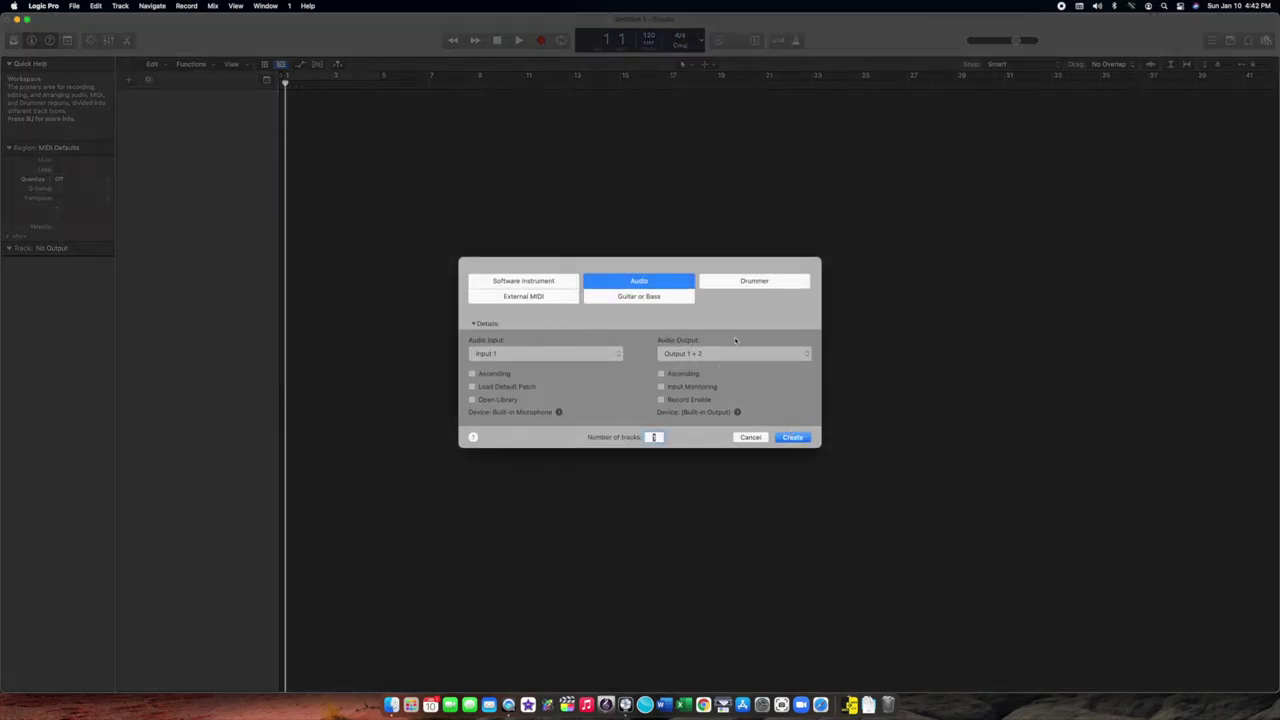
- Create one audio track, import Peppers Original.mp3 onto it at bar 1, and play back the opening
click(792, 438)
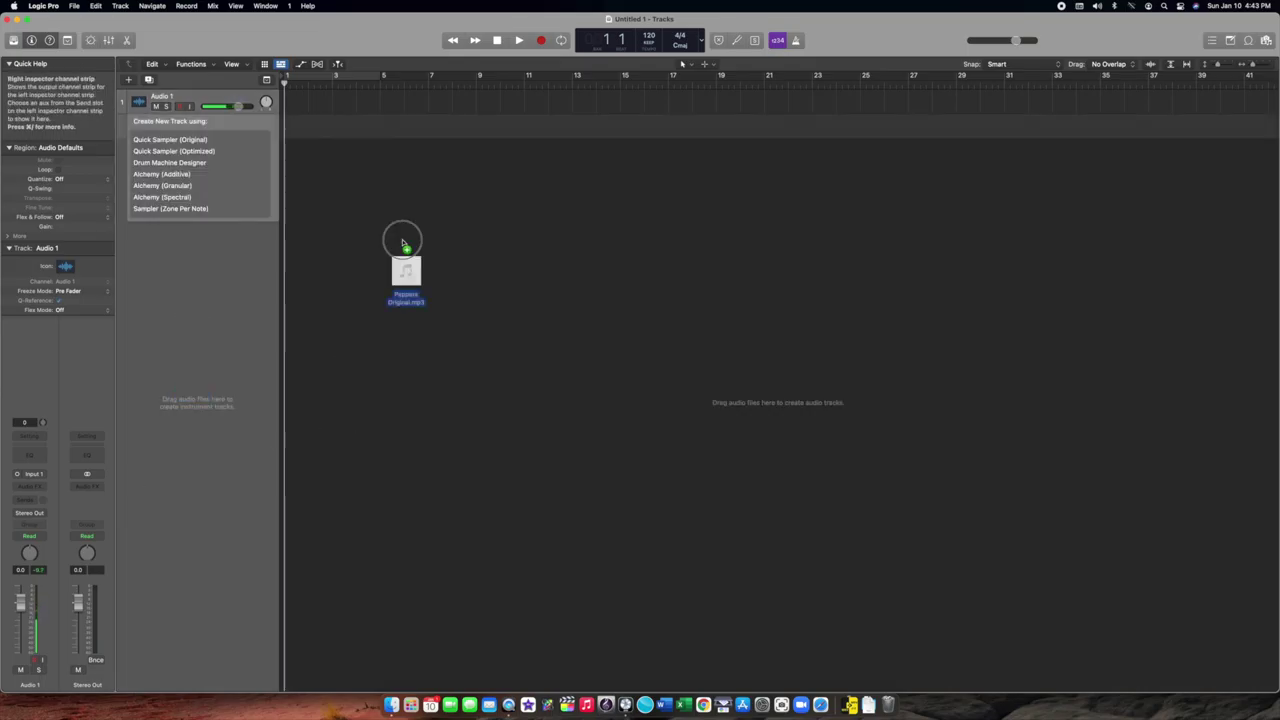
drag(400, 251, 313, 125)
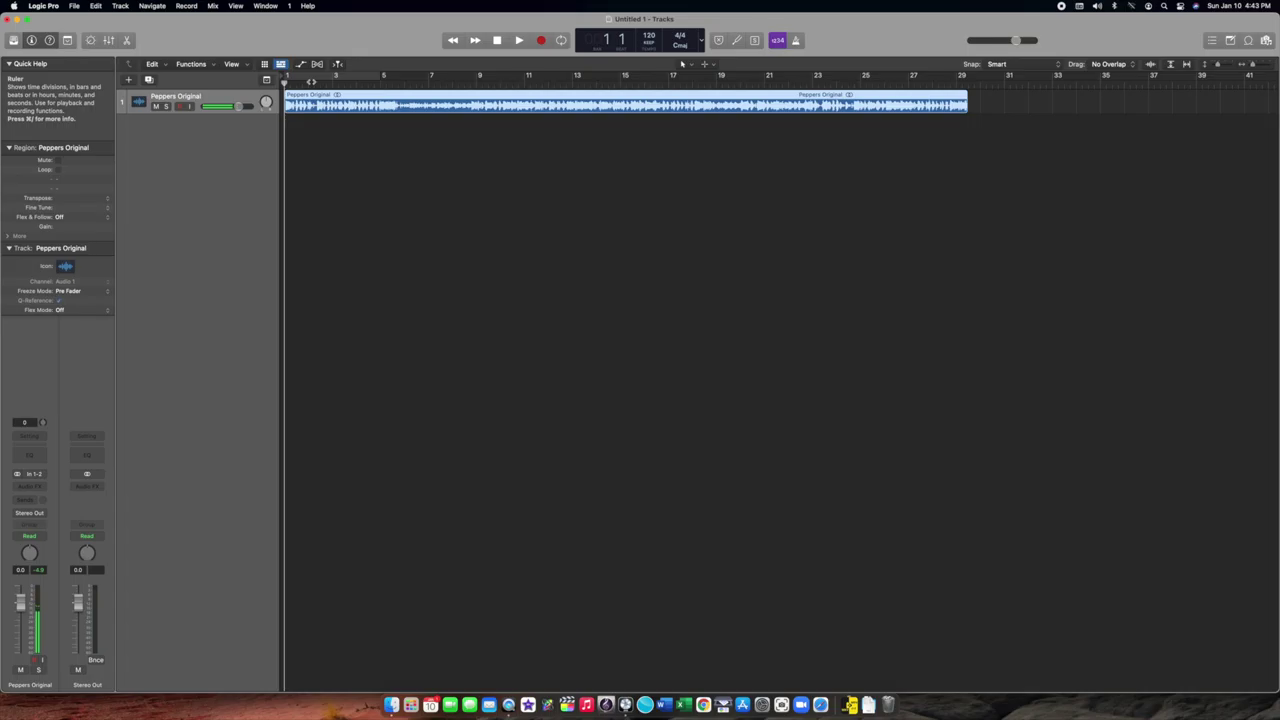
key(space)
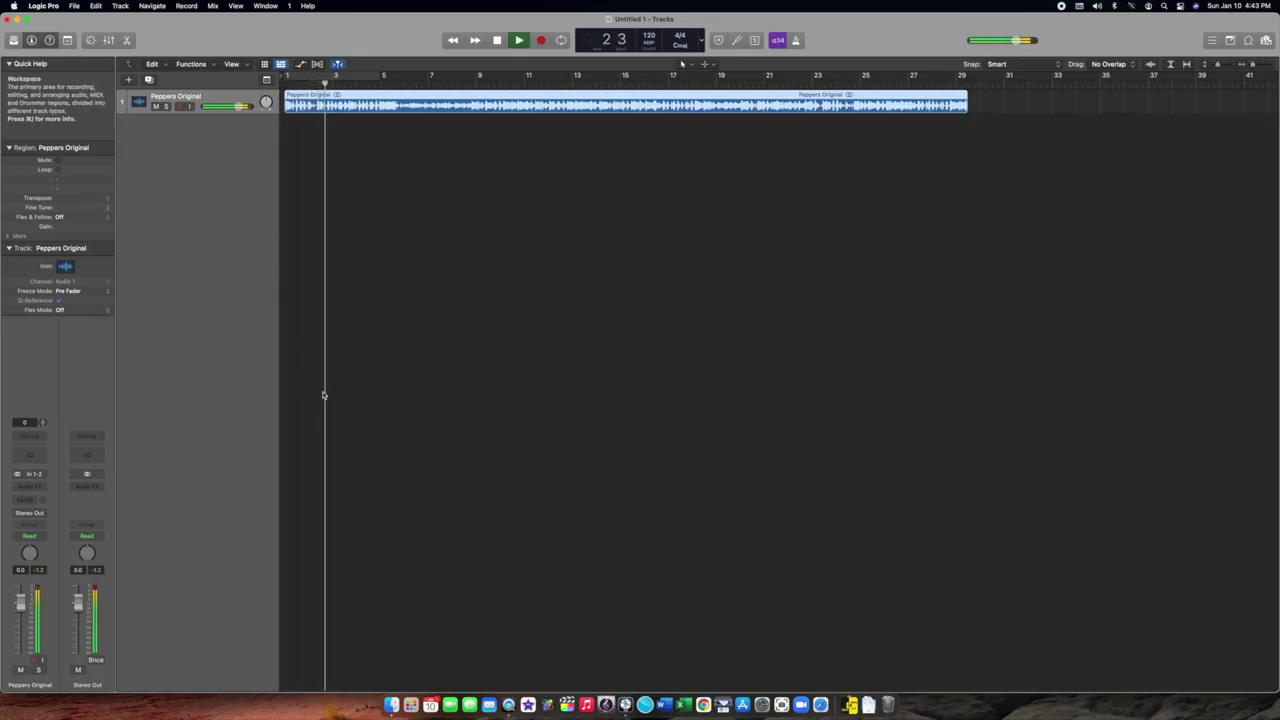
key(space)
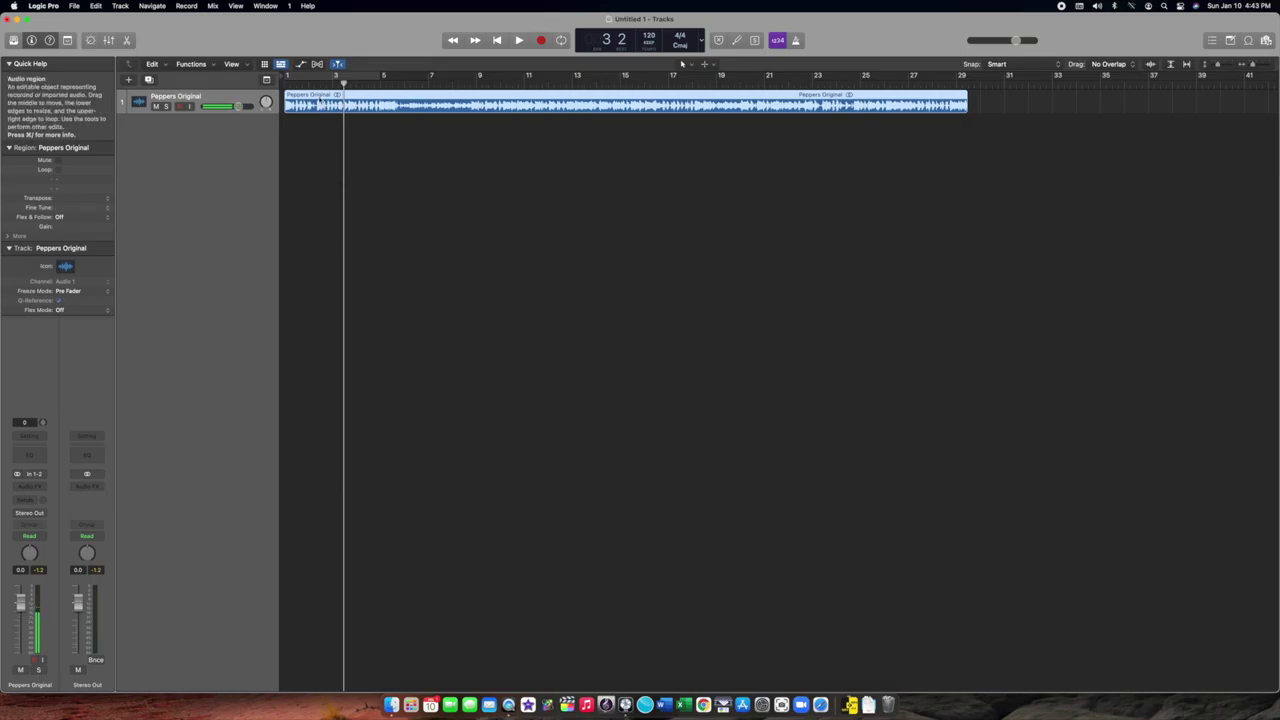
- Move the Peppers Original region so it starts at bar 3, leaving two empty bars before it
drag(320, 96, 367, 97)
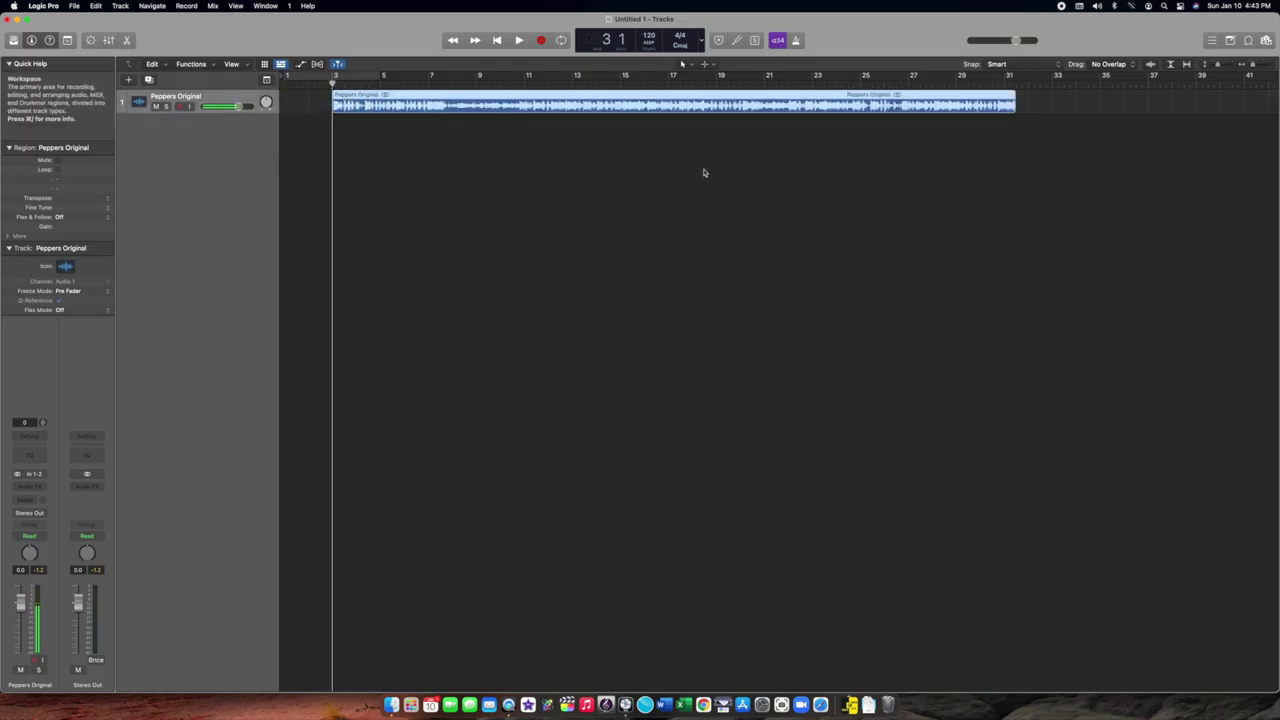
click(1259, 66)
click(1259, 66)
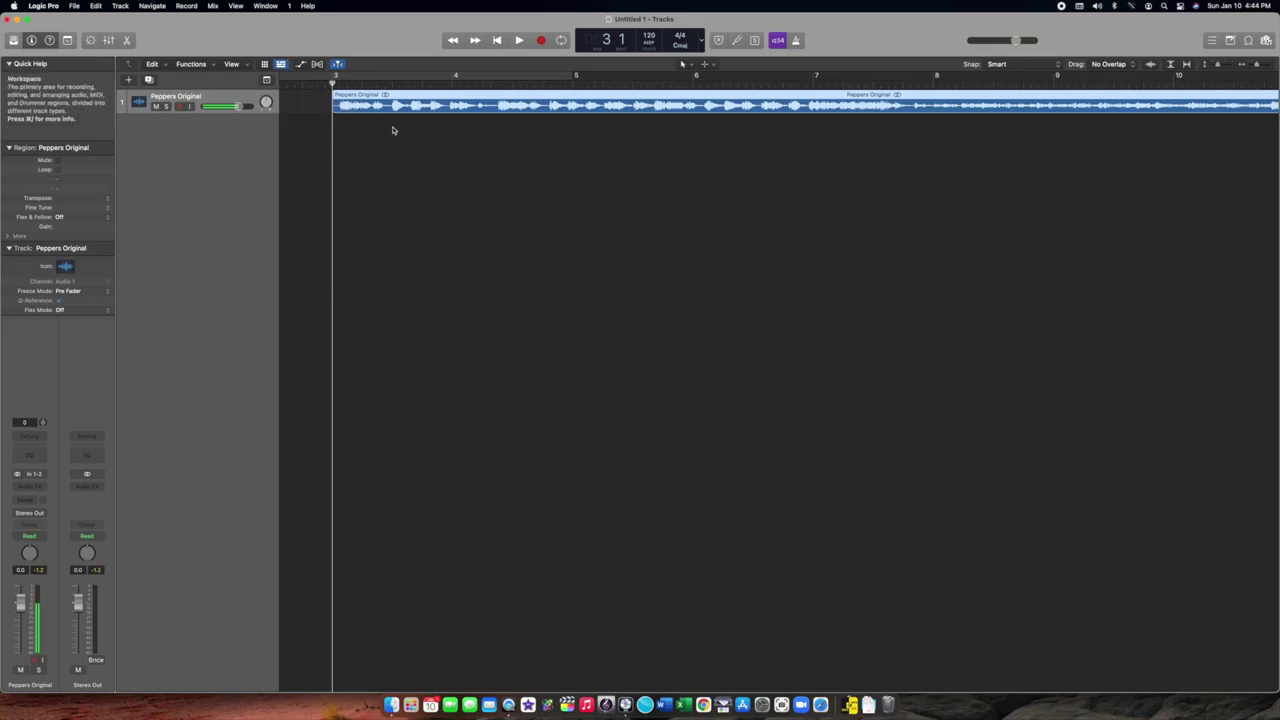
scroll(396, 131, left, 5)
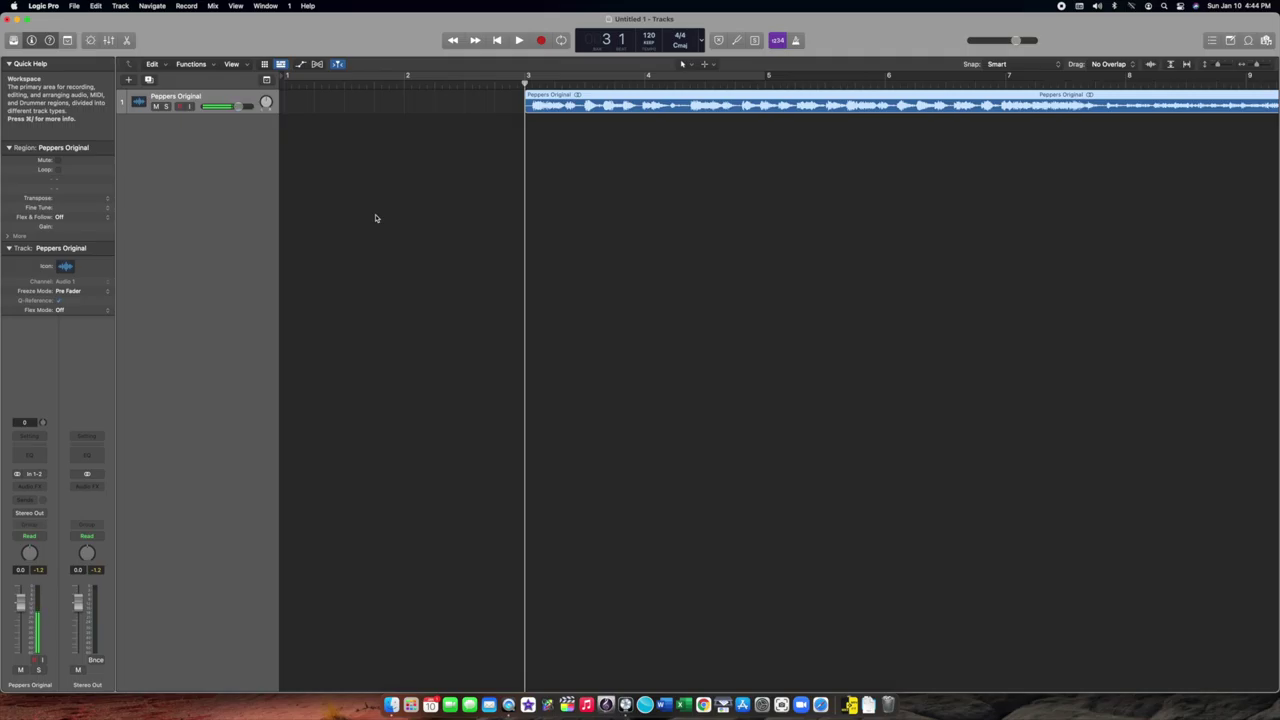
- Play the recording from bar 3 to judge its speed and set the project tempo to 94 BPM
key(space)
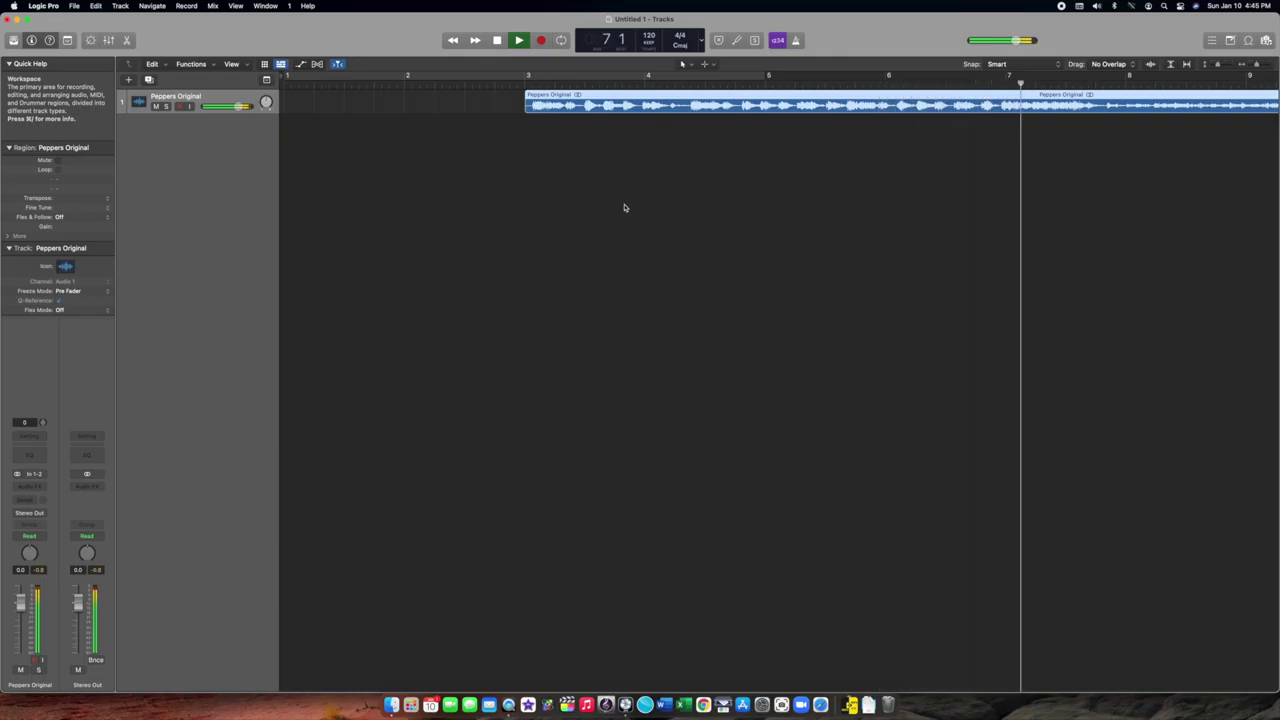
key(space)
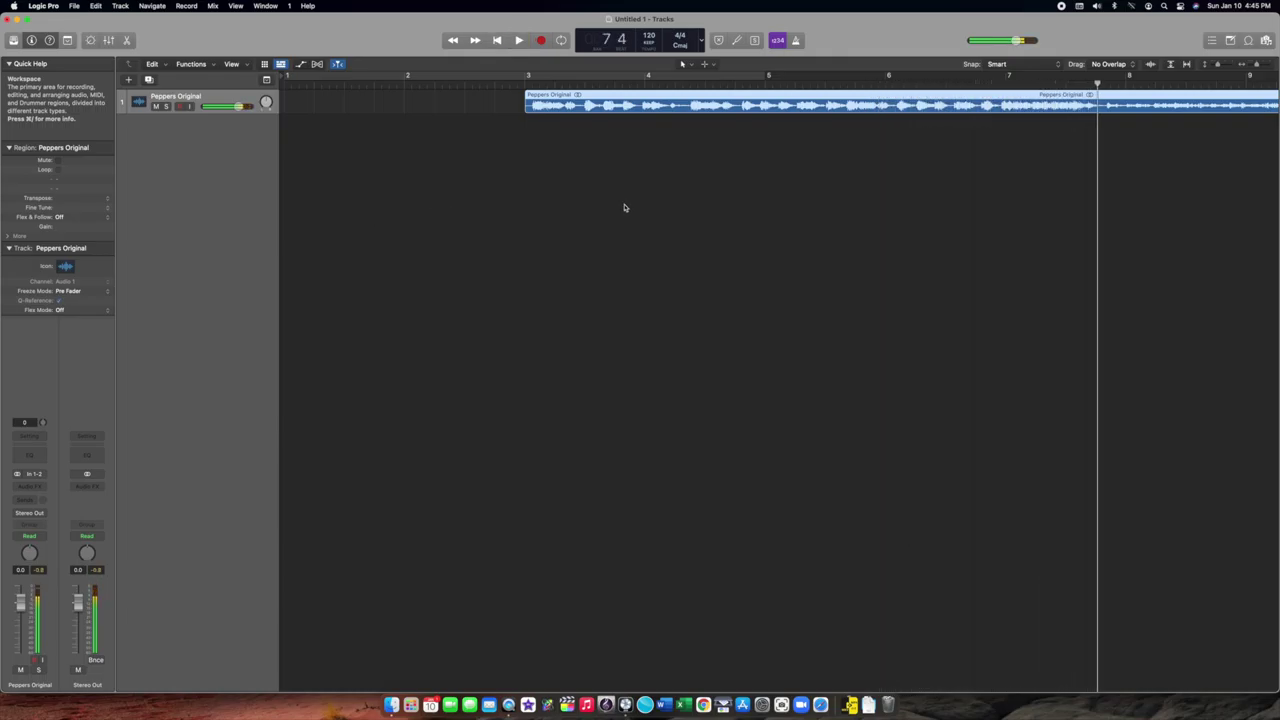
click(521, 82)
key(space)
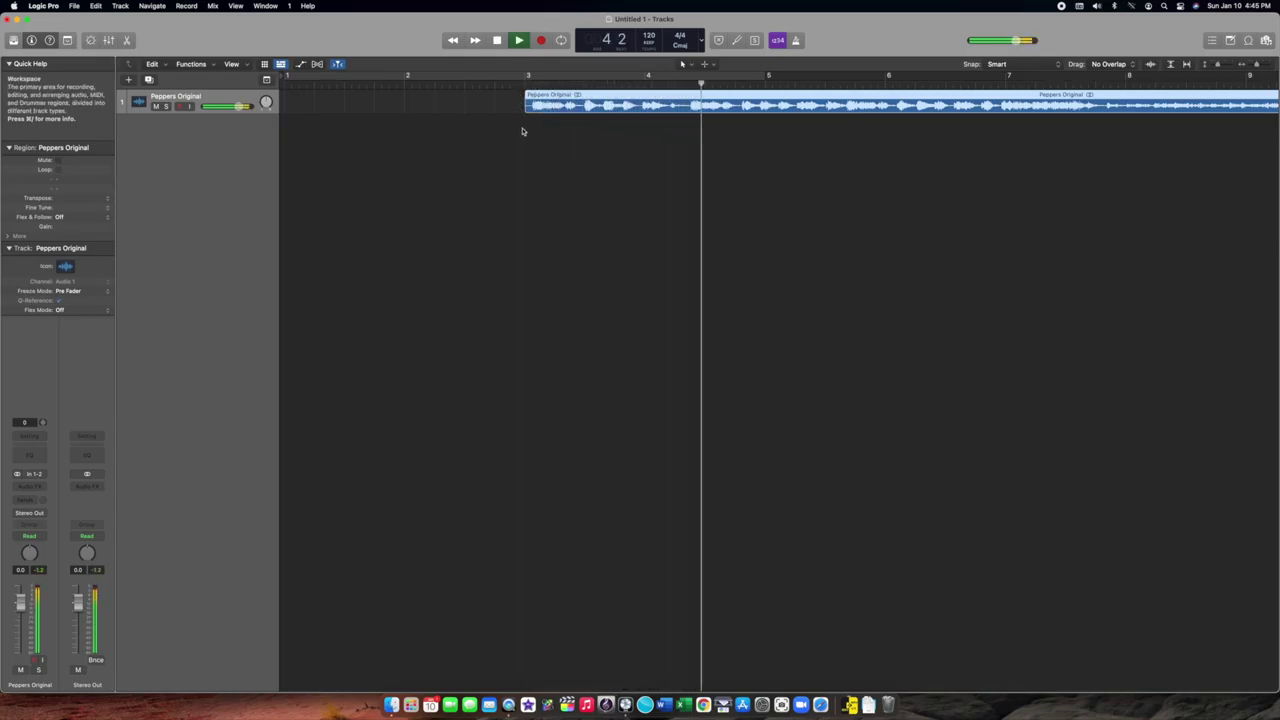
key(space)
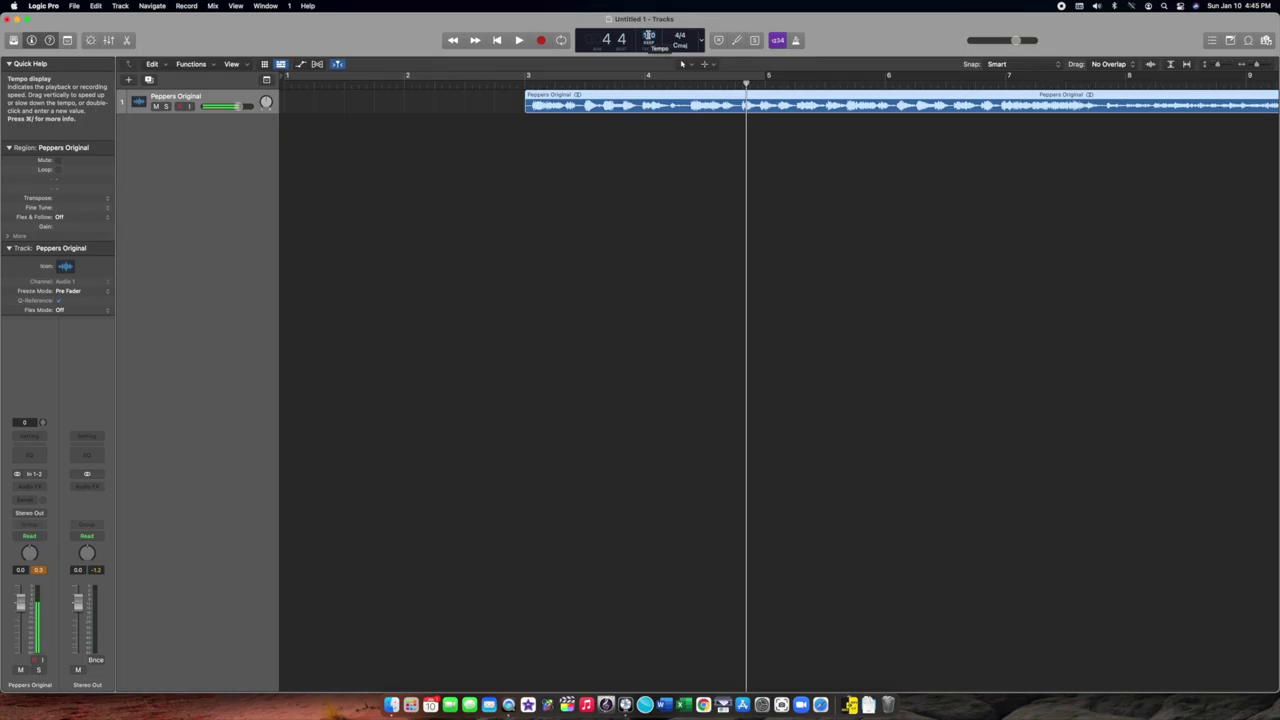
drag(649, 36, 649, 54)
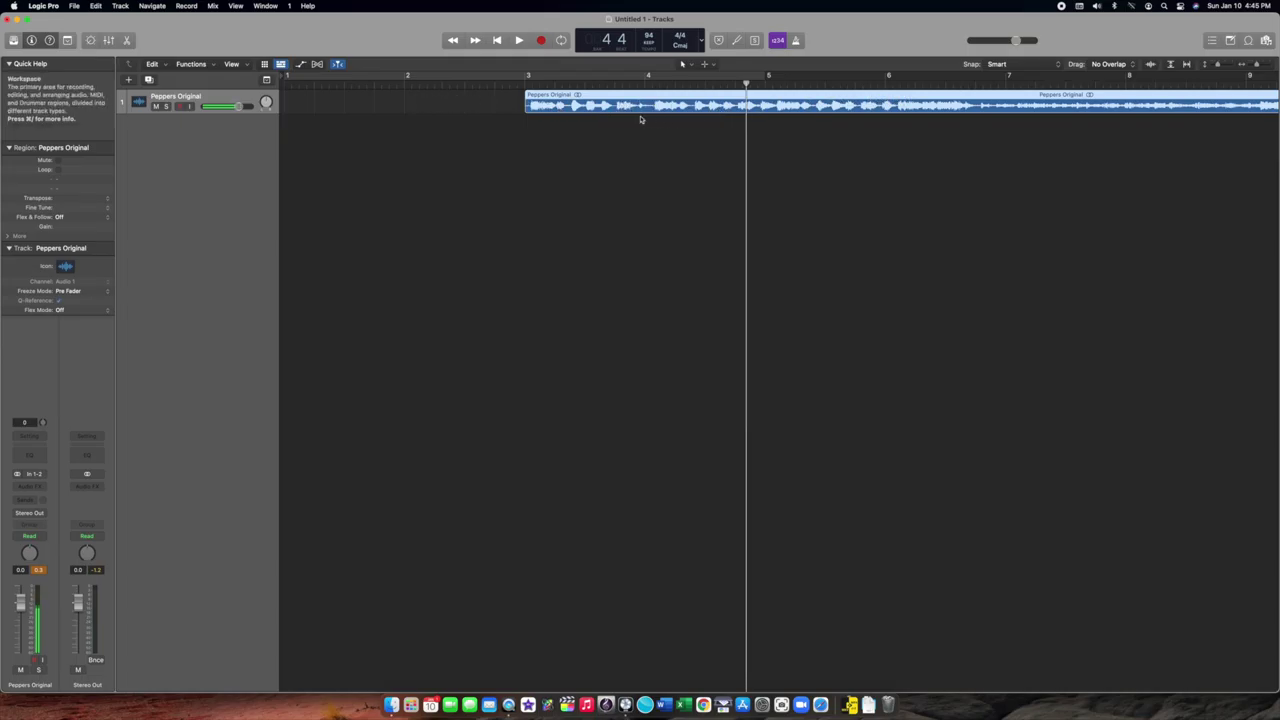
- Shift the Peppers Original region slightly earlier so its first audible sound lines up exactly with bar 3
drag(558, 95, 548, 89)
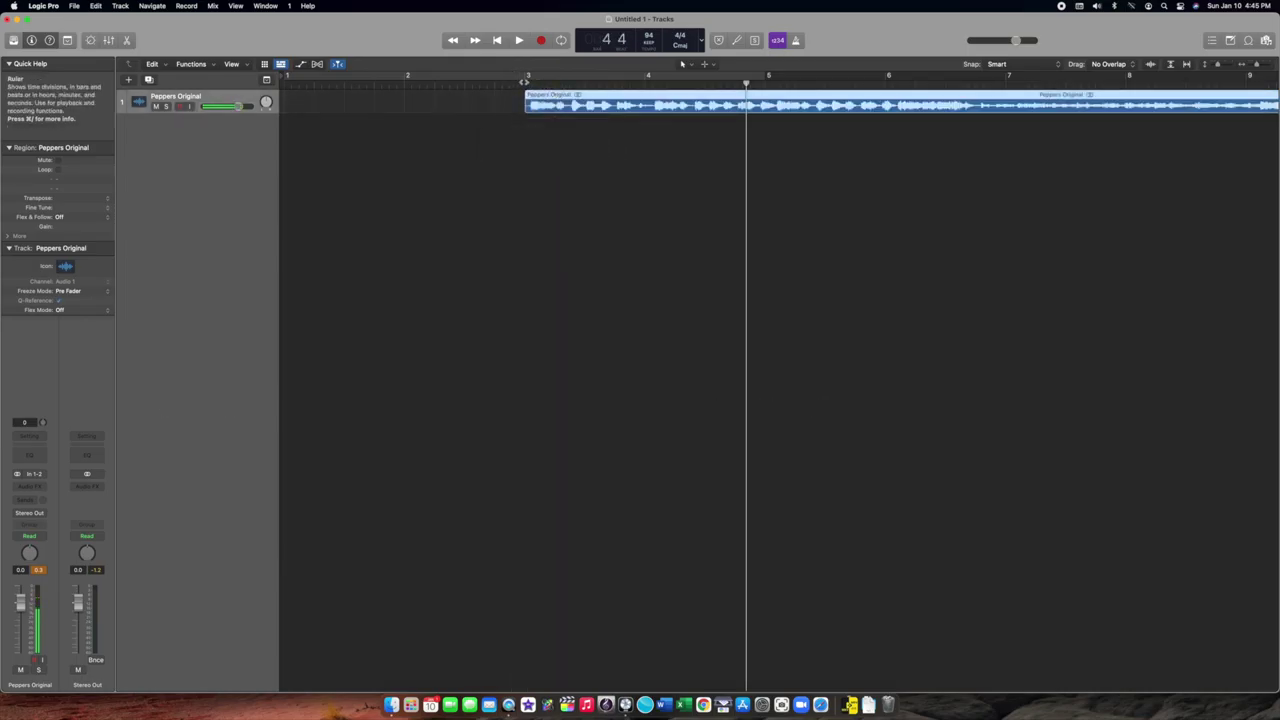
click(525, 80)
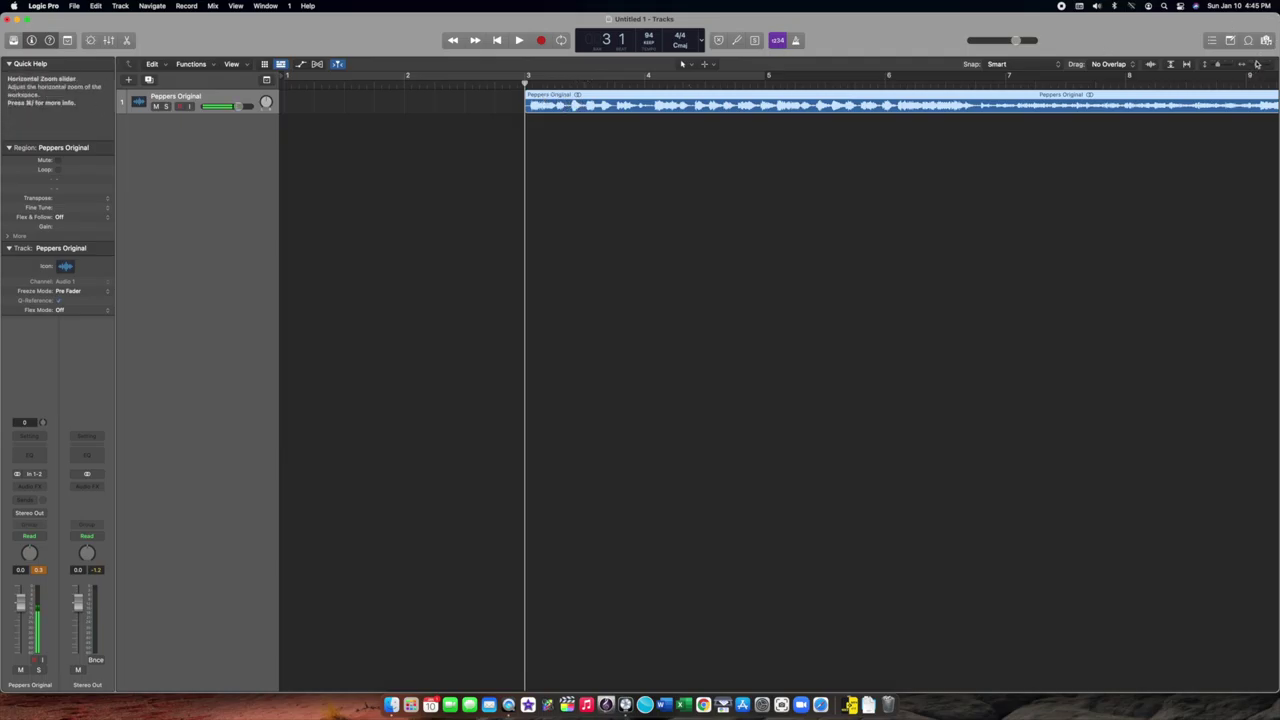
click(1257, 64)
click(1259, 66)
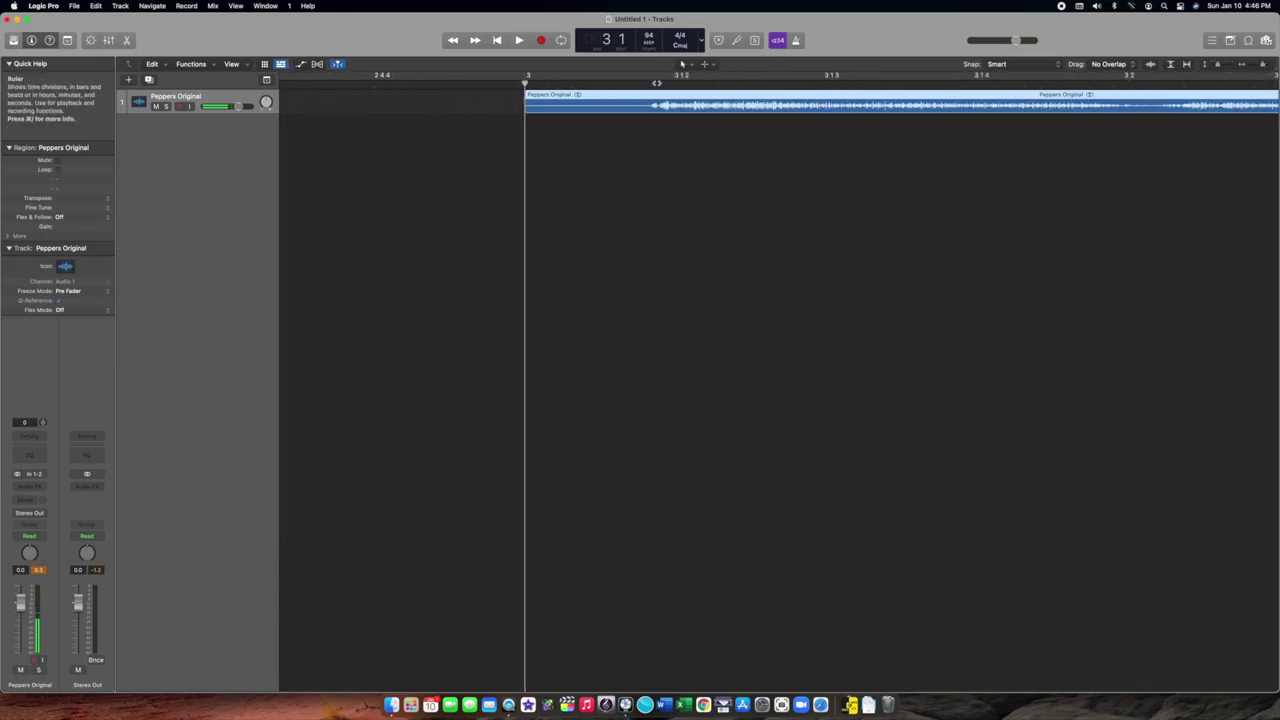
drag(708, 102, 585, 104)
click(1262, 66)
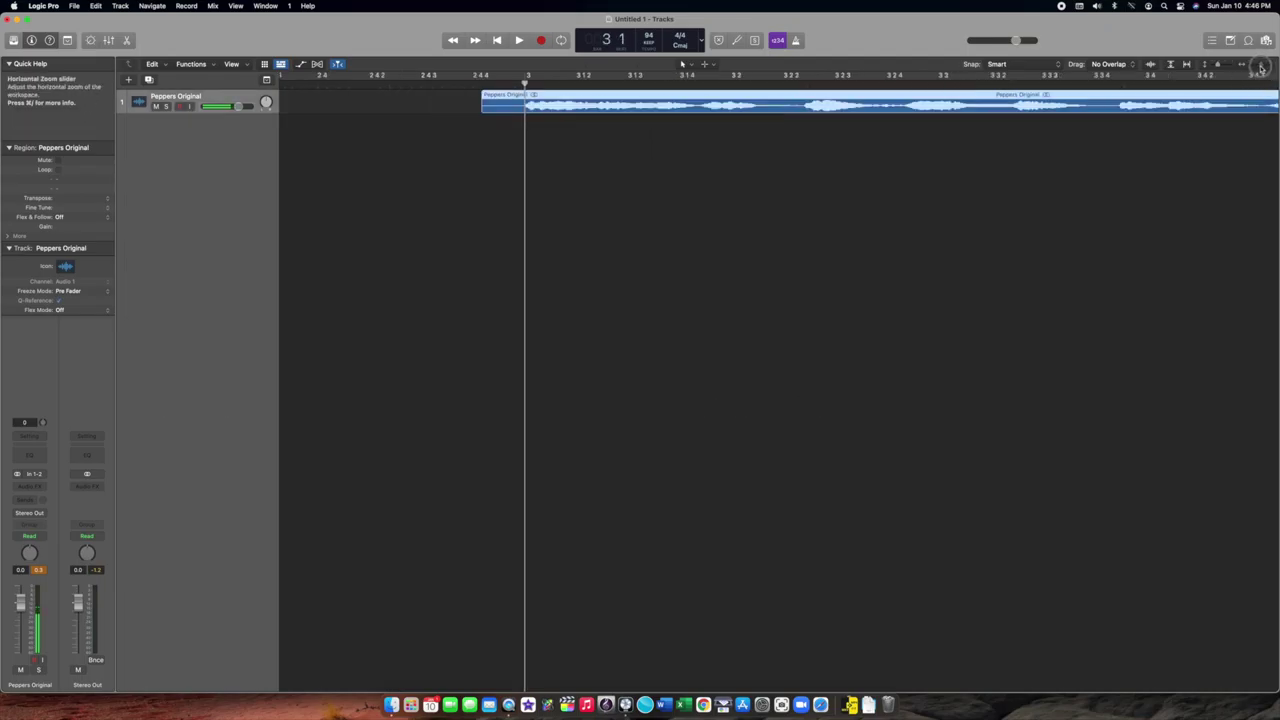
scroll(361, 184, down, 5)
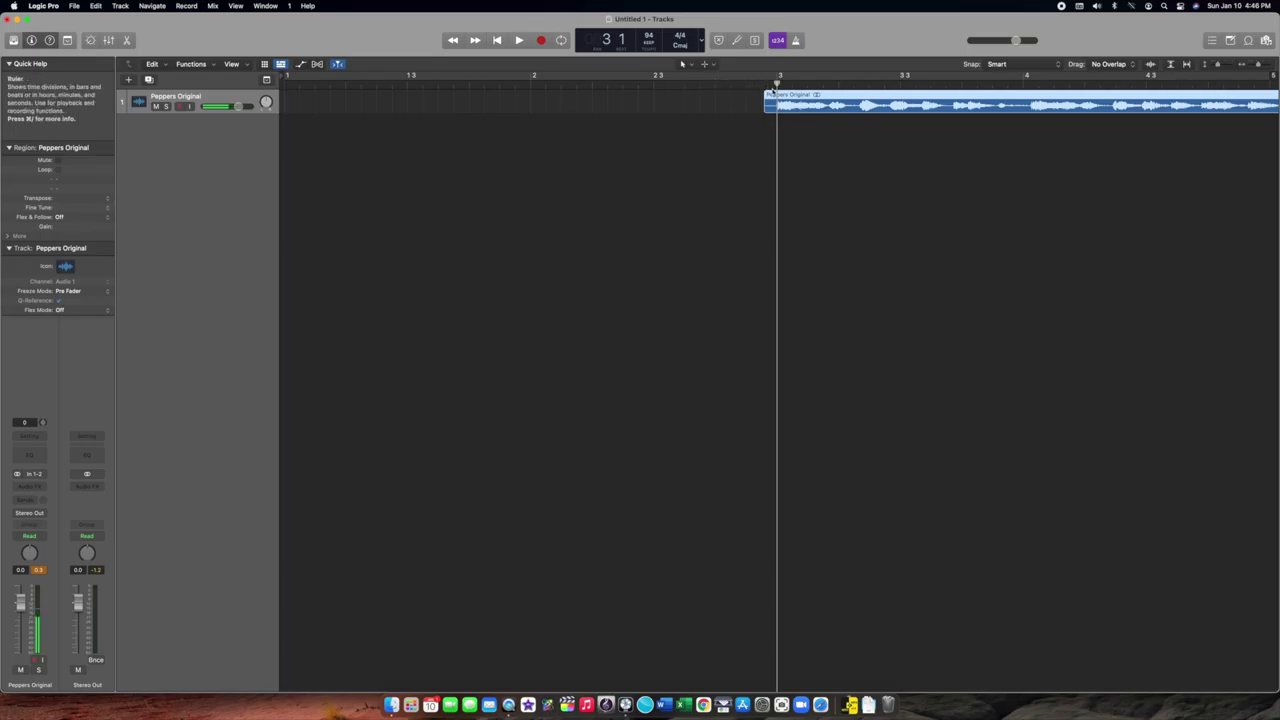
- Search the Apple Loops for "wood block" and add Nian Hua WoodBlocks 01 at bar 1 on a new track
mouse_move(778, 85)
mouse_down()
mouse_move(795, 85)
mouse_move(772, 86)
mouse_up()
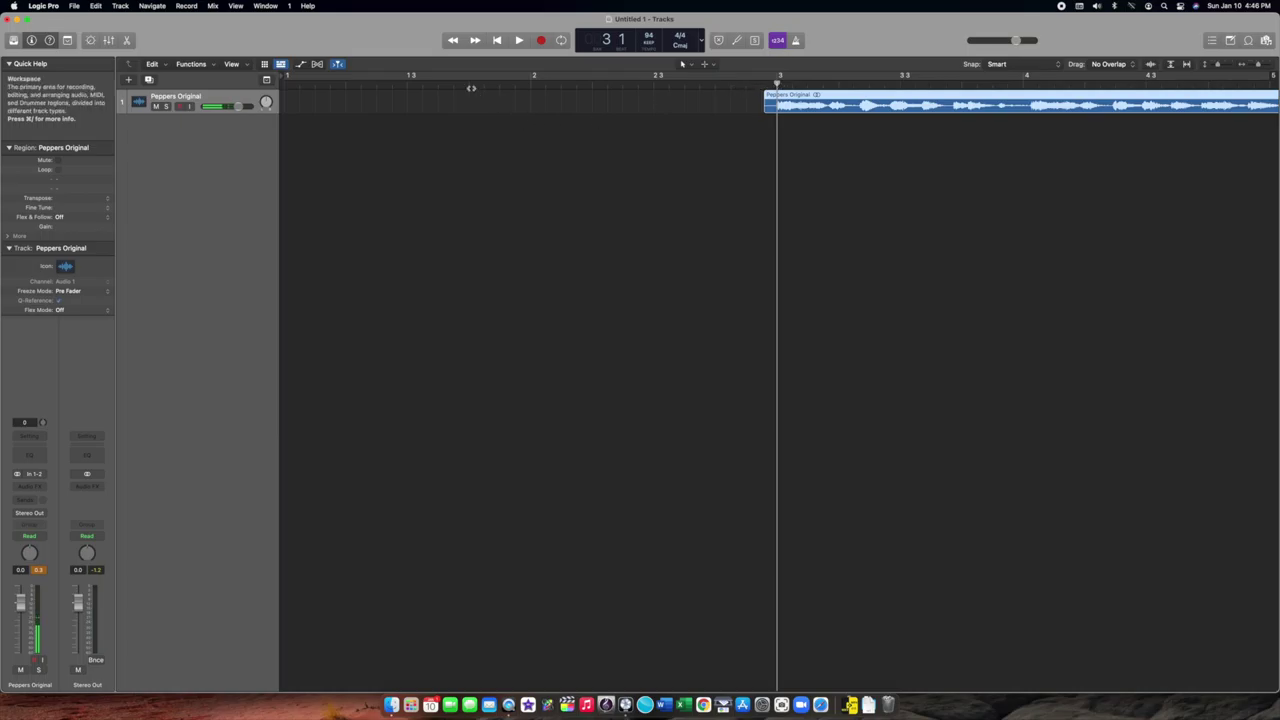
click(403, 84)
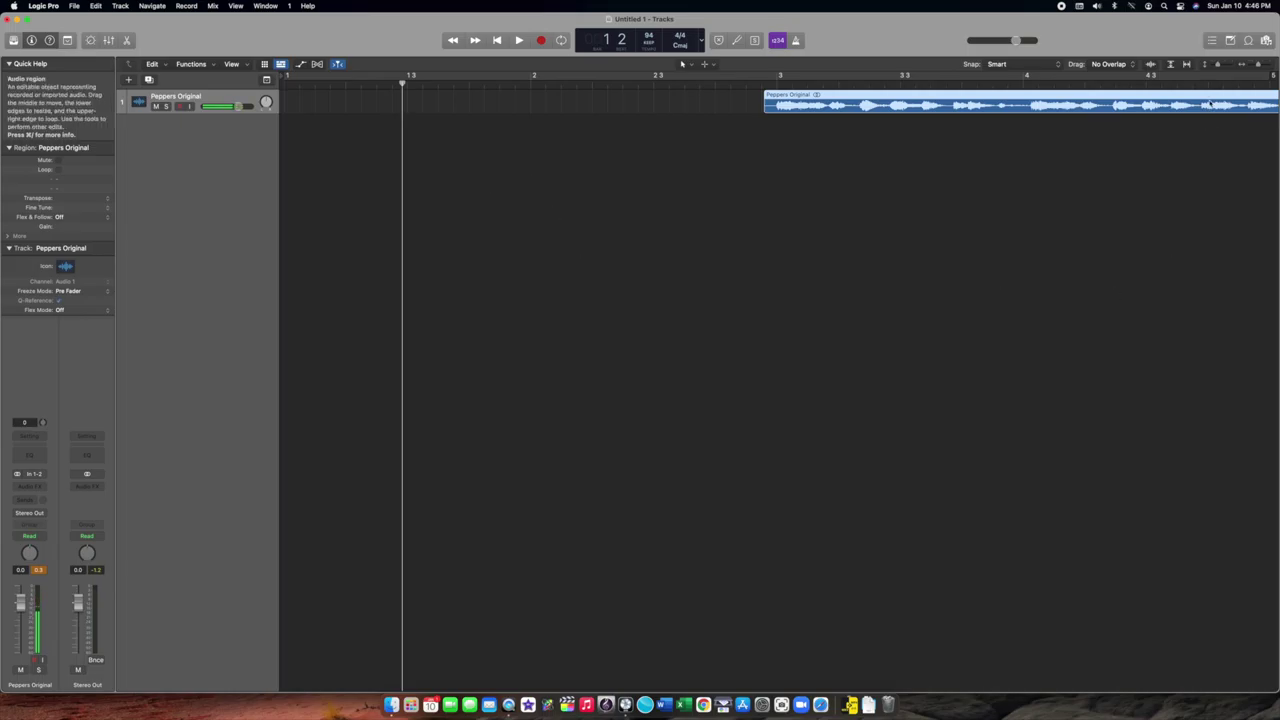
click(1248, 41)
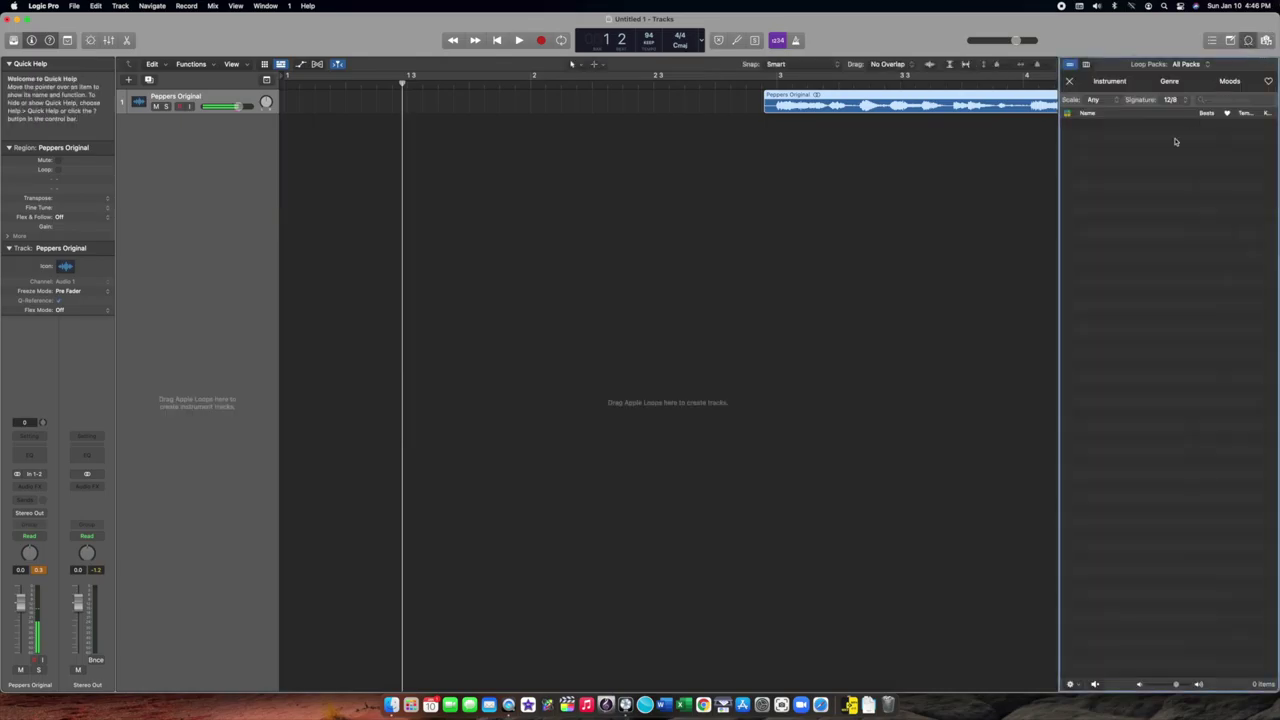
click(1224, 100)
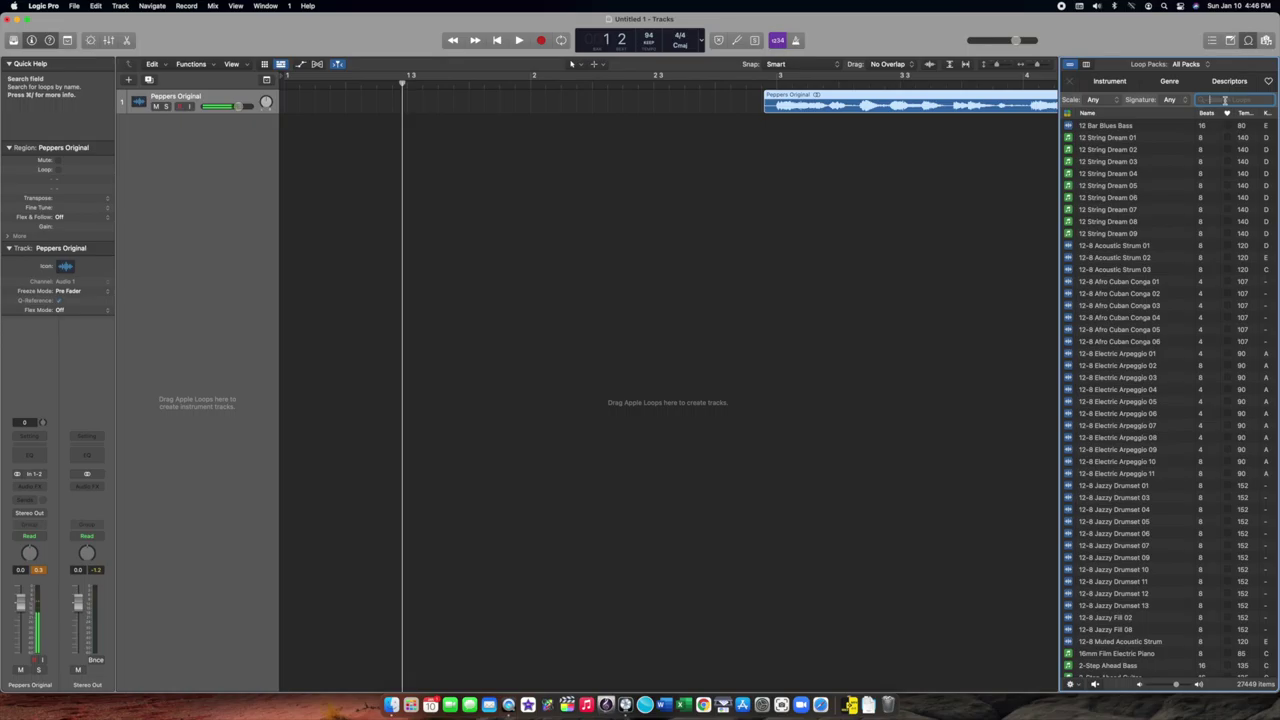
text(wood block)
key(Return)
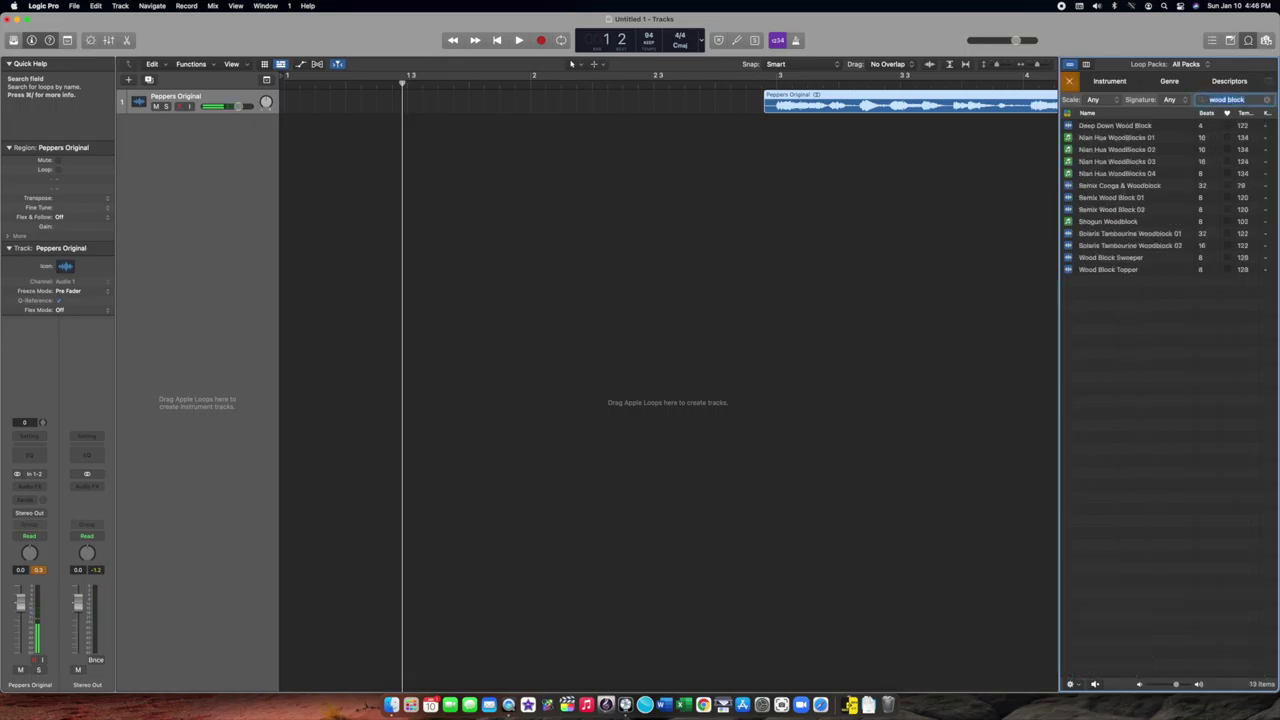
click(1115, 139)
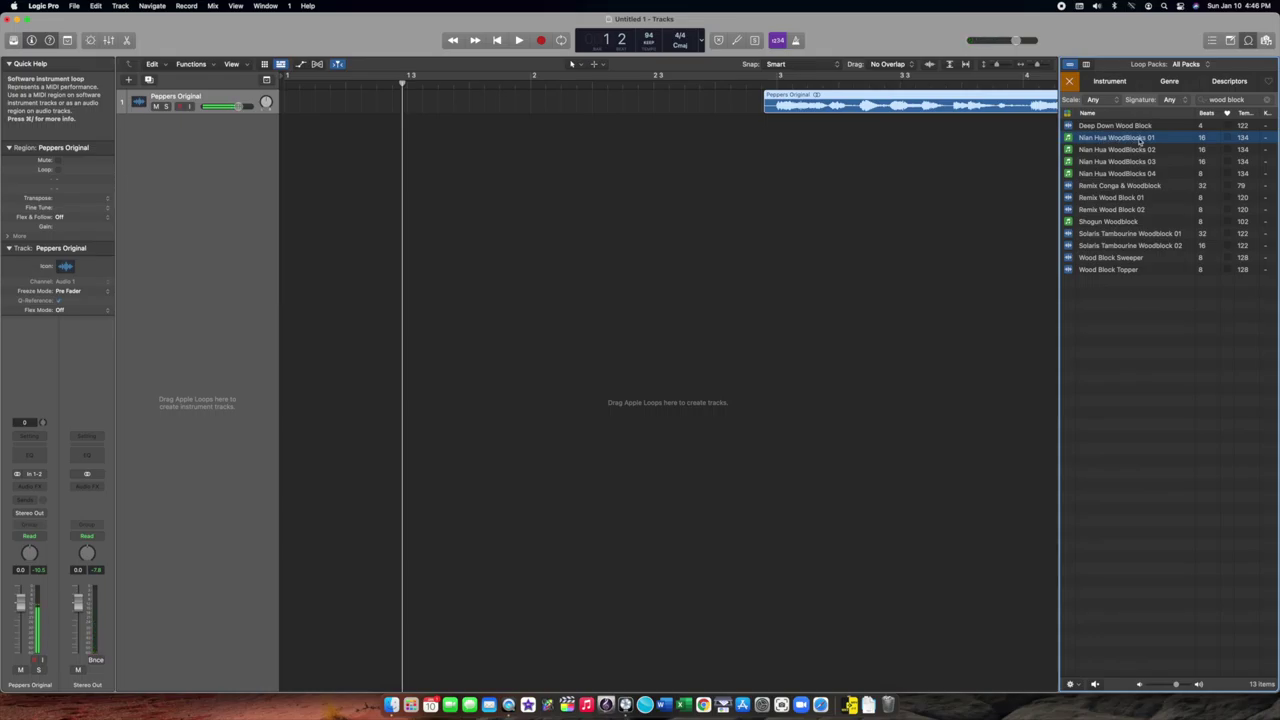
drag(1139, 141, 349, 157)
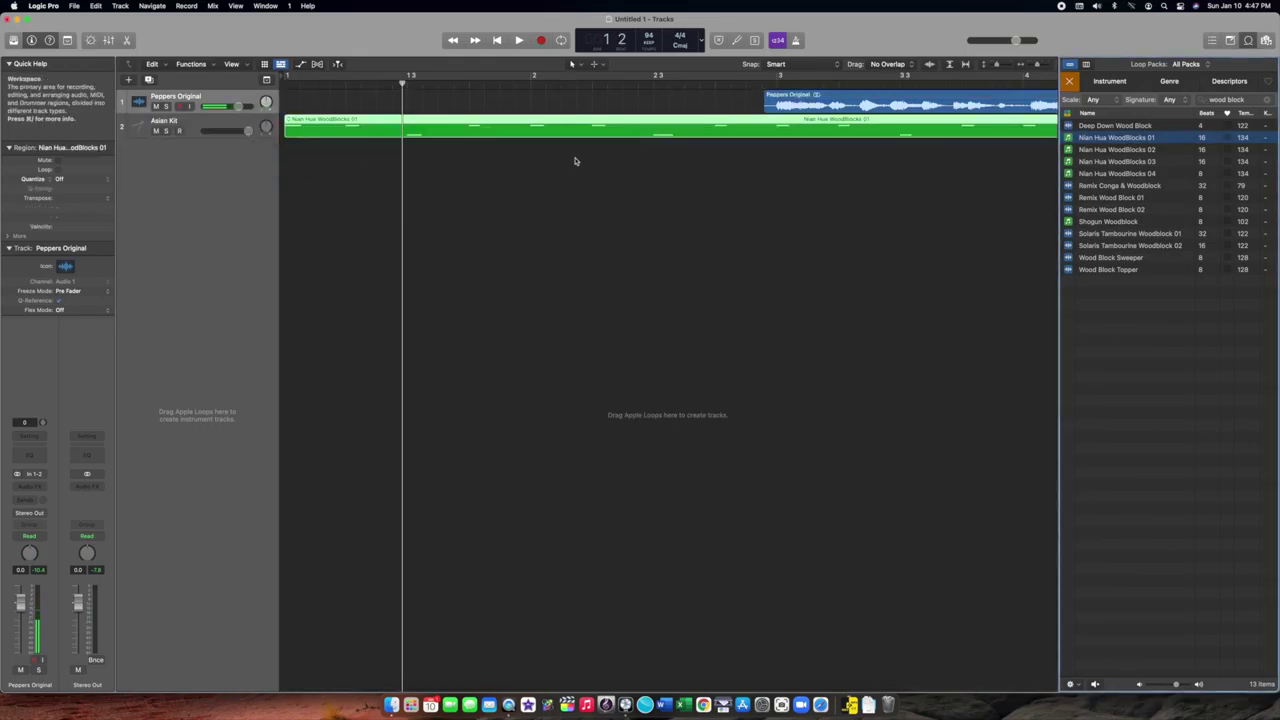
click(1249, 41)
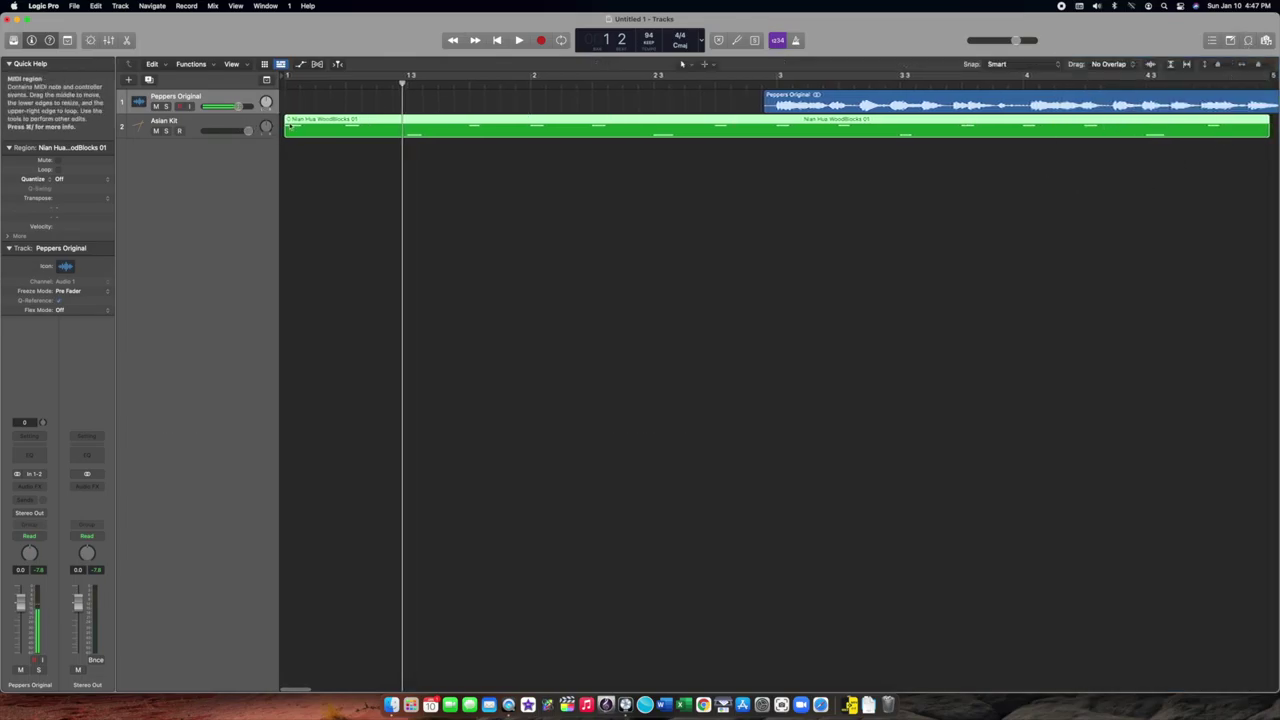
- Play the start of the wood block loop and shorten its region to one beat at bar 1
click(283, 85)
key(space)
key(space)
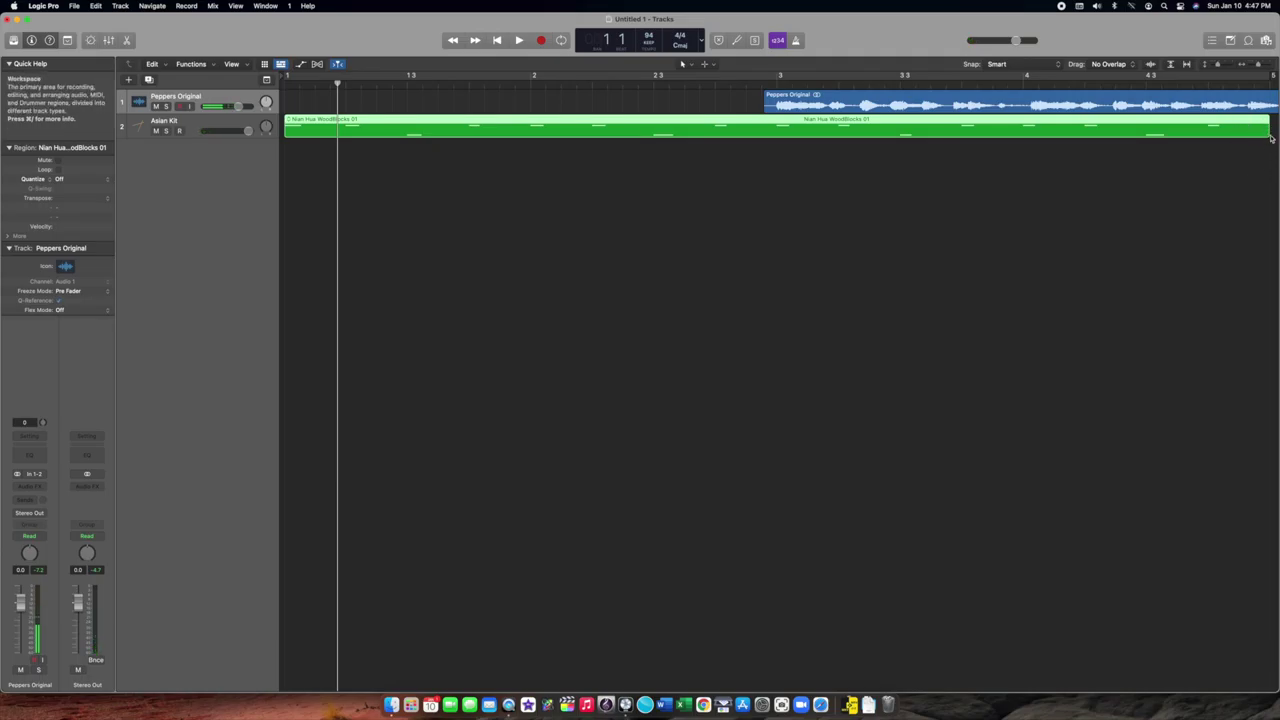
drag(1267, 133, 342, 133)
- Paste a copy of the one-beat wood block region at beat 3 of bar 1 and place it on the Asian Kit track
click(346, 83)
click(402, 83)
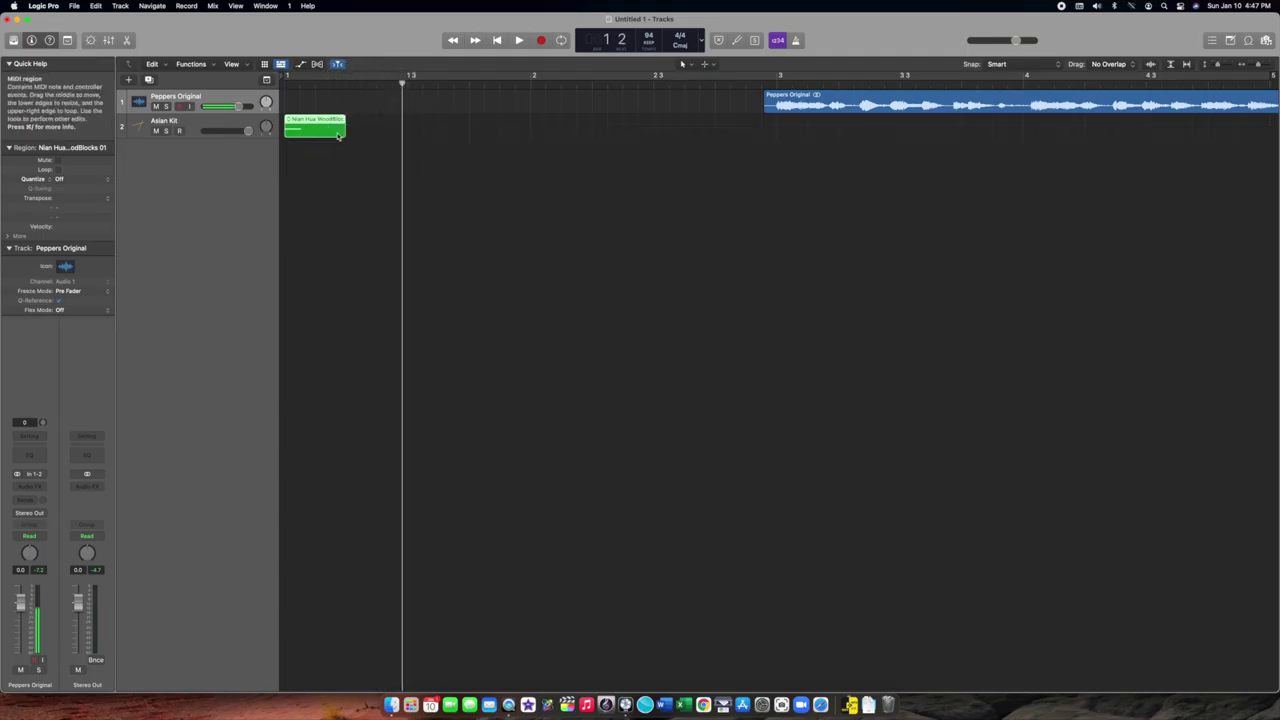
mouse_move(402, 80)
mouse_down()
mouse_move(284, 82)
mouse_move(400, 83)
mouse_up()
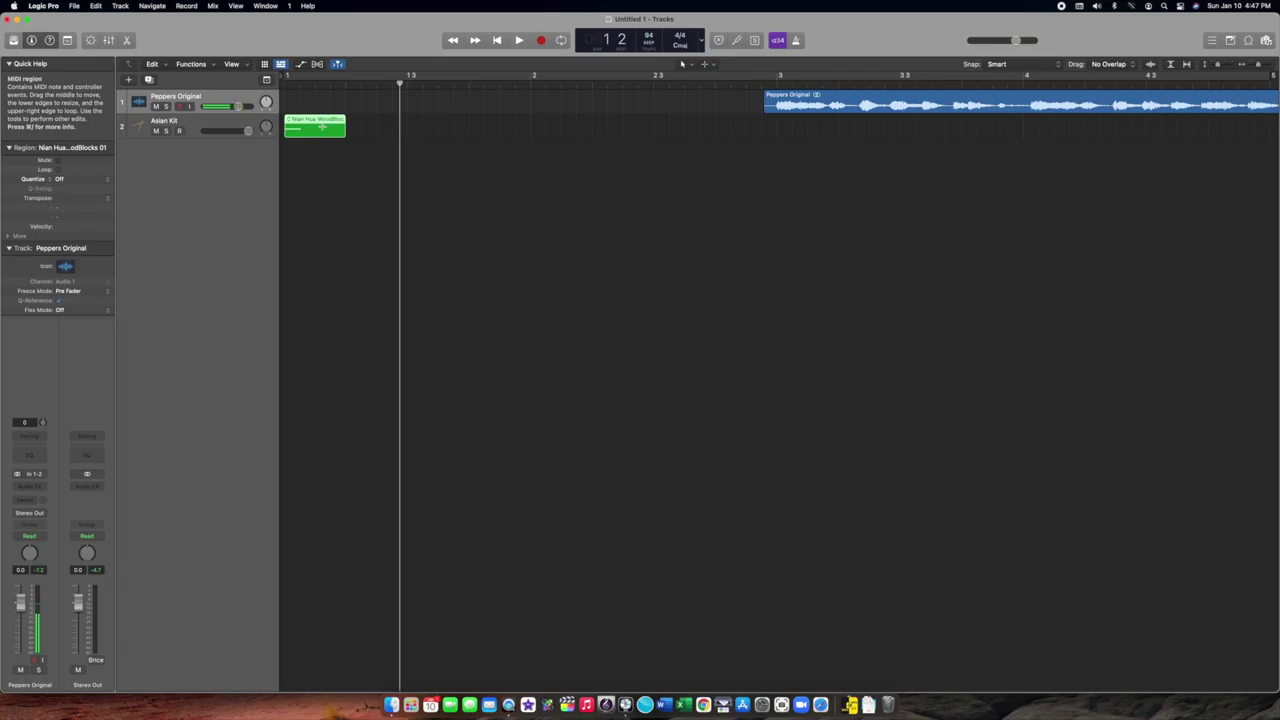
mouse_move(400, 84)
mouse_down()
mouse_move(514, 95)
mouse_move(407, 90)
mouse_up()
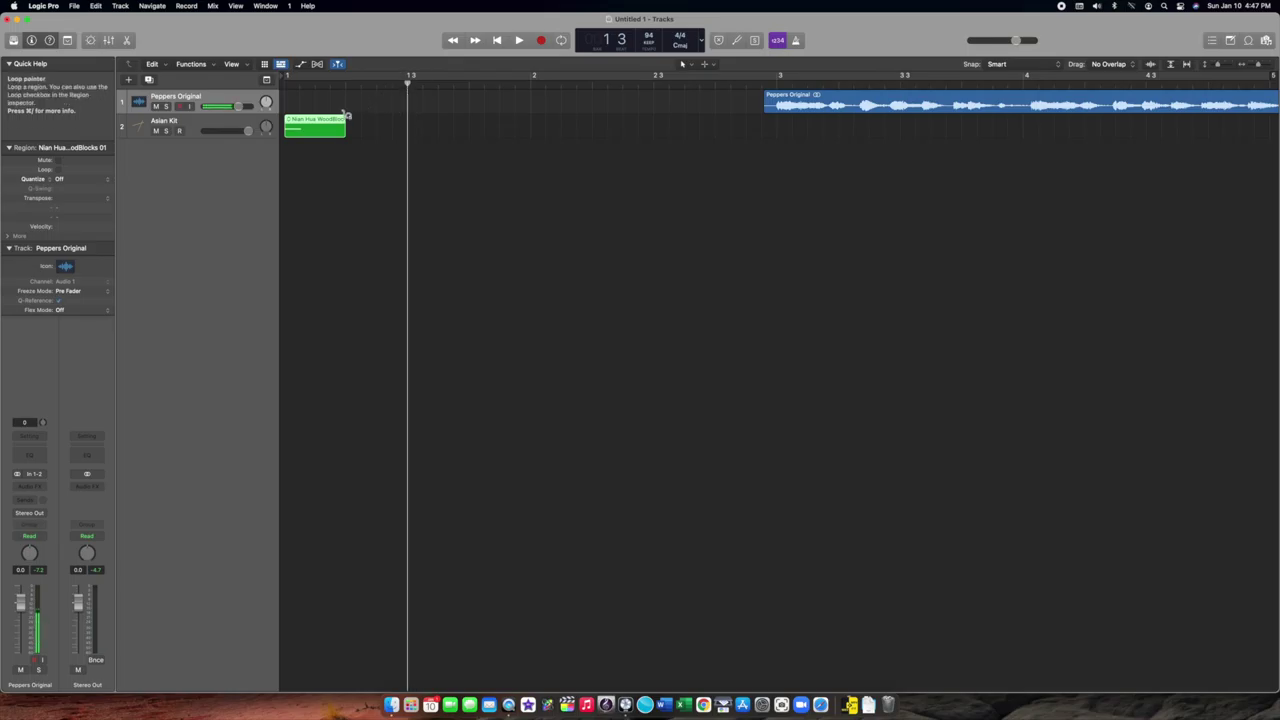
key(super+v)
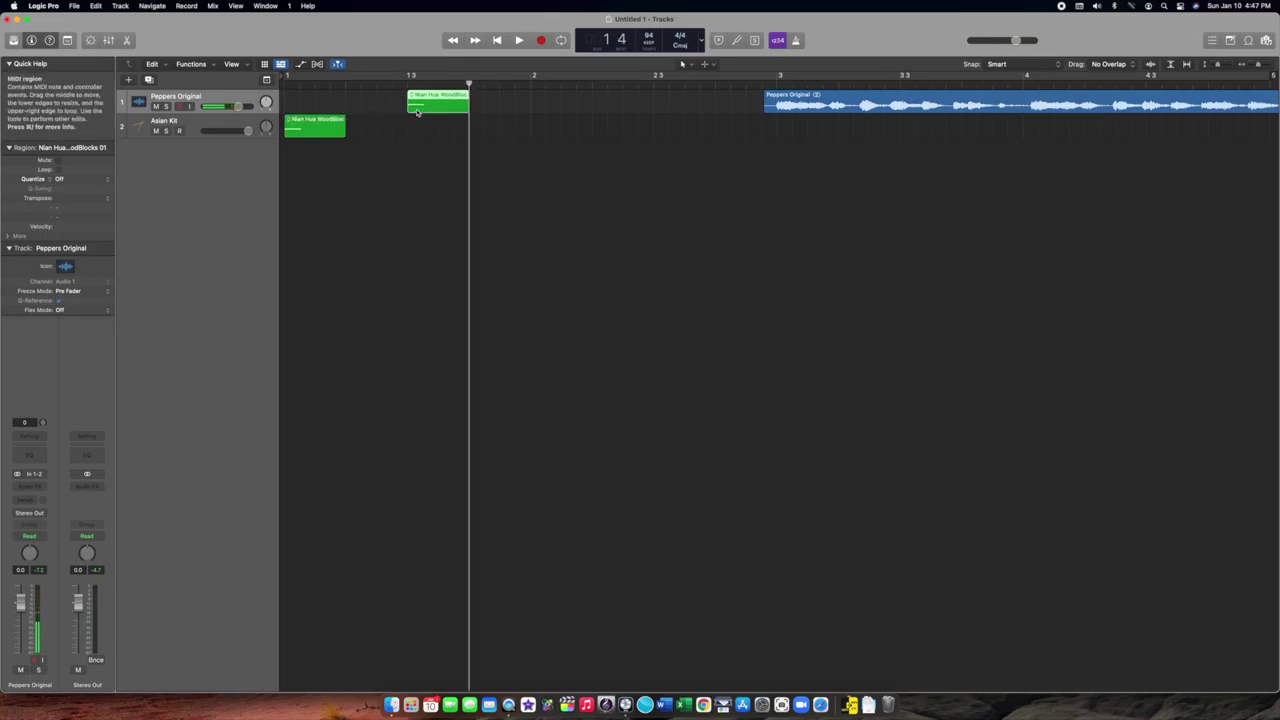
drag(430, 102, 440, 126)
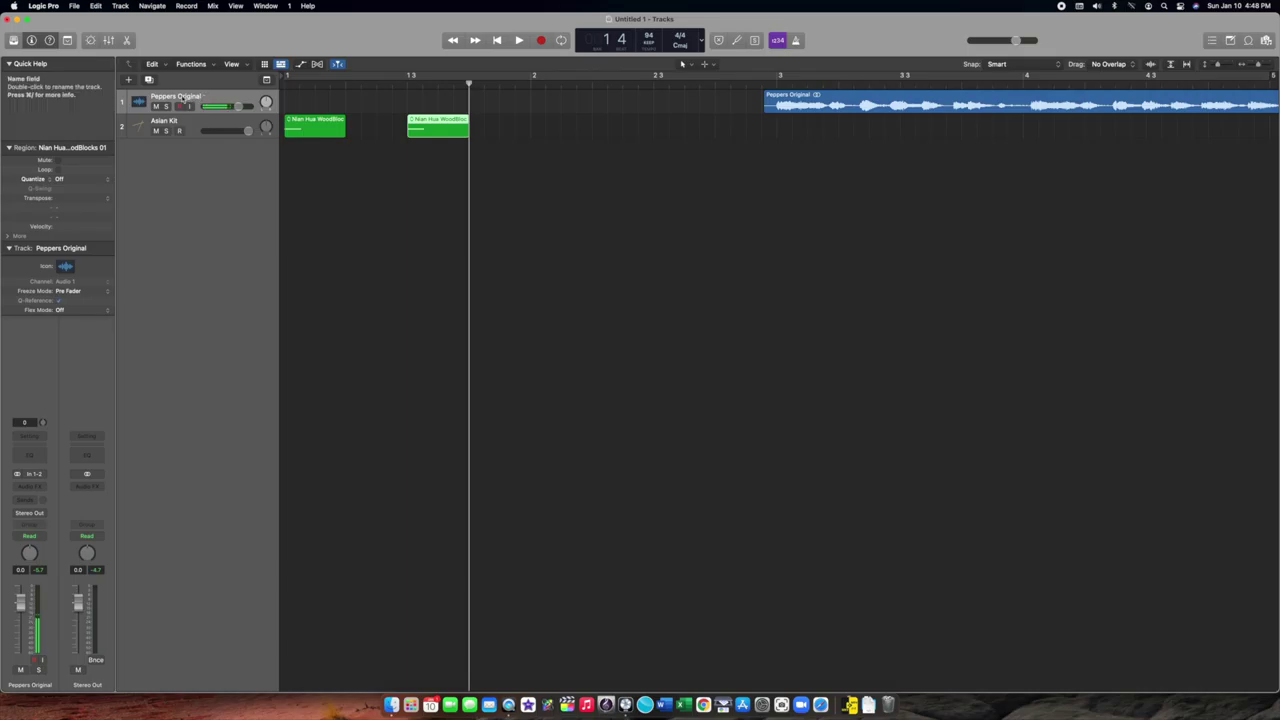
- Paste four copies of the wood block region onto the Asian Kit track, one on each beat of bar 2
click(197, 121)
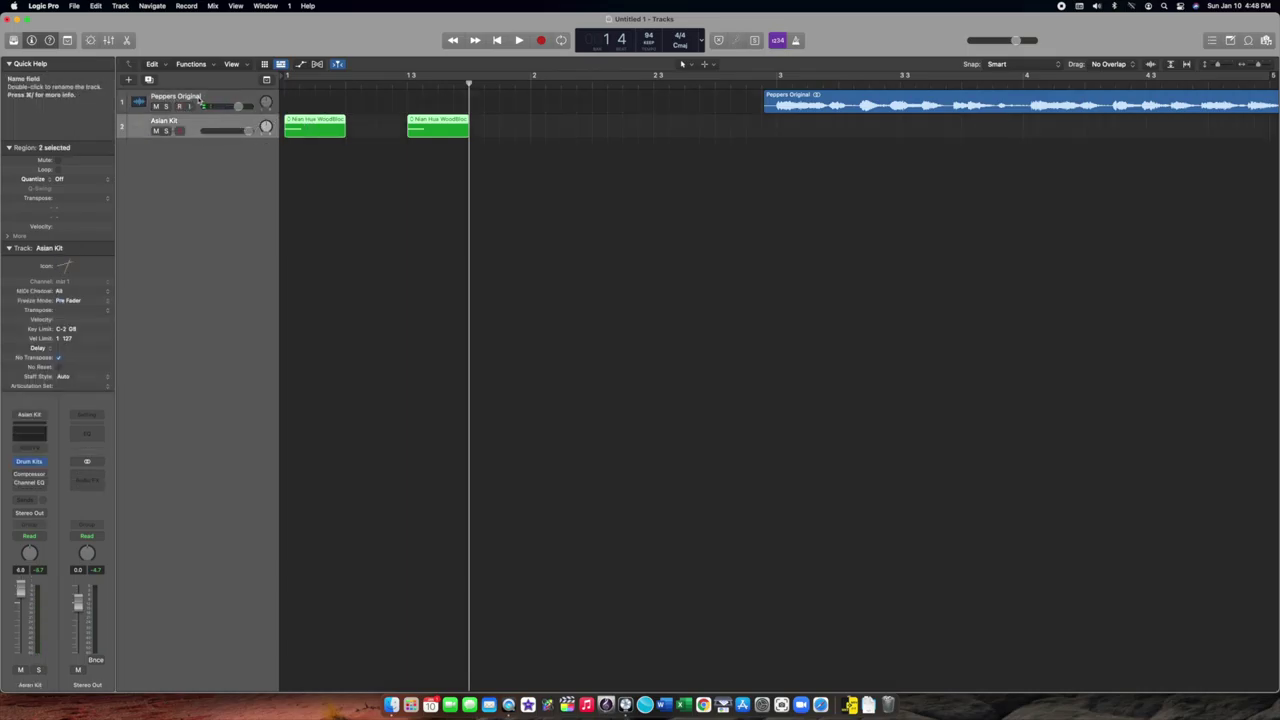
click(198, 96)
click(196, 124)
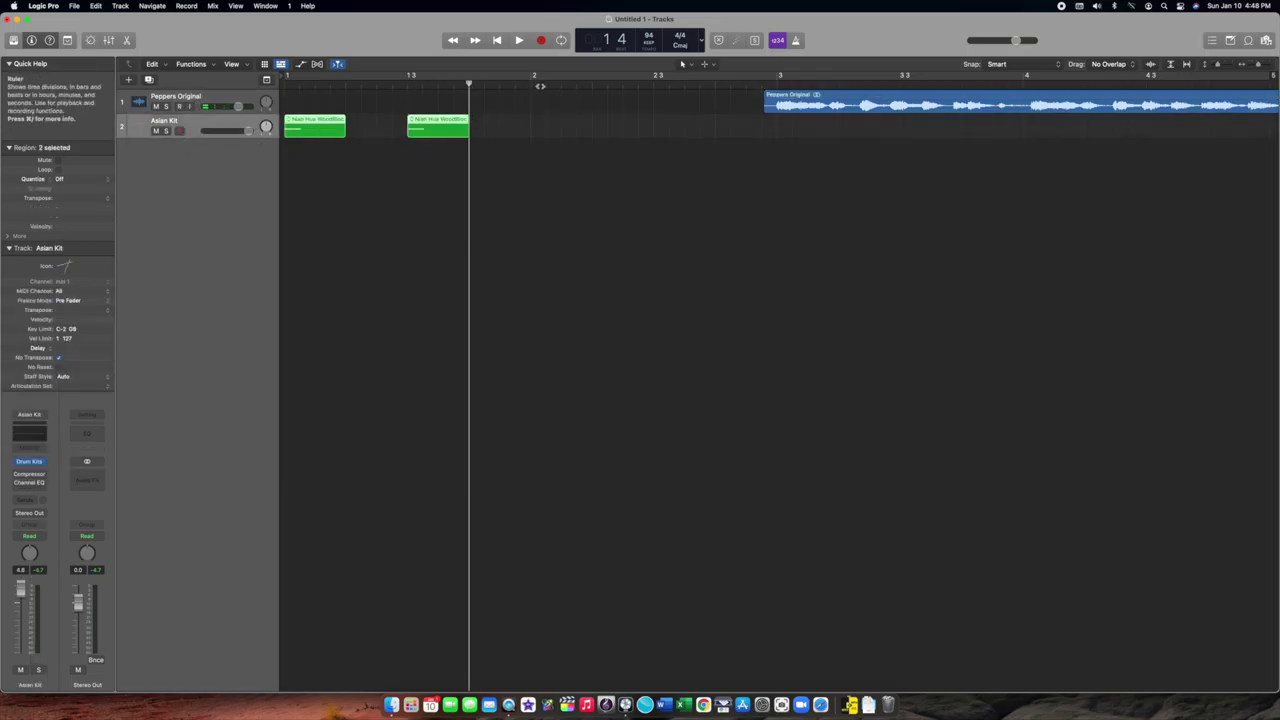
click(531, 87)
key(super+v)
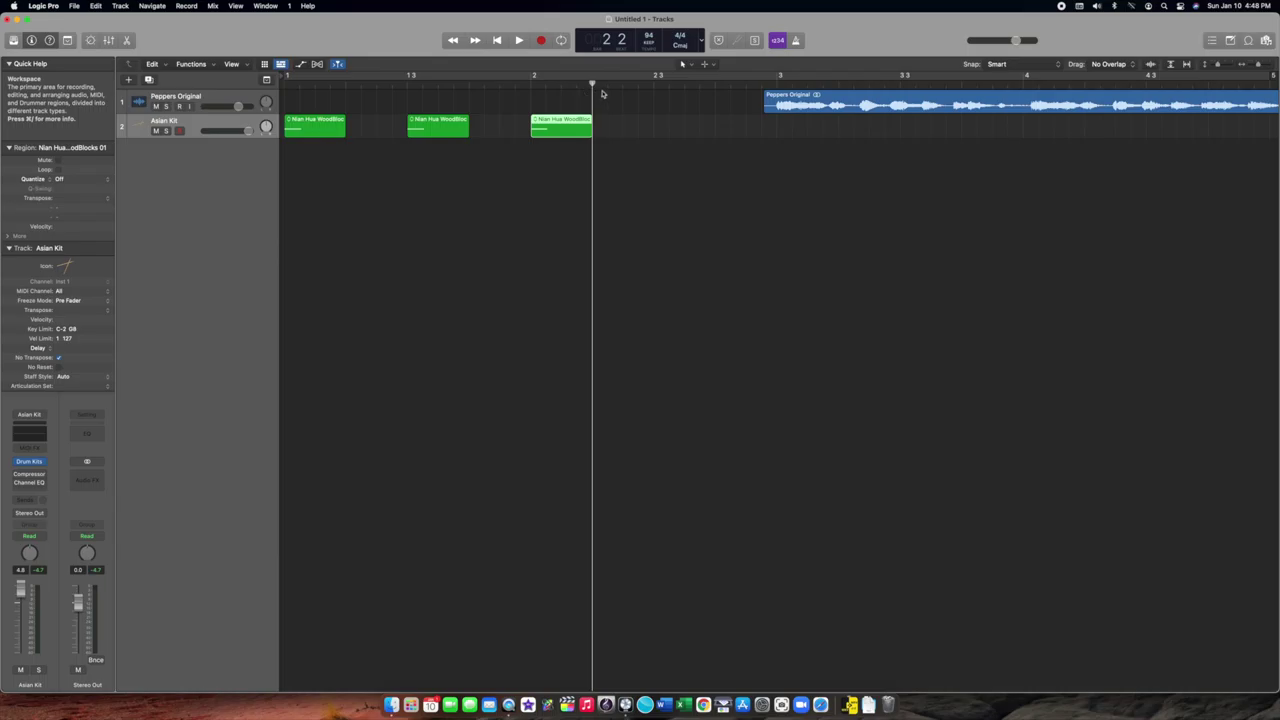
key(super+v)
key(super+v)
key(super+v)
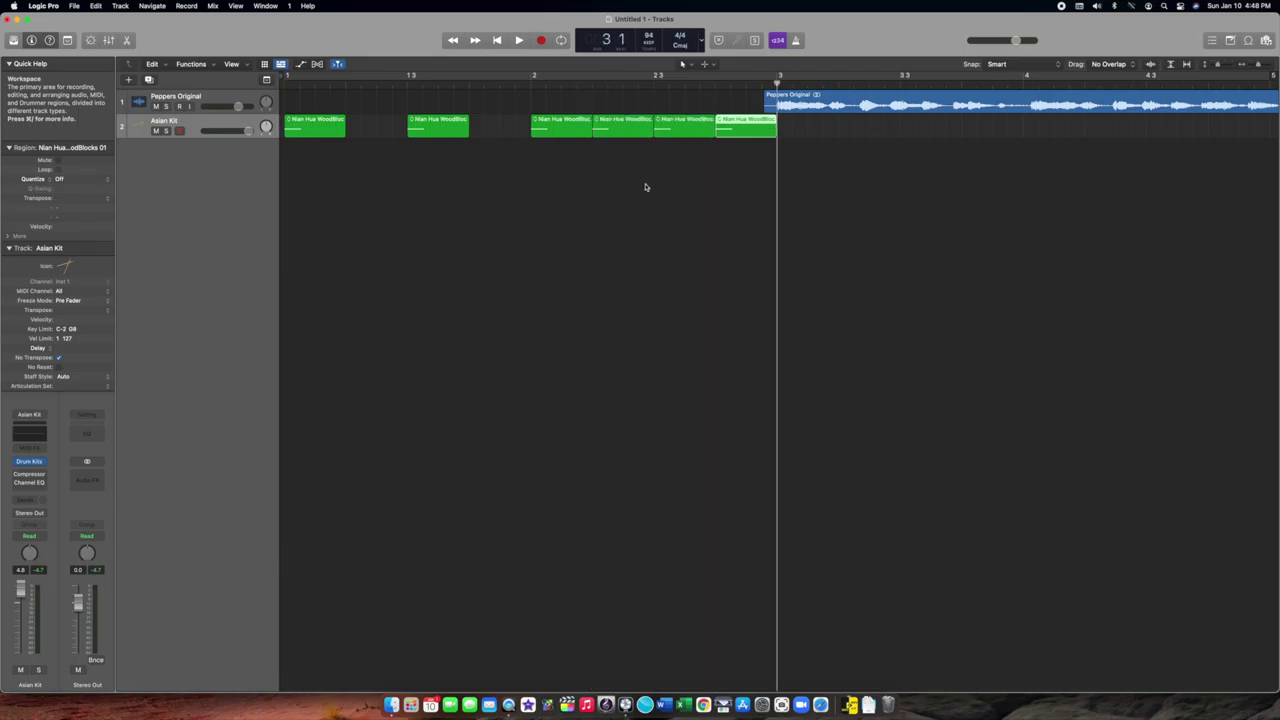
- Play the project from the beginning to hear the wood block count-in lead into the vocal at bar 3
key(Return)
key(space)
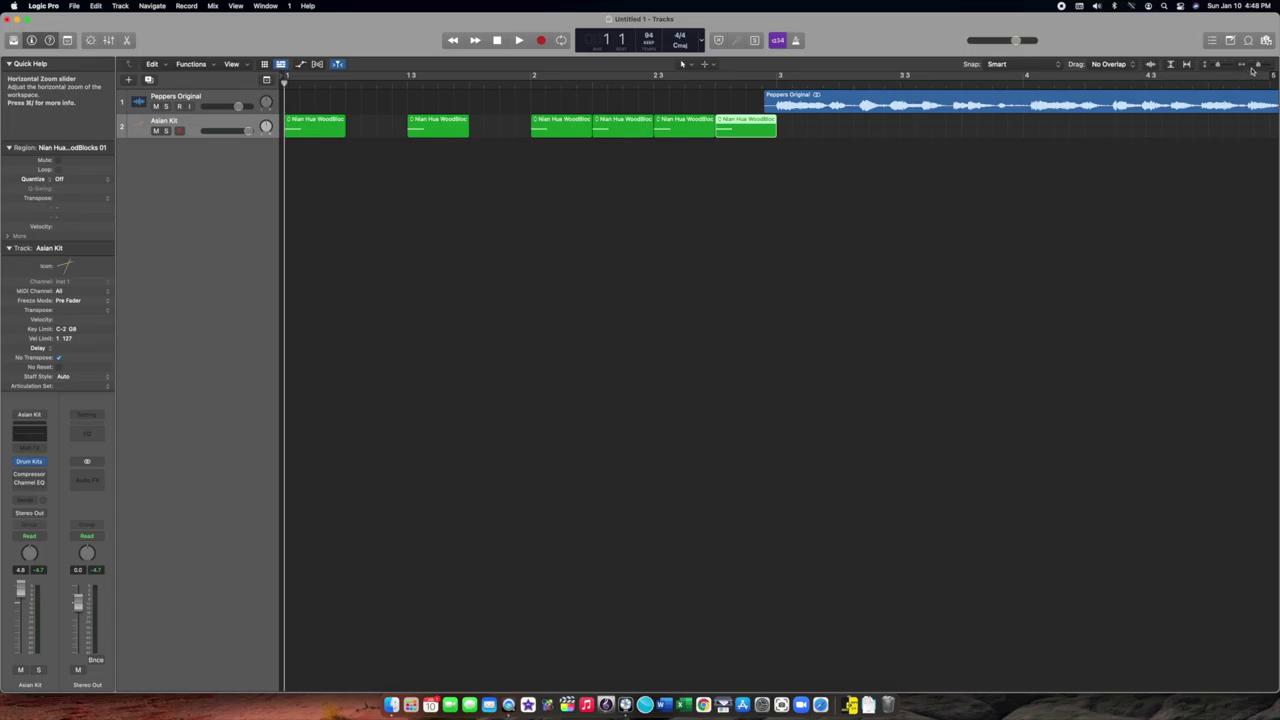
drag(1257, 66, 1257, 69)
scroll(343, 126, left, 5)
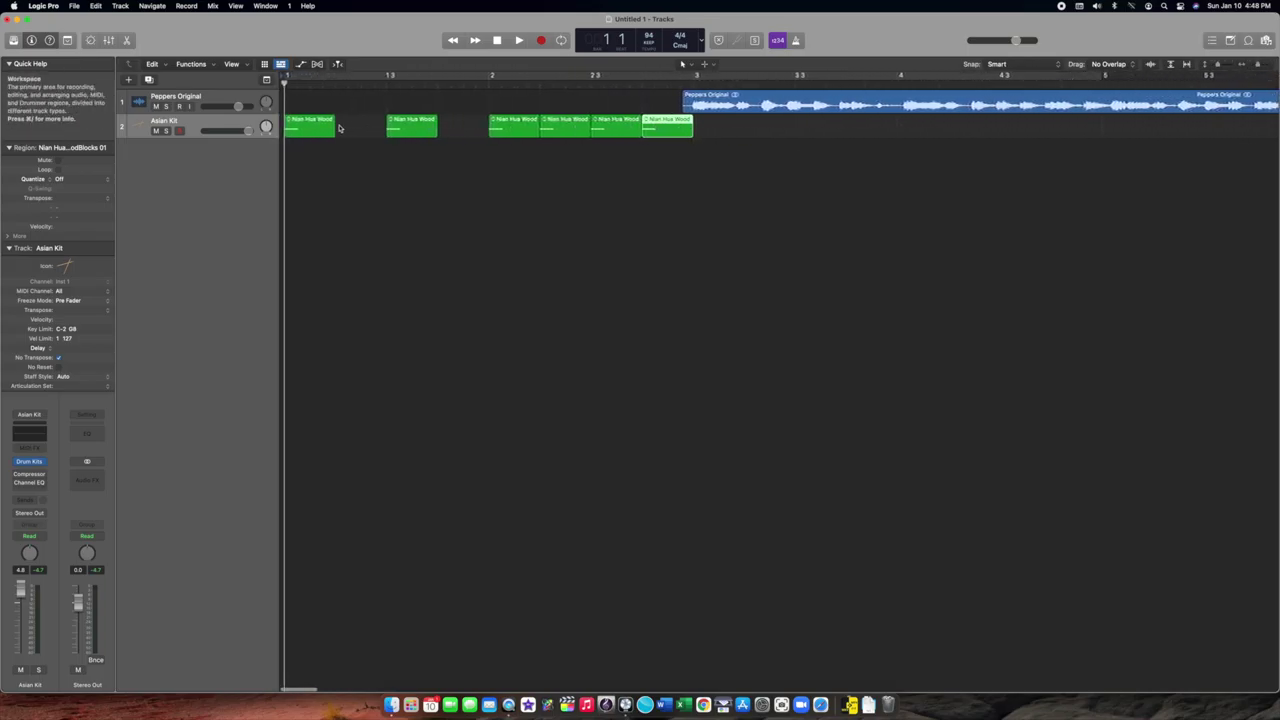
key(space)
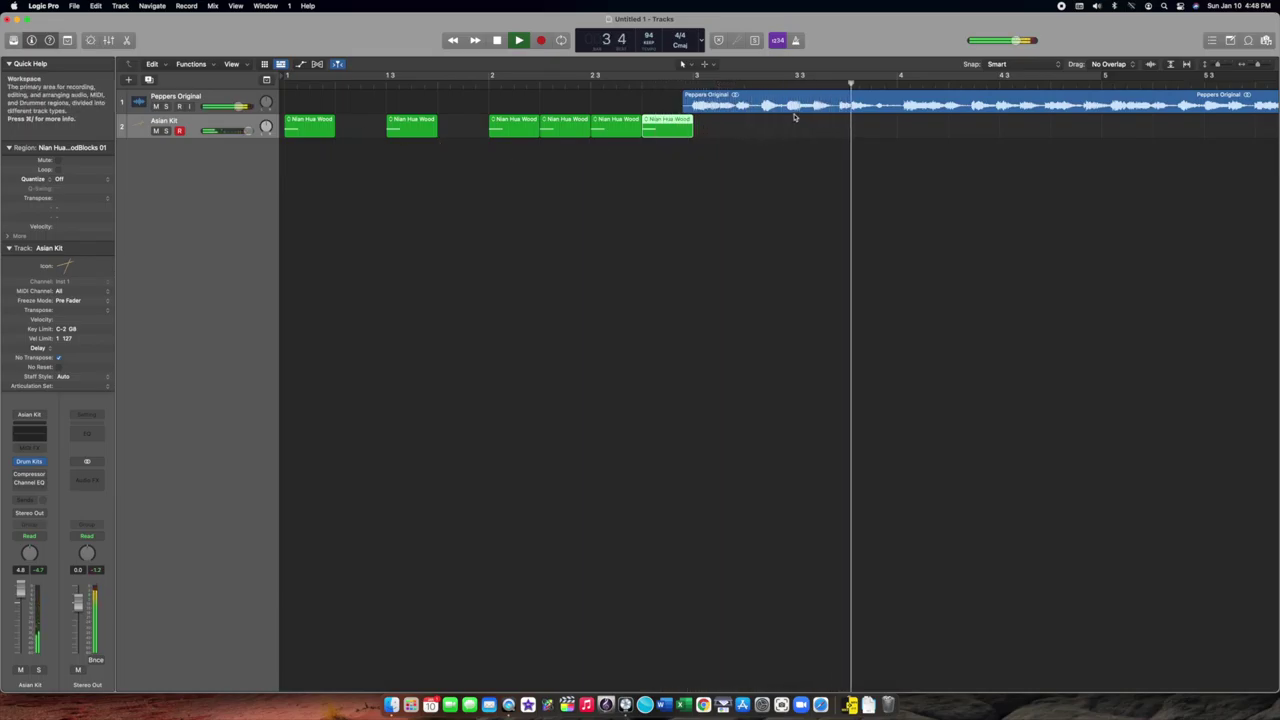
key(space)
- Shift the Peppers Original region slightly later so the start of the vocal lines up with bar 3
click(690, 85)
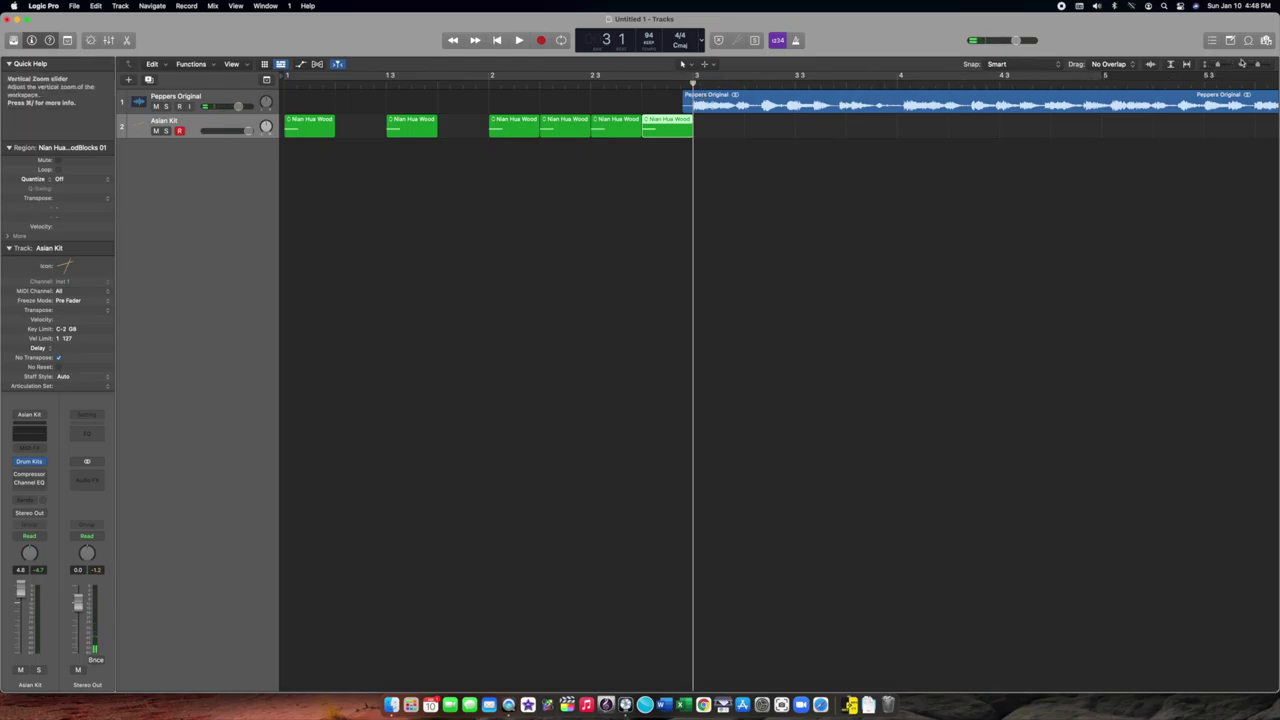
drag(1258, 64, 1262, 65)
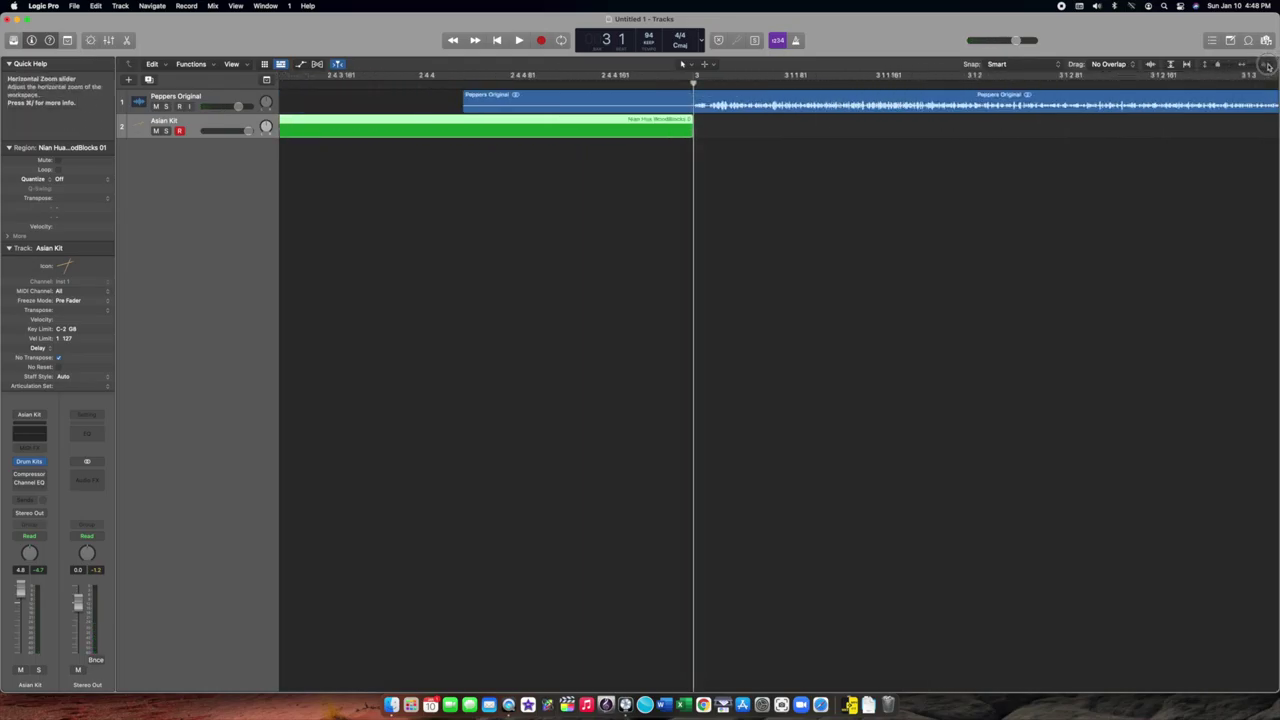
click(737, 96)
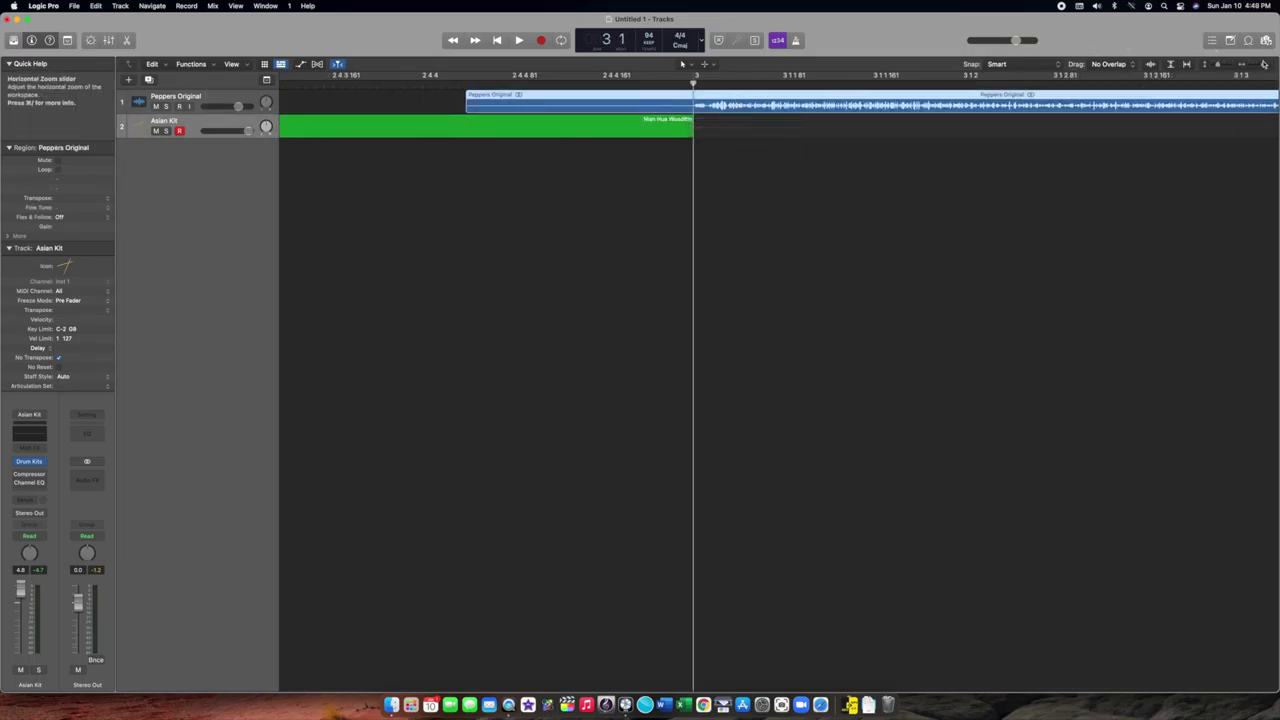
click(1265, 65)
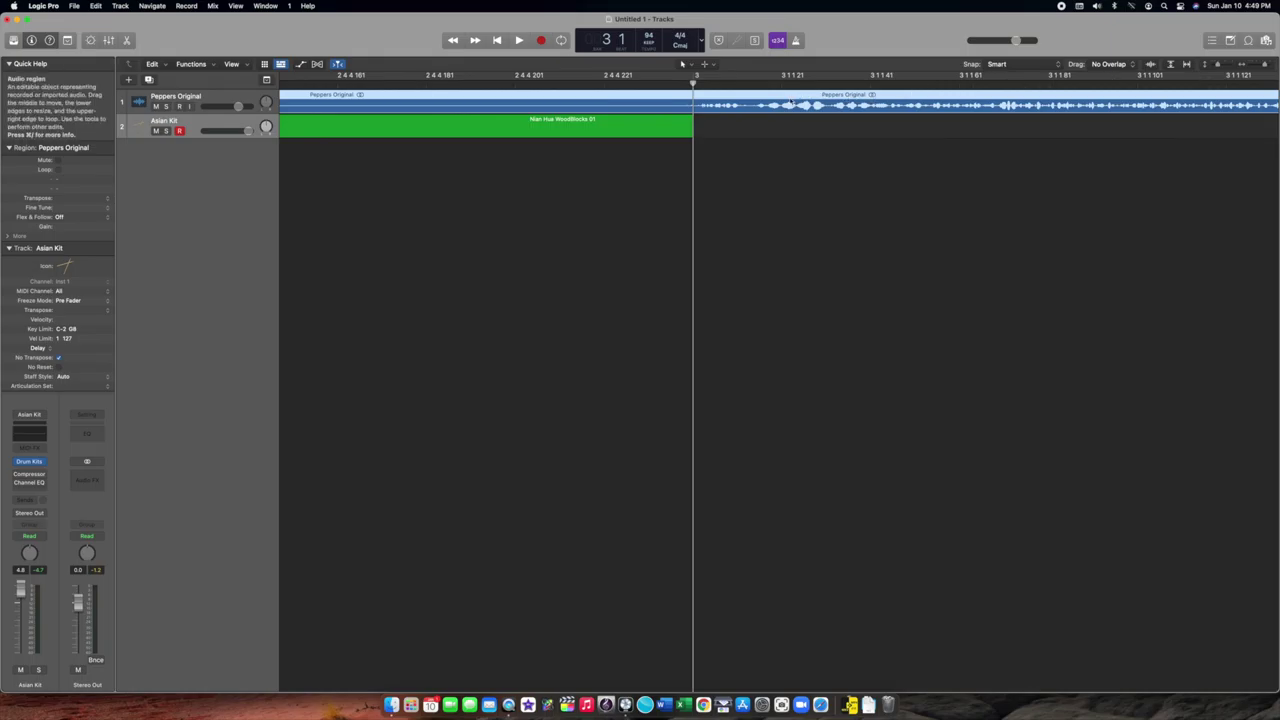
drag(775, 95, 783, 96)
click(1243, 66)
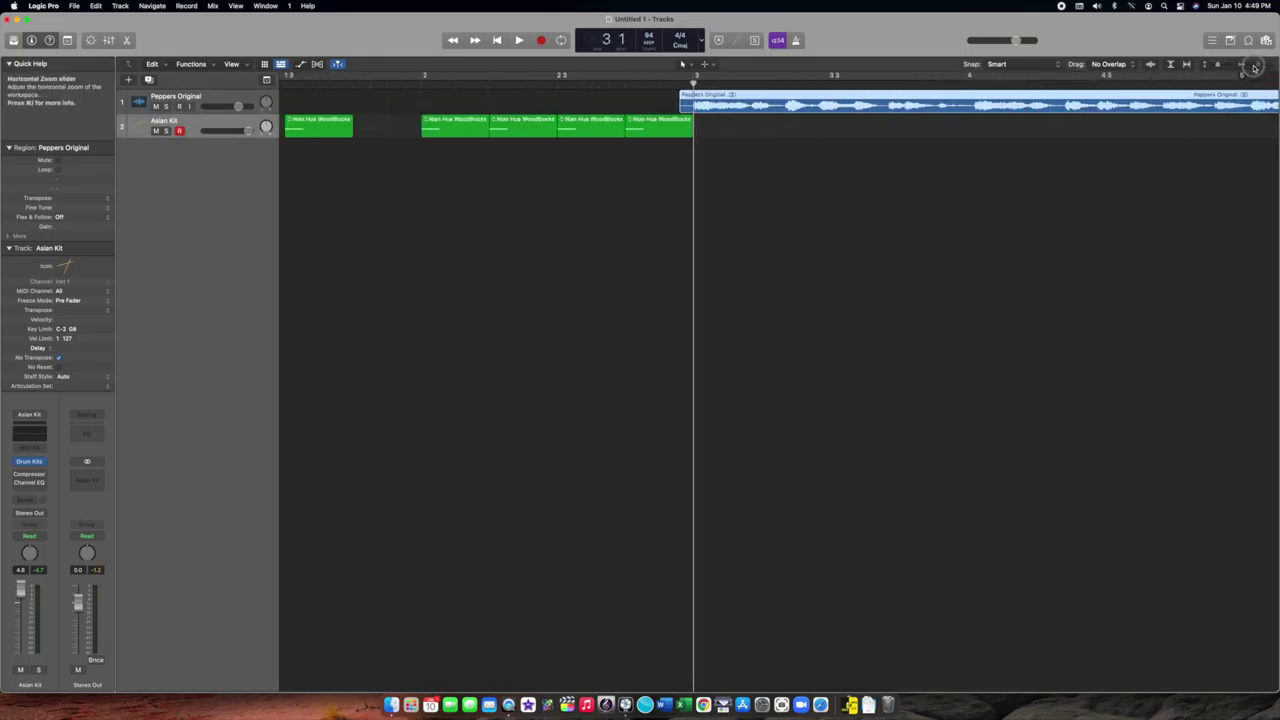
- Play from beat 4 of bar 1 and again from beat 3 of bar 2 to check the vocal's entry against the count-in
click(440, 83)
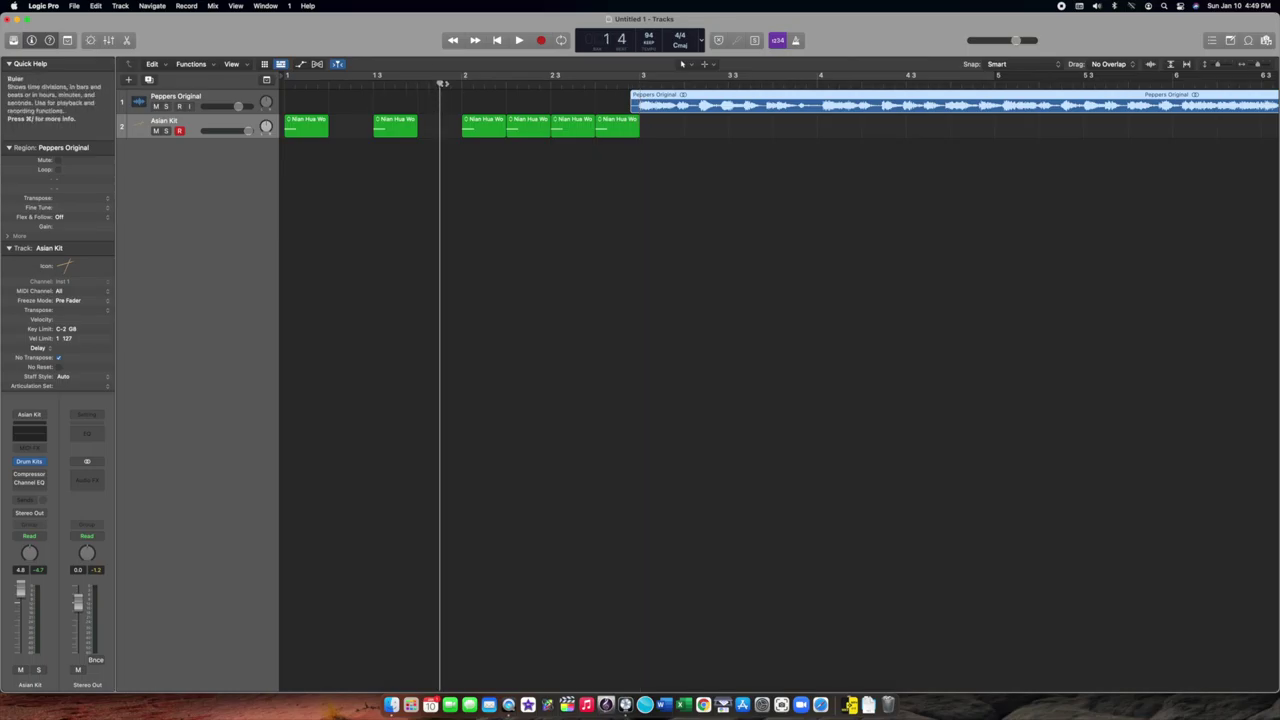
key(space)
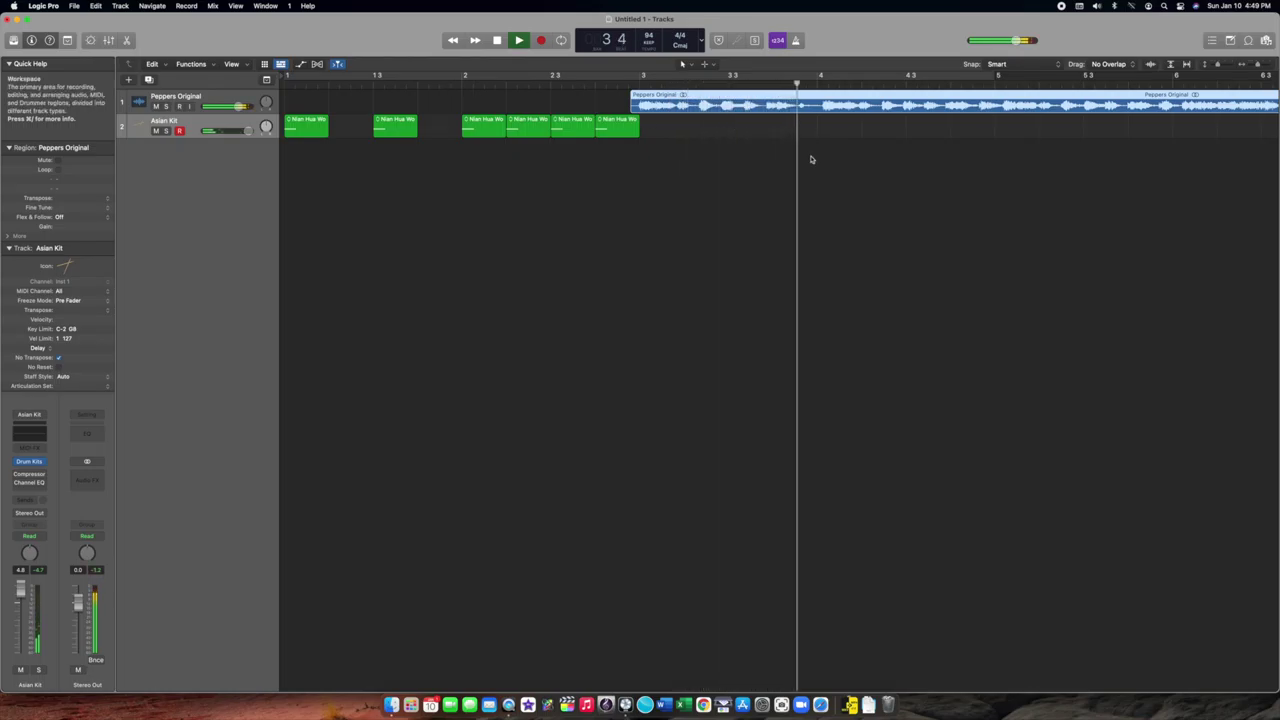
key(space)
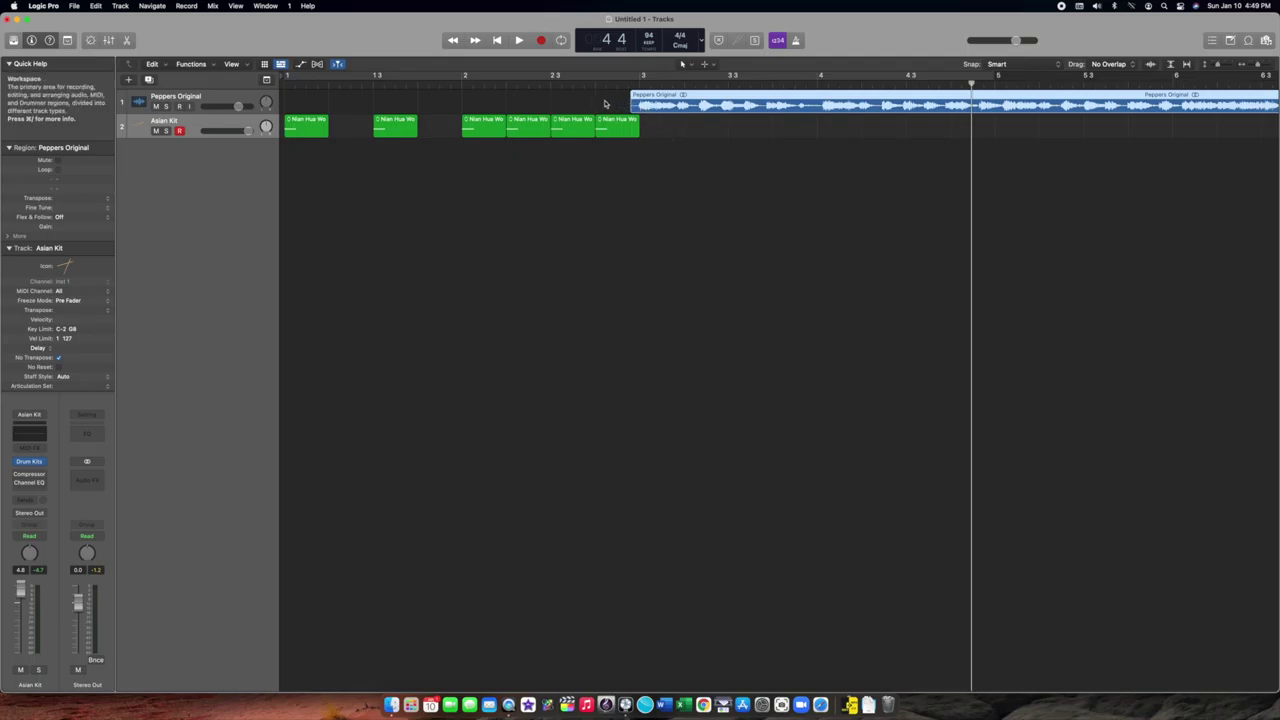
click(560, 84)
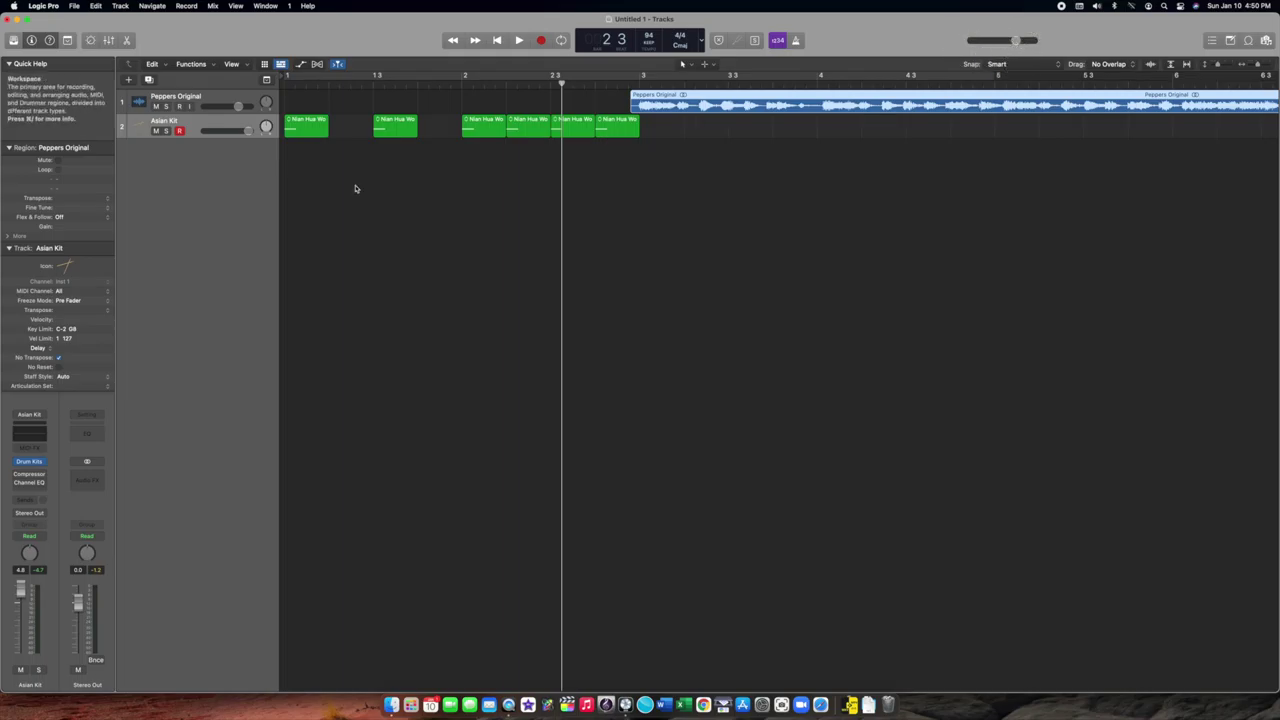
key(space)
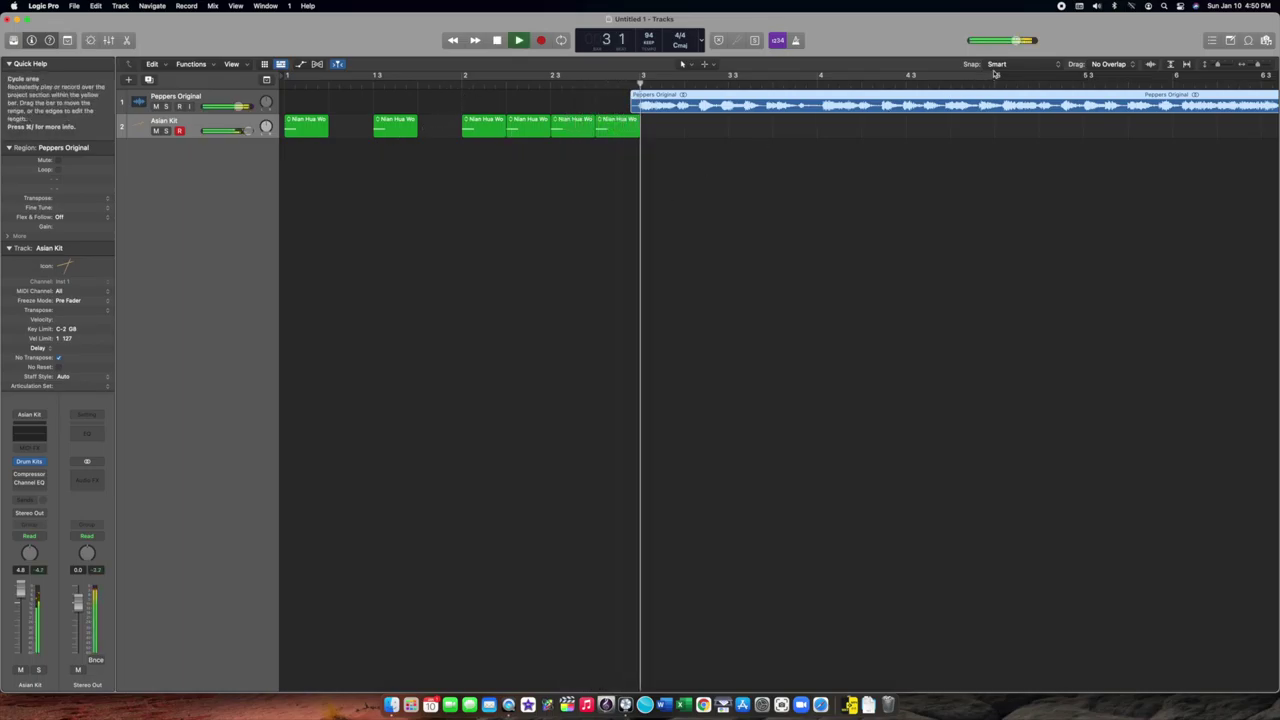
key(space)
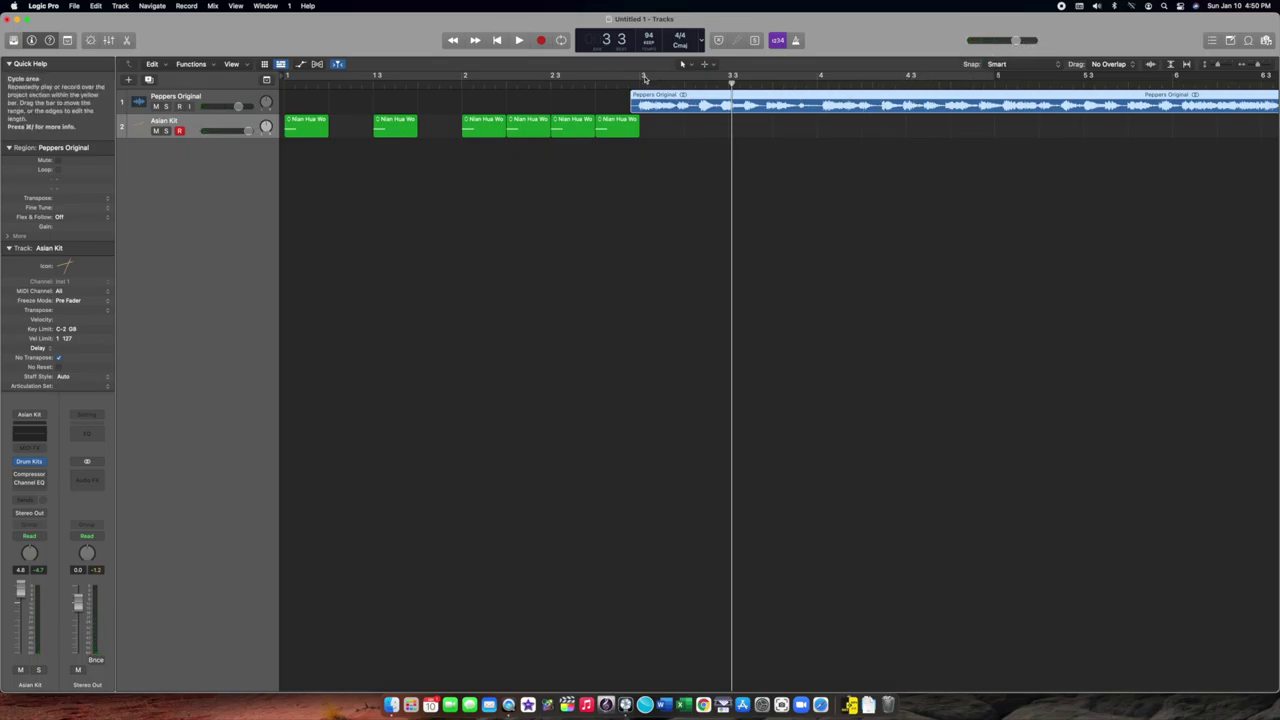
- Play the vocal from just before bar 3 and lower the master volume slightly
click(644, 78)
click(628, 82)
click(628, 82)
key(space)
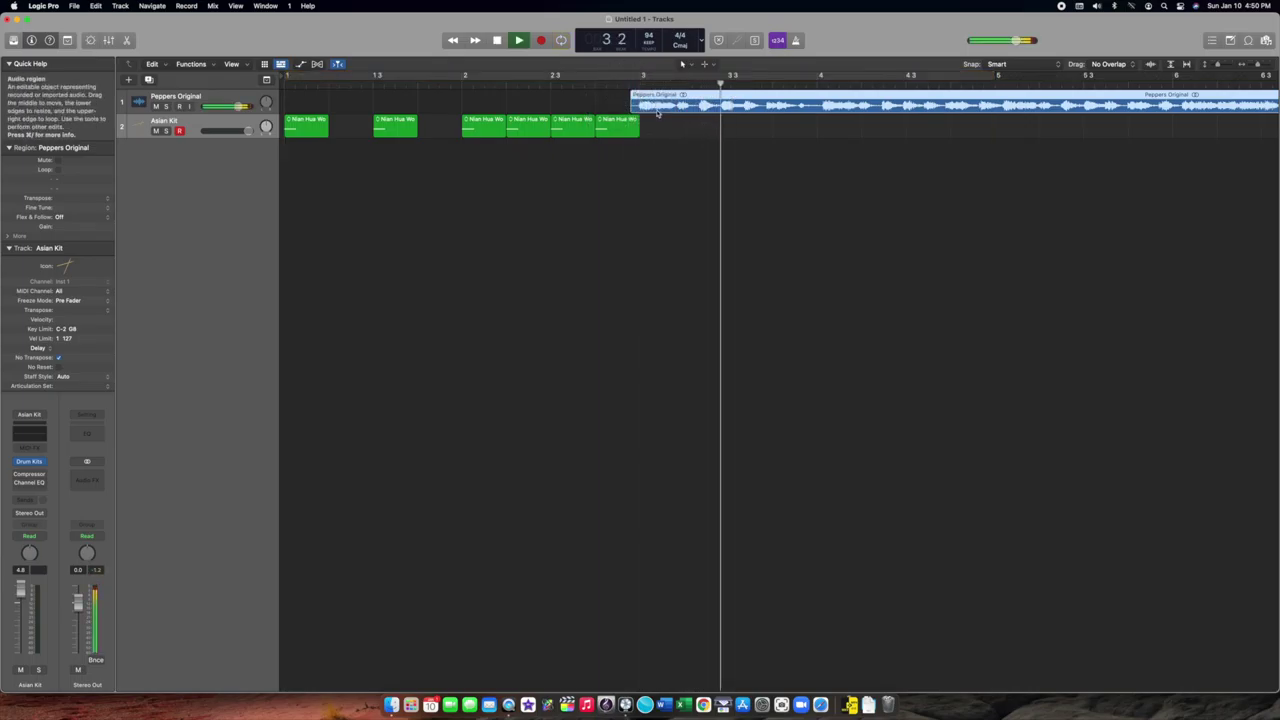
key(space)
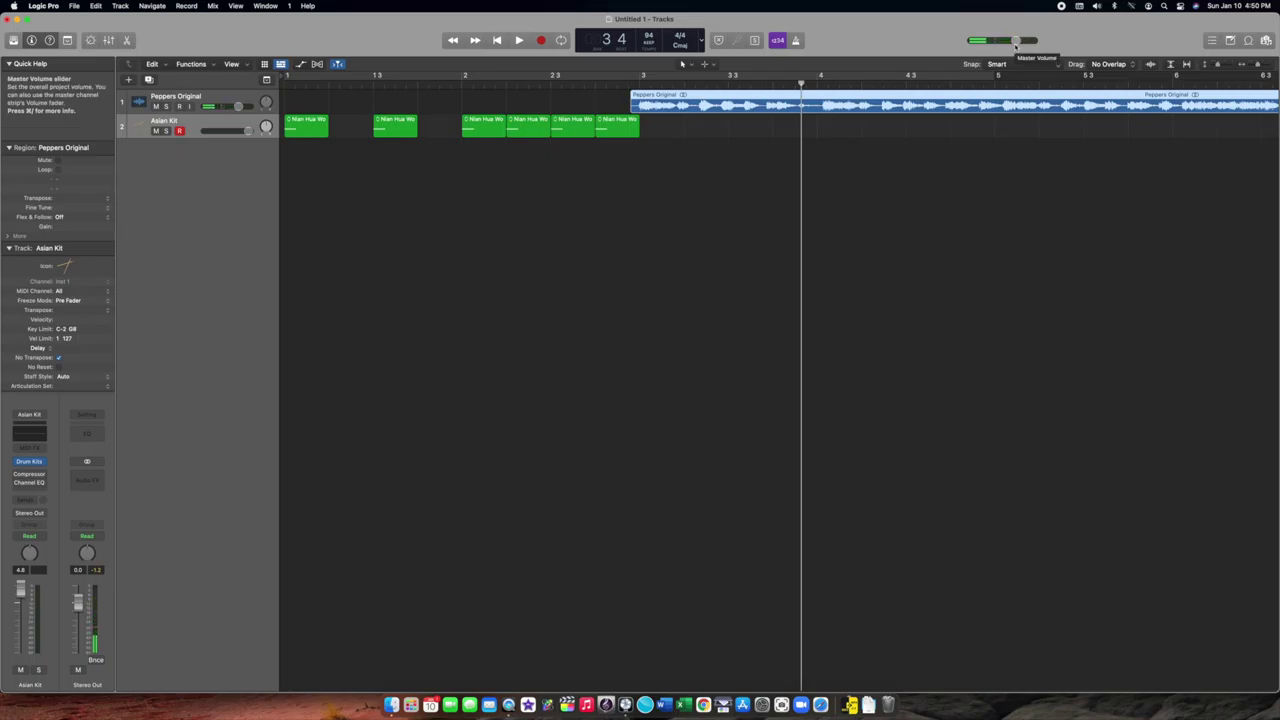
drag(1016, 42, 1012, 44)
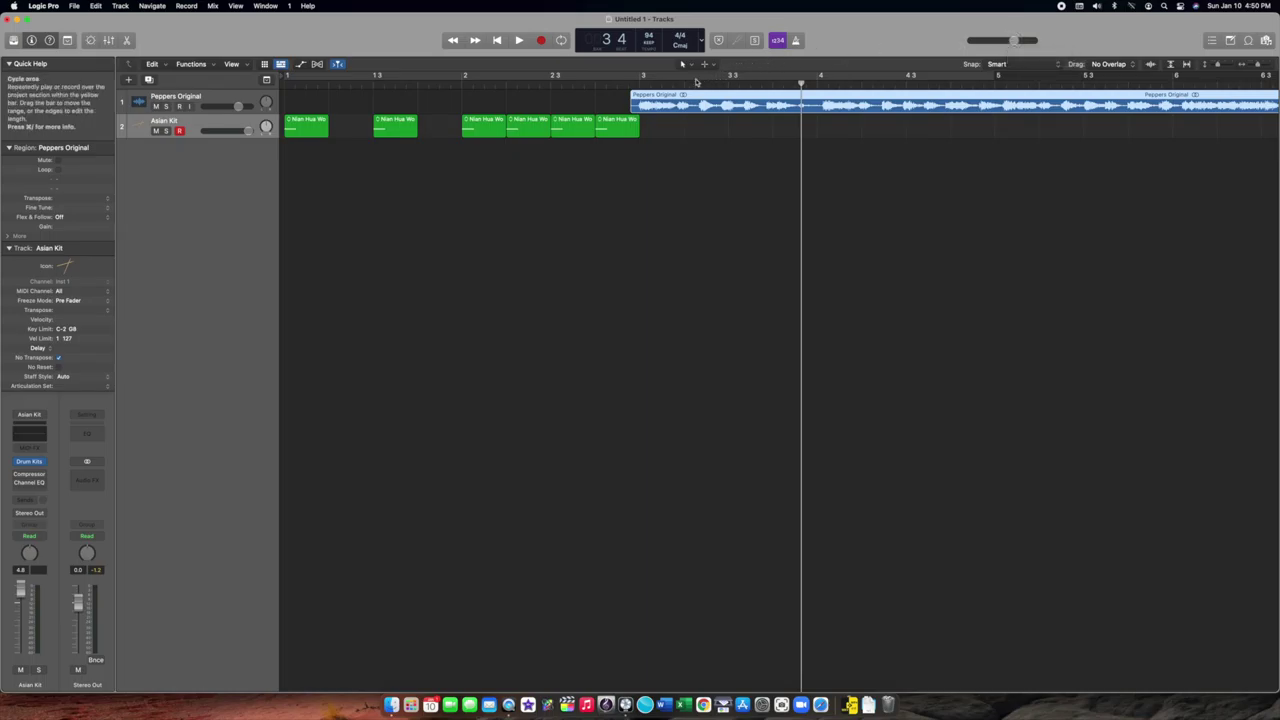
- Lower the master volume further to about -1.9 dB, playing the vocal from just before bar 3 to check the level
click(627, 84)
key(space)
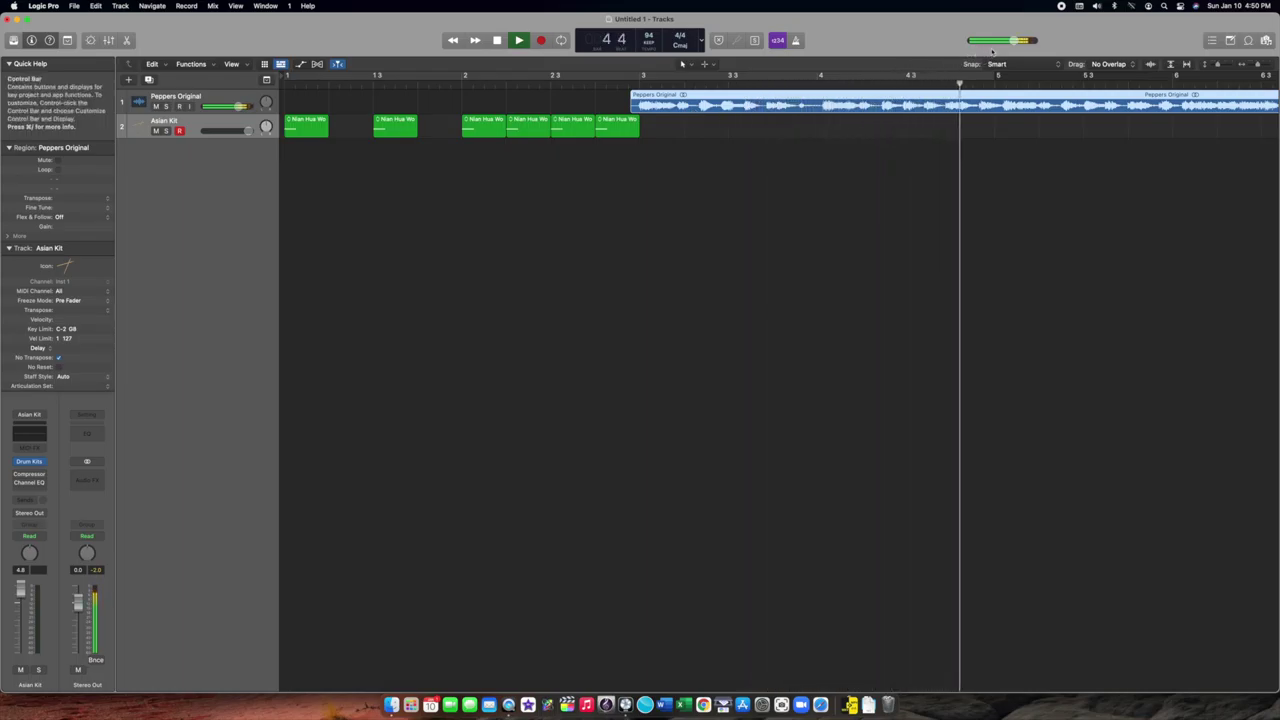
key(space)
drag(1014, 41, 1011, 42)
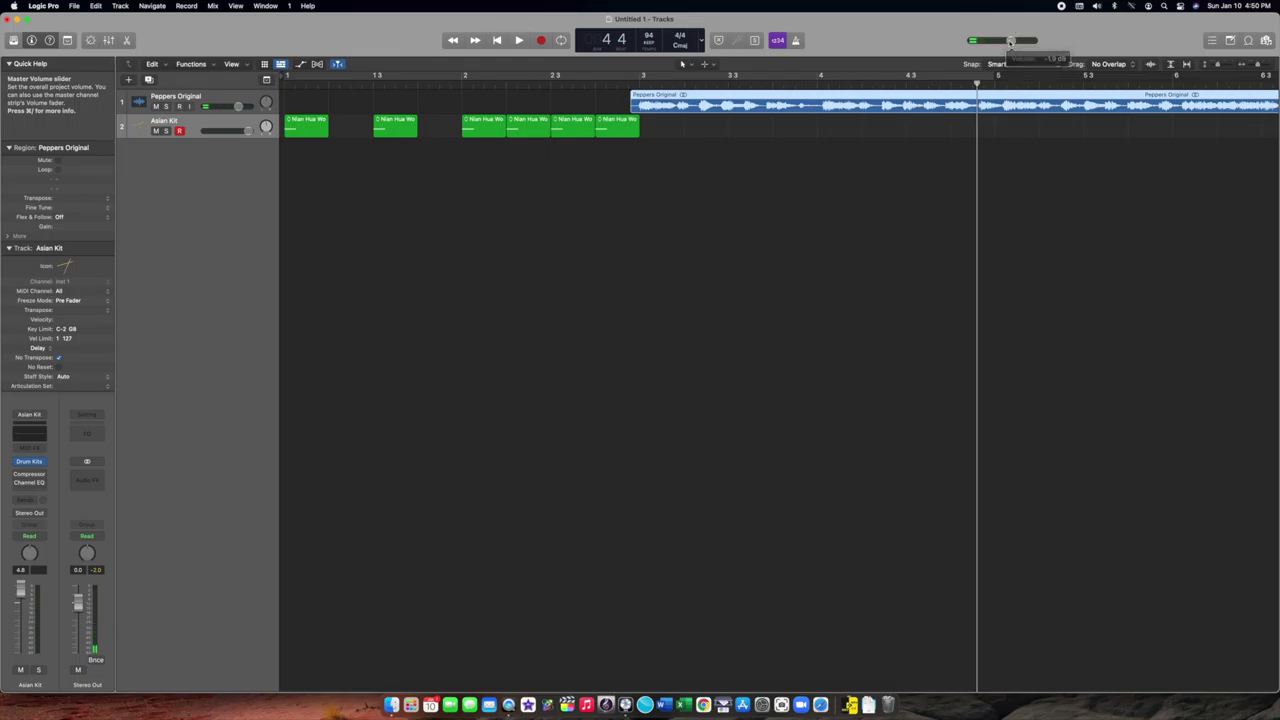
click(617, 85)
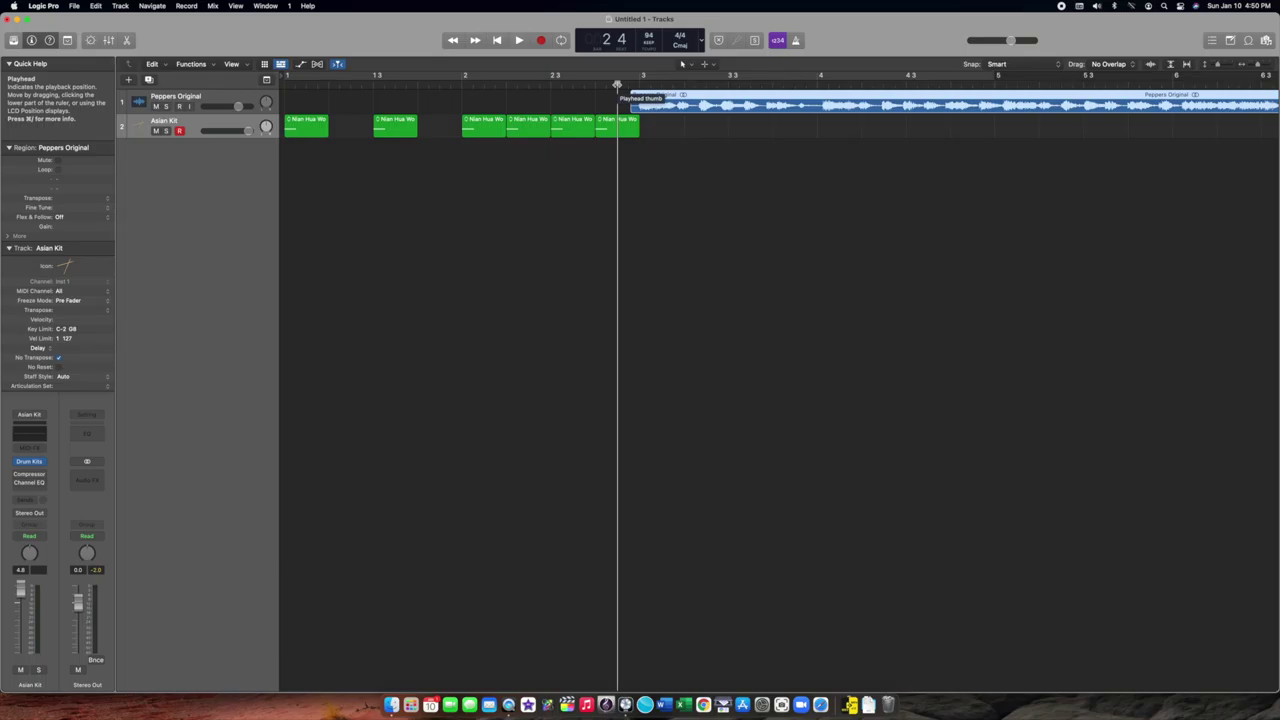
key(space)
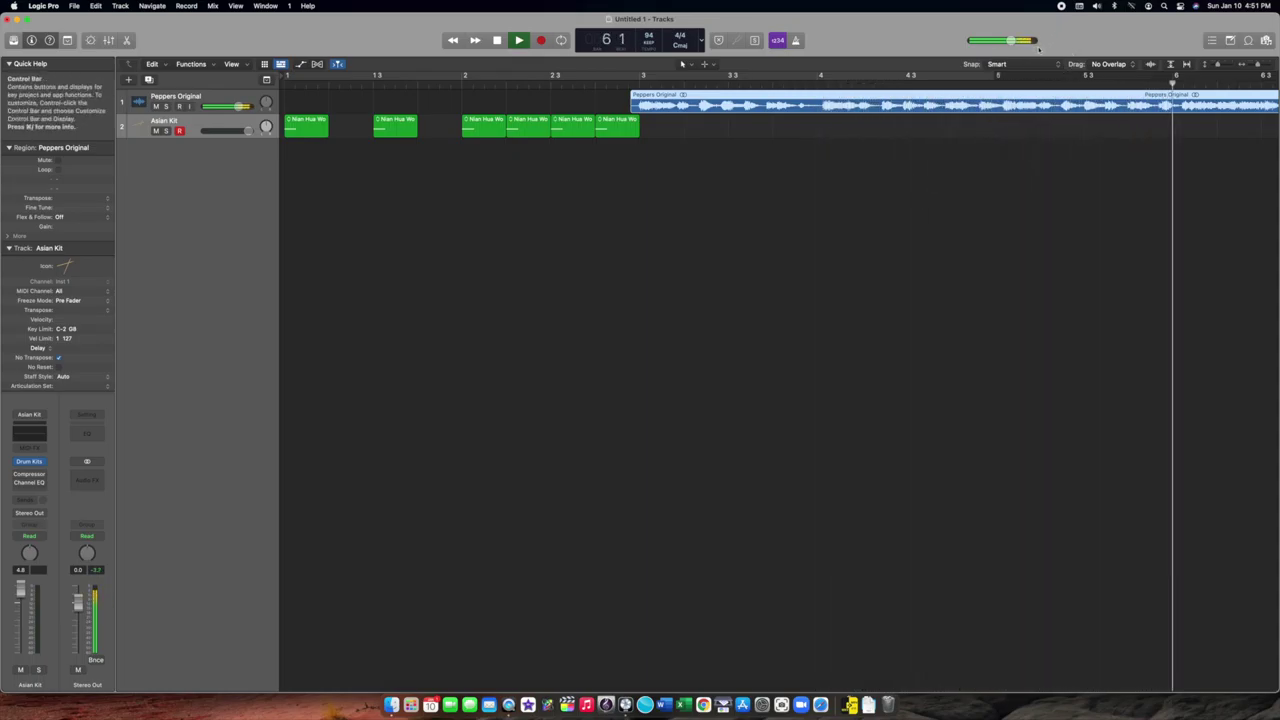
key(space)
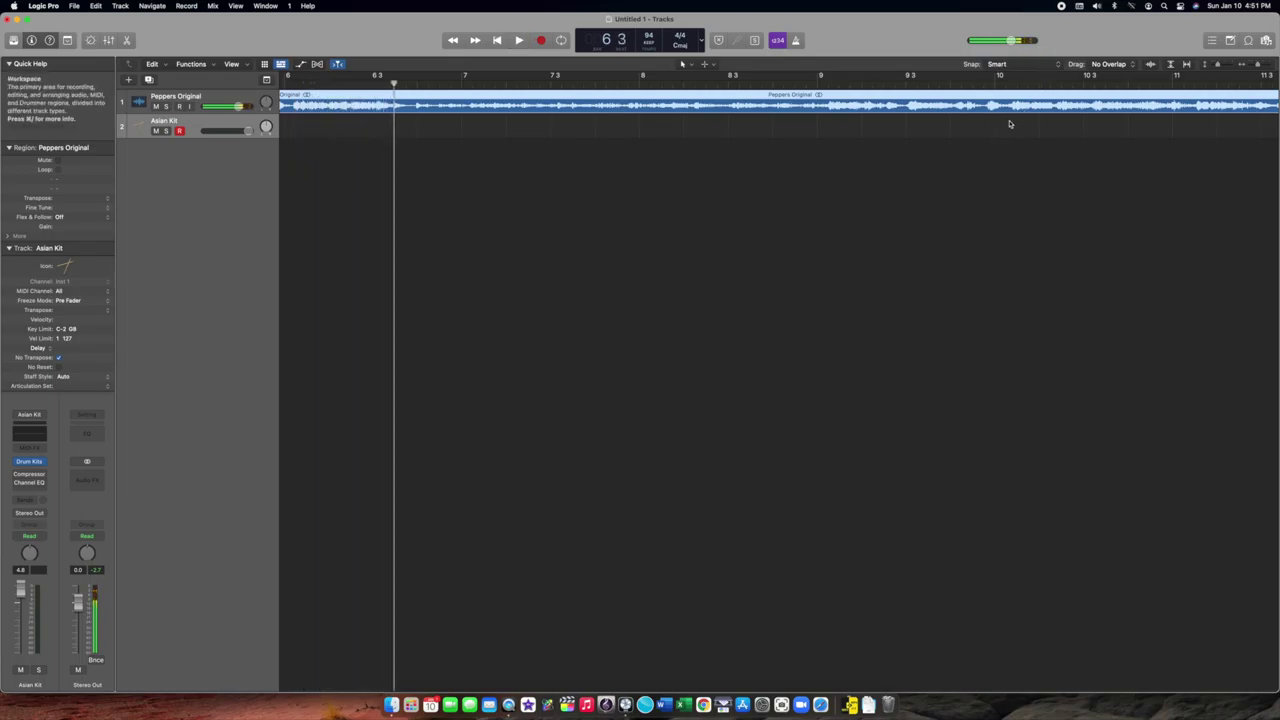
scroll(1010, 124, right, 5)
scroll(1010, 124, right, 8)
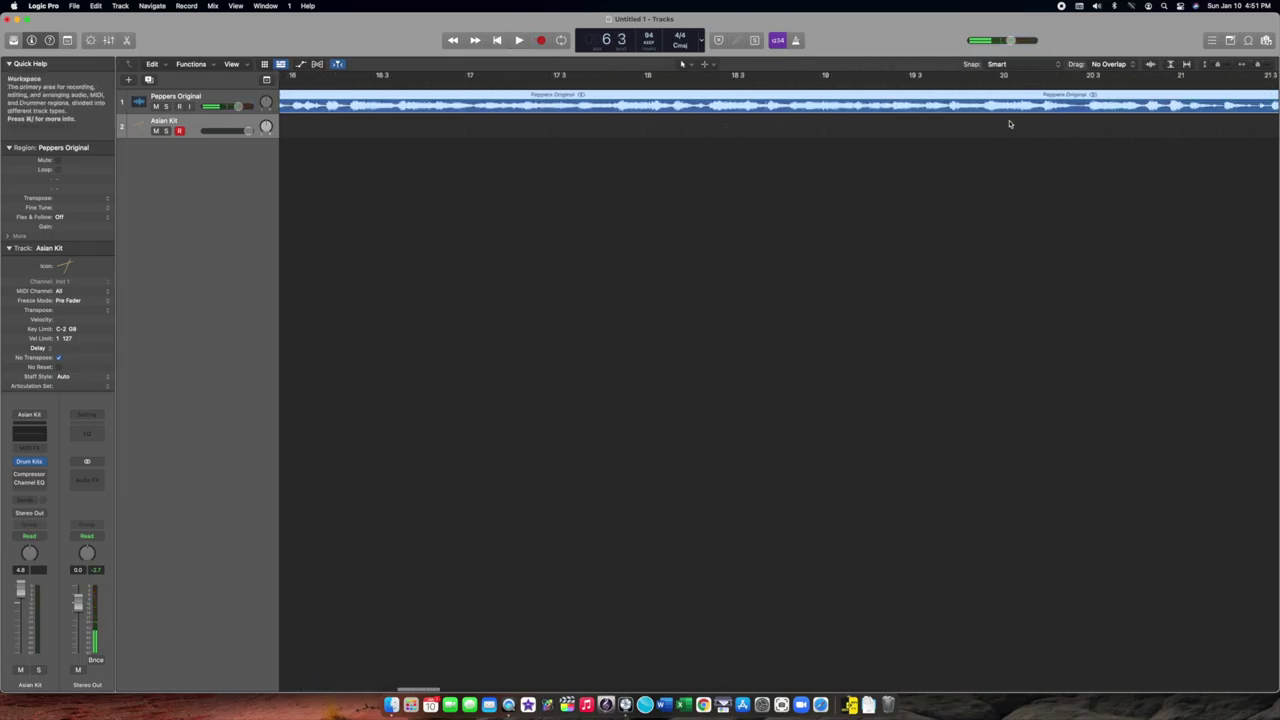
scroll(1010, 124, left, 15)
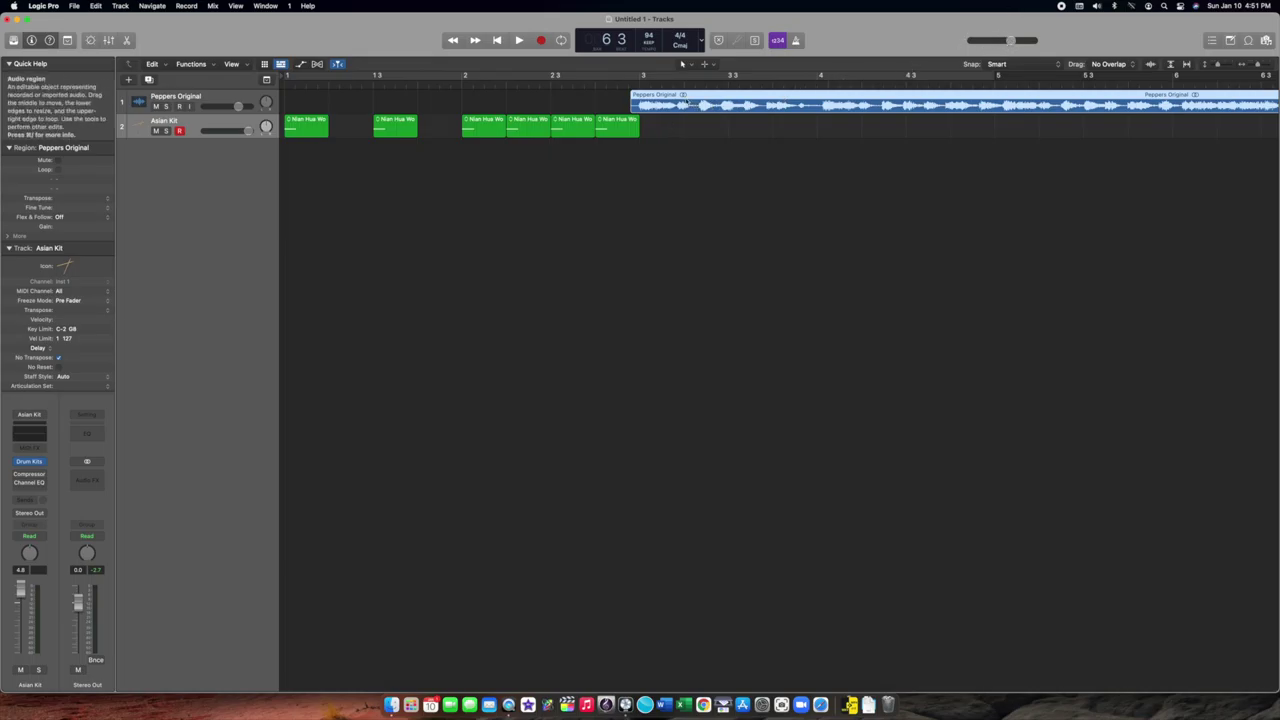
scroll(629, 86, right, 1)
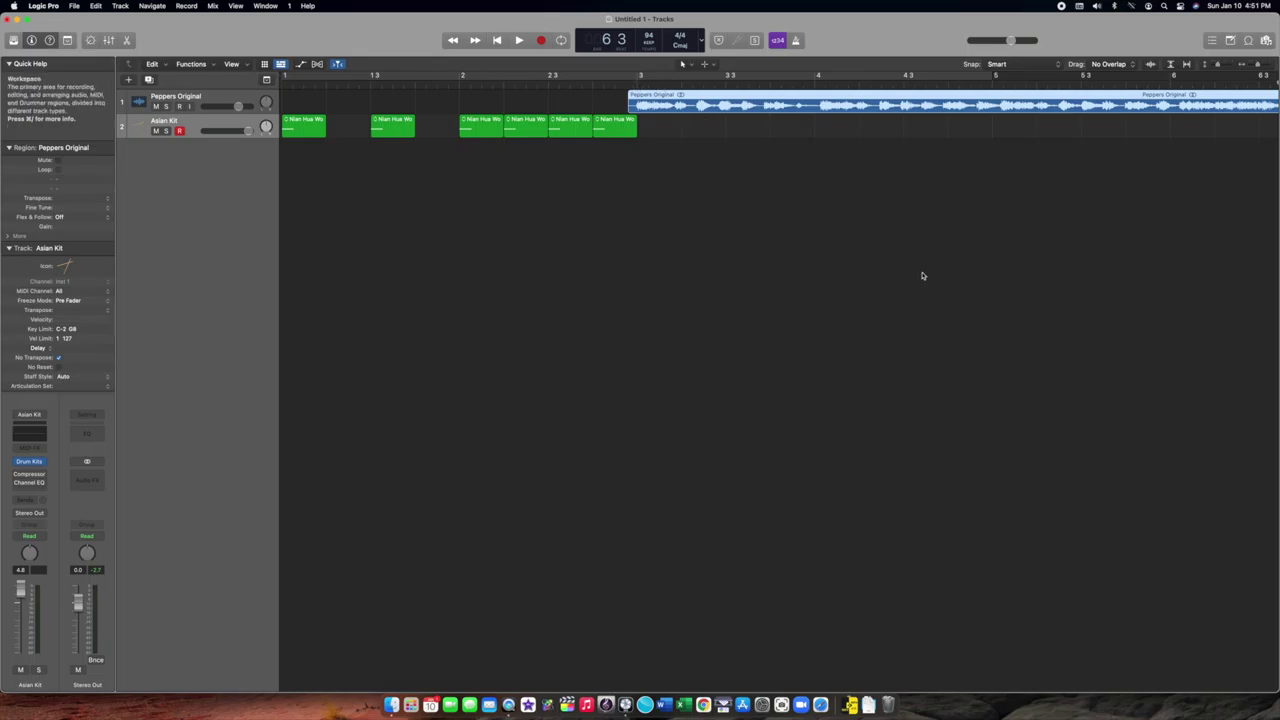
- Return the playhead to the start of the project and narrow the track header area
click(498, 40)
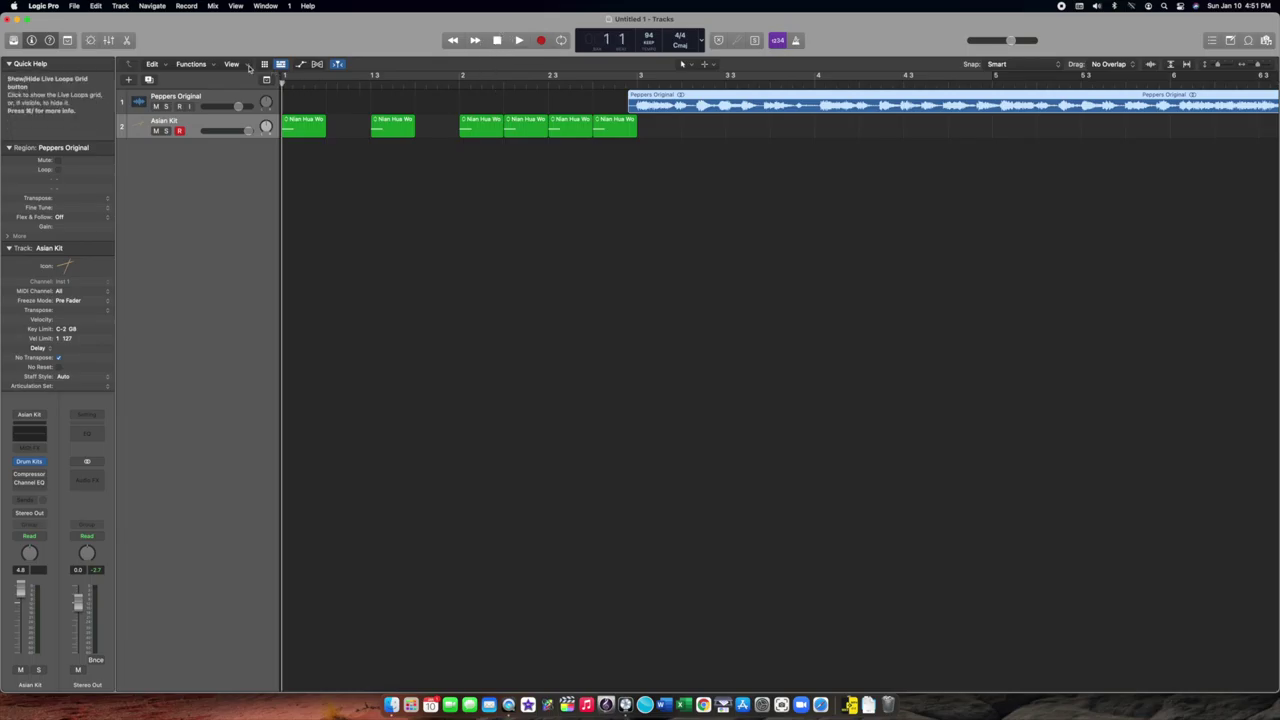
drag(280, 85, 1005, 100)
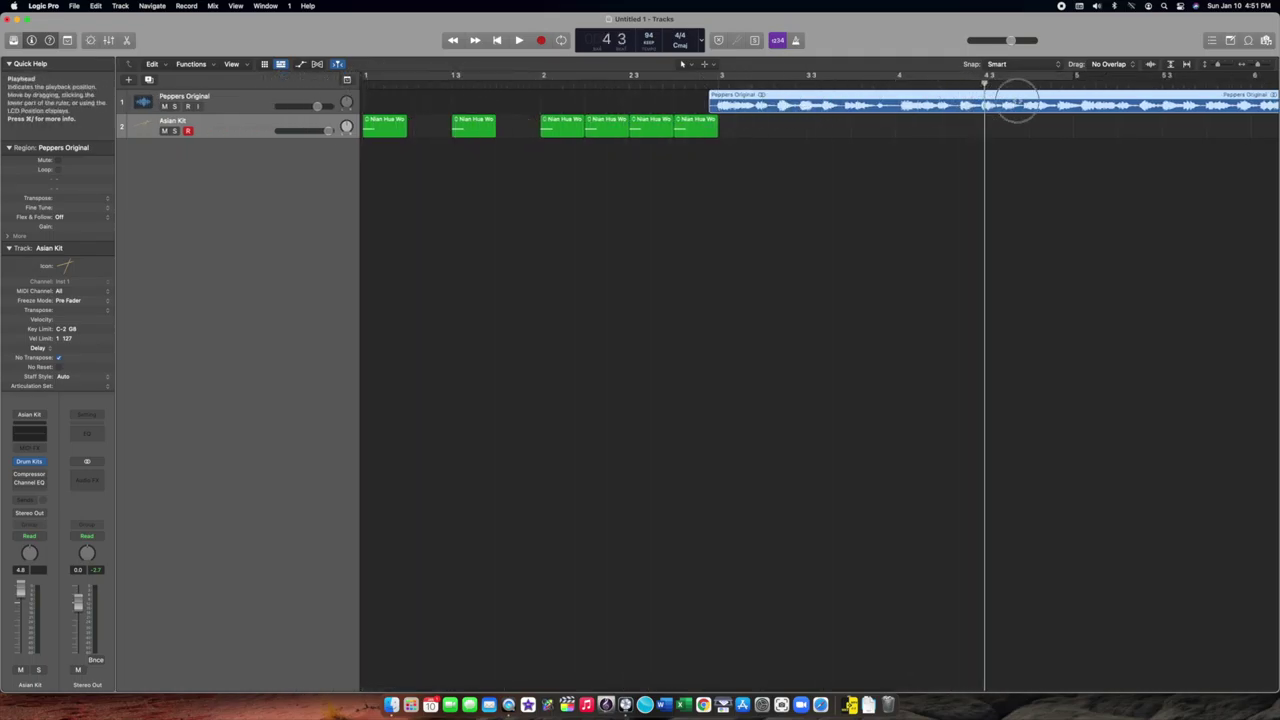
key(Return)
click(519, 82)
click(497, 40)
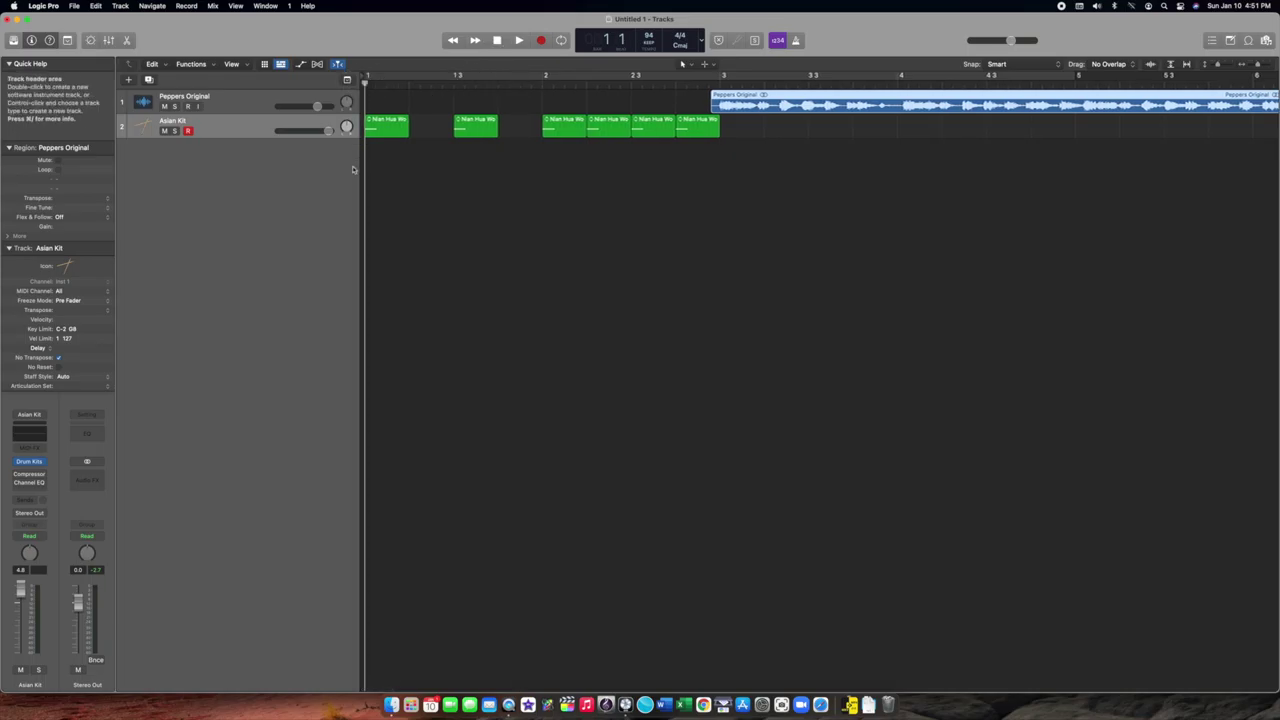
drag(334, 164, 222, 168)
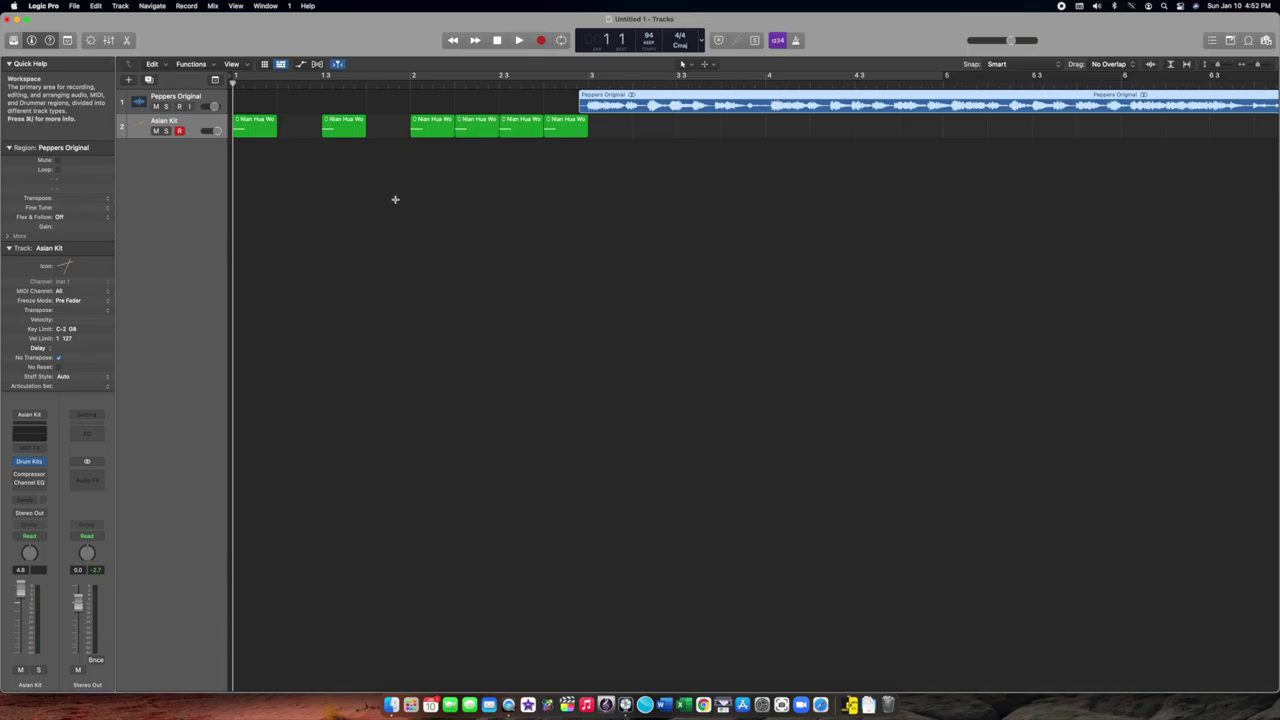
- Select all regions and set up an offline bounce of the project with MP3 as the only destination, continuing to the save dialog
key(super+a)
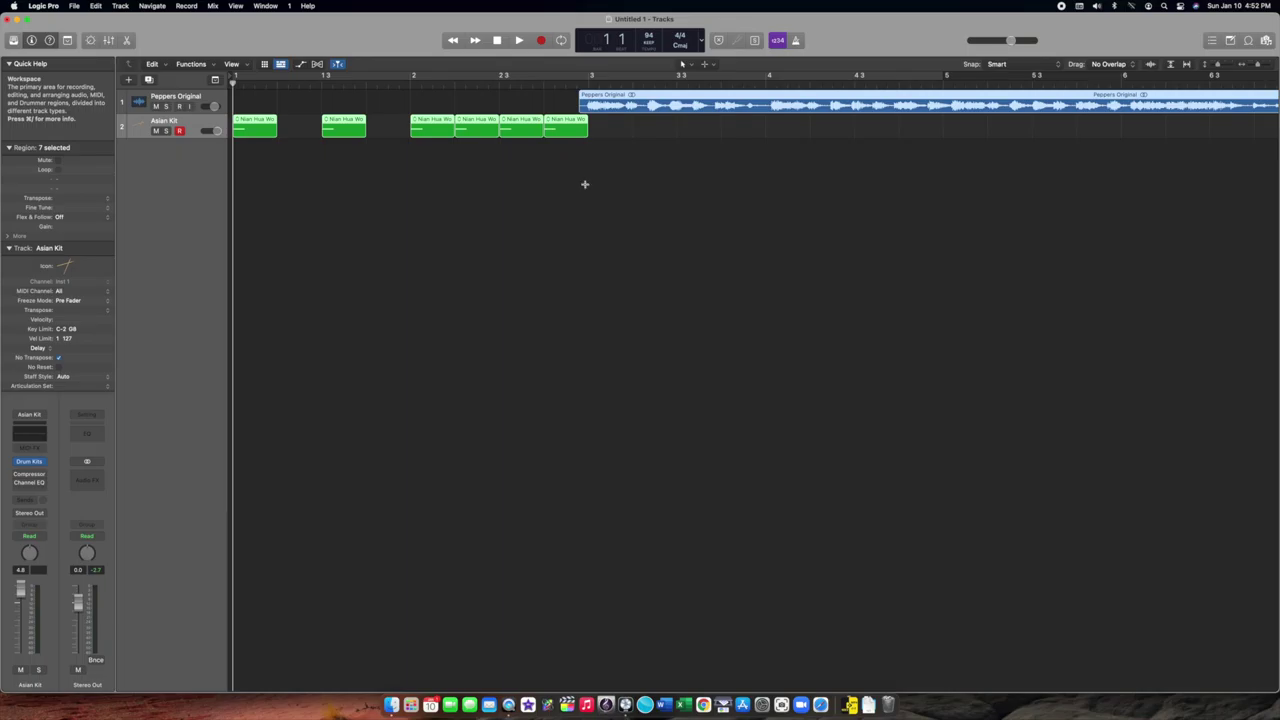
key(super+b)
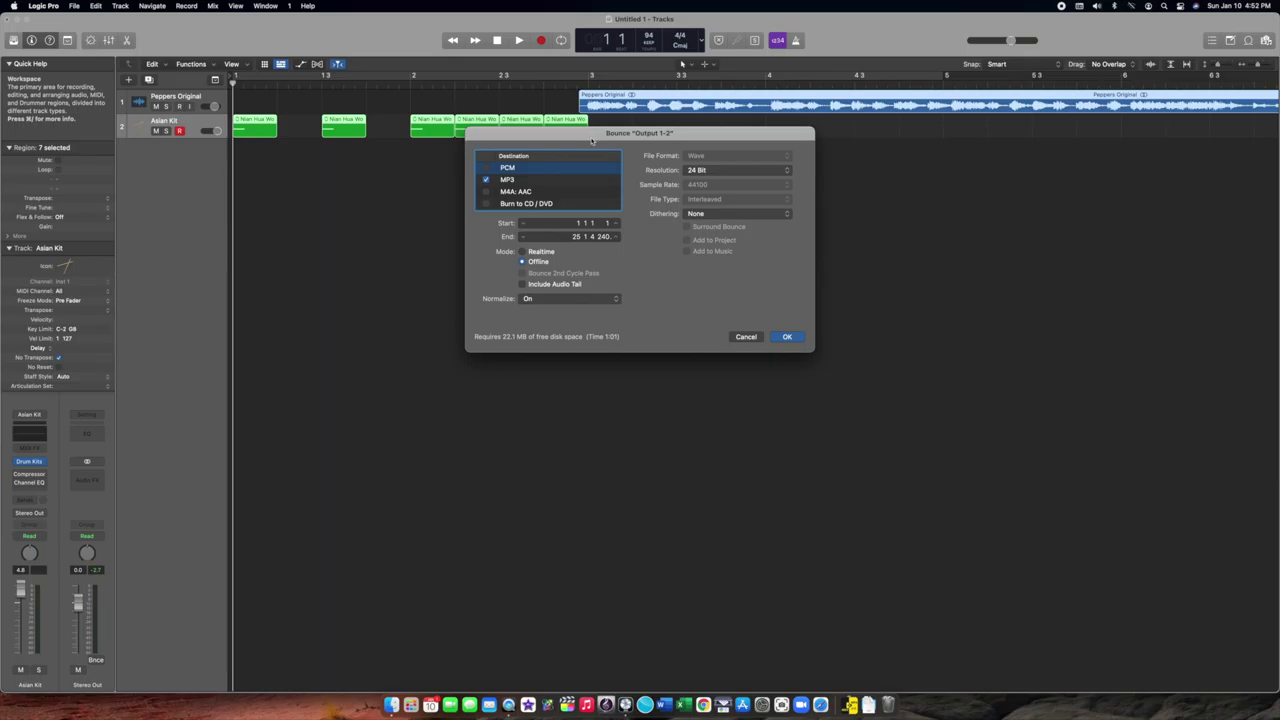
click(486, 167)
click(486, 179)
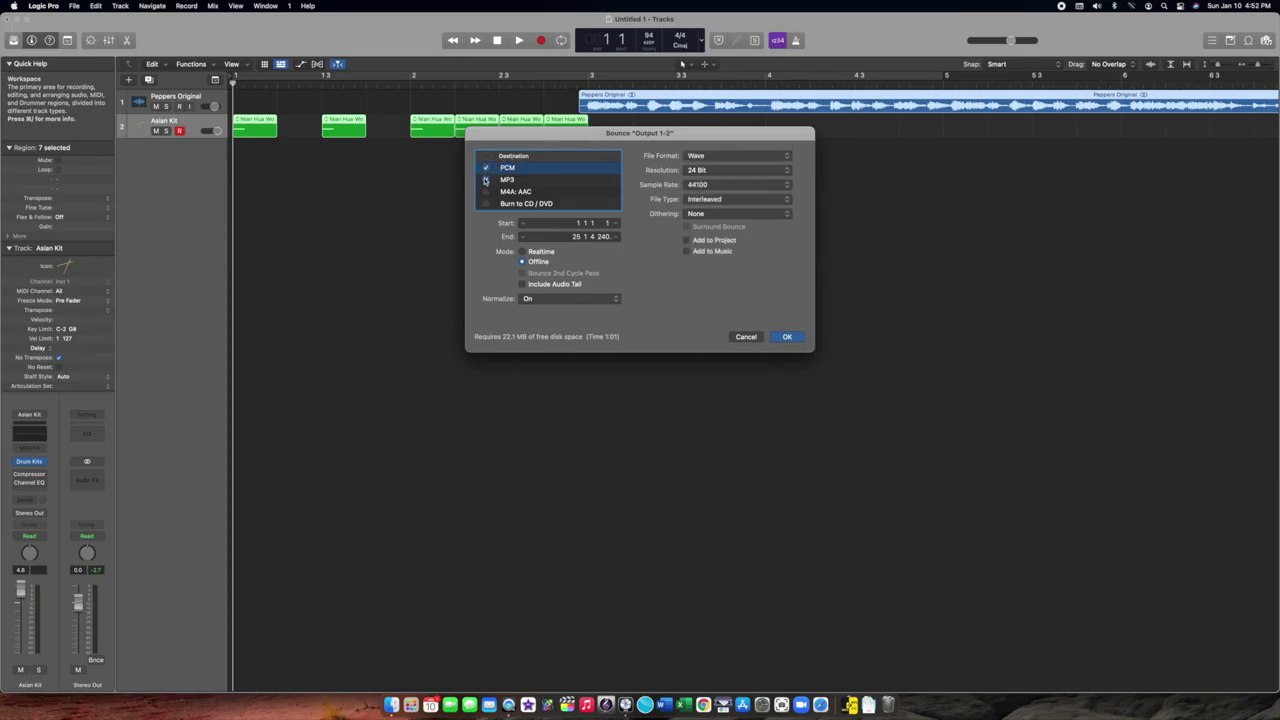
click(507, 179)
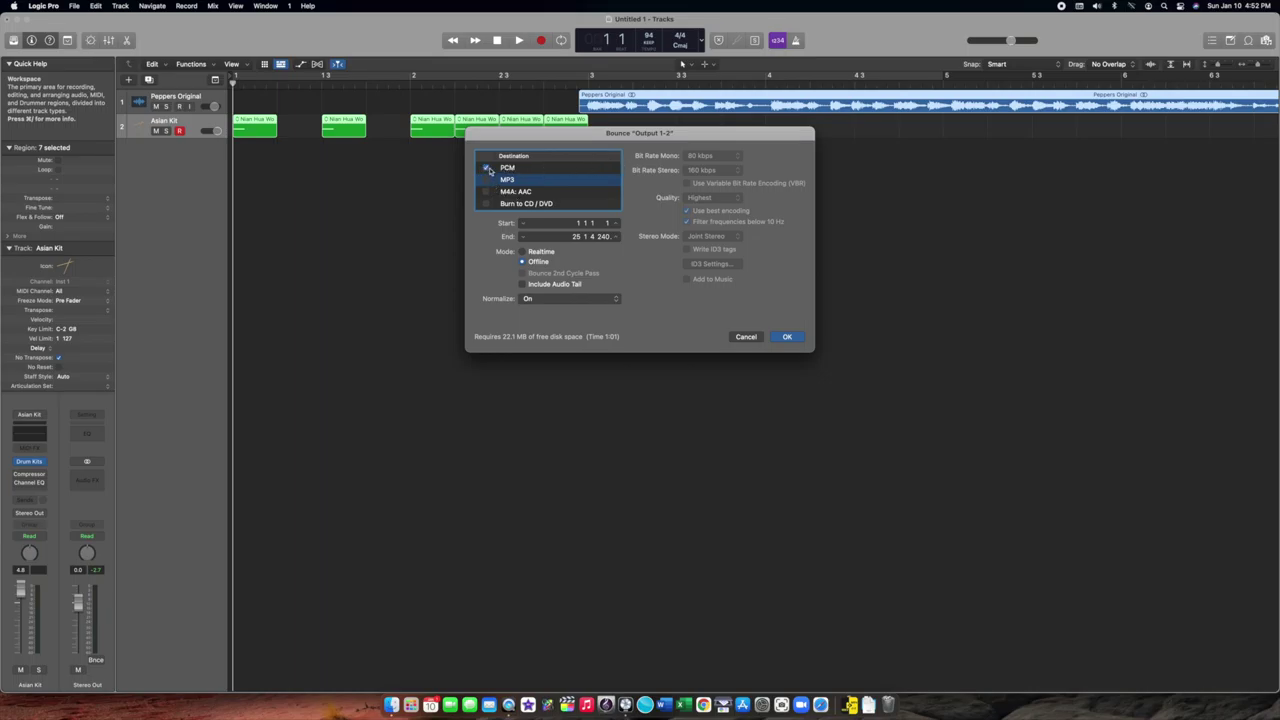
click(486, 167)
click(486, 179)
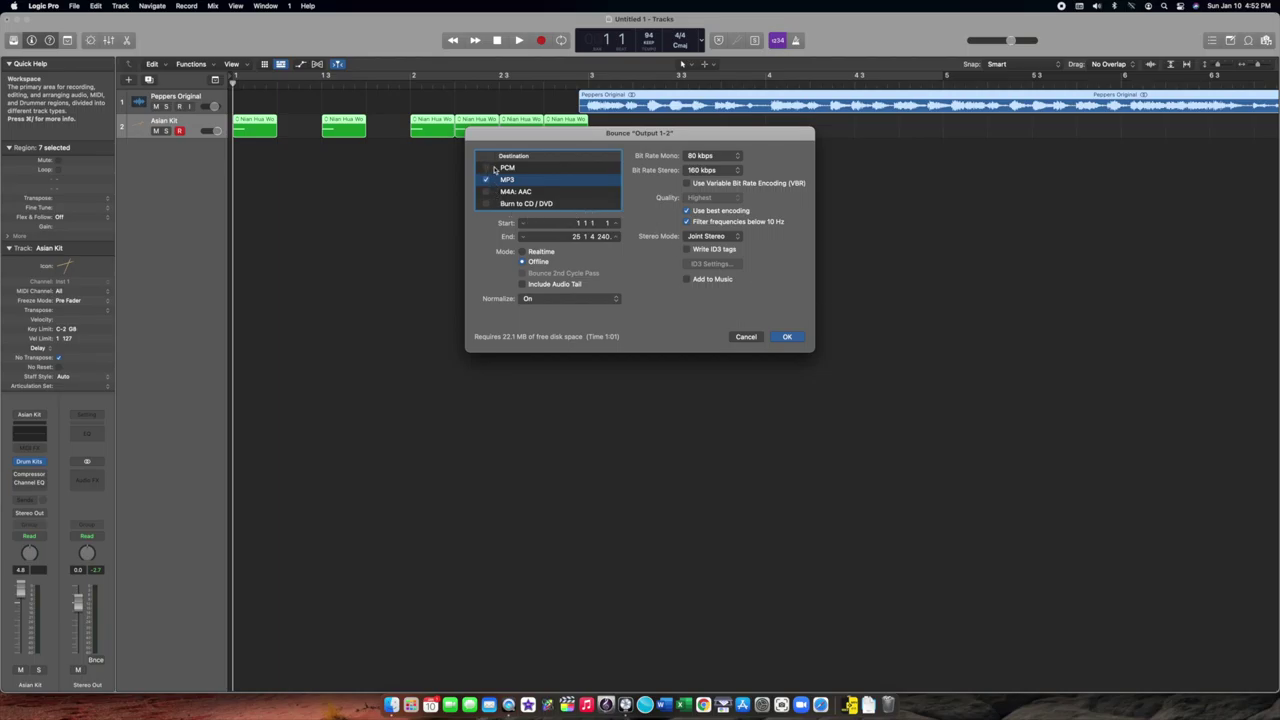
click(787, 338)
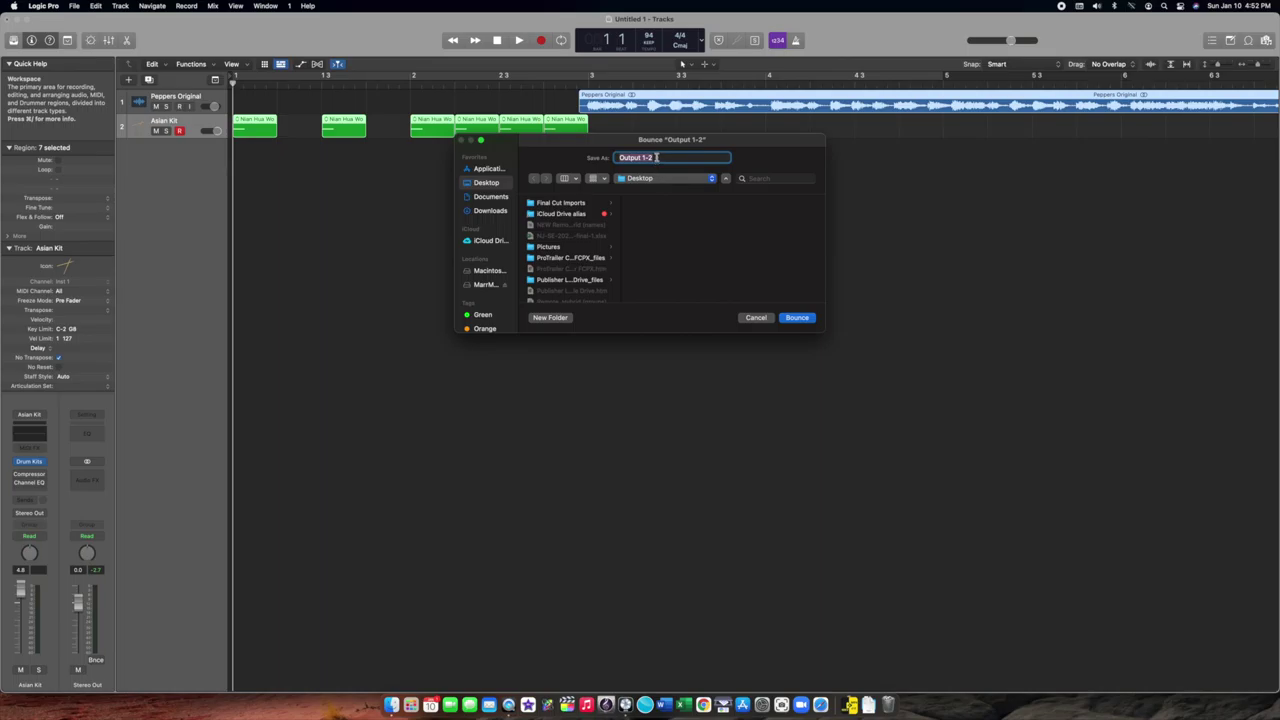
- Name the bounce file "Play along track" and bounce it to the Desktop
text(P)
text(along track)
click(796, 318)
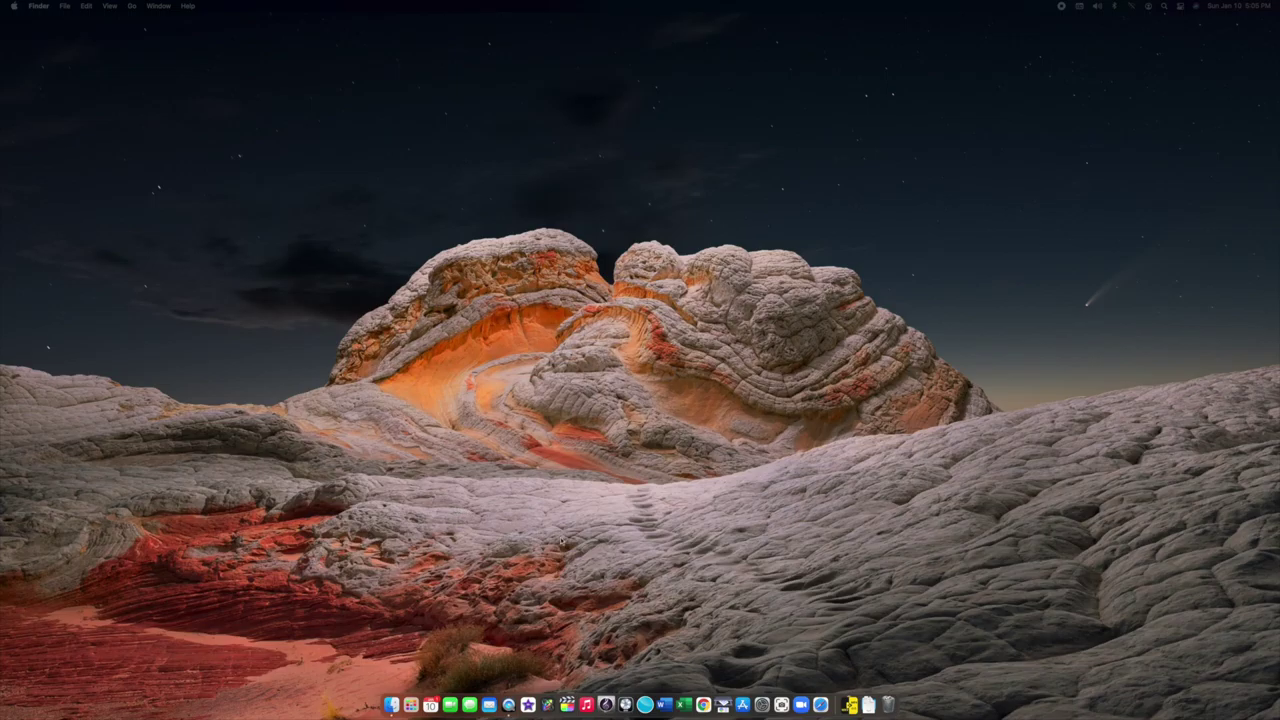
- Switch to iMovie and resize its window to span the full width of the screen
click(528, 705)
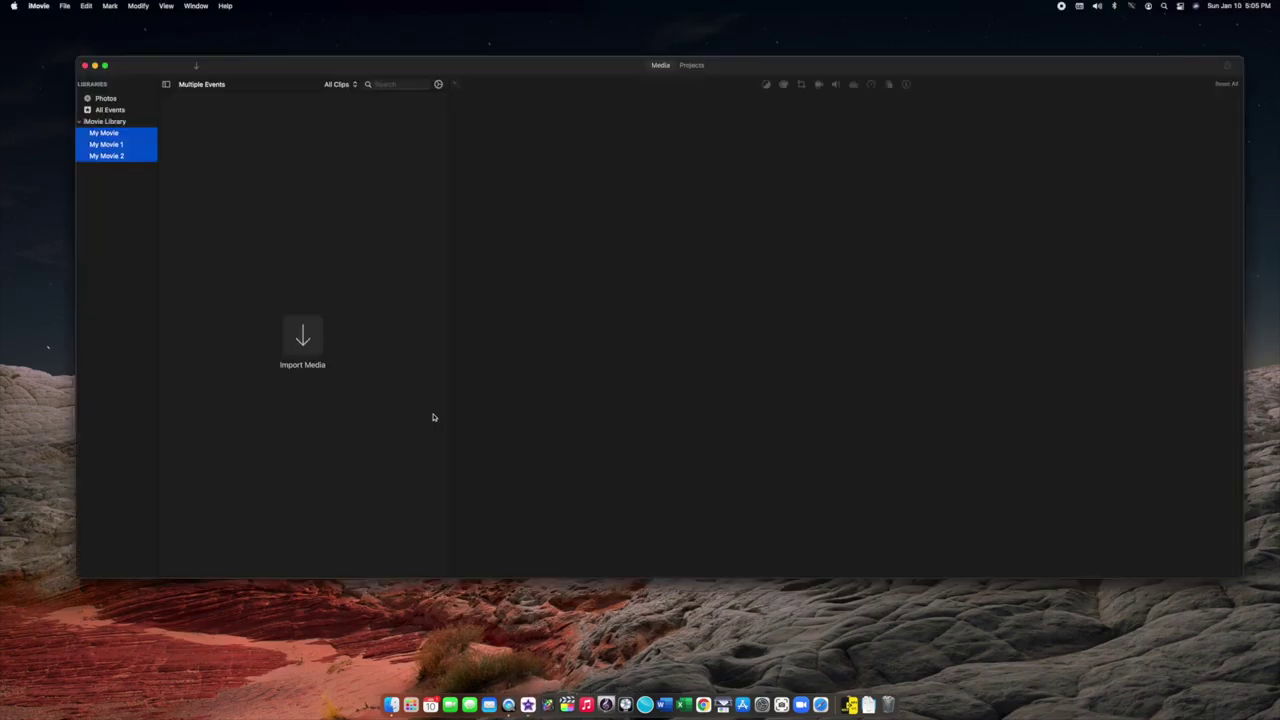
drag(508, 64, 433, 45)
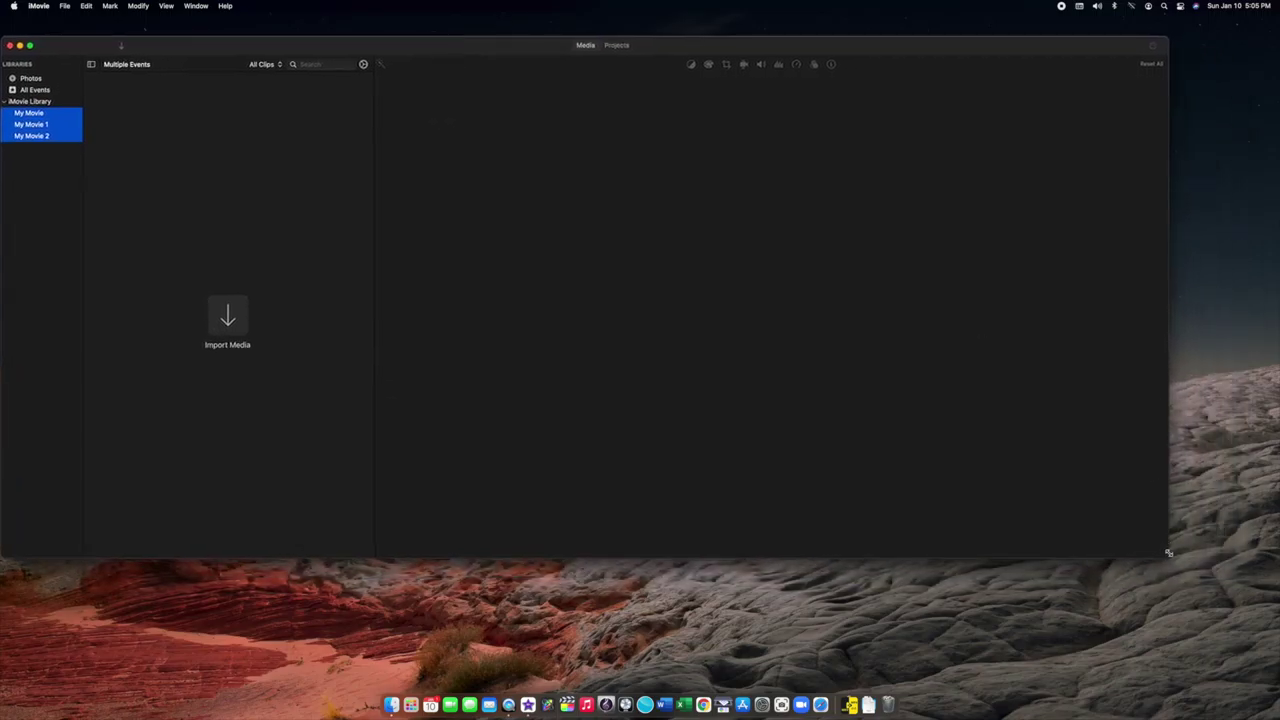
drag(1168, 552, 1276, 604)
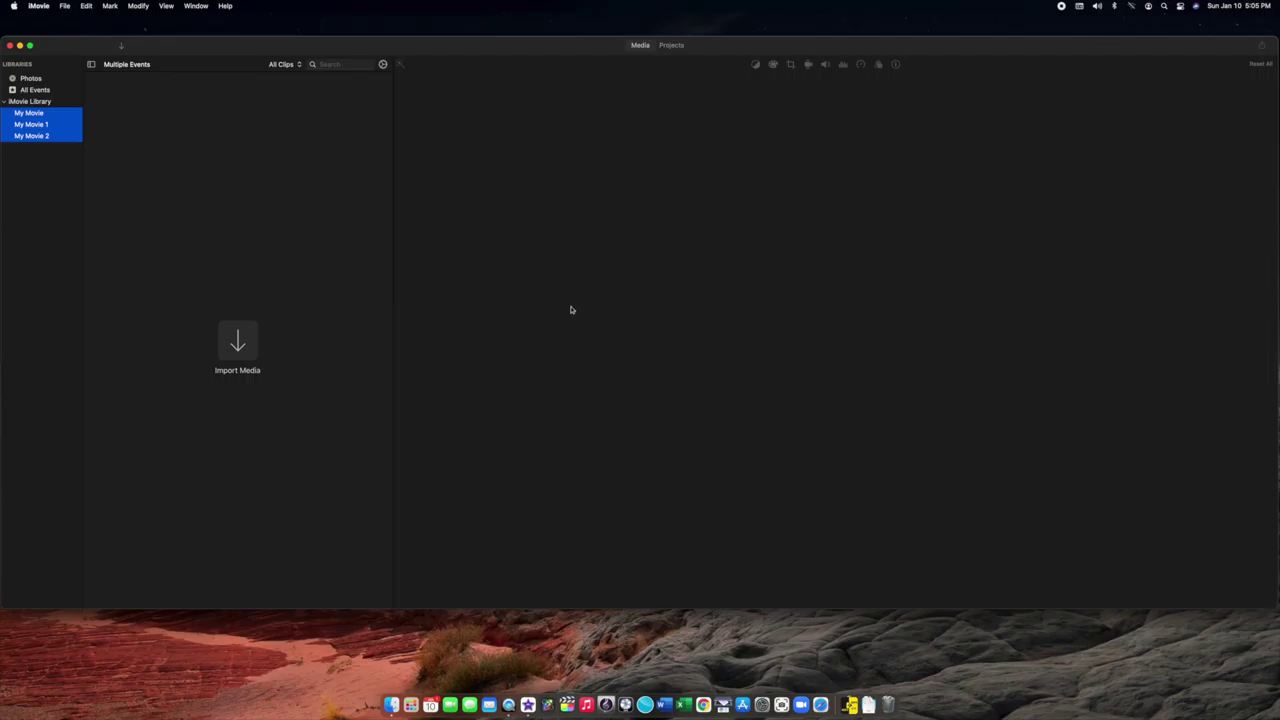
double_click(336, 52)
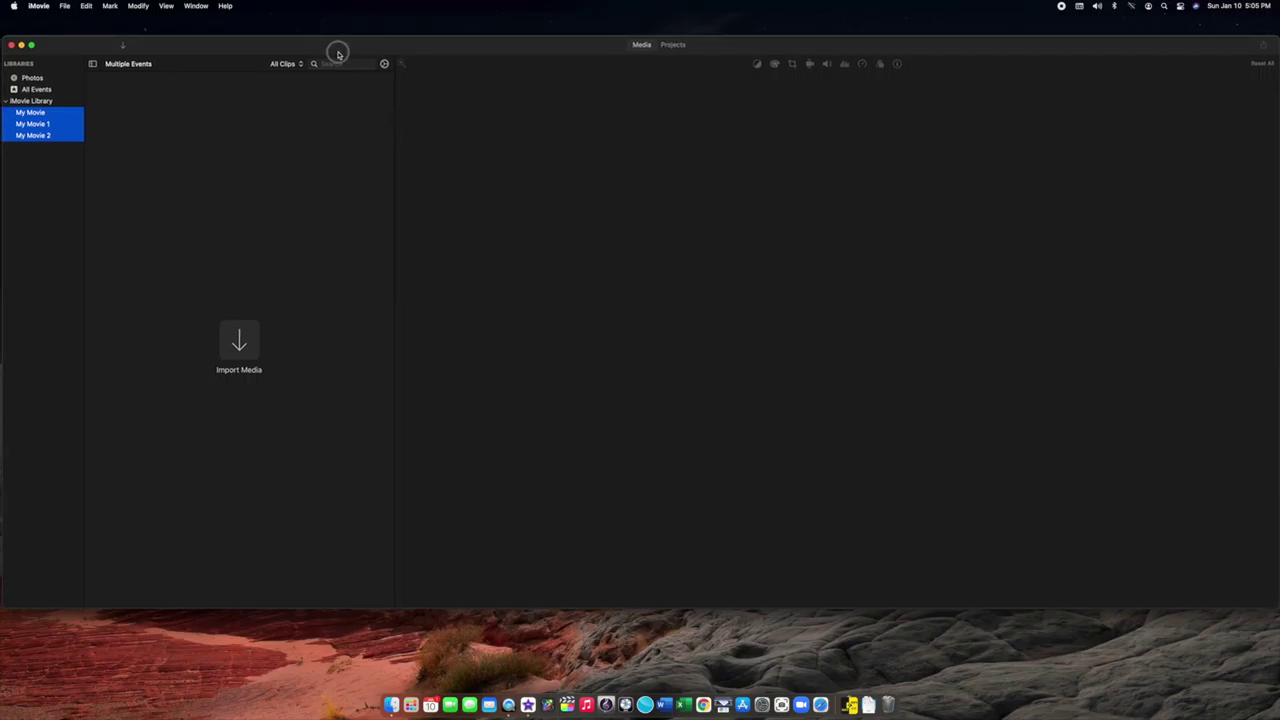
drag(338, 55, 331, 63)
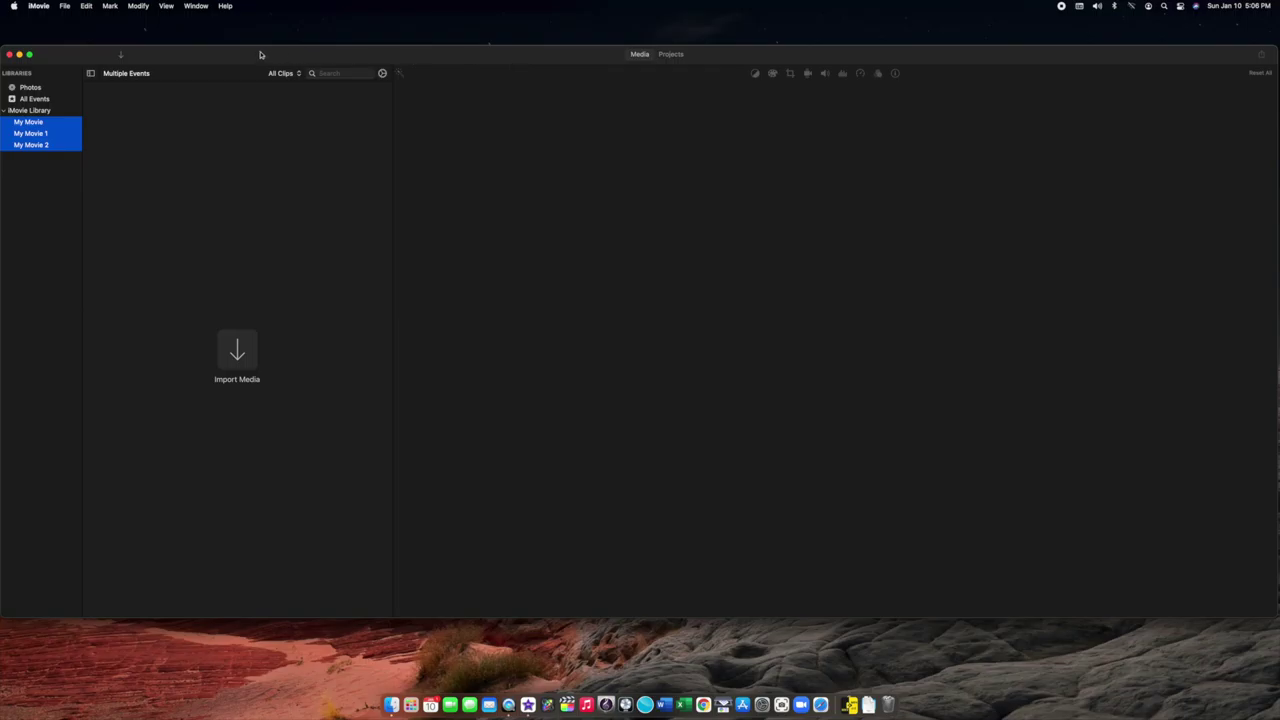
- Examine the library's events and compare the Media and Projects views
click(28, 110)
click(30, 87)
click(33, 99)
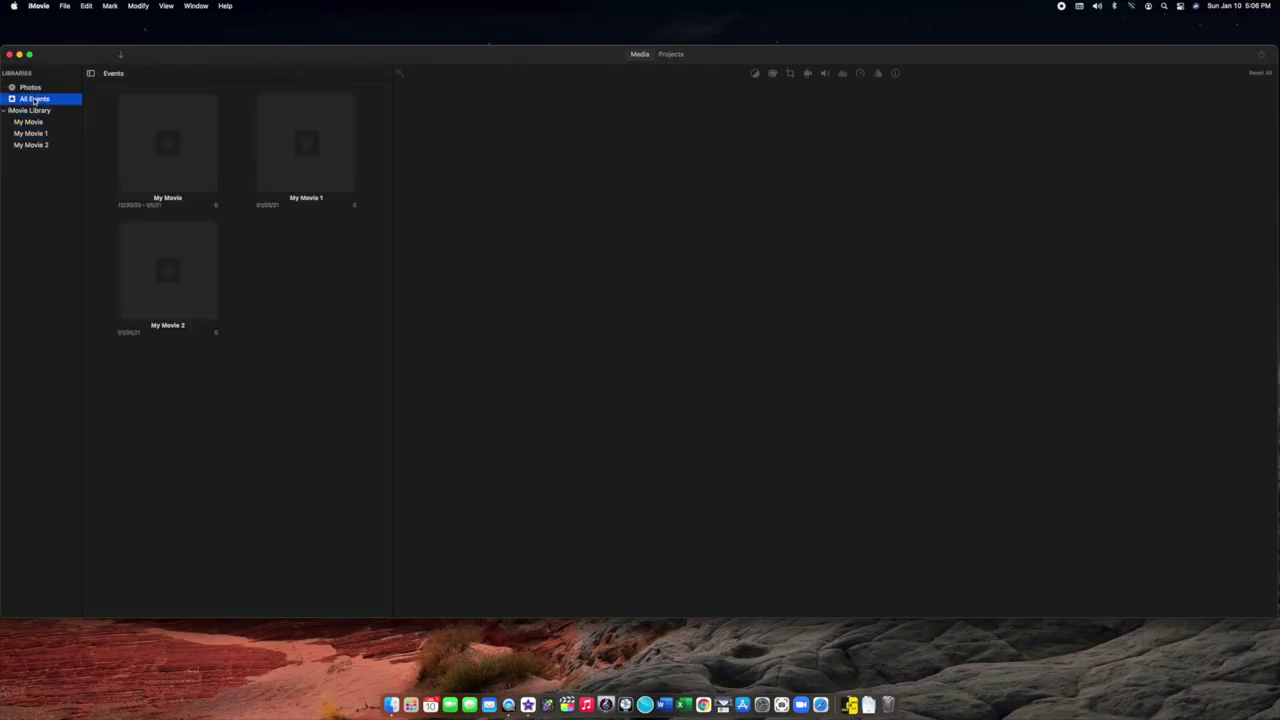
click(22, 77)
click(114, 75)
click(91, 73)
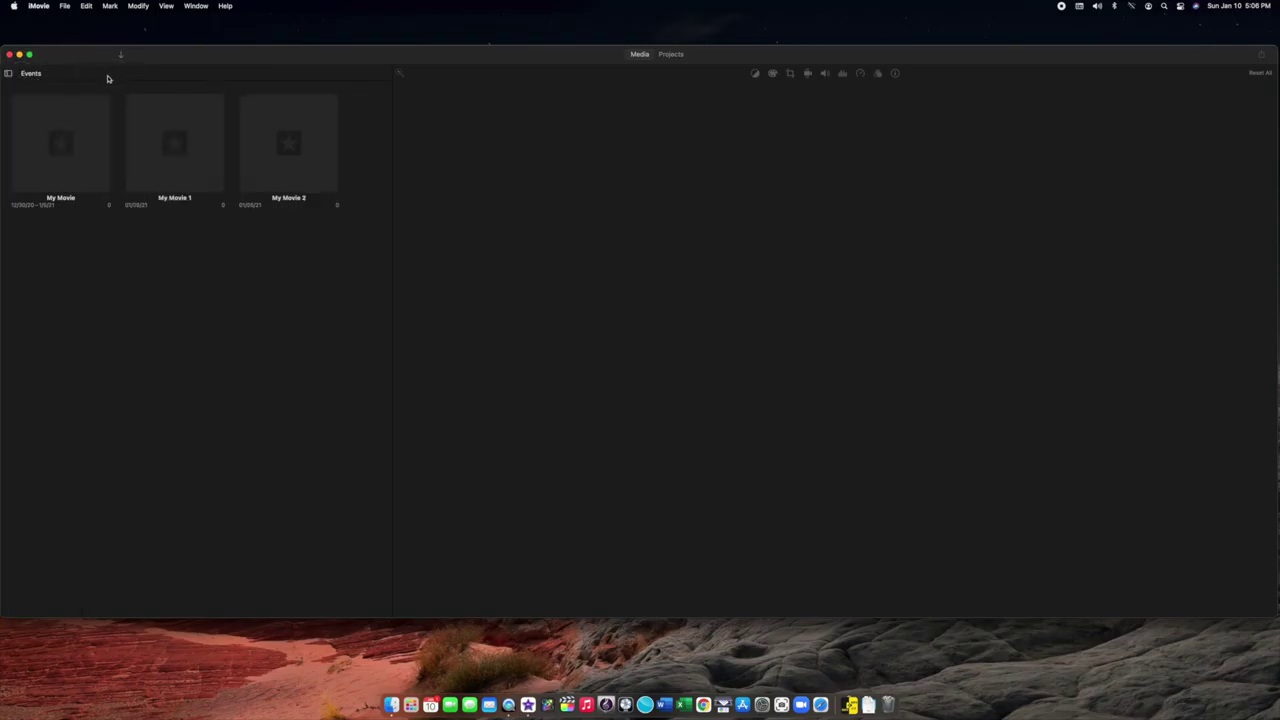
click(672, 55)
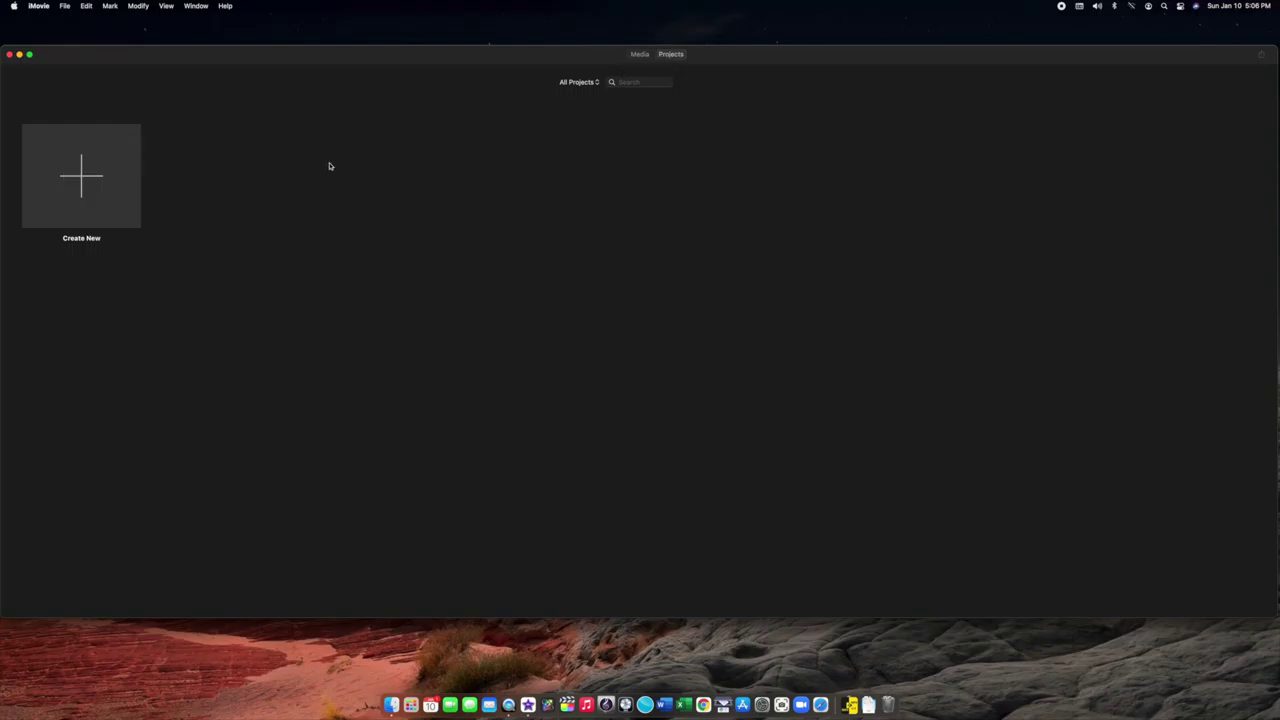
click(645, 55)
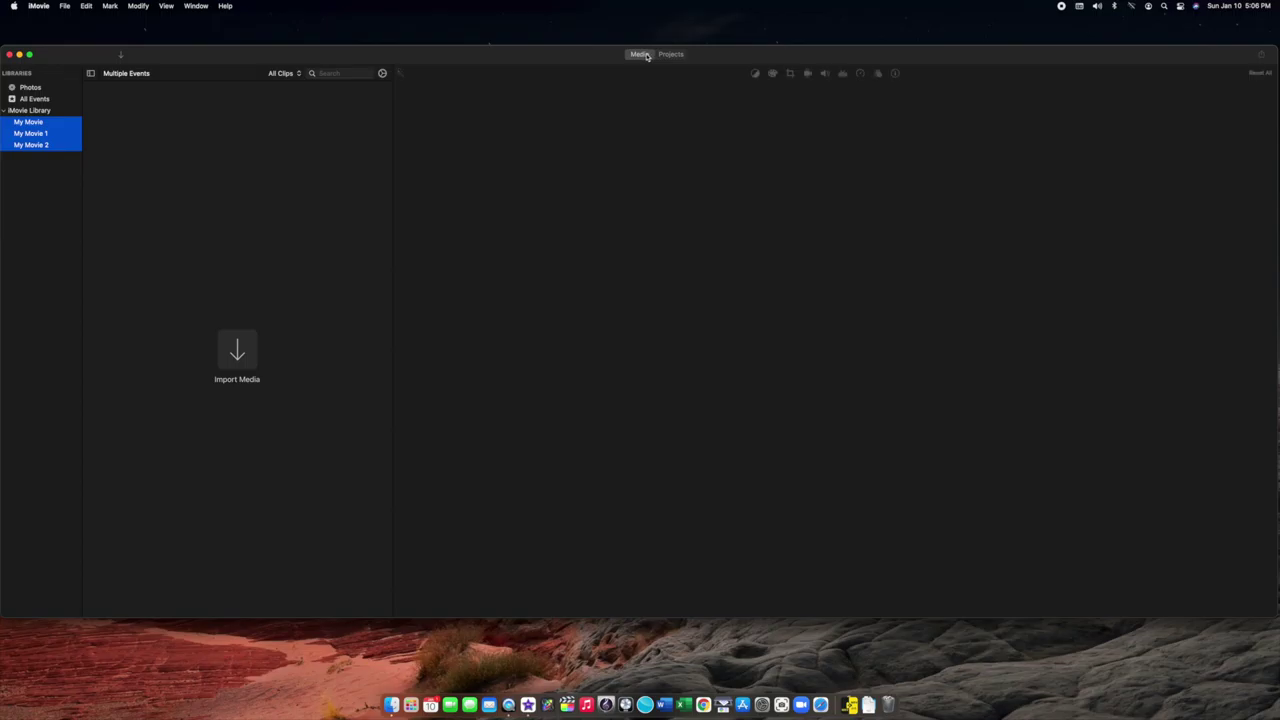
- Create a new movie project and collapse the iMovie Library's event list
click(672, 54)
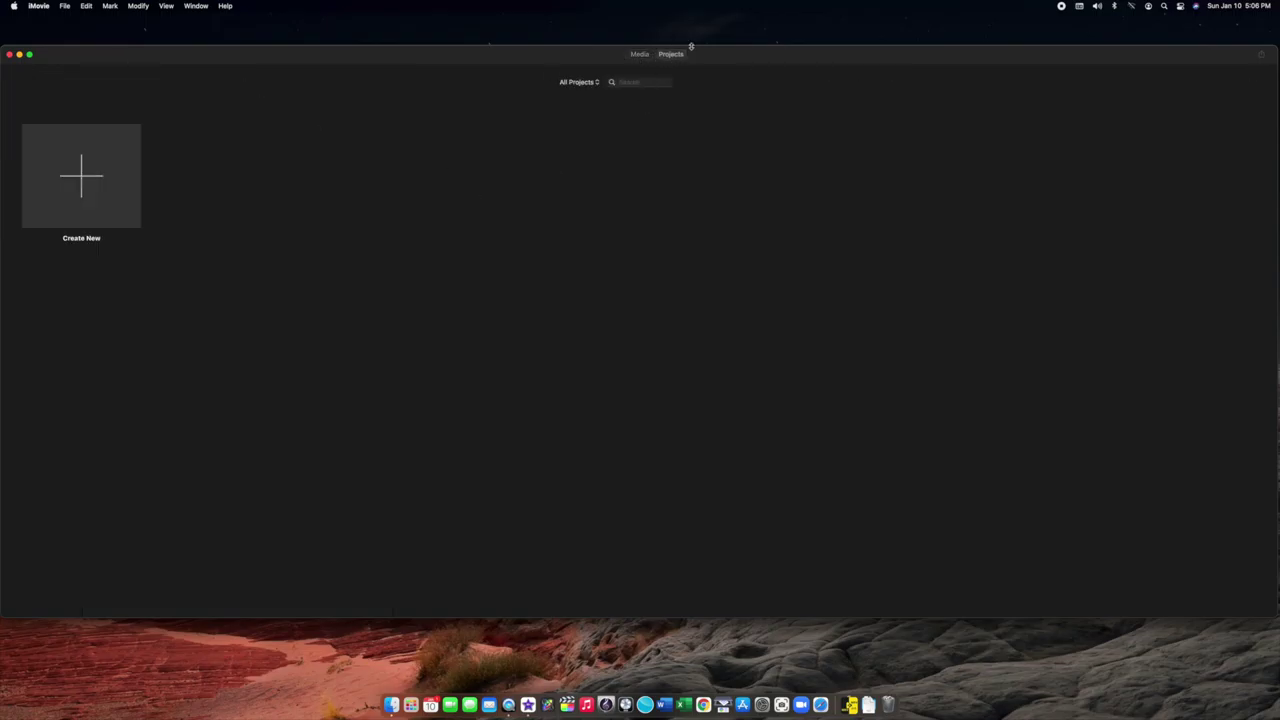
click(88, 167)
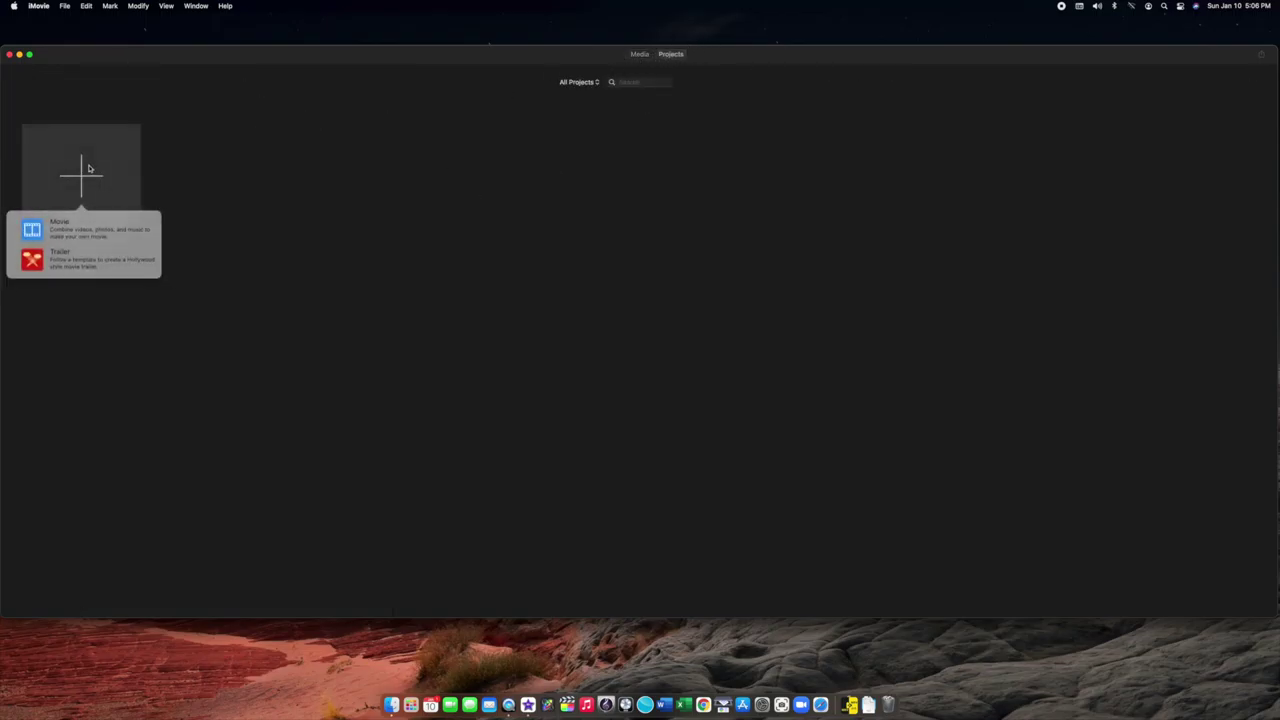
click(35, 232)
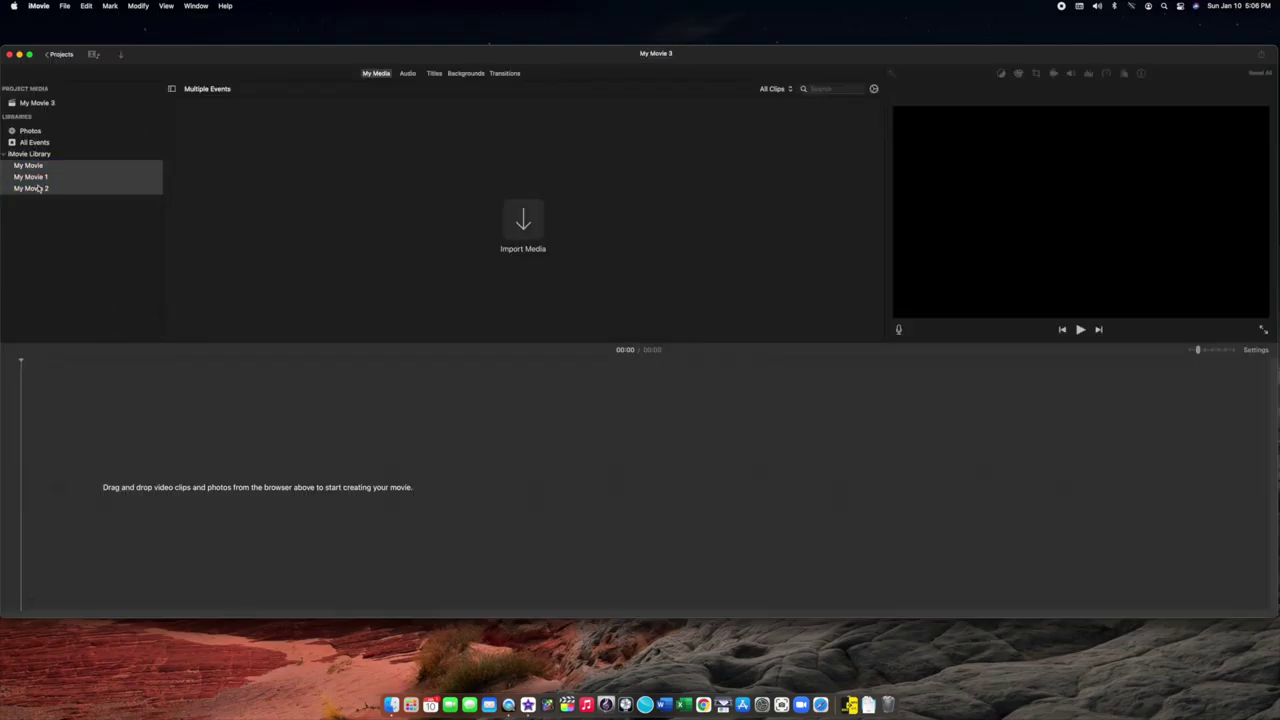
click(5, 155)
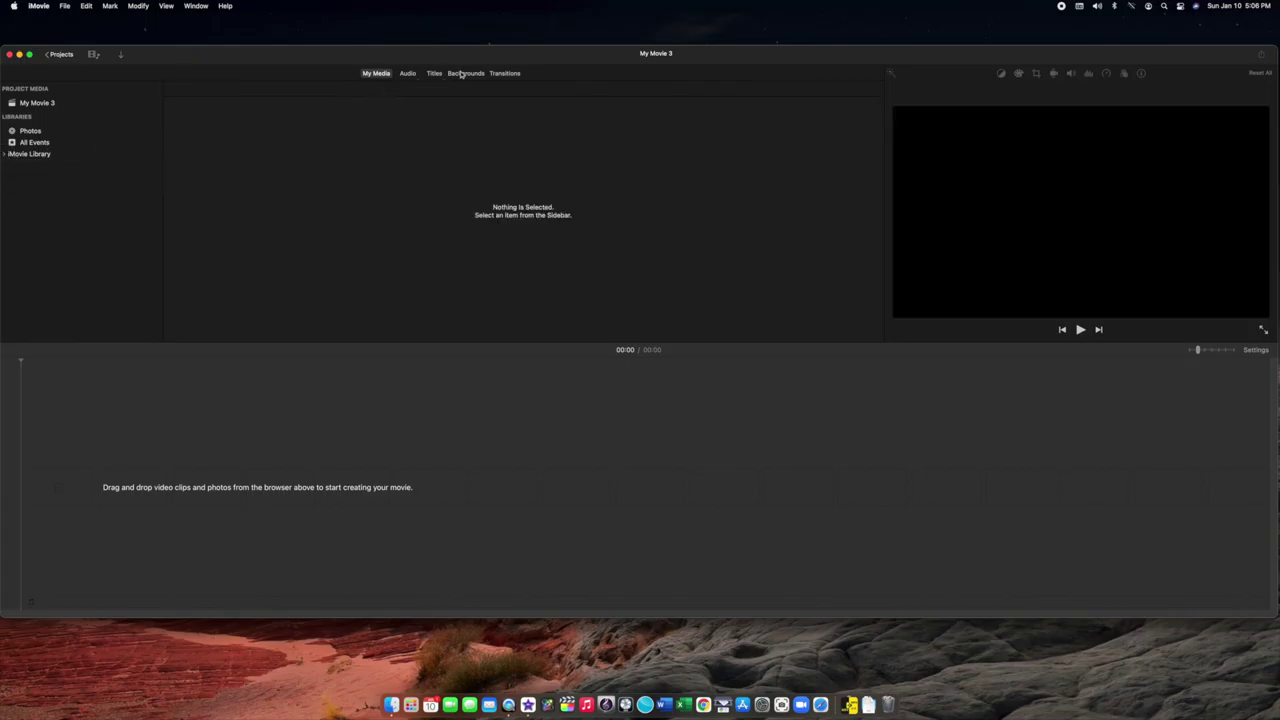
- Add the Black background to the timeline and extend it to about 2:23
click(462, 75)
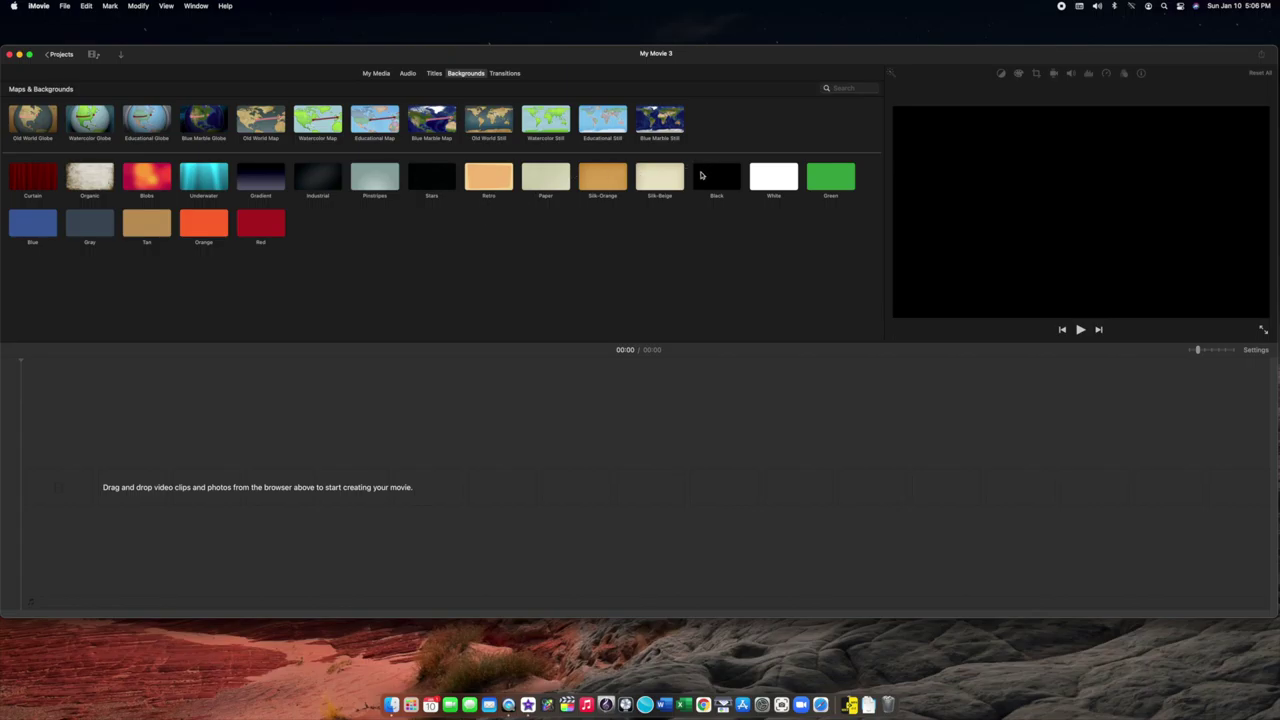
drag(700, 177, 51, 480)
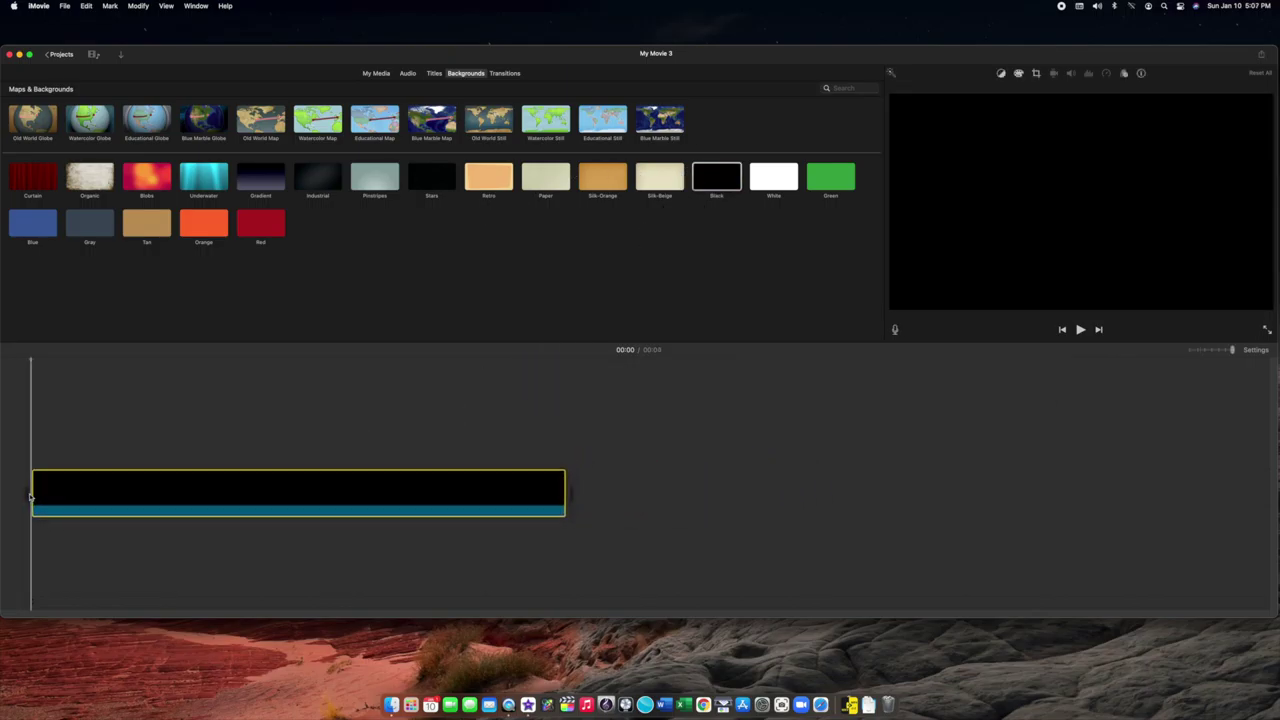
drag(563, 510, 1080, 512)
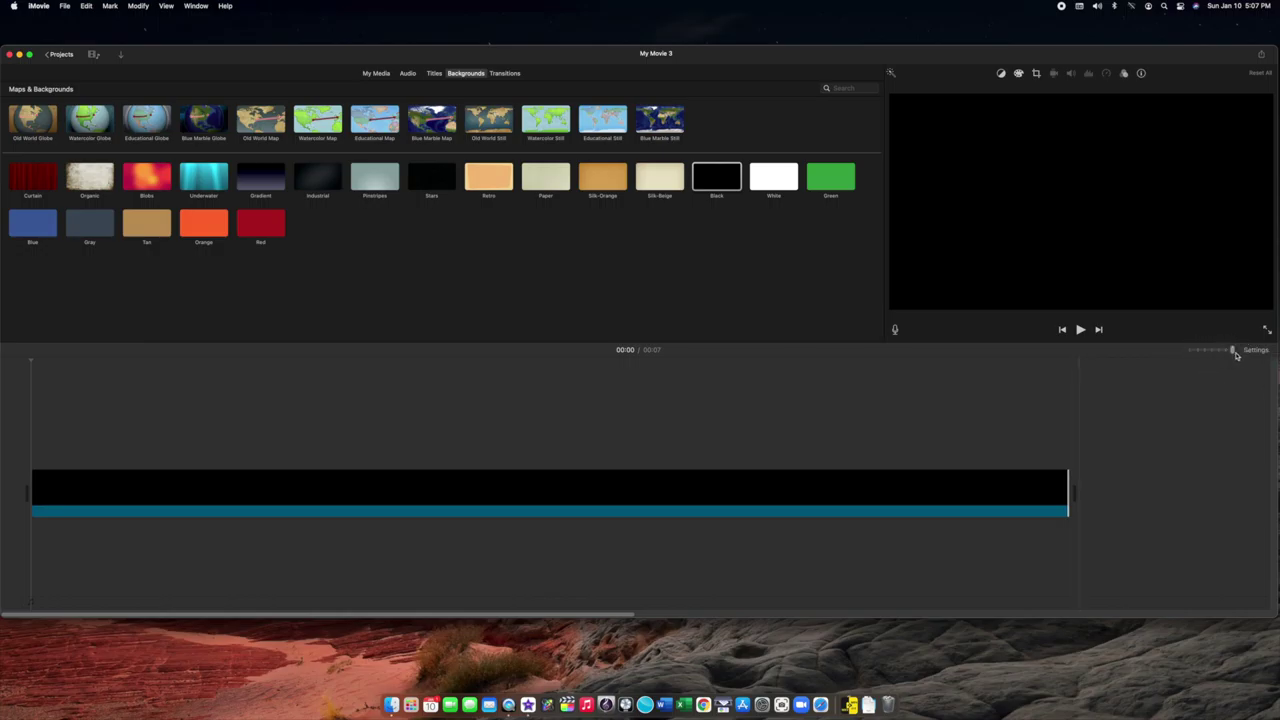
drag(1232, 352, 1205, 352)
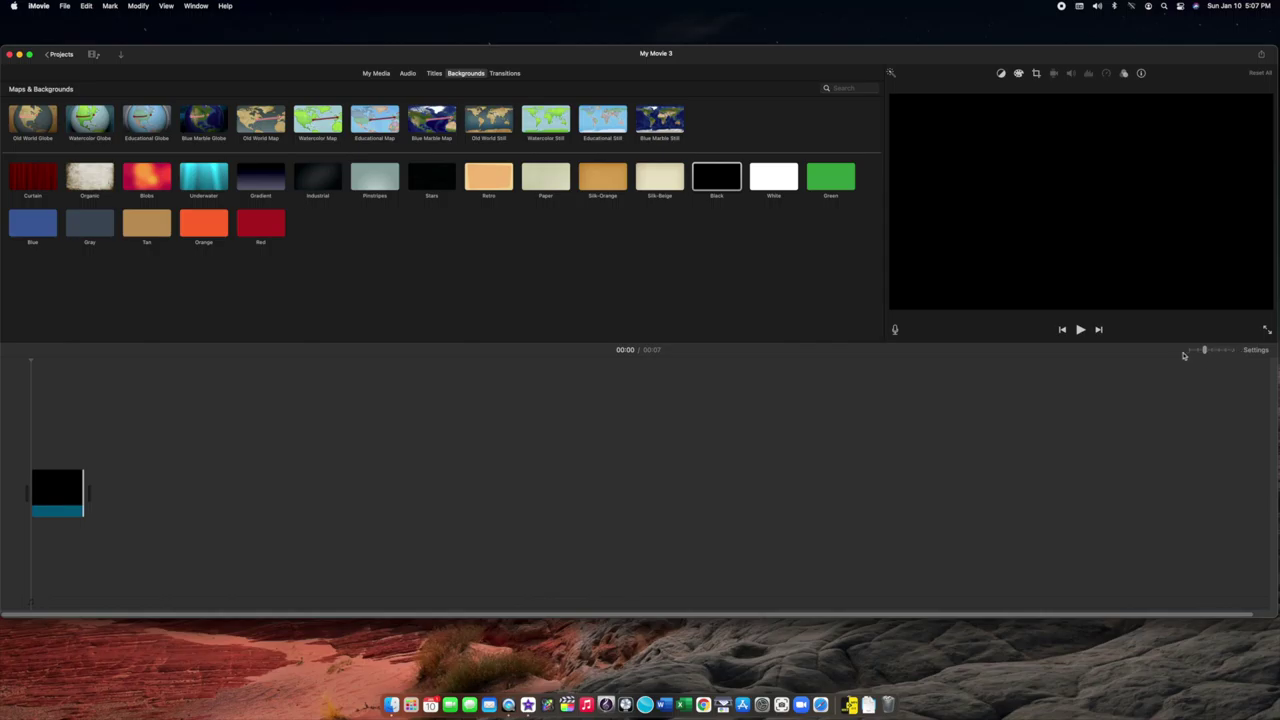
drag(83, 508, 985, 508)
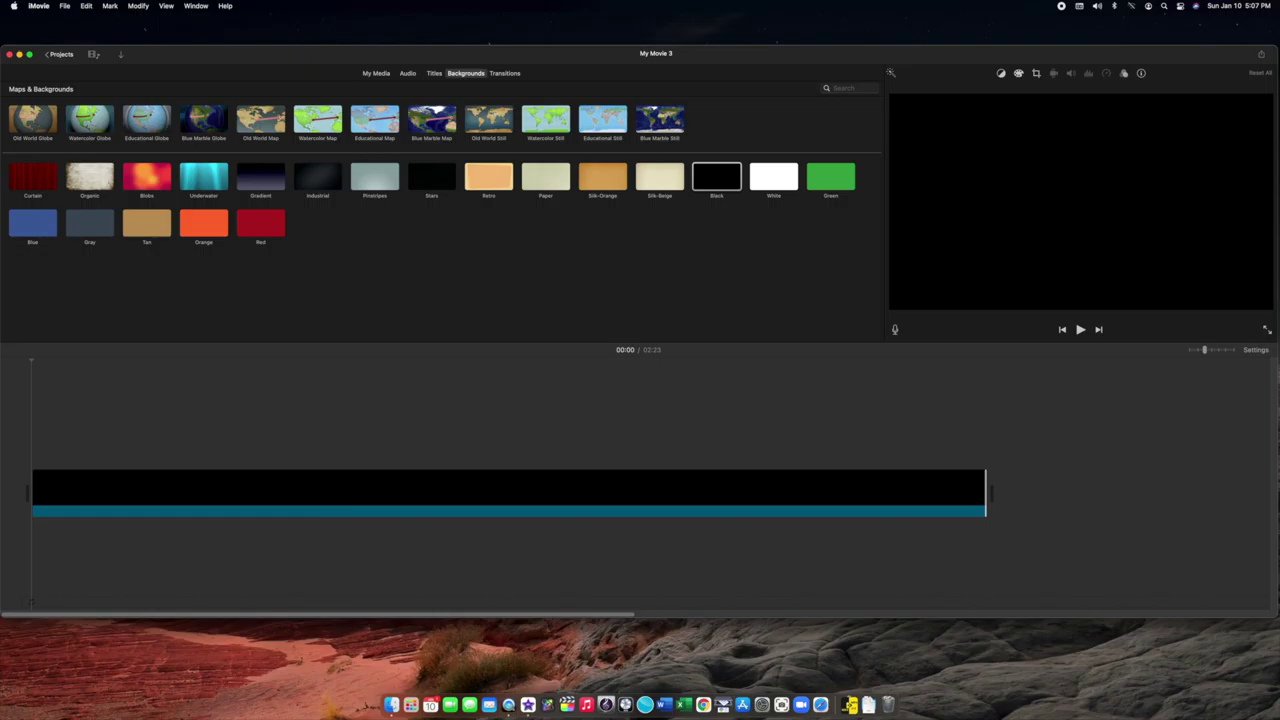
- Place the Demo Track audio under the start of the black background and trim the background to just past the audio's end, about 1:03
drag(49, 562, 30, 537)
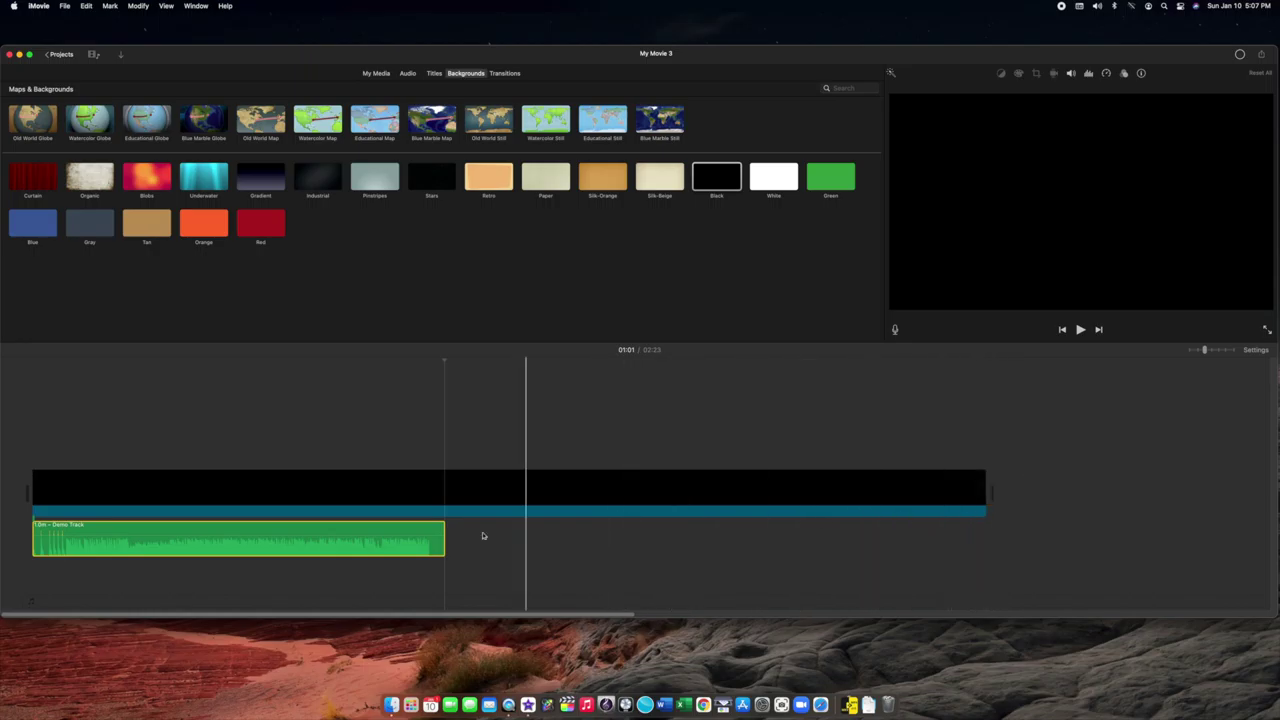
drag(985, 510, 453, 516)
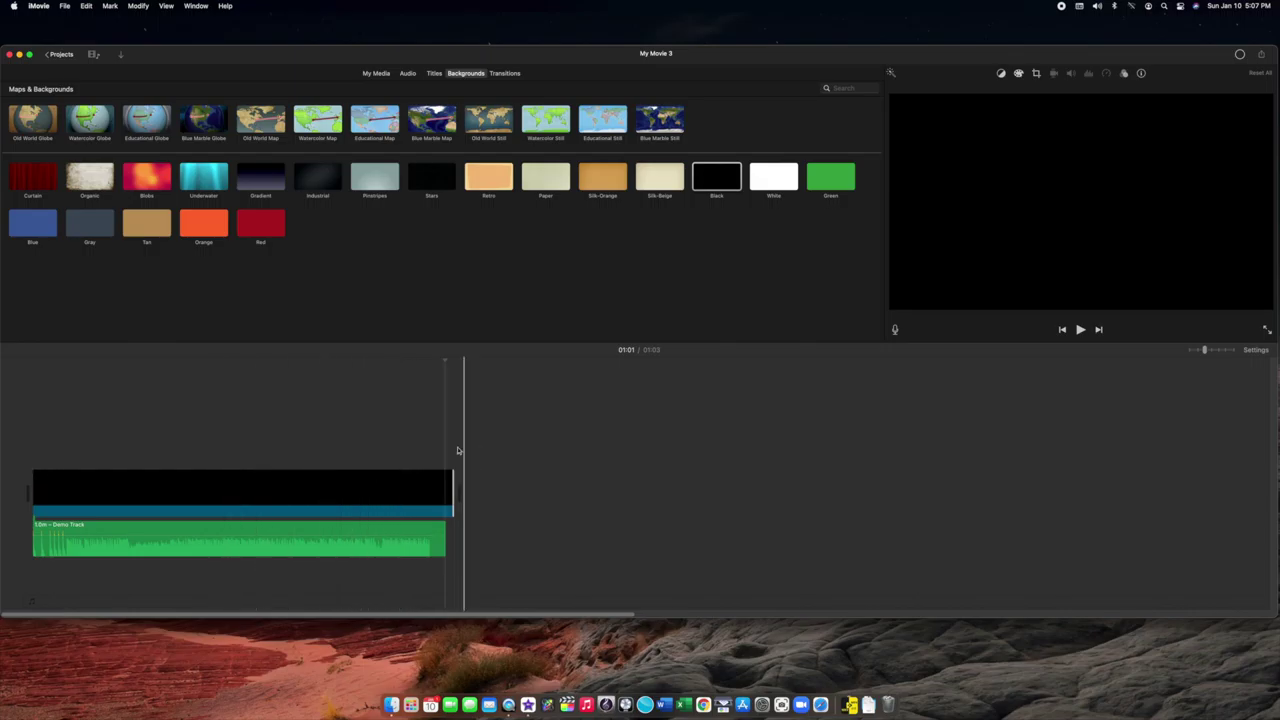
- Play the demo track from several points, including its start, and leave the playhead at about 0:06
click(30, 431)
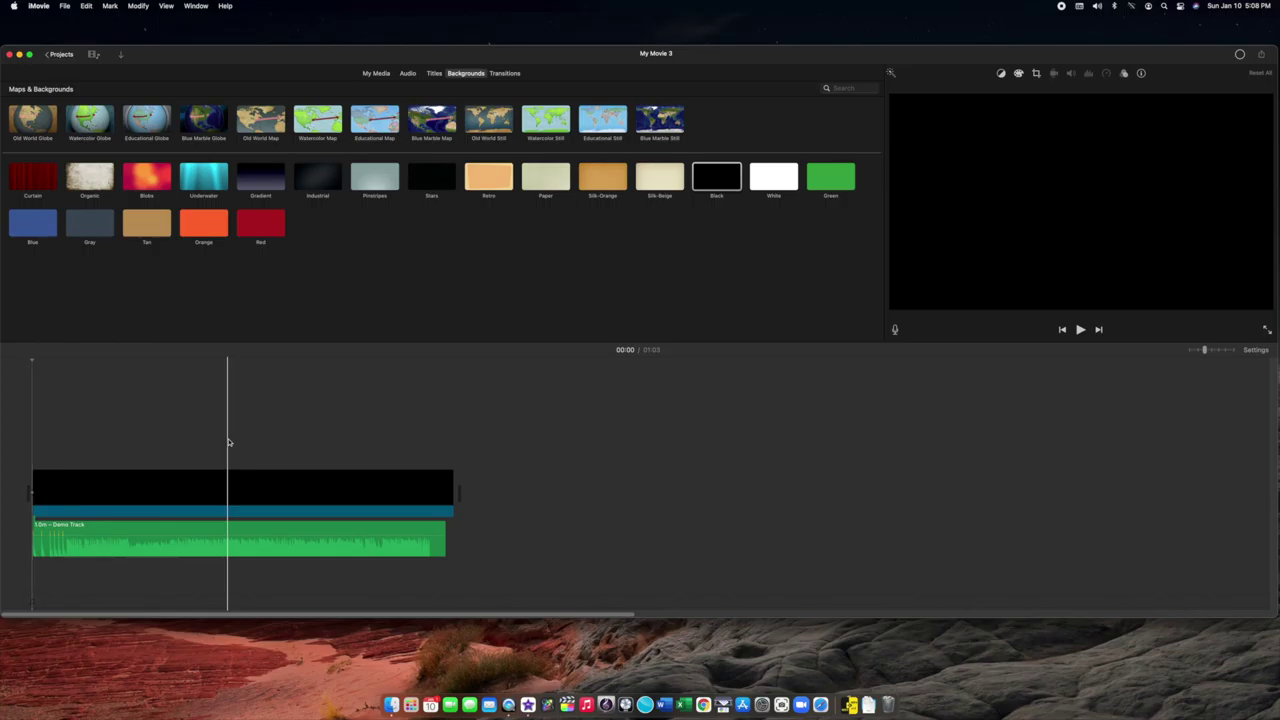
click(231, 442)
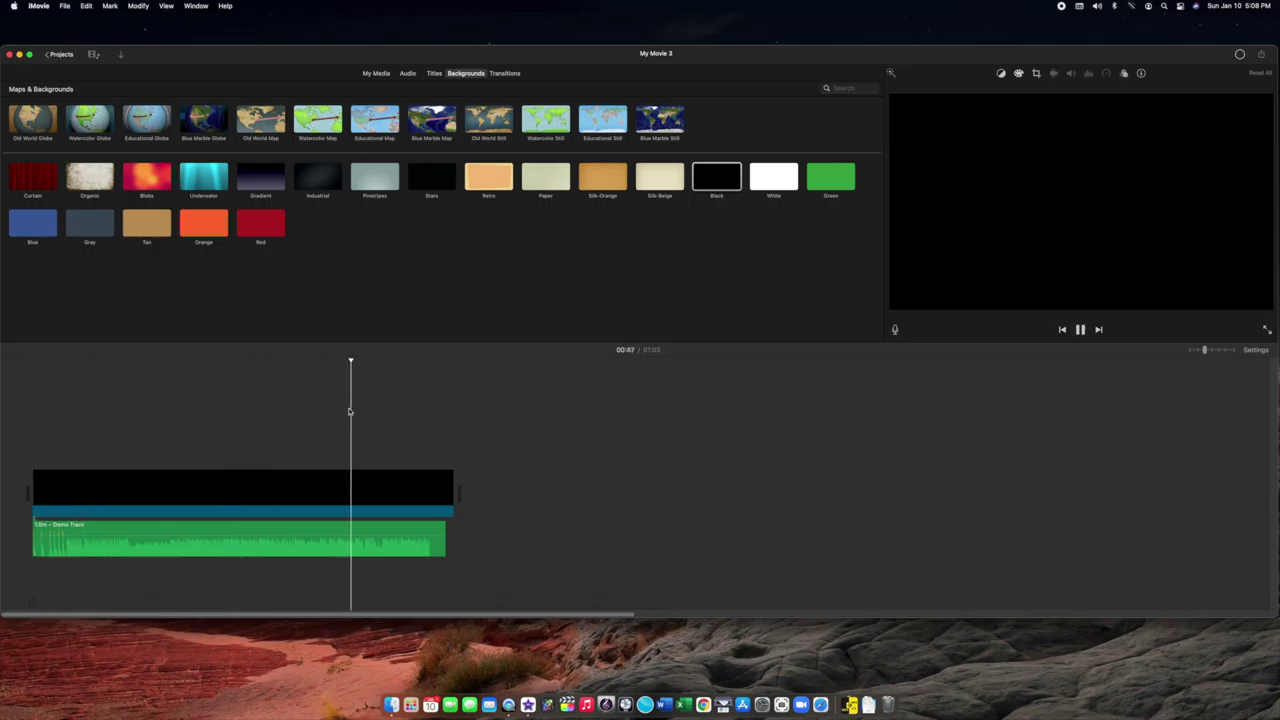
click(8, 382)
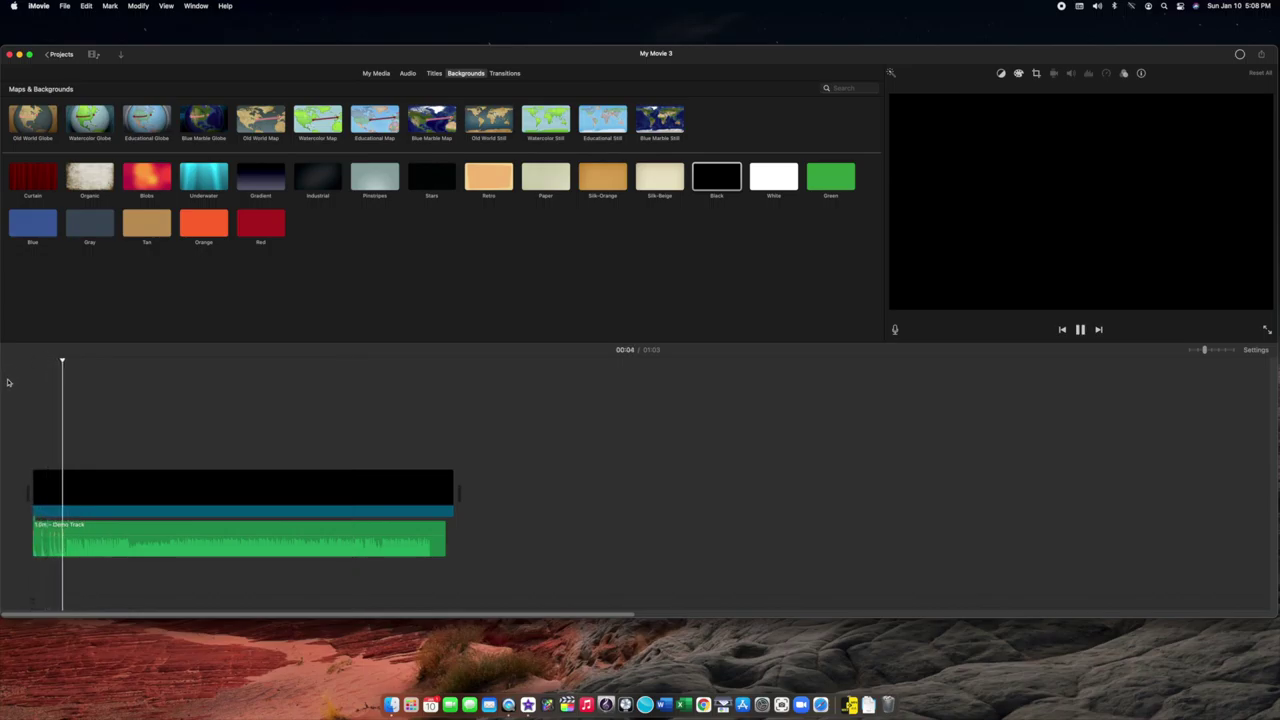
key(space)
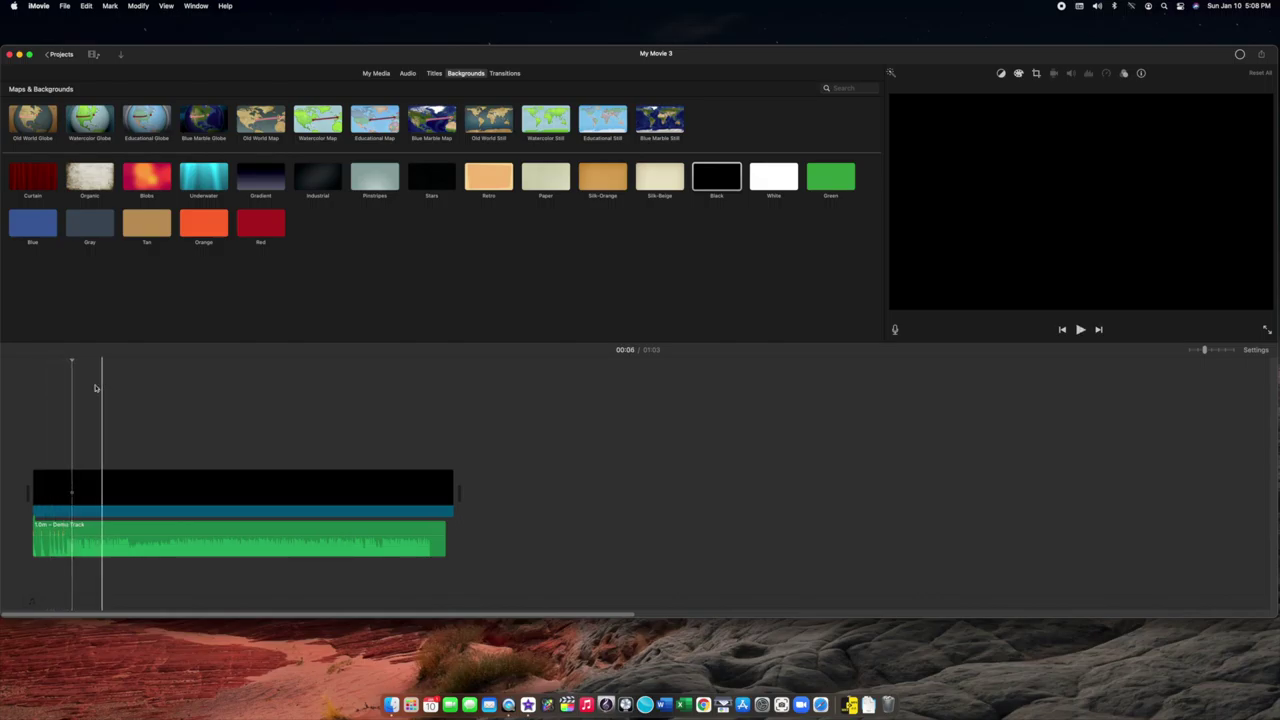
click(73, 405)
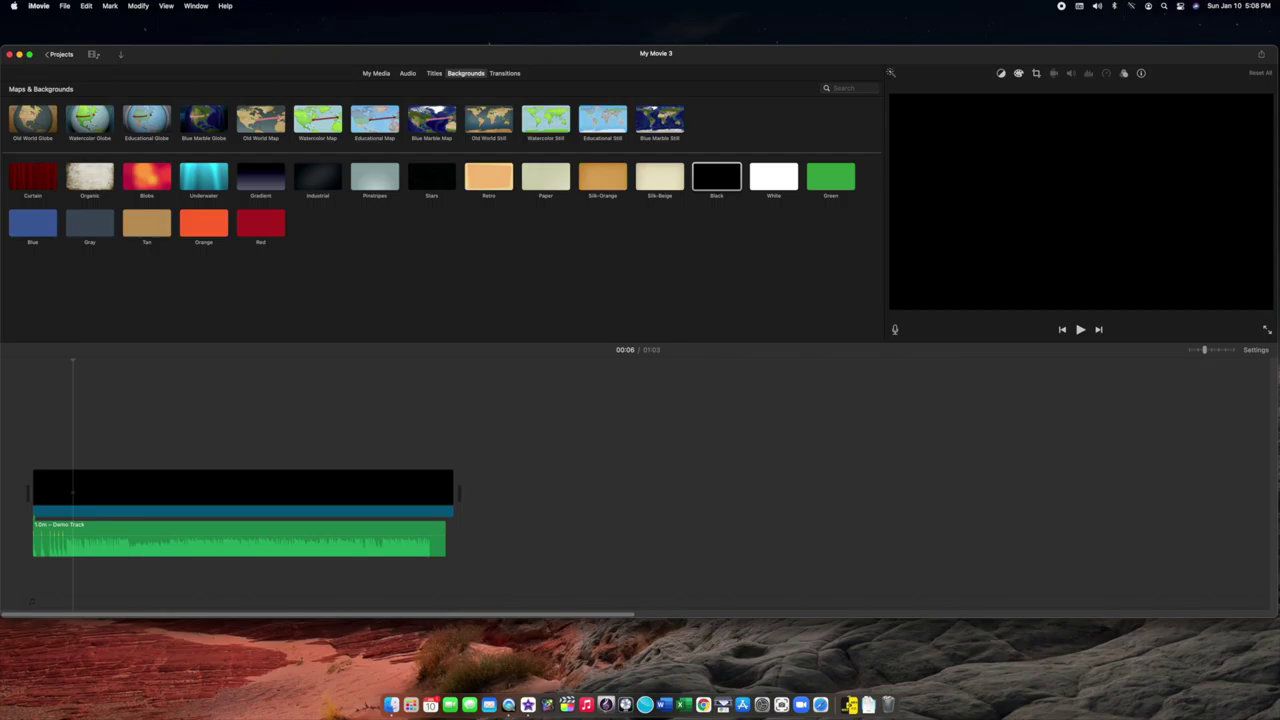
- Place the saxophone video clip above the black background at the start of the timeline and play part of it up to about 0:15
drag(2, 380, 38, 440)
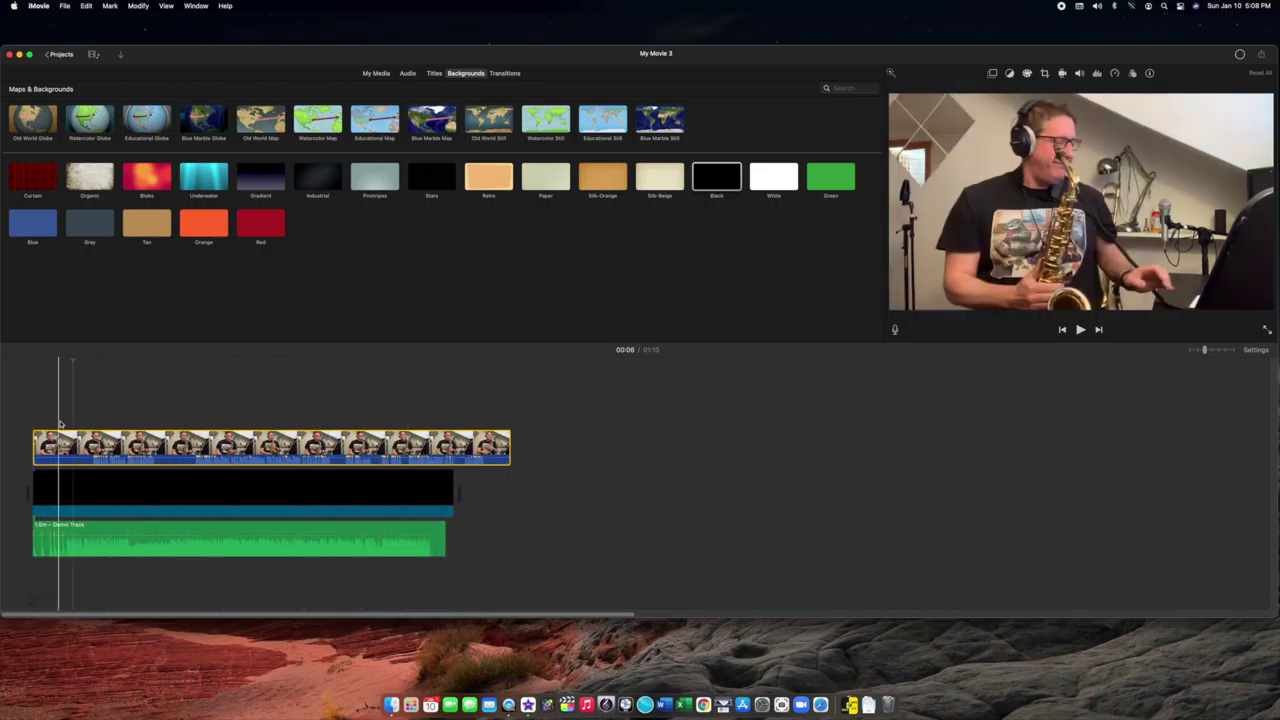
click(147, 445)
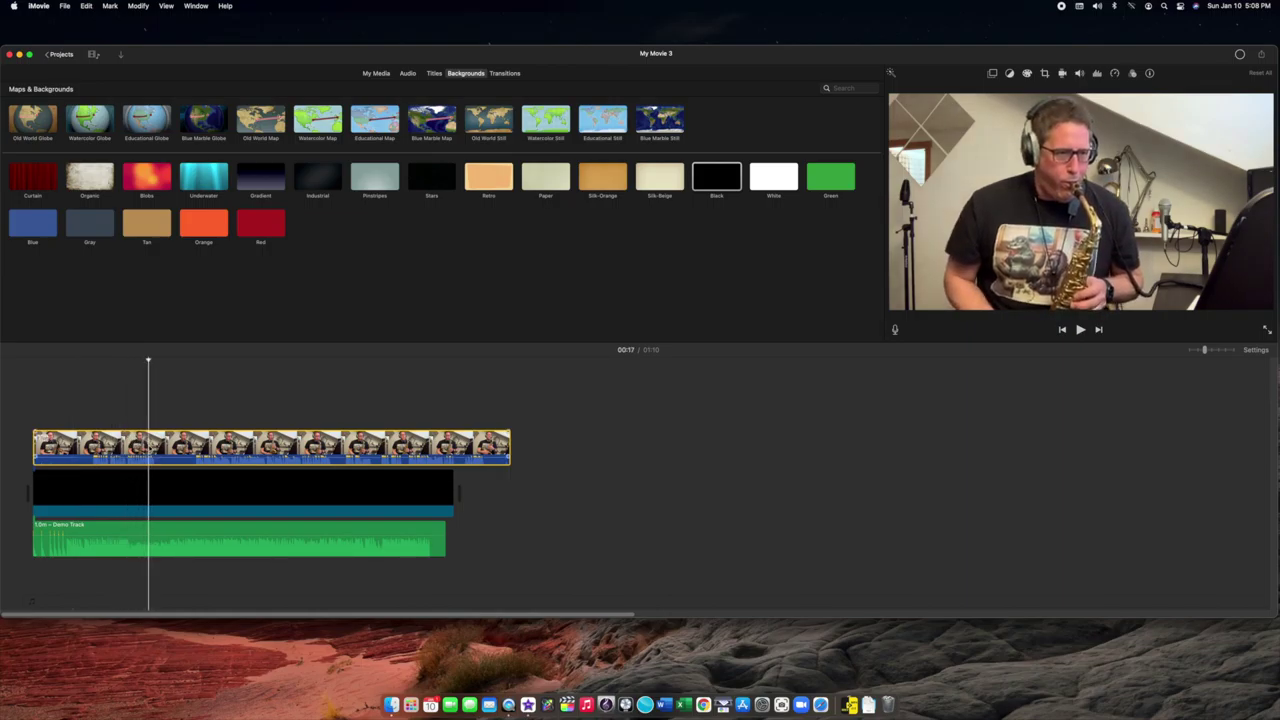
click(107, 401)
key(space)
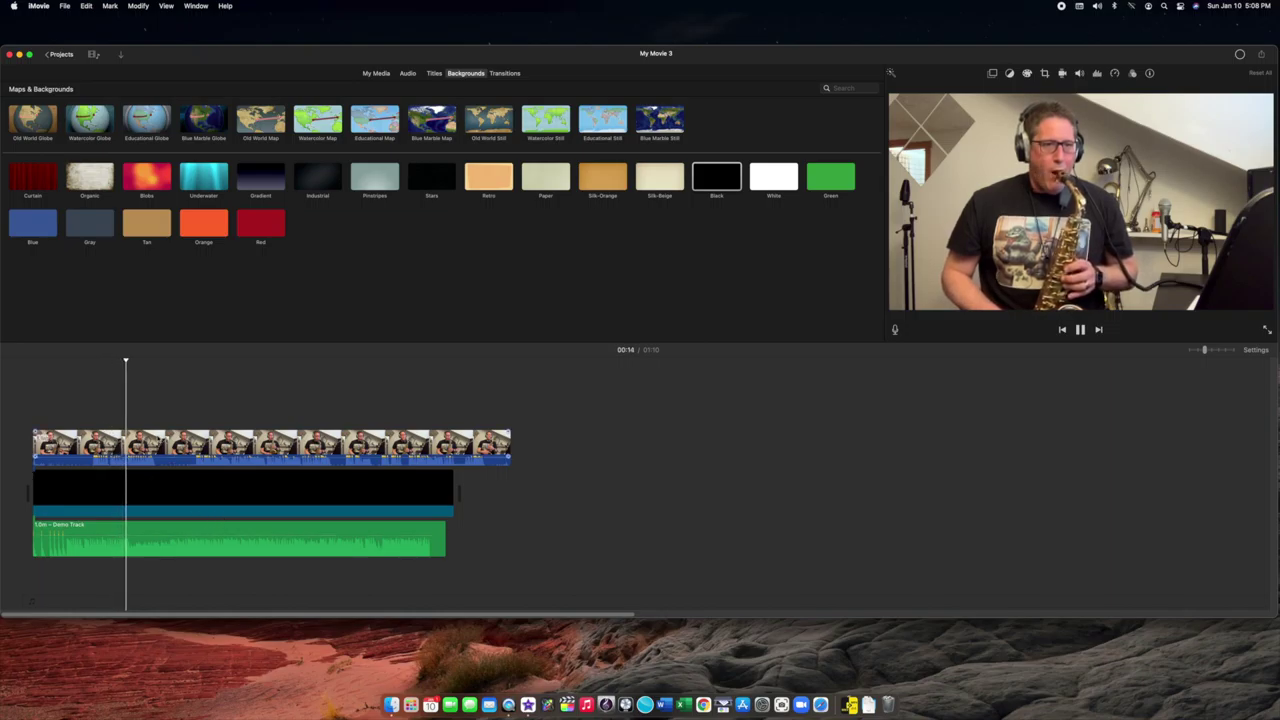
key(space)
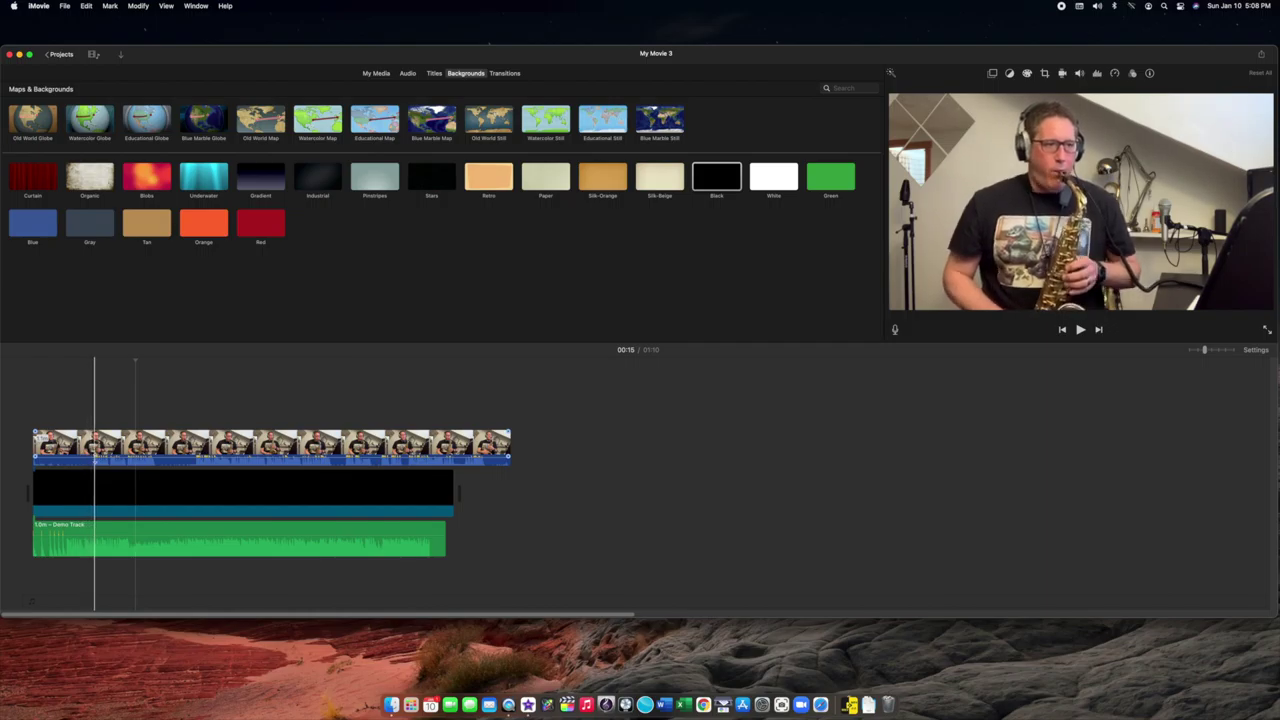
- Try splitting the saxophone clip at 0:08 and deleting its opening section, and undo these edits
click(86, 446)
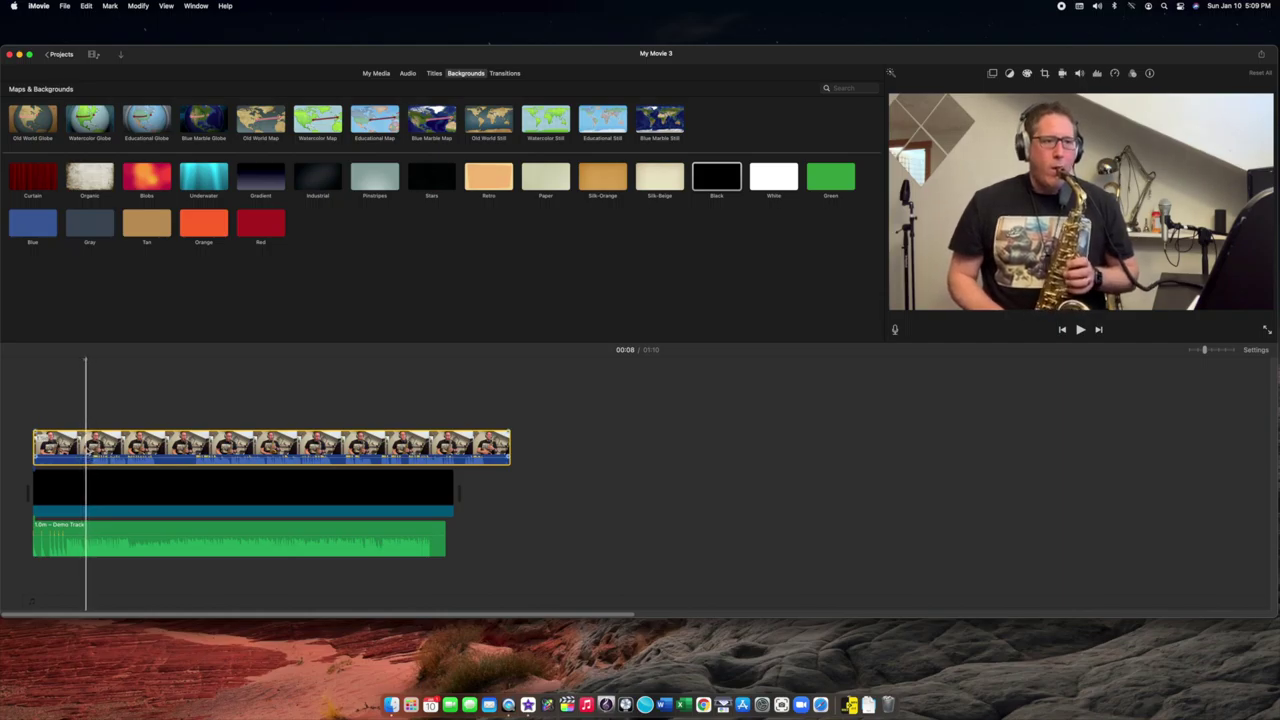
click(121, 448)
key(super+b)
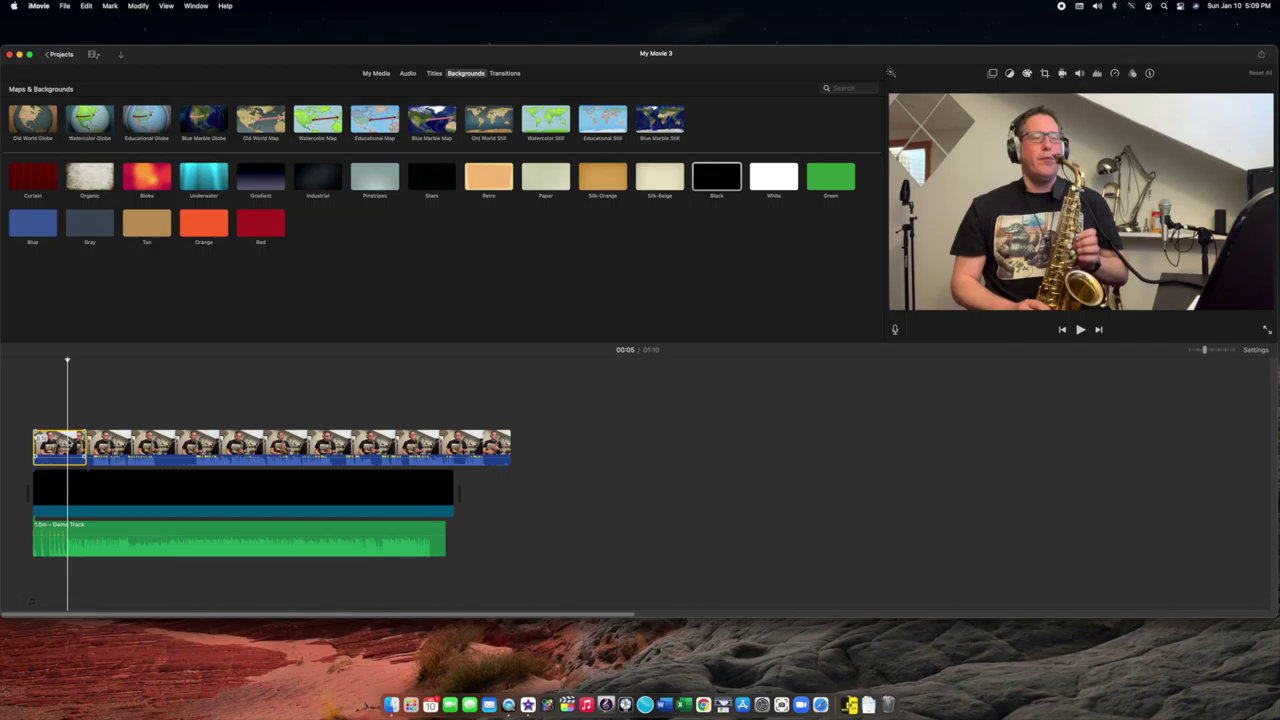
key(Delete)
scroll(69, 443, right, 2)
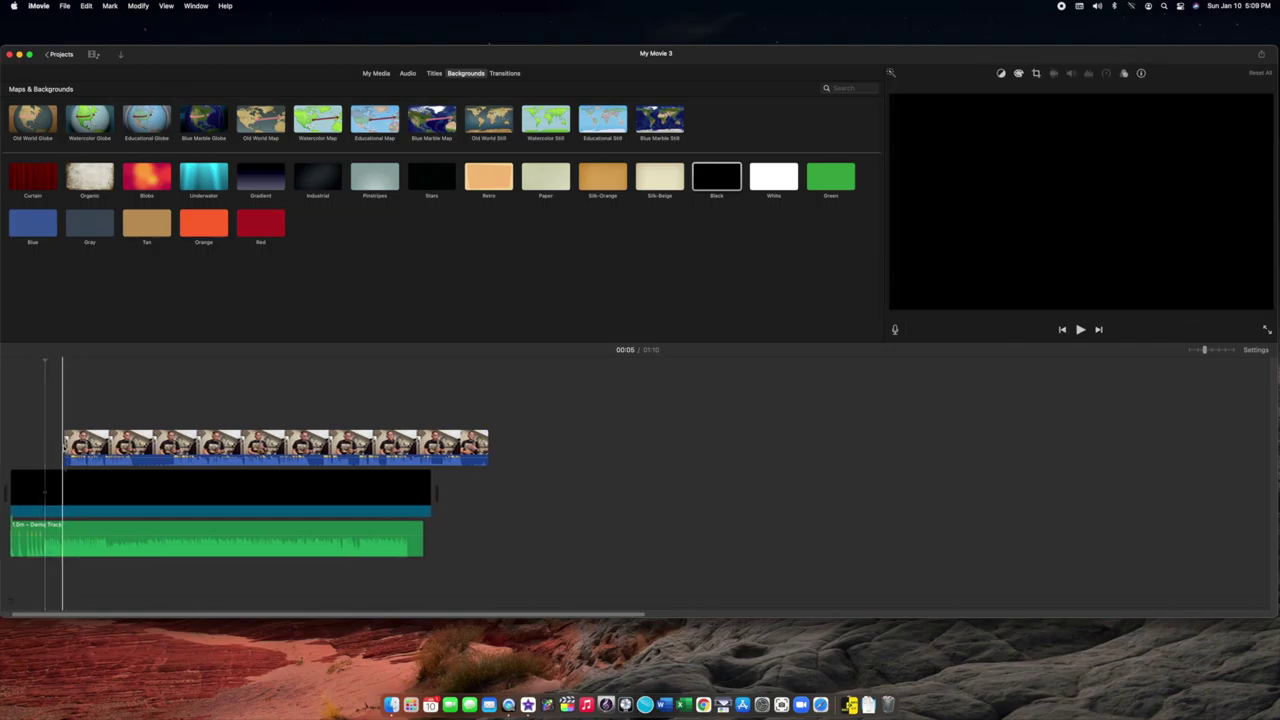
key(super+z)
scroll(72, 430, left, 2)
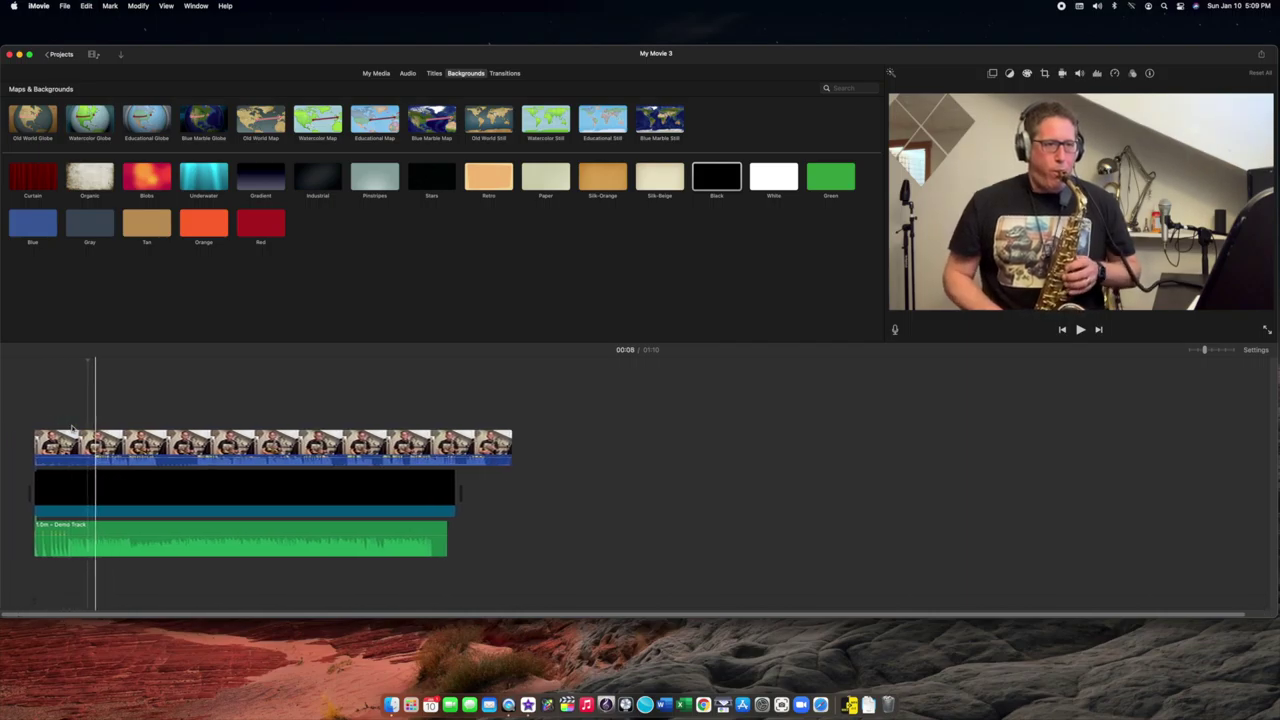
- Trim the opening of the saxophone clip by moving its start edge to just before the 0:08 playhead
scroll(50, 440, right, 1)
drag(27, 447, 76, 452)
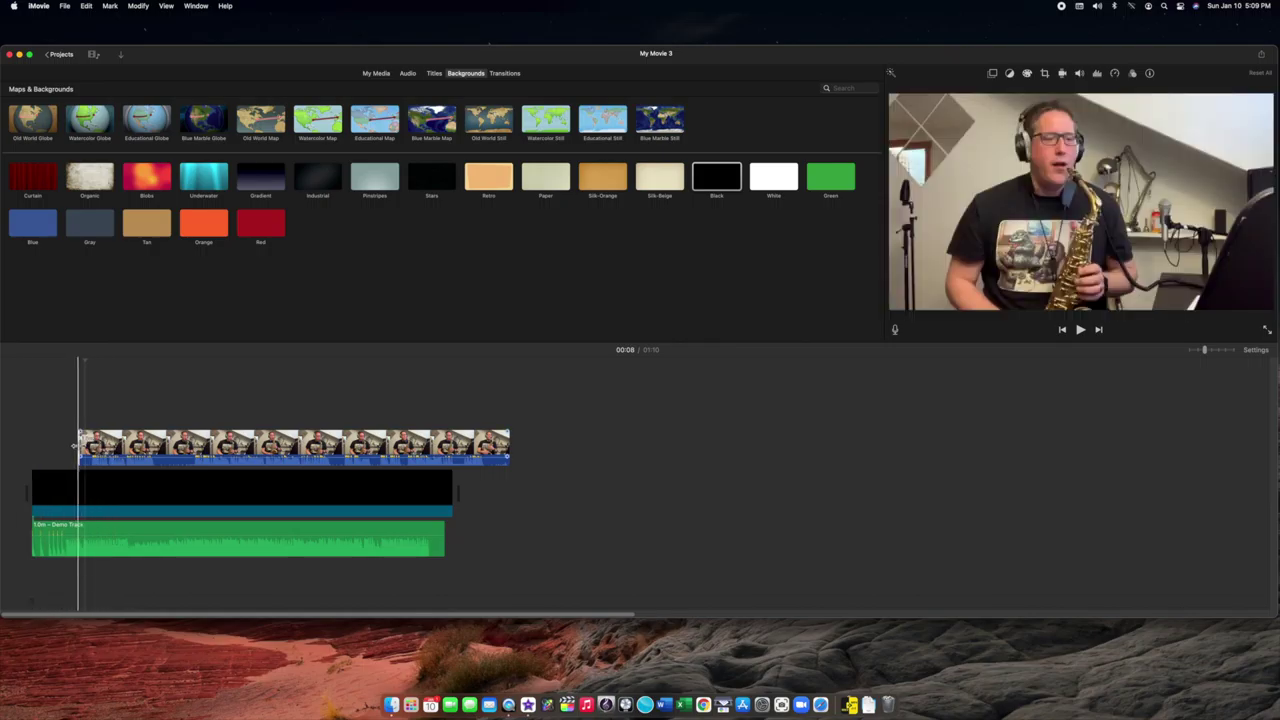
- Move the saxophone clip earlier so it starts at about 0:04, and place the playhead near its start
drag(114, 447, 68, 450)
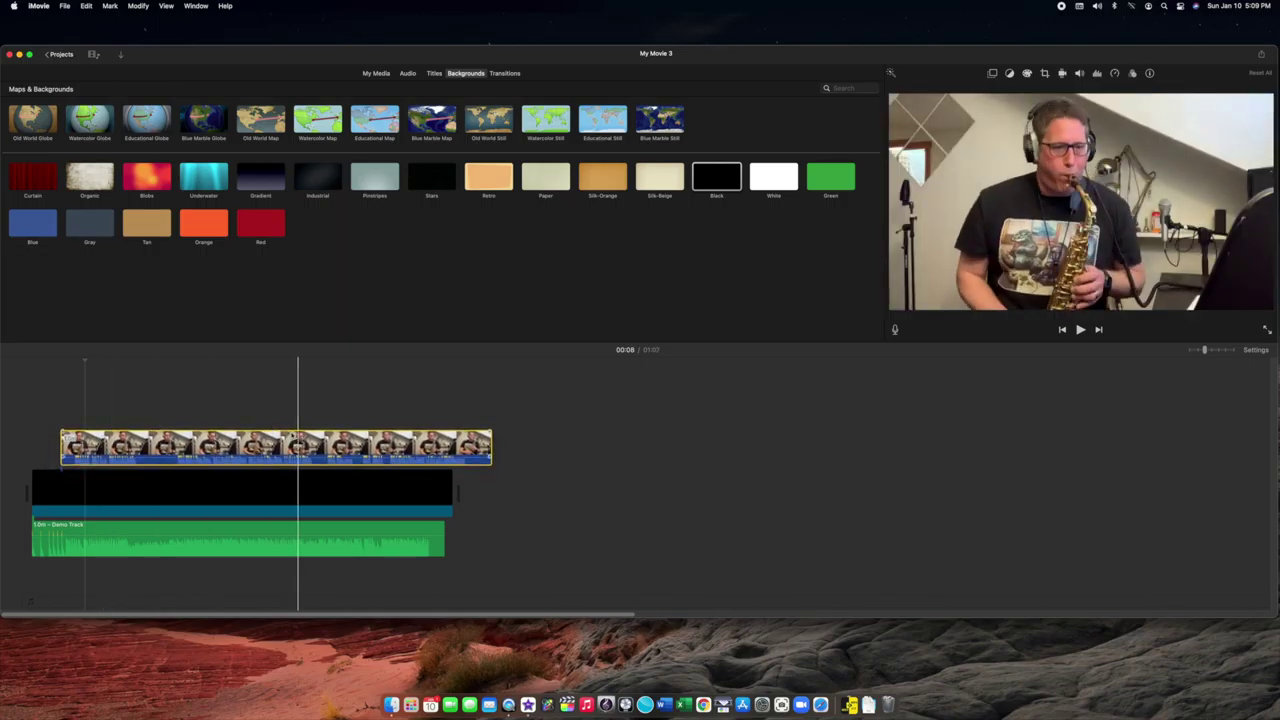
click(62, 390)
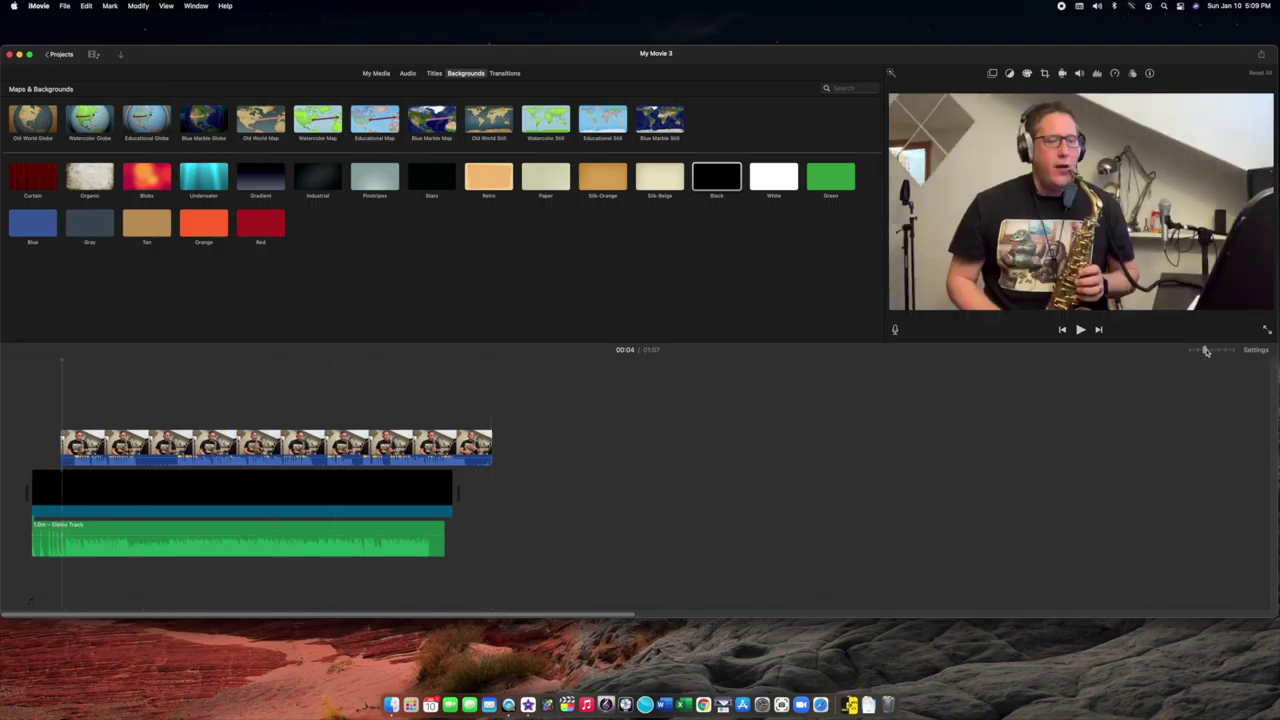
- Place the playhead at 0:05 where the demo track's music begins, and move the saxophone clip earlier so its first played notes align there
drag(1206, 350, 1248, 351)
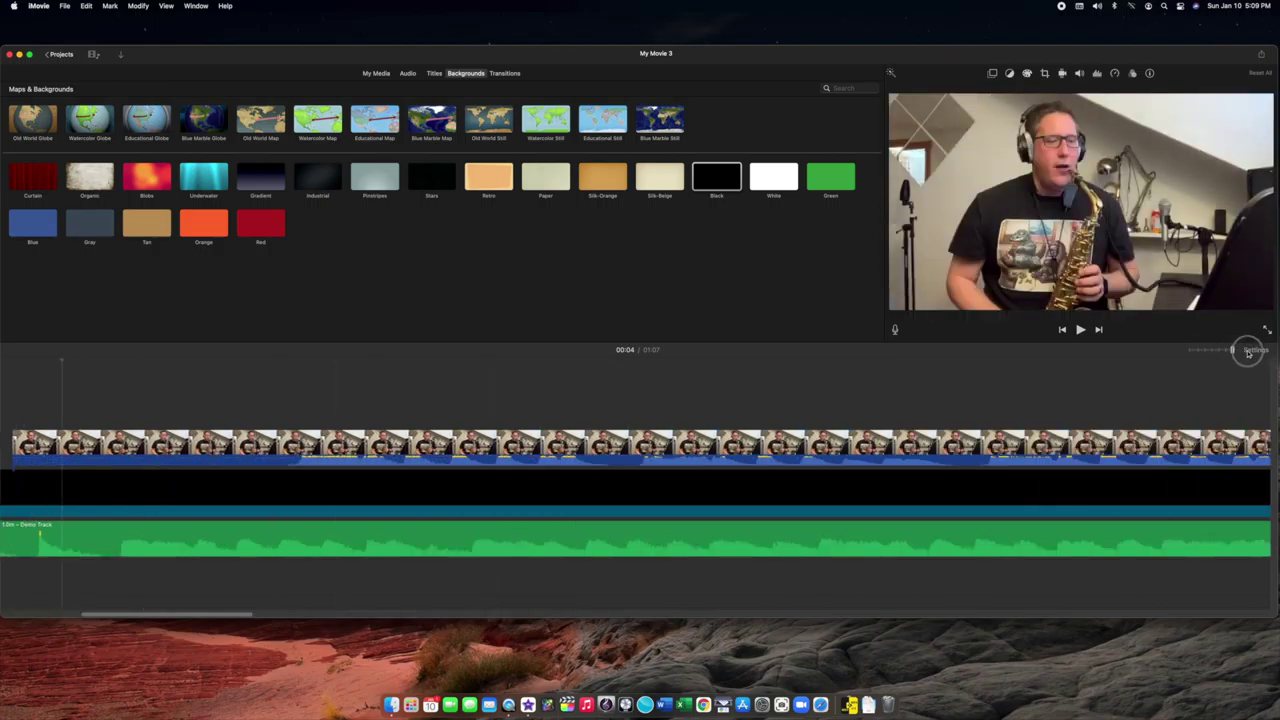
scroll(170, 481, left, 10)
click(172, 480)
scroll(178, 479, left, 4)
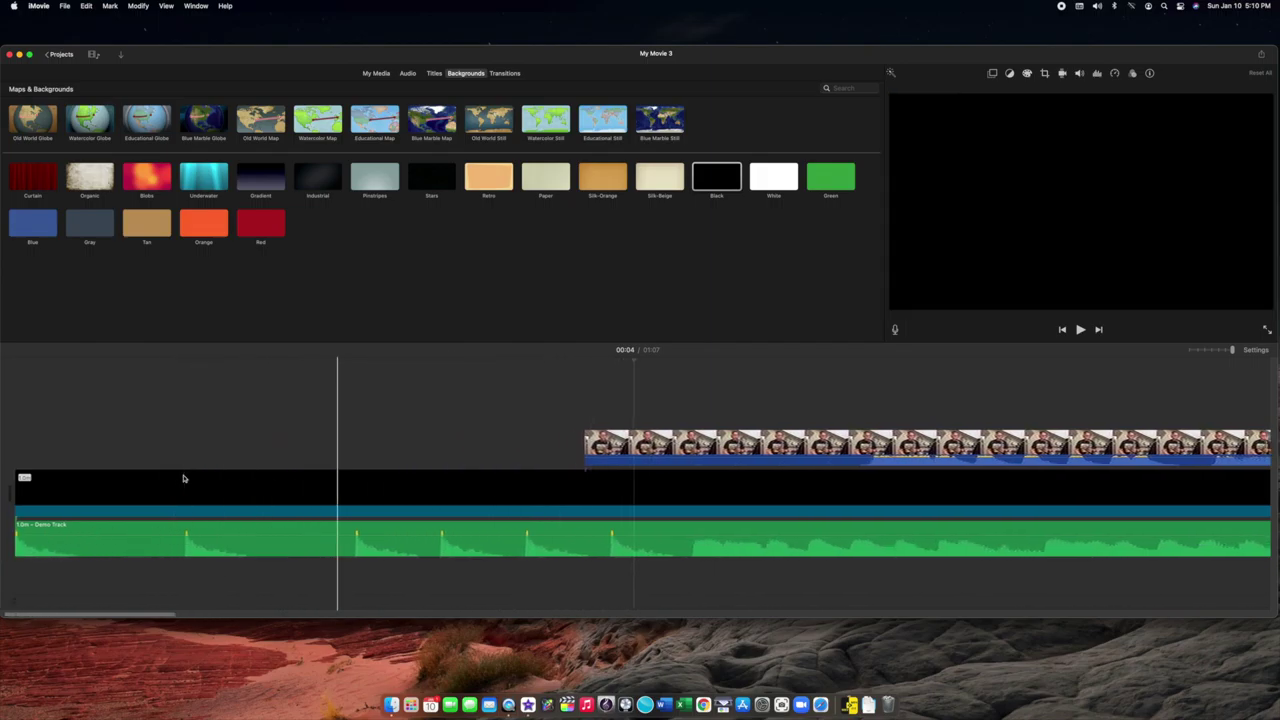
click(180, 478)
scroll(180, 478, right, 2)
scroll(172, 488, left, 2)
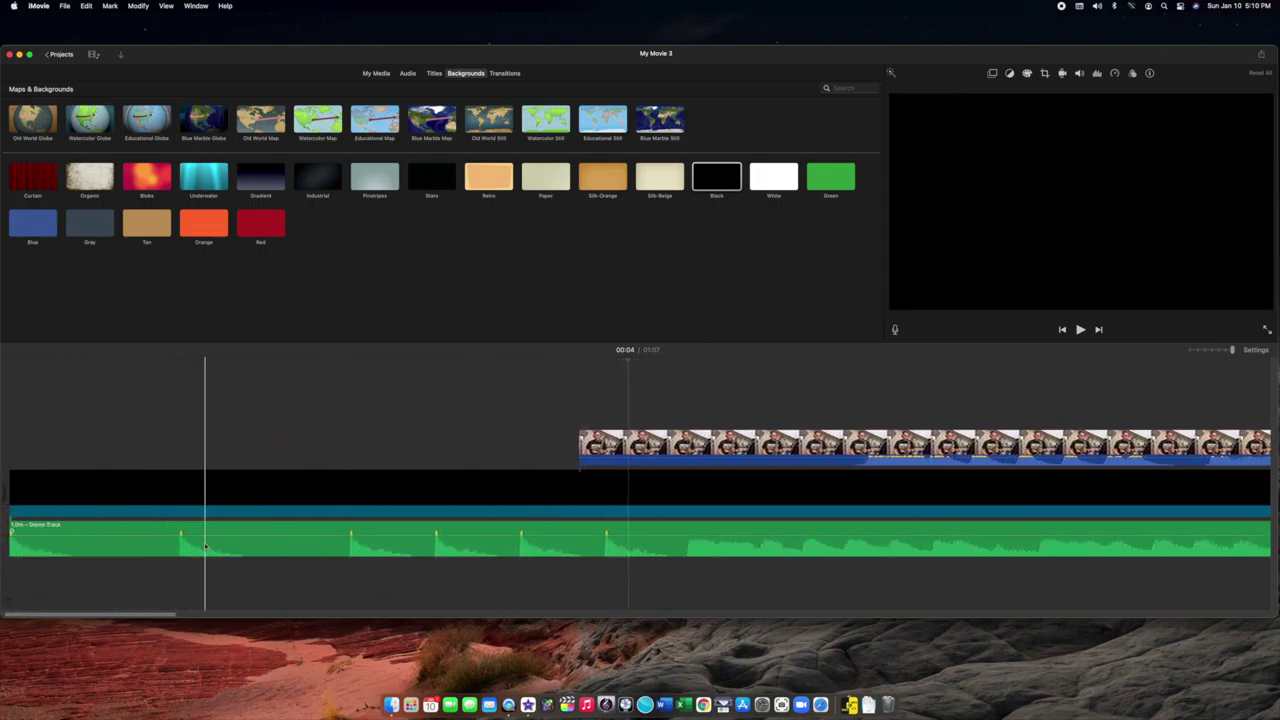
scroll(631, 500, right, 5)
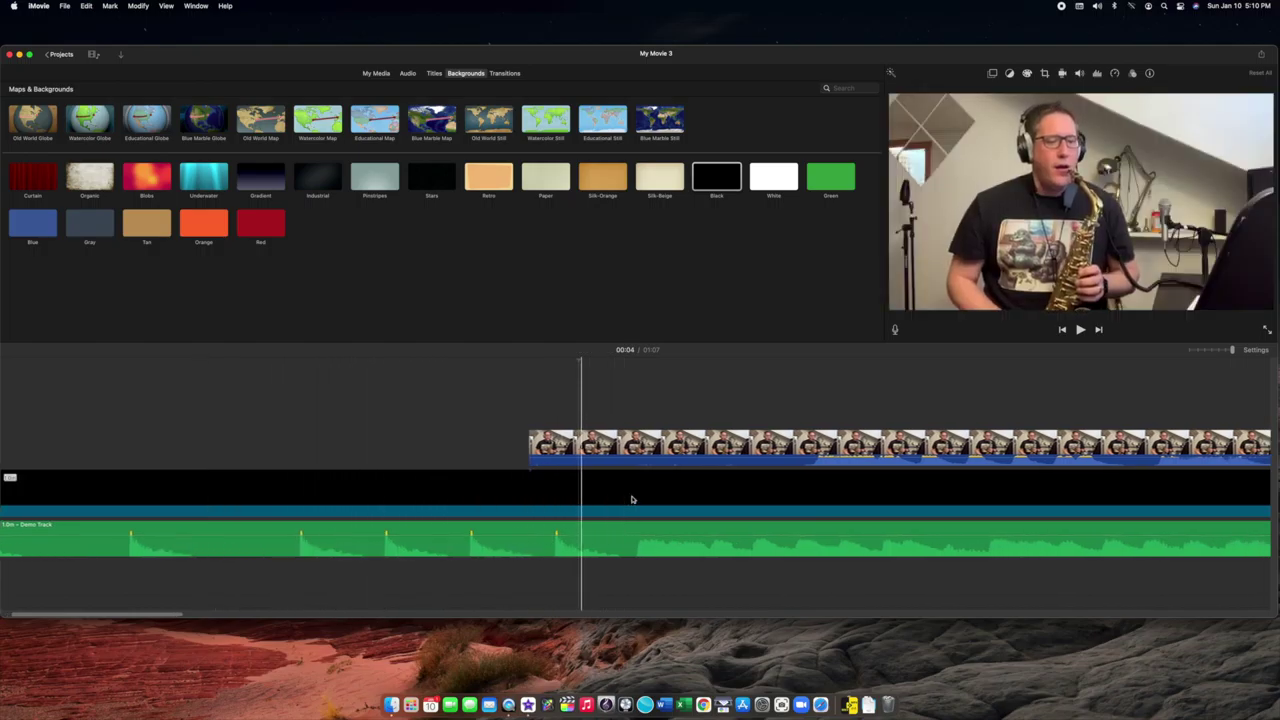
click(592, 498)
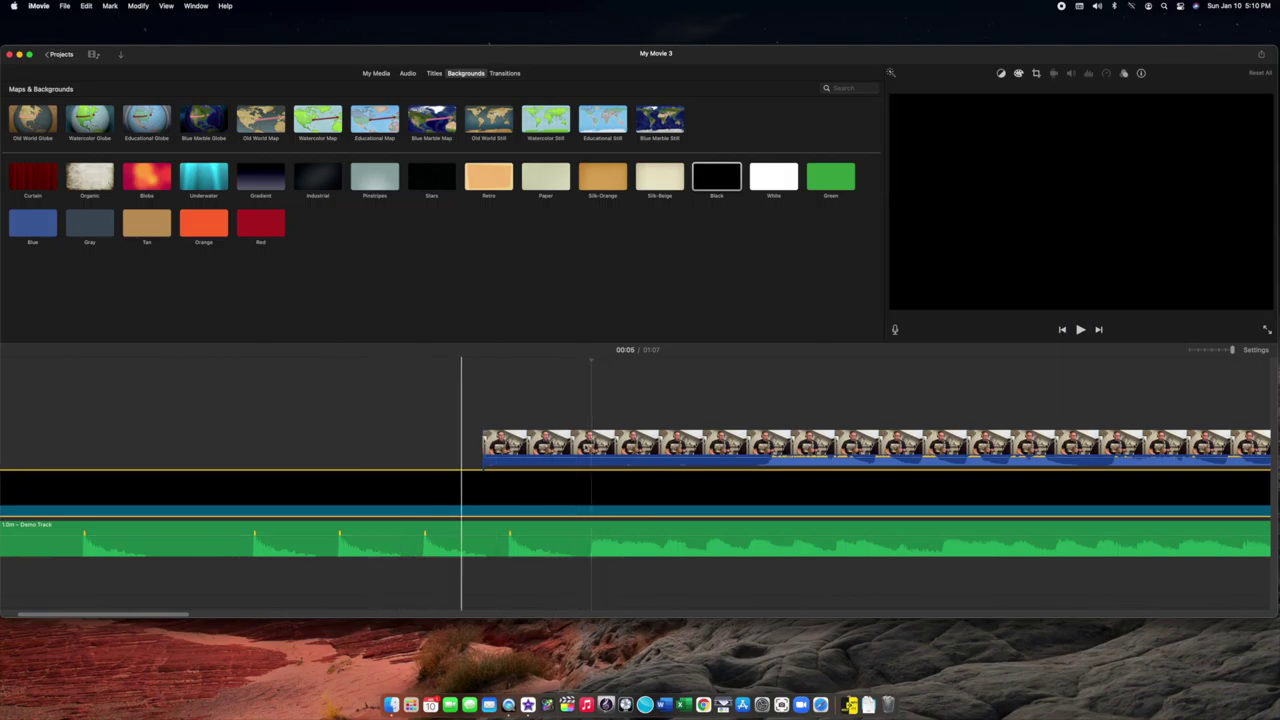
drag(742, 442, 564, 433)
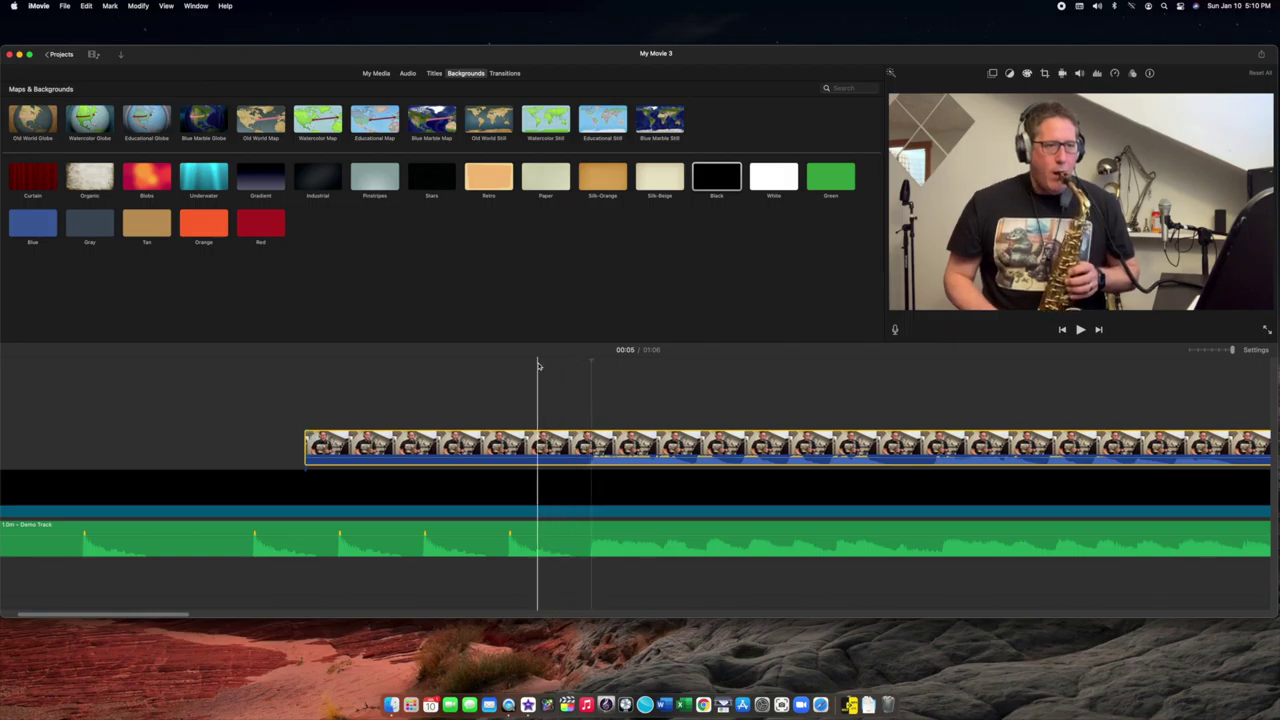
- Play the project from about 0:03 to about 0:14 in two passes to check the saxophone video's sync with the demo track
scroll(538, 366, left, 2)
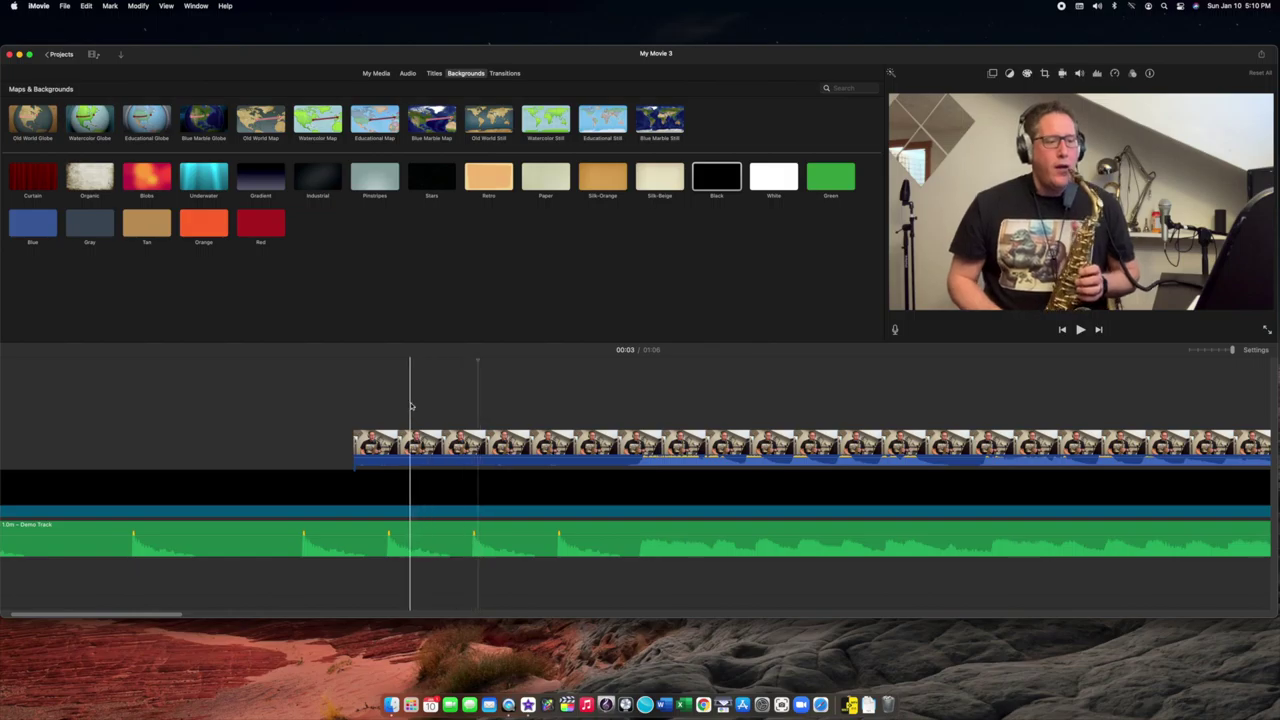
key(space)
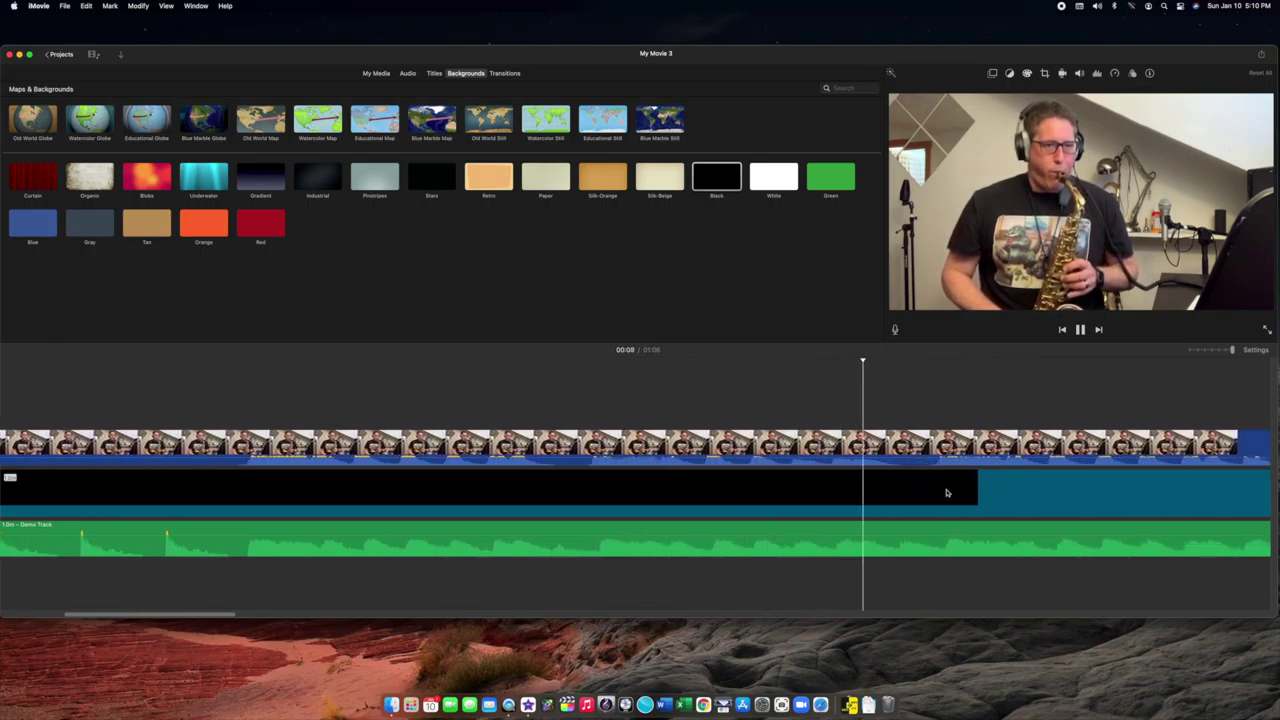
key(space)
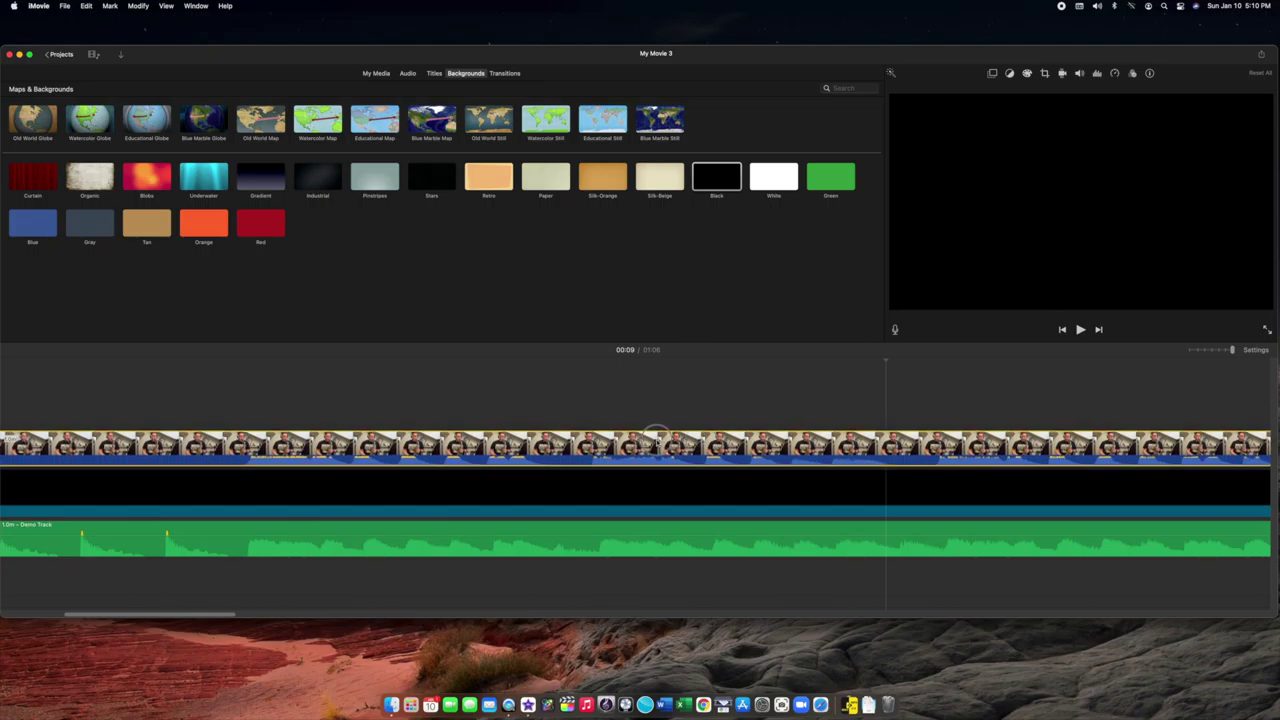
key(space)
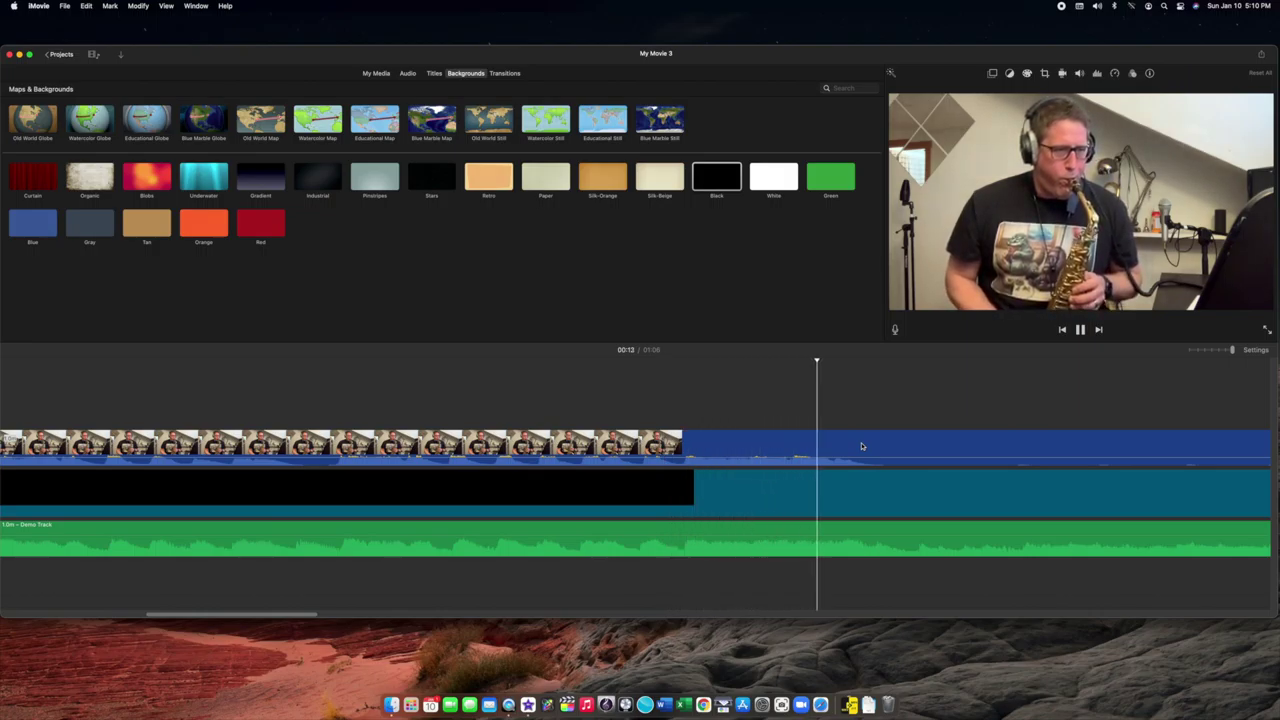
key(space)
- Extend the opening of the saxophone clip back to 0:00 by moving its start edge to the beginning of the timeline
scroll(708, 389, left, 10)
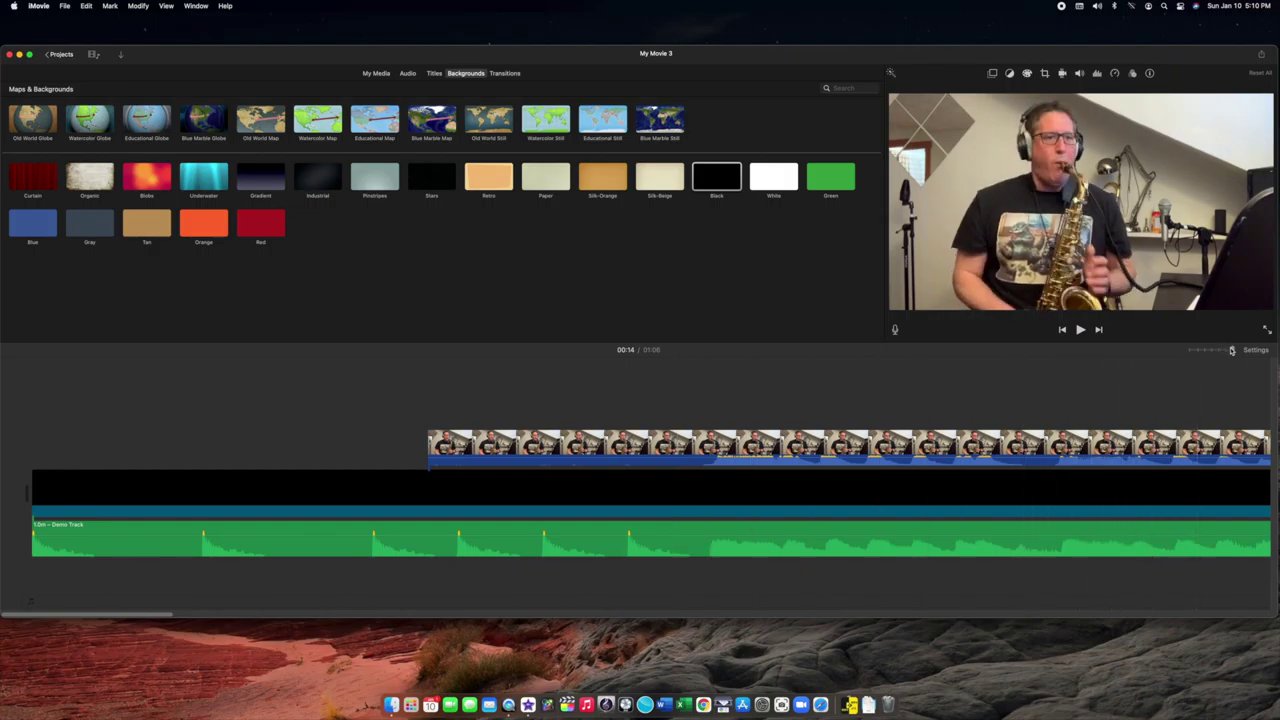
drag(1232, 349, 1217, 349)
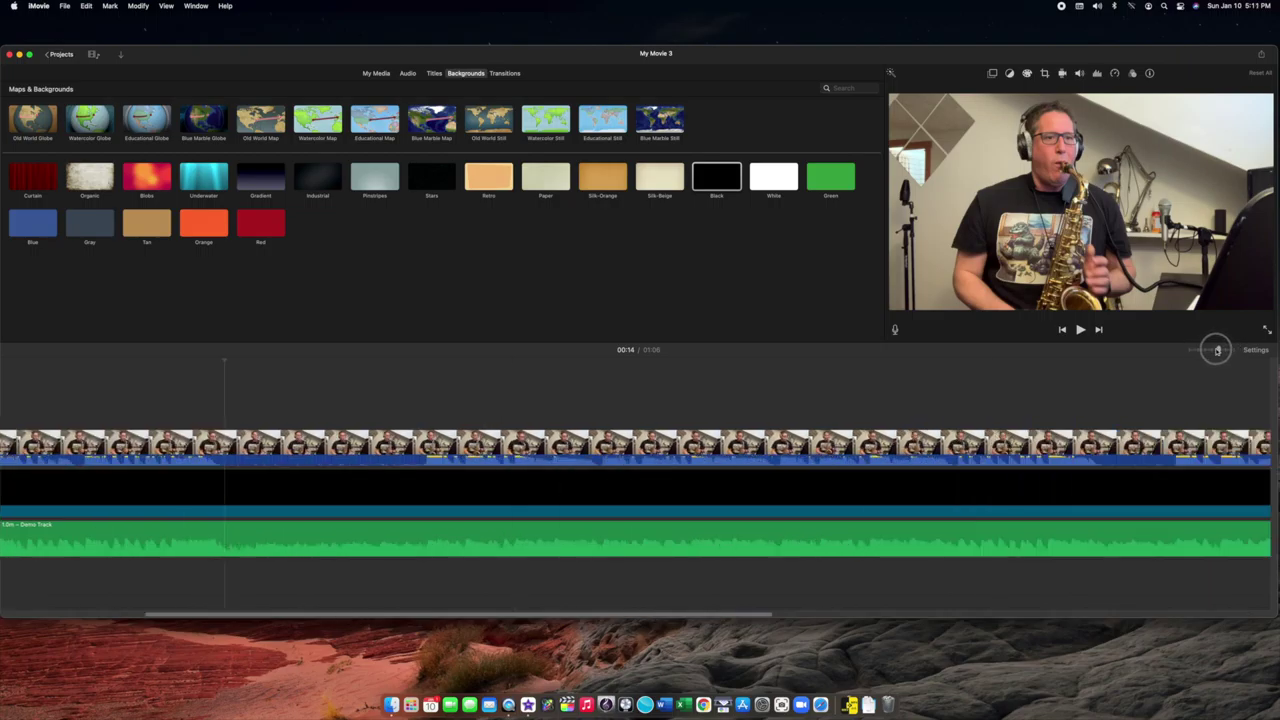
scroll(557, 411, left, 5)
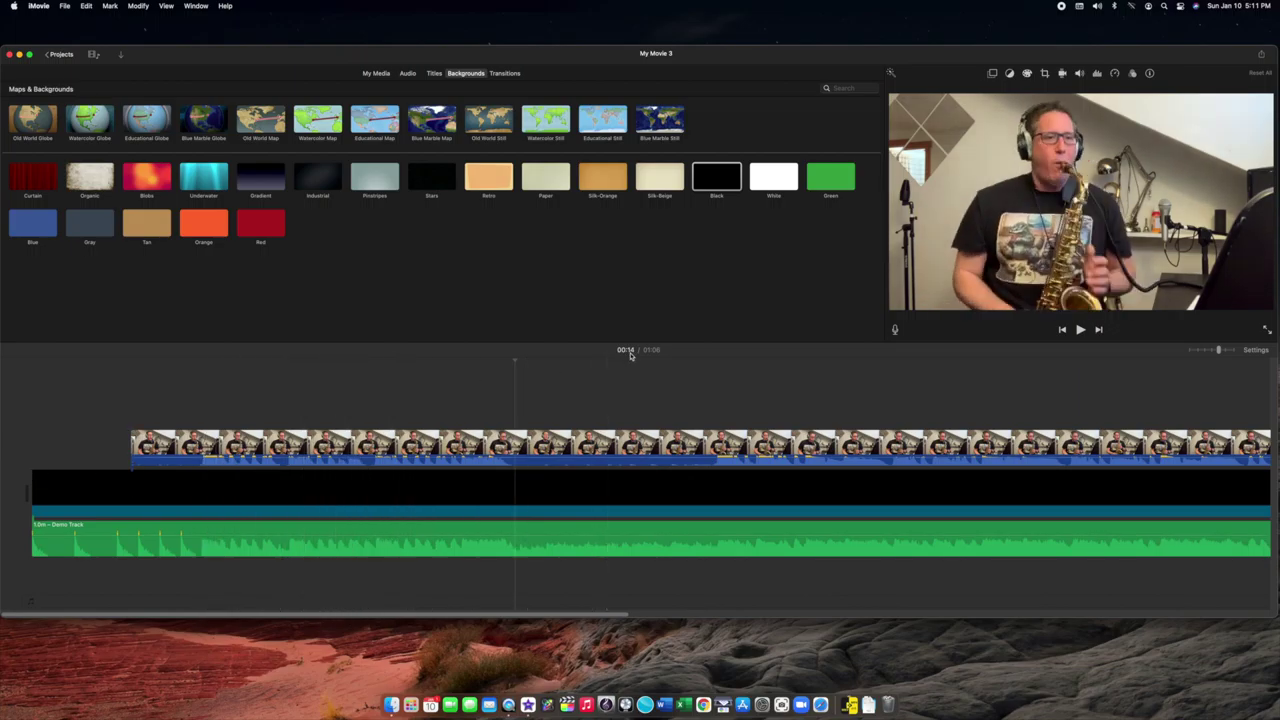
scroll(643, 375, right, 10)
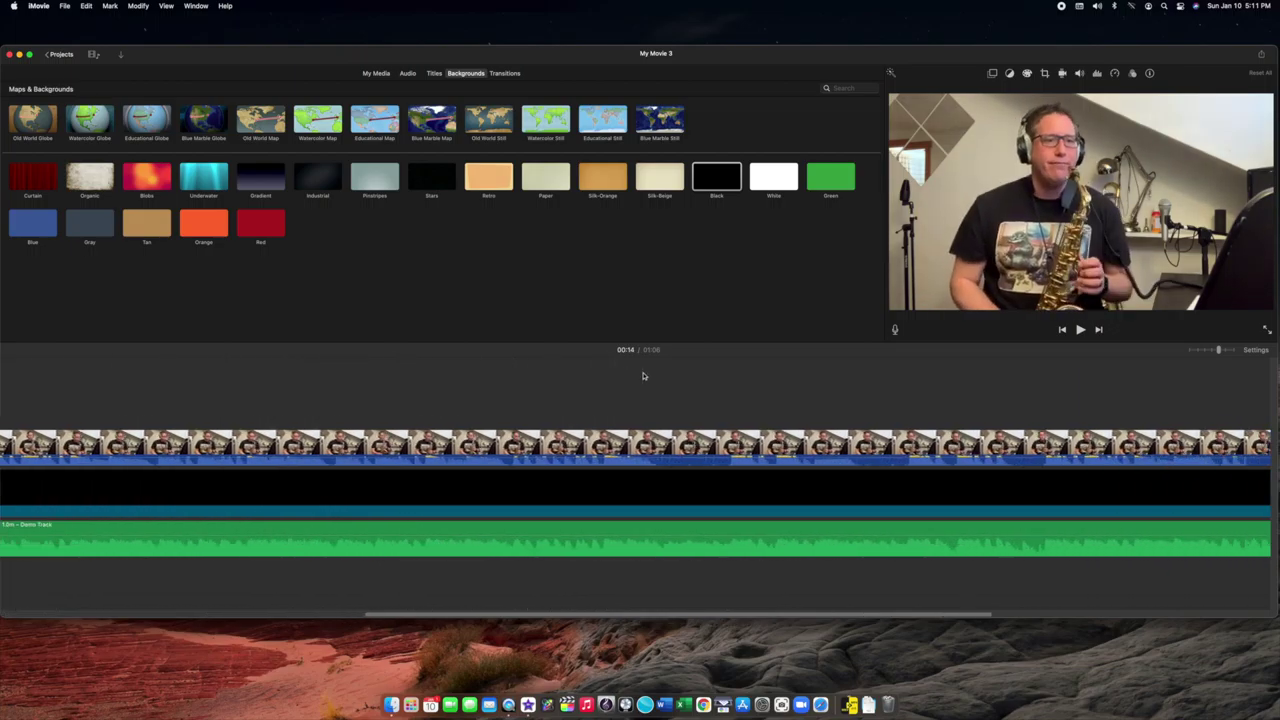
scroll(643, 375, left, 10)
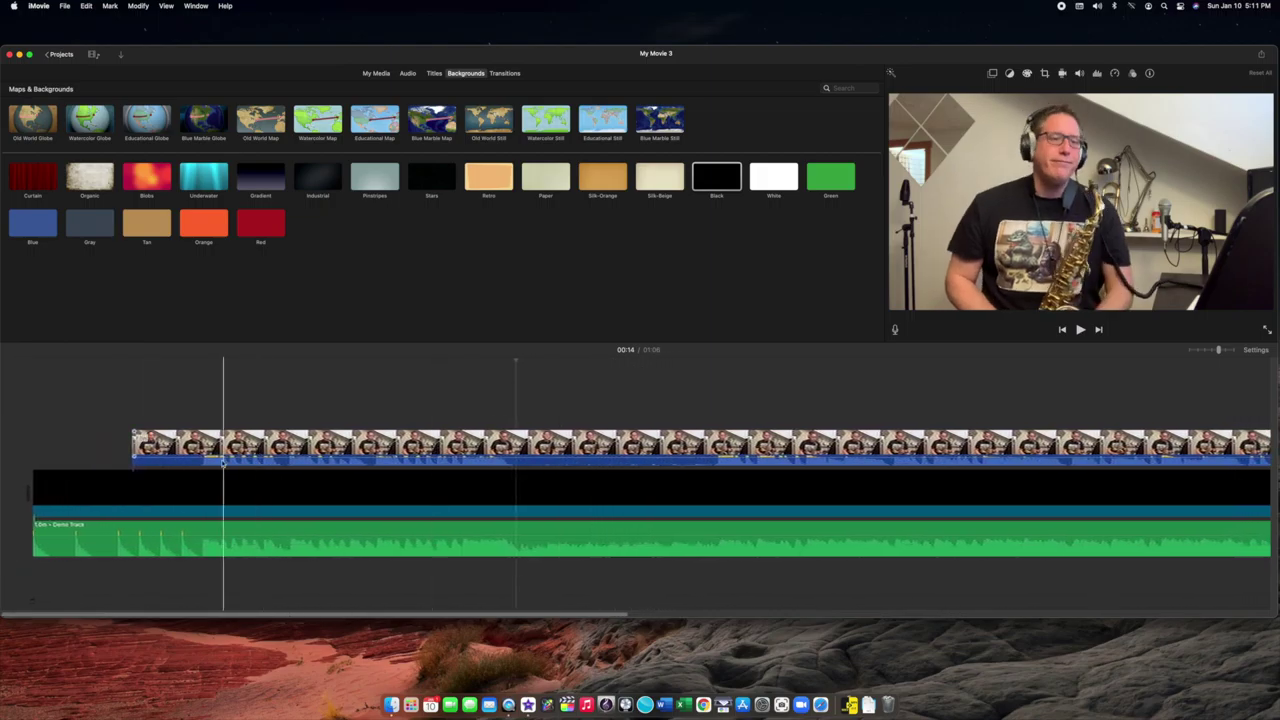
drag(130, 447, 22, 452)
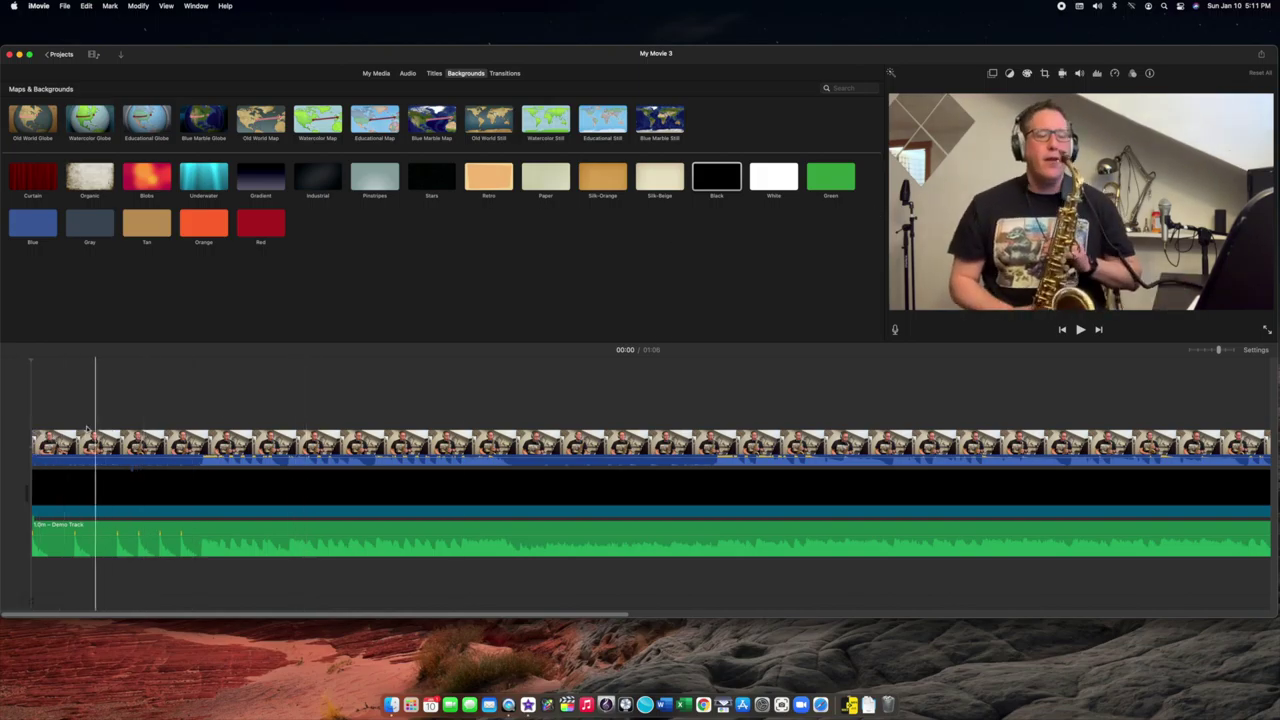
- Extend the end of the black background until it reaches the end of the saxophone clip
scroll(471, 410, right, 10)
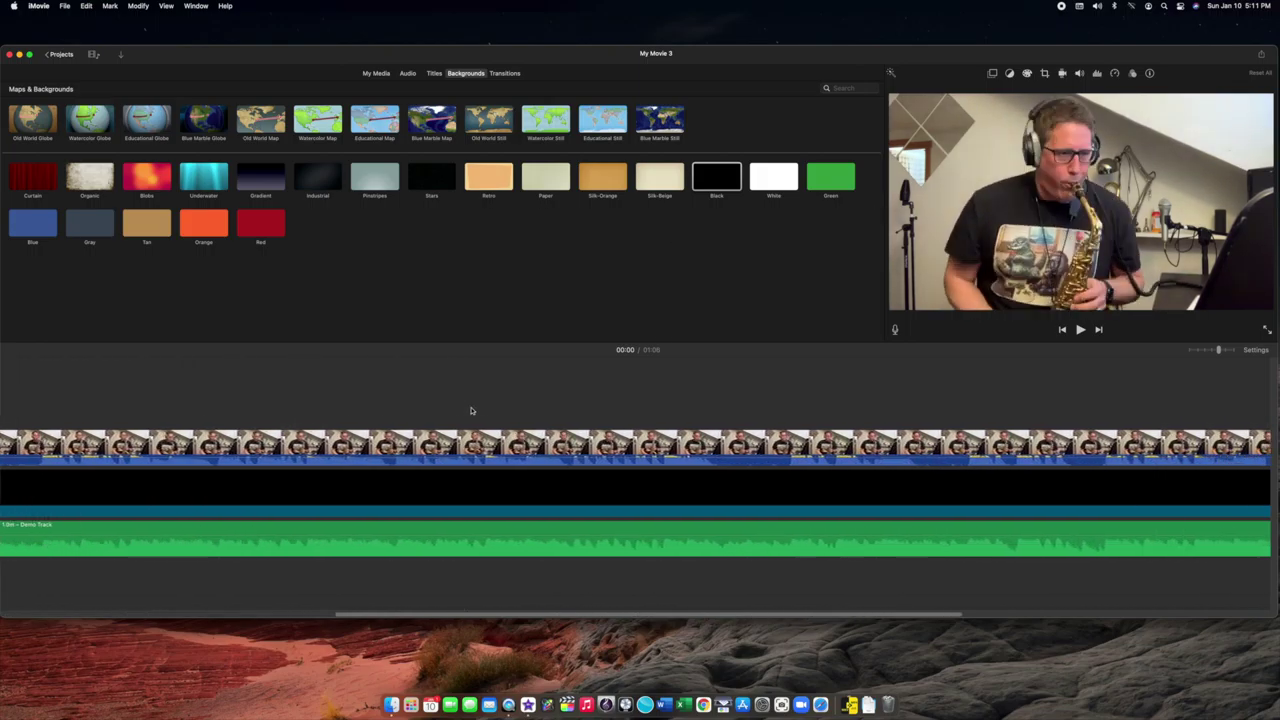
scroll(471, 410, right, 10)
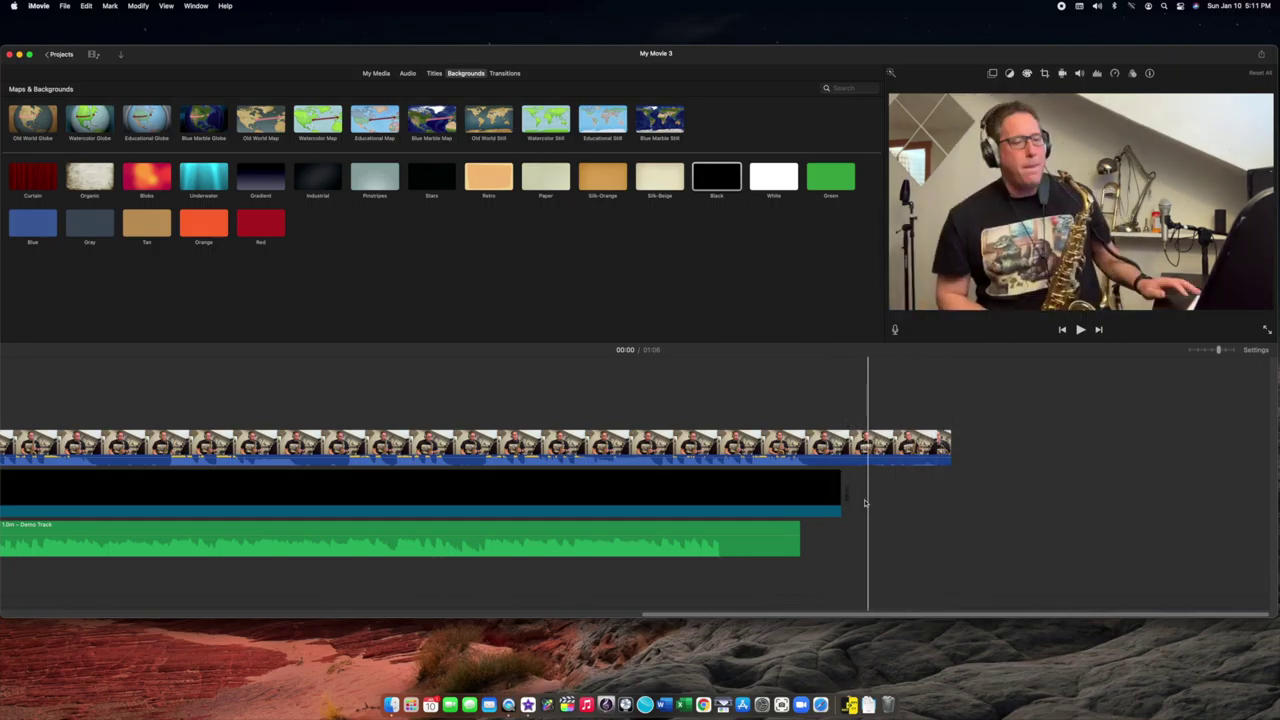
drag(841, 488, 945, 483)
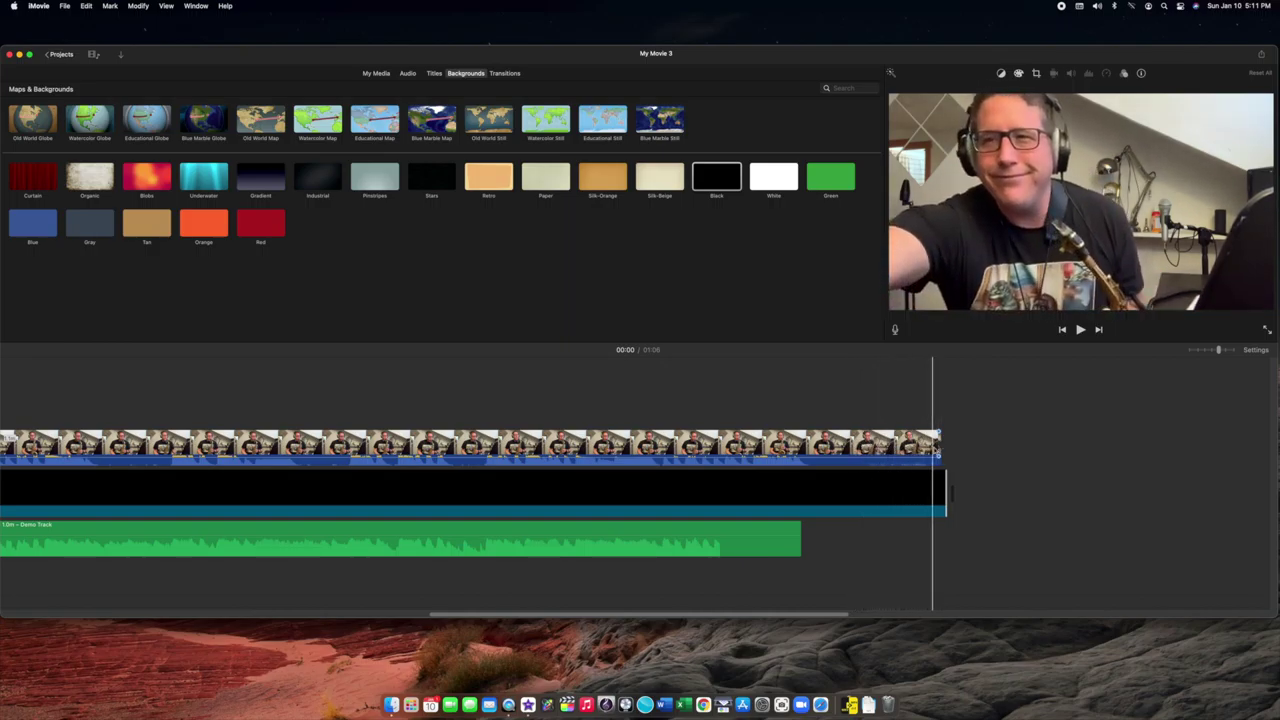
- Trim the end of the saxophone clip to the playhead at 1:04, and shorten the black background to end just past it
click(885, 446)
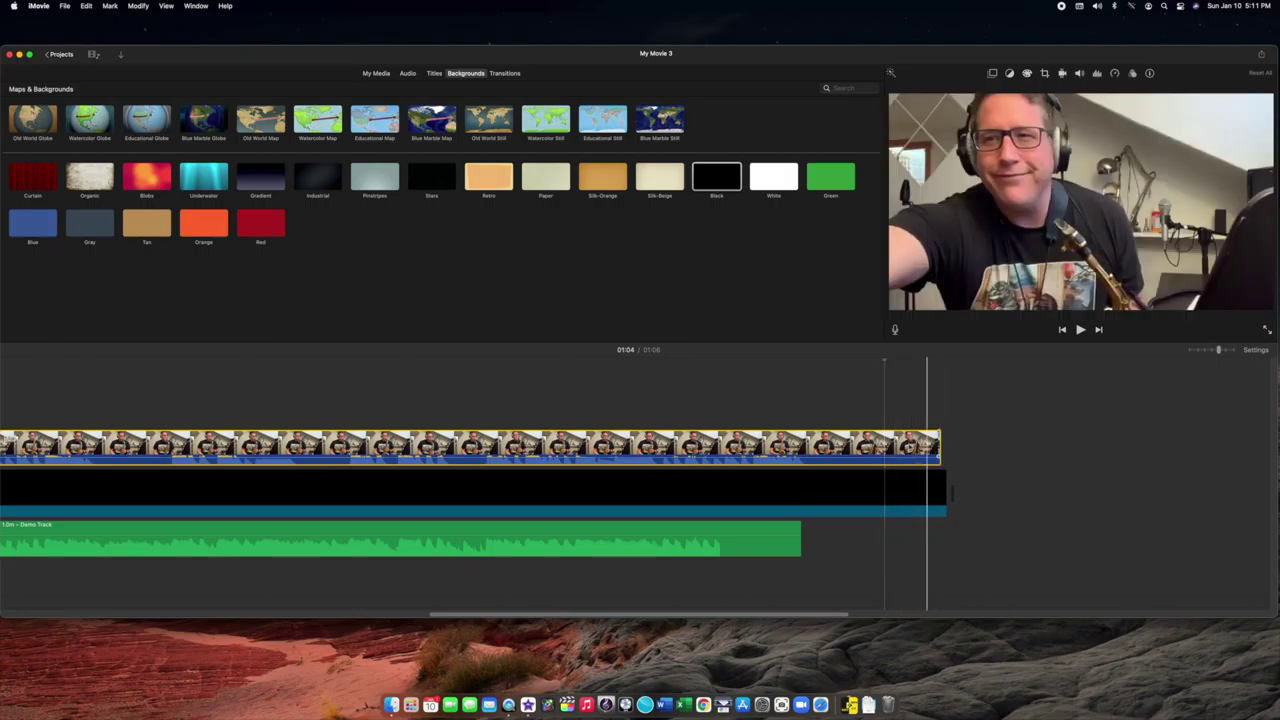
drag(940, 447, 884, 447)
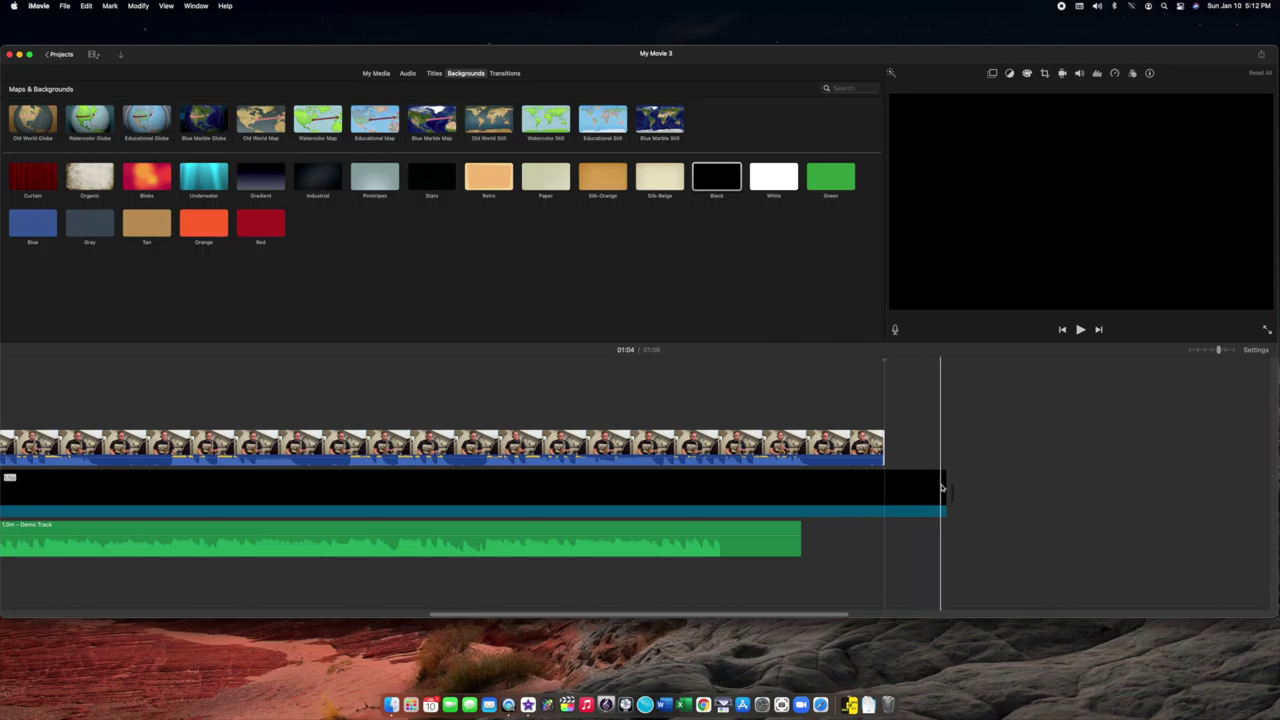
drag(943, 483, 892, 481)
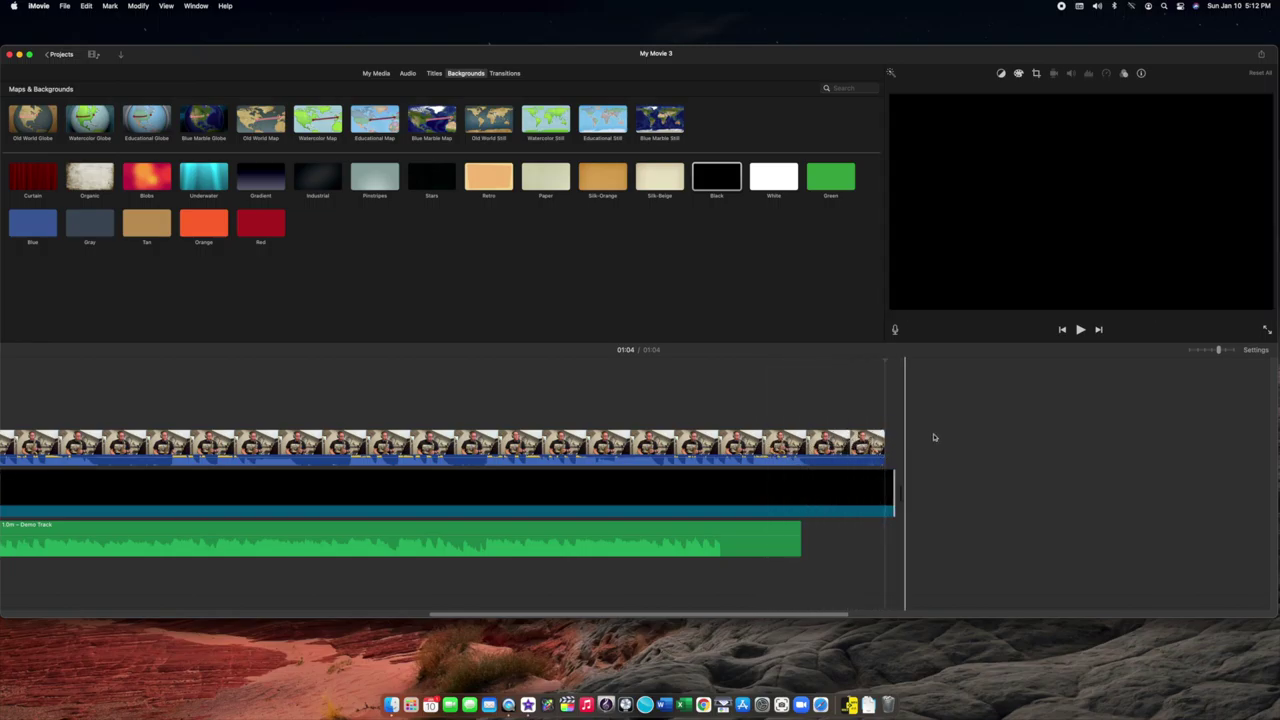
- Look through the assembled timeline from its start to the clips' ends, placing the playhead at 0:12 on the way
scroll(510, 410, left, 10)
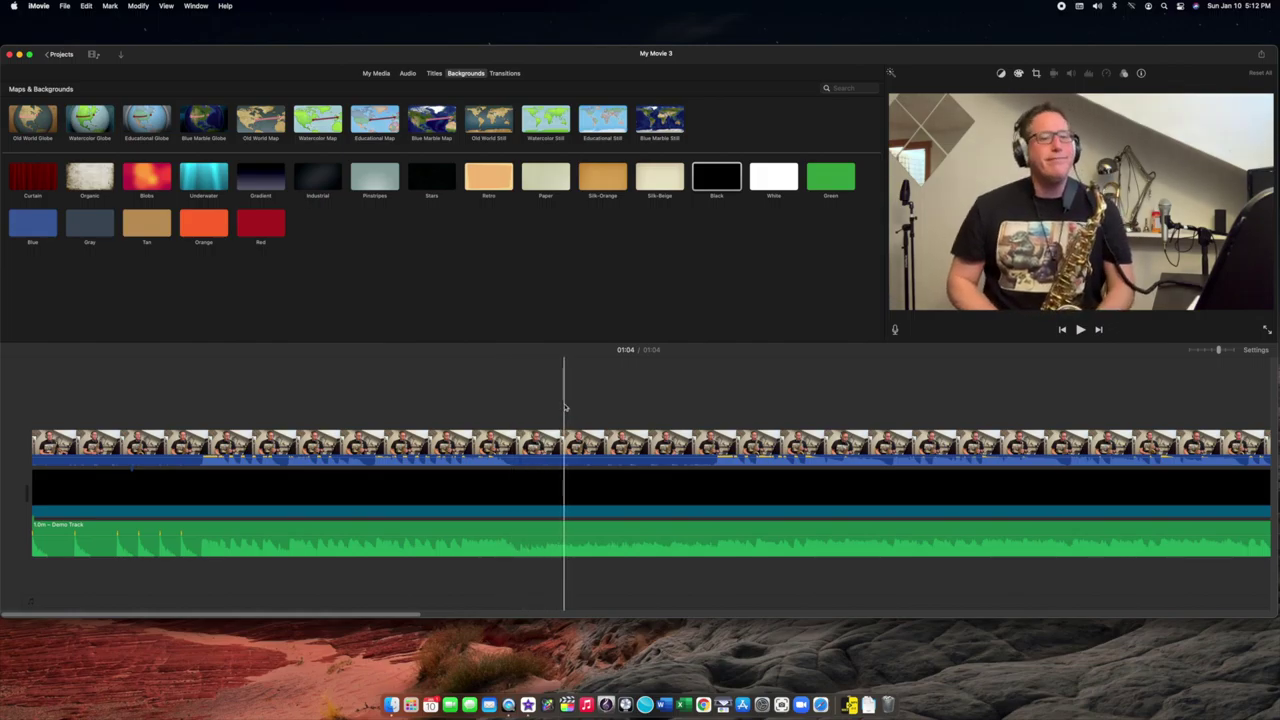
click(640, 410)
scroll(639, 409, right, 5)
scroll(639, 409, right, 10)
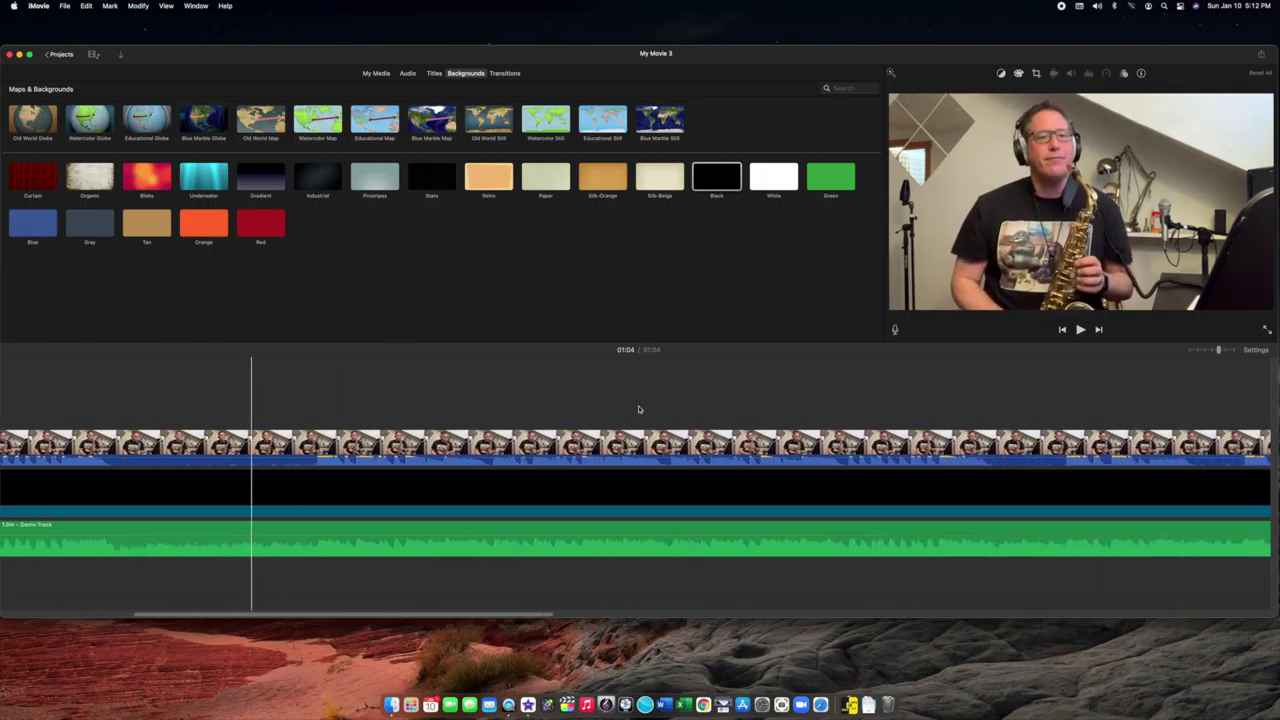
scroll(639, 409, left, 10)
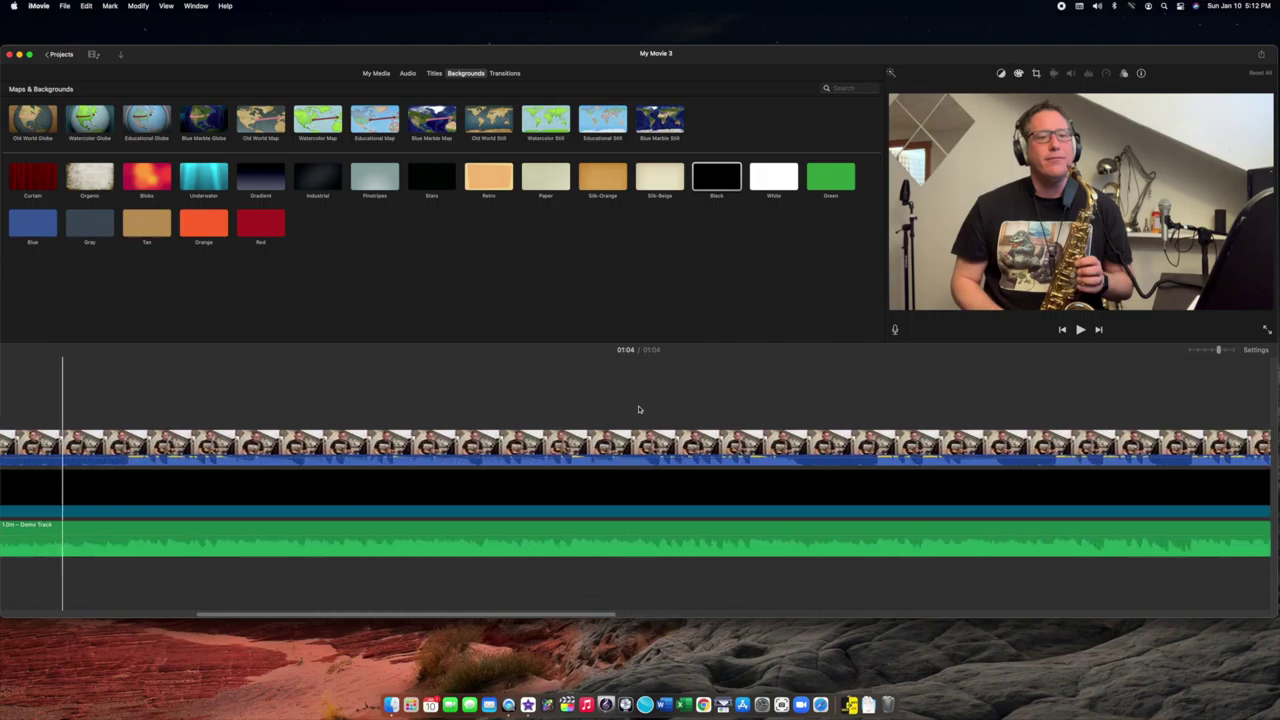
click(477, 421)
drag(477, 421, 131, 418)
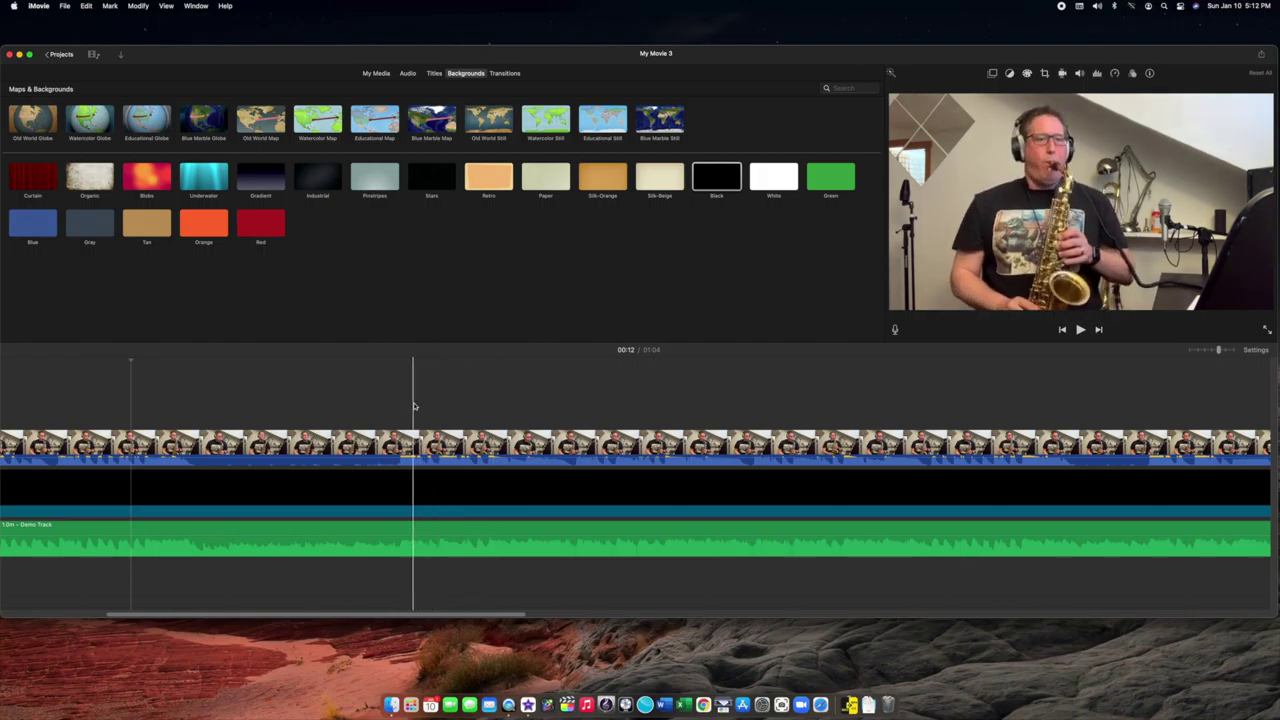
scroll(577, 404, right, 5)
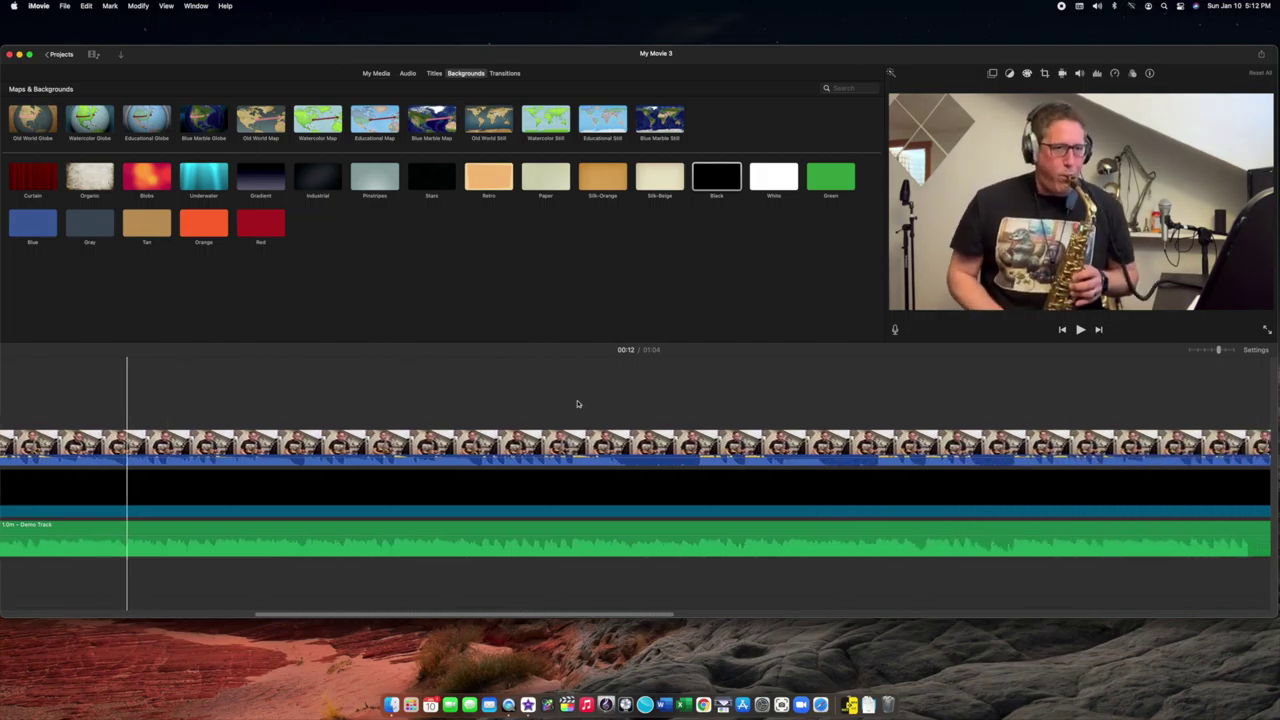
scroll(577, 404, left, 10)
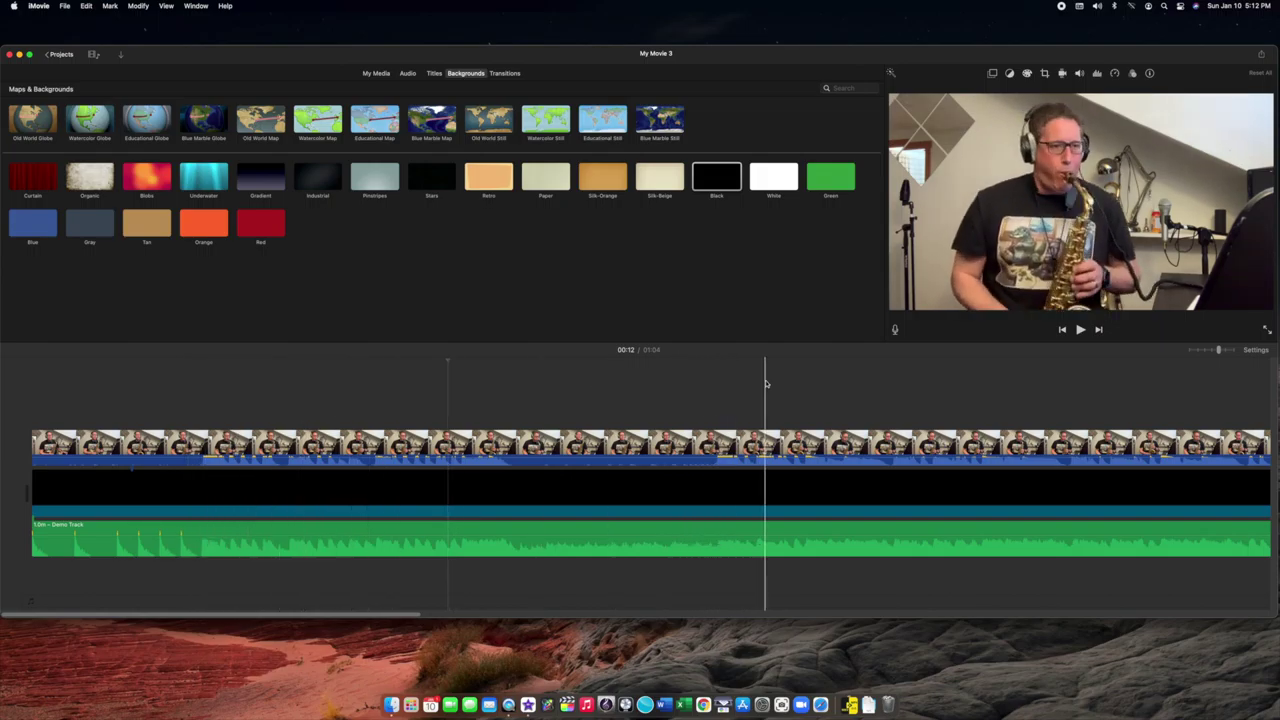
scroll(766, 383, right, 5)
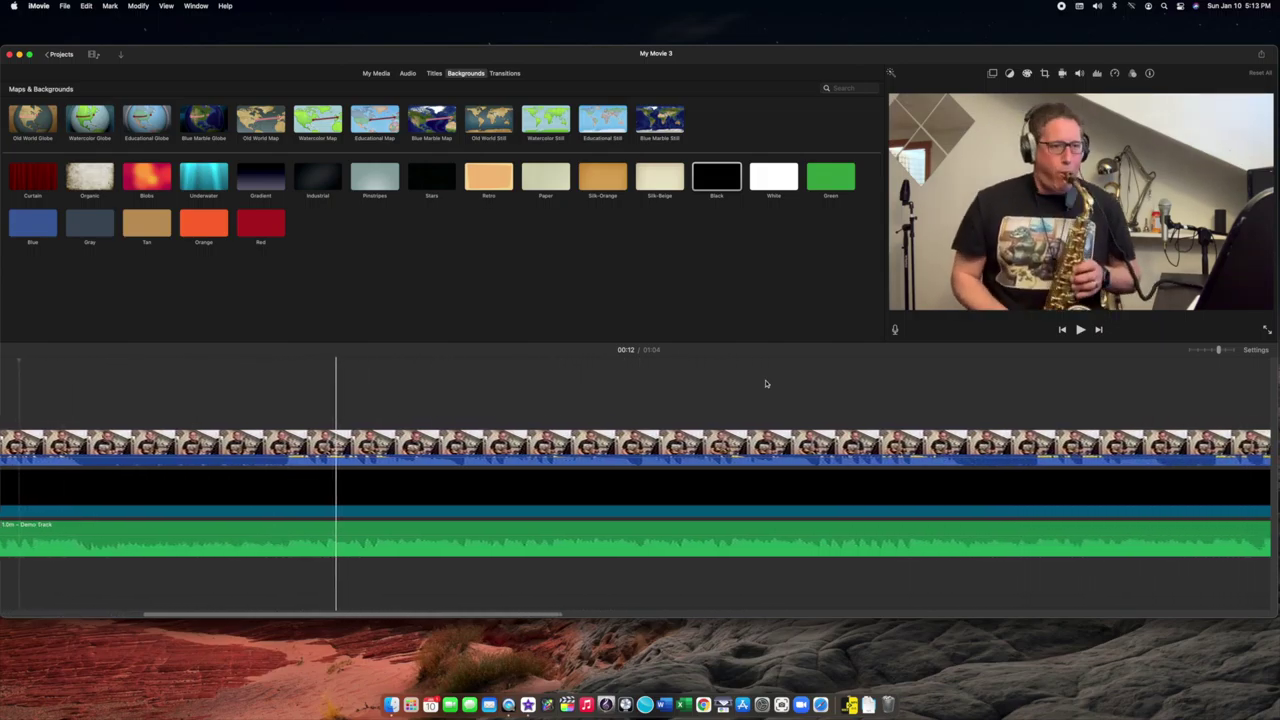
scroll(766, 383, left, 3)
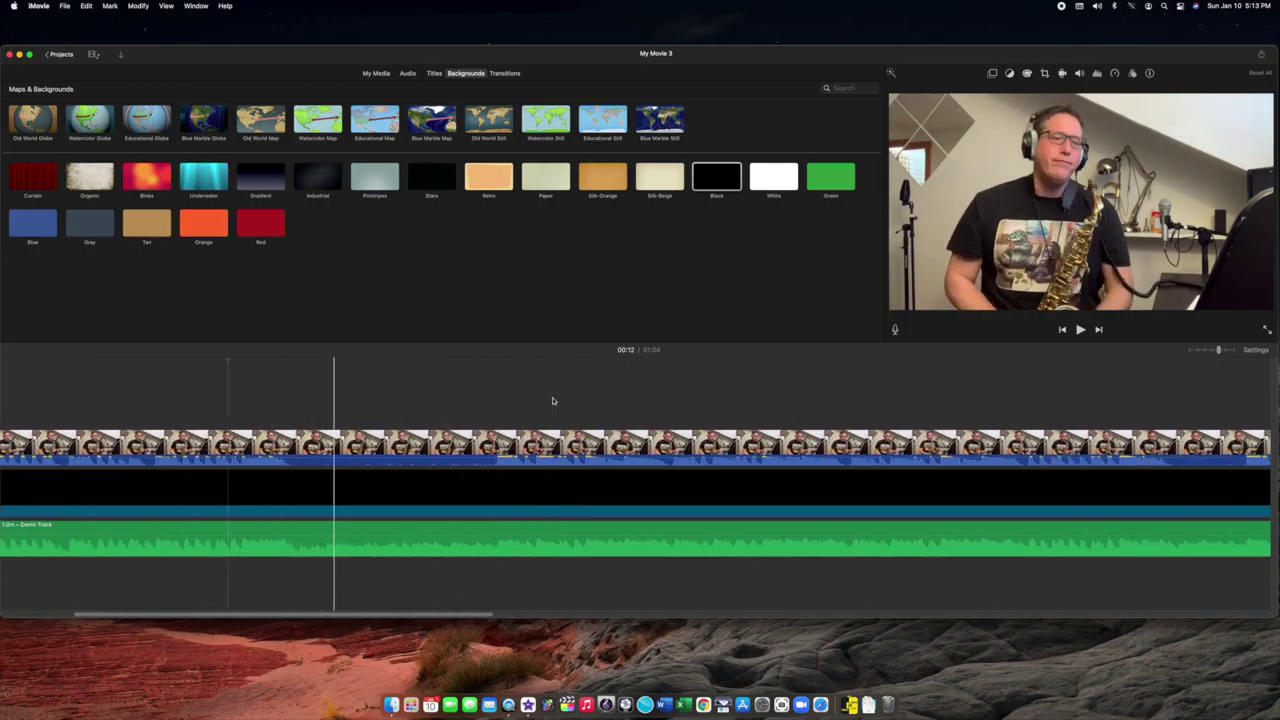
scroll(552, 401, down, 5)
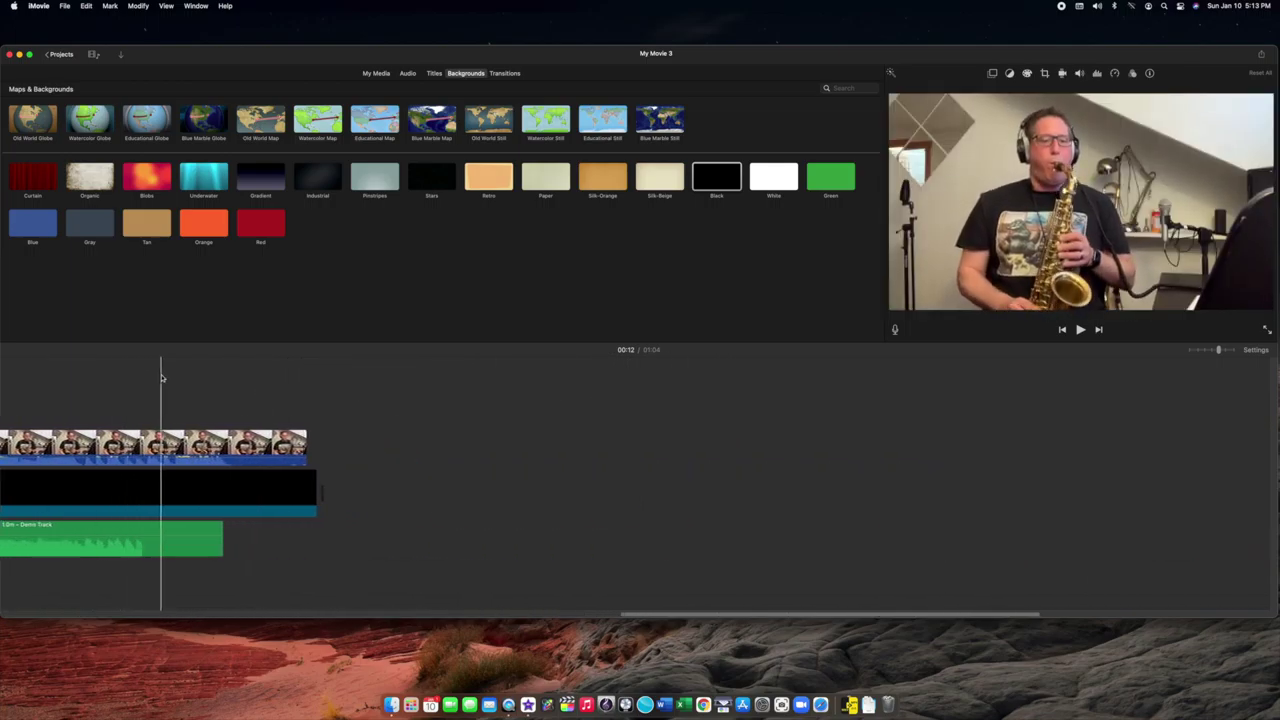
scroll(161, 378, up, 5)
scroll(255, 375, up, 2)
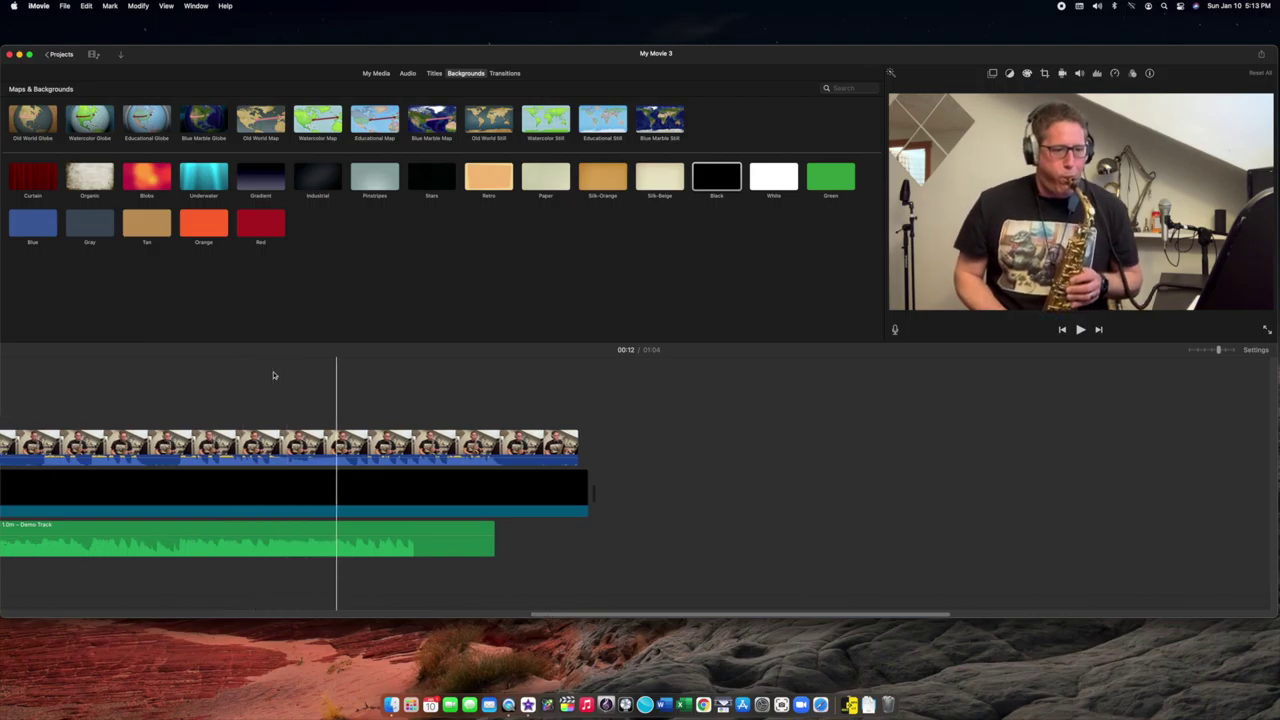
scroll(273, 375, up, 5)
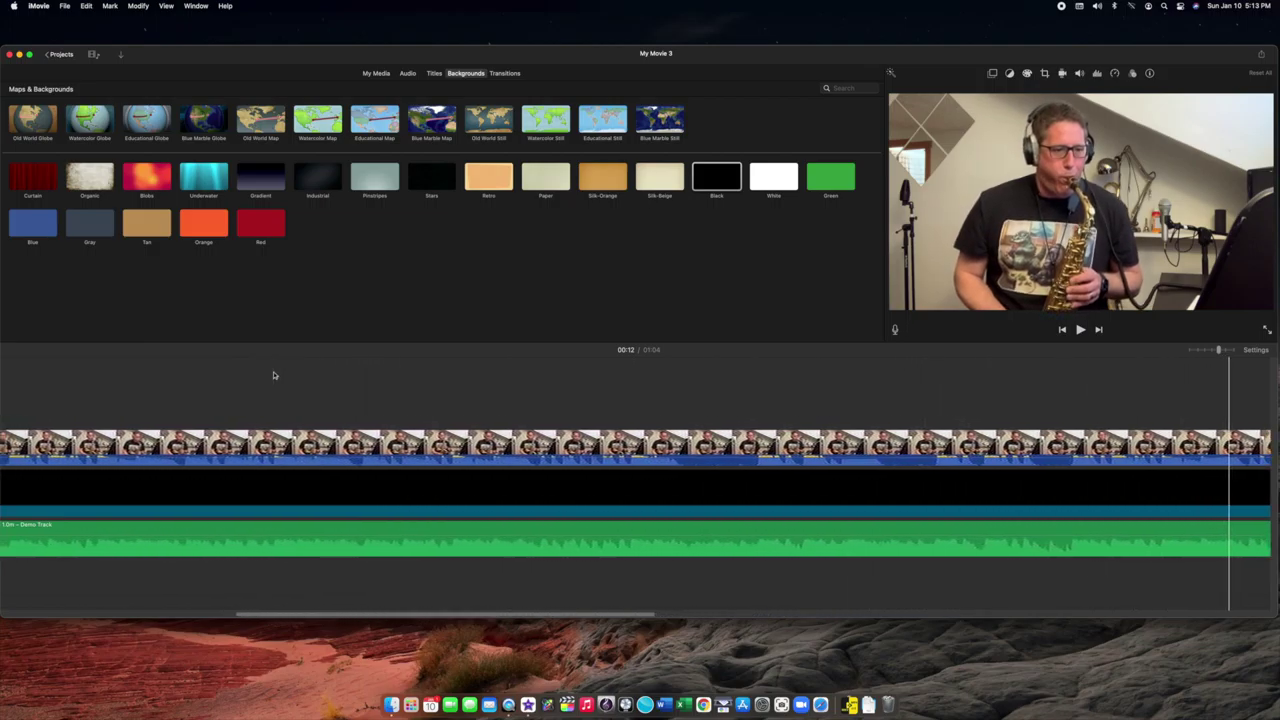
- Delete the Demo Track audio from beneath the black background in the timeline
scroll(274, 375, left, 5)
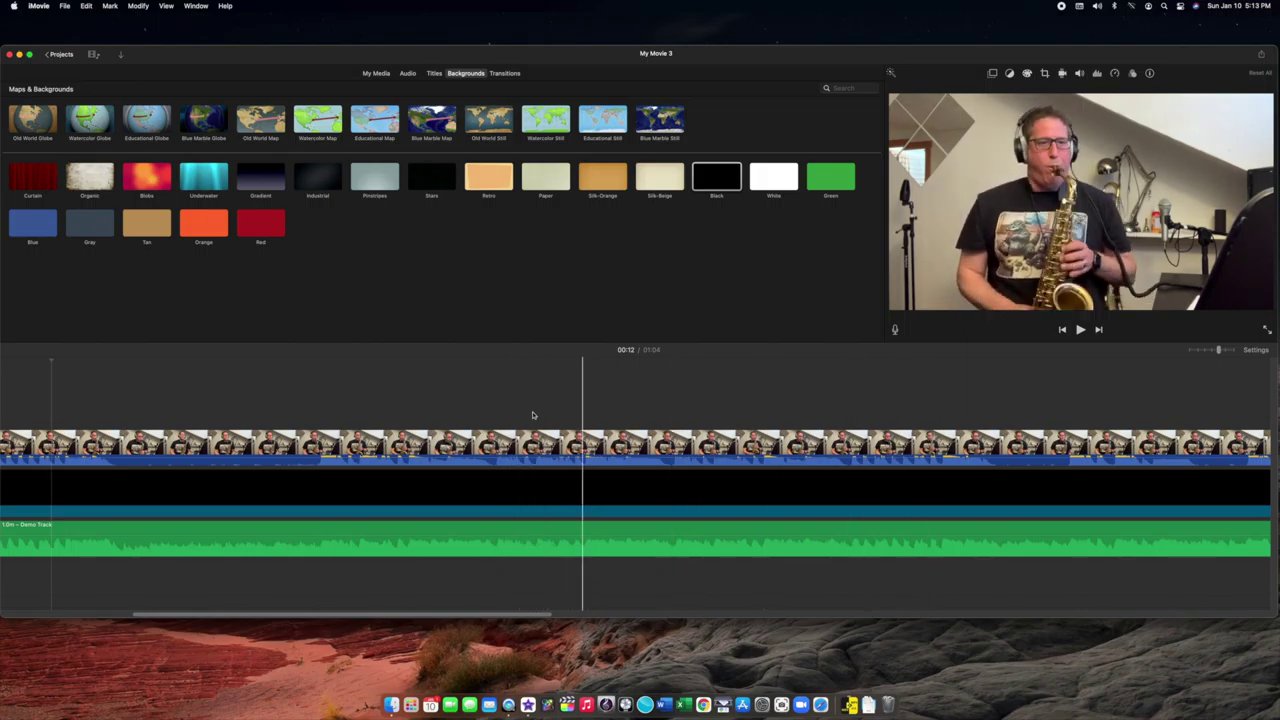
scroll(413, 393, left, 3)
scroll(413, 393, left, 5)
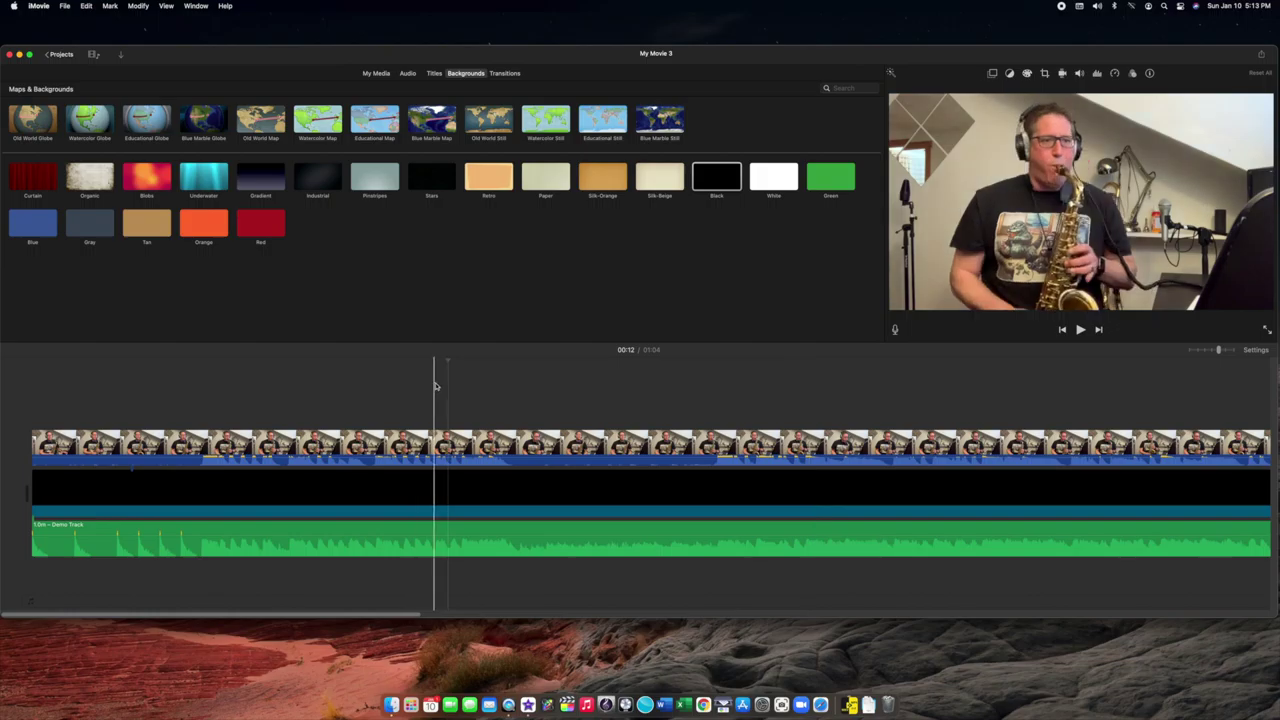
click(616, 494)
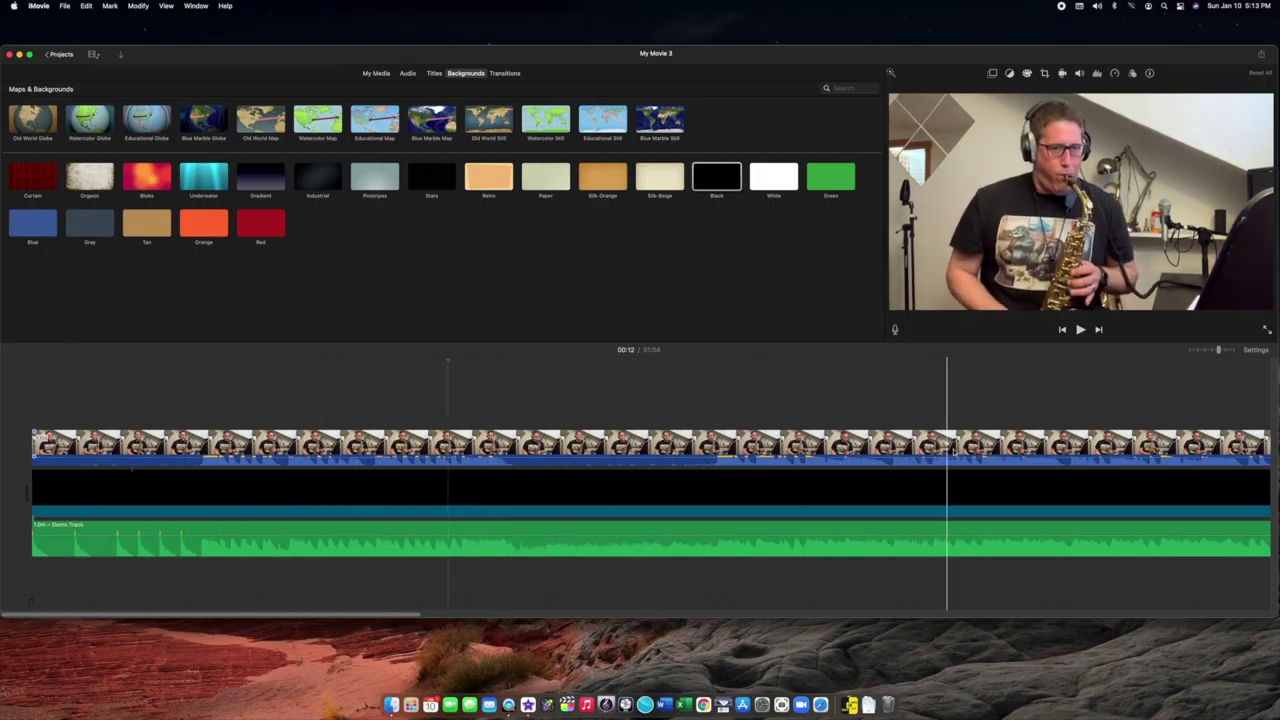
click(339, 529)
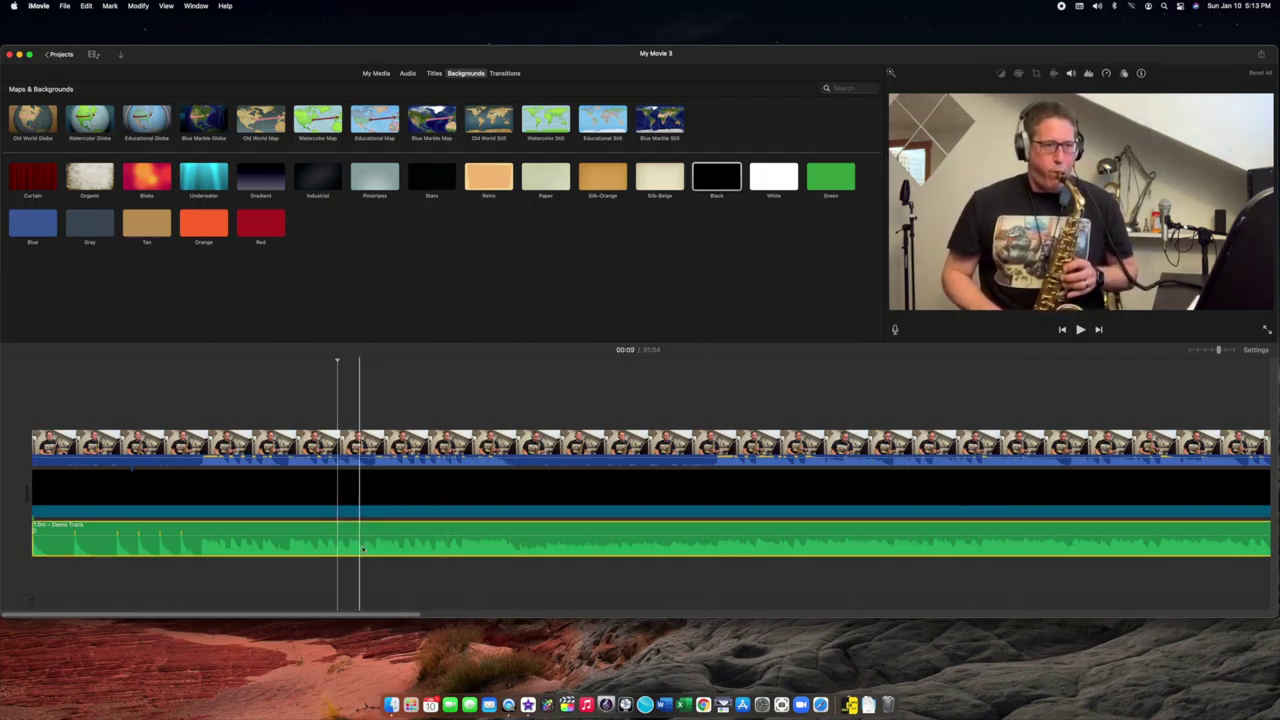
key(Delete)
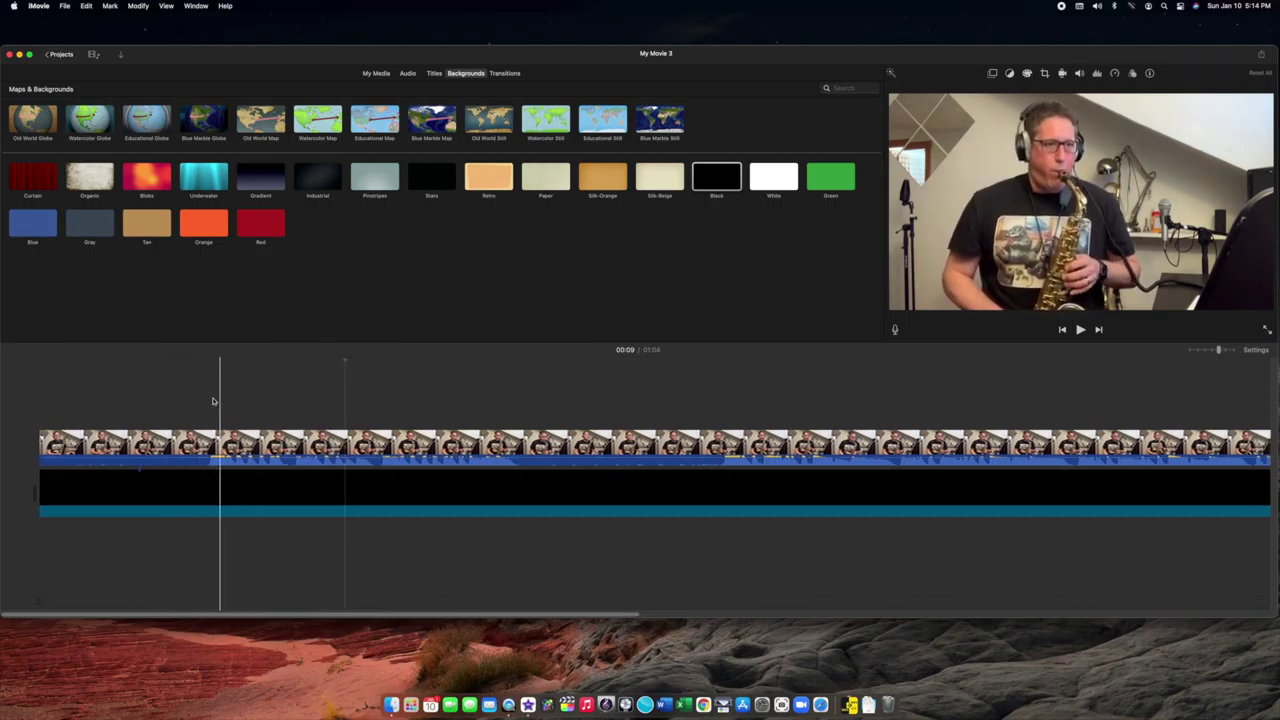
- Move the playhead to 0:00 and begin exporting the project as a file titled "Saxes - Alto 1"
click(35, 399)
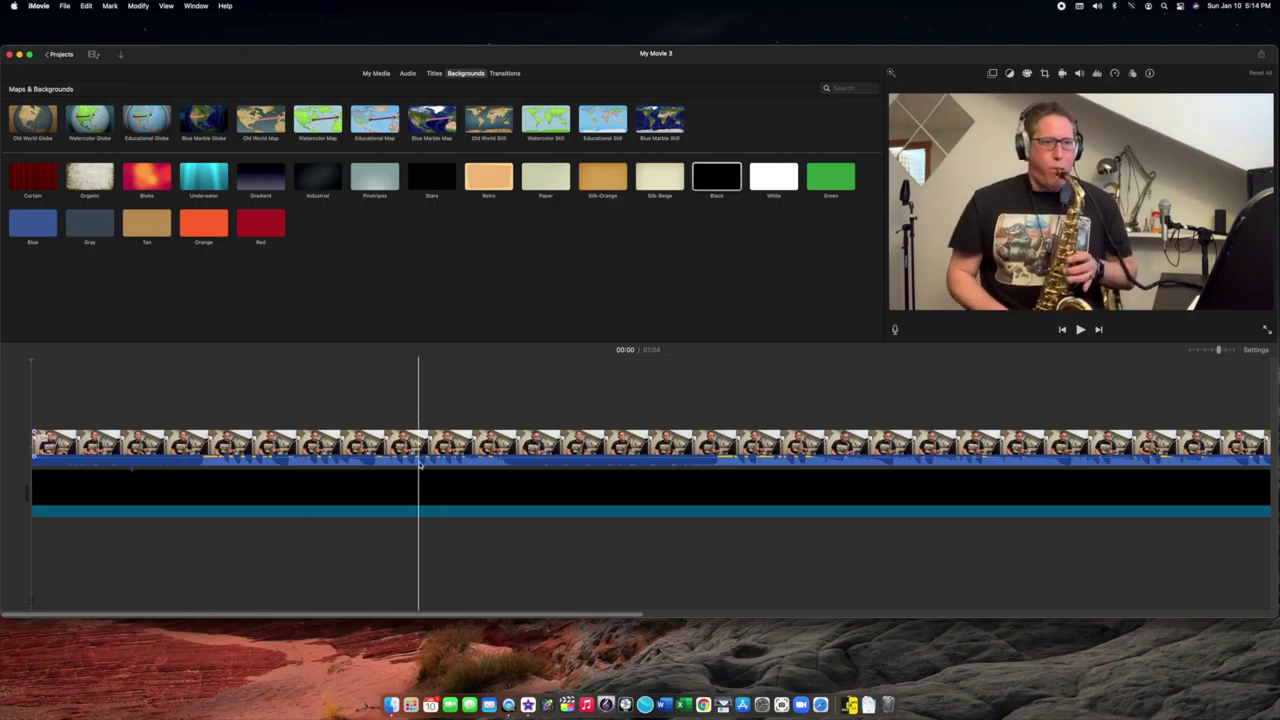
click(1261, 56)
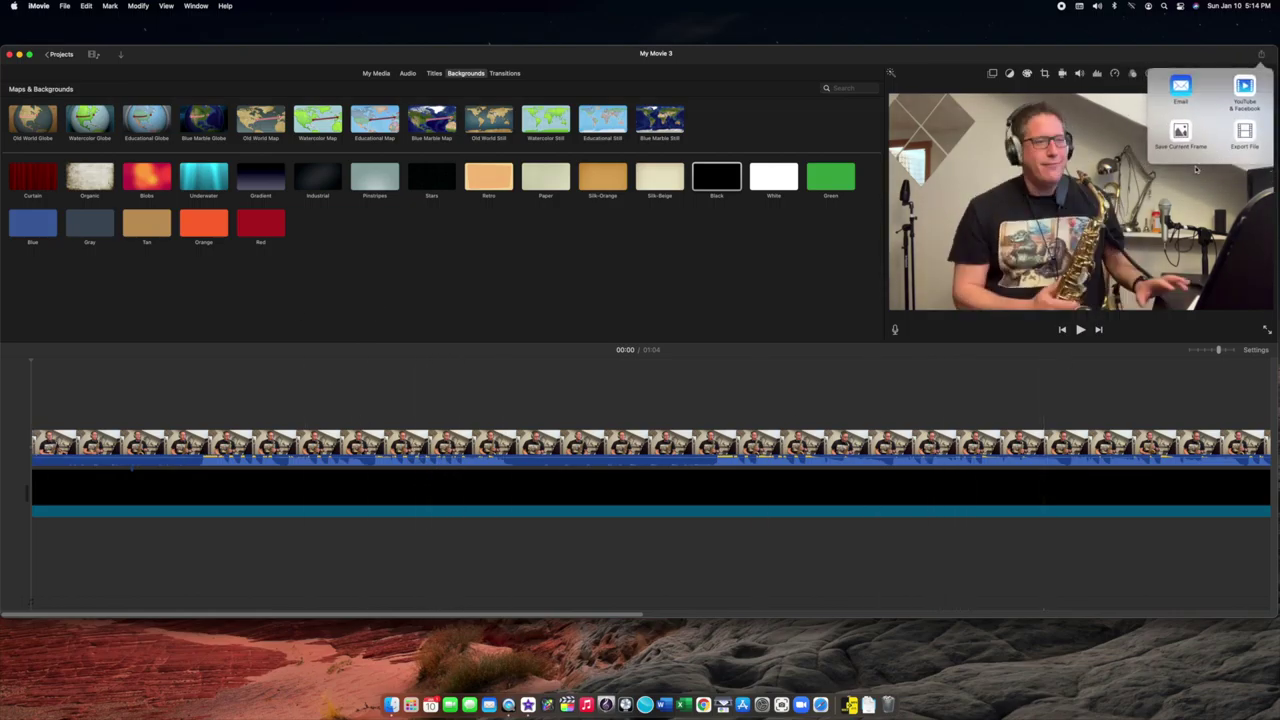
click(1243, 133)
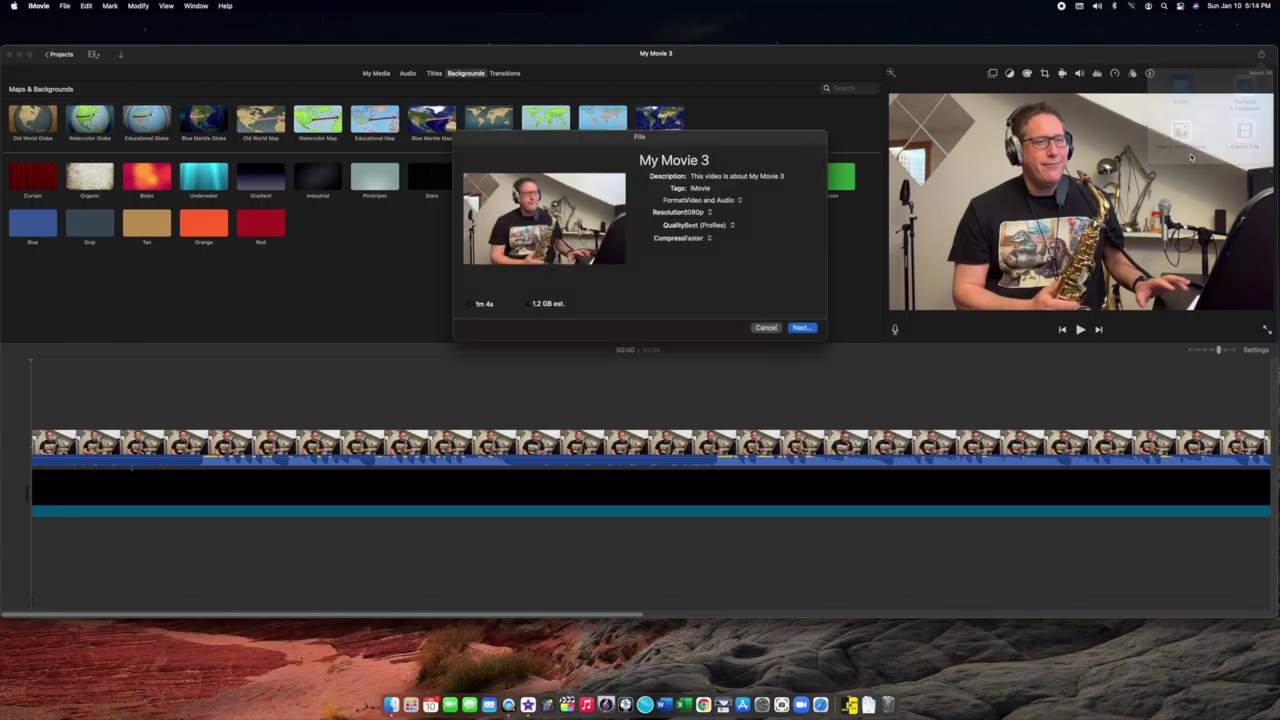
click(727, 162)
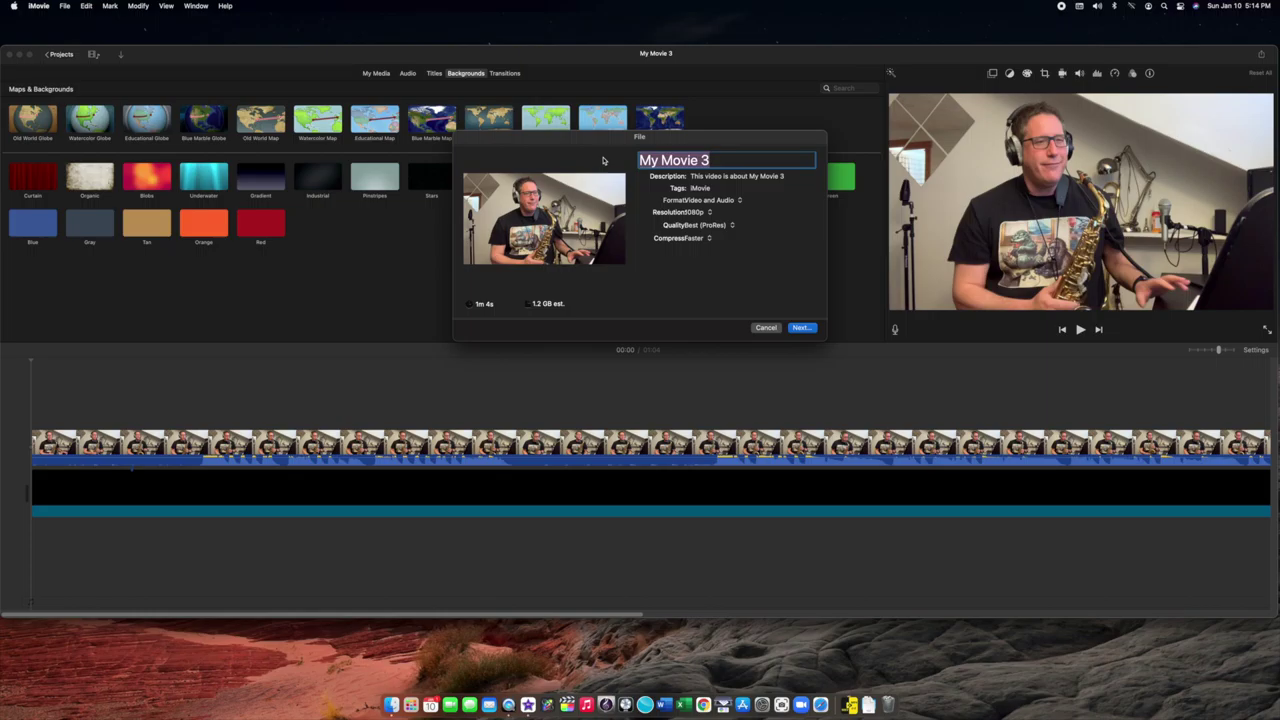
text(Saxes )
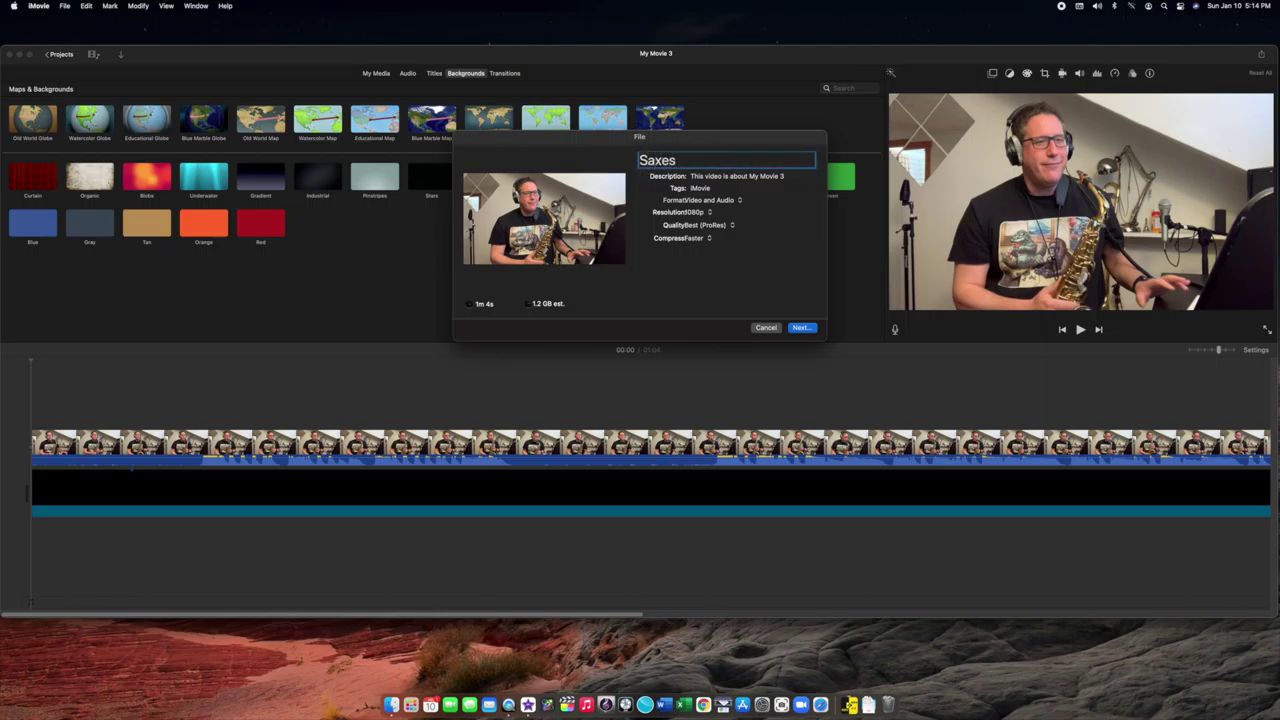
text(- Alto 1)
- Clear the description and the tags of the file export
click(774, 178)
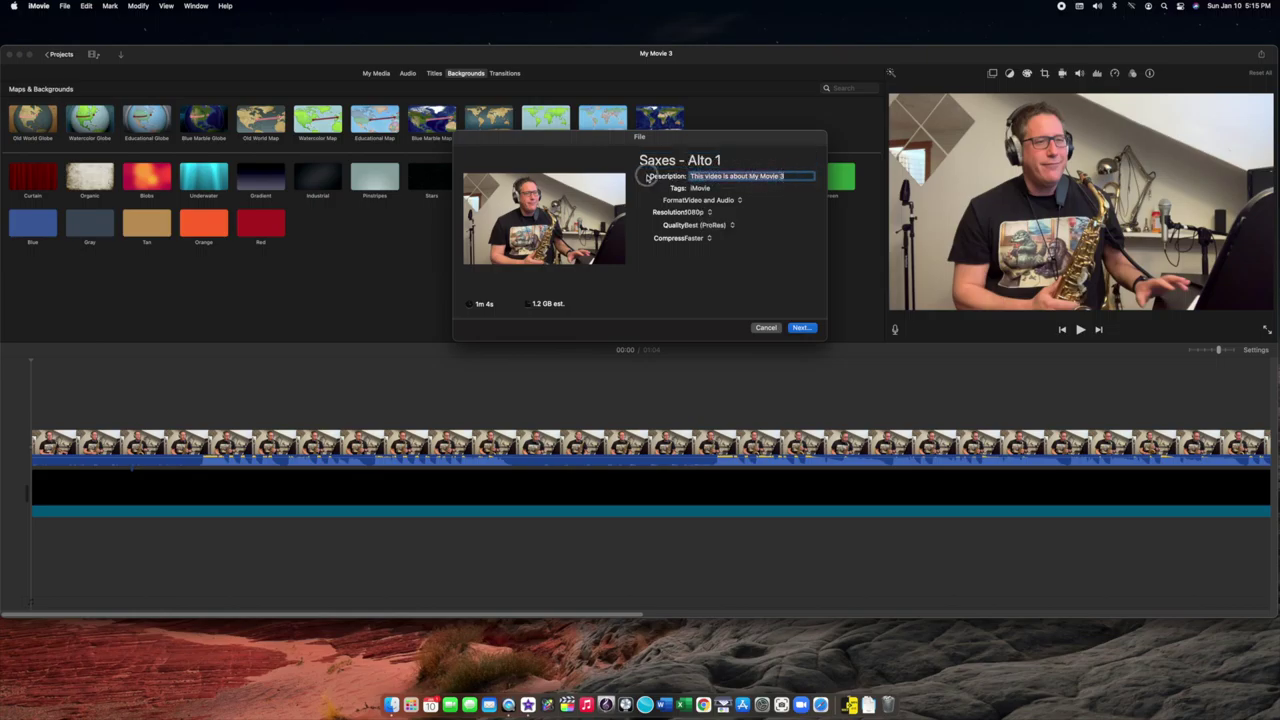
key(BackSpace)
click(707, 187)
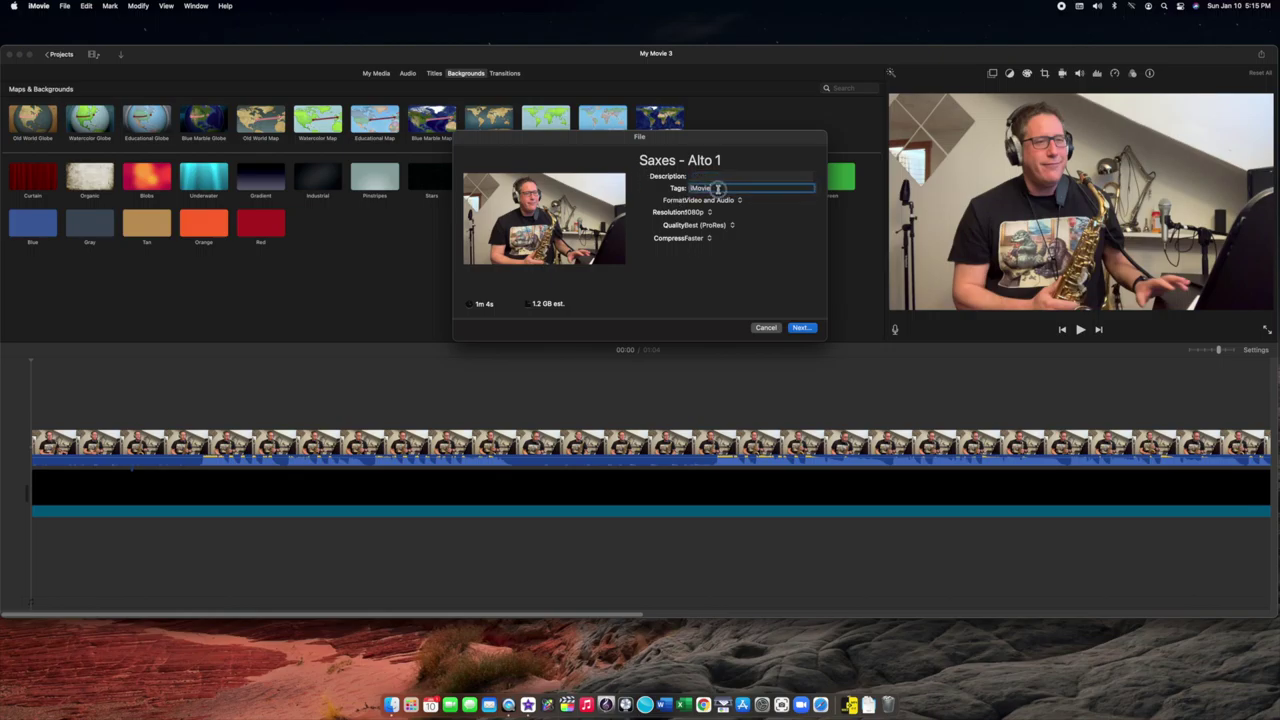
key(BackSpace)
- Configure the export for Video and Audio at 1080p with Best (ProRes) quality and Better Quality compression
click(722, 201)
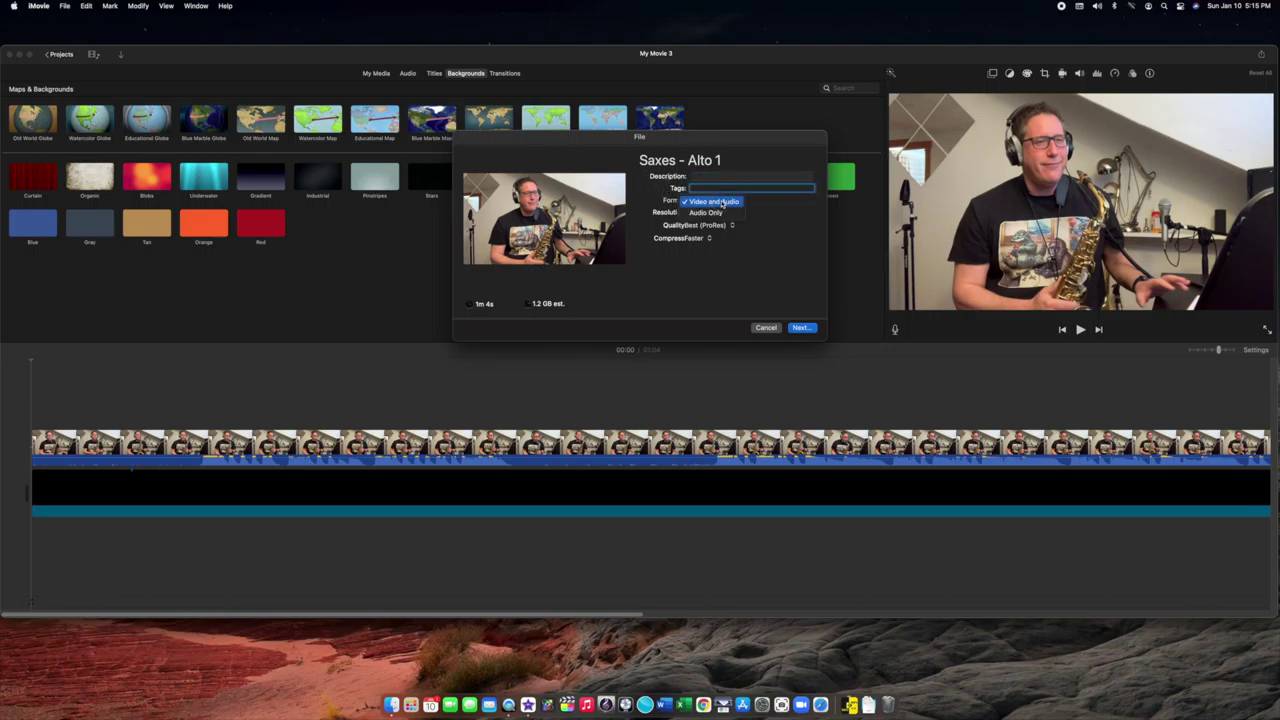
click(722, 202)
click(703, 213)
click(740, 232)
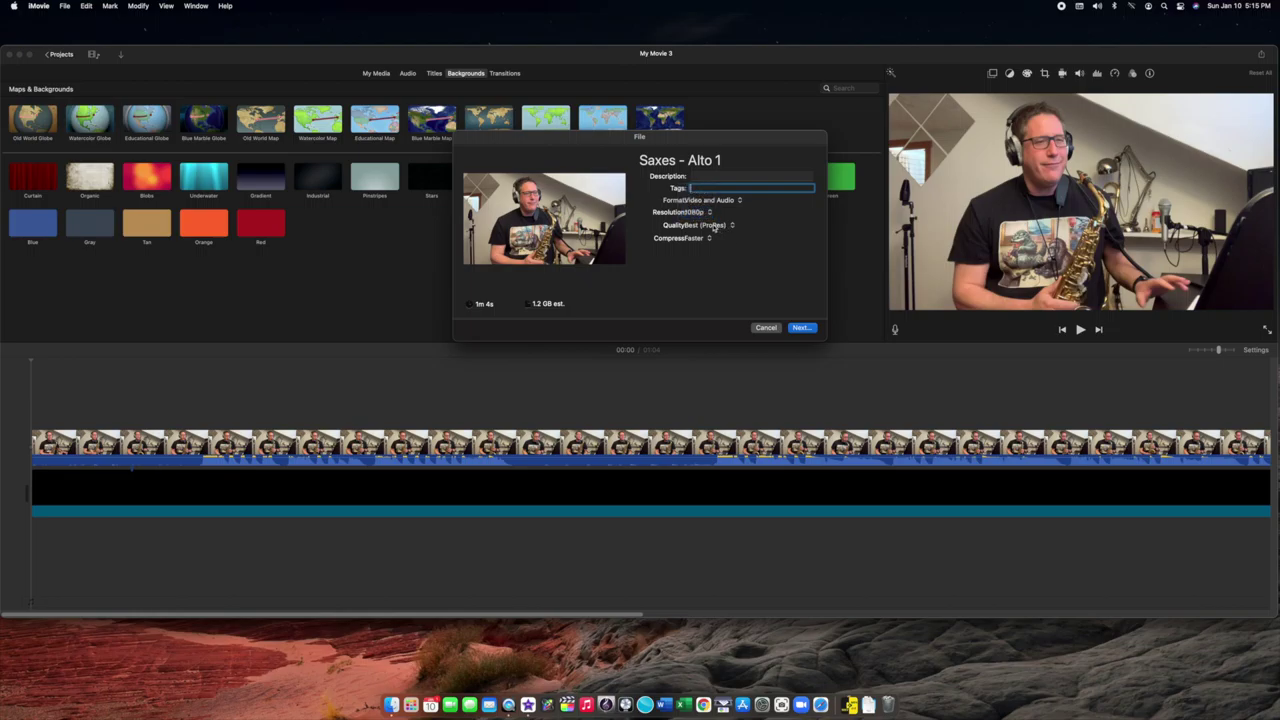
click(722, 229)
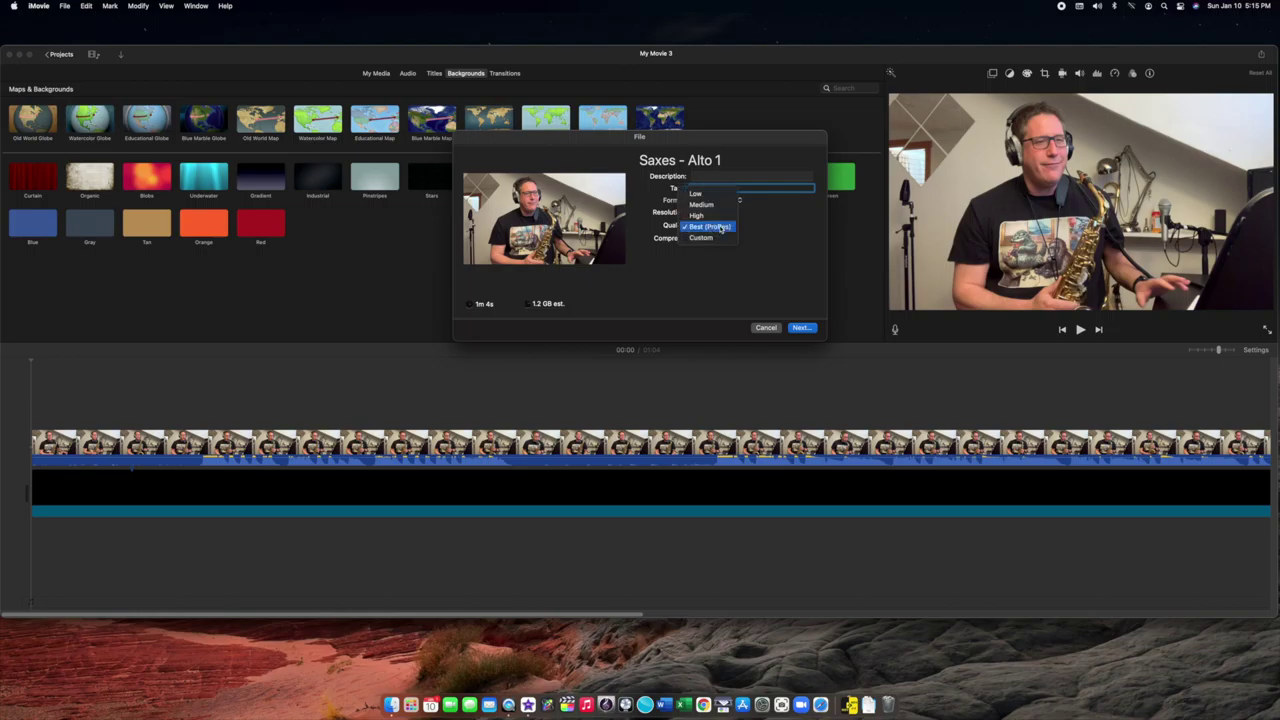
click(721, 228)
click(692, 239)
click(705, 252)
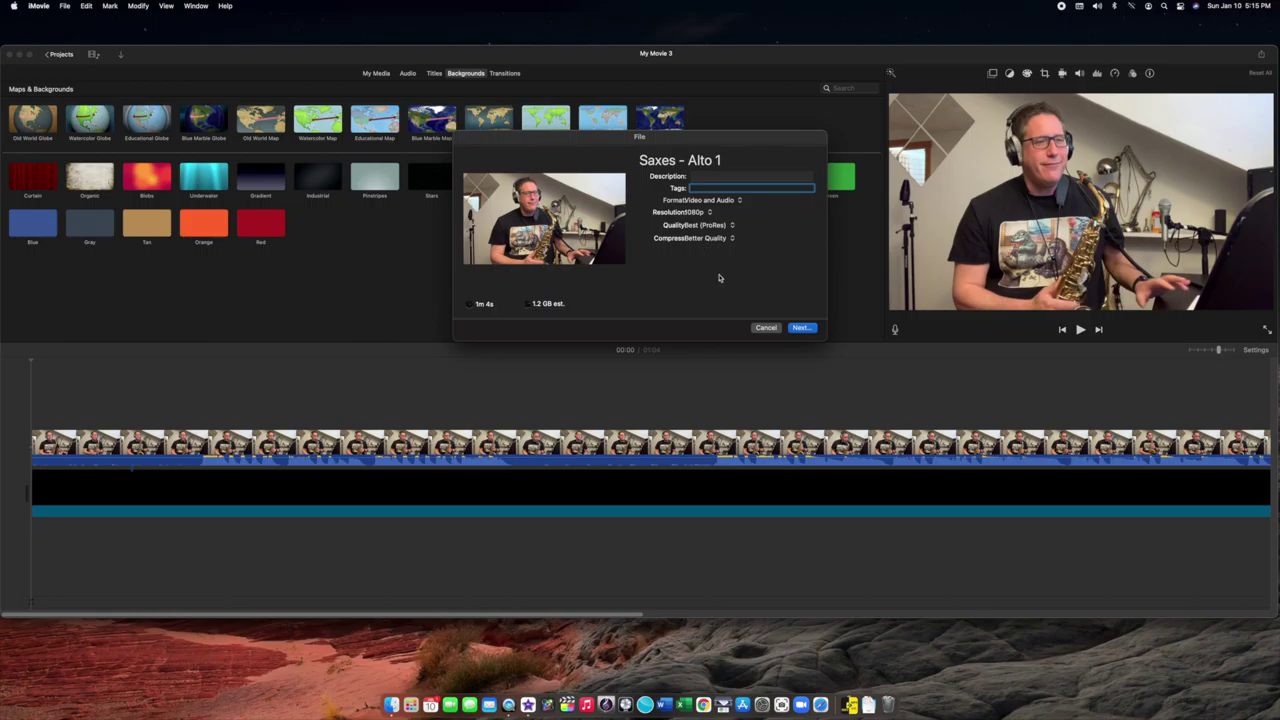
- Save the exported movie as Saxes - Alto 1 in the Demo Exports folder and check the export's progress
click(801, 327)
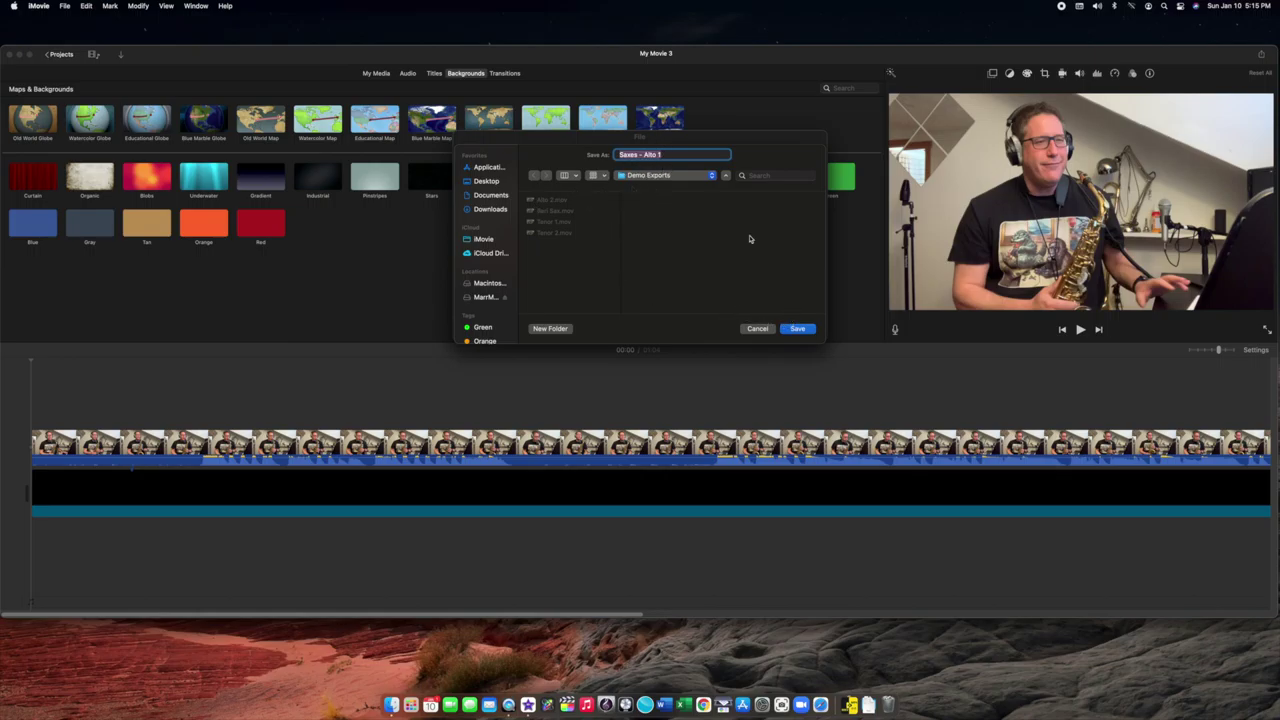
click(802, 329)
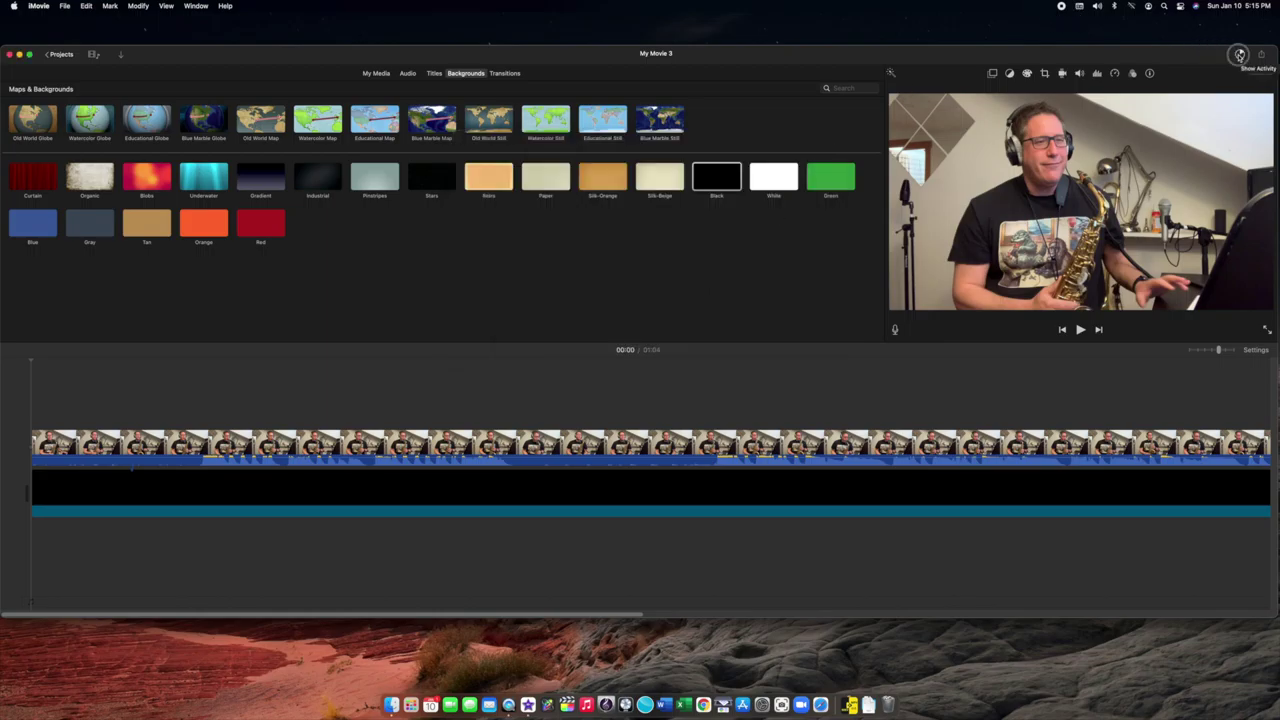
click(1239, 55)
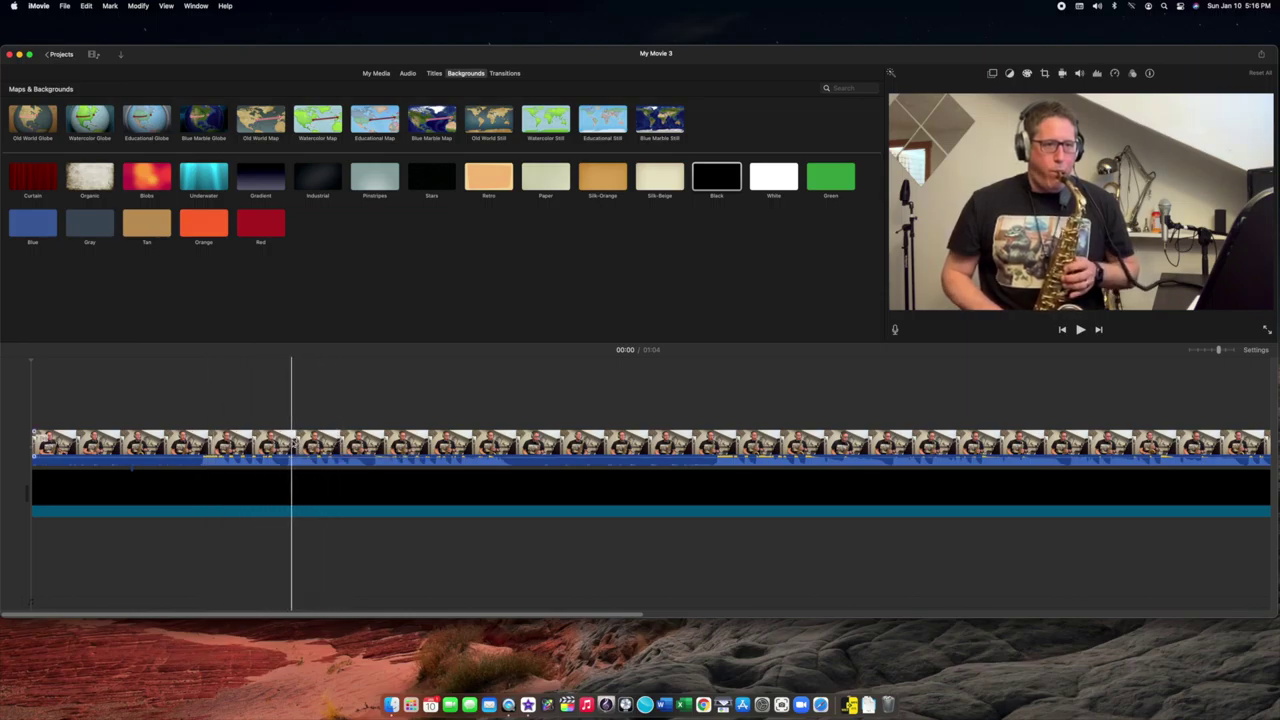
- Replace the saxophone clip above the black background with the next saxophone video, starting at 0:00
click(291, 447)
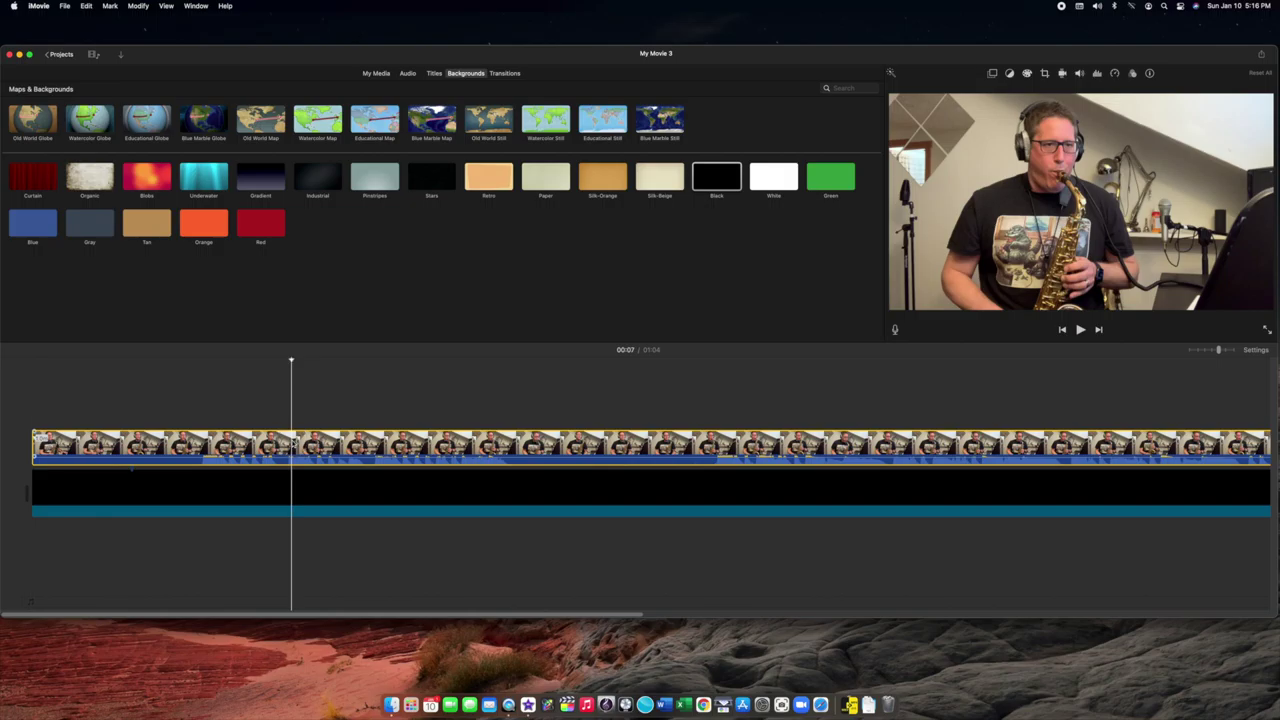
key(Delete)
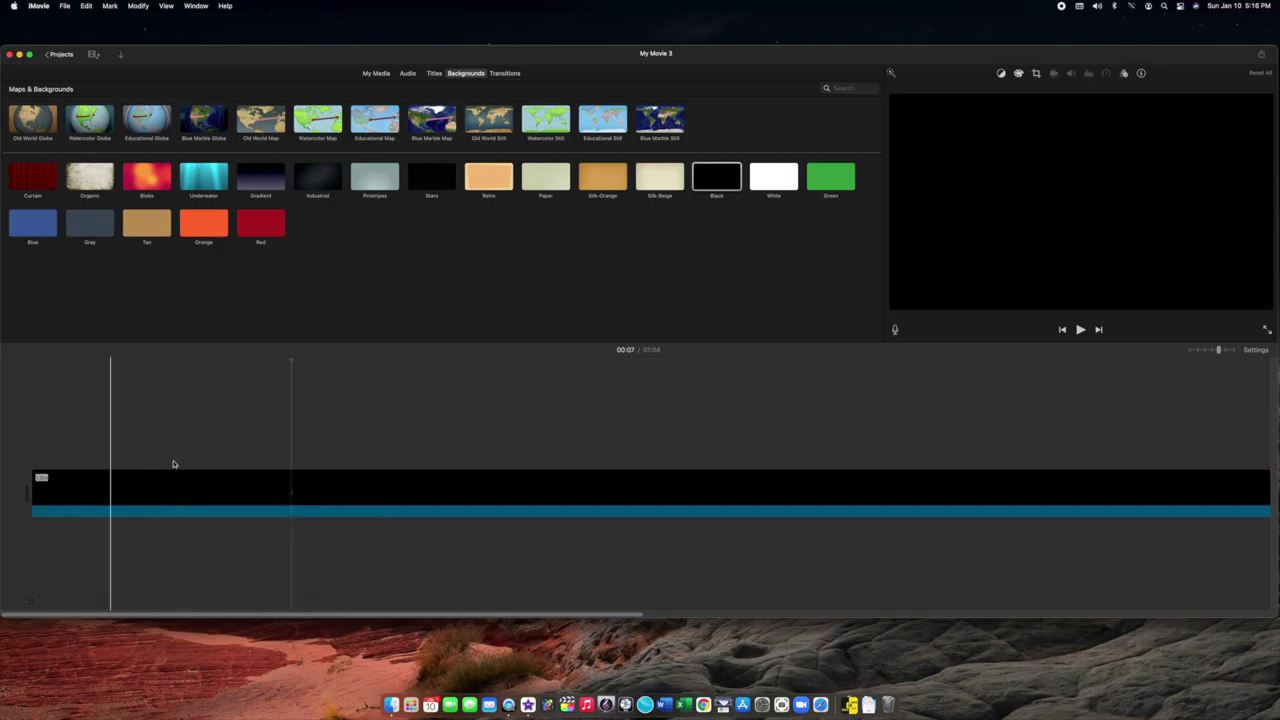
drag(0, 420, 110, 420)
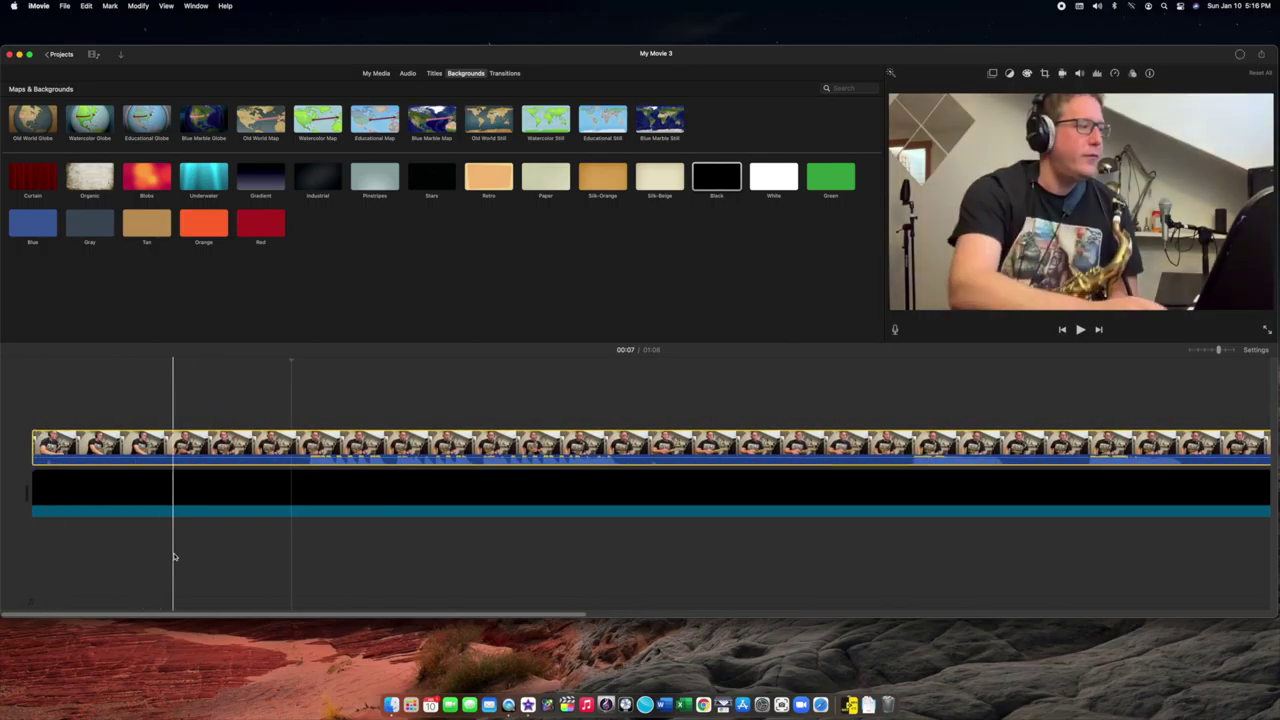
- Add the Peppers Original audio beneath the black background, starting at the beginning of the timeline
mouse_move(0, 560)
mouse_down()
mouse_move(230, 557)
mouse_move(18, 547)
mouse_up()
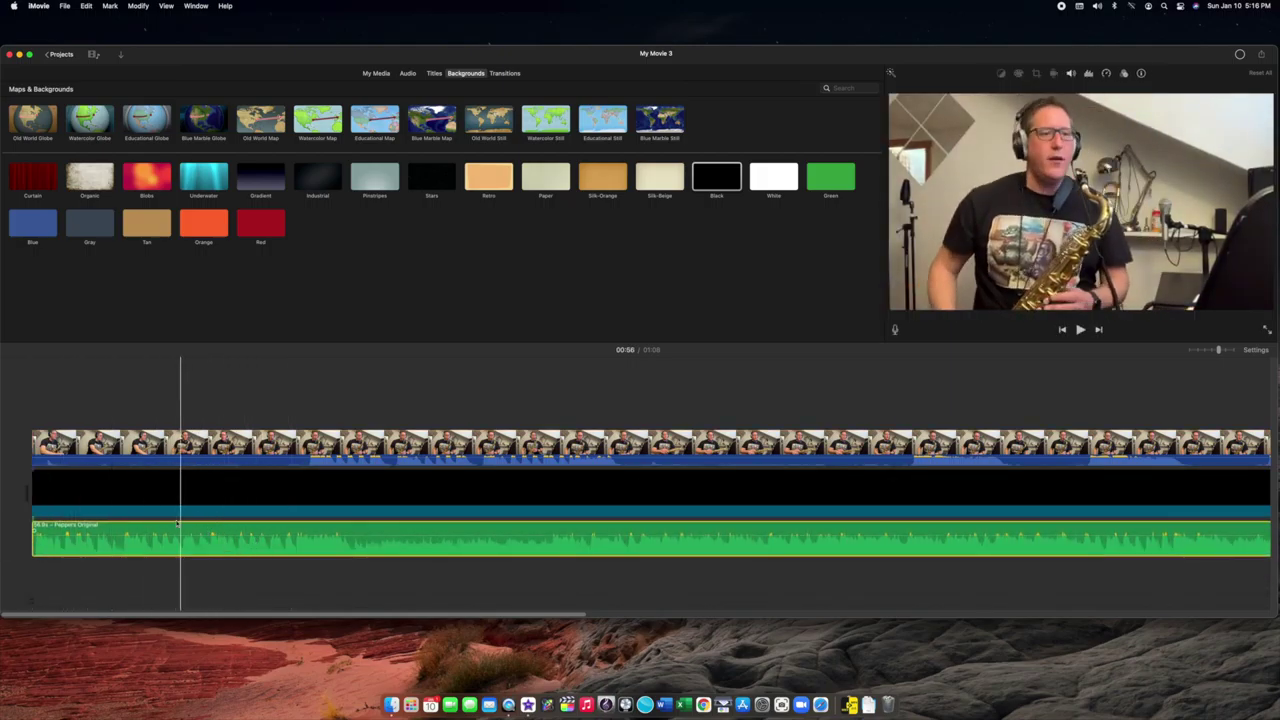
scroll(315, 430, right, 5)
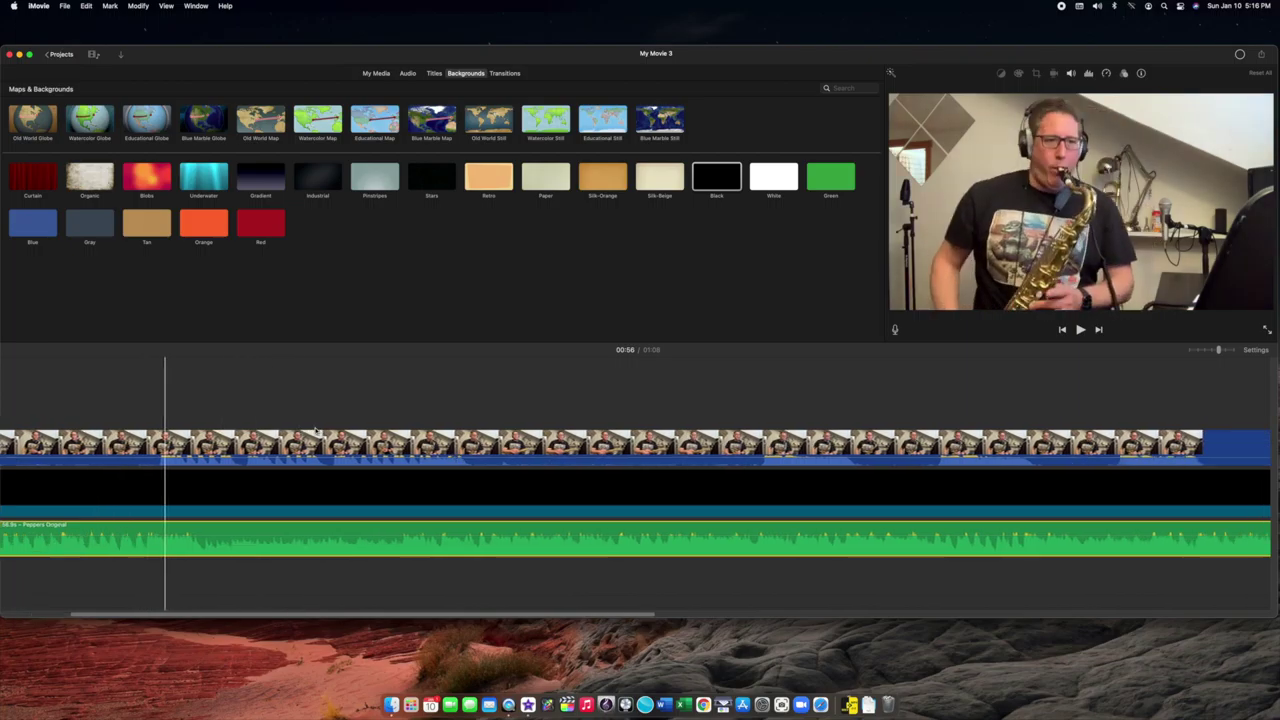
scroll(315, 430, left, 3)
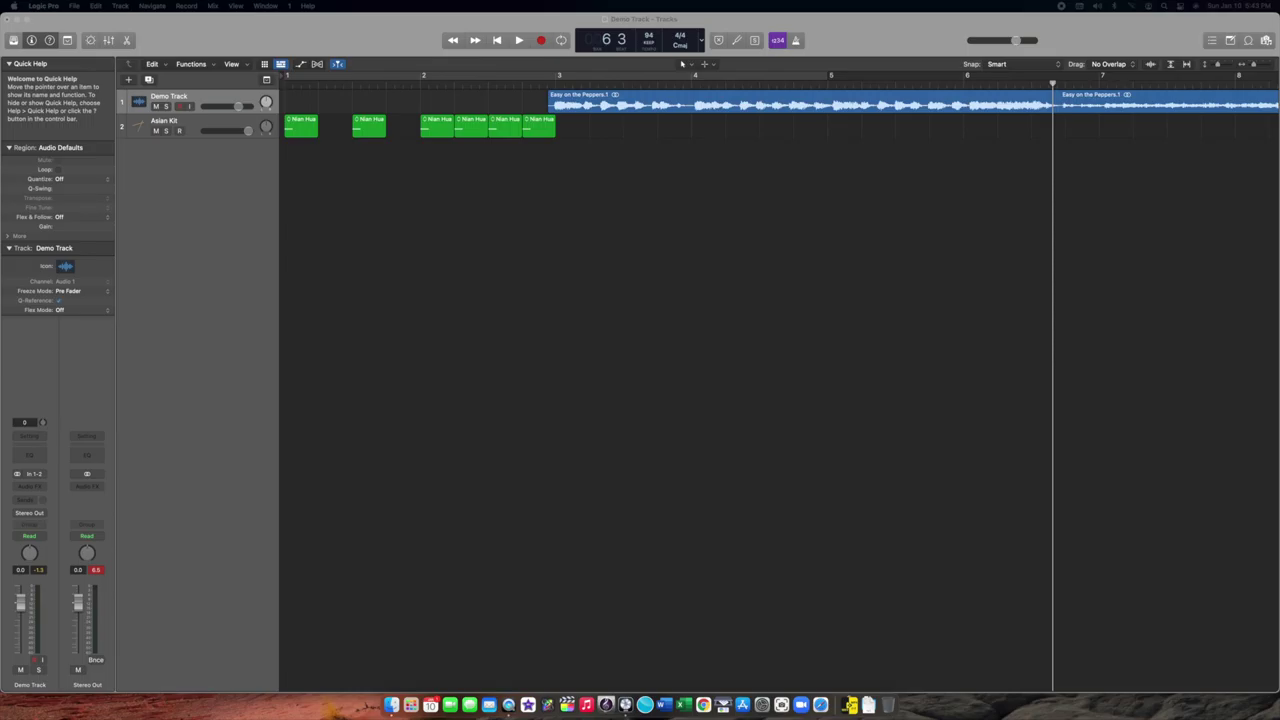
- Switch to Logic Pro and import Bari Sax.mov, Tenor 1.mov and Tenor 2.mov onto new tracks, extracting only their audio
drag(650, 350, 312, 191)
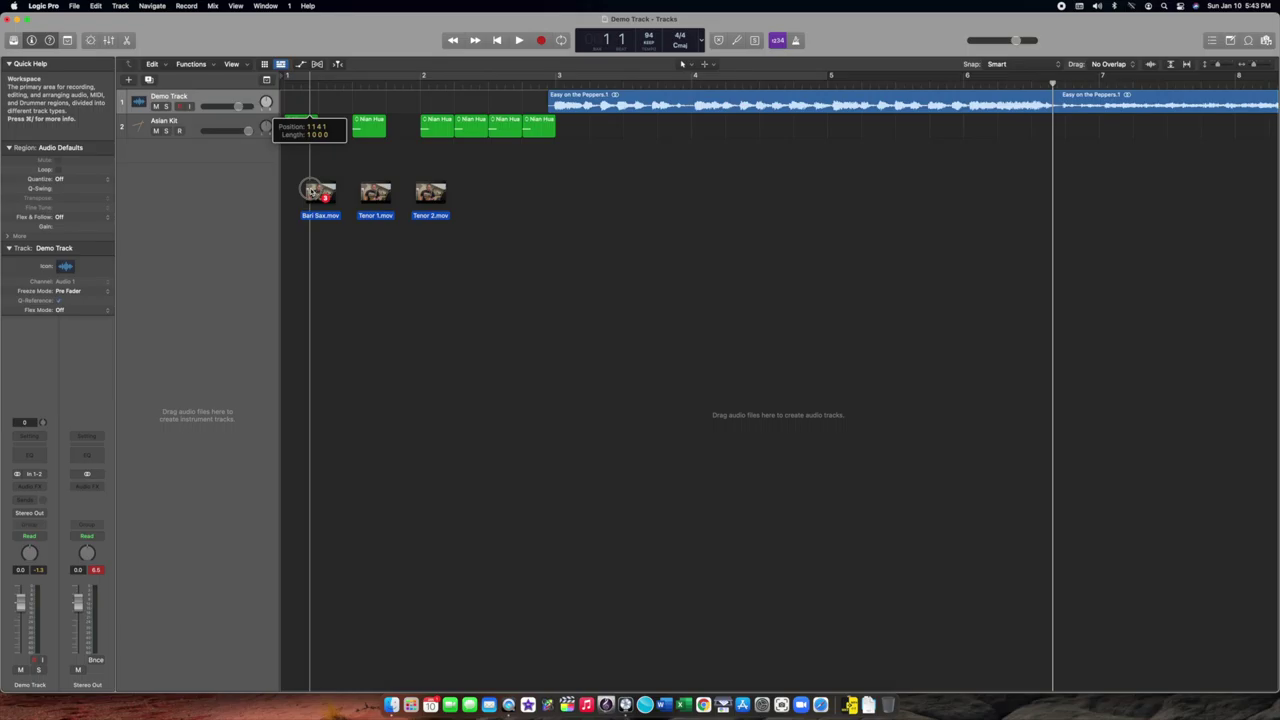
drag(312, 191, 312, 191)
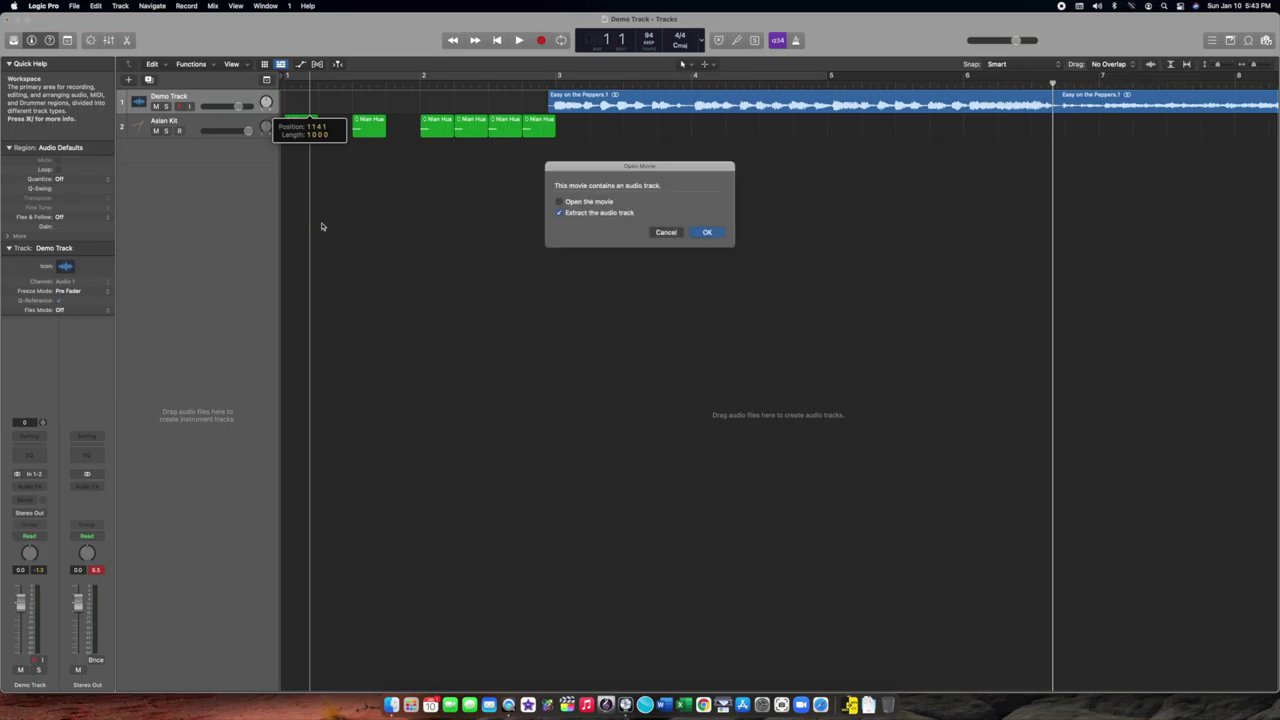
click(561, 202)
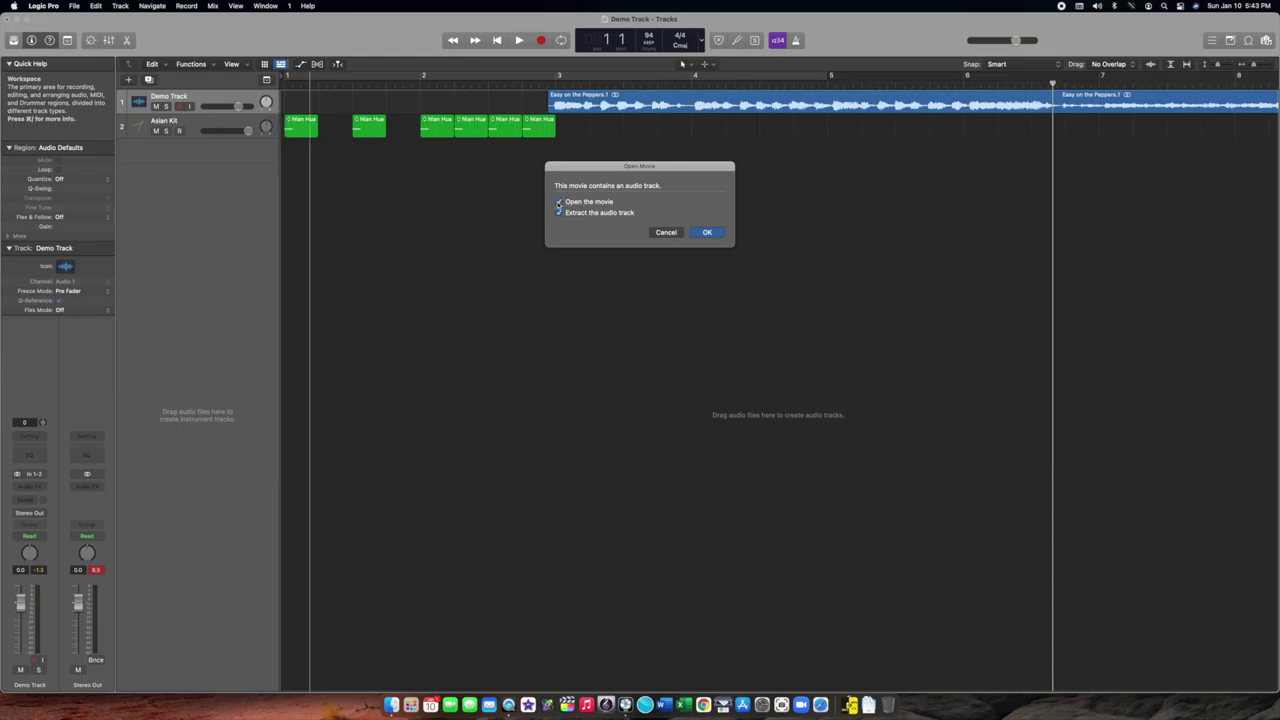
click(560, 202)
key(Return)
click(708, 233)
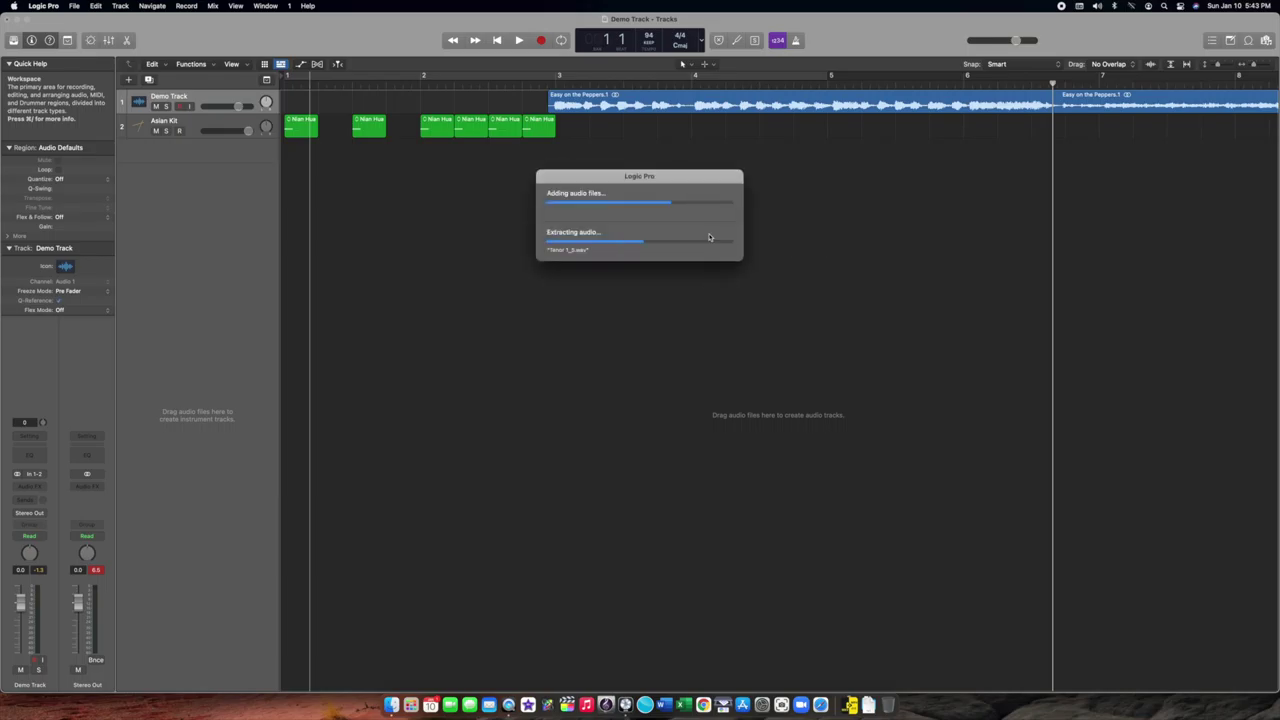
click(708, 233)
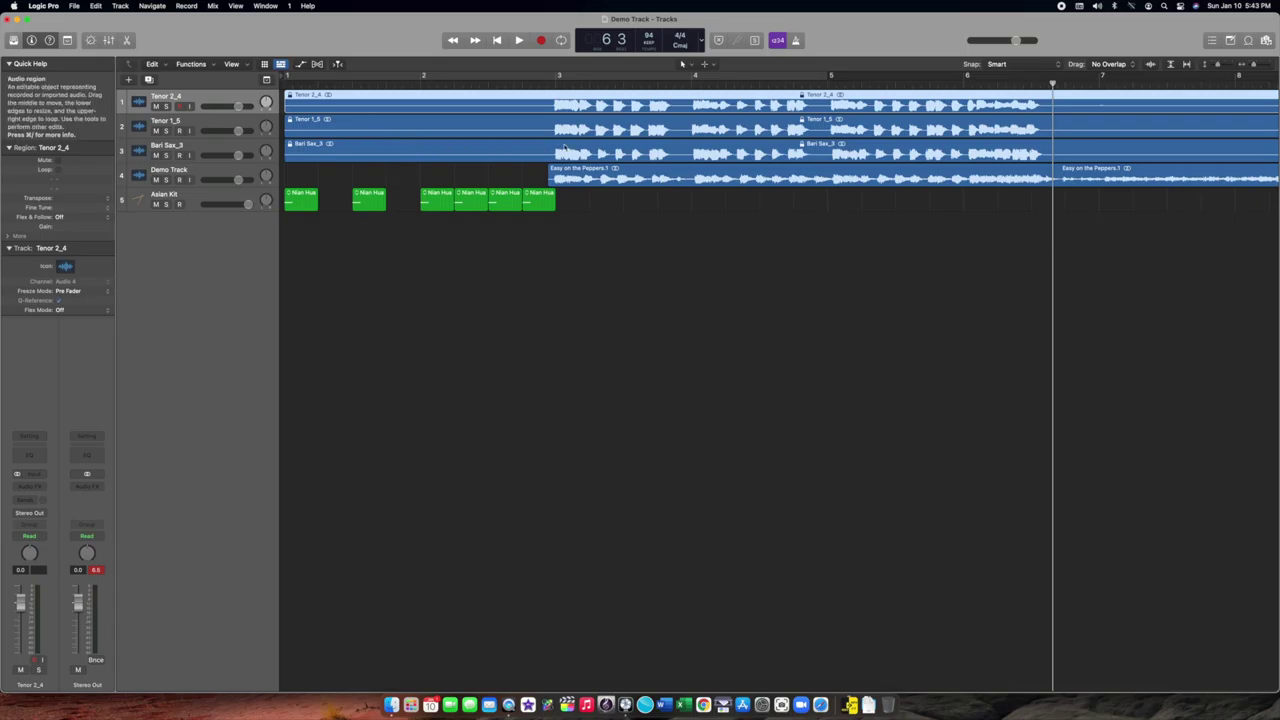
- Place the playhead at the Demo Track's start just before bar 3 and examine how the imported sax regions line up with it
click(592, 265)
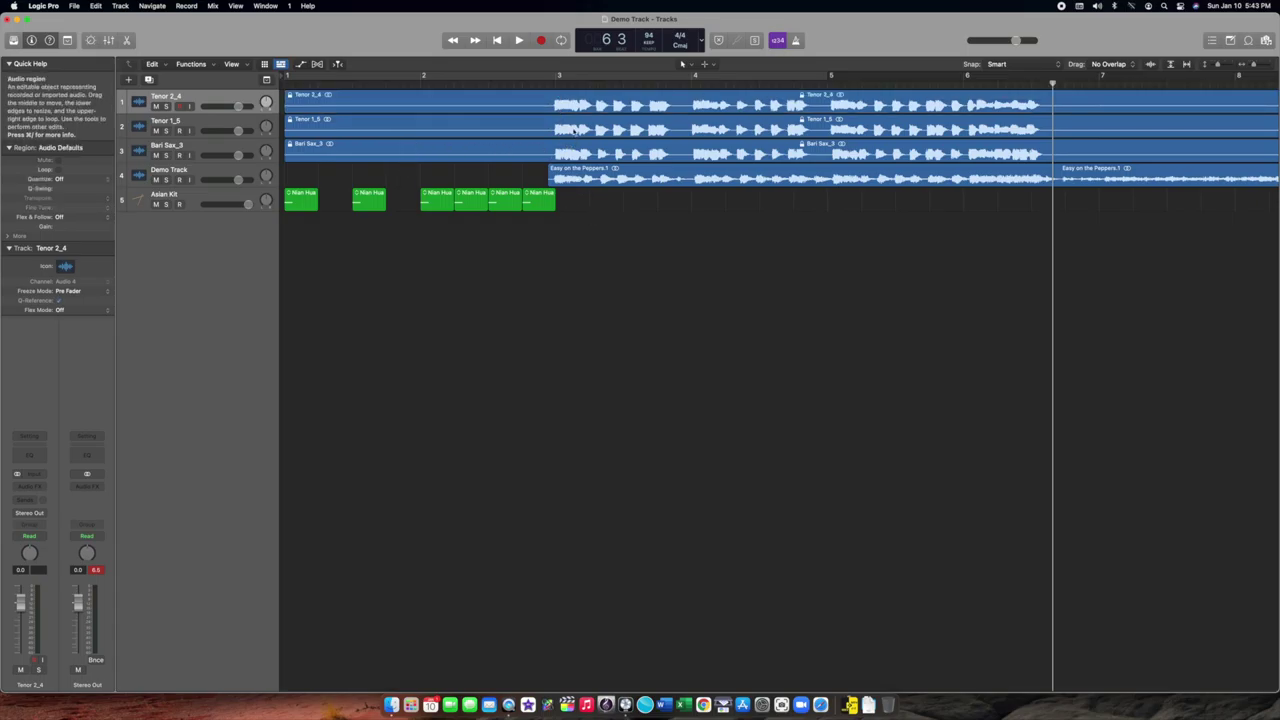
click(557, 85)
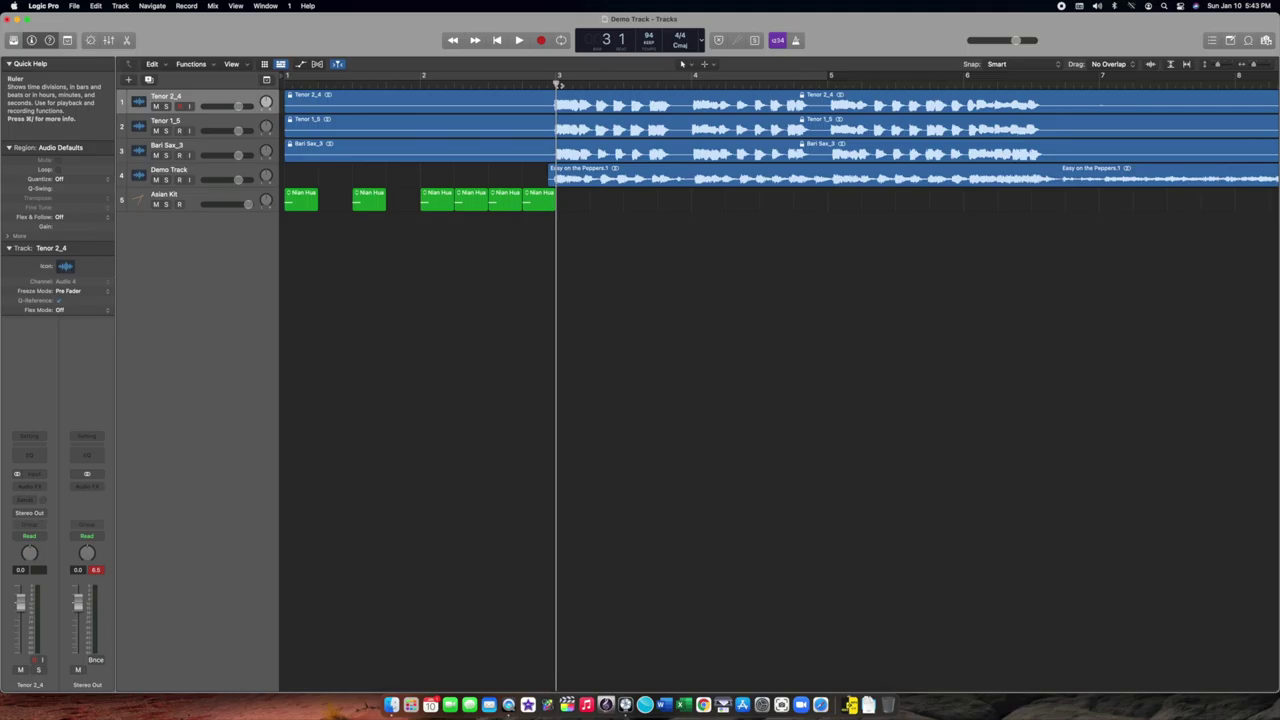
drag(557, 85, 552, 118)
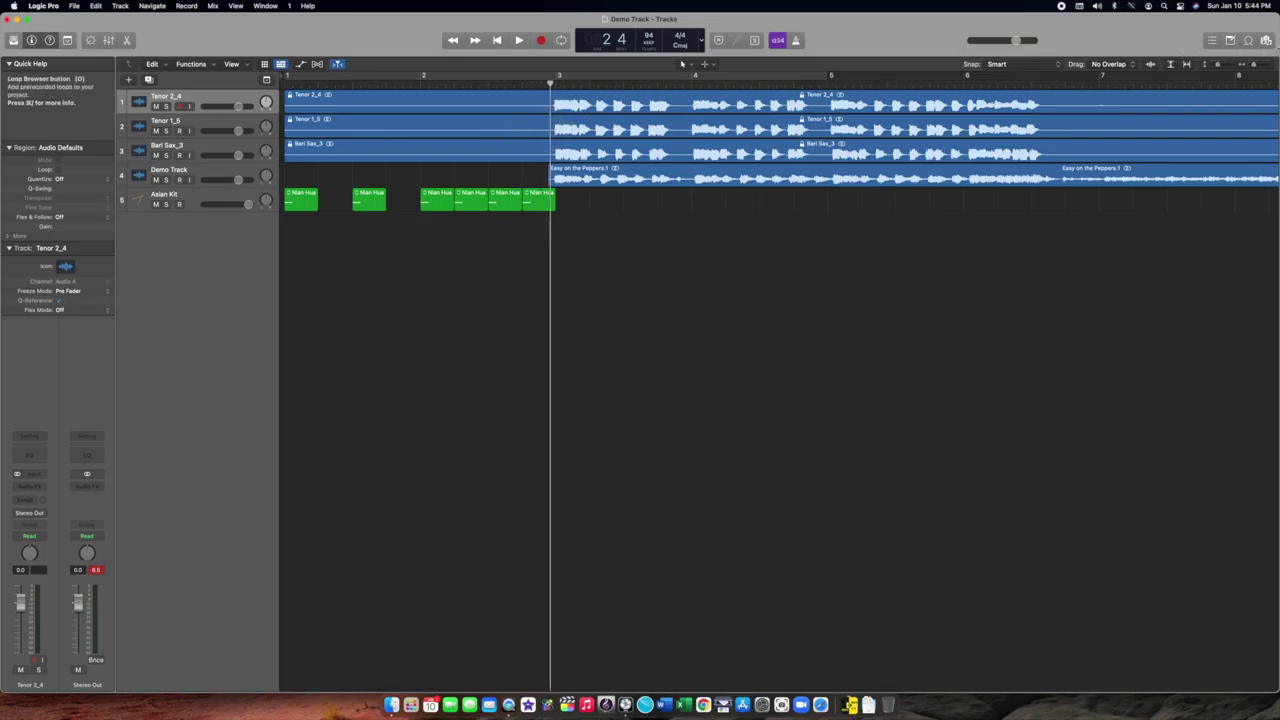
click(1261, 65)
drag(1261, 65, 1256, 66)
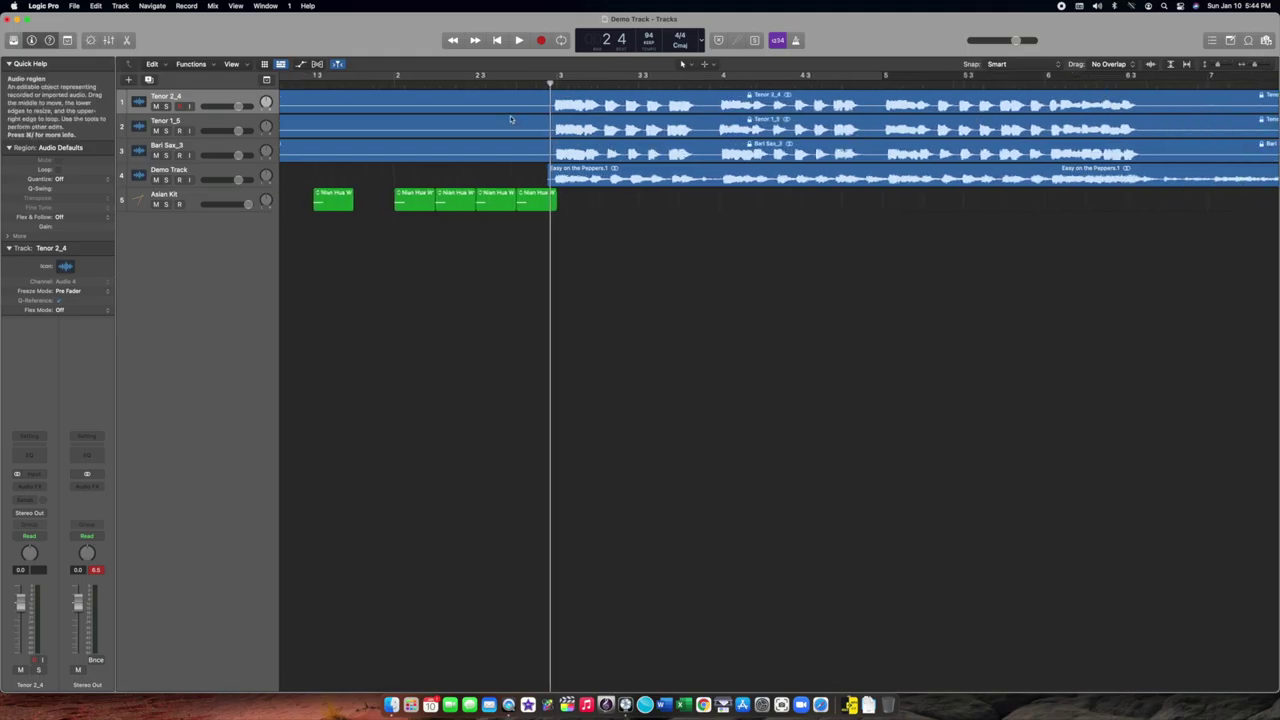
scroll(510, 117, left, 3)
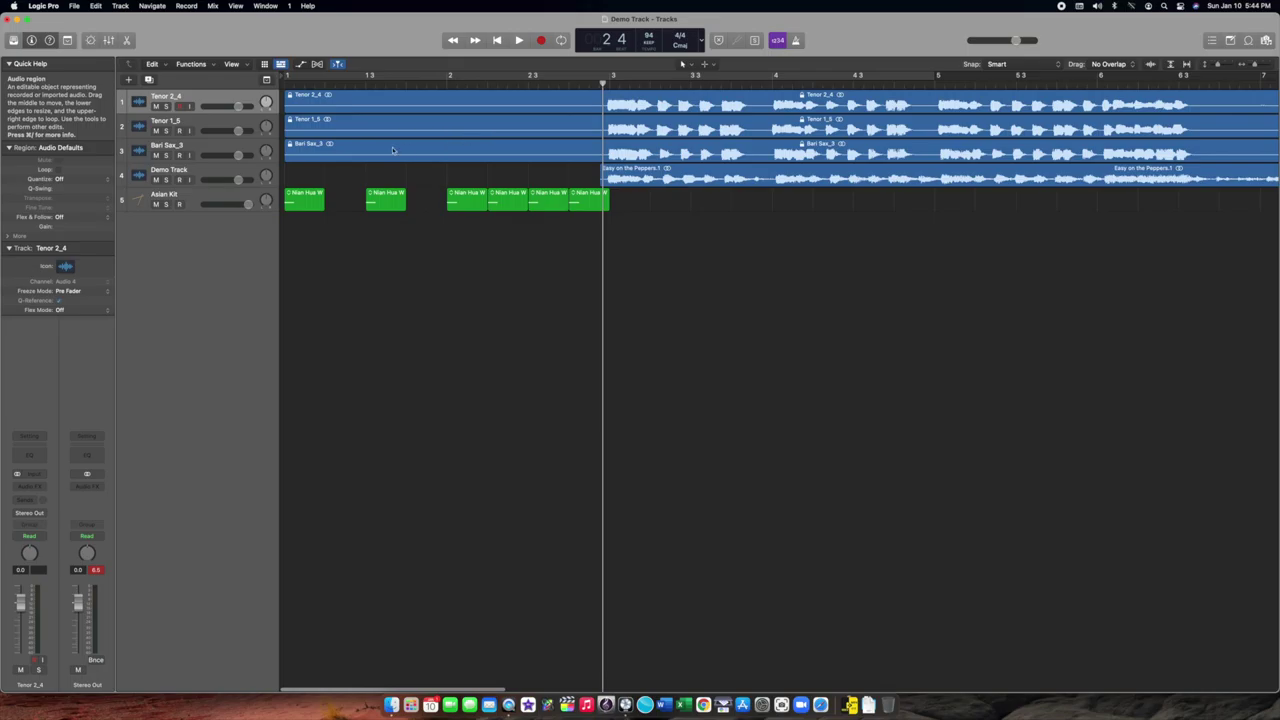
- Try to move the position-locked Tenor 2_4, Tenor 1_5 and Bari Sax_3 regions along the timeline
click(435, 101)
drag(435, 101, 525, 122)
click(520, 145)
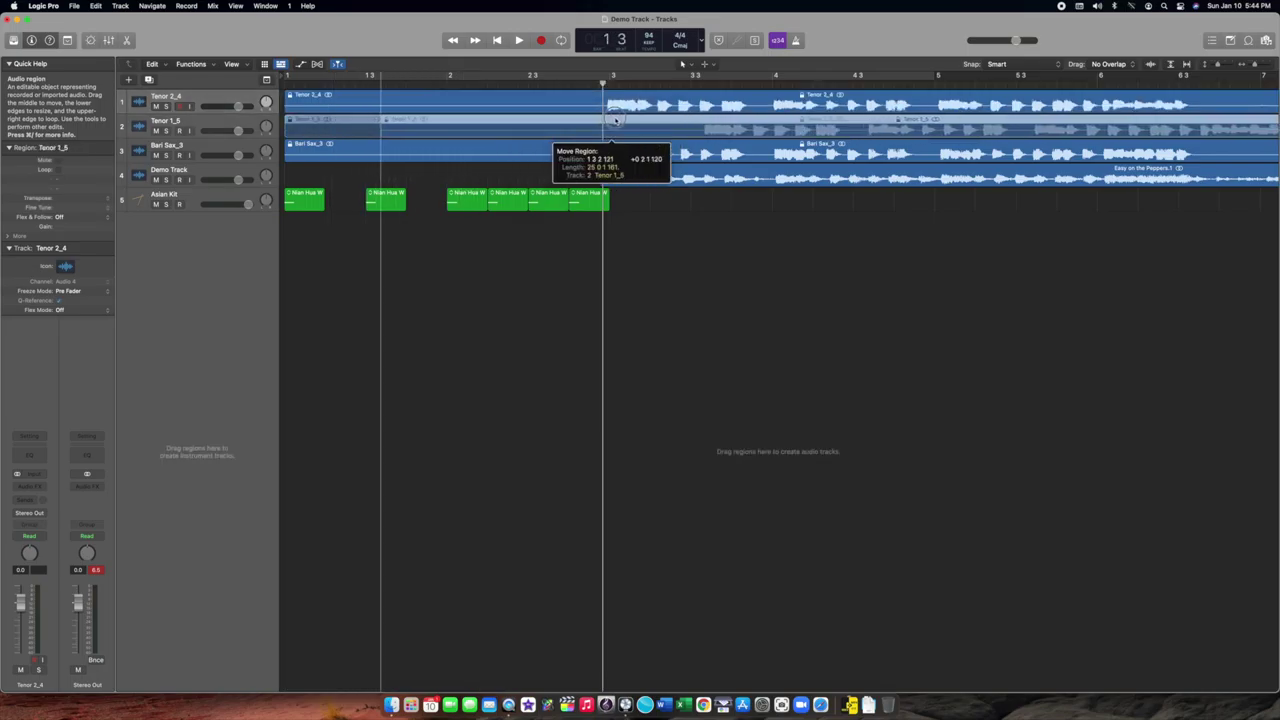
mouse_move(520, 145)
mouse_down()
mouse_move(548, 168)
mouse_move(505, 143)
mouse_up()
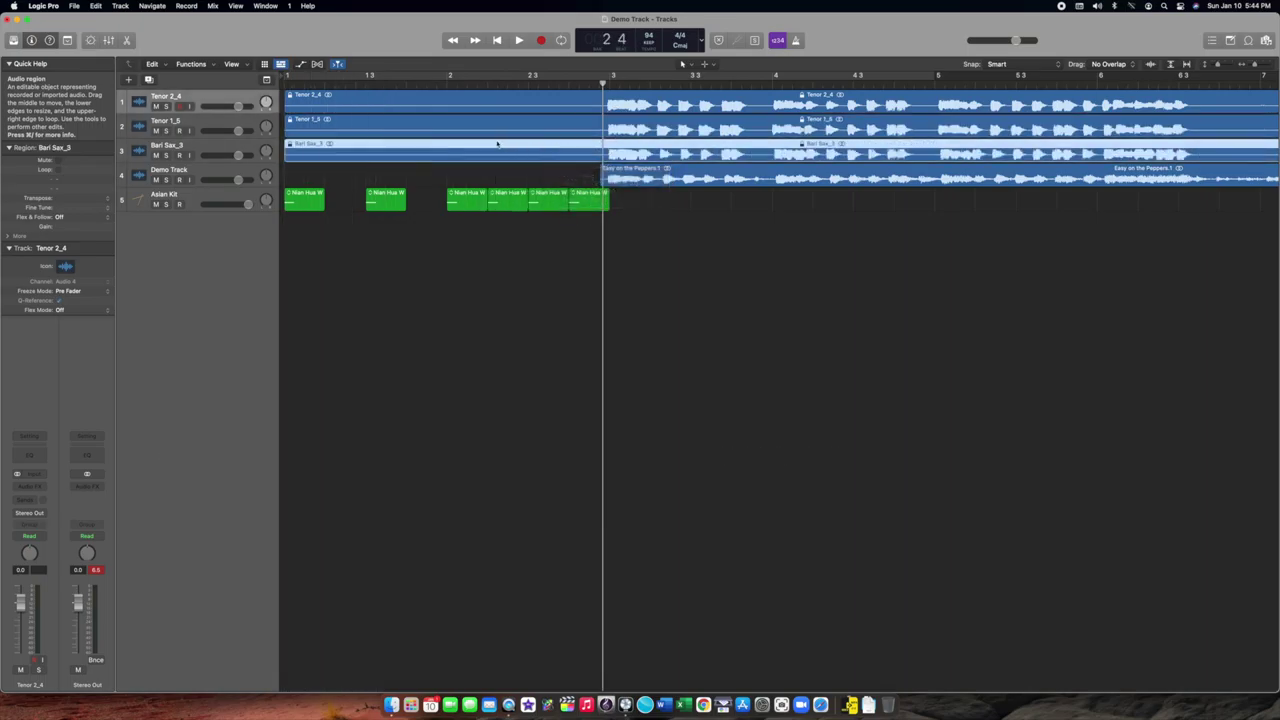
click(533, 122)
click(531, 101)
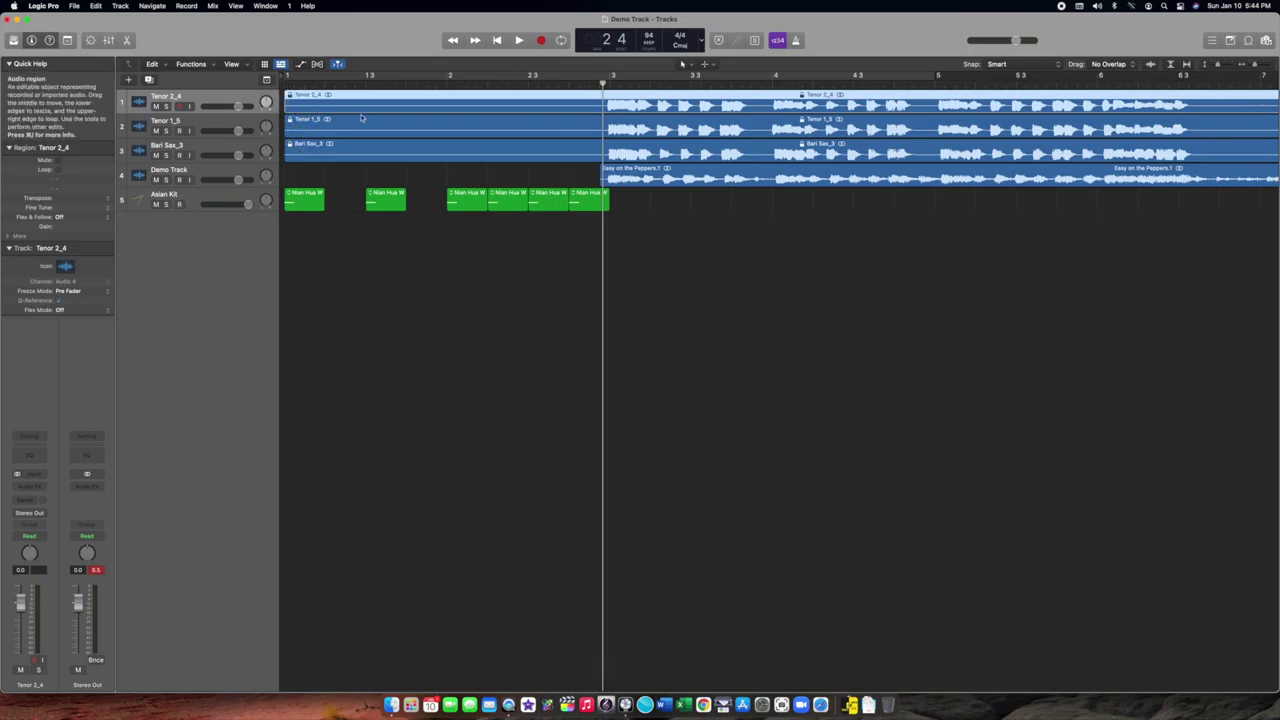
click(417, 128)
click(413, 147)
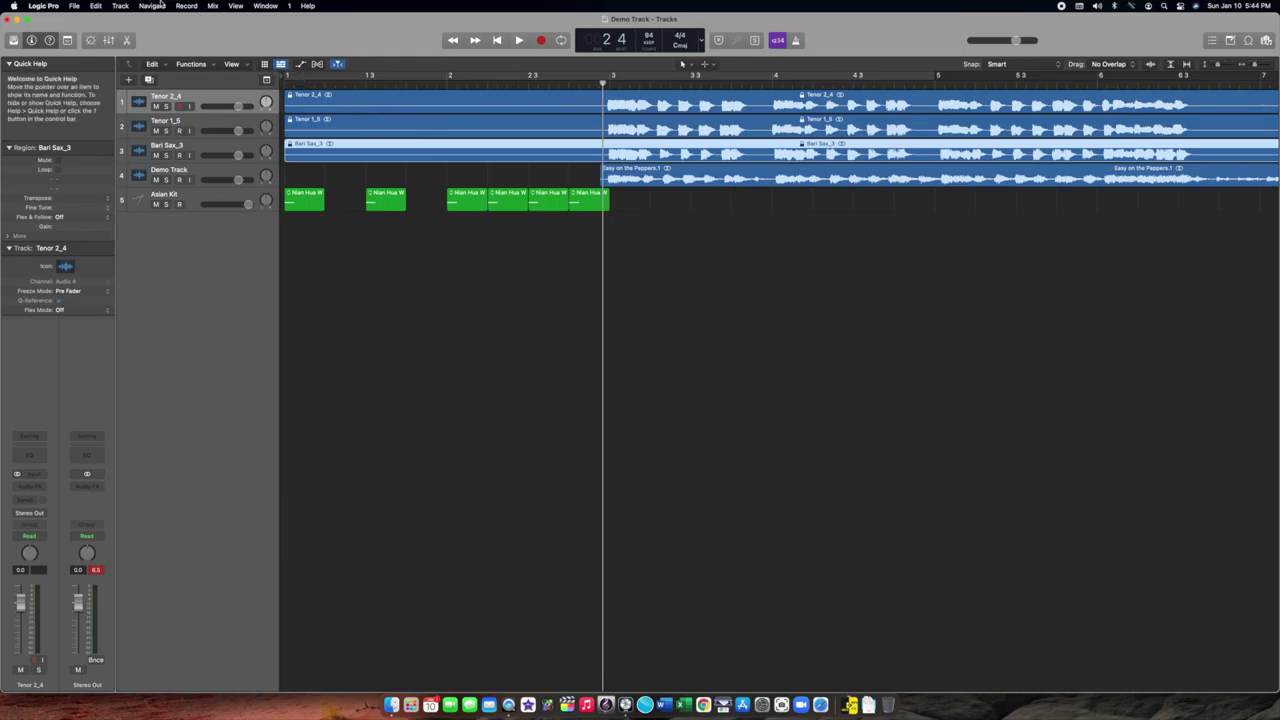
- Turn Show Advanced Tools off and back on in the advanced tools preferences
click(42, 6)
mouse_move(100, 37)
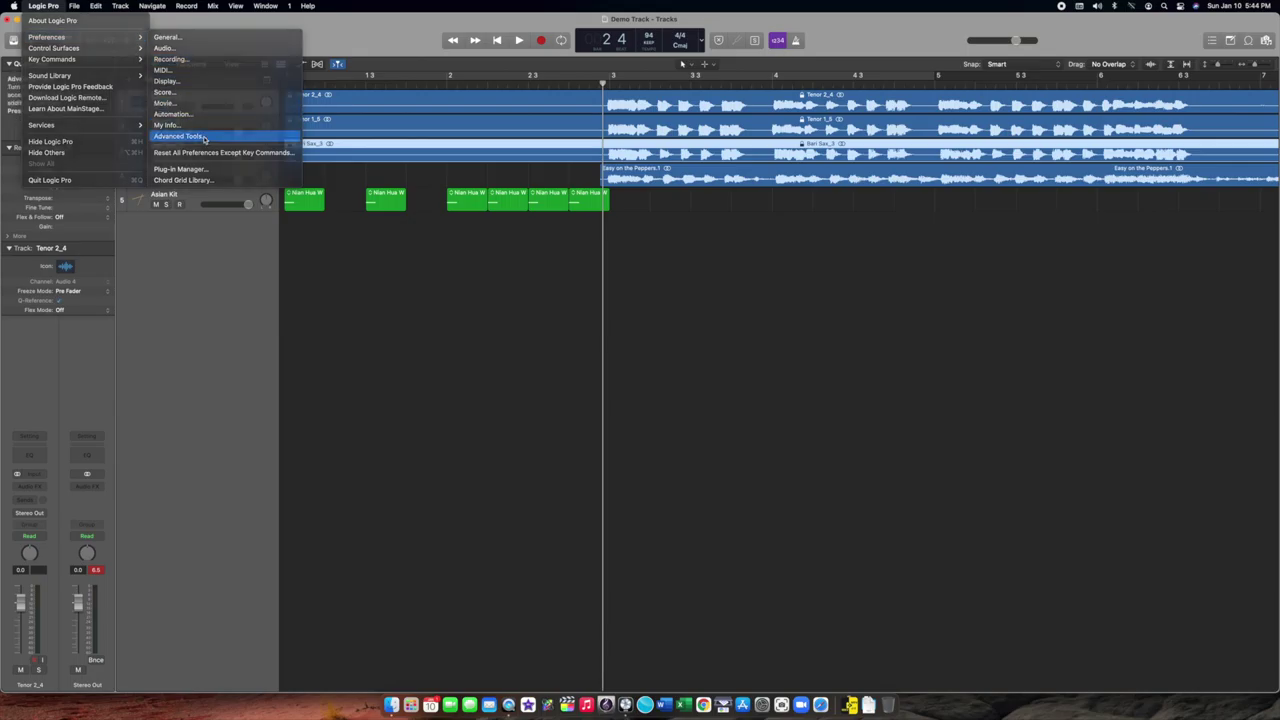
click(204, 136)
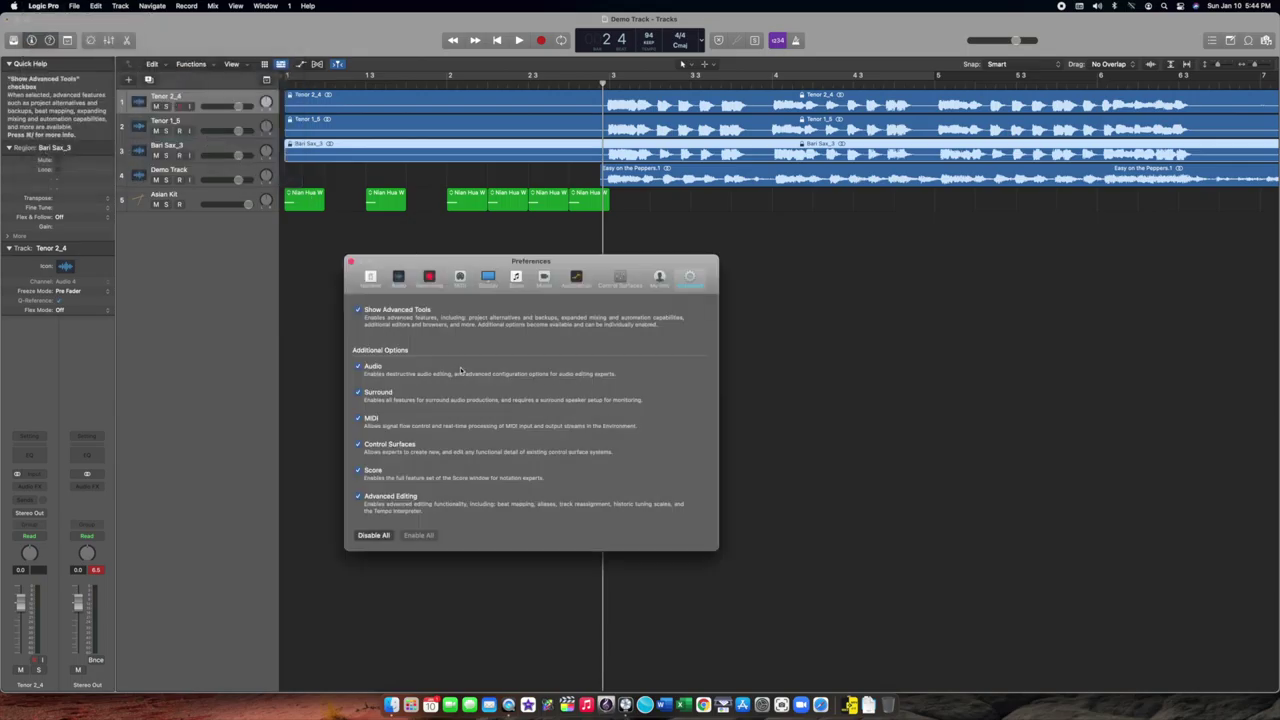
click(358, 310)
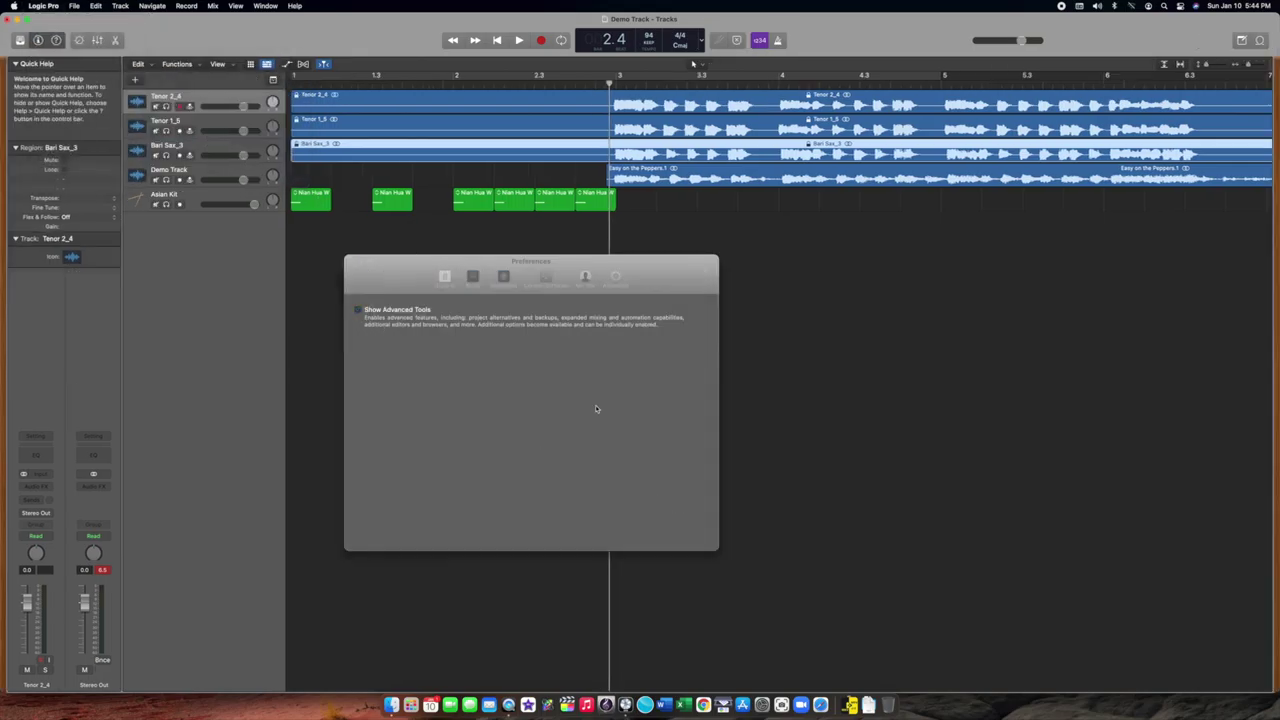
click(359, 310)
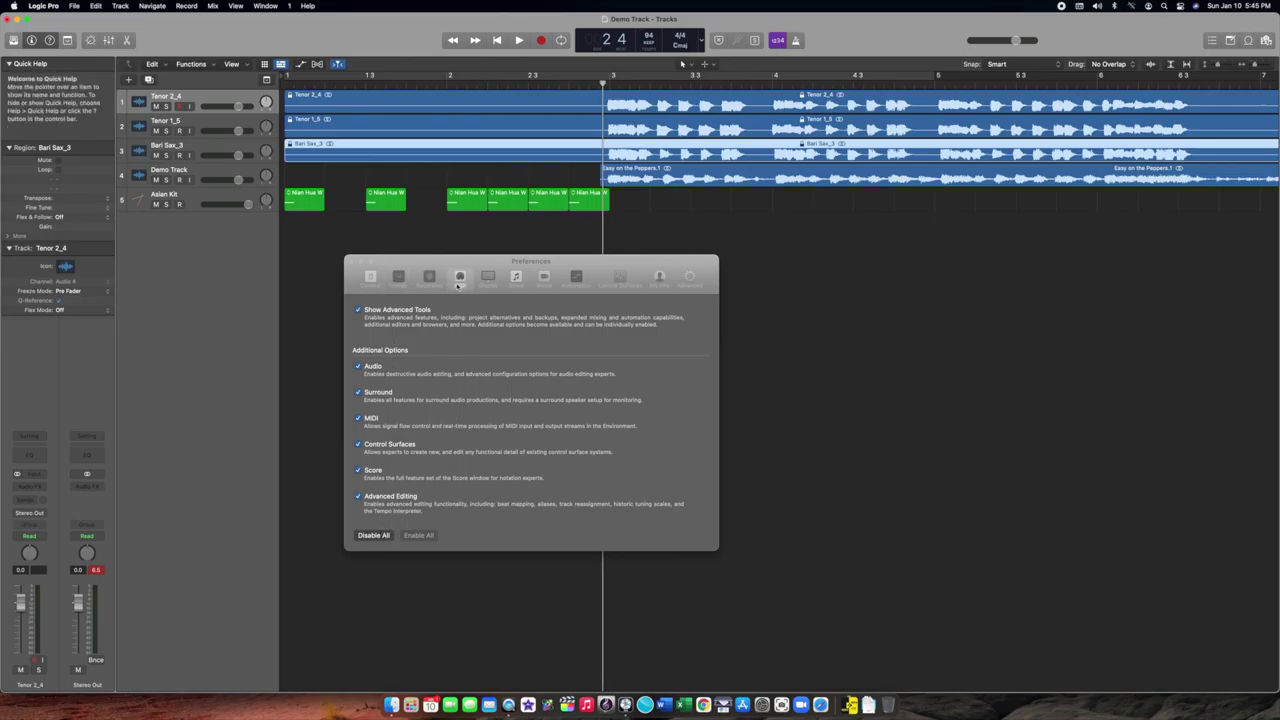
click(350, 261)
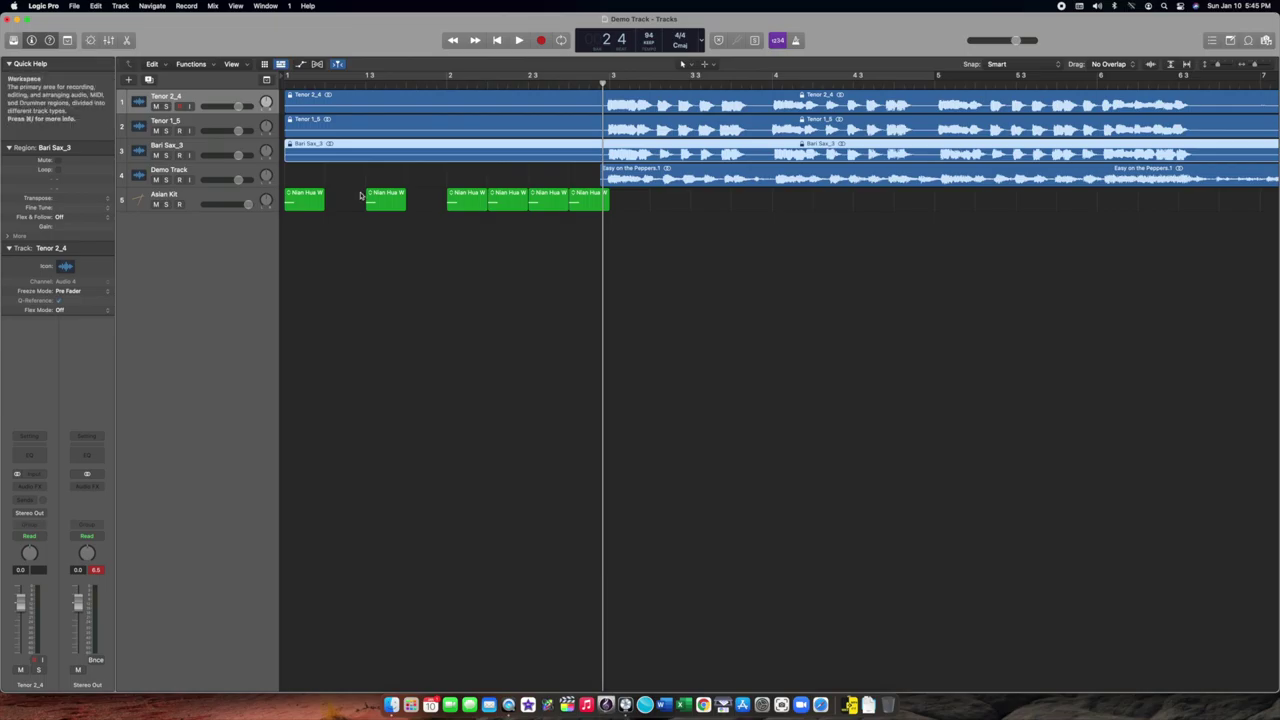
- Unlock the SMPTE position of the Tenor 2_4, Tenor 1_5 and Bari Sax_3 regions together
click(357, 102)
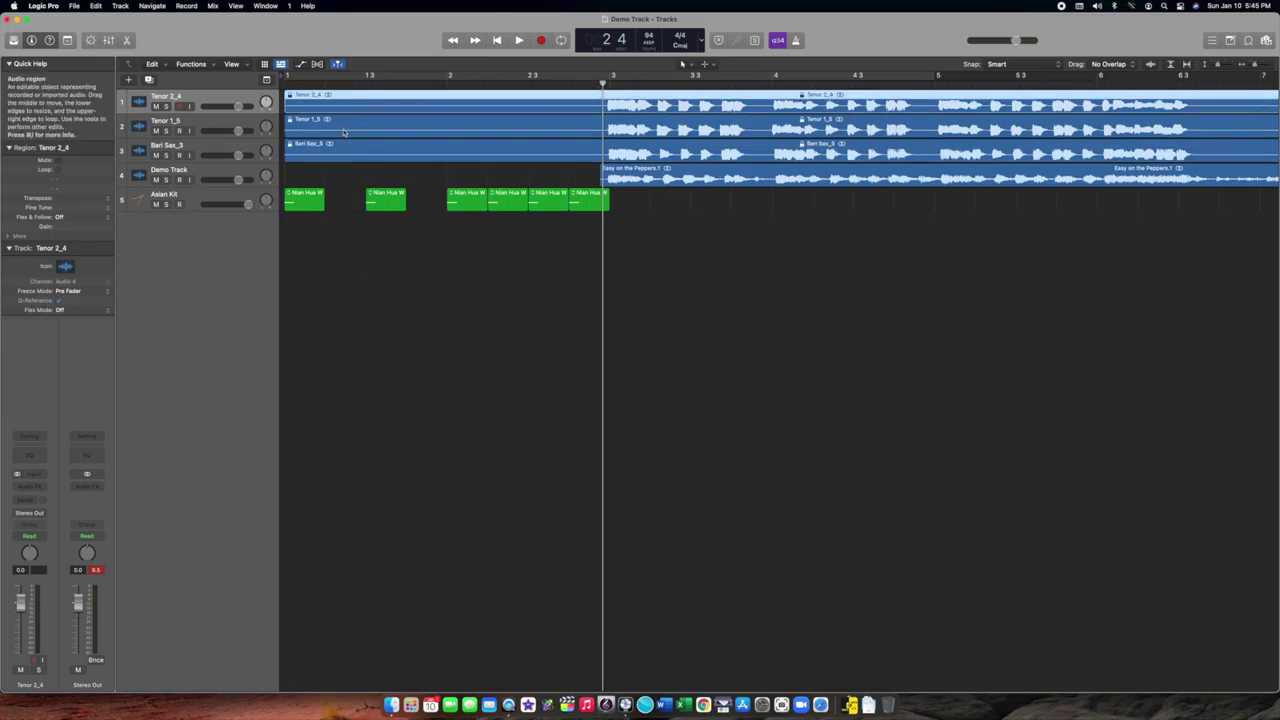
shift+click(365, 125)
shift+click(375, 149)
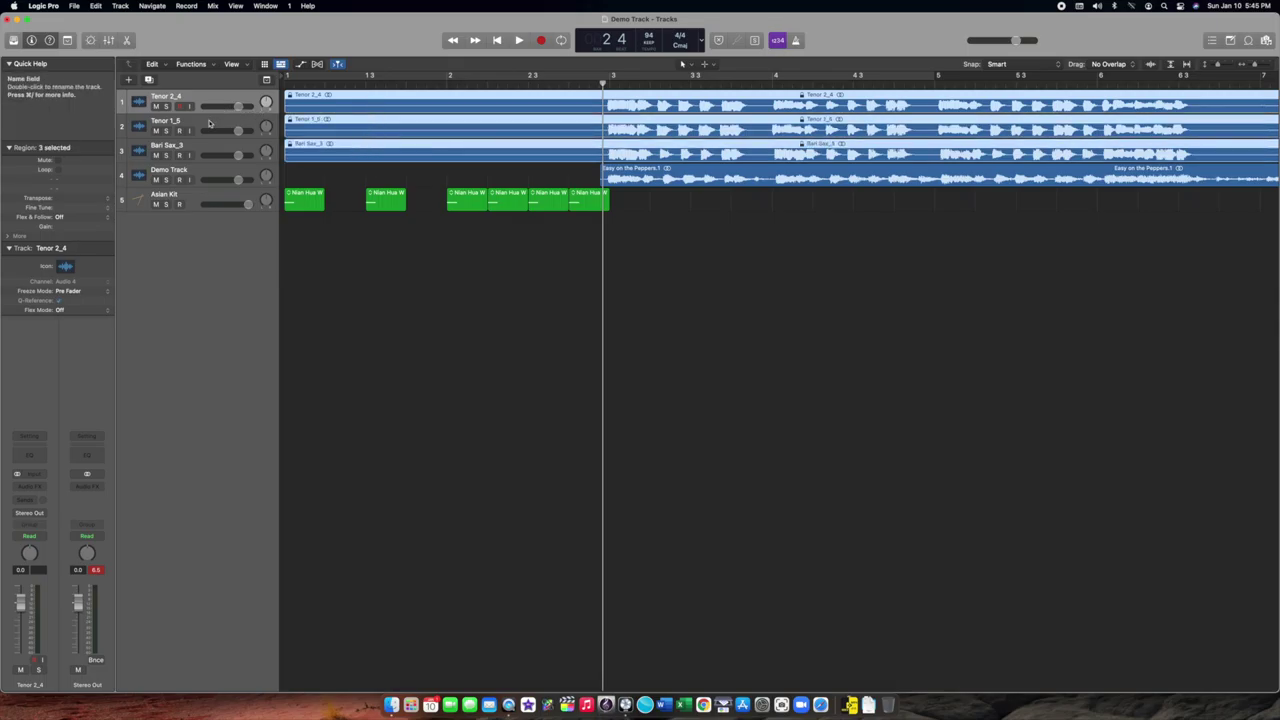
click(212, 152)
click(212, 152)
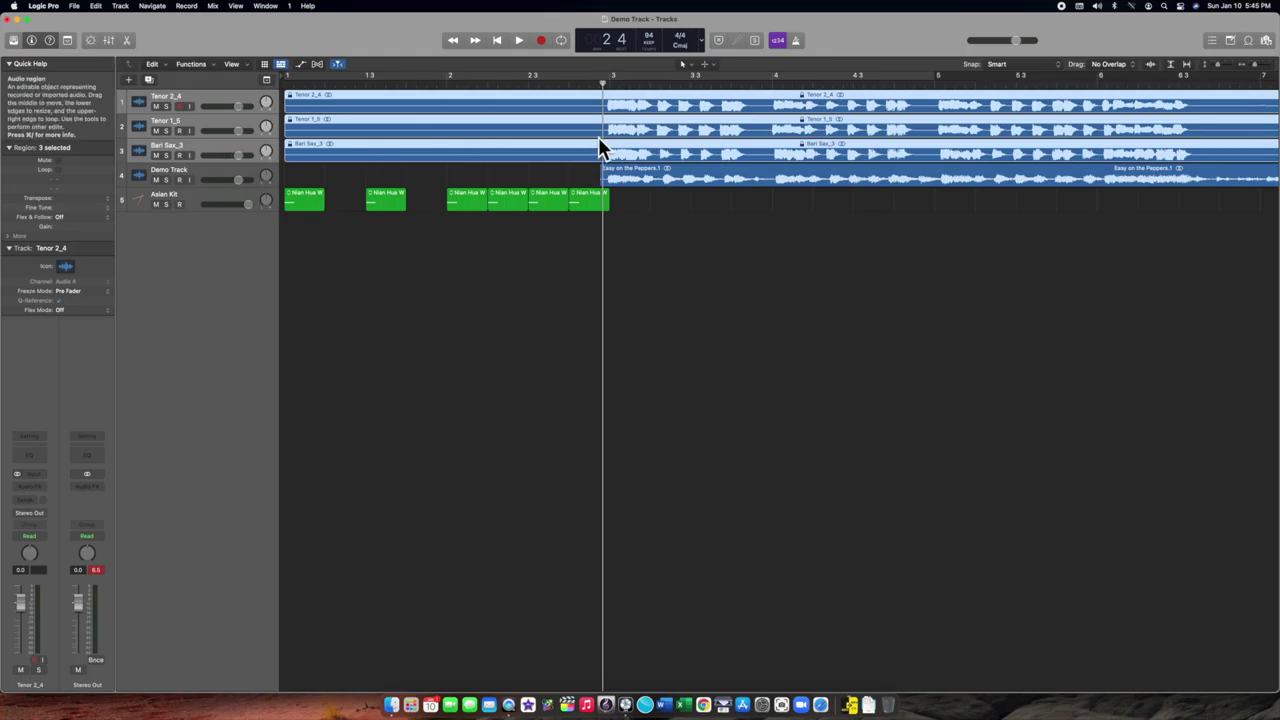
right_click(353, 103)
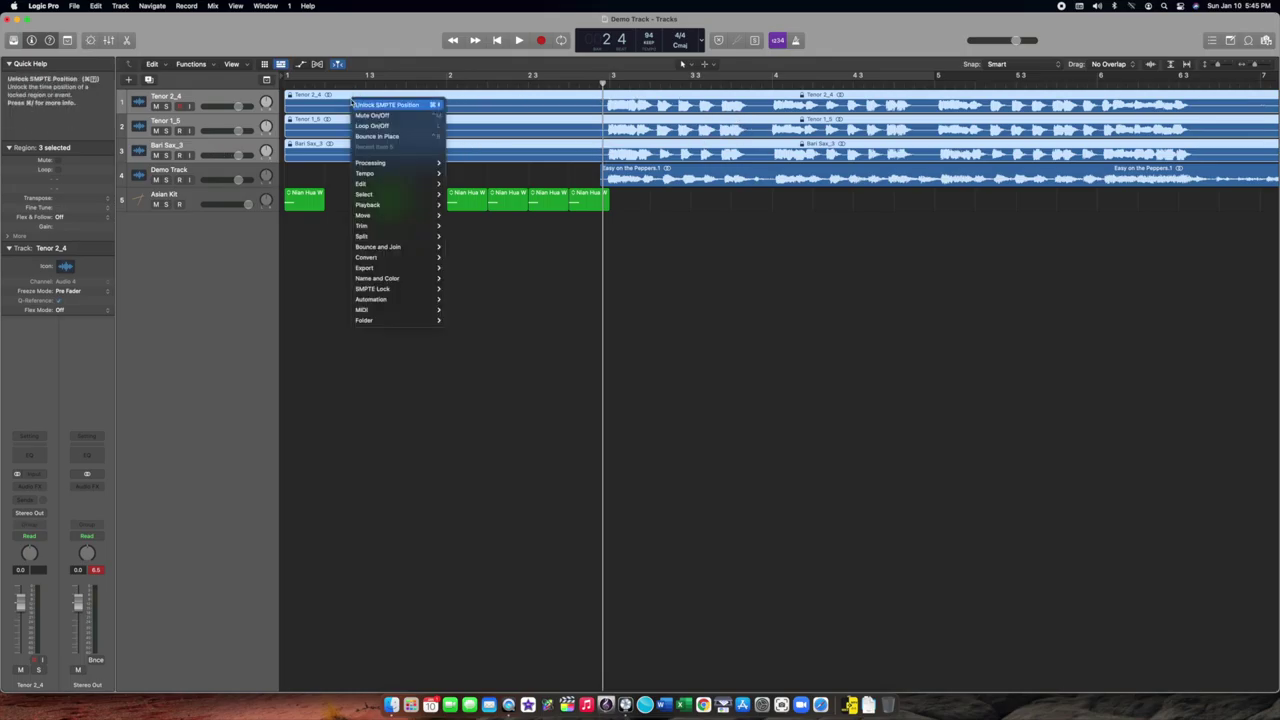
mouse_move(415, 290)
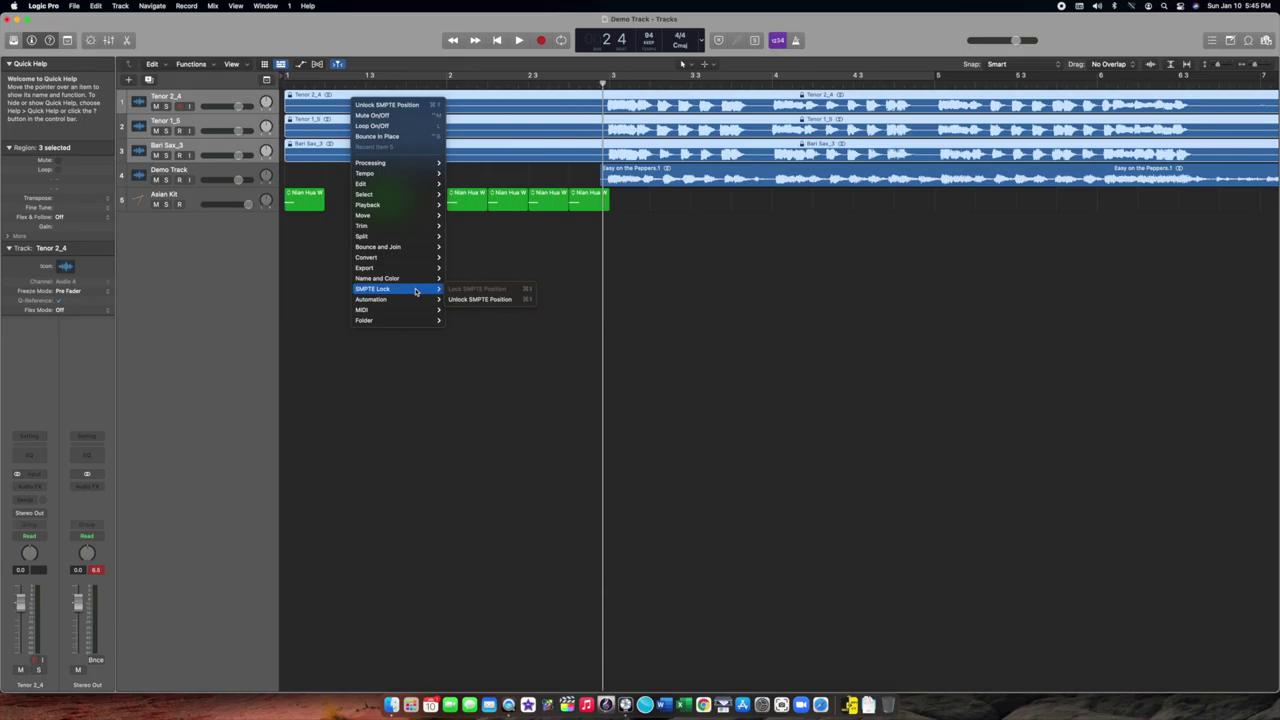
click(477, 300)
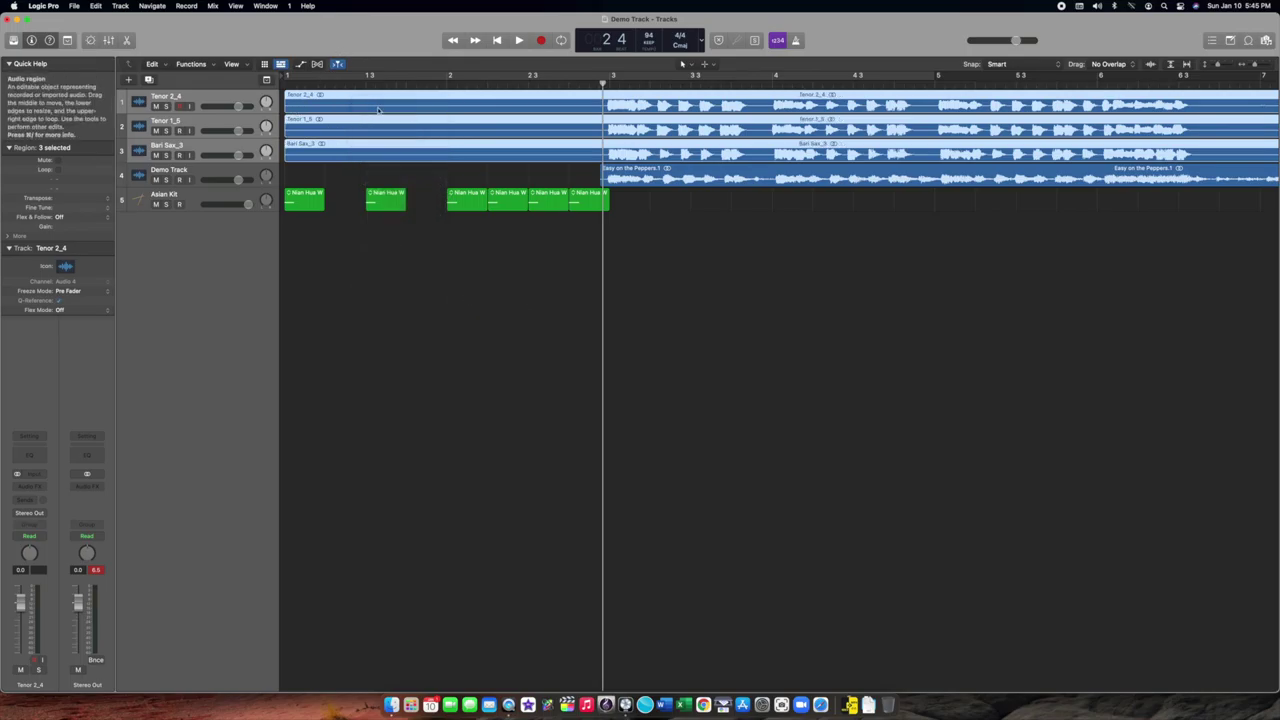
click(408, 266)
- Try moving the unlocked sax regions individually, keeping them at bar 1 and closing the audio editor
drag(405, 97, 400, 95)
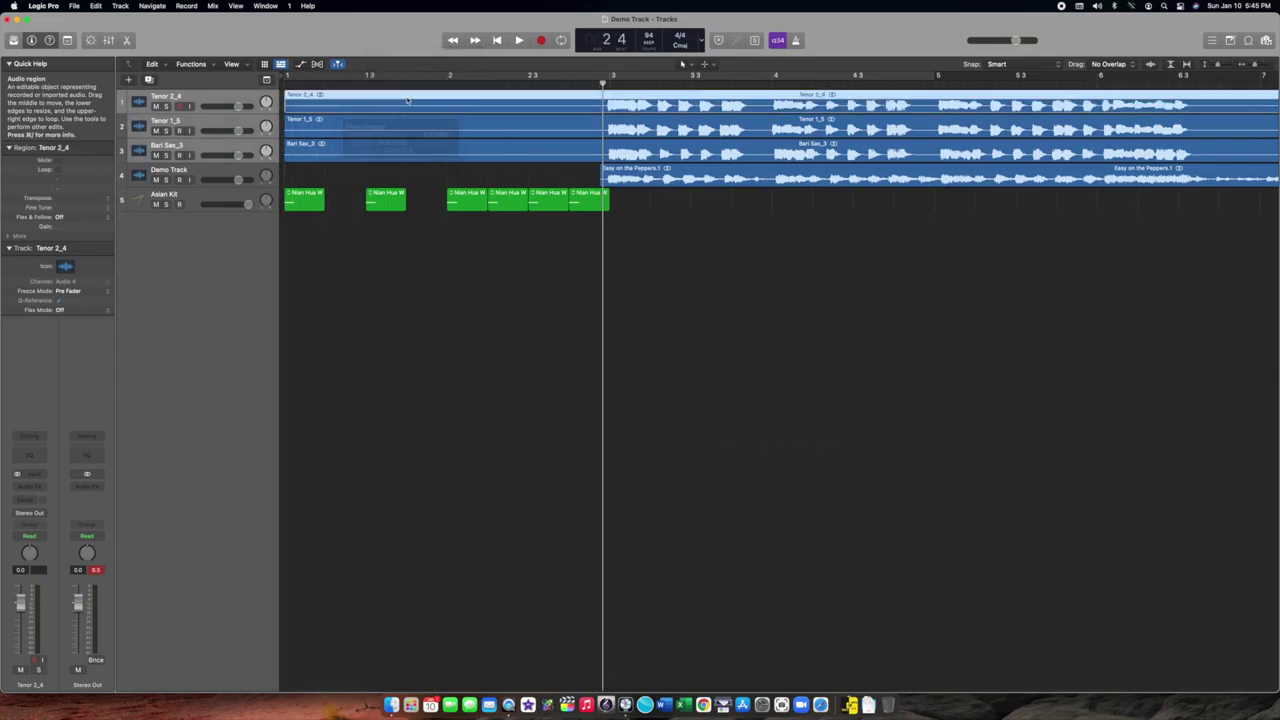
click(524, 102)
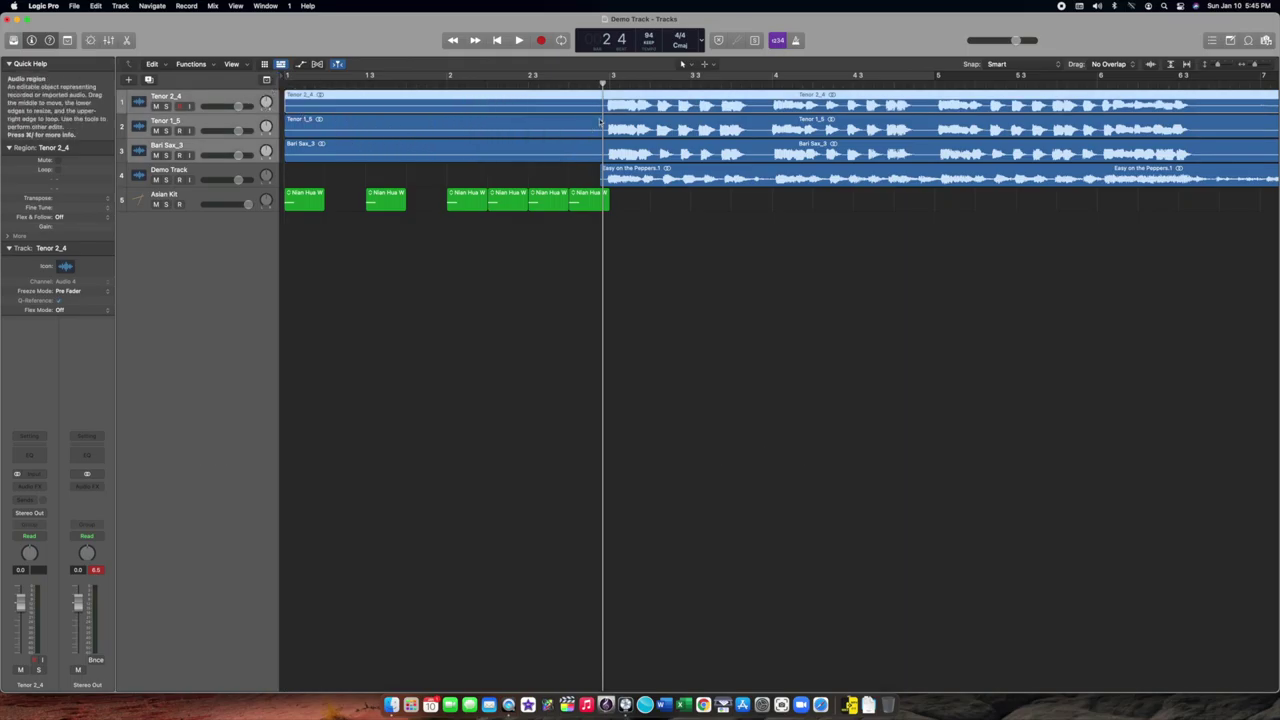
click(477, 148)
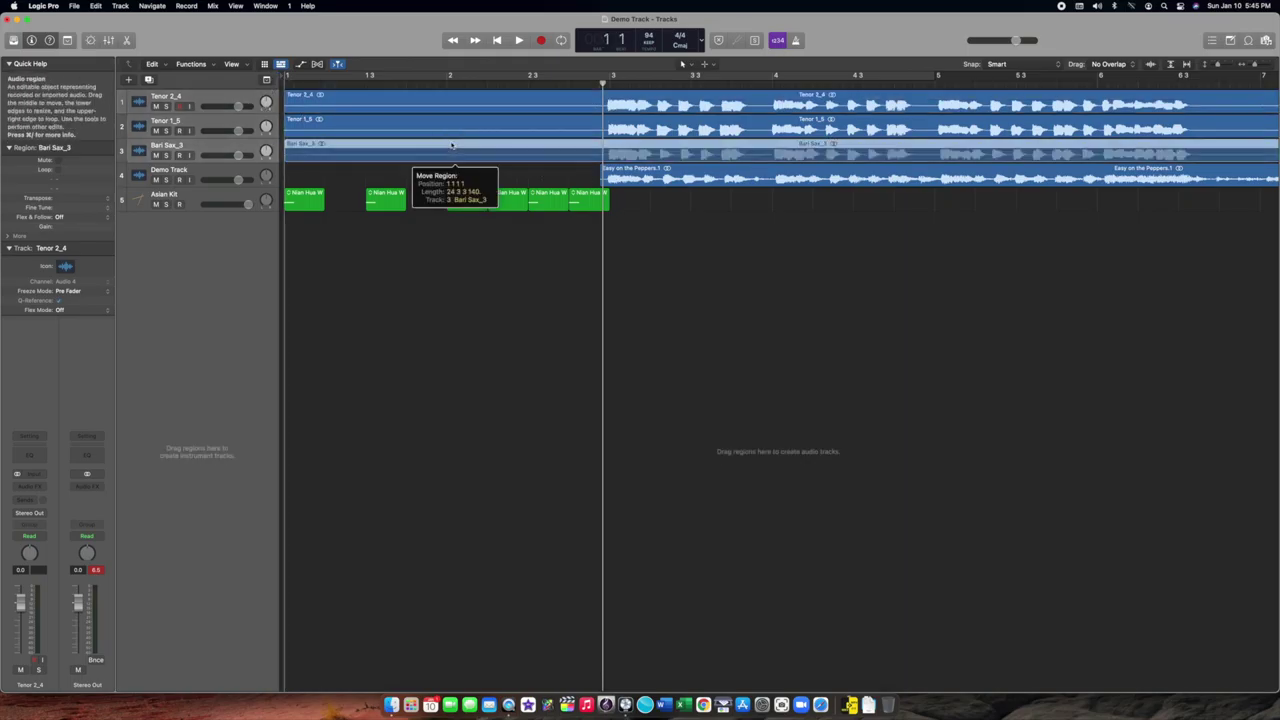
click(472, 126)
click(450, 93)
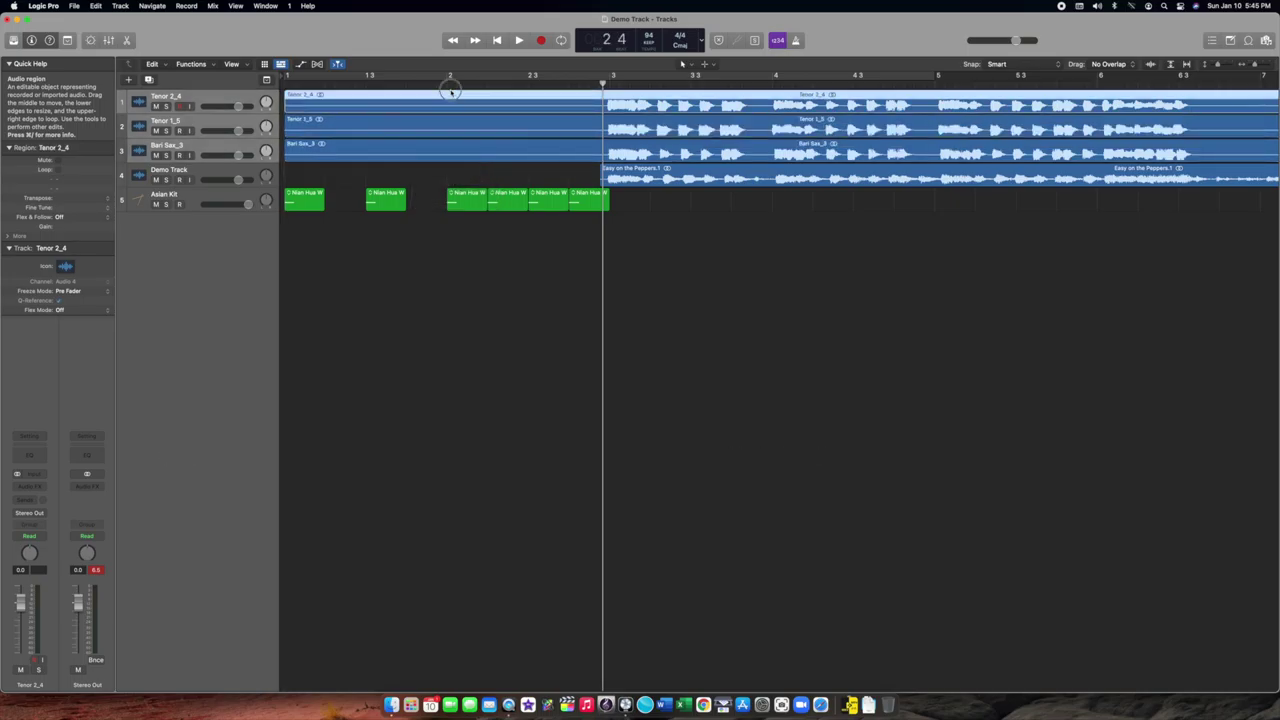
double_click(450, 93)
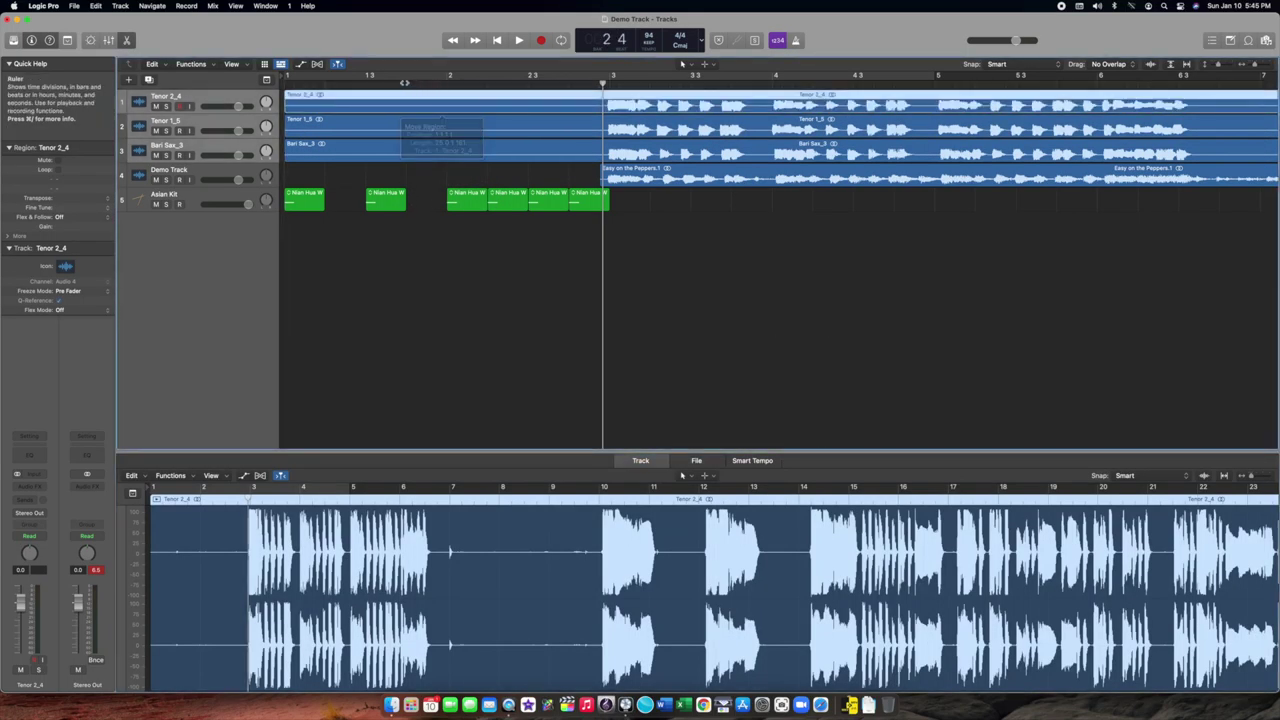
key(e)
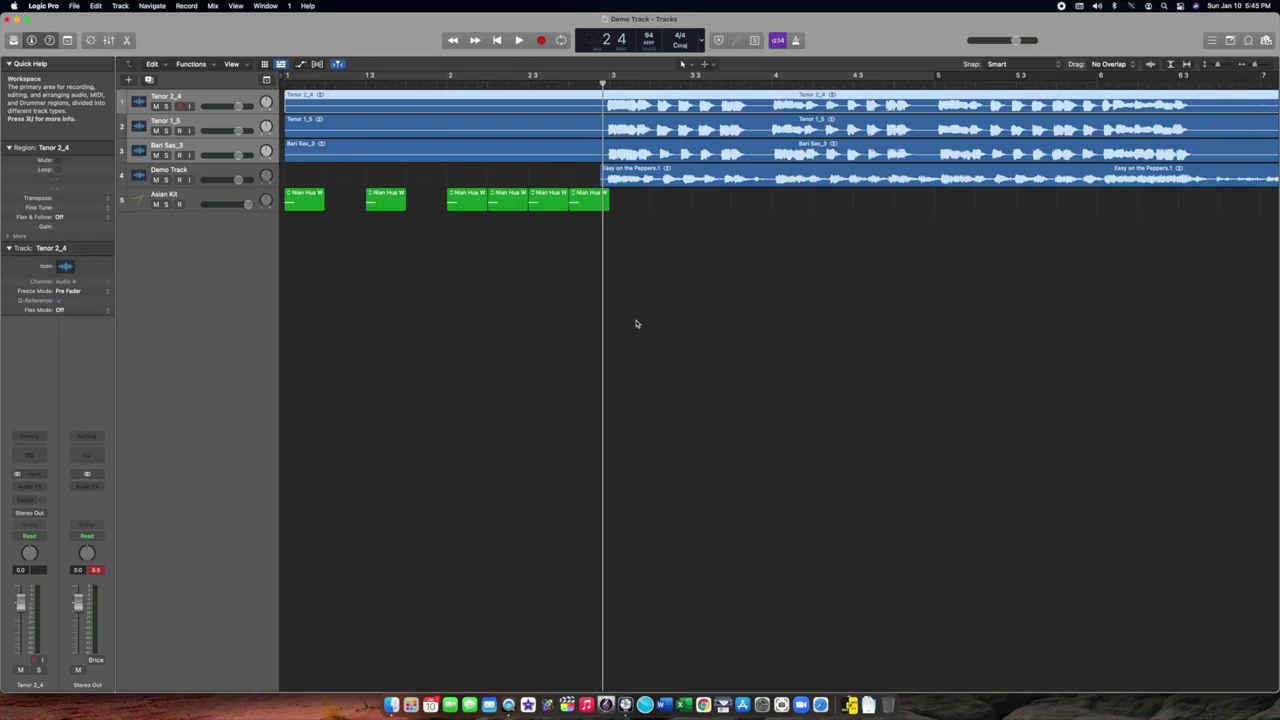
- Place the playhead at bar 3 and examine closely how each sax region's first note lines up with the Demo Track
click(611, 82)
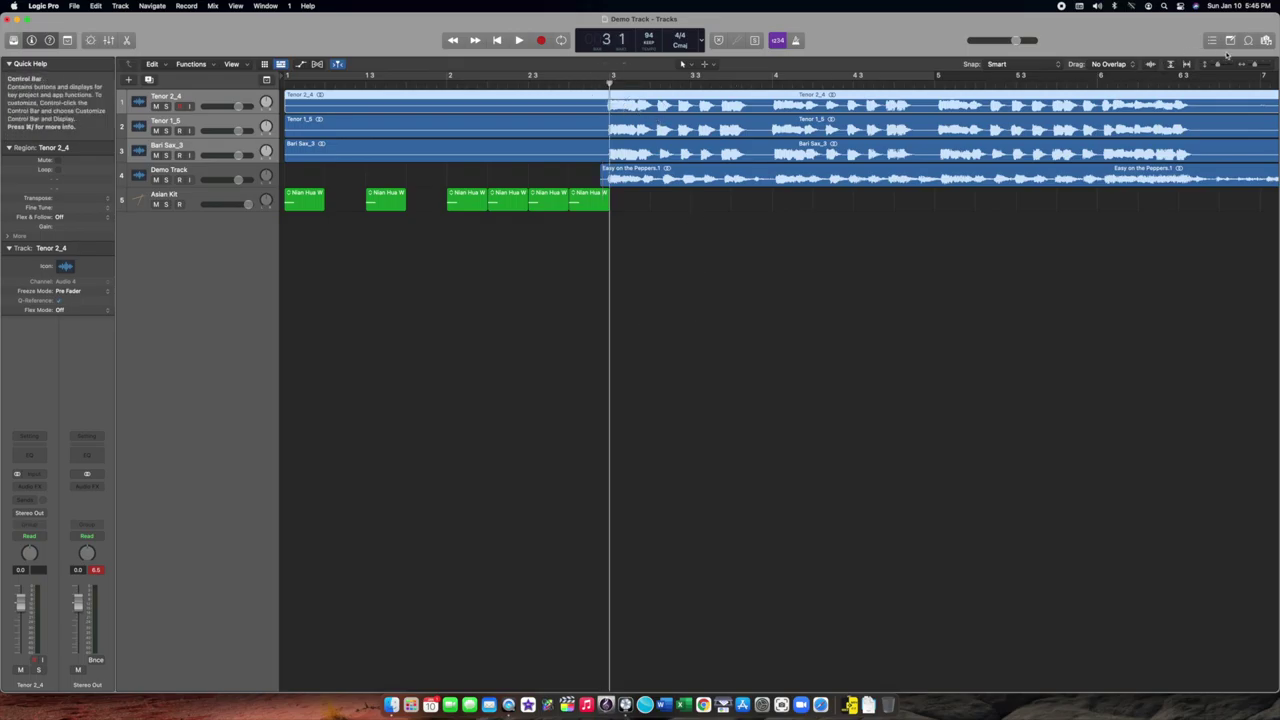
click(1262, 64)
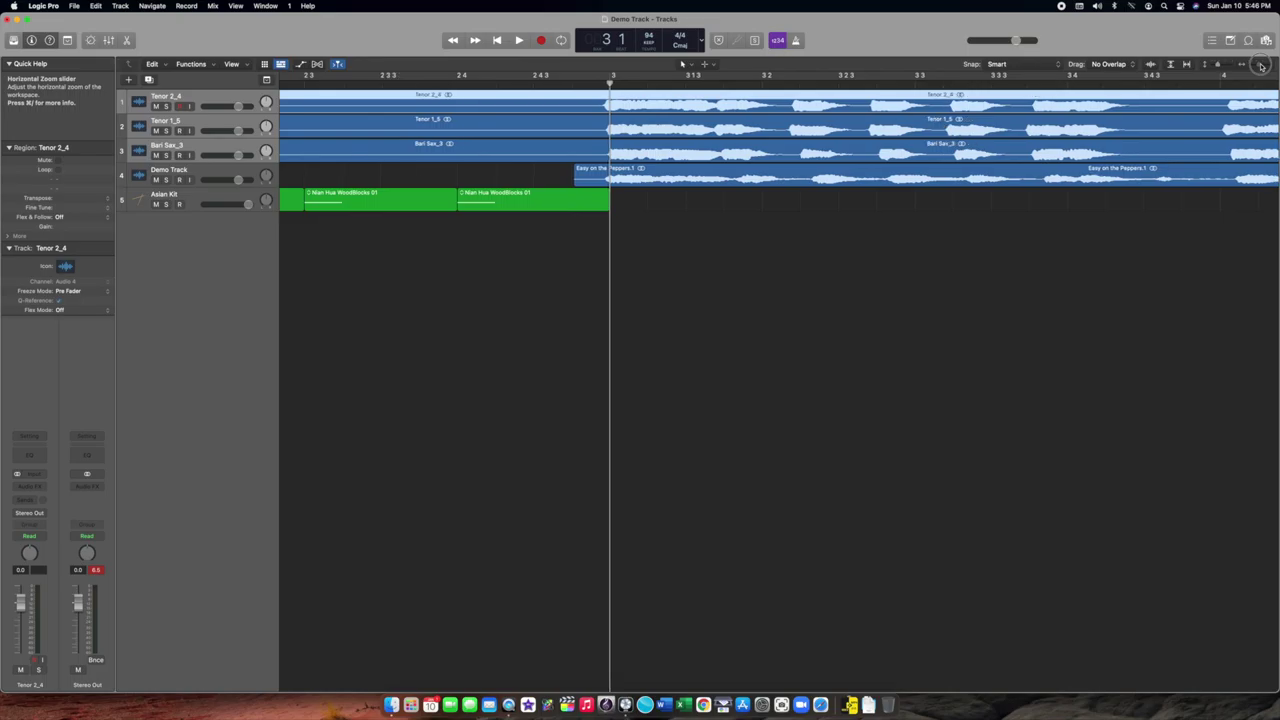
click(573, 130)
click(575, 143)
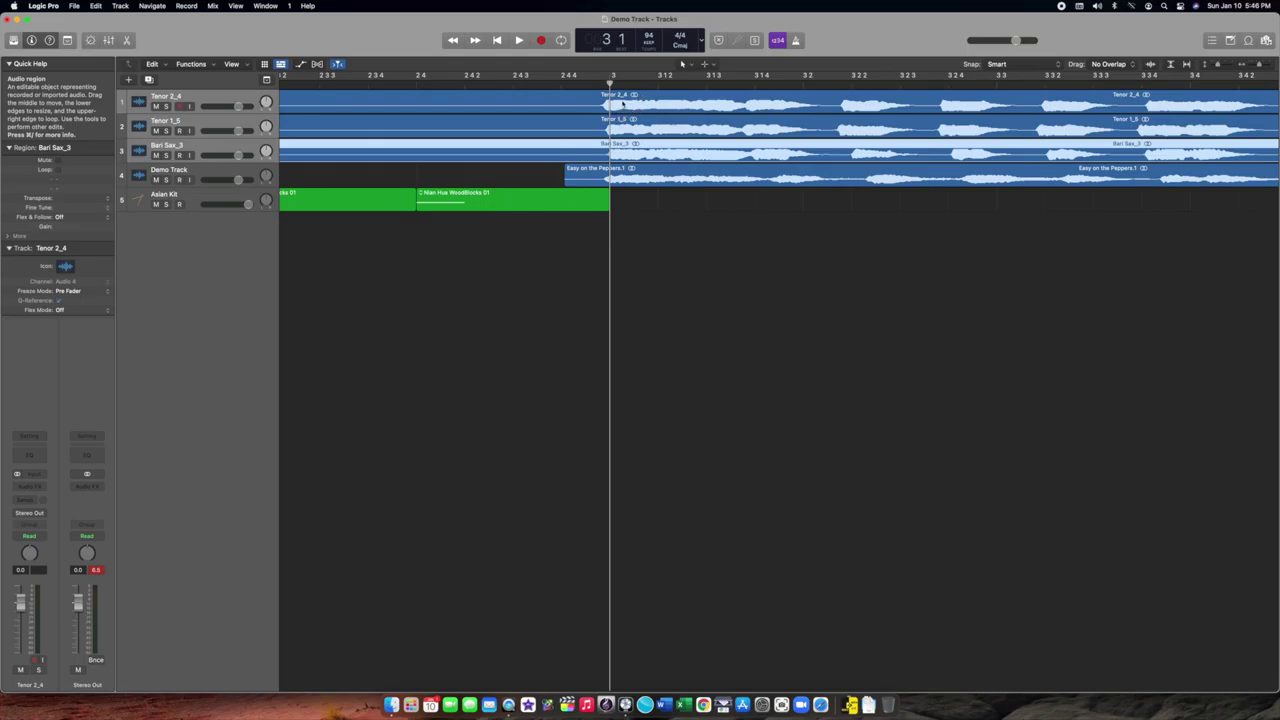
click(584, 93)
click(581, 126)
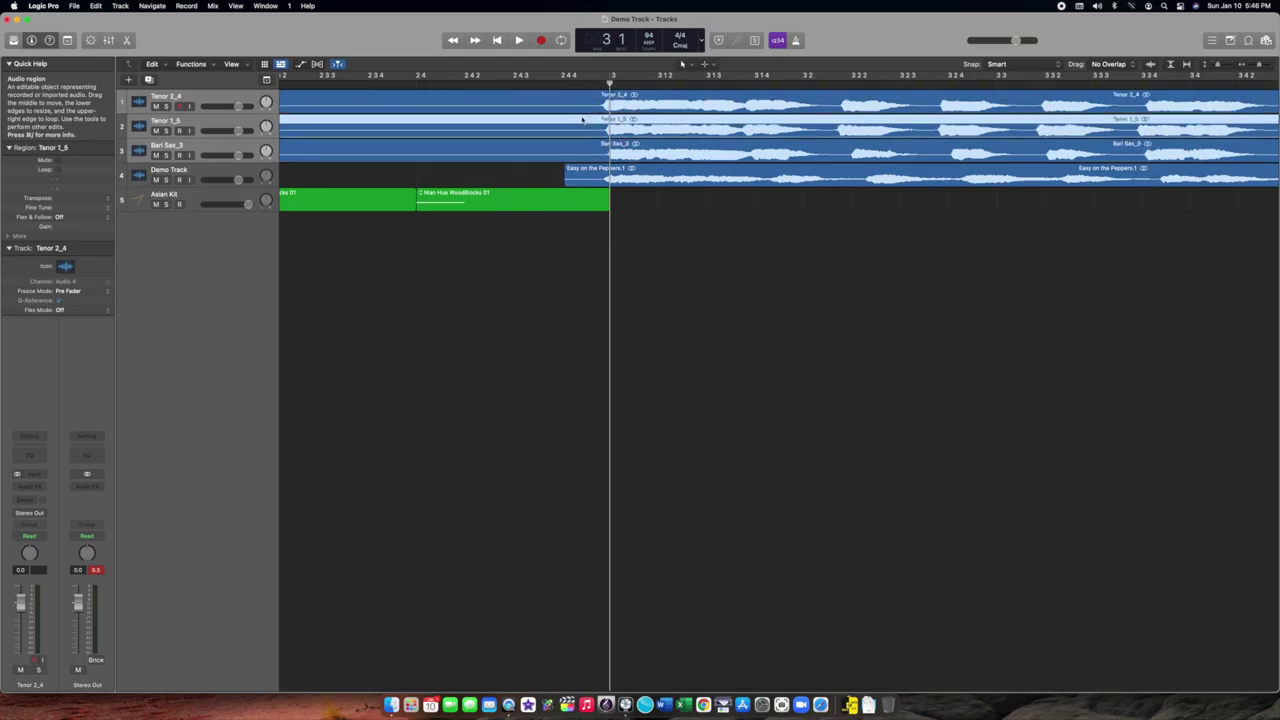
click(584, 142)
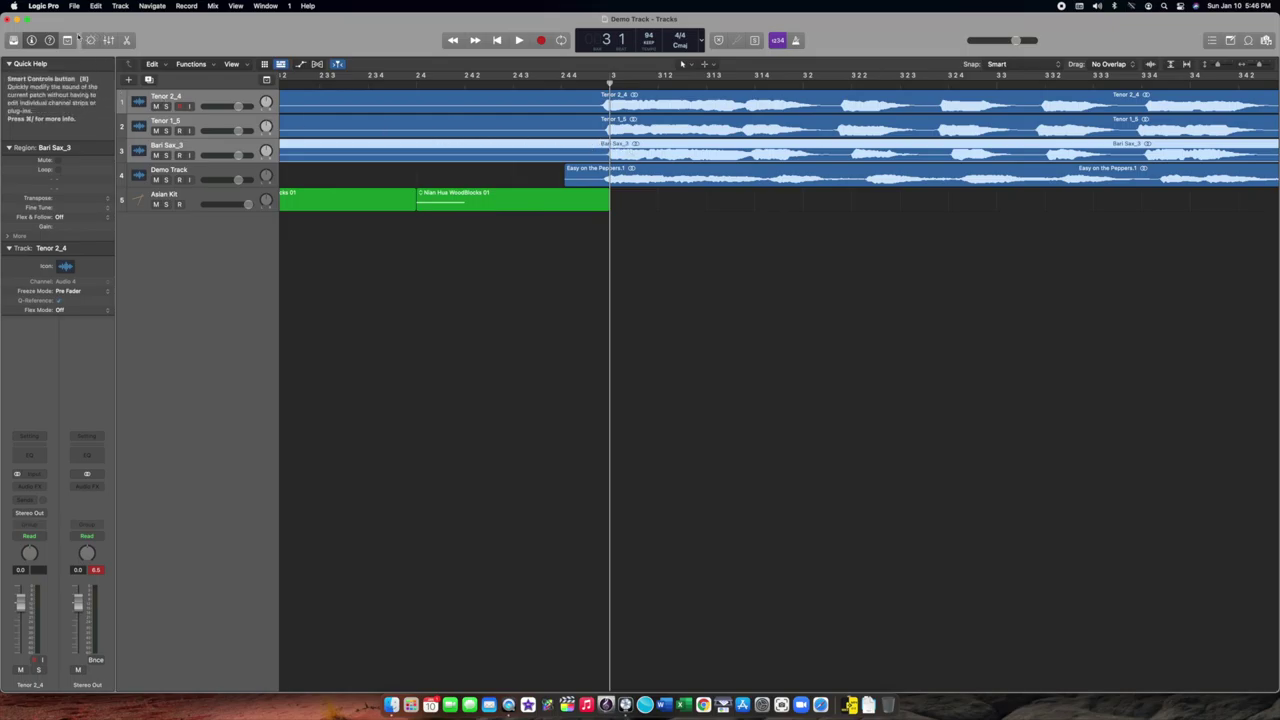
- Hide Quick Help and place the playhead just before bar 3 to compare the starts of the three sax regions
click(50, 41)
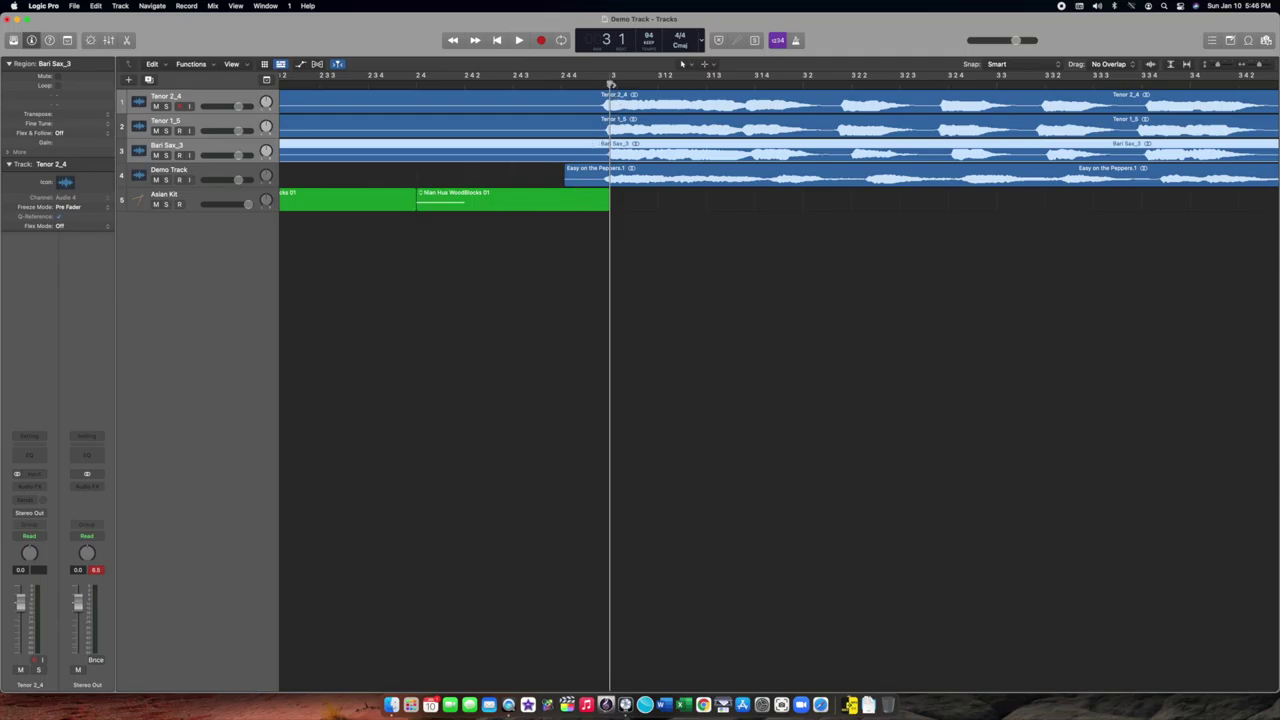
drag(609, 84, 587, 84)
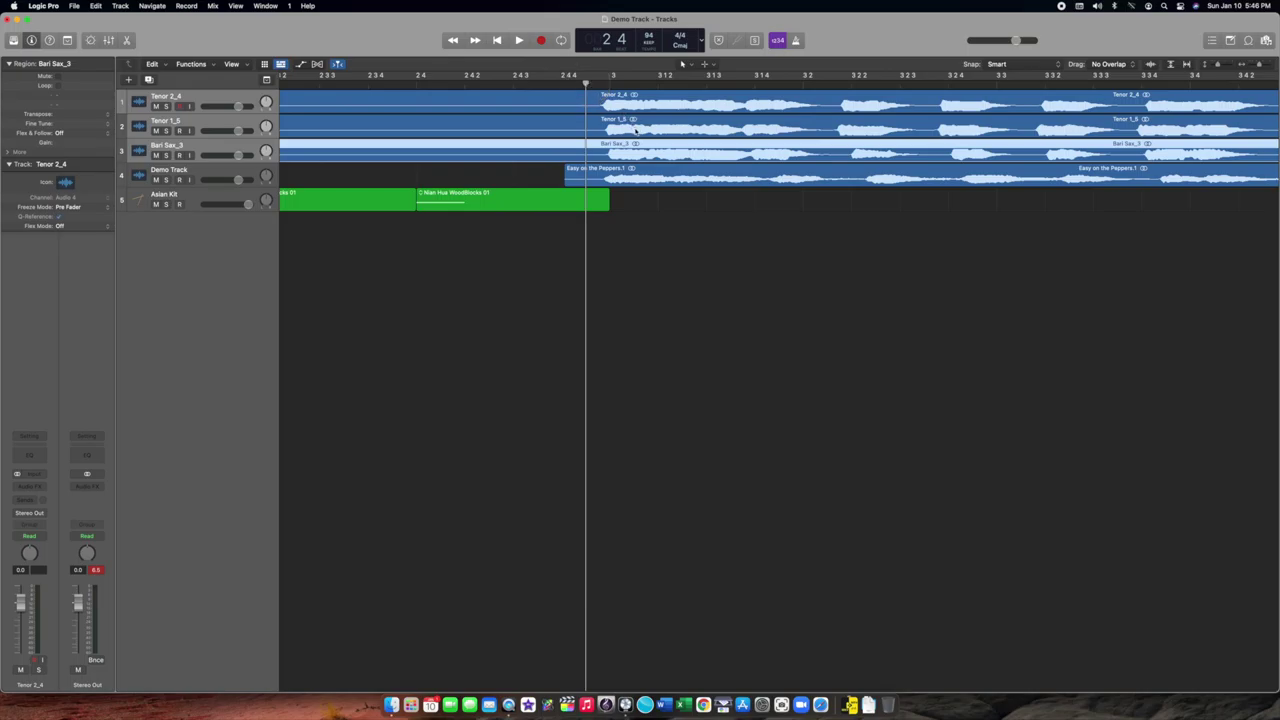
click(659, 94)
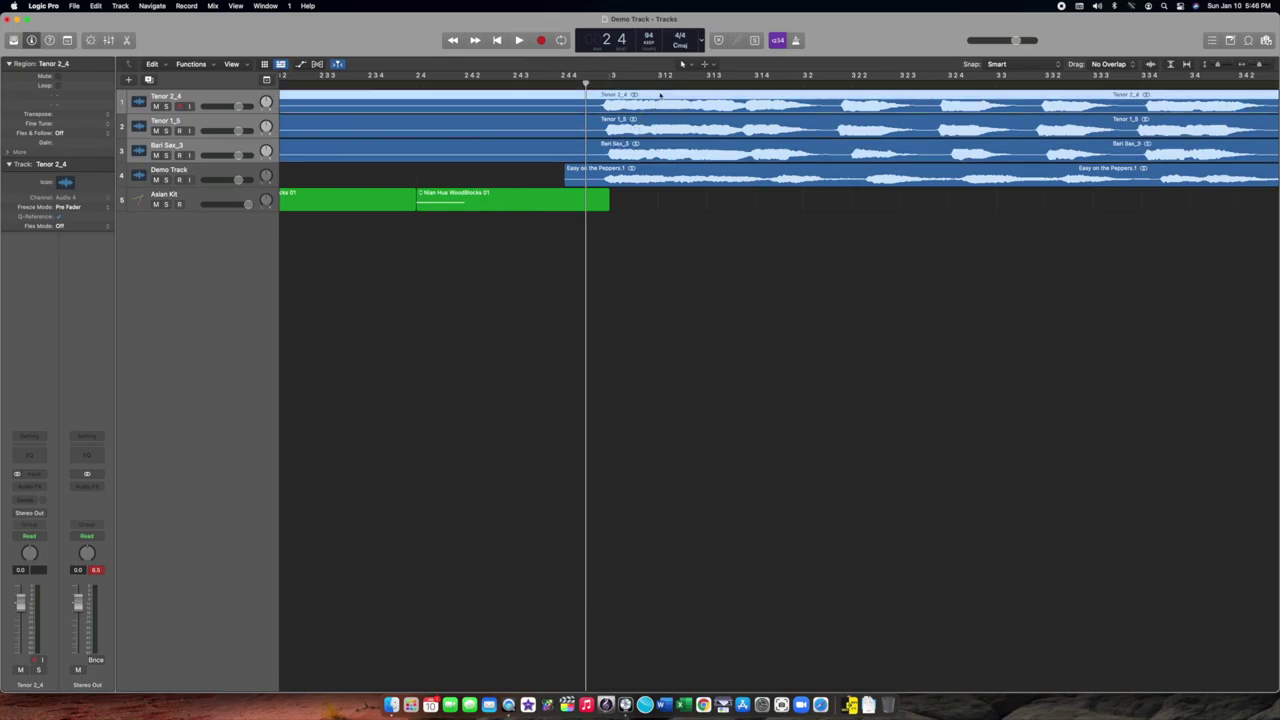
click(662, 116)
click(672, 148)
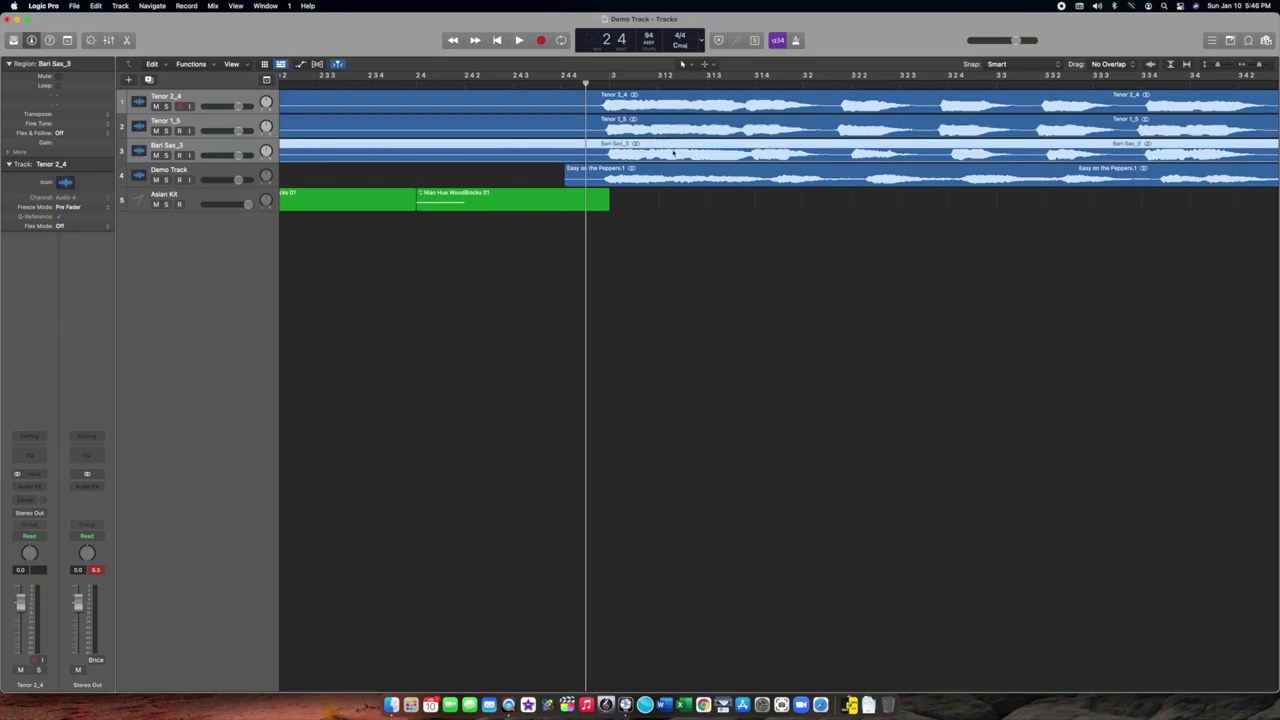
click(682, 122)
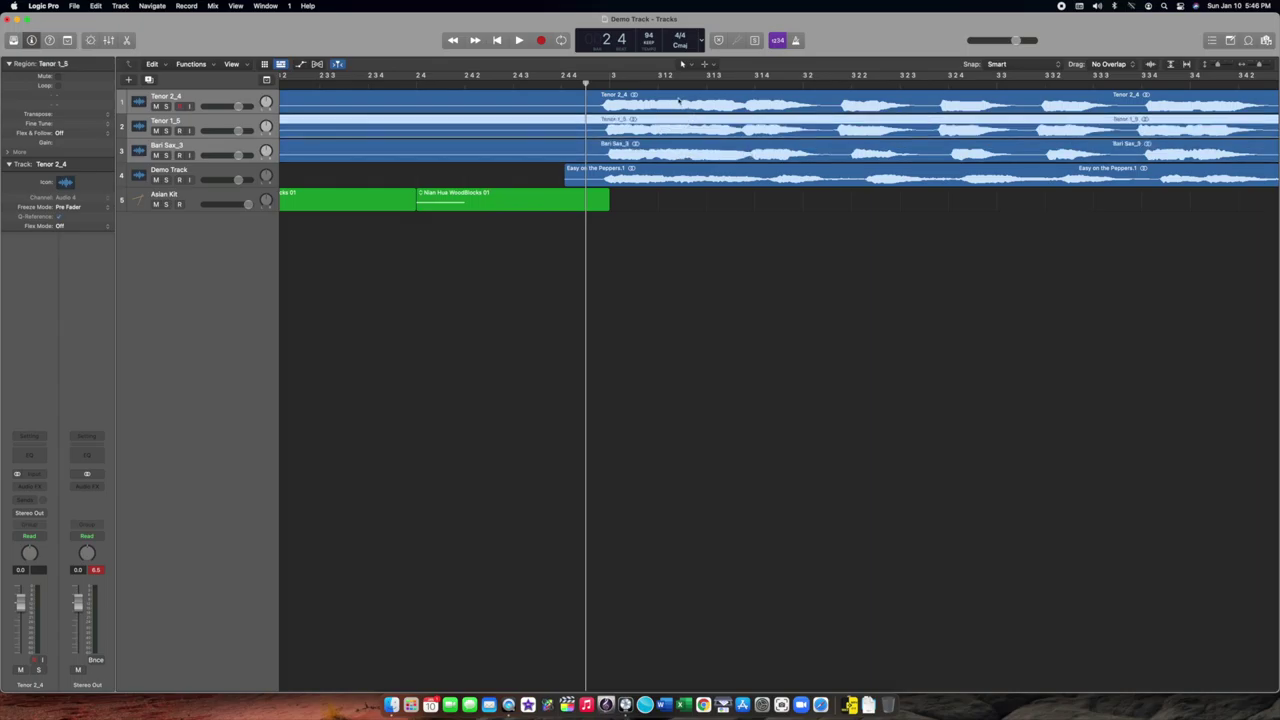
click(678, 100)
click(662, 121)
click(31, 40)
click(31, 40)
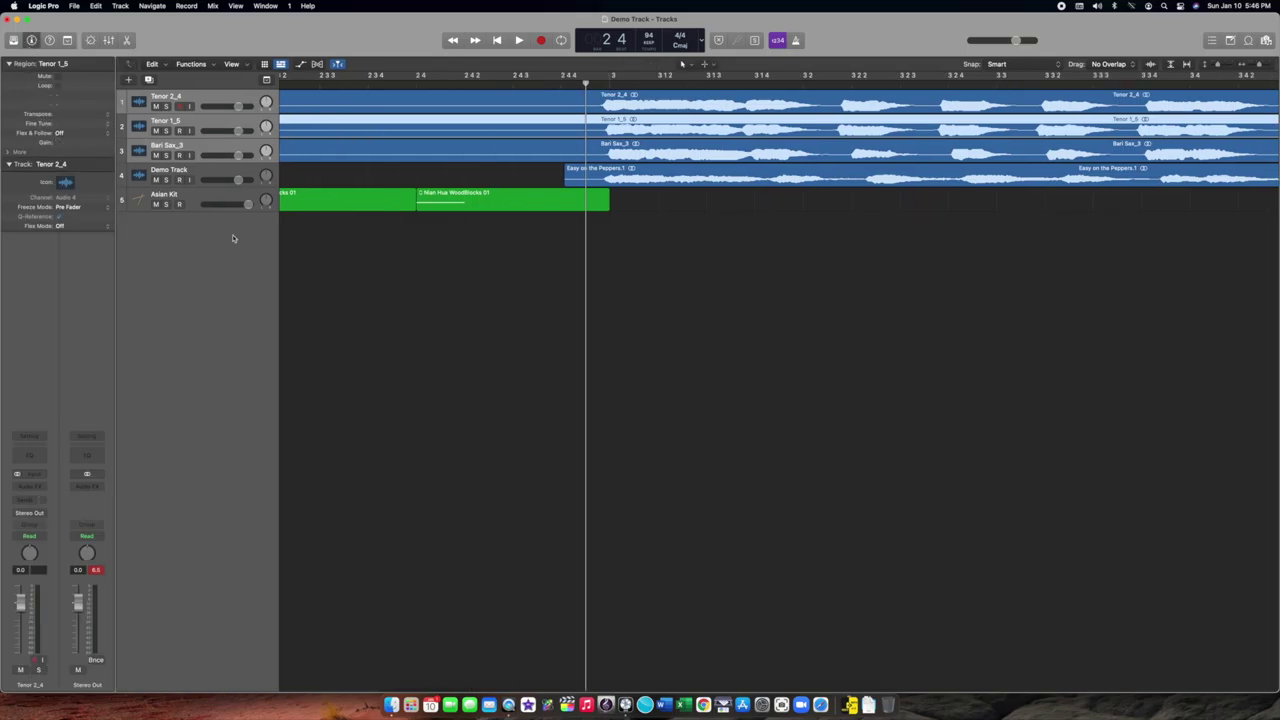
- Select the Tenor 1_5 track and its region, and enable waveform zoom for the tracks
click(214, 121)
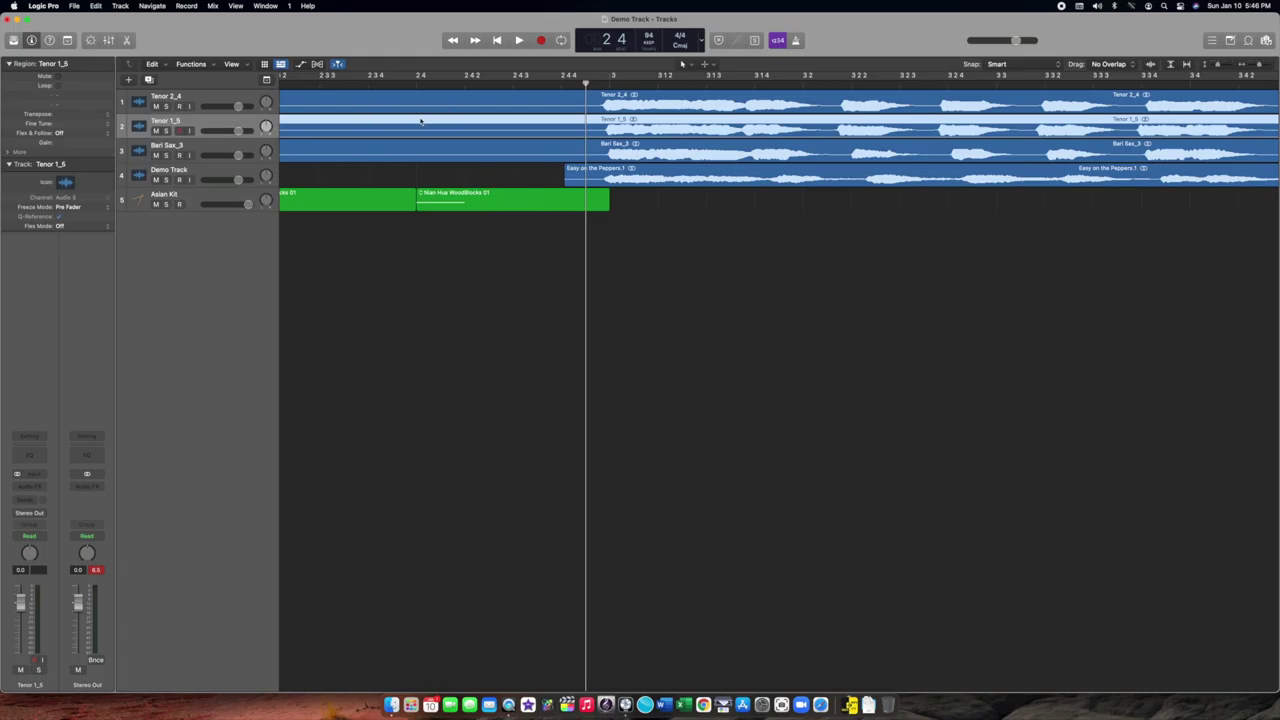
click(60, 146)
mouse_move(60, 146)
mouse_down()
mouse_move(52, 240)
mouse_move(57, 6)
mouse_move(78, 218)
mouse_move(59, 100)
mouse_move(70, 132)
mouse_up()
click(553, 104)
click(555, 123)
click(562, 142)
click(567, 116)
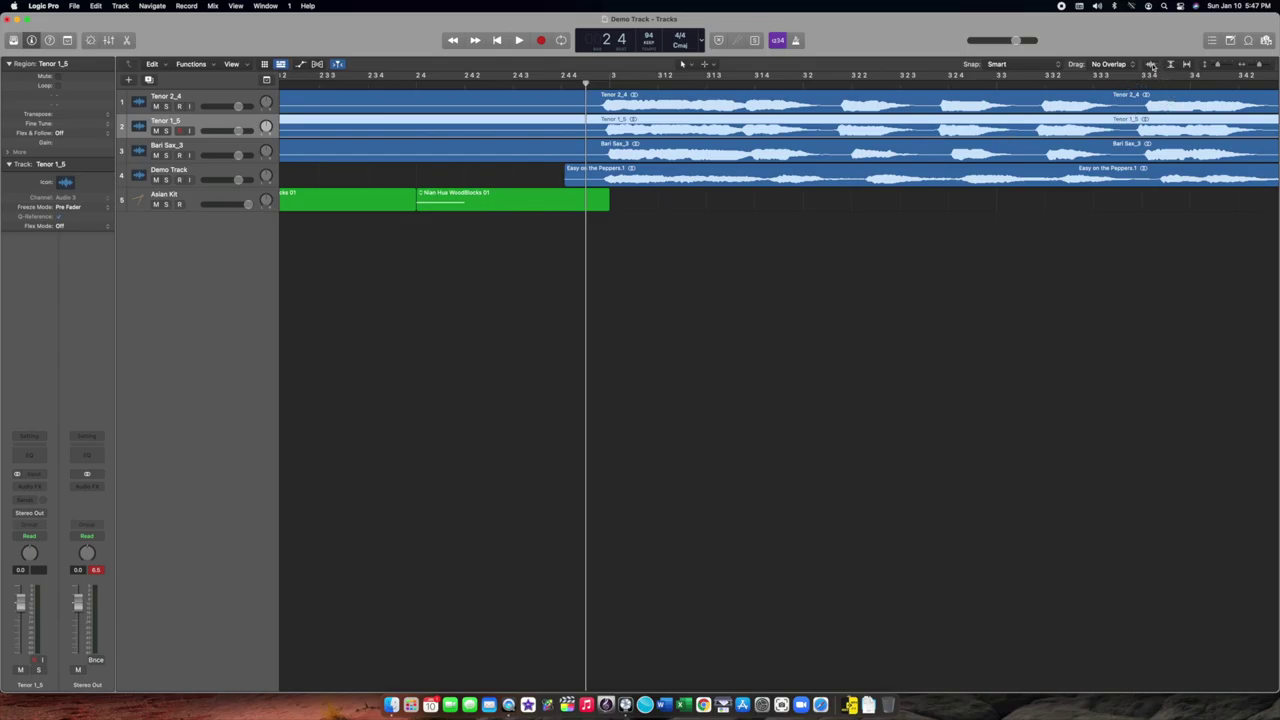
click(1151, 65)
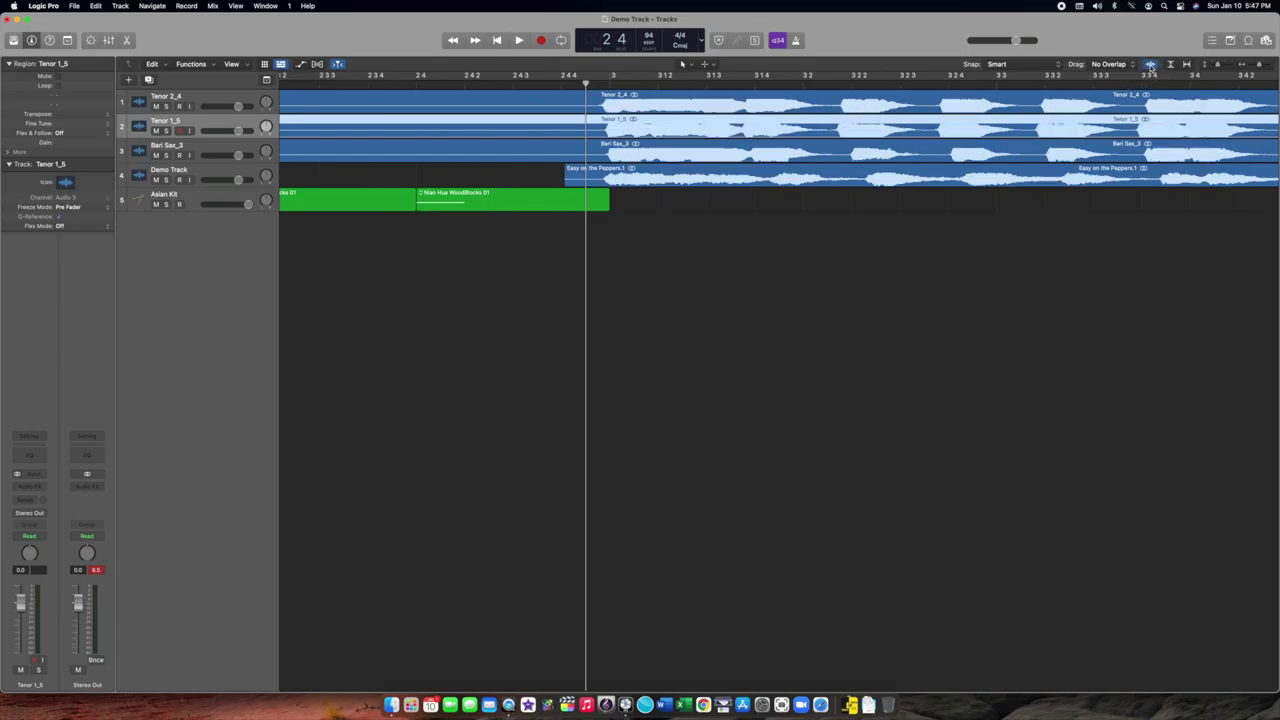
- Toggle waveform zoom on and off to compare the waveform sizes, leaving it disabled
click(1151, 65)
click(1151, 65)
click(1151, 65)
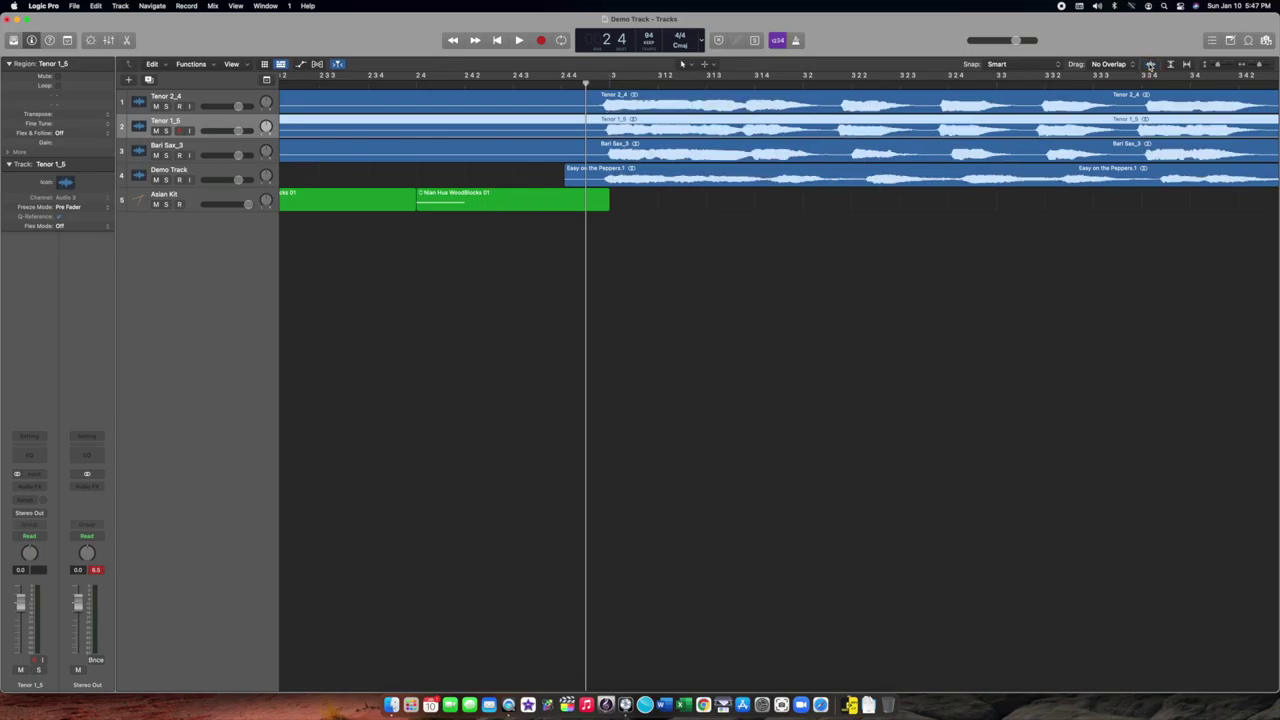
click(1151, 65)
click(1151, 65)
click(1151, 65)
click(1151, 65)
- Select the Bari Sax_3 track, mute and unmute it, and solo and unsolo it
click(230, 148)
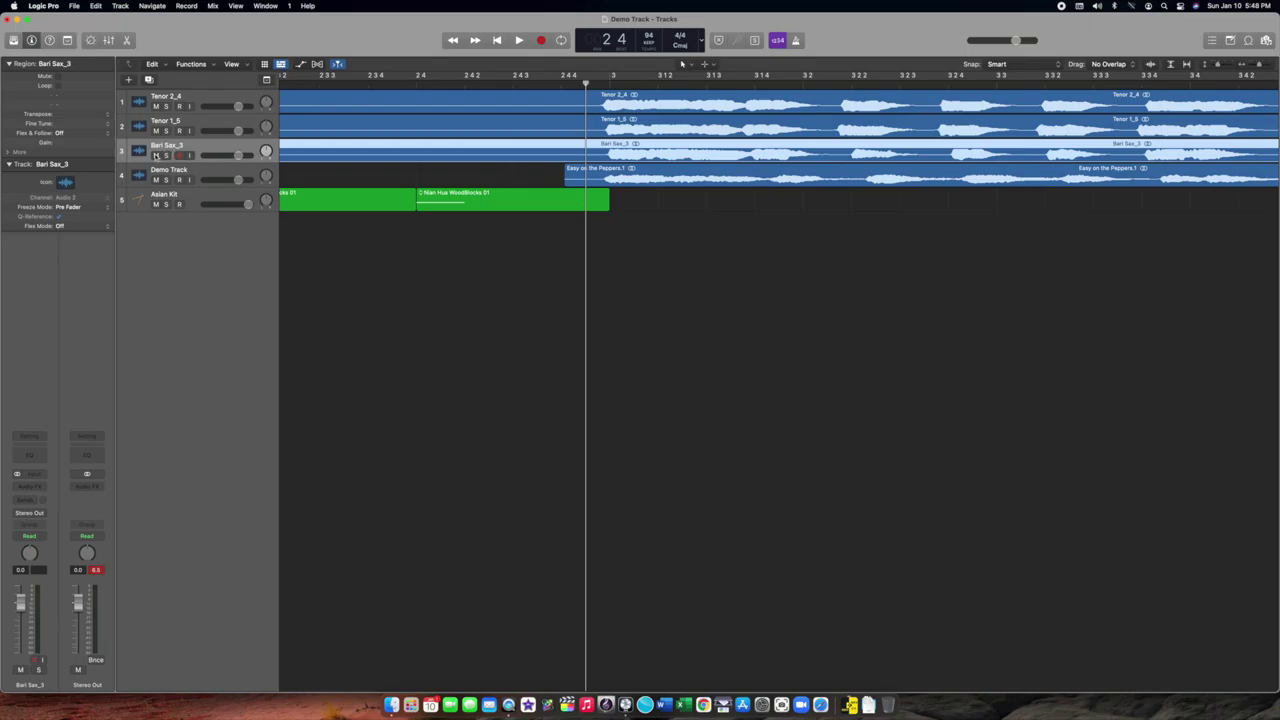
click(156, 155)
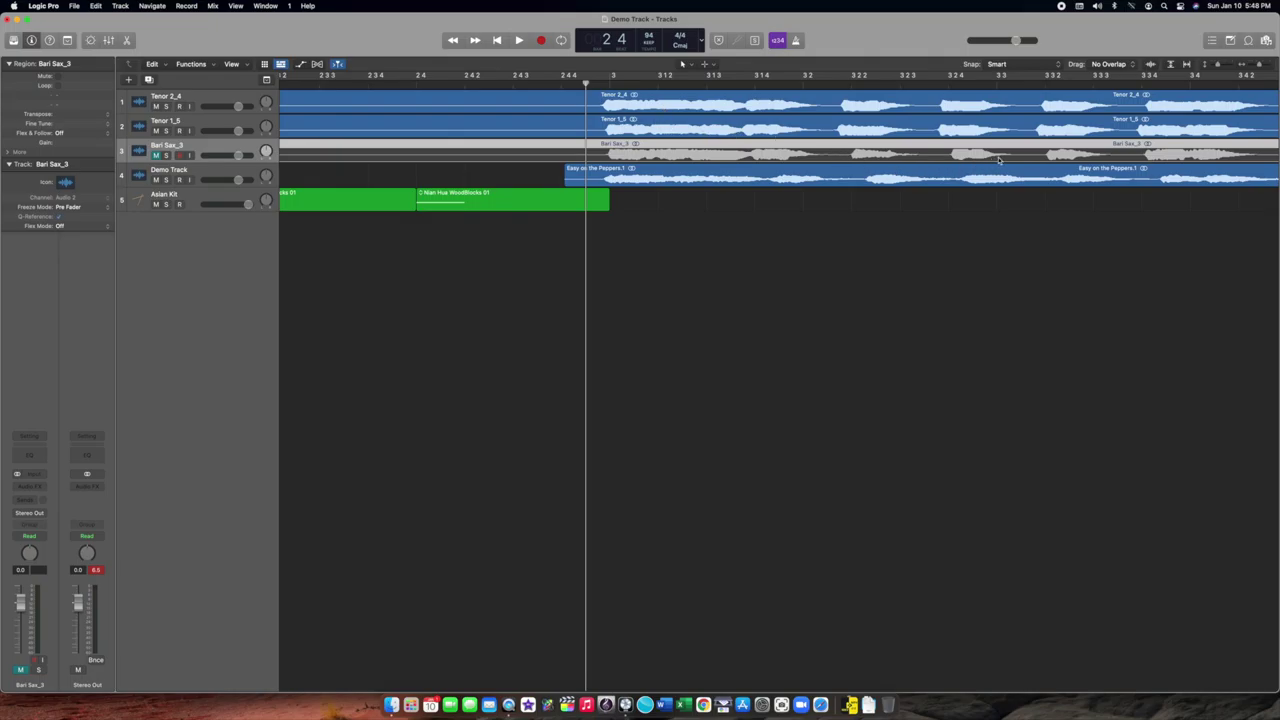
click(156, 155)
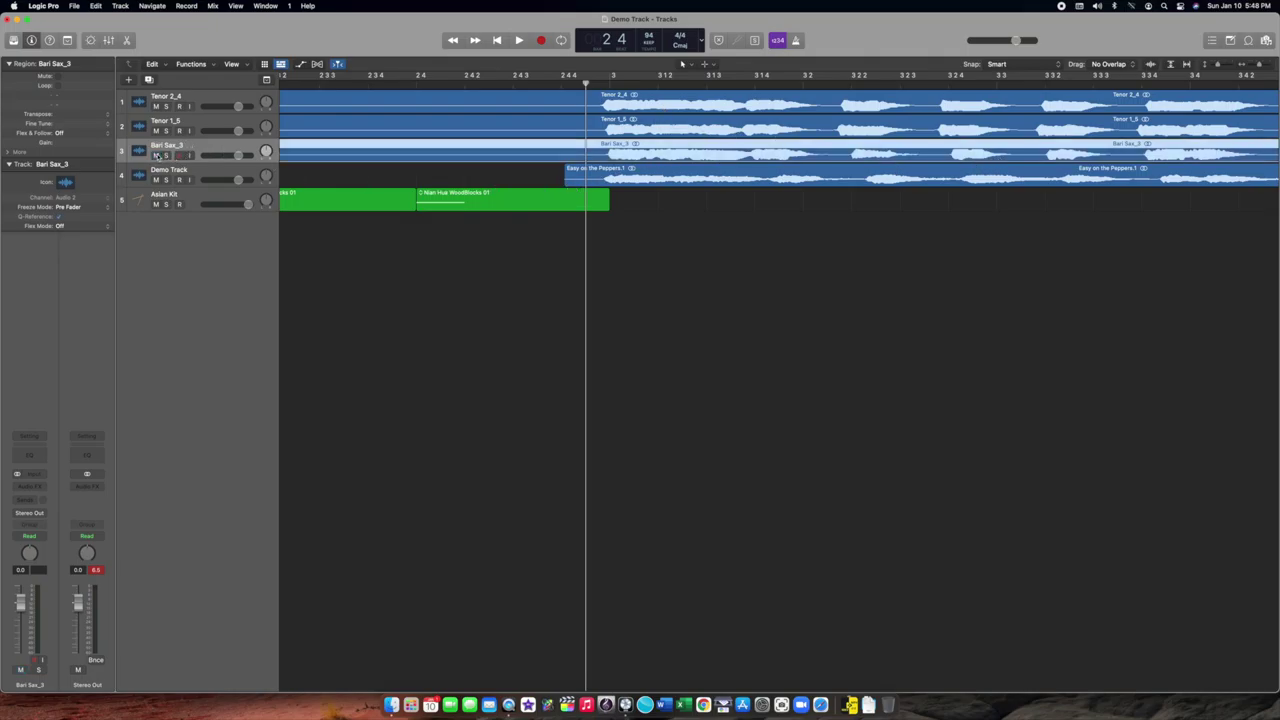
click(166, 155)
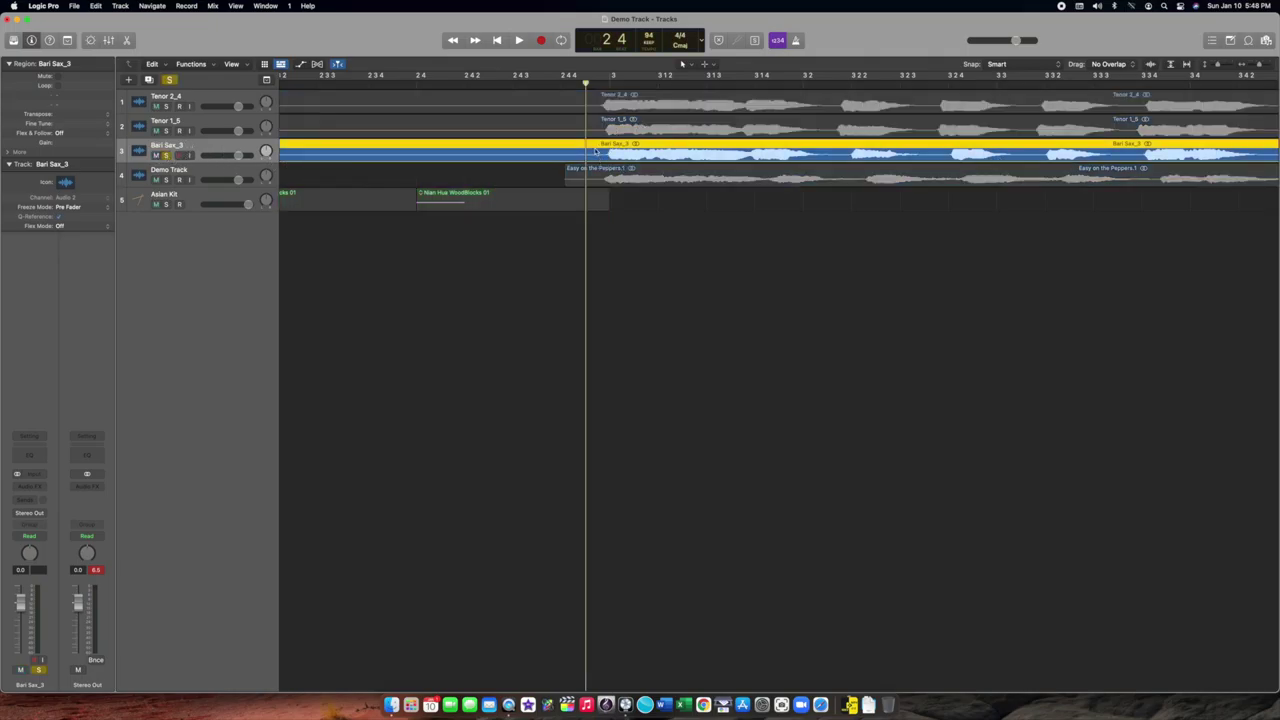
click(166, 155)
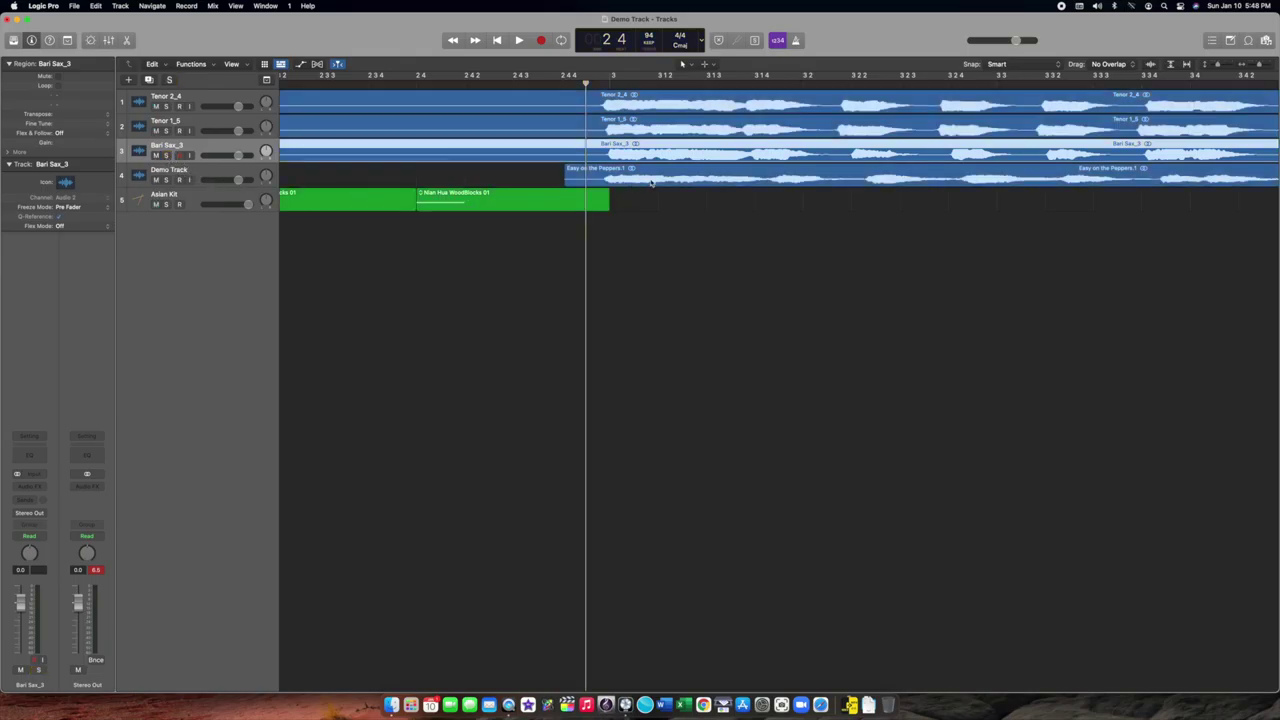
- Play all tracks together through bar 3, stop playback, and clear the Stereo Out peak level
key(space)
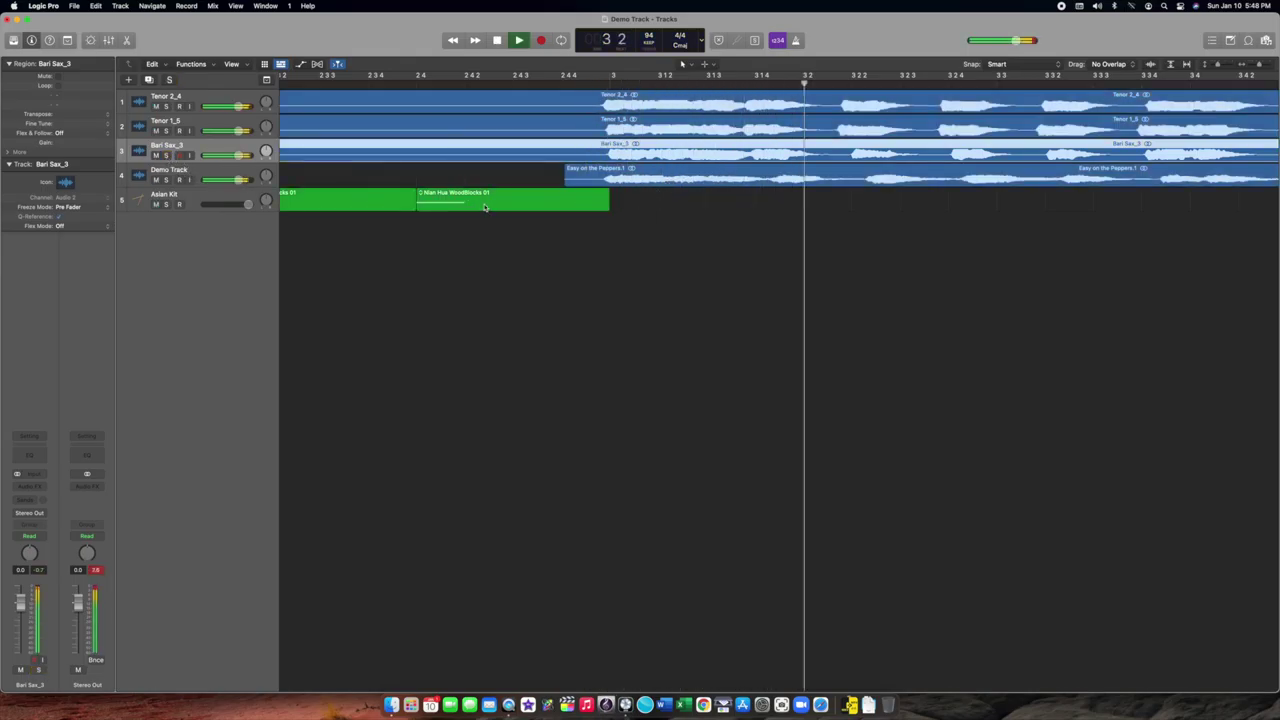
key(space)
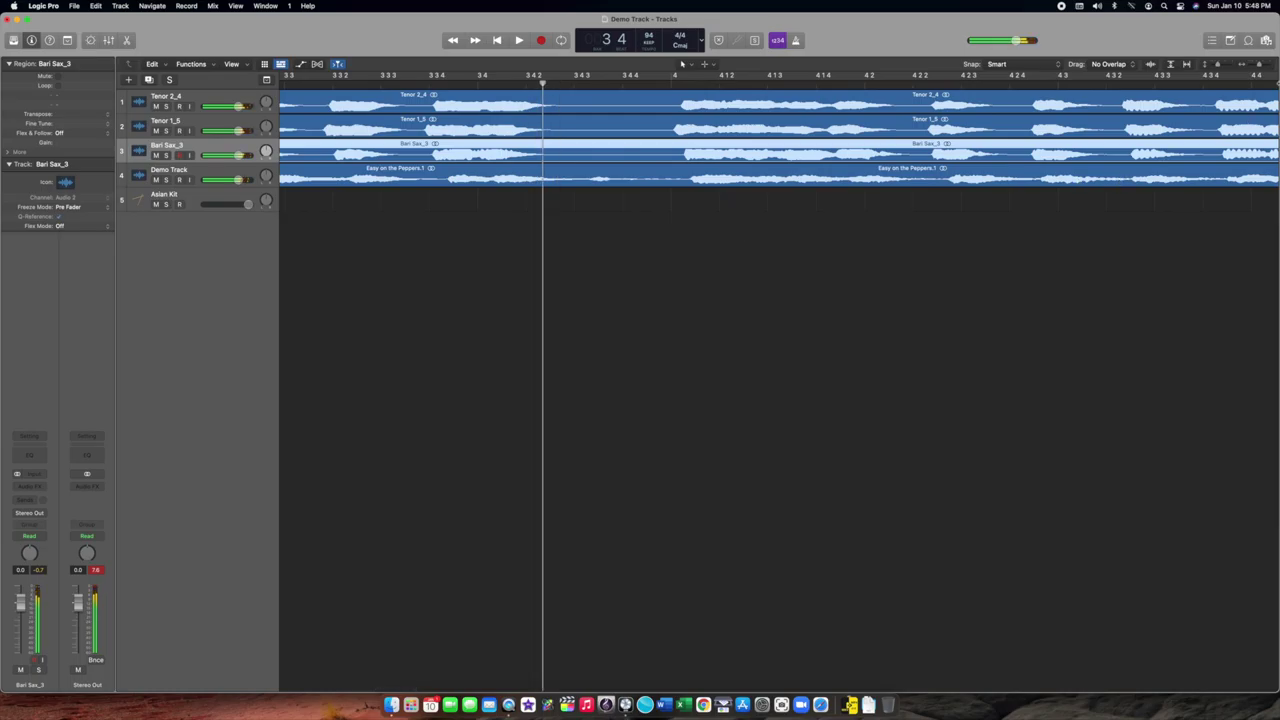
click(1258, 67)
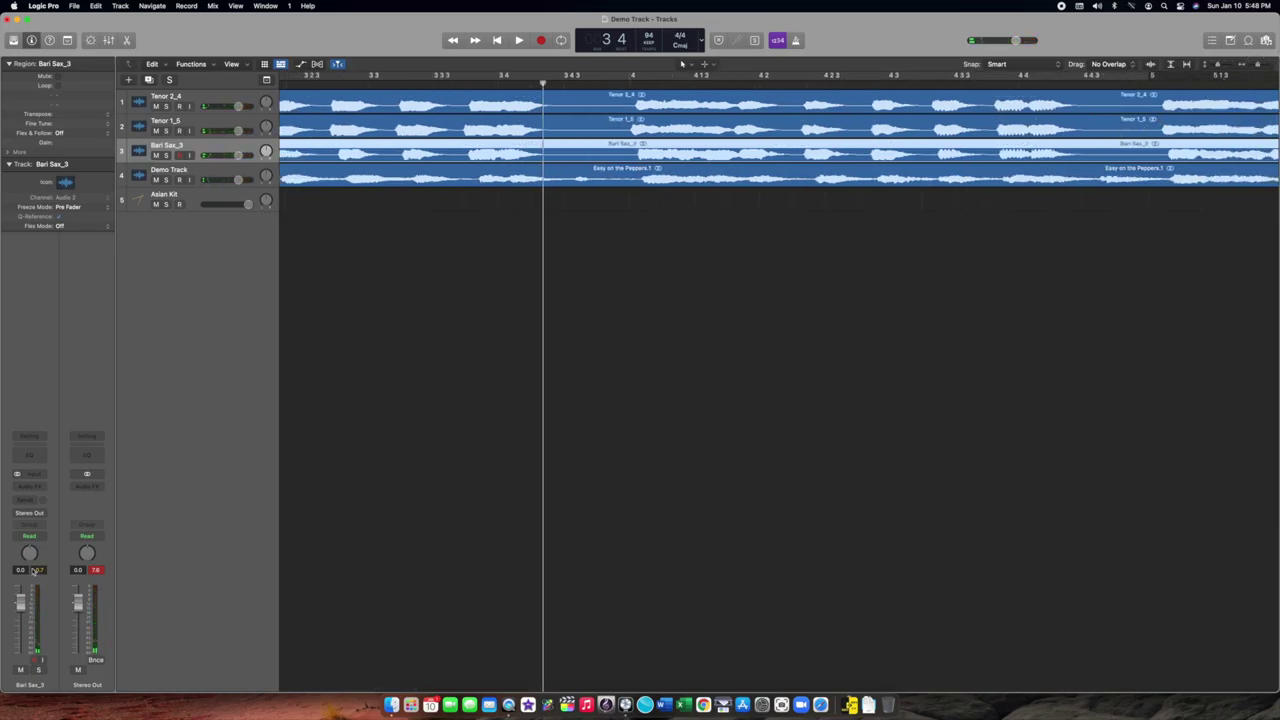
click(97, 570)
- Solo the Demo Track and Bari Sax_3 and play them together from just before bar 3 to check their alignment
click(222, 174)
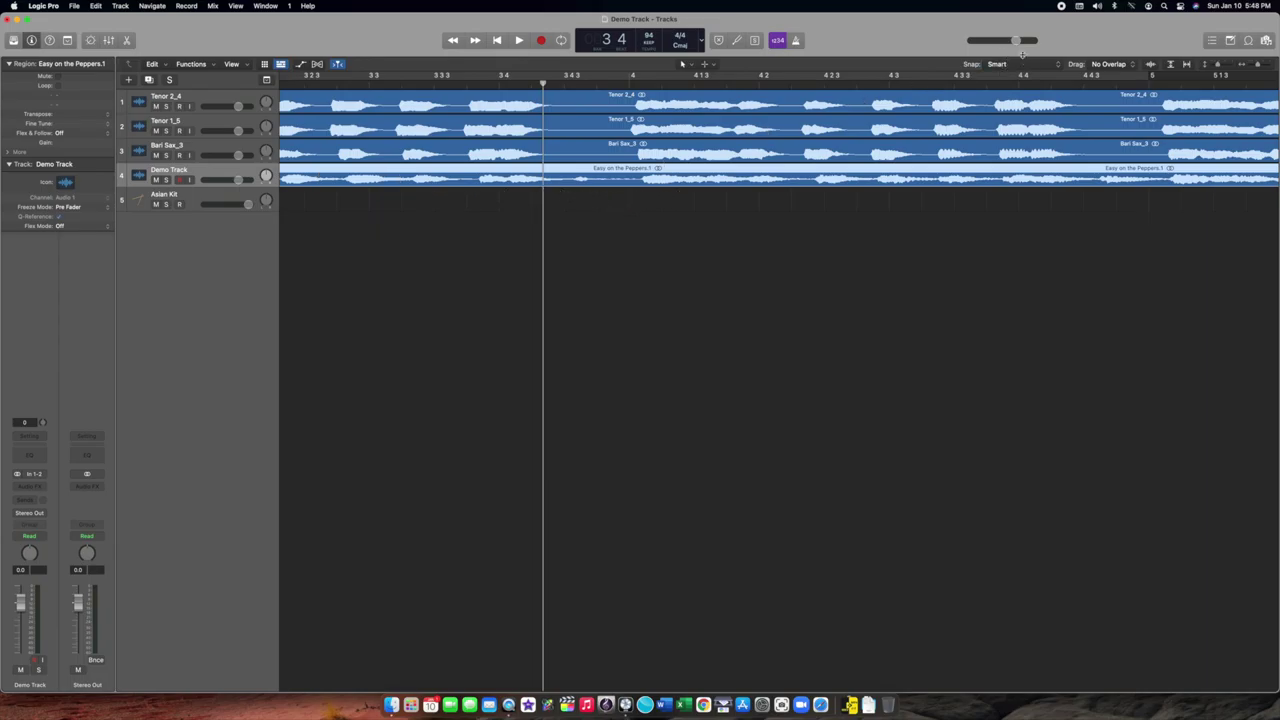
scroll(425, 145, left, 12)
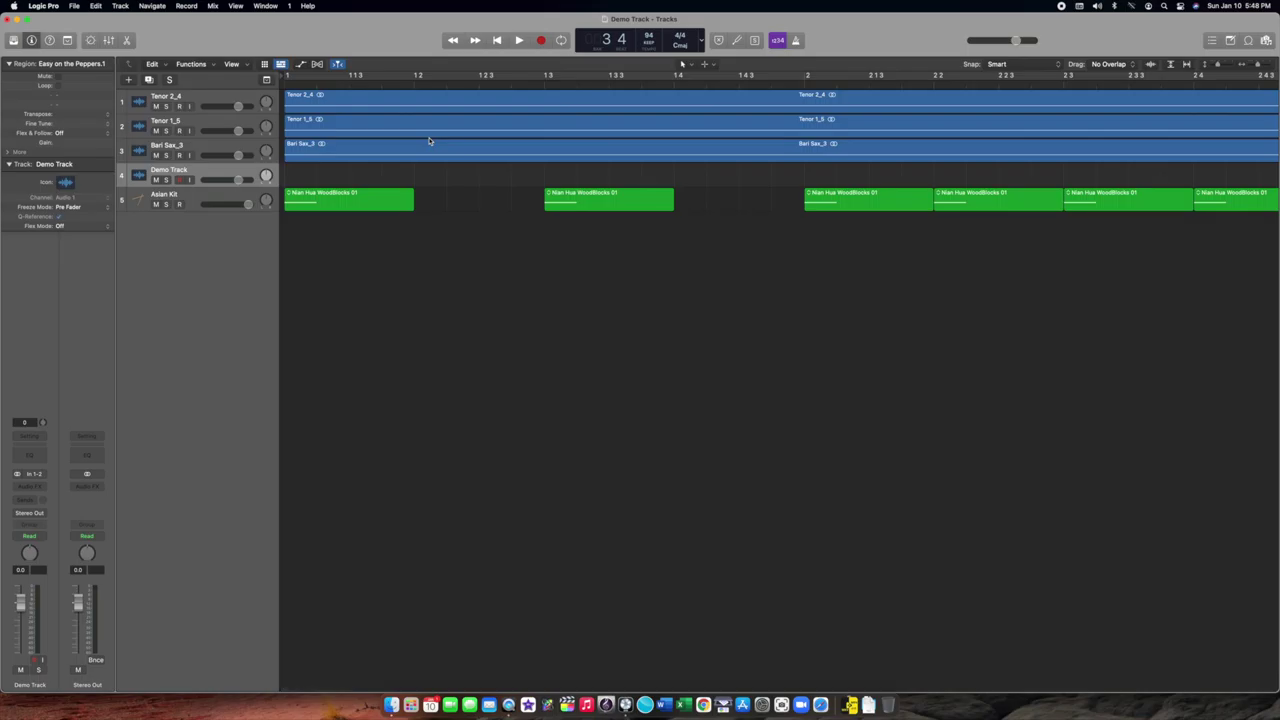
scroll(731, 211, right, 10)
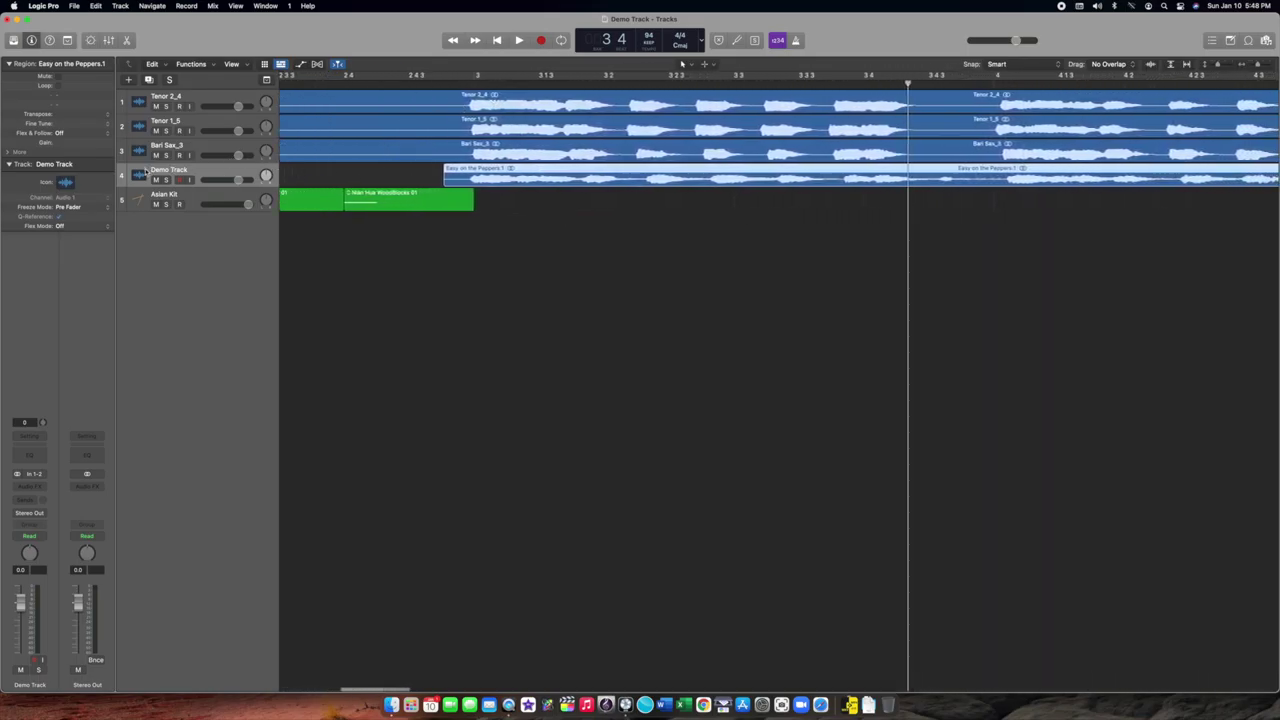
click(167, 180)
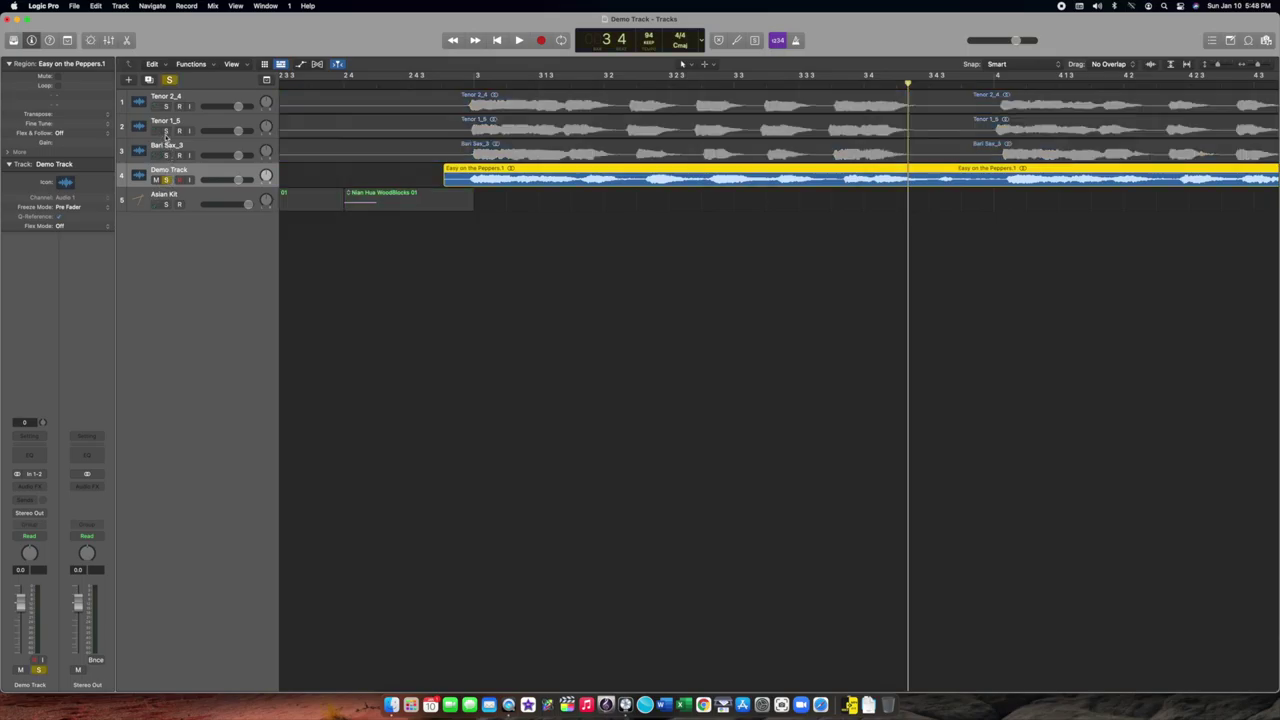
click(166, 155)
click(420, 84)
key(space)
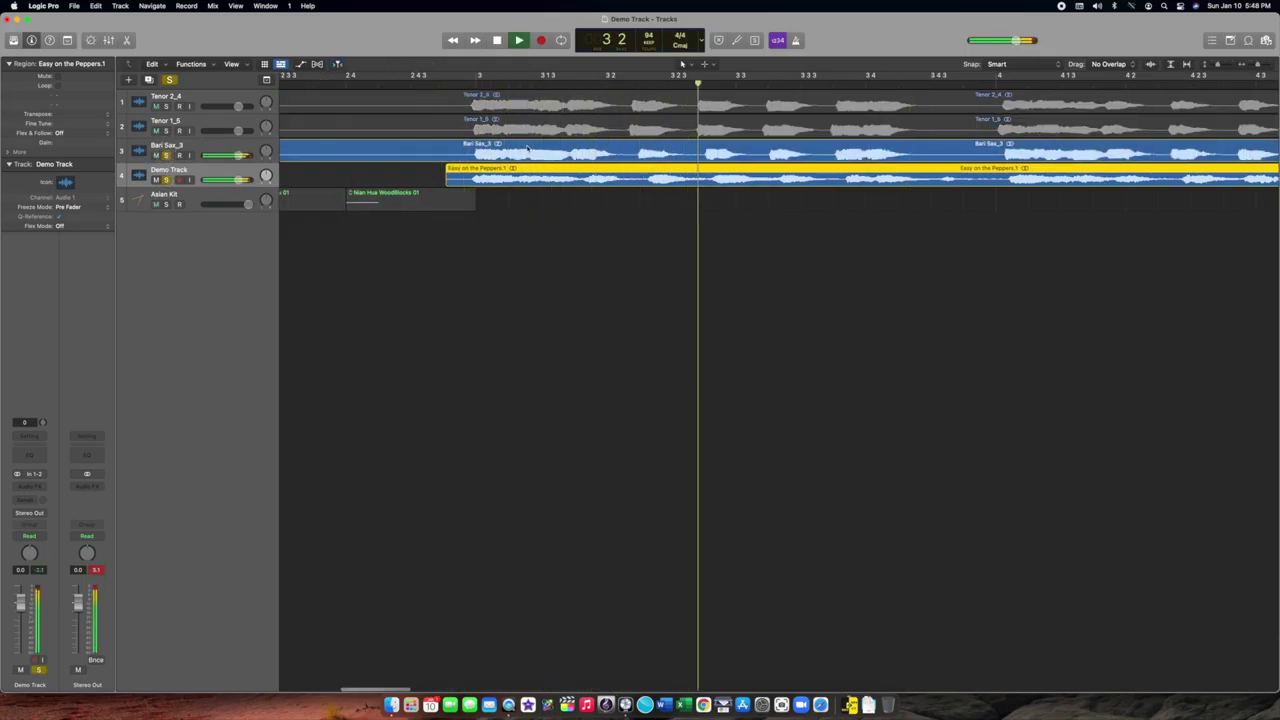
key(space)
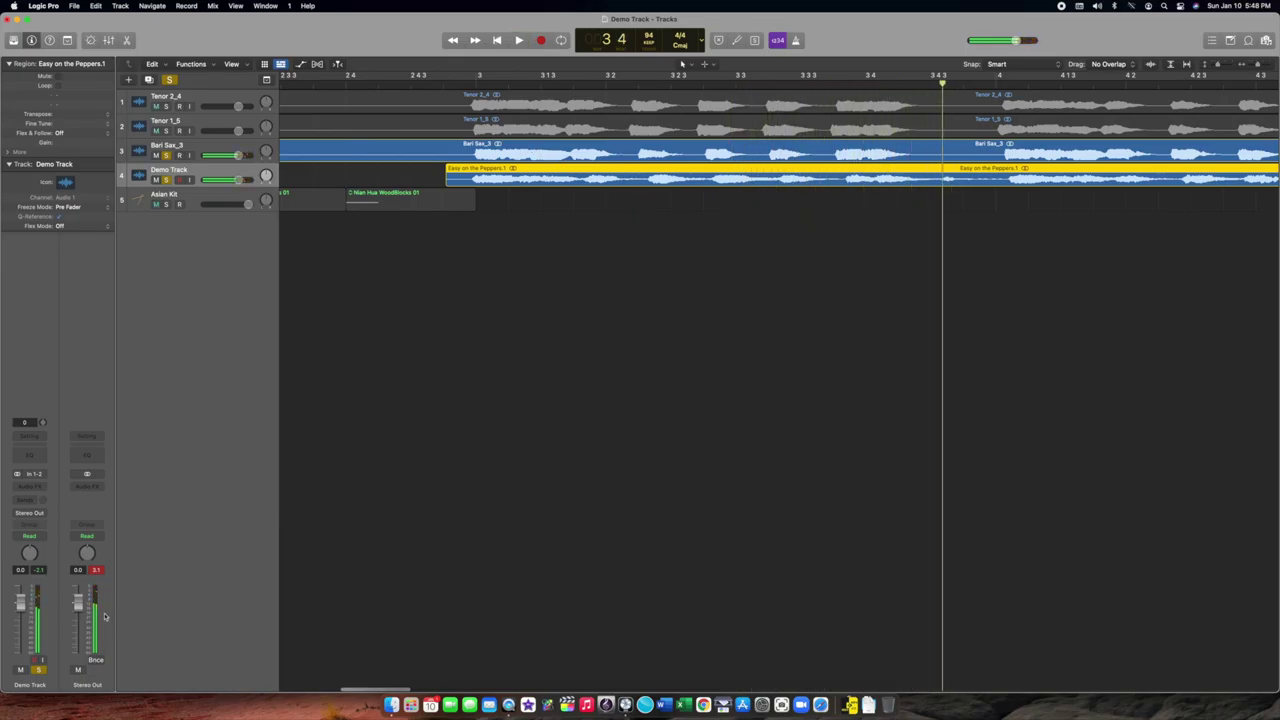
- Clear the Stereo Out peak level, lower its volume to -5.9 dB, and play the soloed tracks through bar 4
click(97, 570)
drag(78, 601, 78, 619)
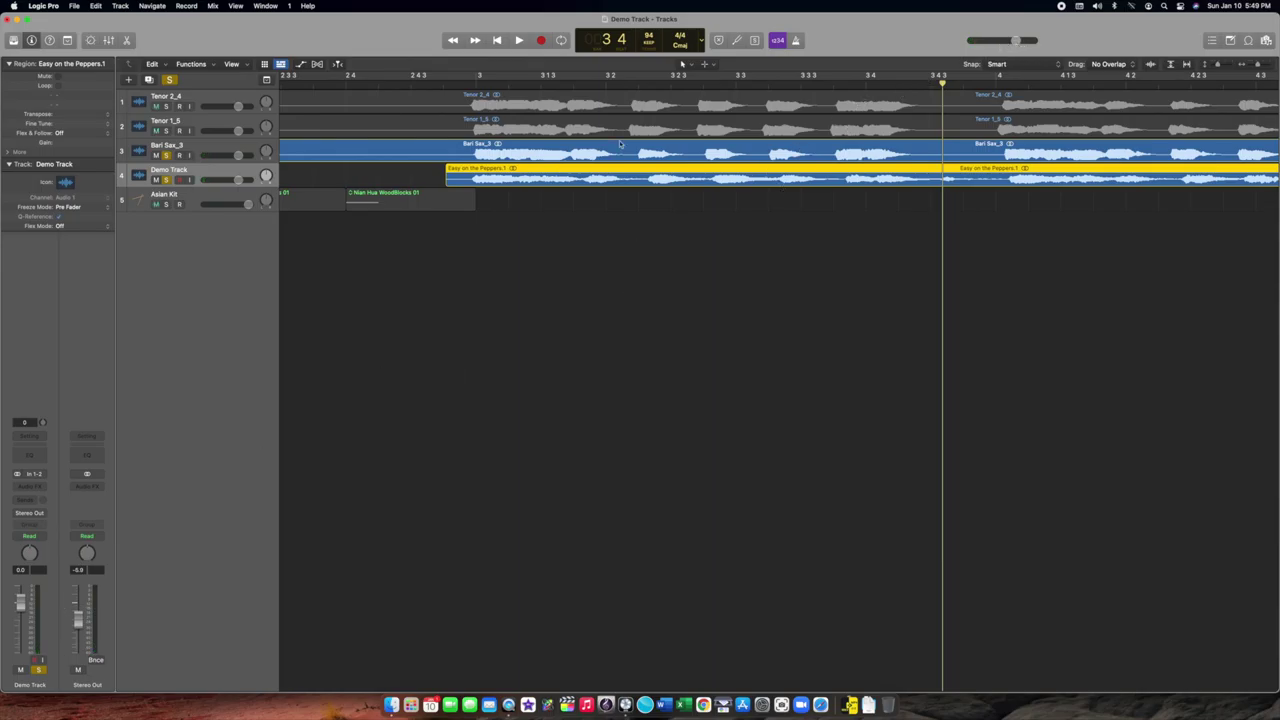
click(594, 251)
key(space)
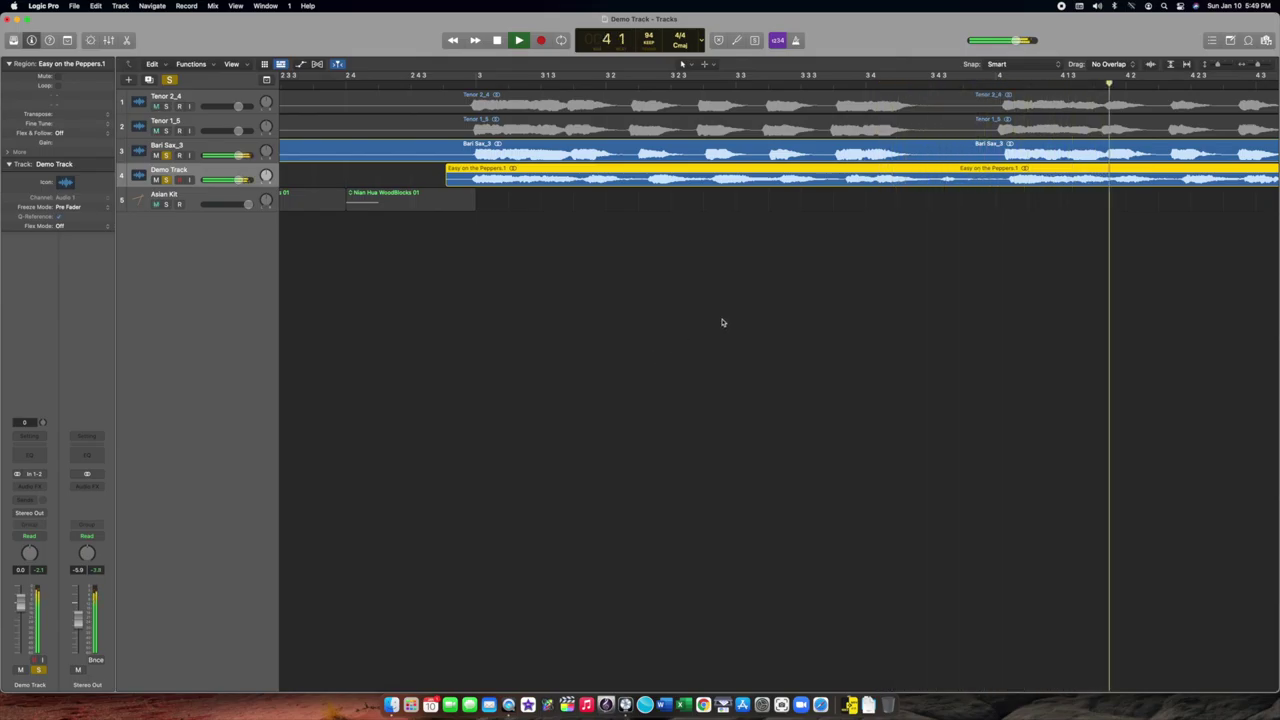
scroll(721, 321, right, 3)
scroll(722, 322, right, 1)
key(space)
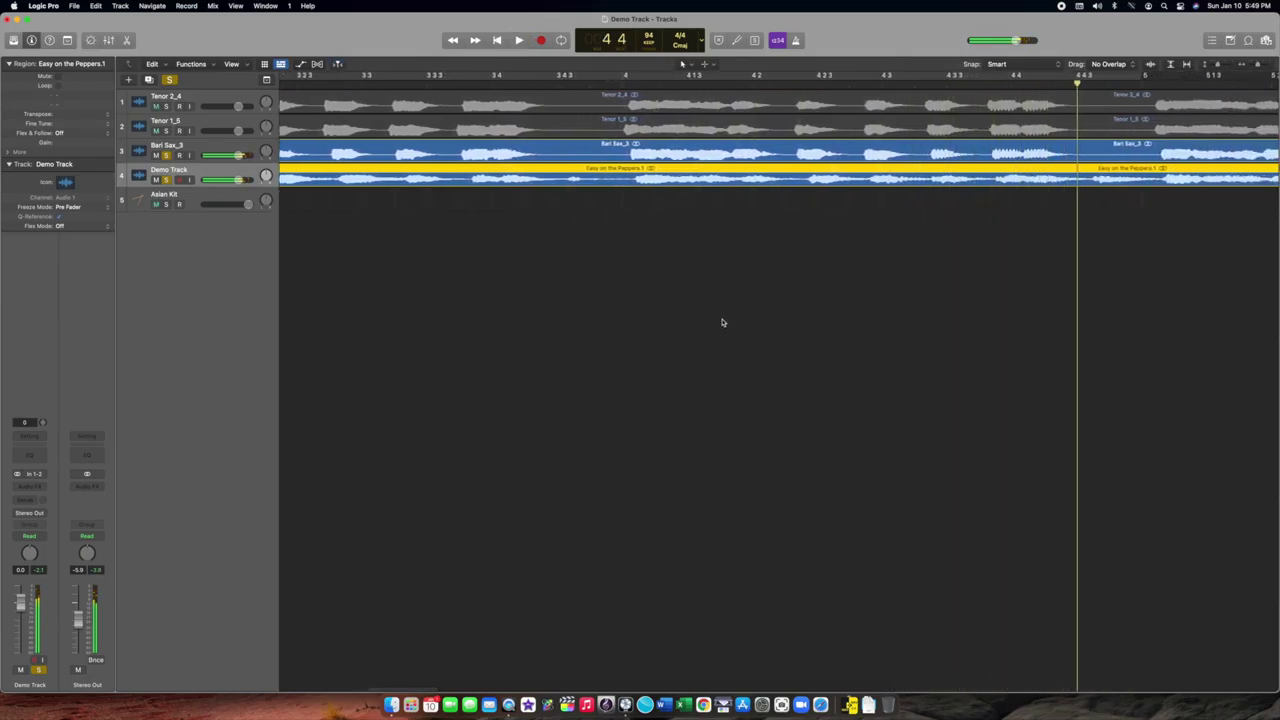
- Turn off solo on Bari Sax_3 and the Demo Track, and look over how all the regions line up
scroll(543, 291, left, 7)
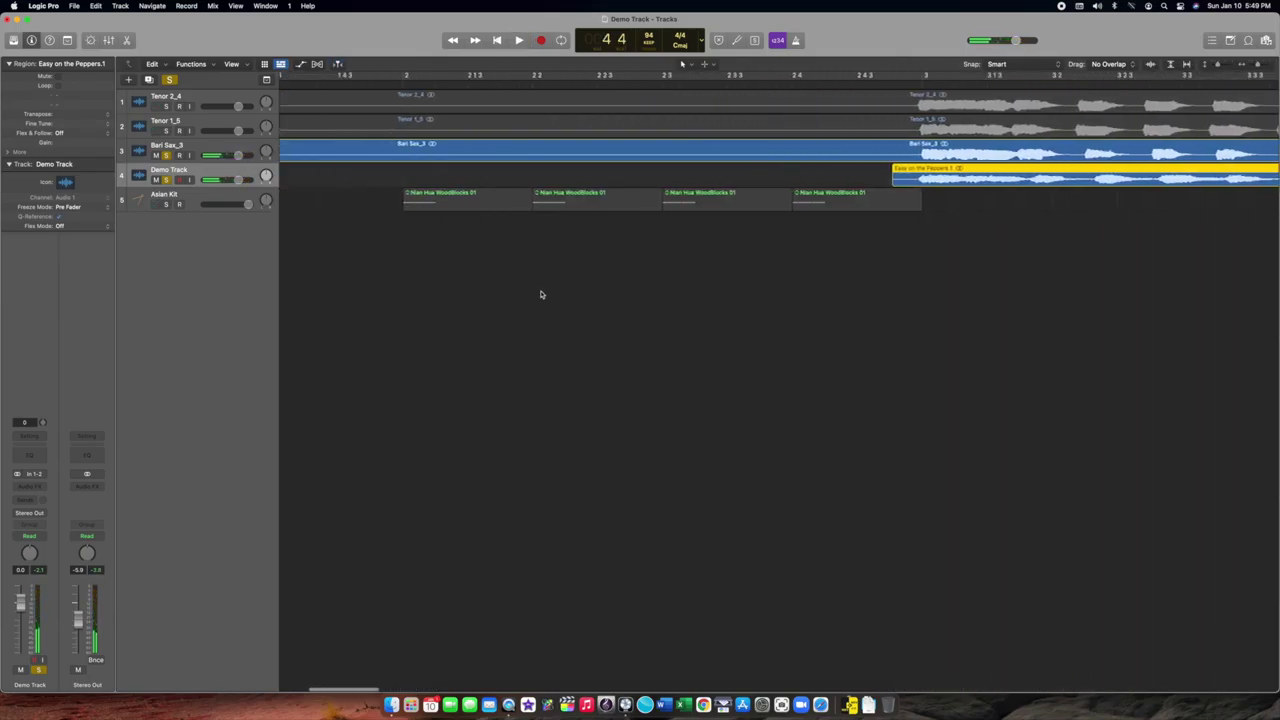
click(164, 156)
click(165, 178)
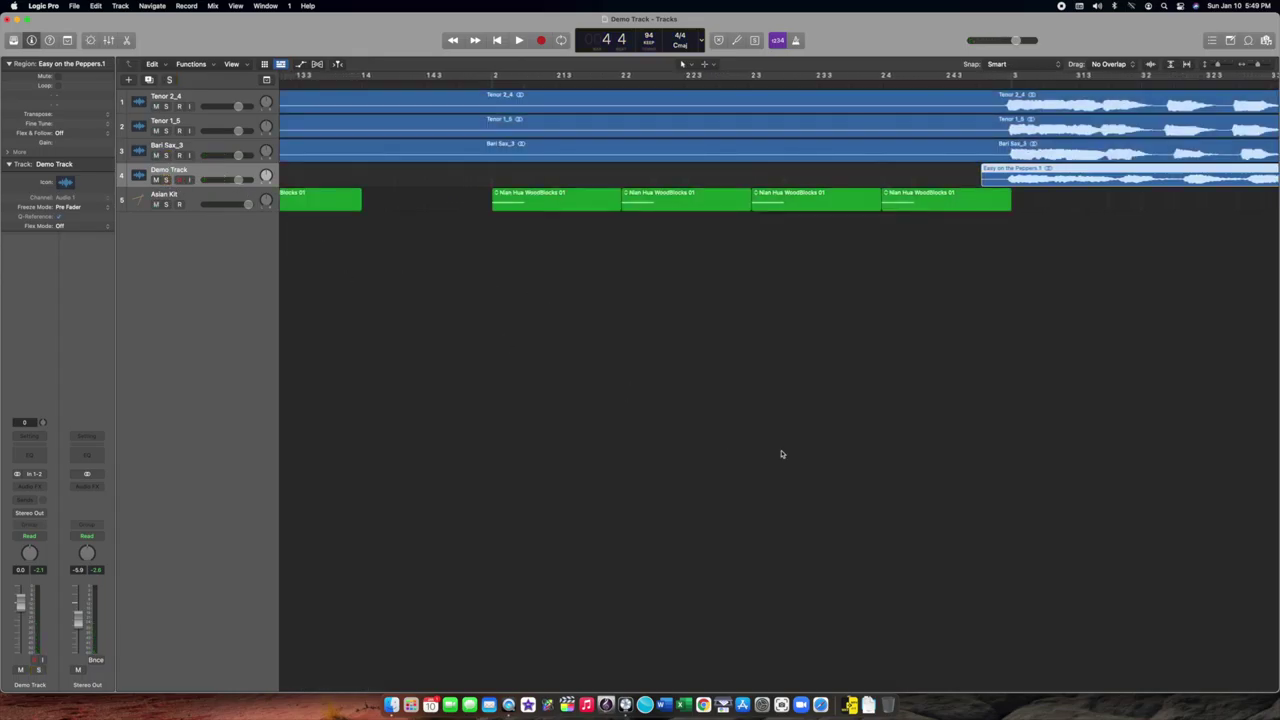
scroll(931, 453, right, 14)
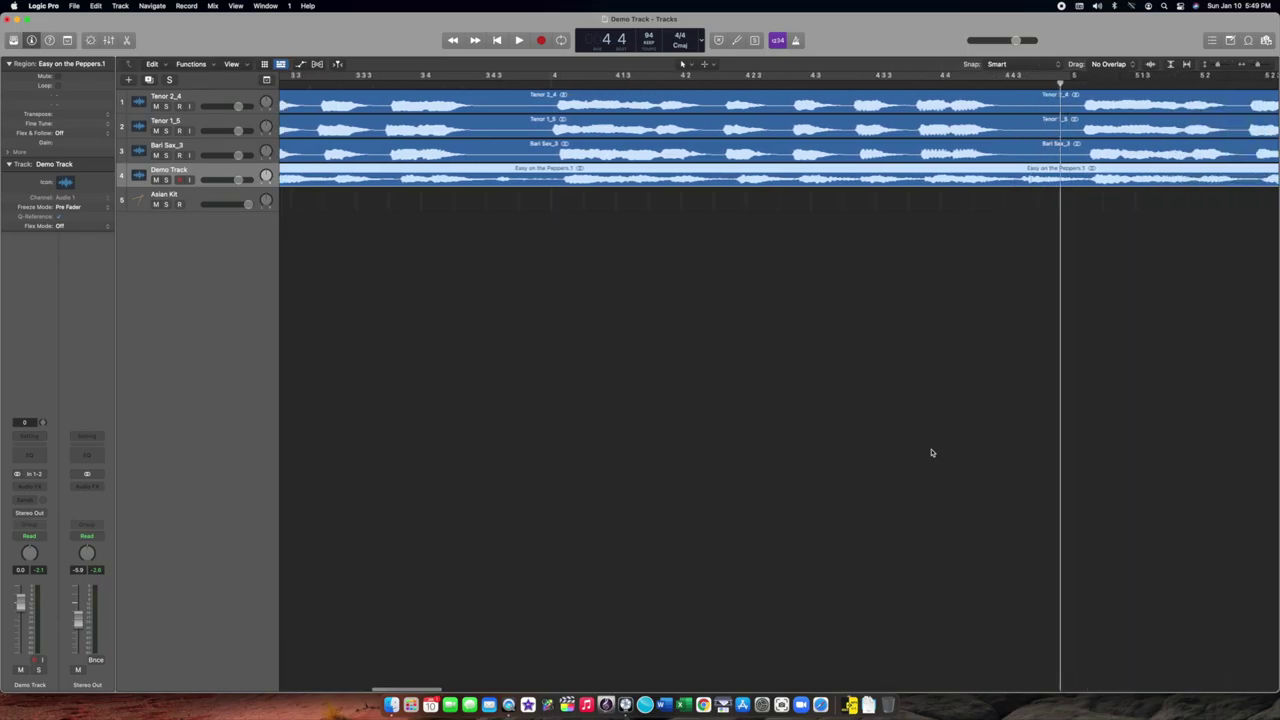
scroll(931, 453, right, 5)
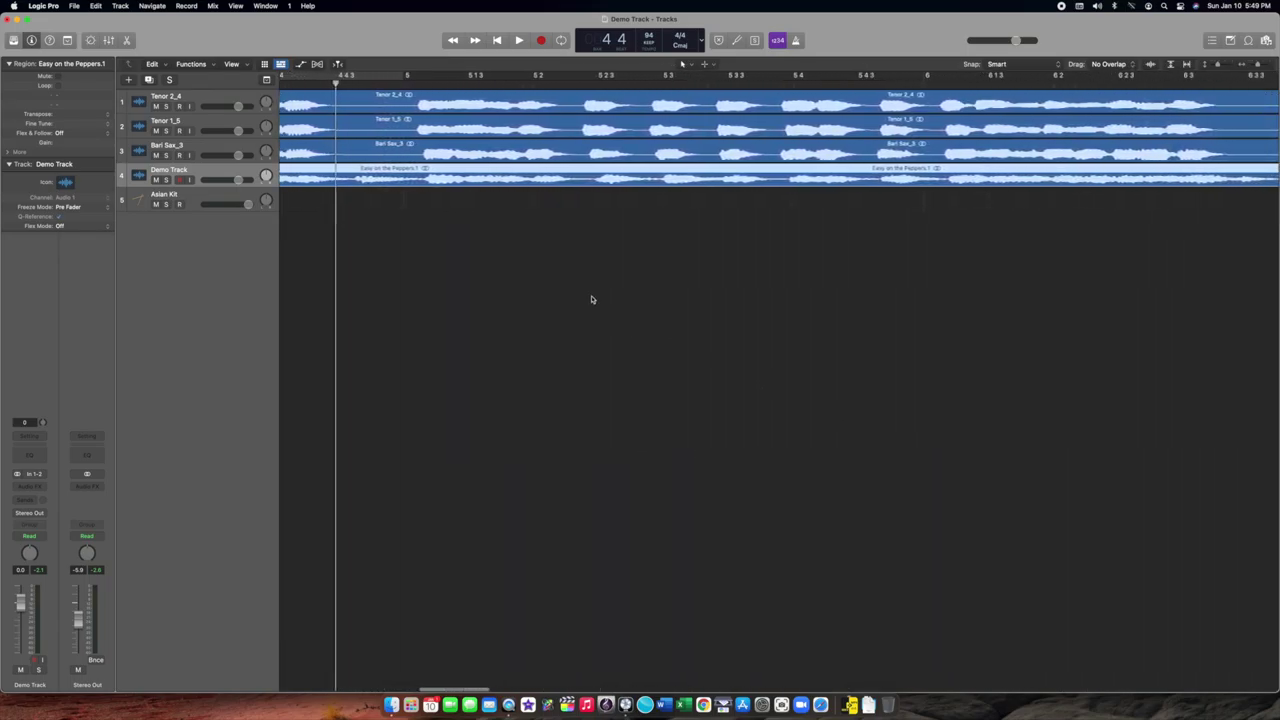
scroll(591, 299, right, 3)
scroll(591, 299, left, 20)
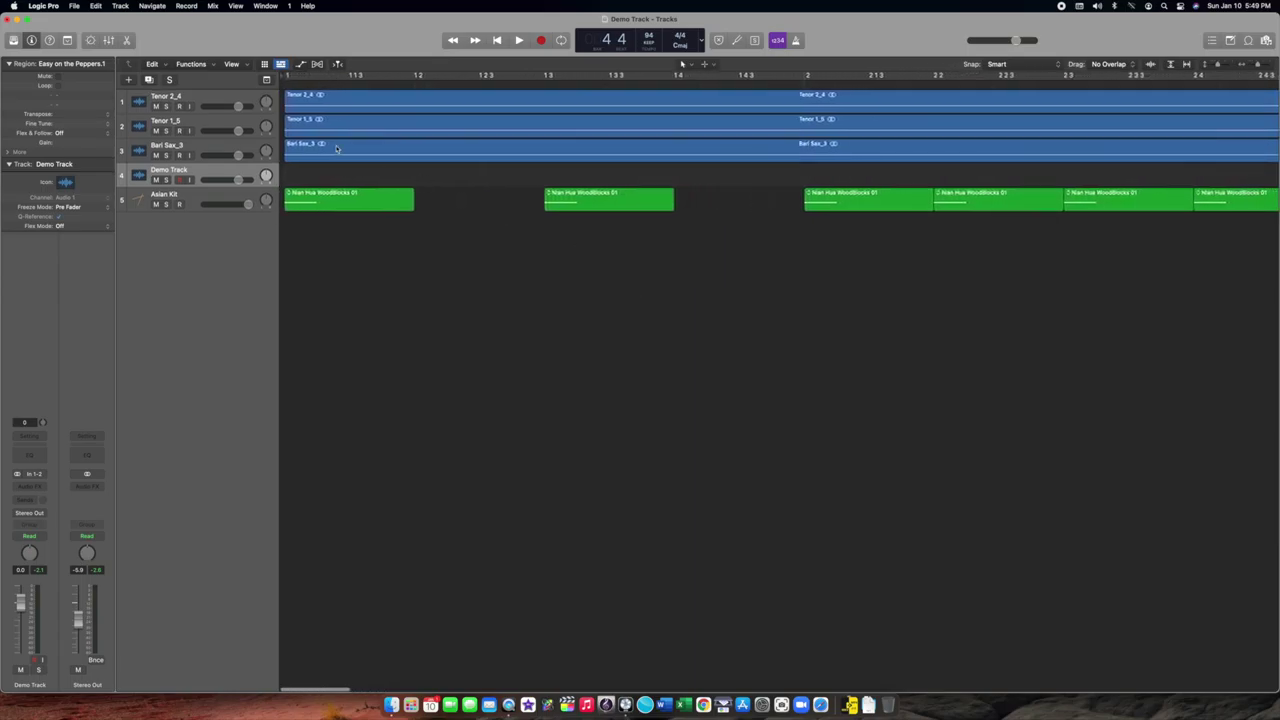
- Solo Tenor 1_5 and Tenor 2_4 and play them from beat 3 of bar 6 until their entrance in bar 10
click(167, 131)
click(166, 106)
scroll(869, 311, right, 1)
scroll(869, 311, right, 3)
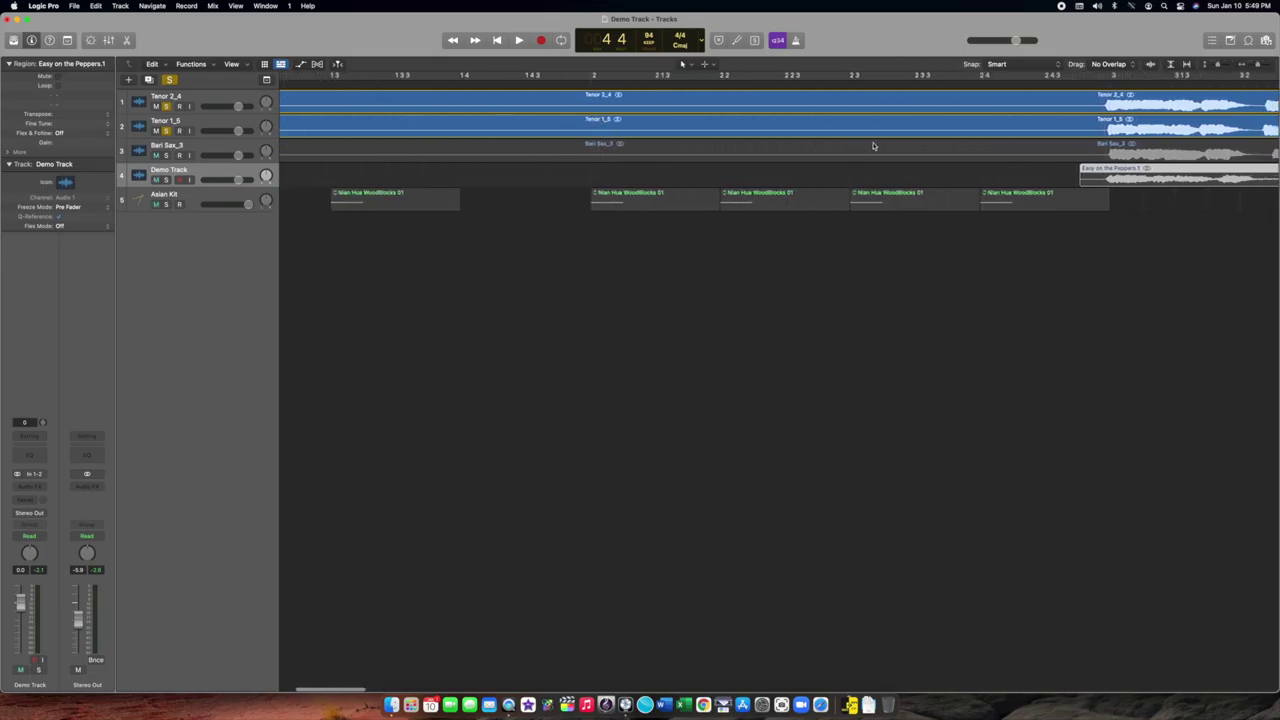
scroll(873, 146, right, 10)
scroll(873, 146, right, 8)
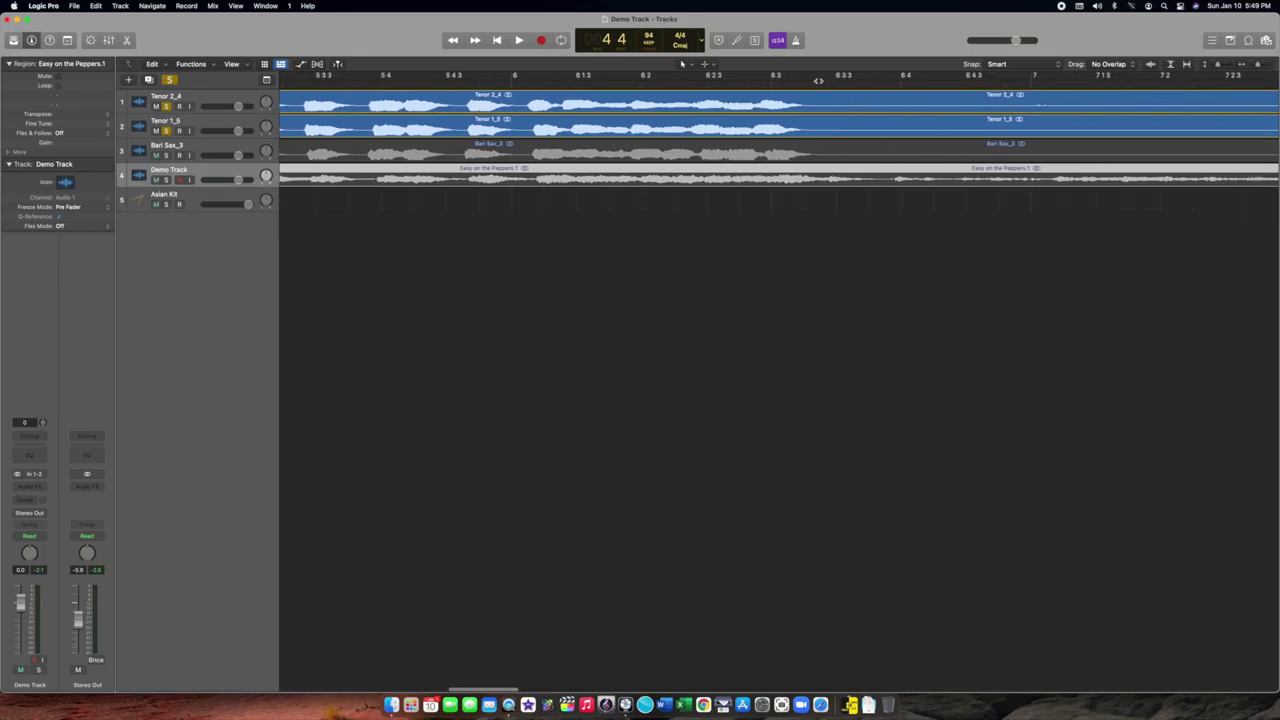
double_click(770, 76)
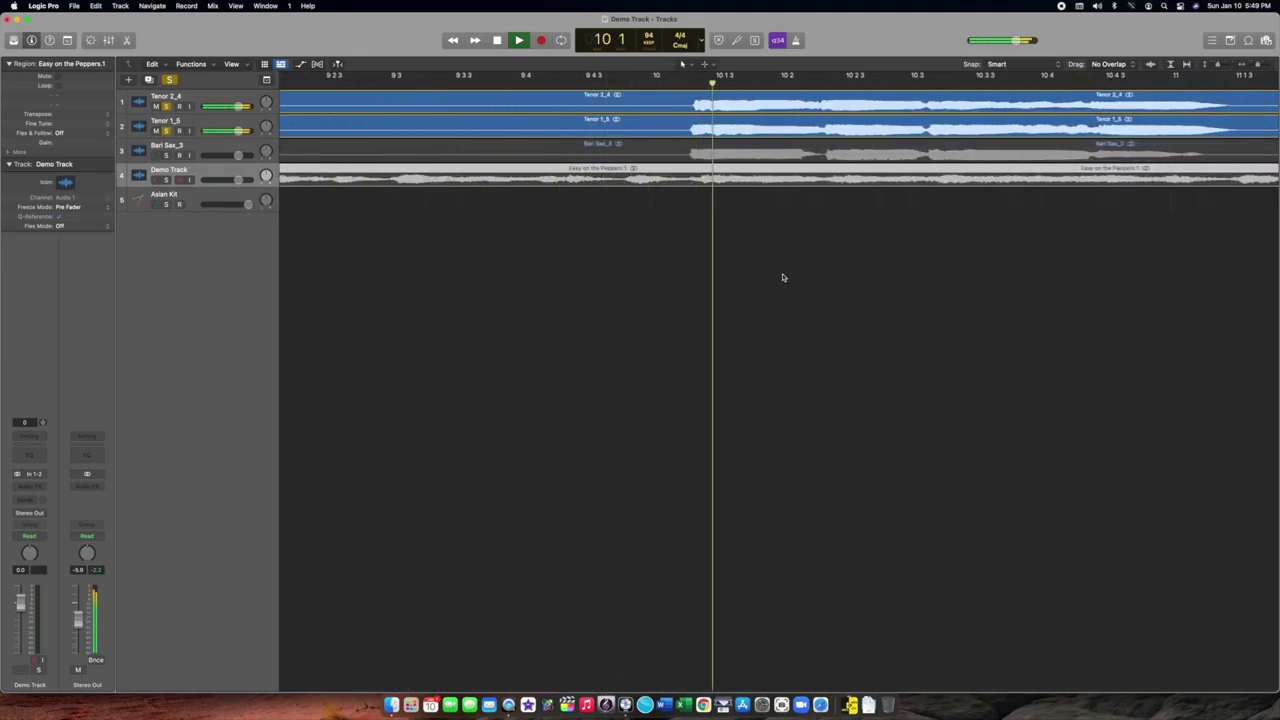
key(space)
- Zoom out to show the arrangement from bar 1 to 17, deselect the region, and turn off solo on both tenor tracks
scroll(671, 266, left, 10)
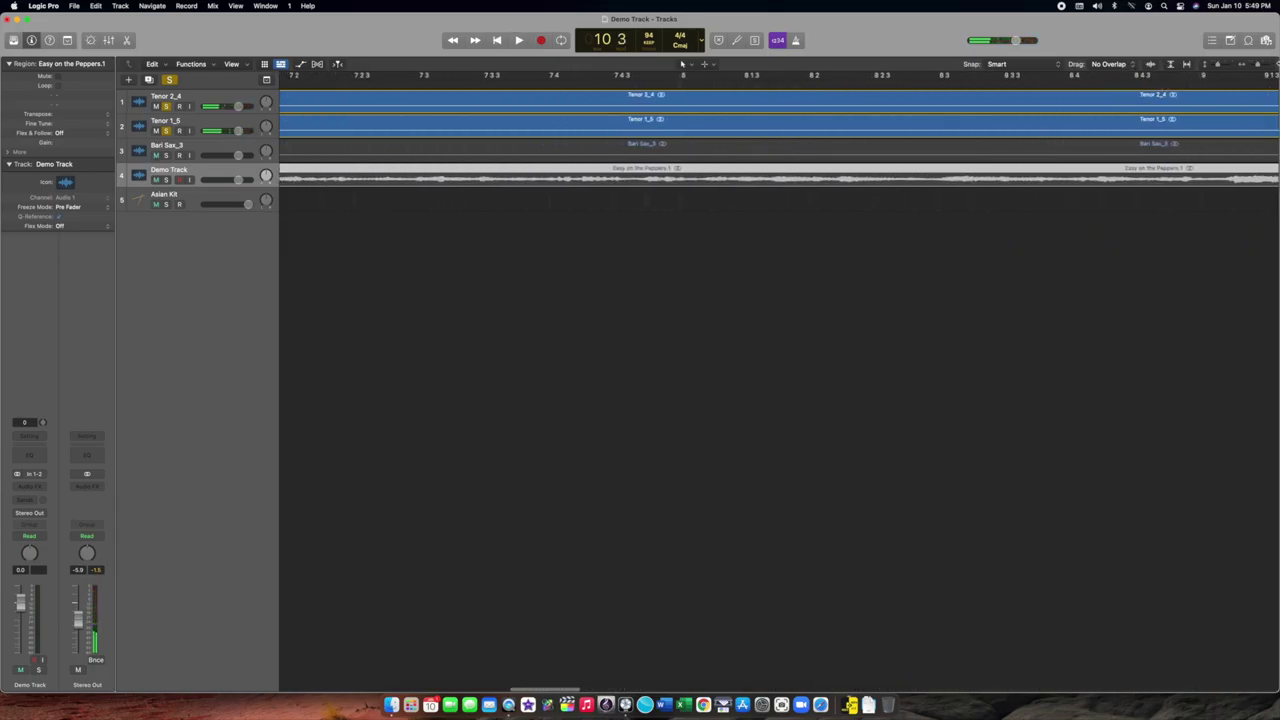
key(super+Left)
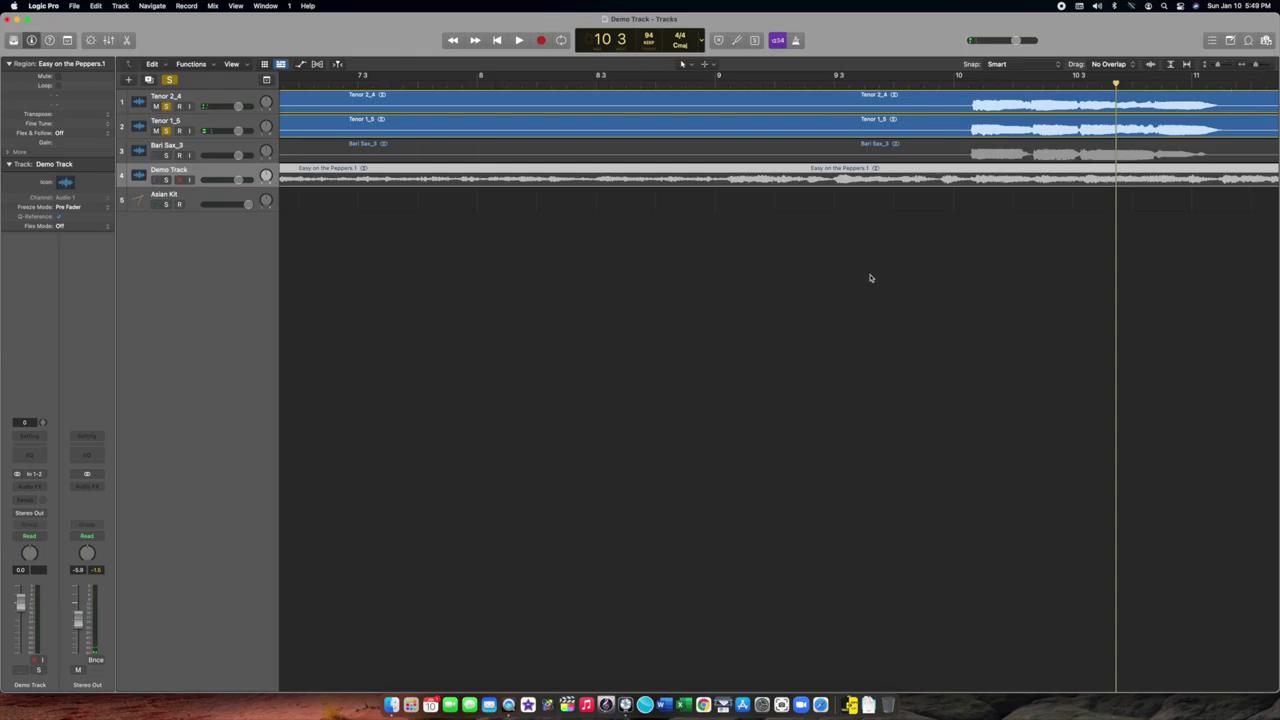
scroll(870, 278, left, 5)
click(762, 295)
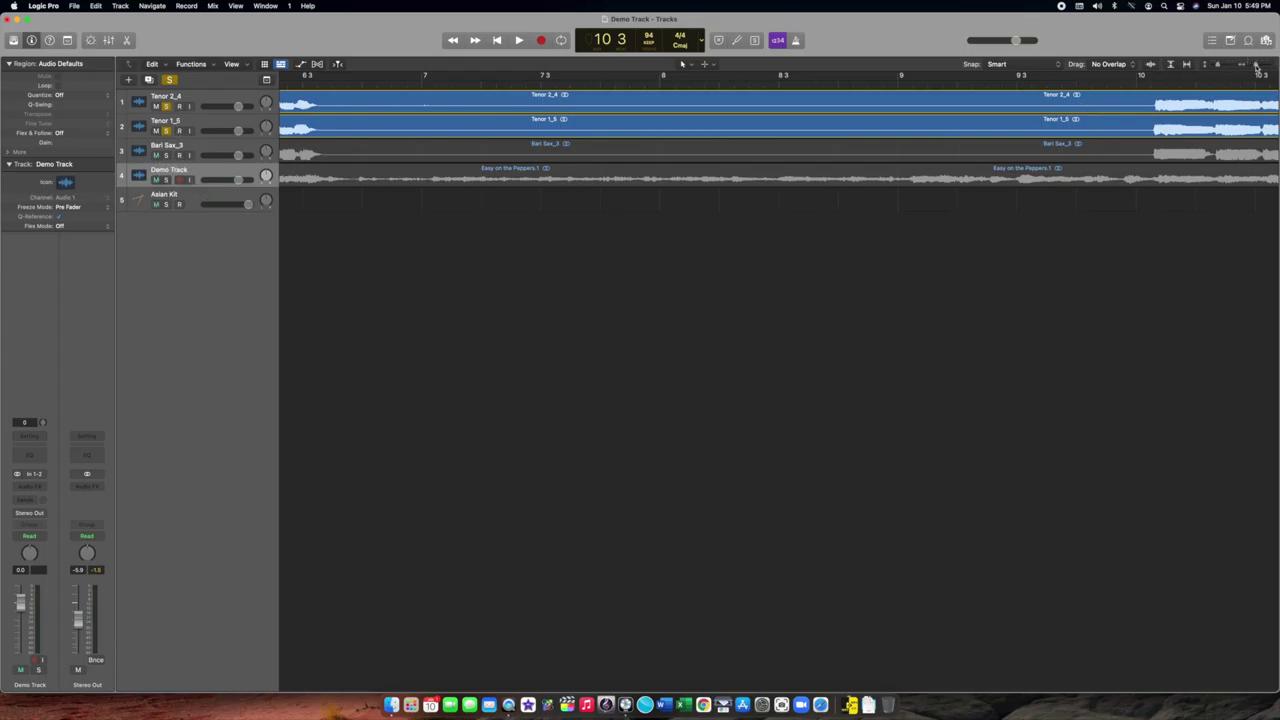
drag(1257, 66, 1248, 68)
scroll(707, 110, left, 2)
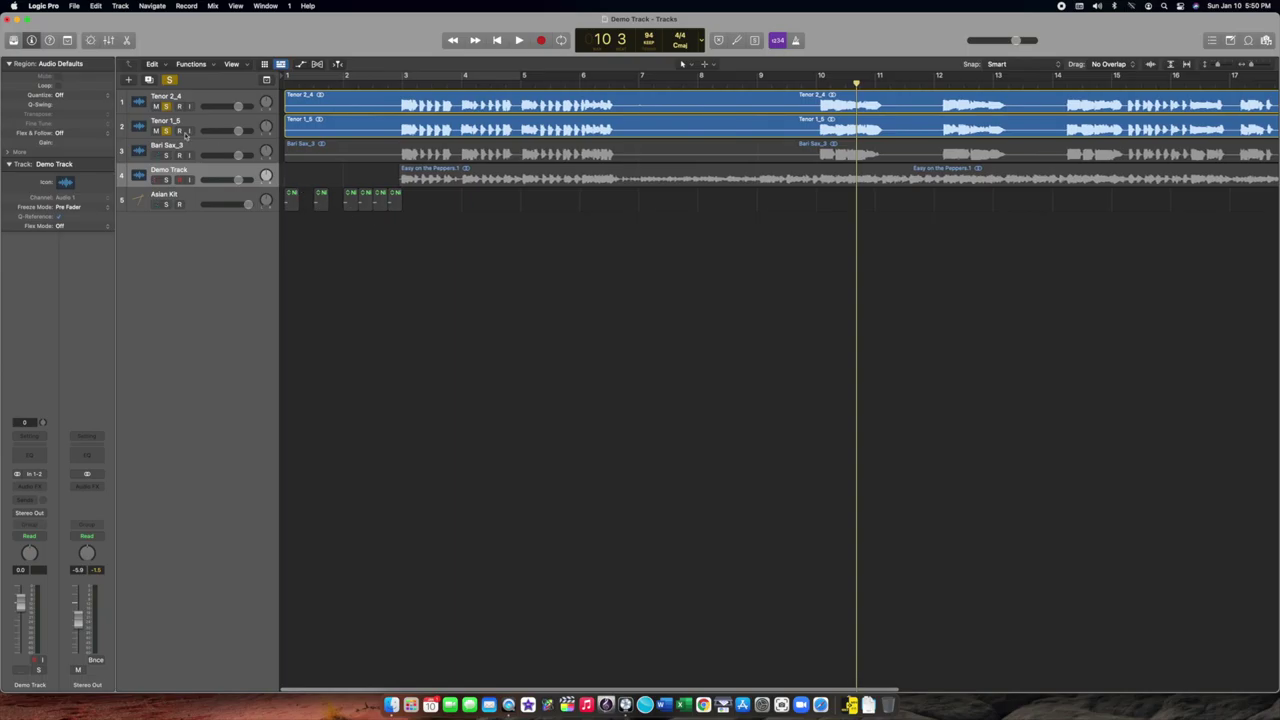
click(167, 131)
click(167, 106)
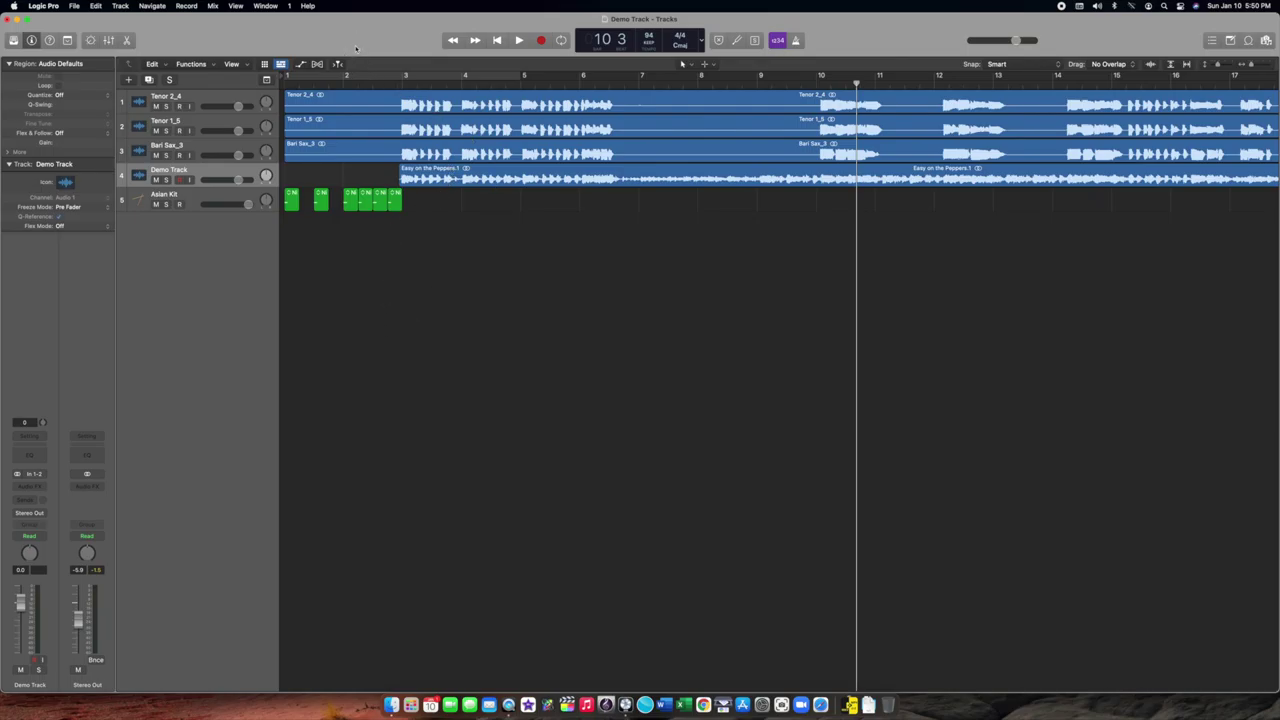
- Show the Mixer and reorder the tracks so that Tenor 1_5 comes before Tenor 2_4
key(x)
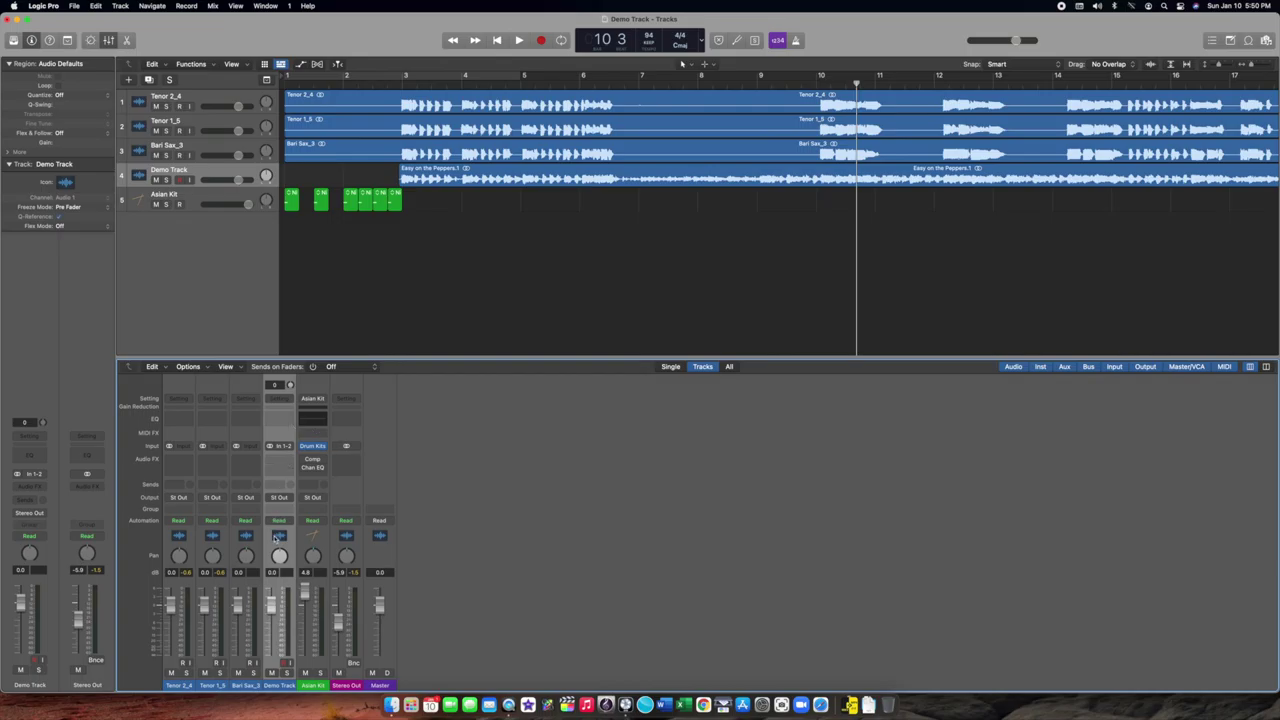
click(207, 686)
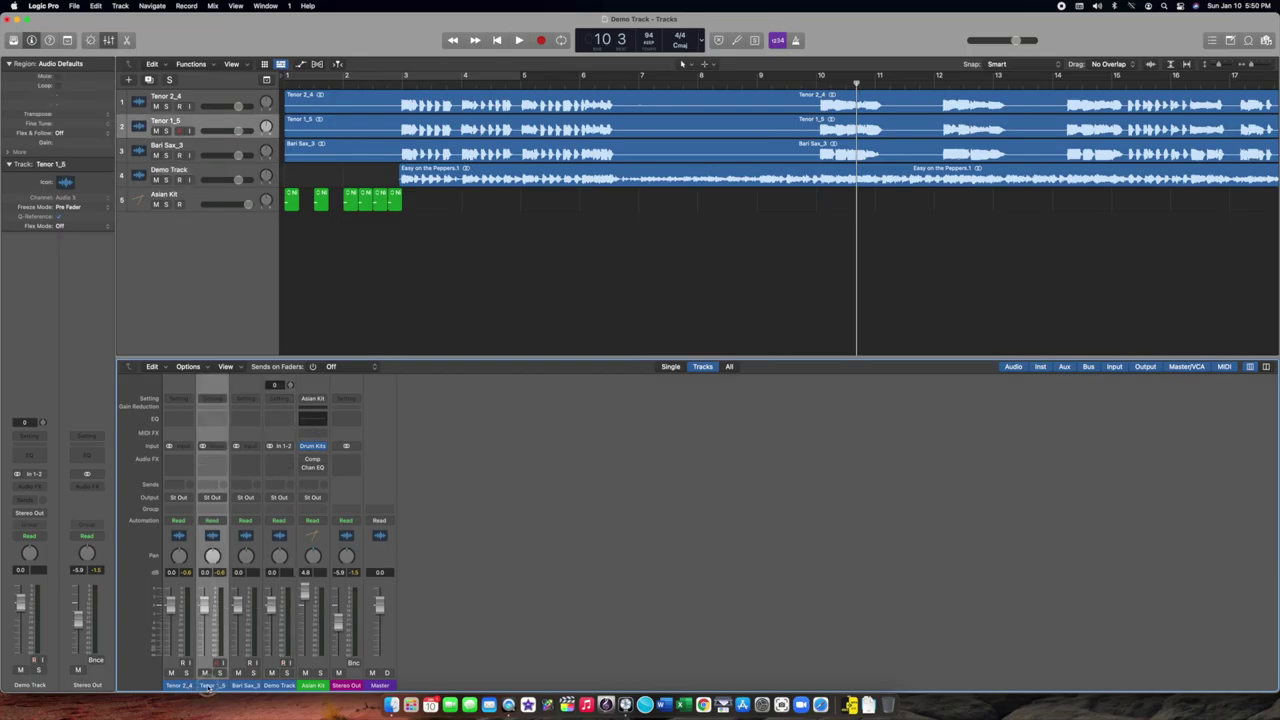
shift+click(178, 686)
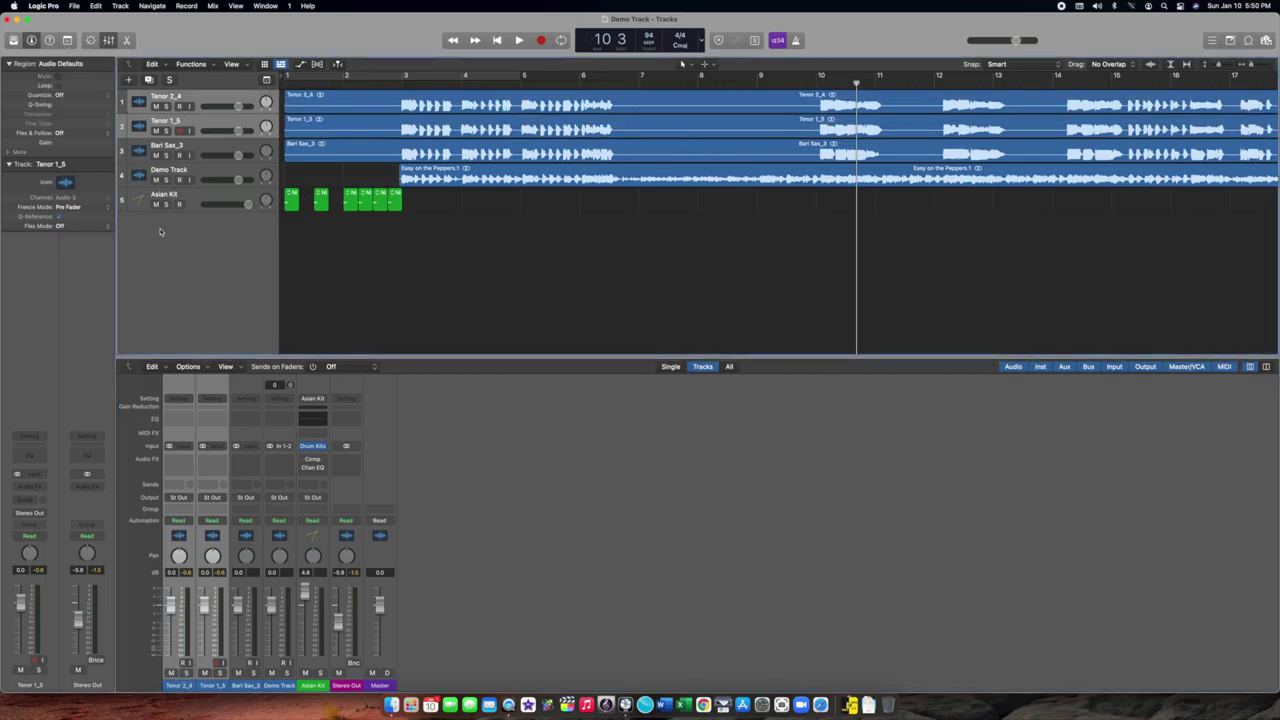
click(181, 155)
drag(197, 123, 198, 98)
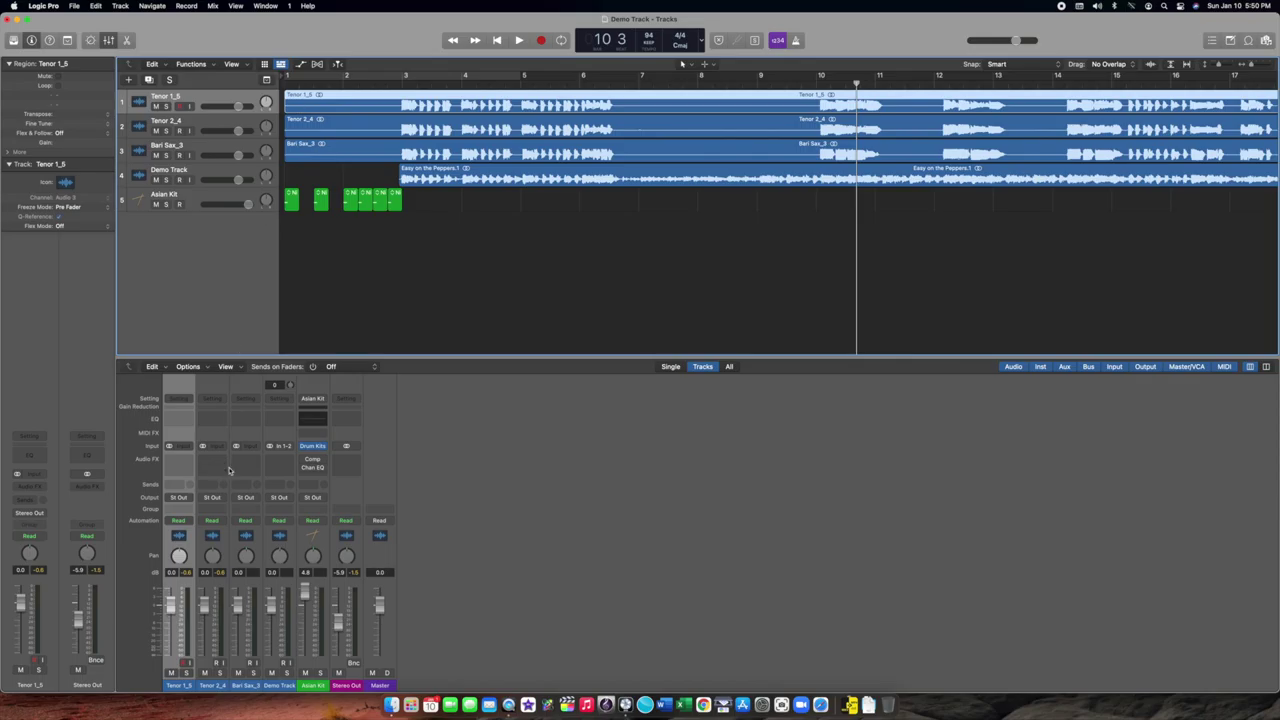
- Select the Demo Track, Asian Kit and Stereo Out channel strips in turn, and lower the Stereo Out fader to -12.2 dB
click(275, 685)
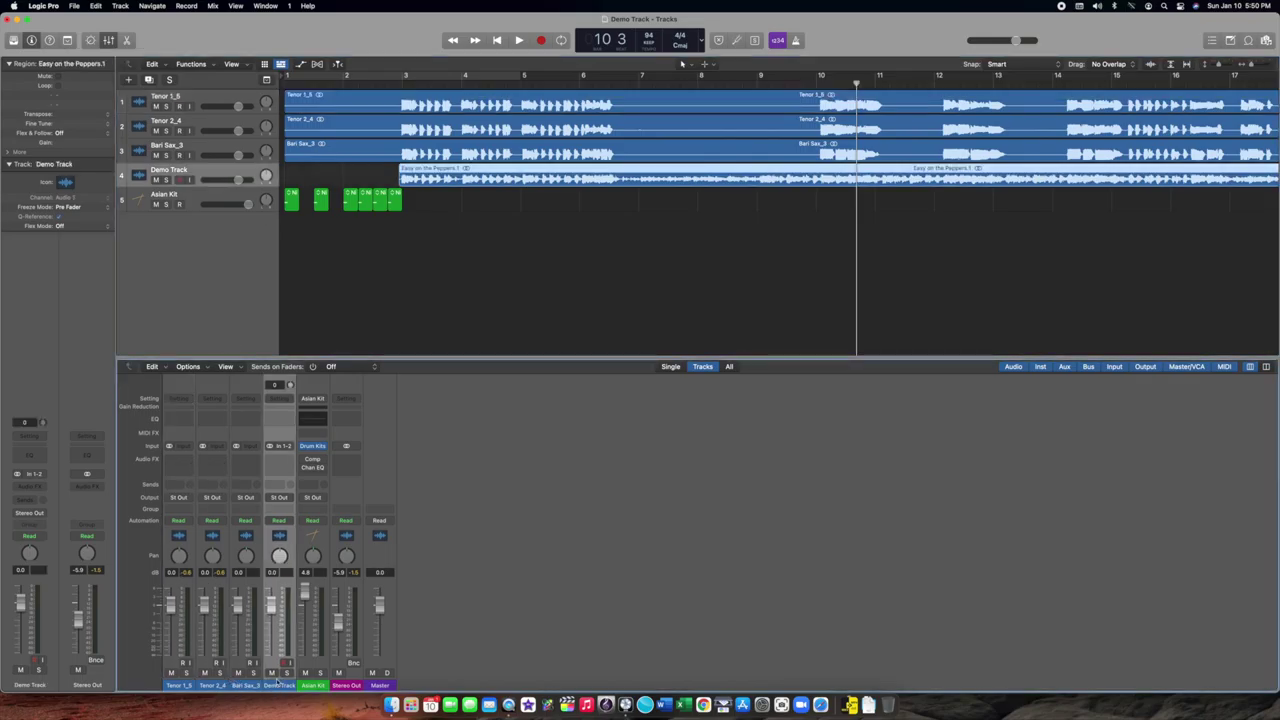
click(312, 686)
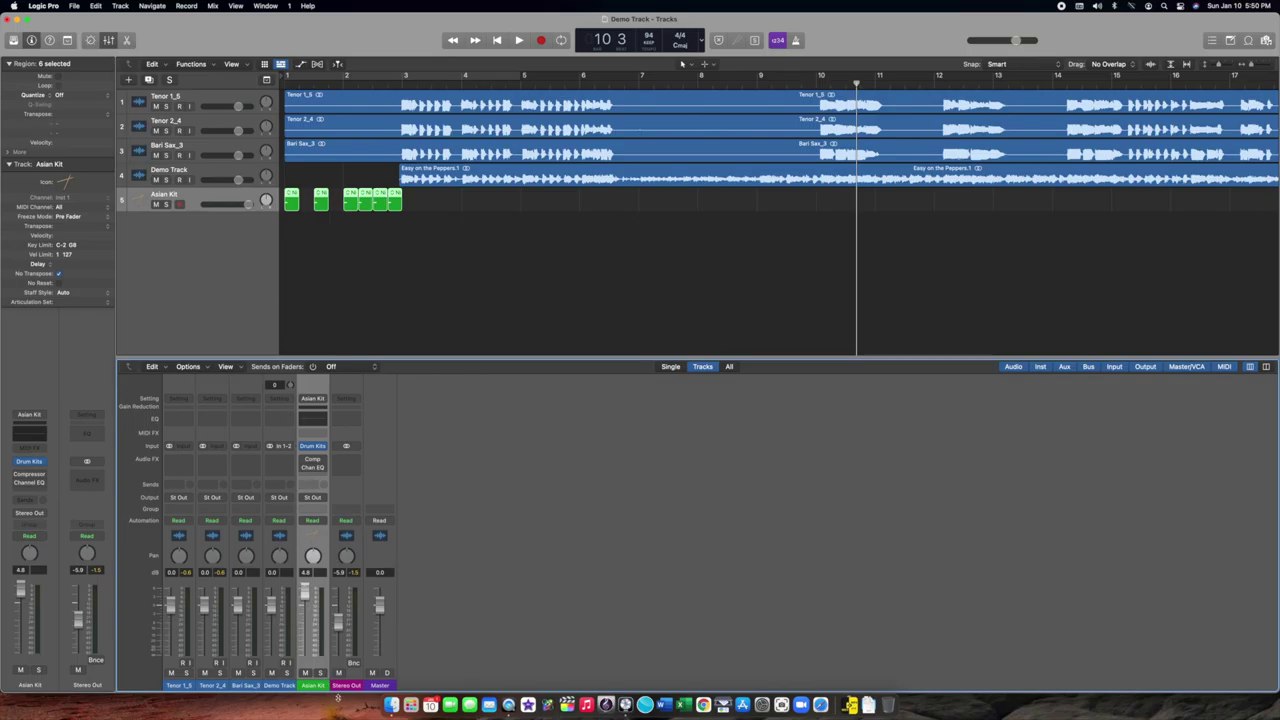
click(346, 685)
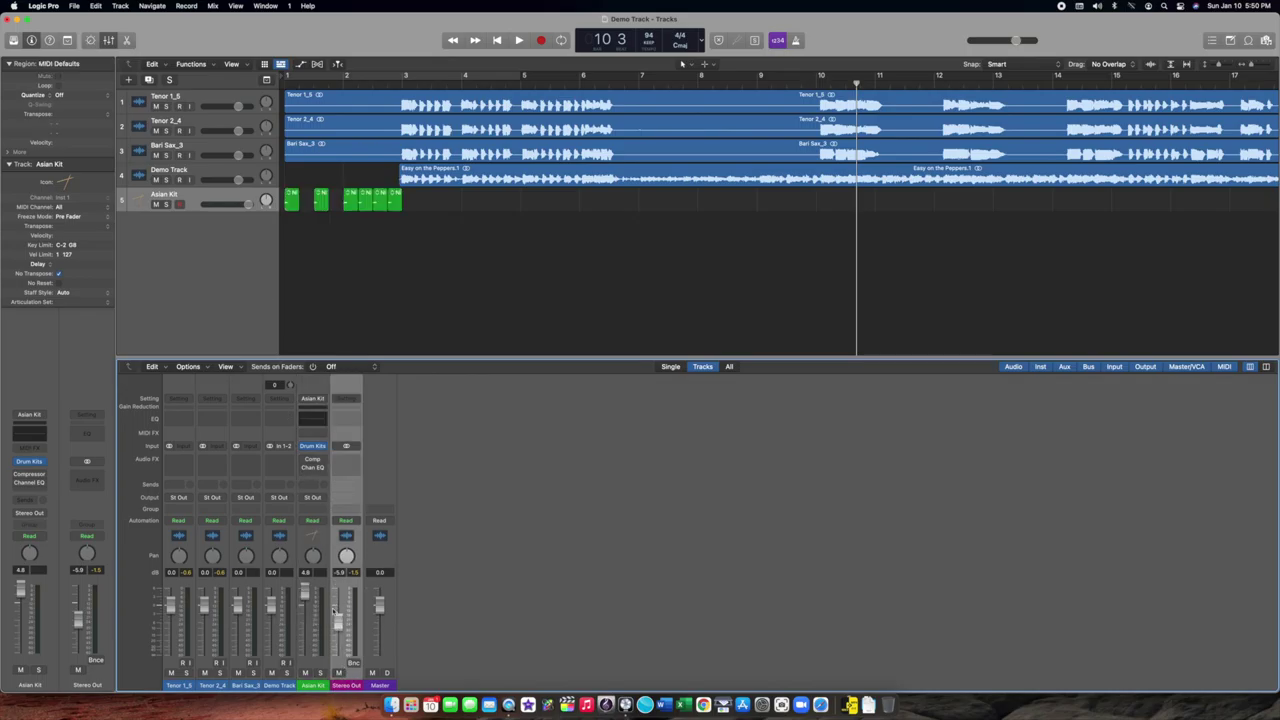
drag(338, 623, 332, 638)
- Play the mix from beat 4 of bar 2 to beat 3 of bar 6 to watch the levels, and clear the peak readings
click(396, 80)
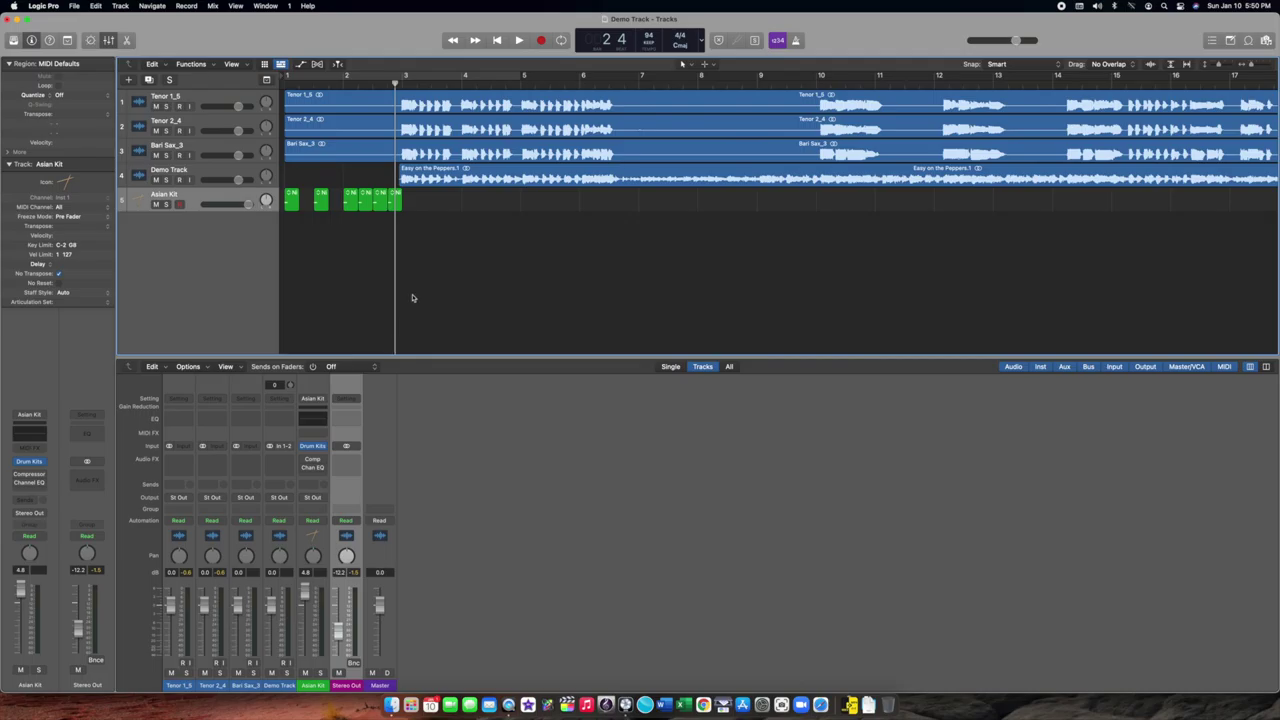
key(space)
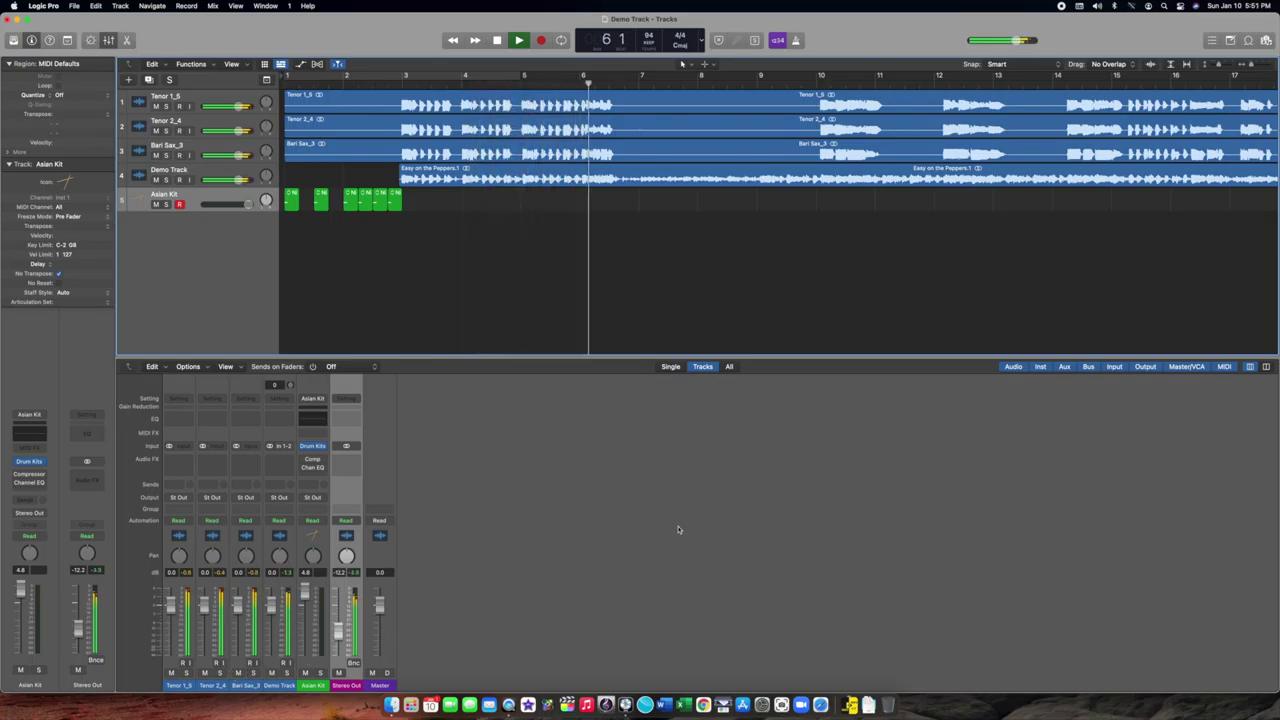
key(space)
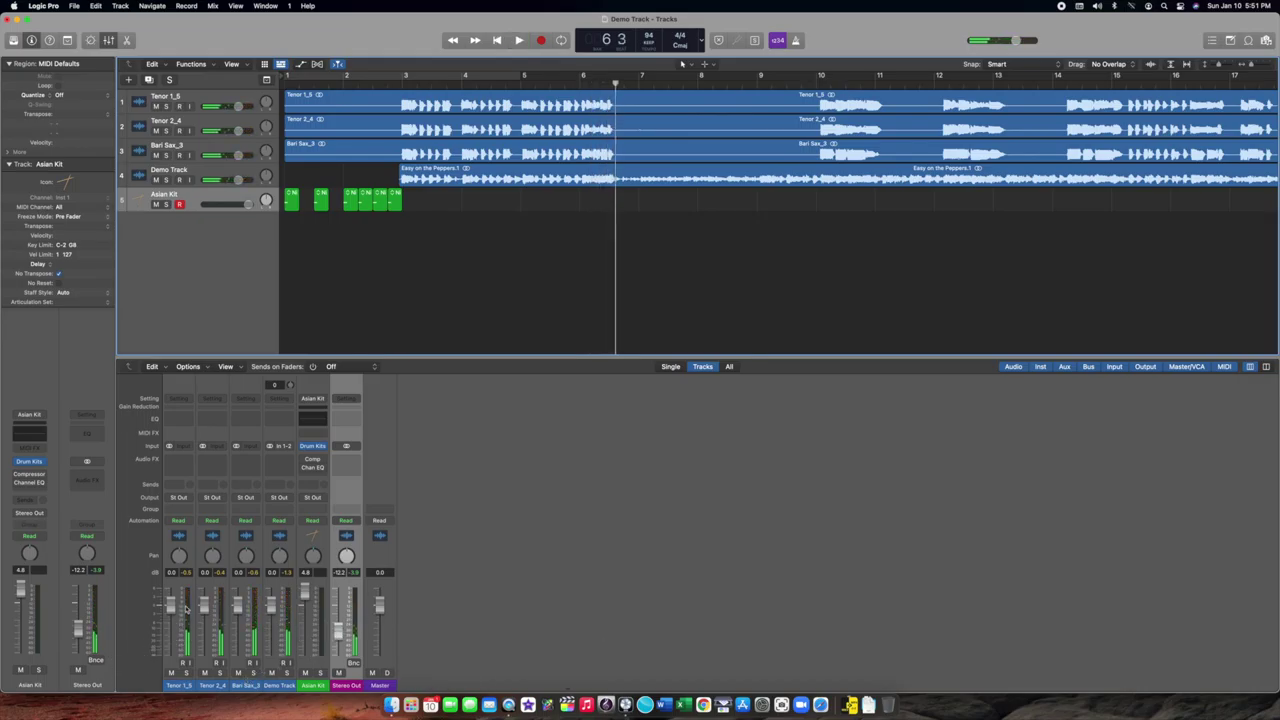
click(188, 572)
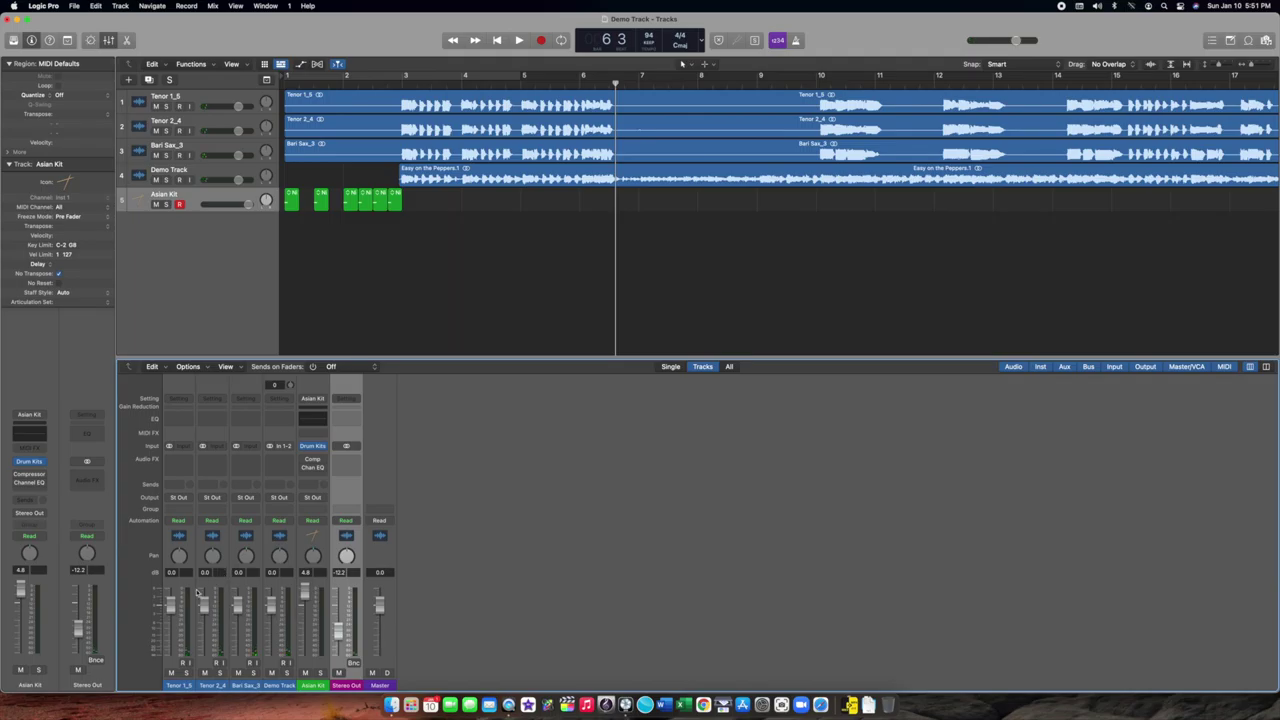
- Try Tenor 1_5 at 6.0 dB while playing from the start of bar 3, return its fader to 0.1 dB, and clear the peaks
drag(170, 610, 186, 584)
click(401, 82)
key(space)
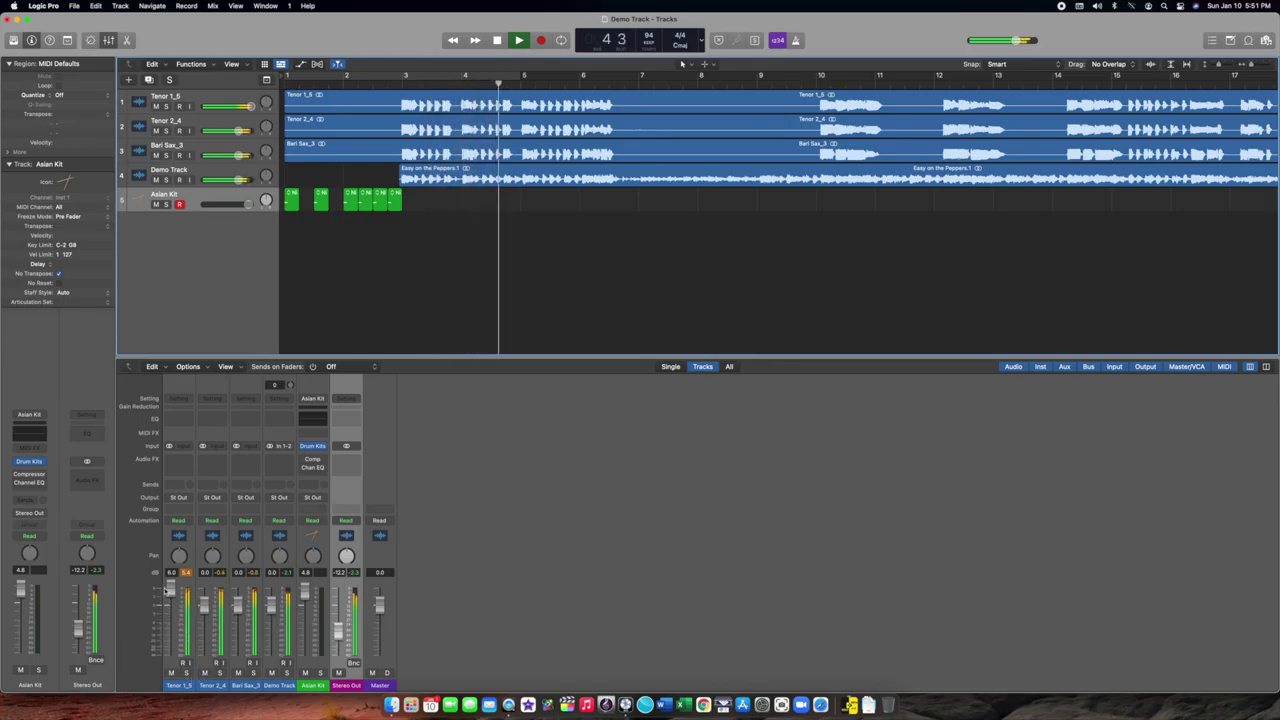
key(space)
mouse_move(172, 590)
mouse_down()
mouse_move(168, 612)
mouse_move(176, 596)
mouse_up()
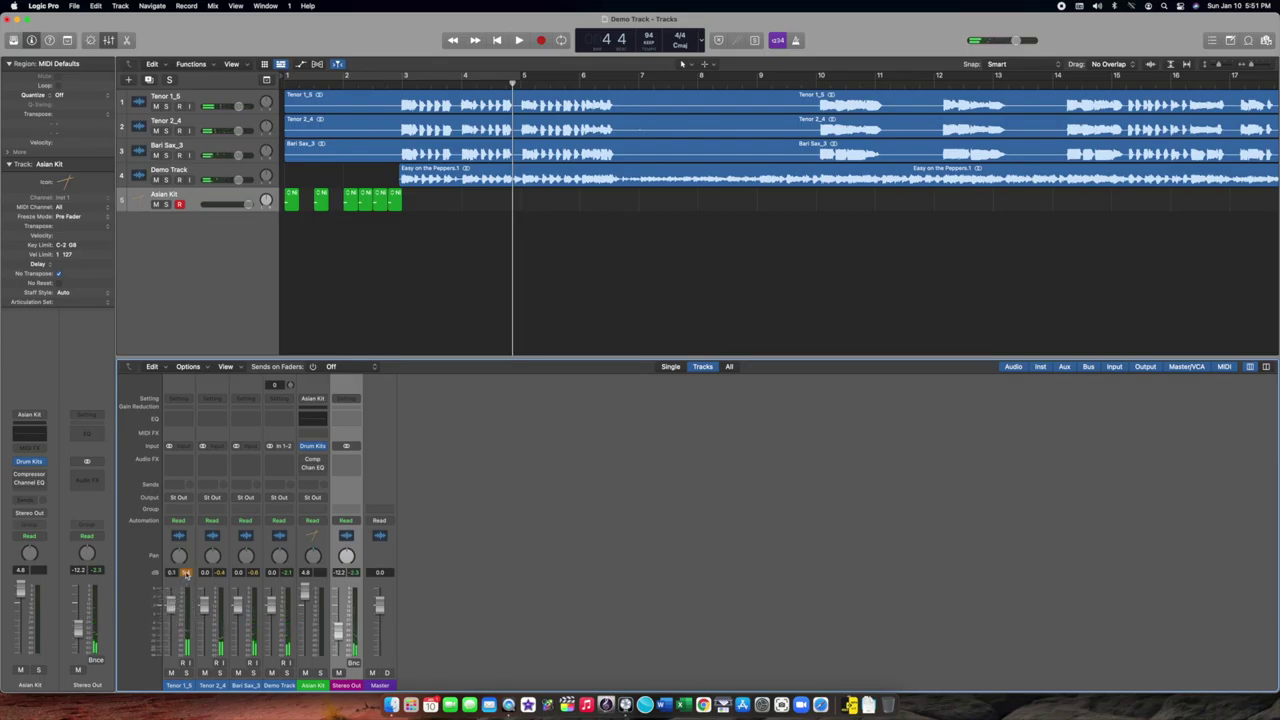
click(185, 573)
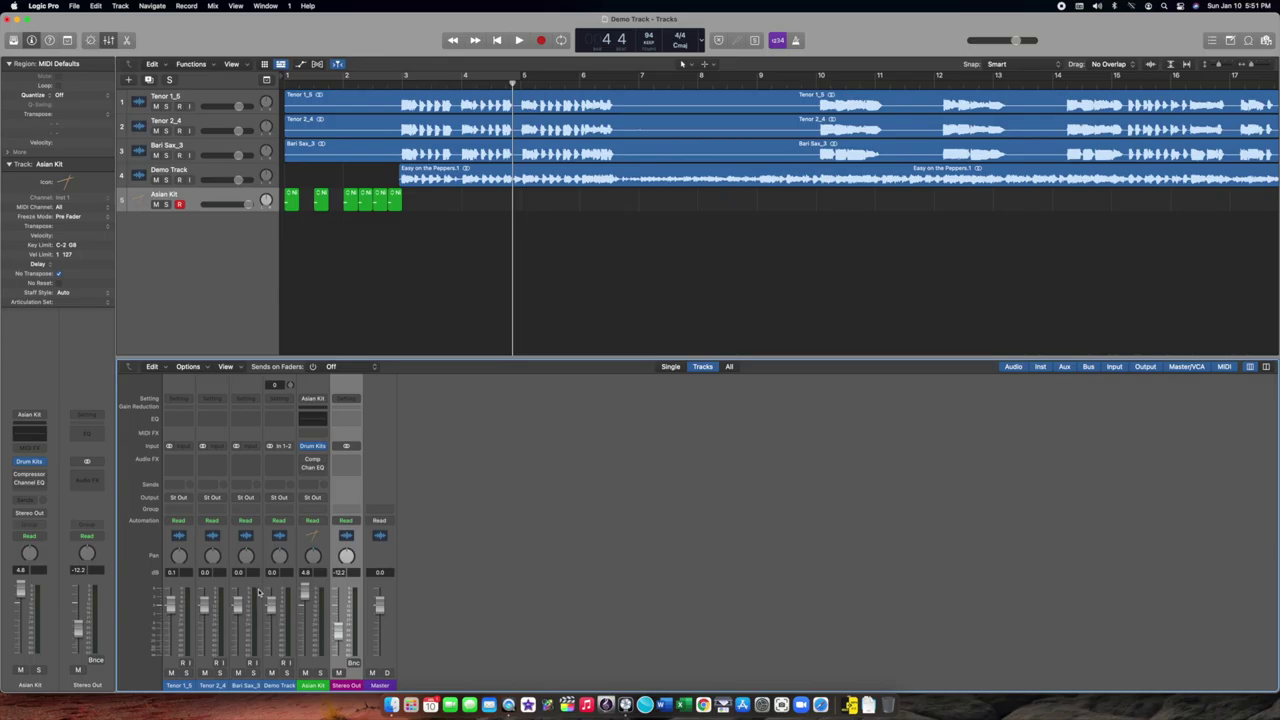
- Try the Stereo Out fader at 1.0 dB while playing bar 3, and clear the clipping indicator
drag(337, 632, 337, 597)
click(401, 83)
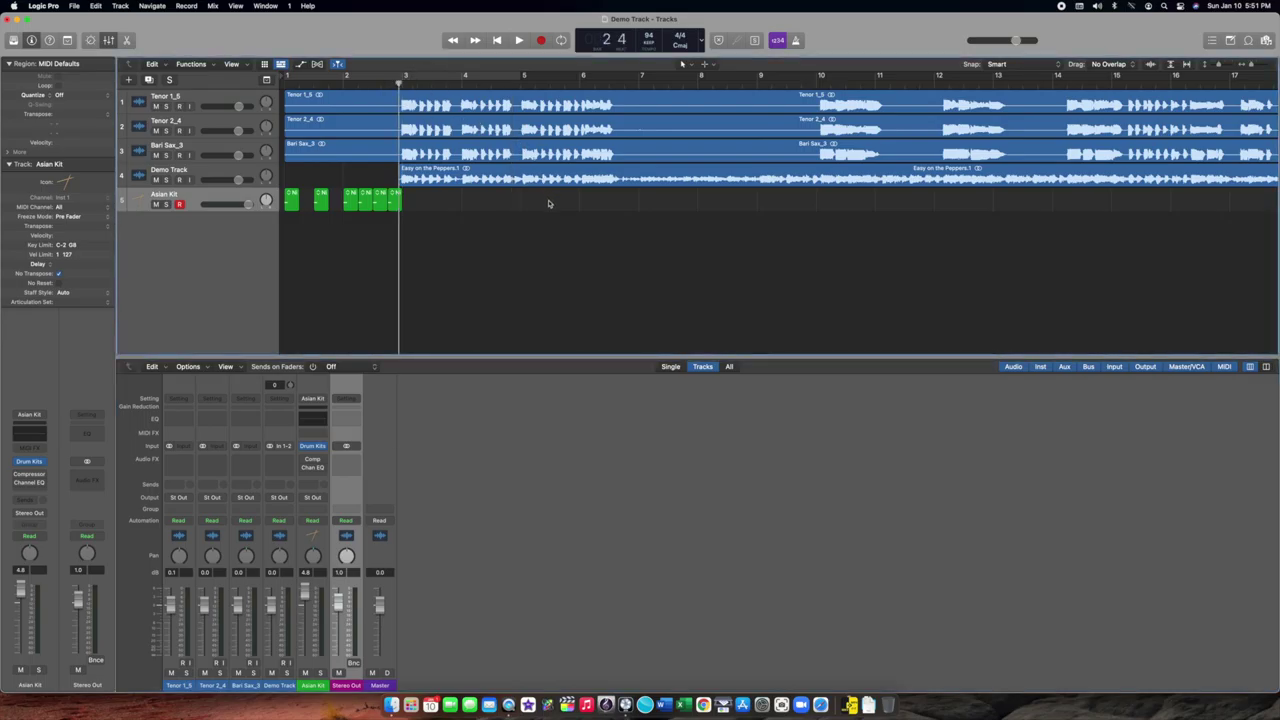
key(space)
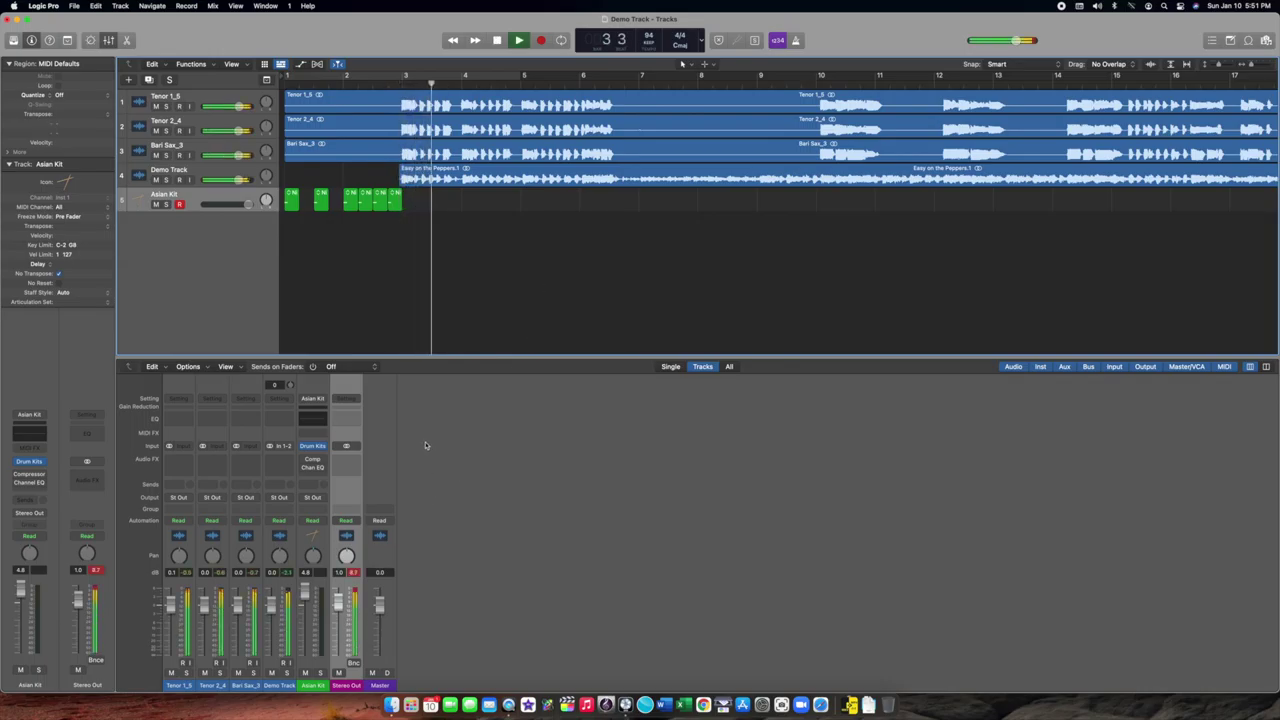
key(space)
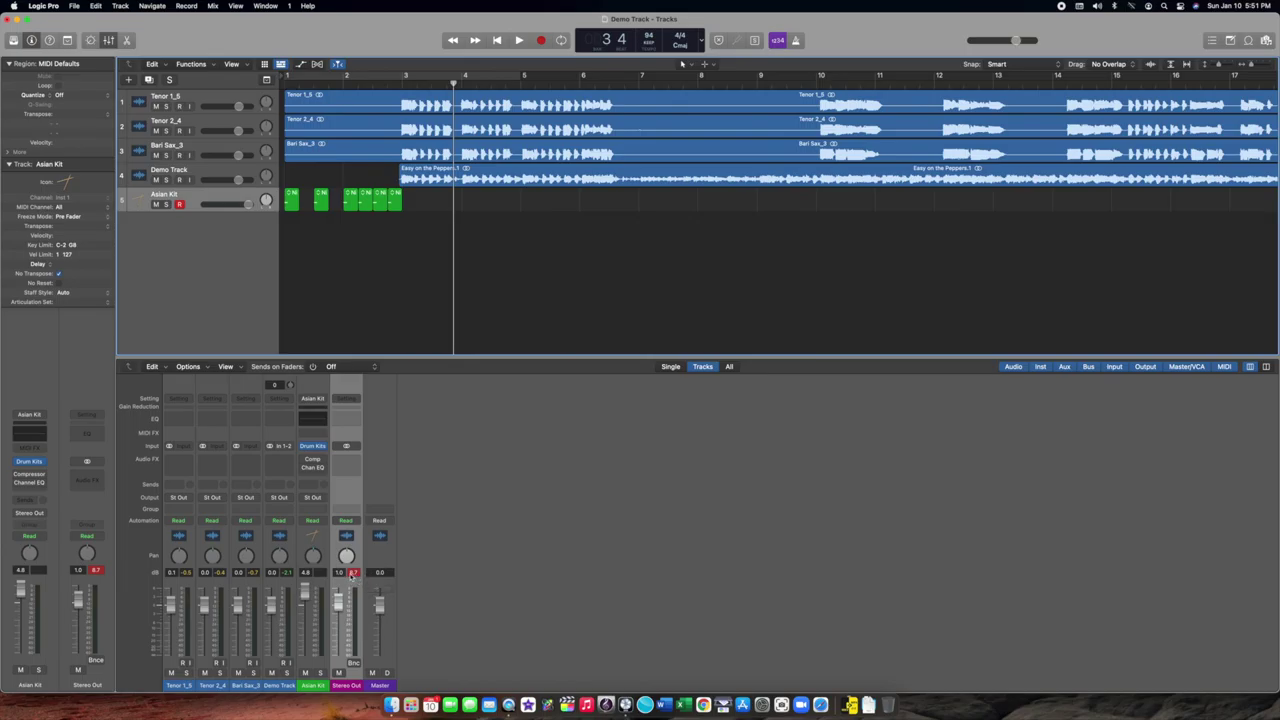
click(352, 574)
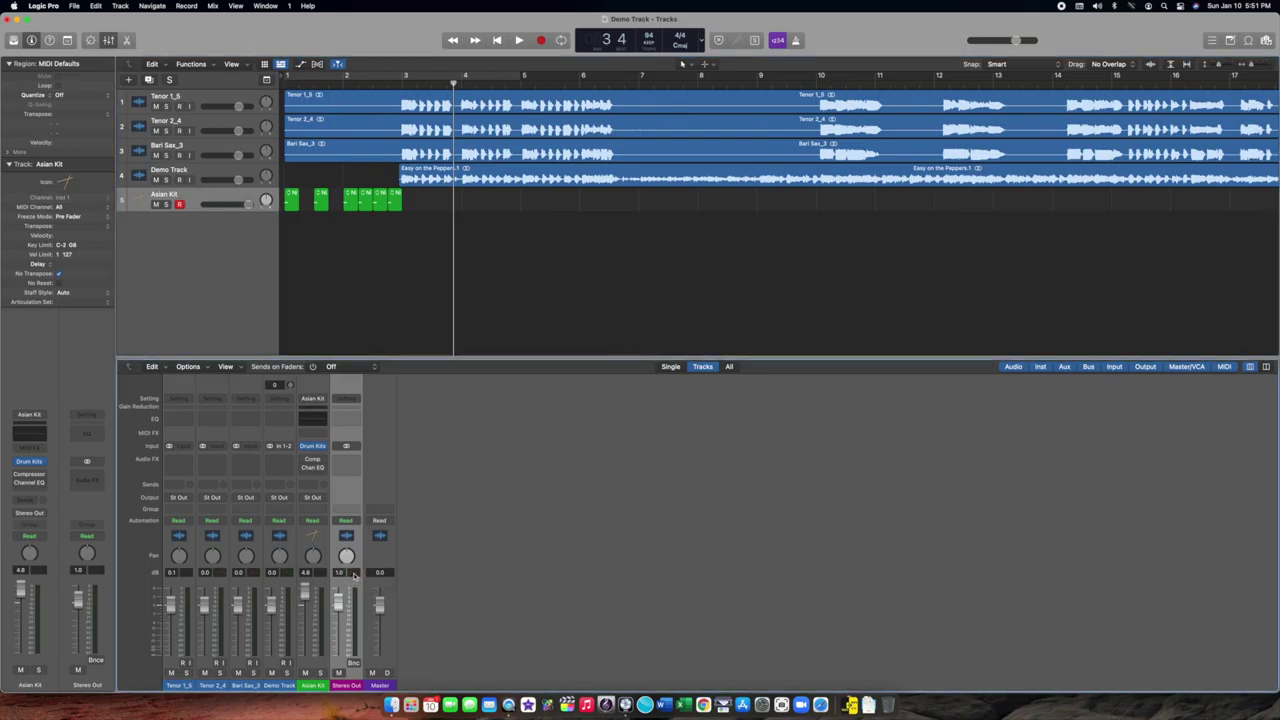
- Lower the Stereo Out fader to about -11.0 dB and play bar 3 again to check the output level
drag(335, 605, 336, 632)
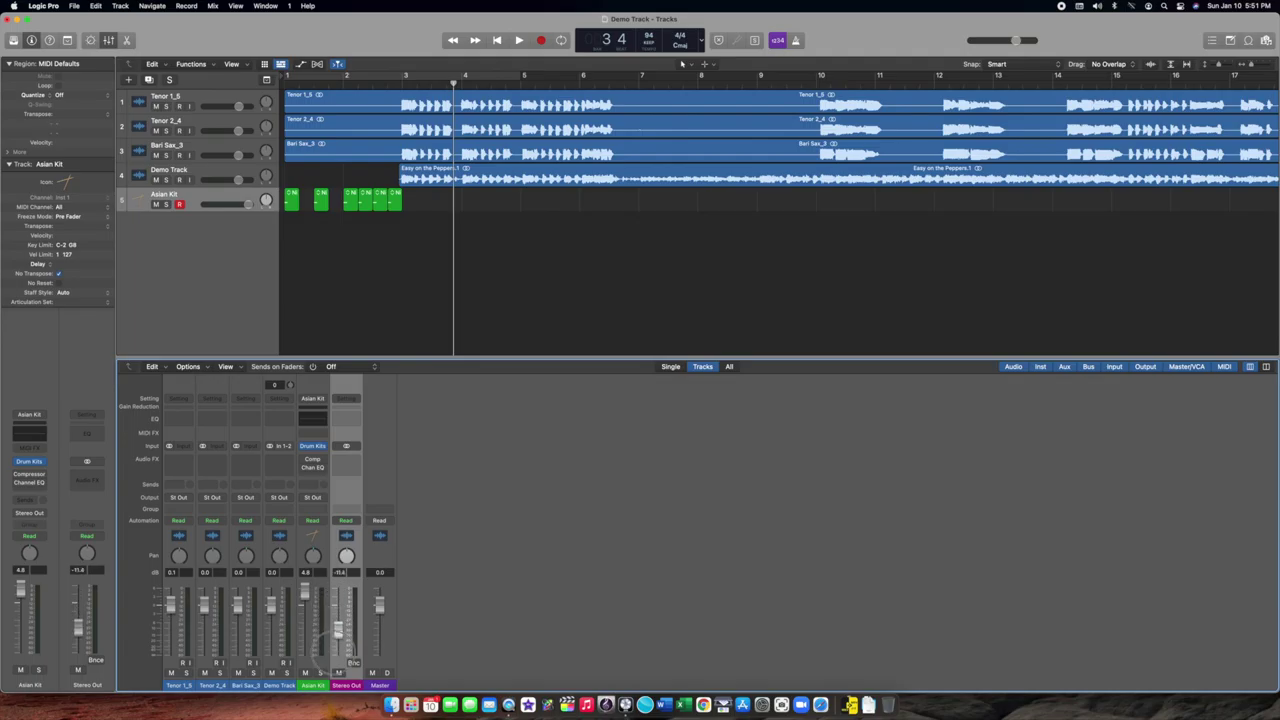
click(404, 83)
key(space)
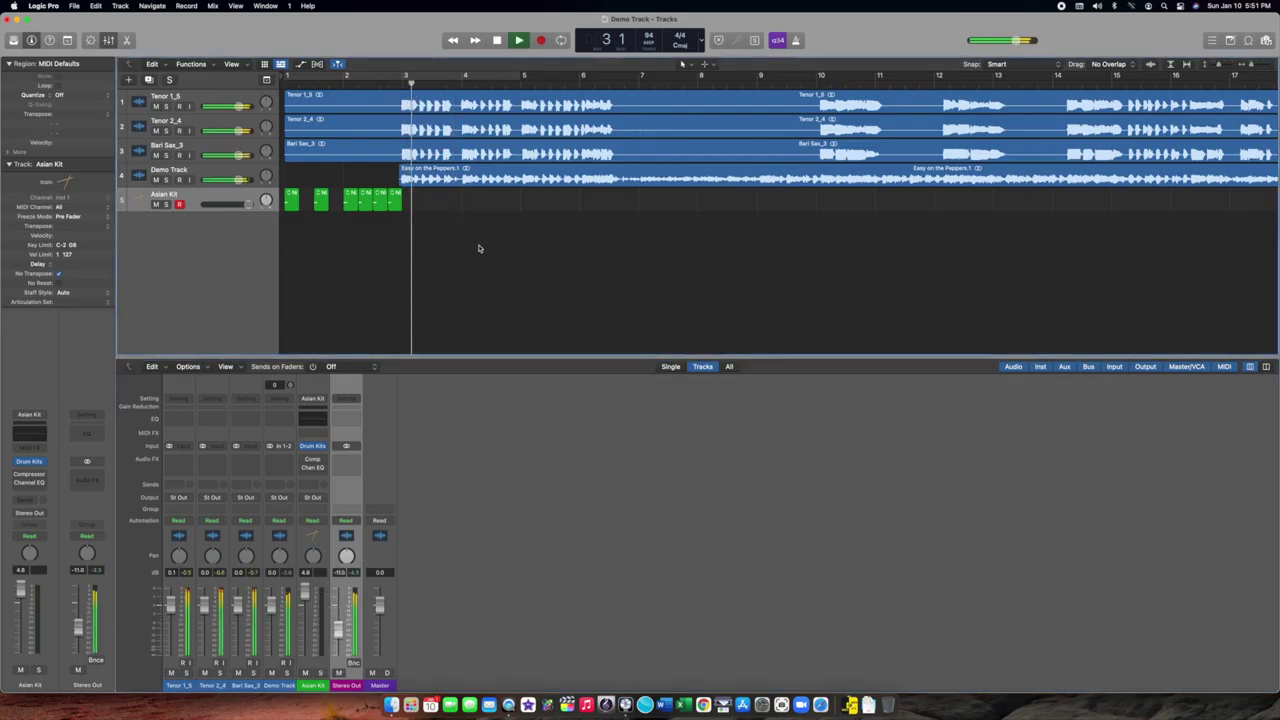
key(space)
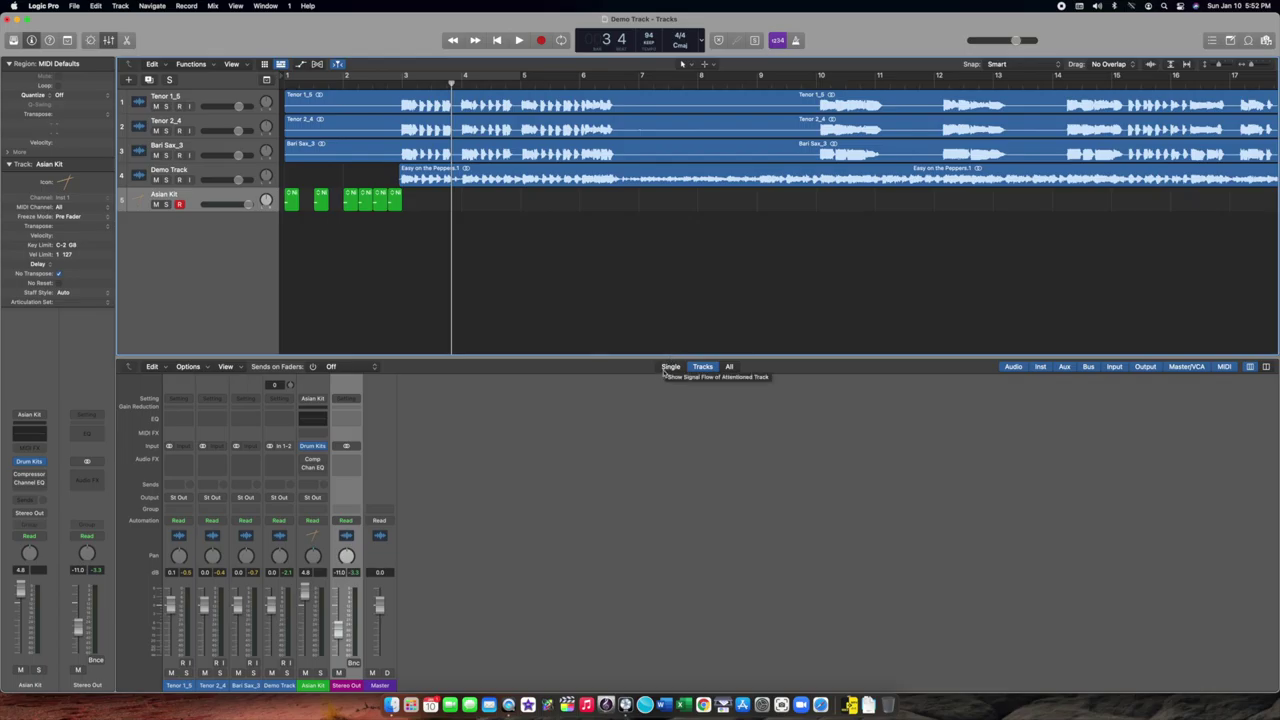
- Split the Tenor 1_5, Tenor 2_4 and Bari Sax_3 regions with the Scissors Tool just before bar 3, where the Demo Track region starts
scroll(673, 141, right, 5)
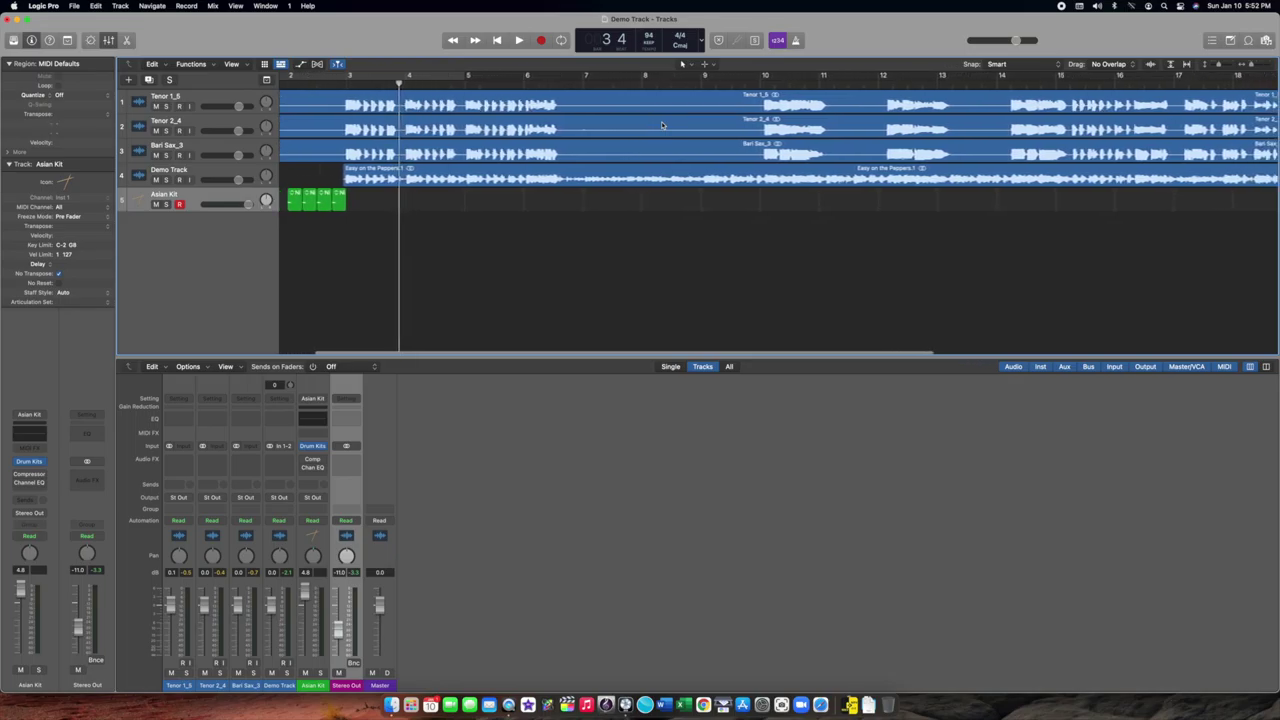
scroll(661, 125, left, 5)
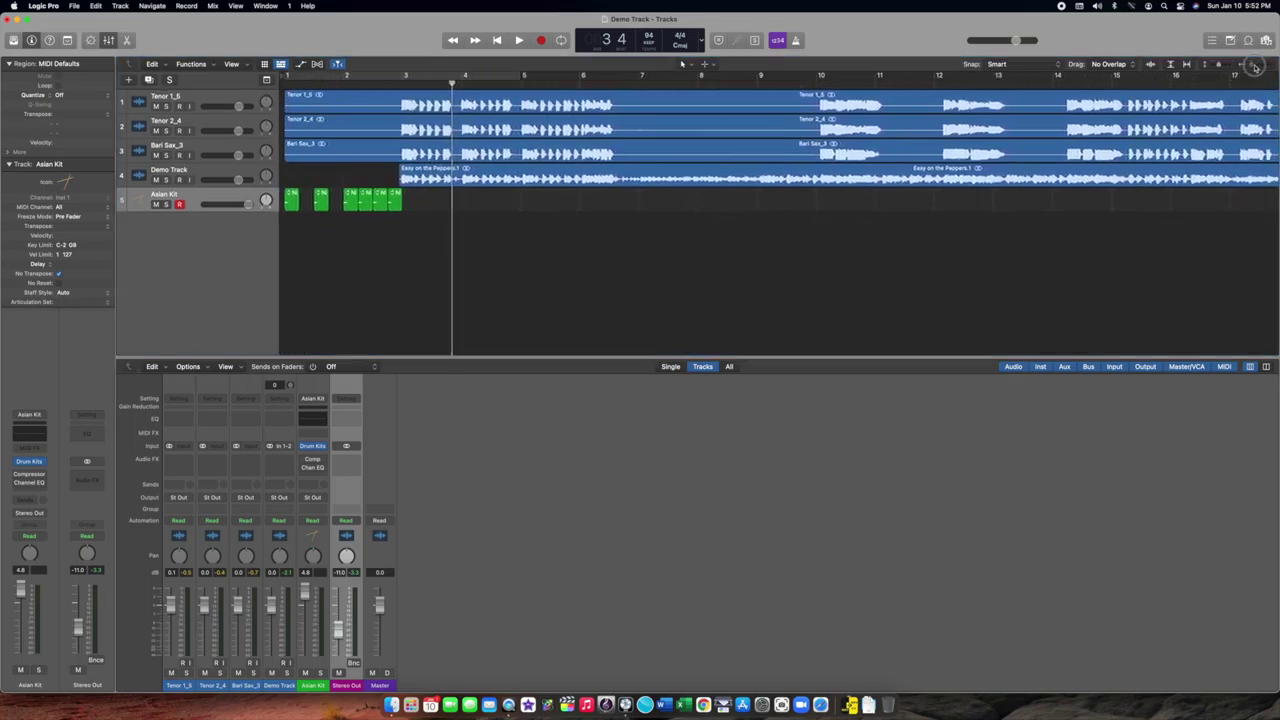
drag(1248, 68, 1258, 68)
scroll(678, 130, left, 10)
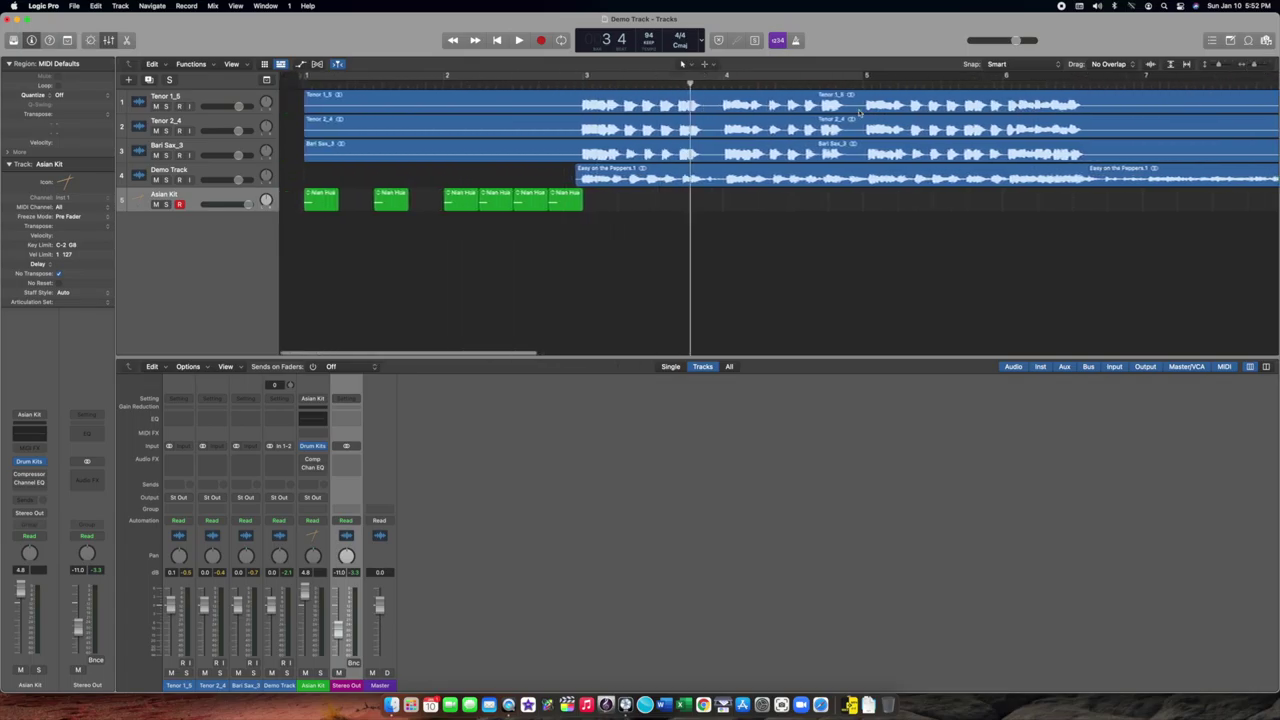
click(682, 64)
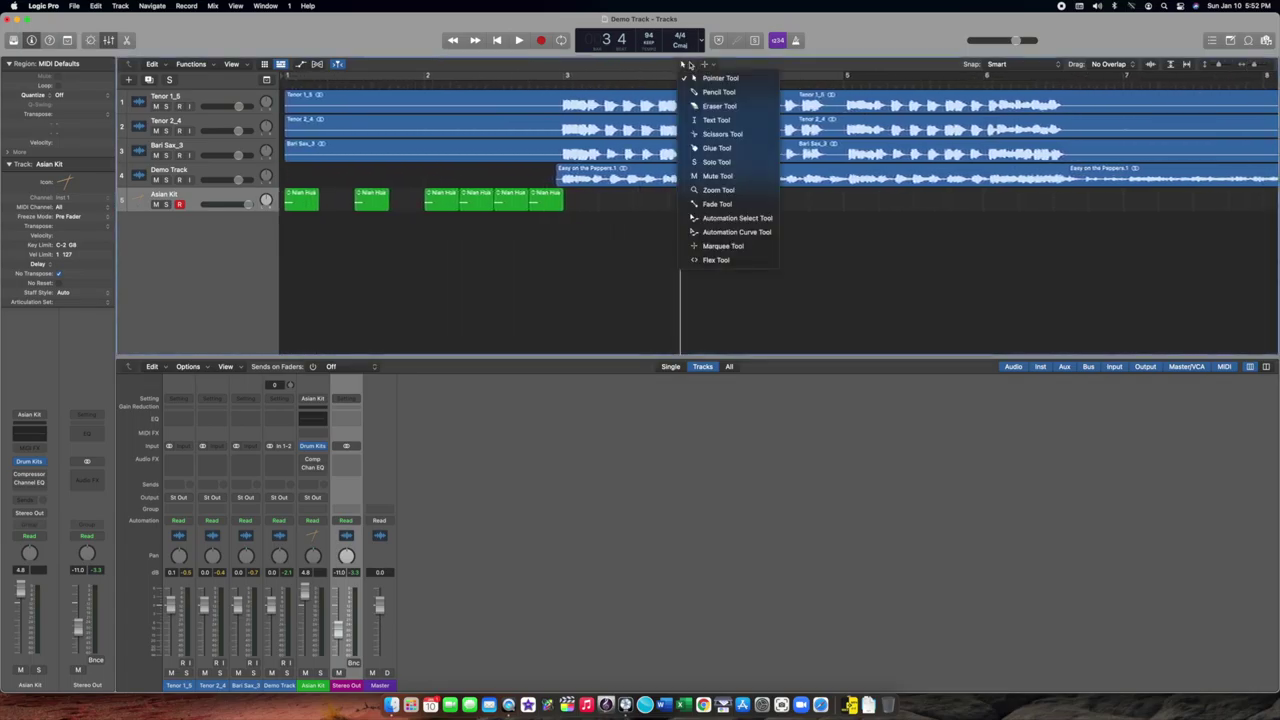
click(690, 66)
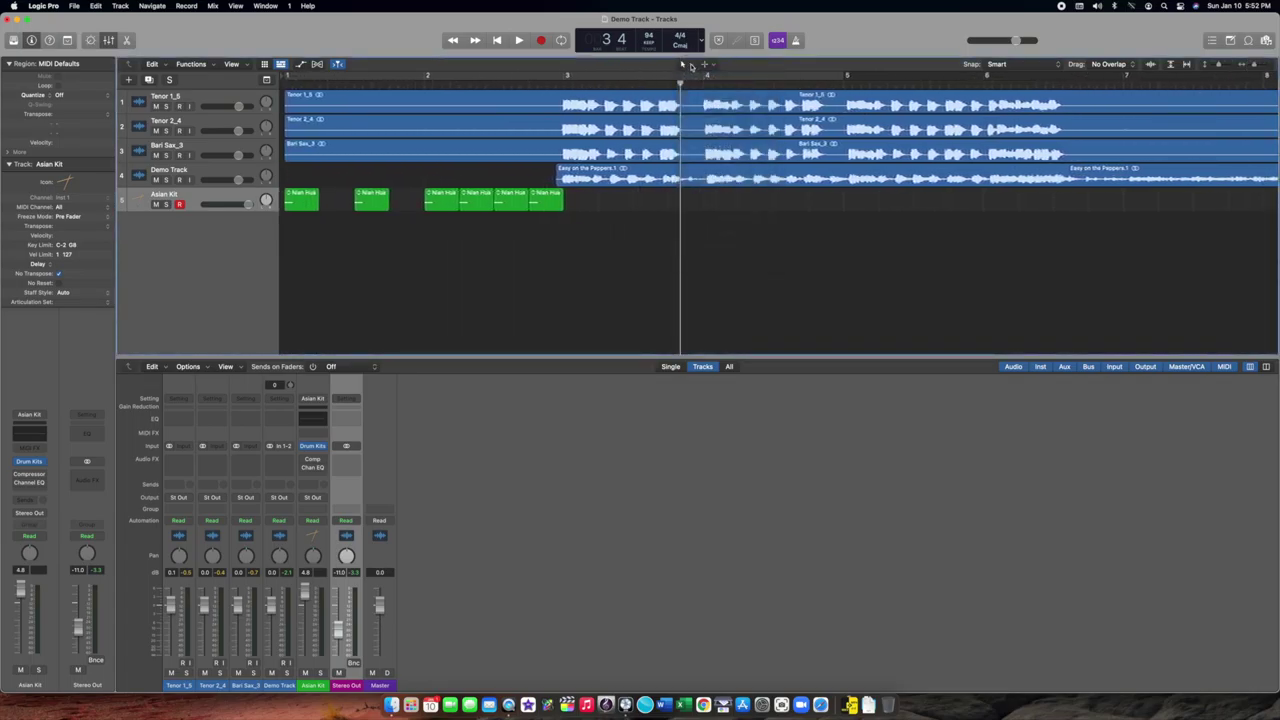
click(686, 66)
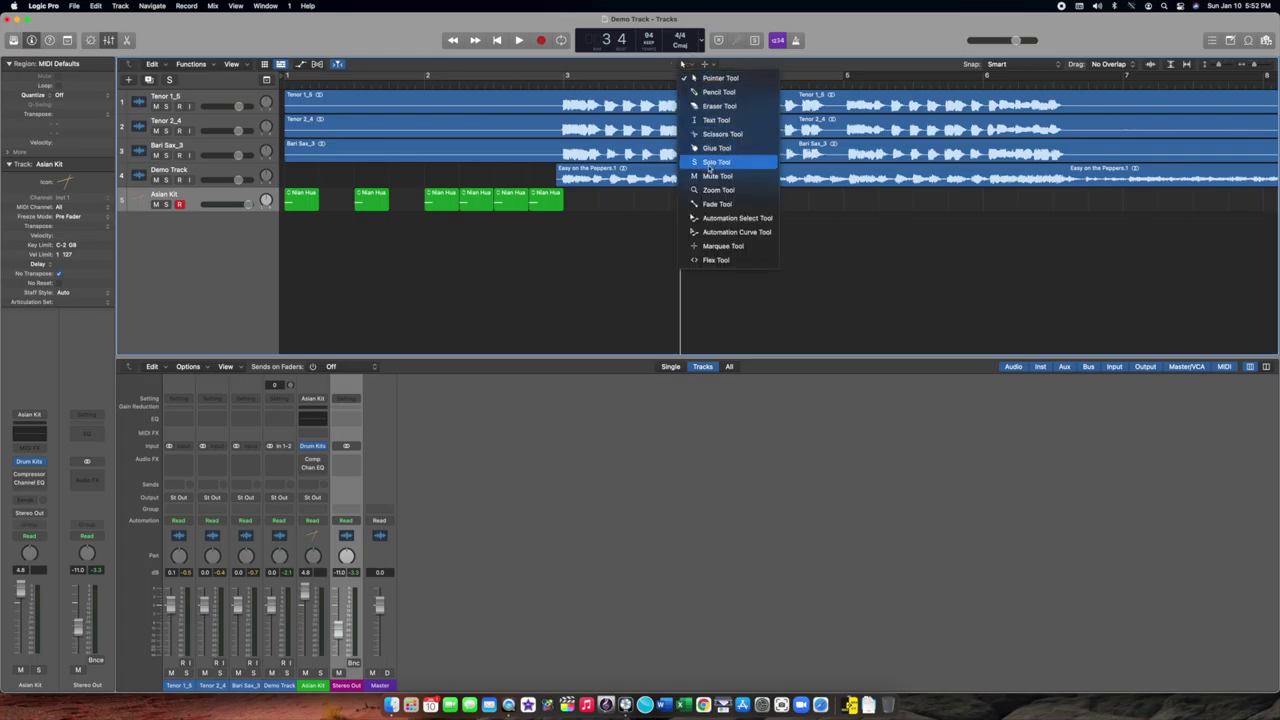
click(714, 136)
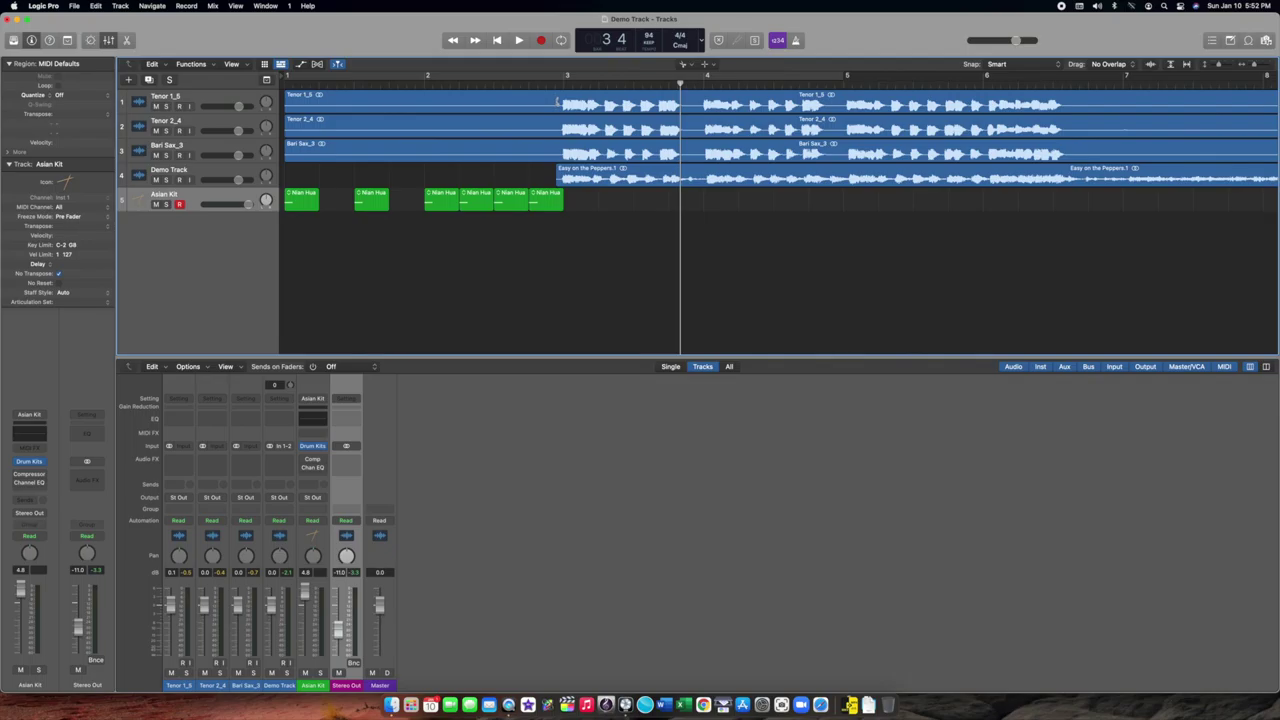
click(557, 102)
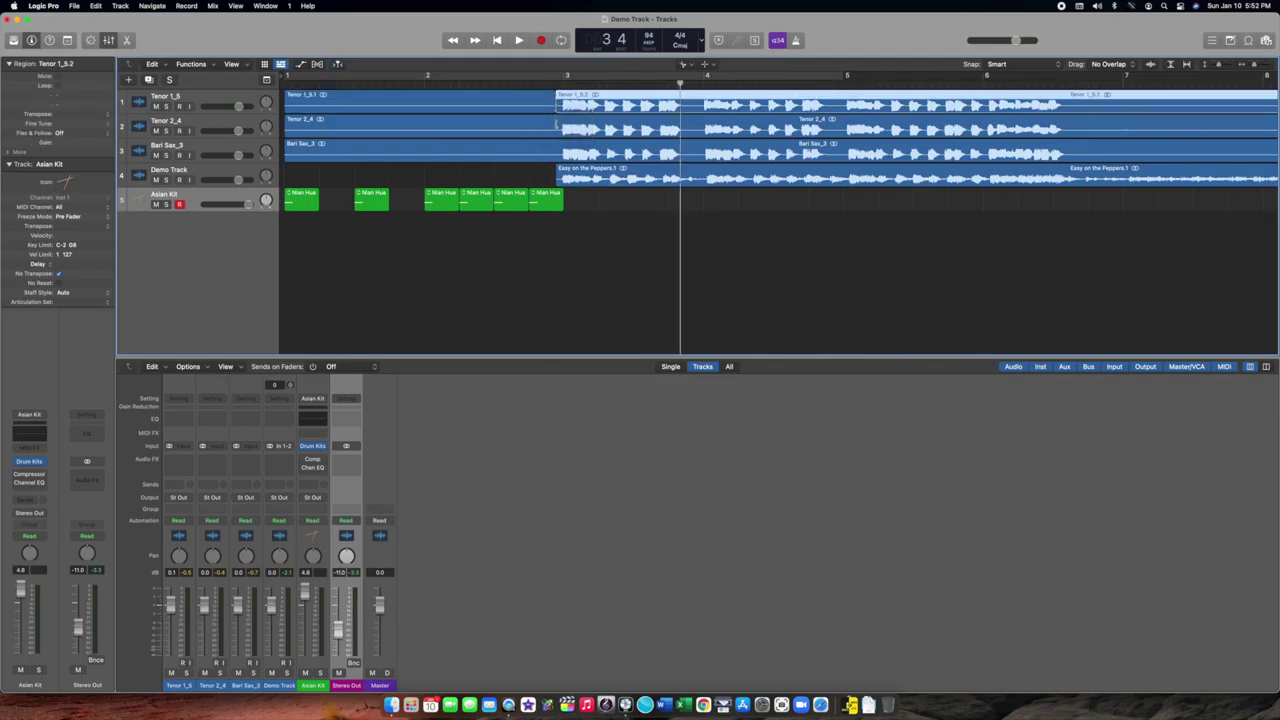
click(556, 125)
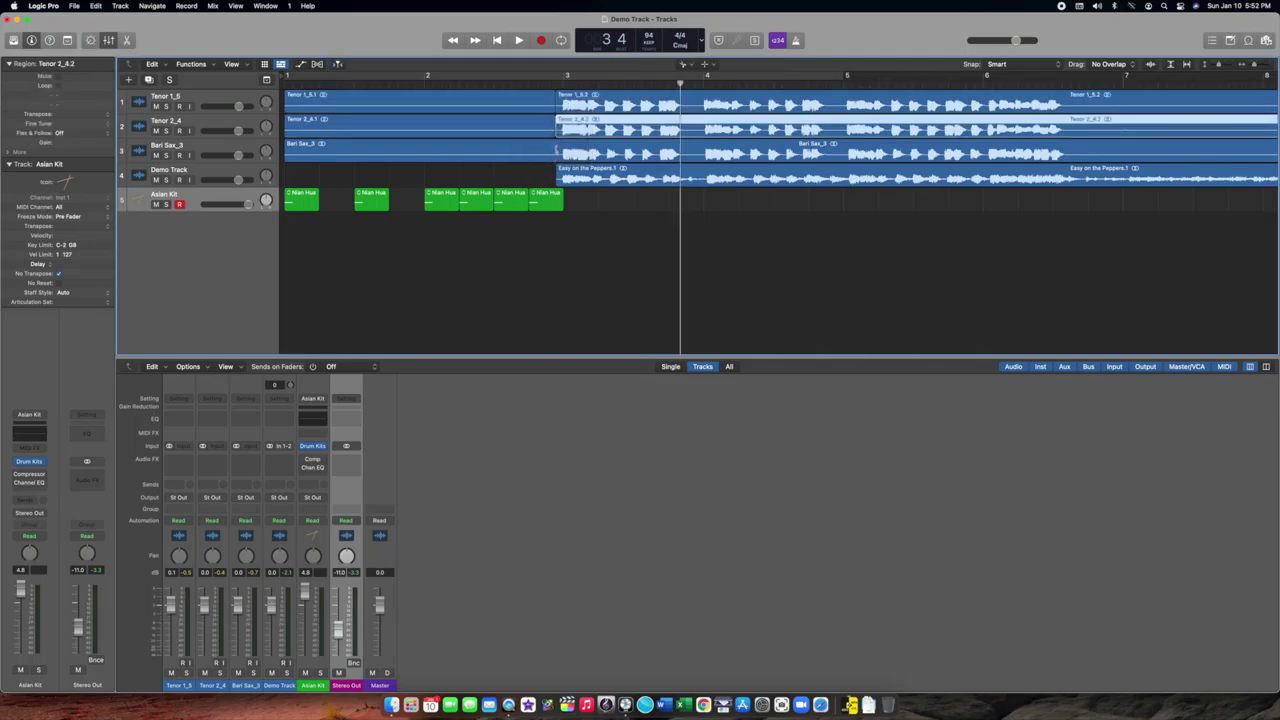
click(556, 148)
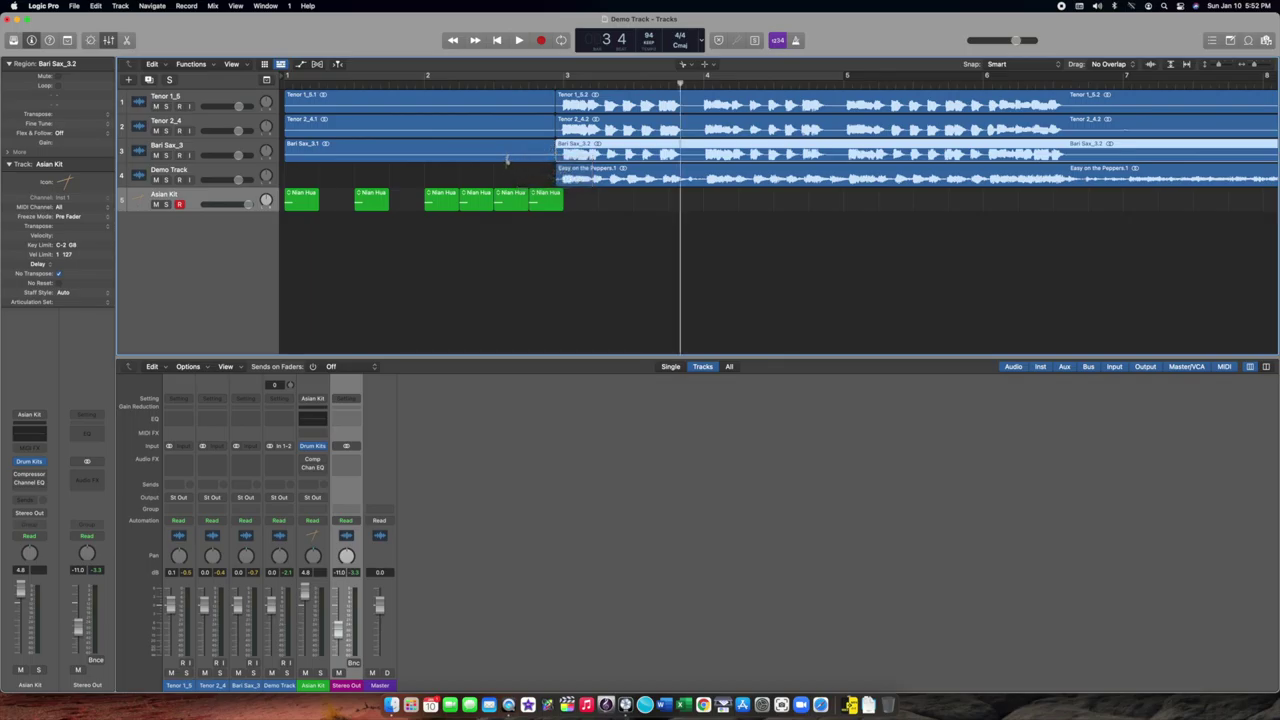
- Switch back to the Pointer Tool and delete the silent pieces before bar 3 on all three saxophone tracks
click(685, 67)
click(705, 77)
drag(482, 175, 458, 88)
key(Delete)
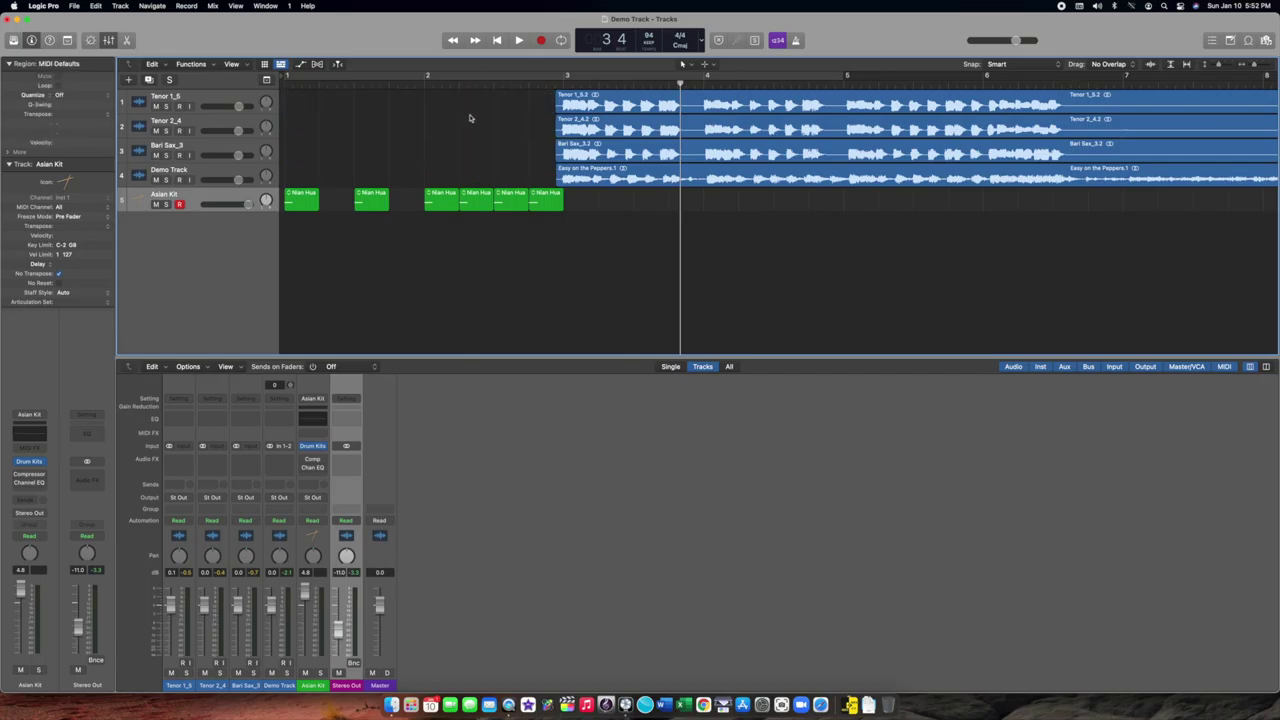
- Split the Tenor 1_5 region with the Scissors Tool just after the phrase that ends in bar 6
scroll(540, 110, right, 3)
scroll(537, 112, right, 10)
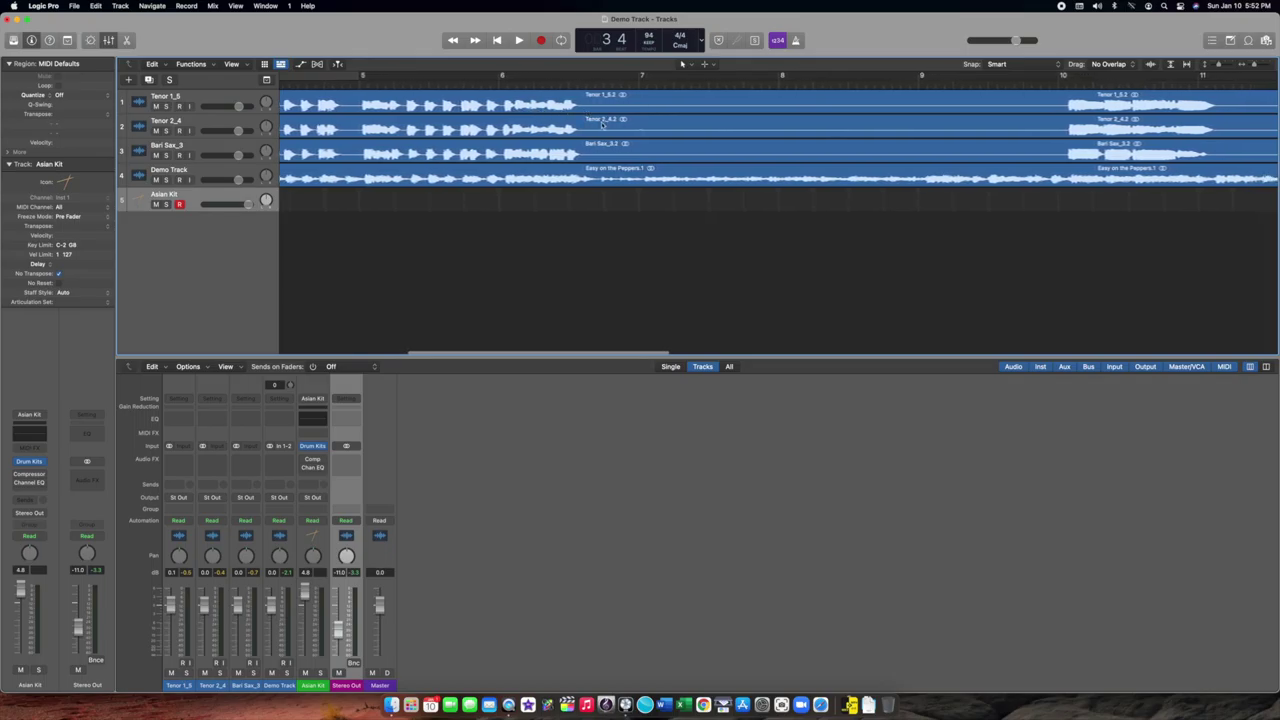
scroll(613, 191, right, 2)
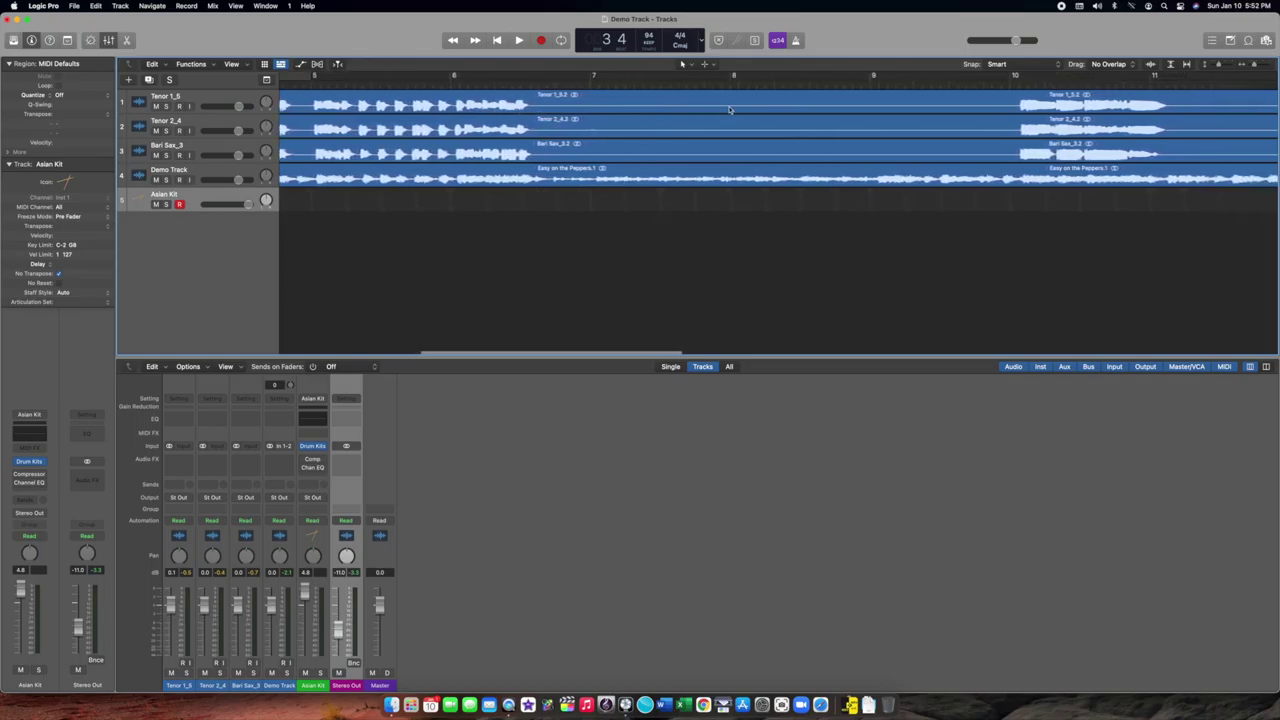
click(540, 95)
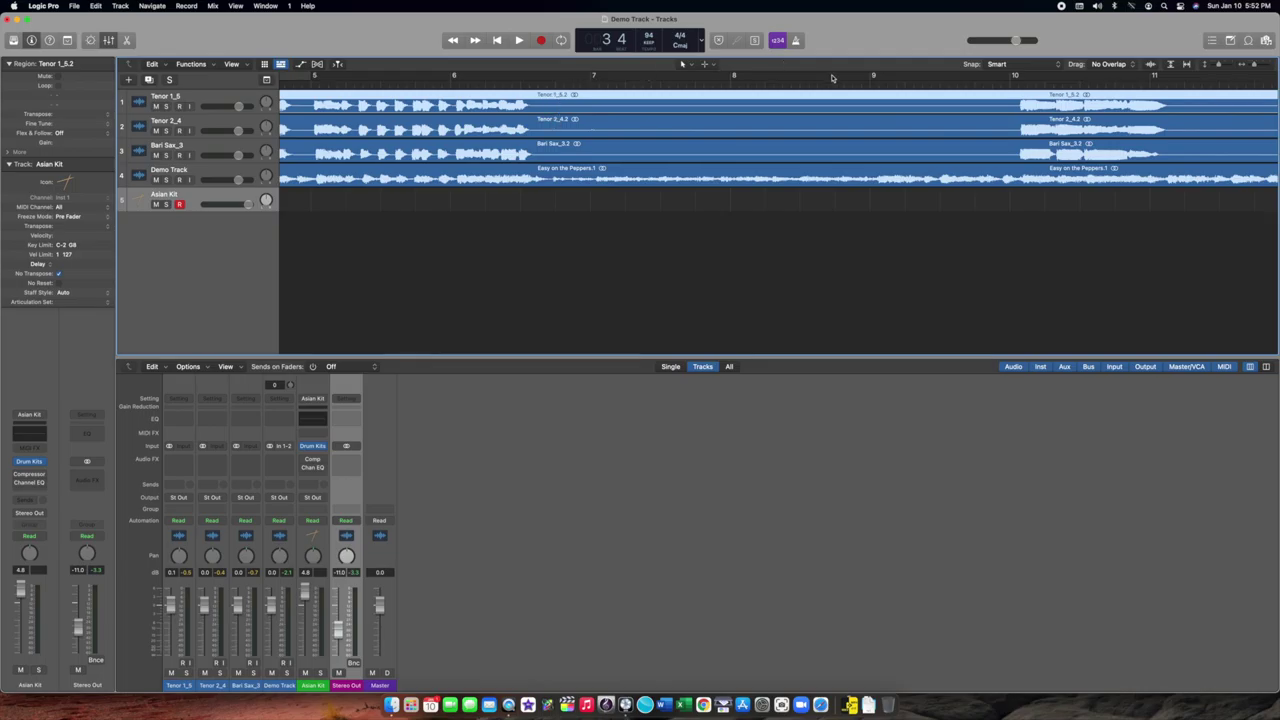
click(1258, 66)
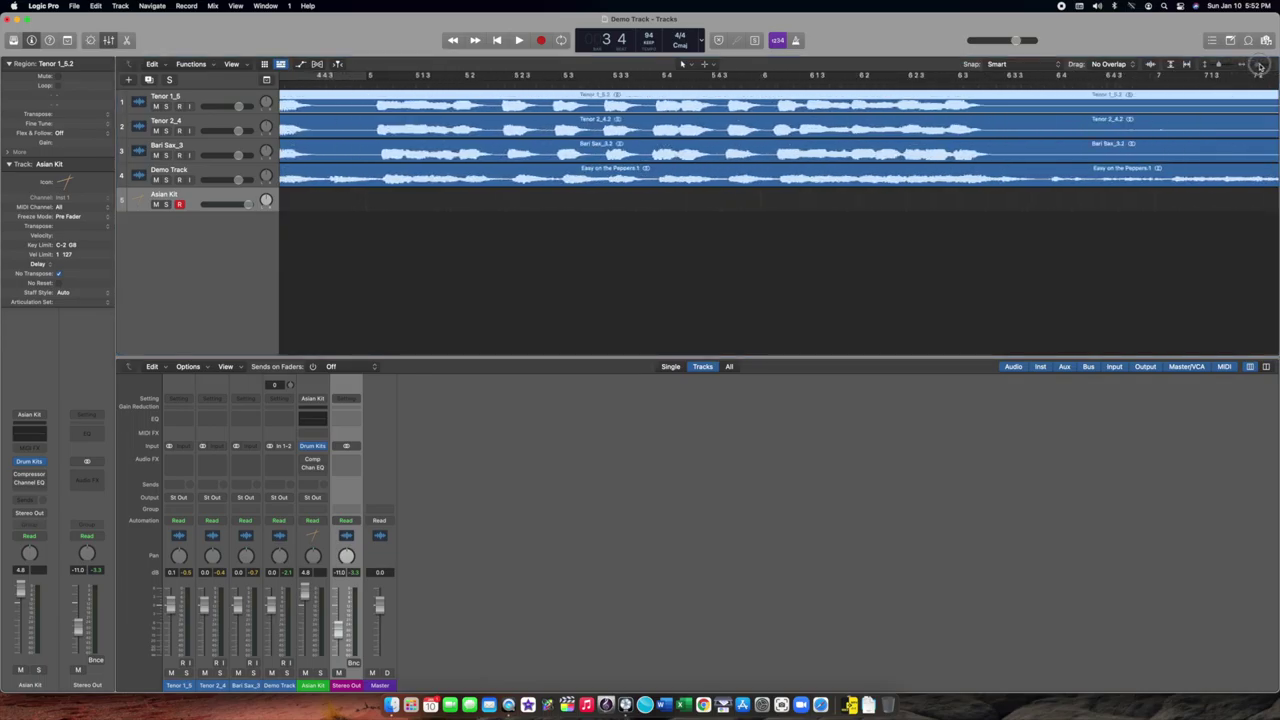
scroll(1058, 128, right, 10)
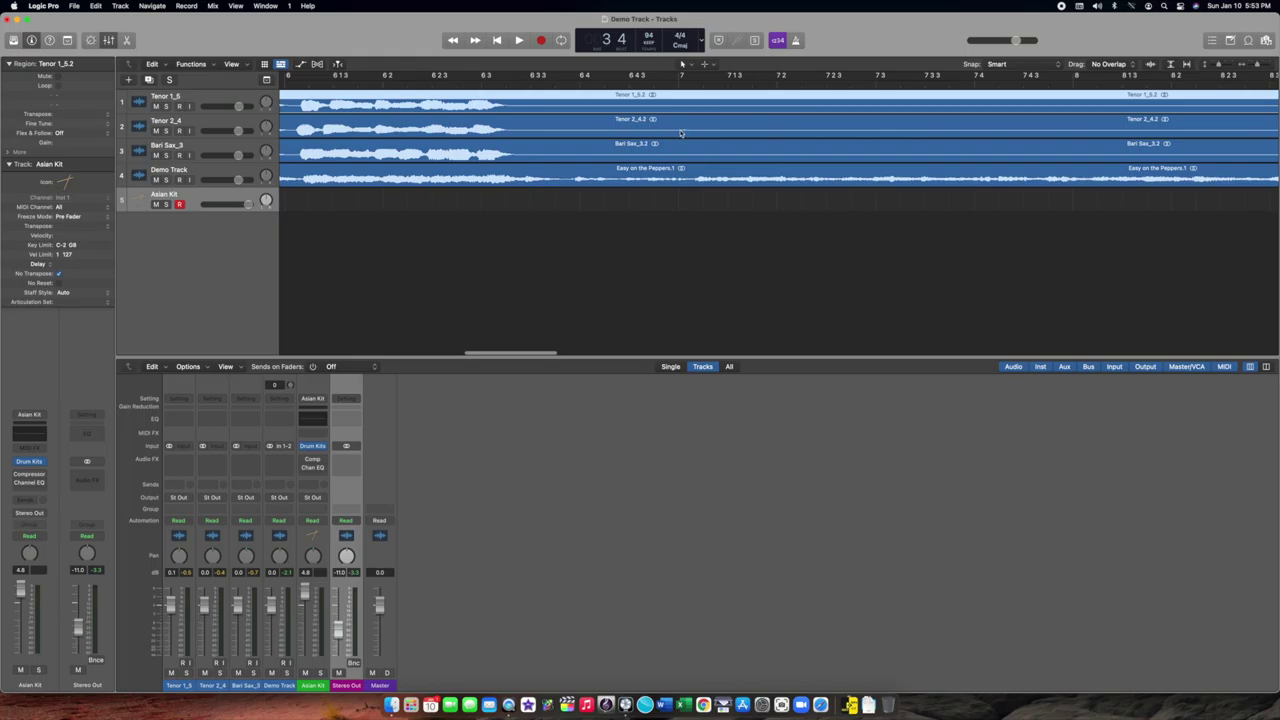
scroll(680, 133, left, 3)
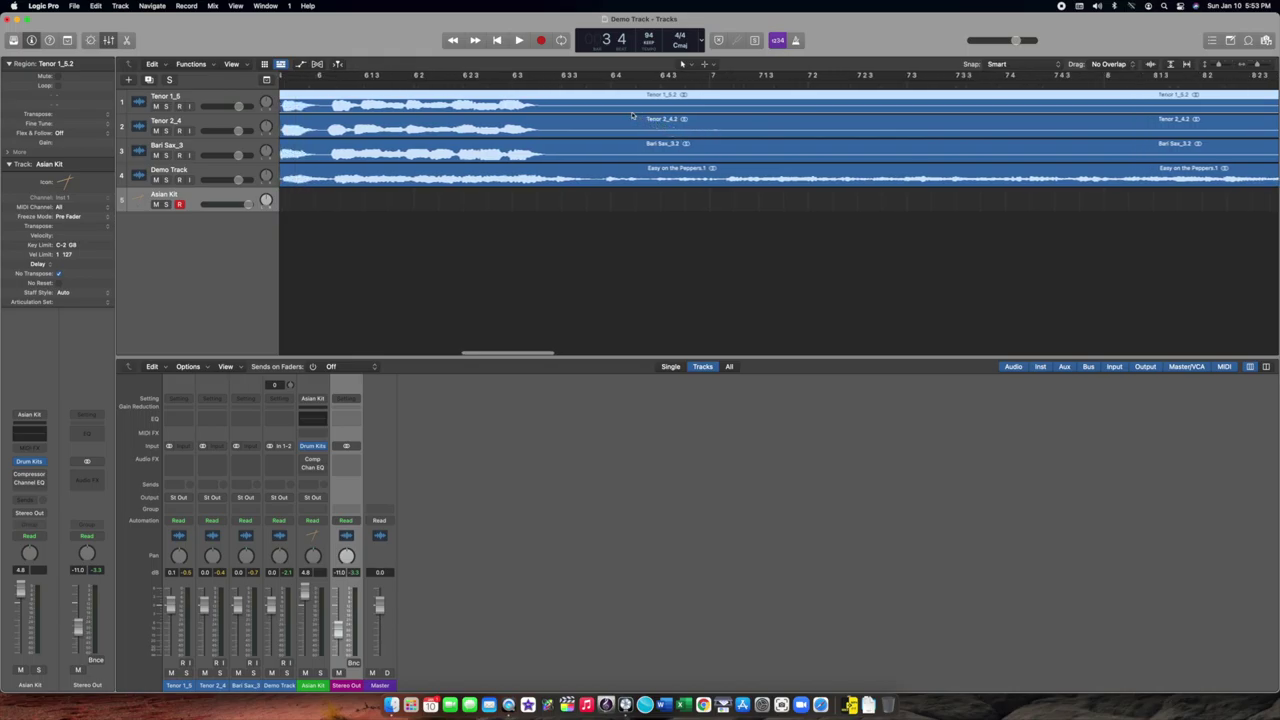
click(683, 64)
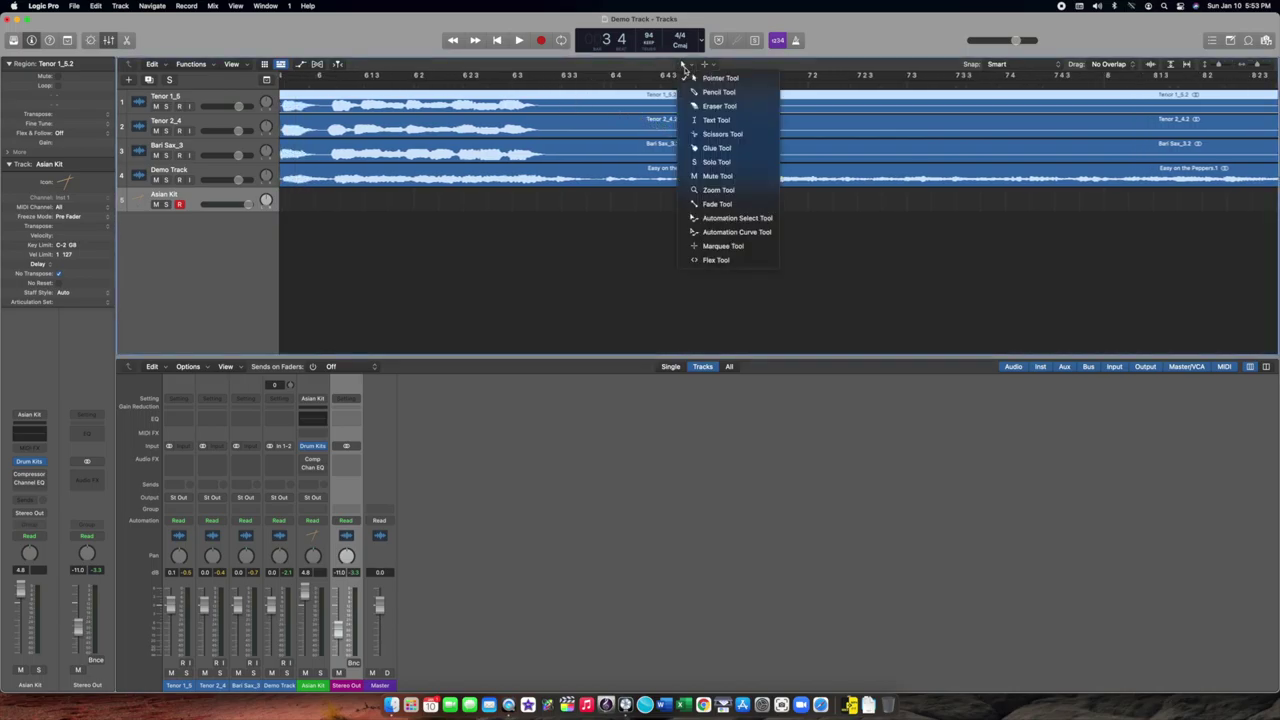
click(684, 66)
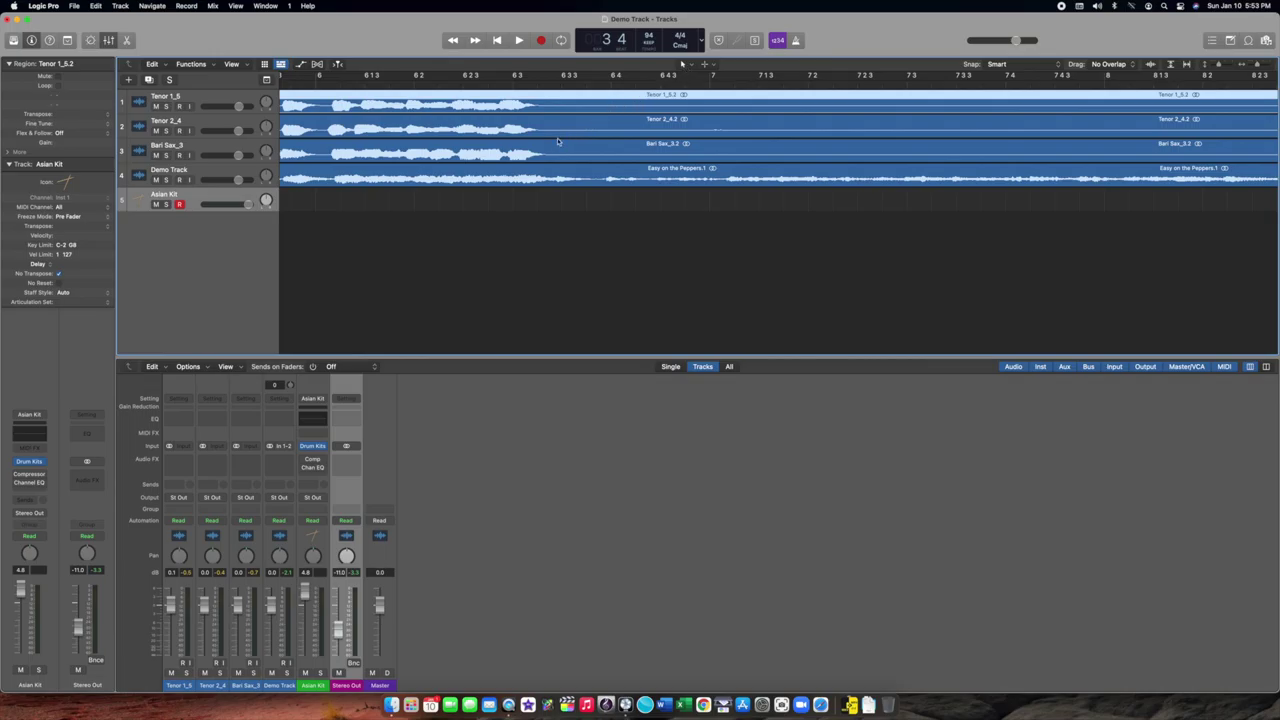
key(t)
key(r)
click(546, 103)
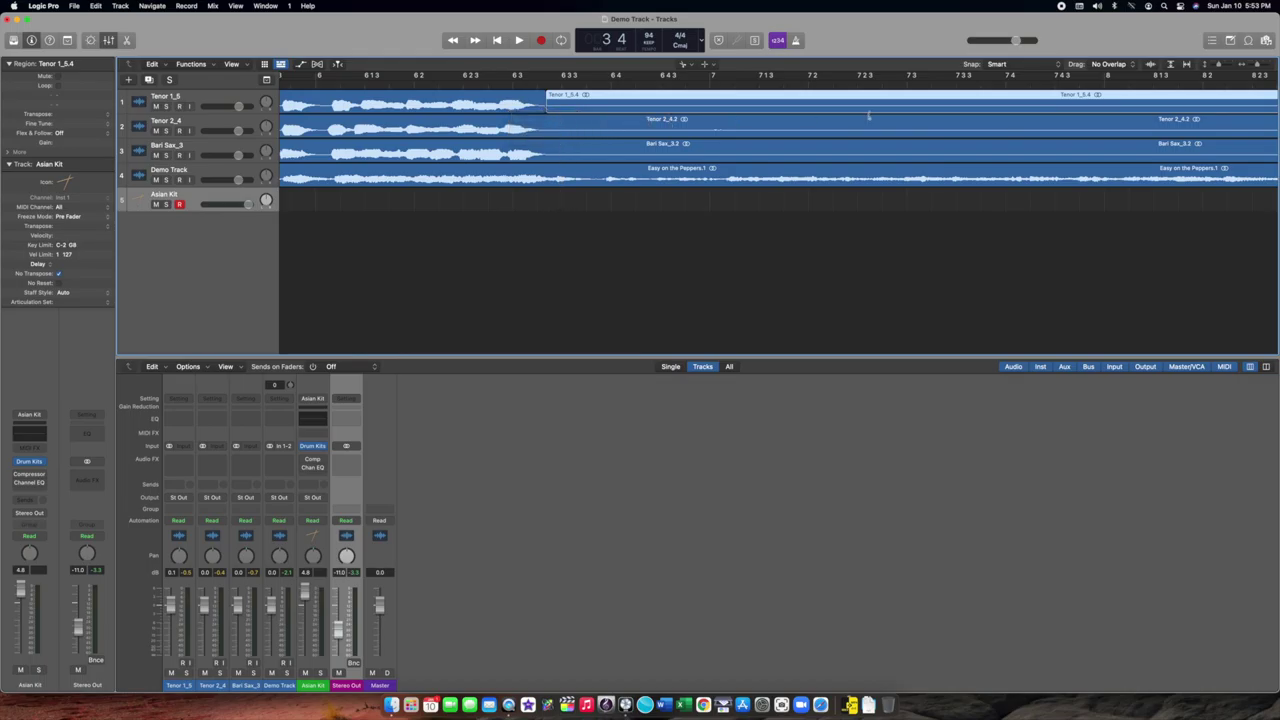
- Select the Tenor 2_4 and Bari Sax_3 regions and split both at the Tenor 1_5 cut in bar 6
key(t)
key(t)
click(613, 127)
click(559, 100)
click(552, 129)
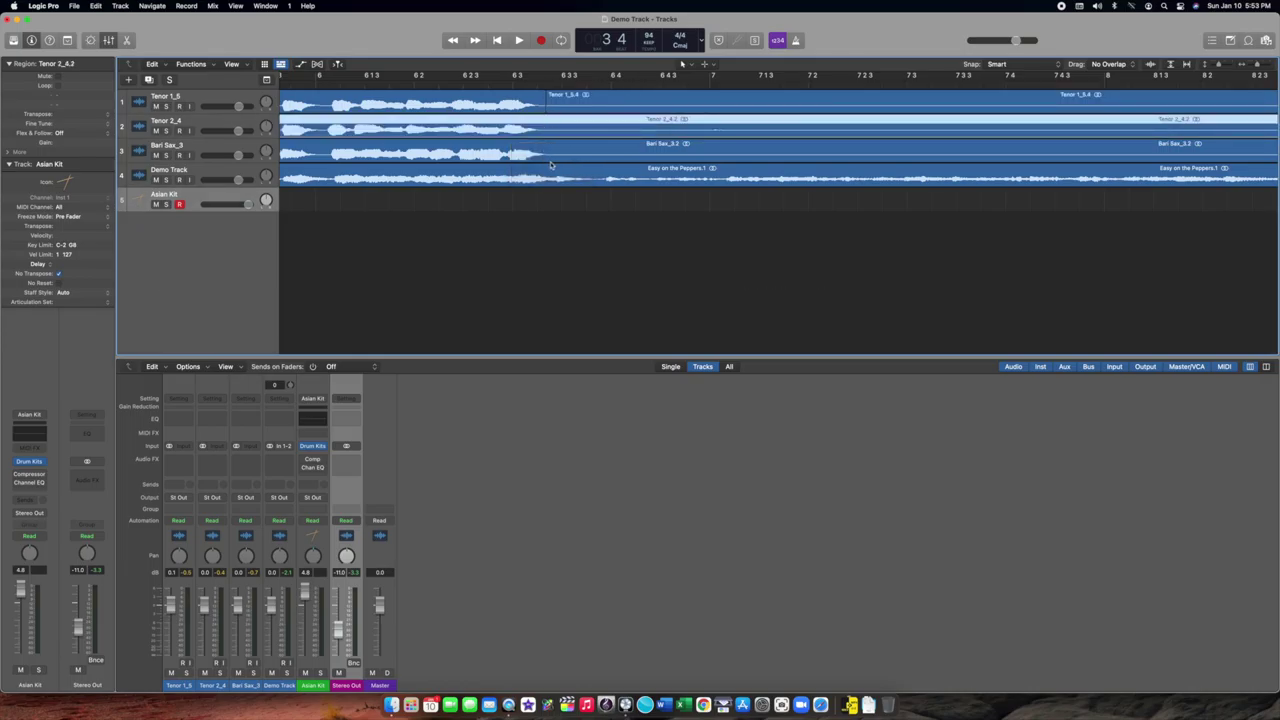
shift+click(553, 146)
right_click(553, 148)
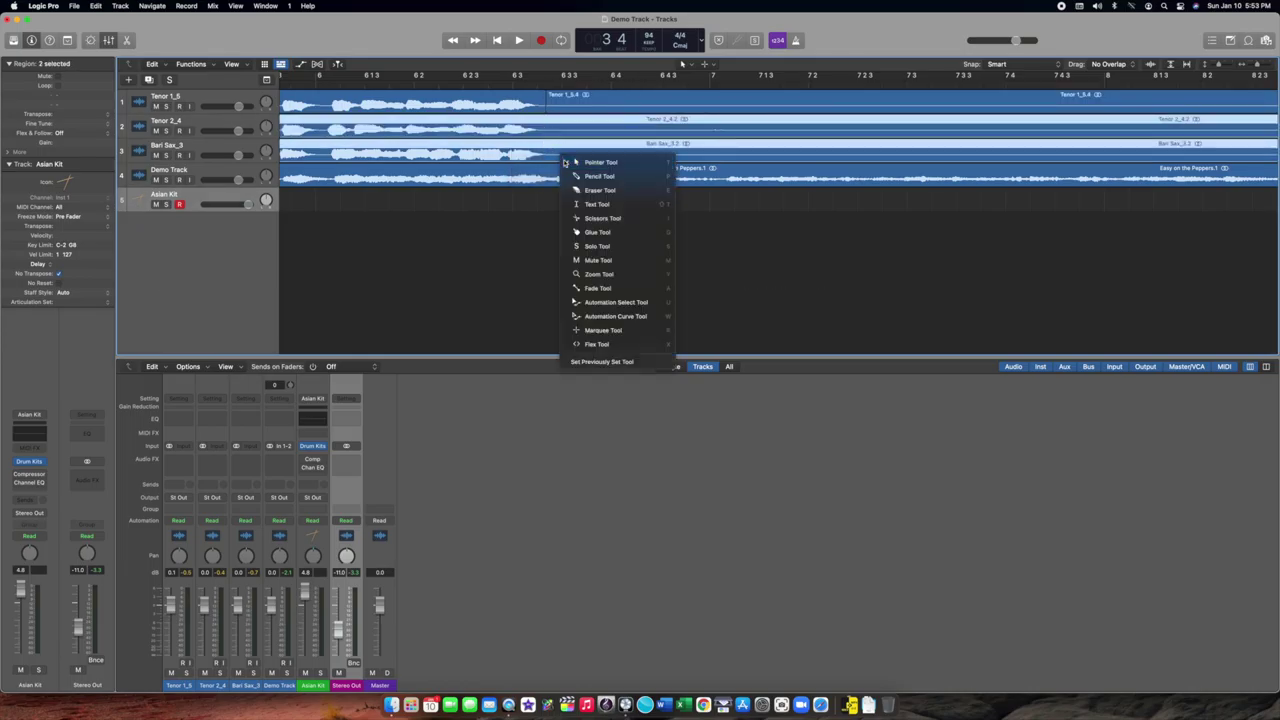
key(Escape)
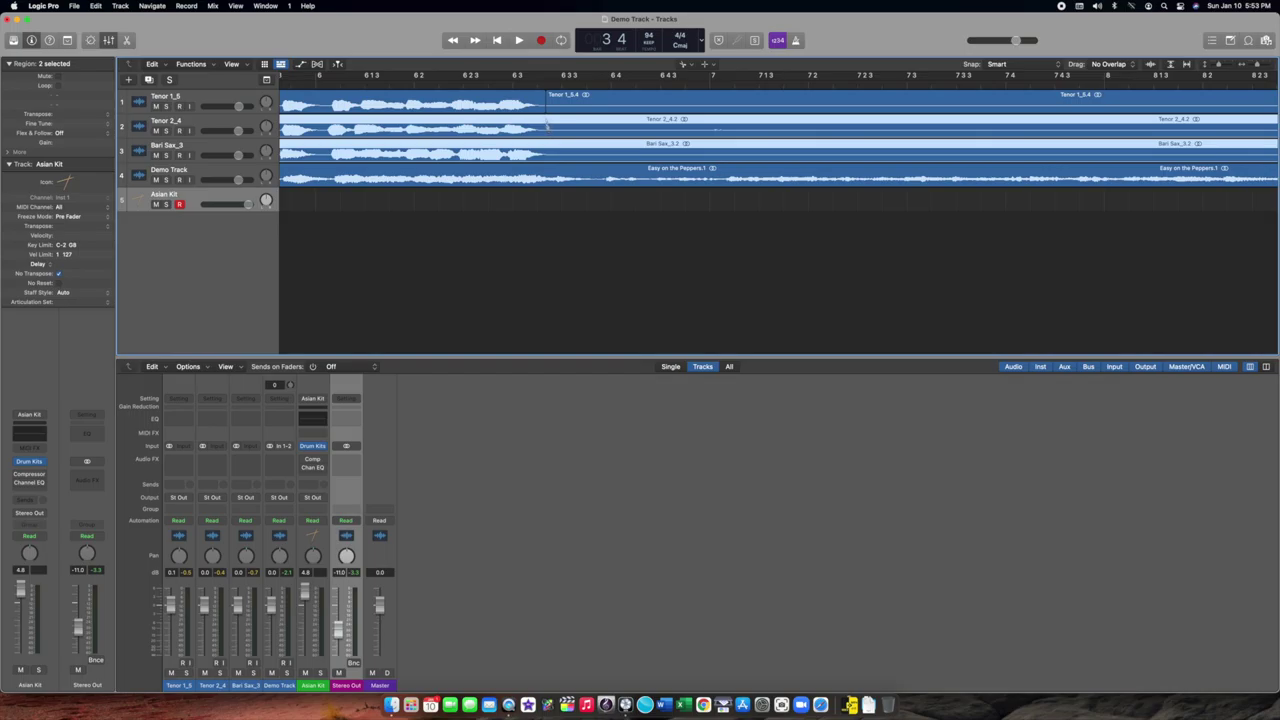
click(547, 125)
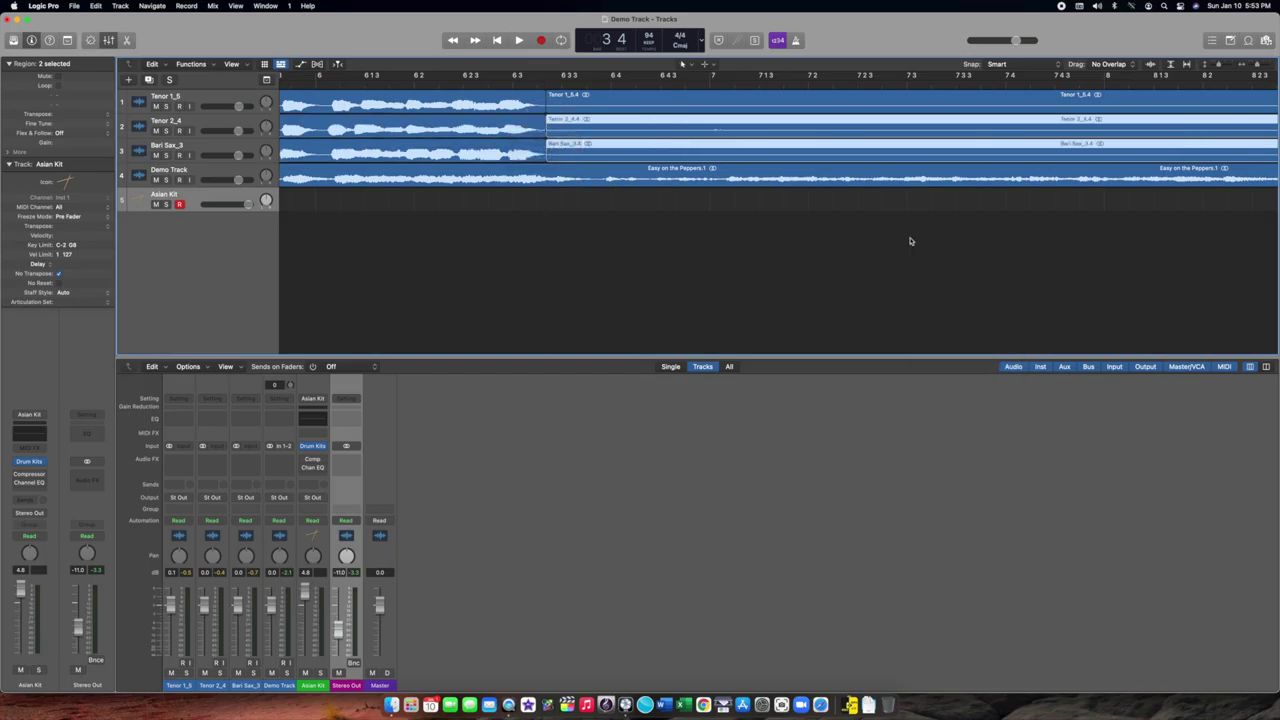
- Split the Tenor 1_5, Tenor 2_4 and Bari Sax_3 regions just before the saxophones re-enter in bar 10
scroll(910, 241, right, 10)
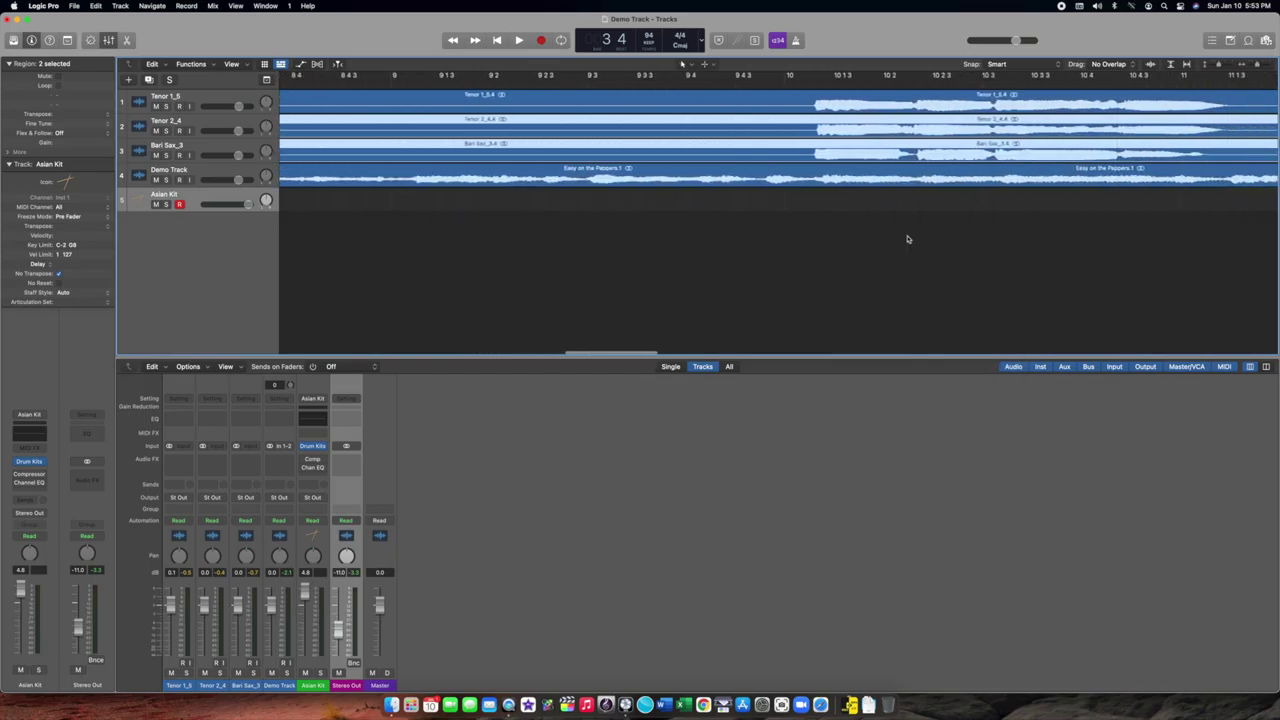
scroll(910, 241, right, 2)
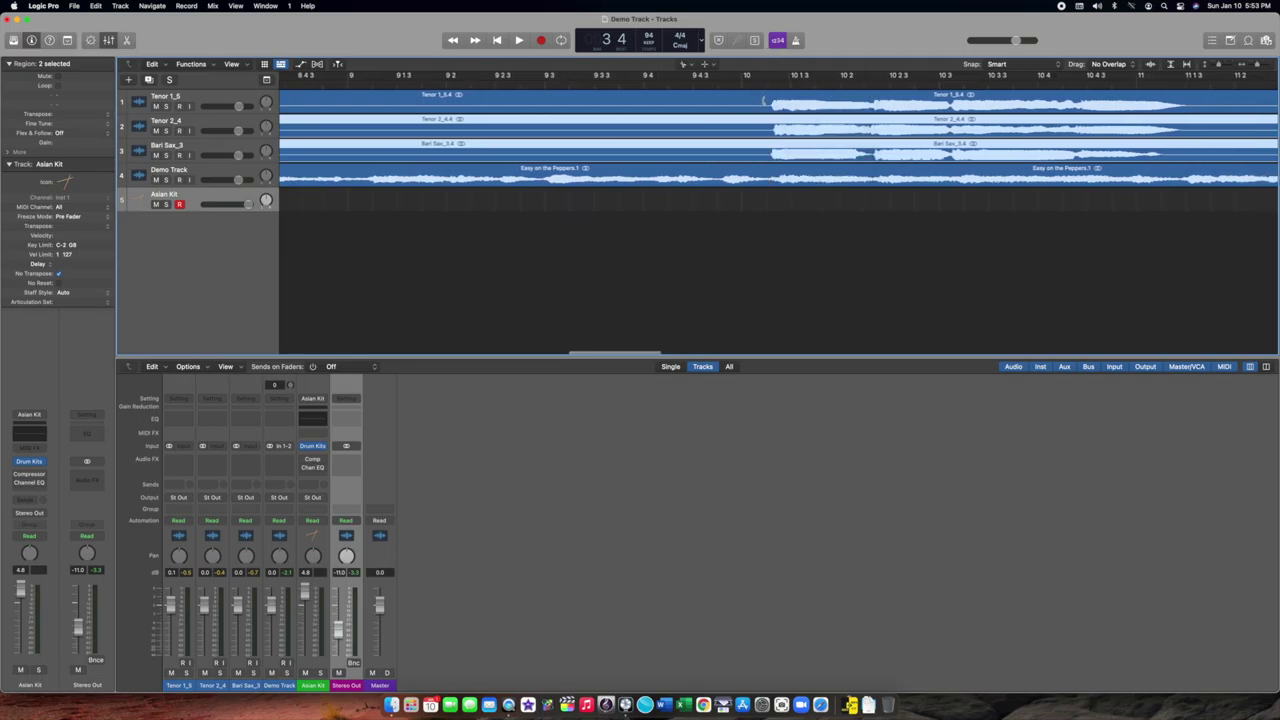
click(766, 100)
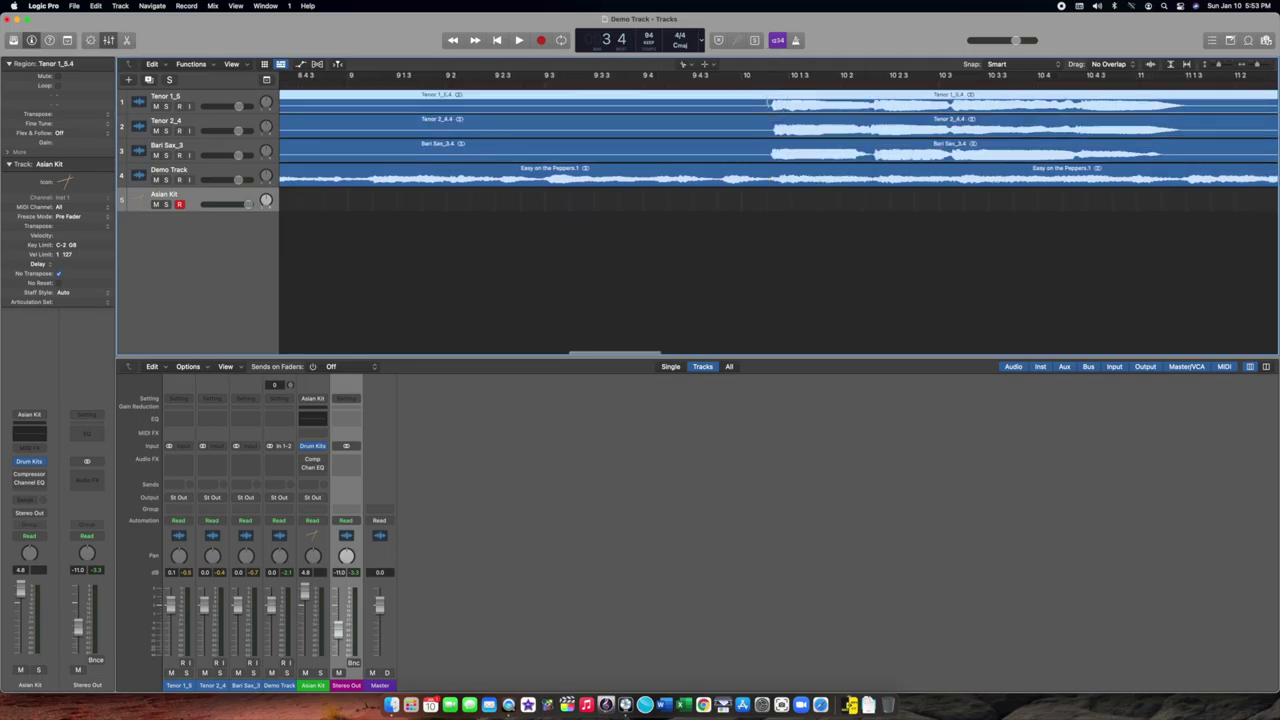
click(767, 122)
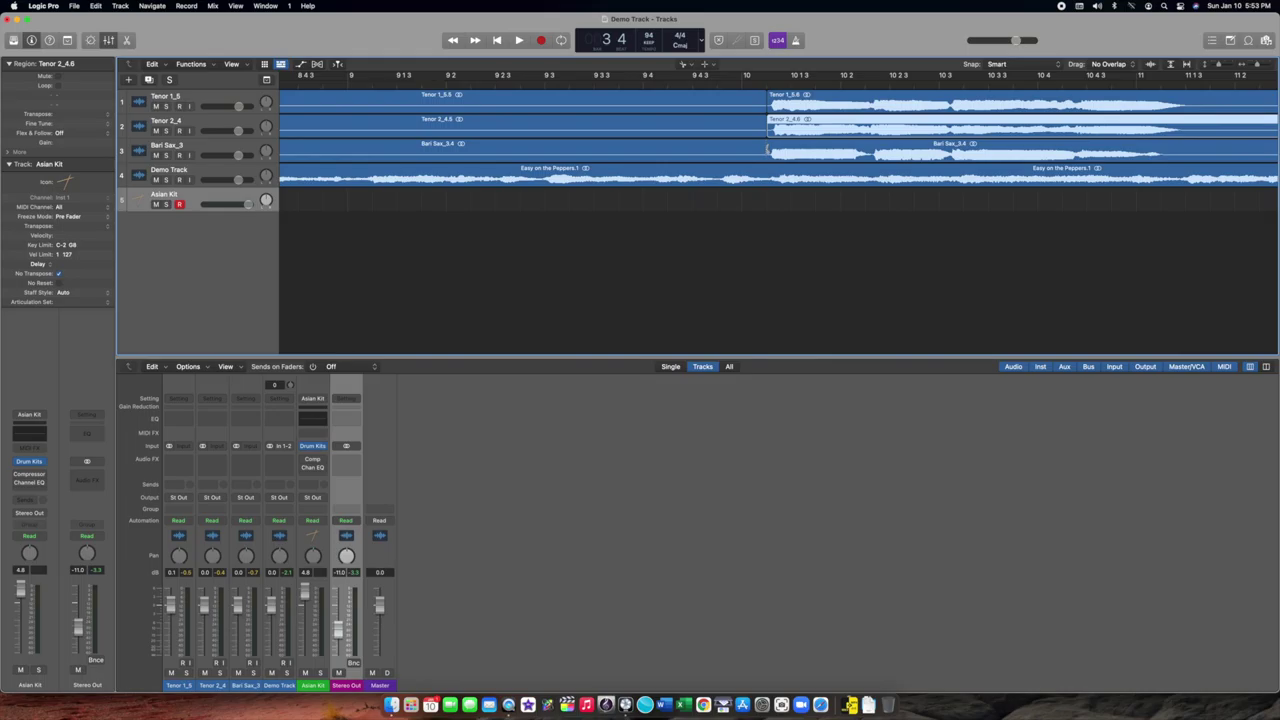
click(767, 149)
- Switch back to the Pointer Tool and delete the silent pieces between bars 6 and 10 on all three saxophone tracks
scroll(513, 160, left, 7)
key(t)
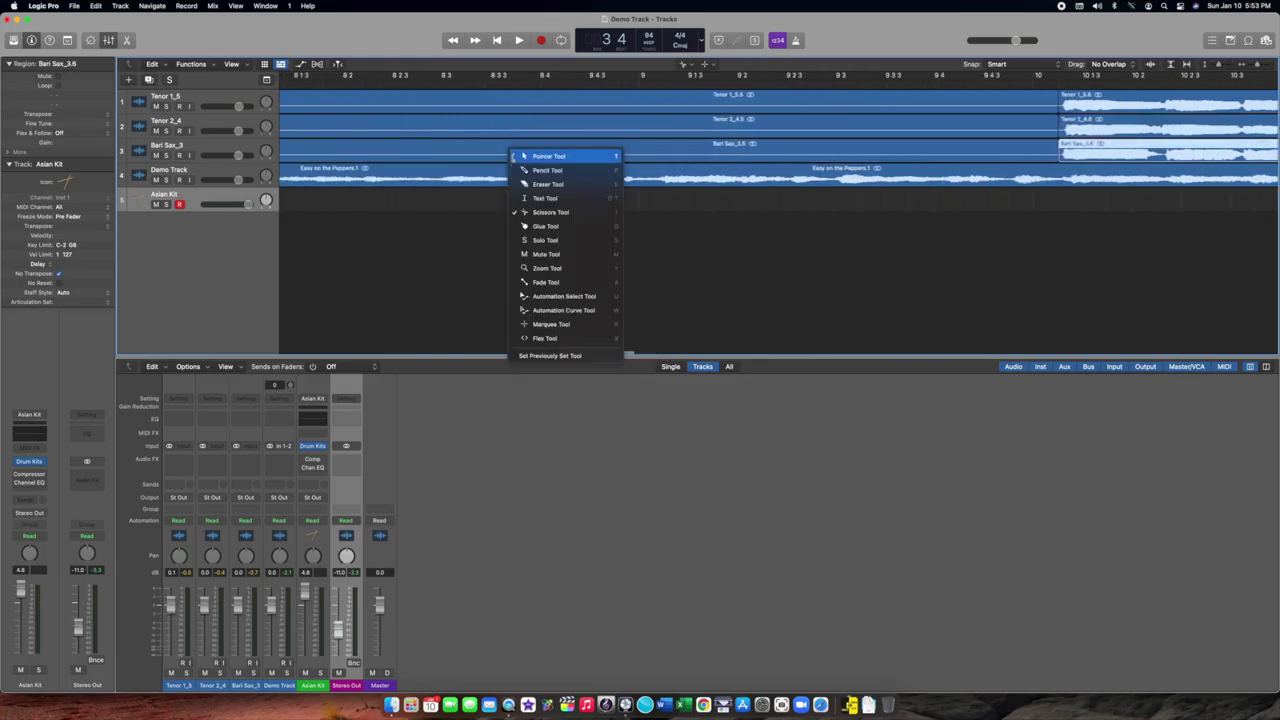
click(513, 157)
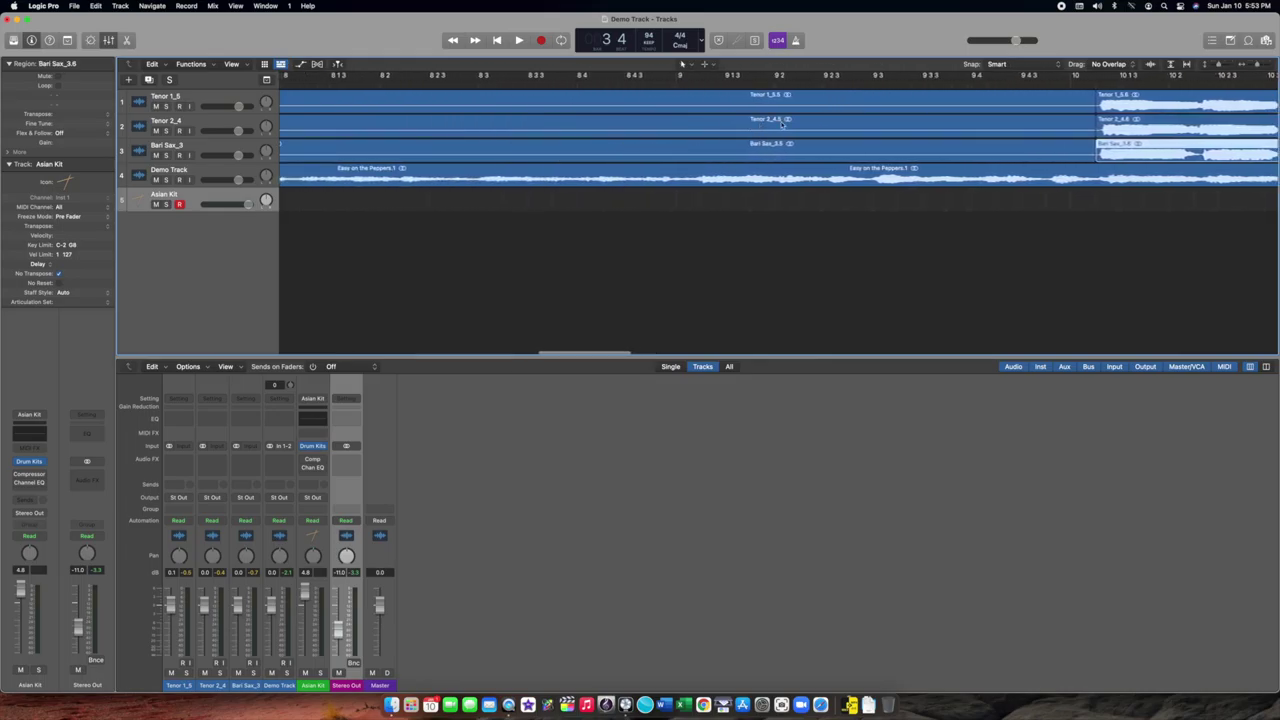
scroll(1057, 132, left, 10)
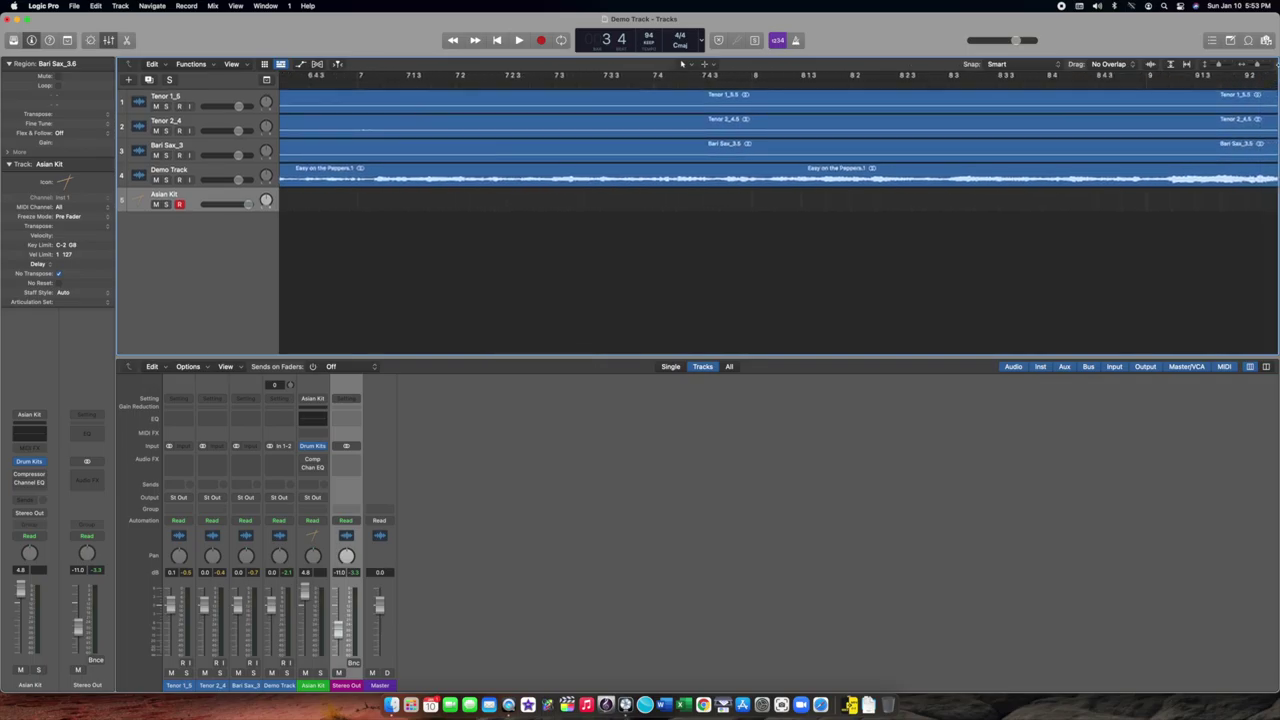
key(super+Left)
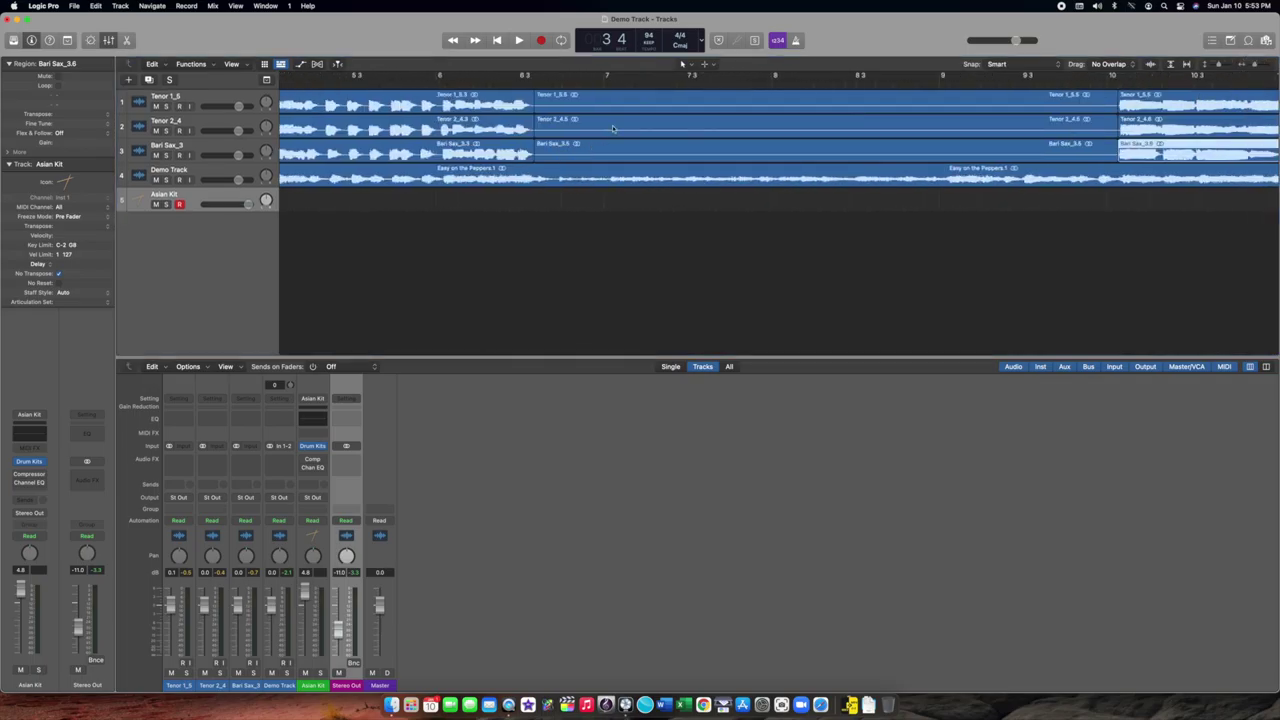
click(643, 97)
key(Delete)
click(661, 122)
key(Delete)
click(697, 150)
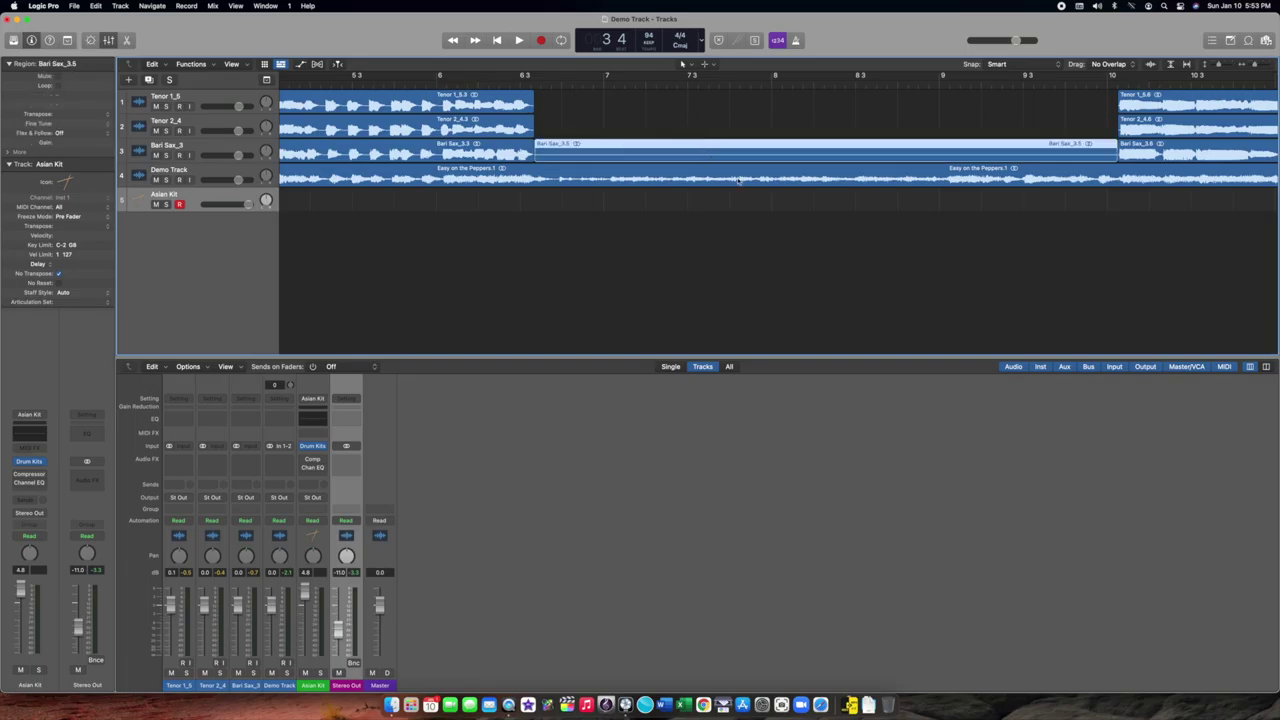
key(Delete)
- Split the Tenor 1_5 and Tenor 2_4 regions with the Scissors Tool on both sides of the silence between bars 11 and 12
scroll(836, 247, right, 10)
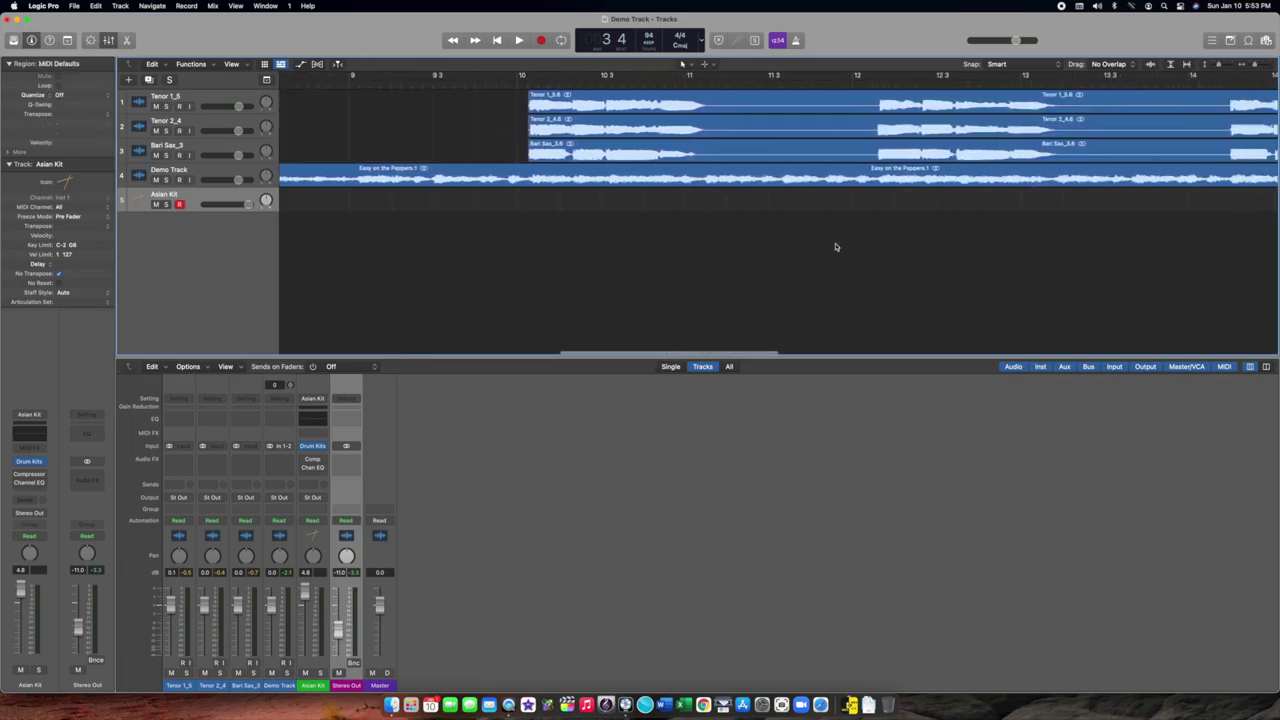
scroll(836, 247, right, 2)
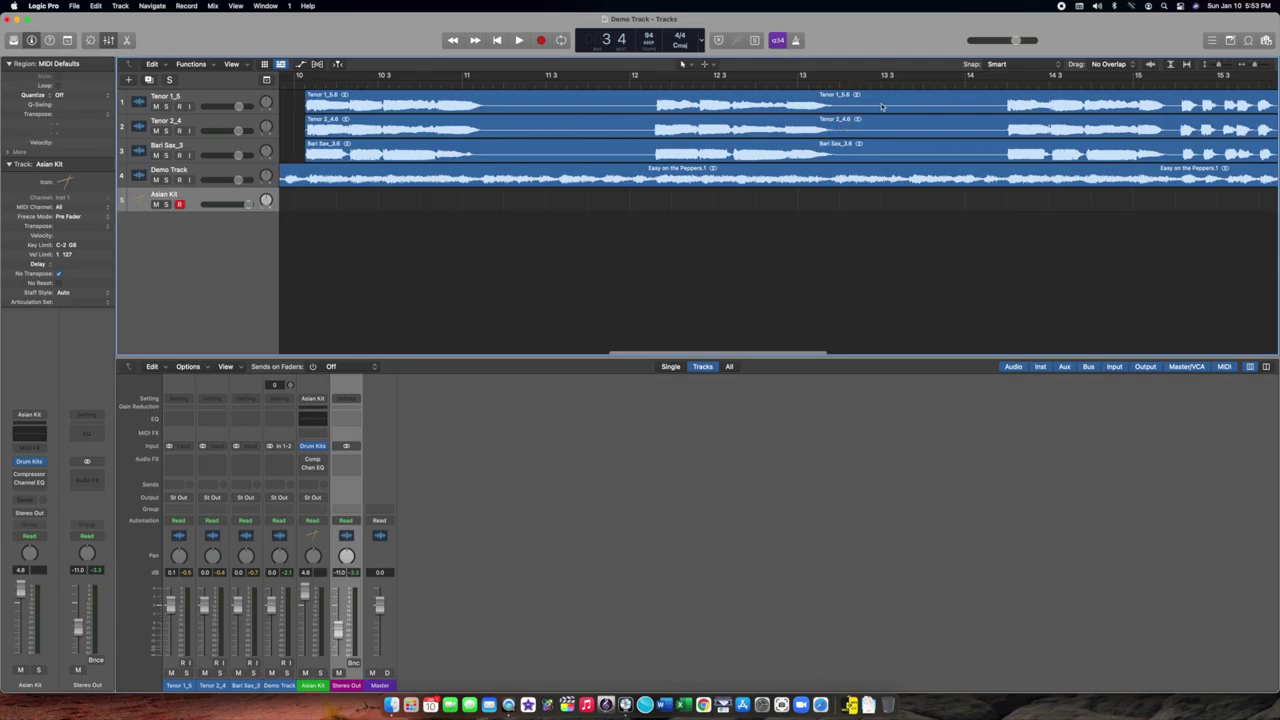
key(t)
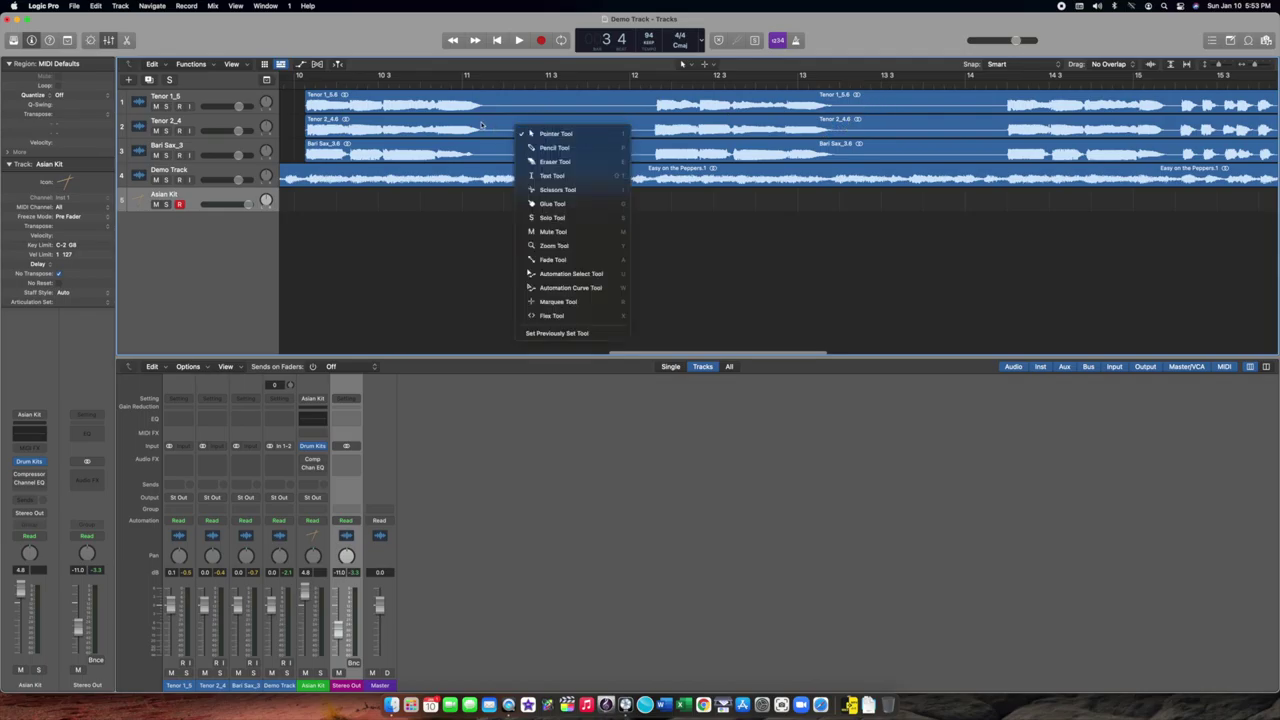
key(r)
click(485, 103)
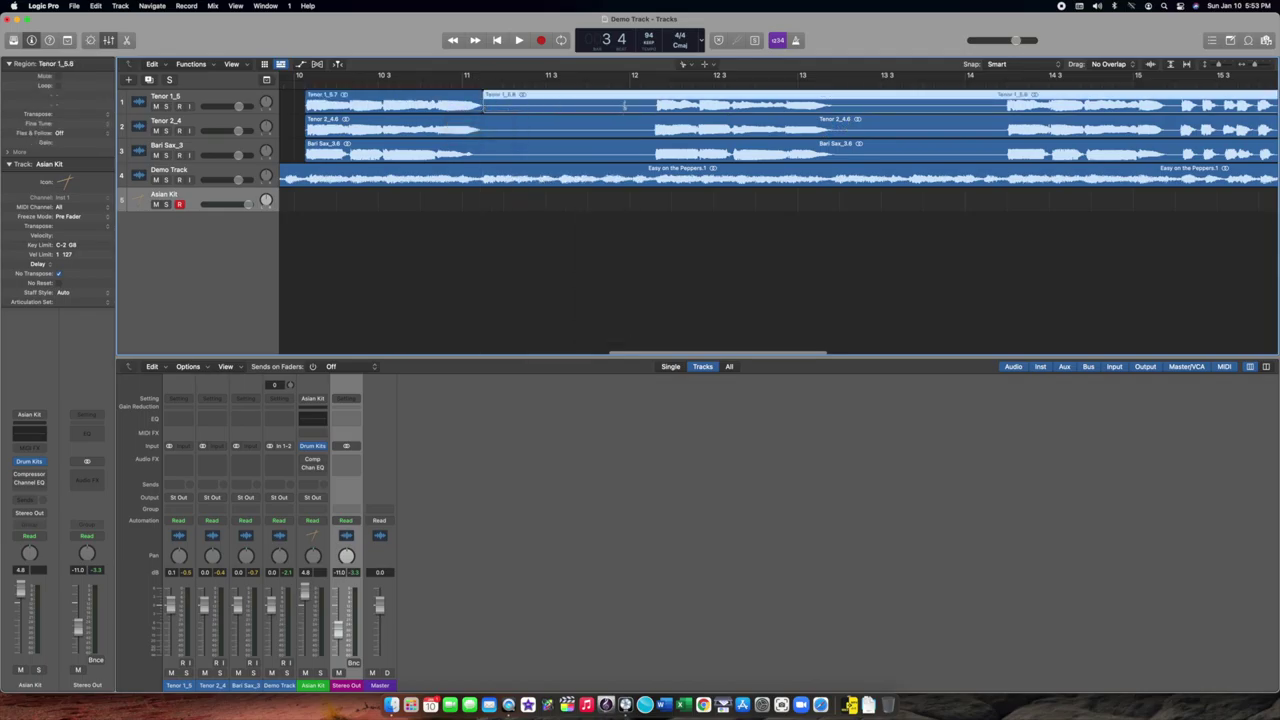
click(654, 103)
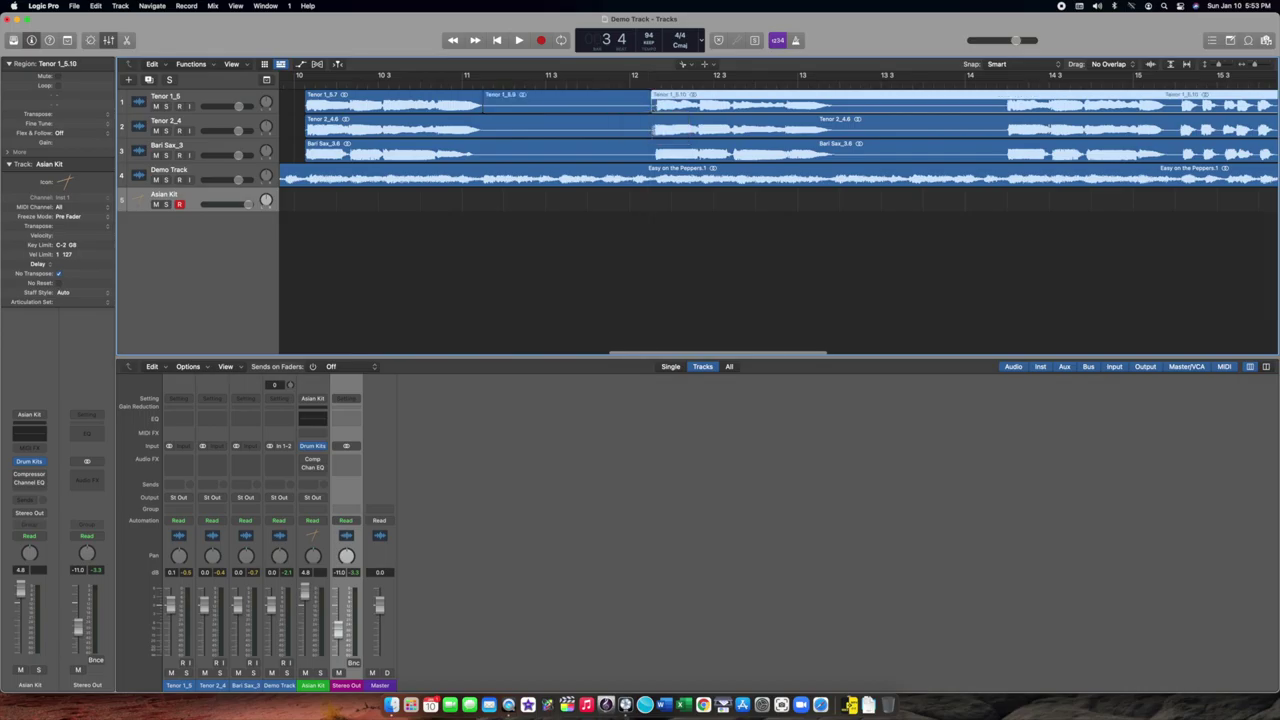
click(652, 128)
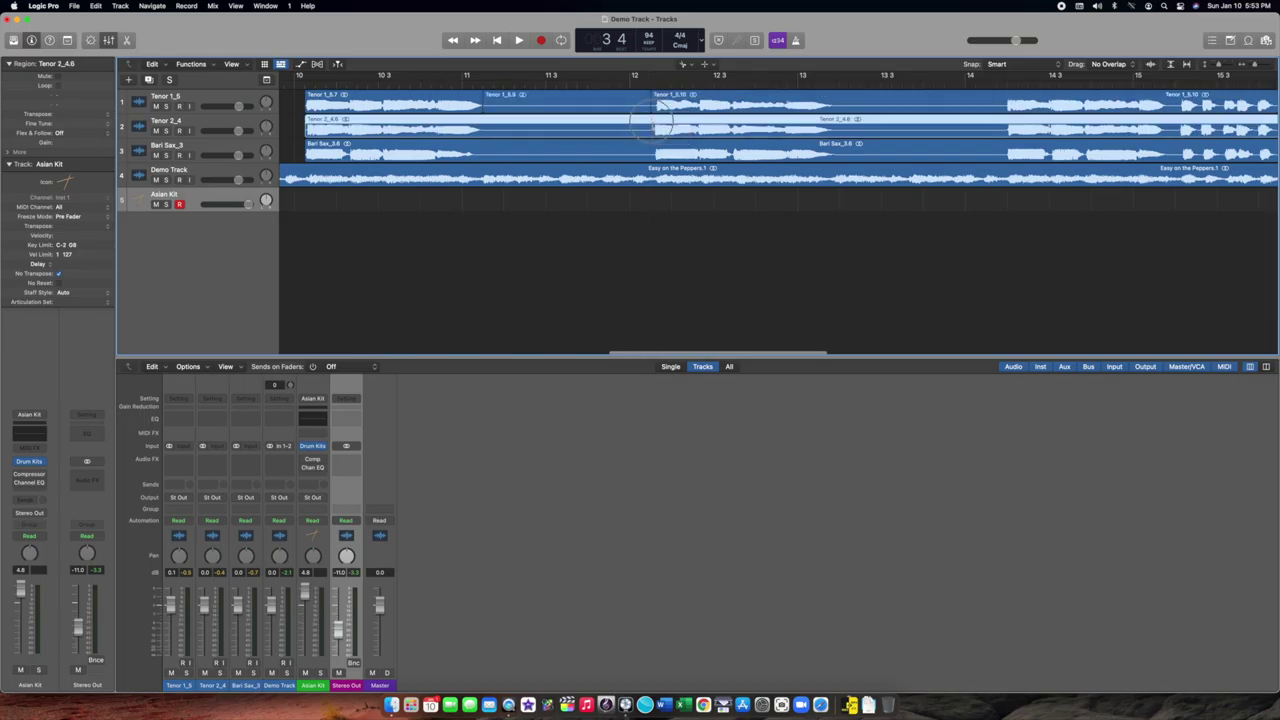
click(484, 128)
- Split the Tenor 1_5 and Tenor 2_4 regions on both sides of the silence between bars 13 and 14
click(839, 128)
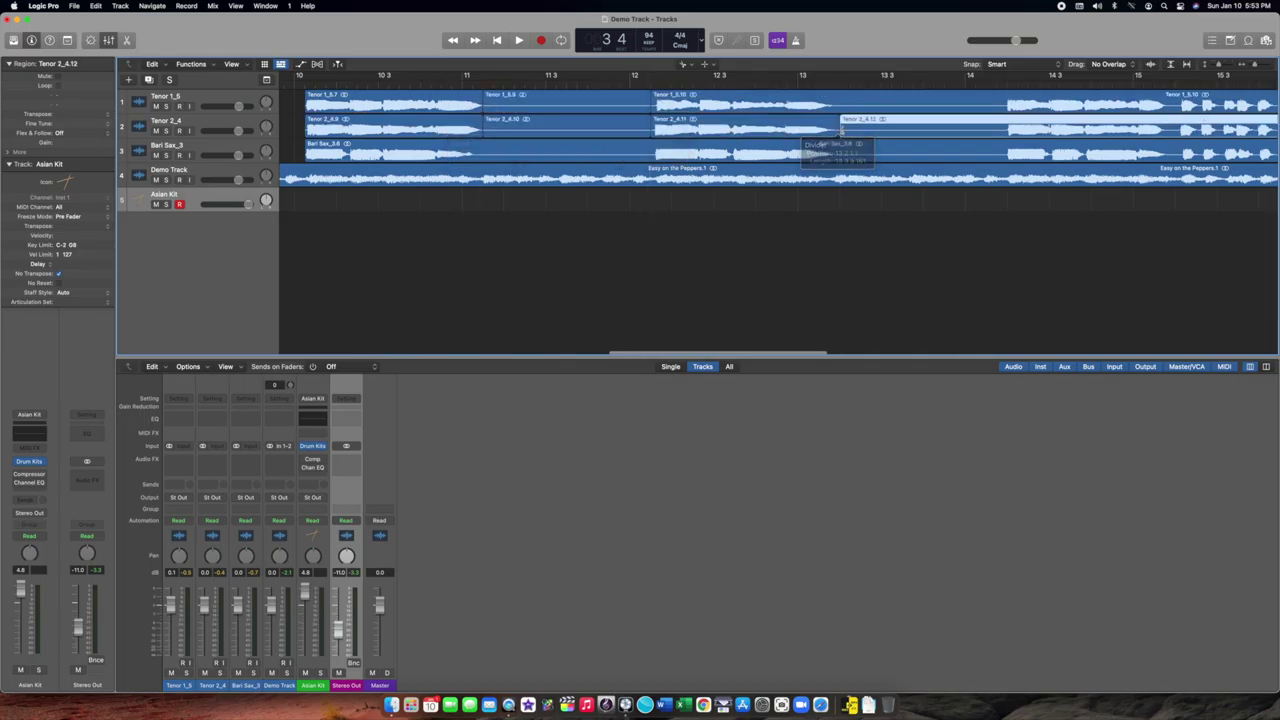
click(1007, 128)
click(1007, 103)
click(840, 101)
- Return to the Pointer Tool and delete the silent Tenor 1_5 and Tenor 2_4 pieces between bars 13 and 14
key(t)
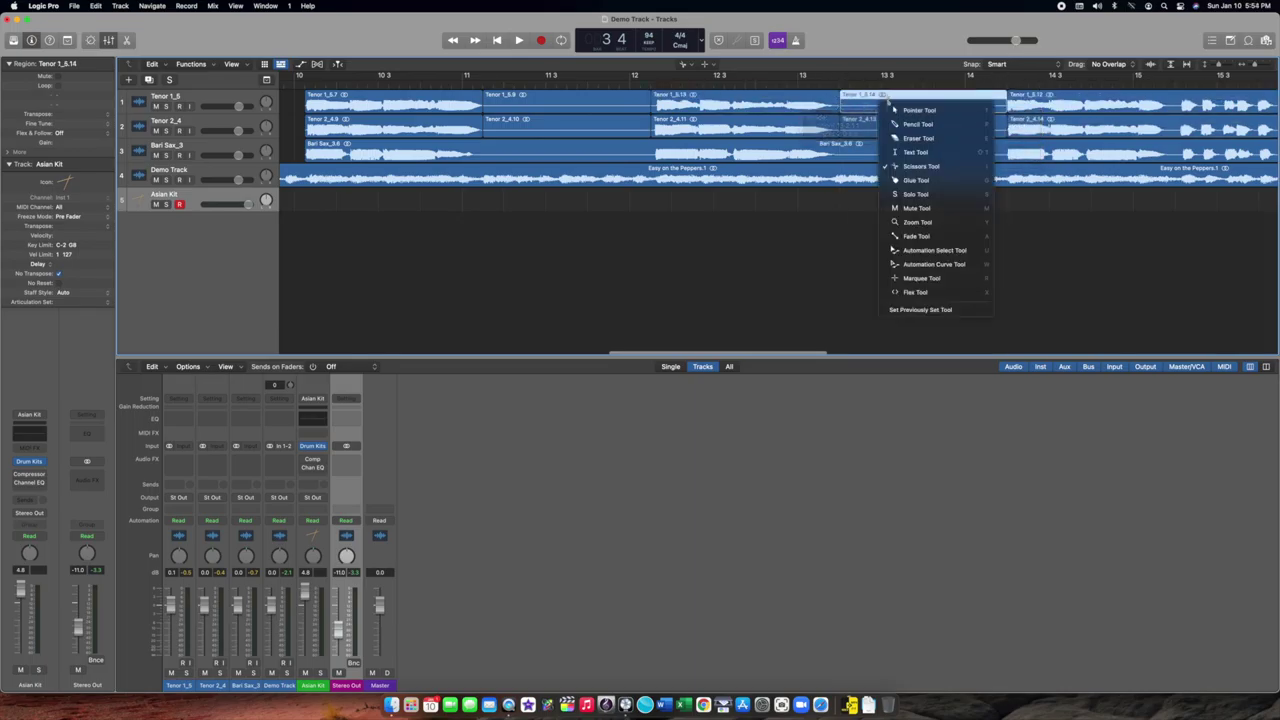
key(t)
key(t)
key(t)
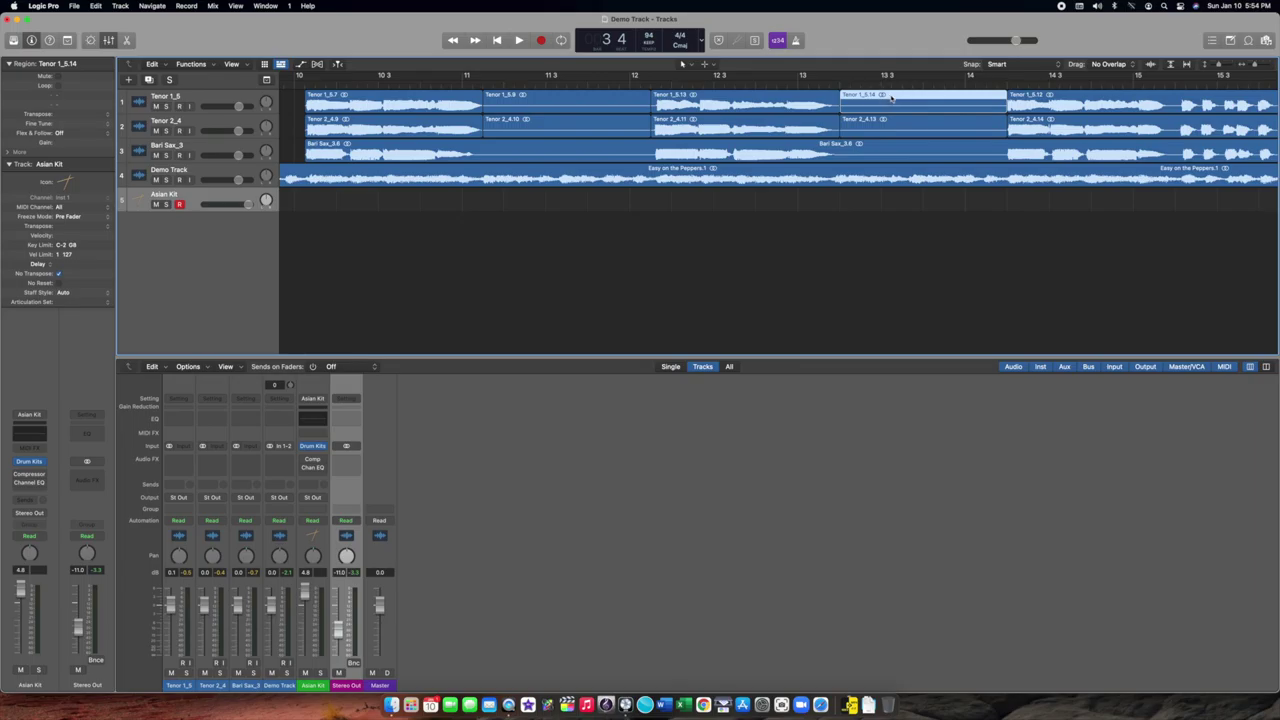
key(Delete)
click(892, 125)
key(Delete)
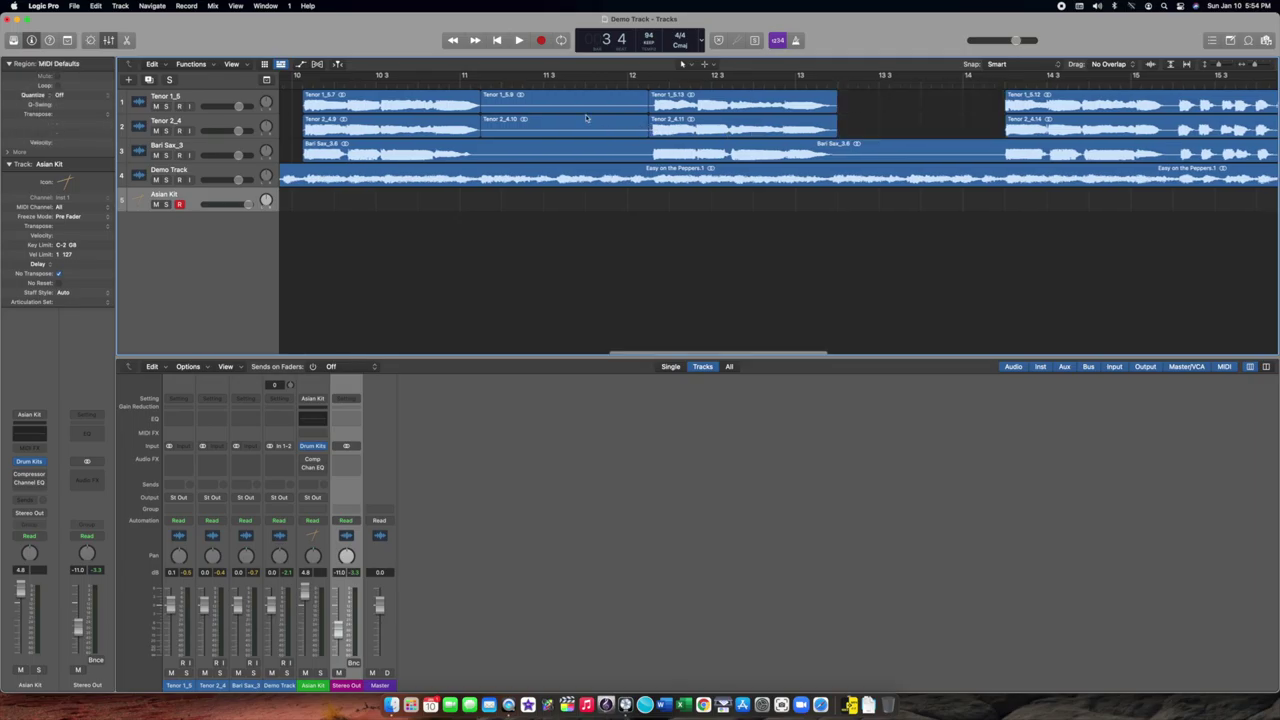
- Delete the silent Tenor 2_4 and Tenor 1_5 pieces between bars 11 and 12
click(587, 118)
key(Delete)
click(587, 101)
key(Delete)
- Extend the starts of the Tenor 1_5 and Tenor 2_4 regions in bar 14 slightly earlier, ahead of the first note
scroll(845, 147, right, 6)
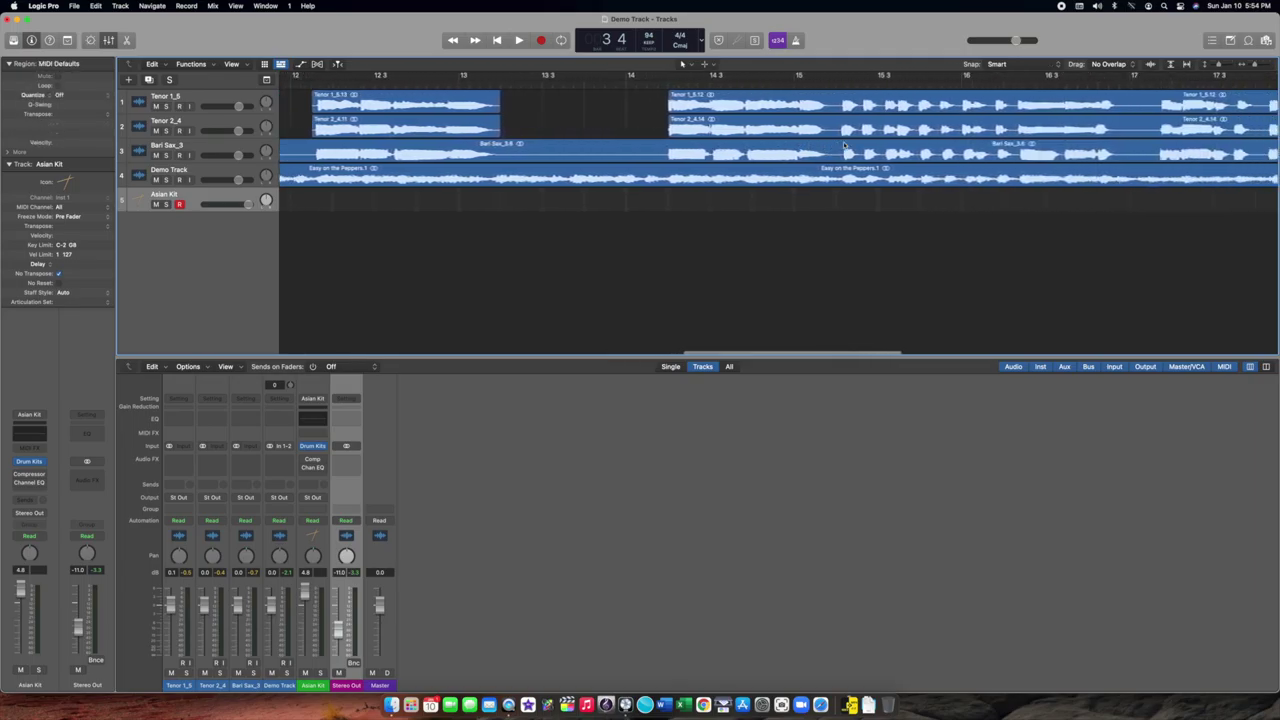
scroll(845, 147, right, 1)
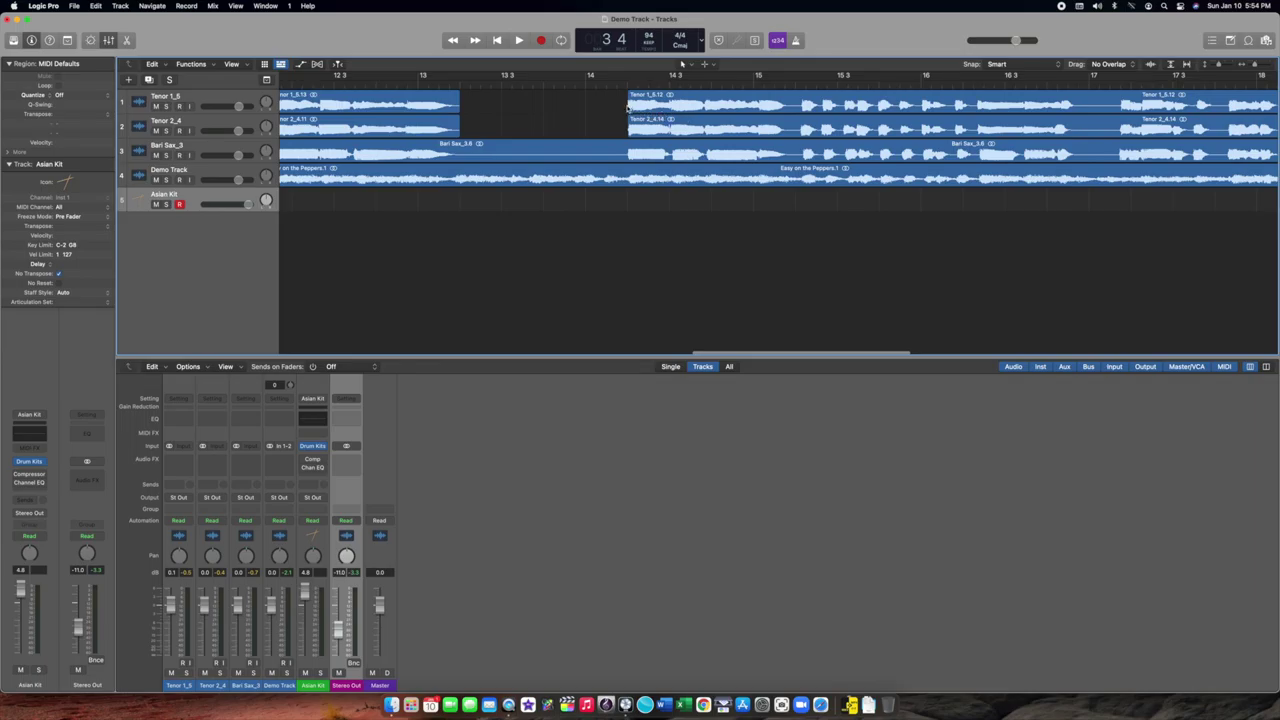
drag(628, 104, 622, 104)
scroll(750, 160, right, 1)
scroll(750, 160, right, 4)
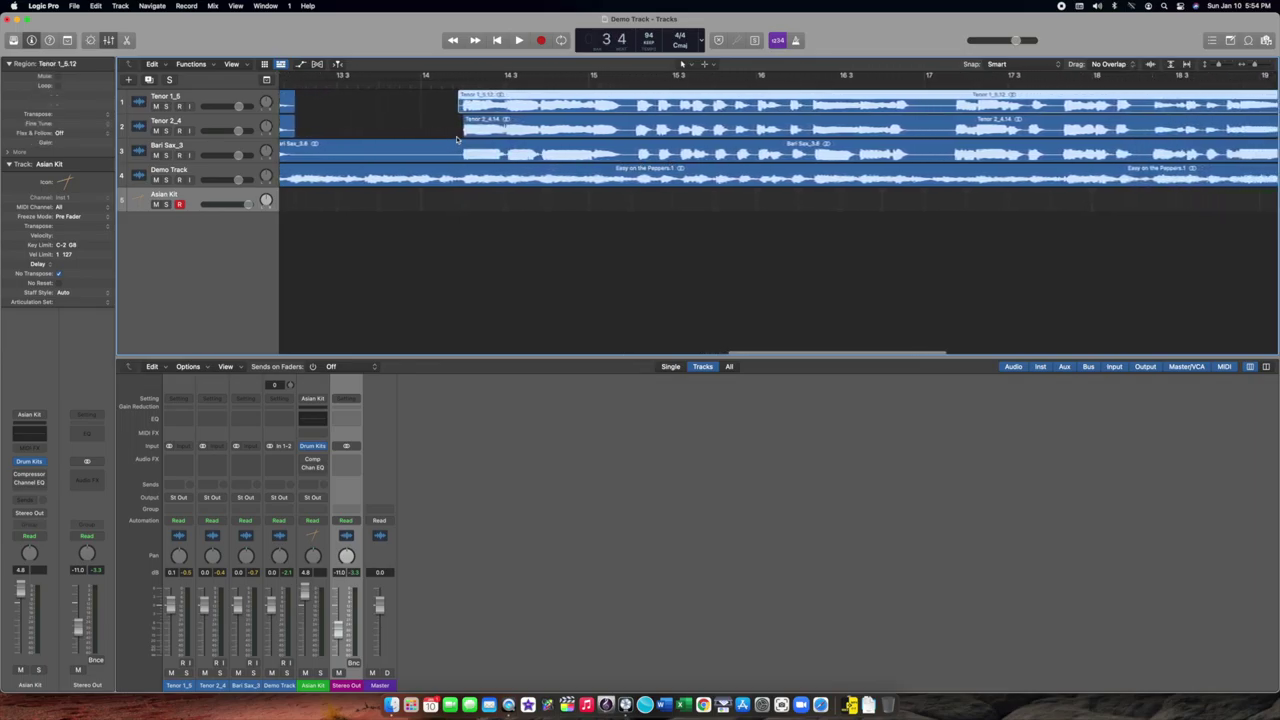
drag(462, 133, 458, 131)
scroll(620, 145, right, 2)
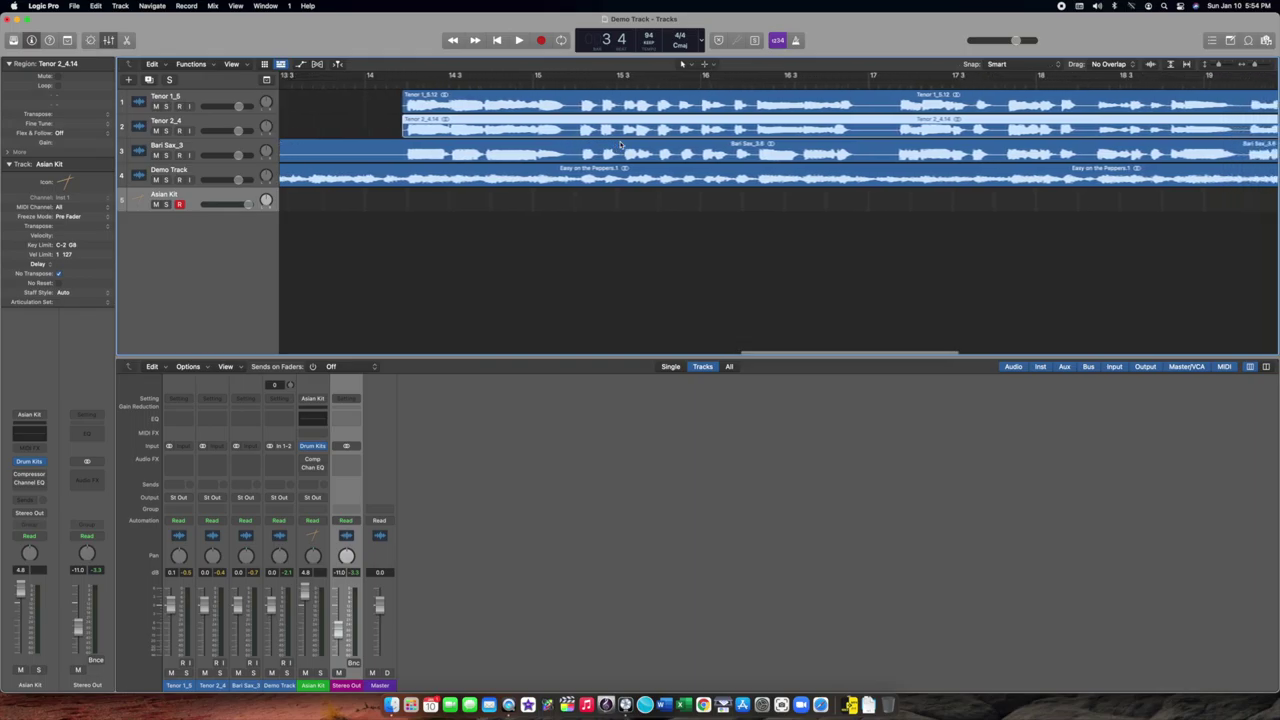
scroll(565, 115, left, 6)
scroll(515, 109, left, 1)
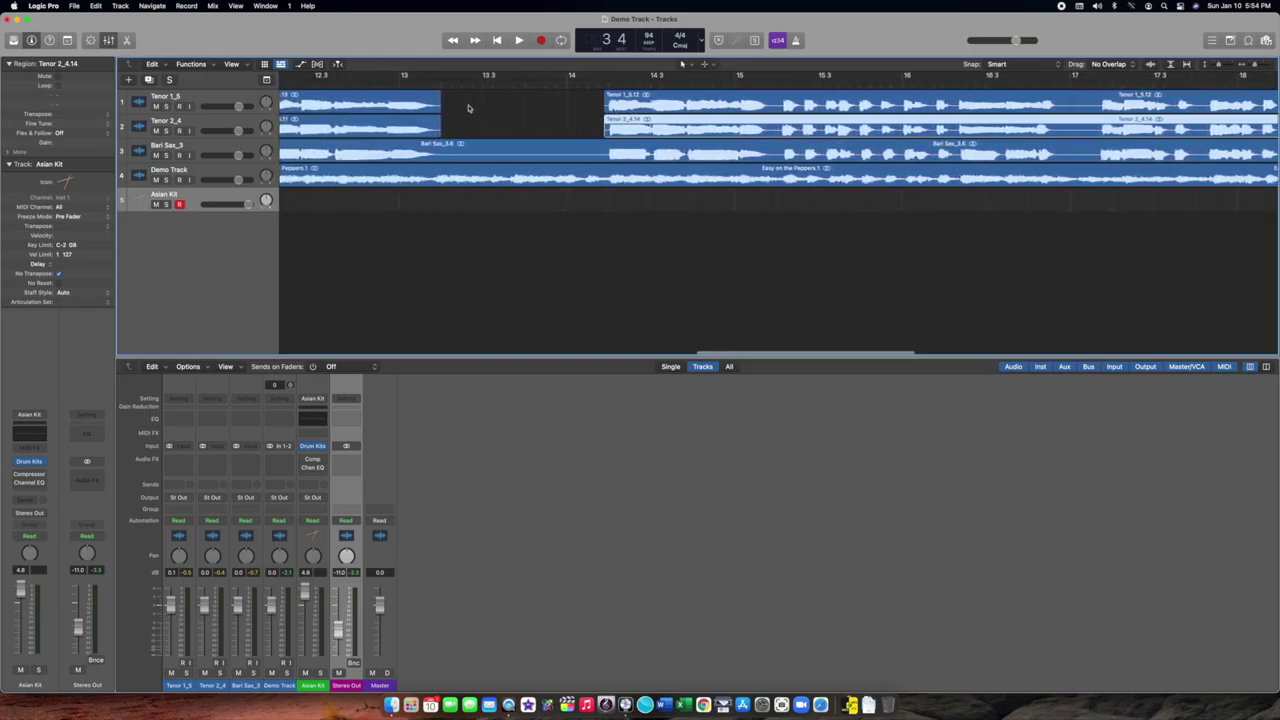
- Play the end of the song from just before bar 25 to about bar 26 to check where the audio stops
scroll(856, 191, right, 20)
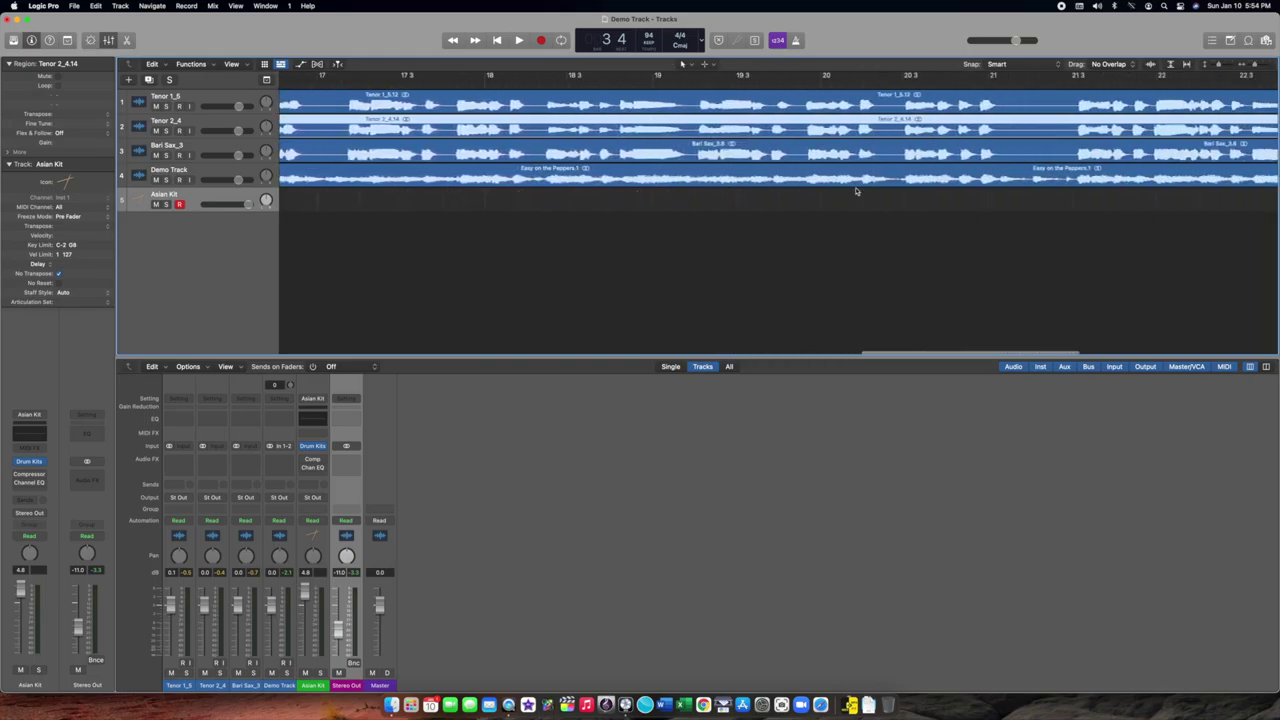
scroll(856, 191, left, 5)
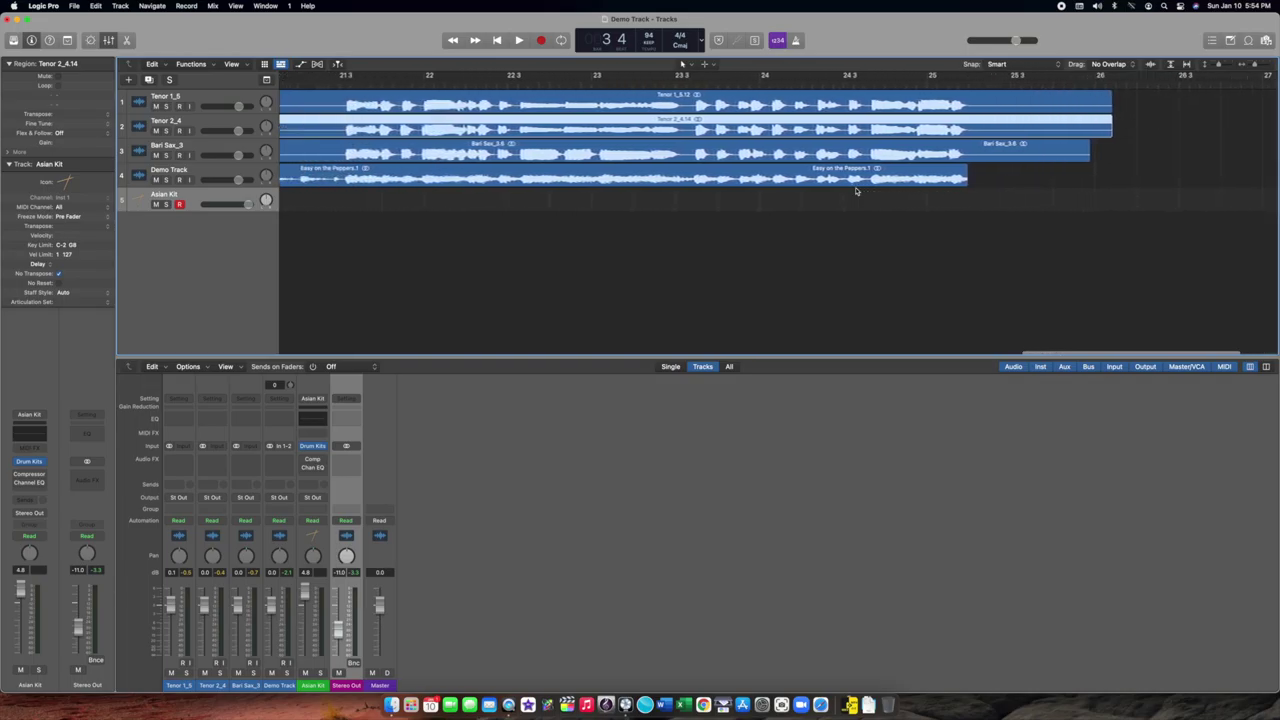
click(947, 83)
key(space)
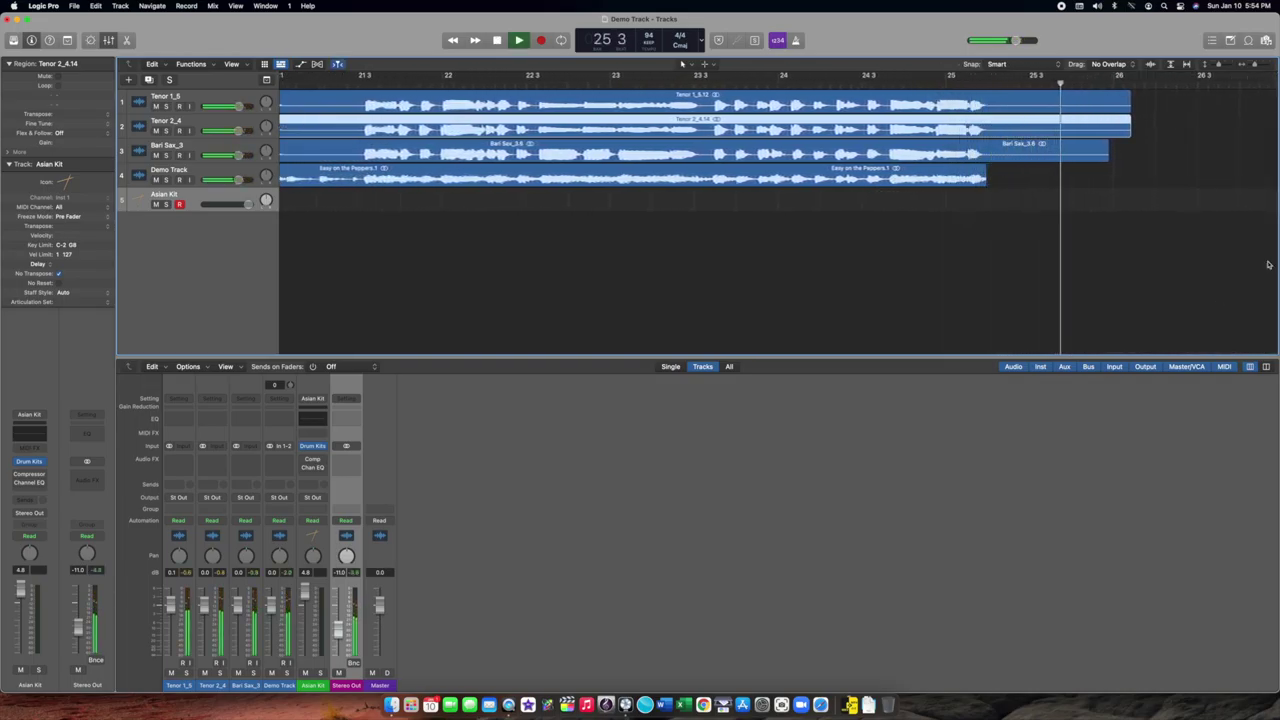
key(space)
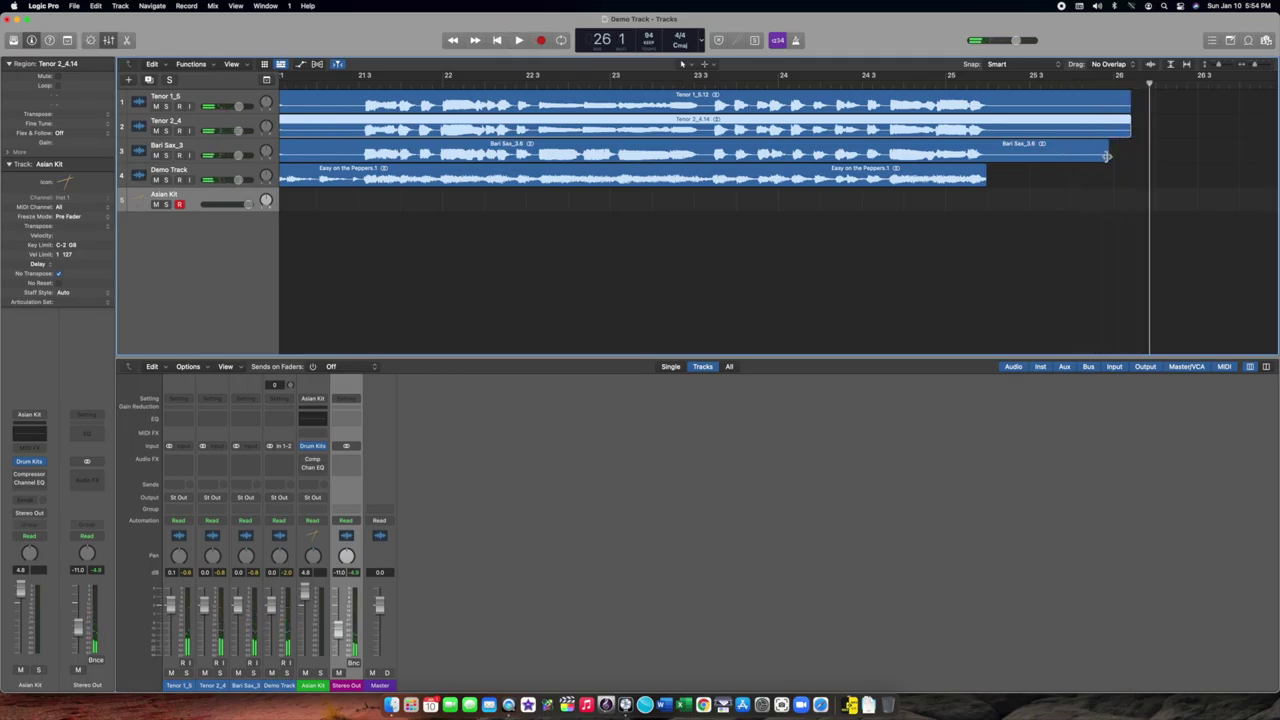
- Trim the ends of the final Bari Sax_3, Tenor 2_4 and Tenor 1_5 regions back to just after bar 25, near the Demo Track's end
click(1094, 155)
drag(1108, 157, 992, 157)
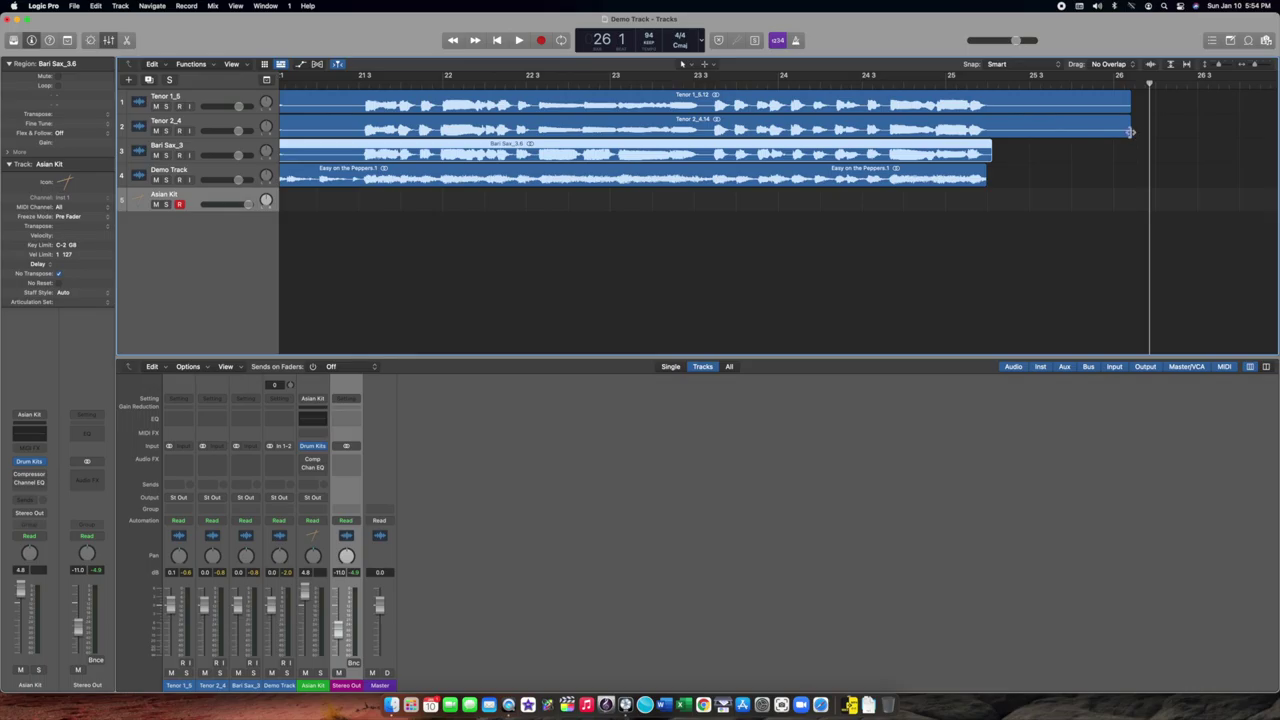
drag(1130, 130, 996, 136)
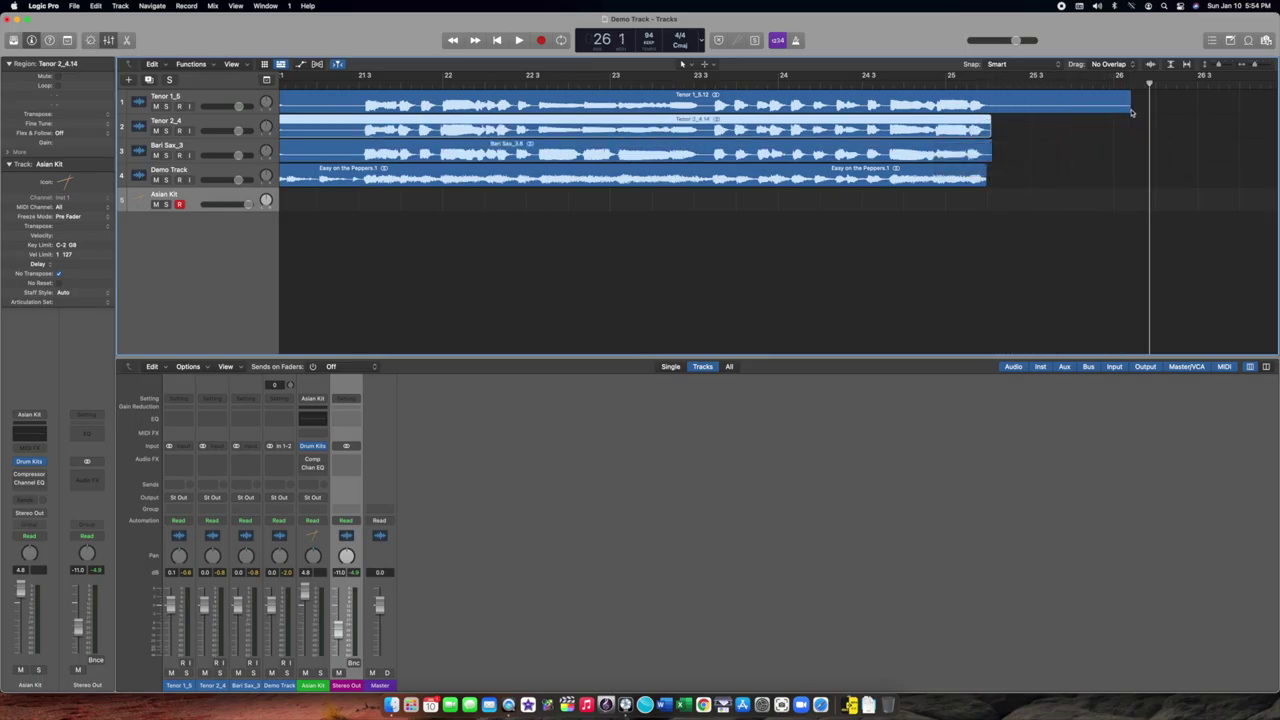
drag(1131, 112, 988, 124)
- Place the playhead just before bar 3 and look over the arrangement from the opening to the tenor entry after bar 14
scroll(891, 187, left, 10)
scroll(891, 187, left, 15)
scroll(891, 187, left, 20)
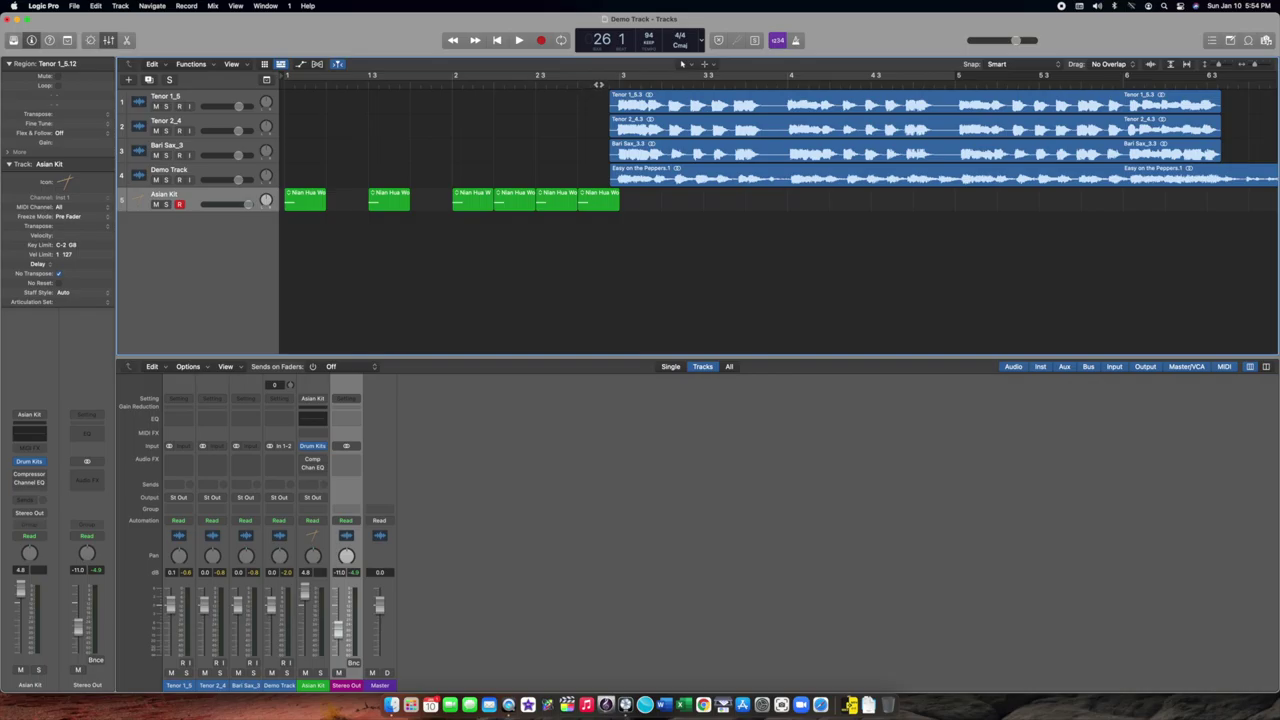
key(space)
scroll(832, 221, right, 2)
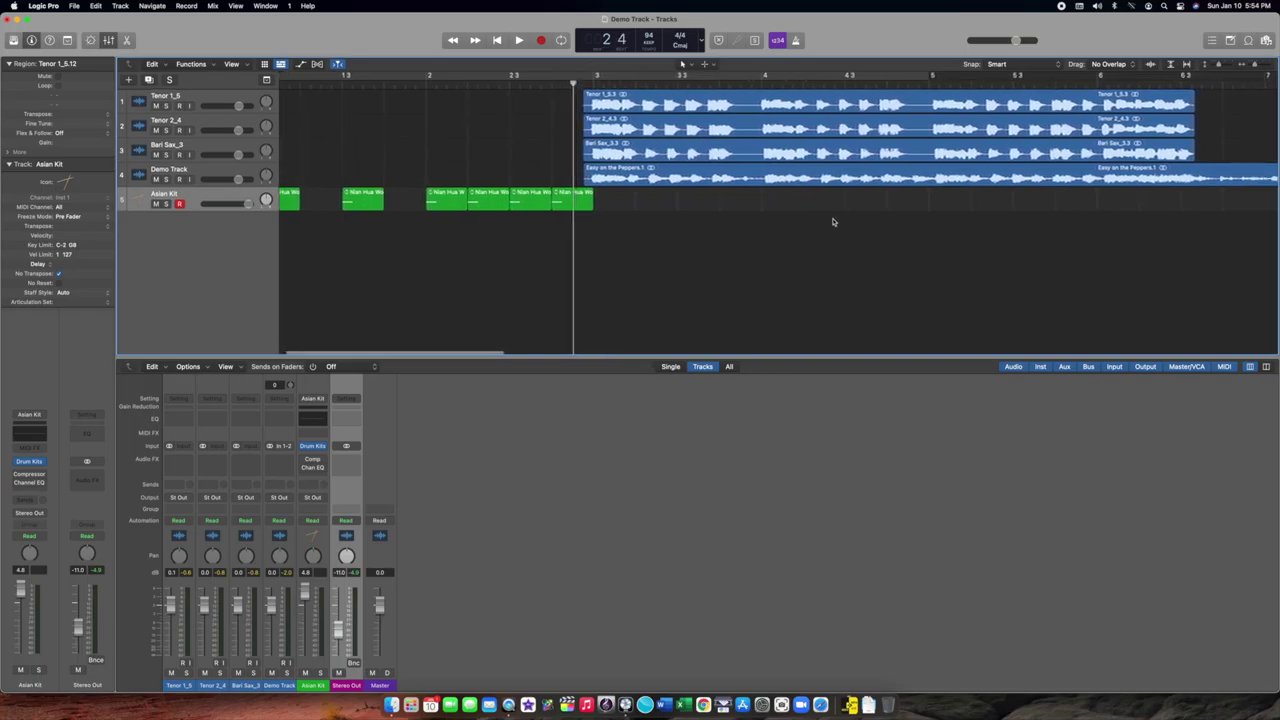
scroll(645, 303, left, 2)
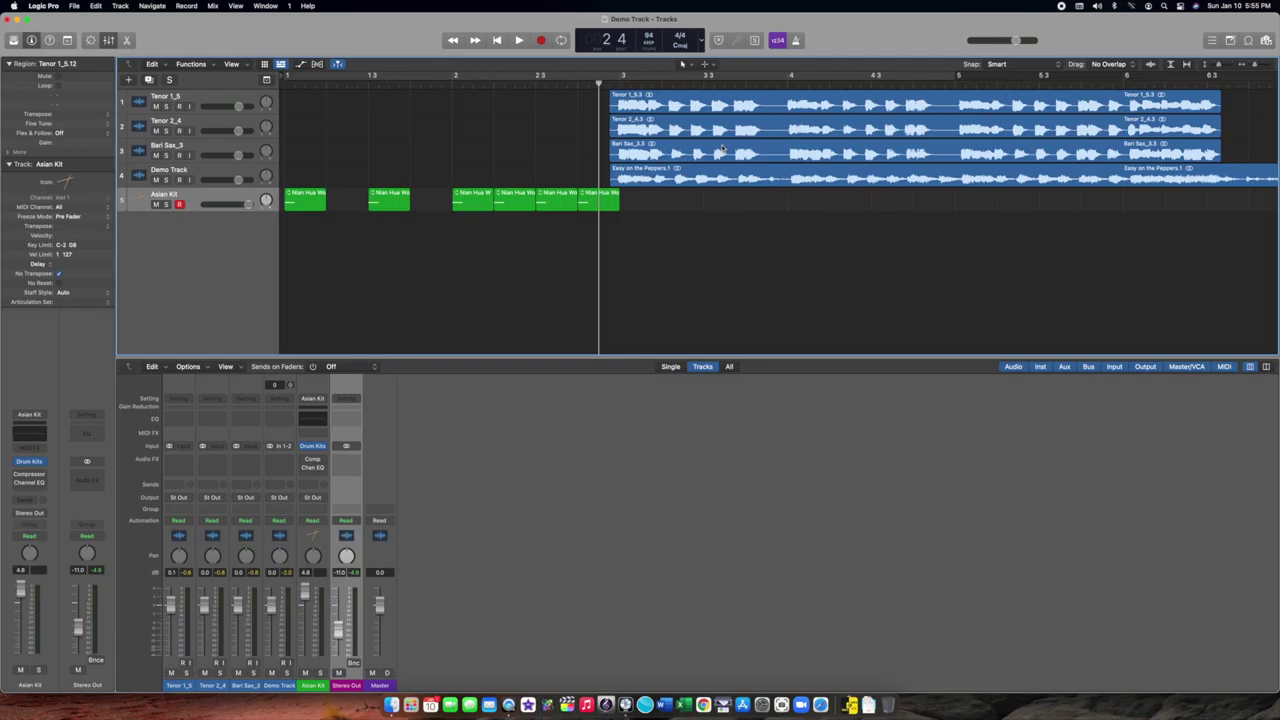
scroll(802, 128, right, 10)
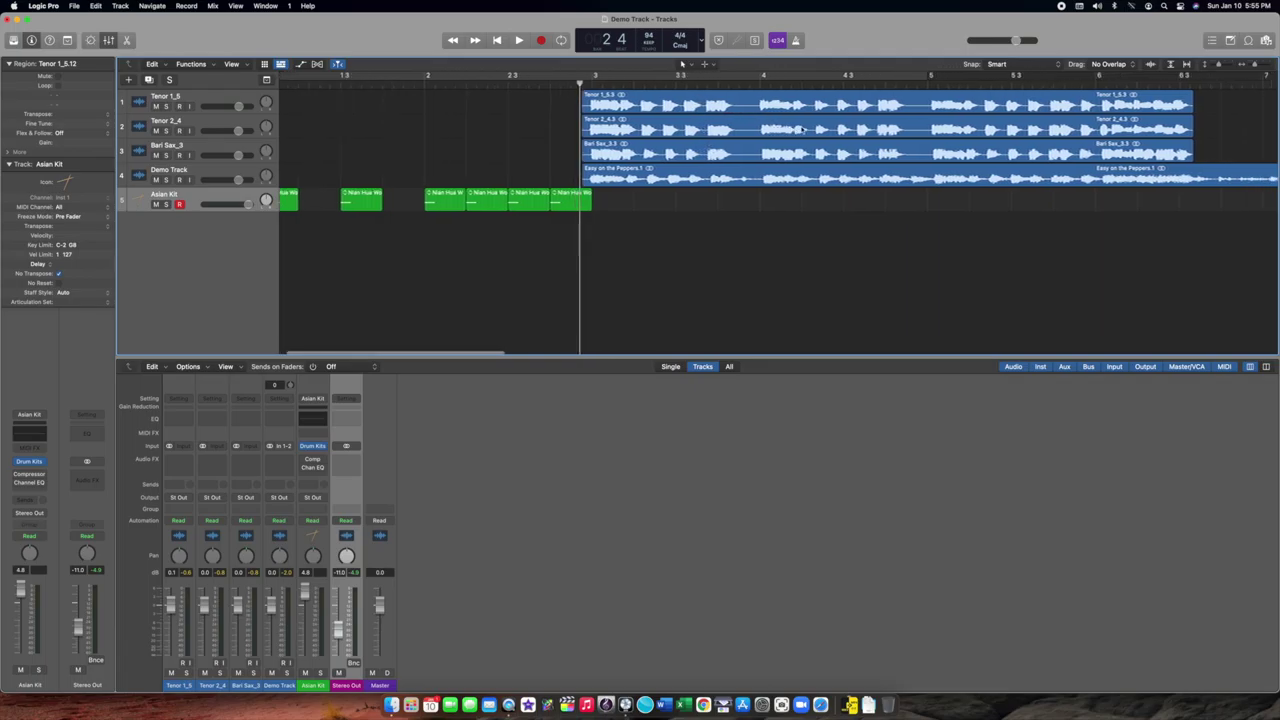
scroll(802, 128, left, 10)
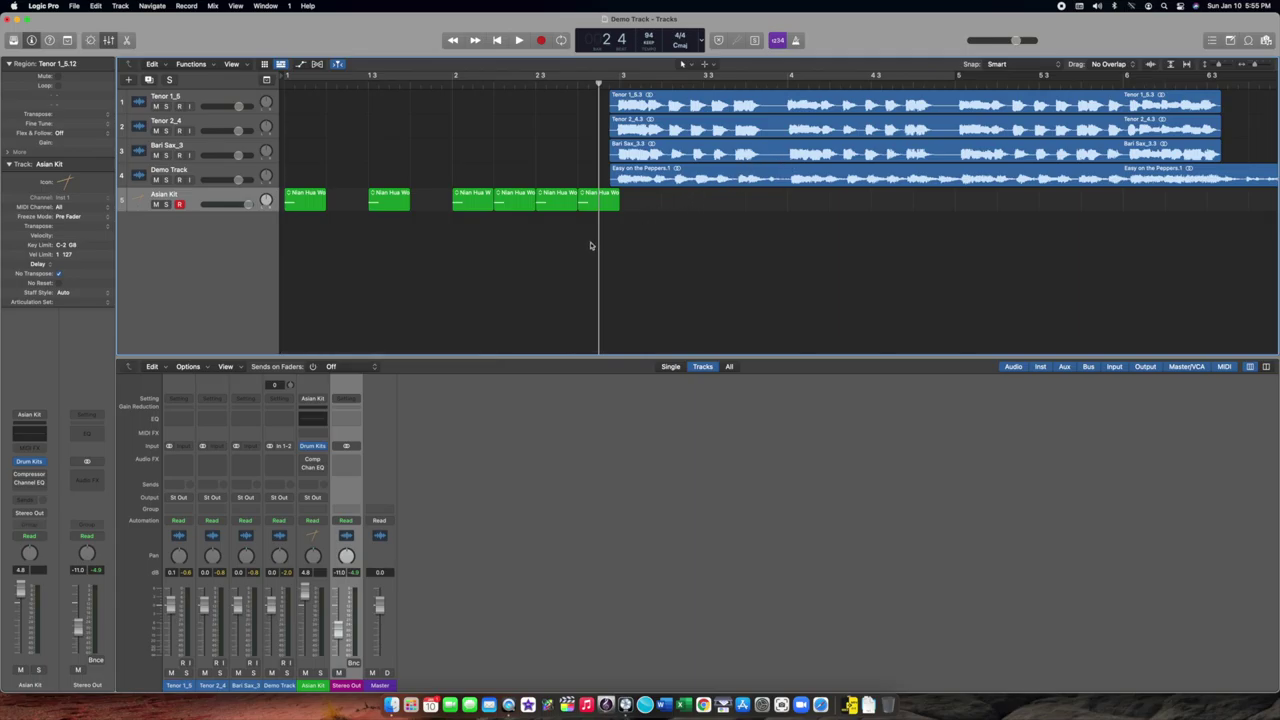
scroll(709, 205, right, 20)
scroll(709, 207, right, 20)
scroll(709, 207, right, 5)
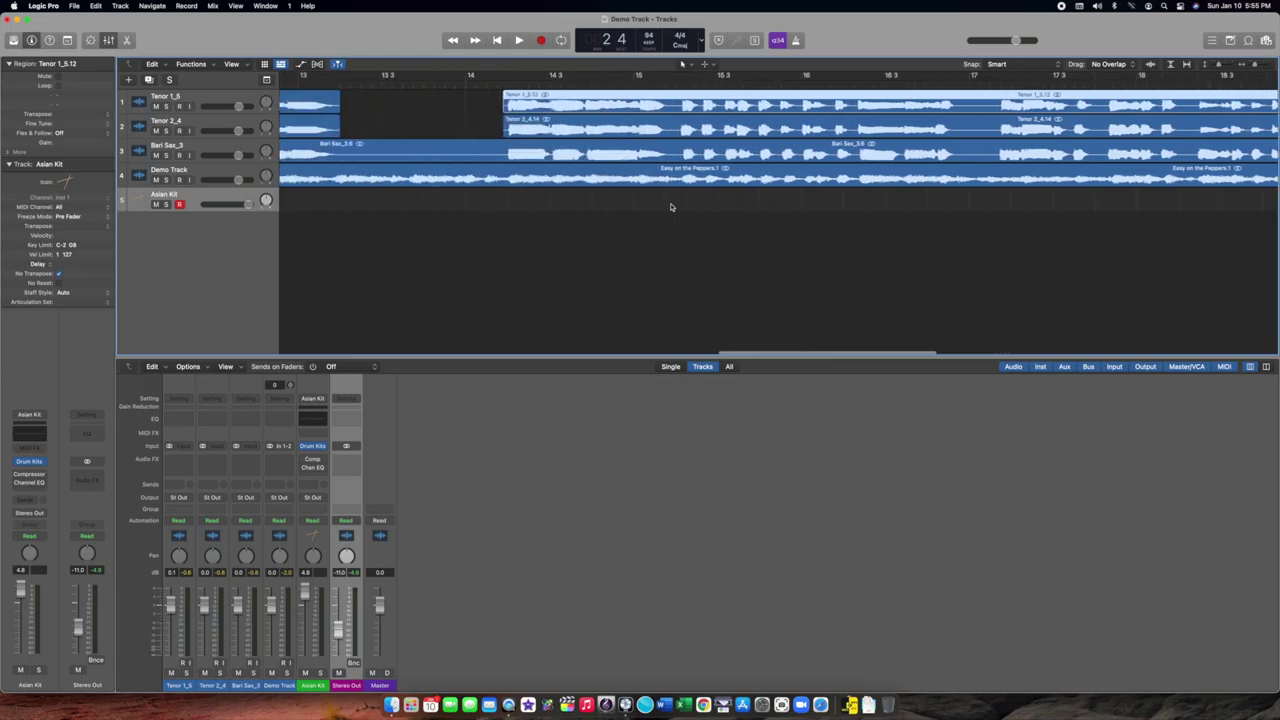
scroll(671, 207, left, 3)
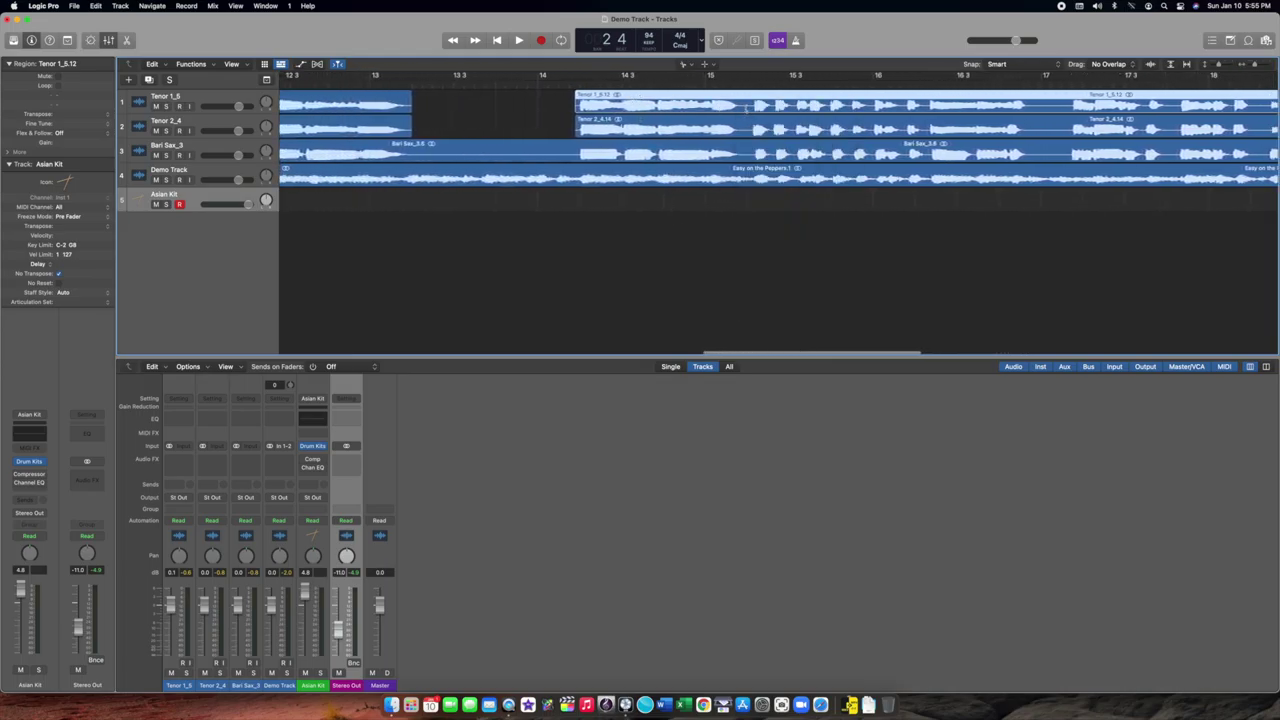
- Try splitting the long Tenor 1_5 region just after bar 15, where the held note ends
click(745, 102)
key(t)
click(630, 97)
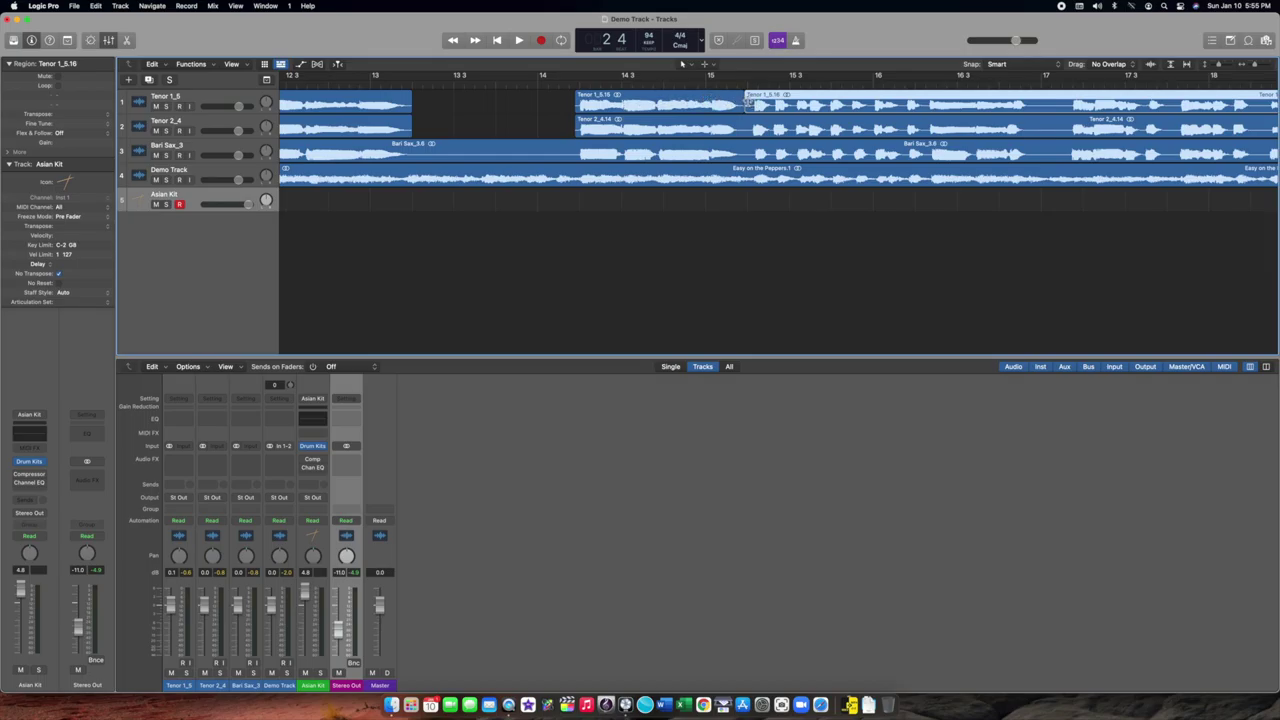
click(719, 98)
mouse_move(719, 98)
mouse_down()
mouse_move(699, 97)
mouse_move(722, 122)
mouse_move(694, 98)
mouse_move(712, 98)
mouse_up()
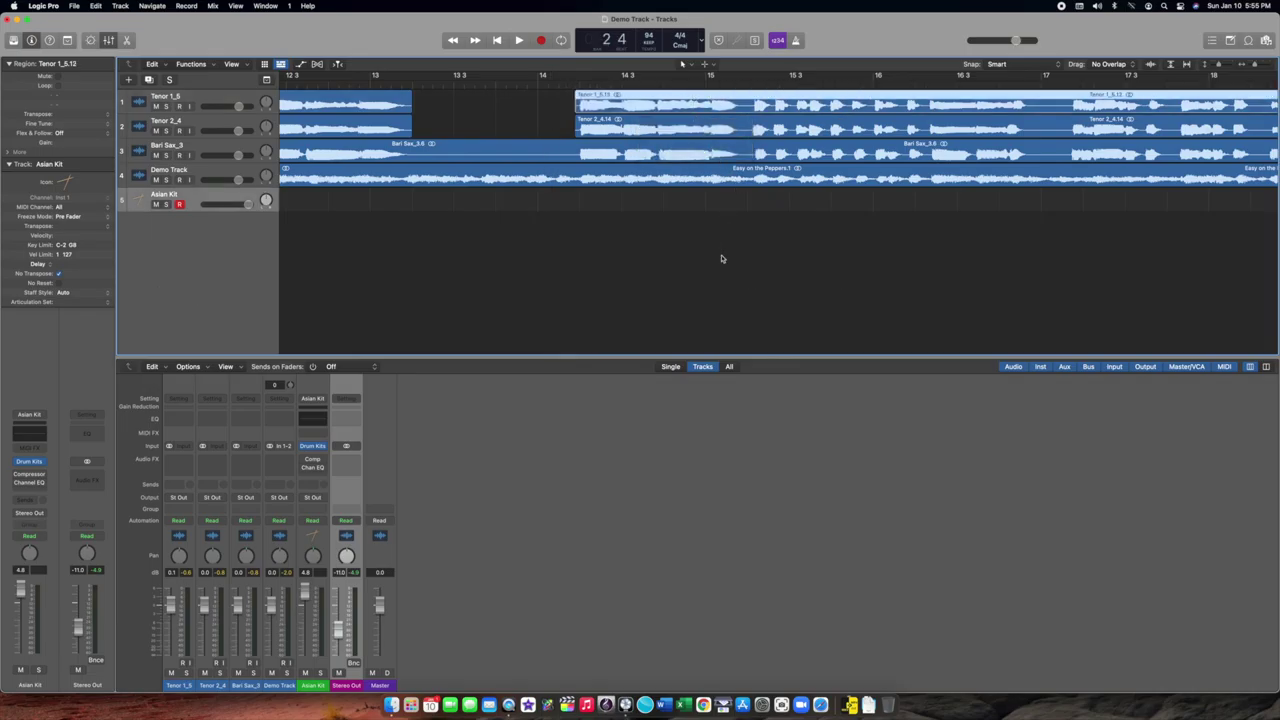
click(776, 284)
- Mute the Demo Track
scroll(600, 210, left, 5)
scroll(592, 202, left, 10)
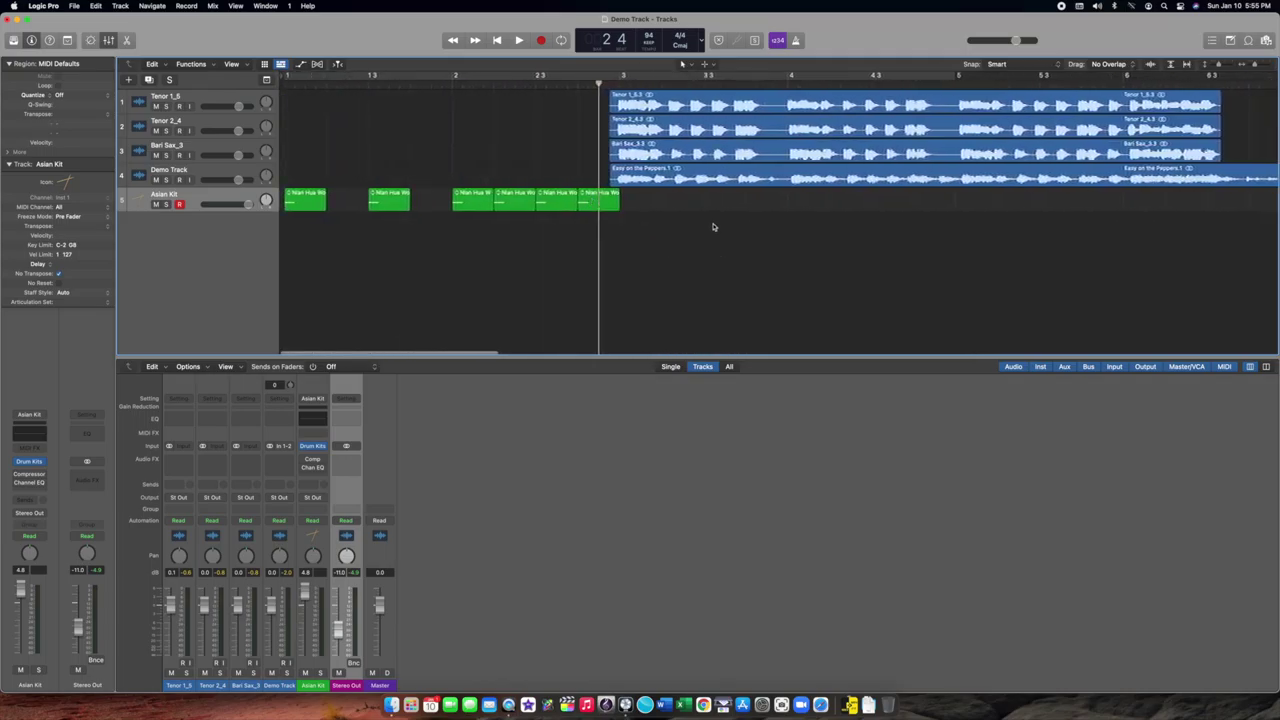
scroll(770, 146, right, 12)
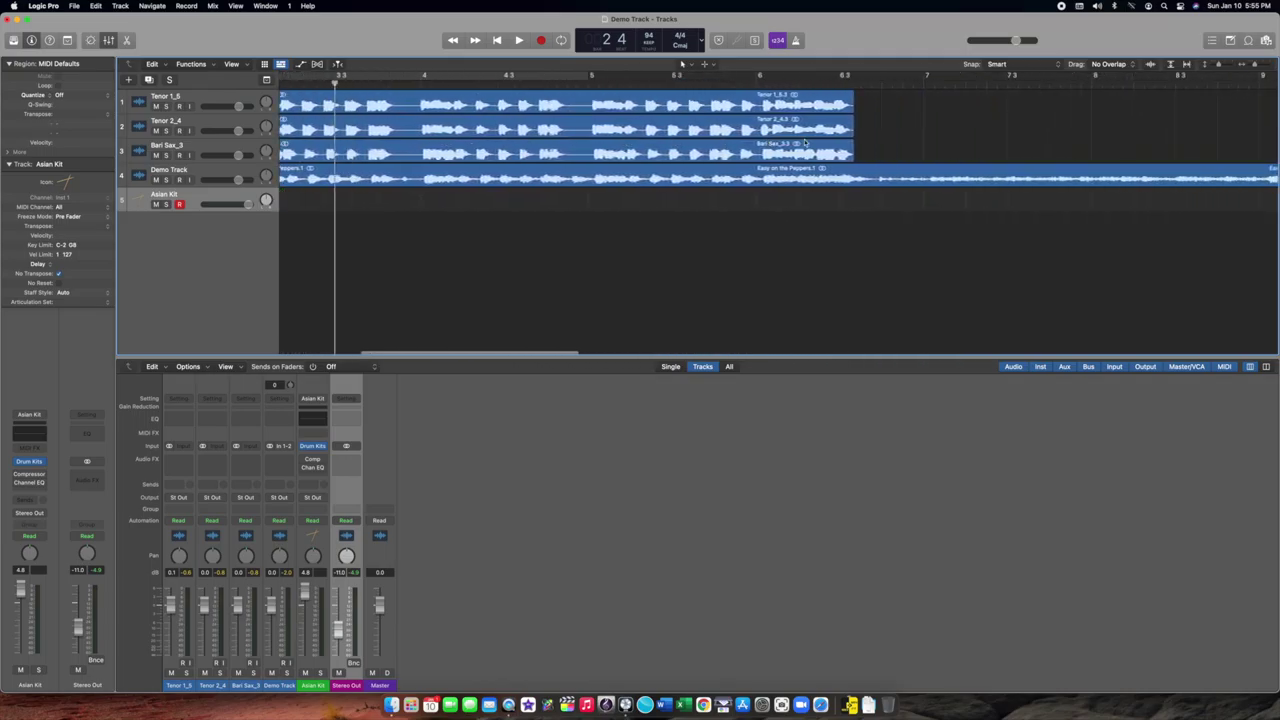
scroll(805, 143, left, 12)
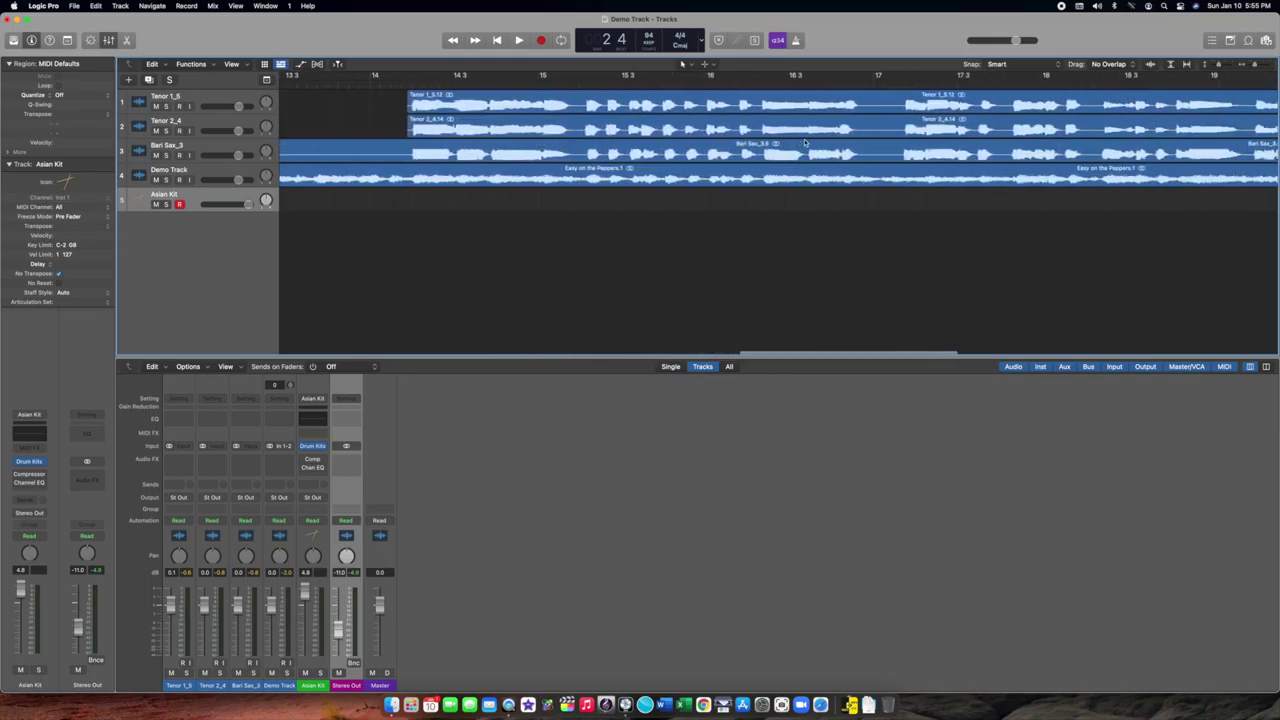
click(155, 179)
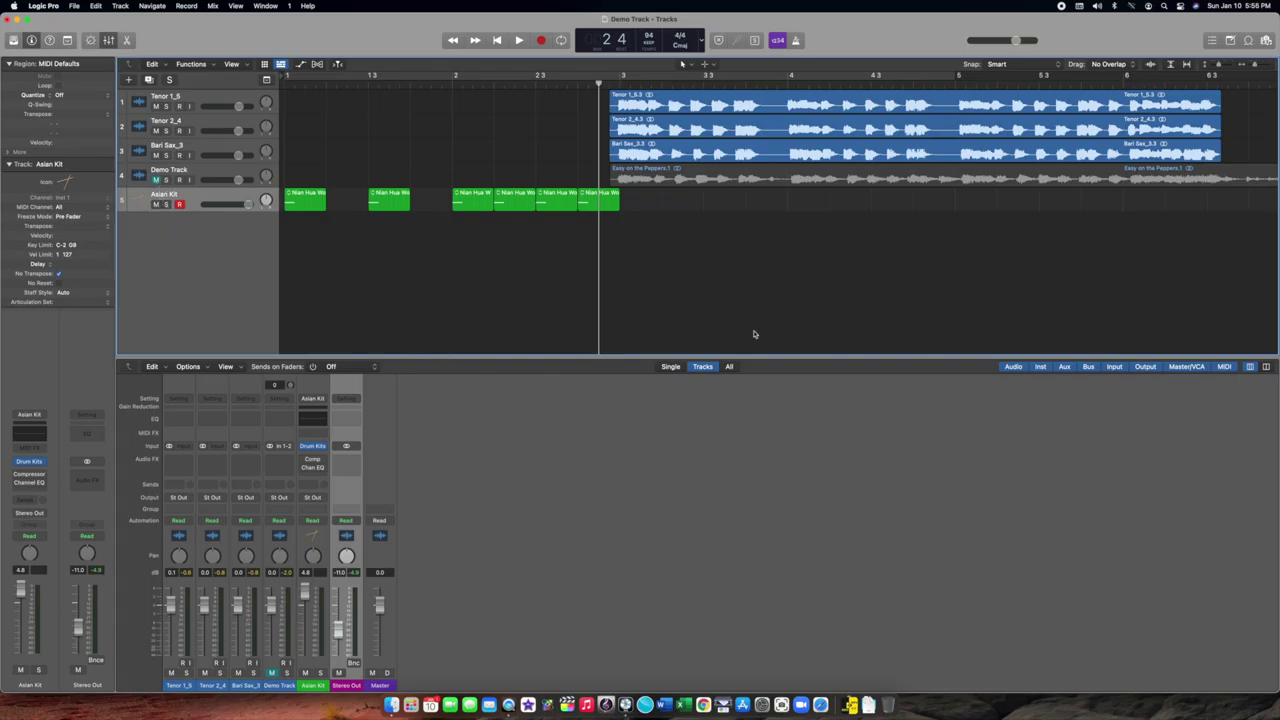
scroll(762, 183, right, 10)
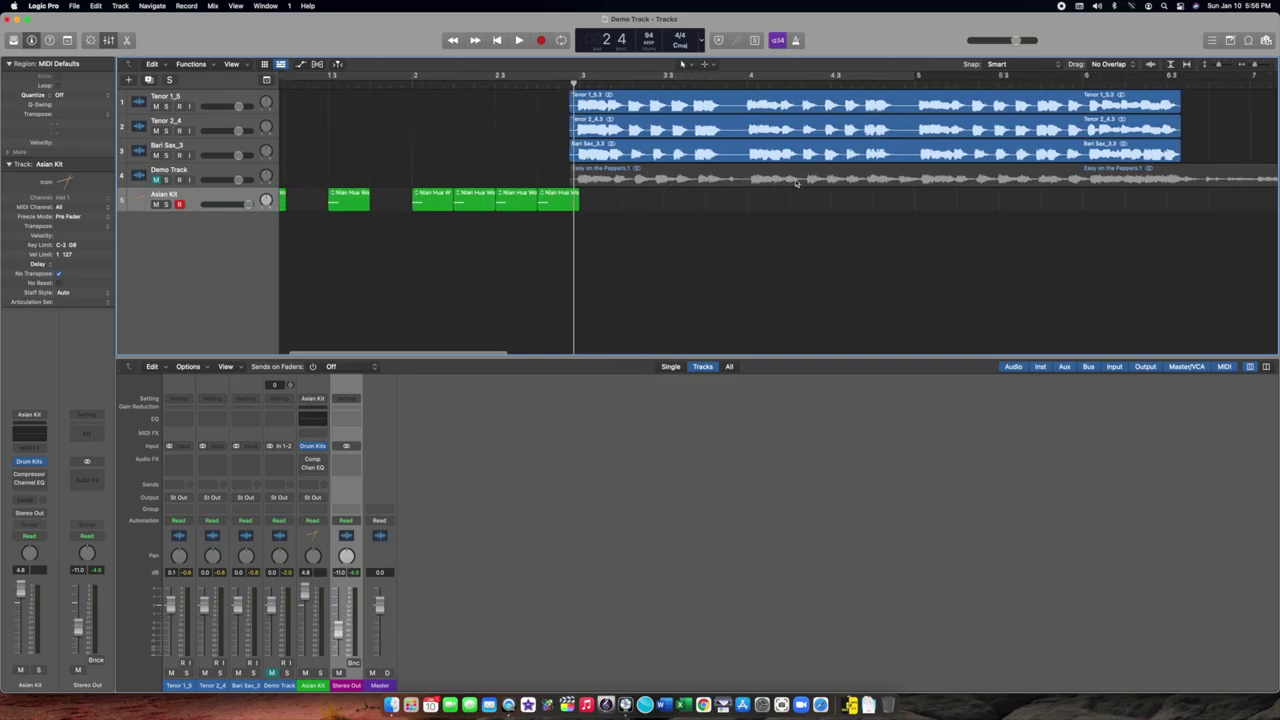
scroll(796, 183, right, 12)
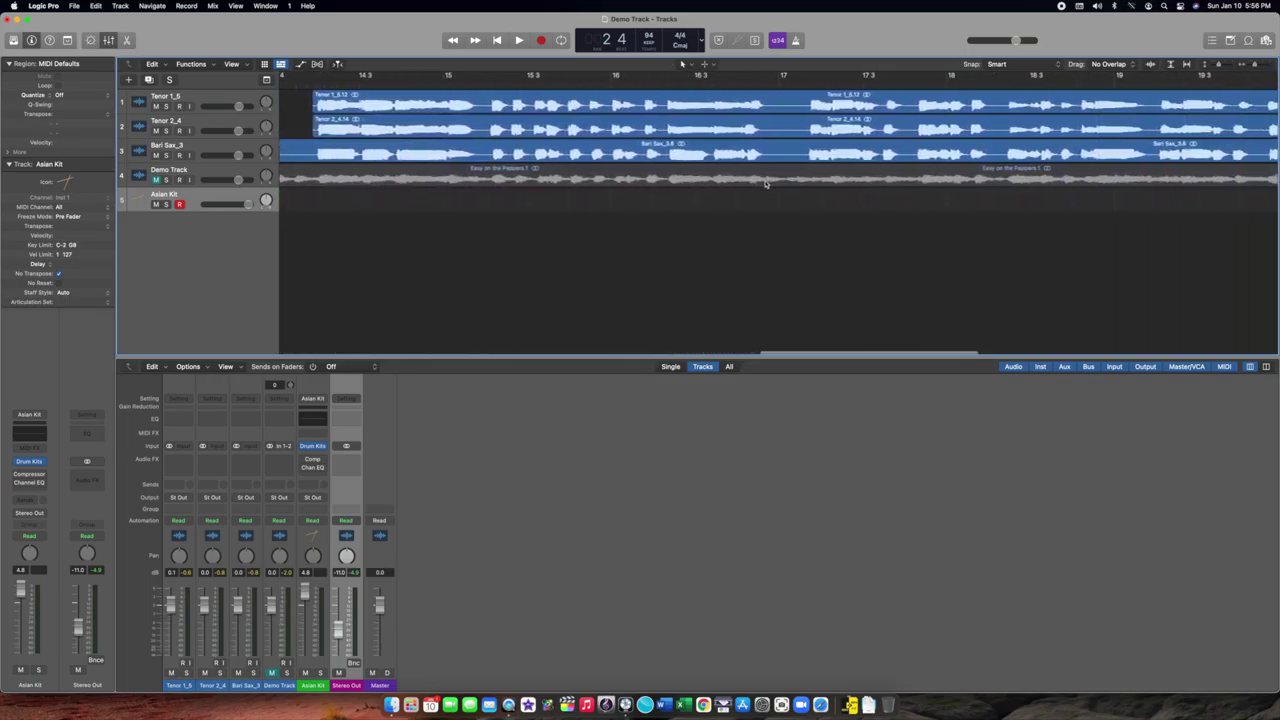
scroll(780, 183, left, 18)
scroll(766, 183, left, 3)
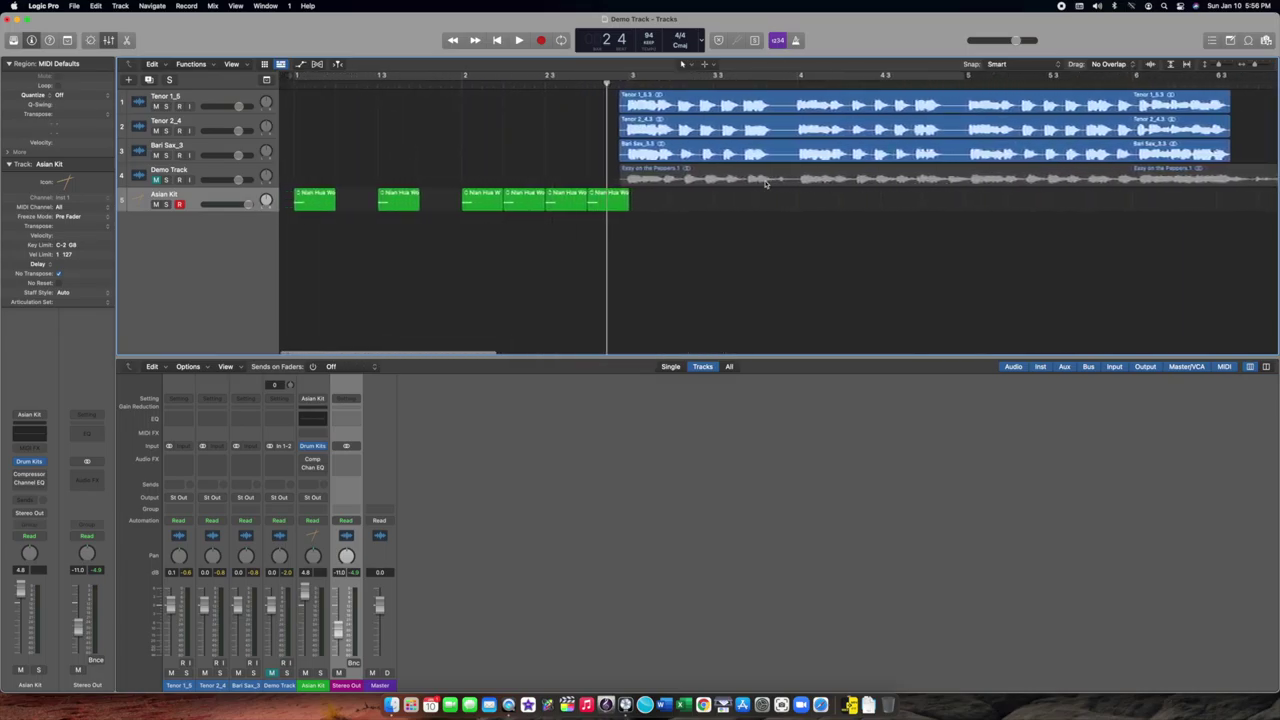
- Hide and reopen the mixer, and select the Tenor 1_5, Tenor 2_4 and Bari Sax_3 channel strips in turn
key(x)
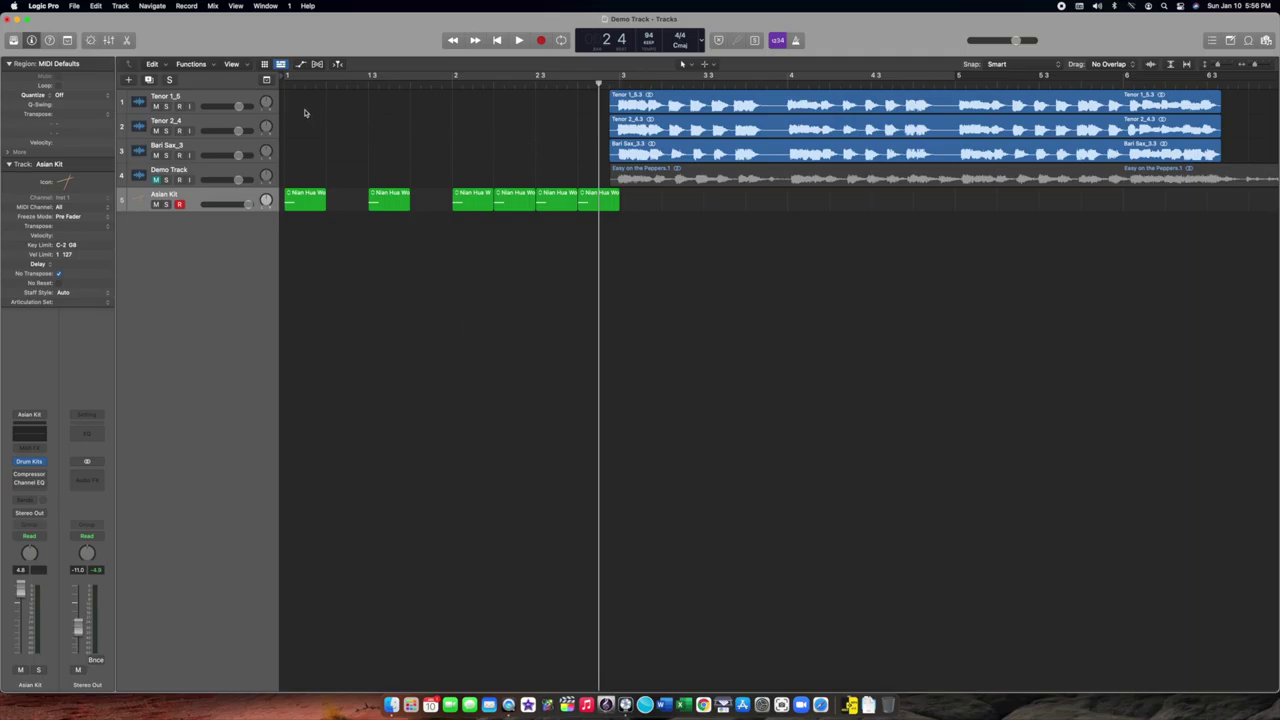
key(x)
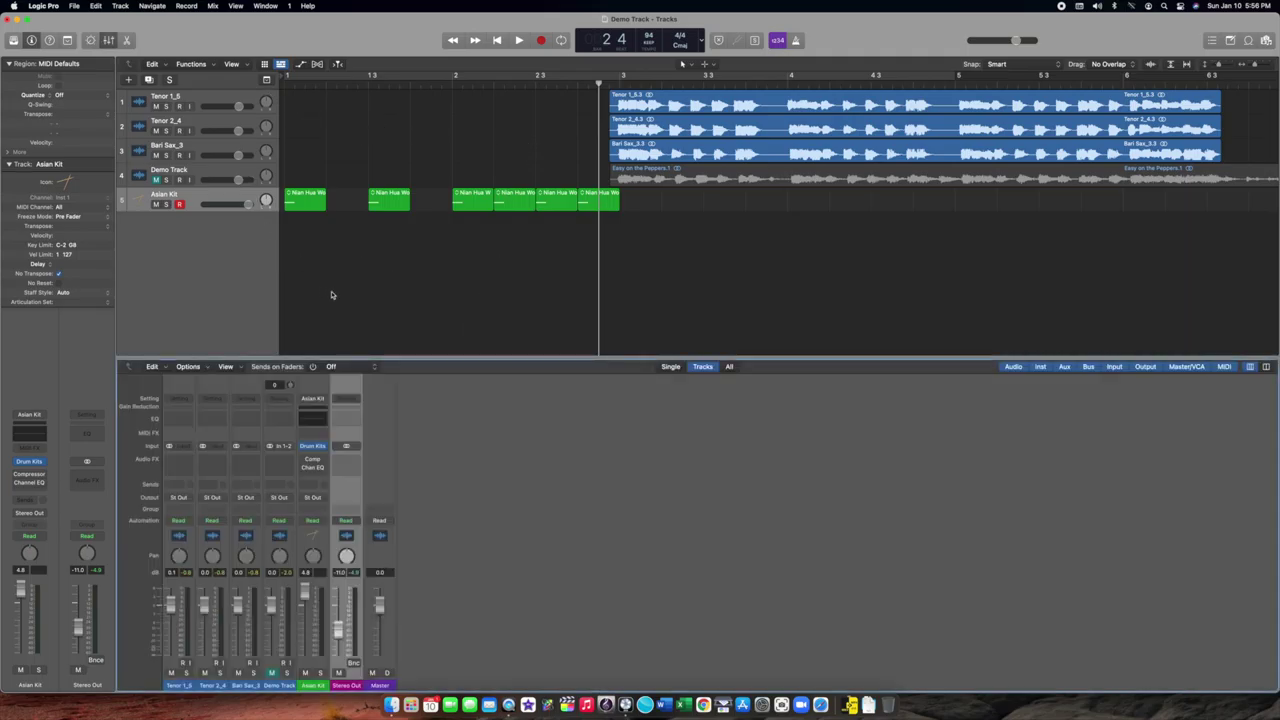
click(185, 689)
click(213, 686)
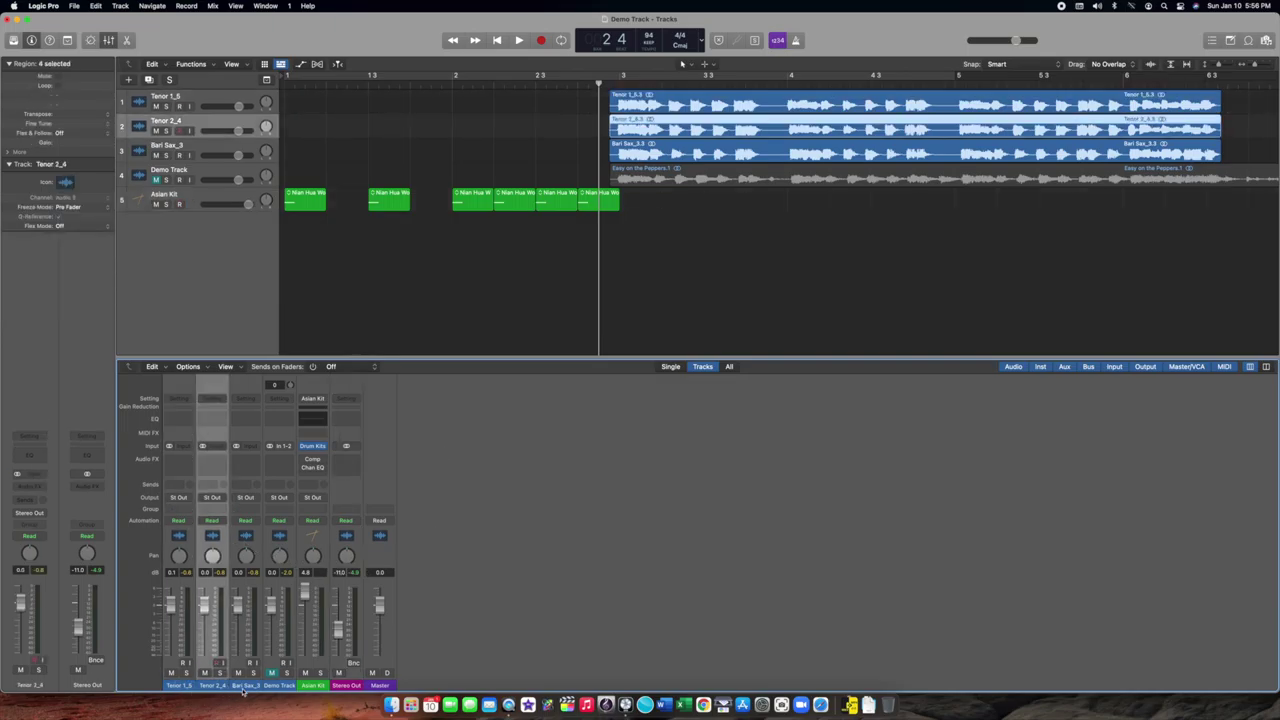
click(246, 686)
- Rename the Tenor 1_5 track as Tenor 1
click(166, 98)
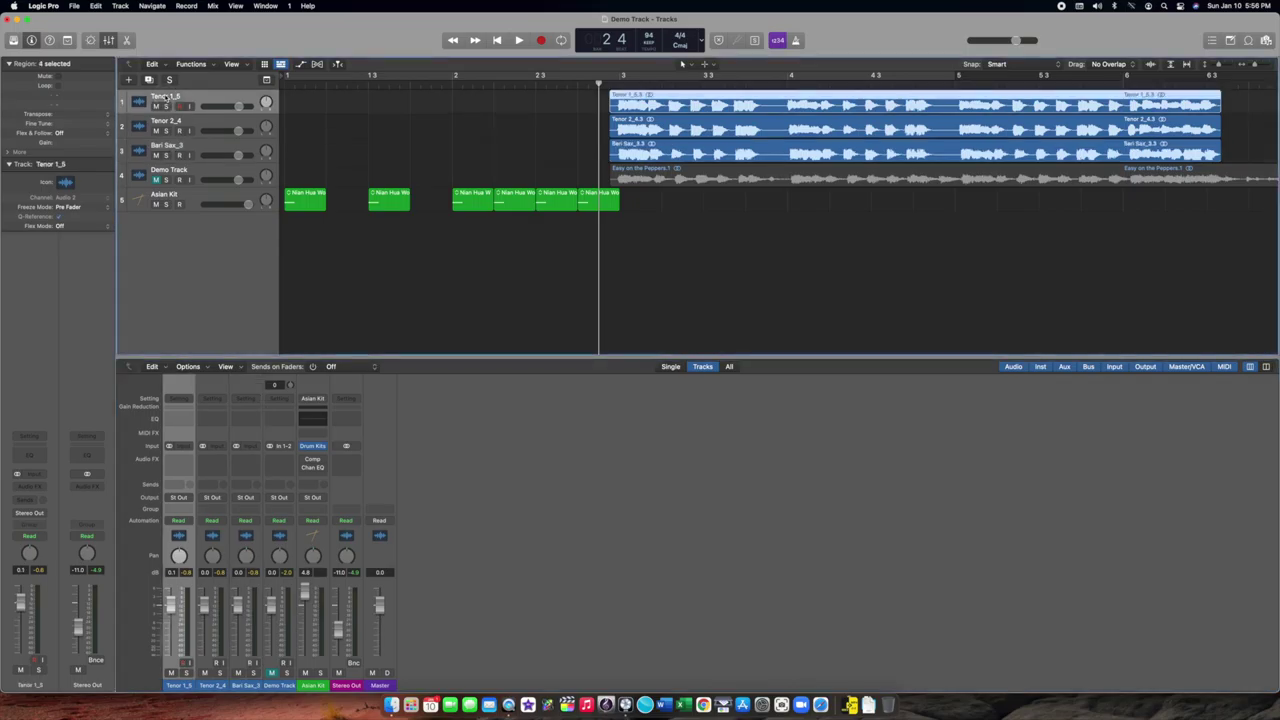
right_click(166, 97)
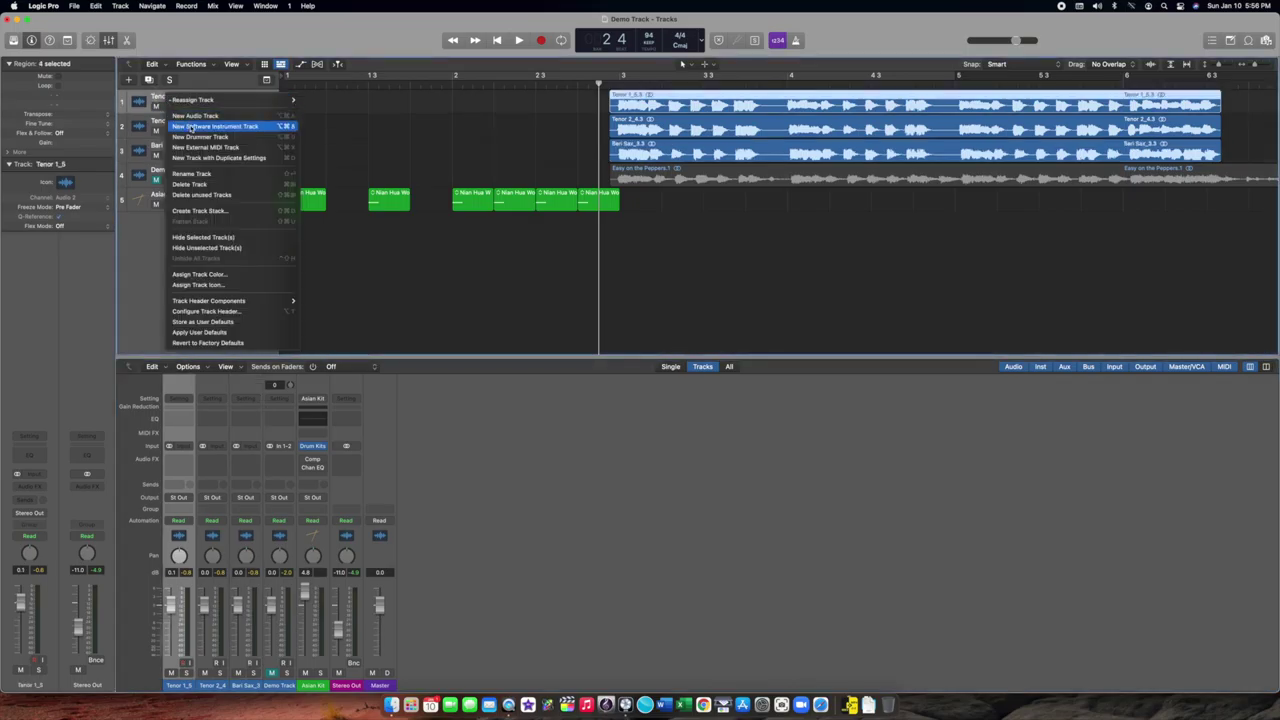
click(192, 173)
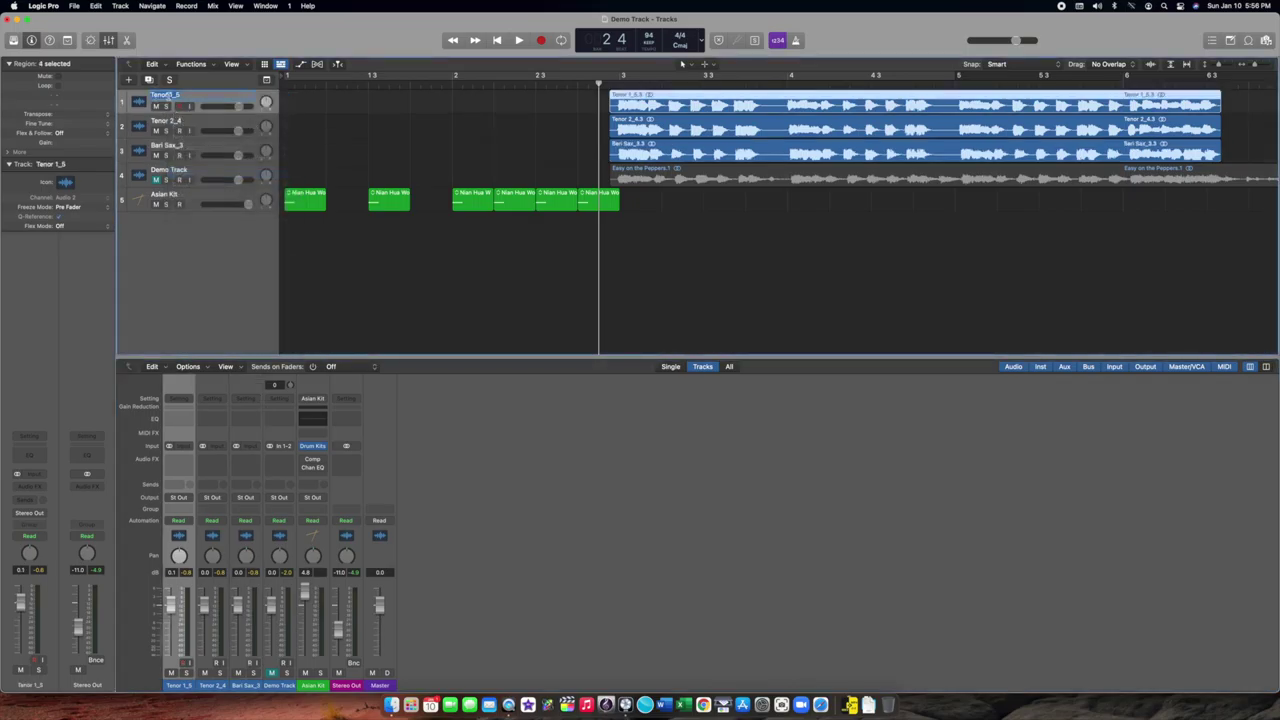
text(Tenor 1)
key(Return)
- Rename the Tenor 2_4 track as Tenor 2 and the Bari Sax_3 track as Bari
click(157, 121)
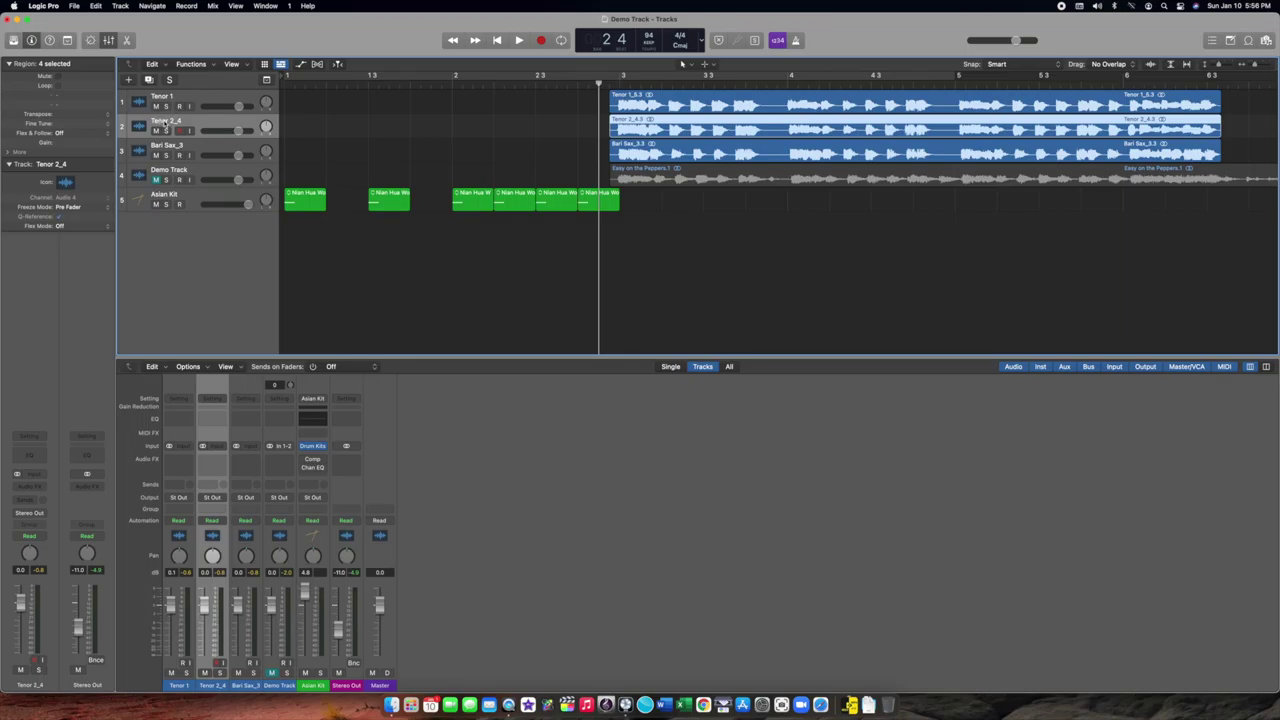
double_click(165, 122)
text(Ten)
double_click(166, 146)
text(Bari)
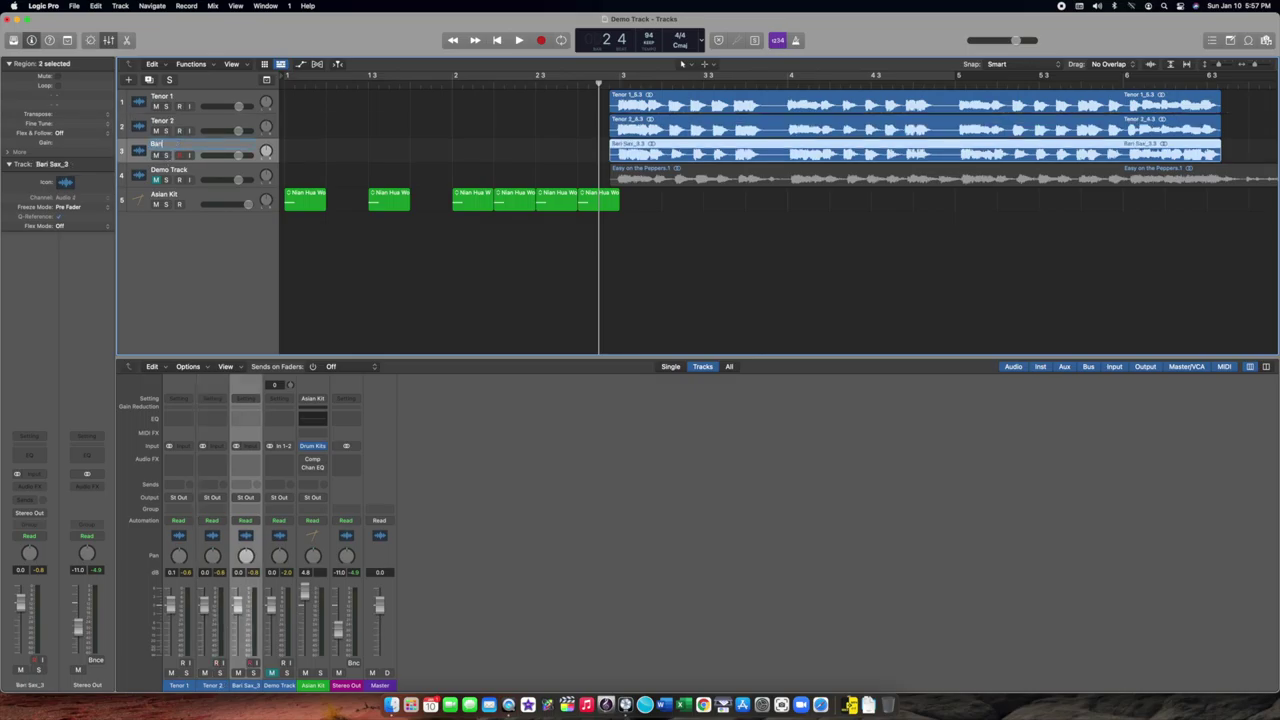
key(Return)
- Finish naming the Bari track and insert a stereo Channel EQ on the Tenor 1 channel strip
click(179, 687)
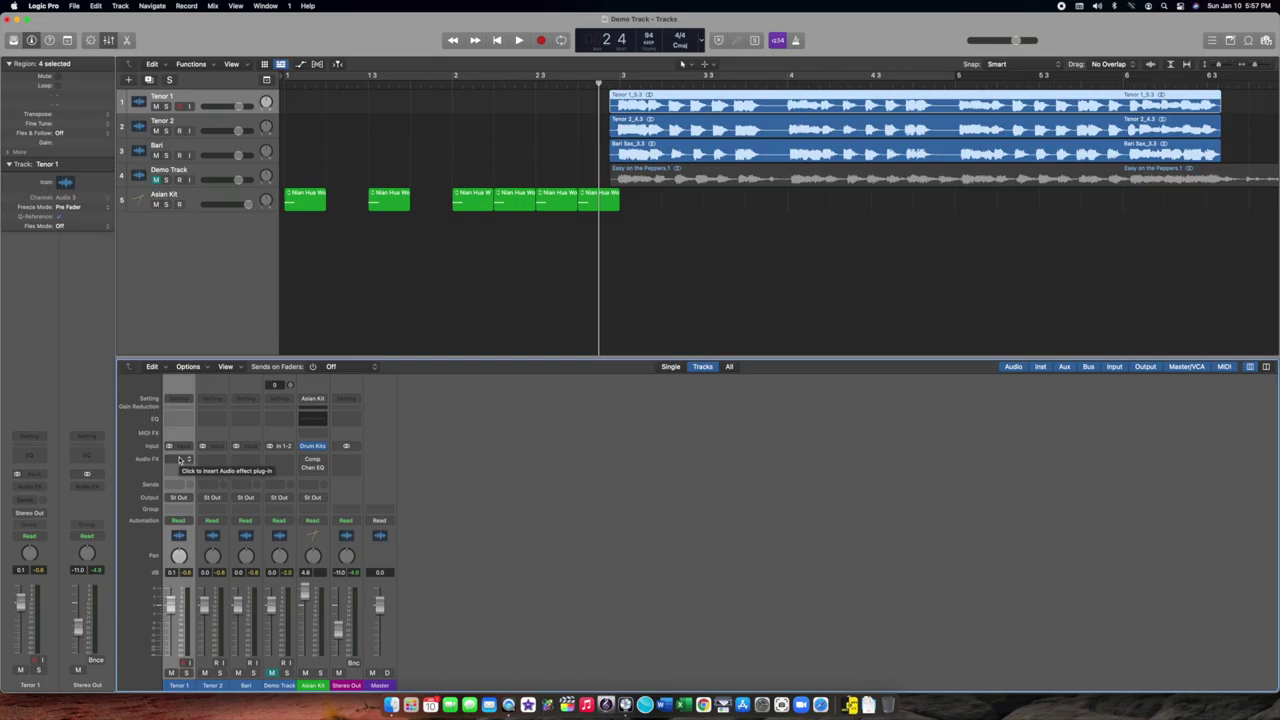
click(180, 459)
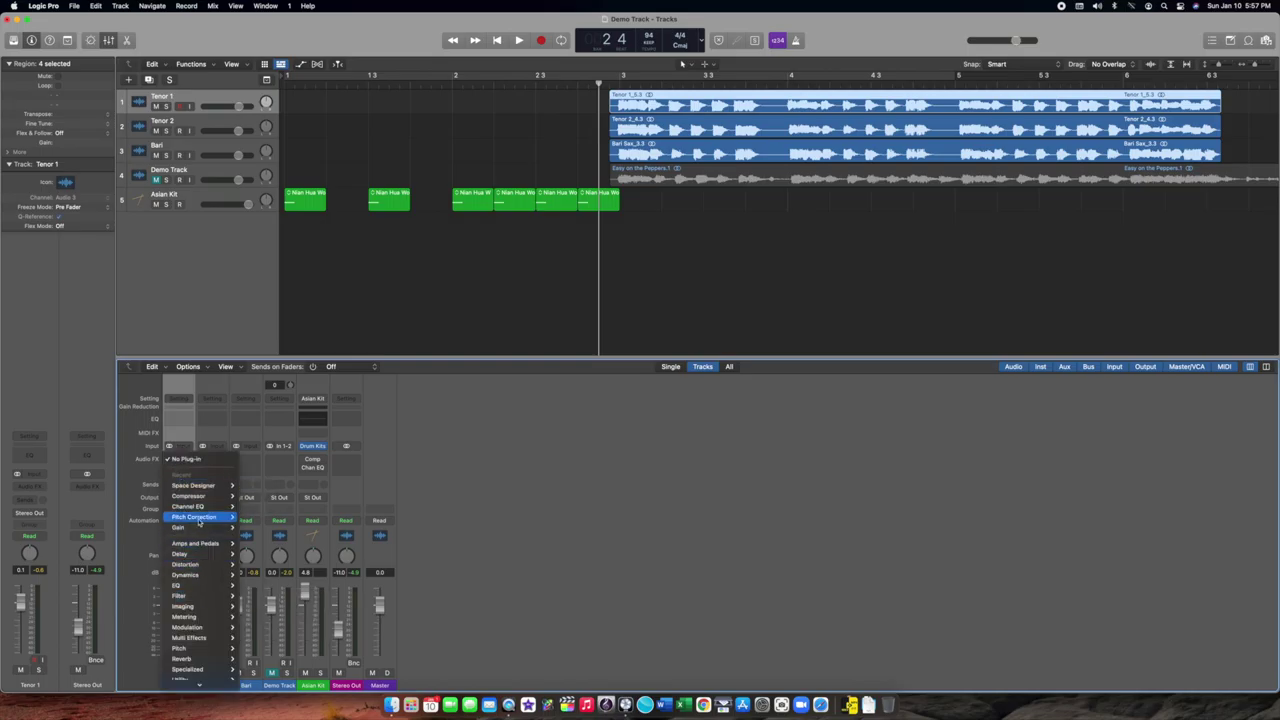
mouse_move(197, 592)
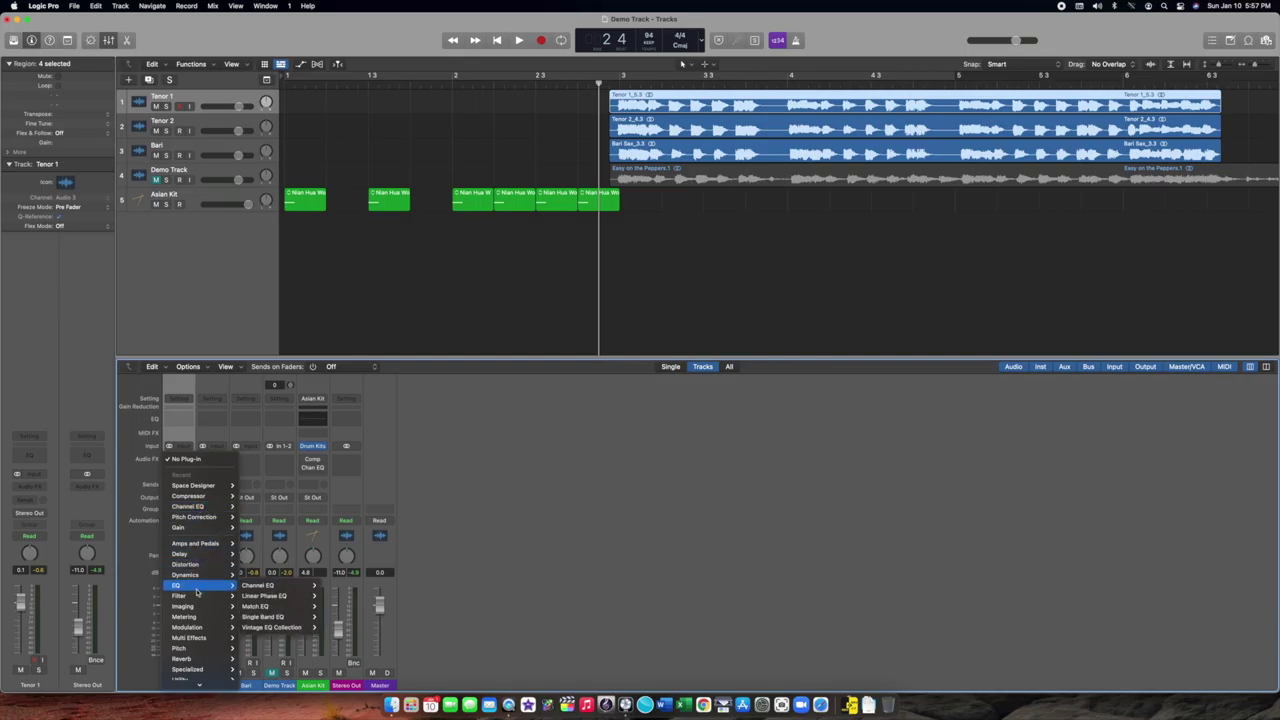
mouse_move(195, 617)
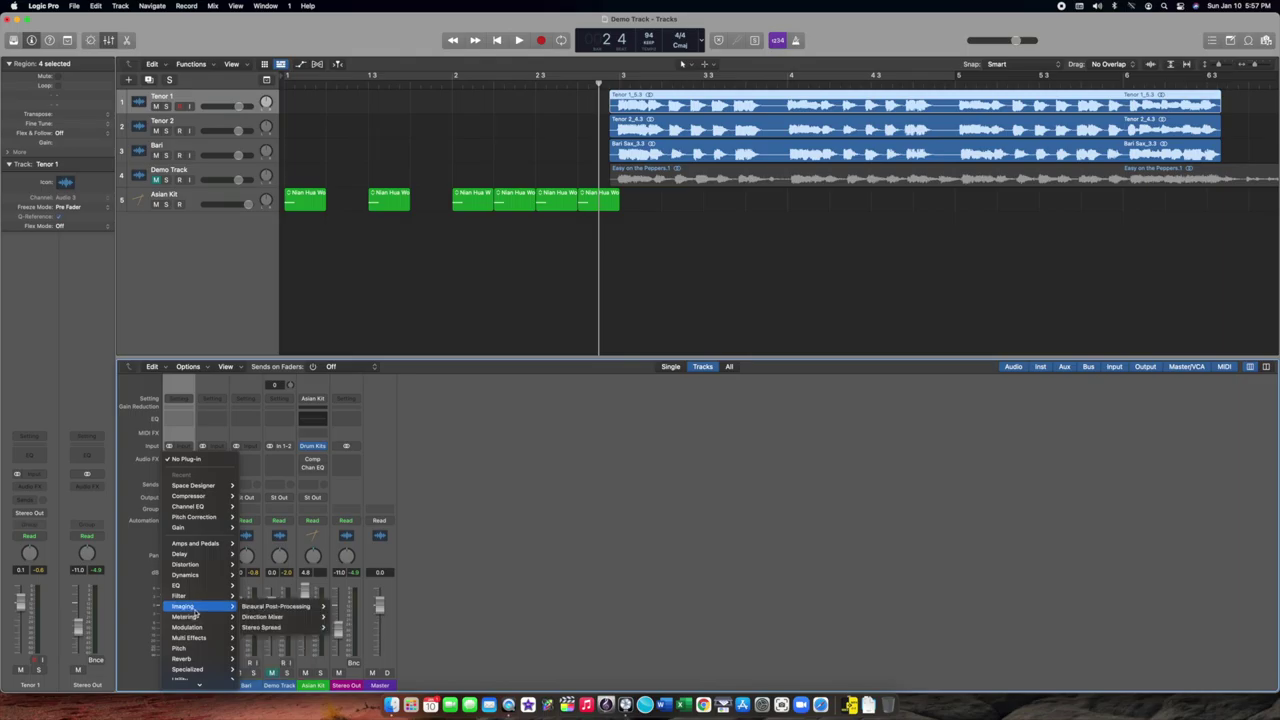
mouse_move(193, 640)
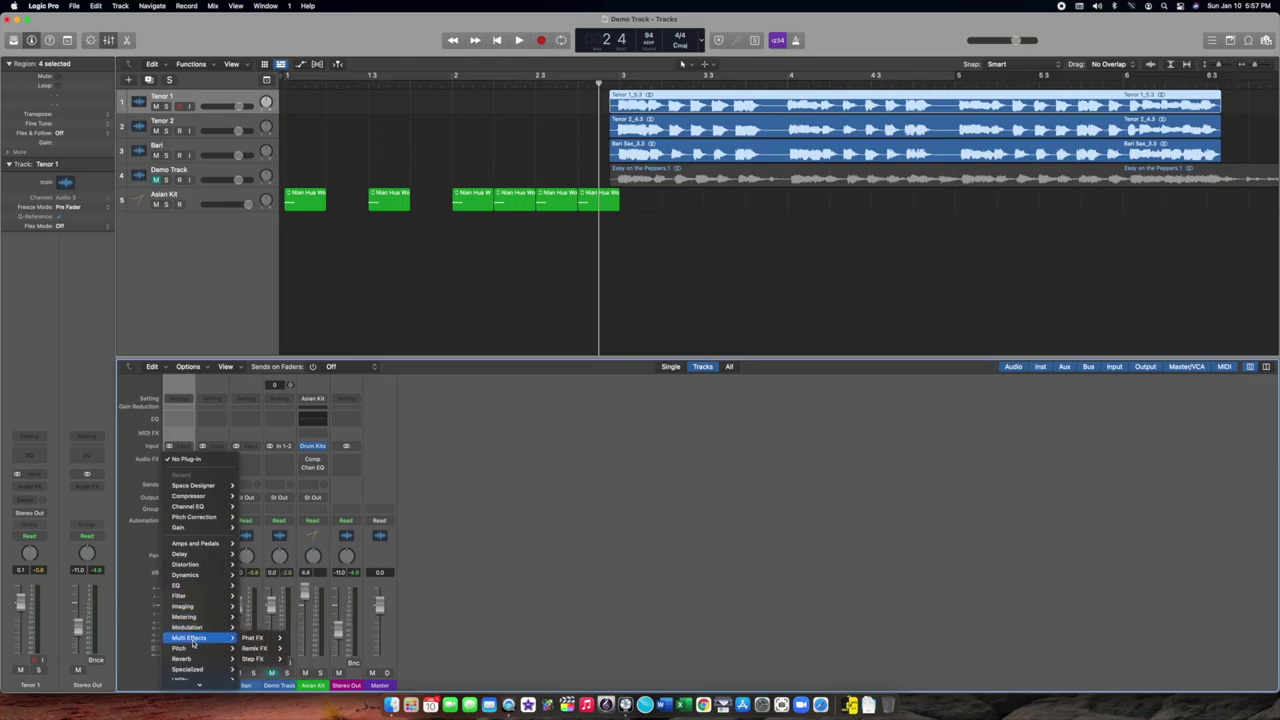
mouse_move(191, 671)
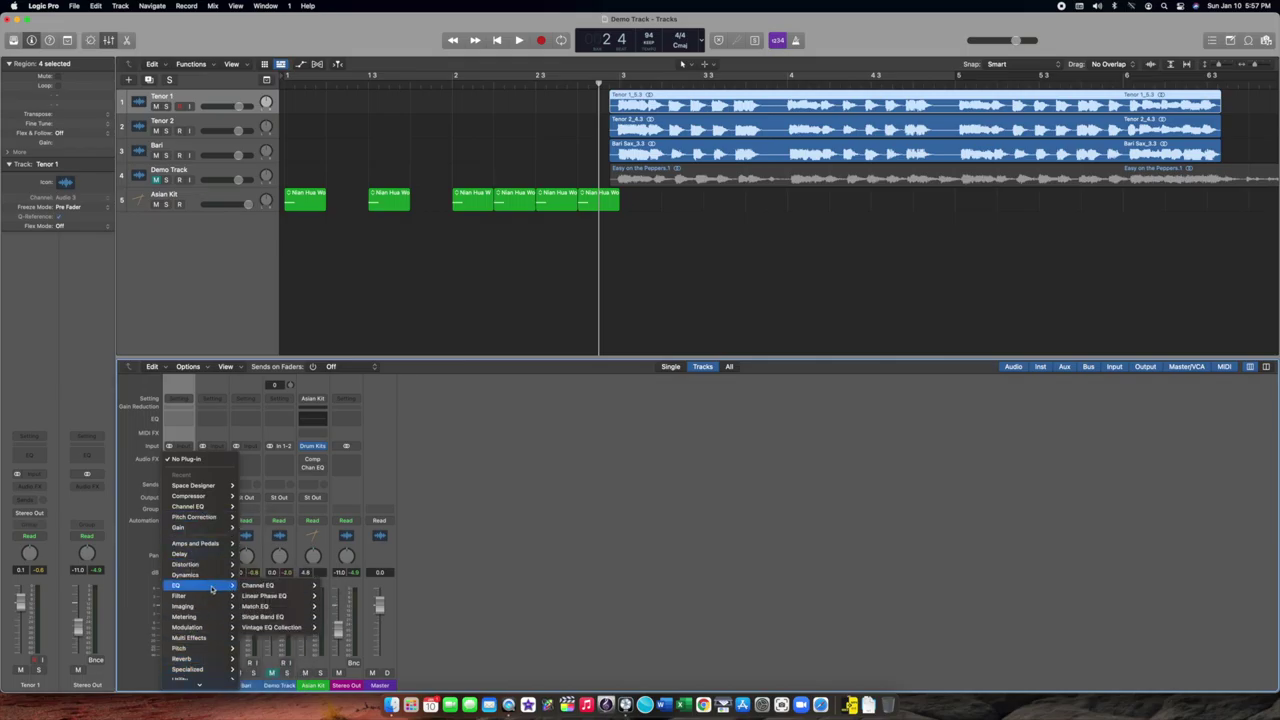
mouse_move(254, 591)
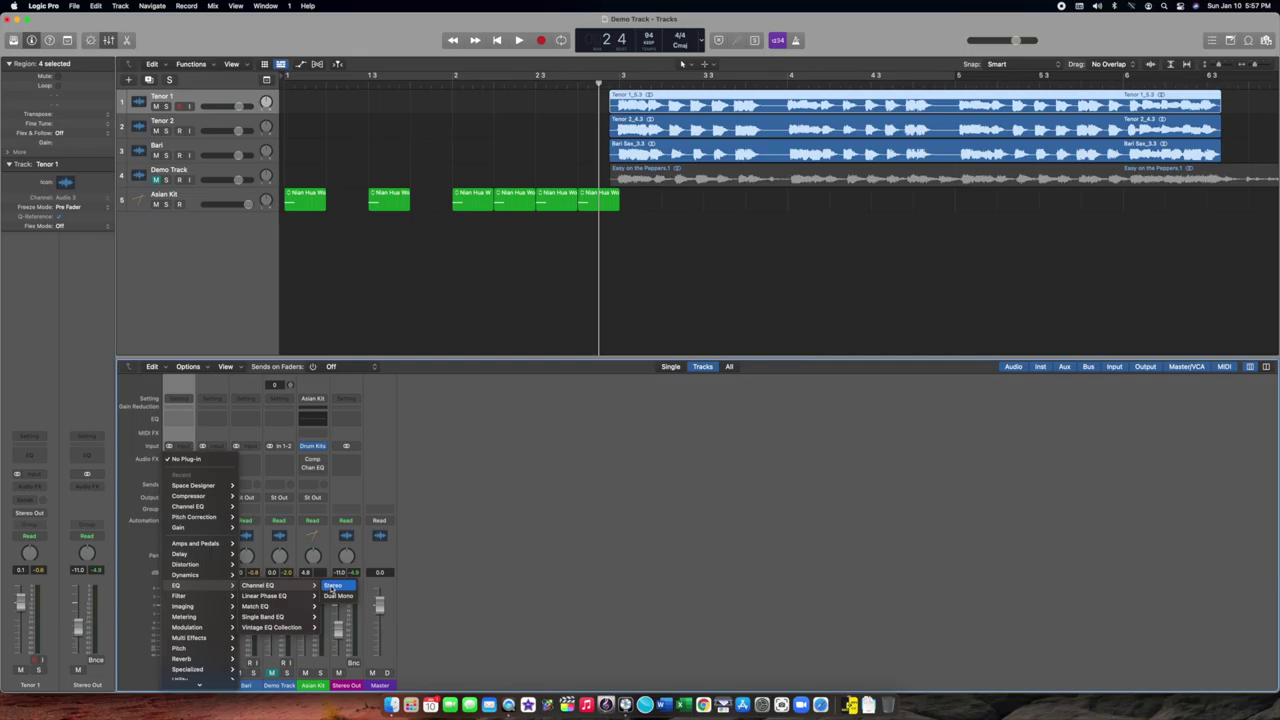
click(331, 587)
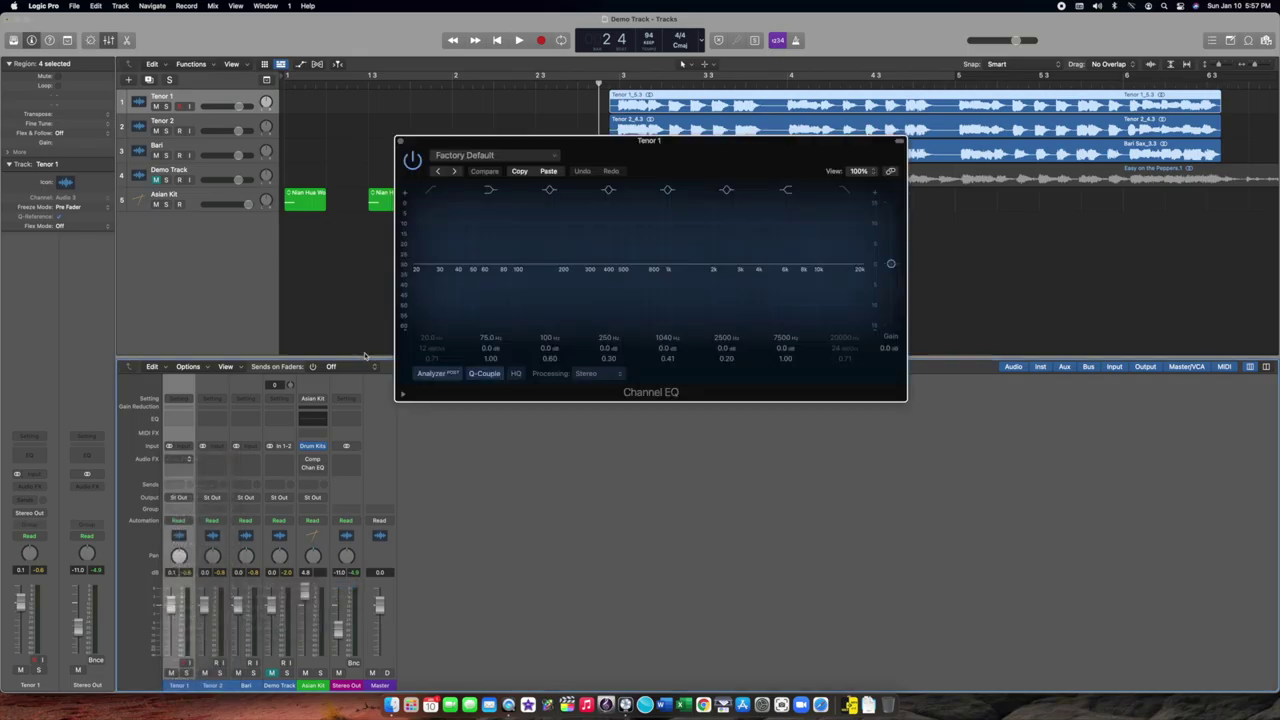
- Load the Tenor Sax horn preset in Tenor 1's Channel EQ, copy its settings and close the plug-in window
drag(640, 155, 583, 233)
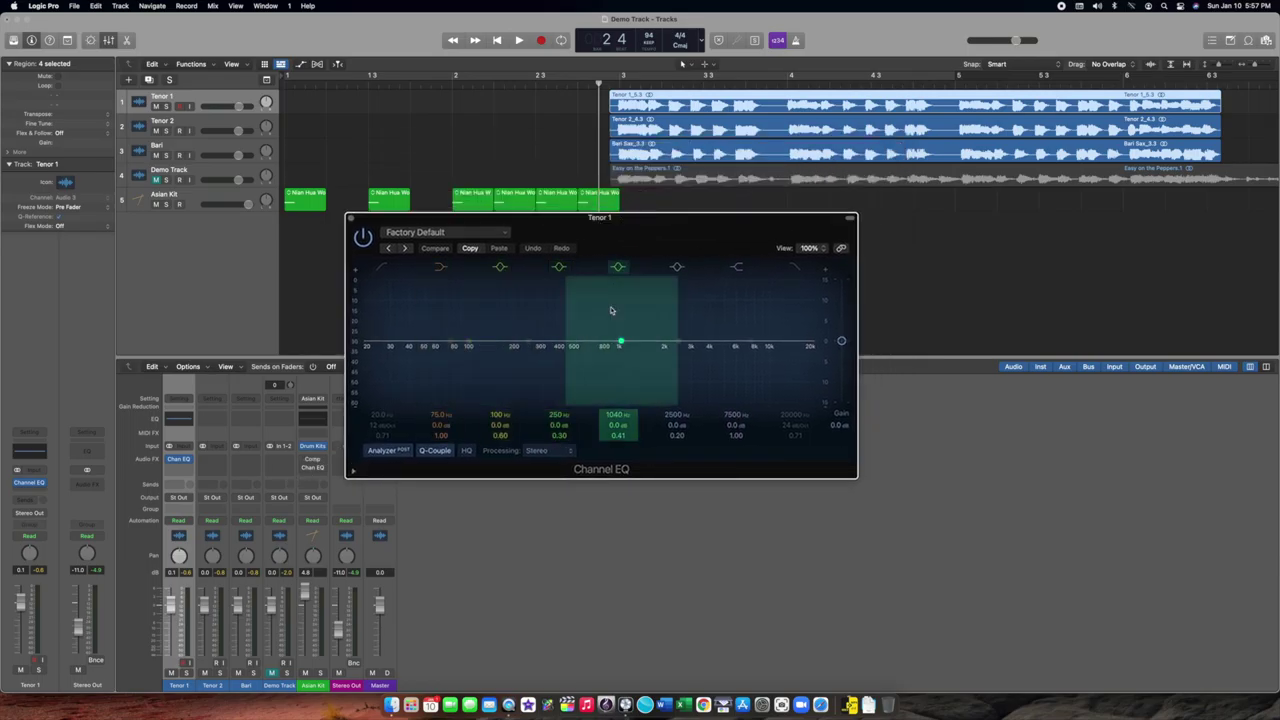
click(479, 235)
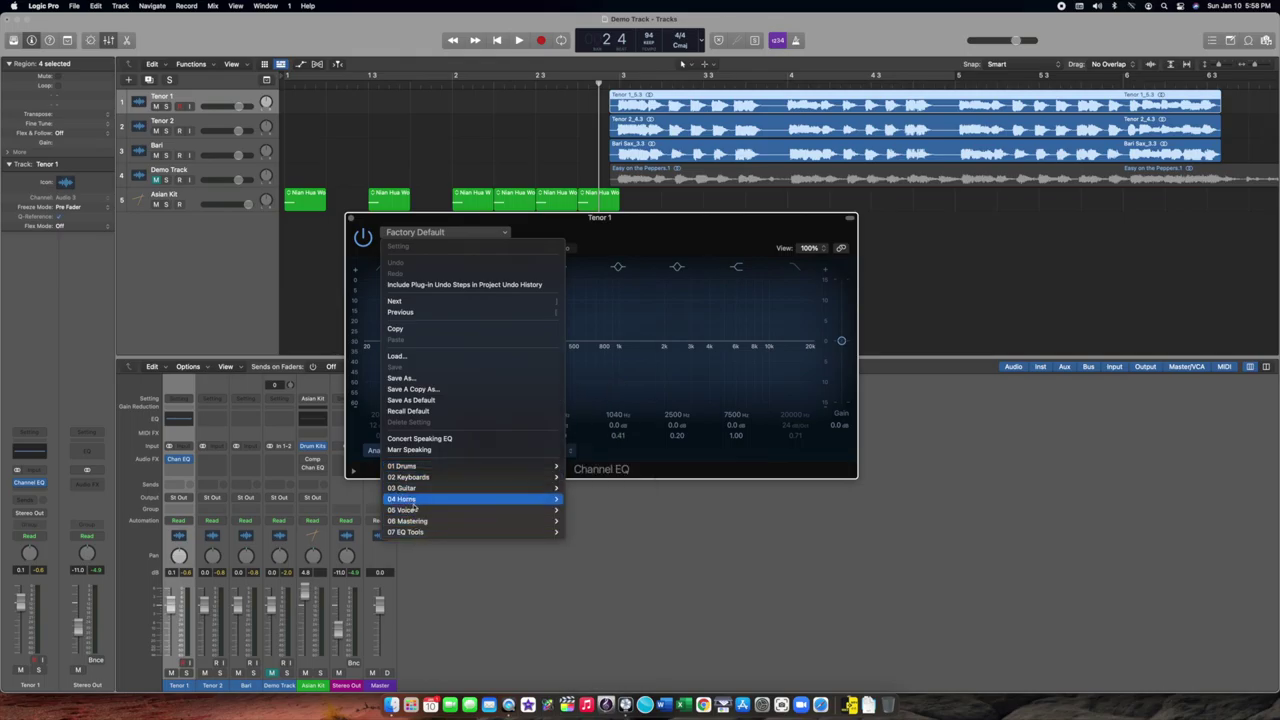
mouse_move(415, 499)
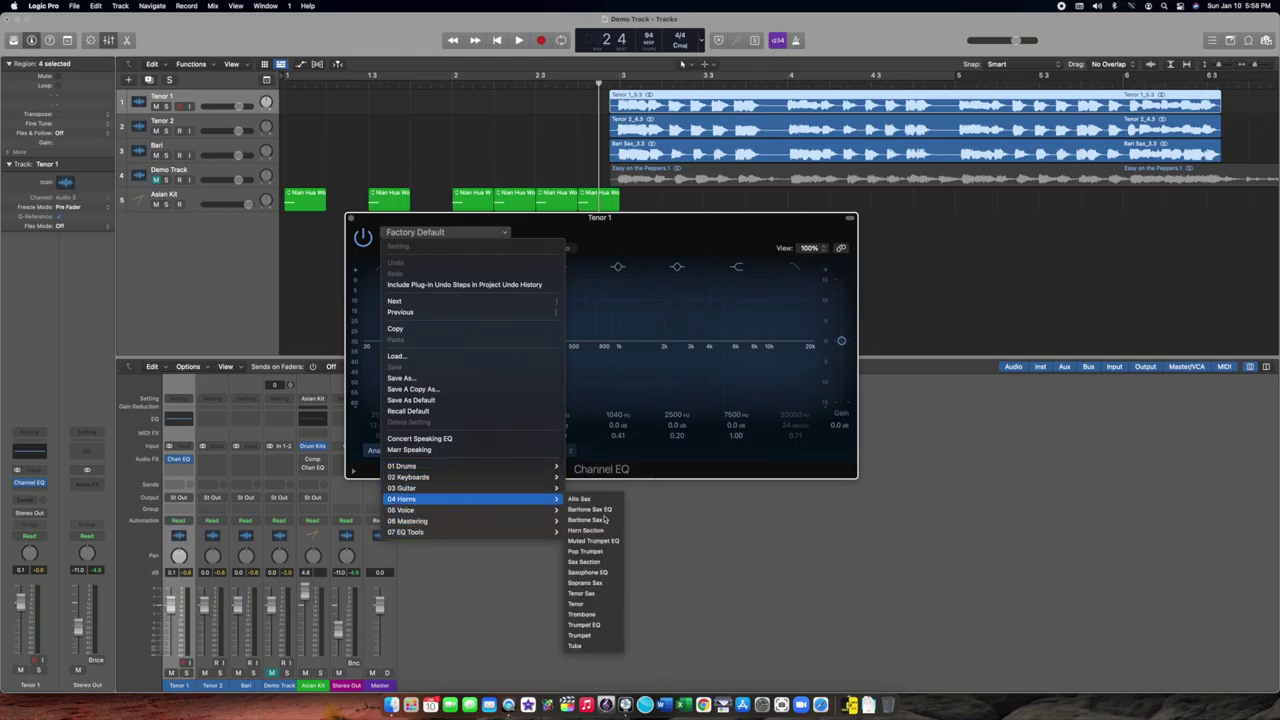
click(599, 595)
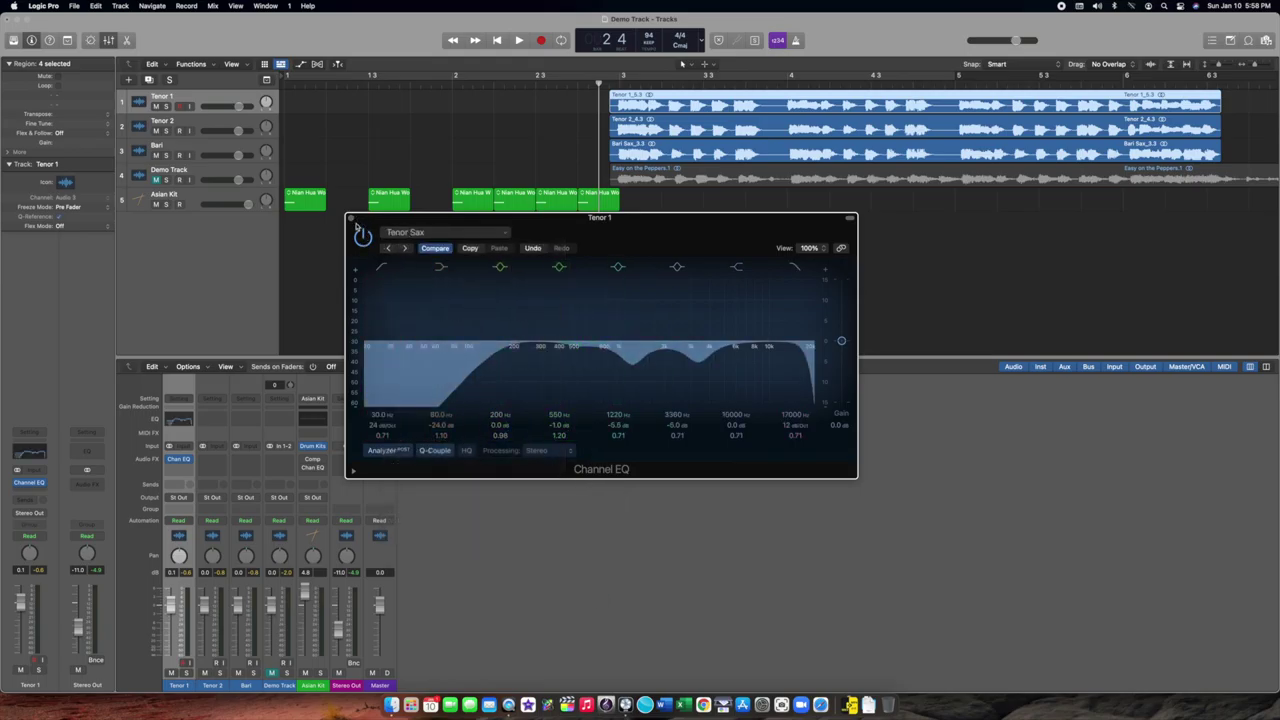
click(471, 249)
click(352, 219)
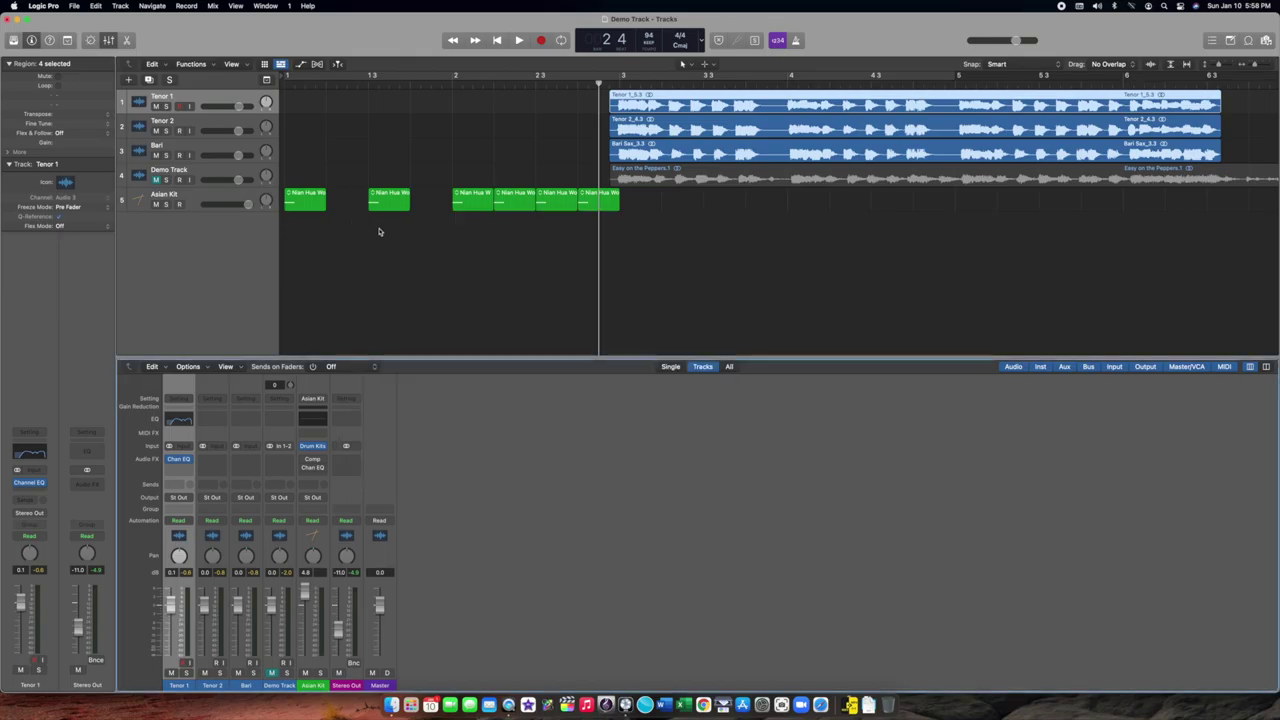
- Add a Channel EQ to Tenor 2, paste the copied Tenor 1 EQ settings into it and close the plug-in window
click(210, 422)
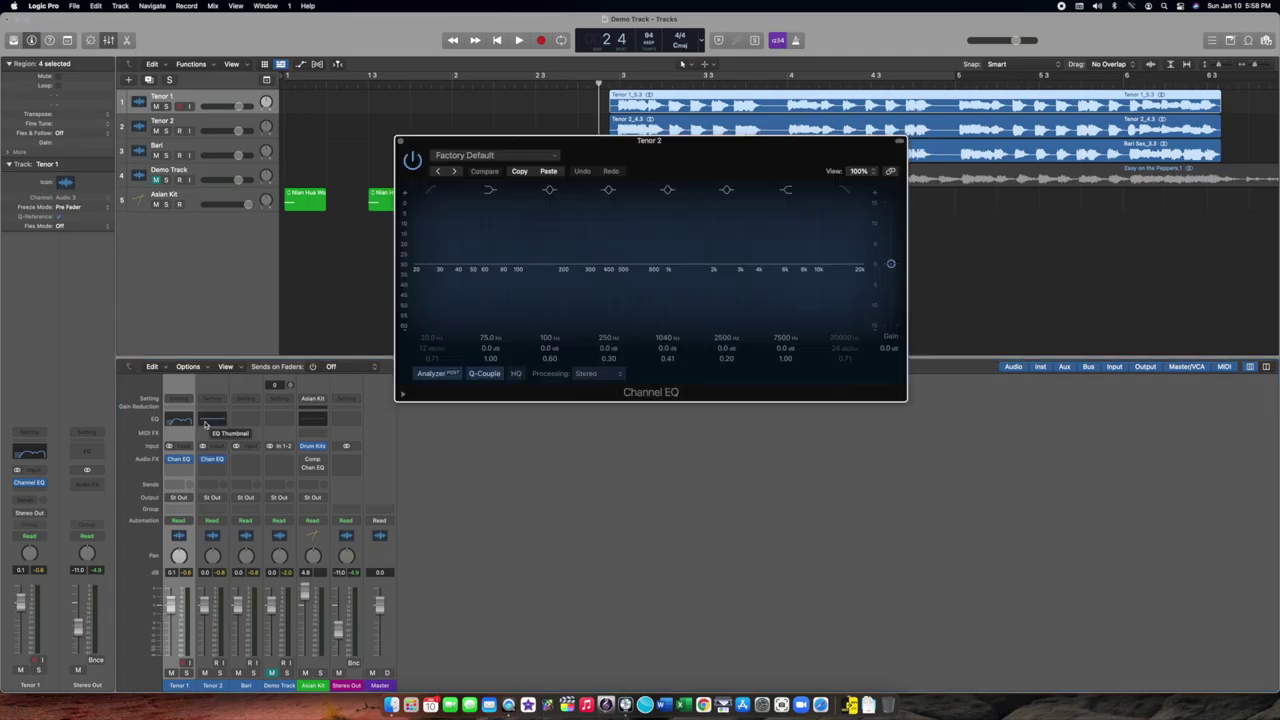
click(548, 172)
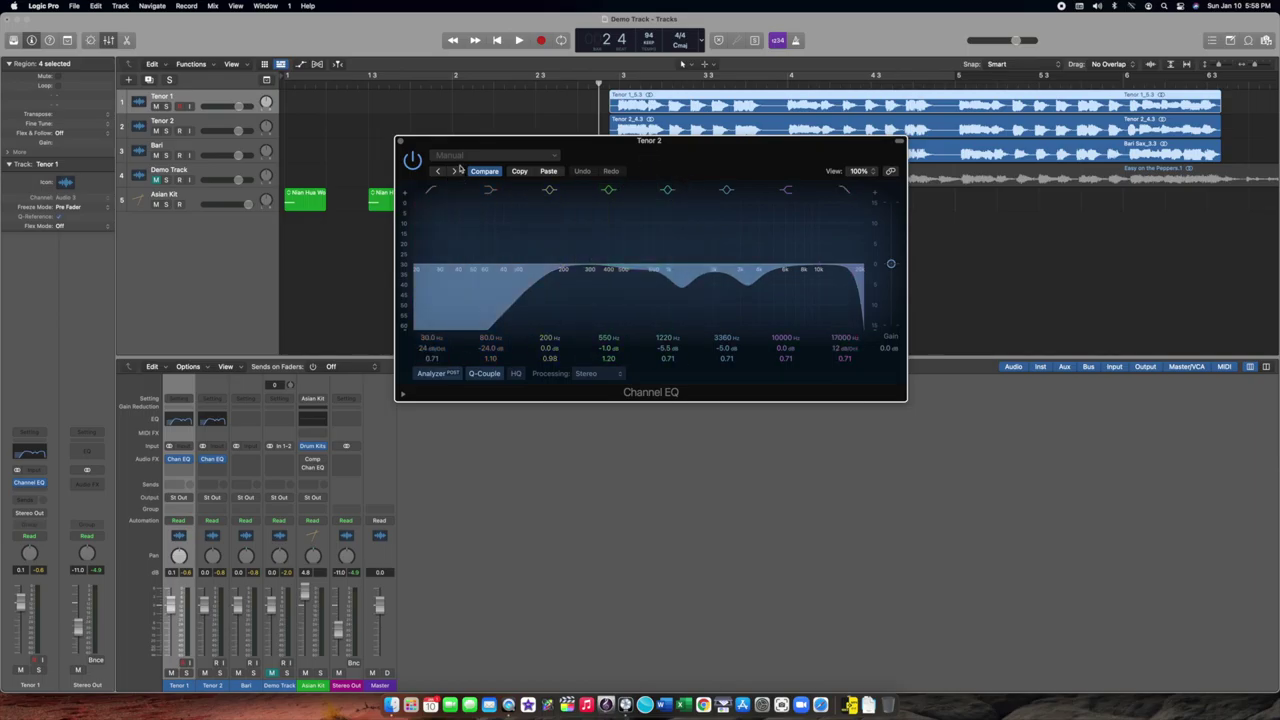
click(400, 142)
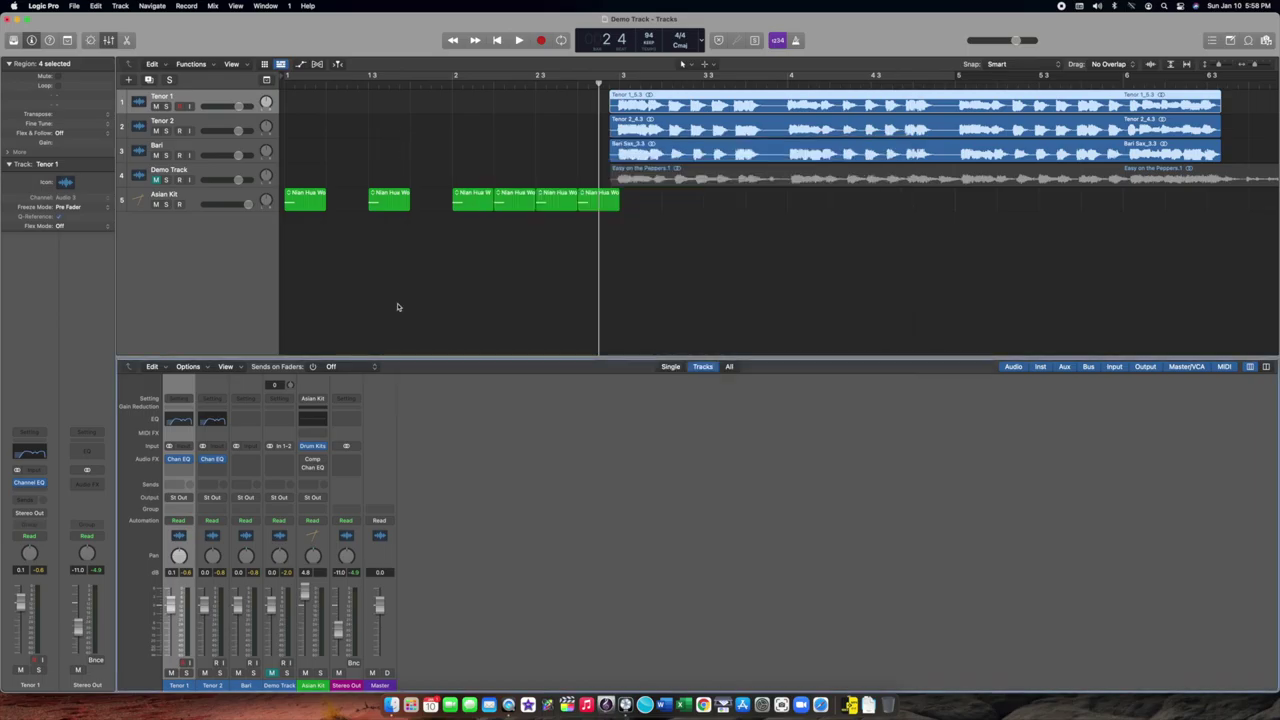
- Insert a stereo Channel EQ on the Bari channel strip, load the Baritone Sax horn preset and close the plug-in window
click(255, 462)
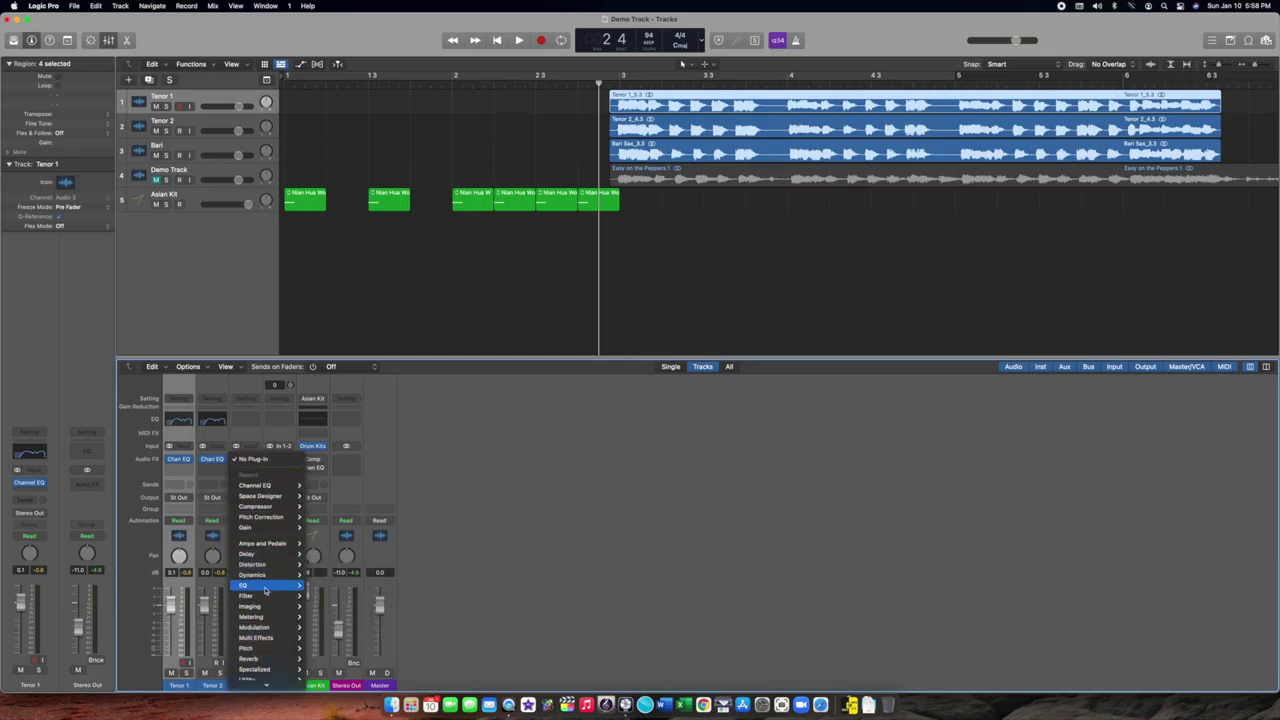
mouse_move(250, 585)
mouse_move(330, 585)
click(413, 587)
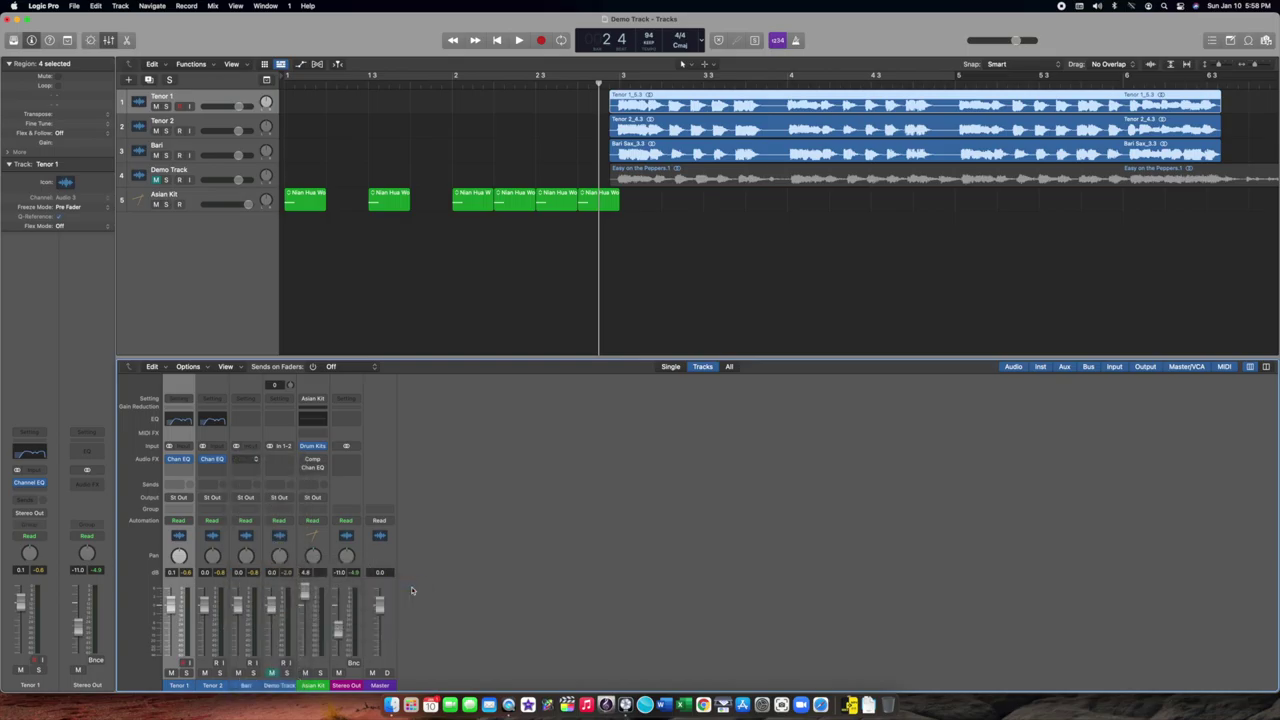
click(497, 155)
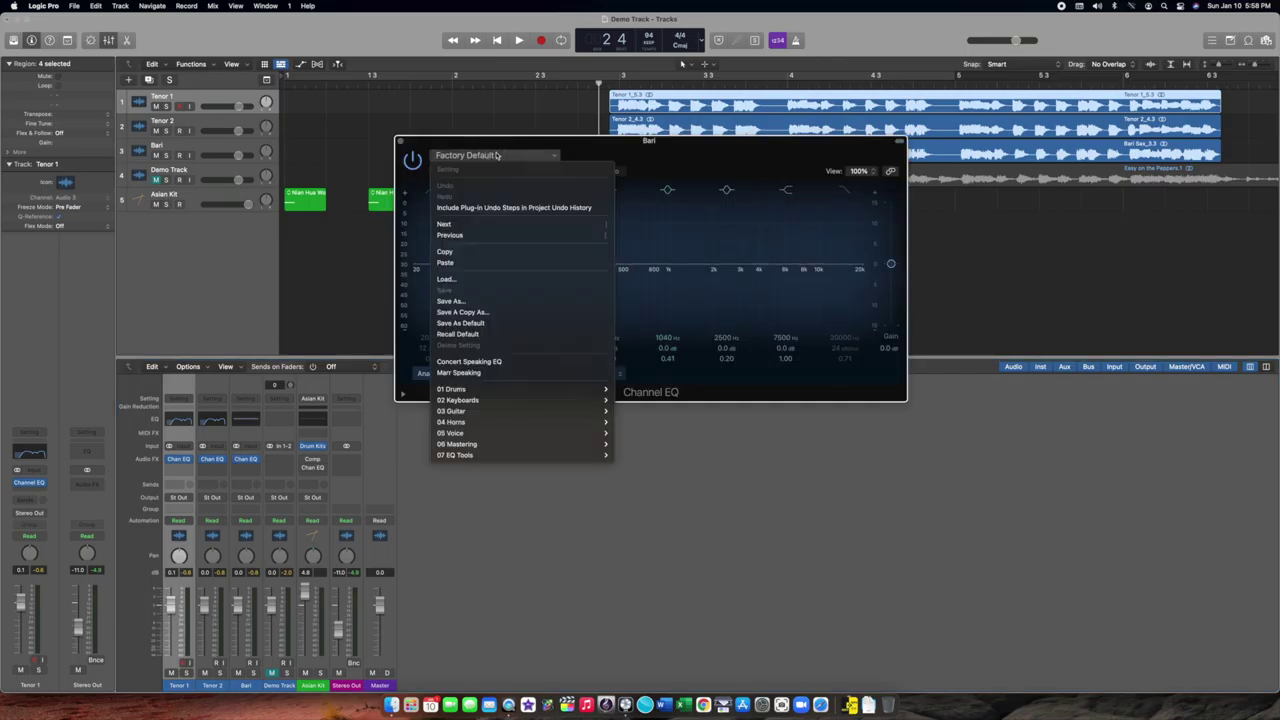
mouse_move(506, 432)
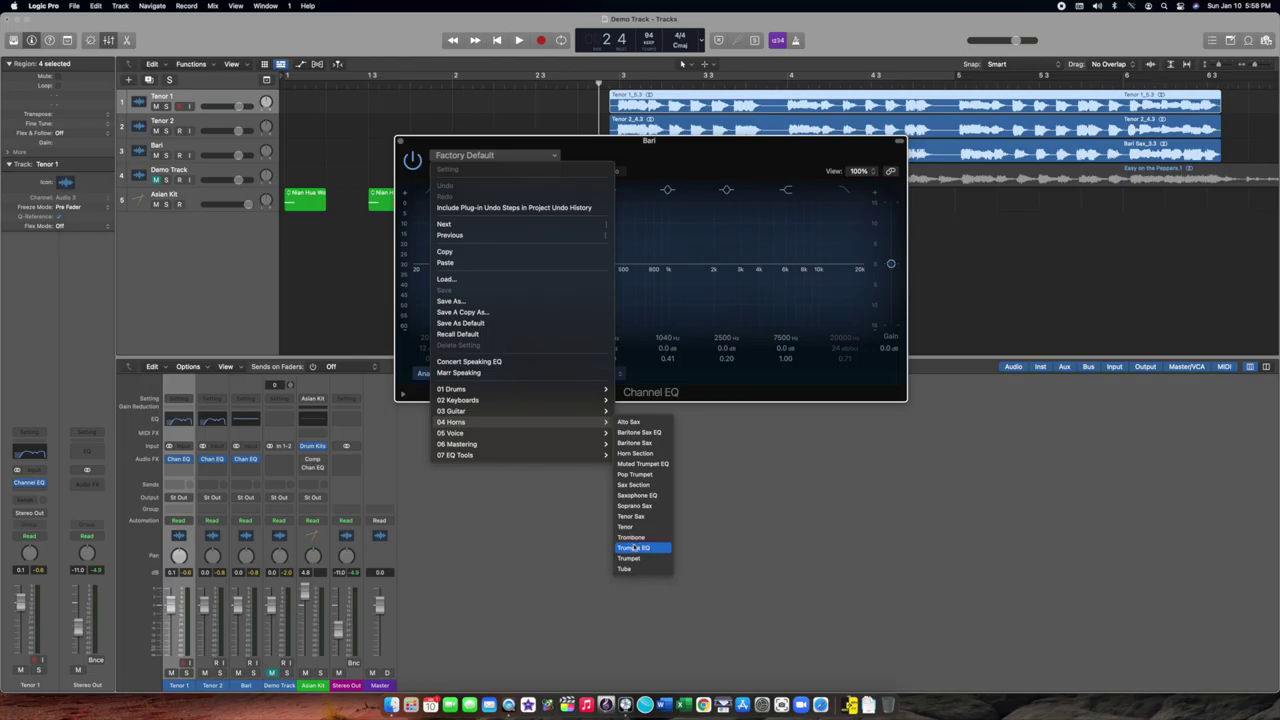
click(651, 445)
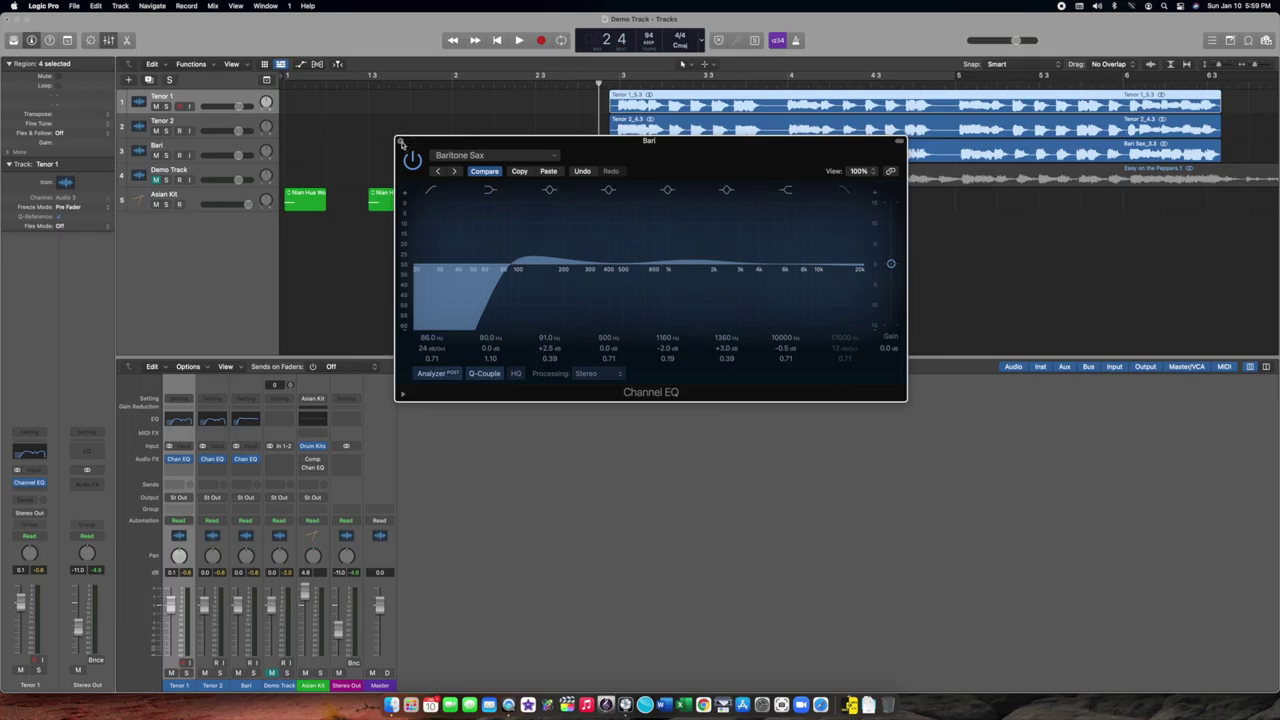
click(401, 142)
- Play back the saxophone tracks to hear the equalised sound, and stop playback
key(space)
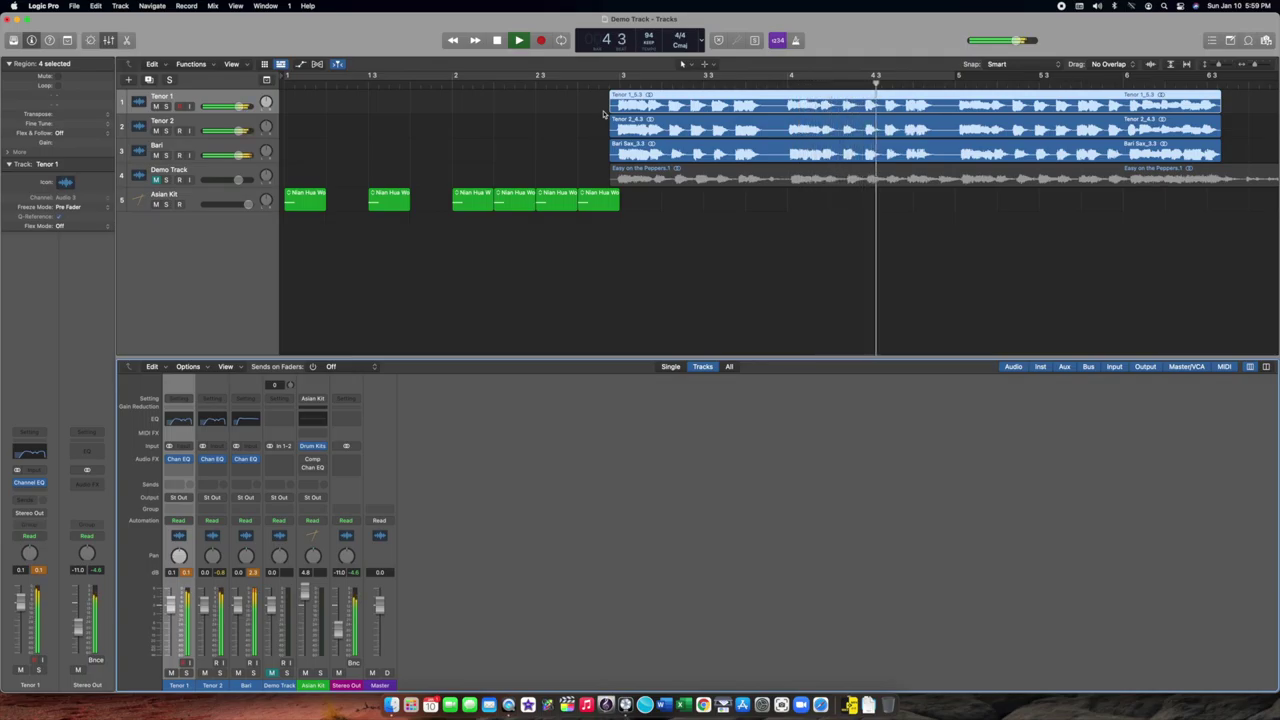
key(space)
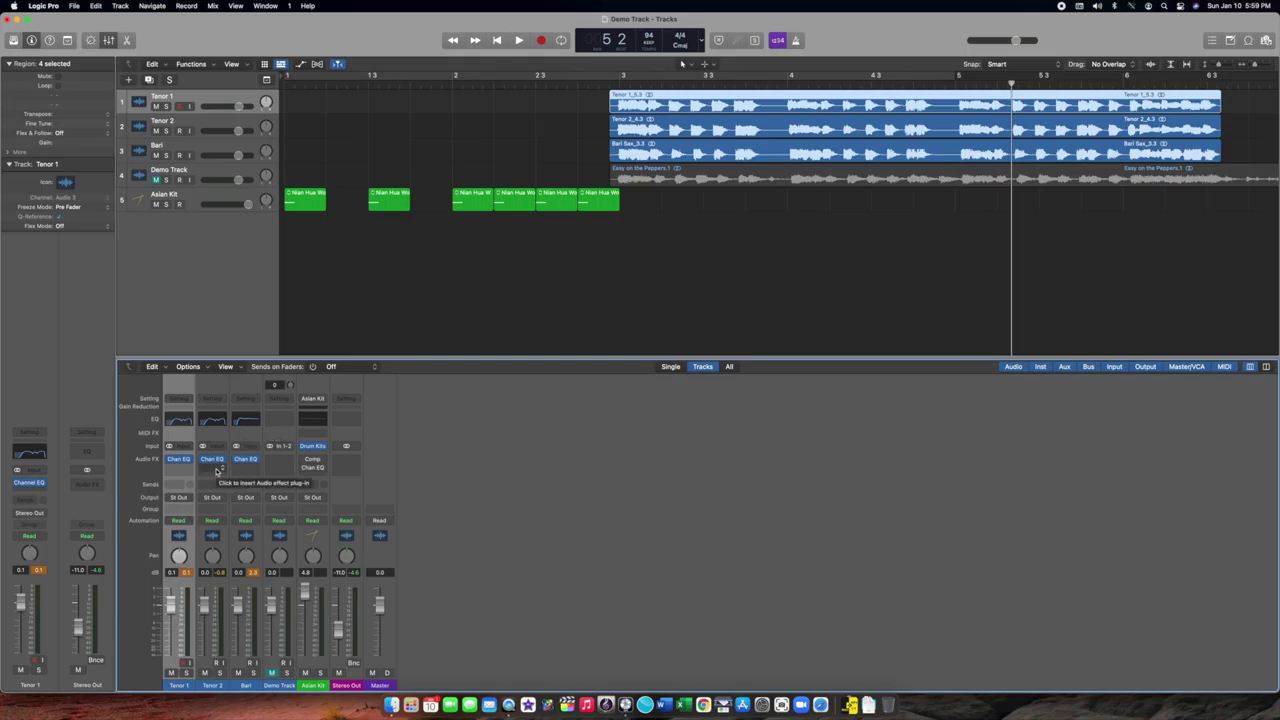
click(217, 470)
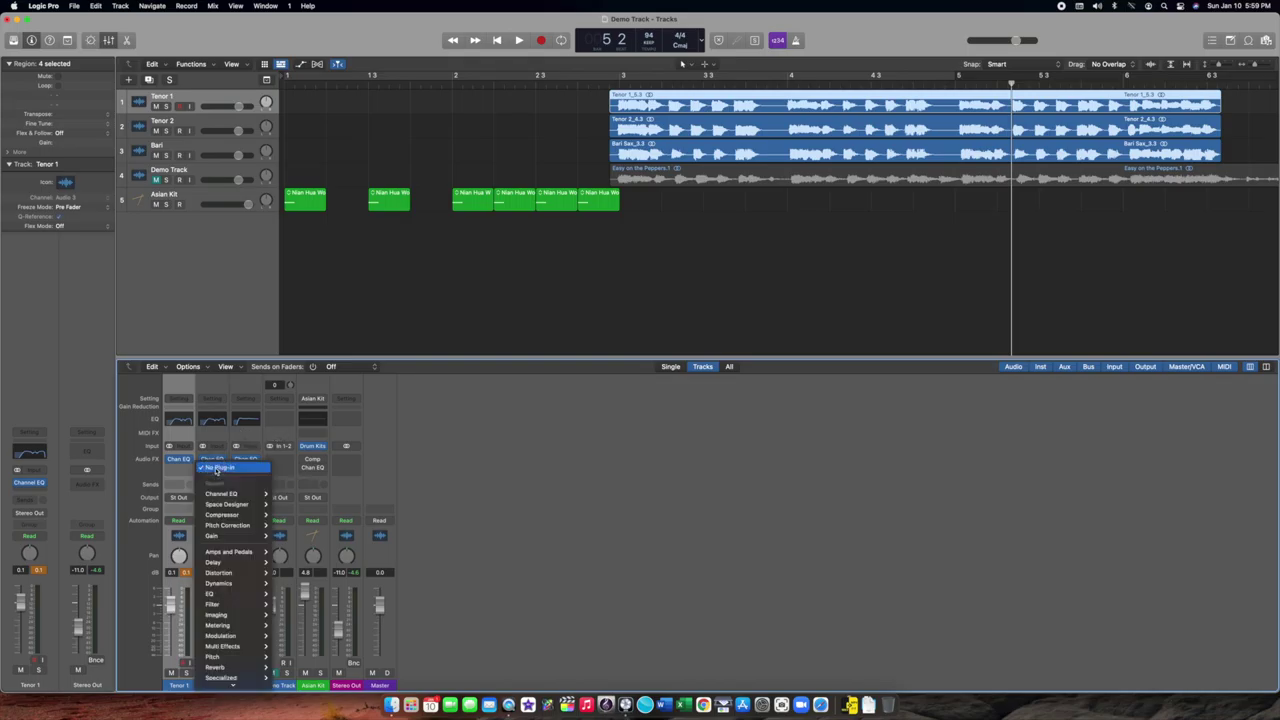
mouse_move(236, 540)
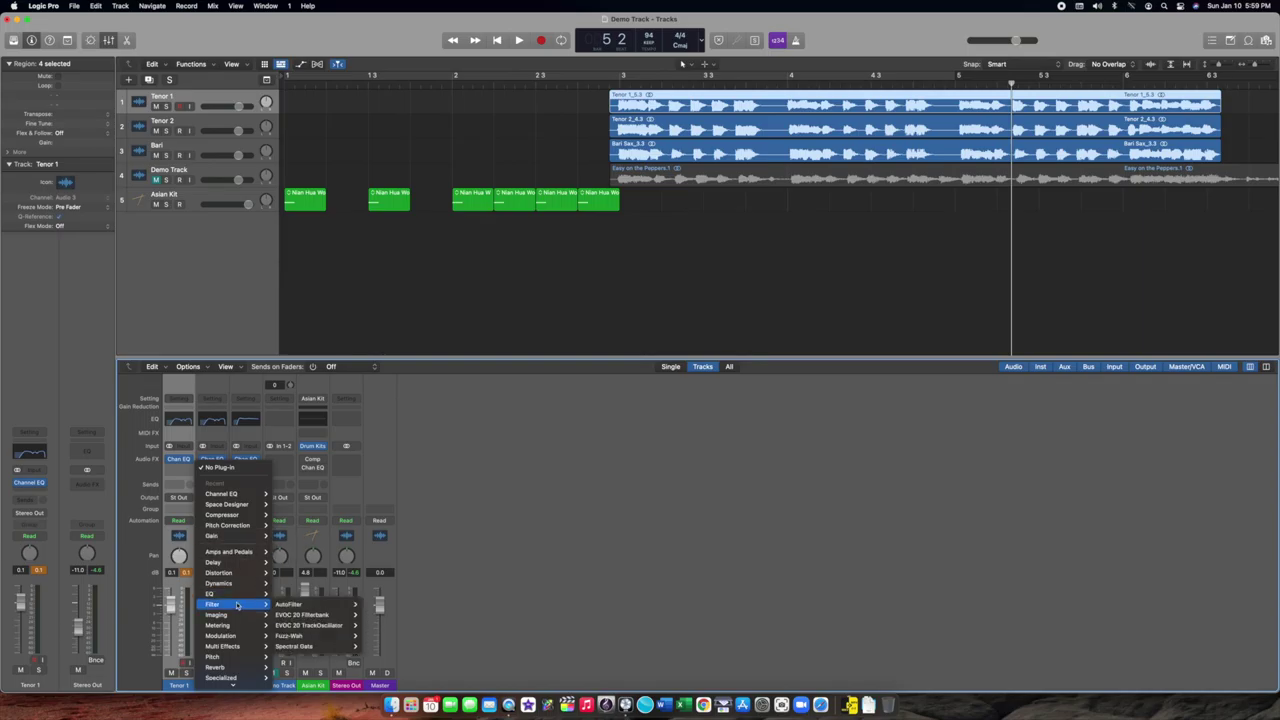
mouse_move(232, 588)
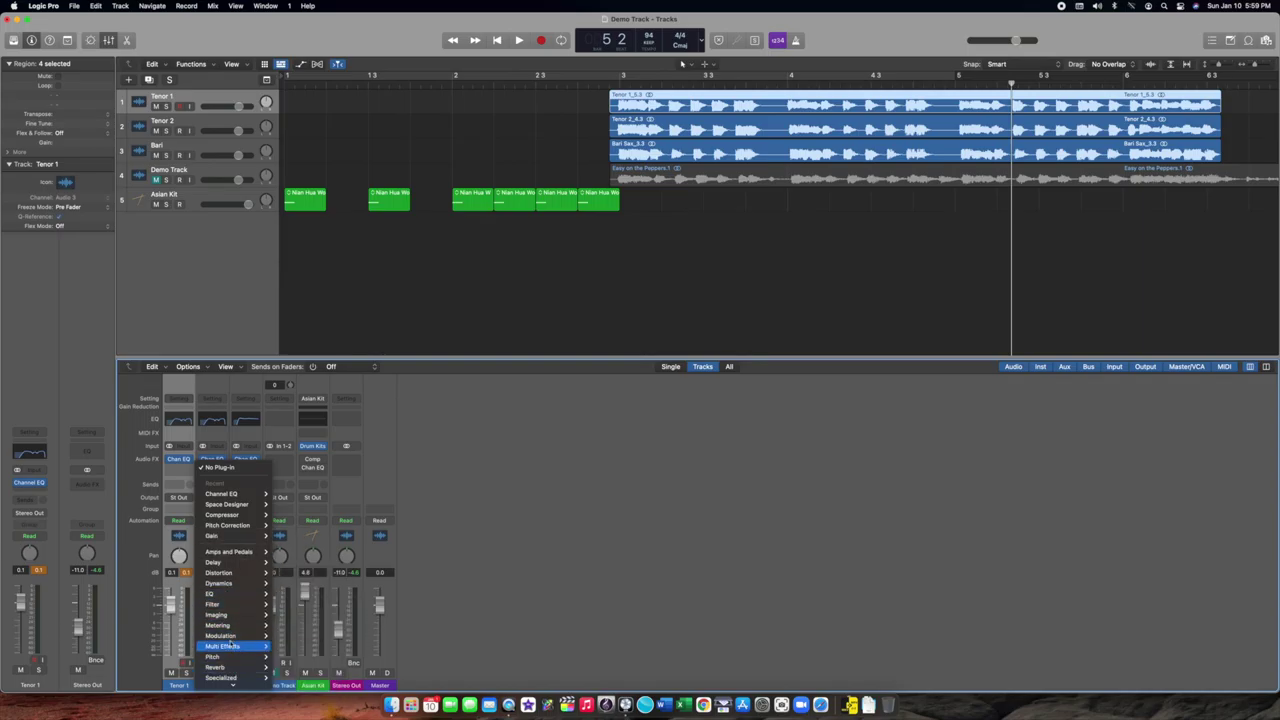
mouse_move(235, 638)
mouse_move(305, 636)
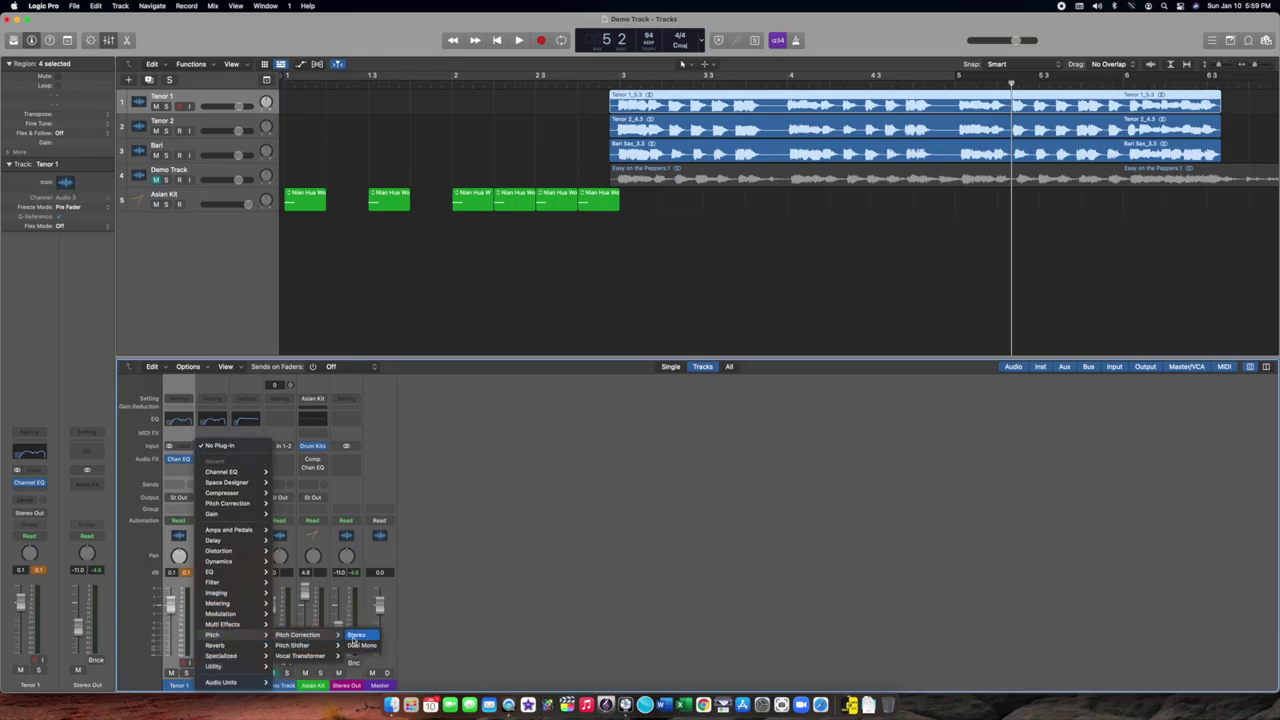
click(489, 434)
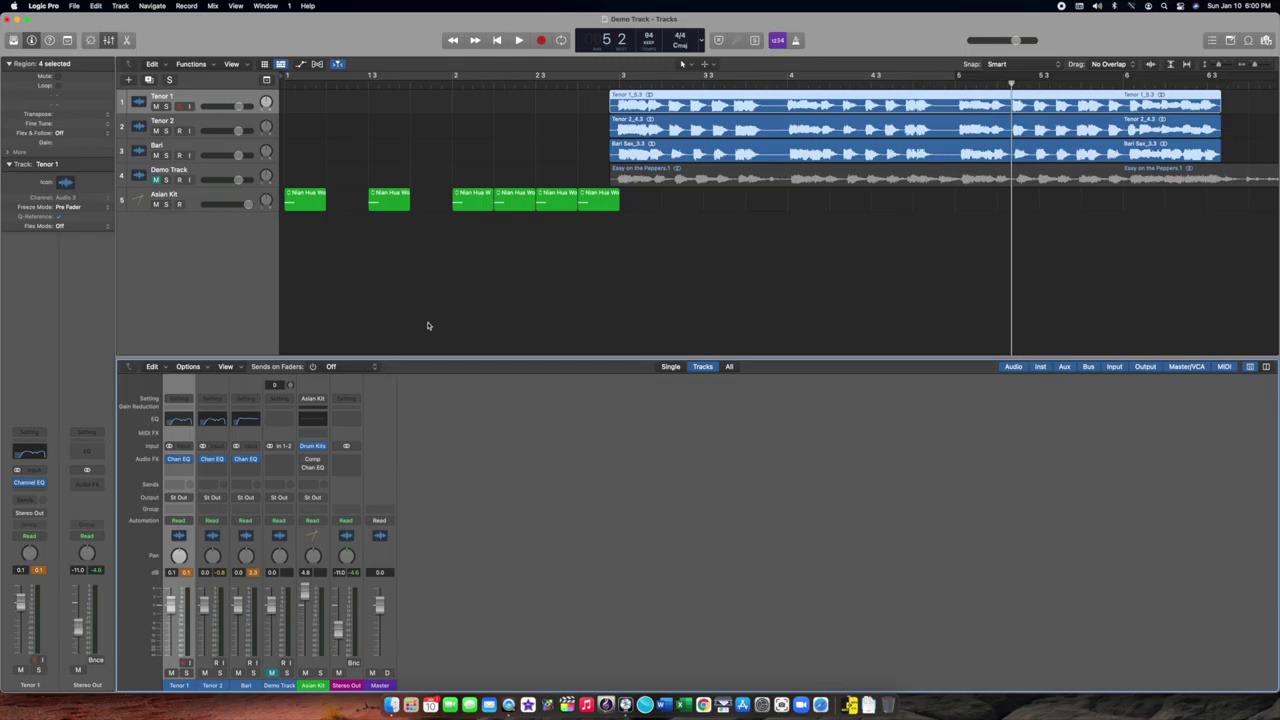
- Move the playhead to the start of the saxophone regions near bar 3, and hide and reopen the mixer
click(609, 85)
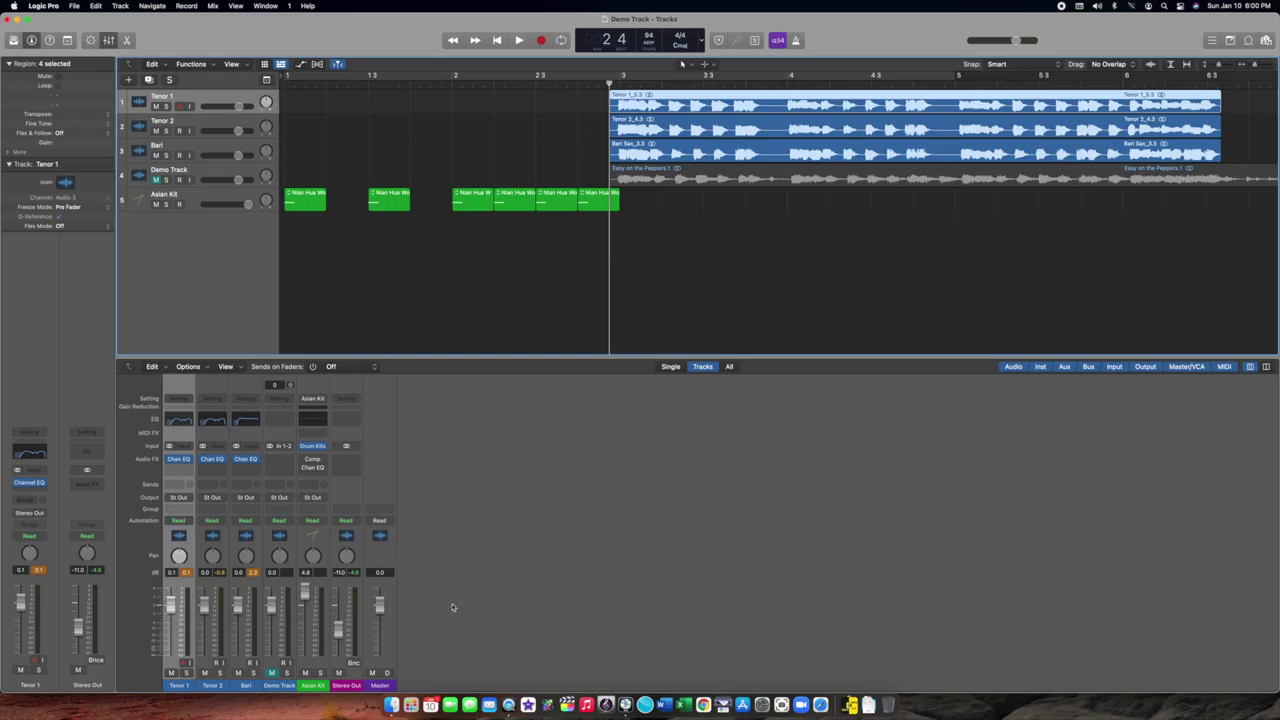
click(108, 40)
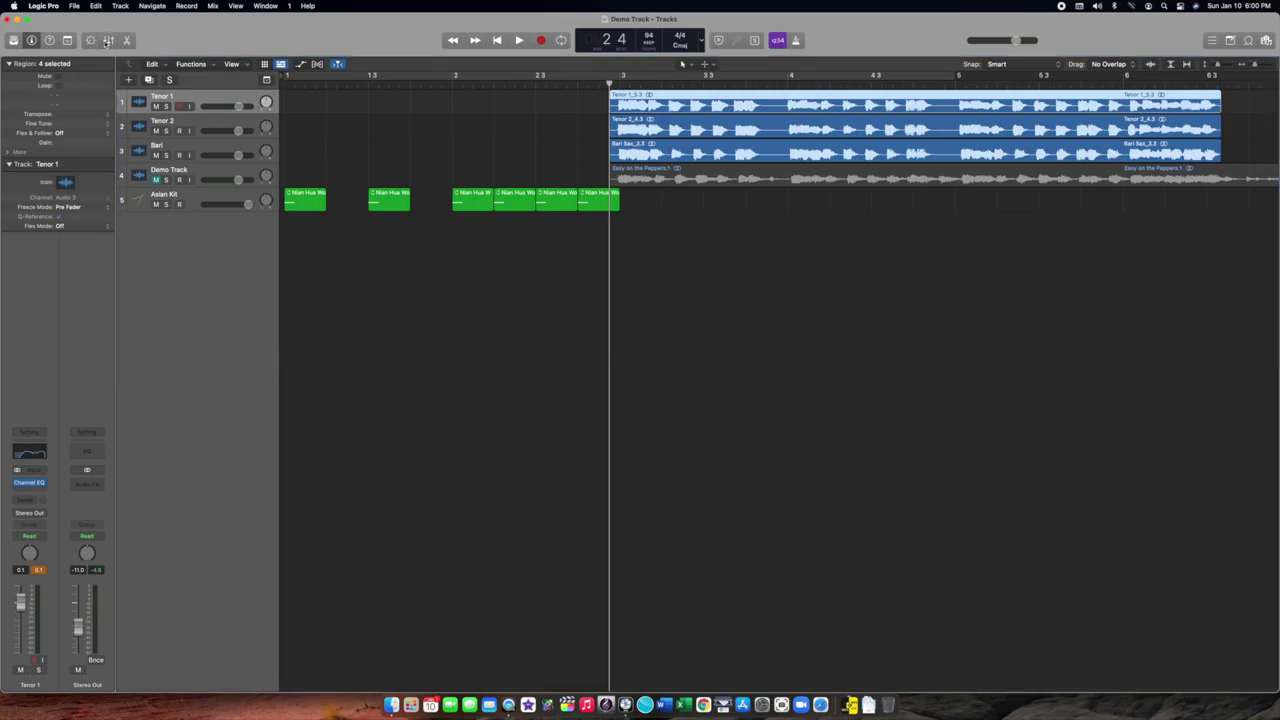
click(108, 40)
click(108, 40)
click(108, 40)
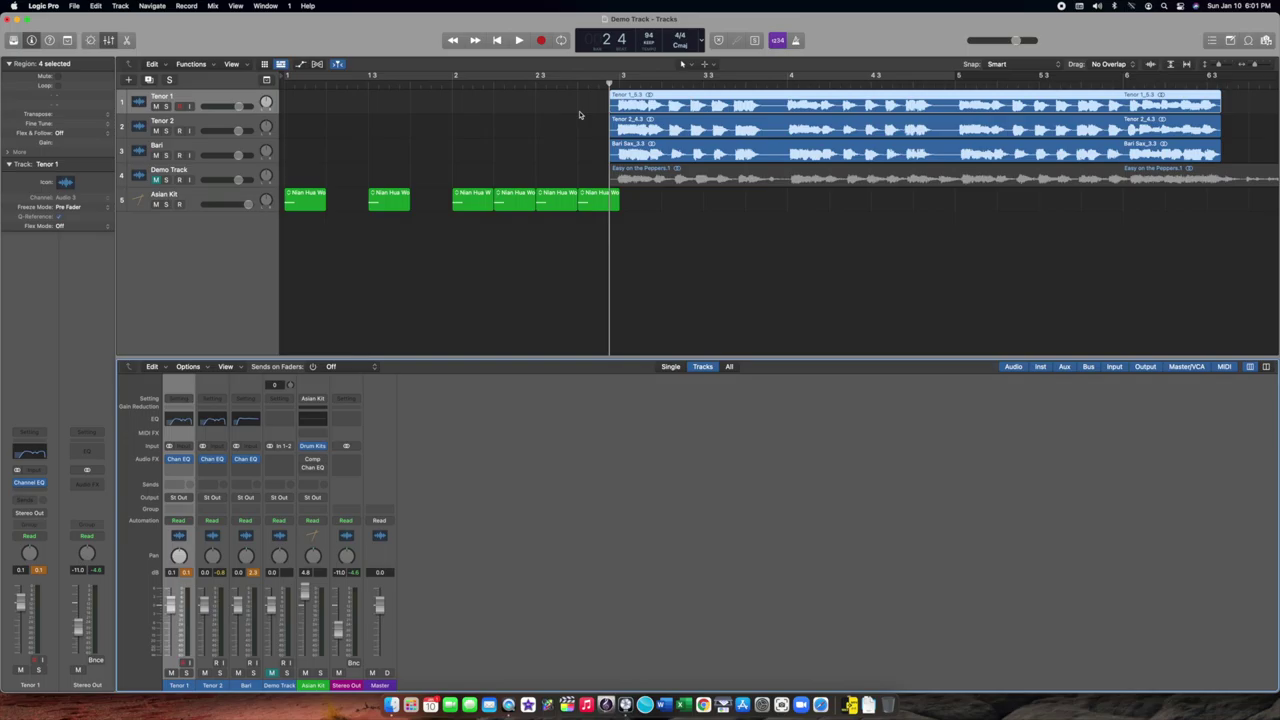
- Play back the saxophones while setting Tenor 1 to -0.1 dB, Tenor 2 to -2.5 dB and Bari to -3.5 dB, and stop playback
key(space)
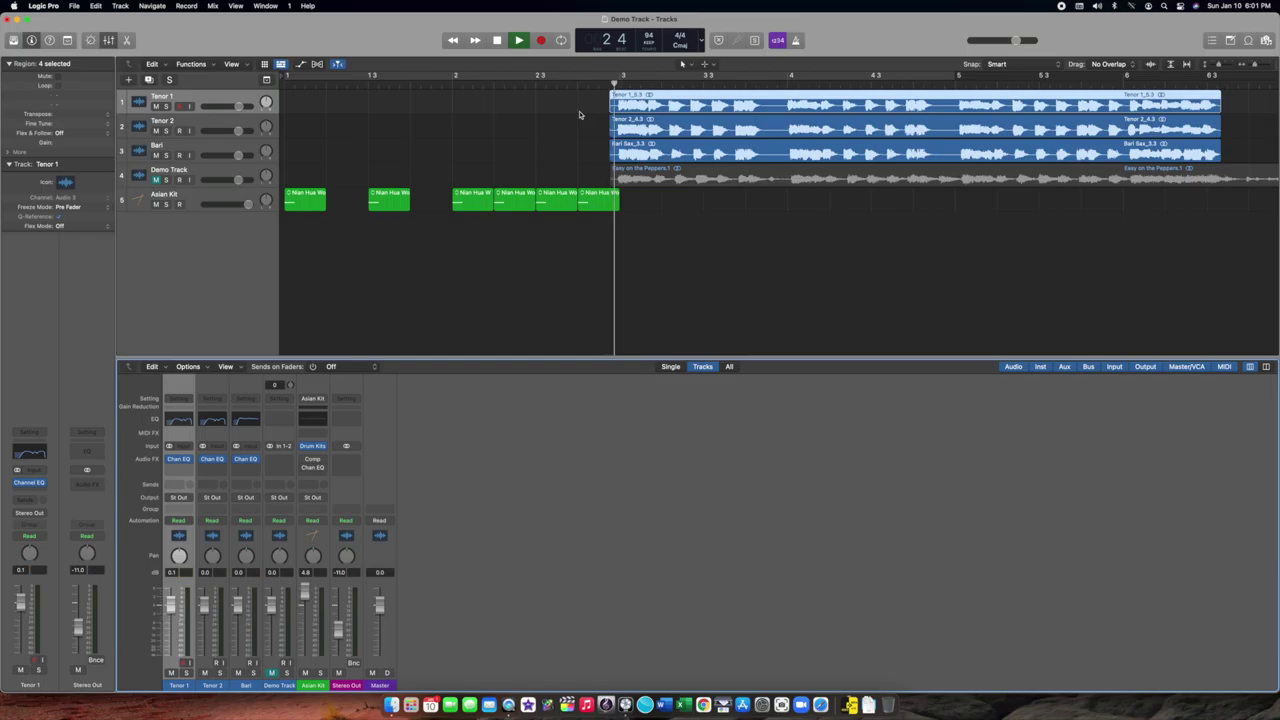
click(204, 607)
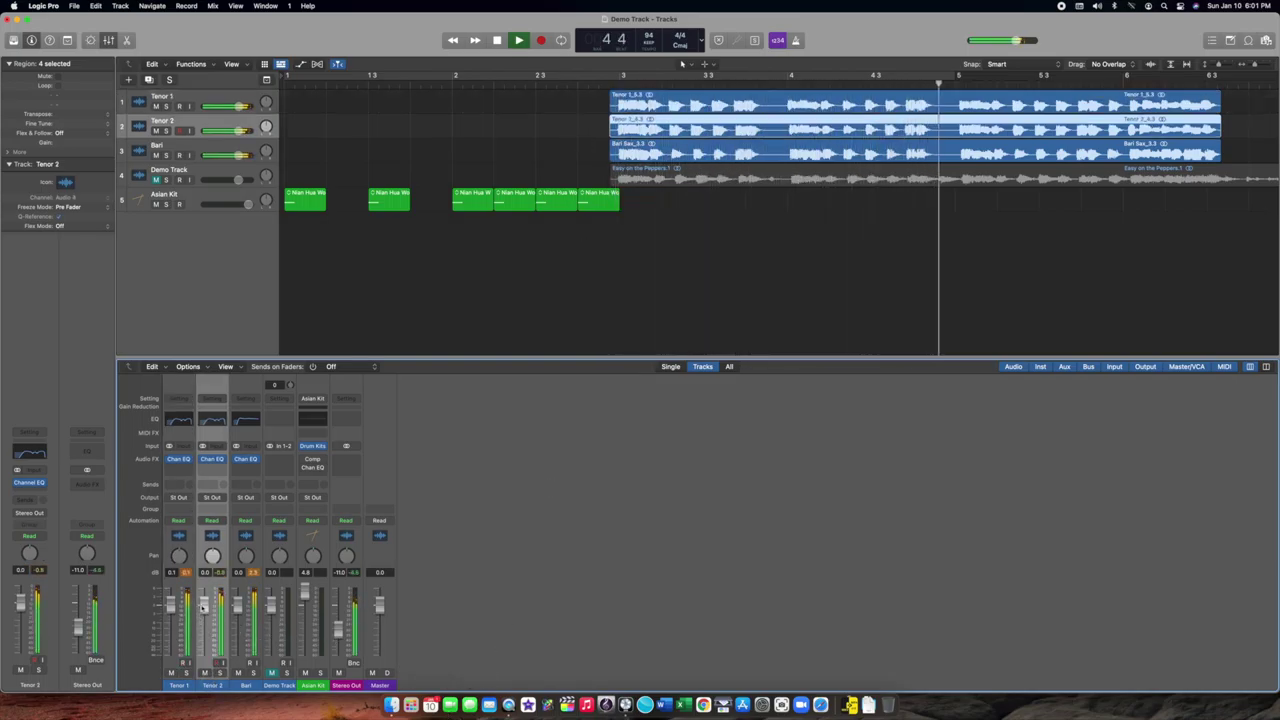
drag(204, 607, 204, 640)
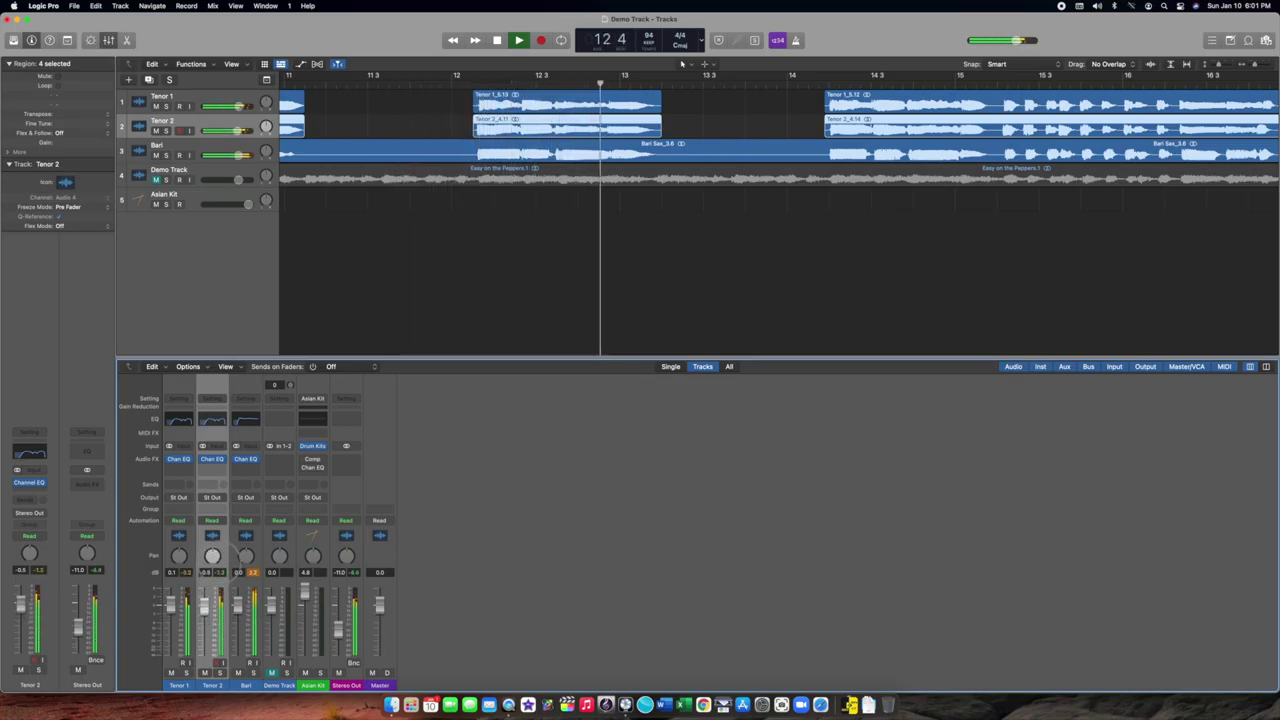
drag(251, 572, 251, 600)
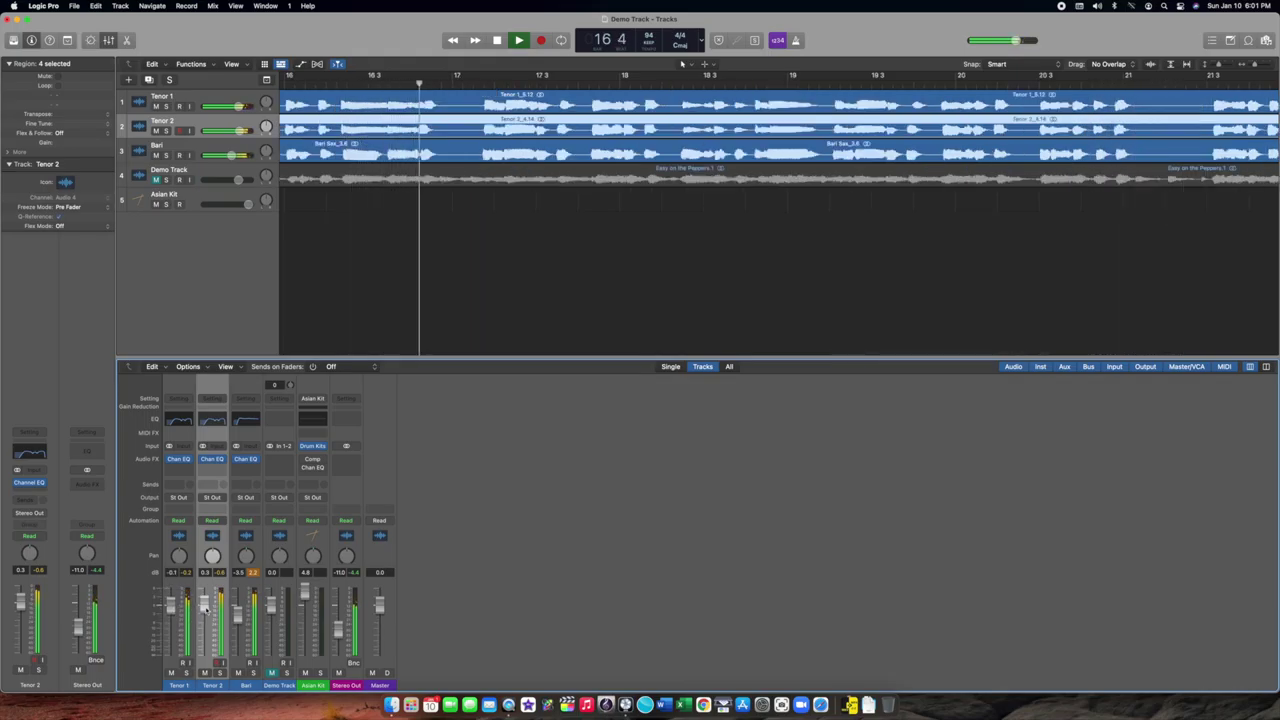
drag(204, 601, 212, 620)
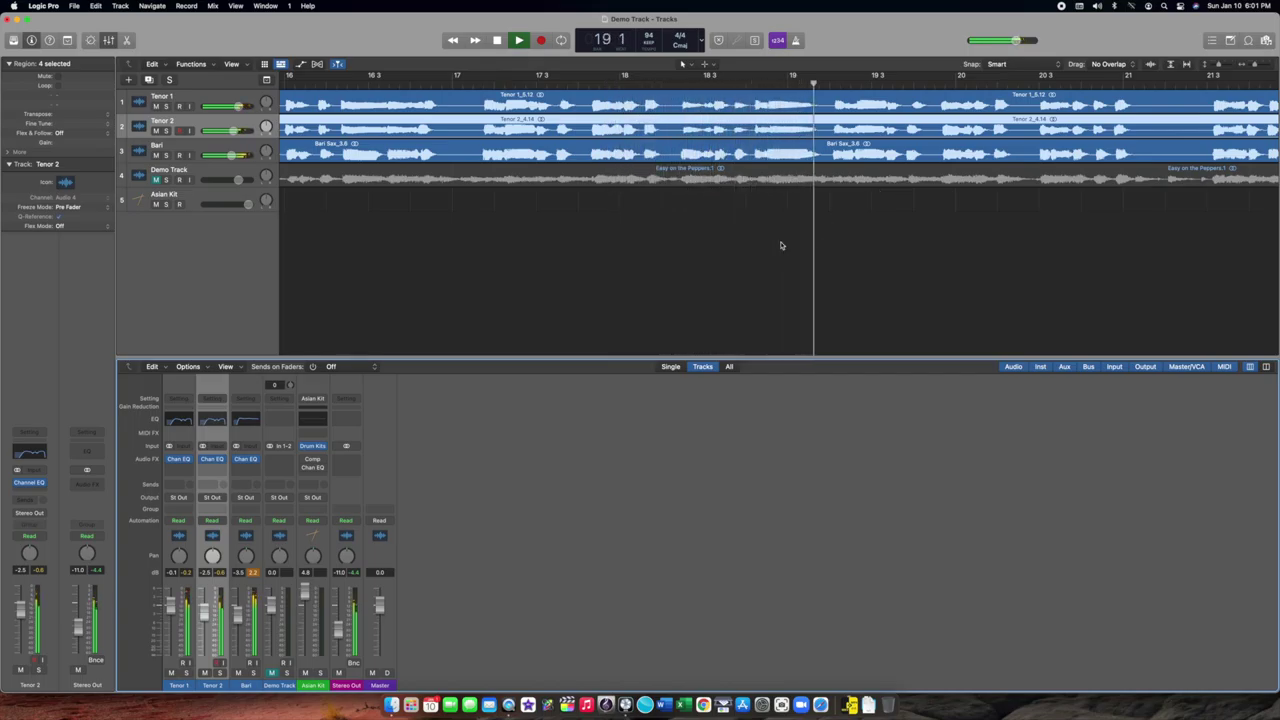
key(space)
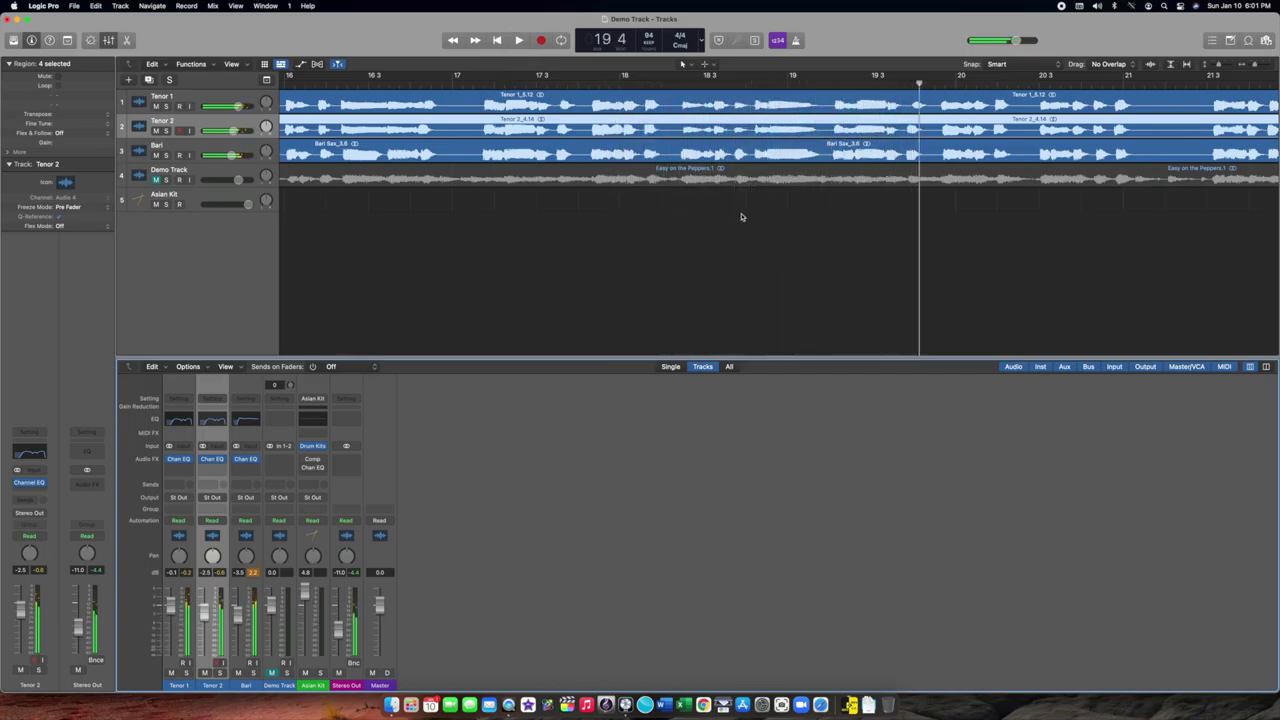
- Play the saxophones from about bar 14 while raising the Stereo Out level to about -6.6 dB, and reset its clipped peak reading
scroll(526, 225, left, 5)
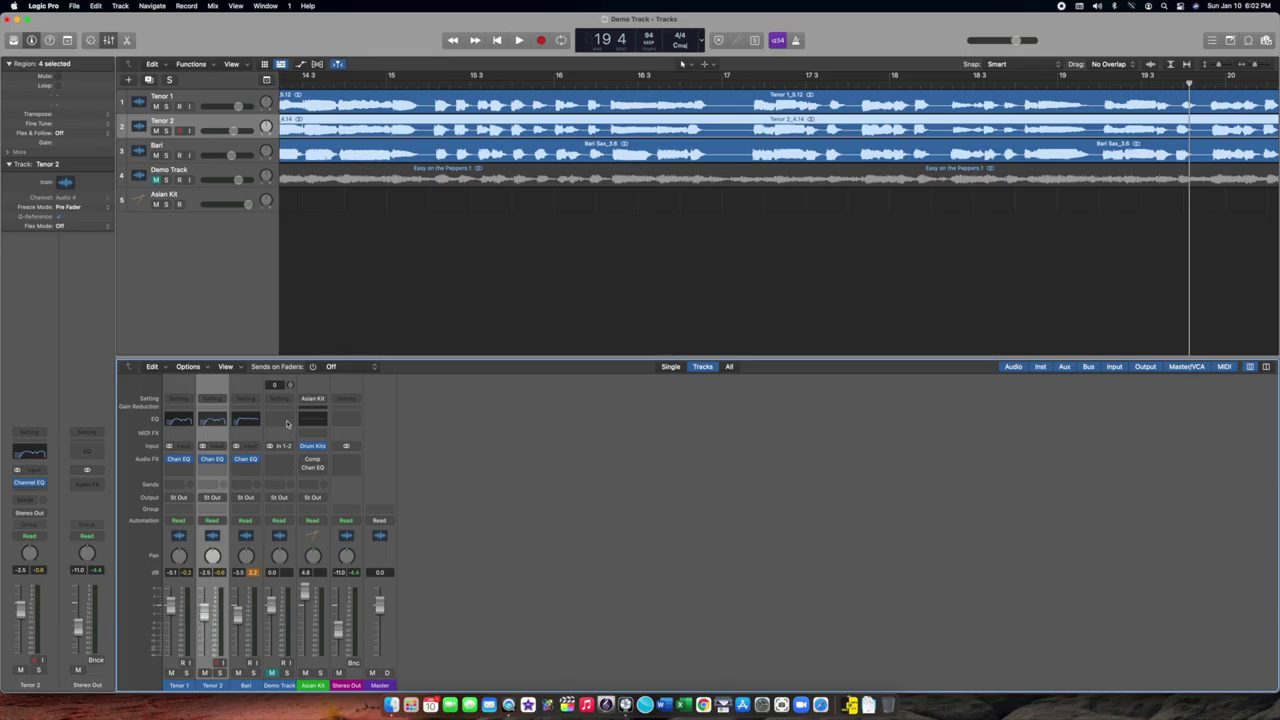
scroll(434, 235, left, 5)
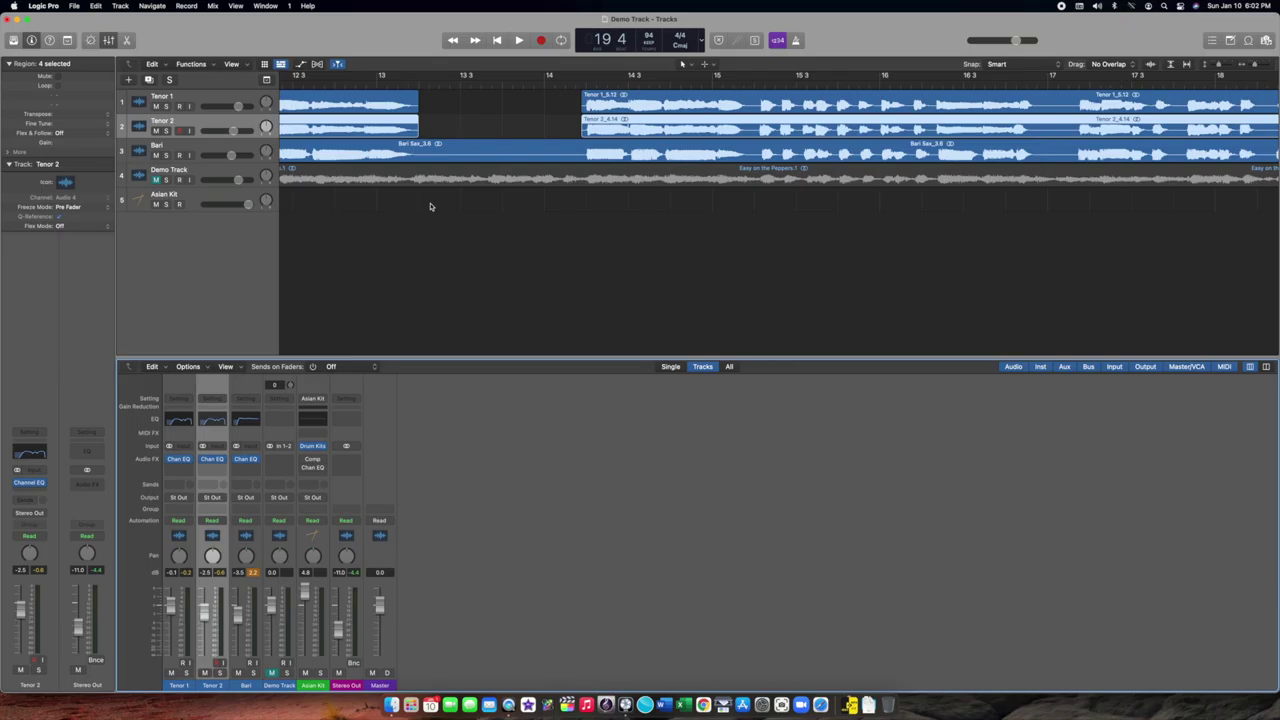
click(573, 82)
key(space)
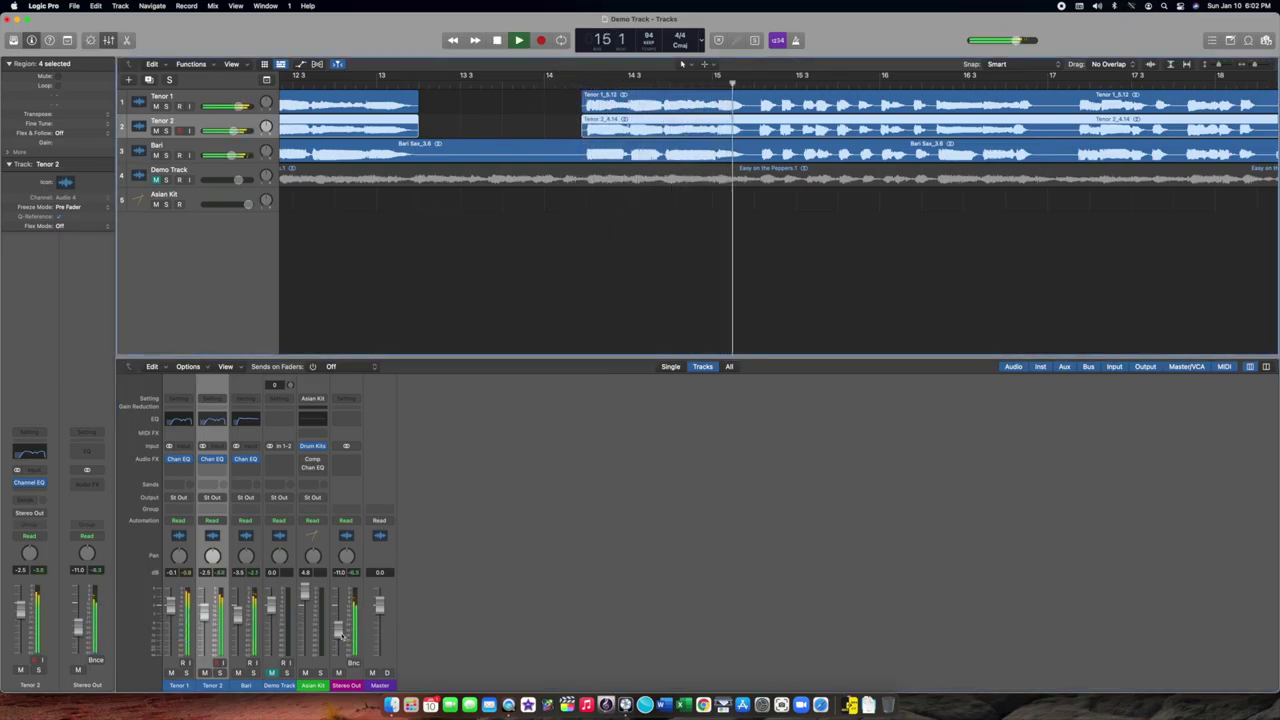
key(space)
drag(341, 635, 339, 620)
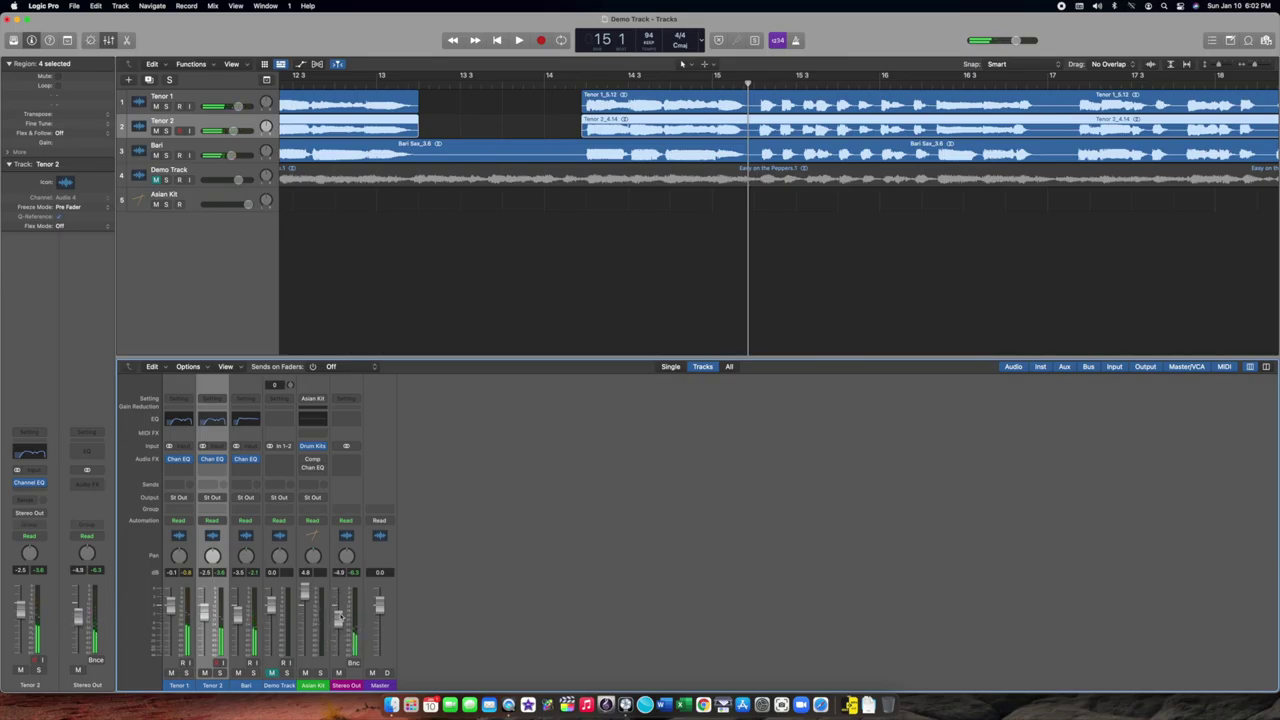
key(space)
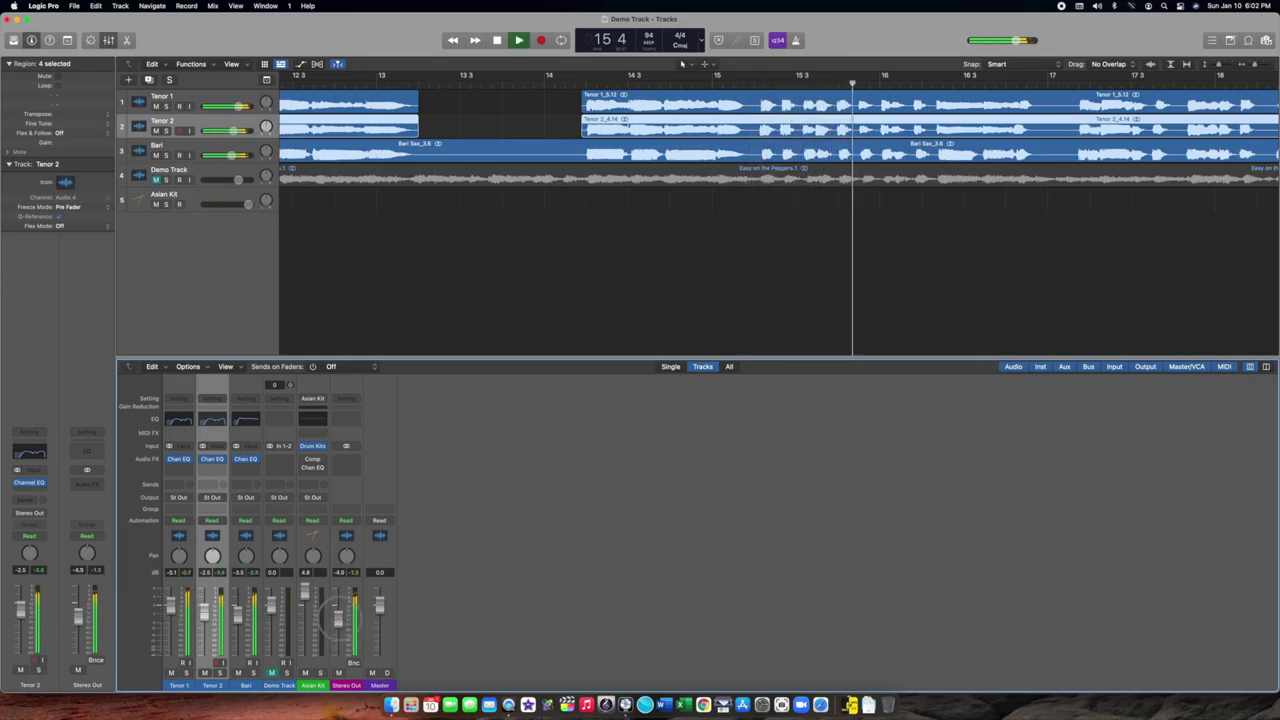
key(space)
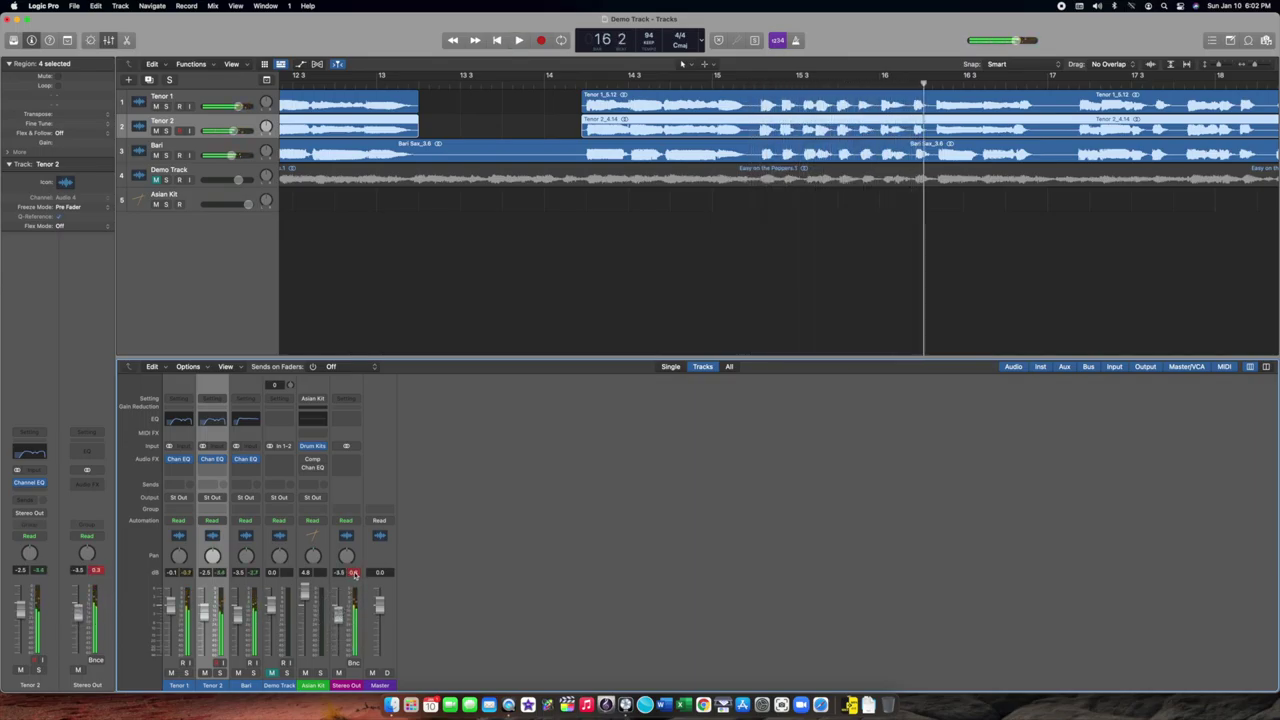
click(354, 574)
drag(338, 610, 338, 620)
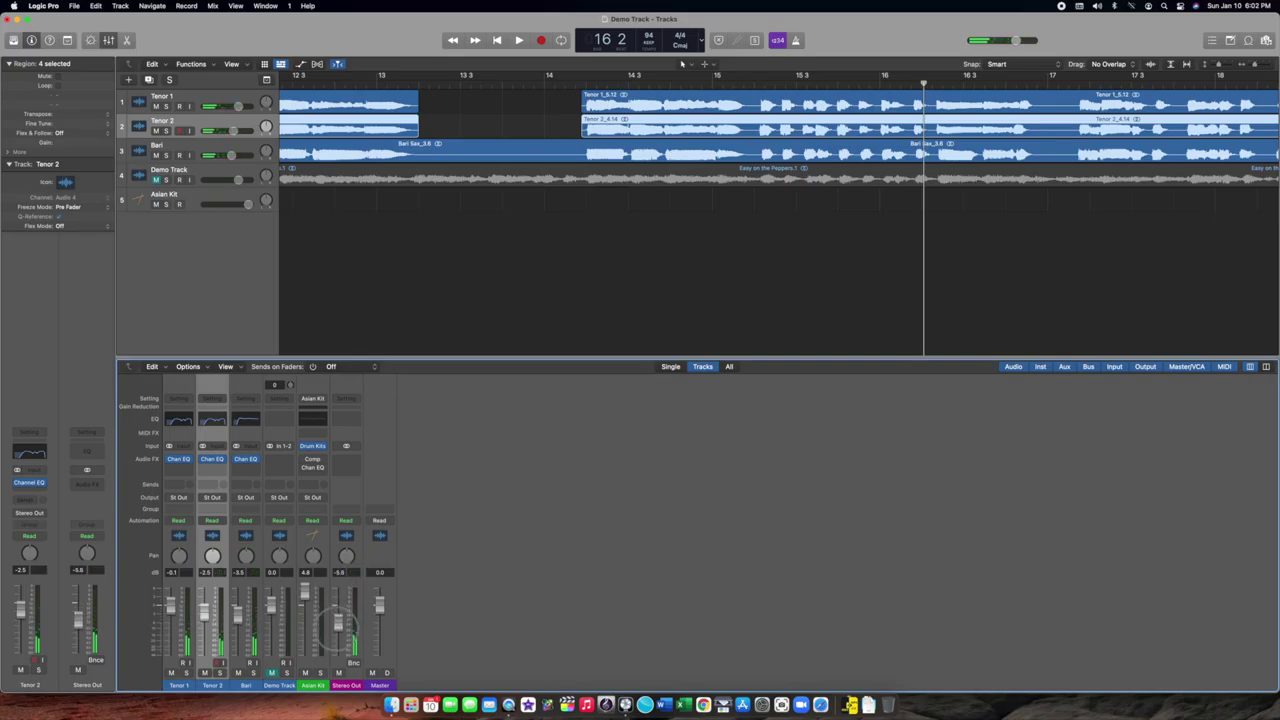
key(space)
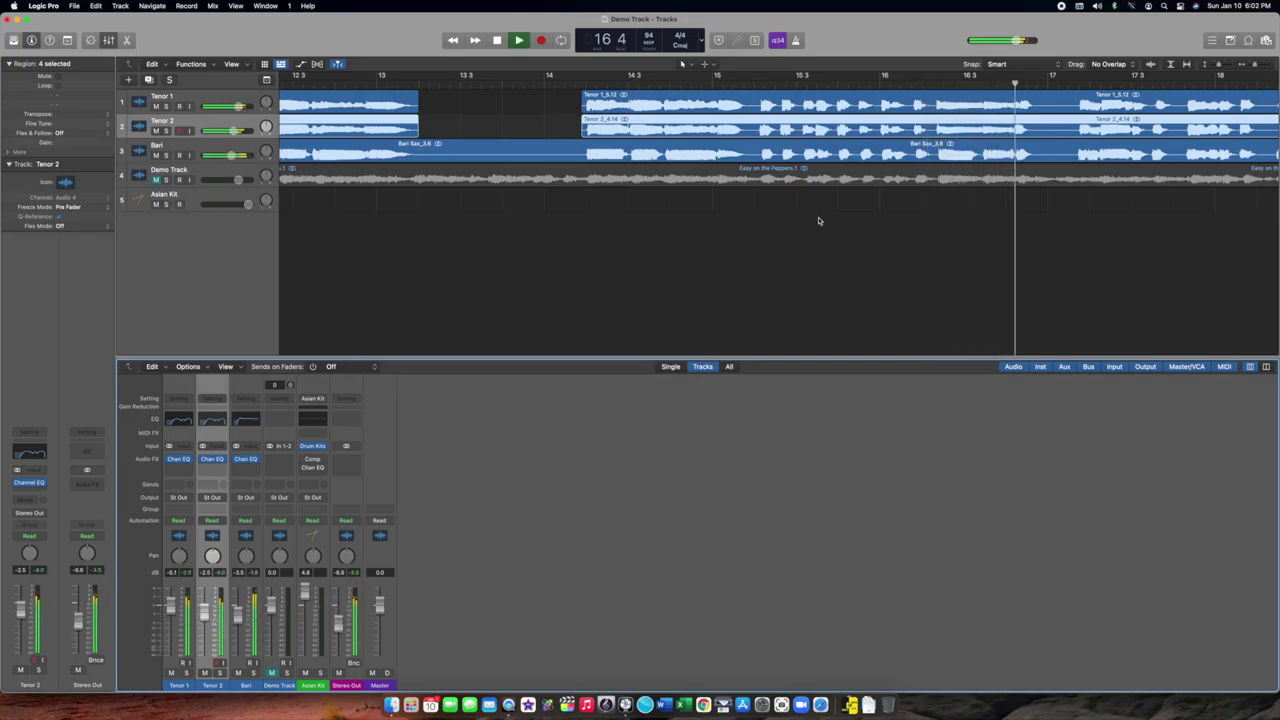
key(space)
- Play the saxophone regions from their start near bar 3 to check the balanced mix, and stop playback
scroll(840, 228, right, 15)
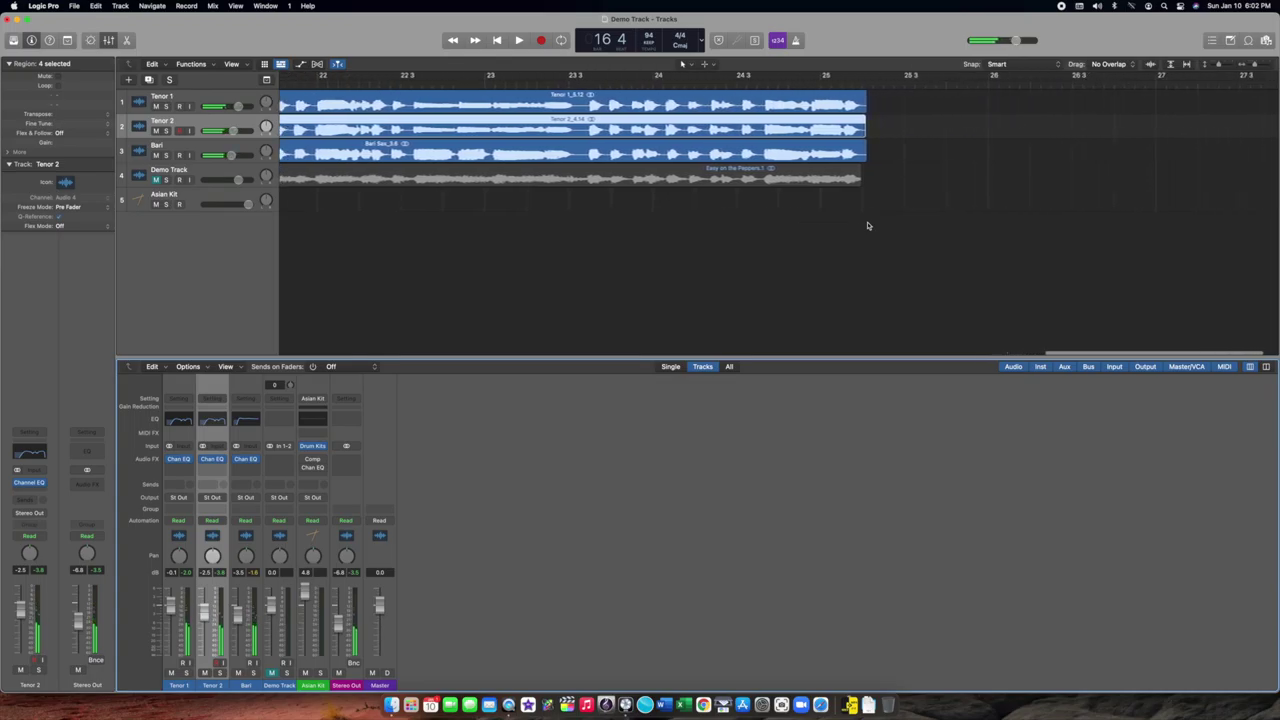
scroll(868, 226, left, 20)
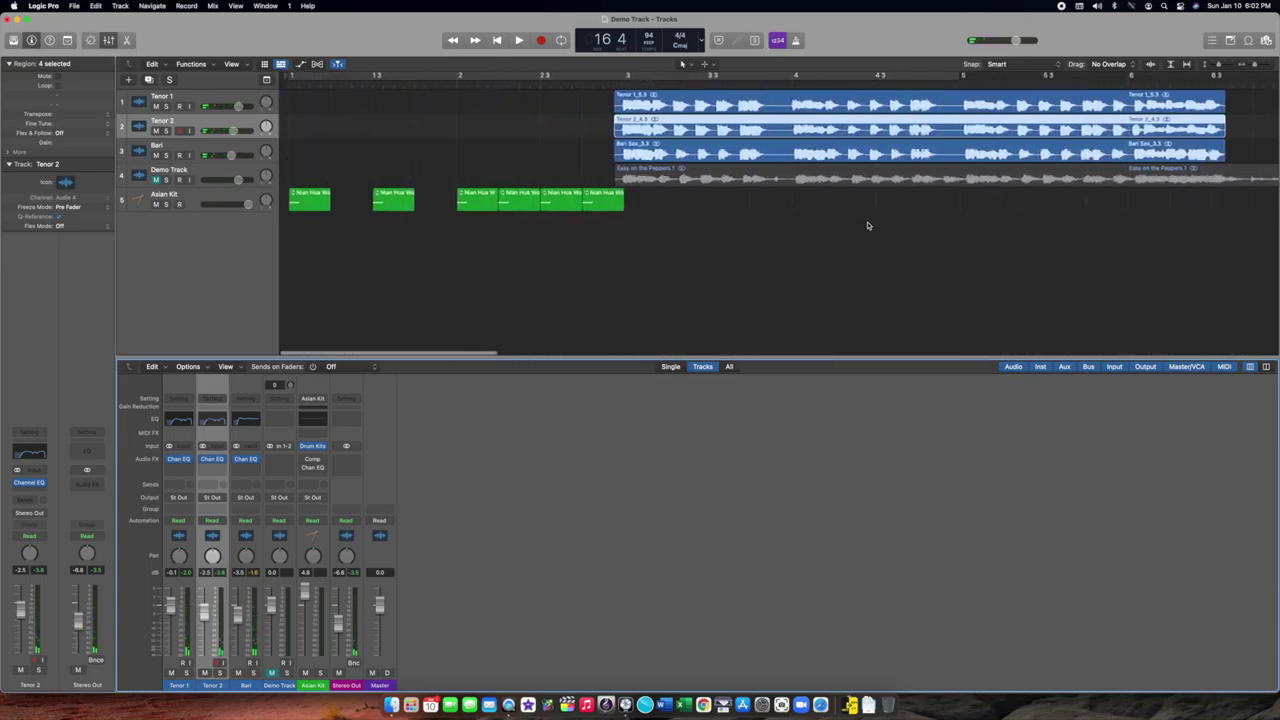
click(612, 84)
key(space)
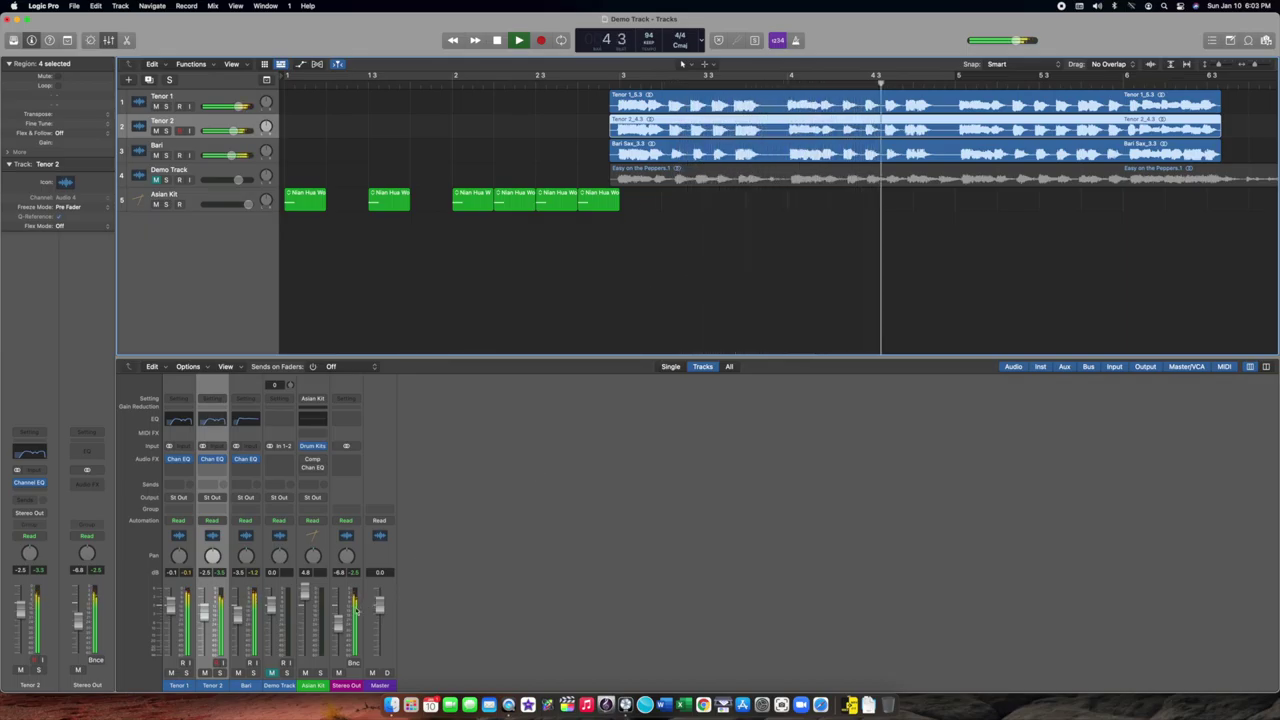
key(space)
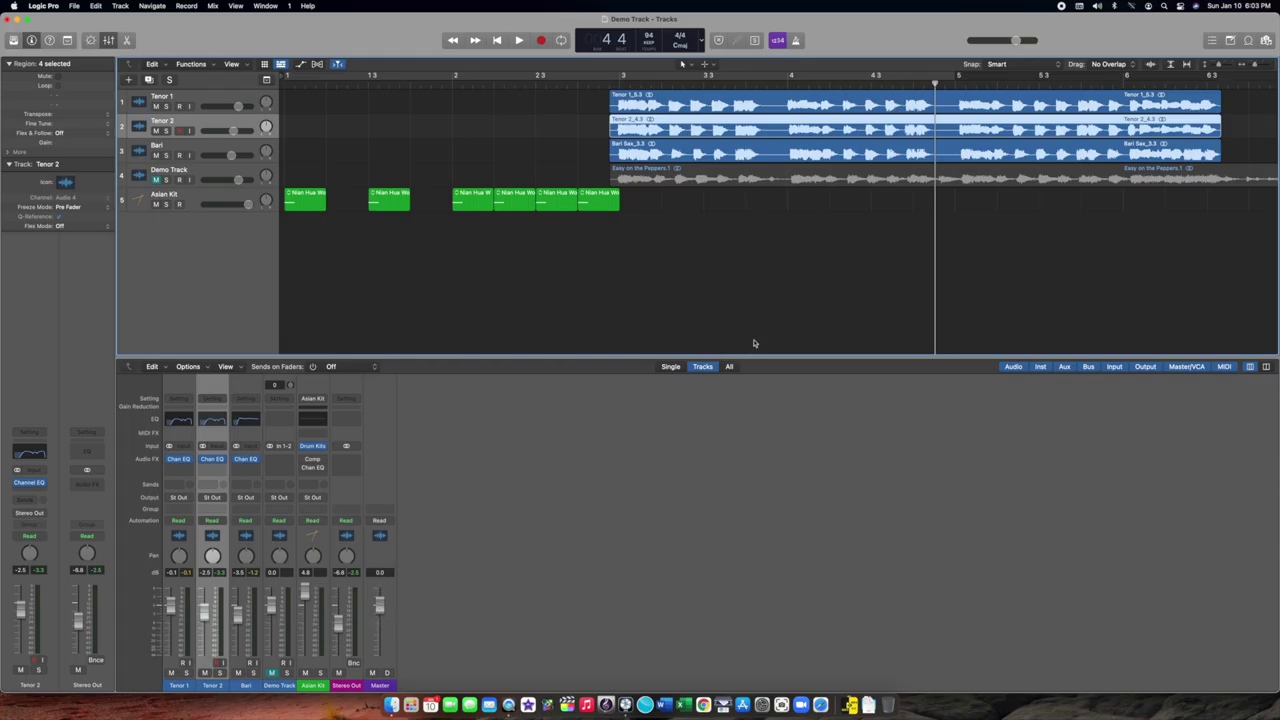
- Look through the saxophone regions up to the end of the song and place the playhead just before bar 3
scroll(754, 343, right, 10)
scroll(754, 343, right, 20)
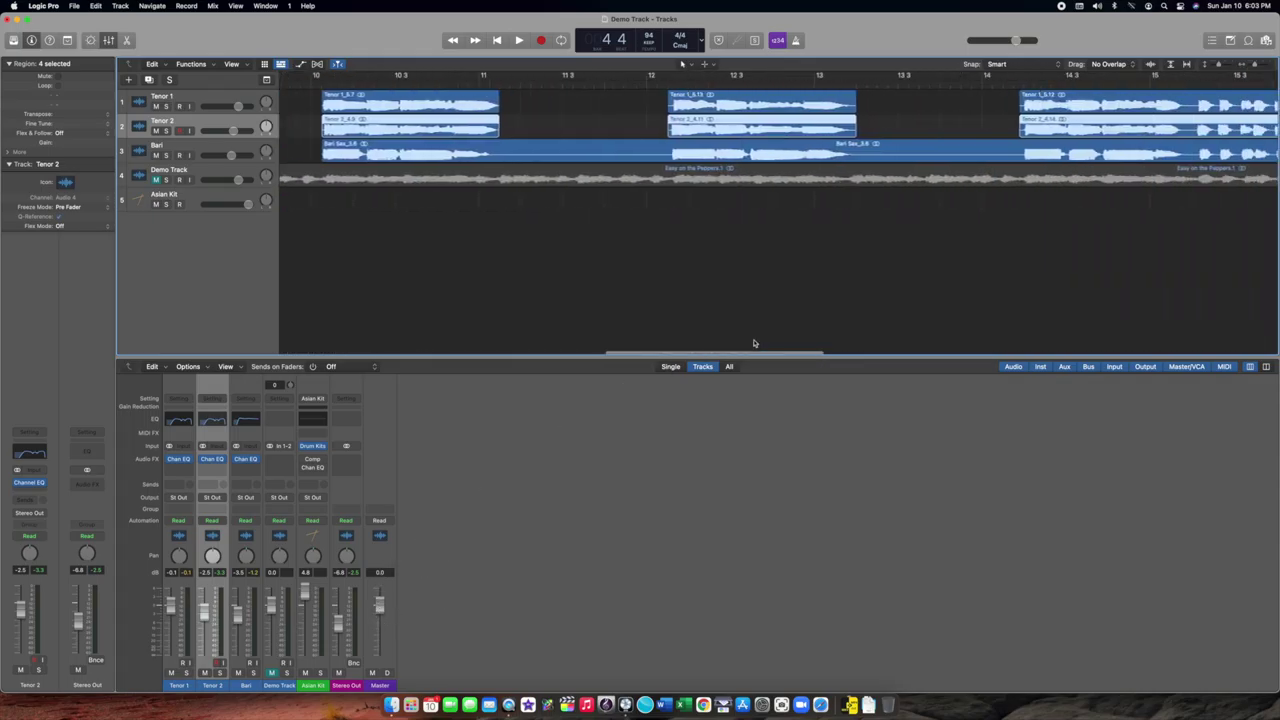
scroll(754, 343, left, 20)
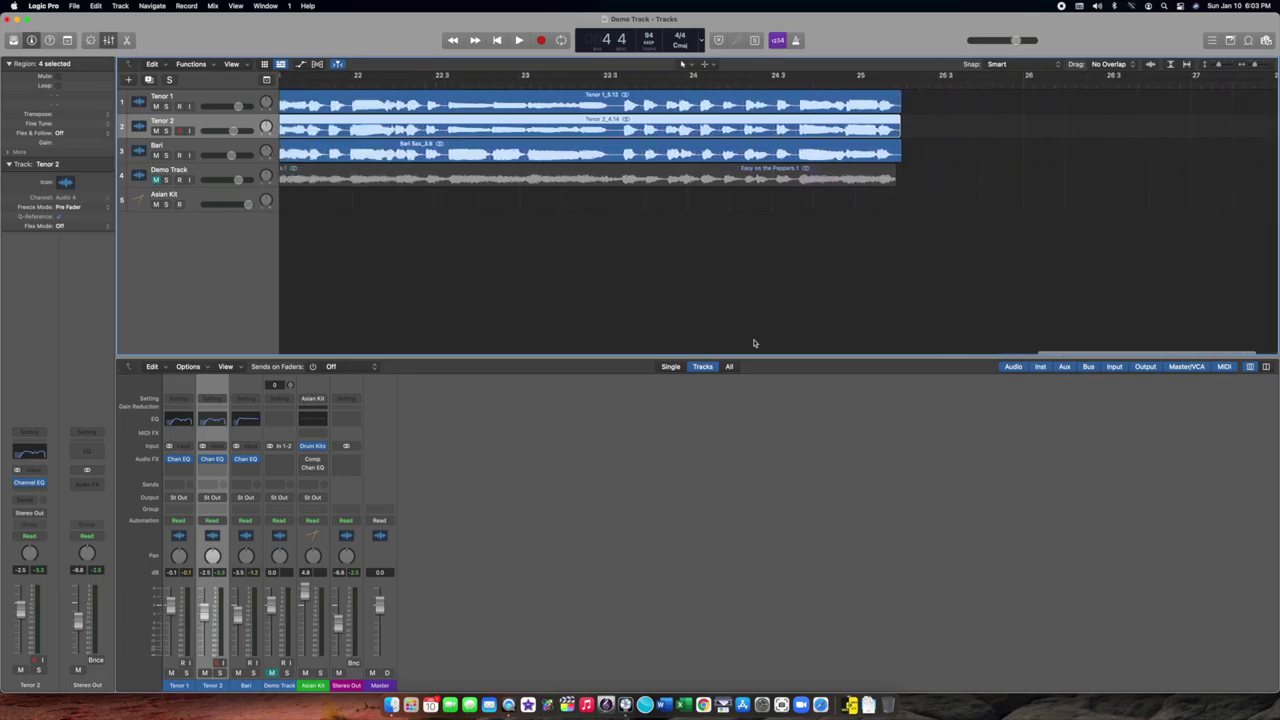
scroll(754, 343, right, 14)
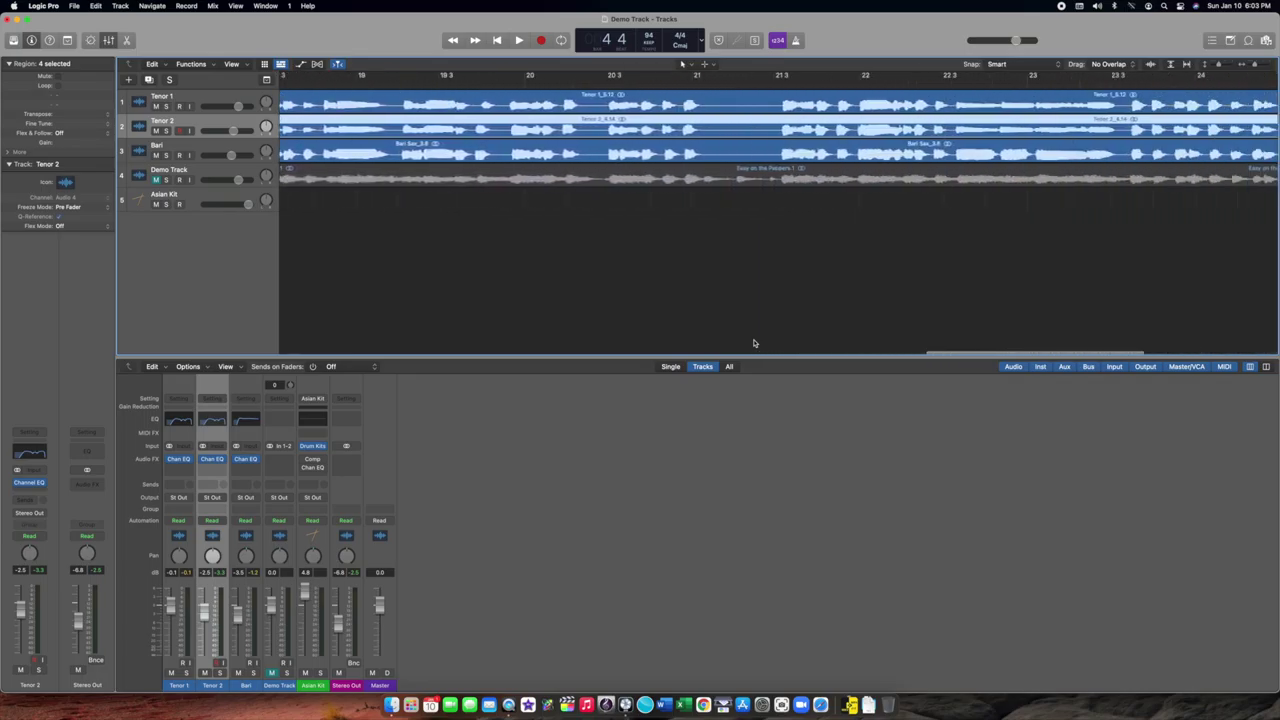
scroll(515, 277, left, 1)
scroll(515, 277, left, 18)
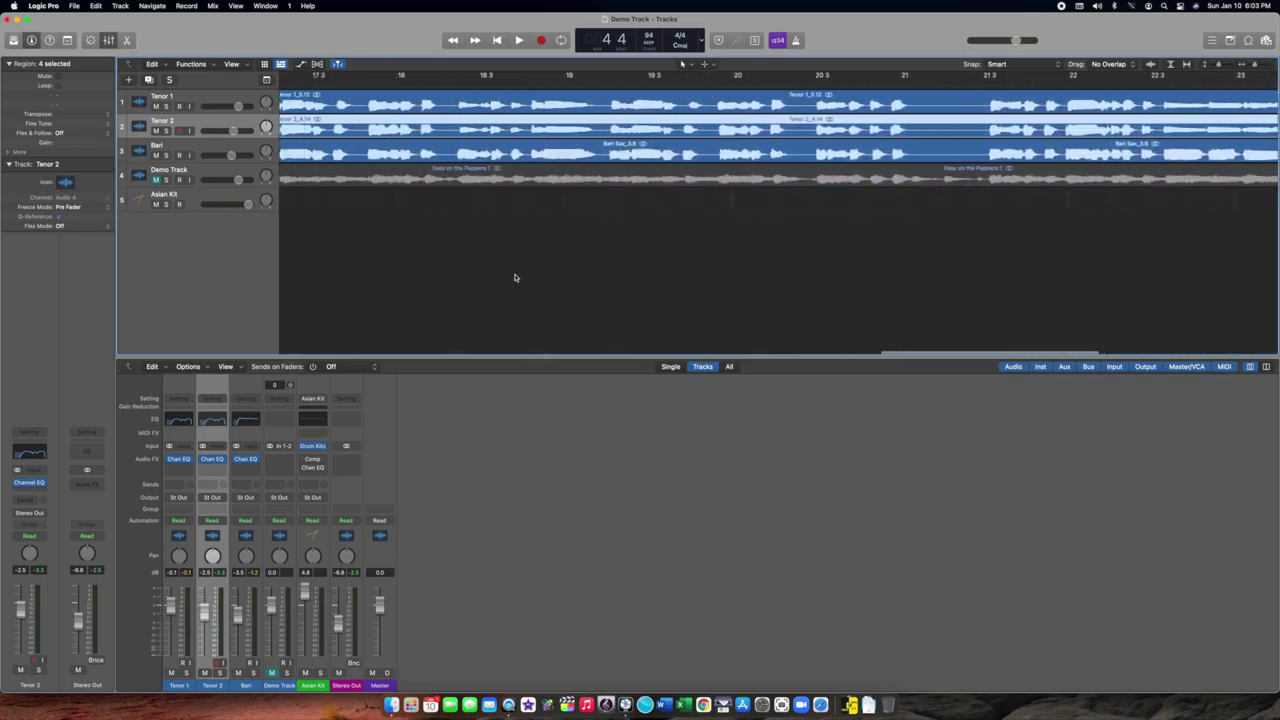
scroll(515, 277, left, 15)
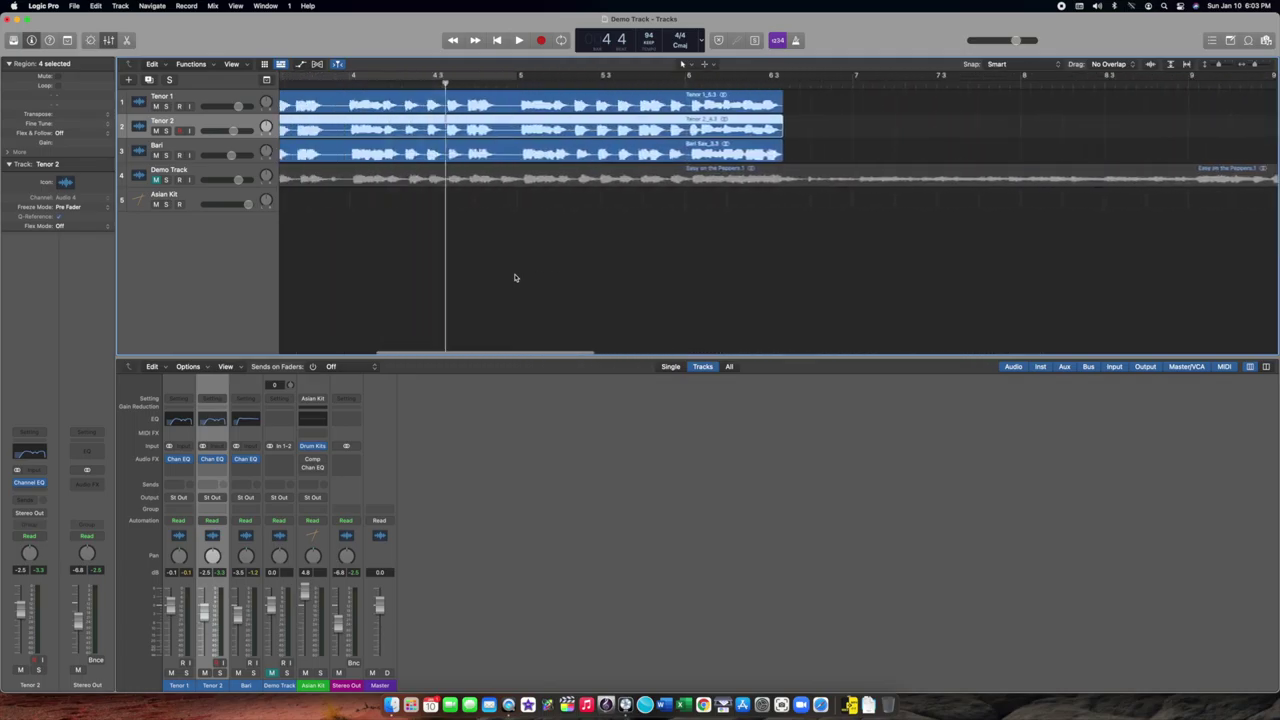
click(597, 80)
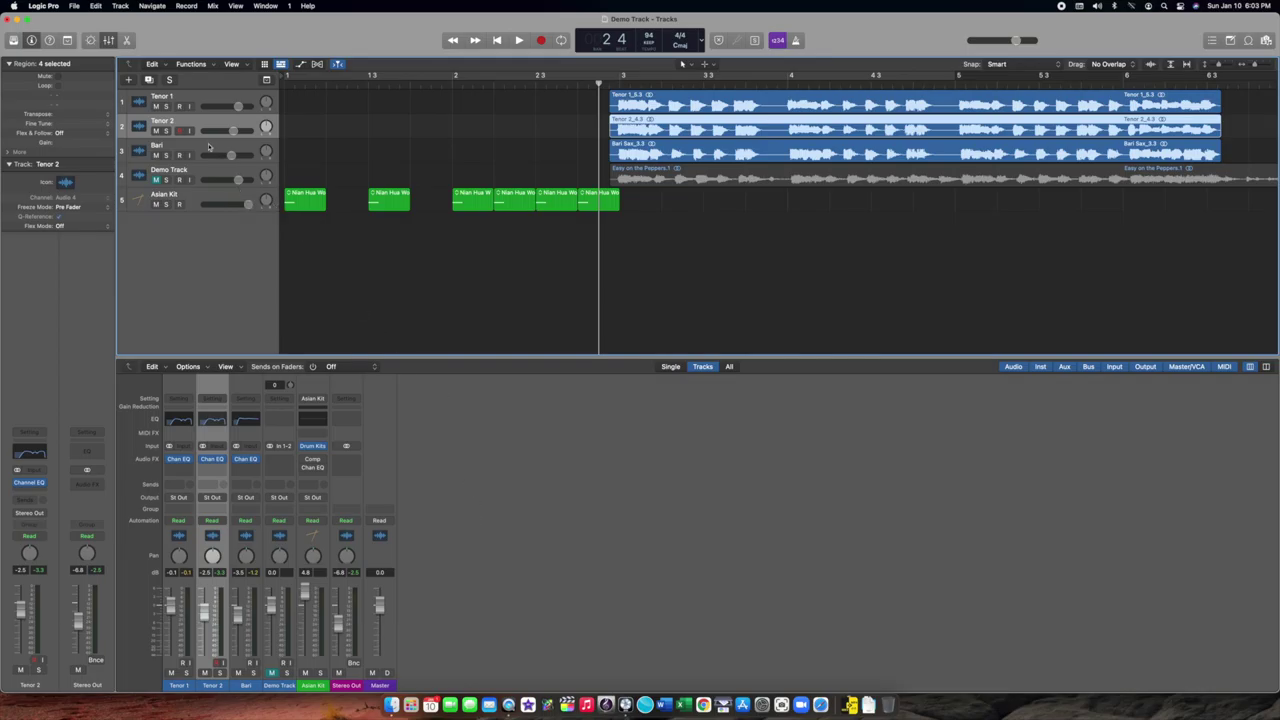
- Select the Tenor 1, Tenor 2 and Bari tracks and move them below the Asian Kit track
click(209, 147)
shift+click(209, 120)
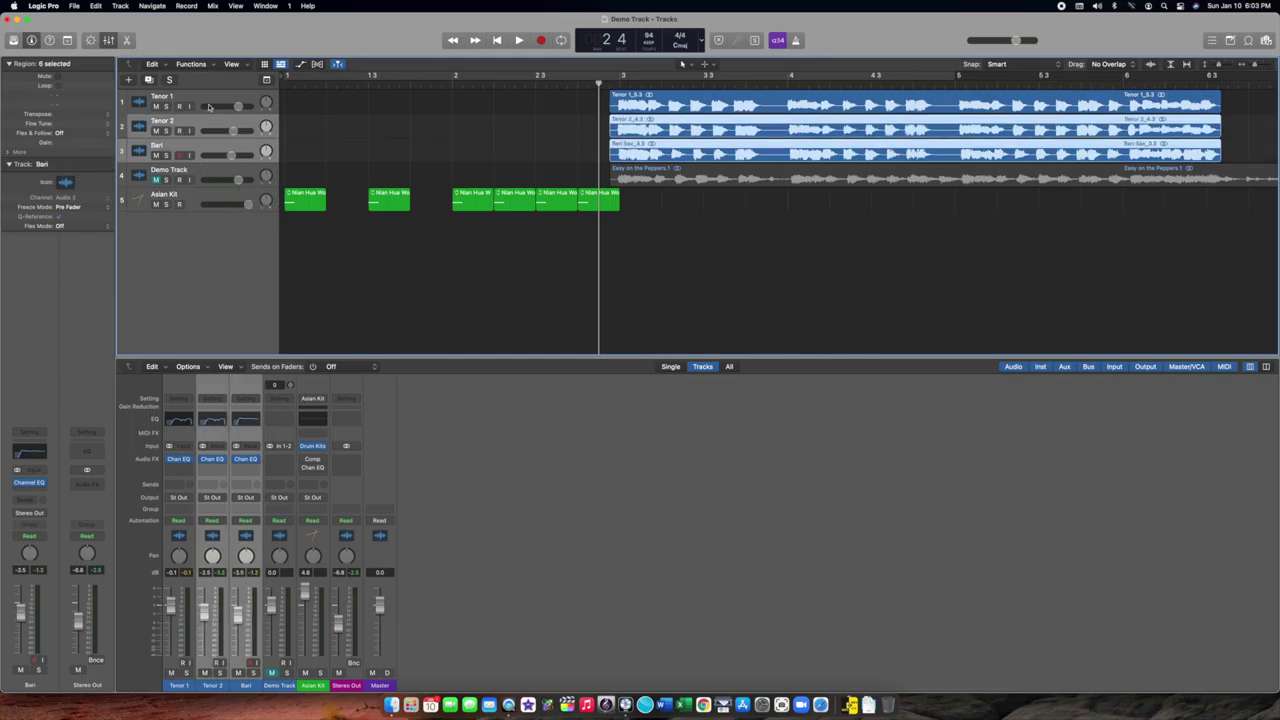
shift+click(208, 97)
drag(208, 97, 212, 220)
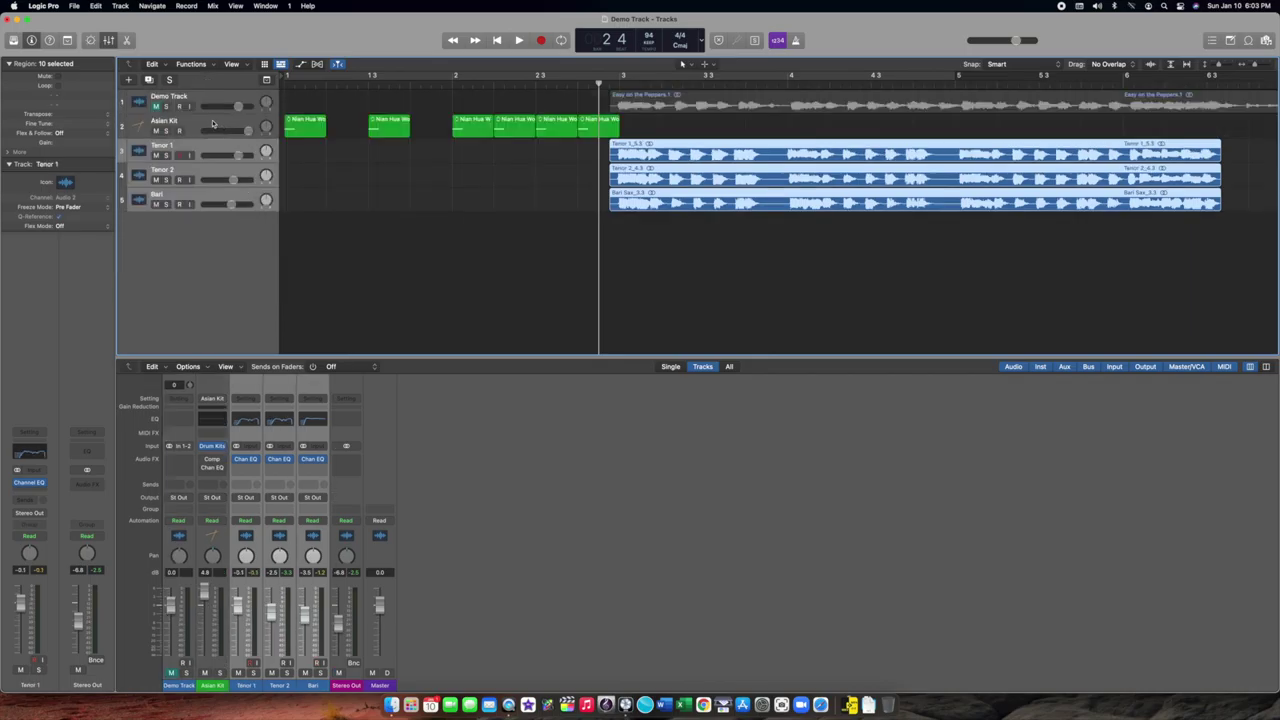
- Select the Asian Kit track, return the playhead to the beginning of the project and clear the region selection
click(214, 125)
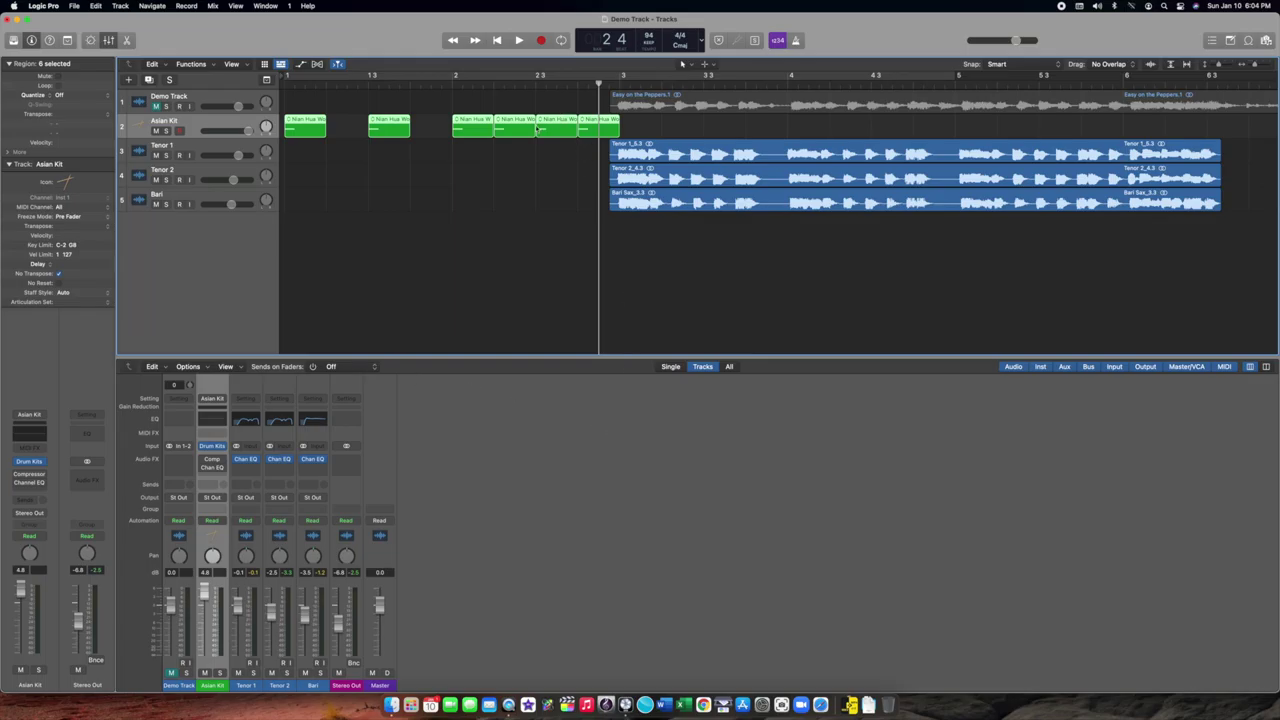
scroll(376, 114, left, 1)
key(Return)
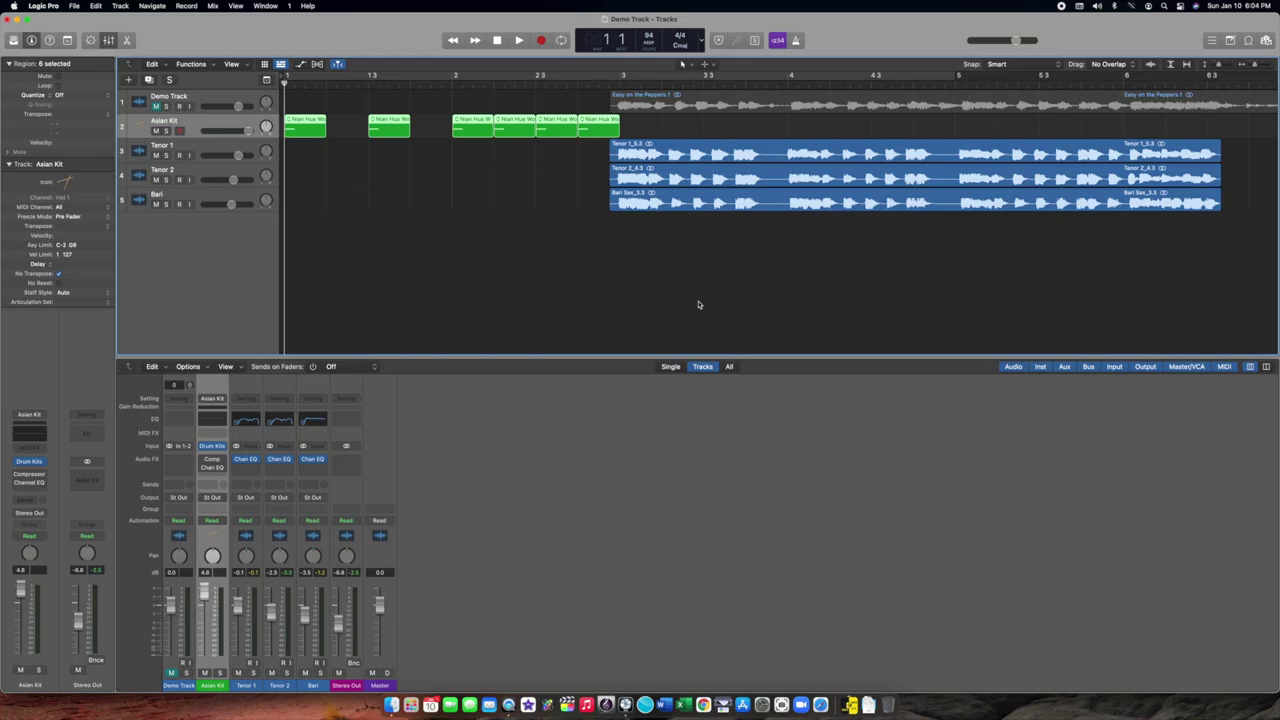
scroll(566, 247, left, 1)
click(348, 264)
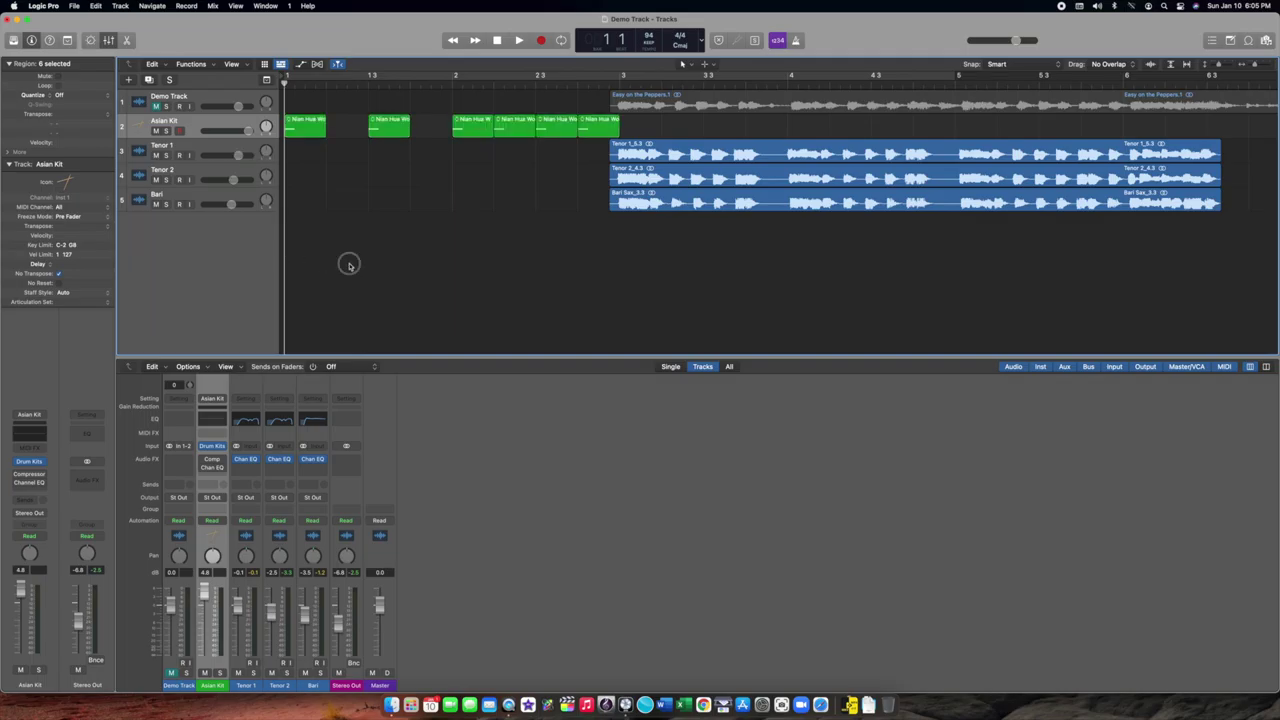
- Select the Tenor 1, Tenor 2 and Bari tracks together and create a Folder Stack from them
click(208, 152)
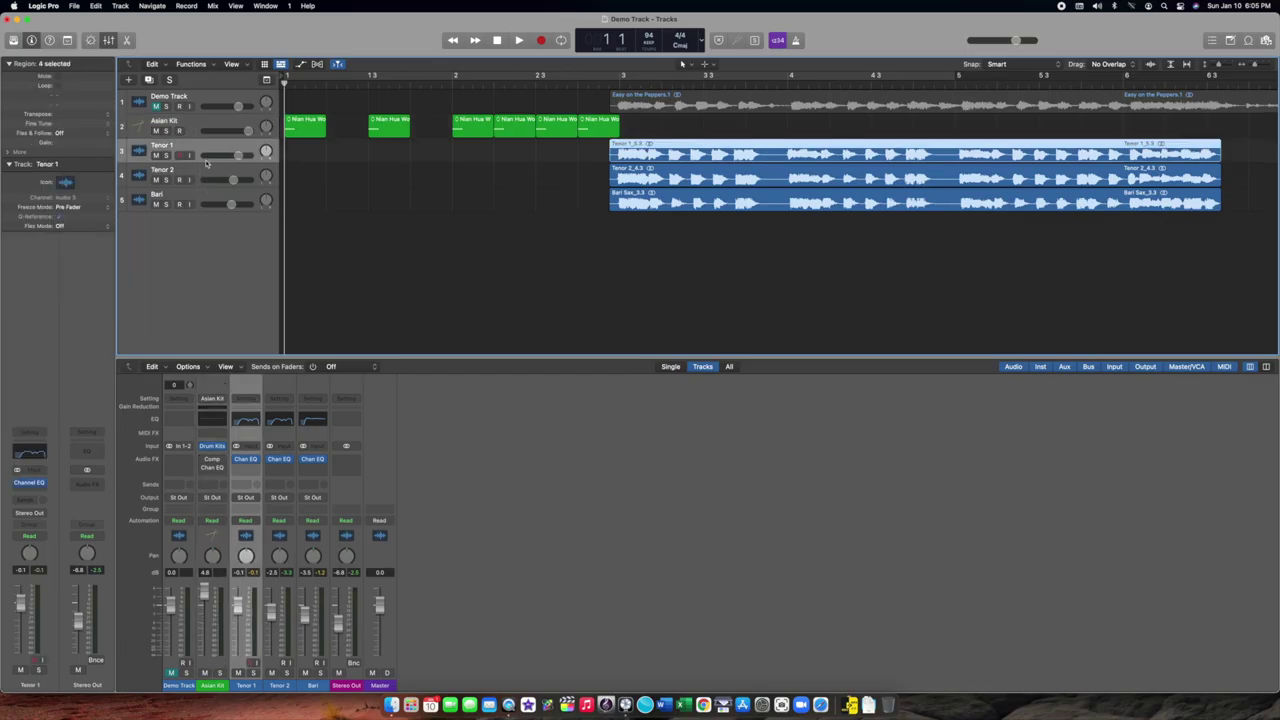
shift+click(208, 175)
shift+click(207, 195)
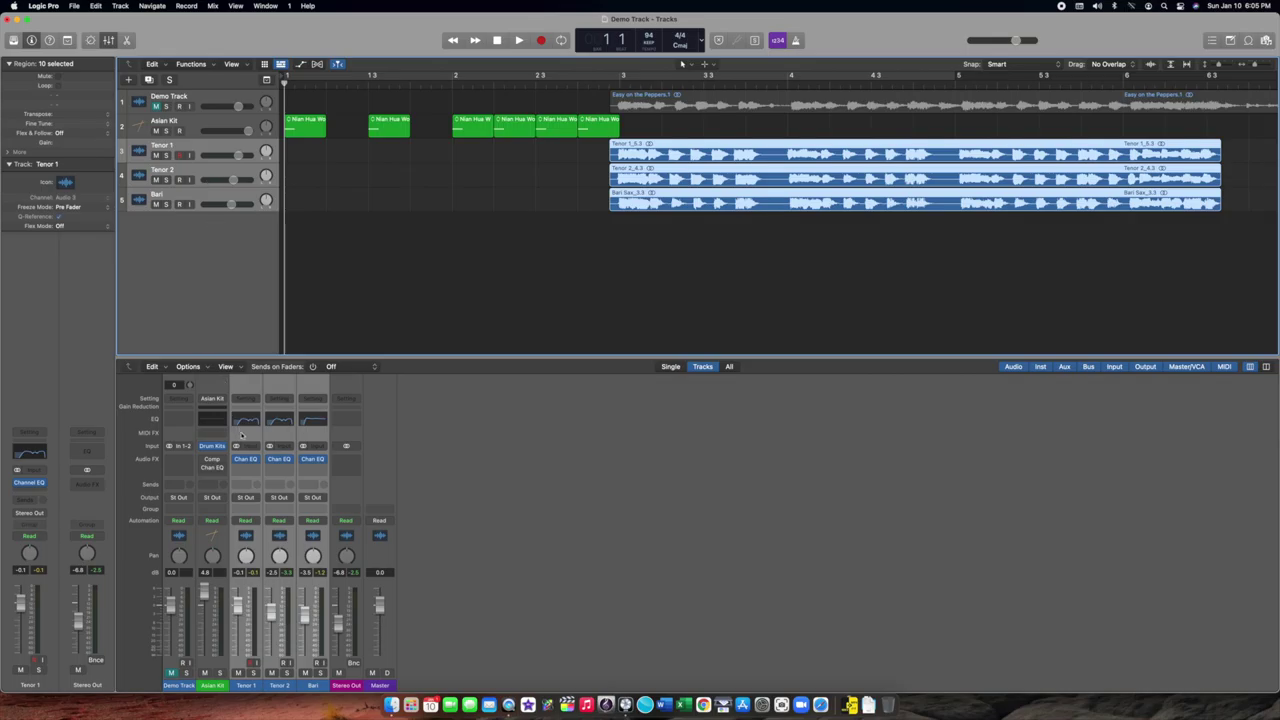
click(226, 158)
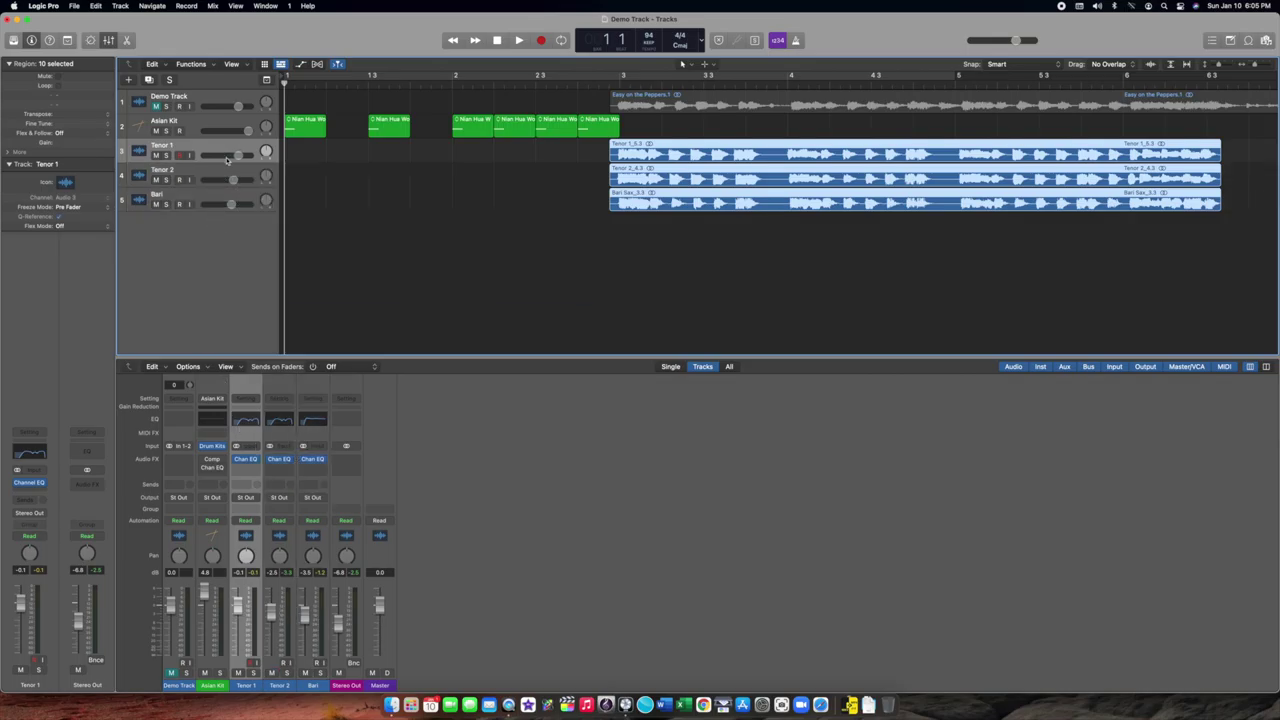
shift+click(215, 175)
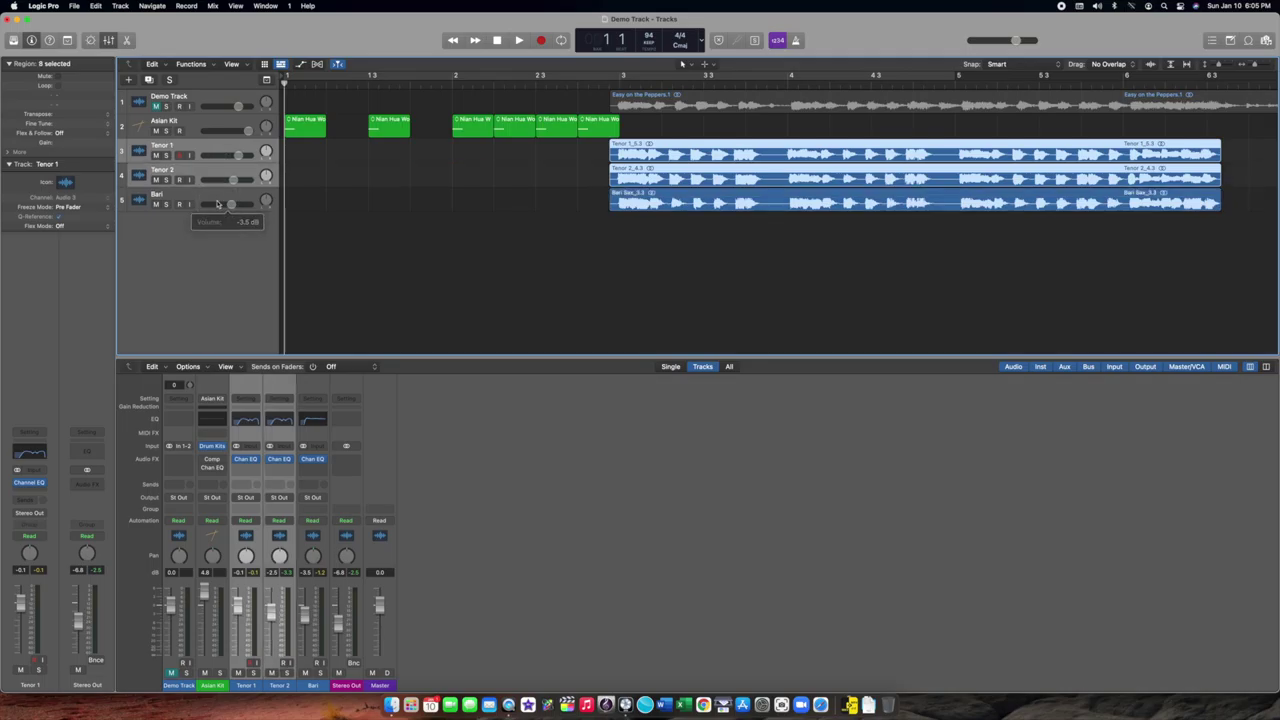
shift+click(214, 198)
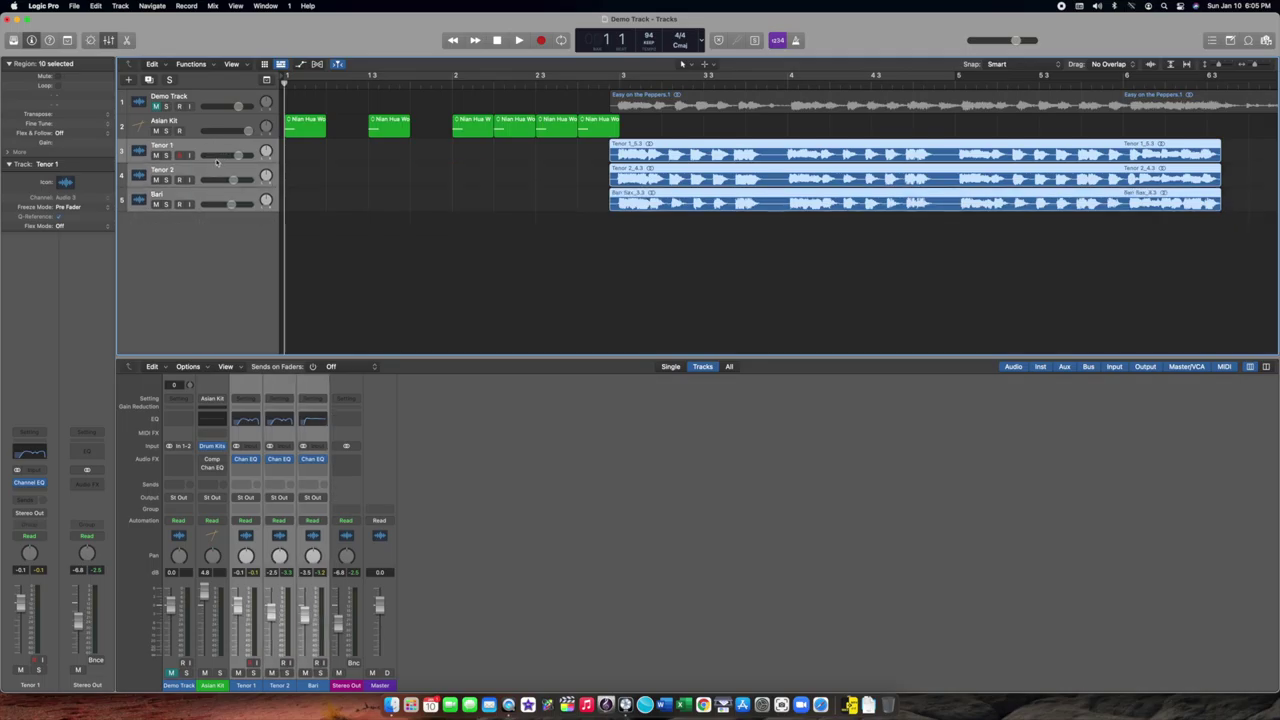
right_click(207, 147)
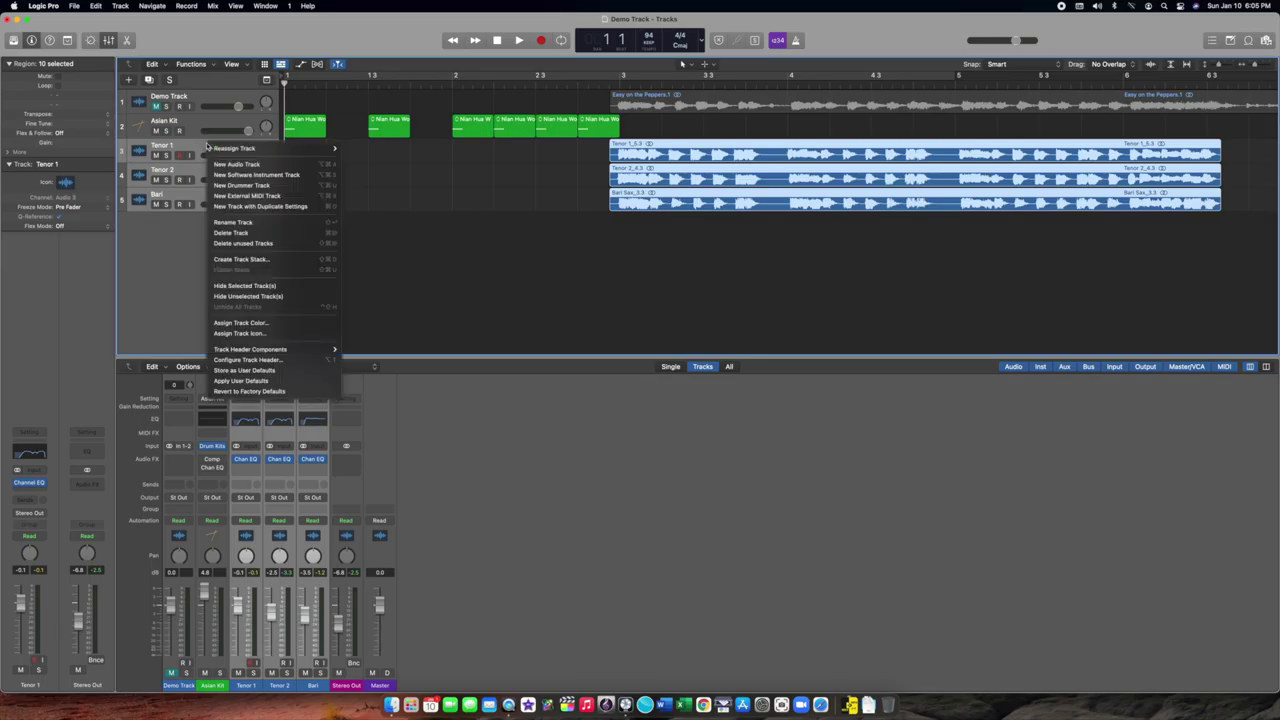
click(237, 260)
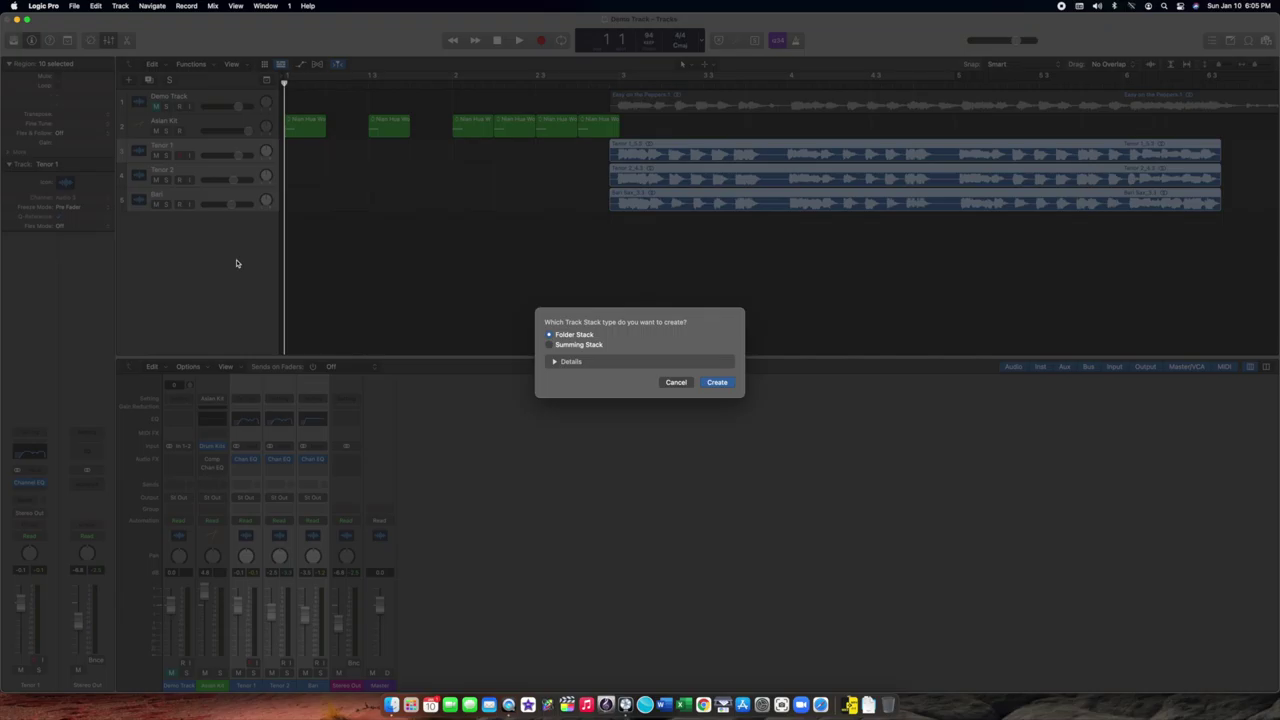
click(717, 384)
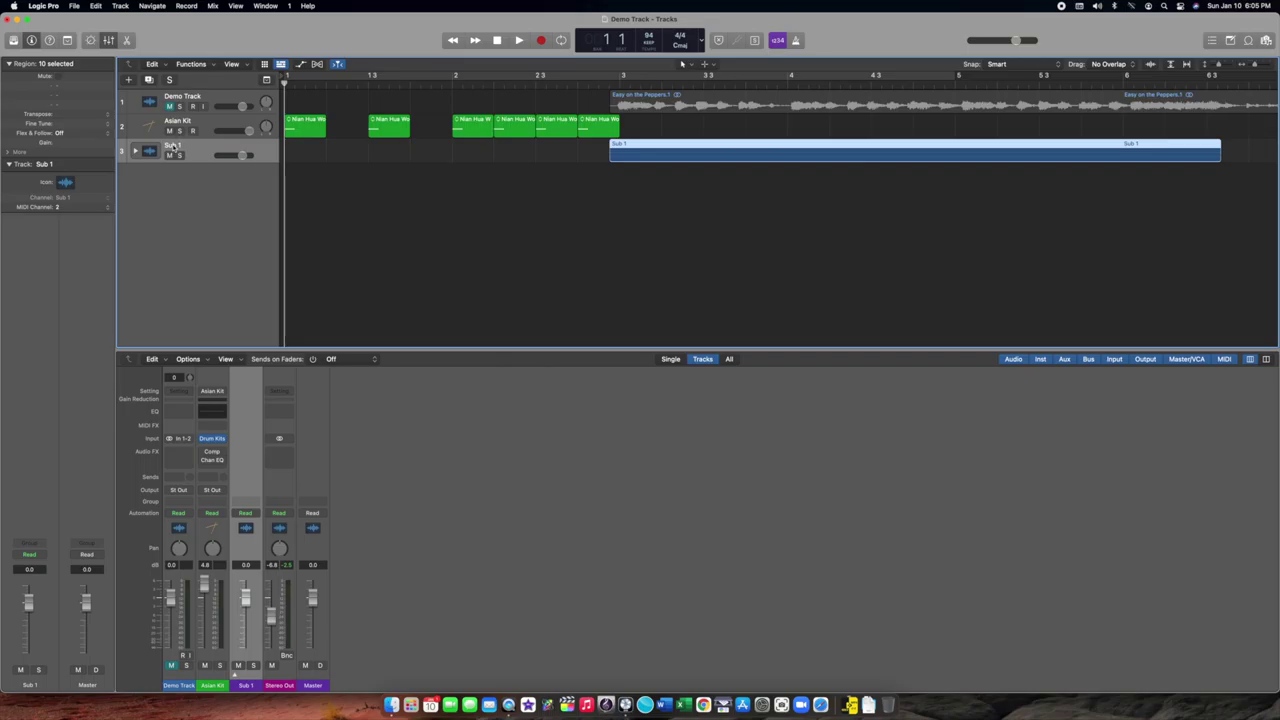
- Rename the new track stack as Low Saxes, then expand it to view its tracks and collapse it
double_click(172, 146)
text(Low Saxes)
key(Return)
click(135, 150)
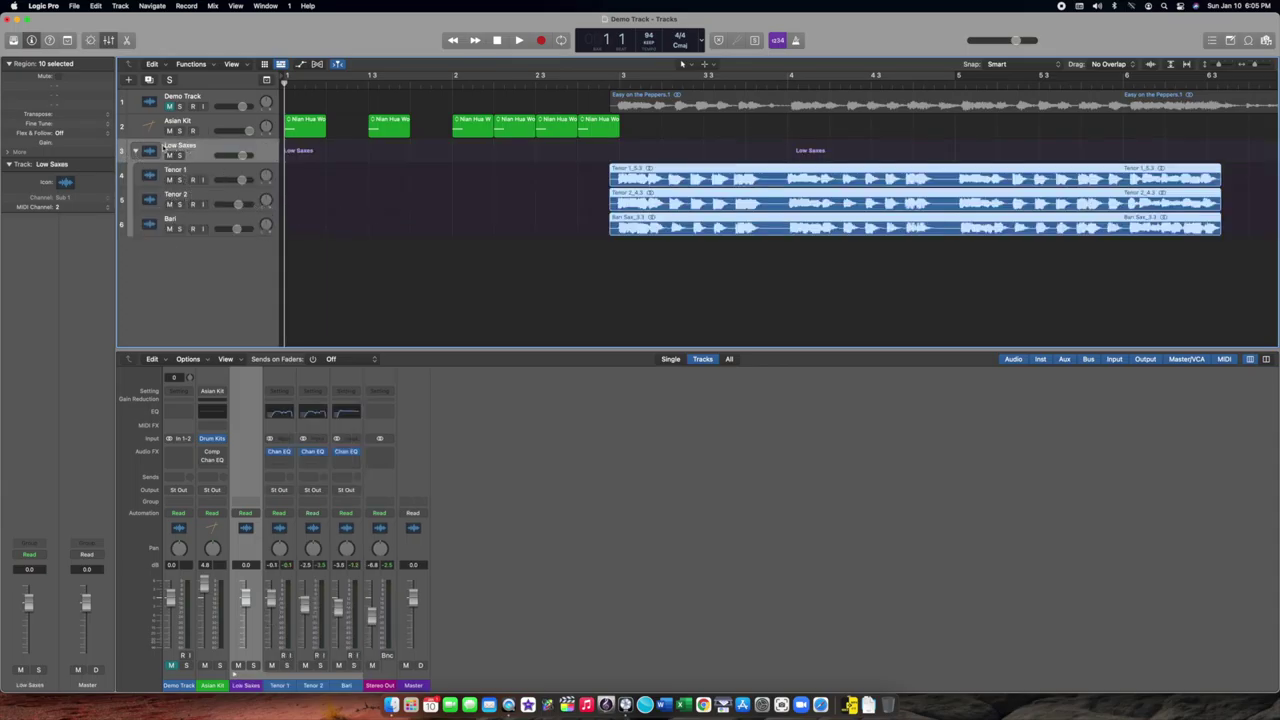
click(136, 151)
click(136, 151)
click(136, 151)
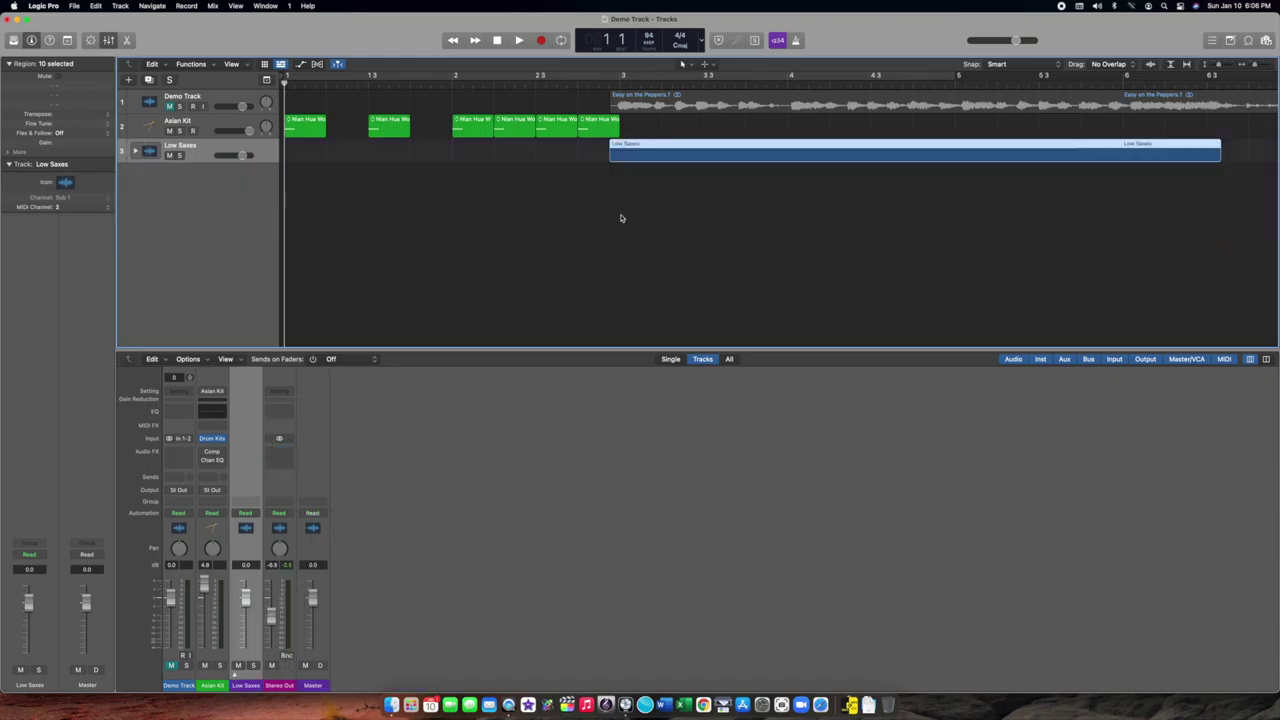
- Undo the renaming and creation of the Low Saxes track stack, and clear the region selection
key(super+z)
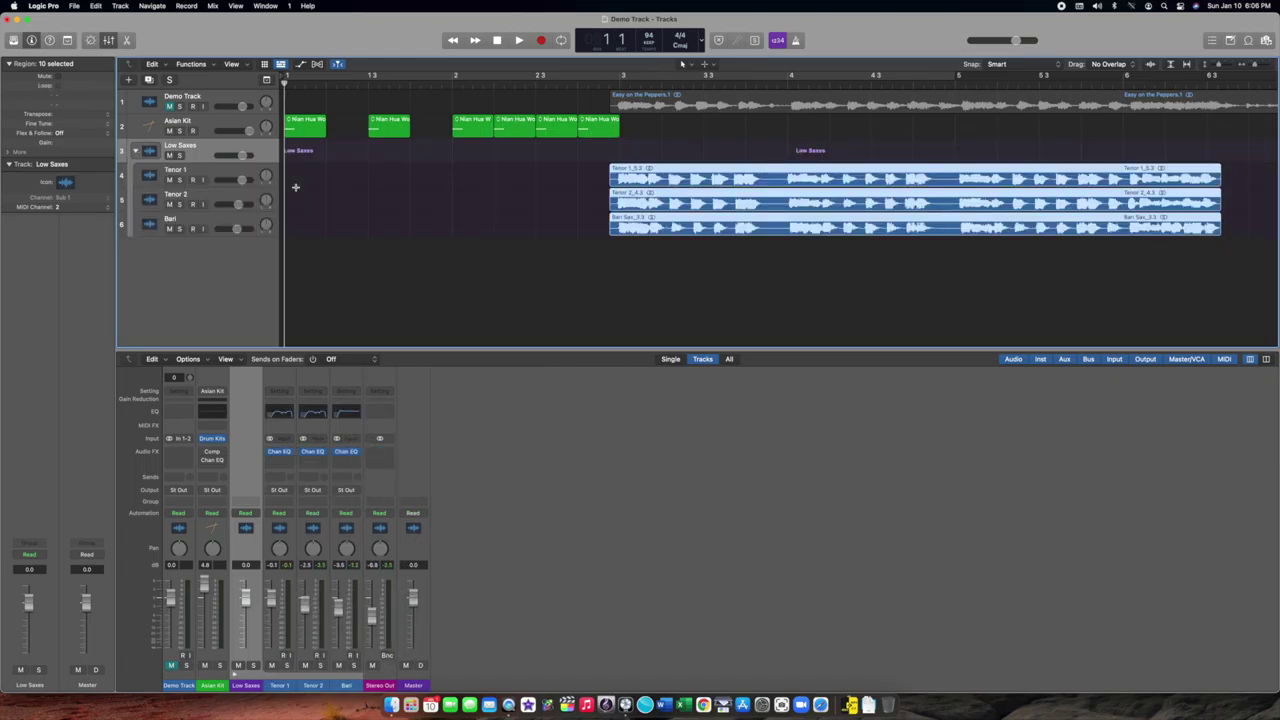
key(super+shift+z)
key(super+z)
key(super+z)
key(super+z)
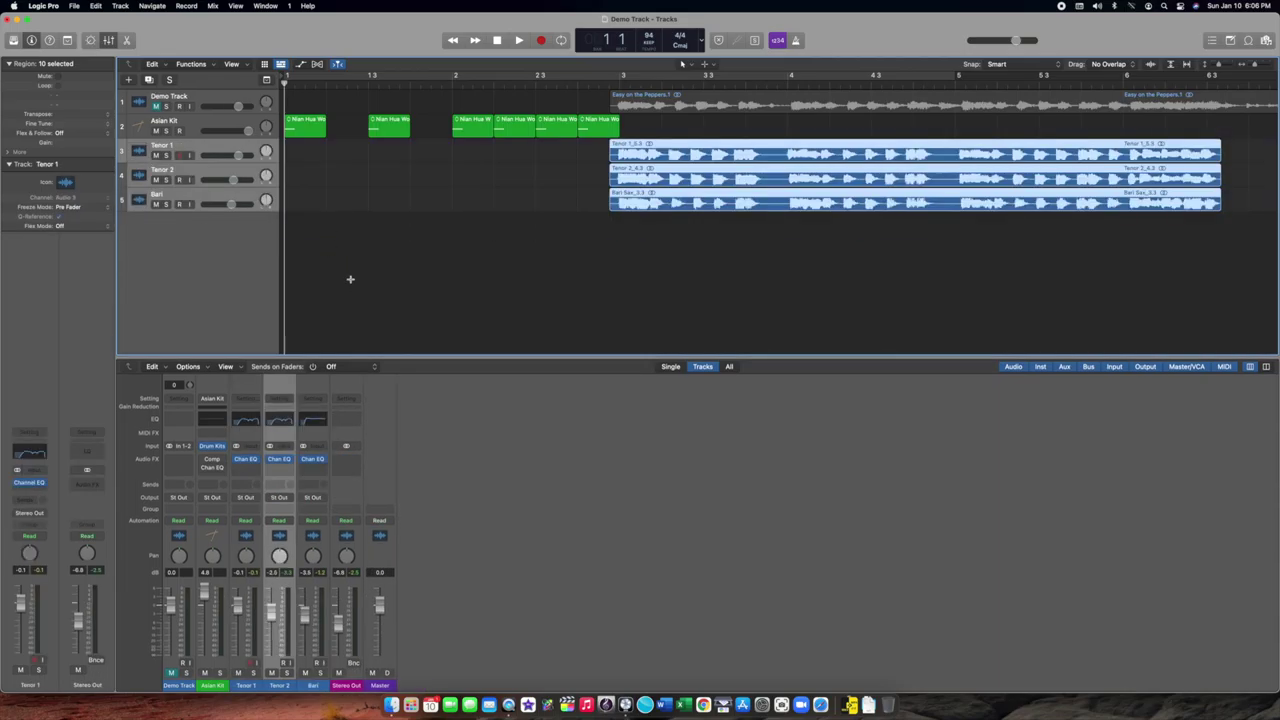
click(503, 243)
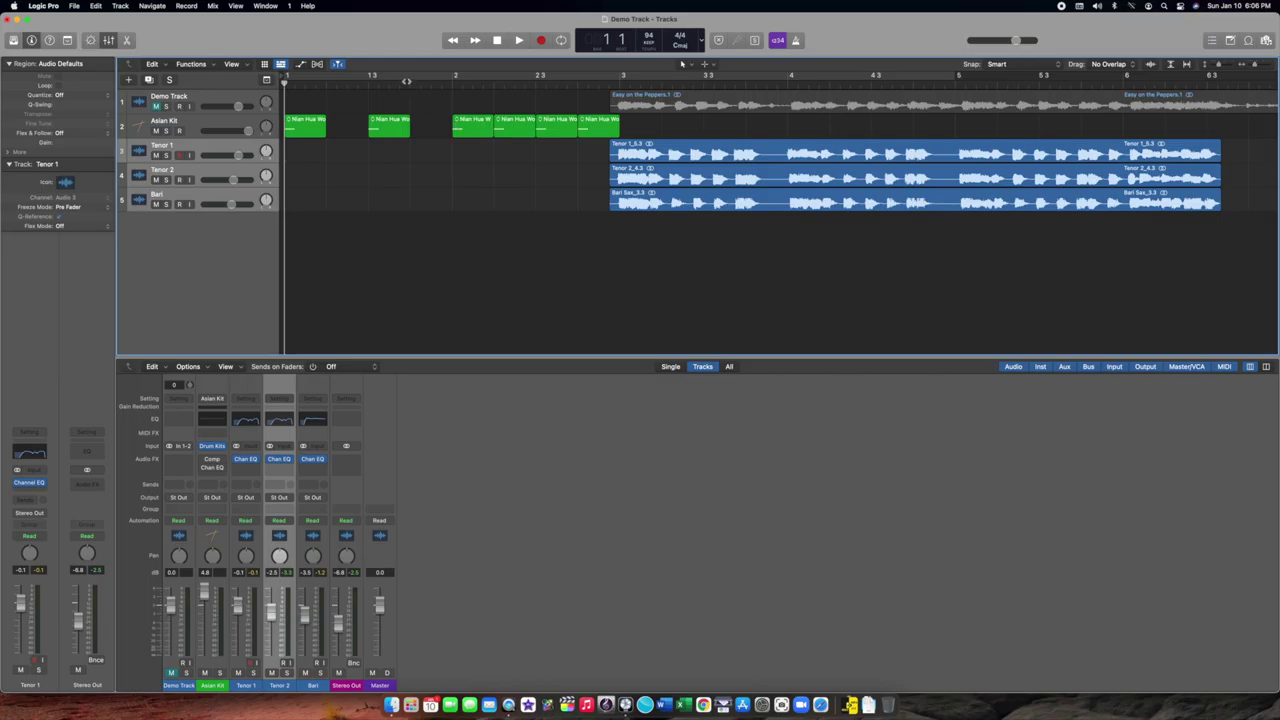
- Keep the playhead at the project start, select only the Tenor 1 track, and start bouncing the project with all regions selected
drag(410, 80, 275, 90)
scroll(534, 190, left, 1)
scroll(534, 190, left, 1)
scroll(505, 178, left, 1)
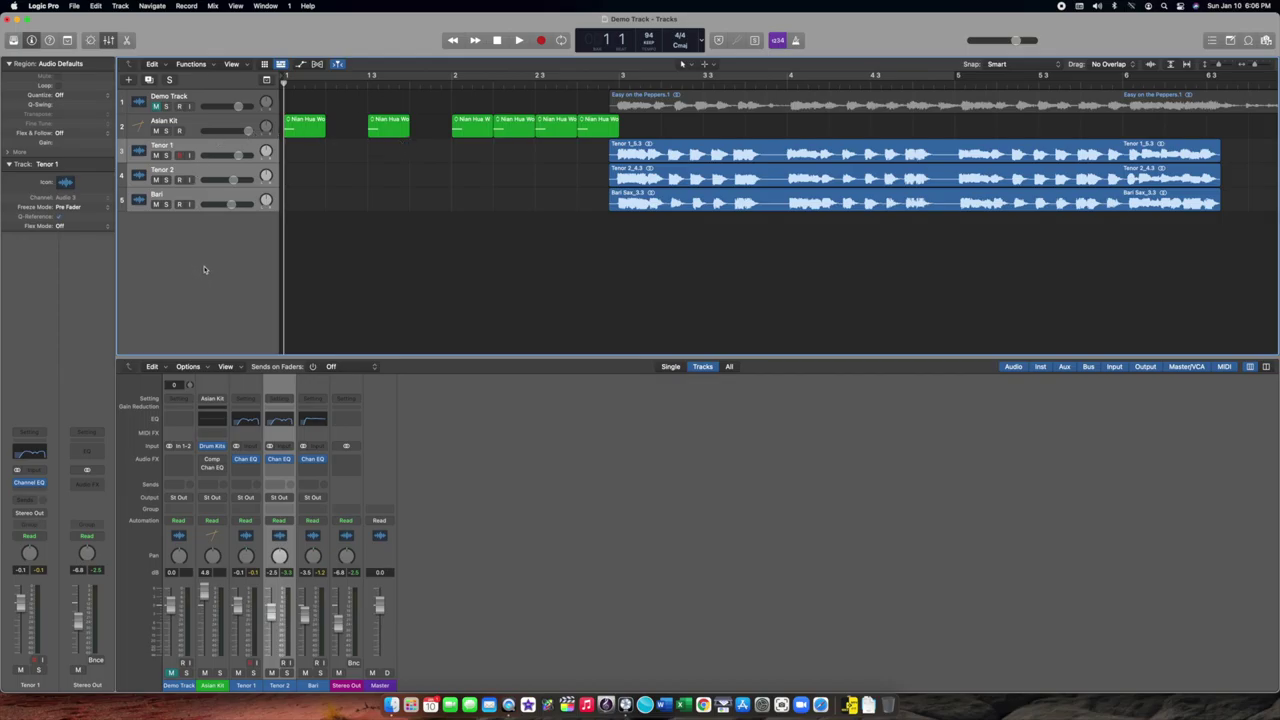
click(222, 153)
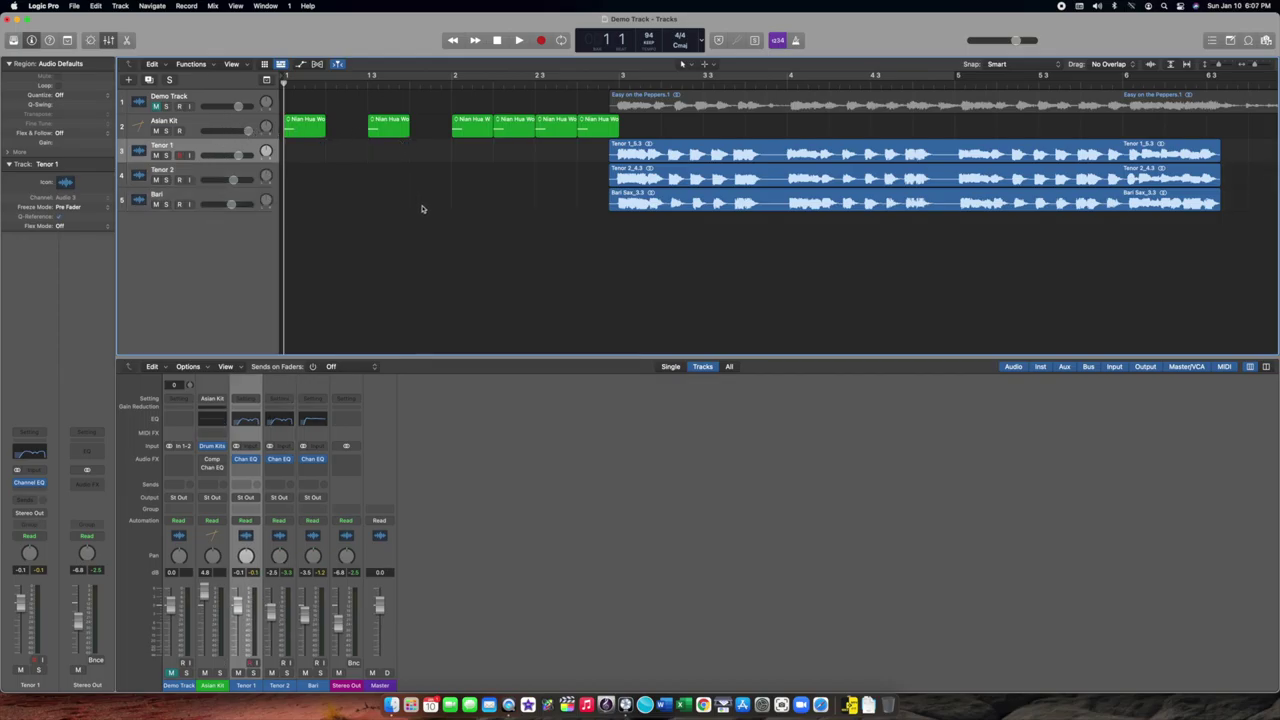
key(super+a)
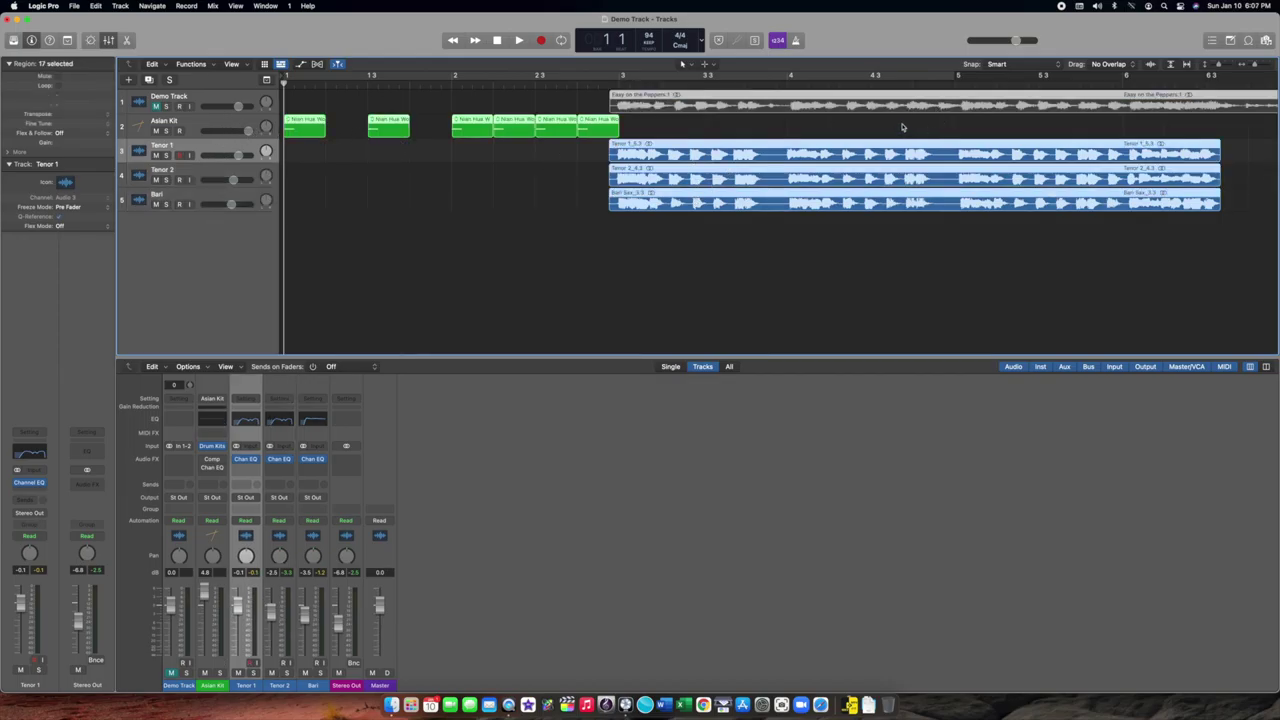
key(super+b)
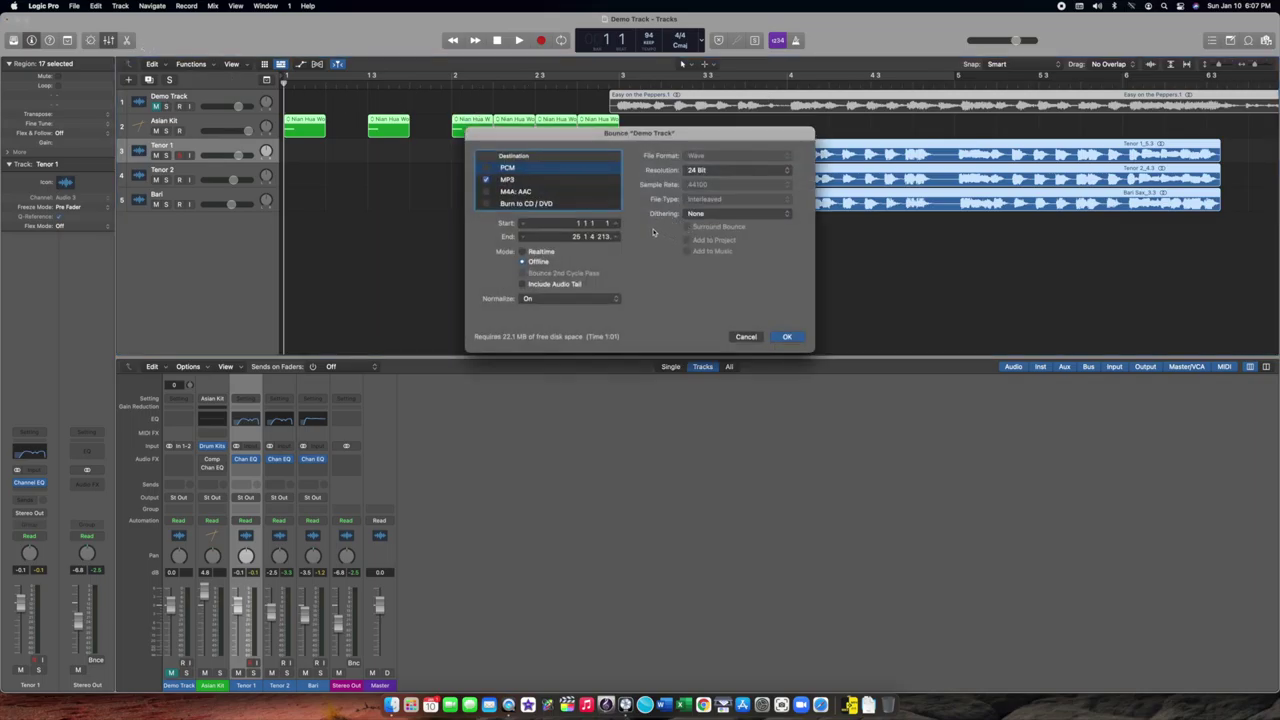
- Set the bounce destination to PCM only, without MP3, using the Wave file format
click(487, 180)
click(487, 180)
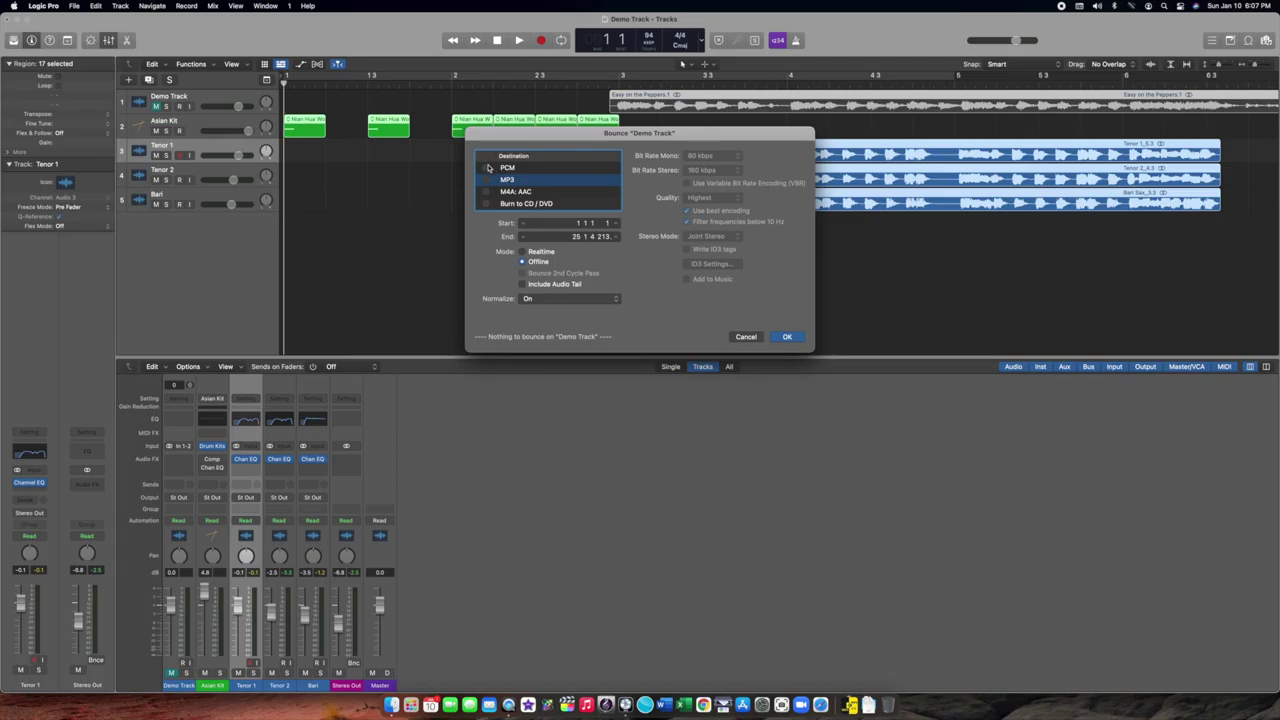
click(486, 168)
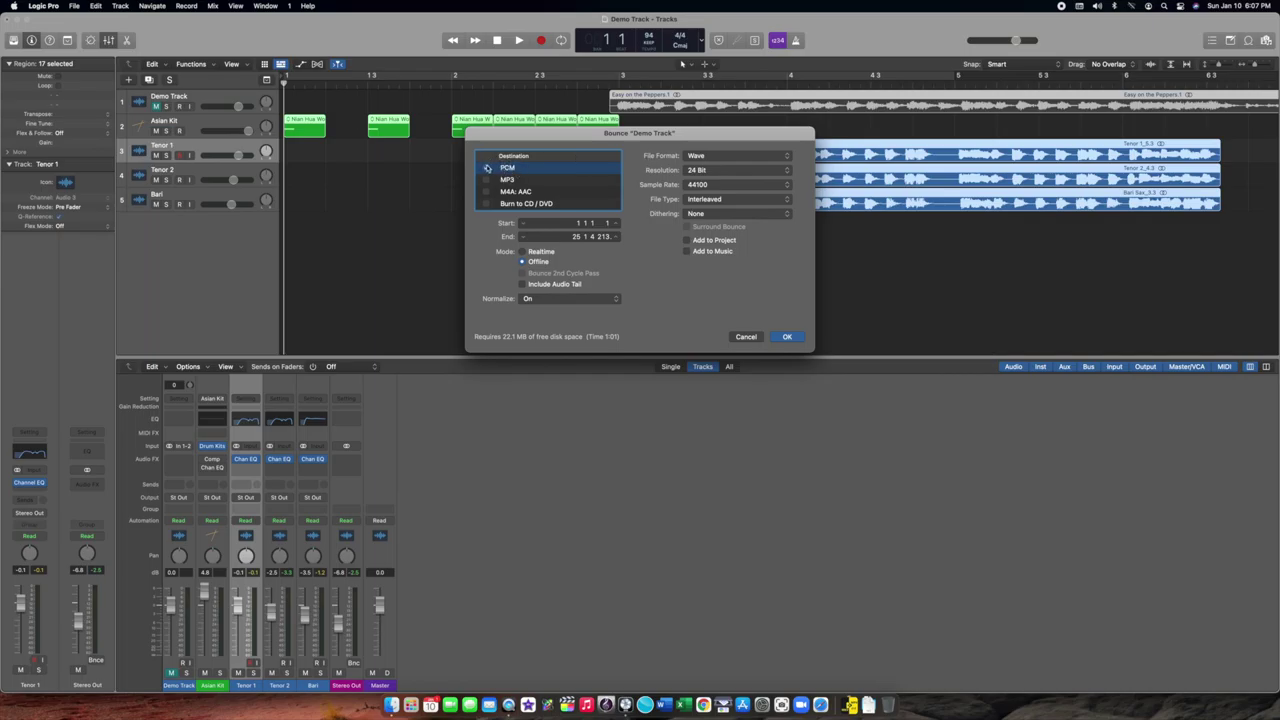
click(702, 156)
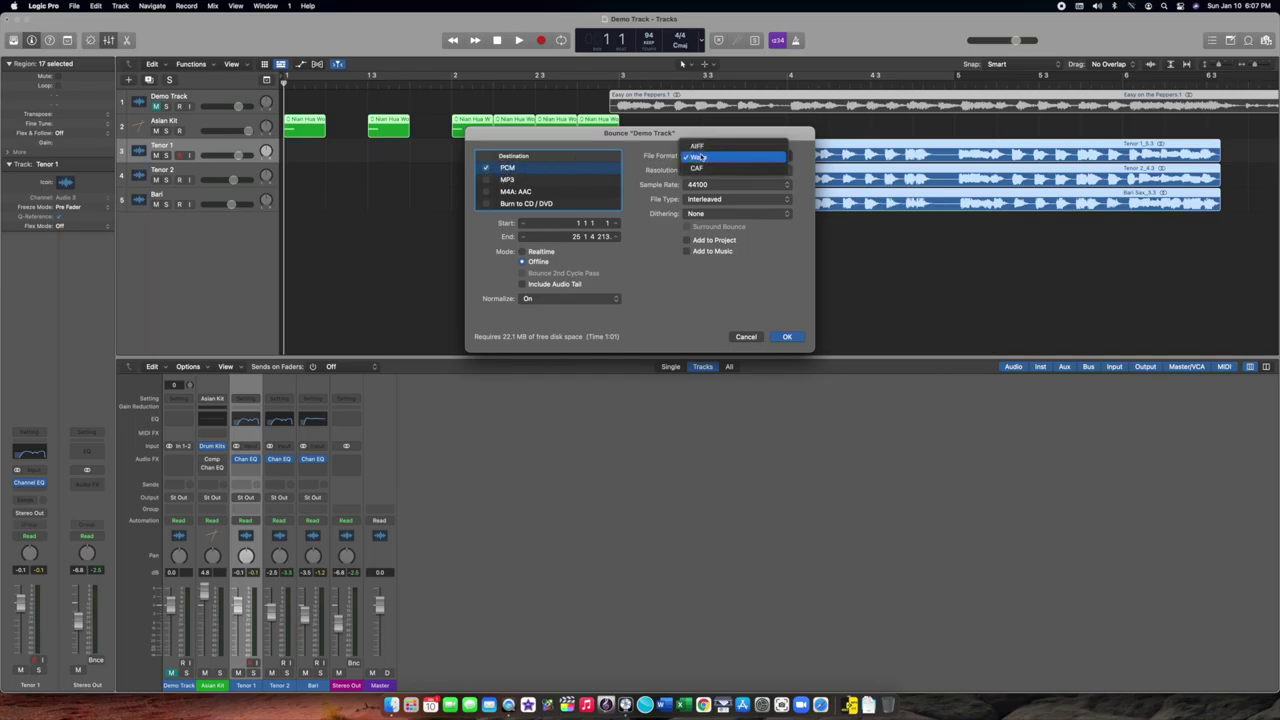
click(702, 157)
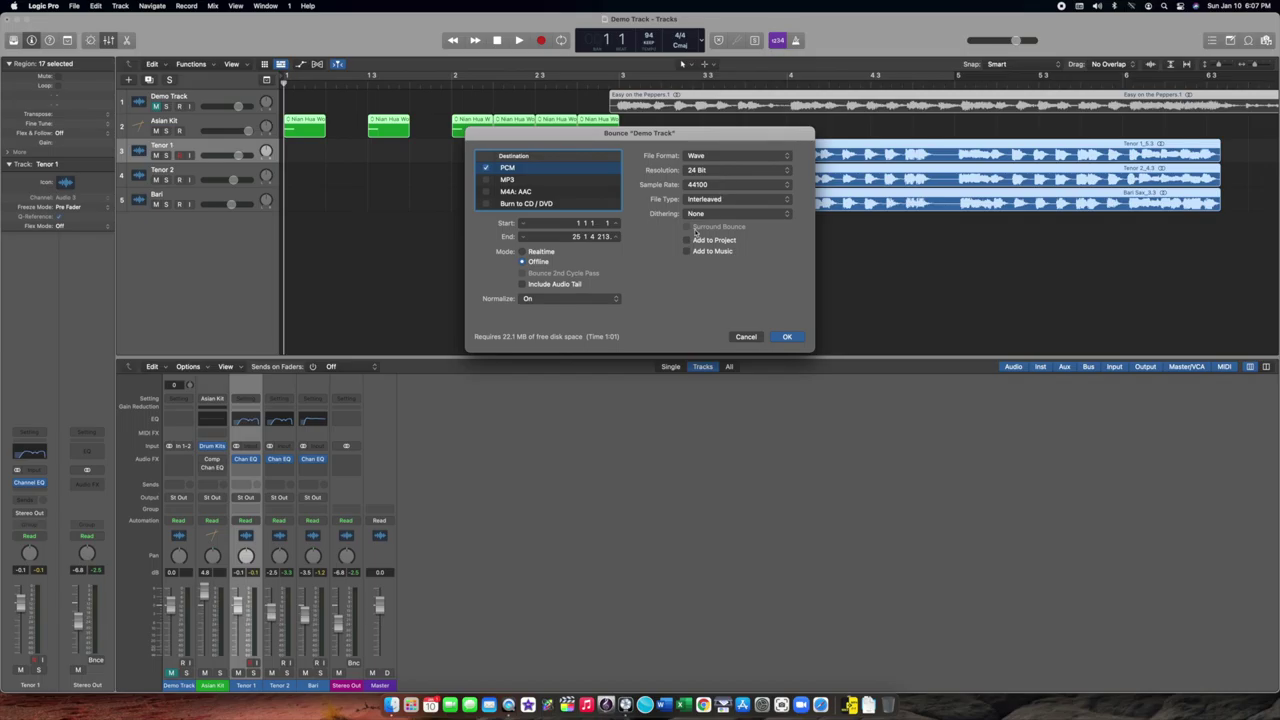
- Accept the bounce settings and bounce the project to the Desktop as Low Saxes
click(789, 337)
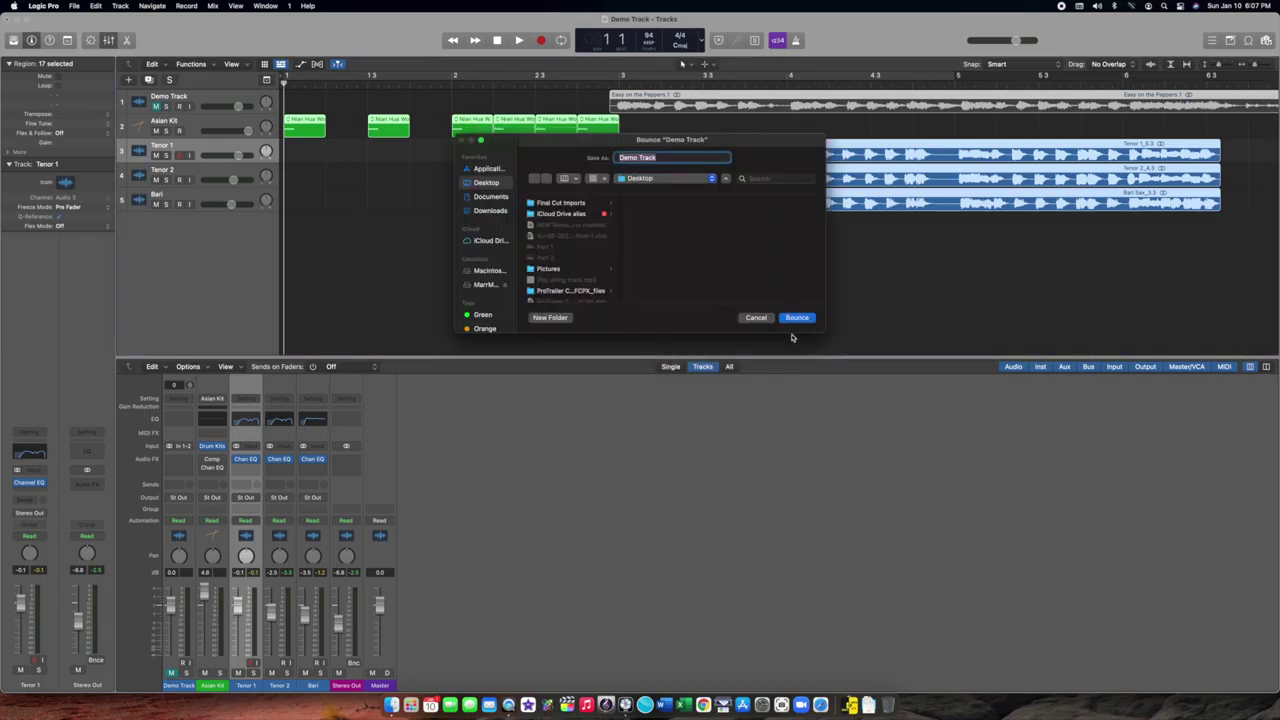
click(675, 156)
drag(675, 156, 584, 150)
text(Low Saxes)
click(800, 318)
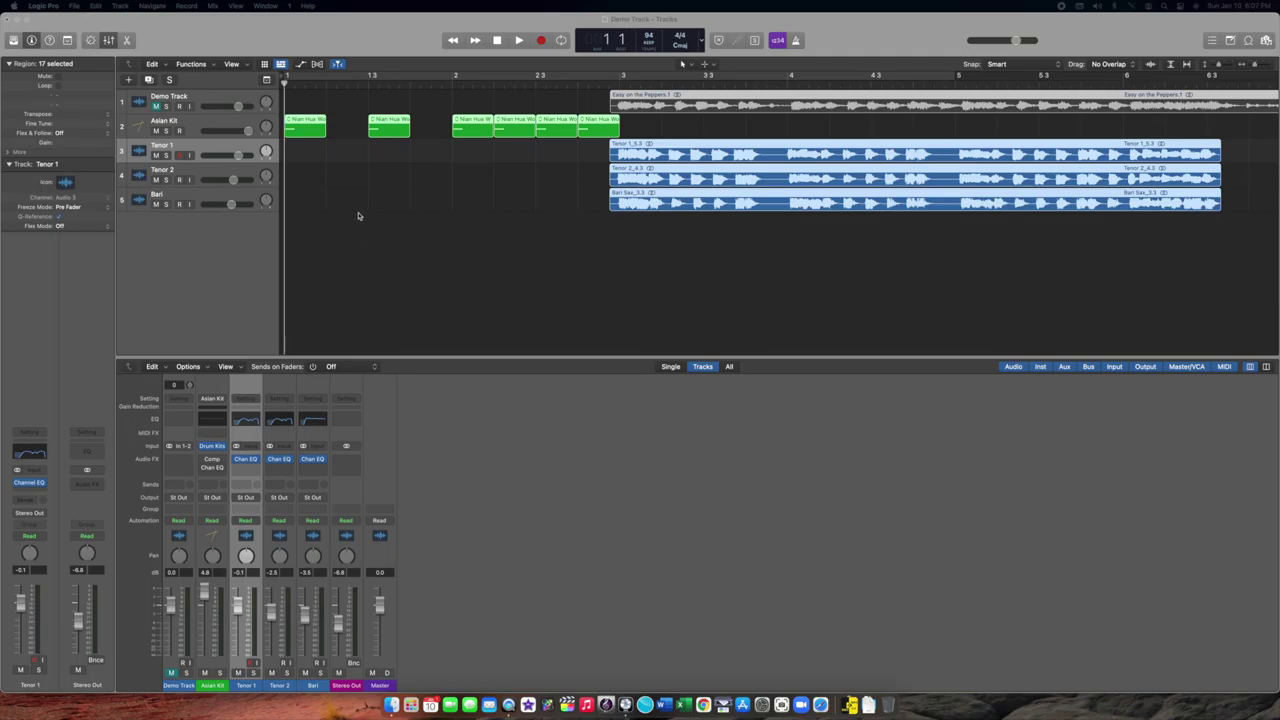
click(660, 32)
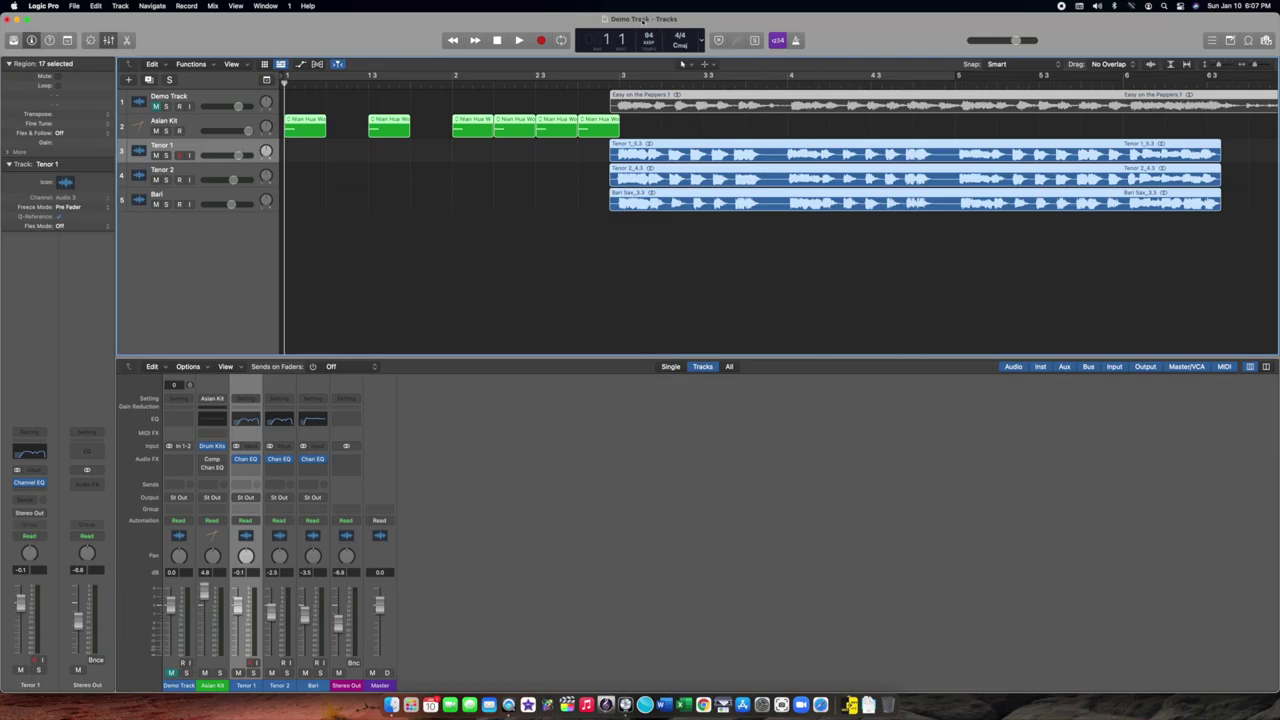
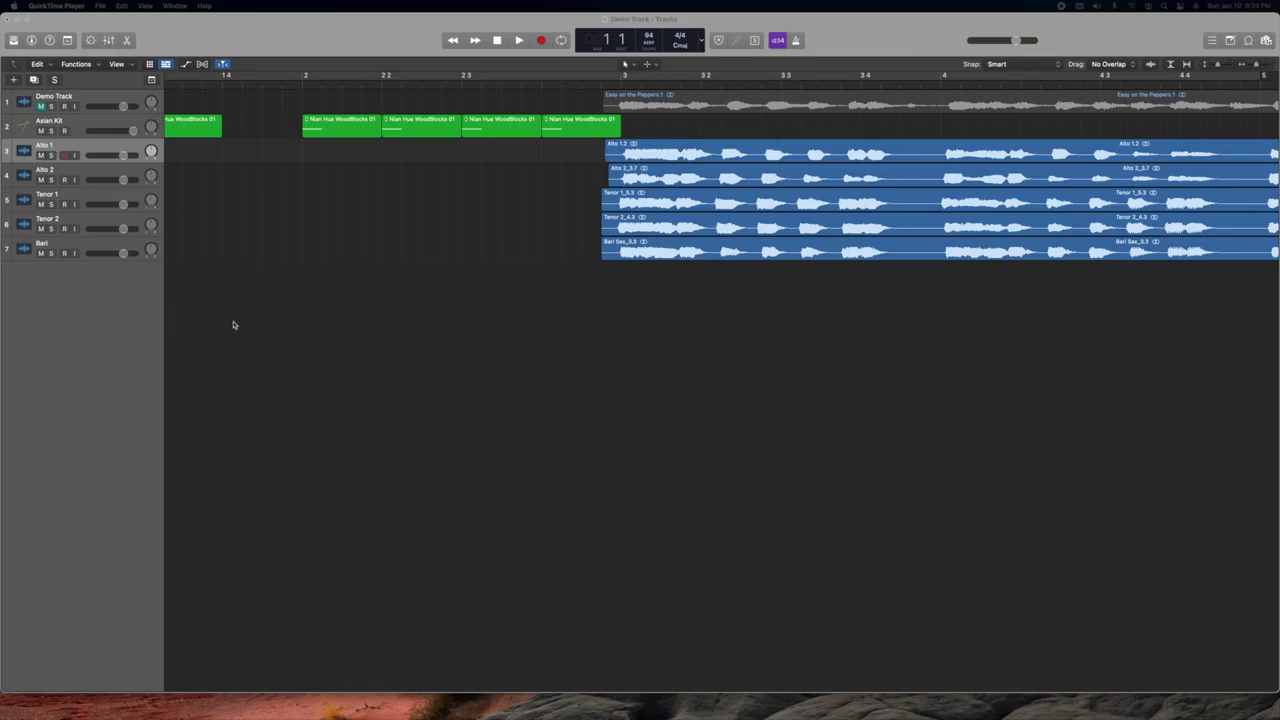
- Look through the alto, tenor and bari regions from the project start to about bar 6
scroll(234, 324, left, 5)
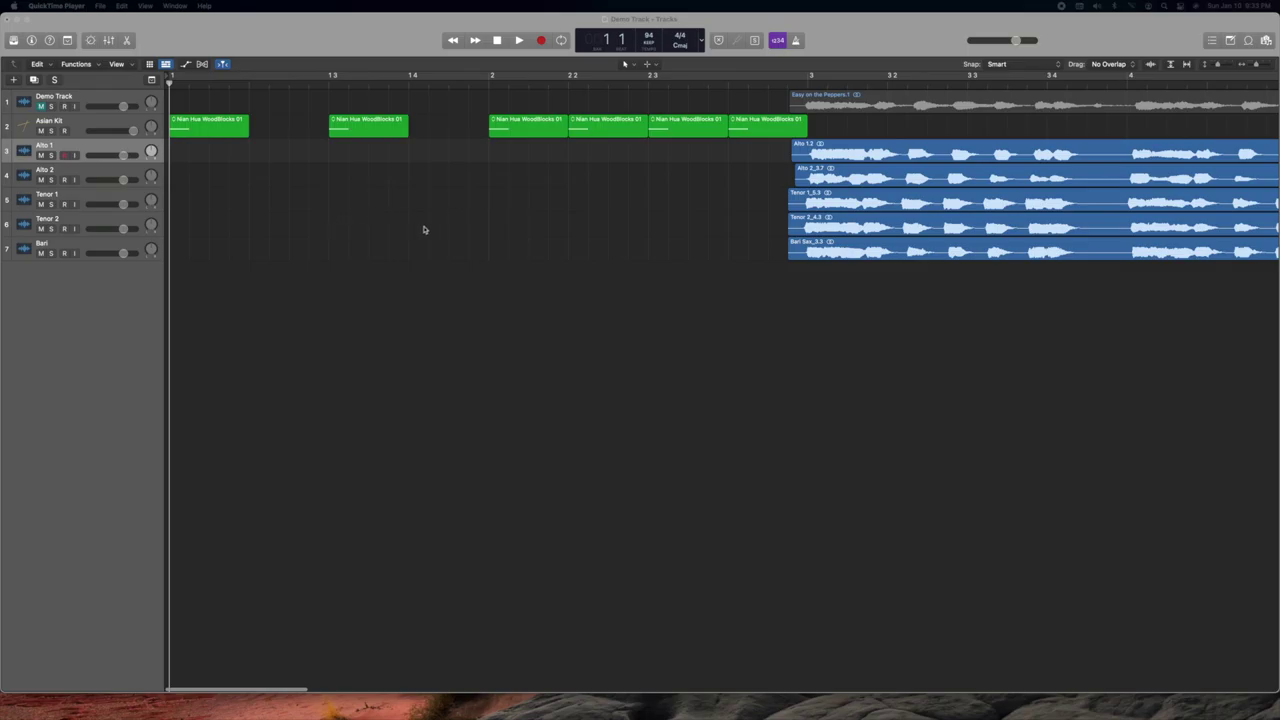
scroll(684, 281, right, 5)
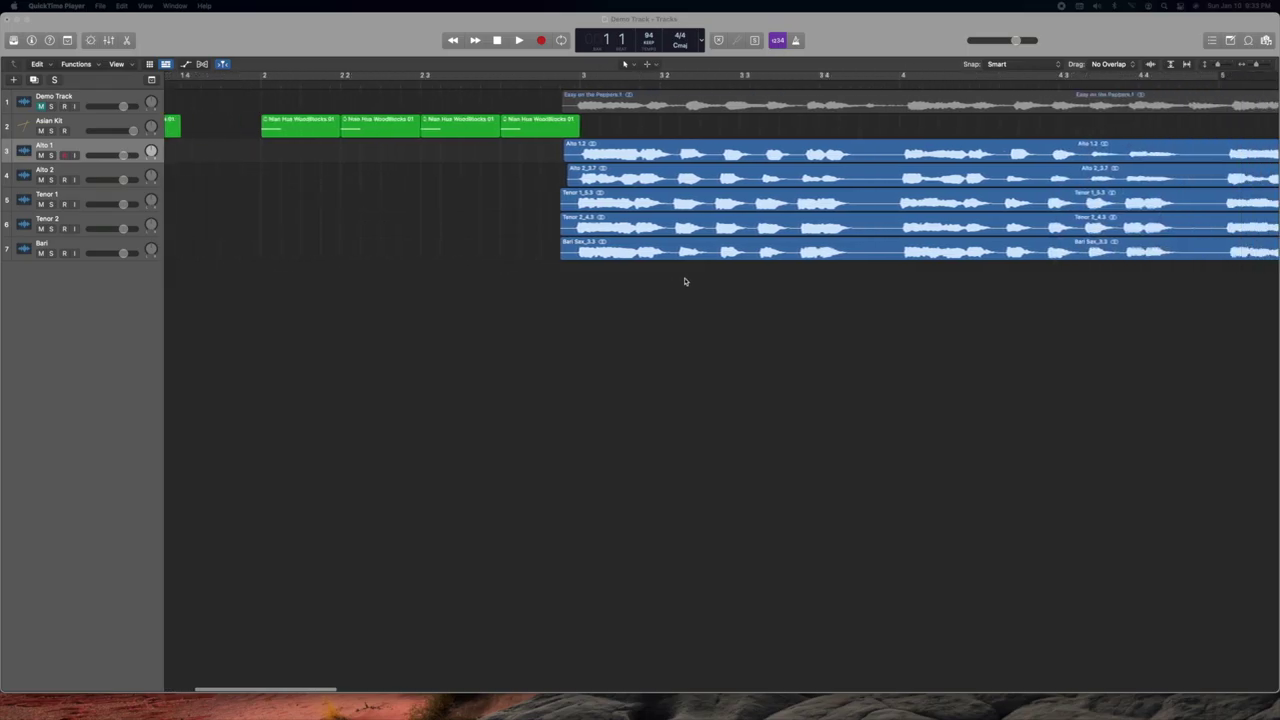
scroll(677, 297, right, 3)
scroll(678, 300, right, 2)
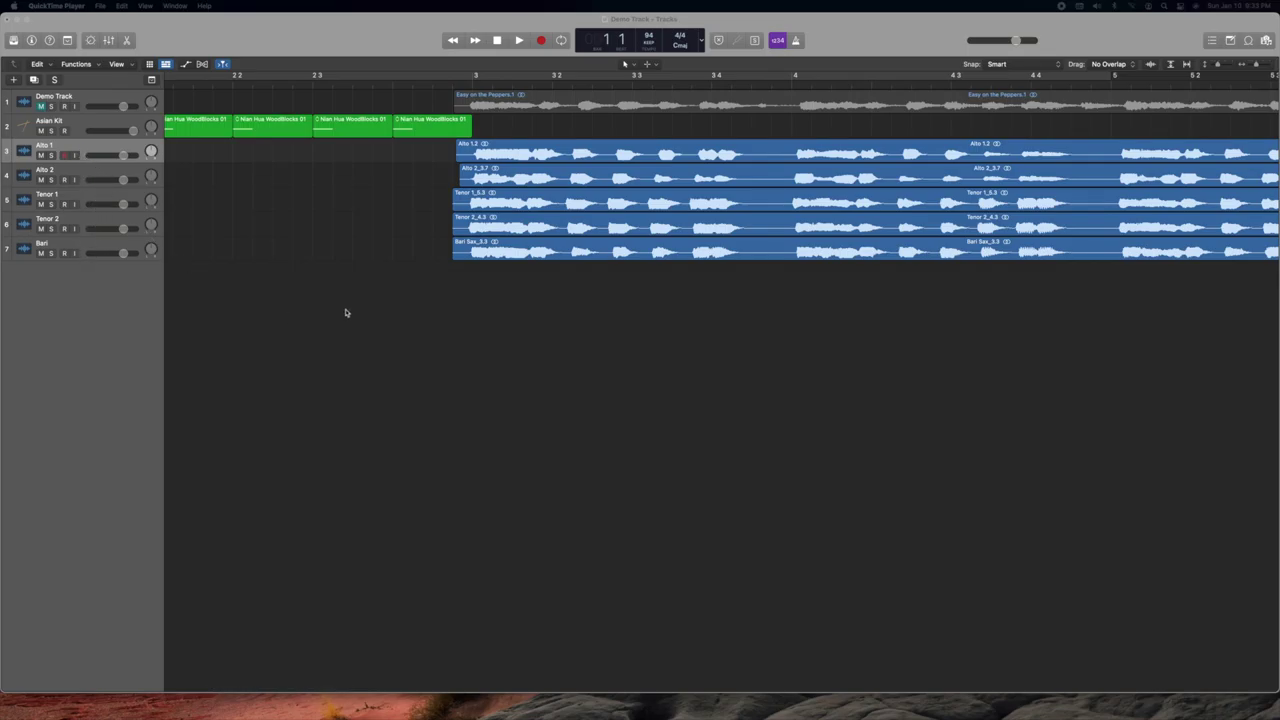
scroll(346, 313, left, 10)
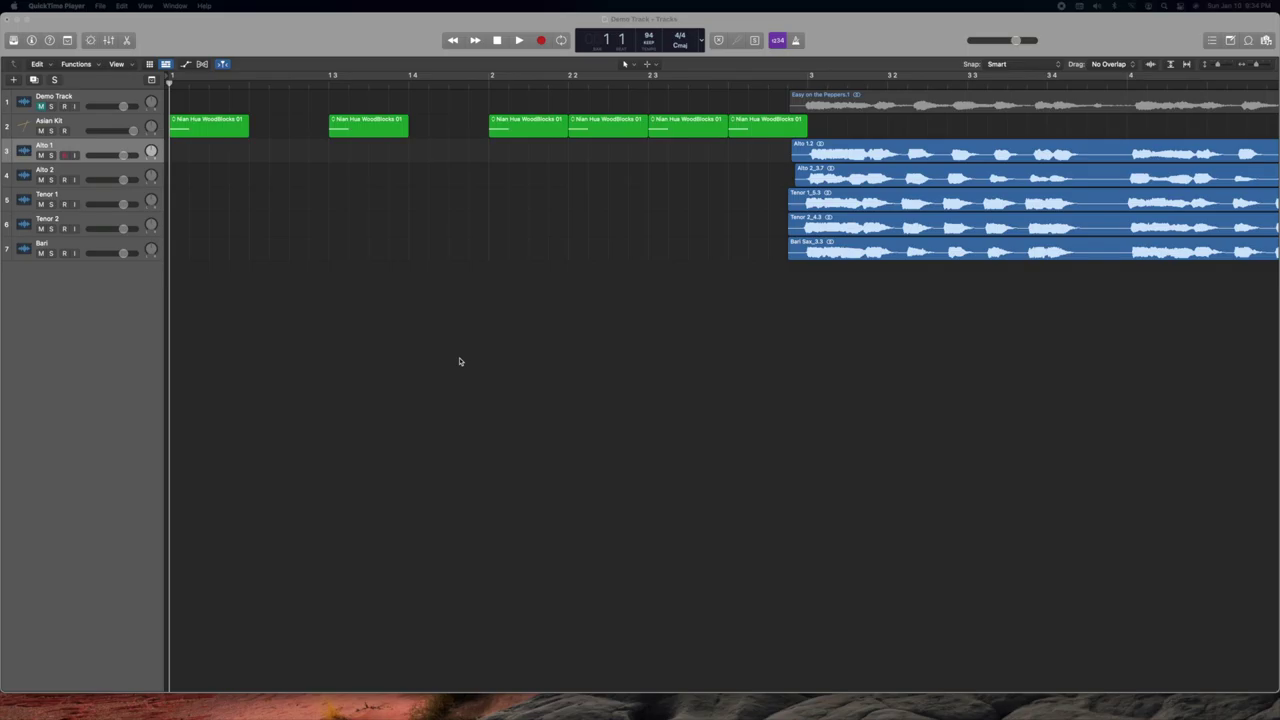
scroll(837, 240, right, 5)
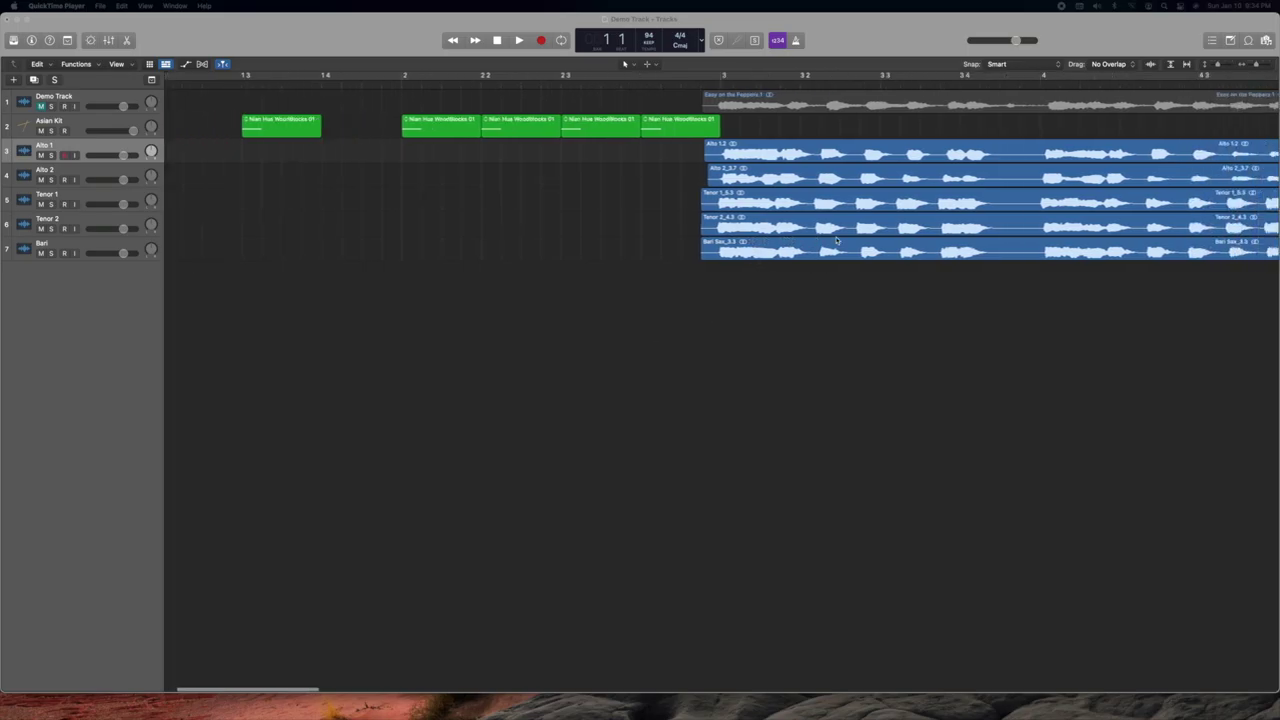
scroll(837, 240, right, 7)
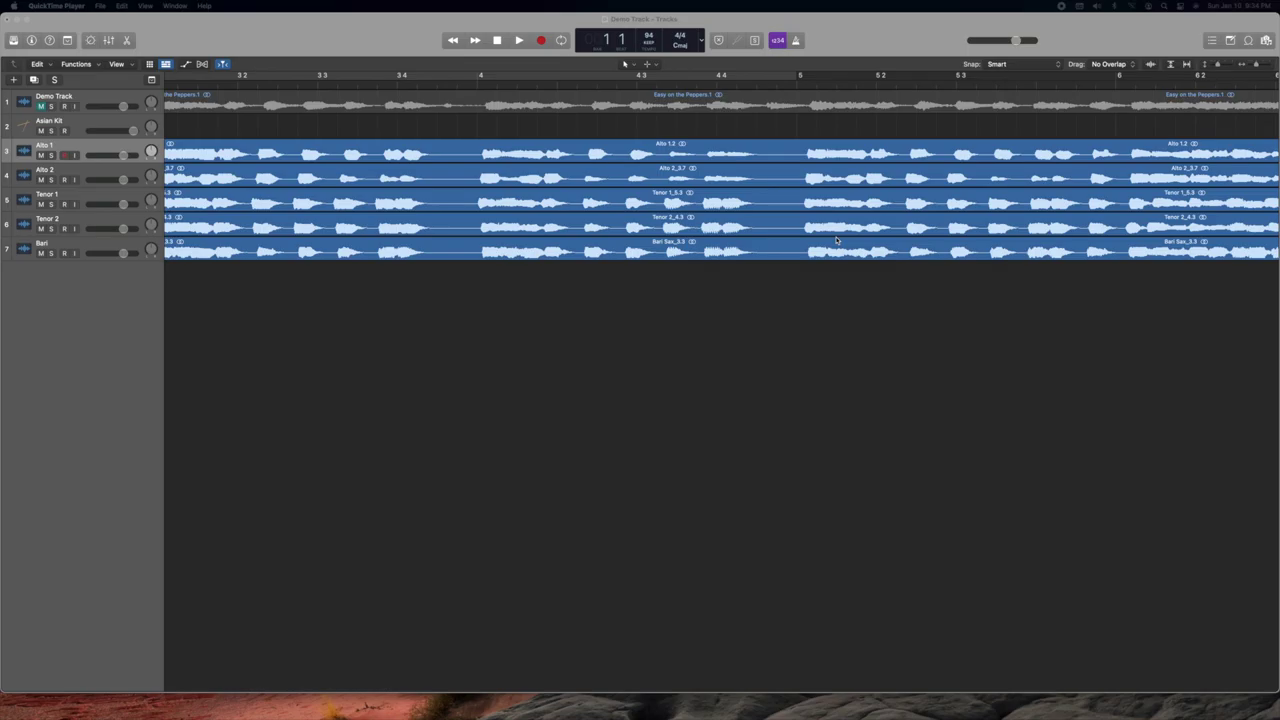
scroll(532, 234, left, 4)
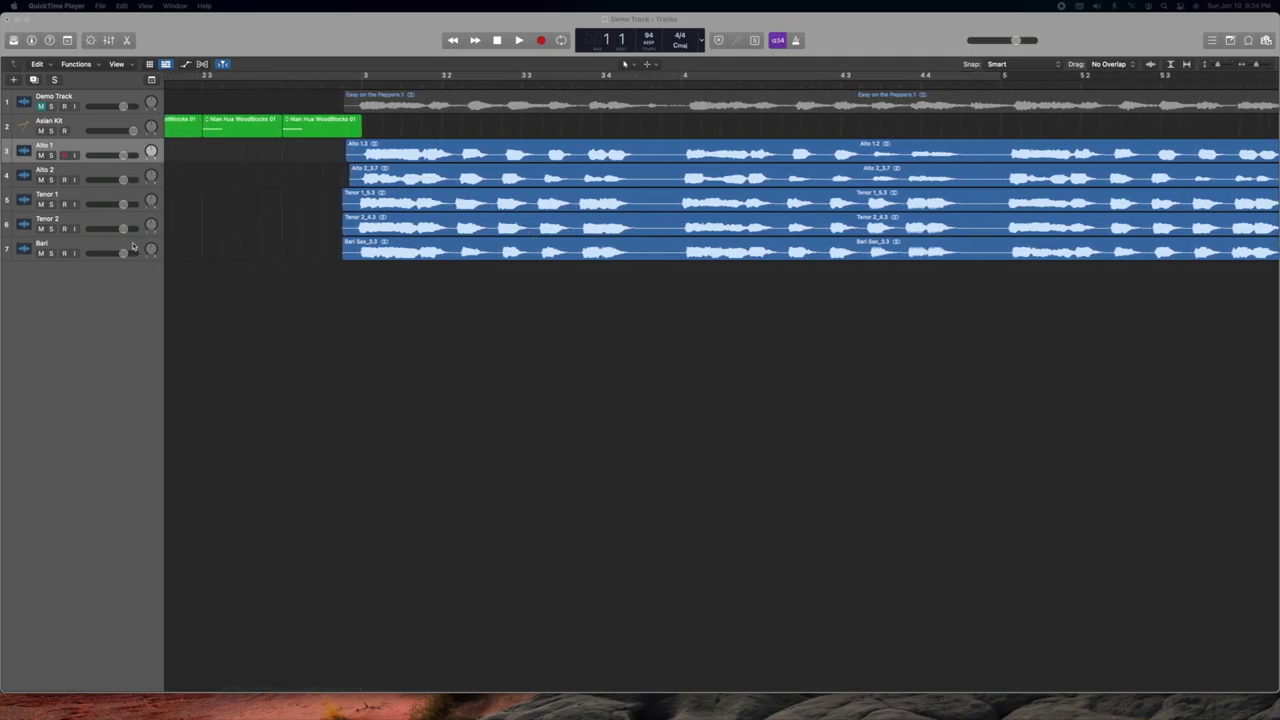
- Show the mixer, play all the saxes from just before bar 3 through bar 6, and clear the Stereo Out peak reading
click(330, 85)
click(342, 85)
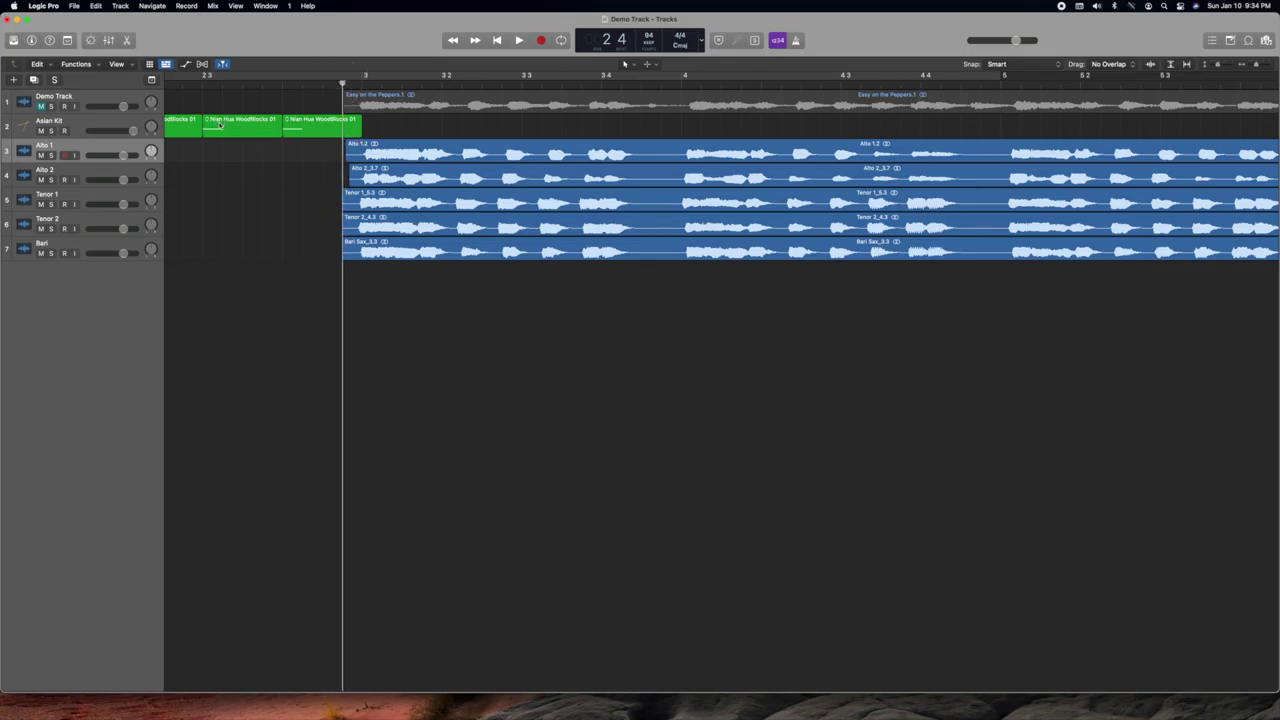
key(x)
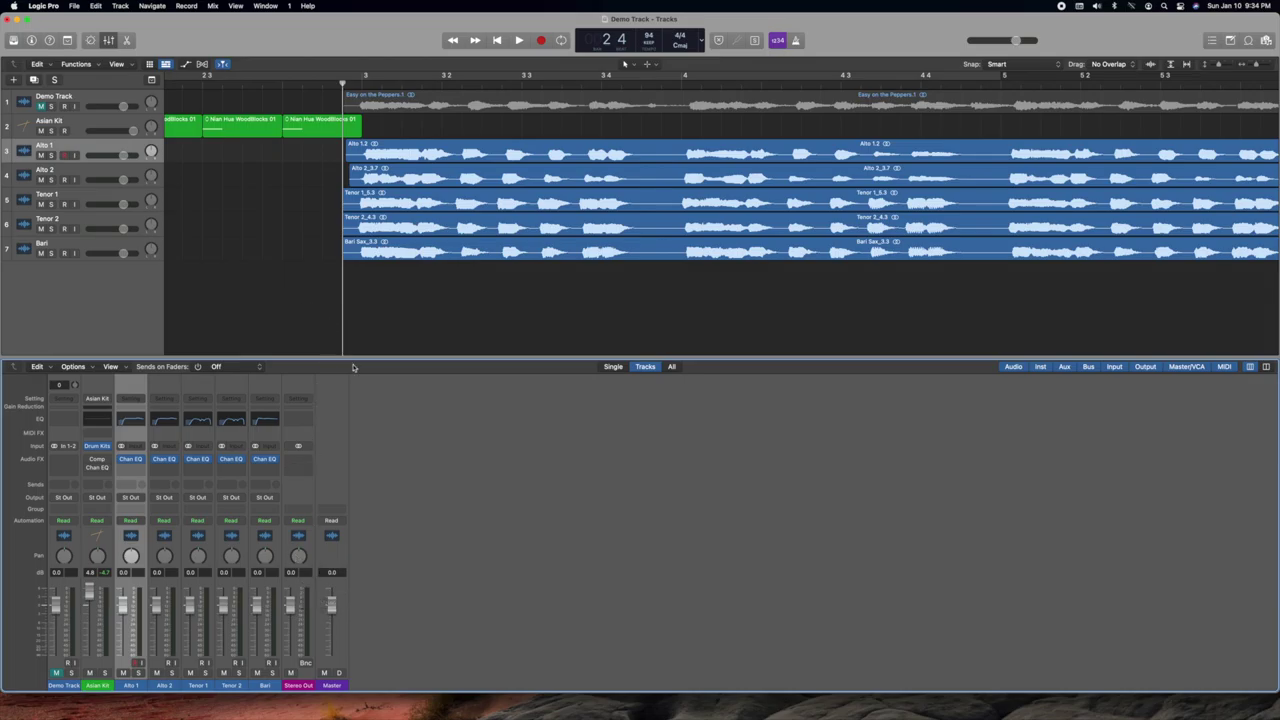
key(space)
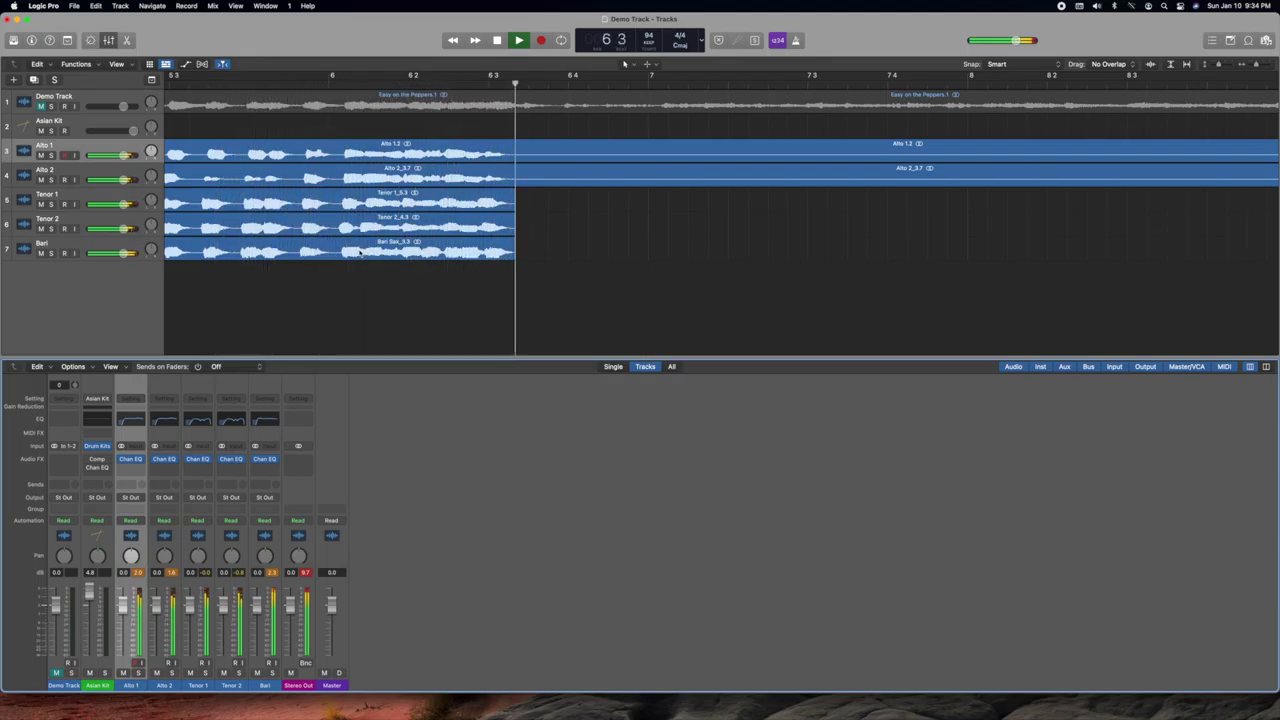
key(space)
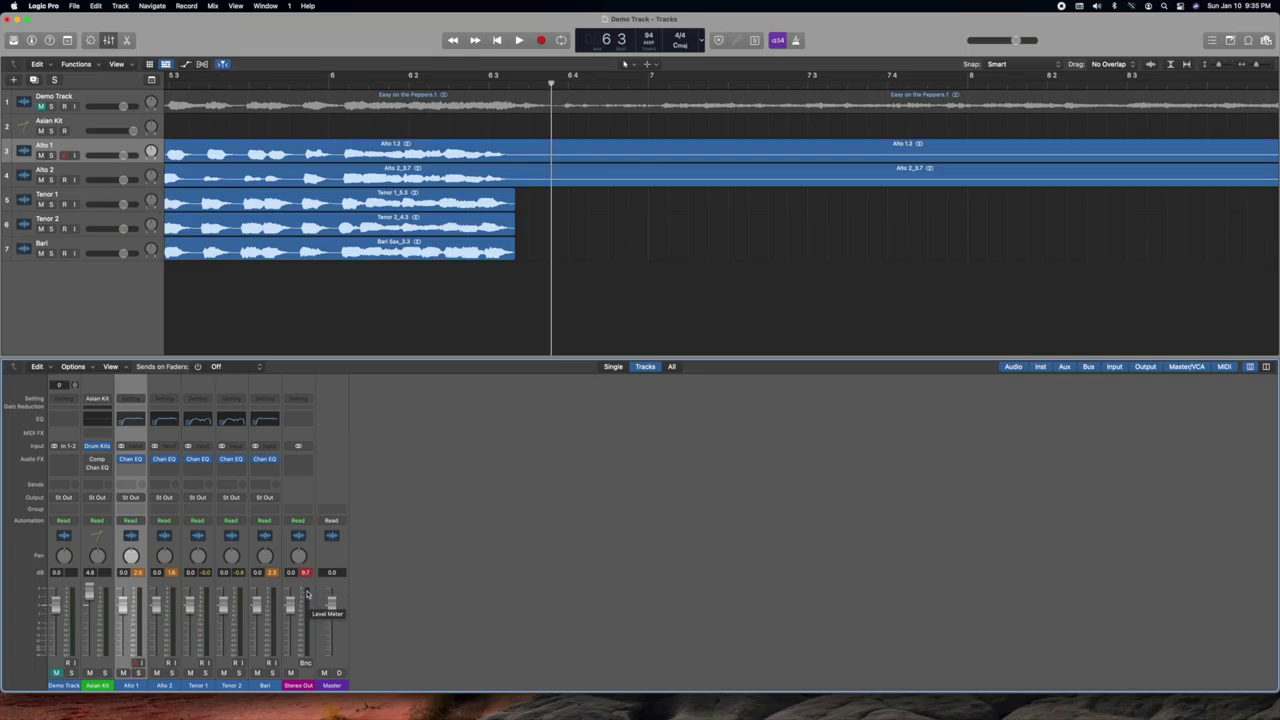
click(306, 574)
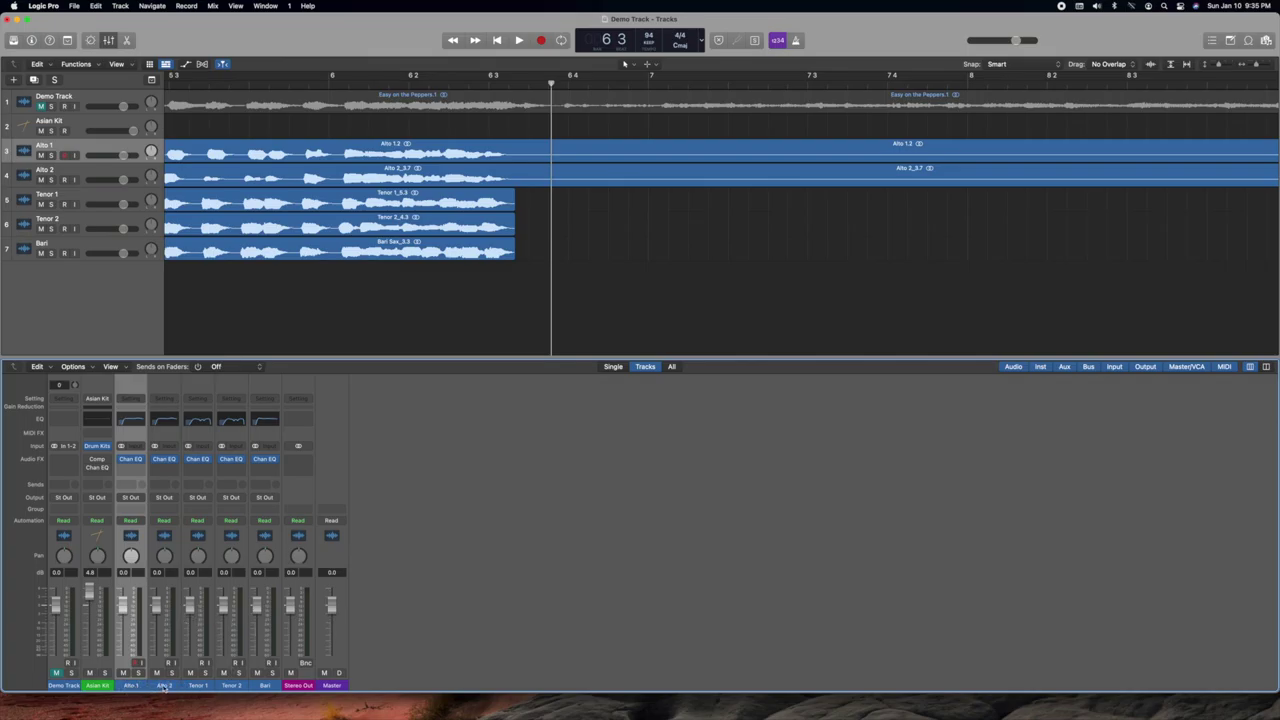
- Select the five sax channels from Alto 1 to Bari together and set their volume faders to -6.0 dB
drag(164, 690, 257, 672)
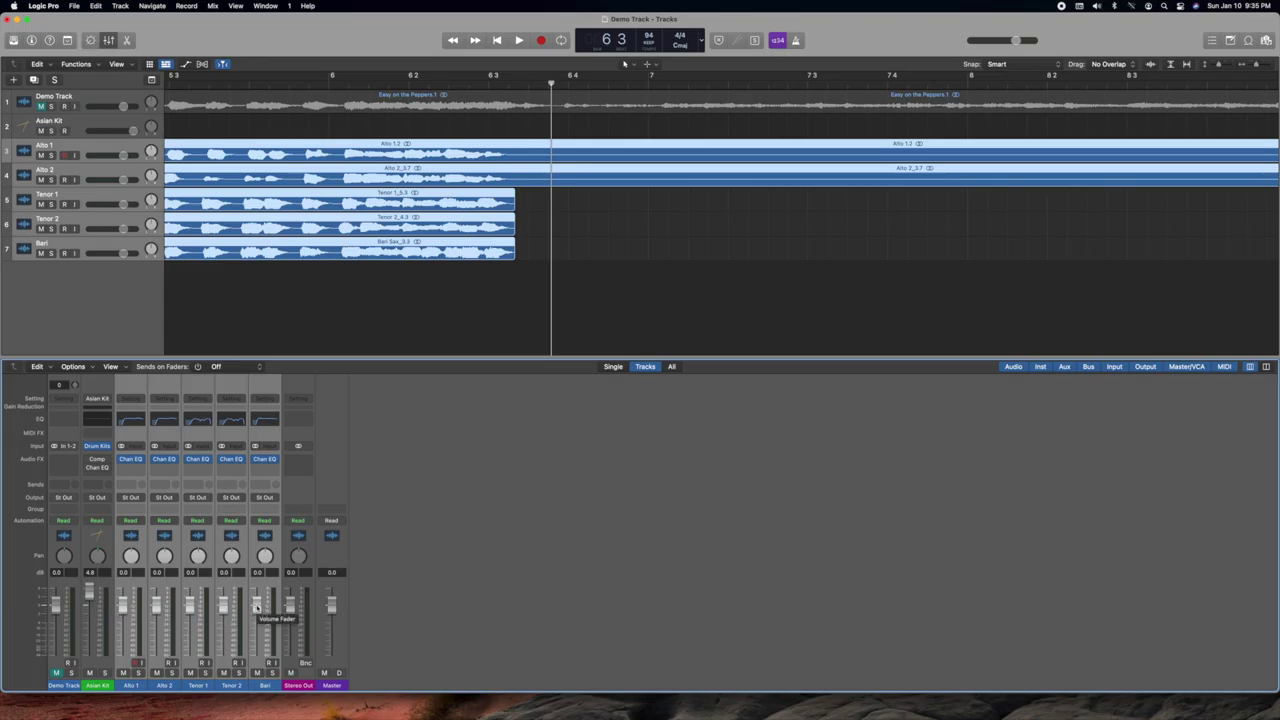
drag(257, 604, 257, 620)
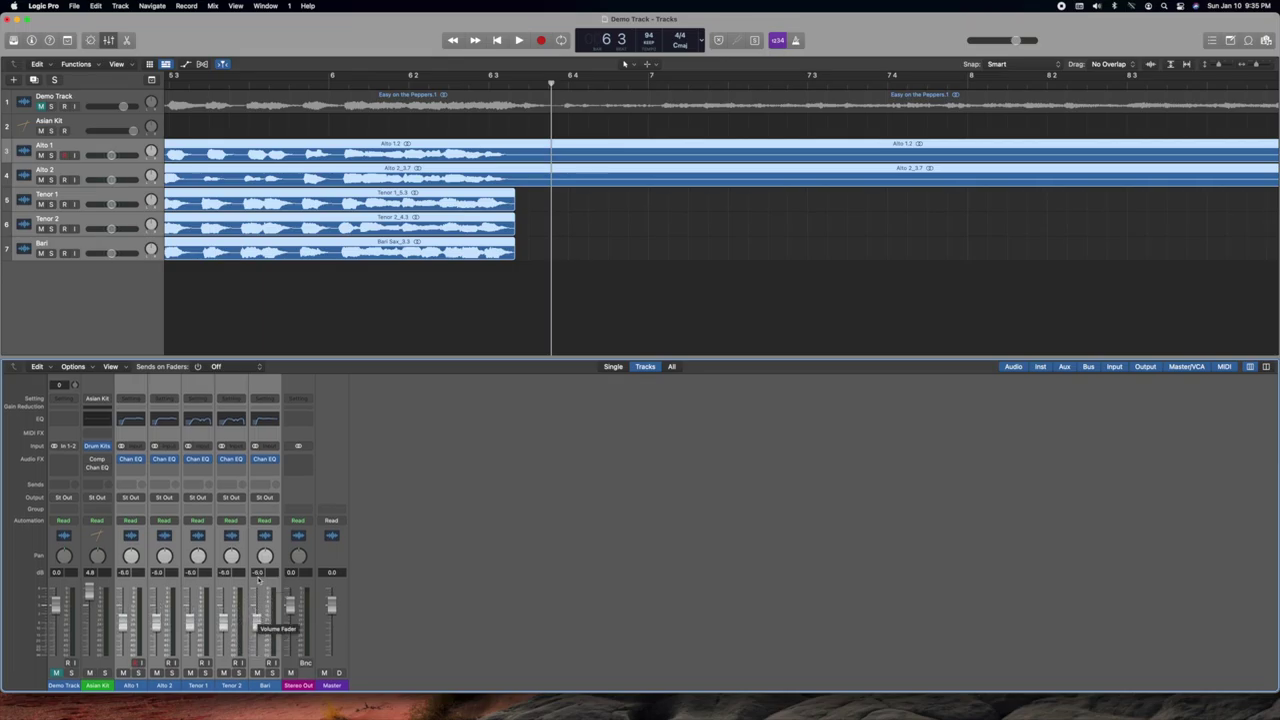
double_click(258, 572)
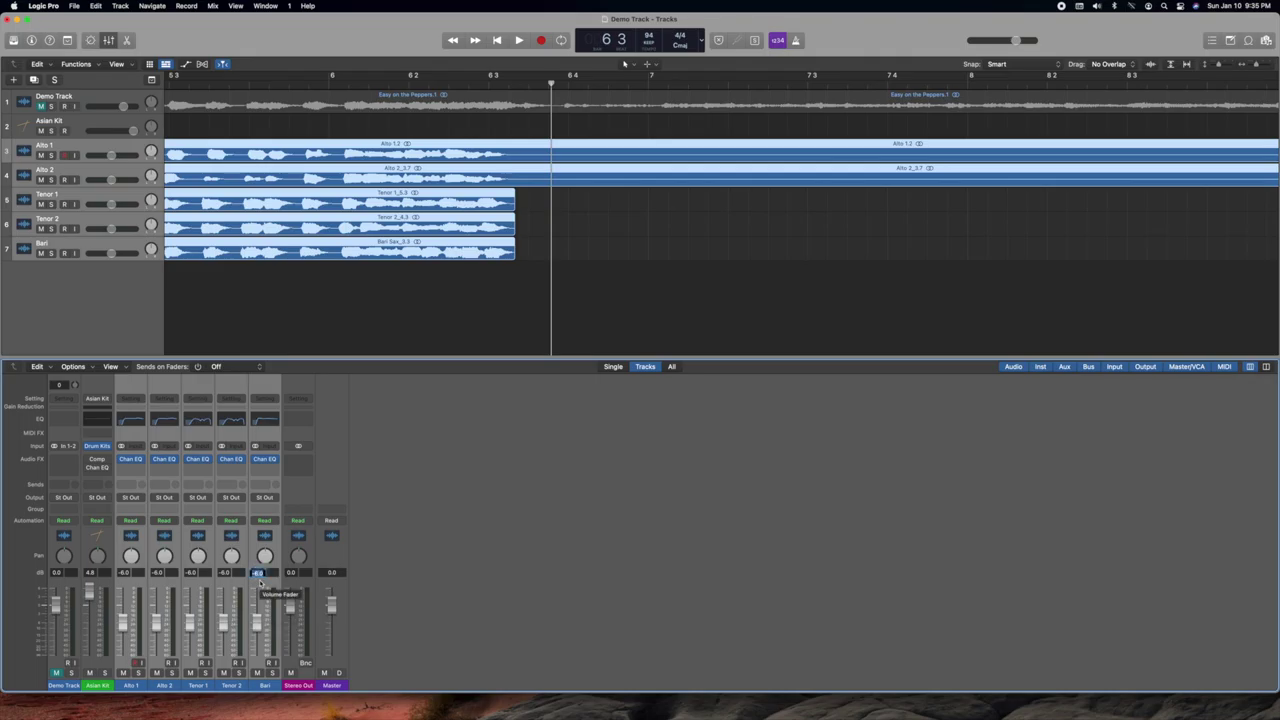
text(-8.0)
key(Return)
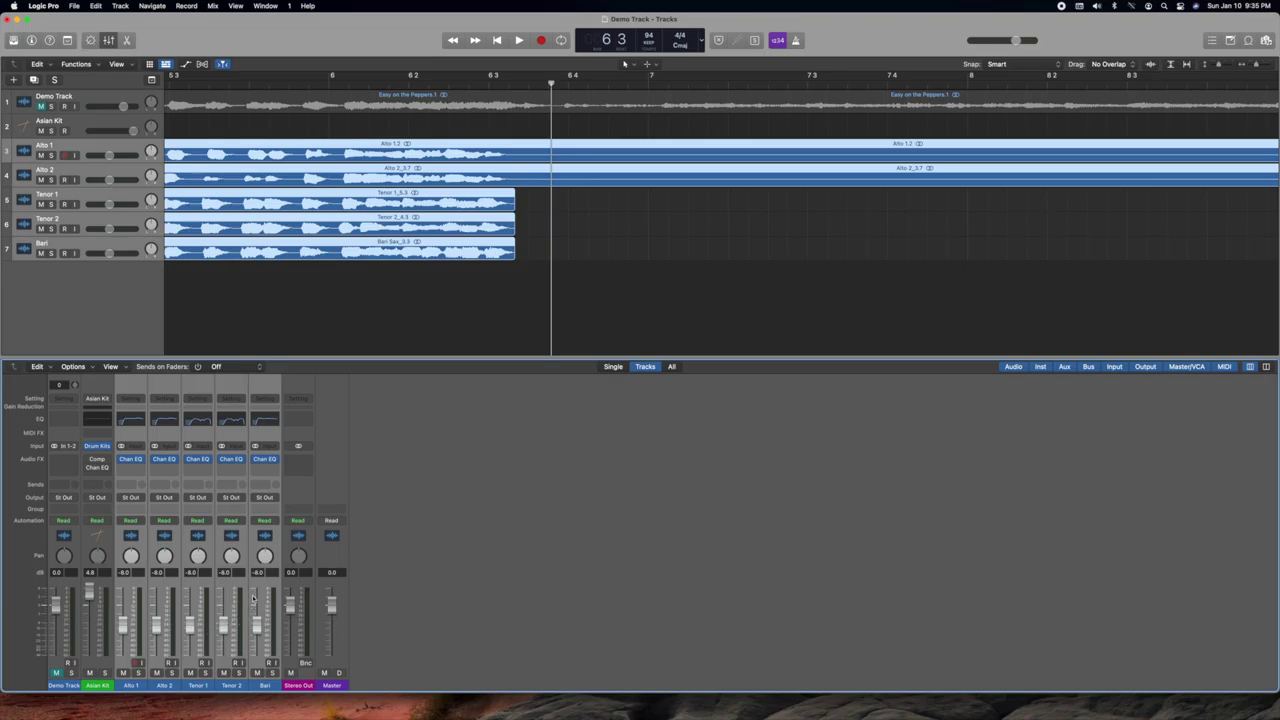
double_click(258, 572)
text(-)
key(Return)
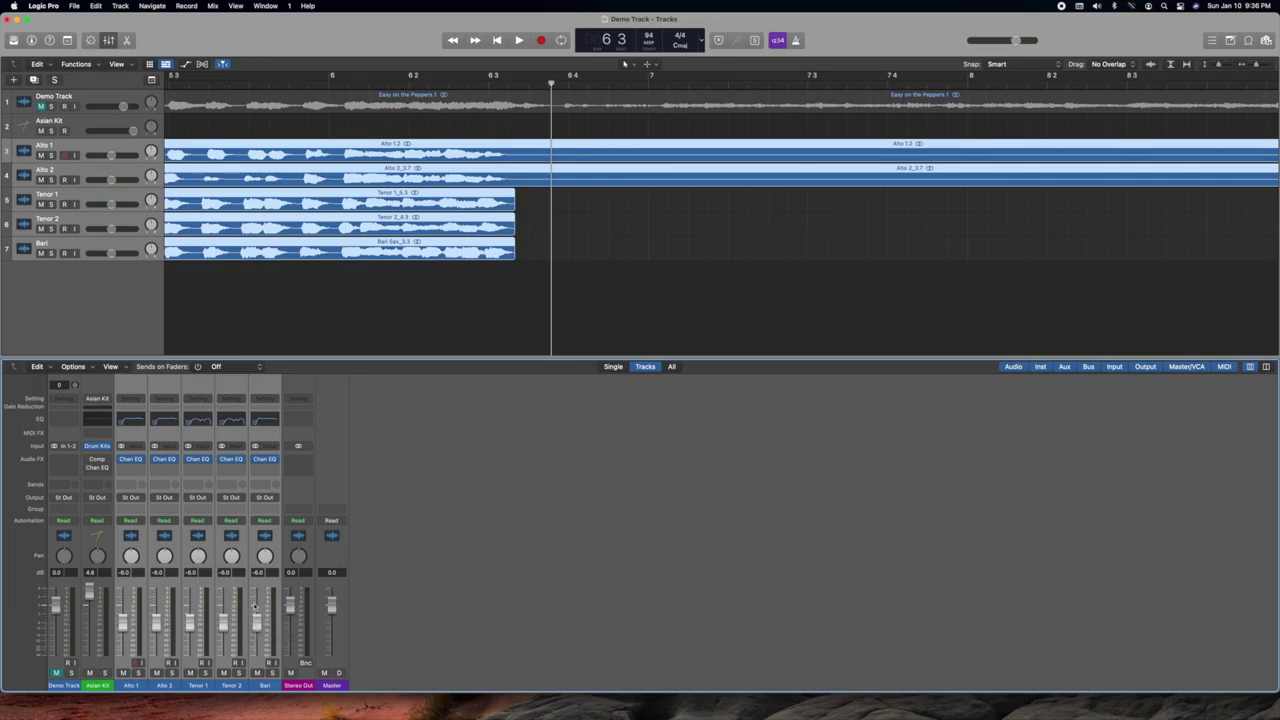
- Lower the Stereo Out fader to -12.0 dB and play the opening sax phrase from just before bar 3 through bar 6
click(389, 617)
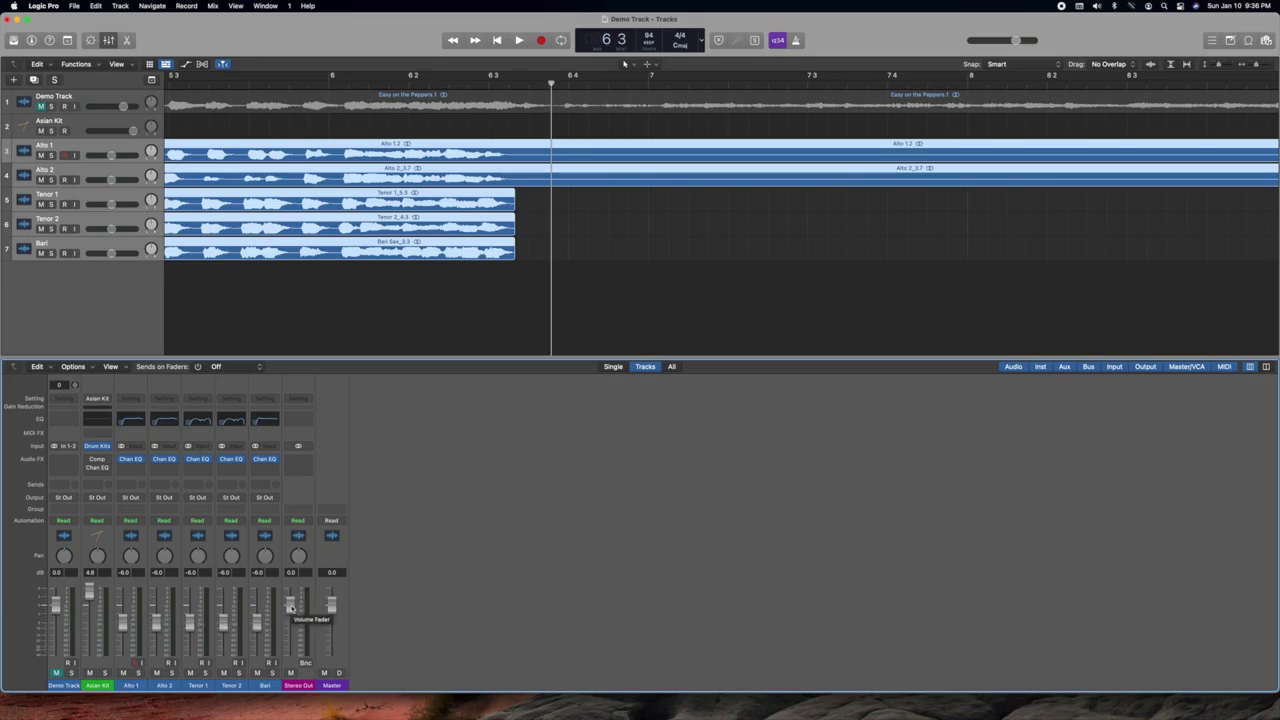
drag(290, 607, 291, 632)
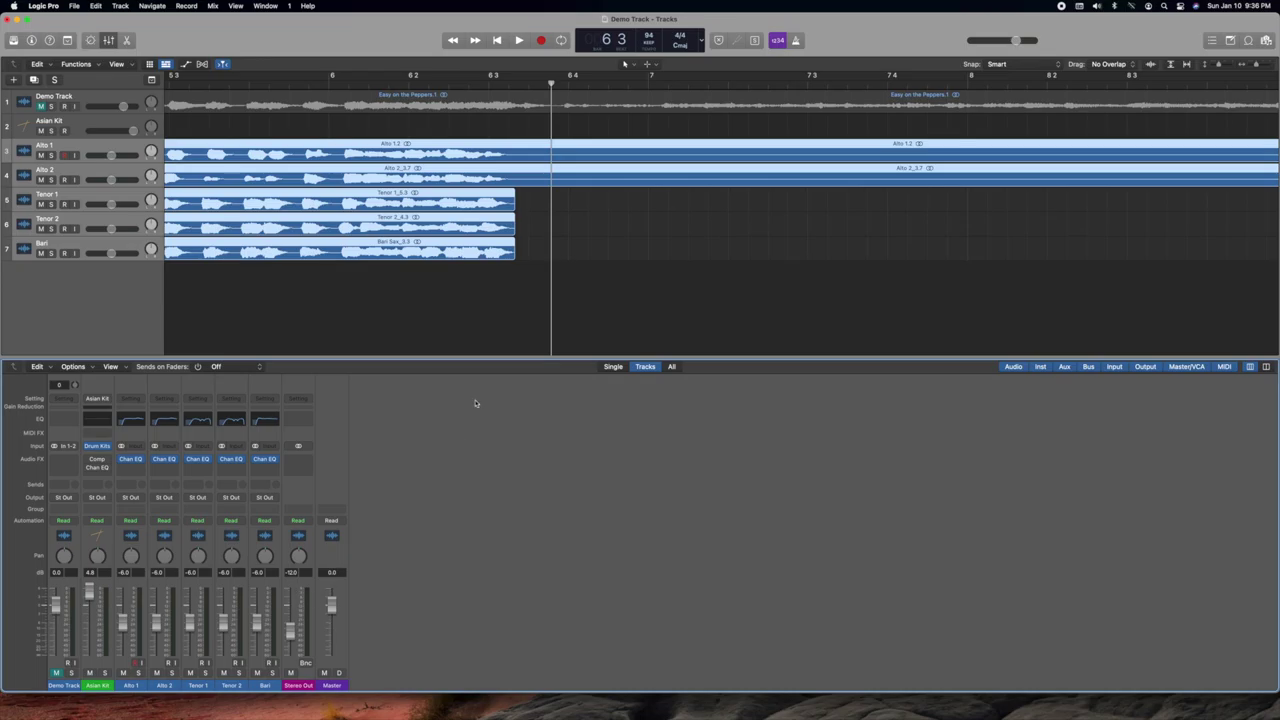
scroll(445, 352, left, 10)
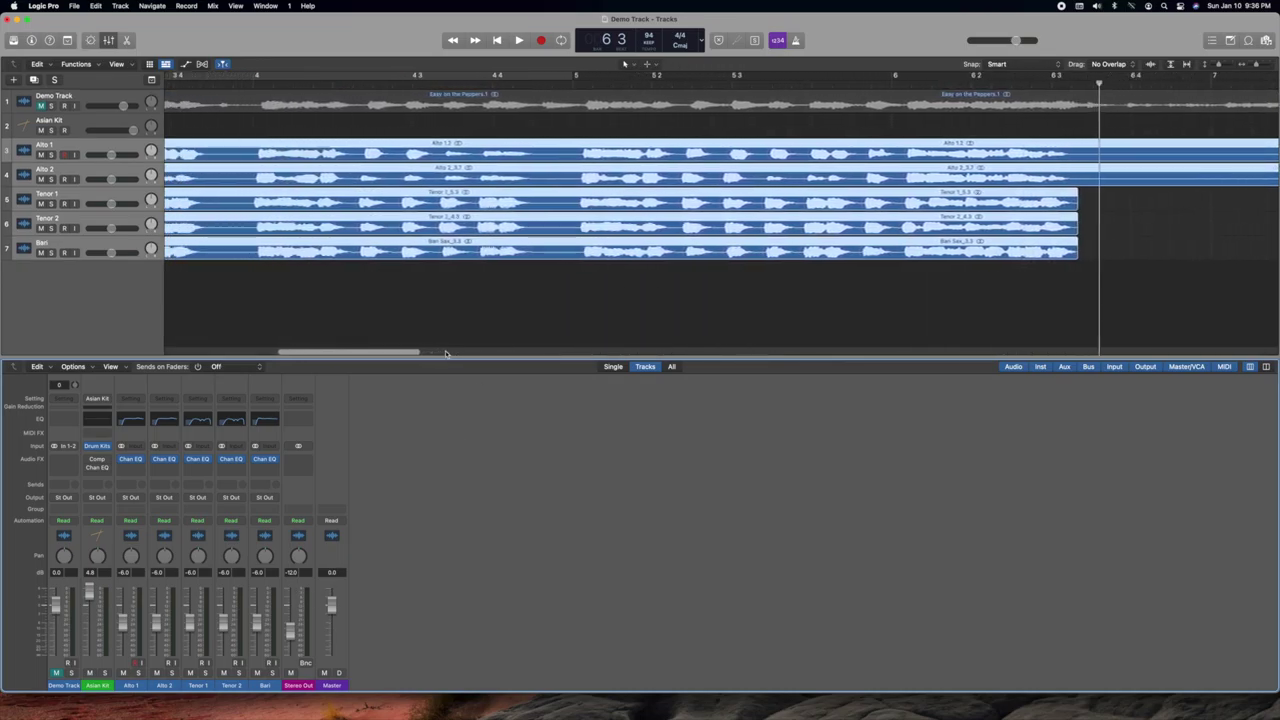
scroll(358, 174, left, 10)
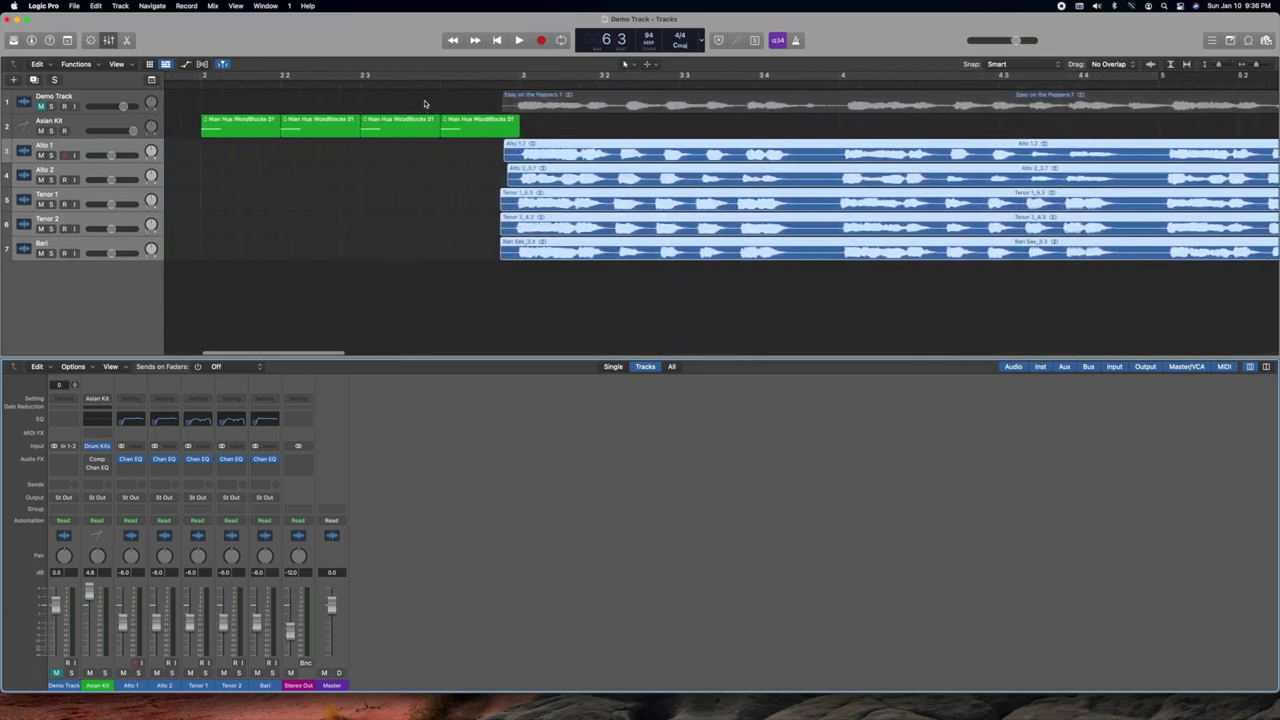
click(519, 85)
key(space)
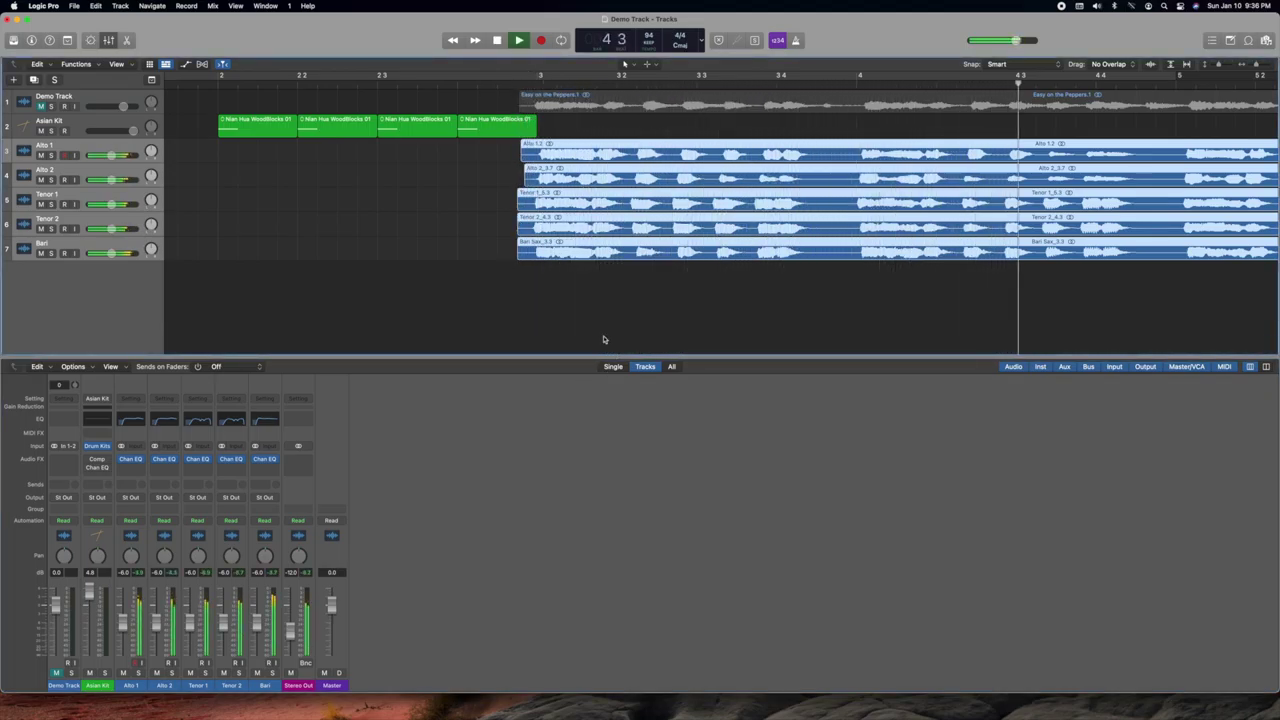
scroll(611, 336, right, 10)
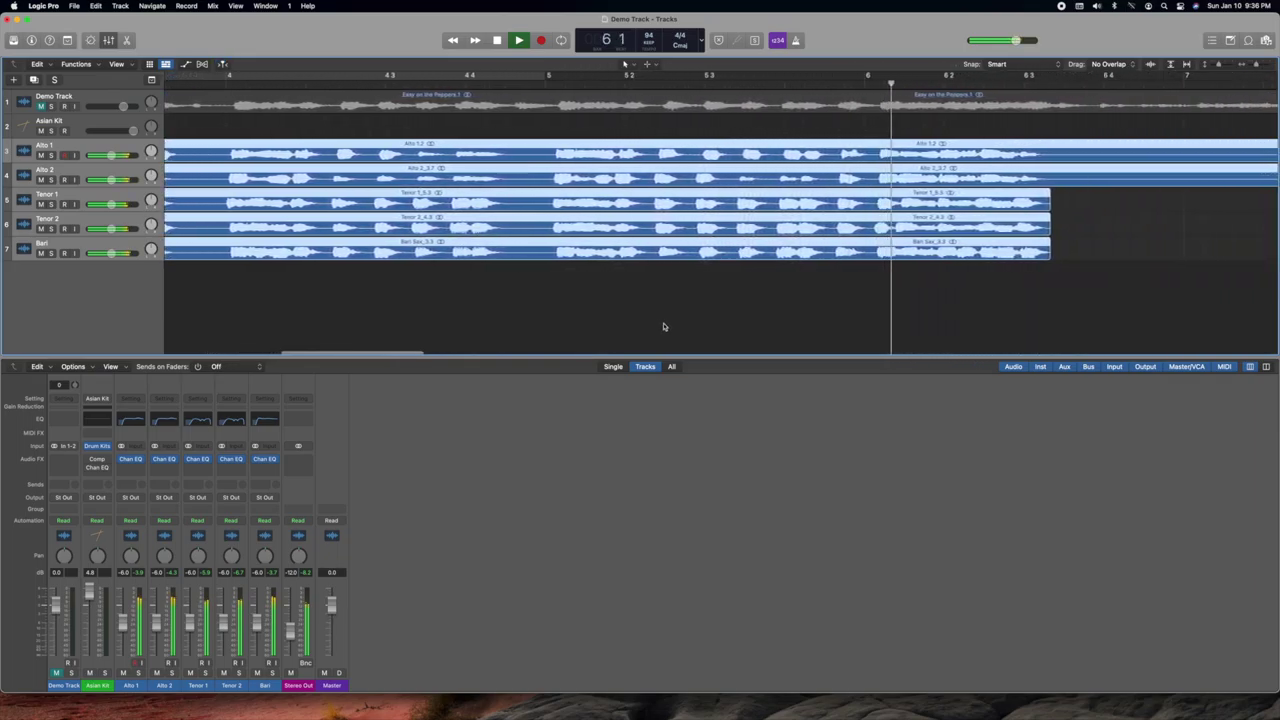
key(space)
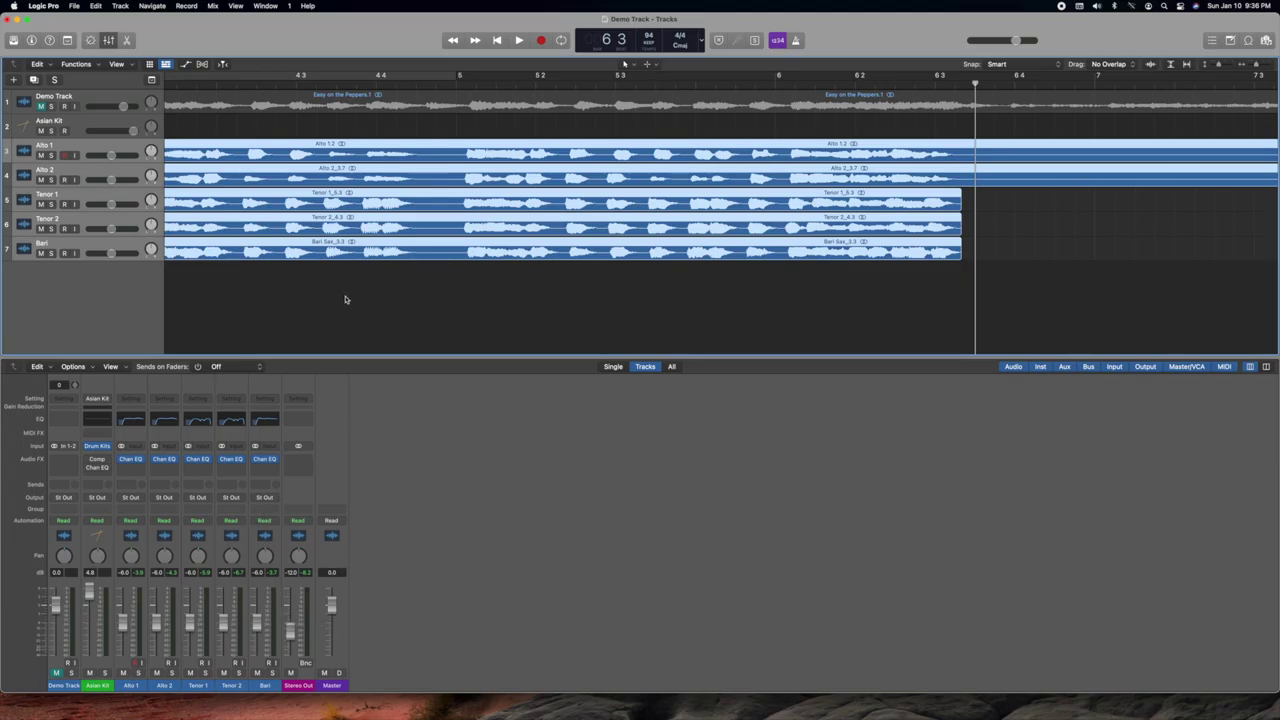
- Look over the alto, tenor and bari regions between bar 3 and about bar 7
scroll(340, 297, left, 10)
scroll(345, 299, right, 15)
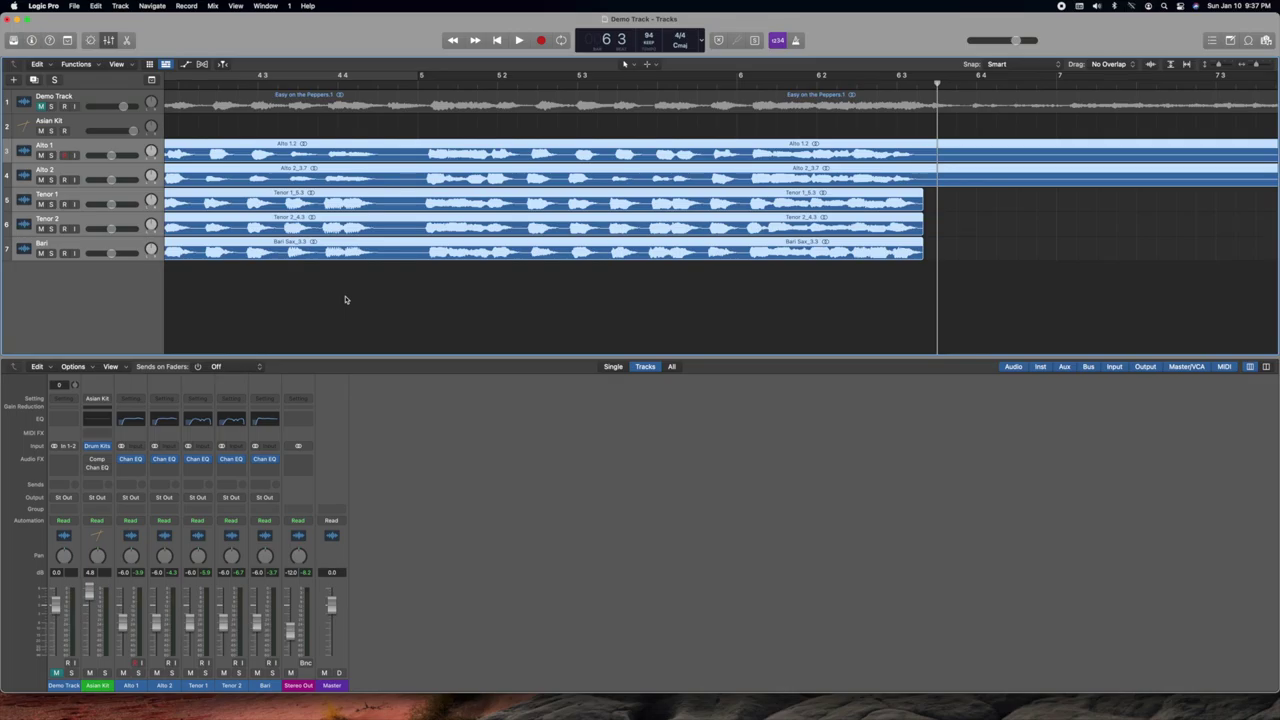
scroll(561, 287, right, 8)
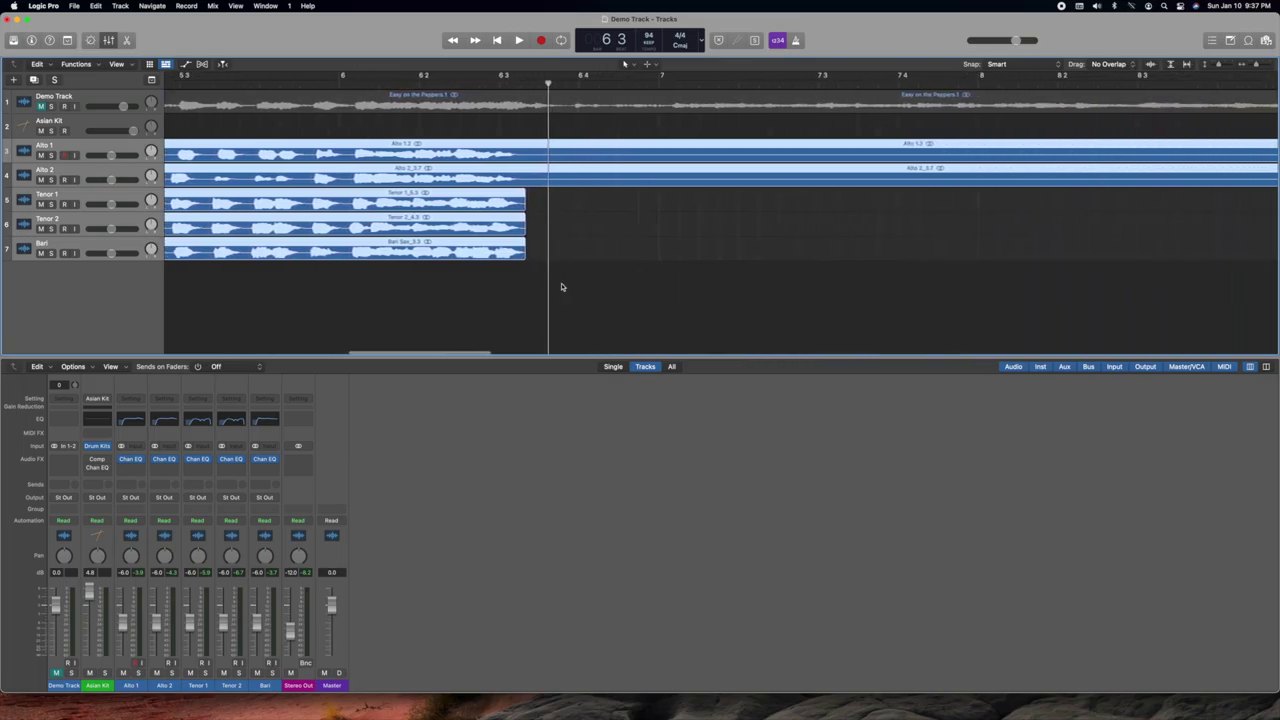
scroll(561, 287, left, 14)
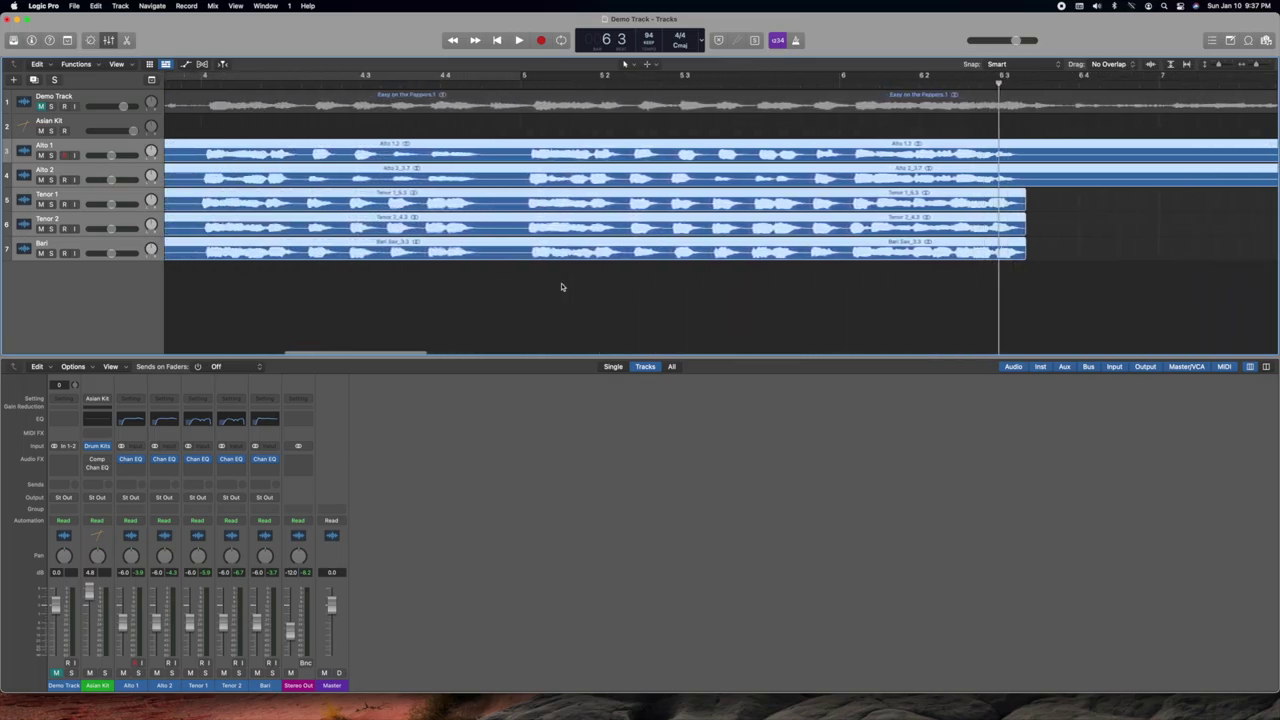
scroll(561, 287, left, 1)
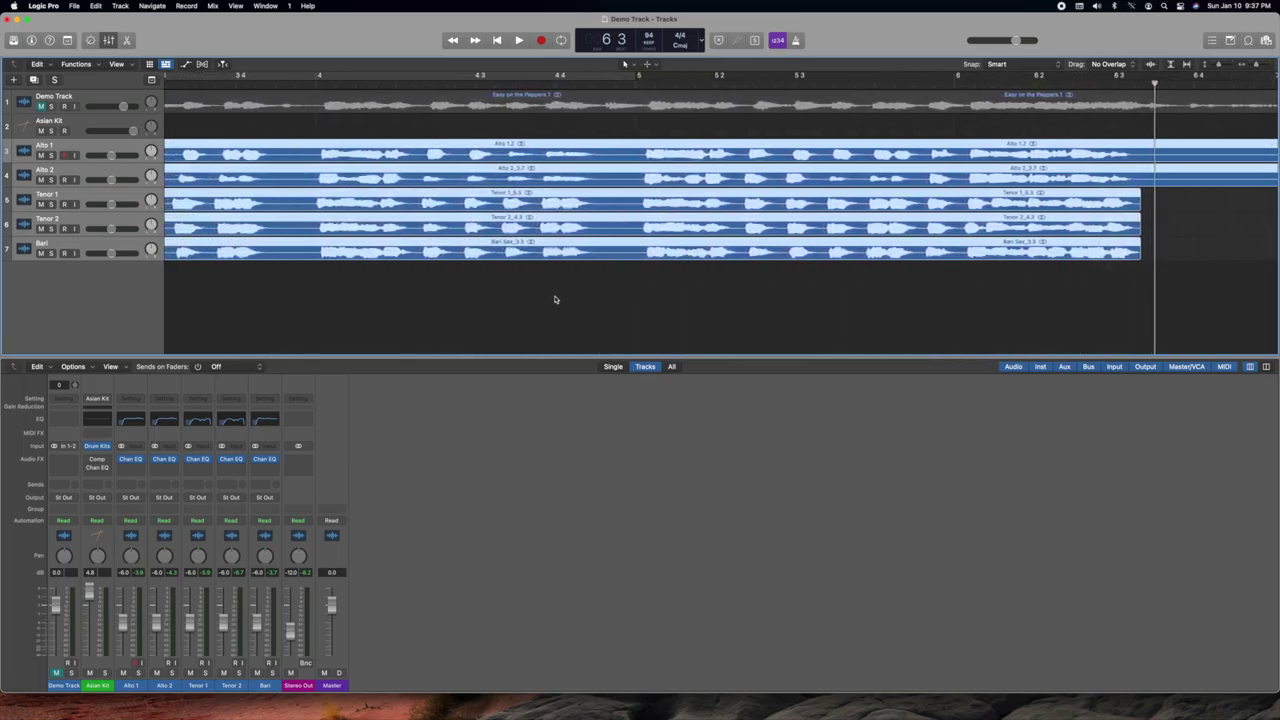
scroll(618, 153, left, 7)
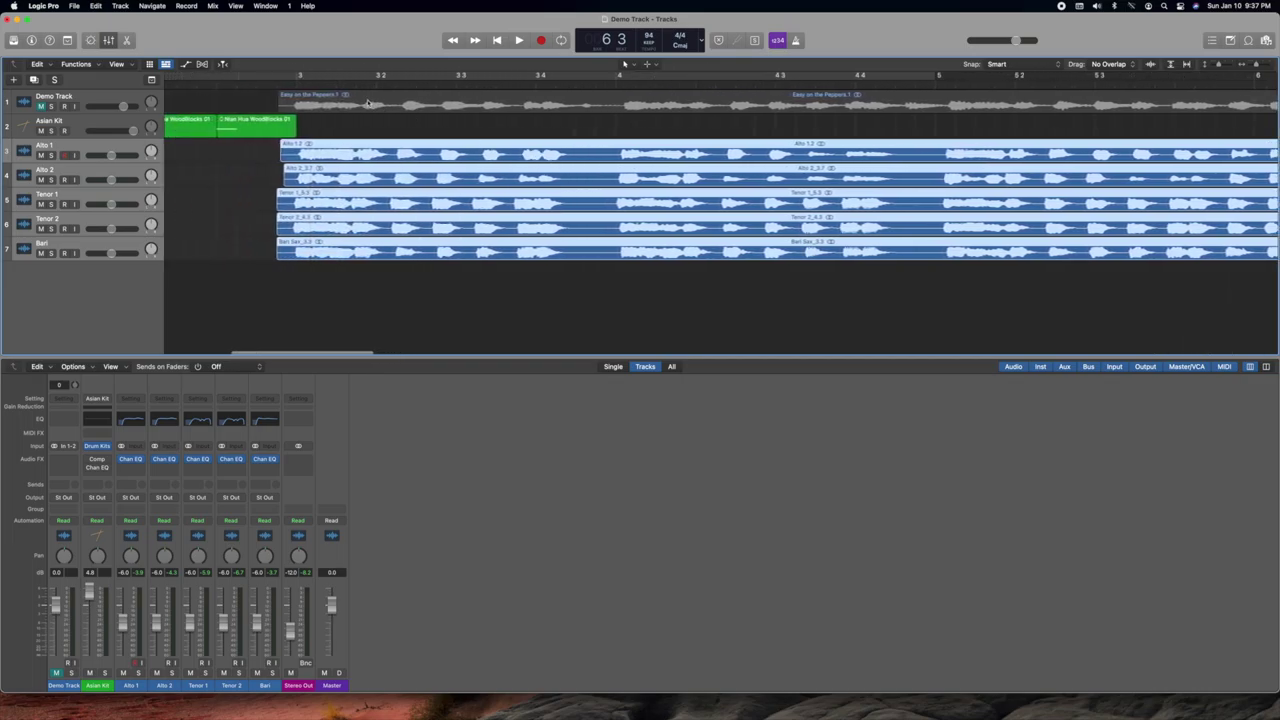
scroll(797, 149, right, 8)
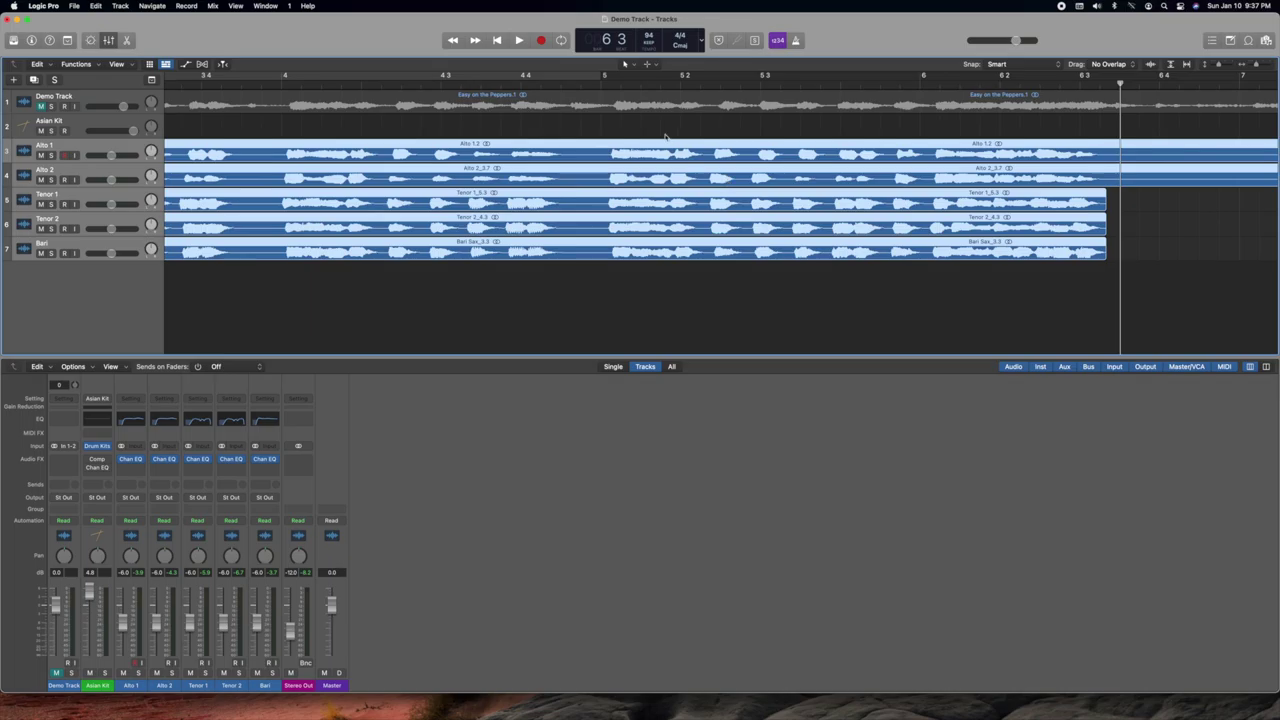
scroll(508, 232, left, 6)
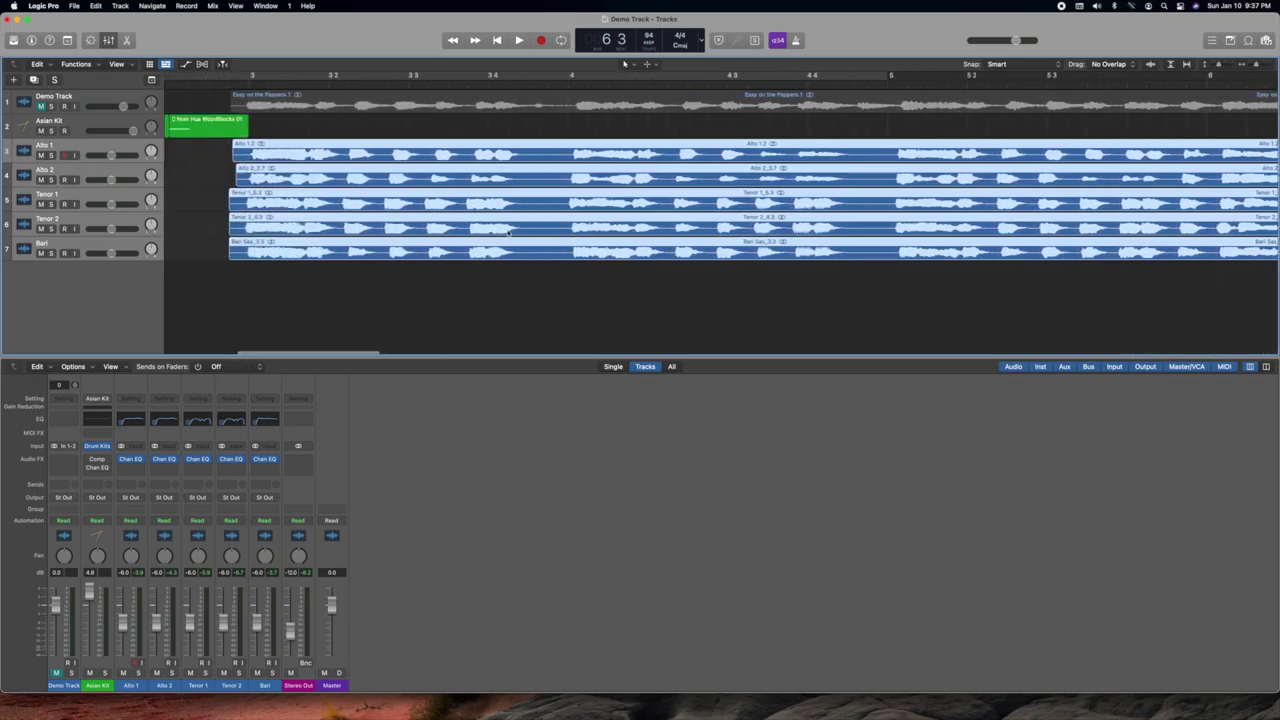
- Play all the saxes from the start of bar 9 to bar 15 to check the blend and levels
scroll(508, 232, right, 8)
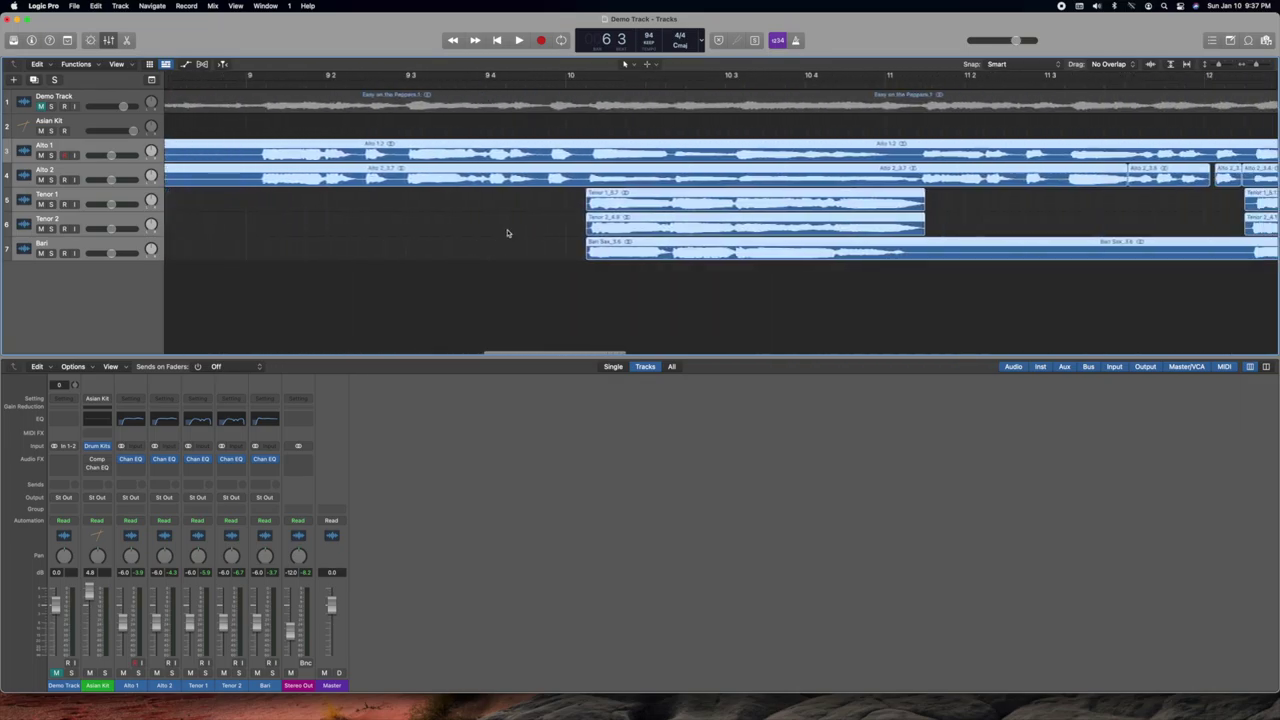
click(257, 82)
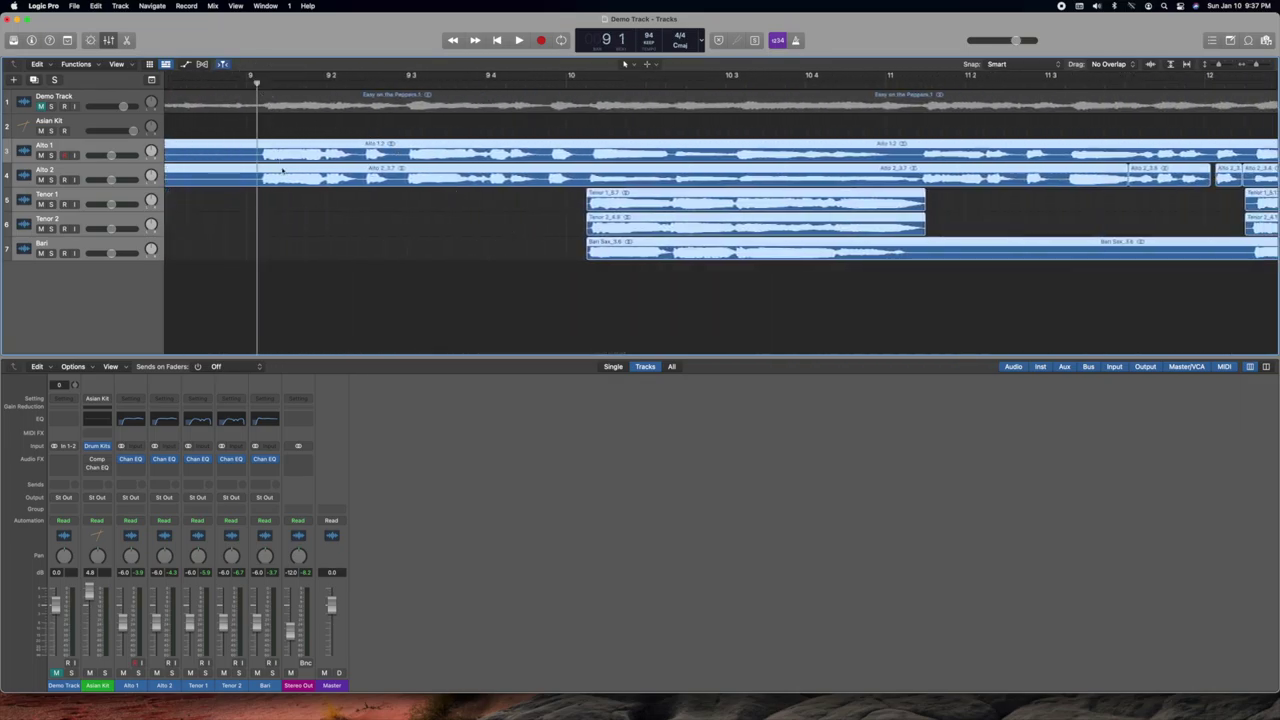
key(space)
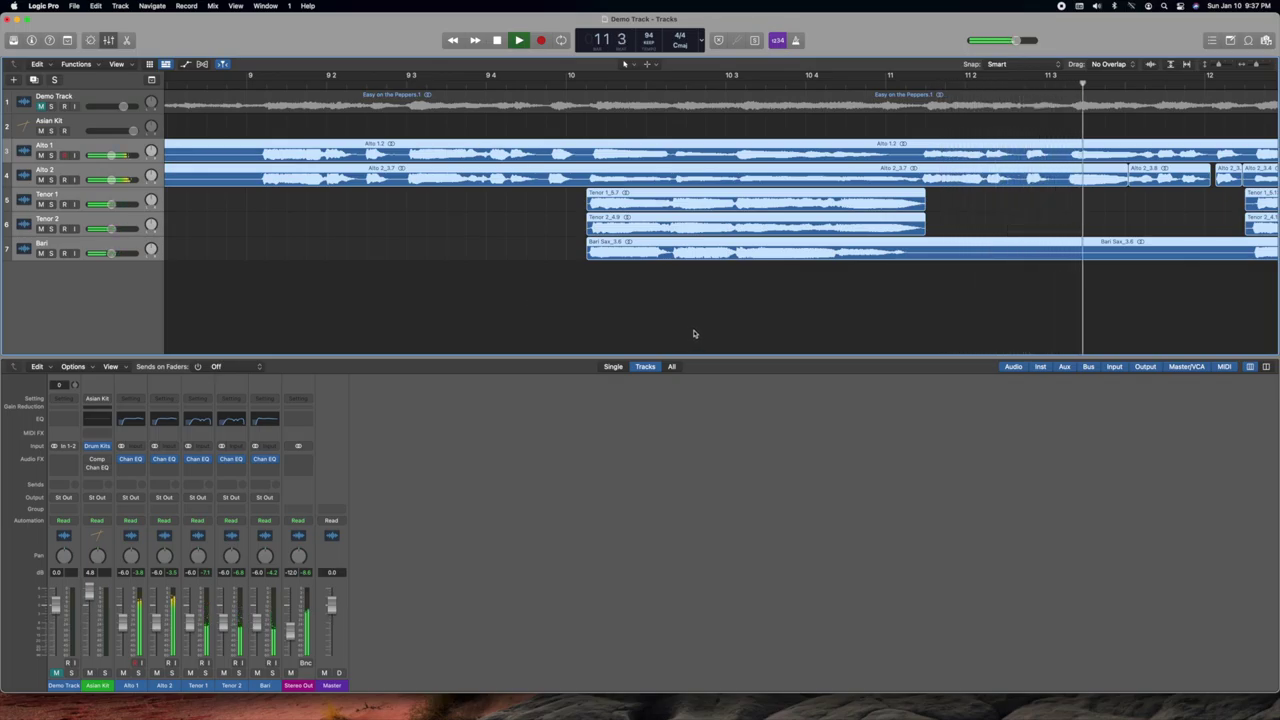
scroll(720, 320, right, 10)
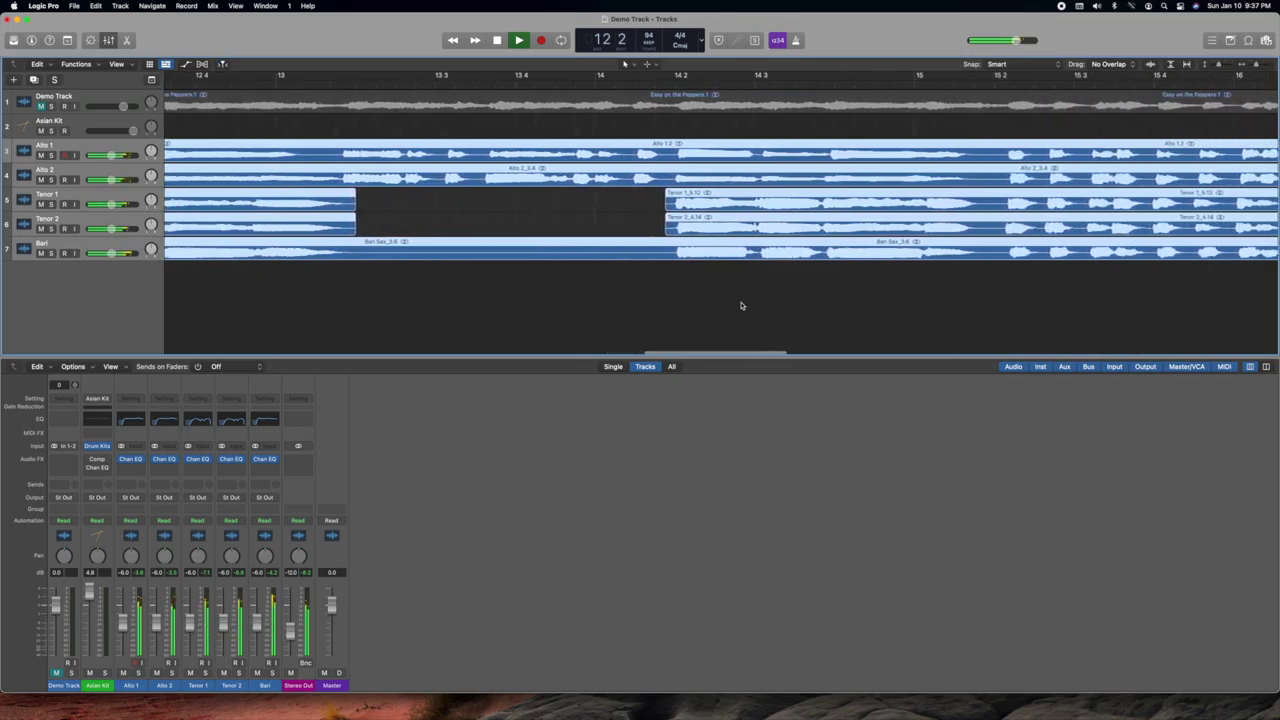
scroll(741, 306, left, 5)
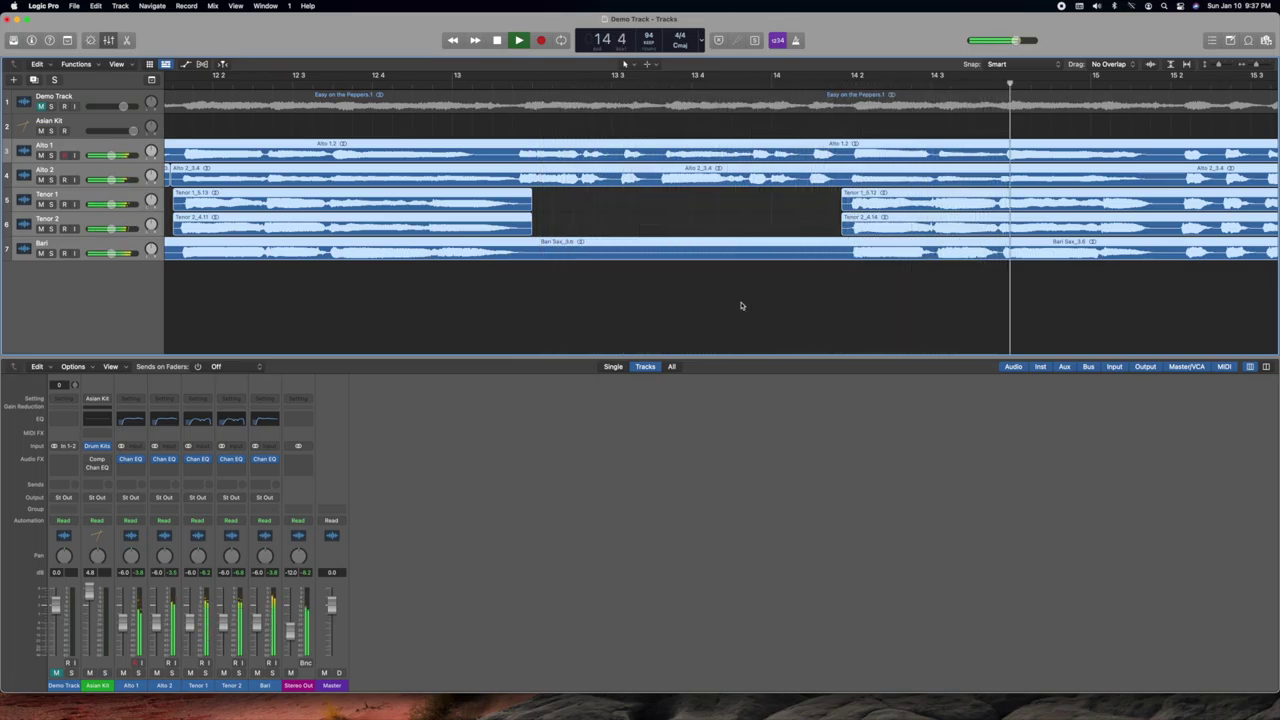
key(space)
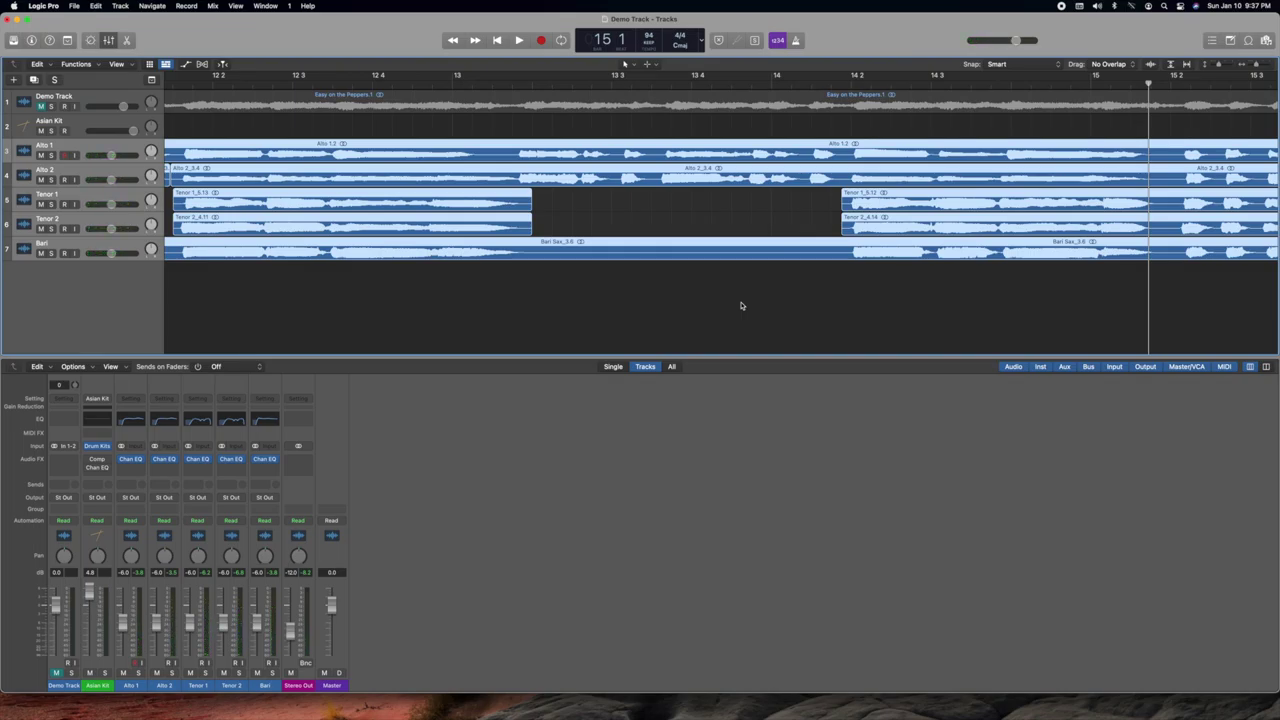
- Replay the sax passage from about the middle of bar 12 to bar 15
click(332, 76)
key(space)
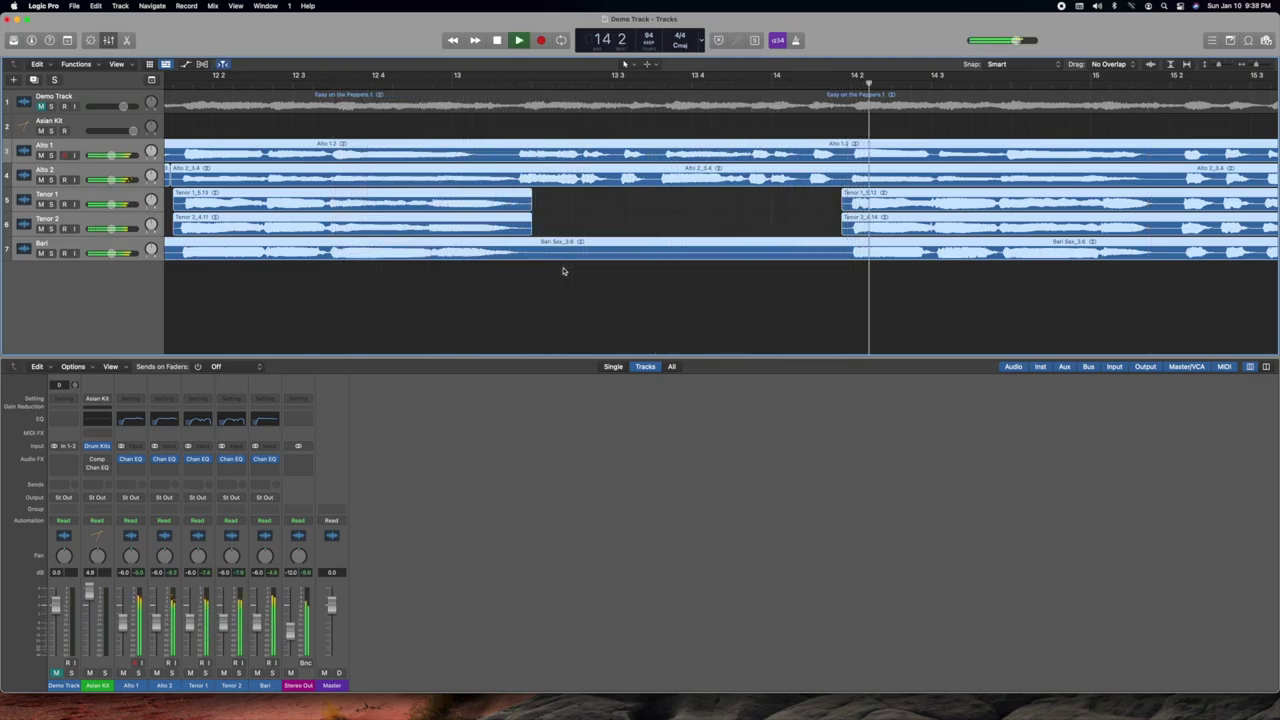
key(space)
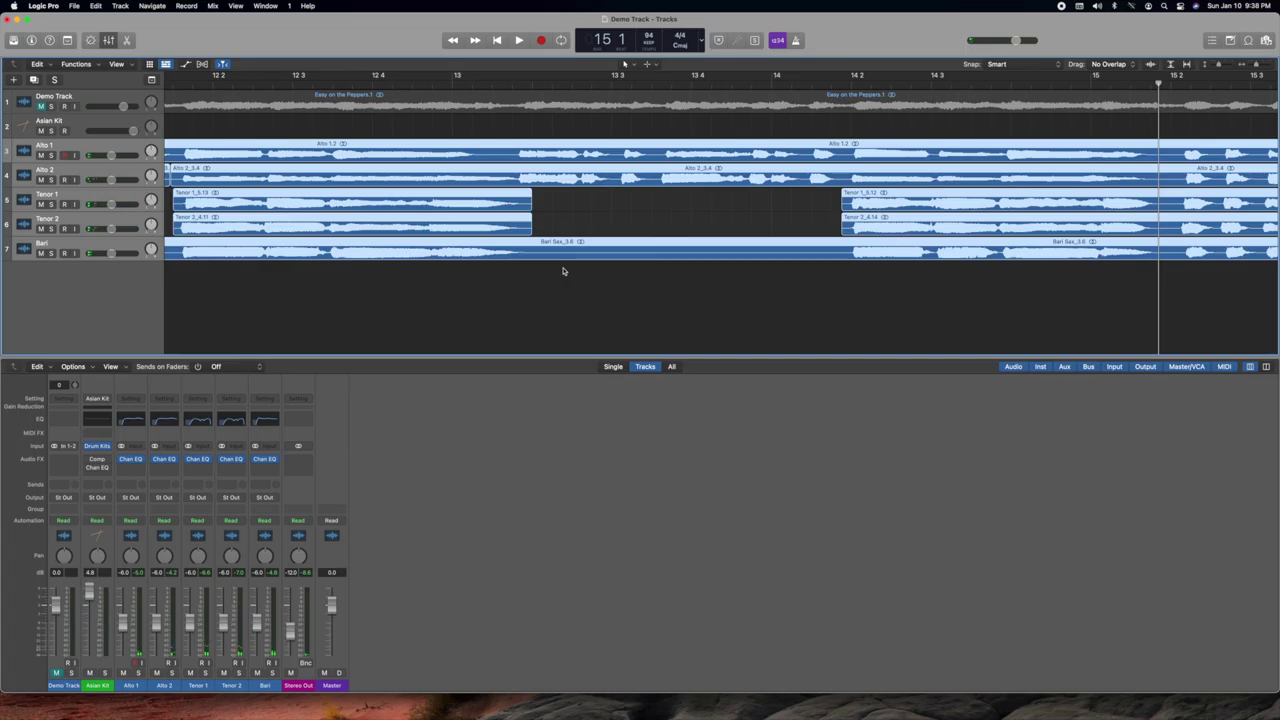
- Clear the multiple-track selection, keeping only the Alto 1 track selected
click(81, 292)
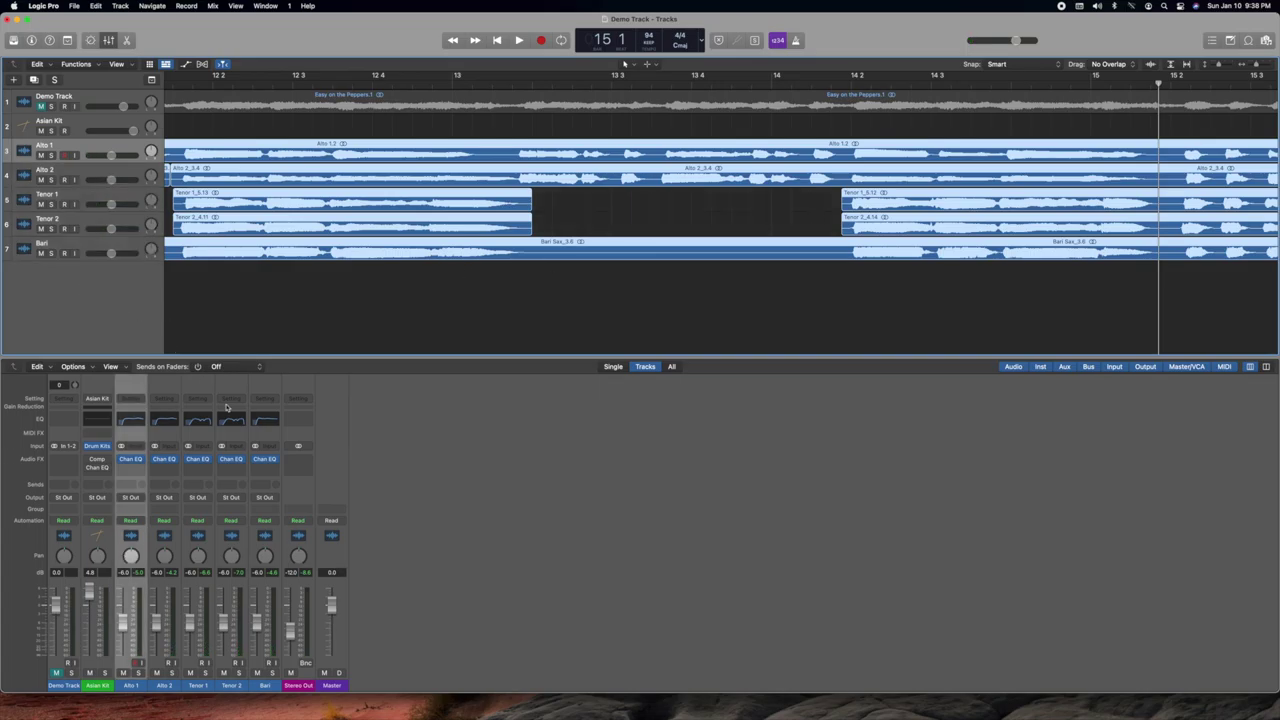
click(460, 507)
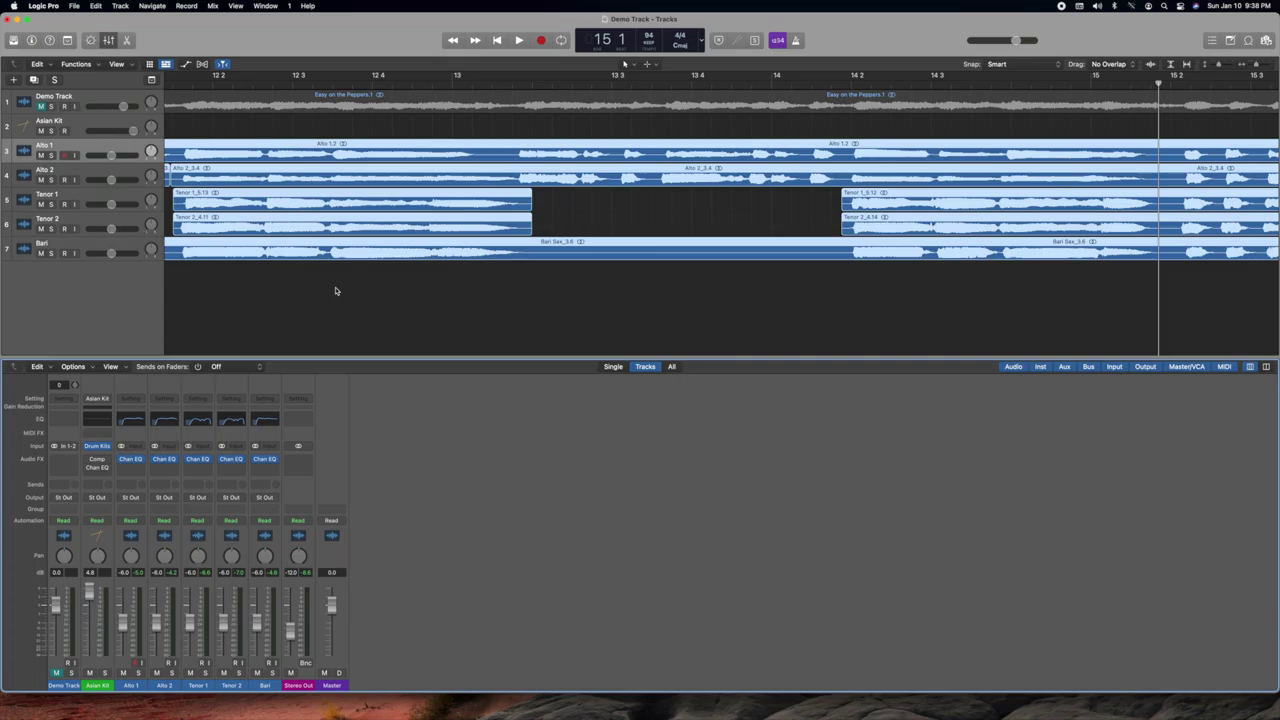
scroll(354, 277, left, 5)
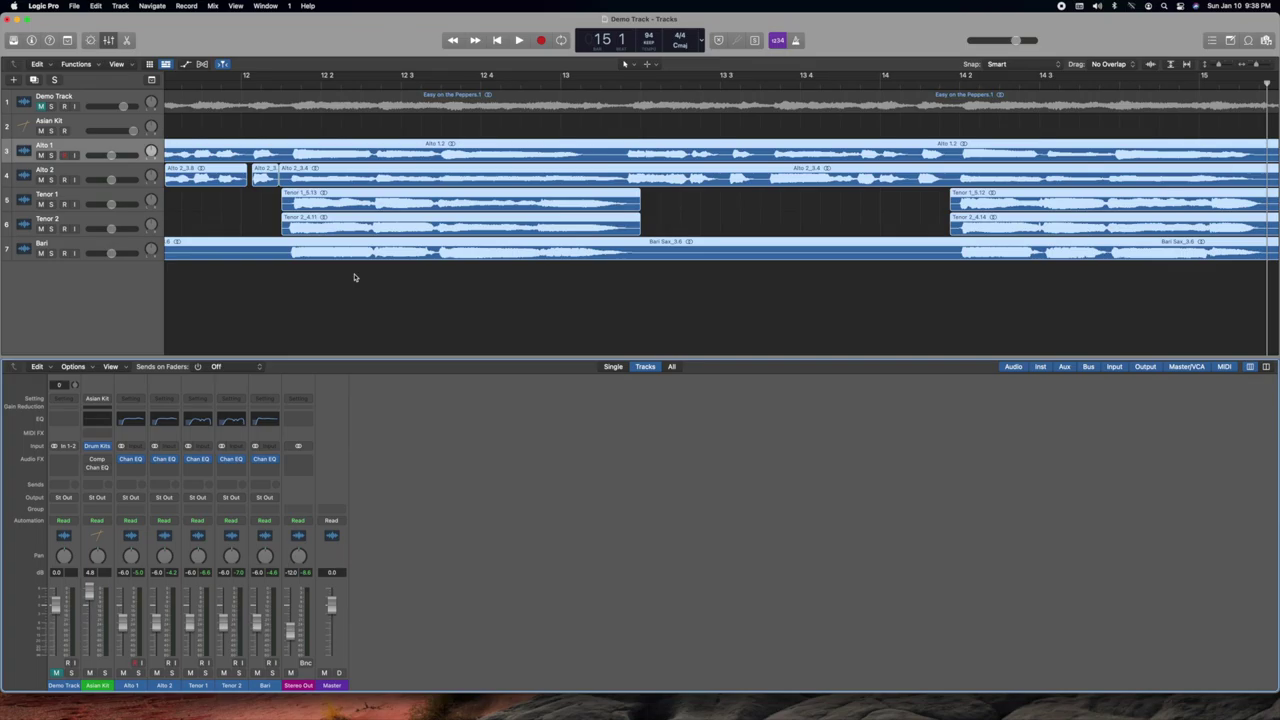
- Play all the saxes from just before bar 3 to hear their balance in the opening passage
scroll(353, 280, left, 10)
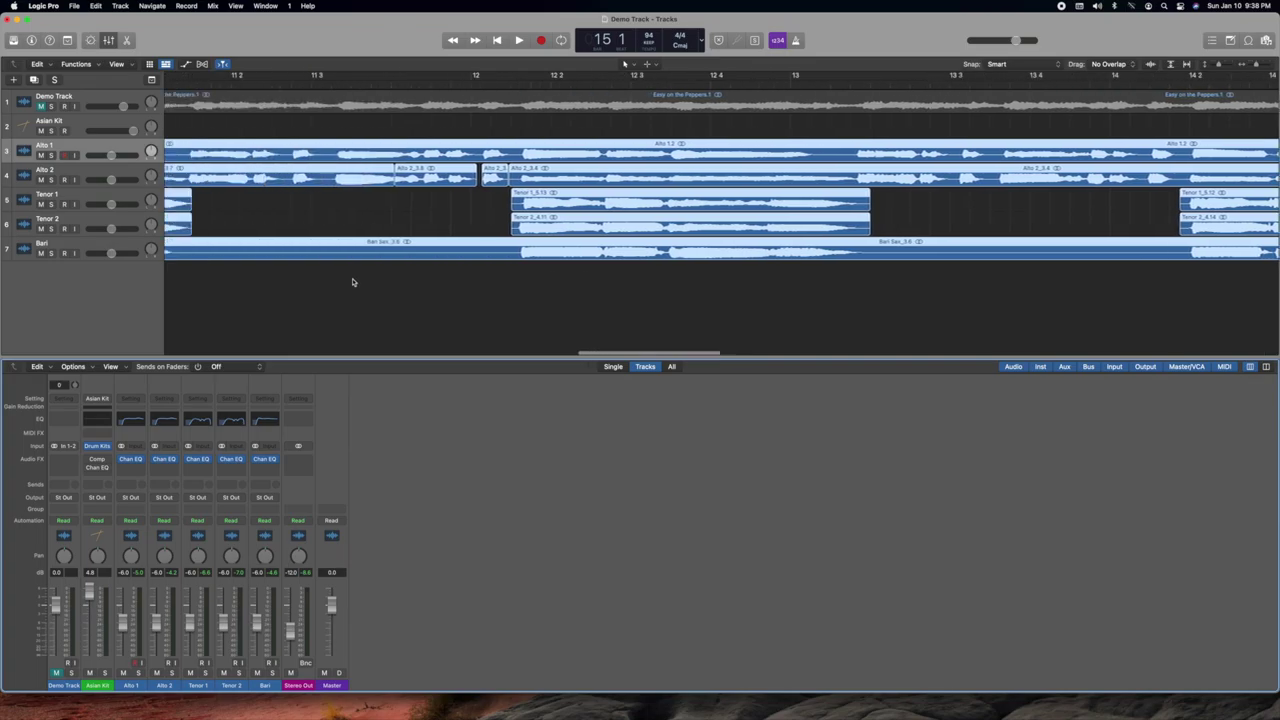
scroll(353, 282, left, 15)
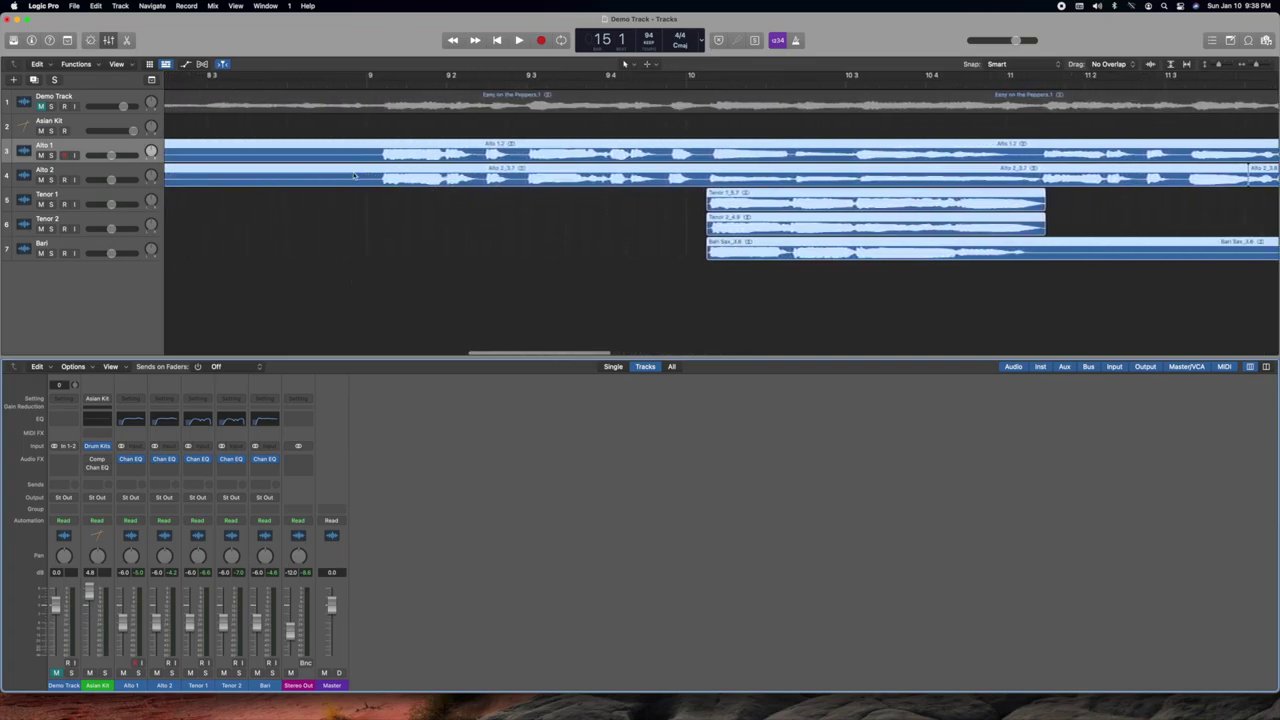
scroll(353, 176, left, 13)
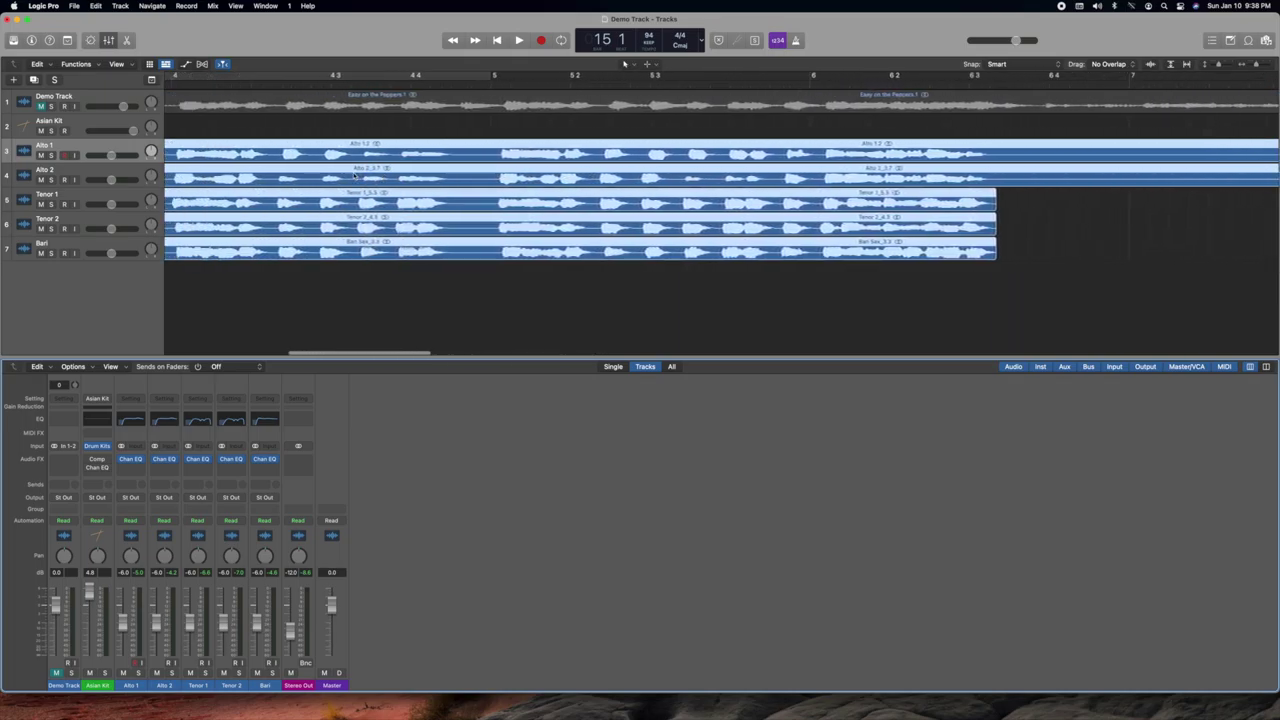
scroll(353, 176, left, 6)
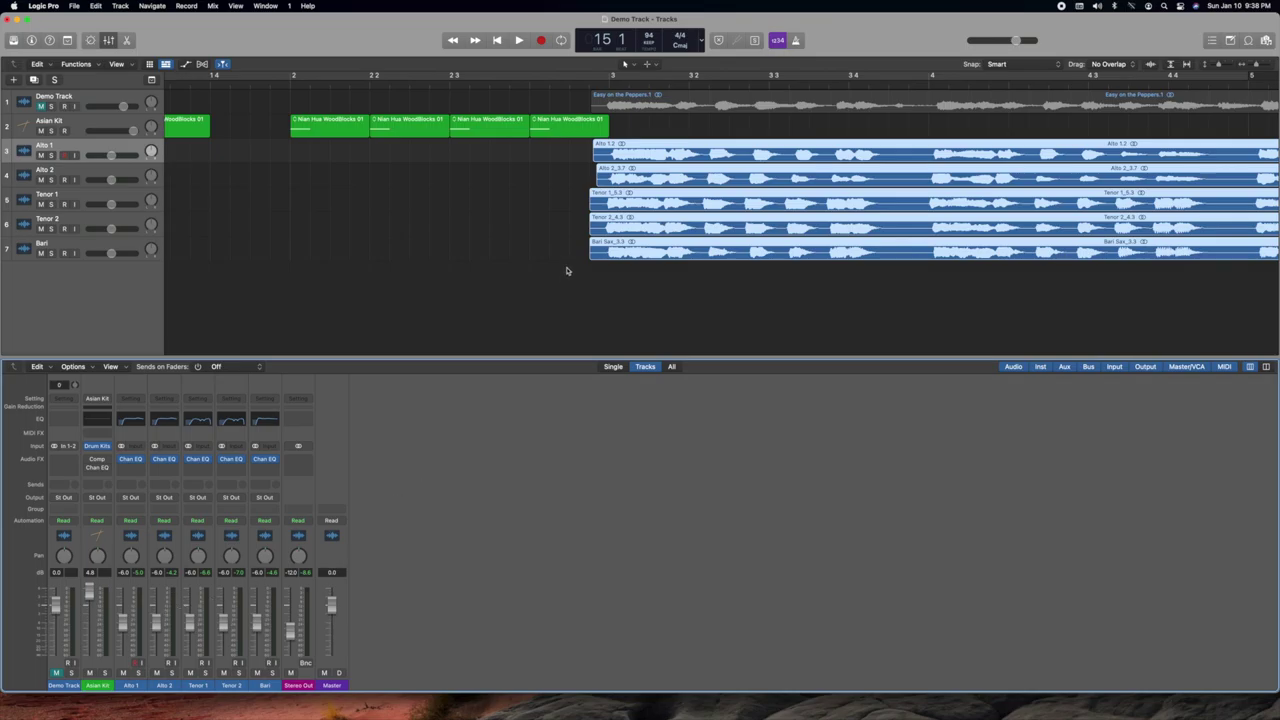
click(598, 84)
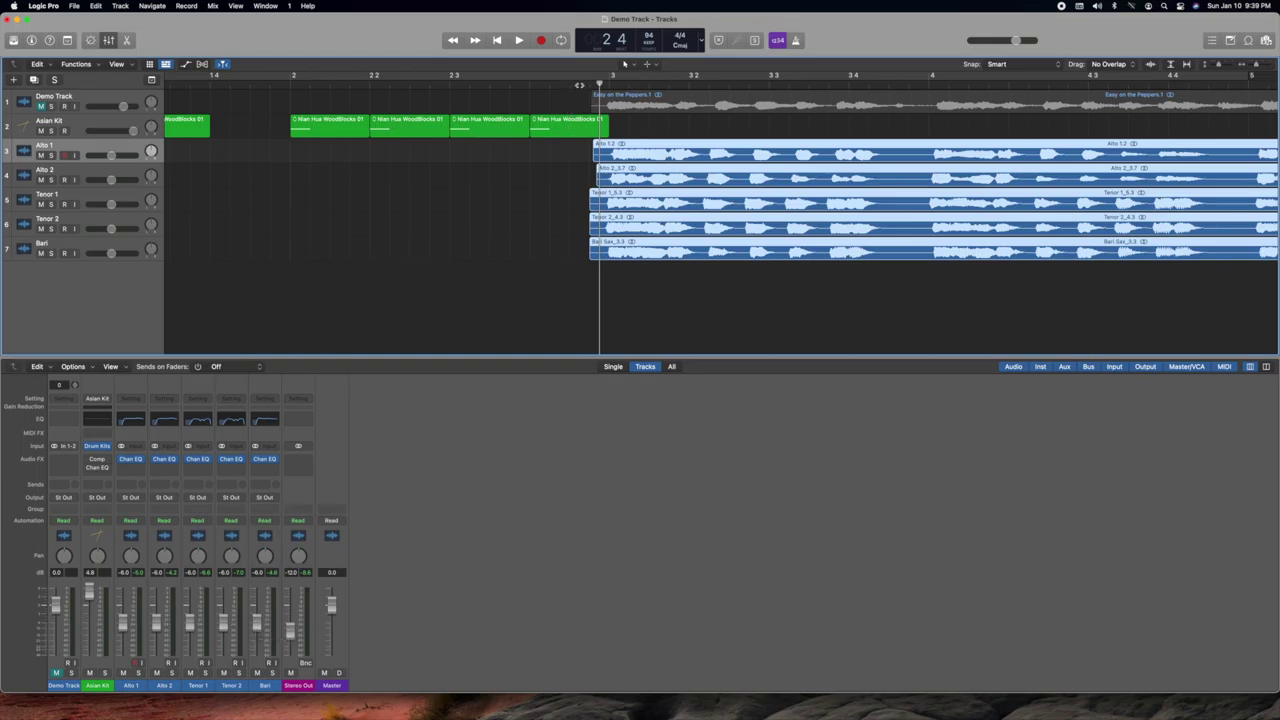
key(space)
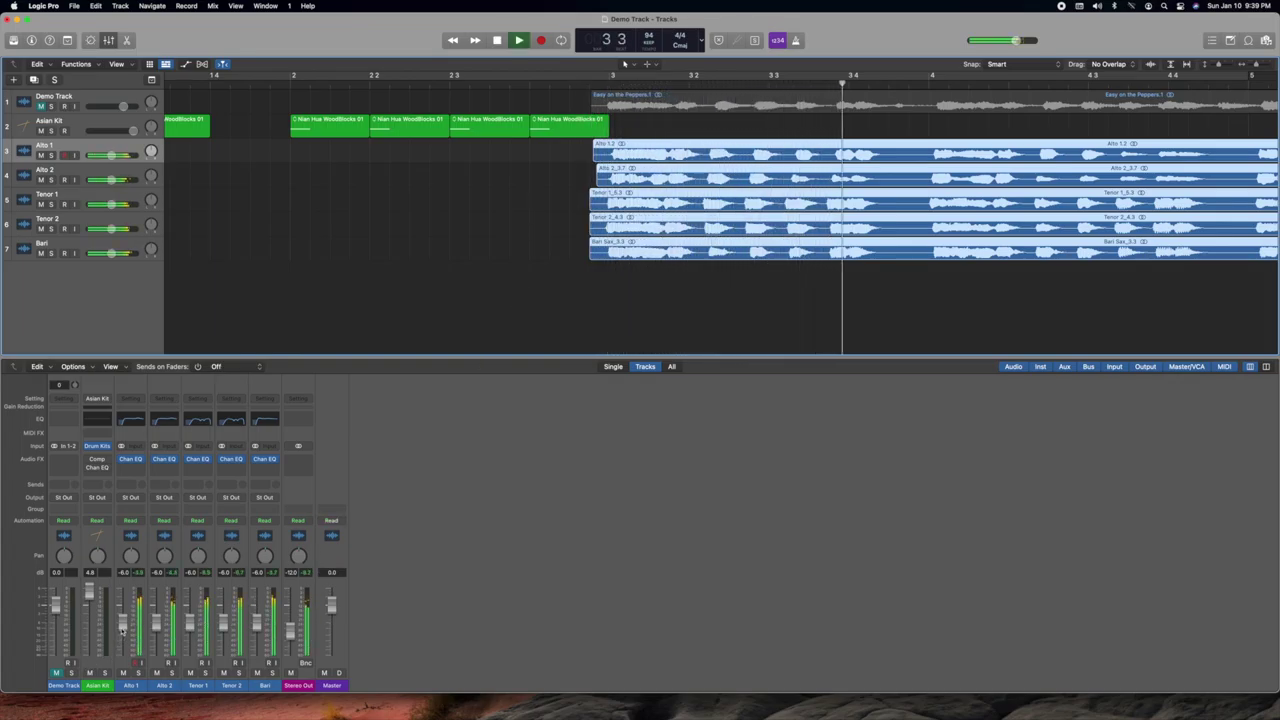
- Set the channel levels to -2.5 dB for Alto 1, -4.1 for Alto 2, -10.6 for Tenor 1, -11.6 for Tenor 2 and -13.2 for Bari
drag(122, 623, 226, 640)
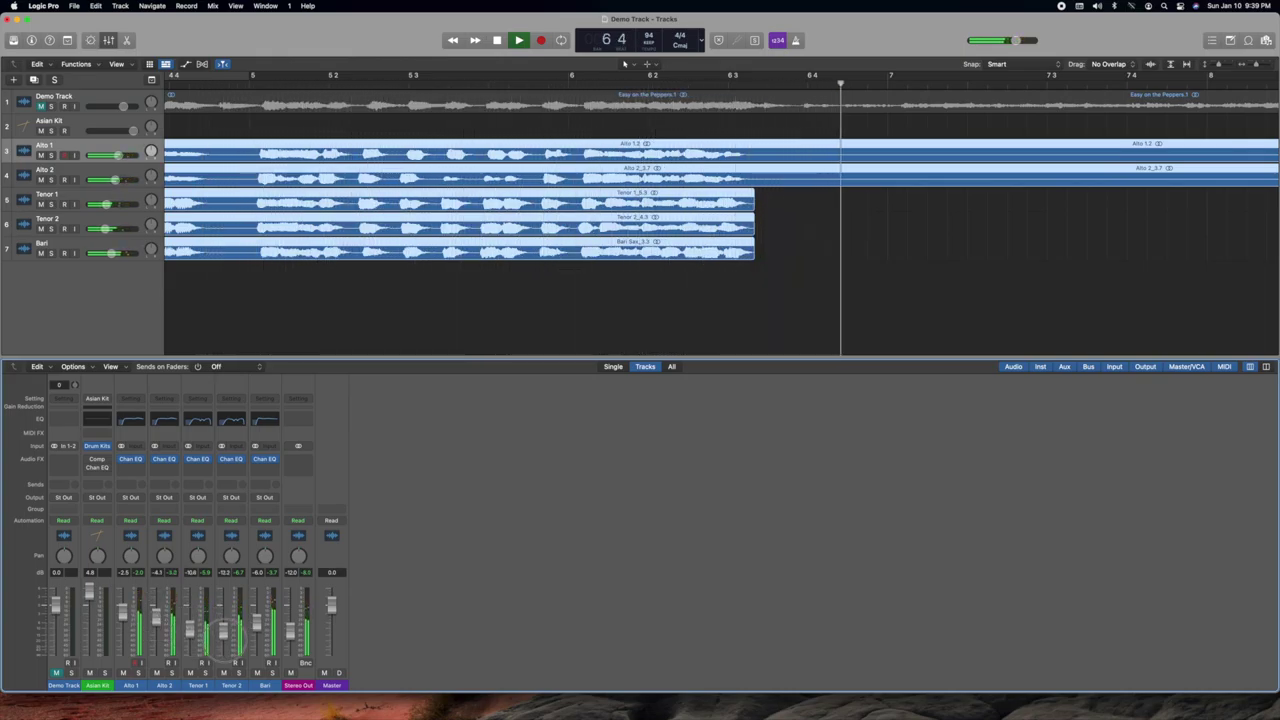
drag(256, 622, 256, 636)
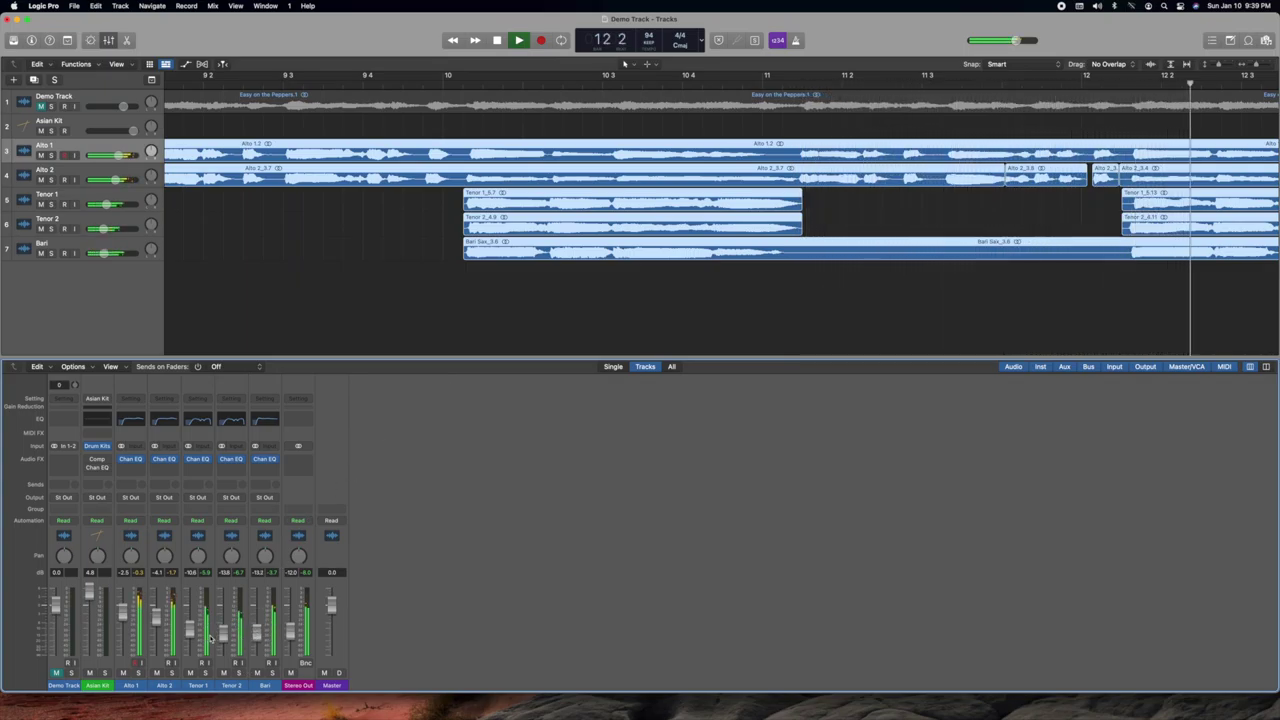
drag(222, 628, 223, 624)
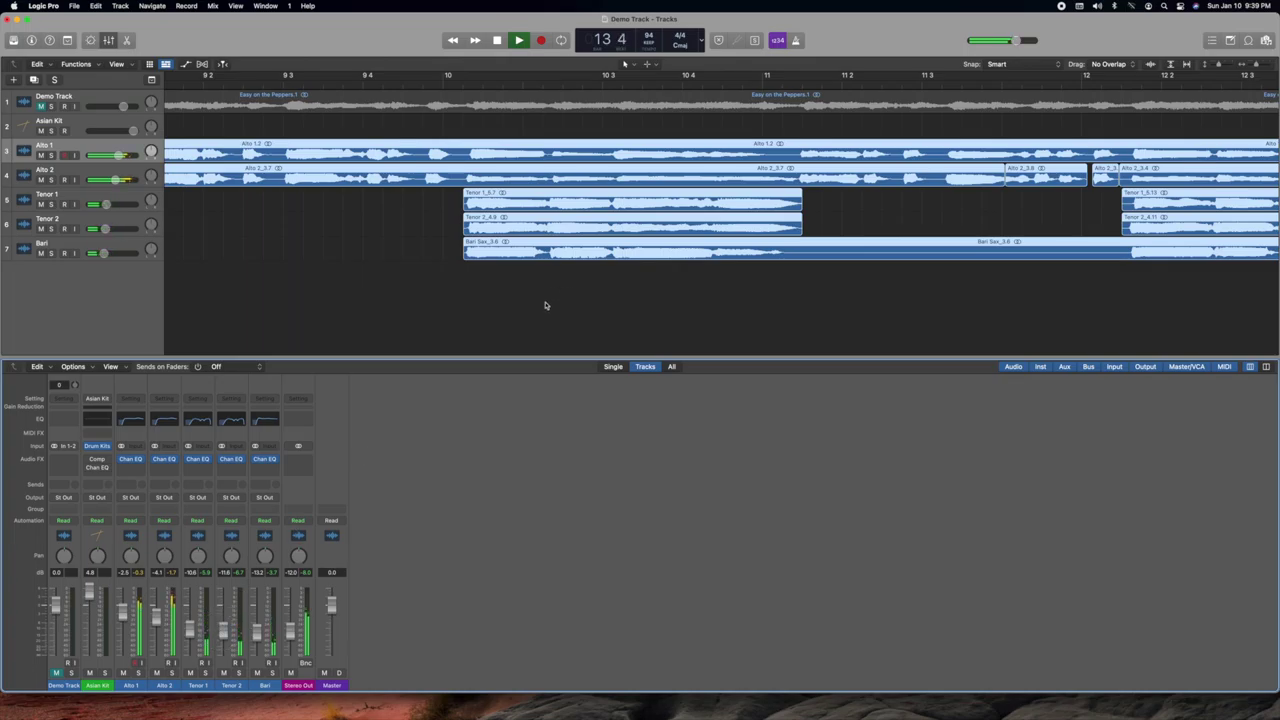
- Lower Alto 1 to -3.3 dB and Alto 2 to -5.3 dB during playback, and stop in bar 16
click(120, 612)
drag(120, 612, 164, 625)
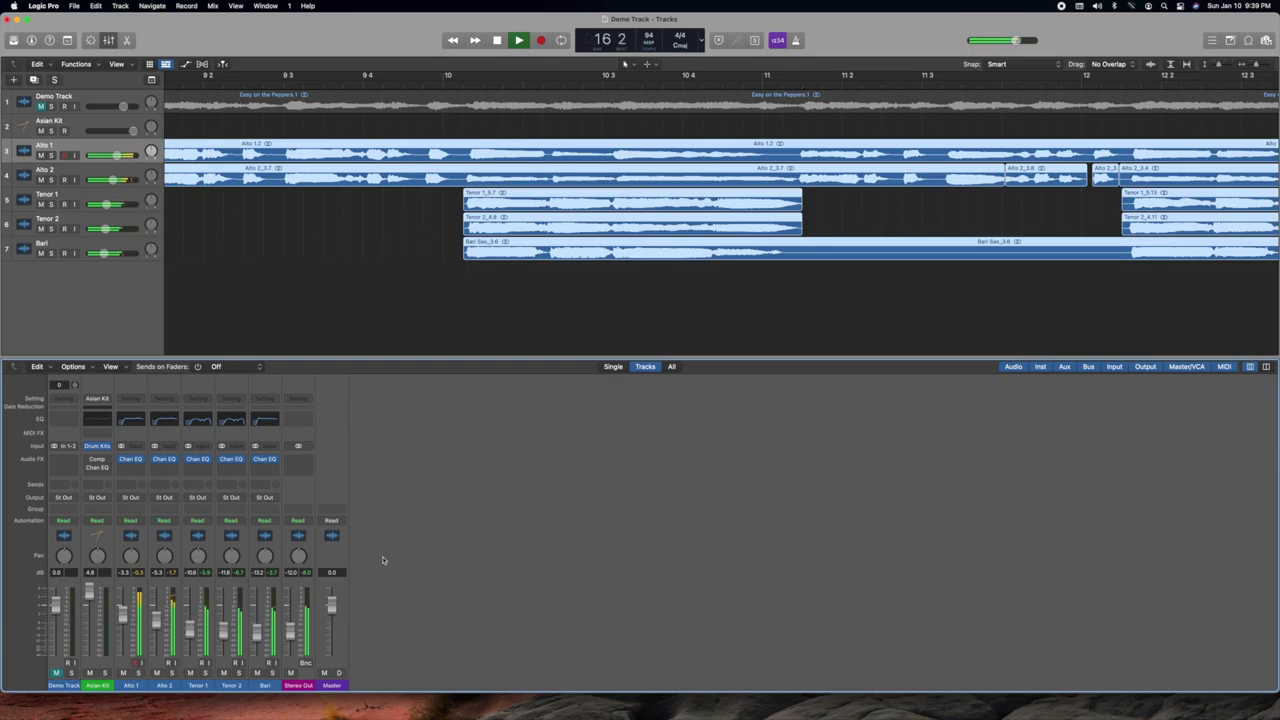
key(space)
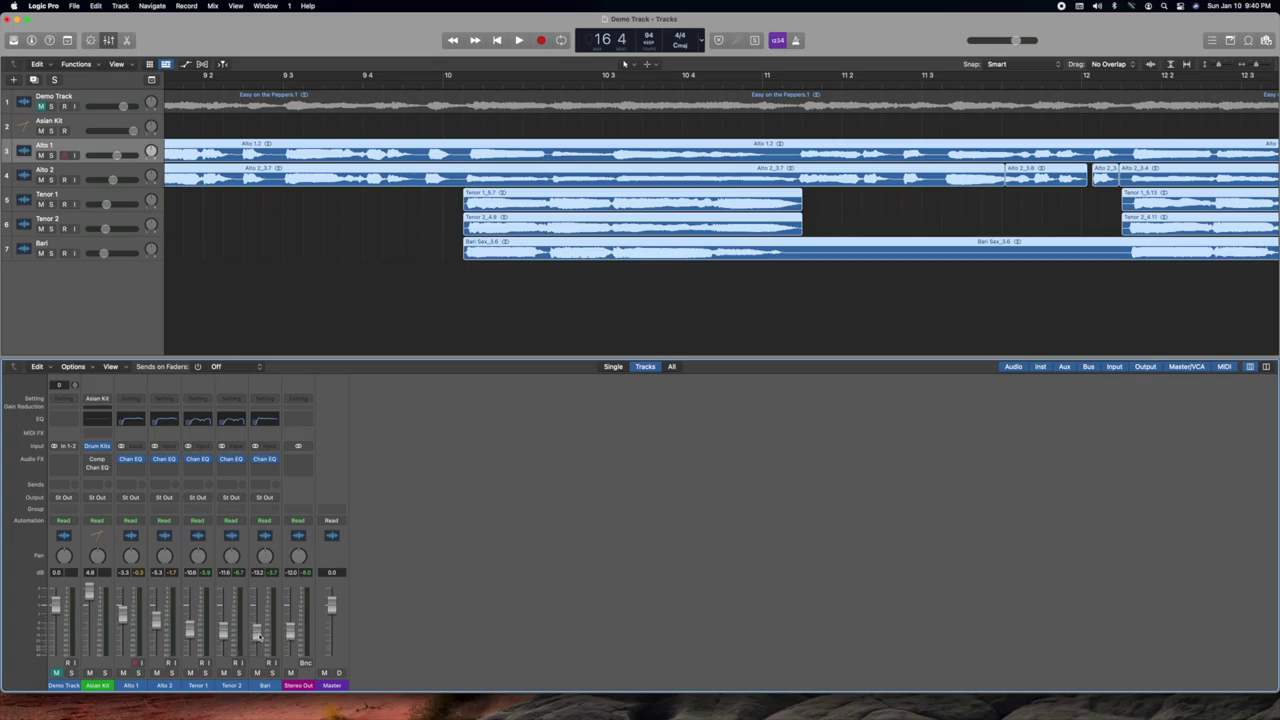
- Play the full sax section from bar 10 to bar 11 to check the balance of the low saxes
click(463, 83)
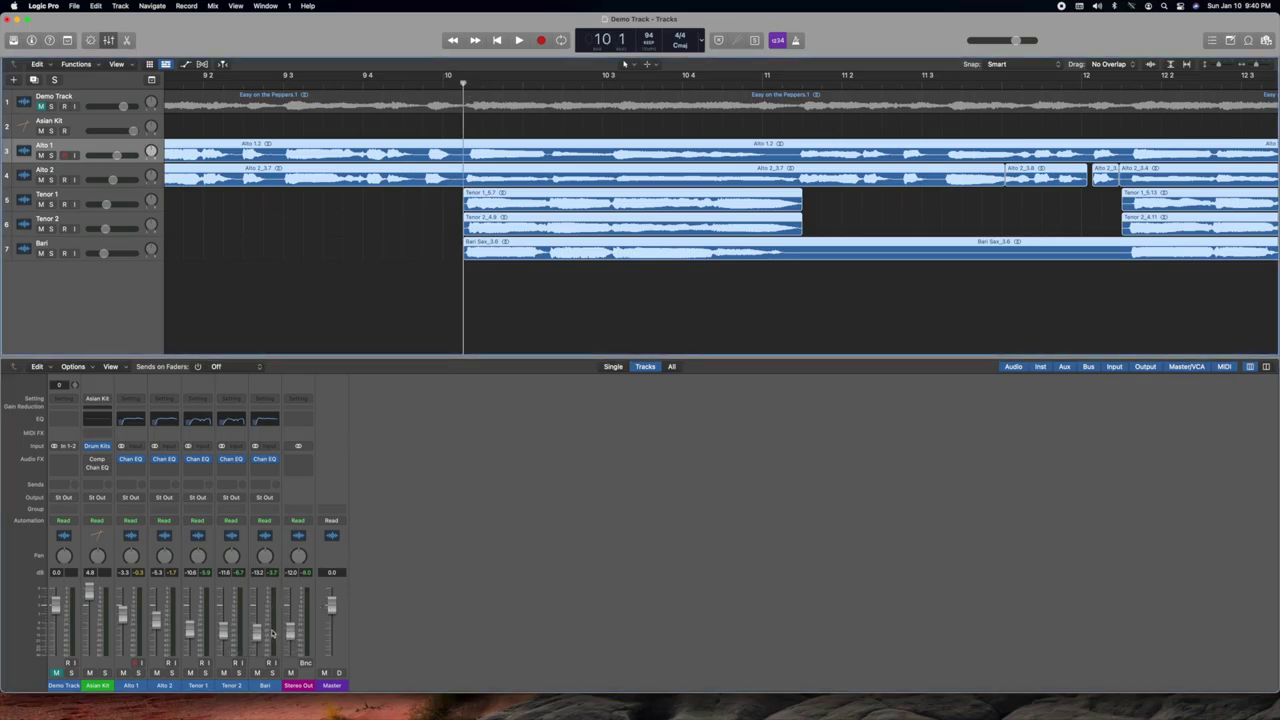
key(space)
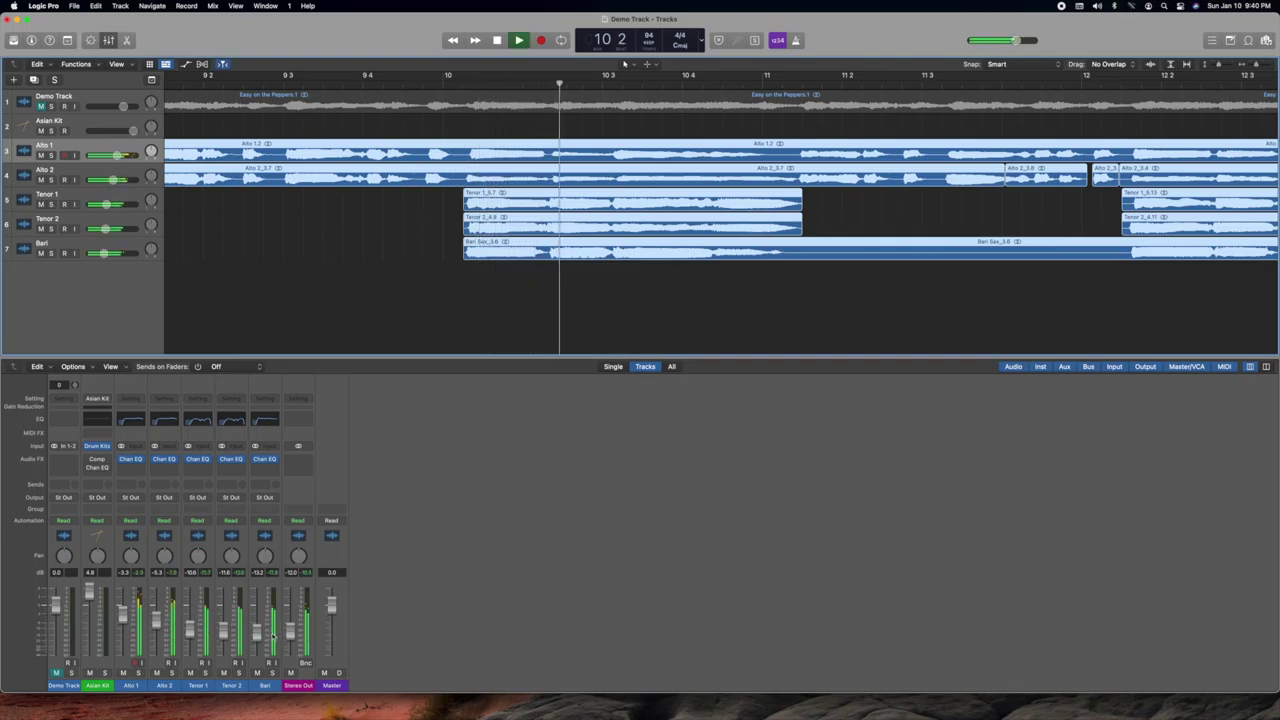
key(space)
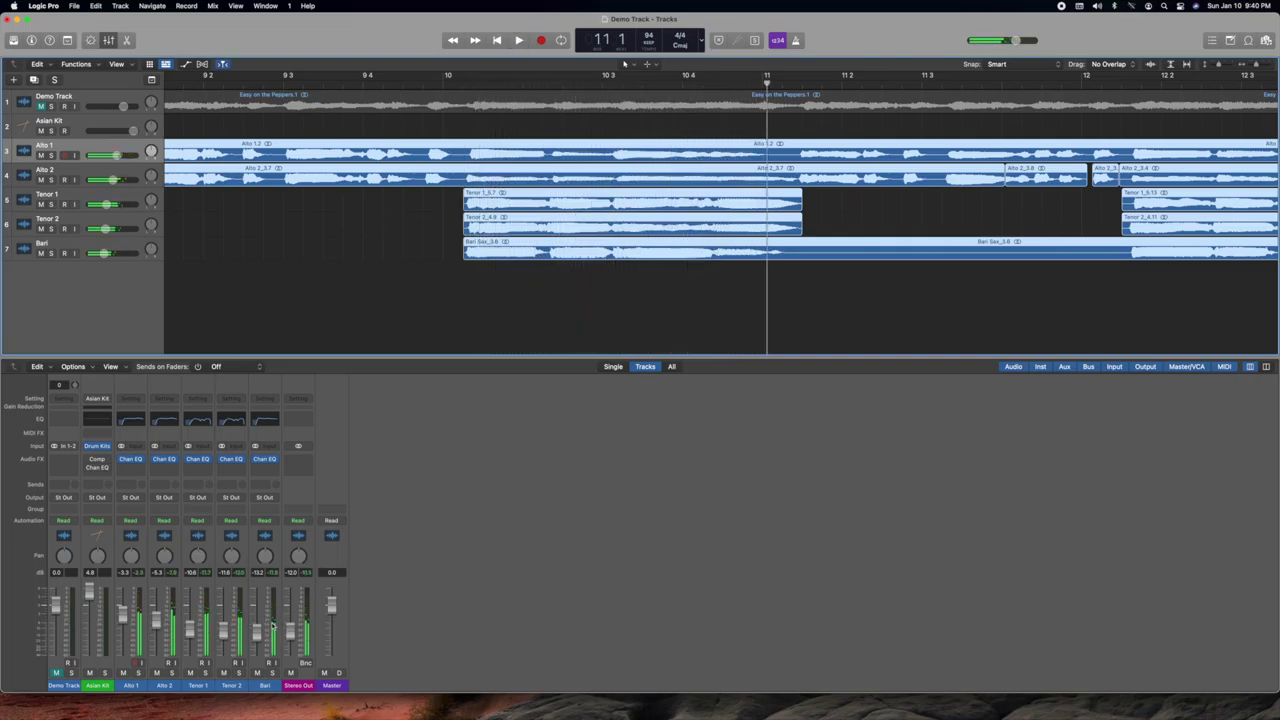
- Listen to the Bari track soloed from bar 10 to about bar 11, and turn its solo off again
click(51, 253)
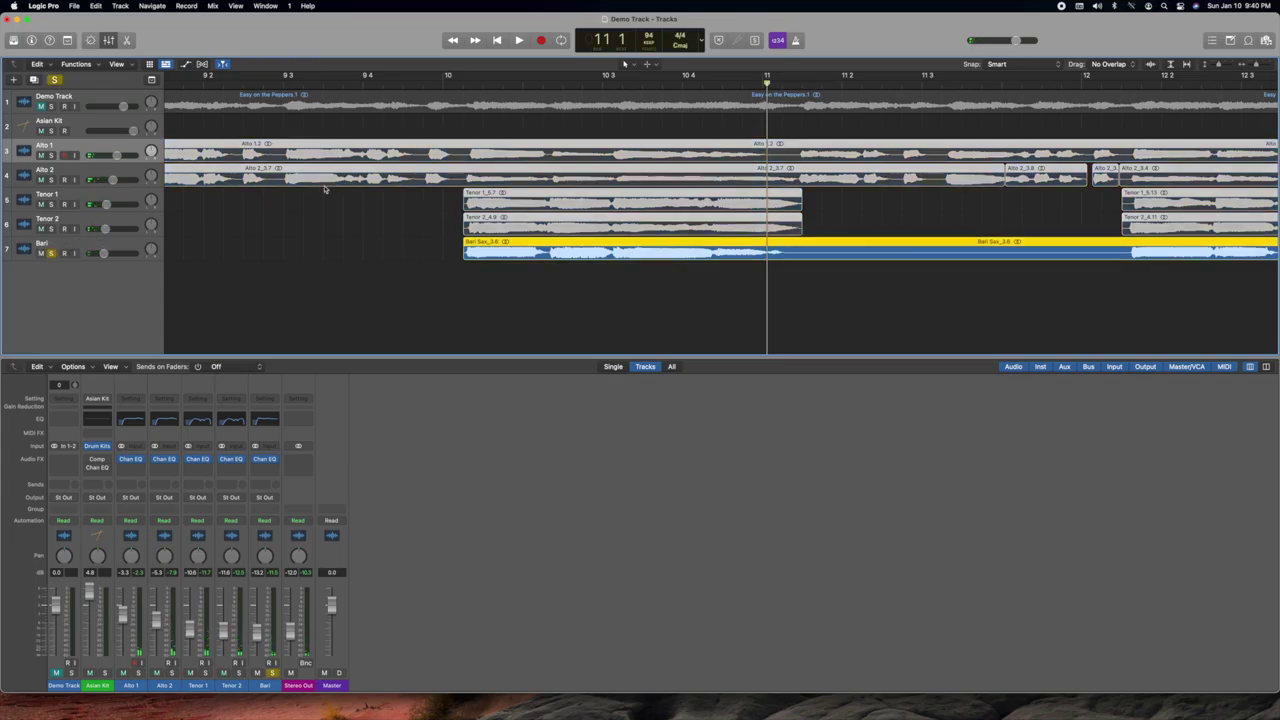
click(459, 88)
key(space)
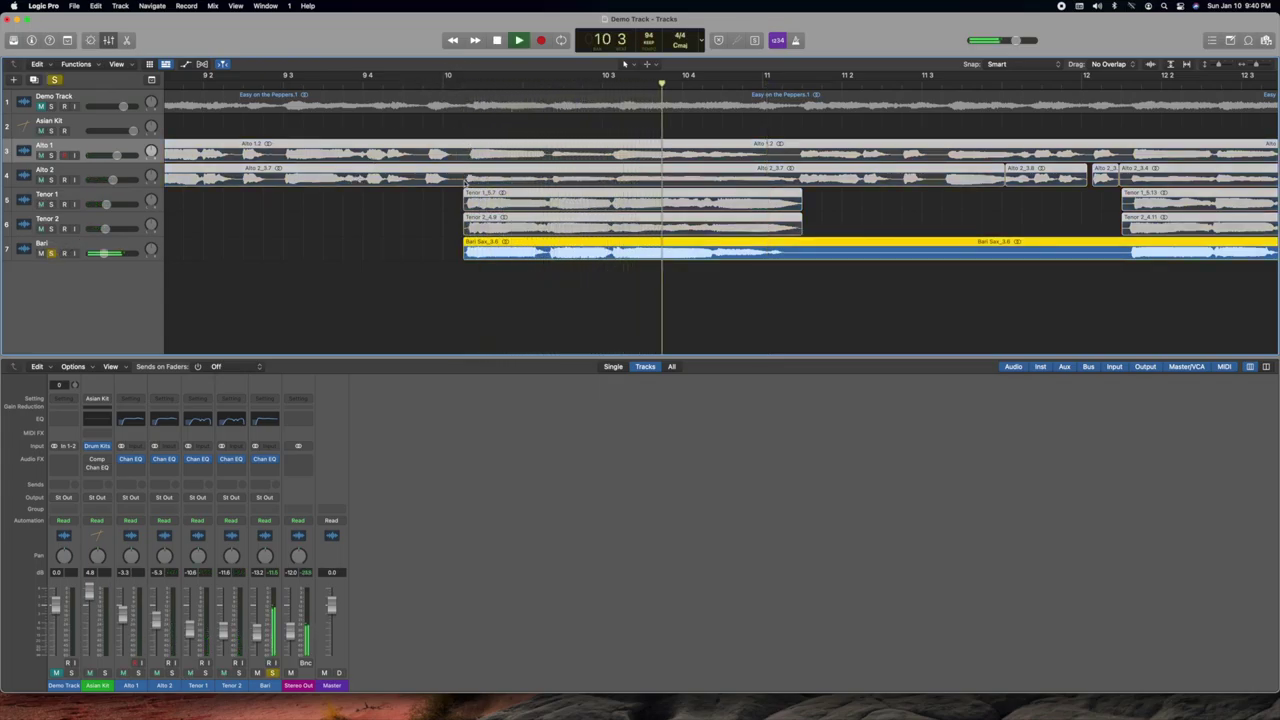
key(space)
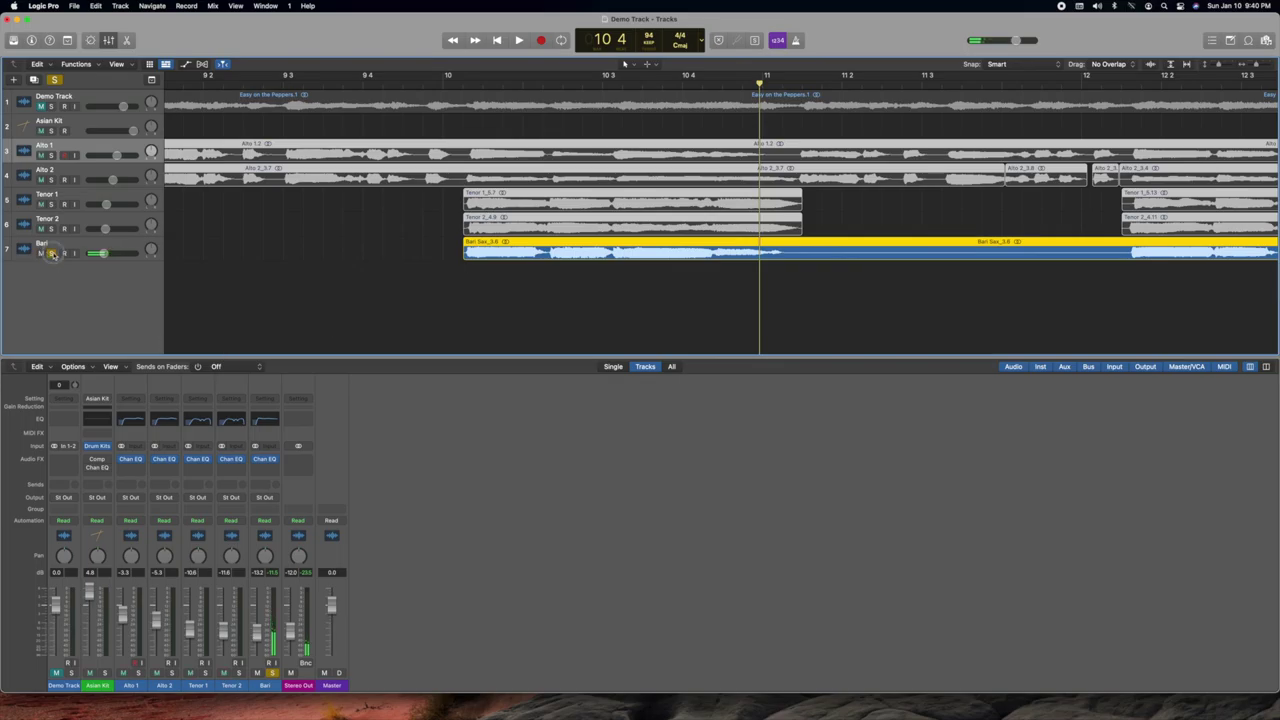
click(51, 253)
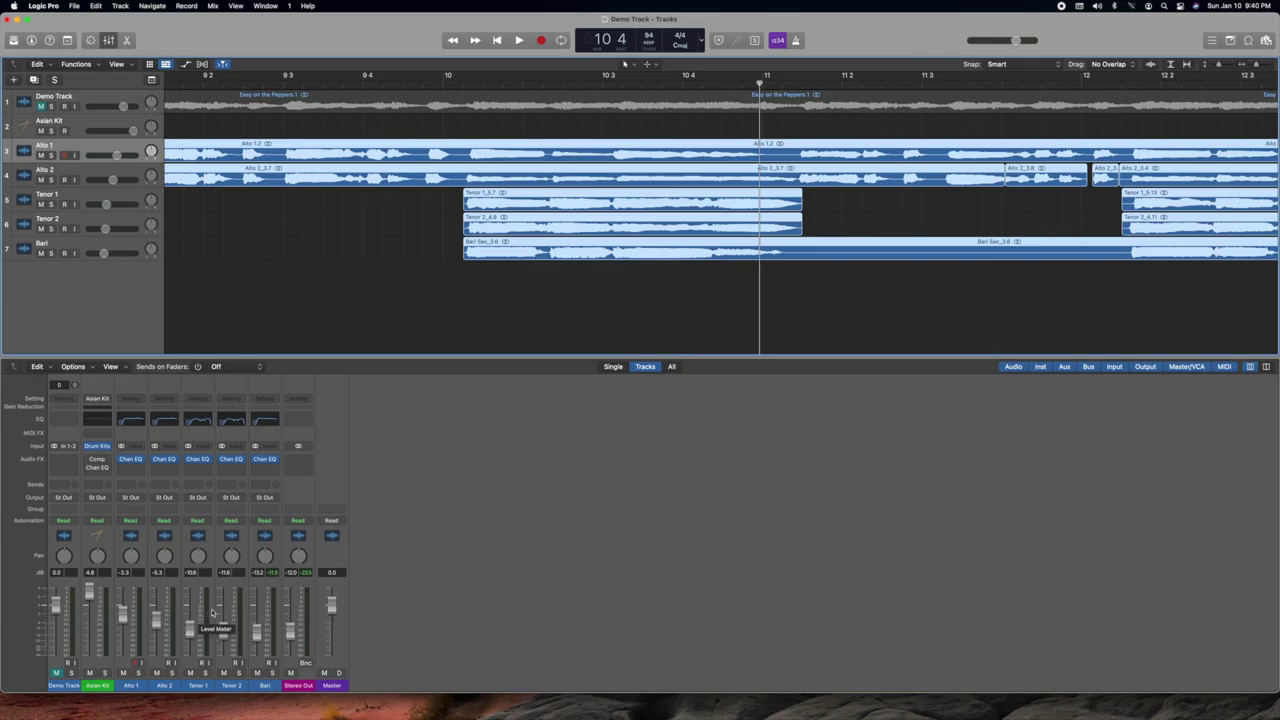
- Look over the alto, tenor and bari regions between bar 11 and about bar 20
scroll(659, 219, right, 10)
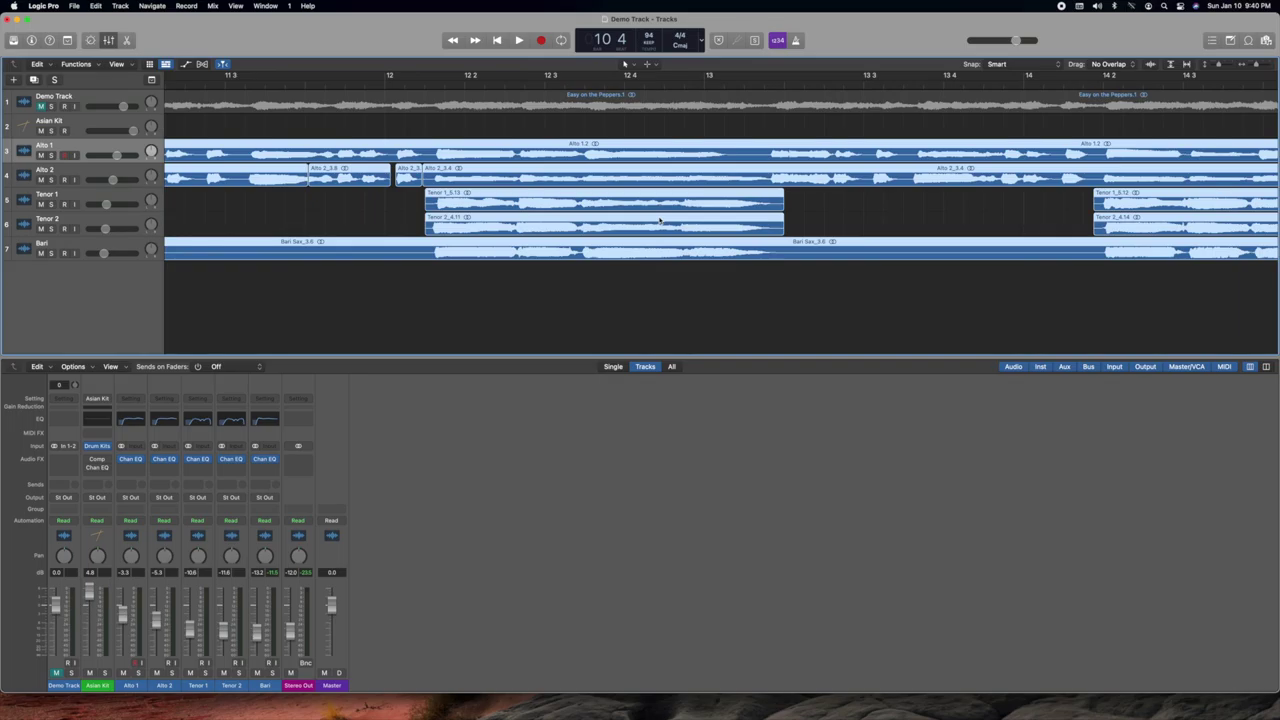
scroll(620, 250, left, 5)
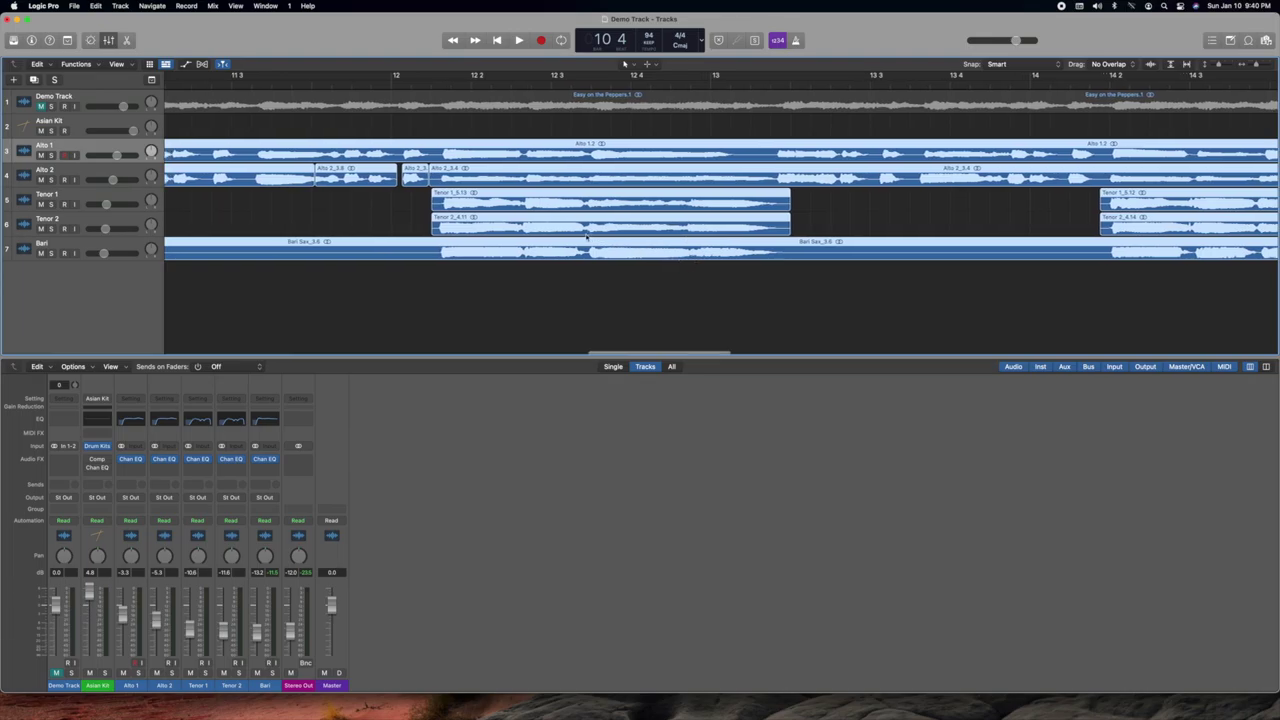
scroll(586, 237, right, 10)
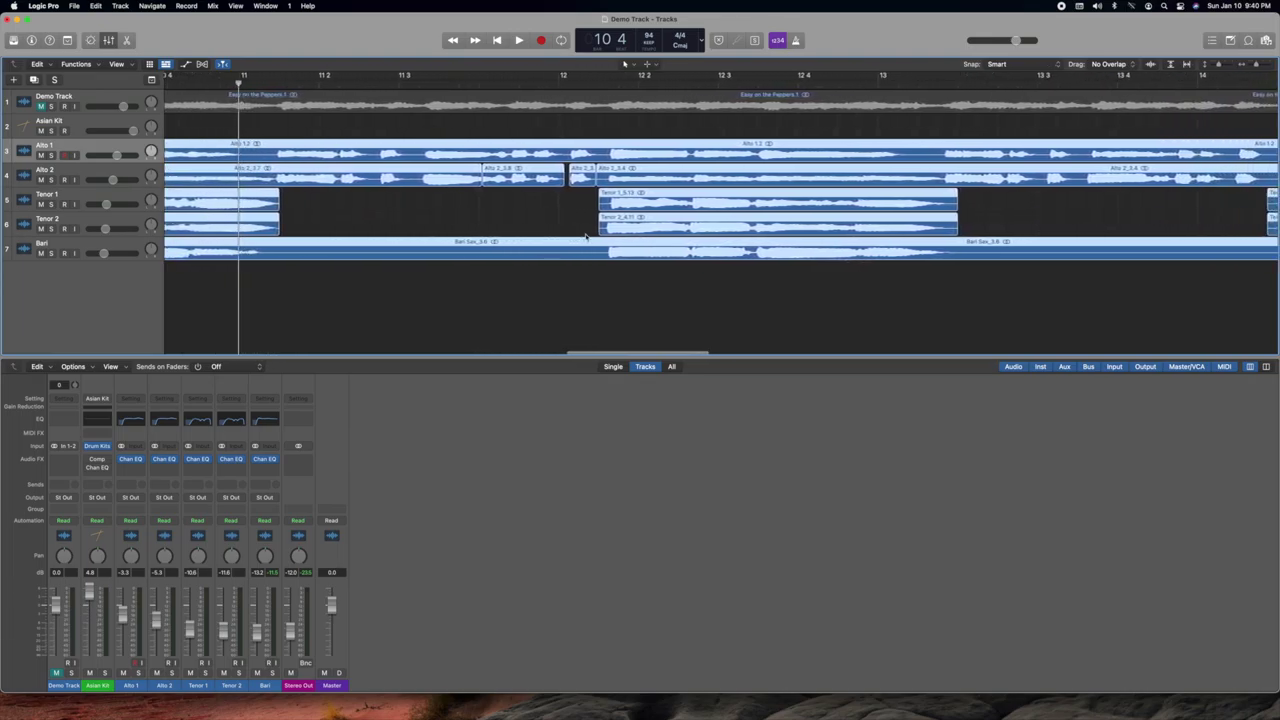
scroll(586, 237, right, 5)
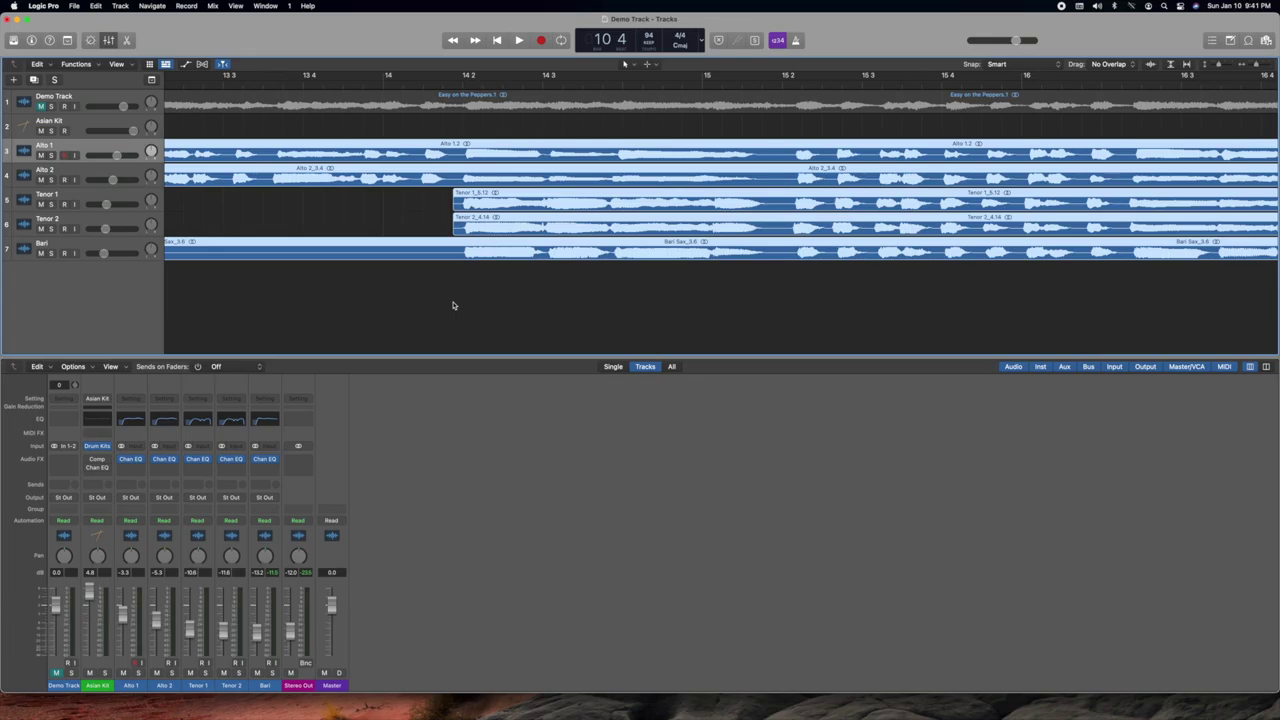
scroll(453, 305, left, 3)
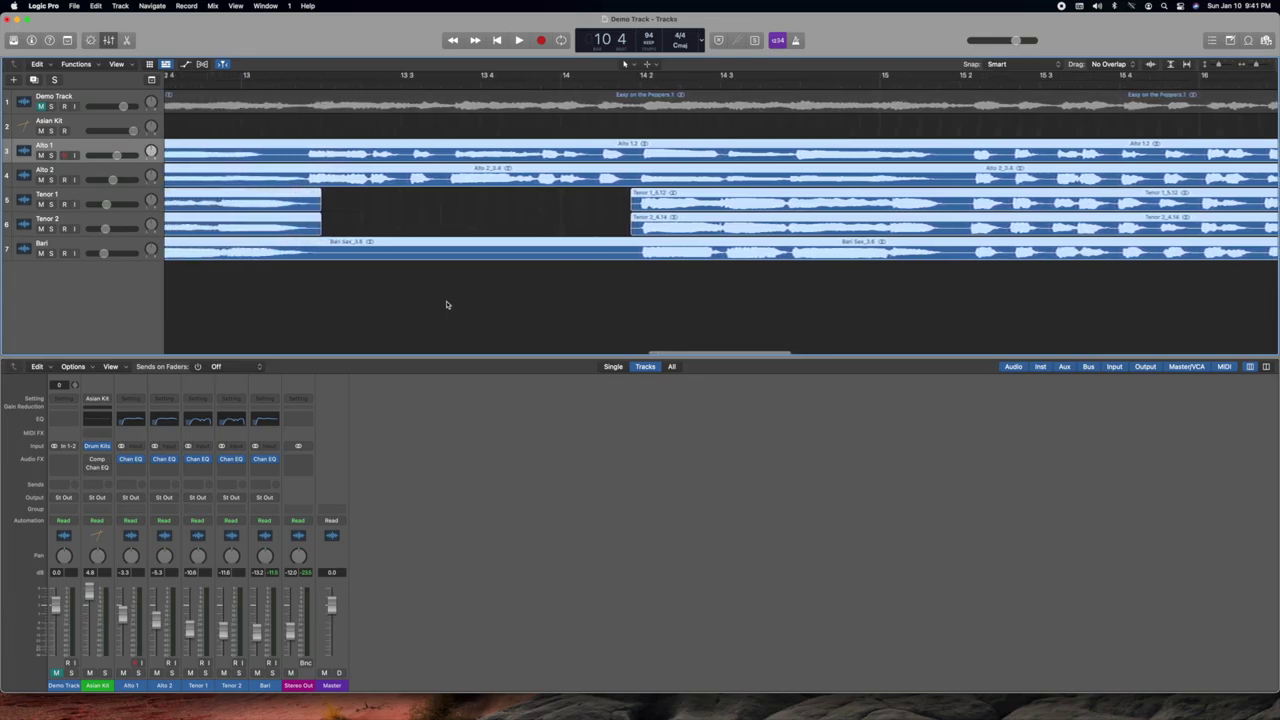
scroll(447, 305, right, 5)
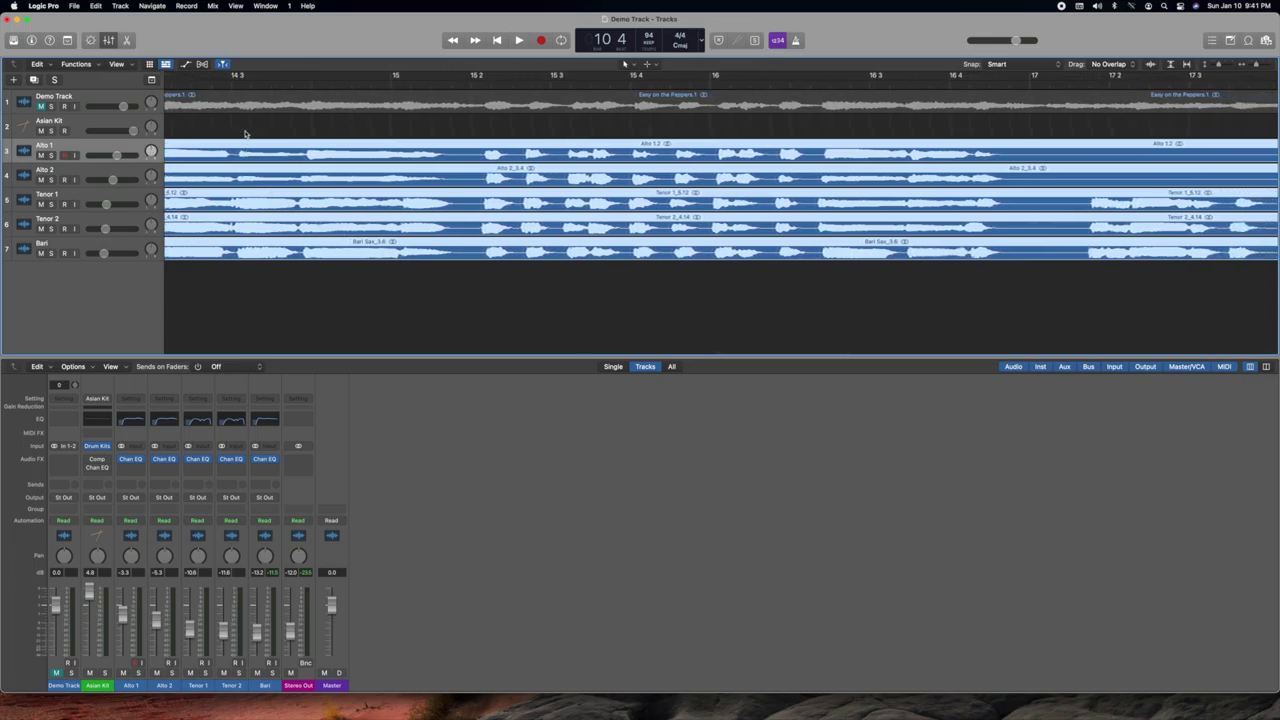
scroll(538, 245, right, 10)
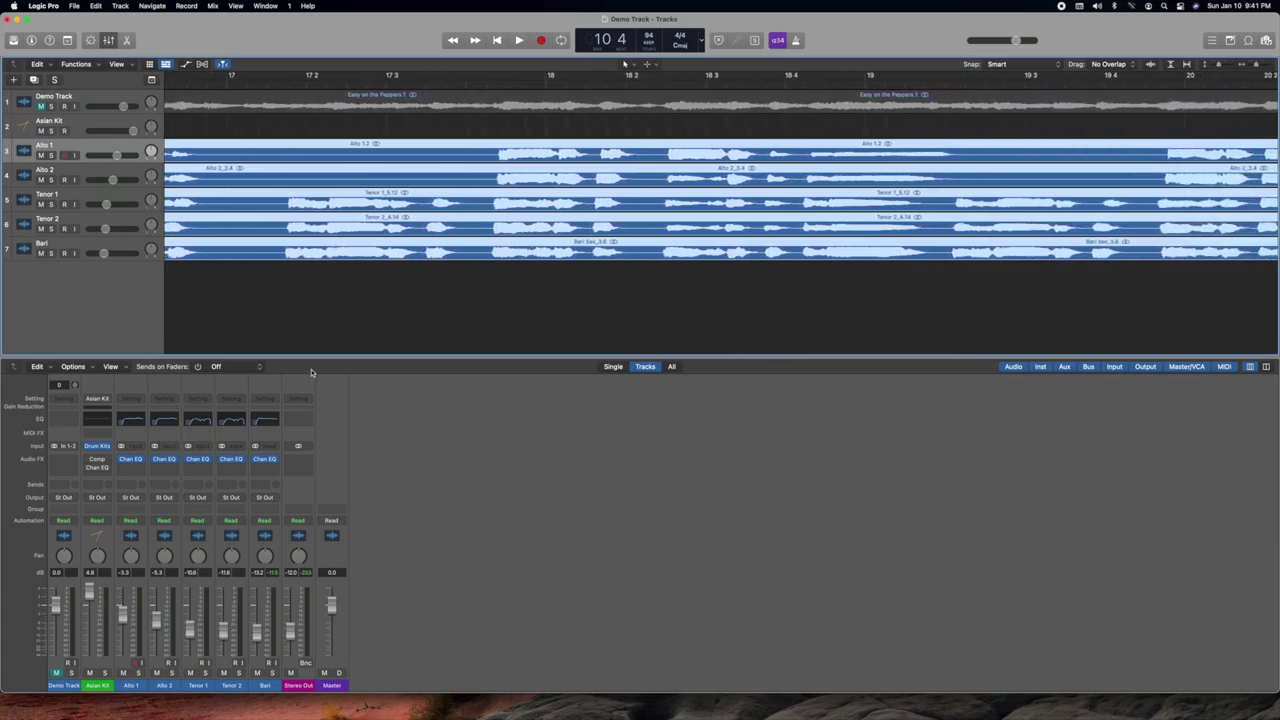
- Hide the mixer and show the volume automation for the tracks around bars 16 to 19
key(x)
scroll(318, 350, left, 3)
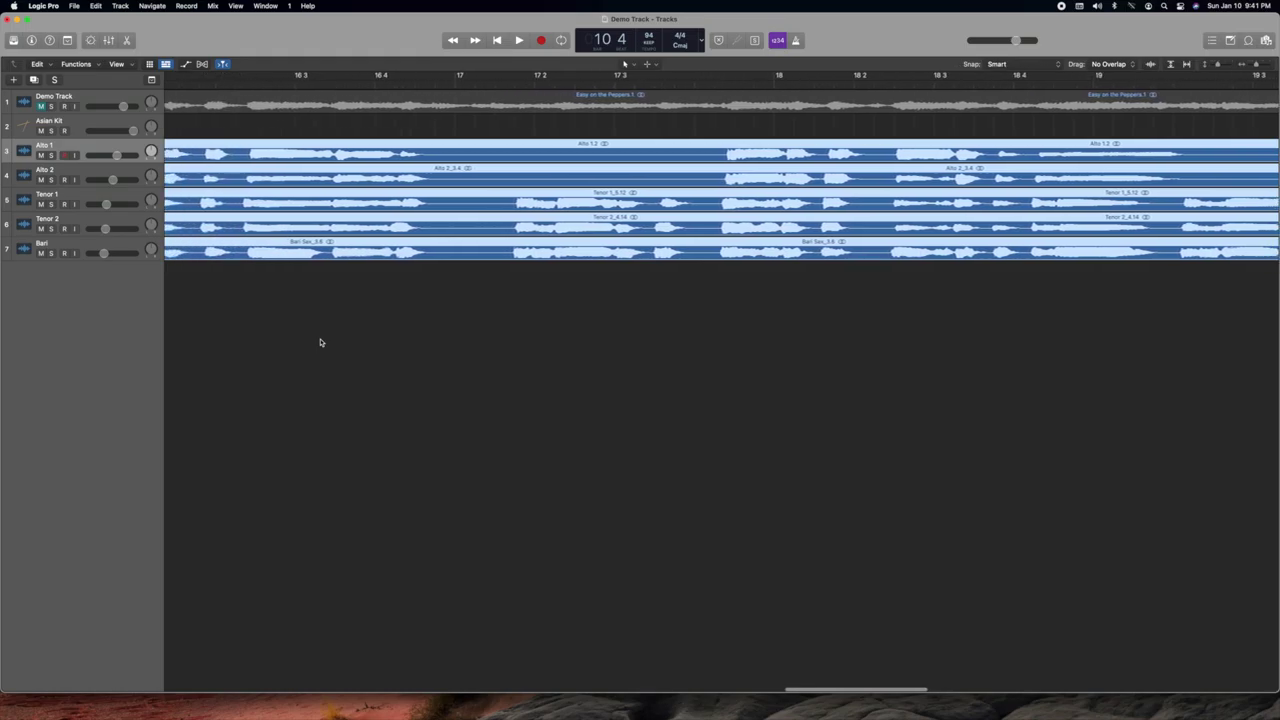
scroll(320, 343, right, 2)
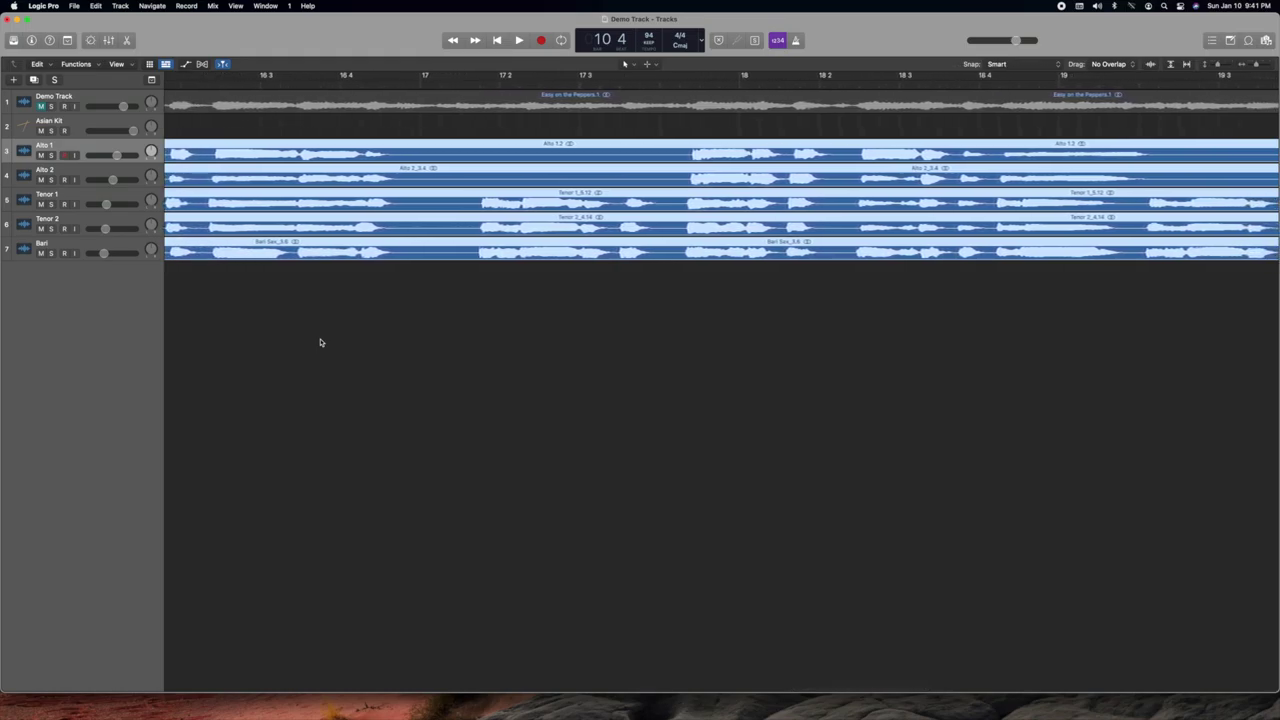
key(a)
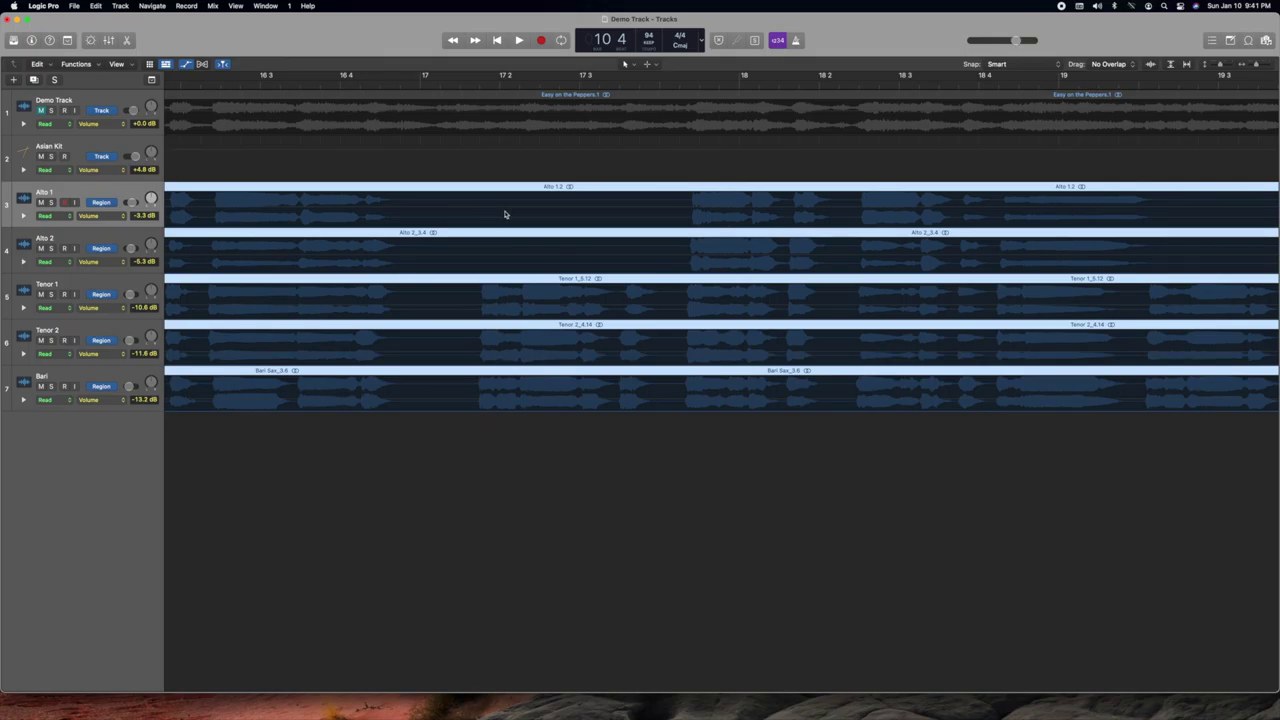
- Play the full sax section from just before bar 18 up to bar 21 to check its dynamics
scroll(505, 214, right, 5)
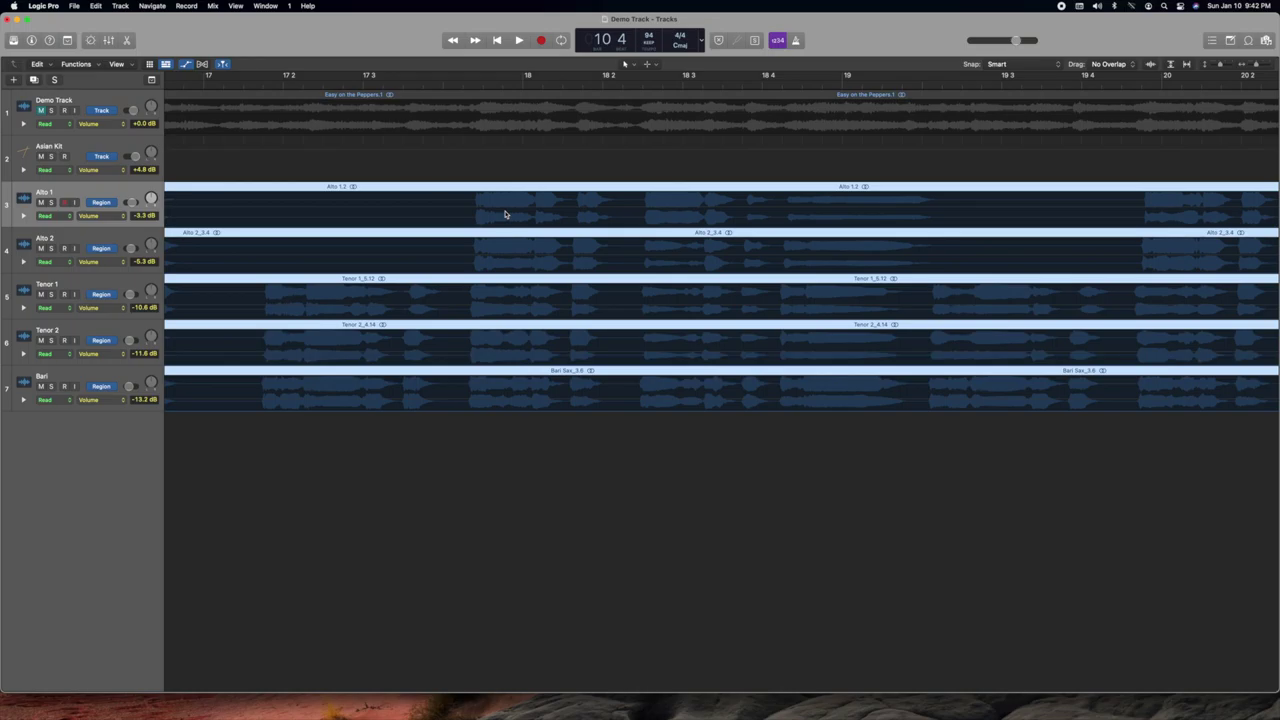
scroll(505, 224, right, 10)
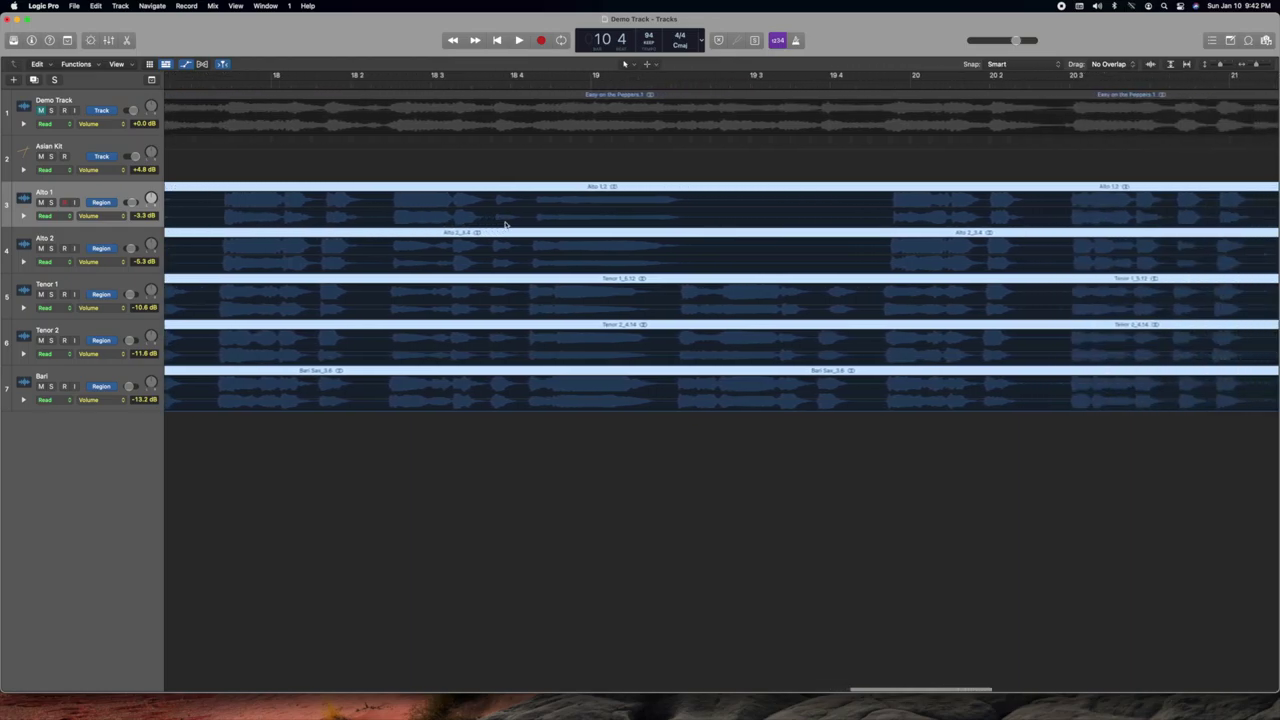
scroll(505, 224, right, 15)
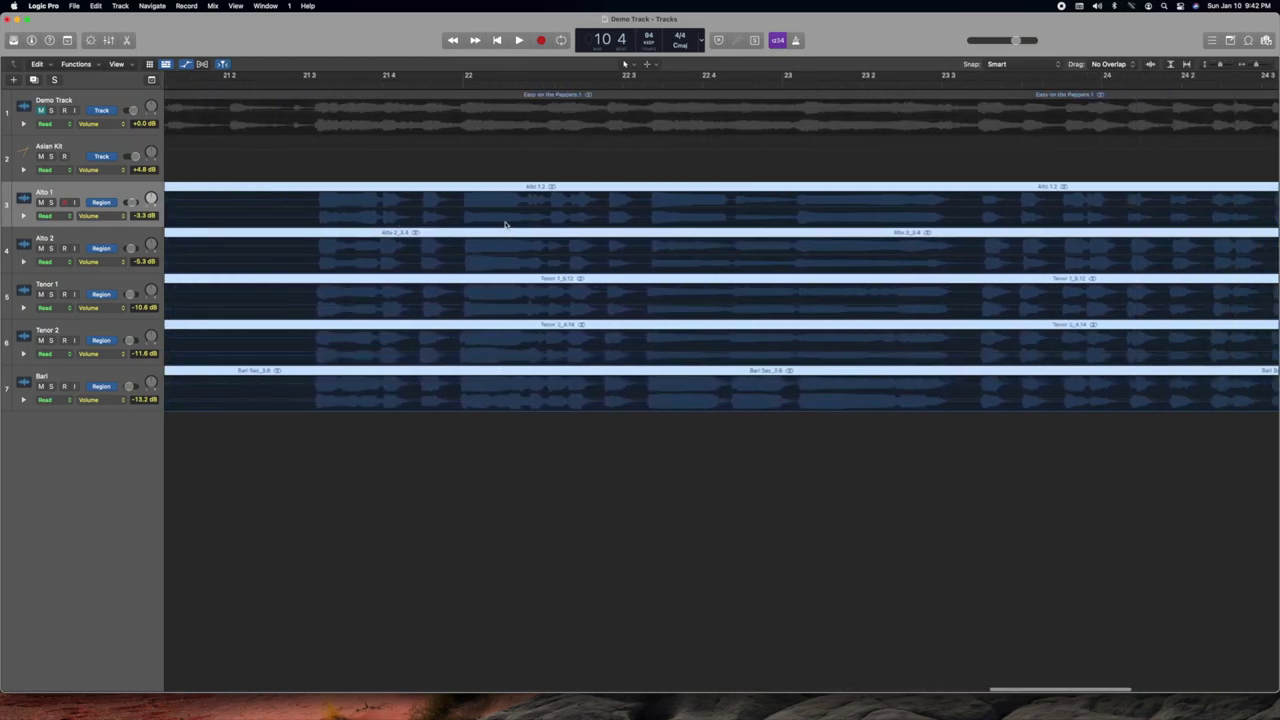
scroll(505, 224, left, 20)
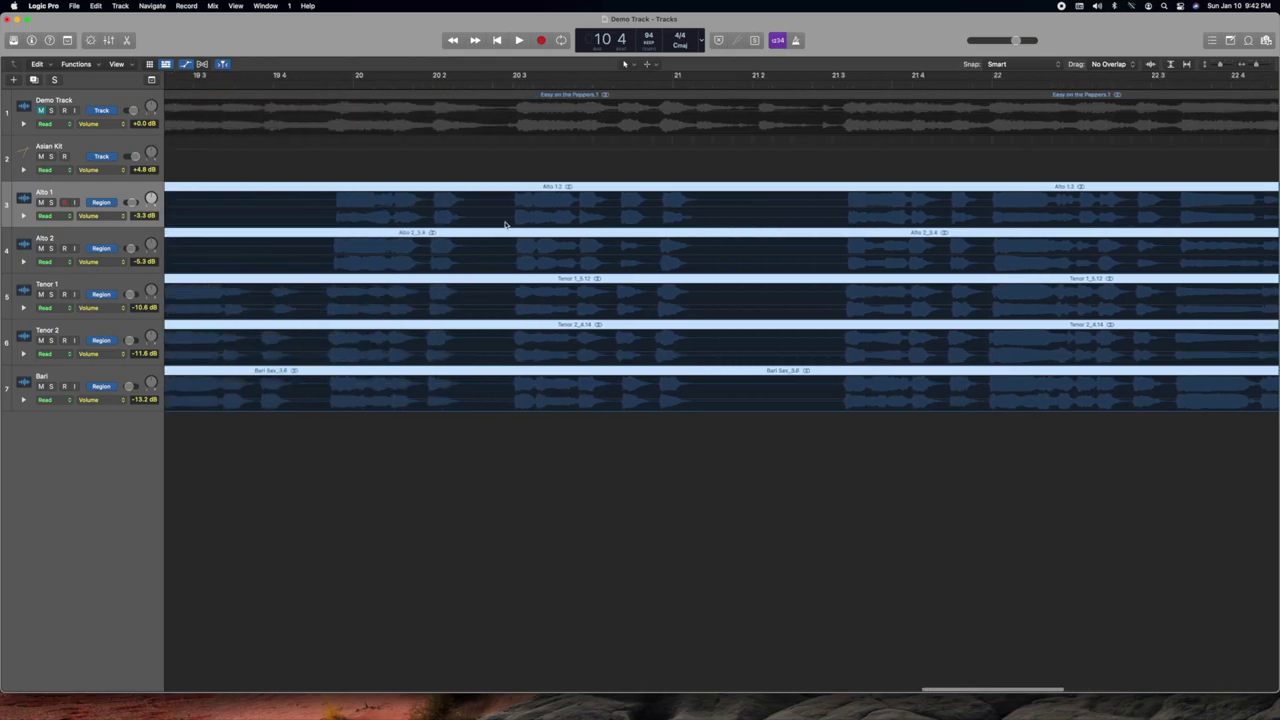
scroll(505, 224, left, 2)
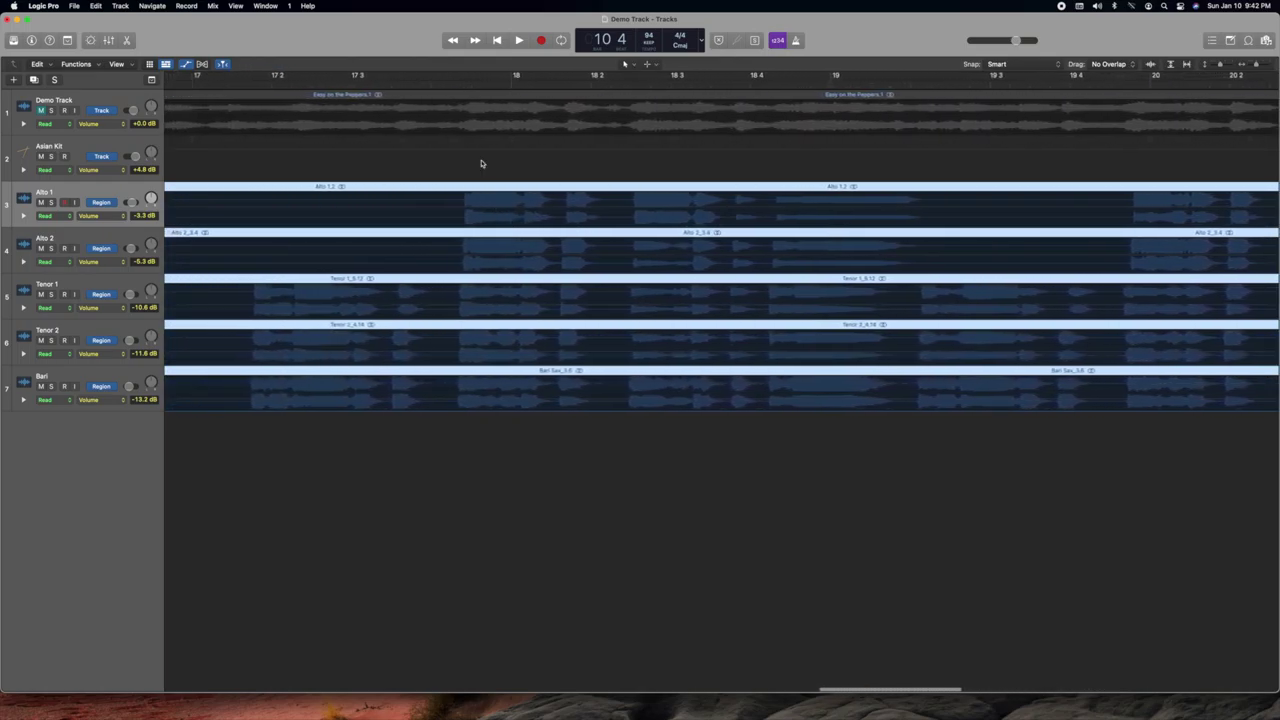
click(452, 85)
key(space)
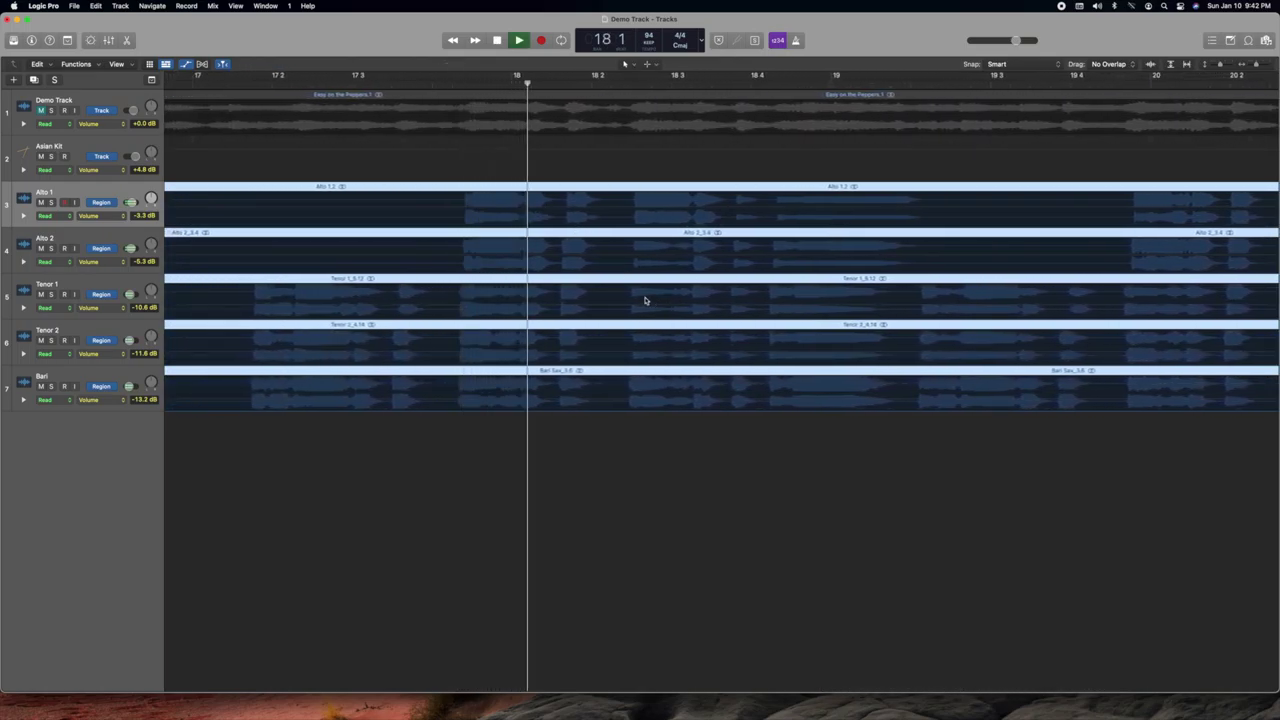
scroll(852, 290, right, 5)
scroll(853, 292, right, 15)
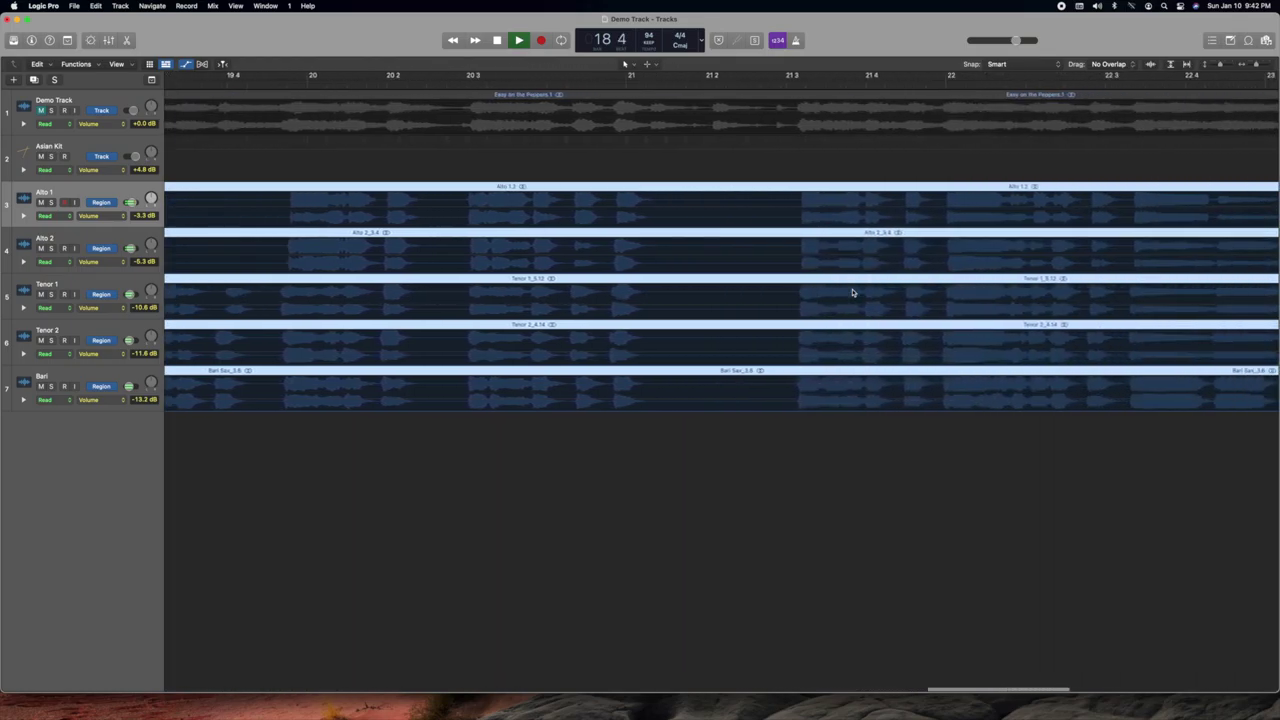
scroll(503, 232, left, 10)
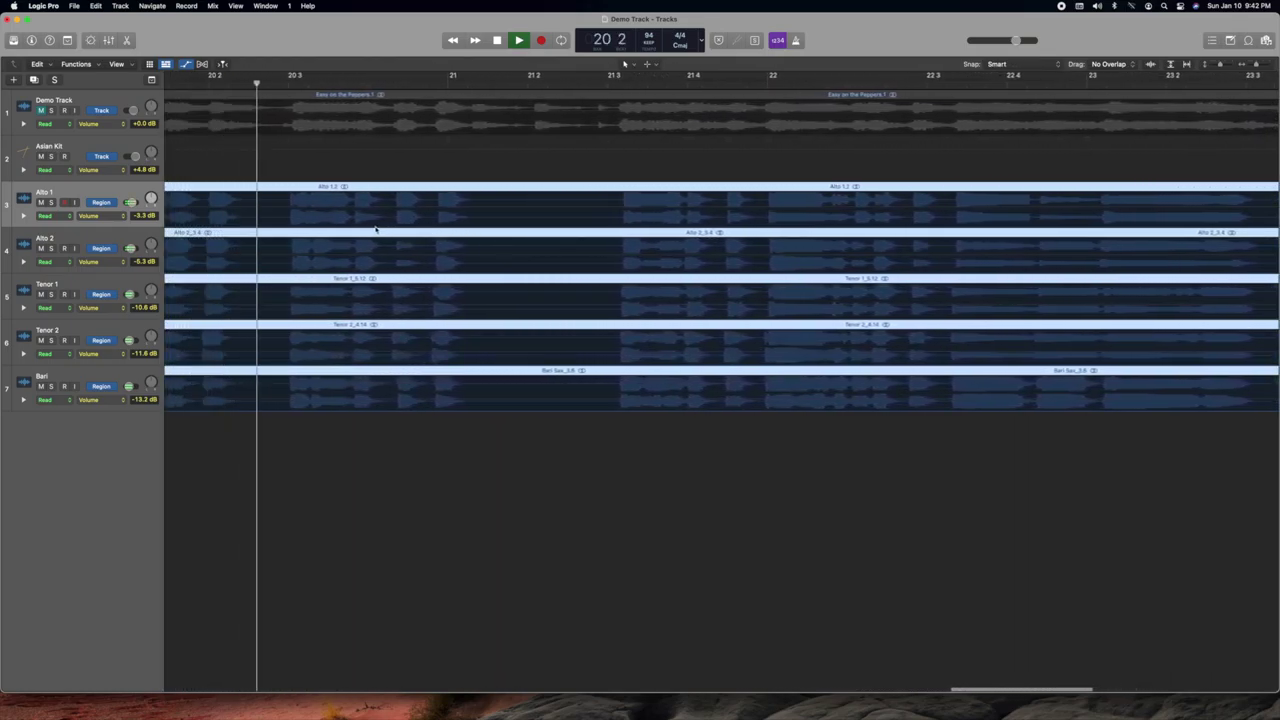
key(space)
- Listen to the sax section from the middle of bar 22 to beat 3 of bar 23
scroll(575, 244, right, 12)
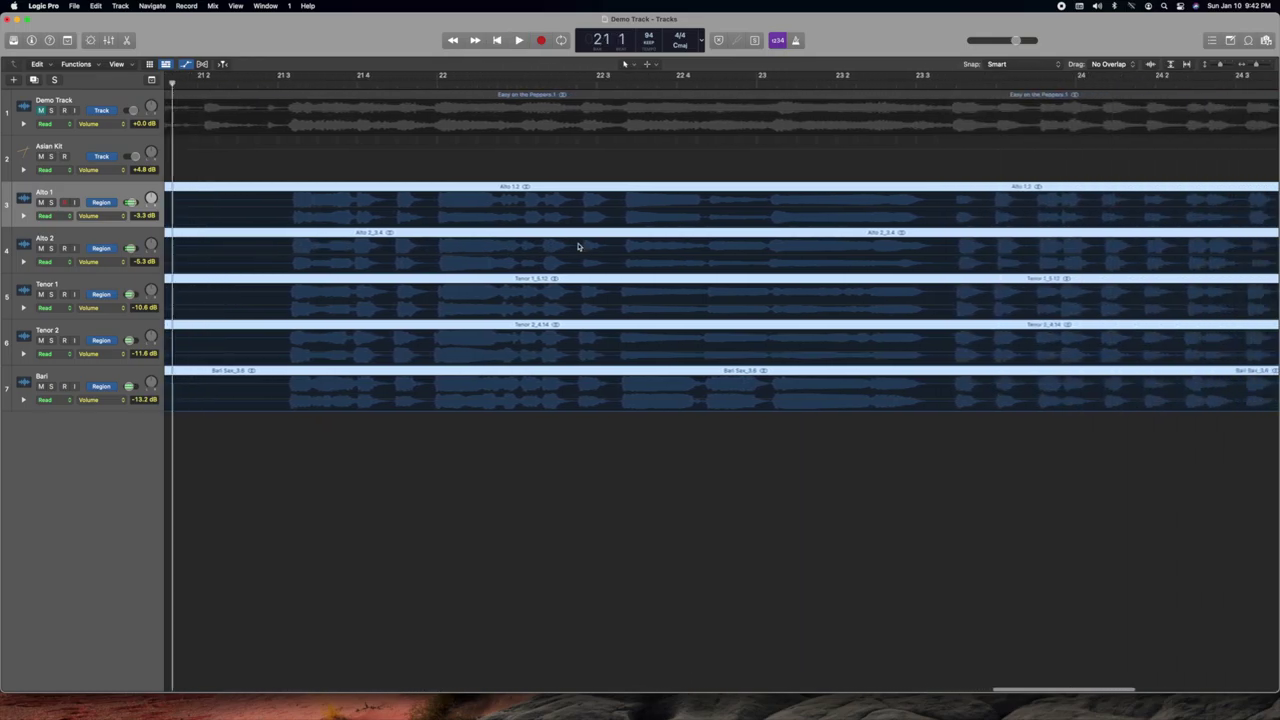
scroll(650, 247, left, 4)
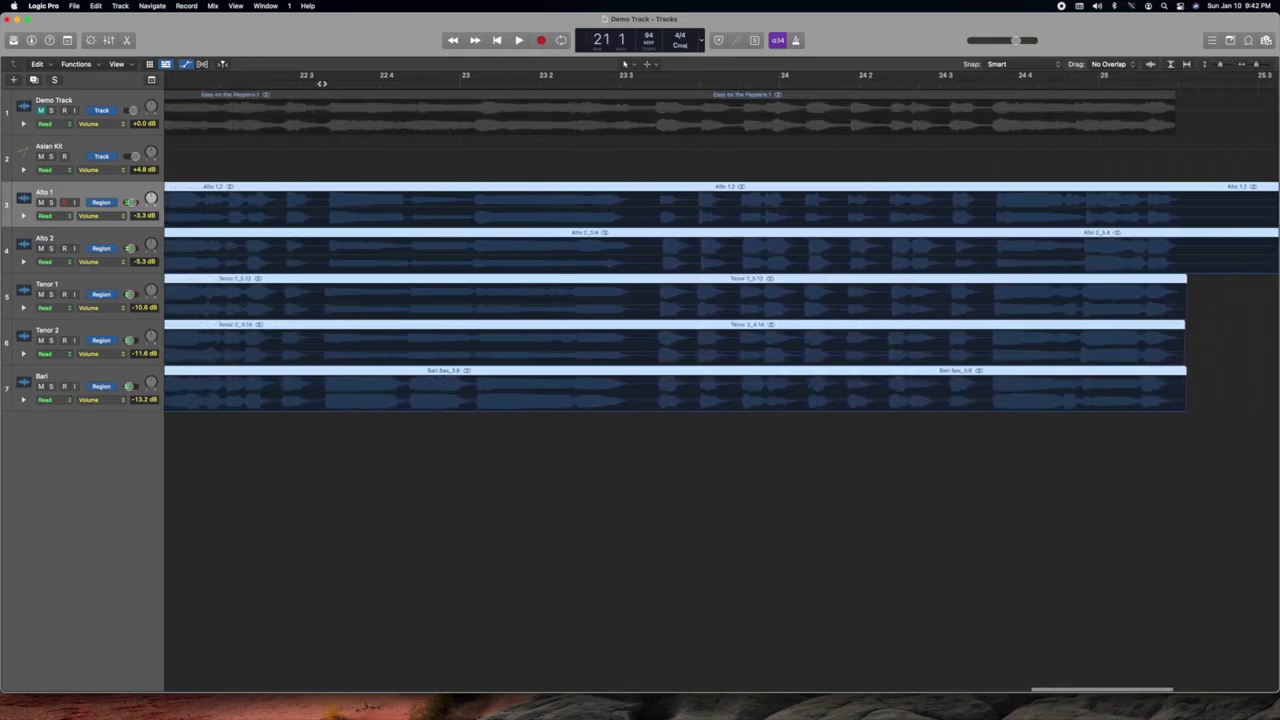
click(262, 84)
key(space)
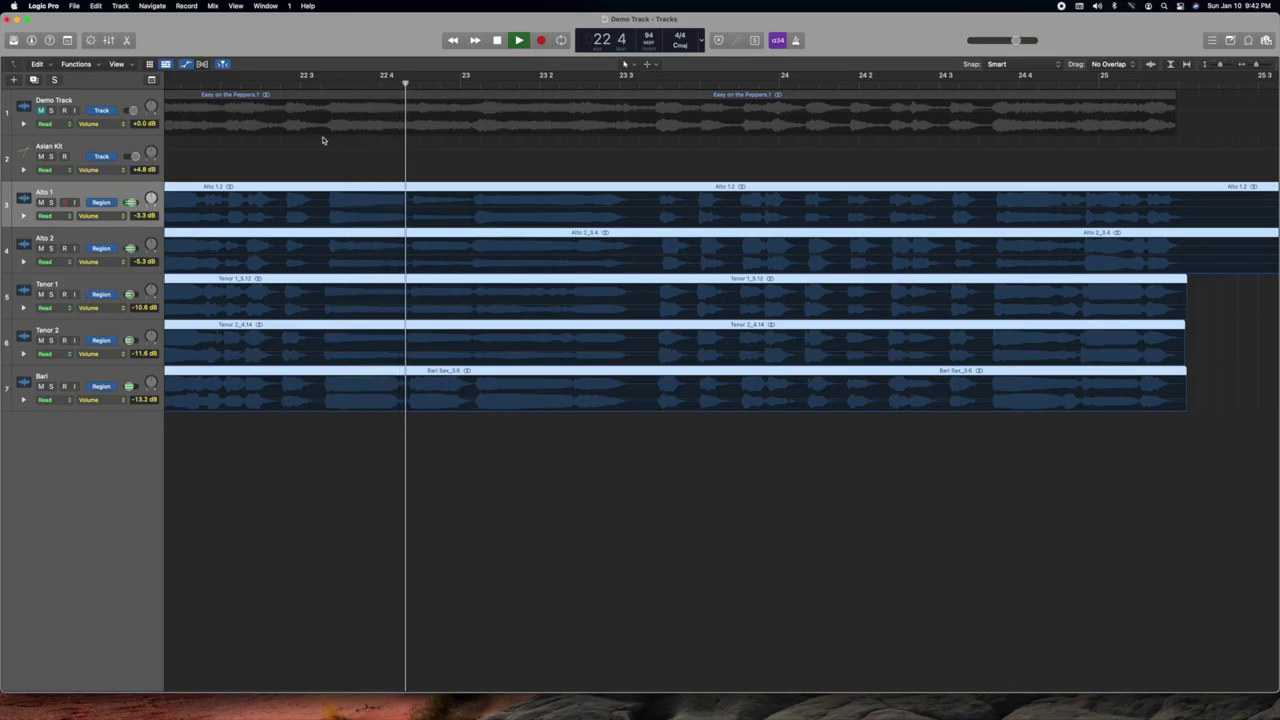
key(space)
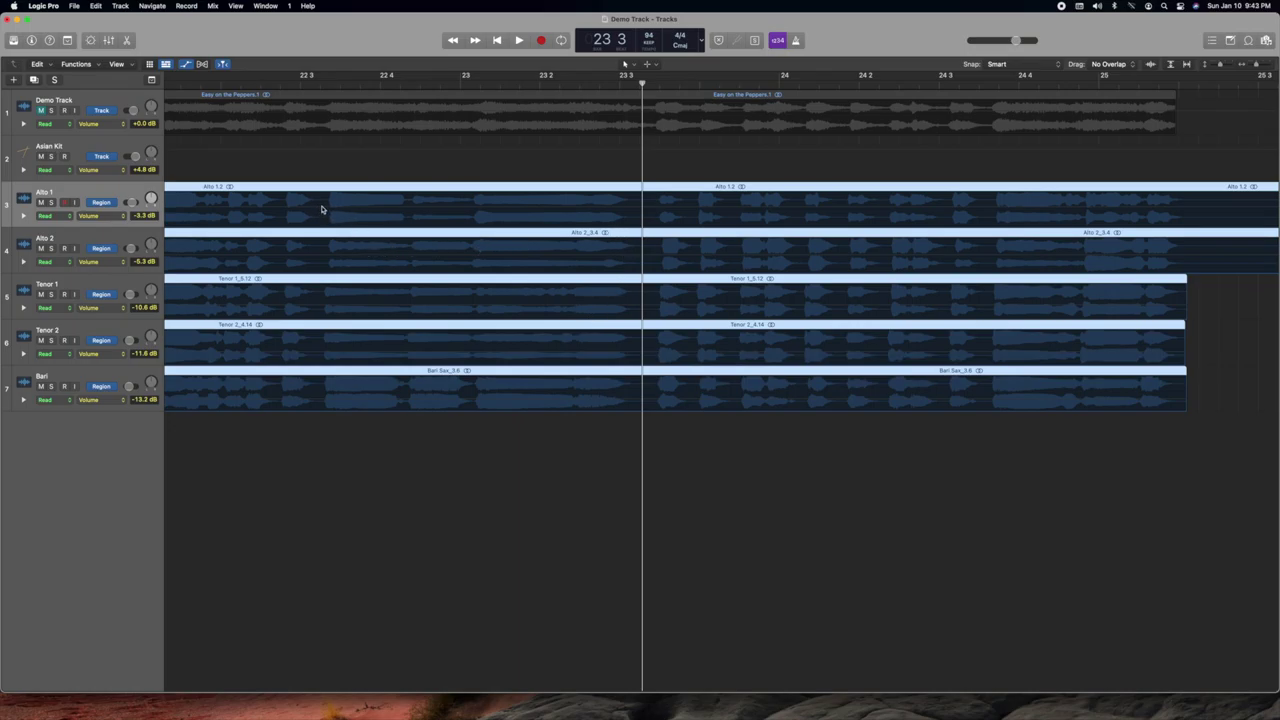
- Add pairs of volume automation points to Alto 1 and Alto 2 near 22 4 and 23 3
key(a)
click(405, 209)
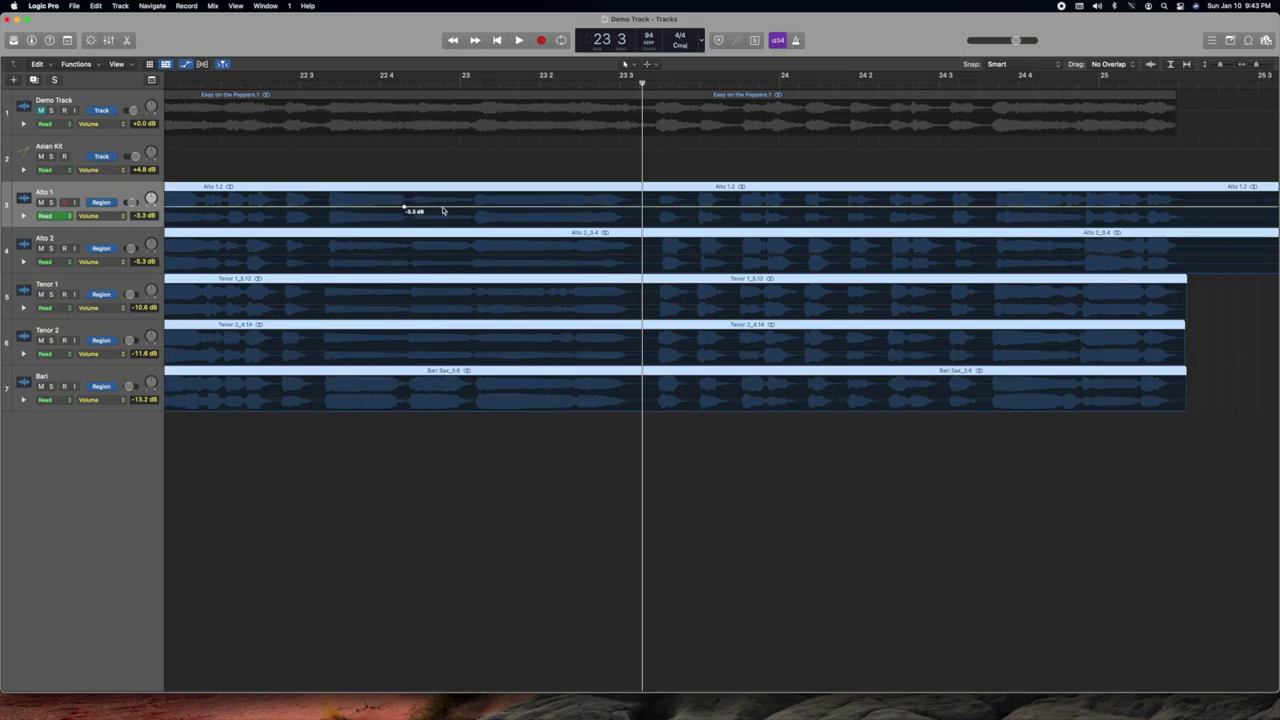
click(633, 209)
click(400, 257)
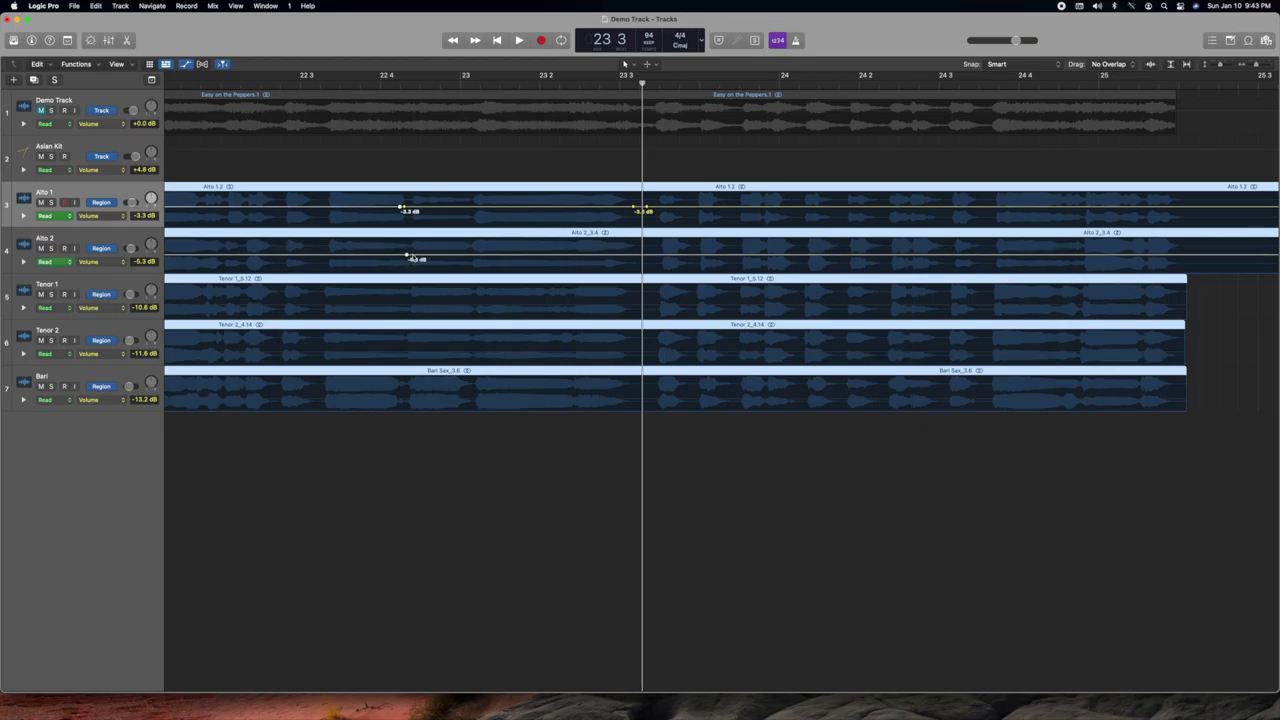
click(640, 258)
click(649, 256)
- Add matching pairs of volume automation points to Tenor 1 near 23 3 and 22 4
click(647, 308)
click(645, 308)
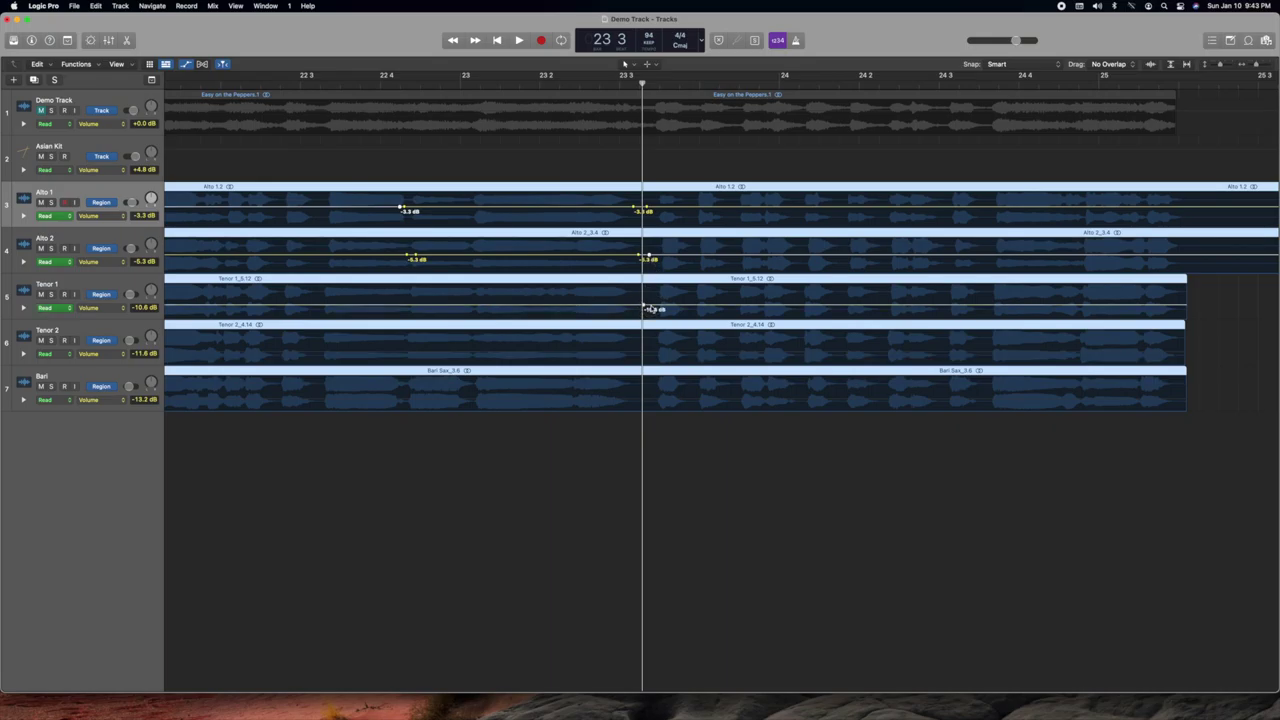
click(406, 307)
click(412, 305)
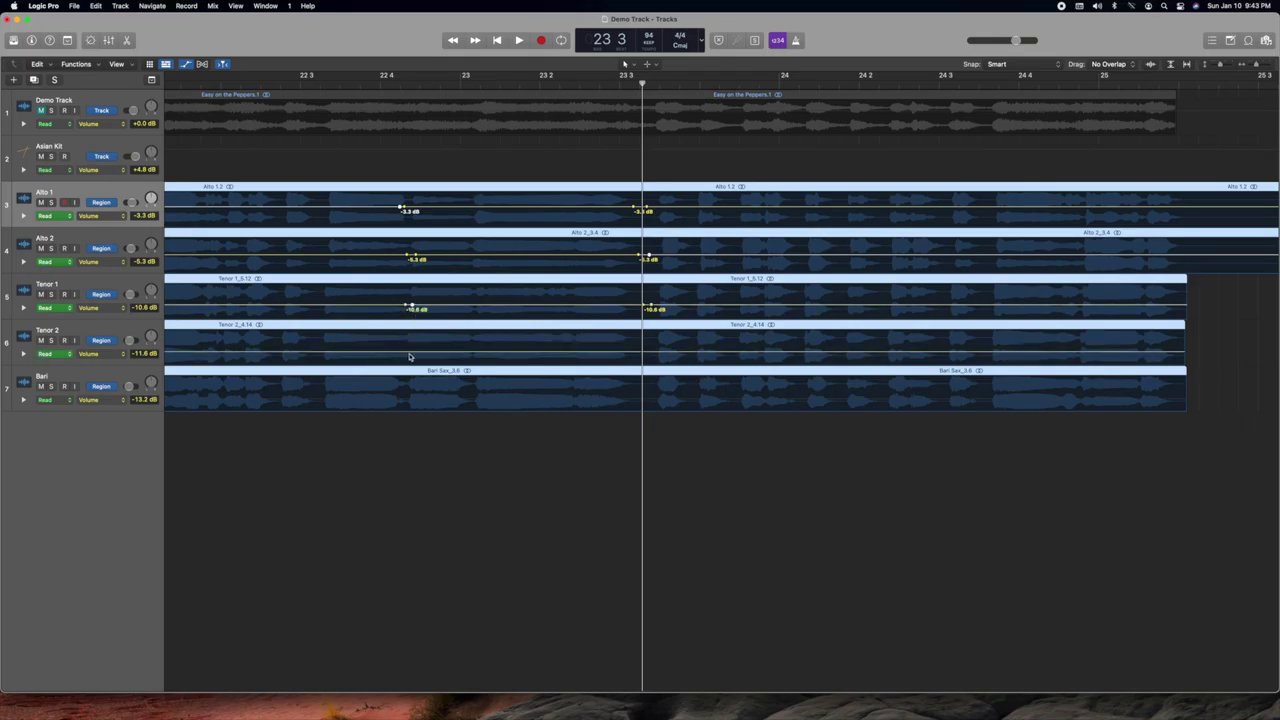
- Add volume automation points to Tenor 2 and Bari near 22 4 and 23 3
click(404, 353)
click(413, 353)
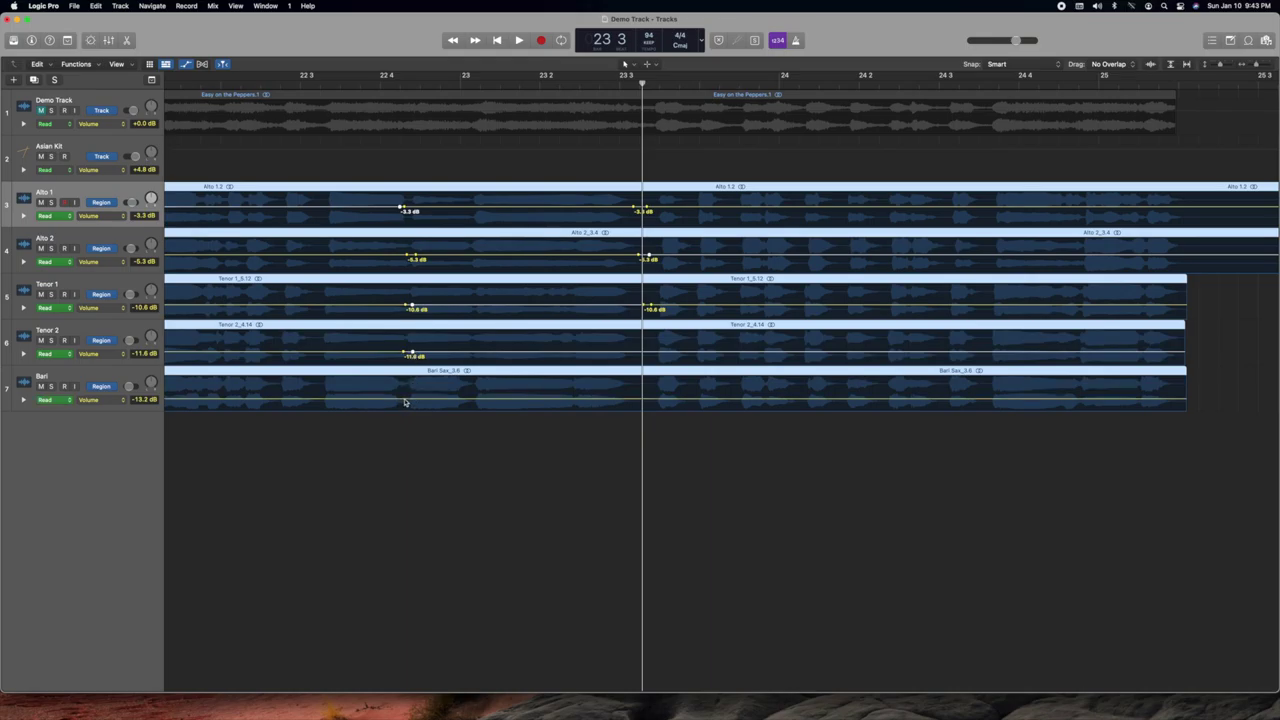
click(401, 400)
click(406, 400)
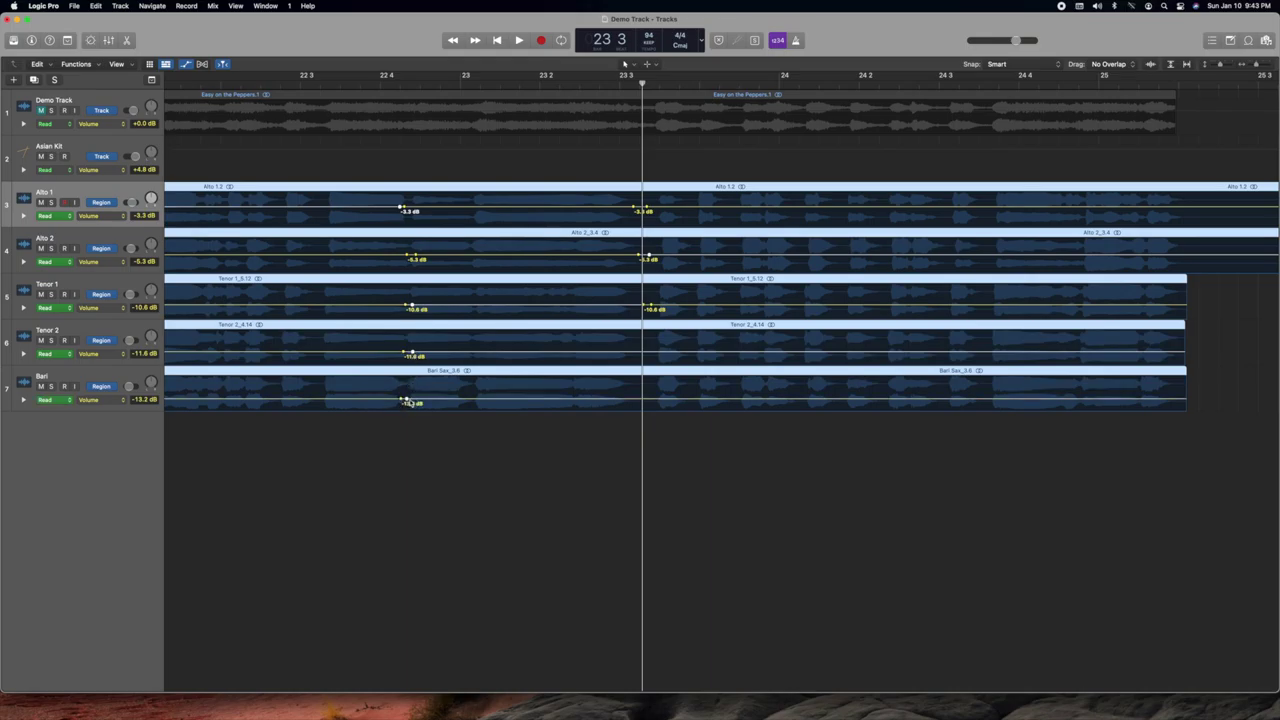
click(641, 400)
click(640, 355)
- Lower the first volume point near 23 3 on all five sax tracks to form a fade, taking Alto 1 to about -18.6 dB
drag(634, 208, 638, 213)
drag(638, 257, 641, 306)
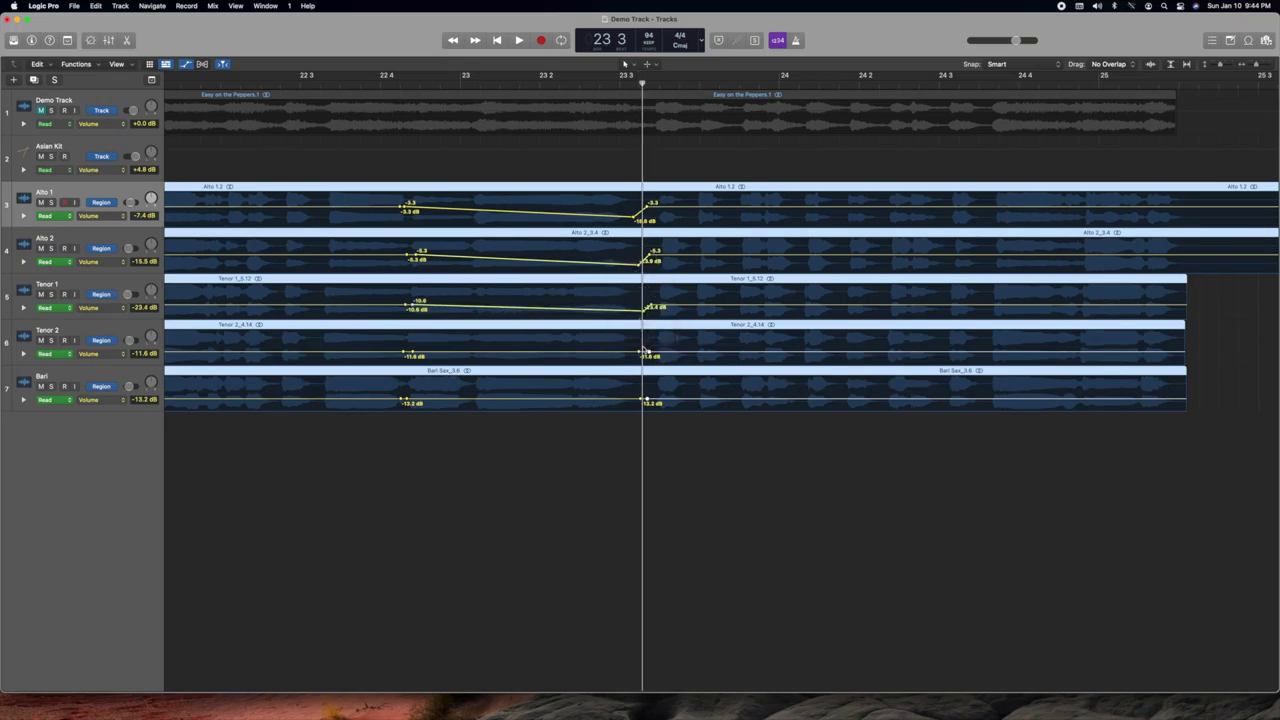
drag(638, 354, 641, 403)
- Play the saxes from about bar 22 to the end of the tune at 25 2 to hear the fade
scroll(248, 129, left, 5)
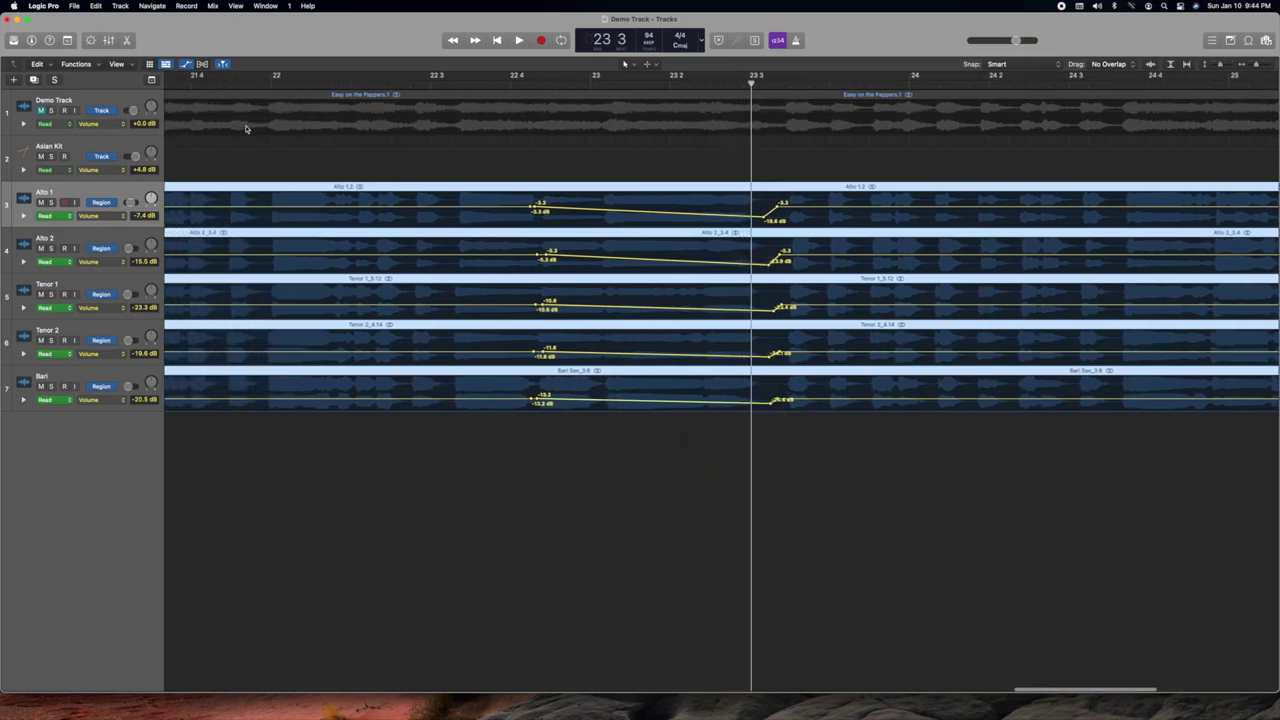
click(268, 84)
key(space)
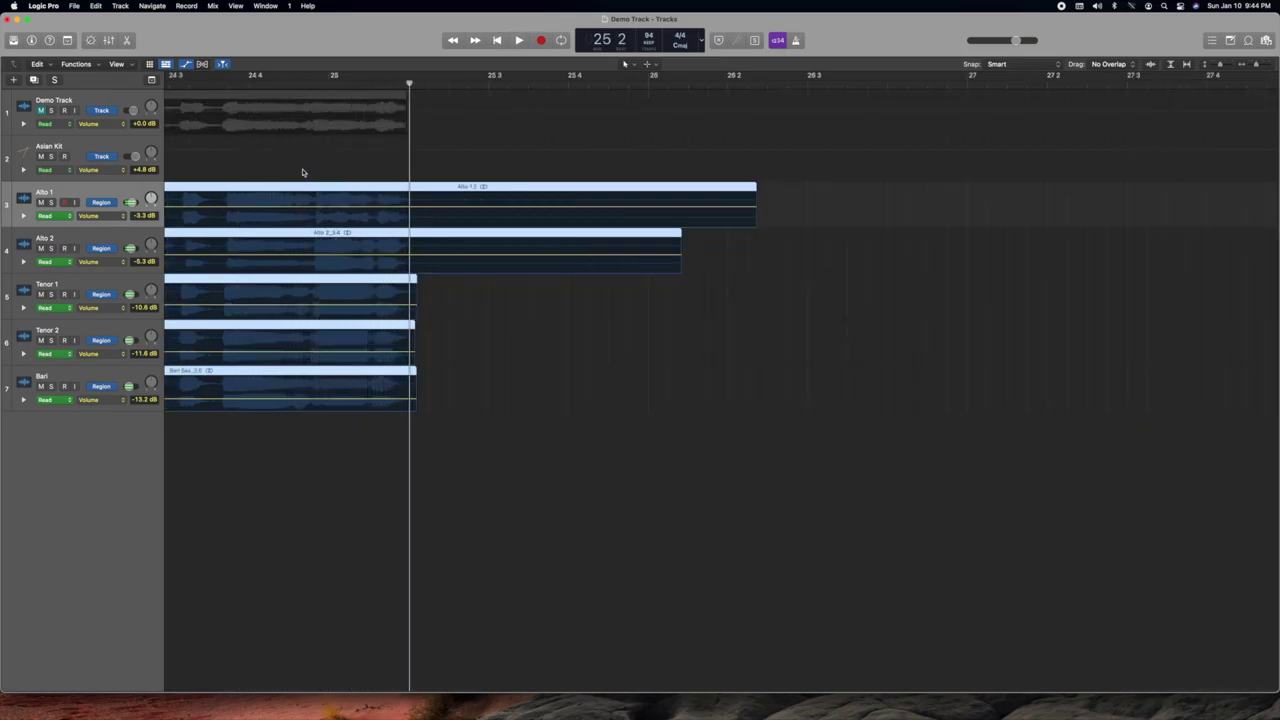
key(space)
scroll(342, 175, left, 10)
scroll(342, 175, left, 2)
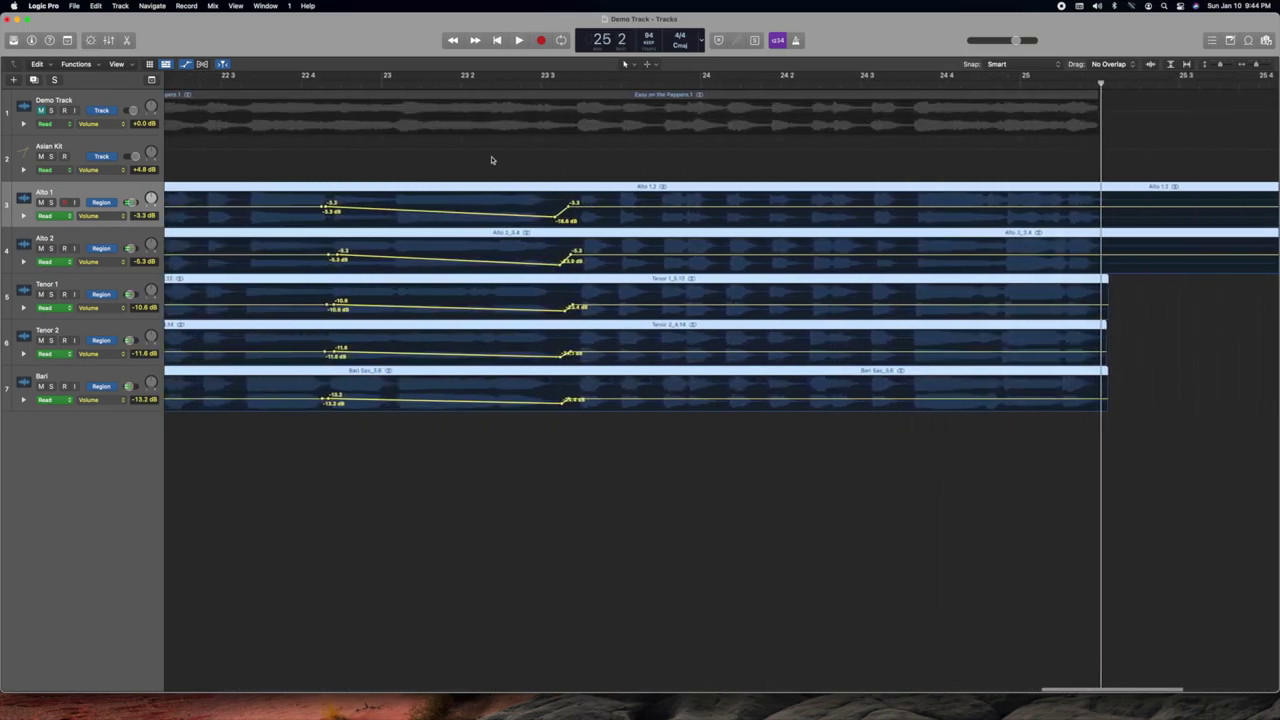
- Show the mixer and play the fade from the middle of bar 22 to bar 24 while watching the channel levels
key(x)
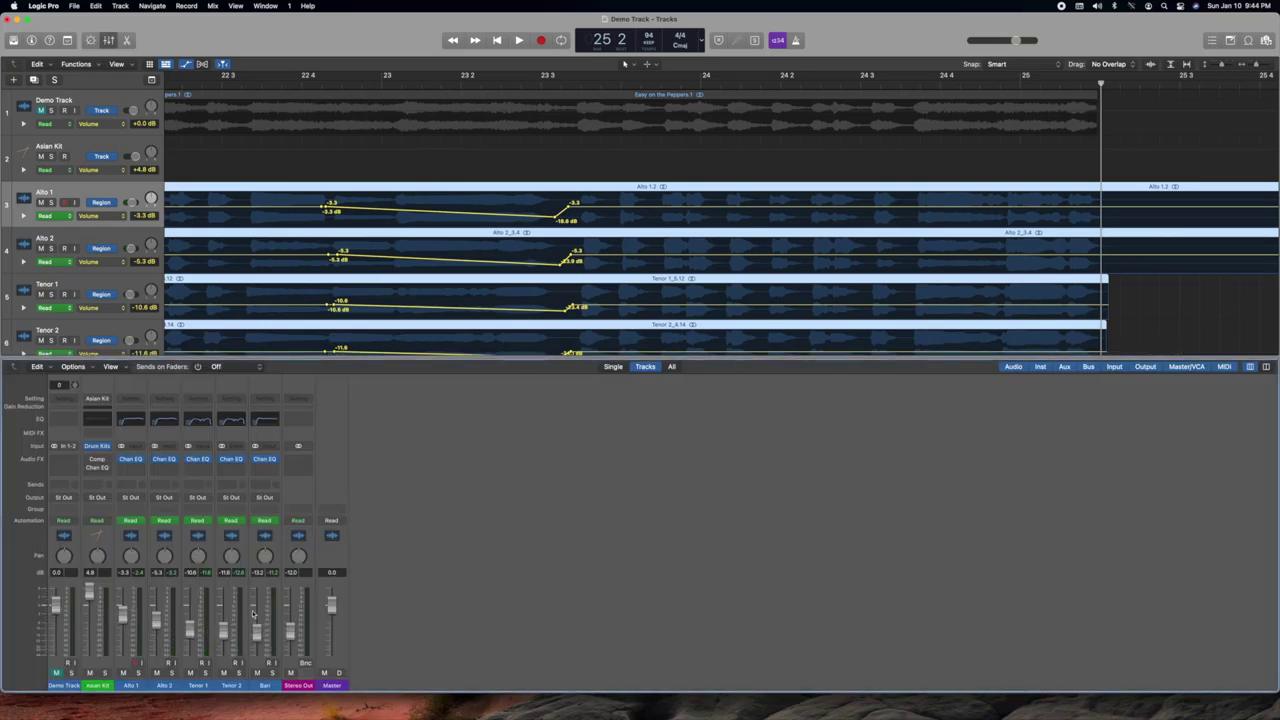
scroll(251, 169, left, 5)
scroll(251, 169, down, 1)
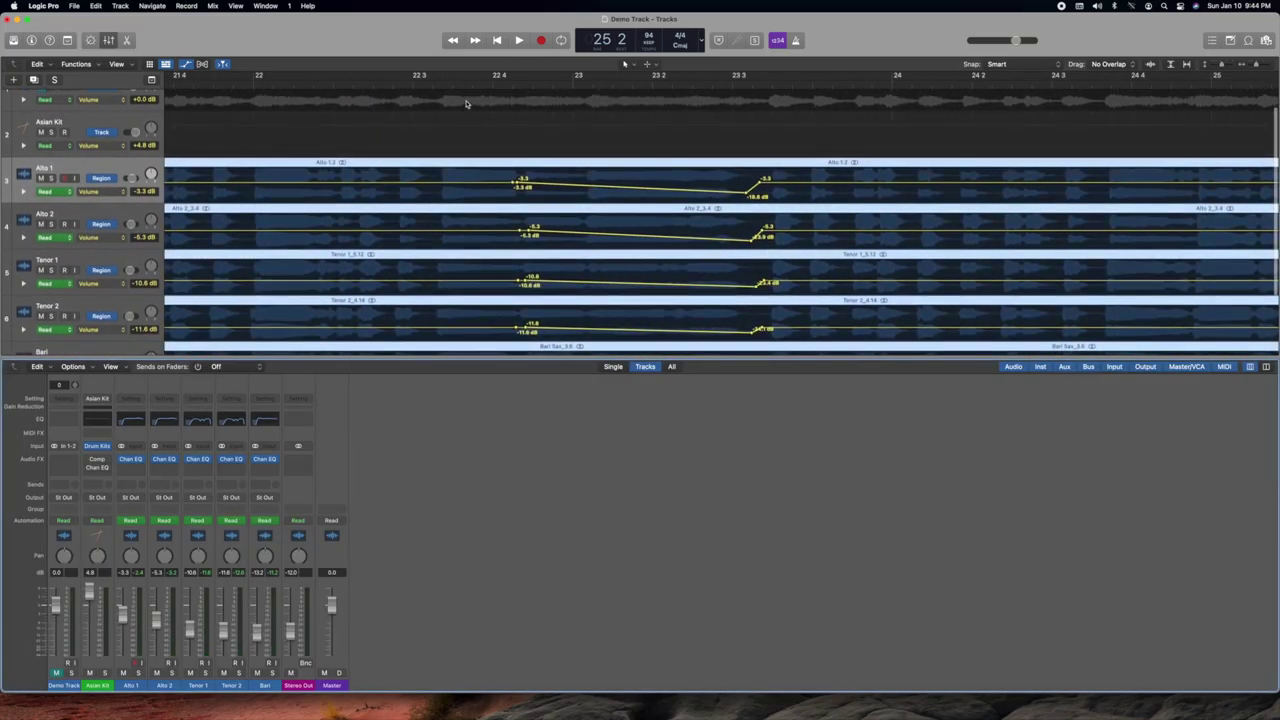
double_click(352, 84)
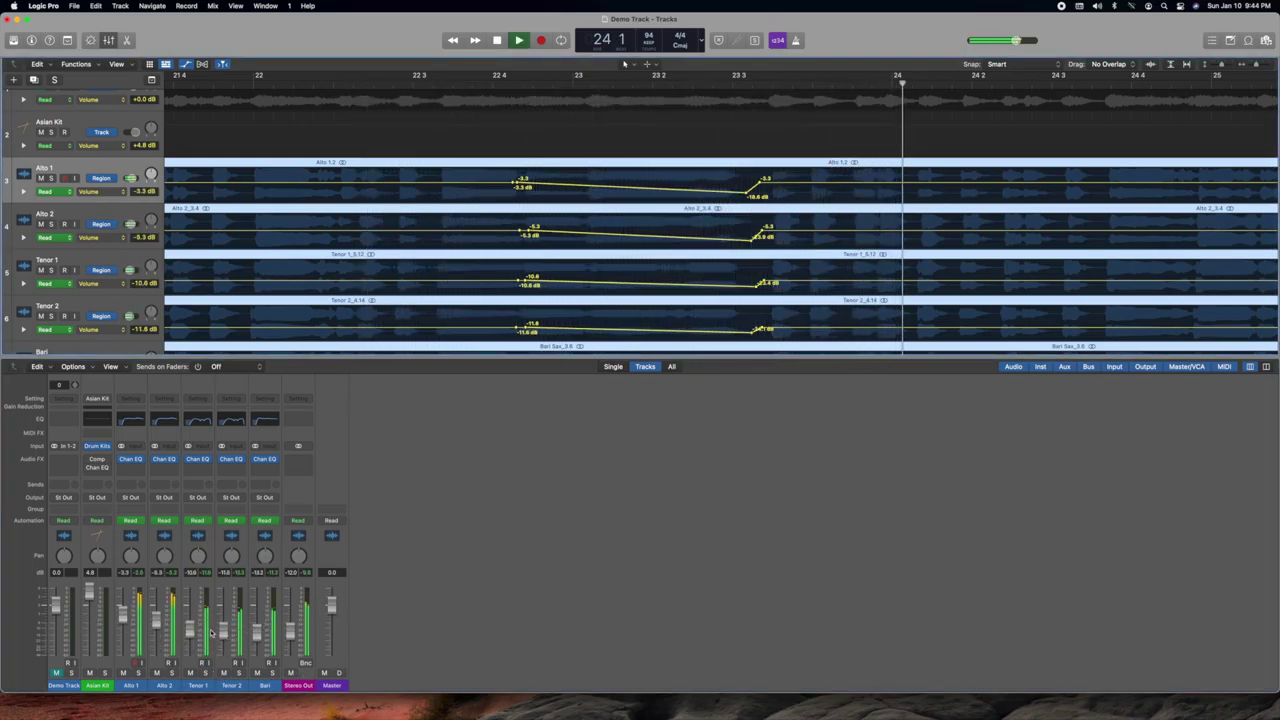
key(space)
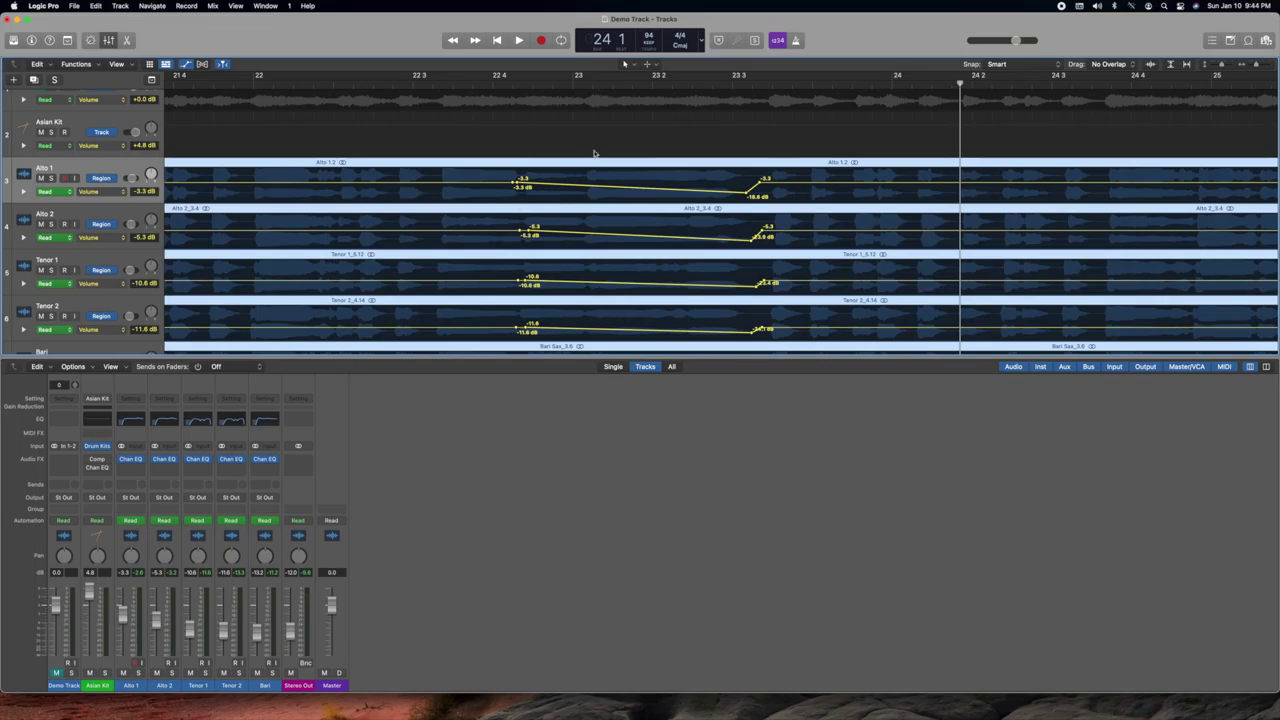
- Undo the volume fade into 23 3 on all five sax tracks
scroll(548, 199, down, 3)
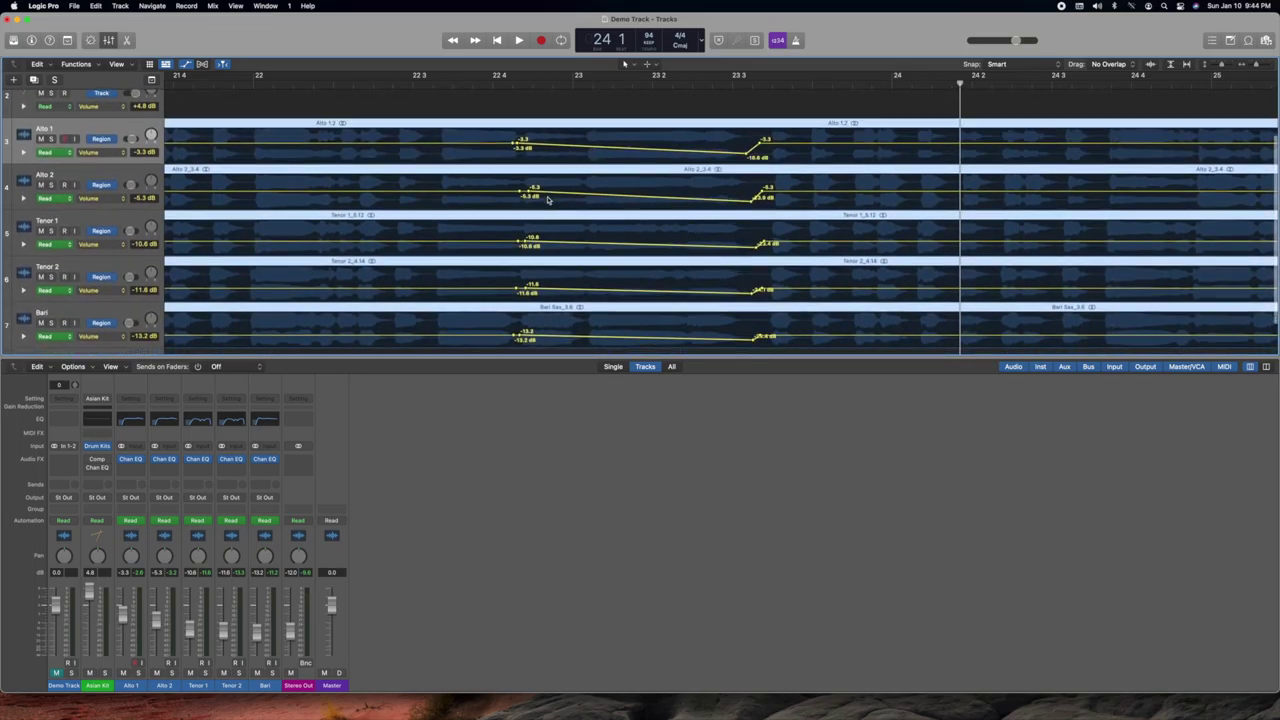
scroll(548, 199, up, 1)
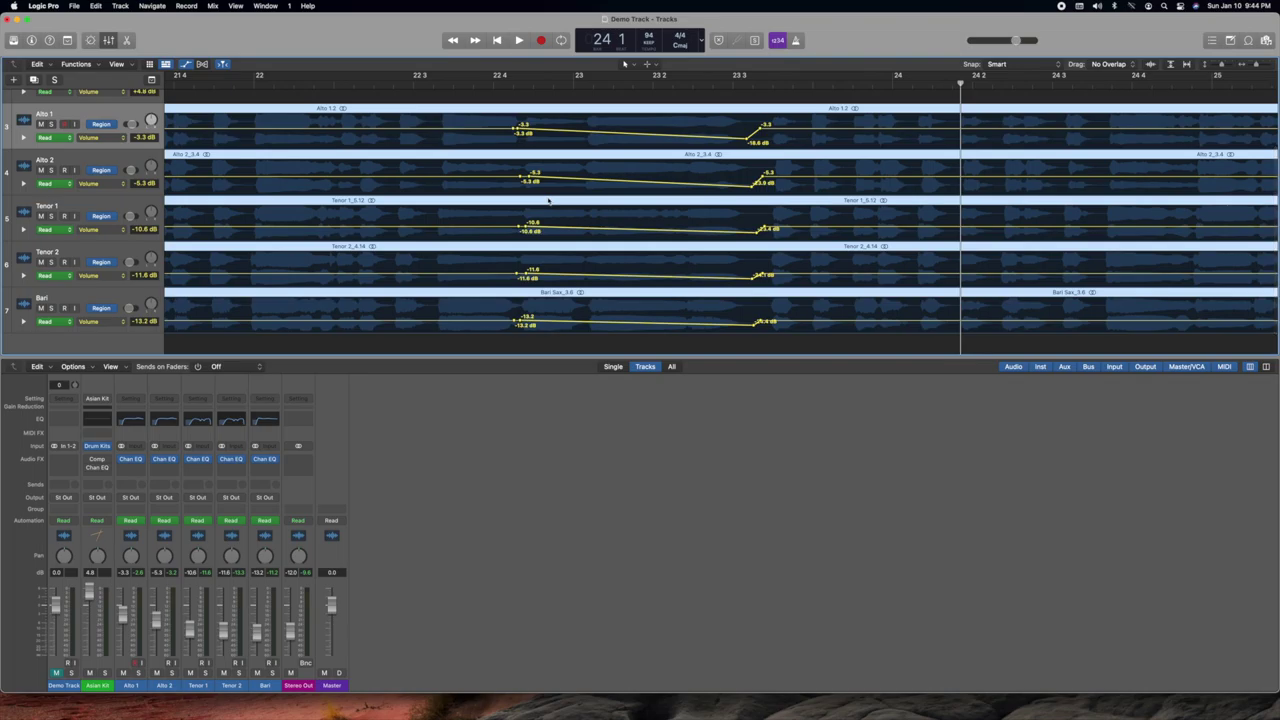
scroll(548, 201, down, 1)
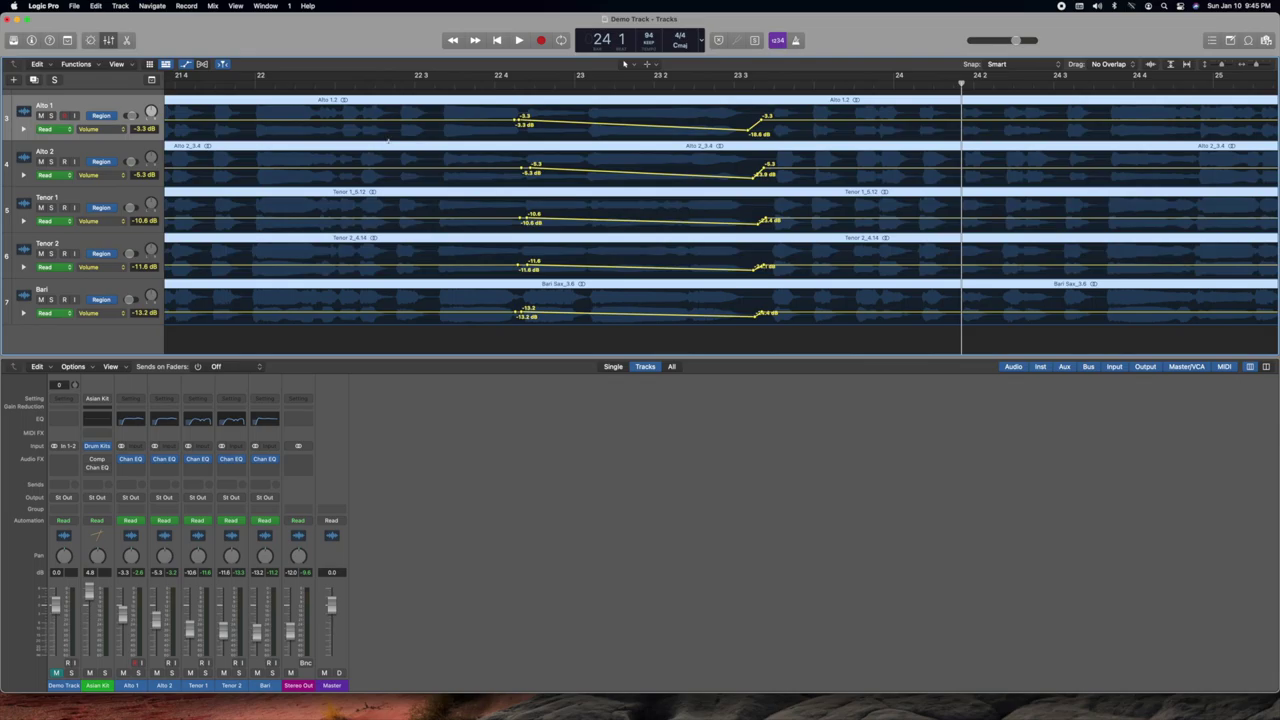
key(super+z)
key(super+z)
key(super+z)
key(super+z)
key(super+z)
key(super+z)
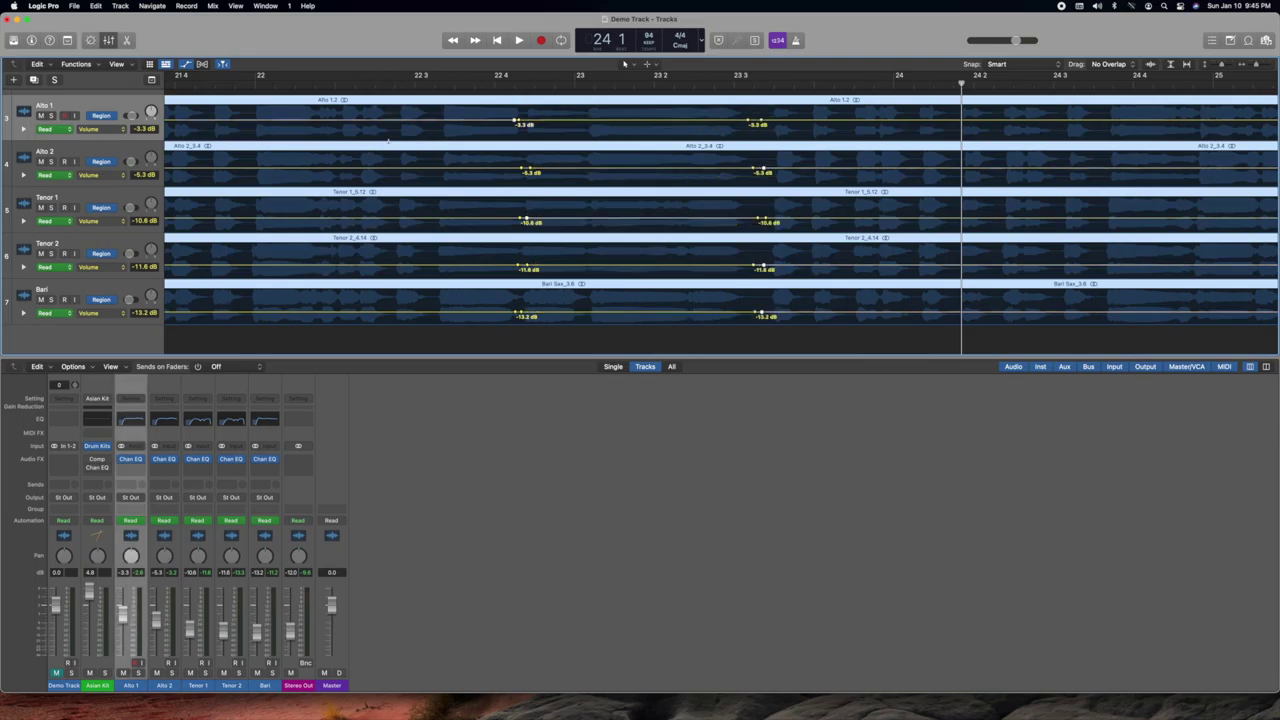
- Undo the added volume automation points on the Bari, tenor and alto tracks
key(super+z)
key(super+z)
key(super+z)
key(super+z)
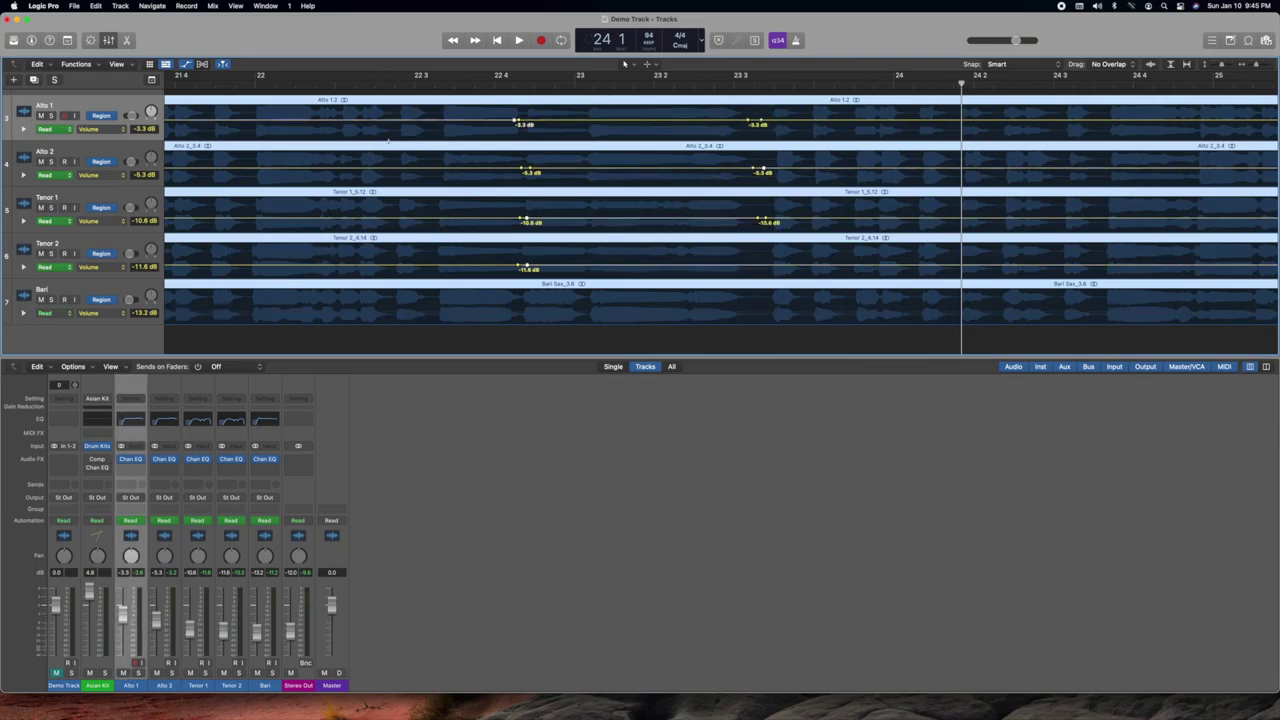
key(super+z)
key(super+z)
key(super+z)
key(super+z)
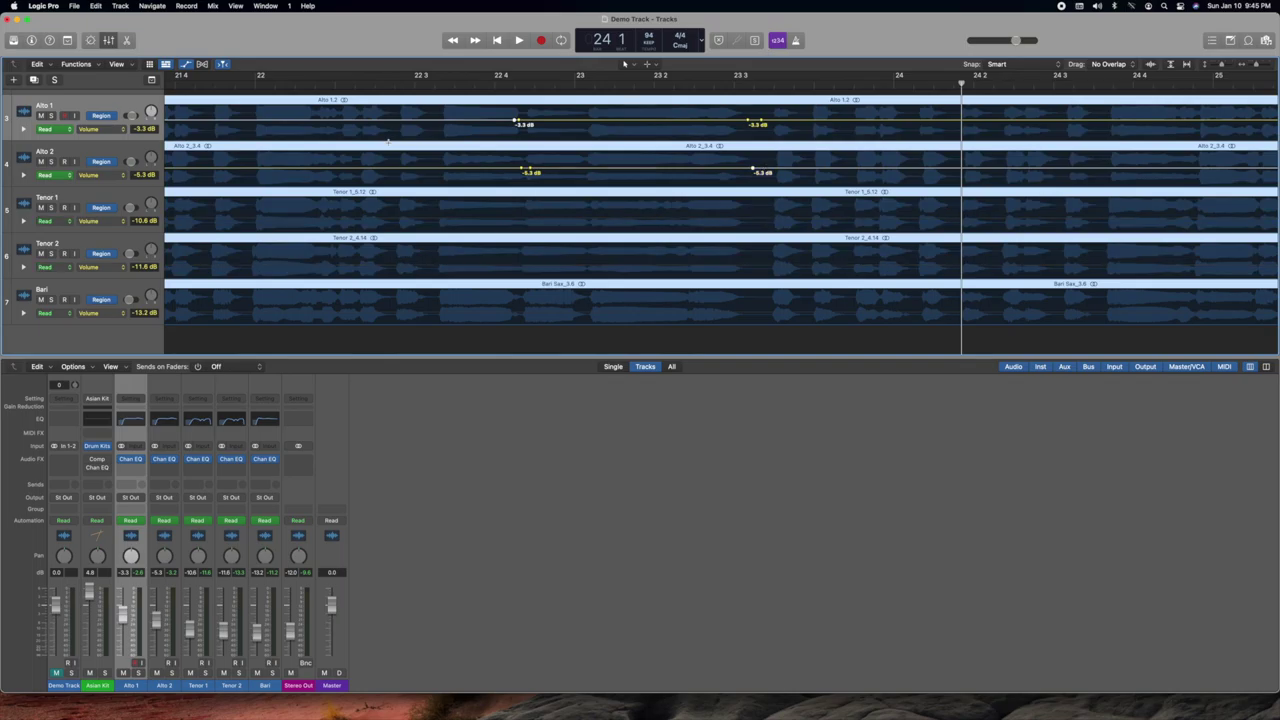
key(super+z)
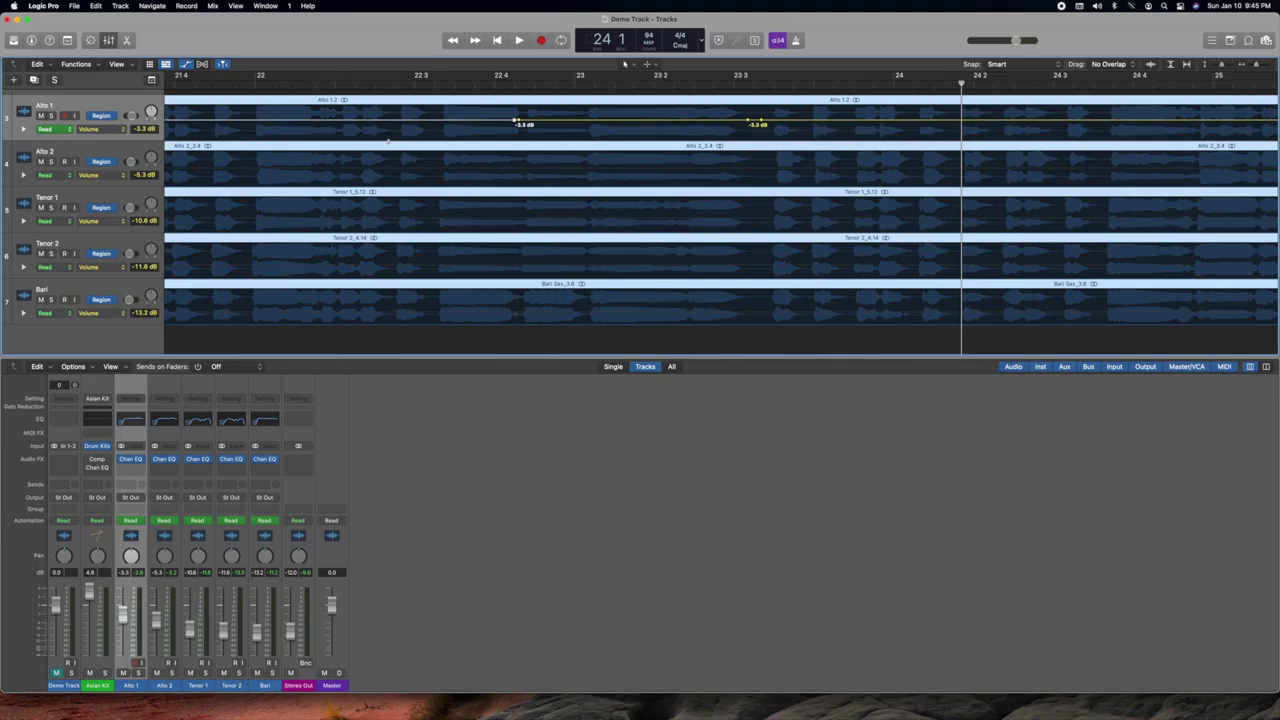
key(super+z)
key(super+z)
key(super+z)
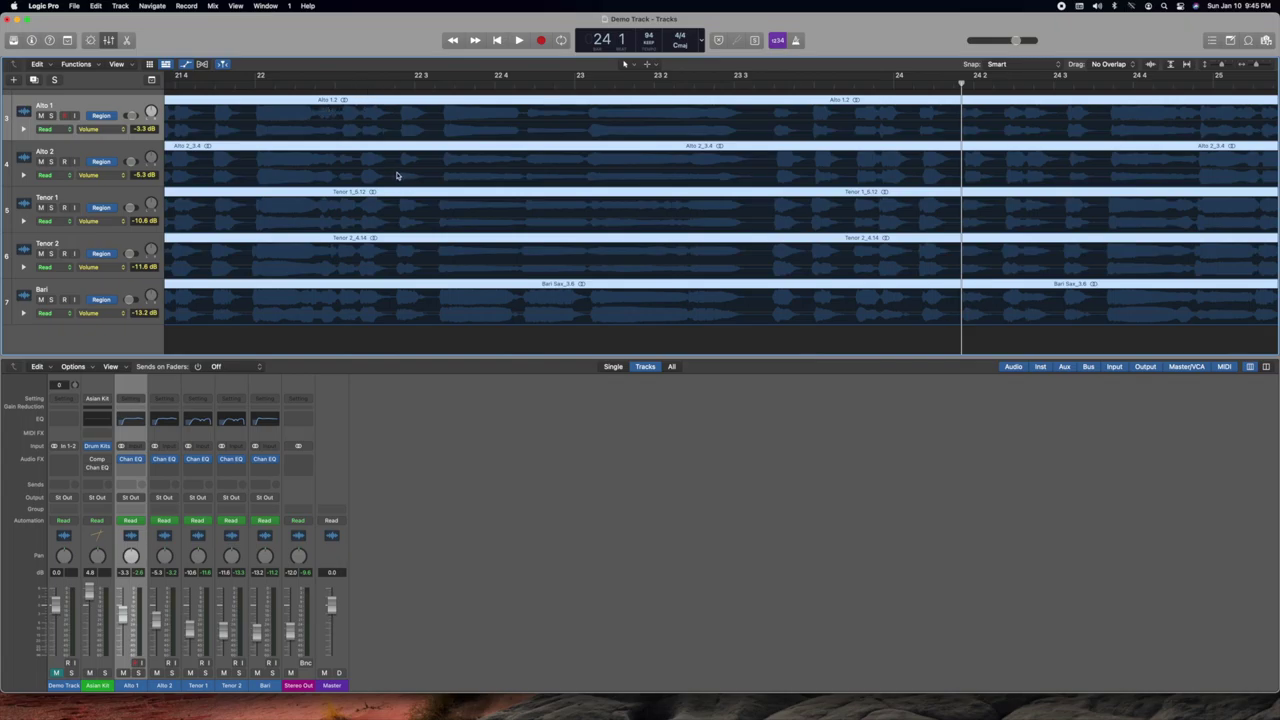
- Hide the automation on the tracks
key(a)
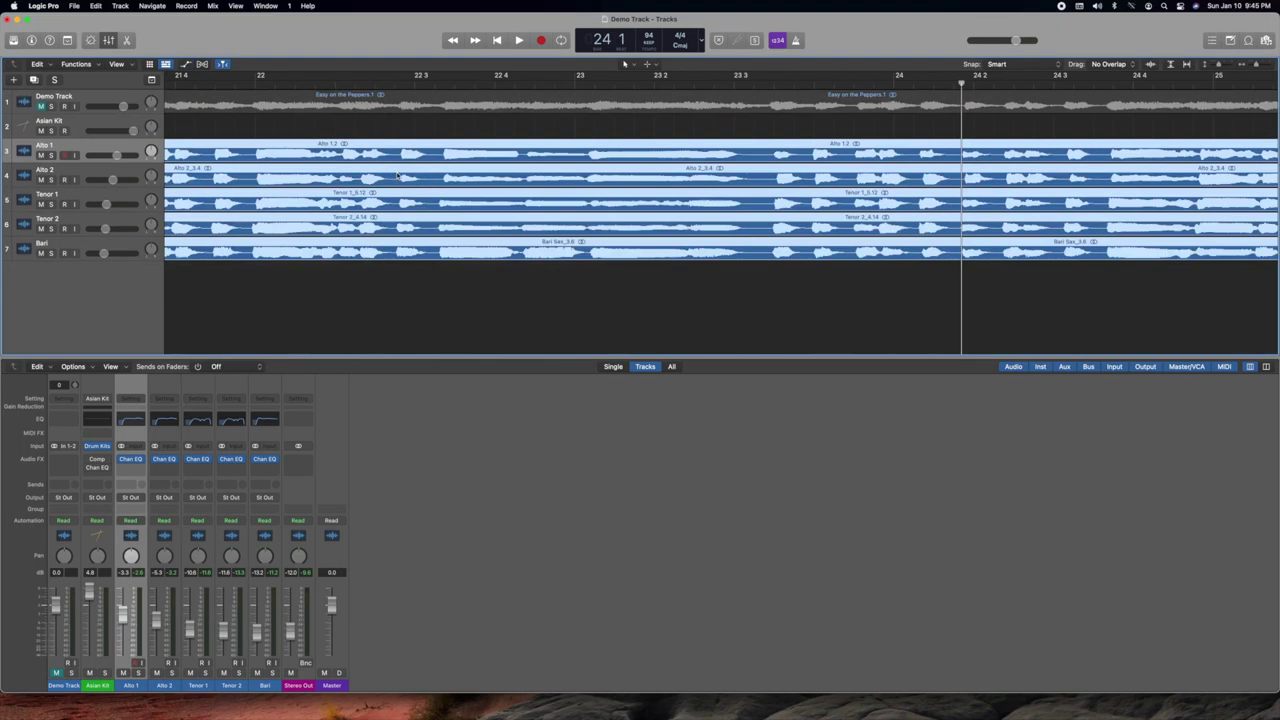
- Play the ending of the sax mix from bar 23, then return the playhead to 23 3
scroll(450, 150, left, 3)
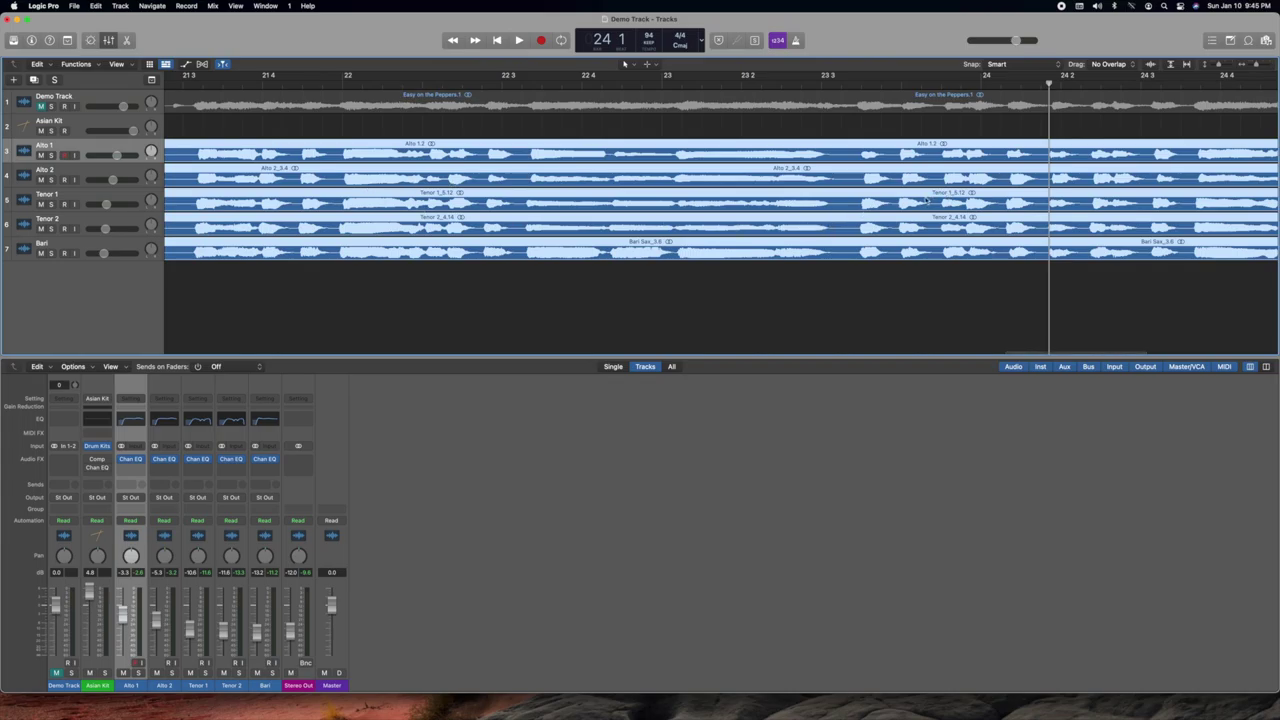
key(Tab)
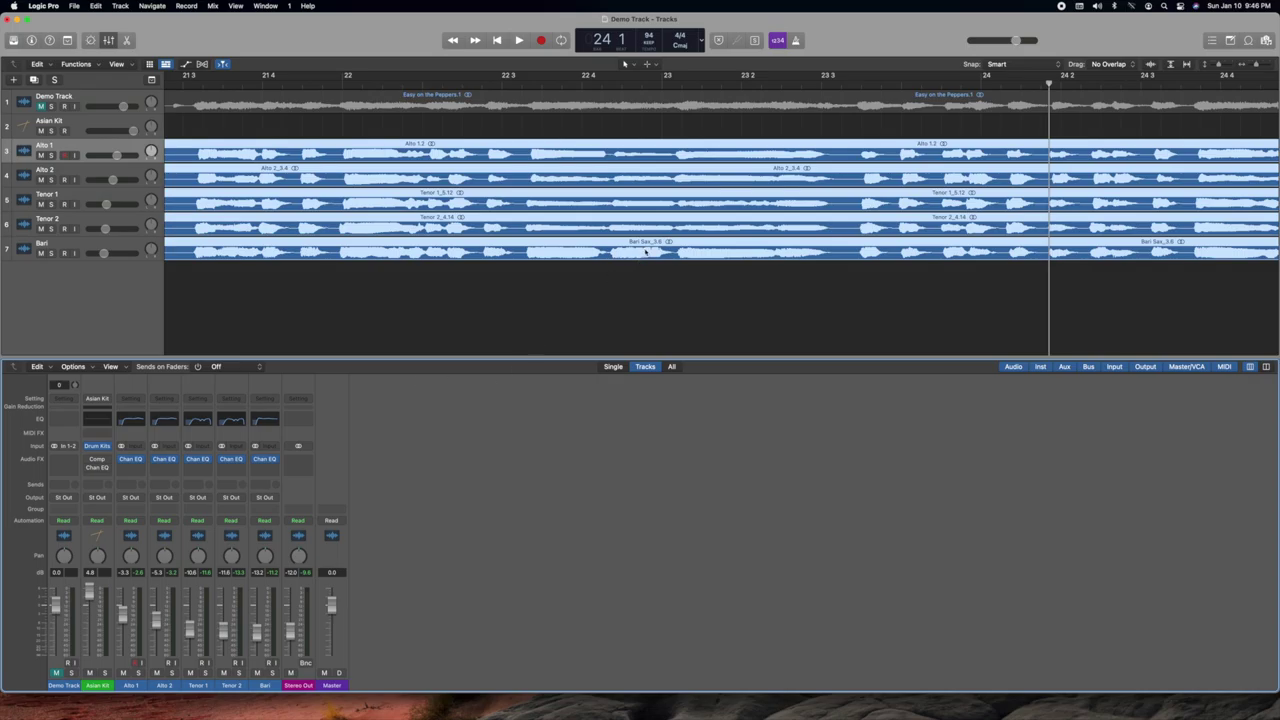
scroll(646, 255, right, 6)
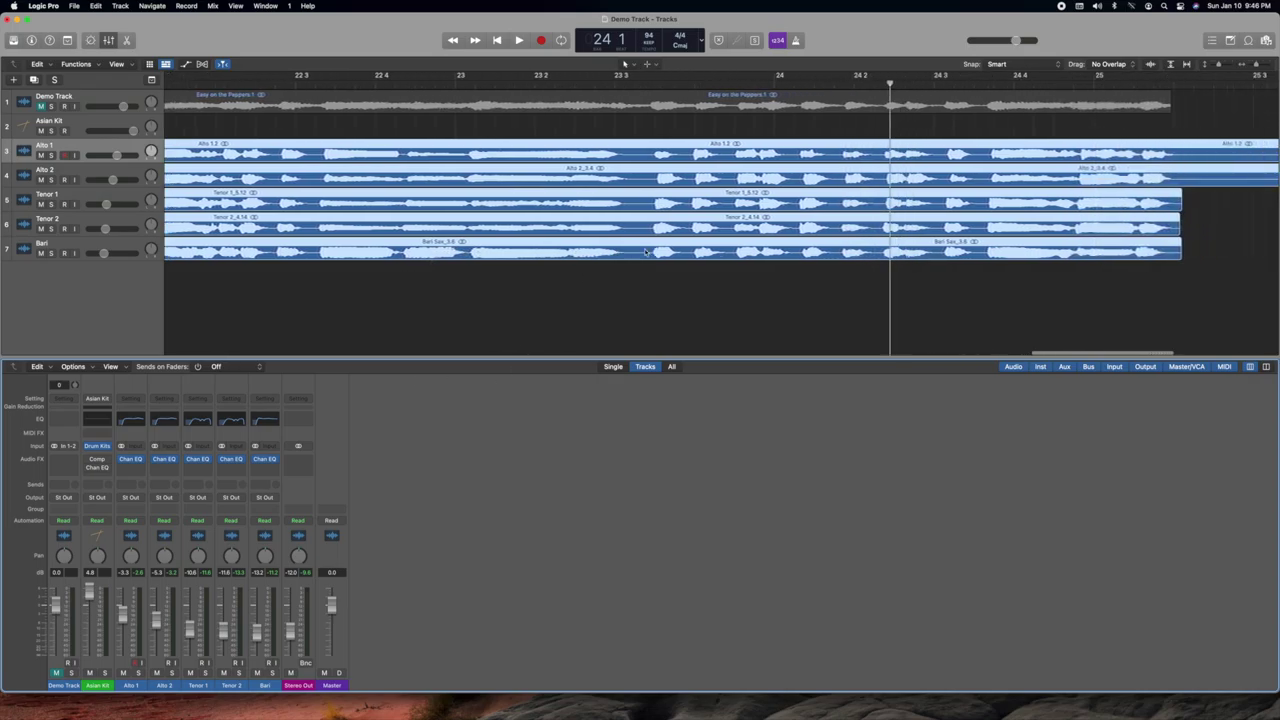
click(491, 85)
key(space)
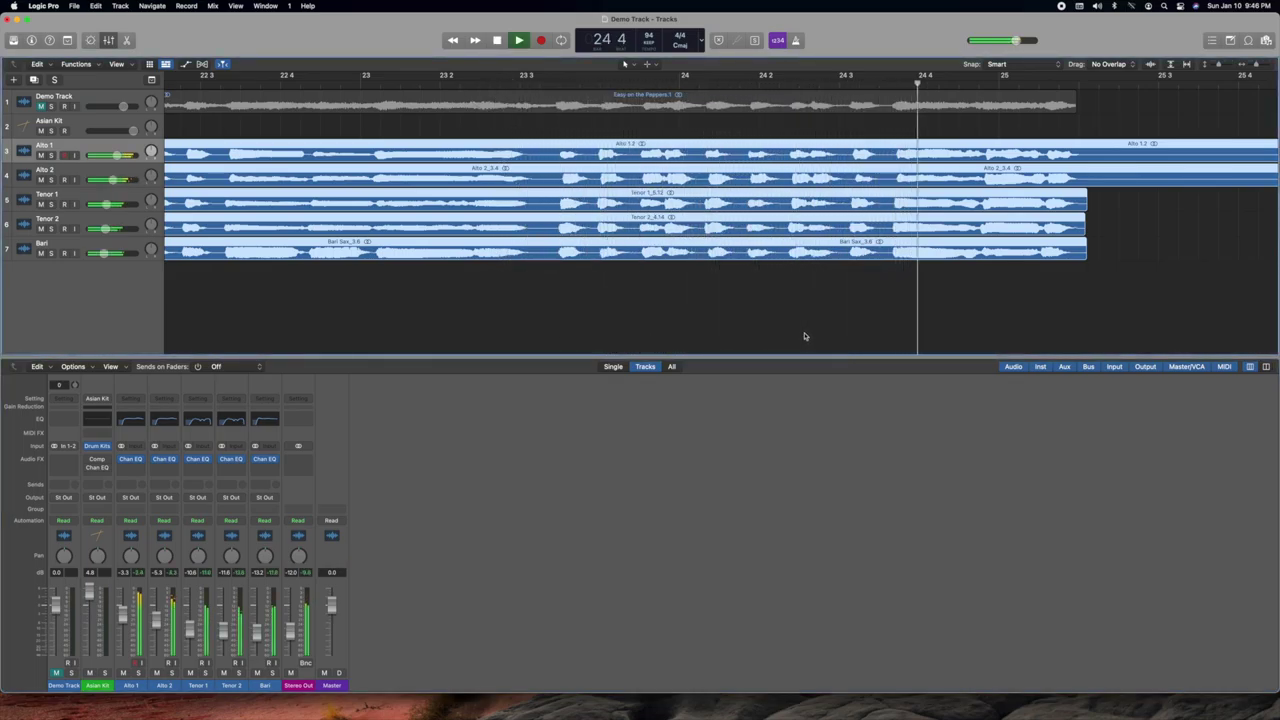
key(space)
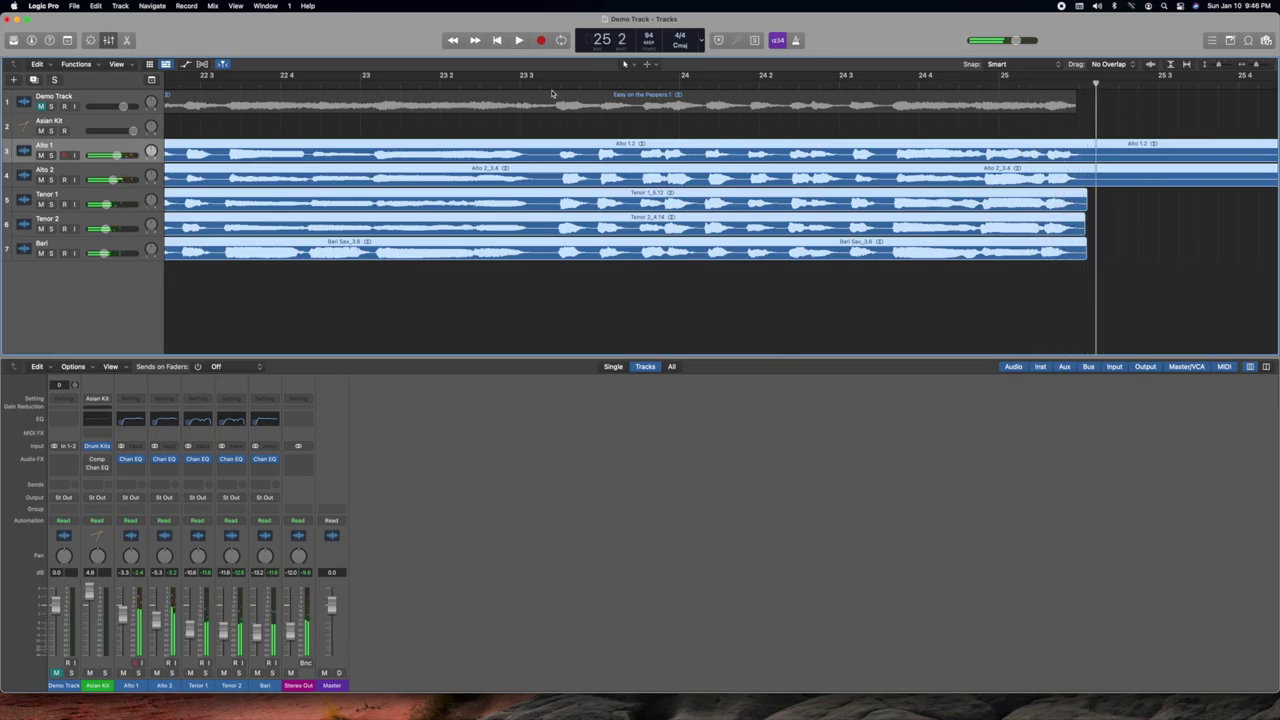
click(550, 86)
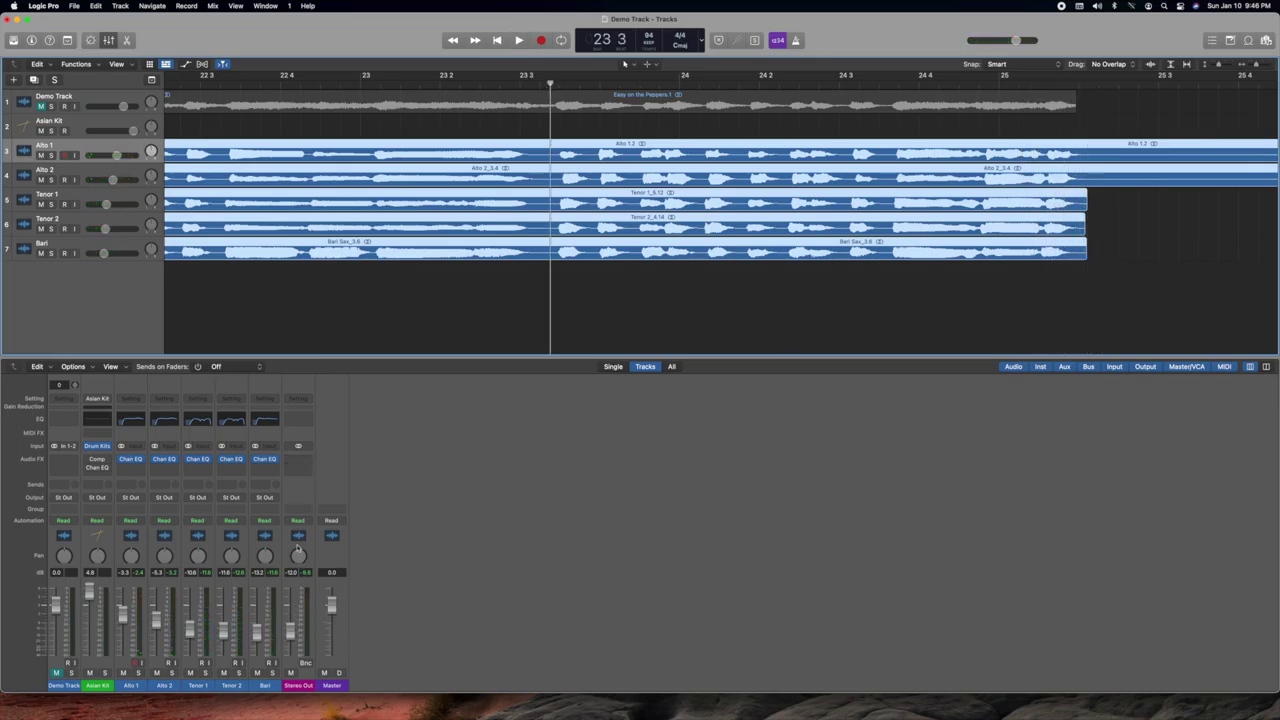
- Insert a stereo Space Designer reverb on the Stereo Out channel
click(296, 460)
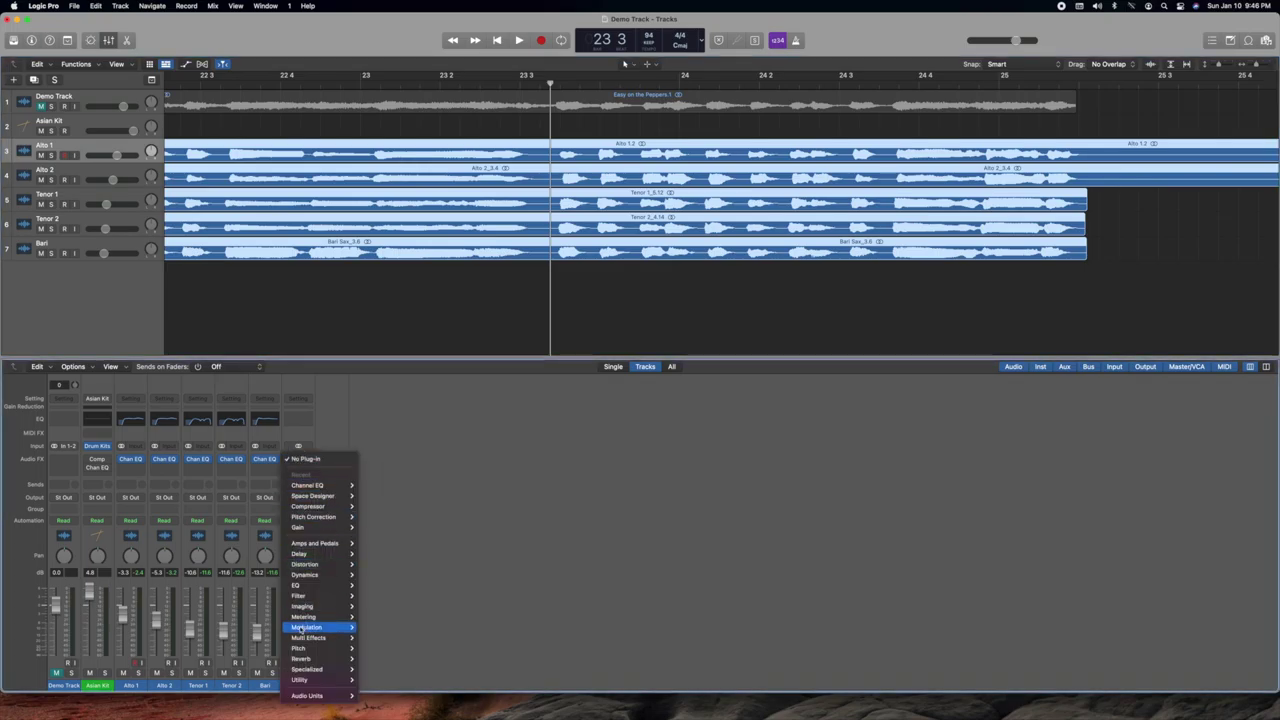
mouse_move(303, 660)
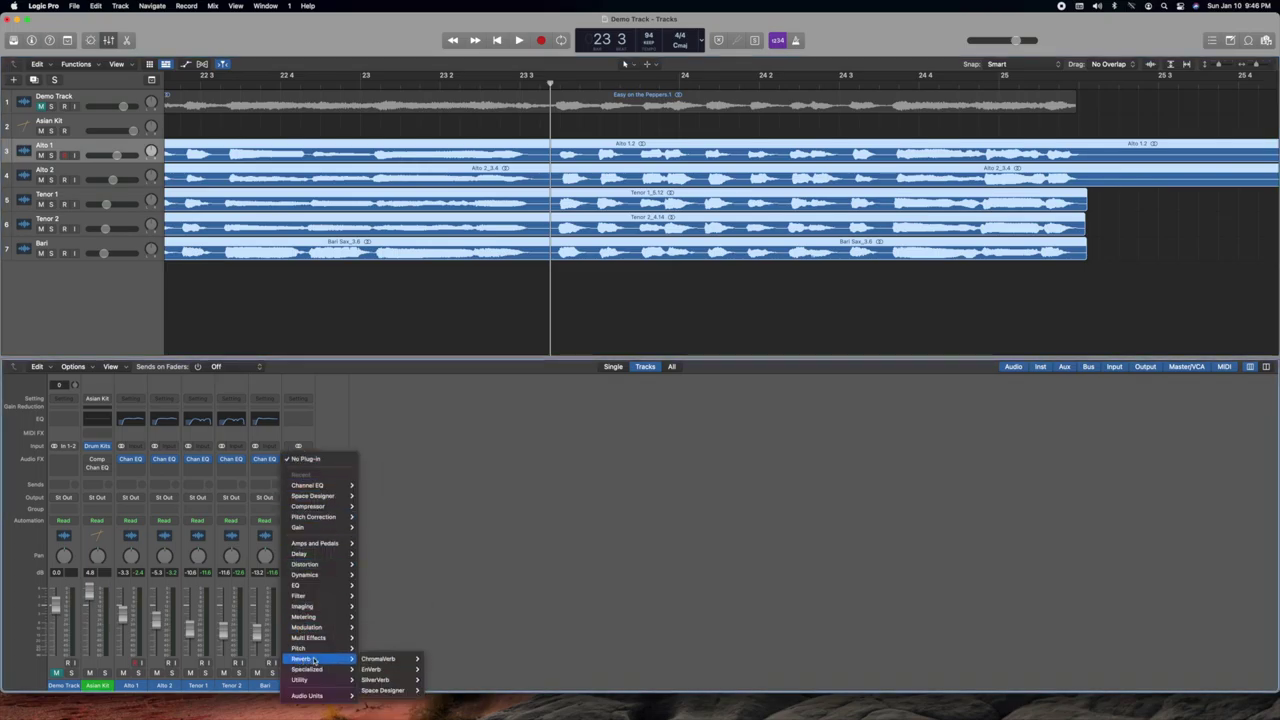
mouse_move(383, 692)
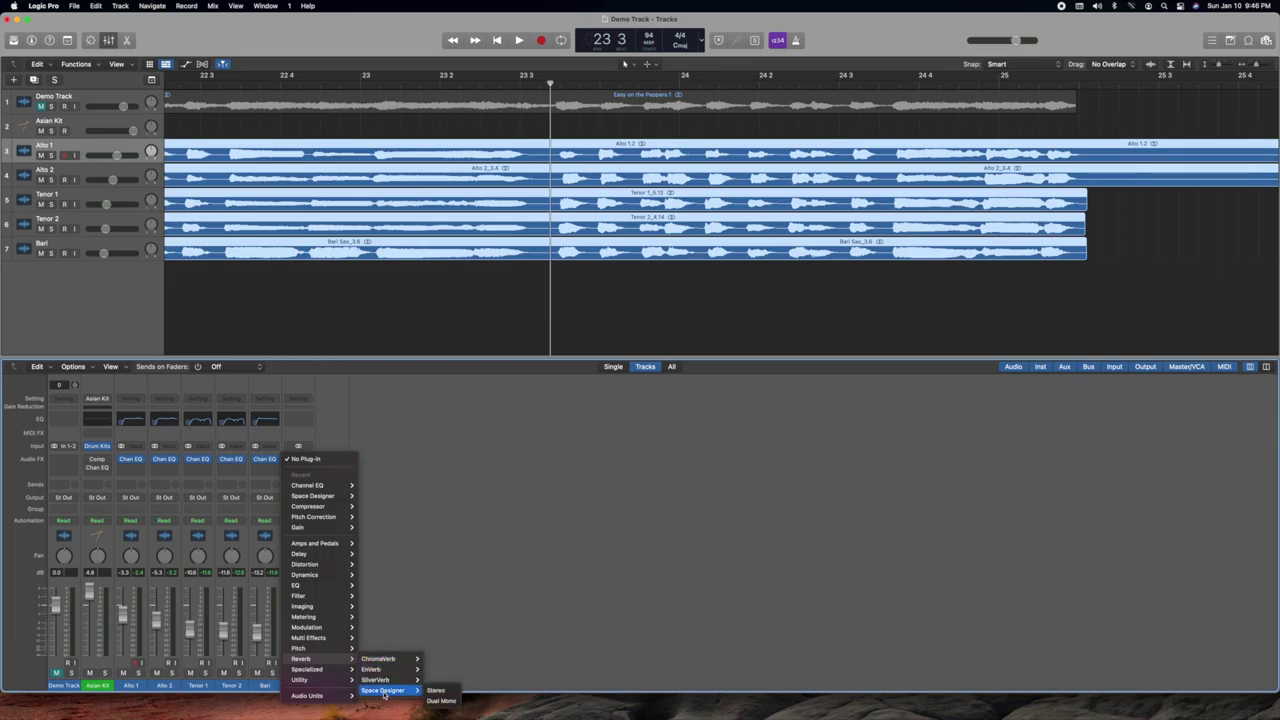
click(434, 691)
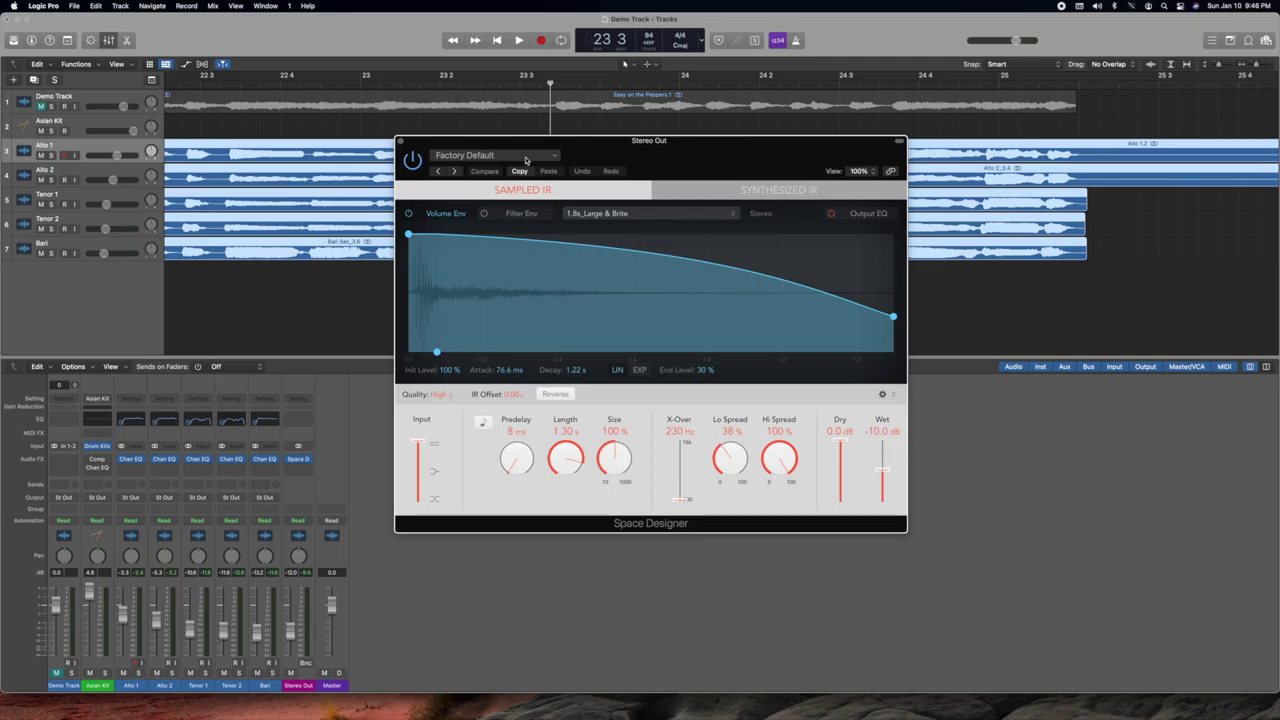
- Load the 0.3s Wooden Chamber preset from the small room spaces in Space Designer and close the plug-in
click(525, 160)
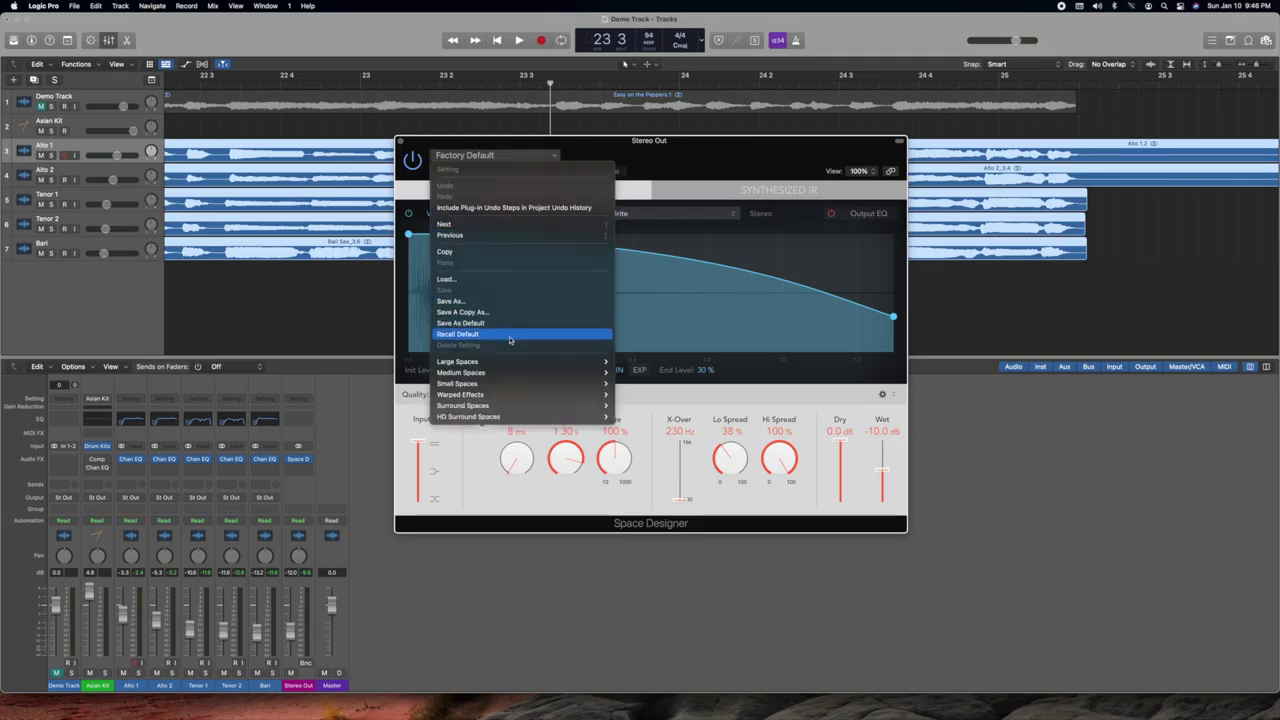
mouse_move(496, 372)
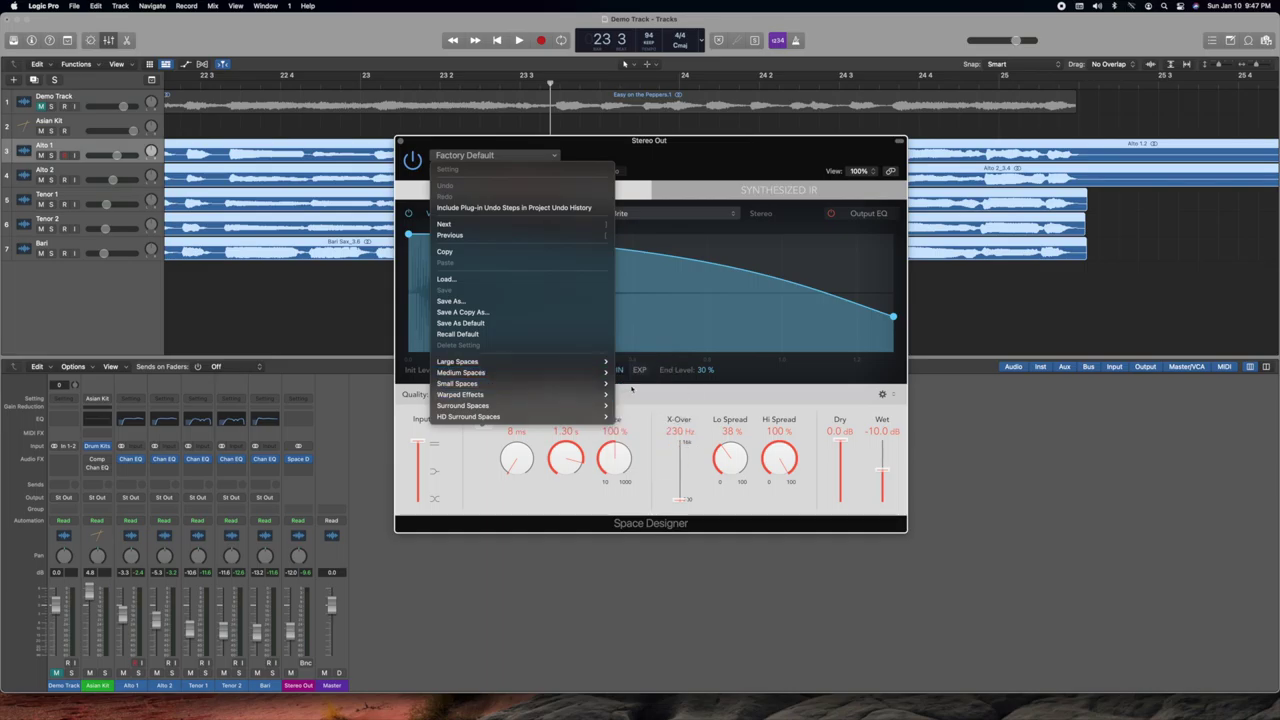
mouse_move(632, 388)
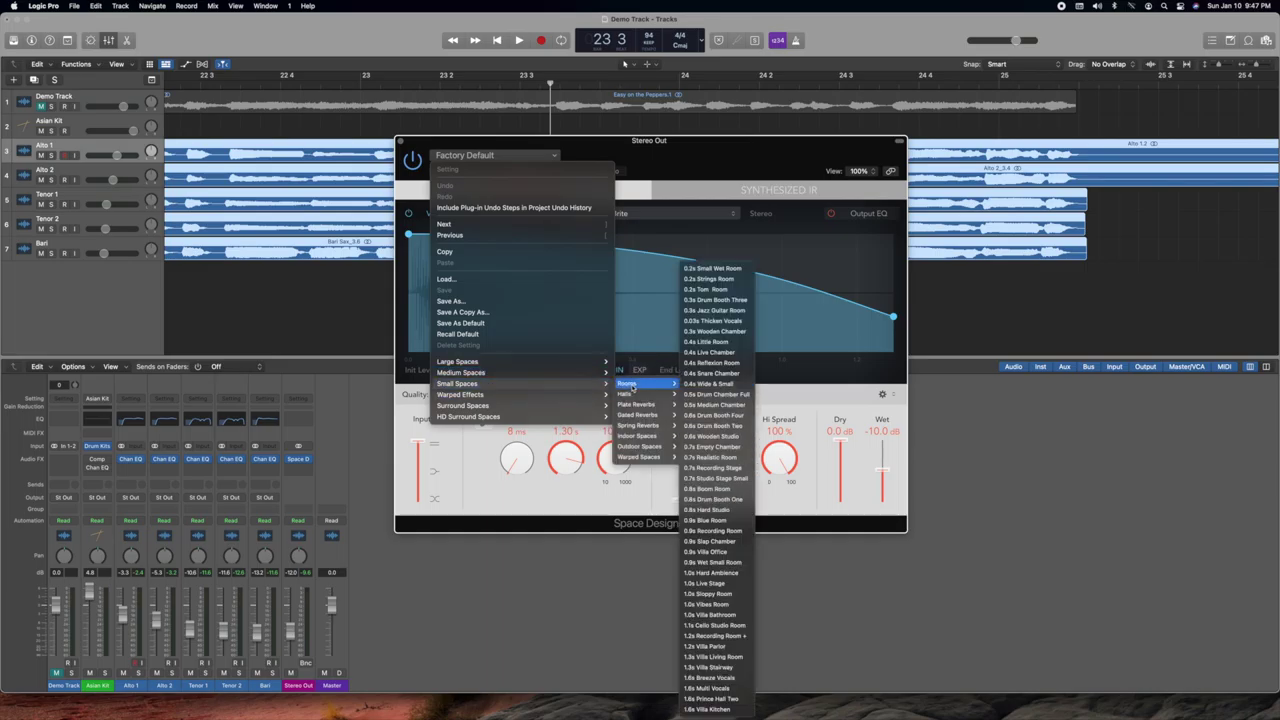
click(713, 333)
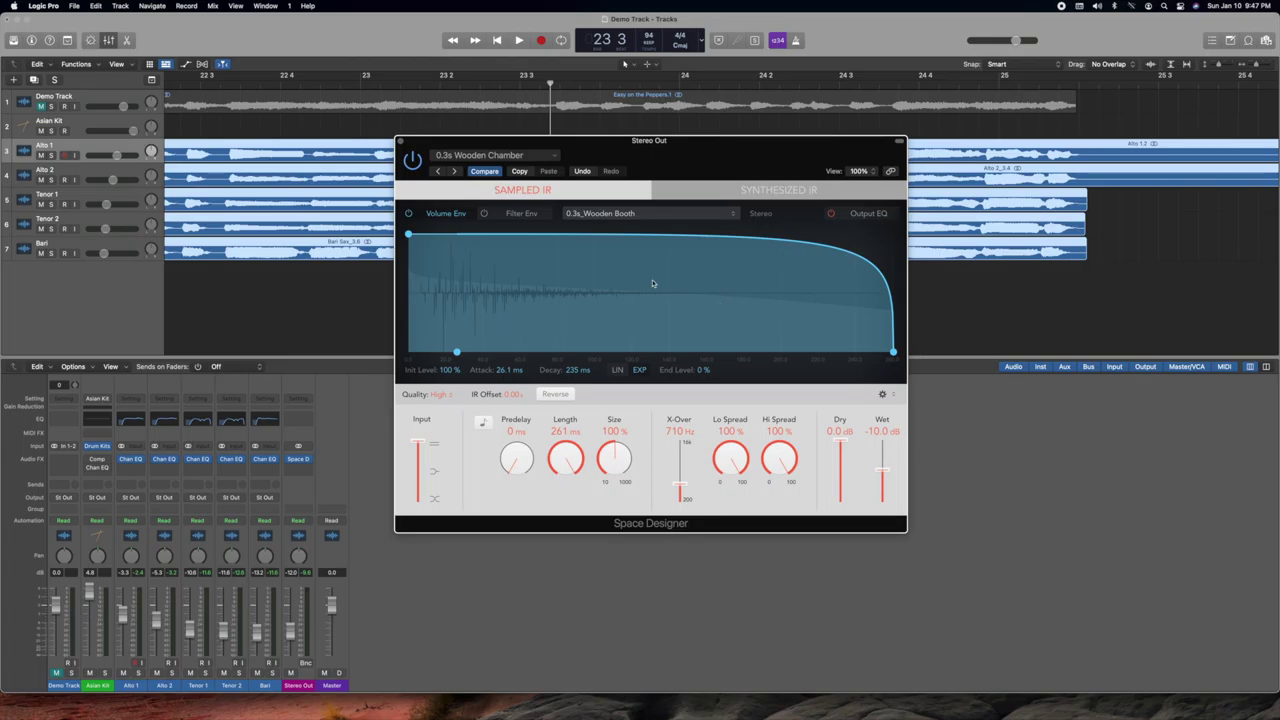
click(401, 142)
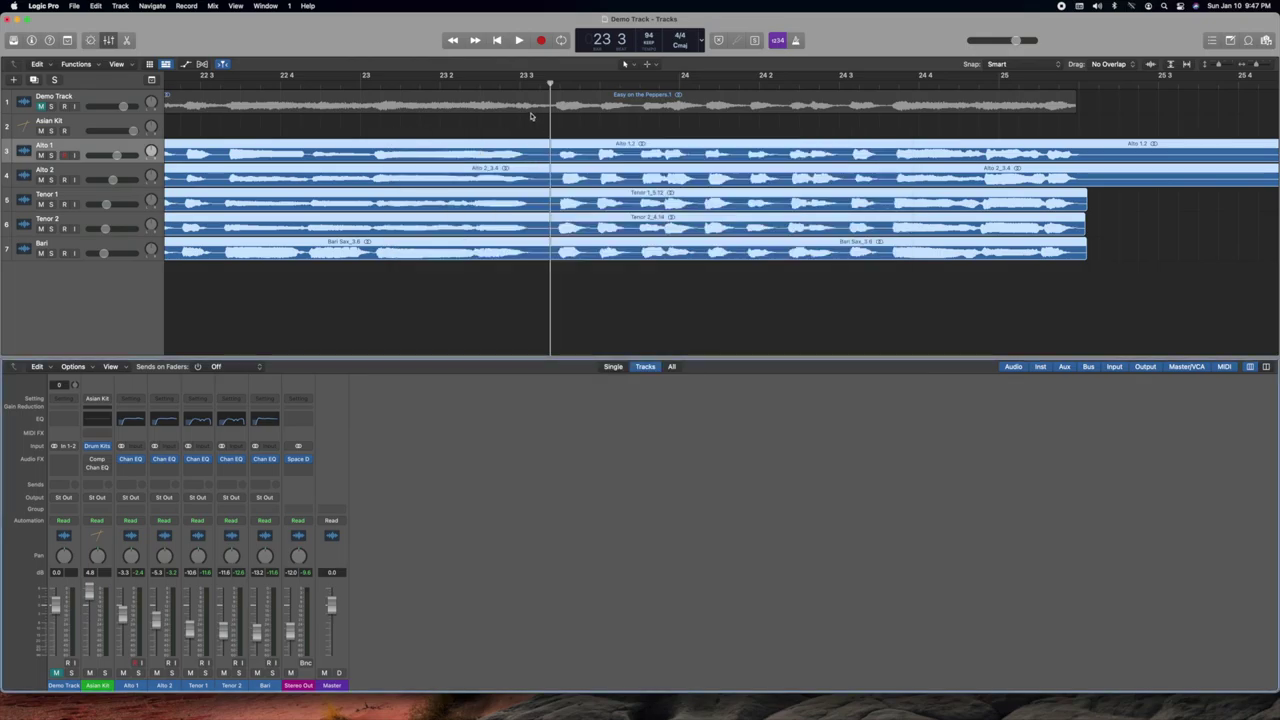
- Play the ending of the sax mix from 23 3 with the Wooden Chamber reverb applied
key(space)
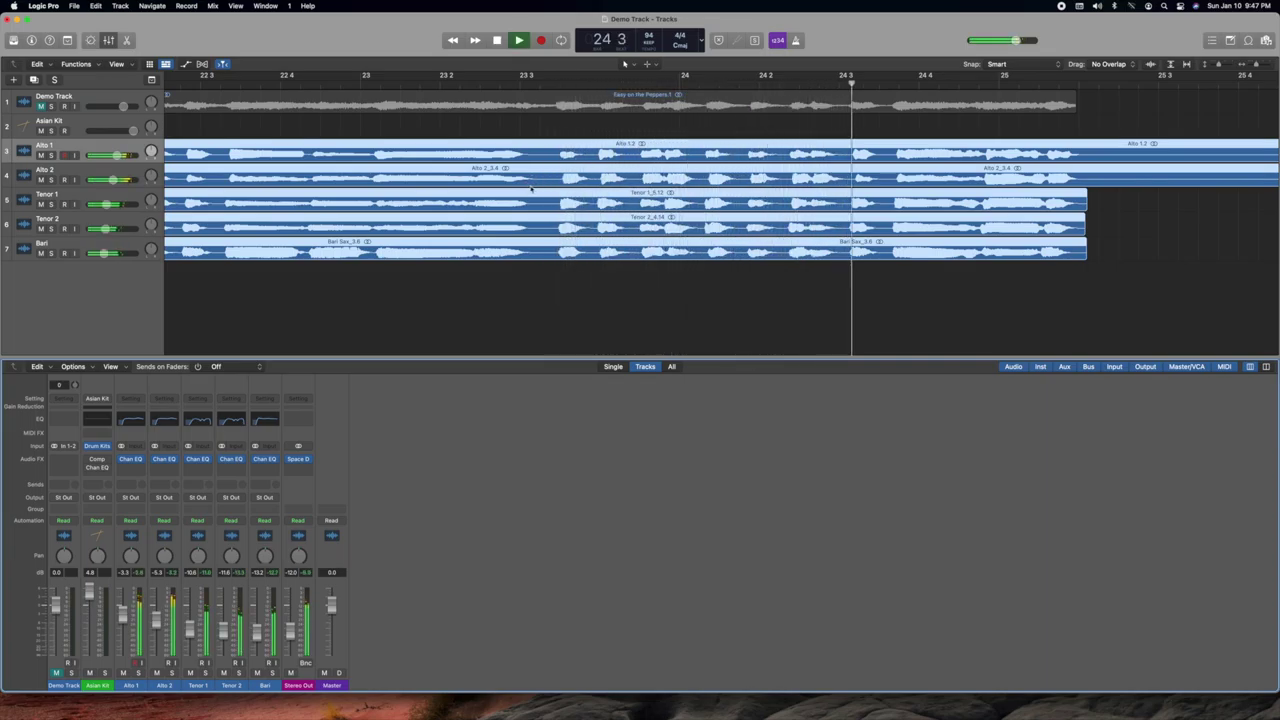
key(space)
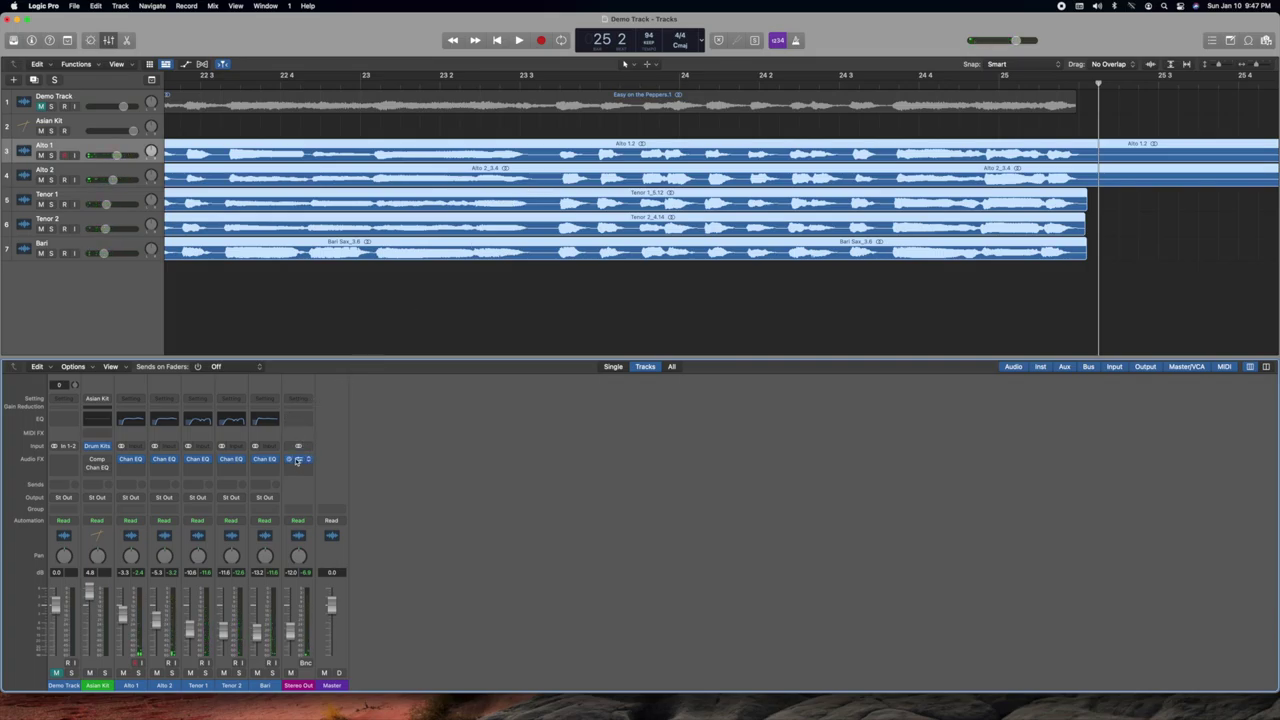
- Reopen Space Designer on the Stereo Out, bypass it and play the ending from 23 3 without reverb
click(298, 459)
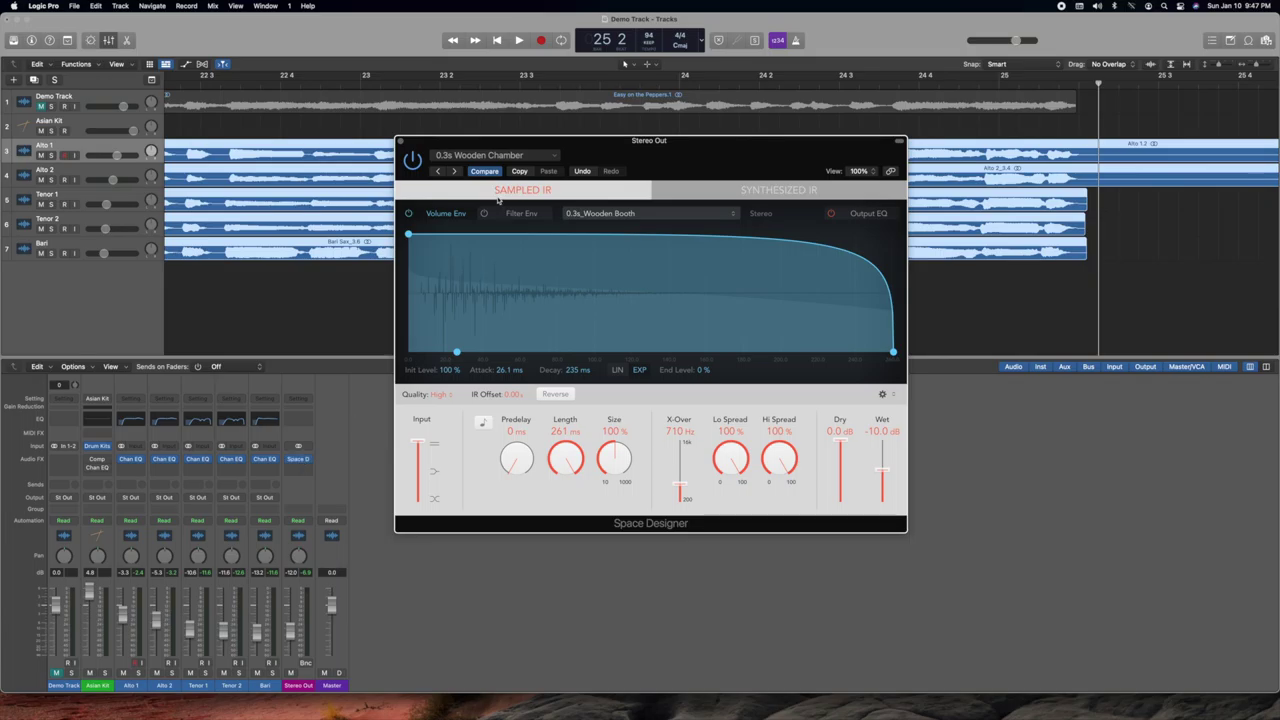
drag(522, 143, 712, 311)
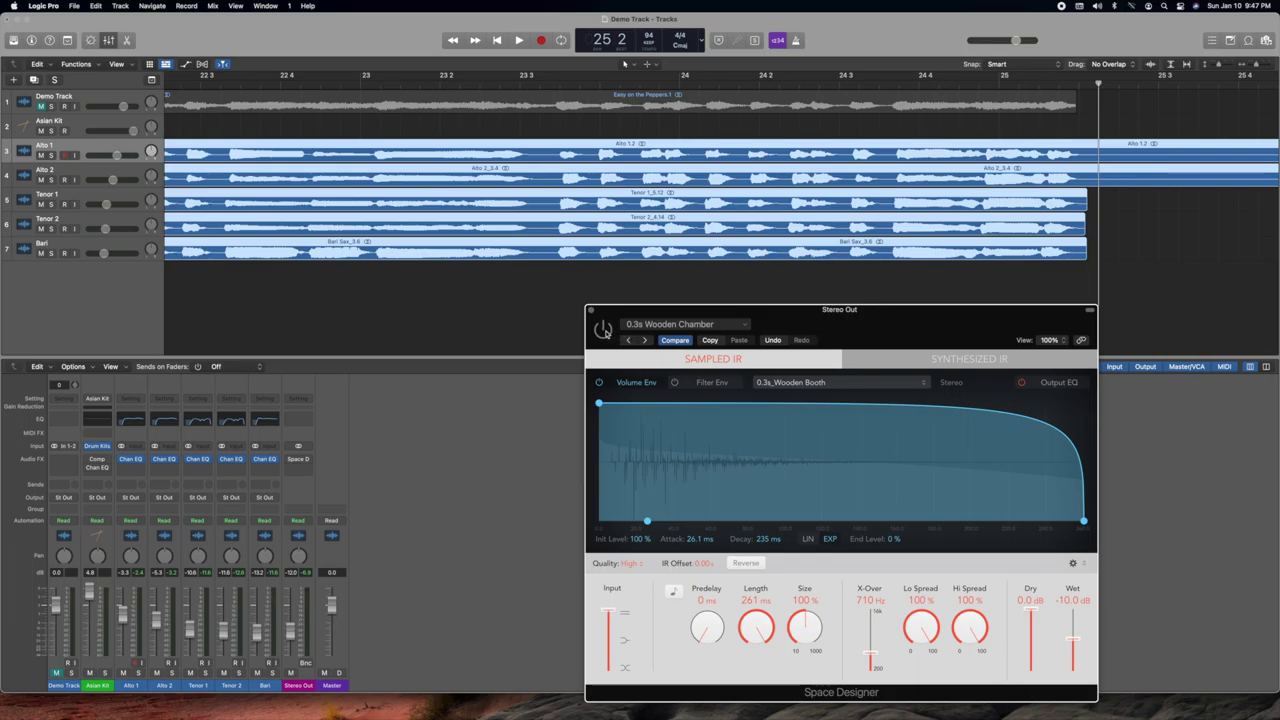
click(605, 332)
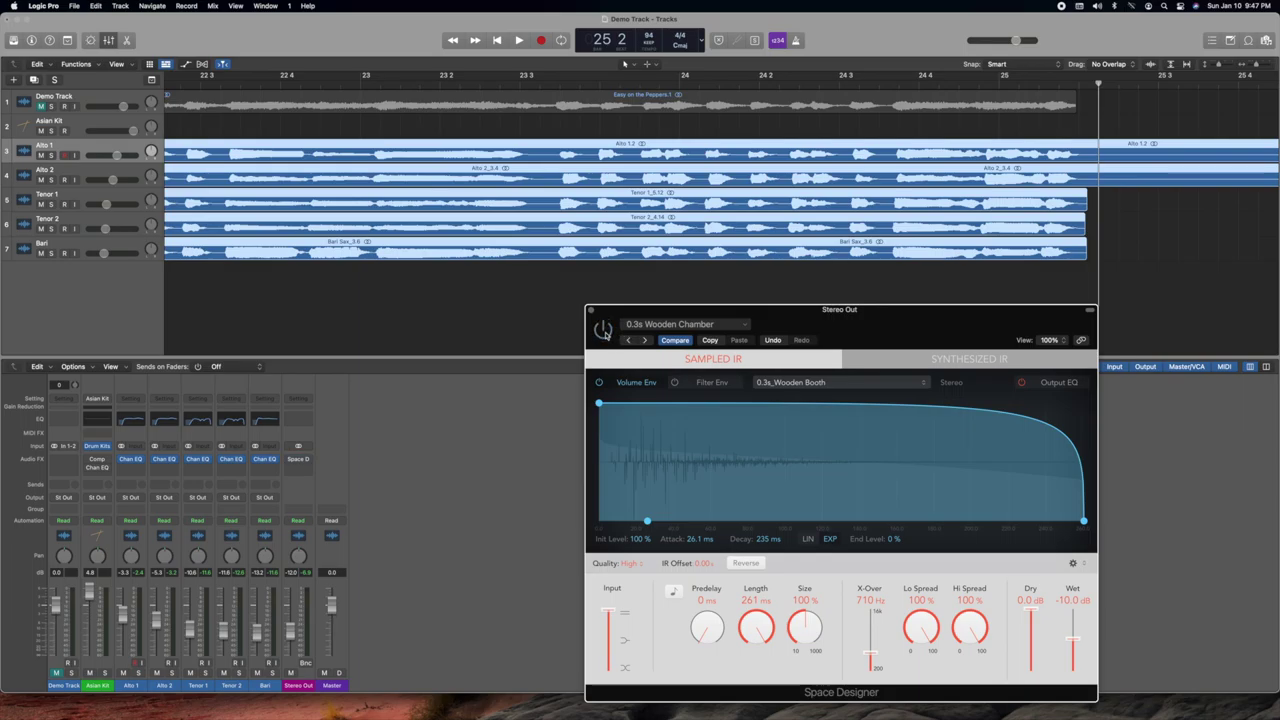
click(553, 84)
key(space)
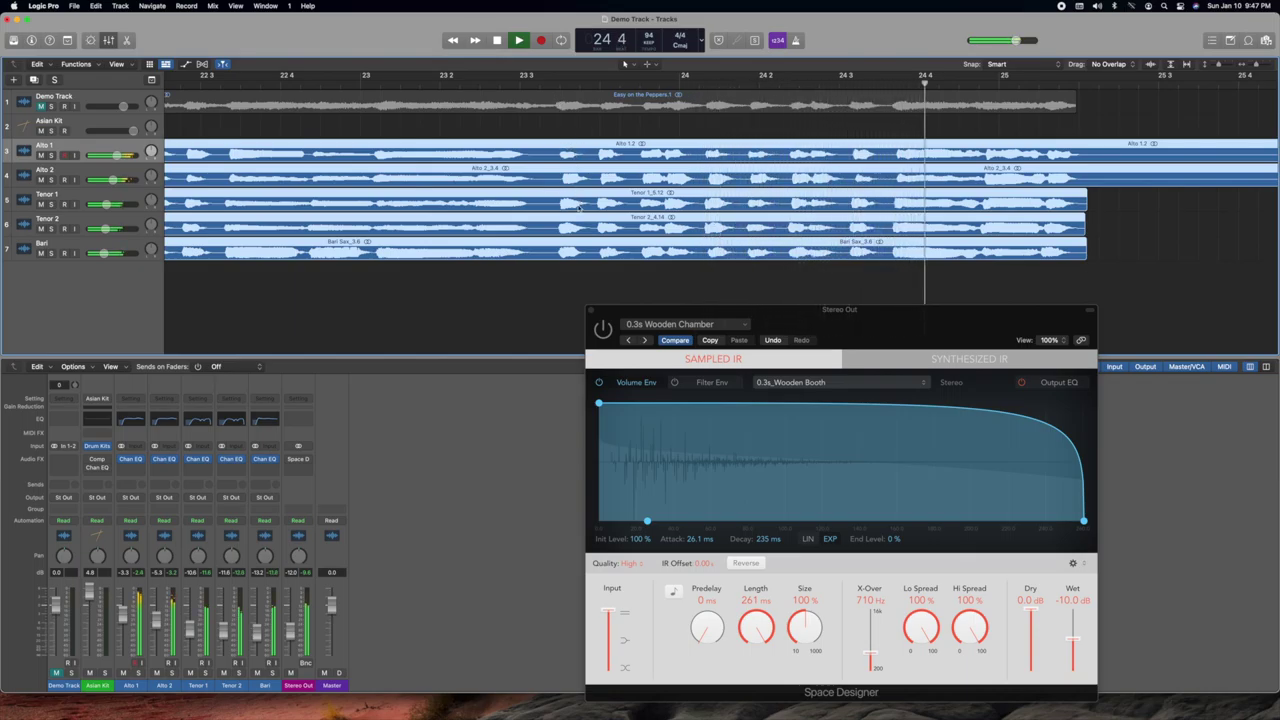
key(space)
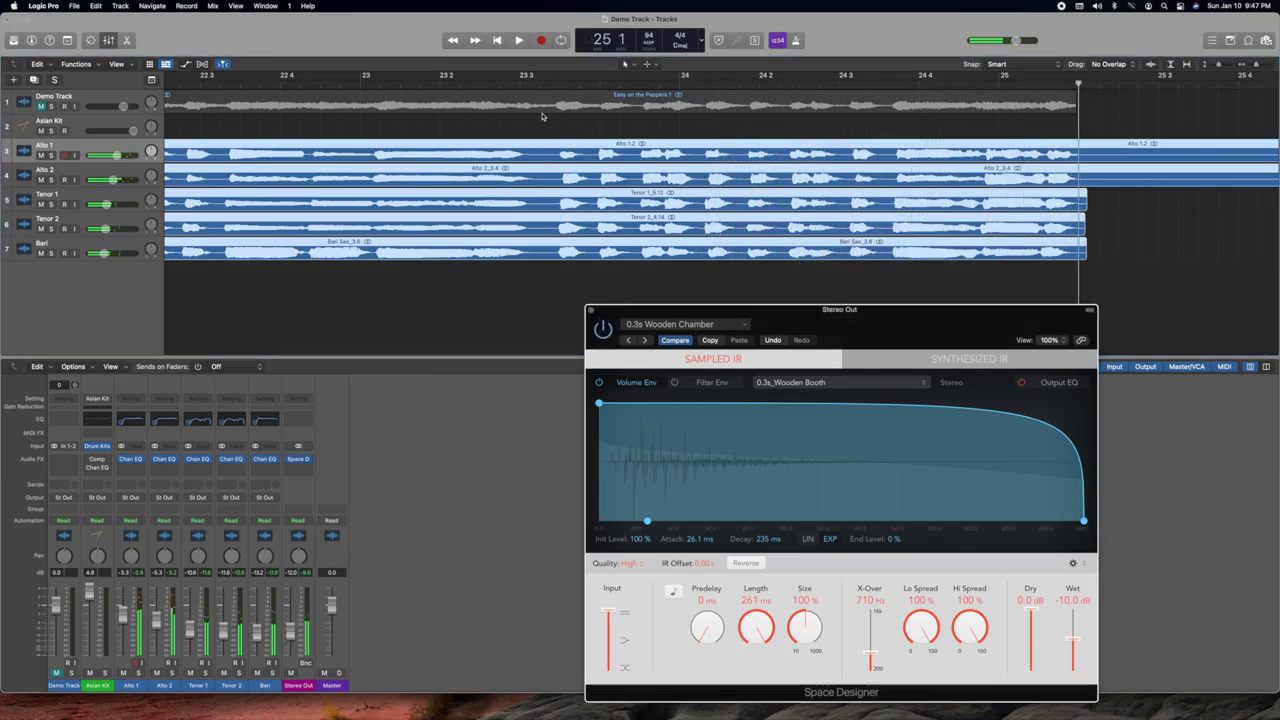
- Play the ending from 23 3 again with Space Designer switched back on, then close the plug-in
click(547, 84)
key(space)
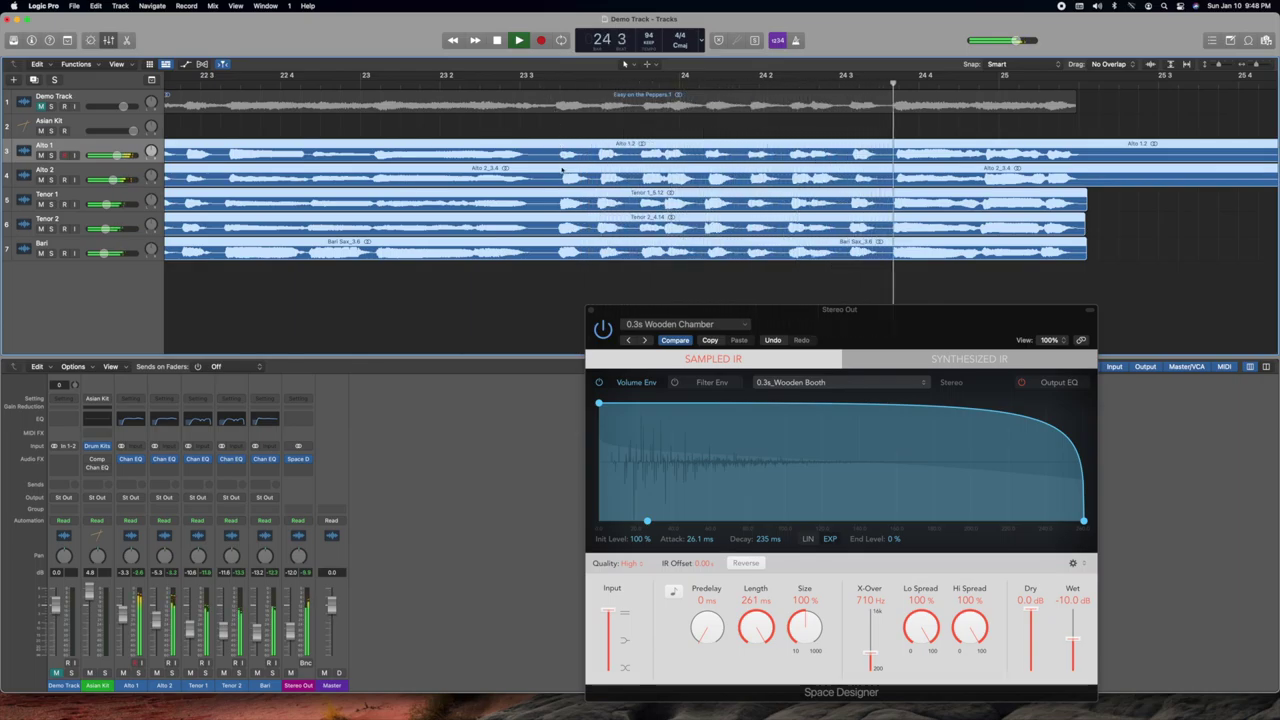
key(space)
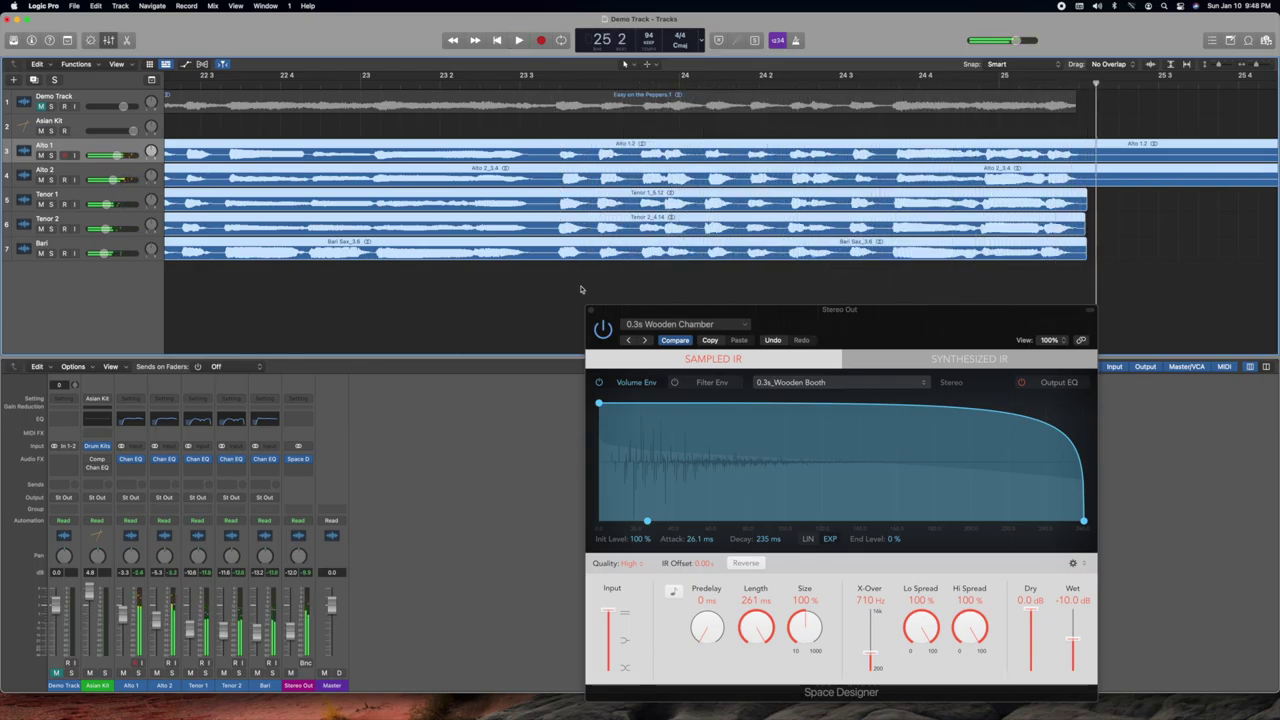
mouse_move(290, 461)
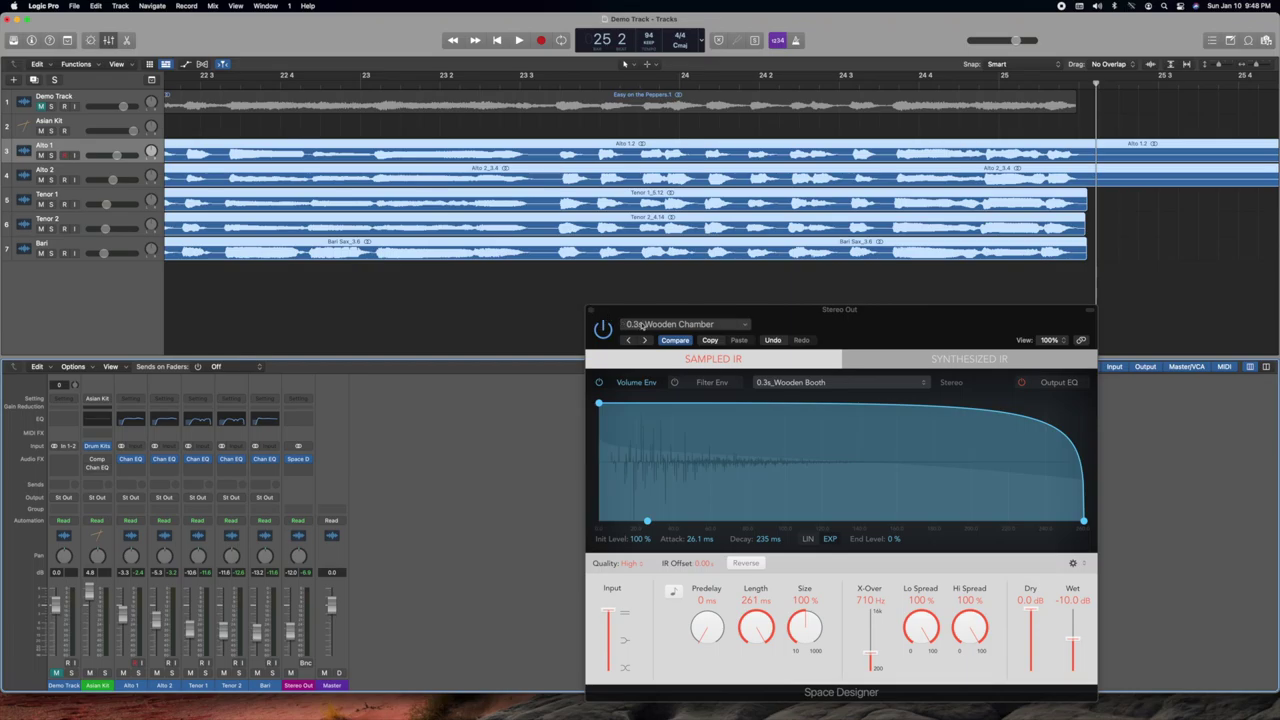
click(589, 312)
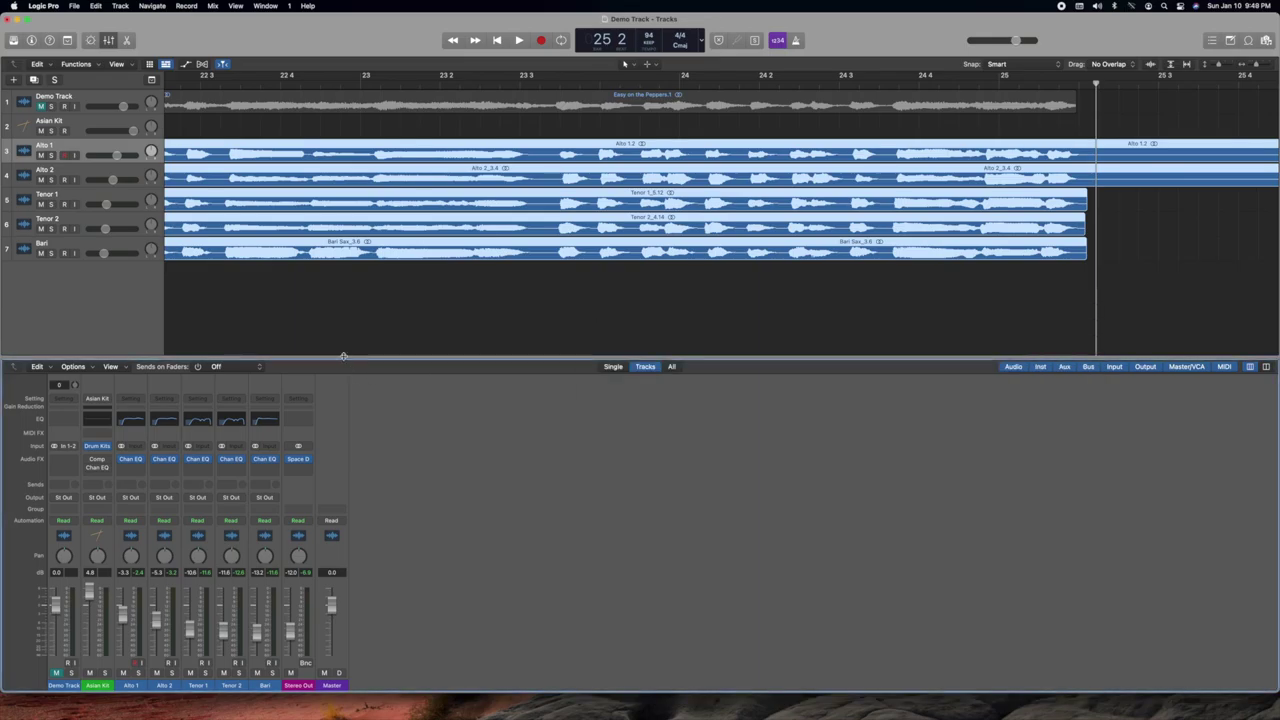
scroll(364, 270, left, 15)
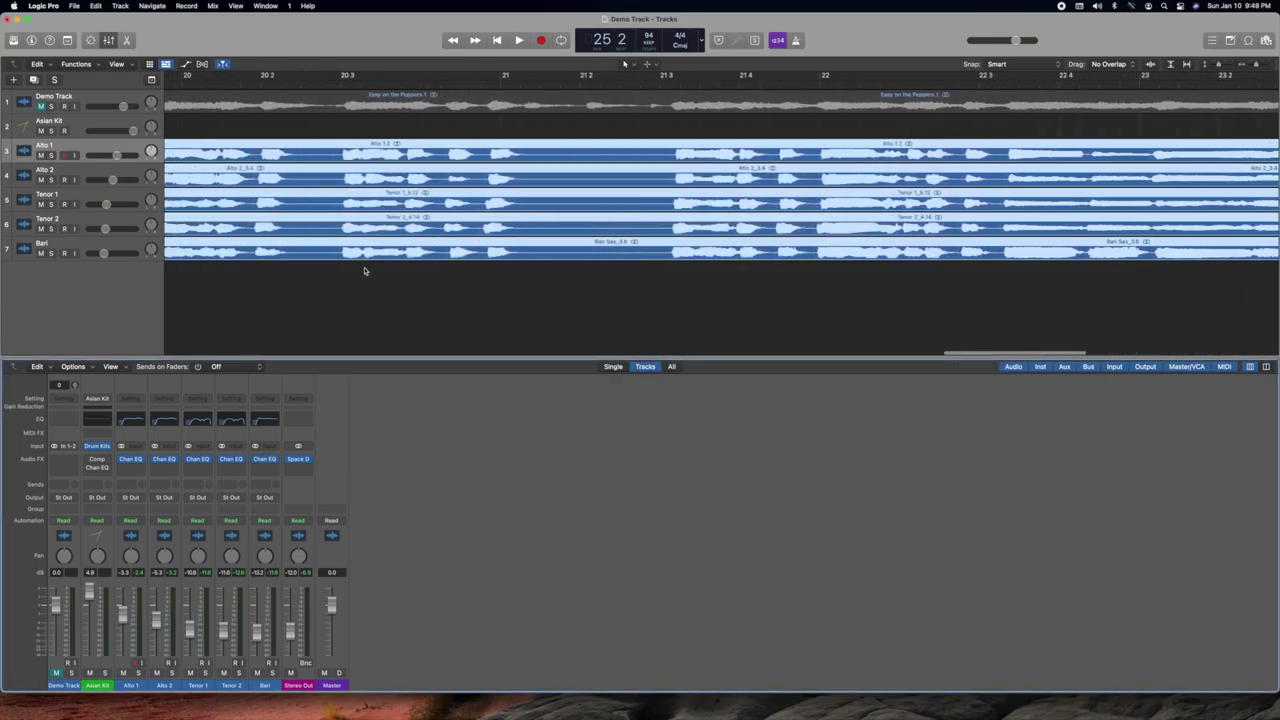
scroll(364, 270, left, 15)
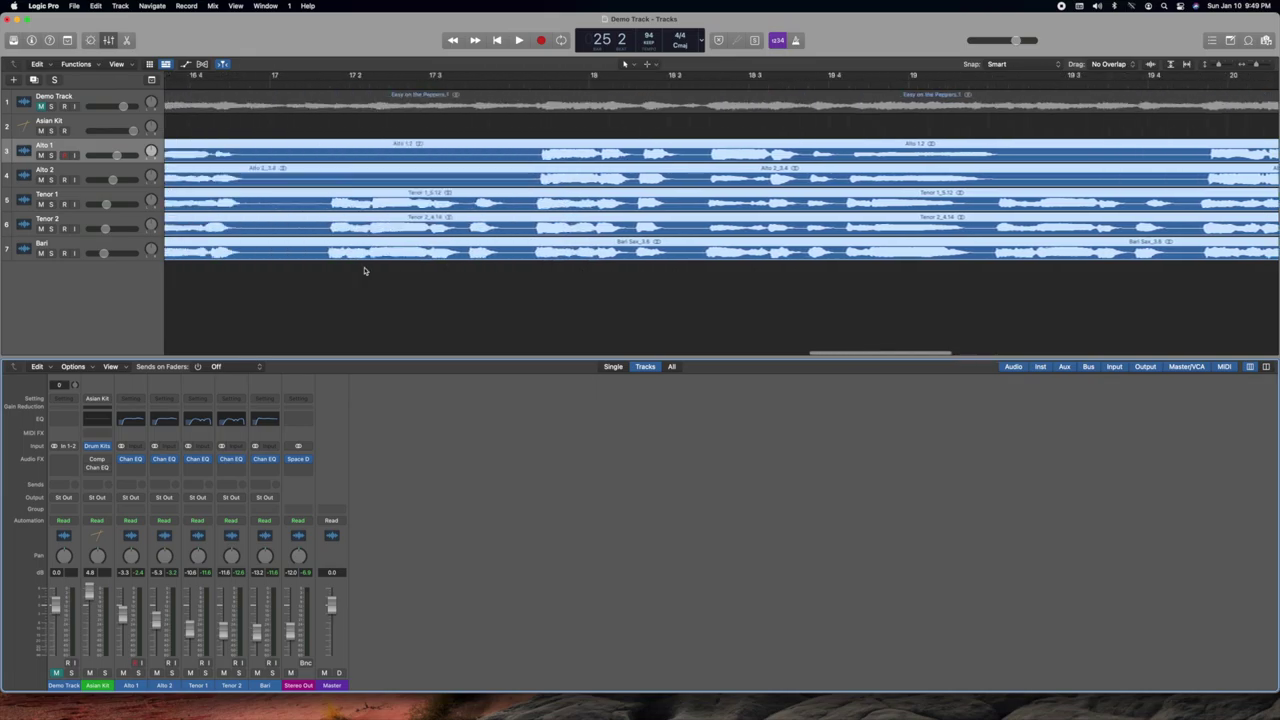
scroll(364, 270, right, 20)
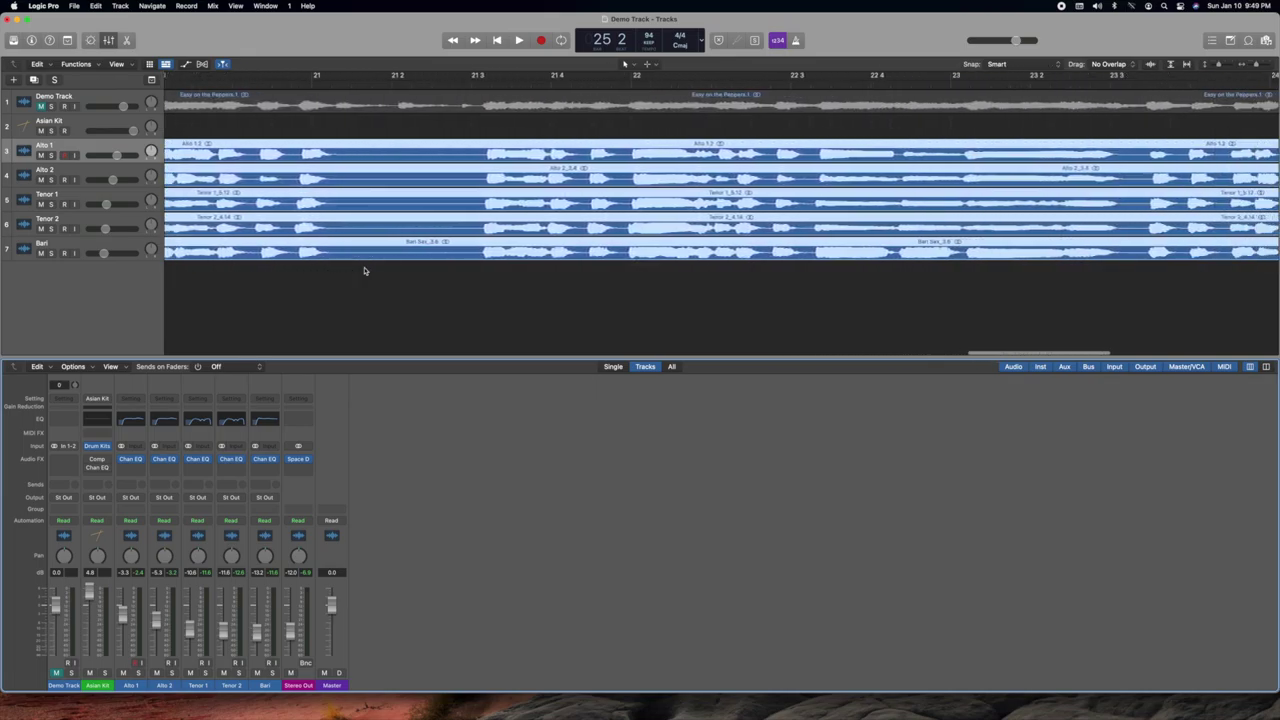
scroll(364, 270, right, 3)
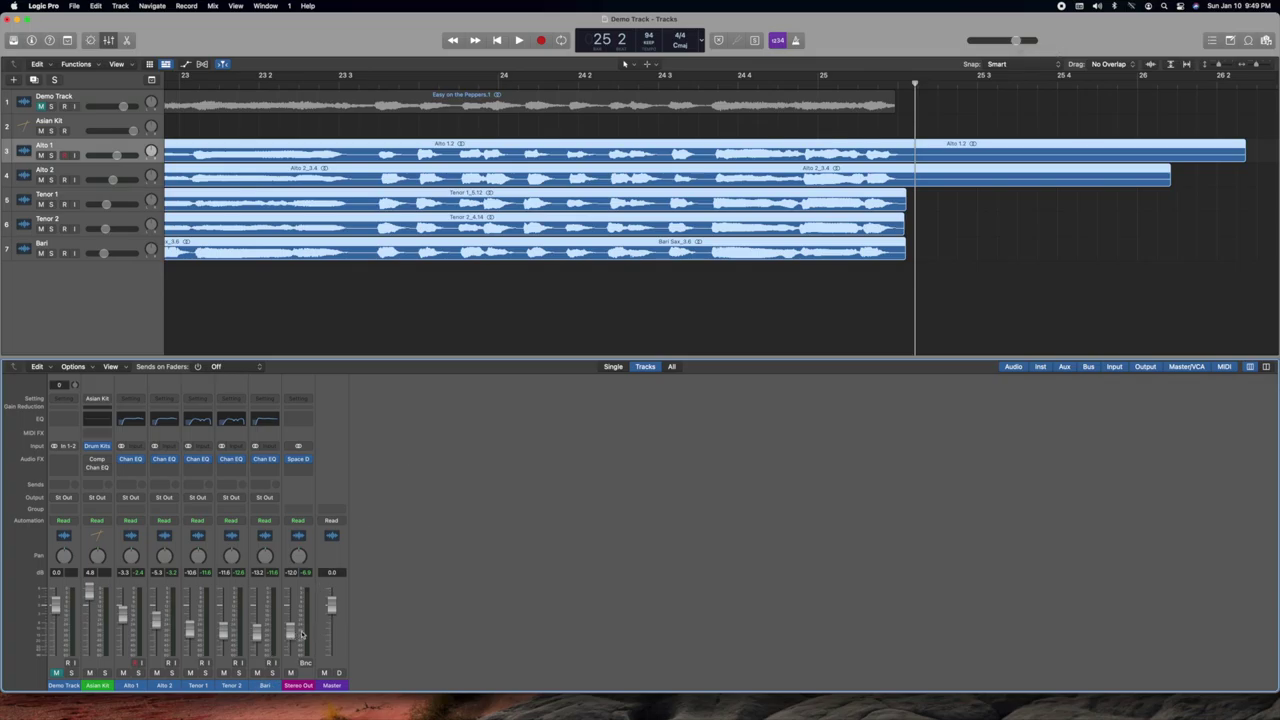
- Select the Stereo Out channel strip and bring the start of the arrangement into view
click(340, 639)
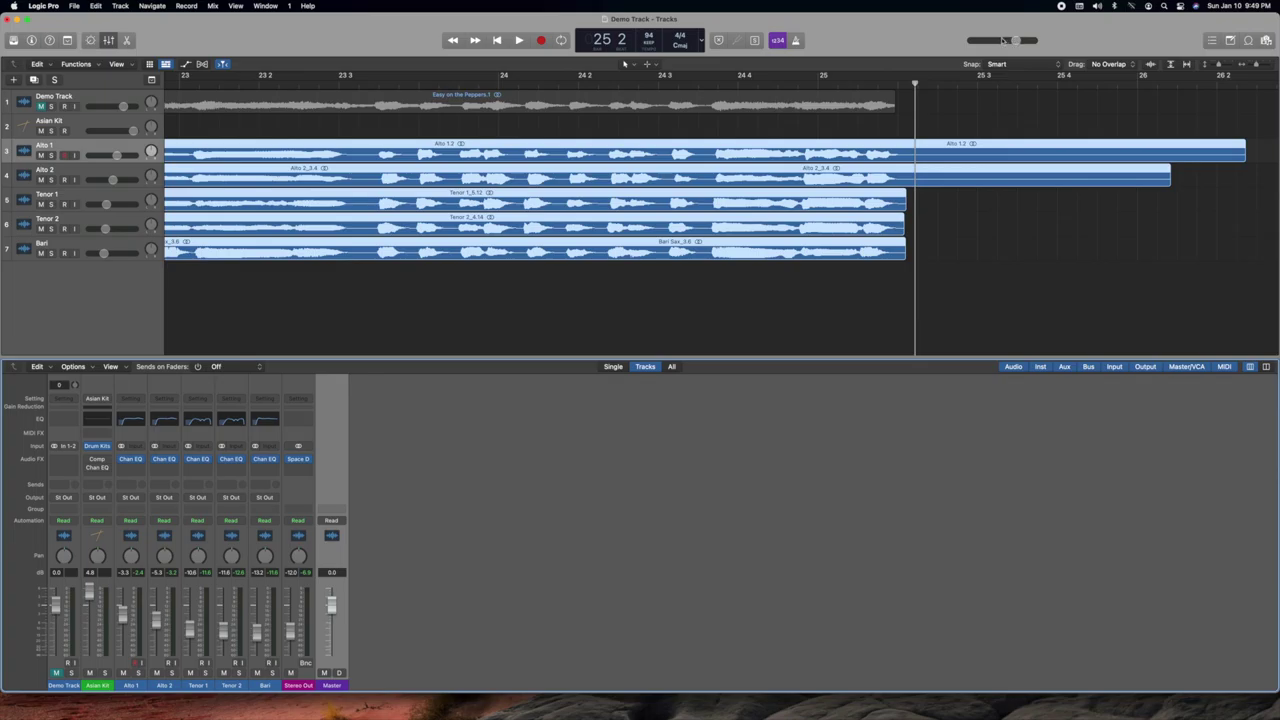
click(307, 678)
scroll(368, 258, left, 15)
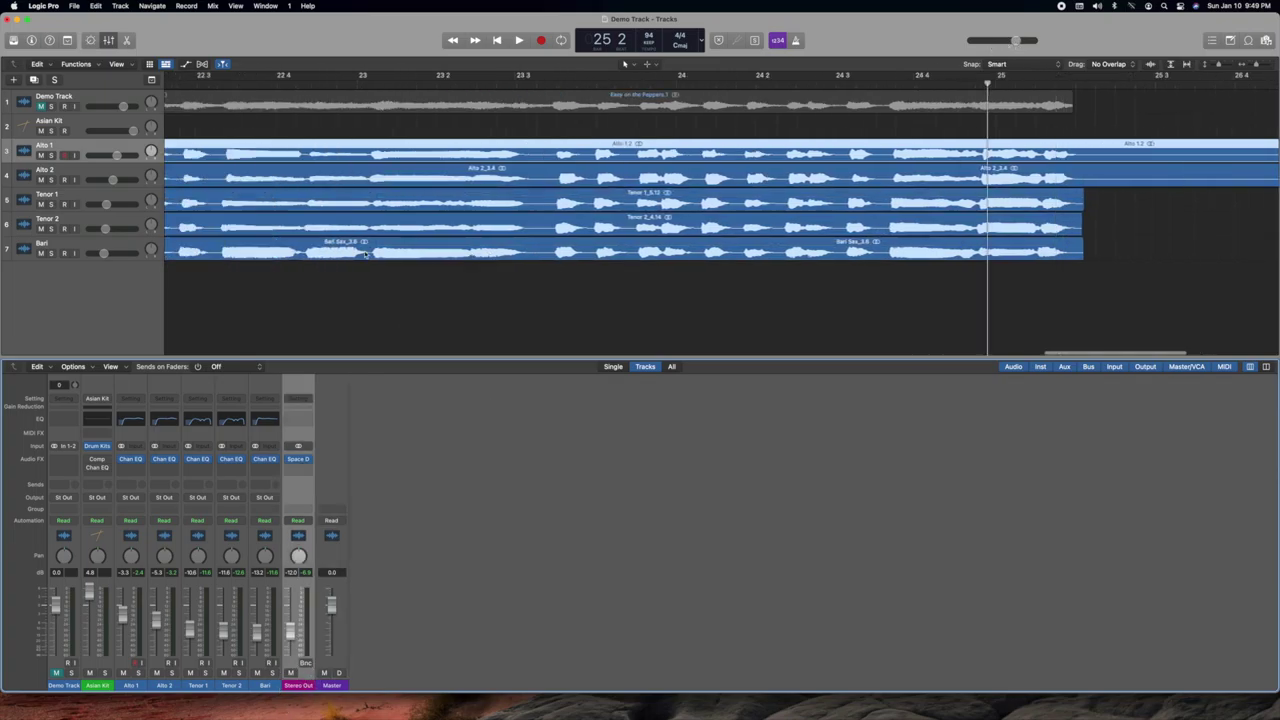
scroll(366, 254, left, 2)
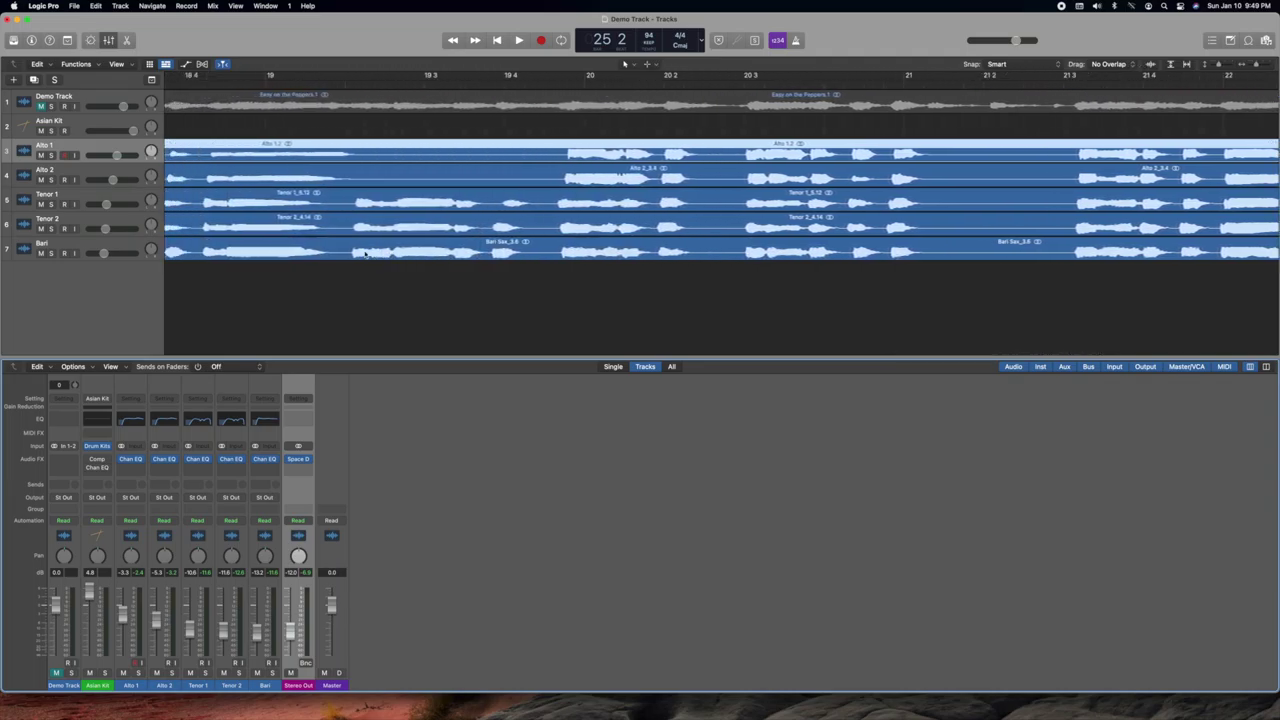
scroll(366, 254, left, 15)
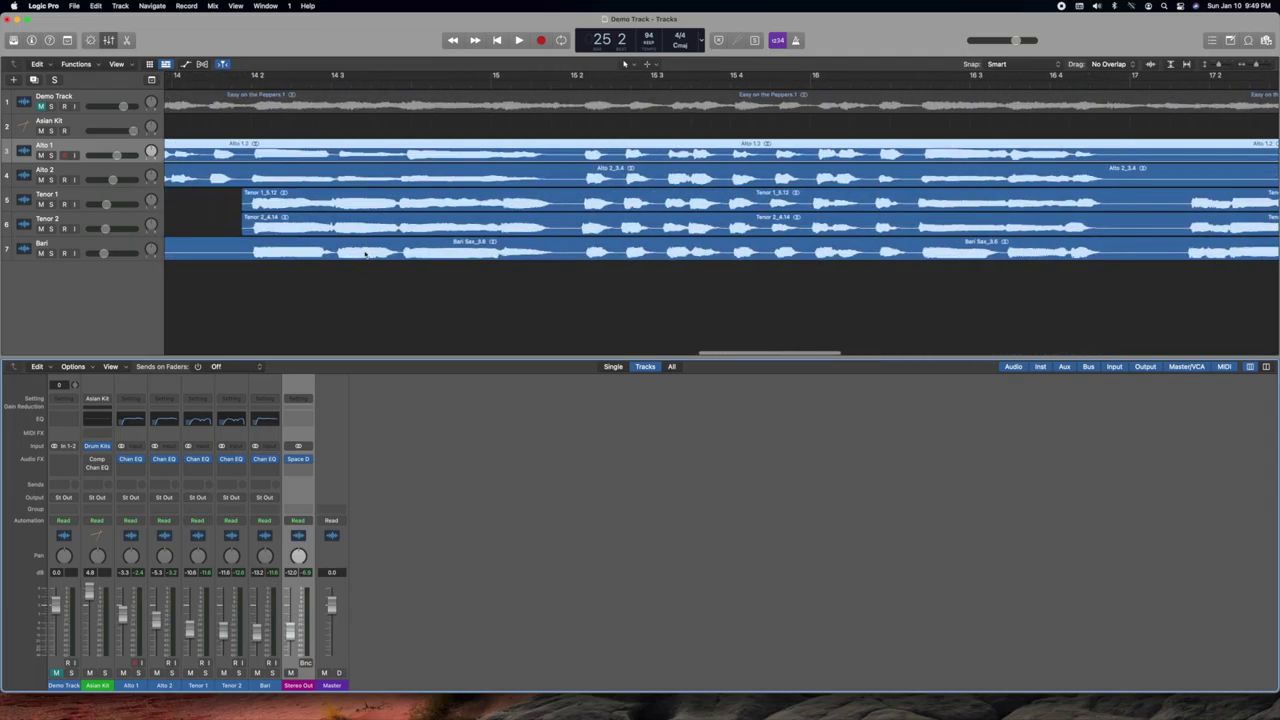
scroll(366, 254, left, 15)
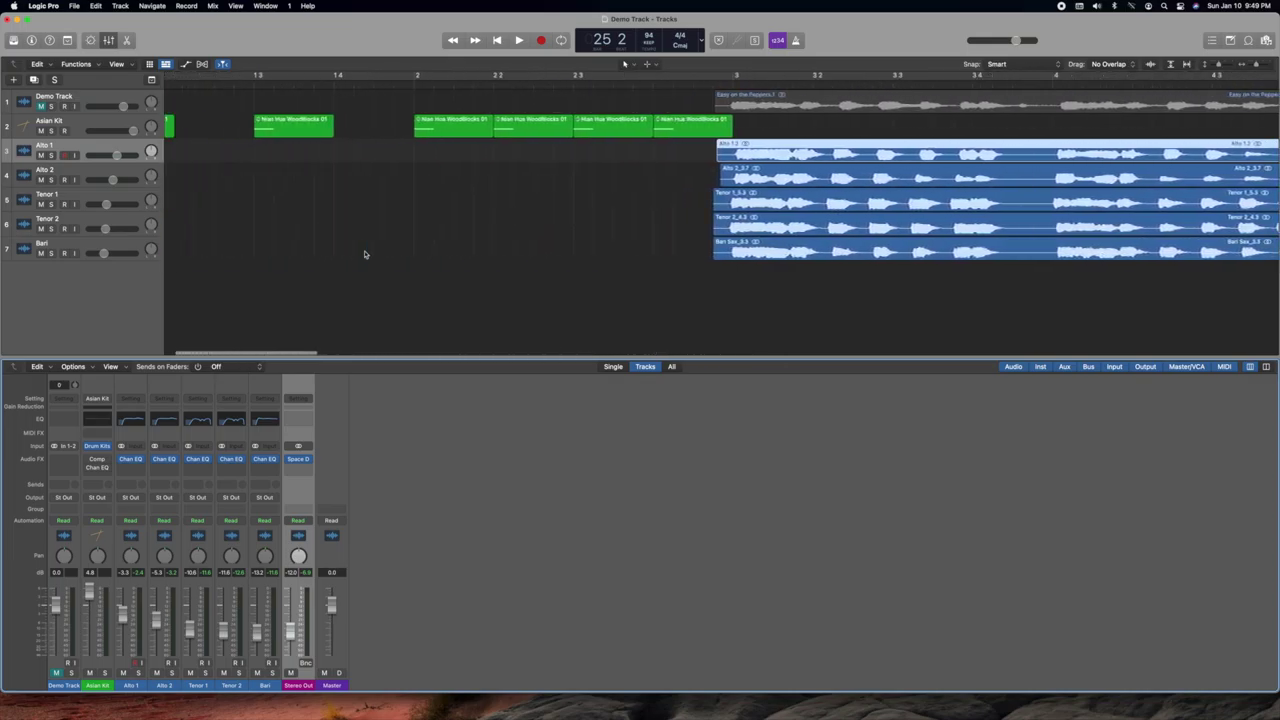
- Raise the Stereo Out level to -3.5 dB and play the opening sax passage from 2 4 to 6 3
scroll(366, 254, right, 5)
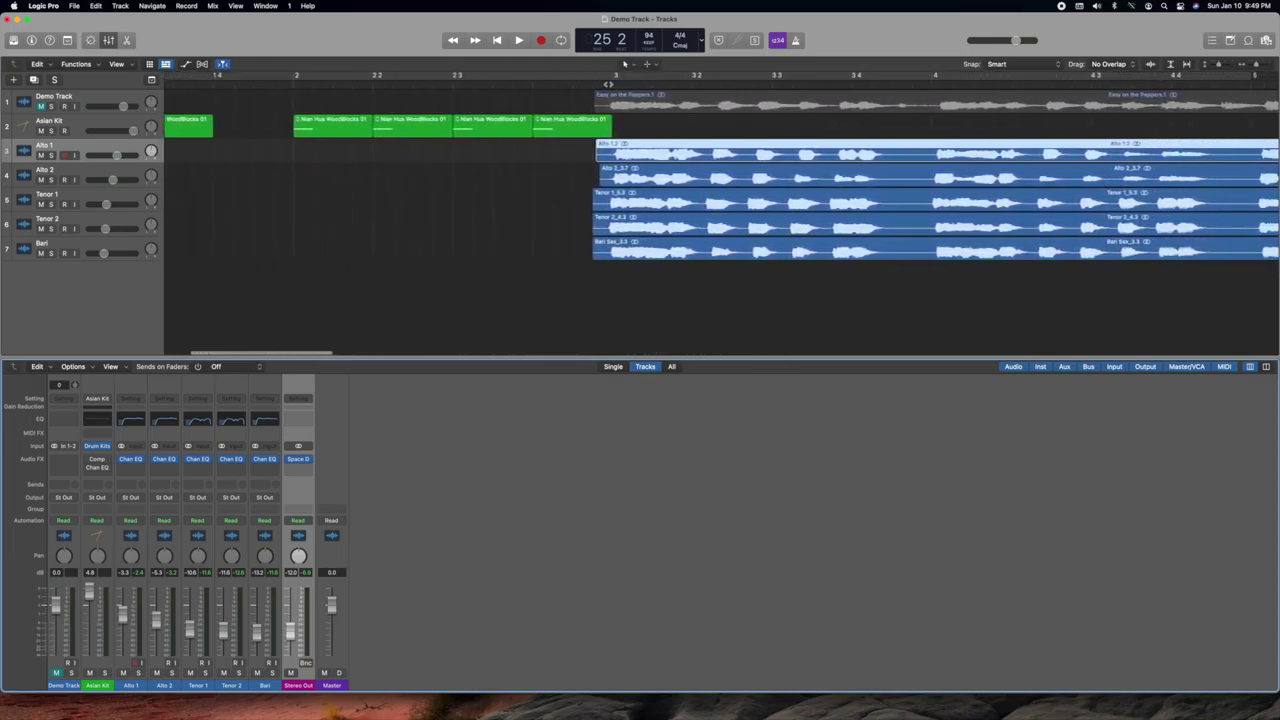
click(591, 86)
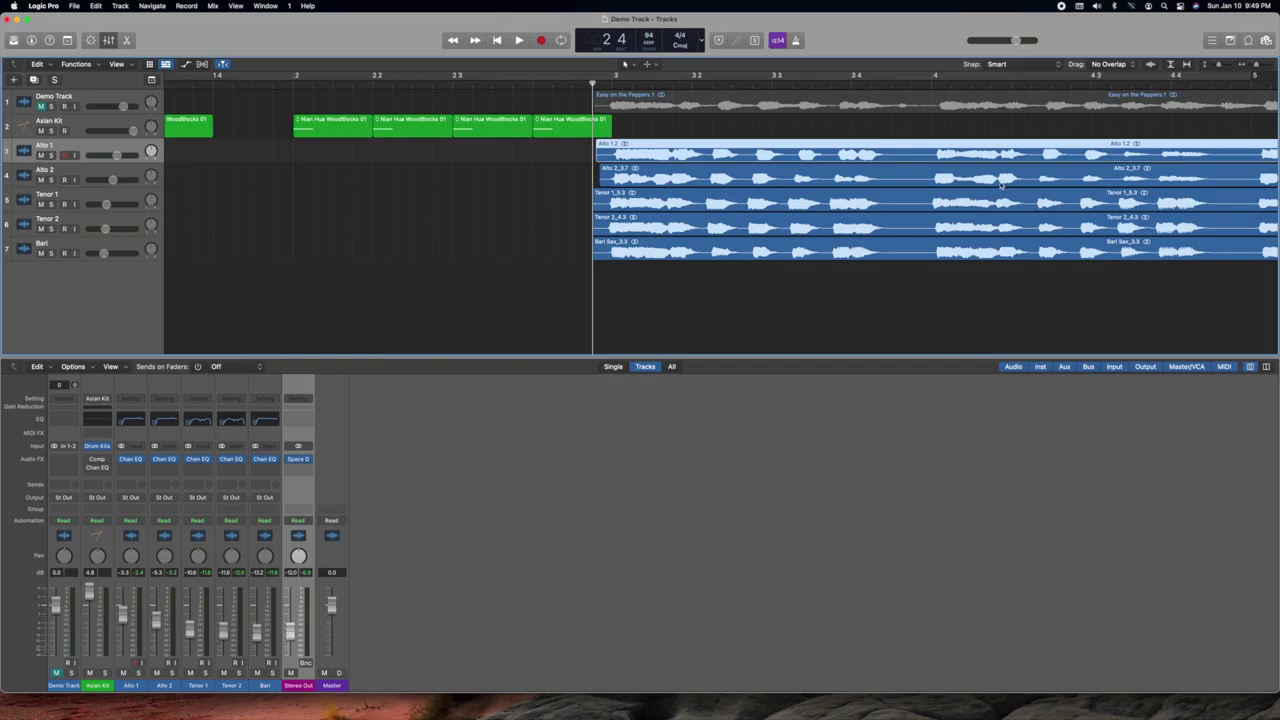
scroll(1000, 184, right, 10)
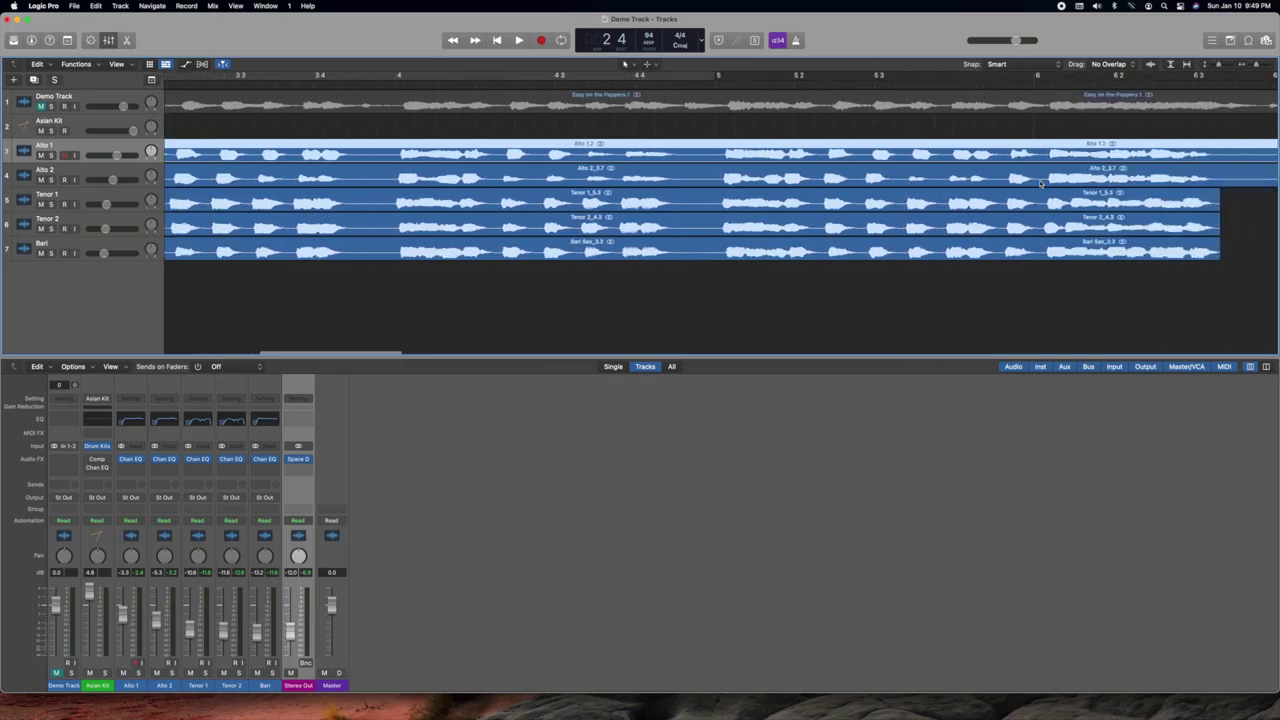
scroll(1040, 184, left, 5)
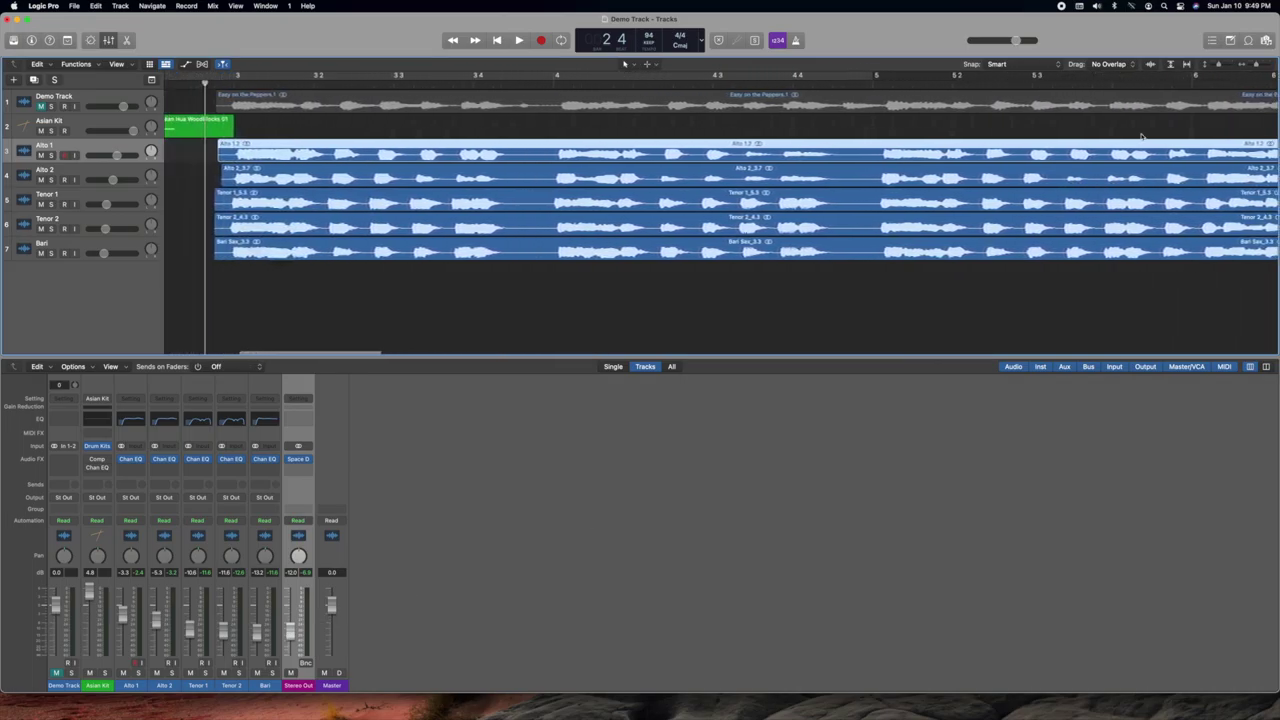
click(1257, 66)
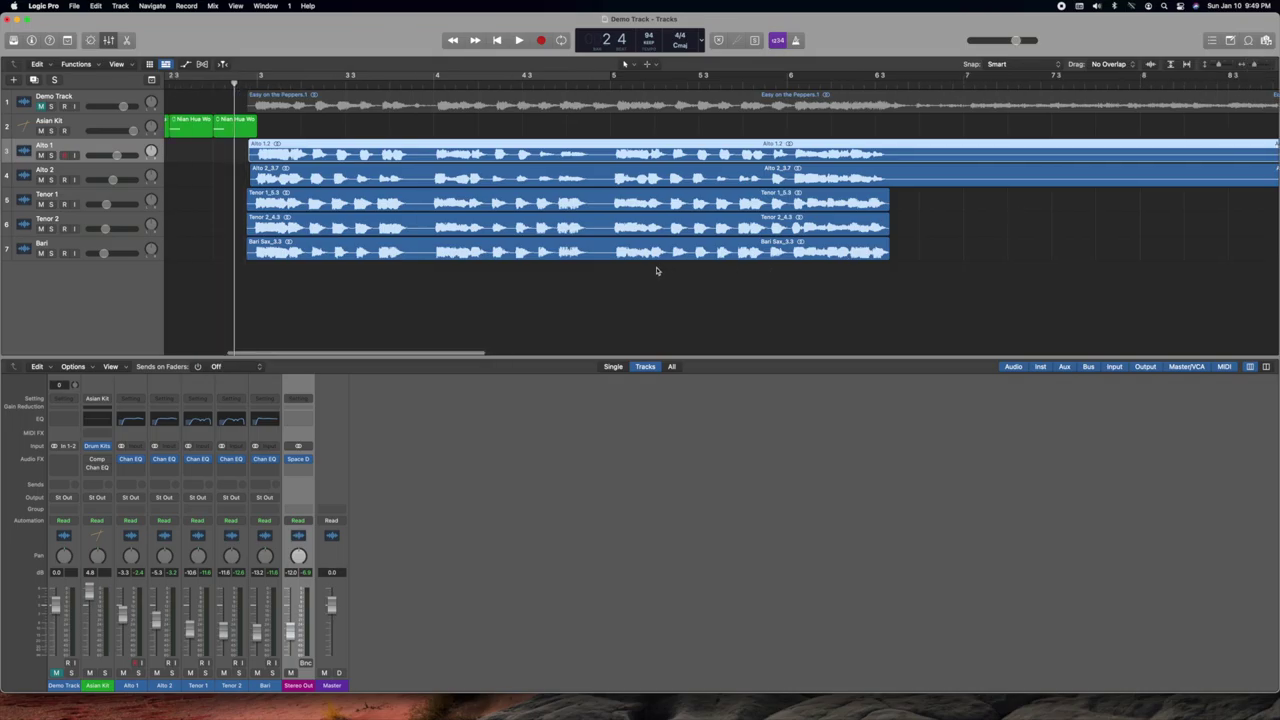
scroll(657, 270, left, 3)
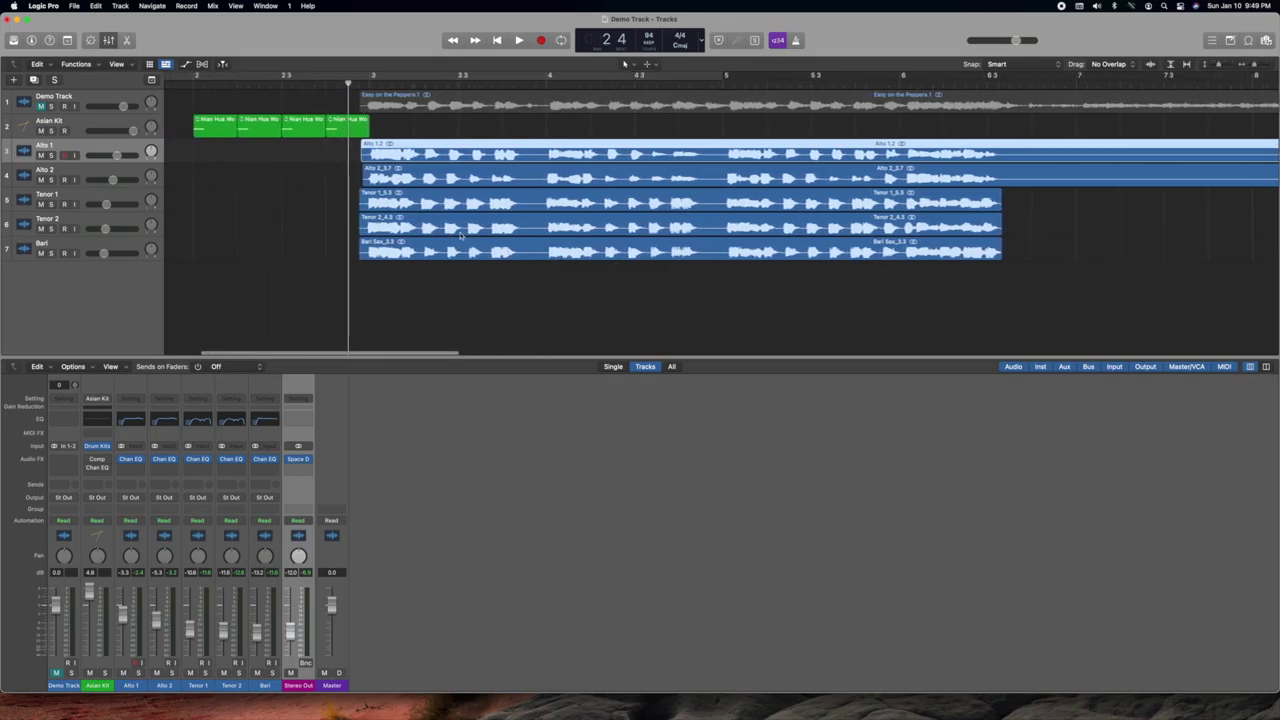
double_click(343, 80)
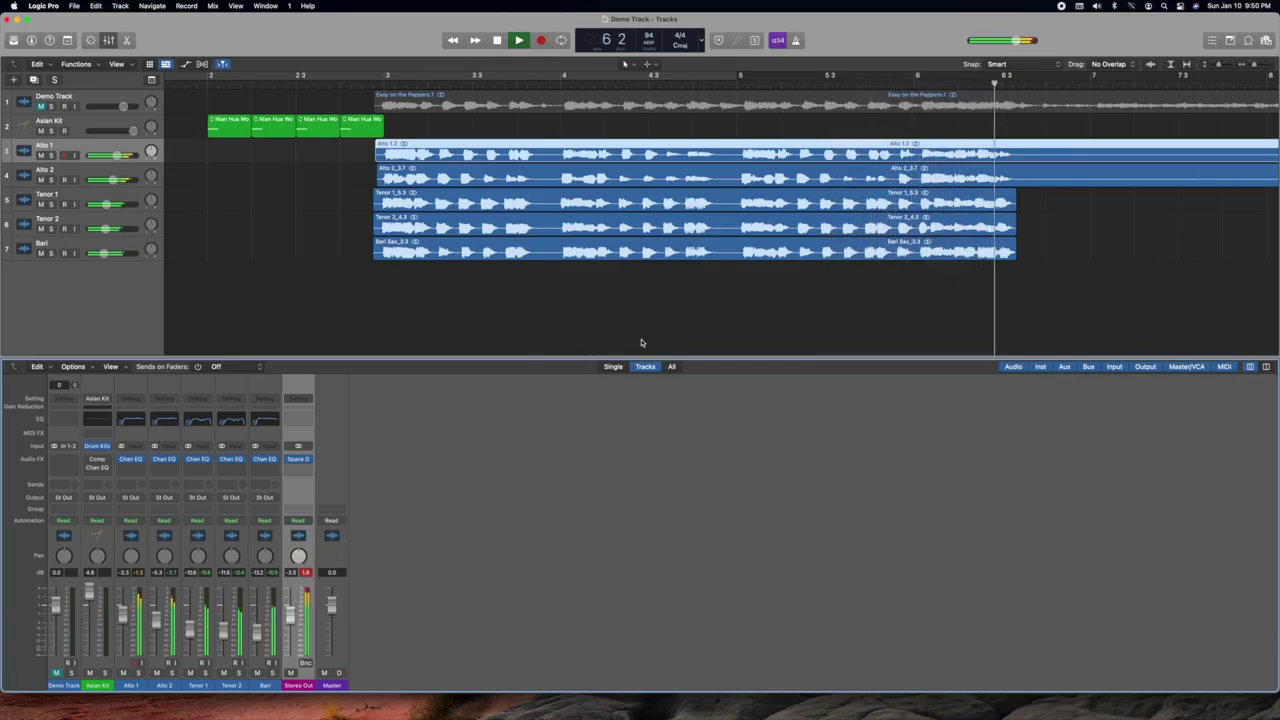
key(space)
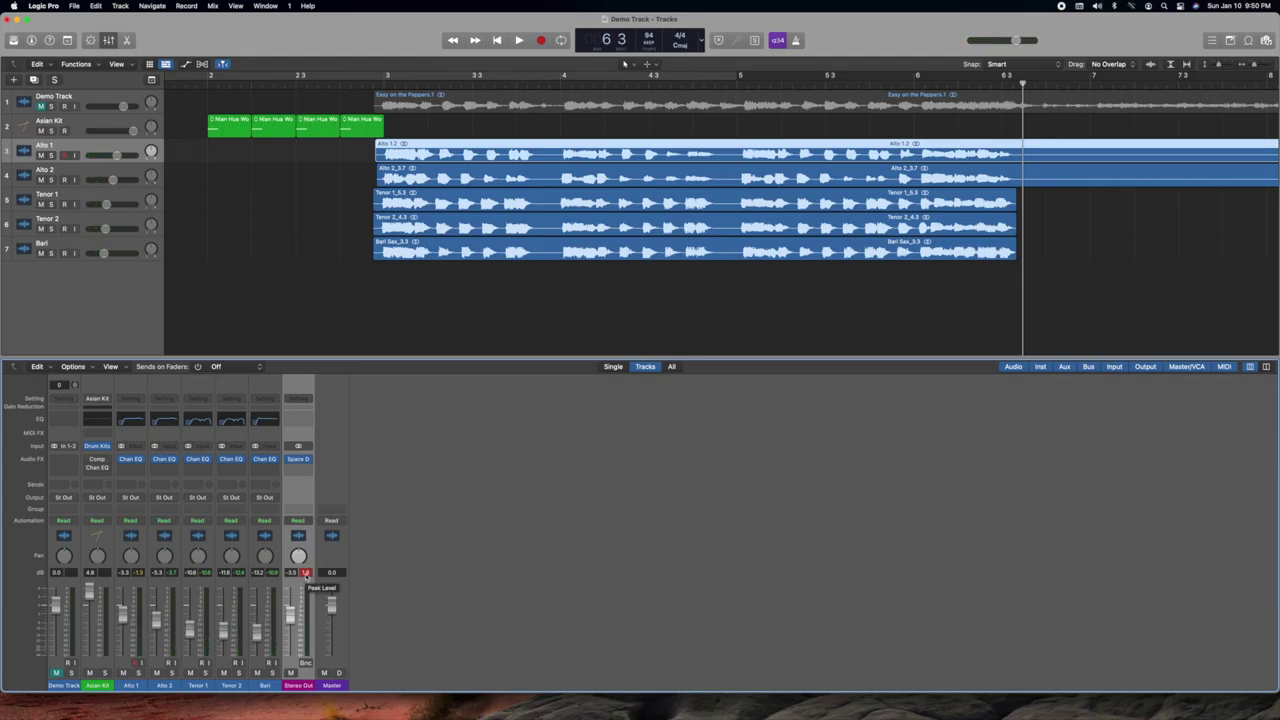
- Reset the Stereo Out peak level and play the sax passage around bar 5 to check for clipping
click(305, 573)
key(space)
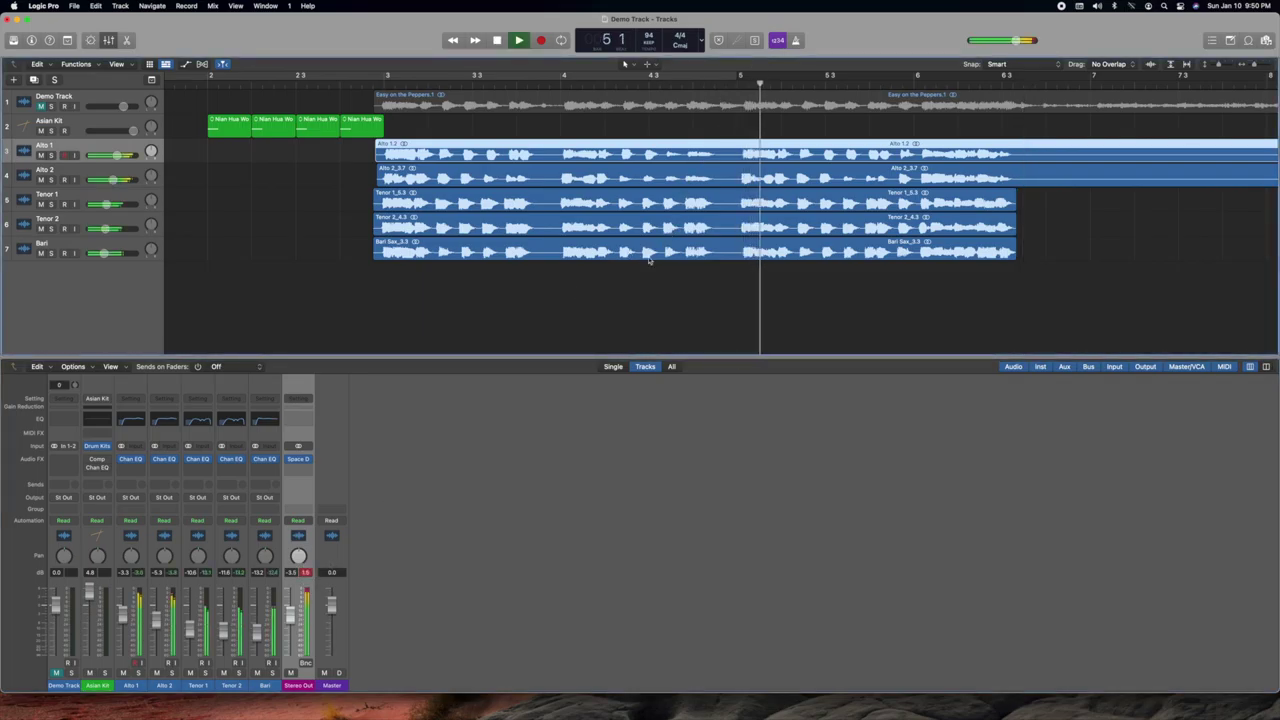
key(space)
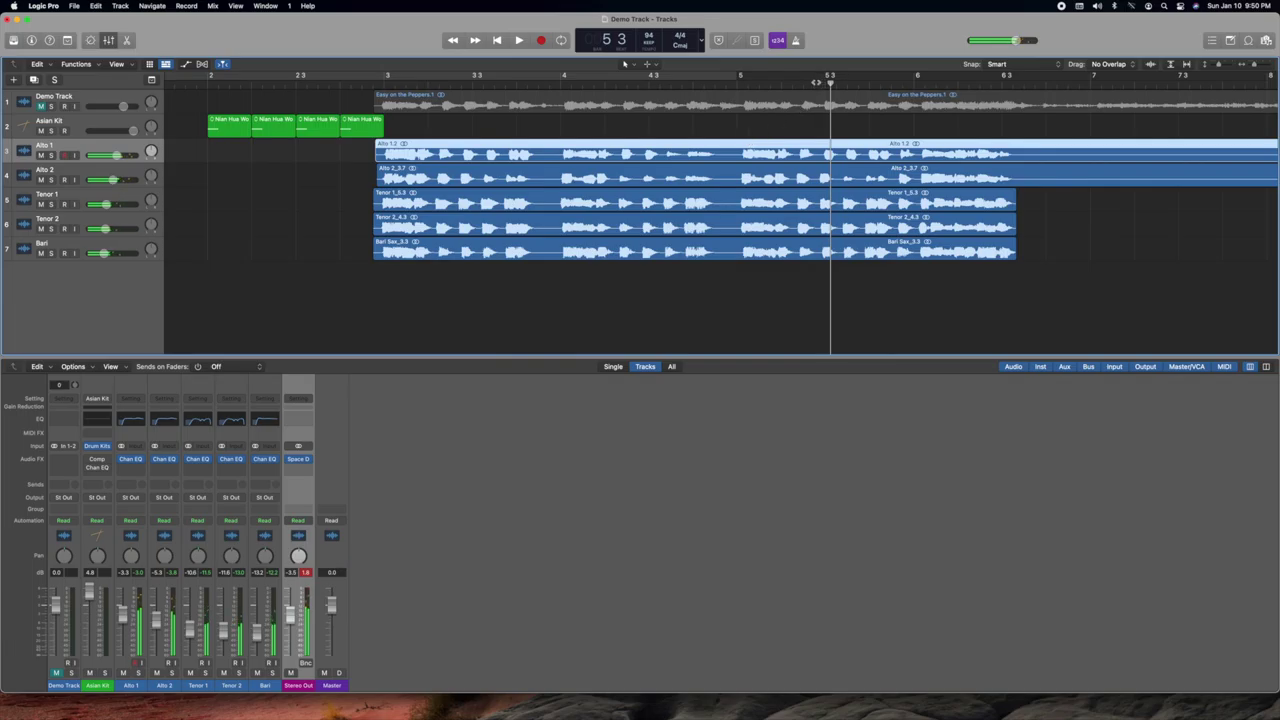
- Lower the Stereo Out fader to -4.9 dB, reset its peak level and replay the passage from bar 5
click(730, 84)
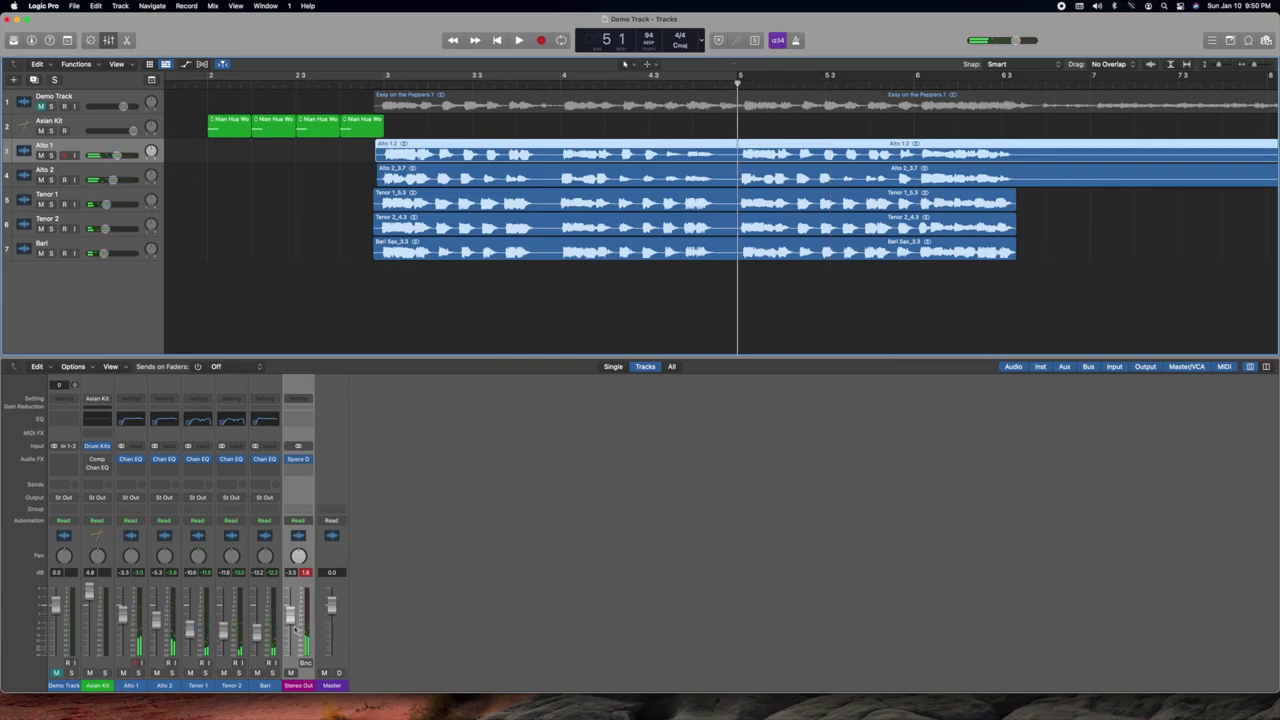
drag(290, 614, 290, 620)
click(306, 572)
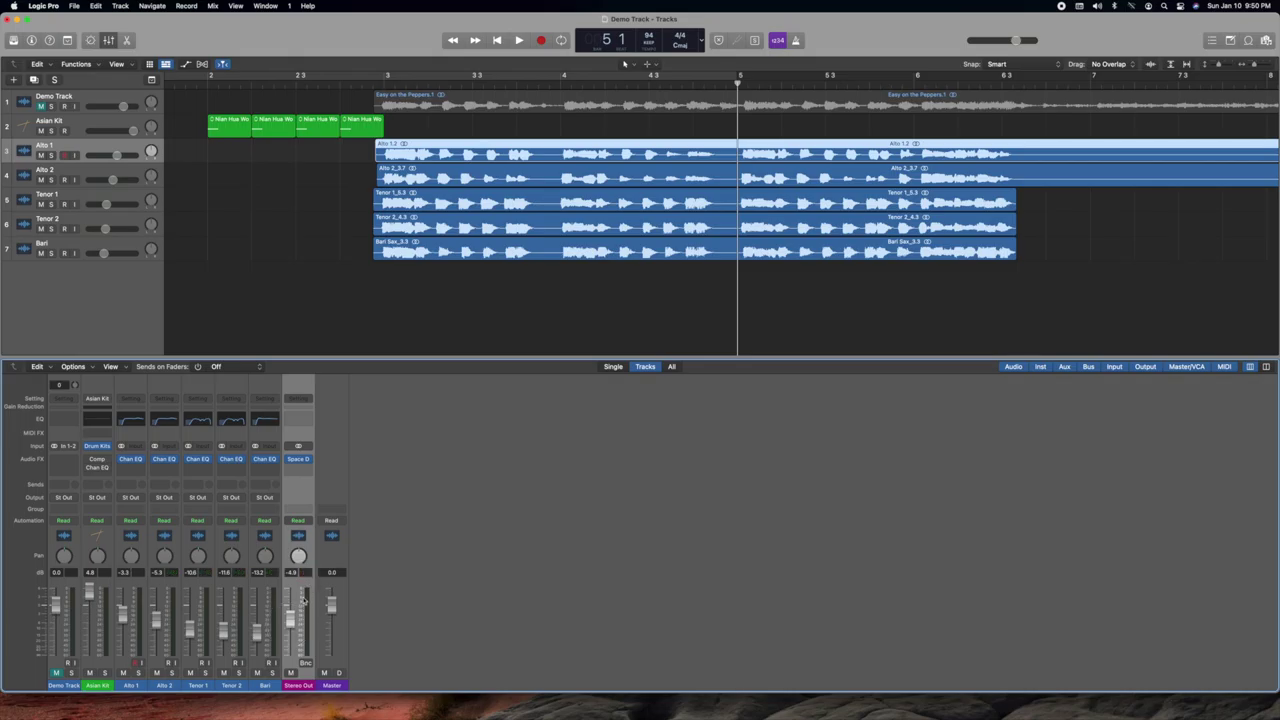
click(680, 86)
key(space)
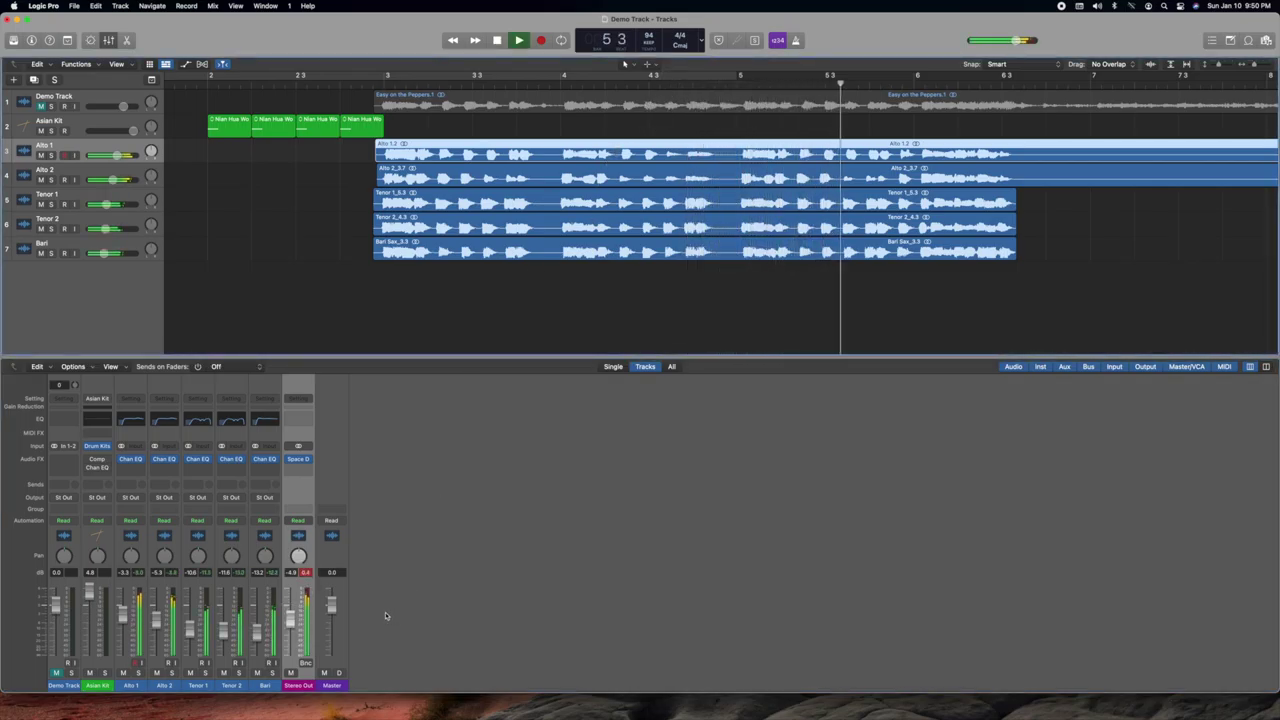
key(space)
- Lower the Stereo Out level to -5.9 dB, reset its peak level and play from bar 5 through 9 4
click(305, 574)
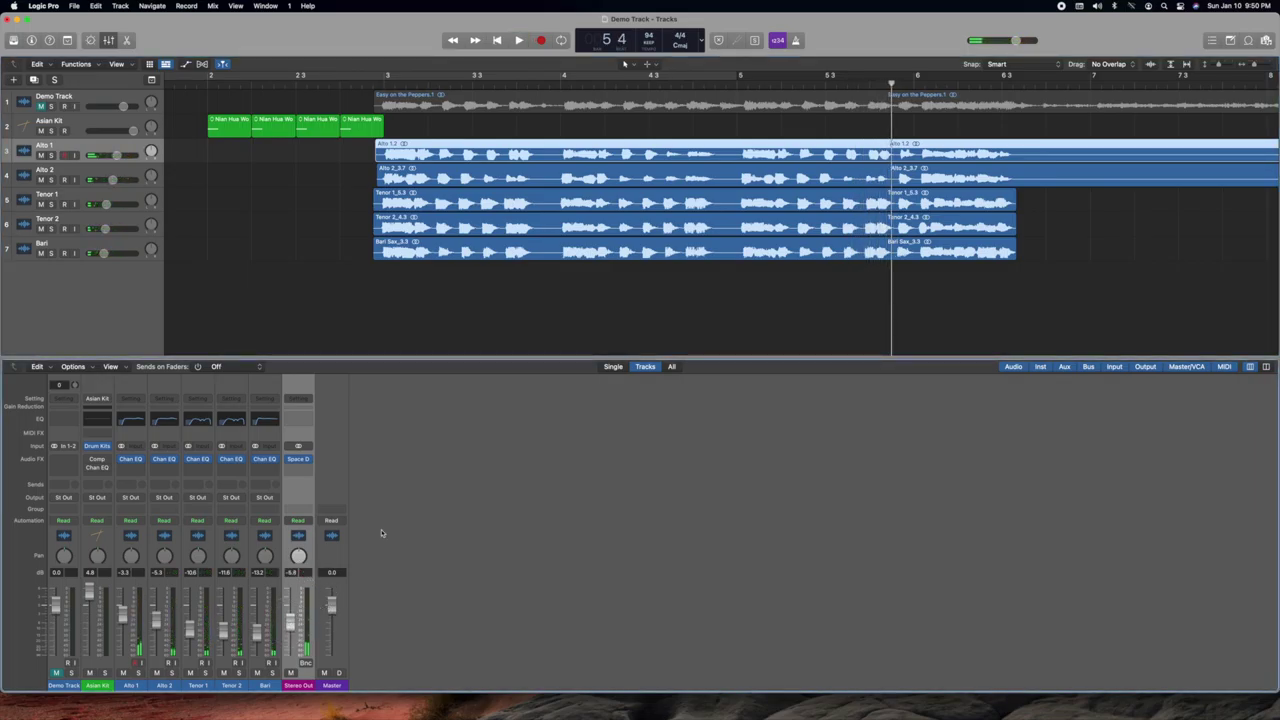
double_click(724, 83)
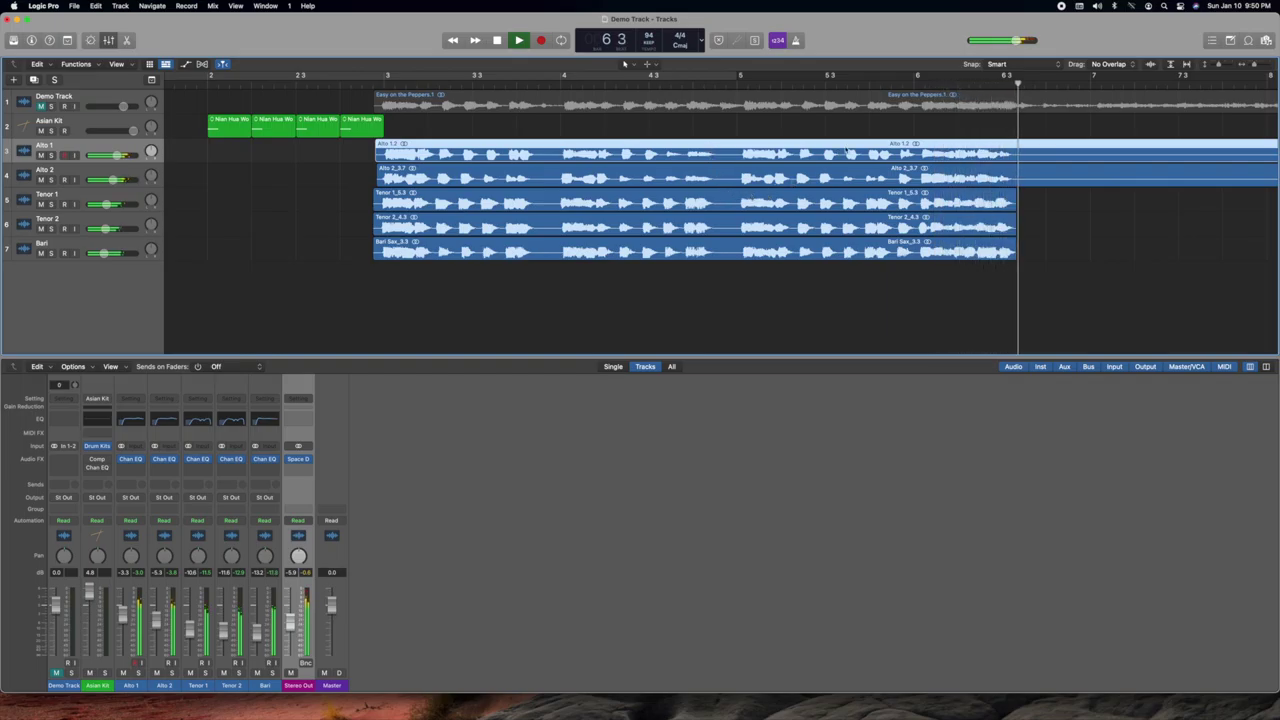
scroll(776, 244, right, 10)
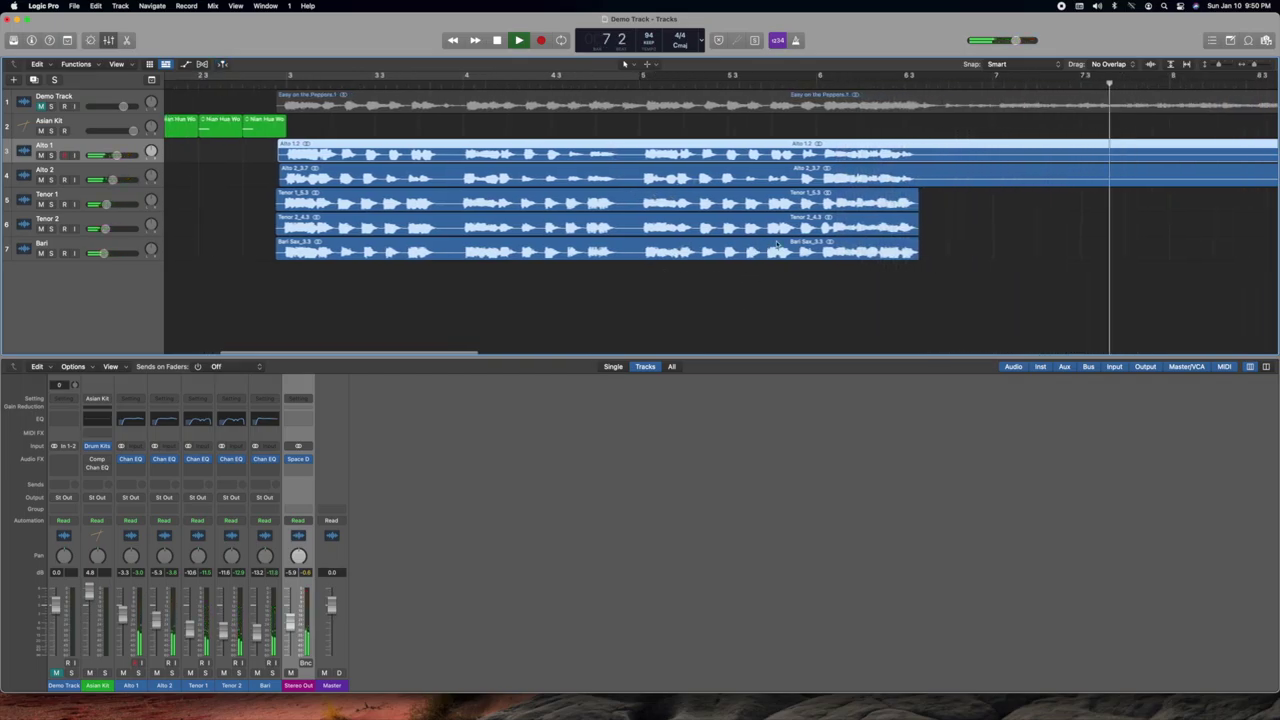
scroll(776, 244, right, 2)
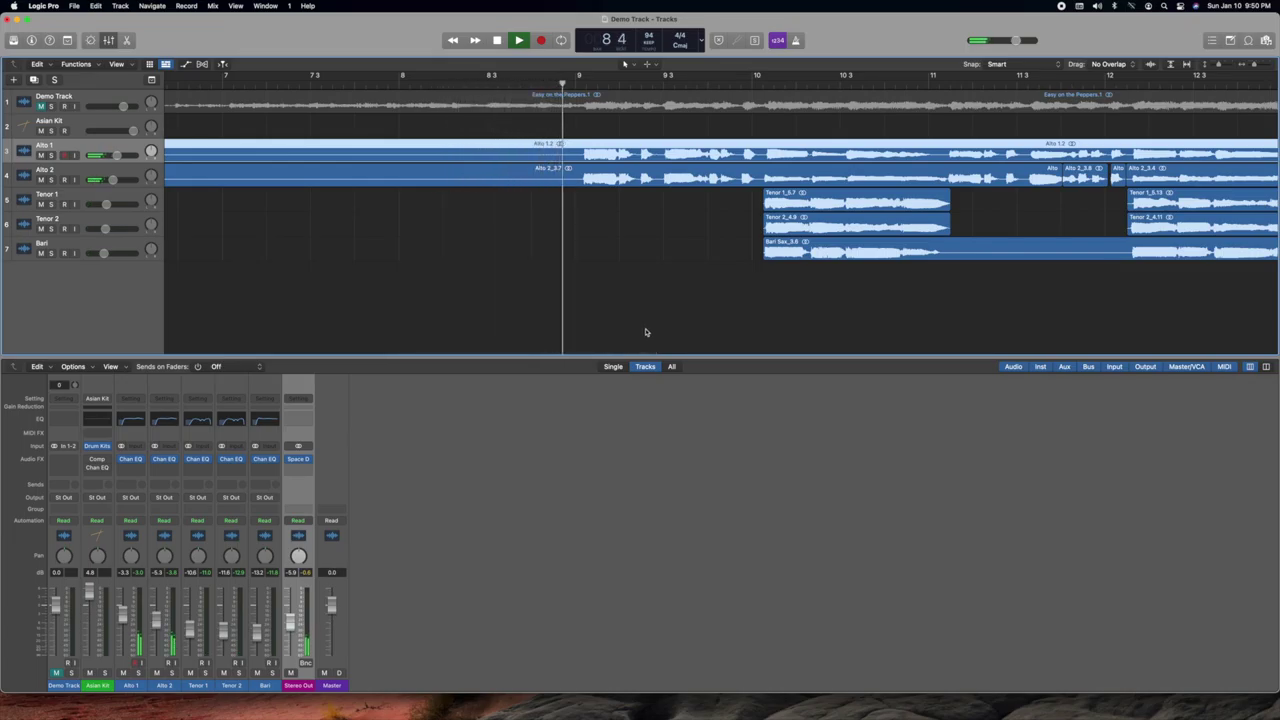
key(space)
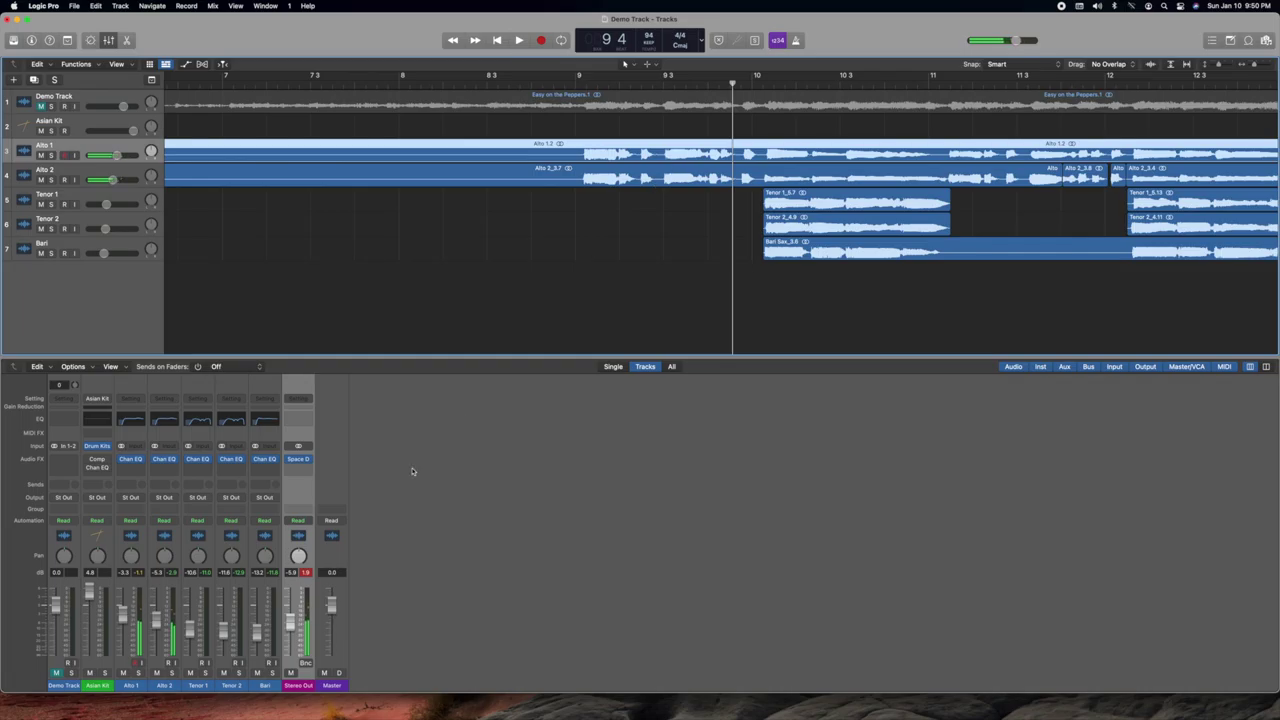
- Reset the Stereo Out peak level, lower the fader to -9.0 dB and play the mix from bar 9 to bar 19
click(305, 572)
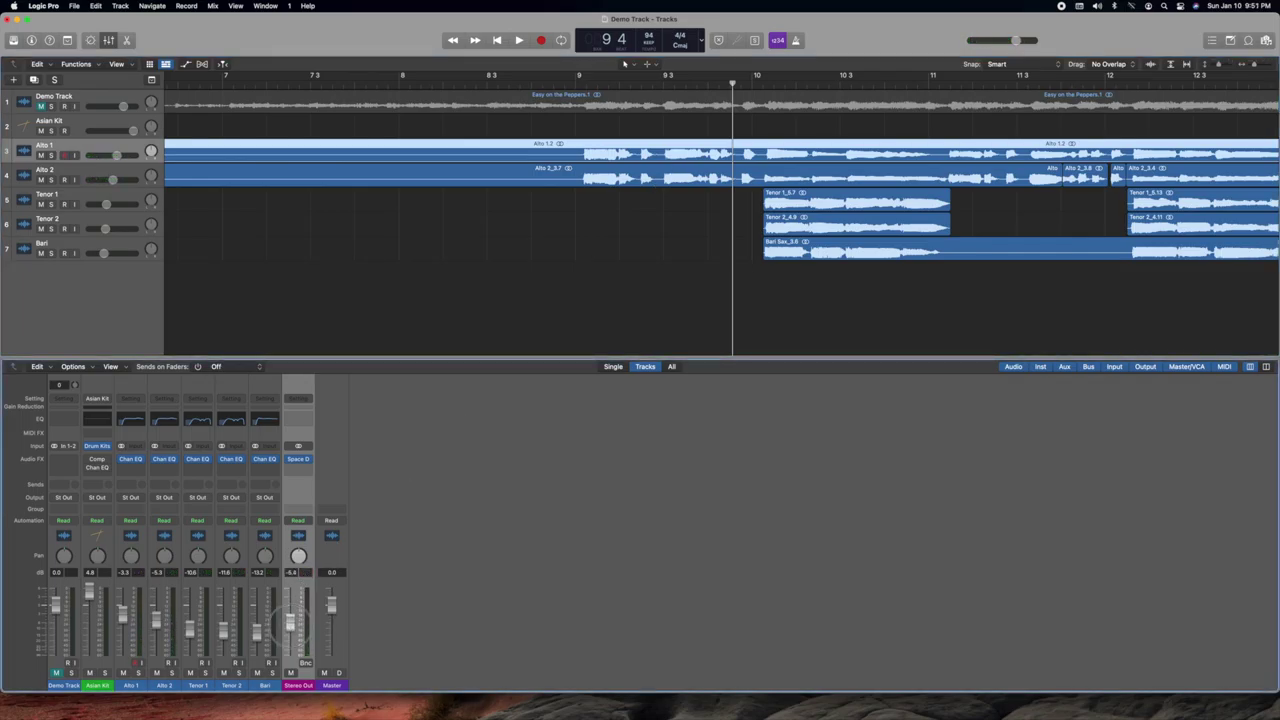
drag(290, 621, 290, 625)
click(577, 95)
key(space)
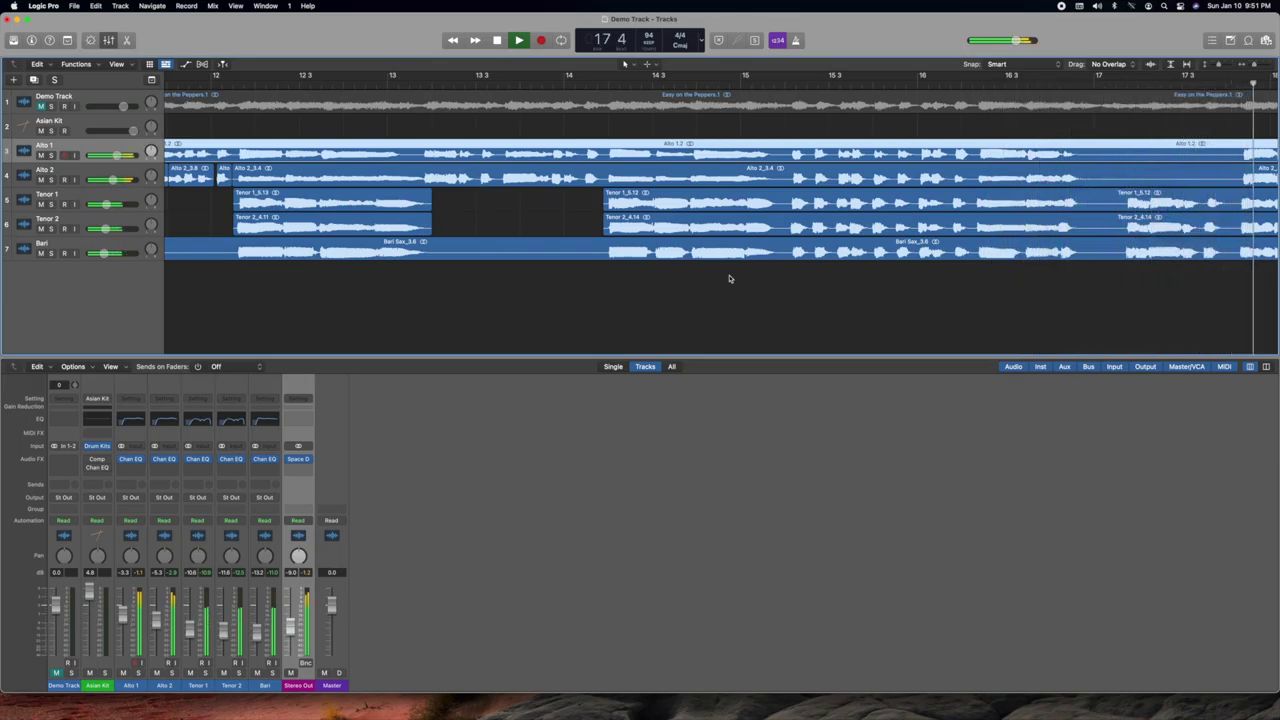
scroll(724, 300, right, 10)
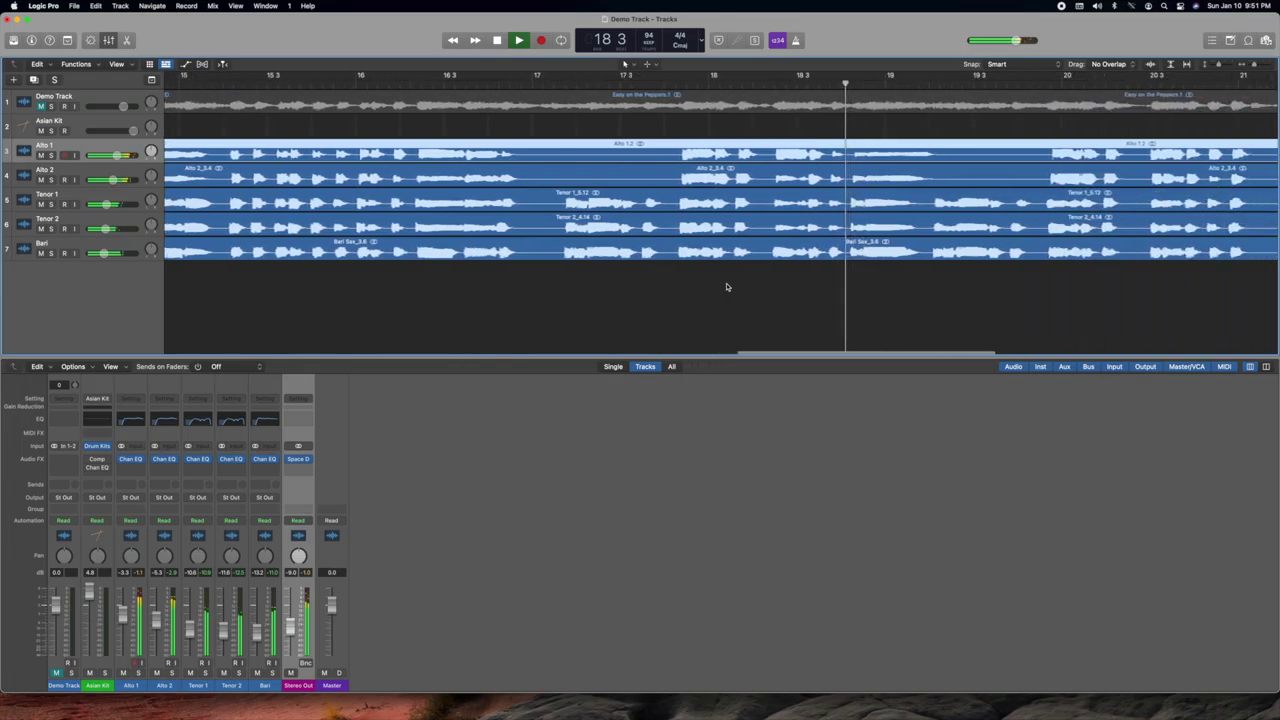
scroll(727, 287, right, 10)
key(space)
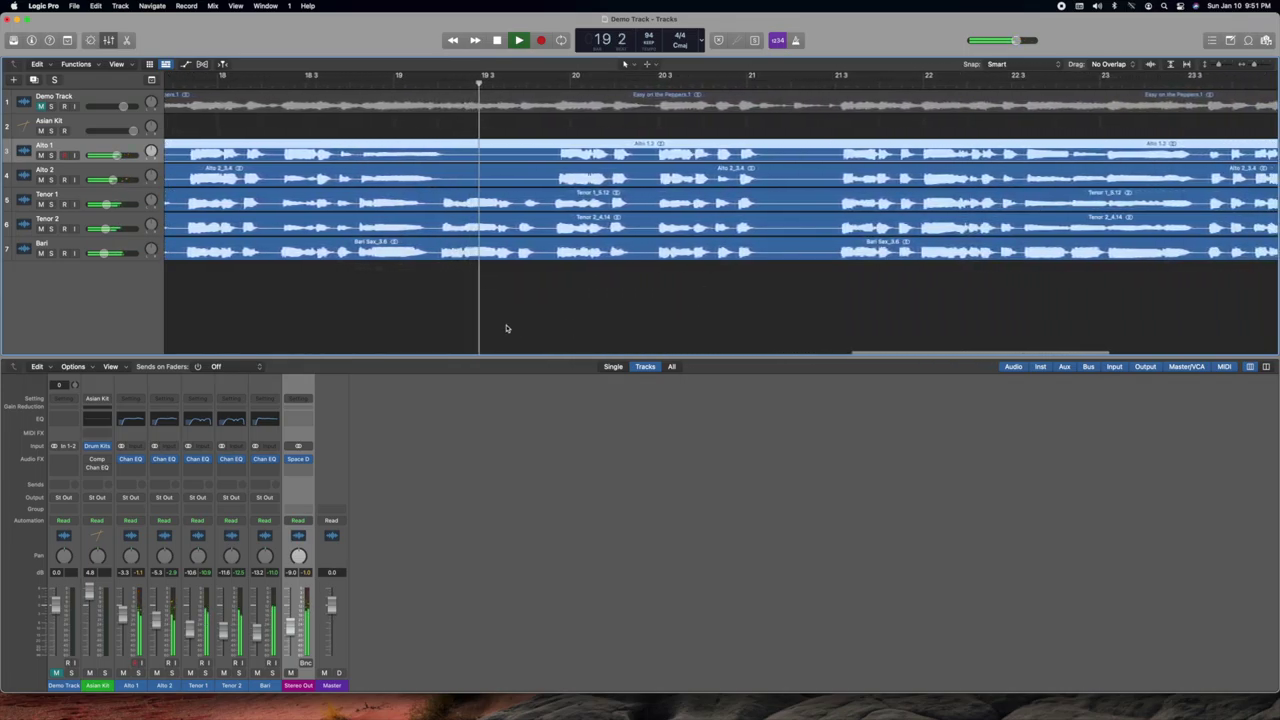
- Return to the opening of the sax parts and place the playhead at 2 4
scroll(435, 329, left, 20)
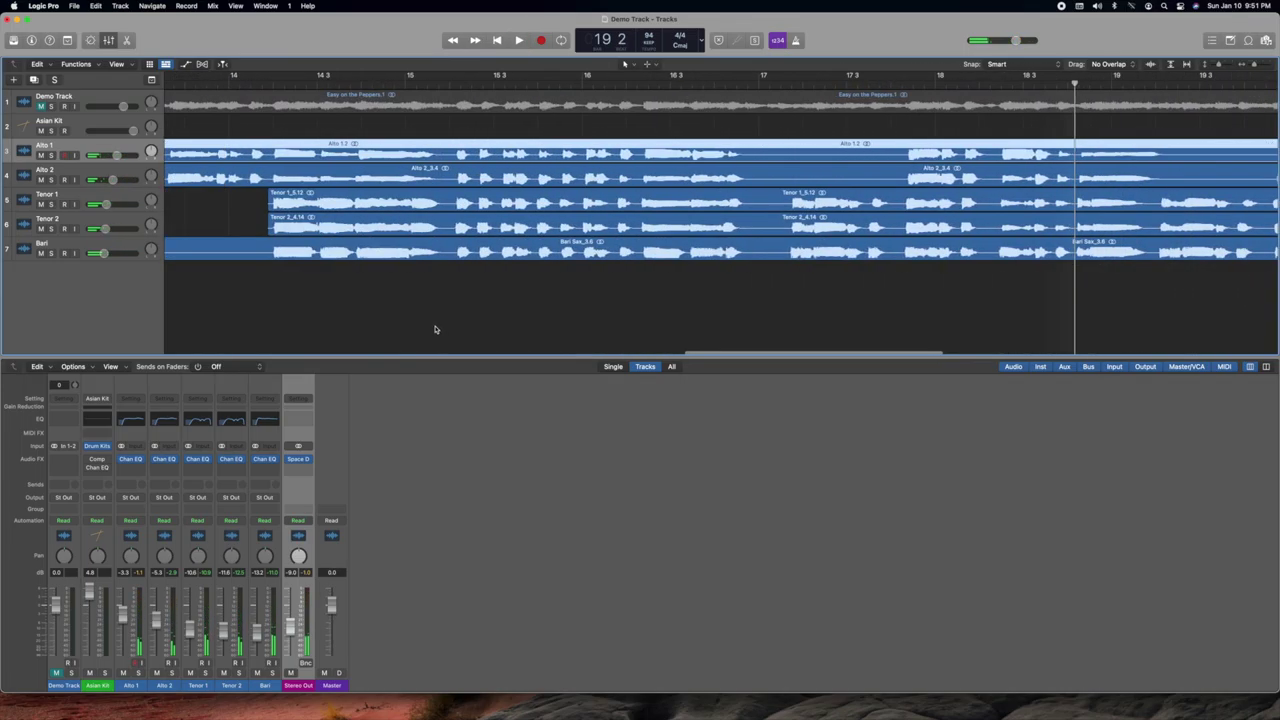
scroll(435, 329, left, 15)
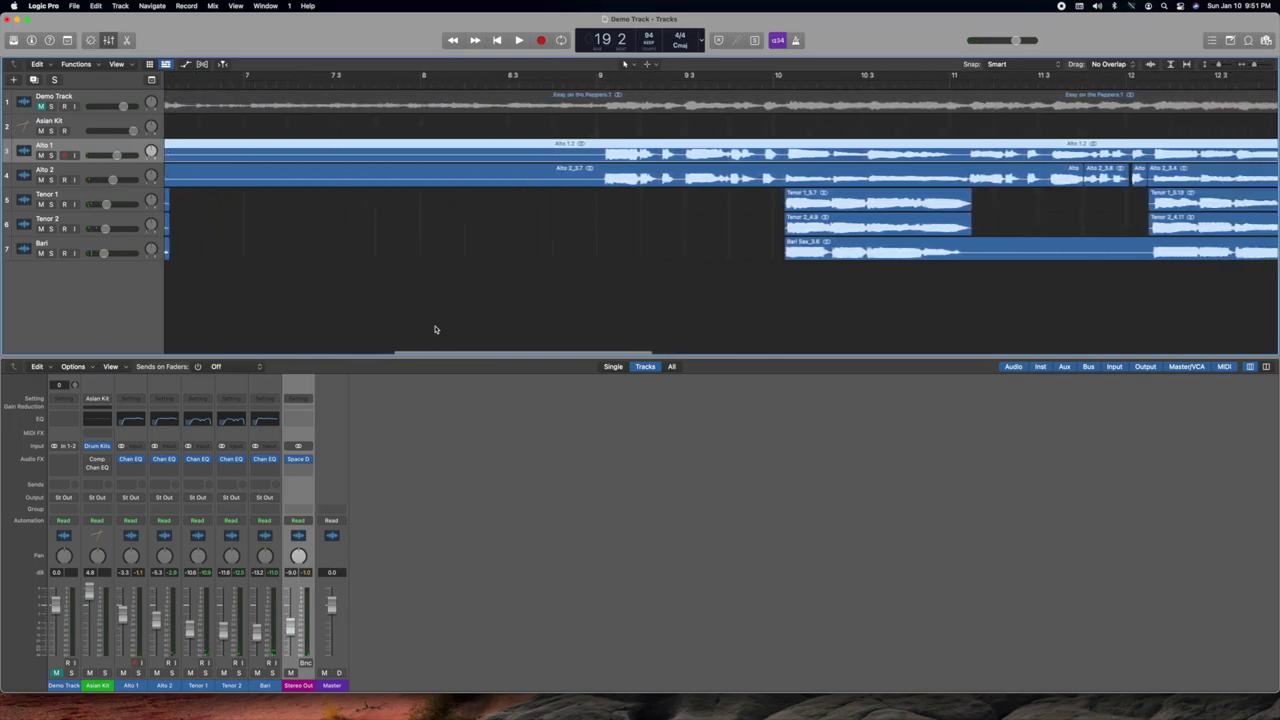
scroll(435, 329, left, 3)
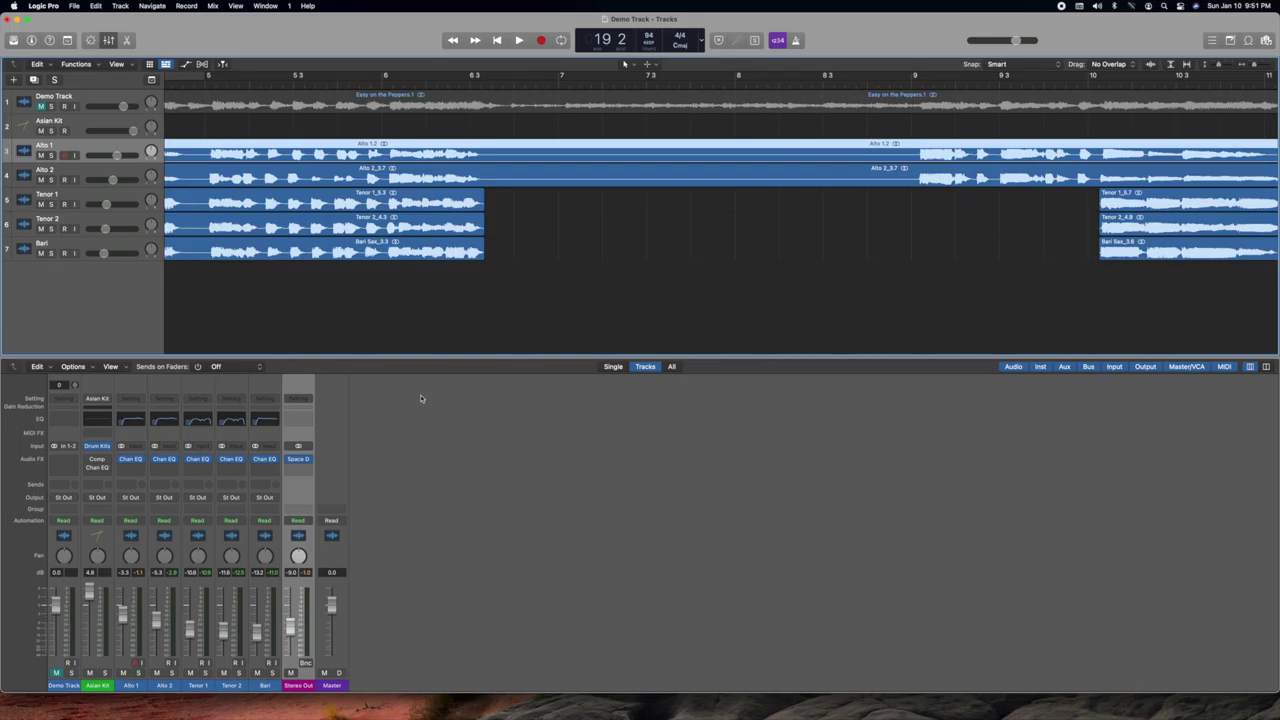
scroll(410, 272, left, 1)
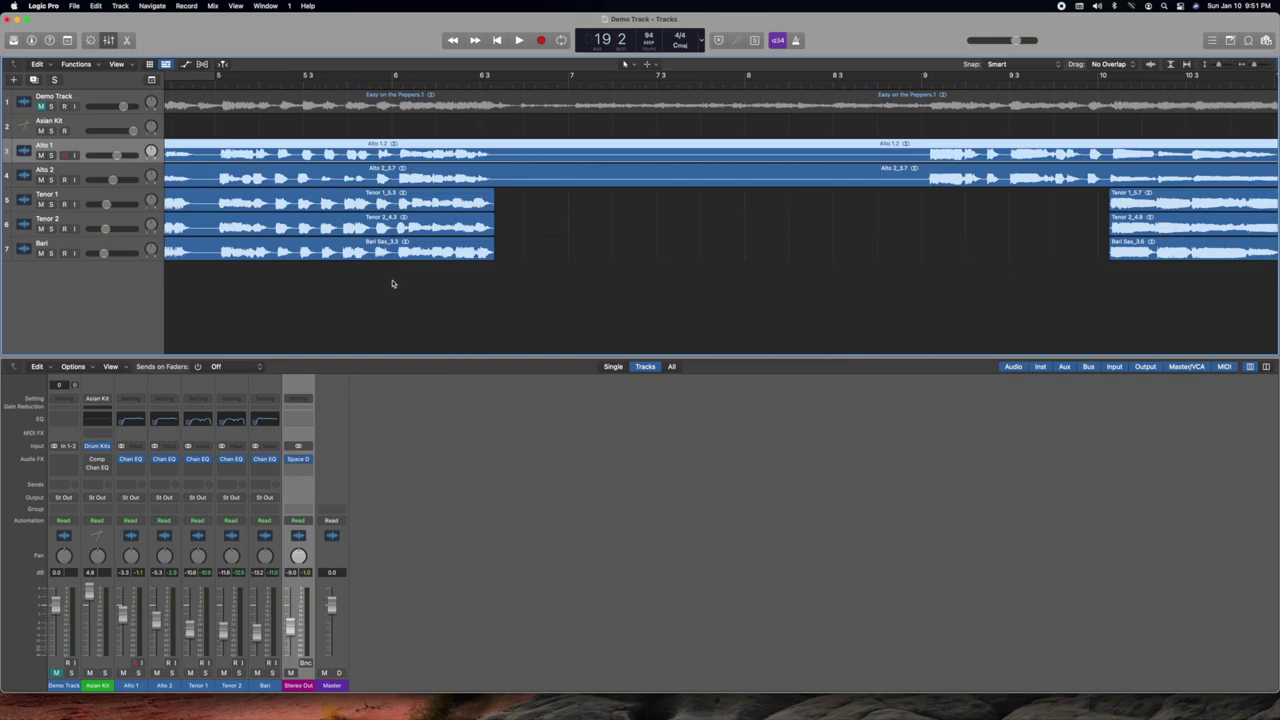
scroll(392, 284, left, 10)
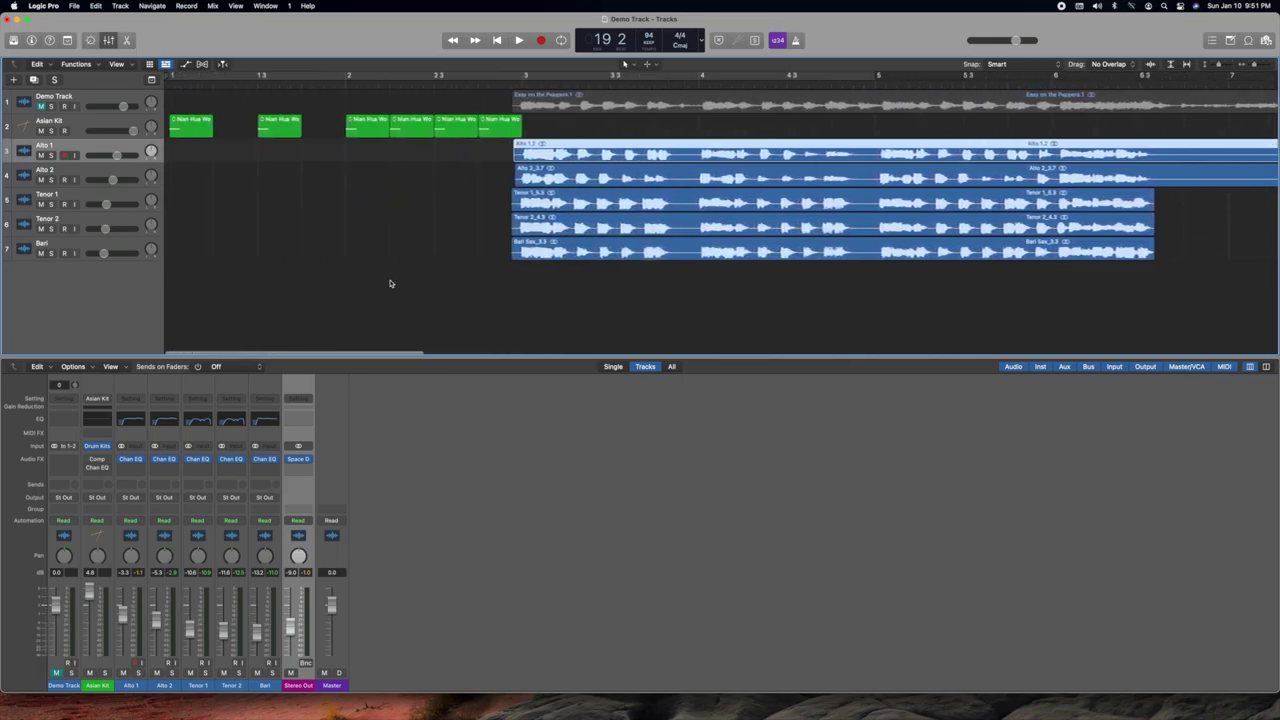
scroll(390, 284, right, 10)
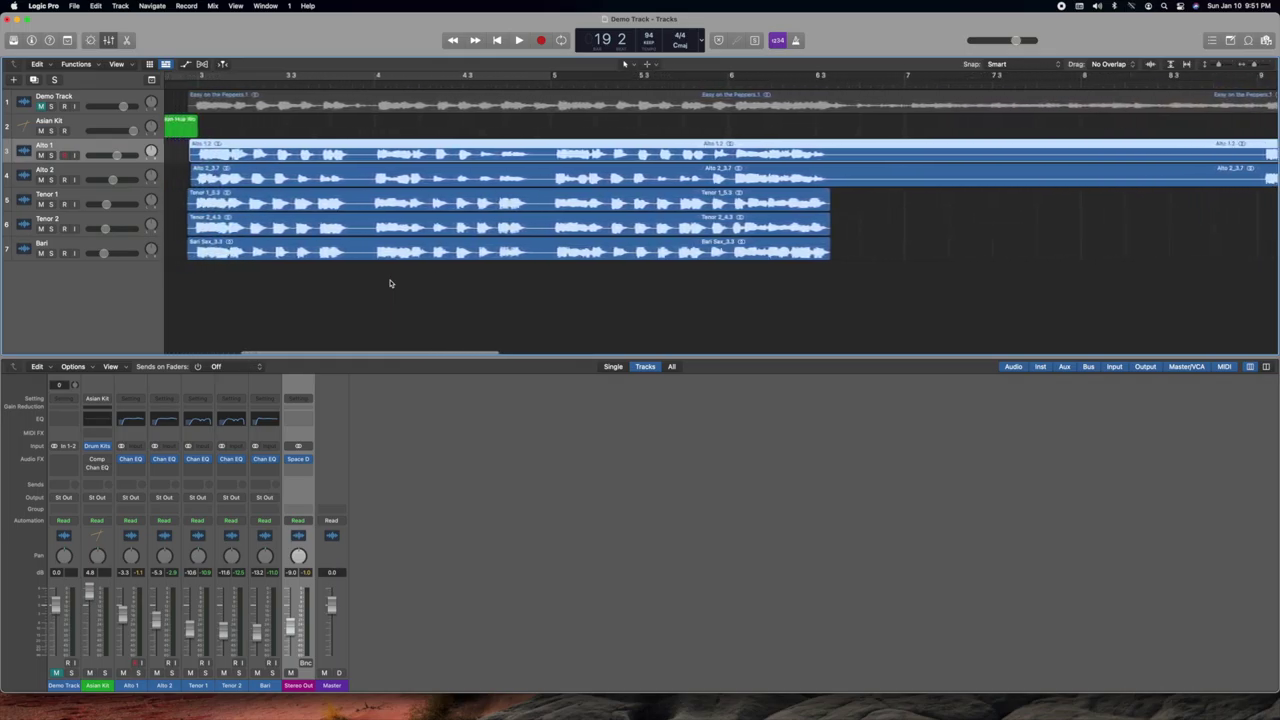
scroll(390, 283, left, 4)
scroll(383, 286, up, 1)
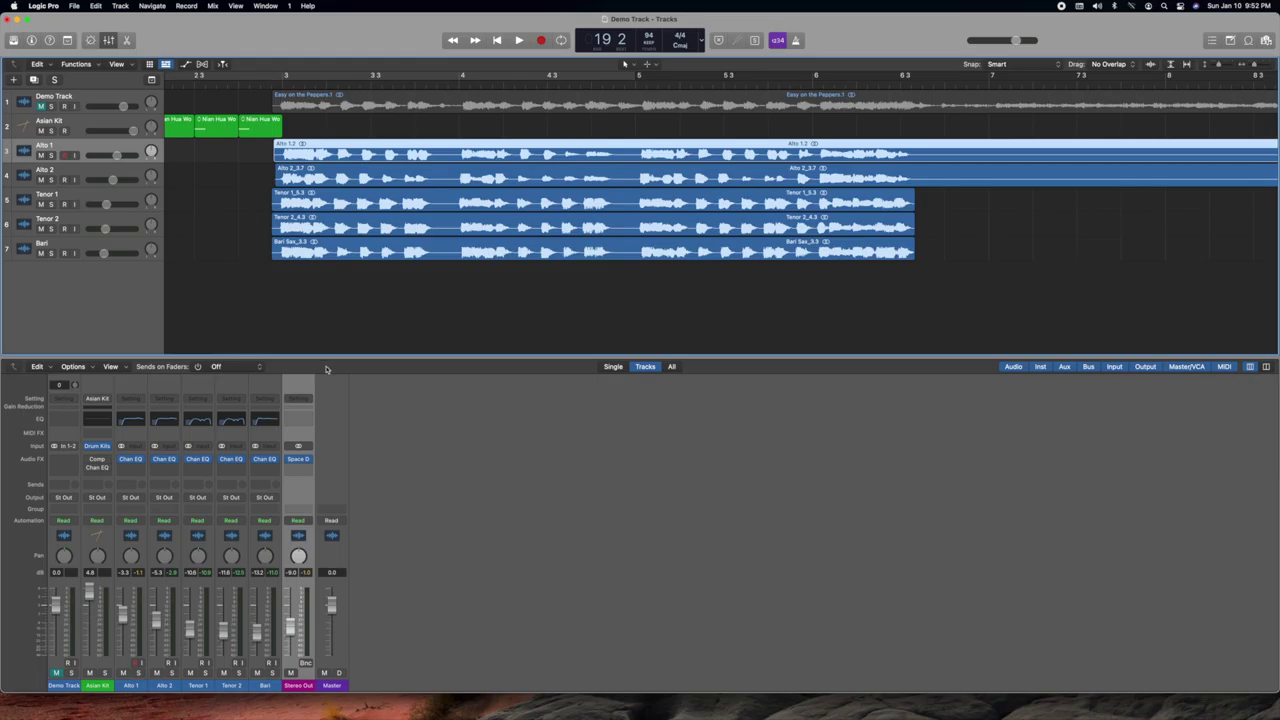
mouse_move(295, 460)
click(268, 85)
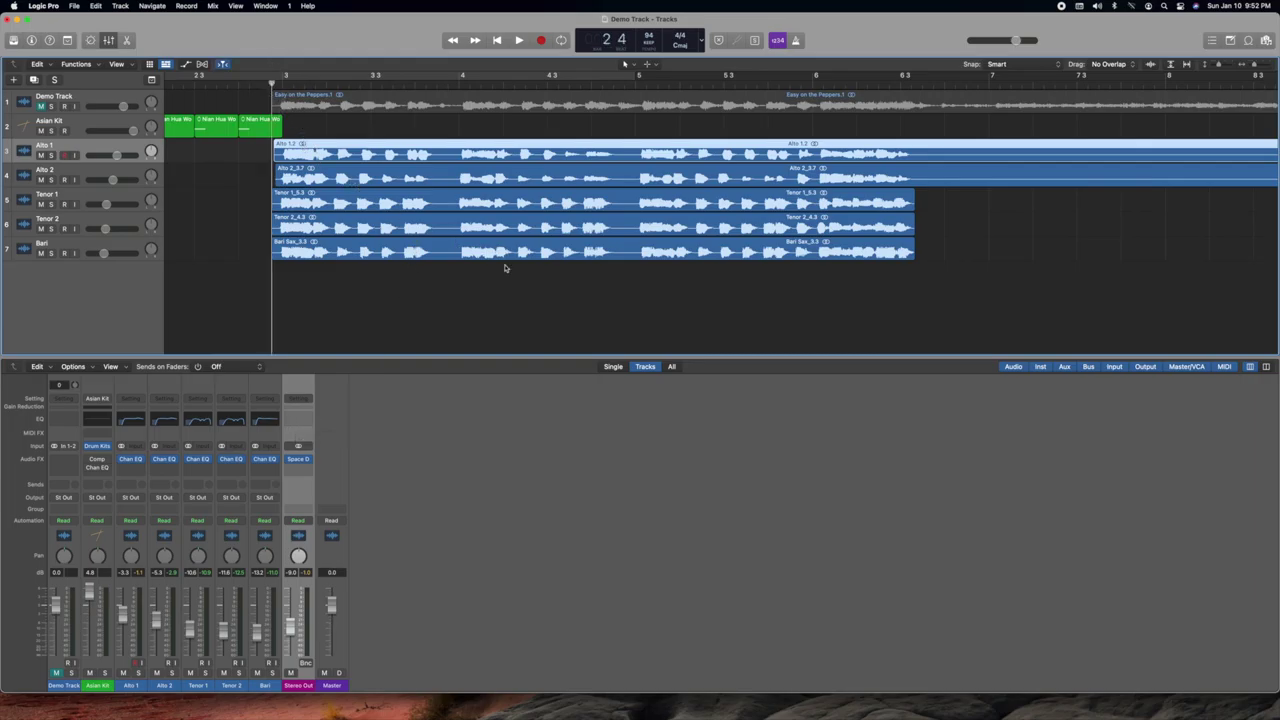
- Play the woodblock count-in from the project start into the sax entrance, then return the playhead to bar 1
scroll(463, 240, left, 6)
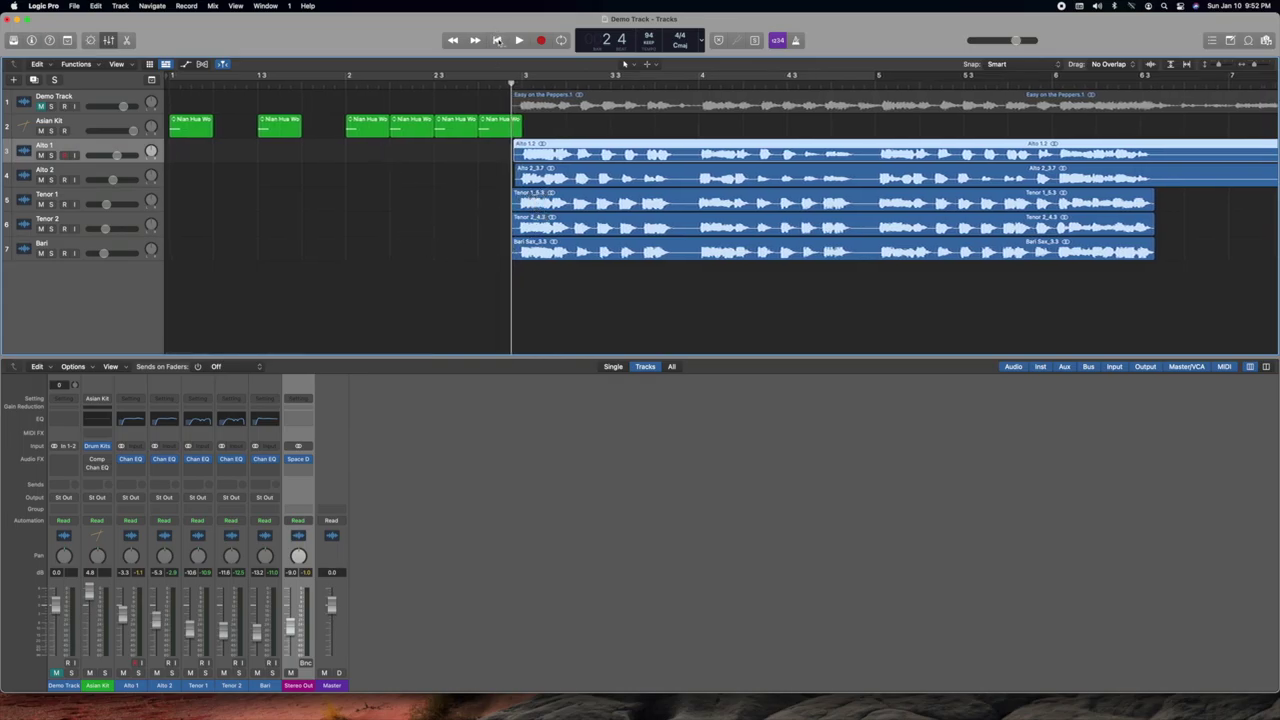
click(497, 40)
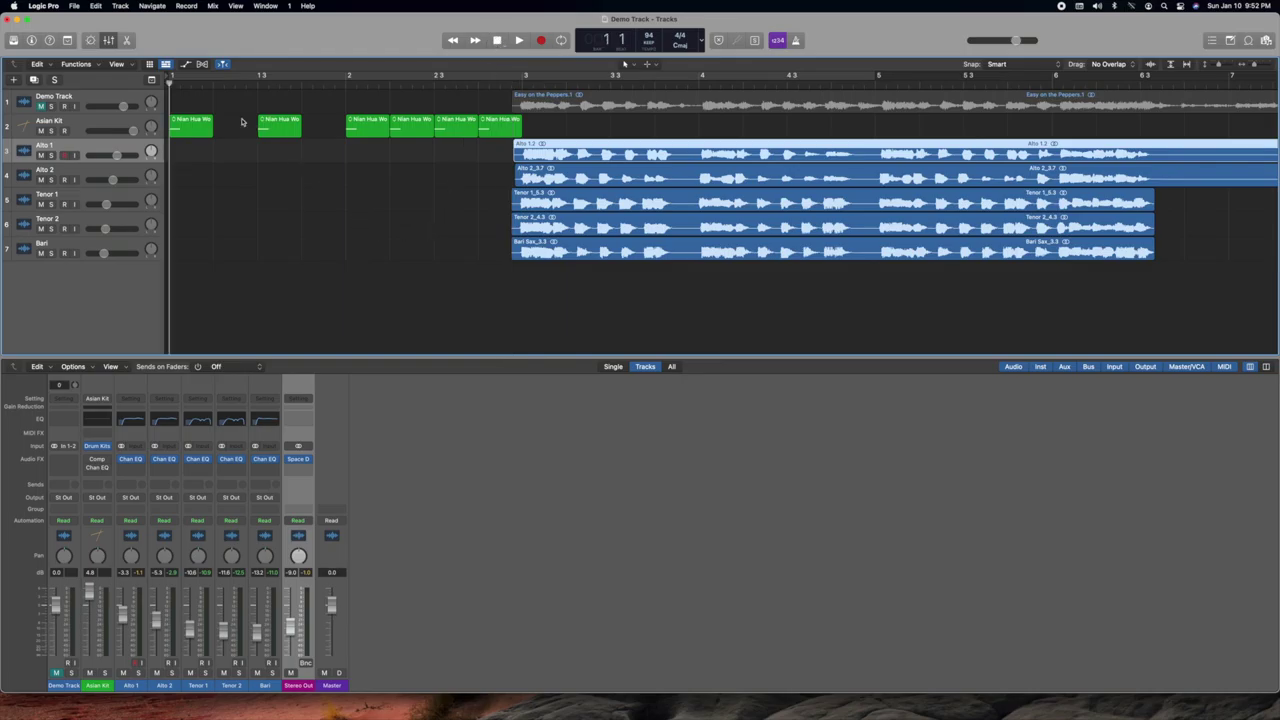
key(space)
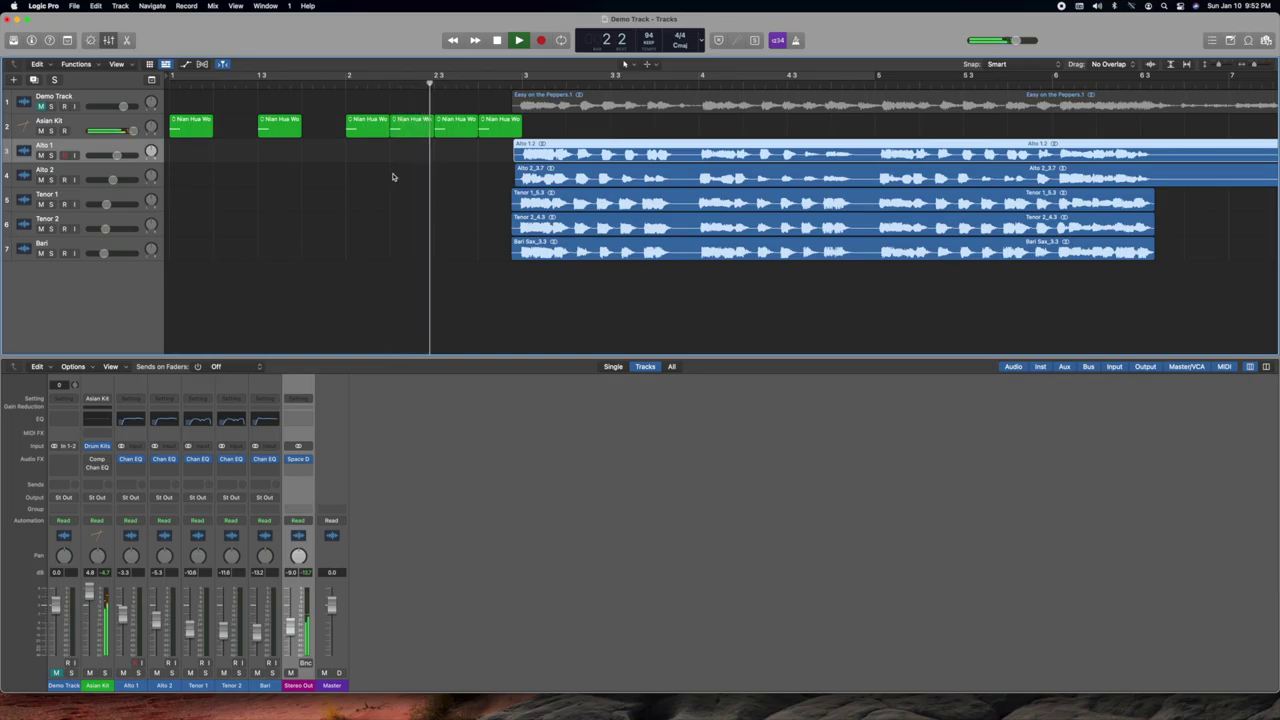
key(space)
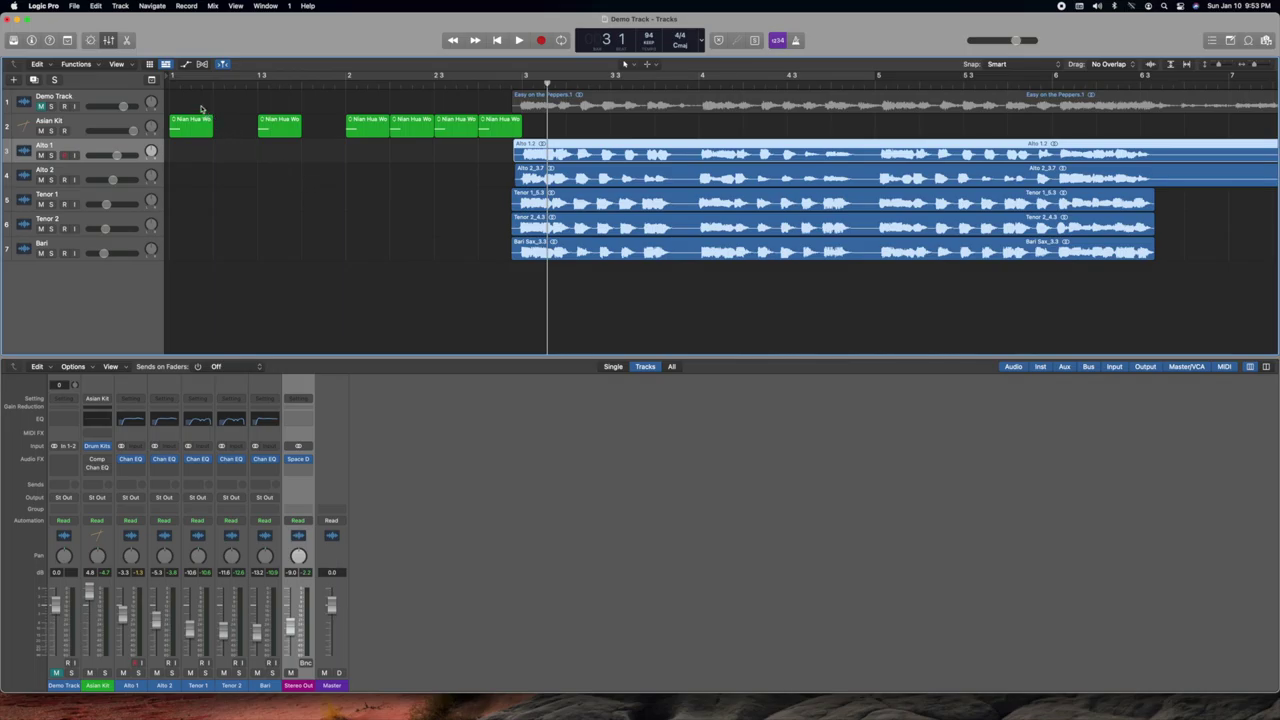
click(171, 80)
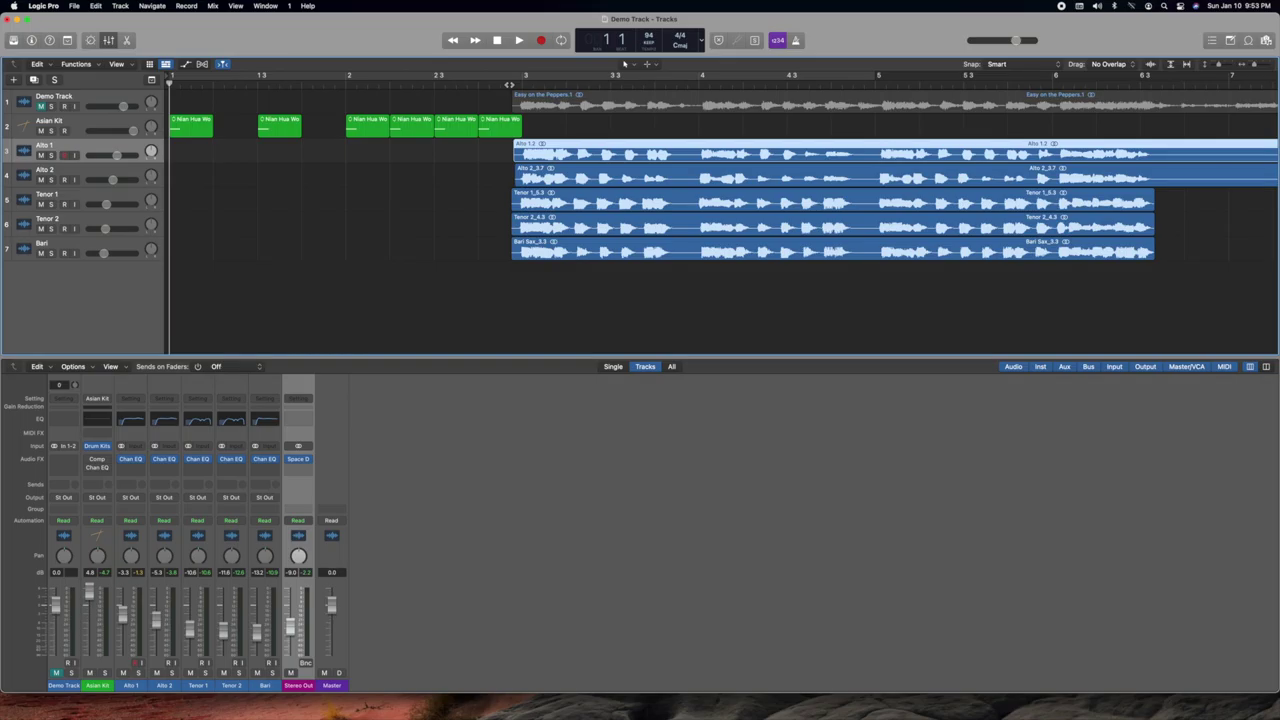
- Split the Alto 1 and Alto 2 regions together at 6 3, just after their first phrase ends
click(510, 84)
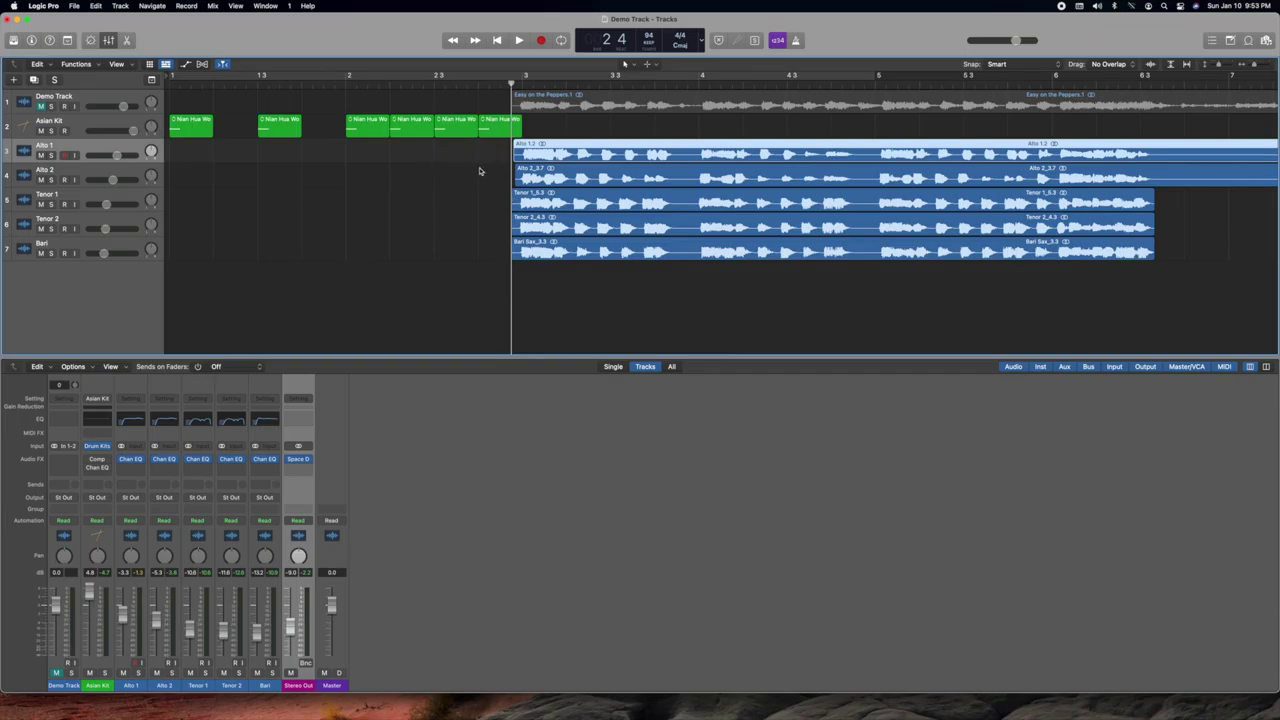
scroll(722, 158, right, 10)
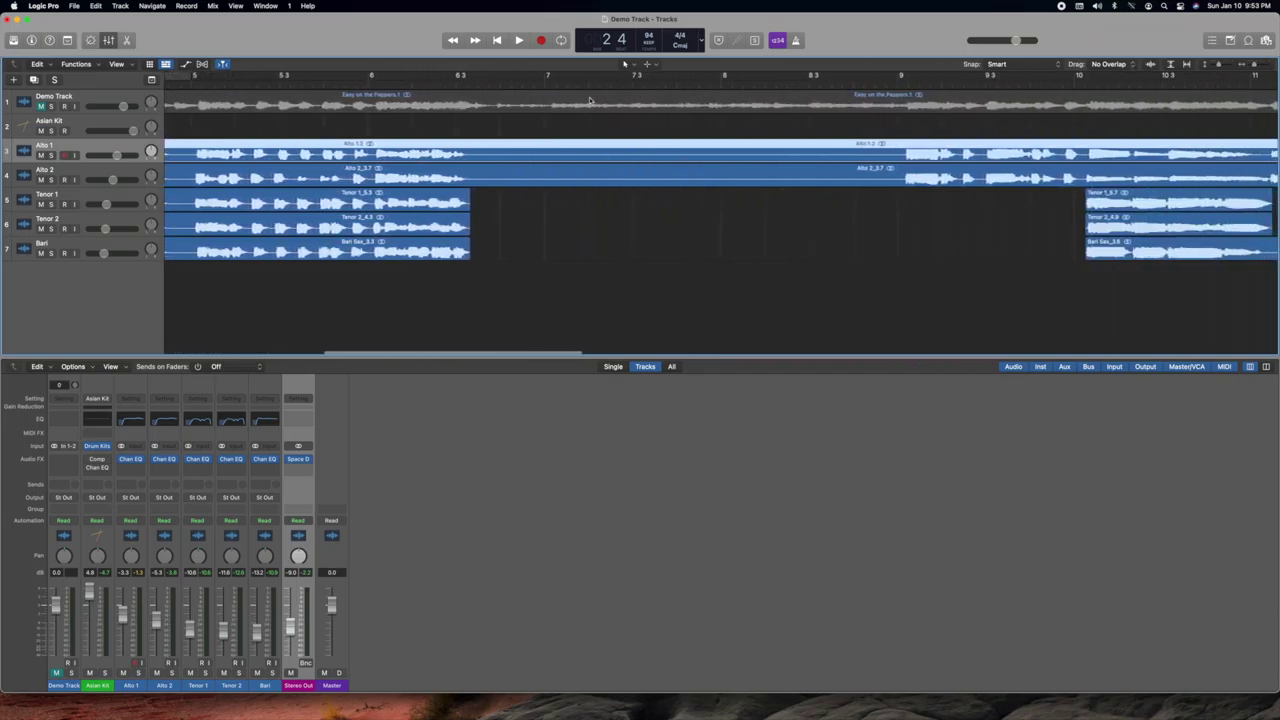
click(524, 84)
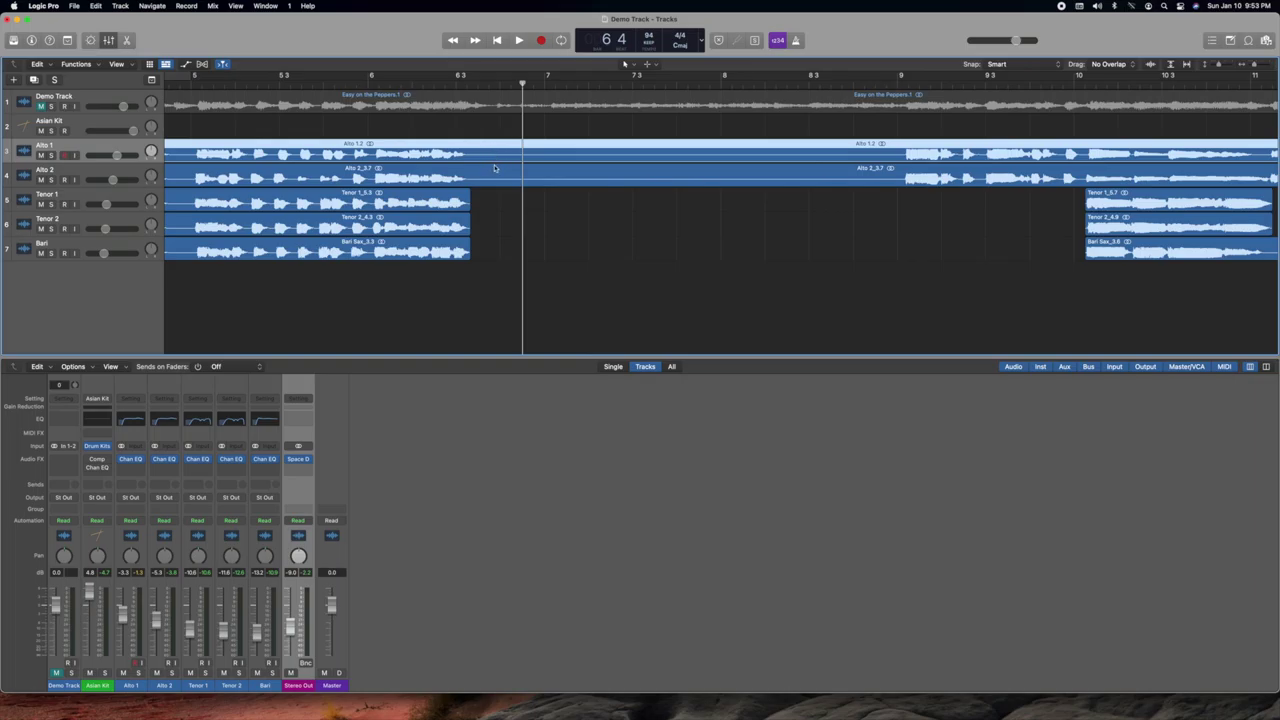
drag(523, 85, 488, 84)
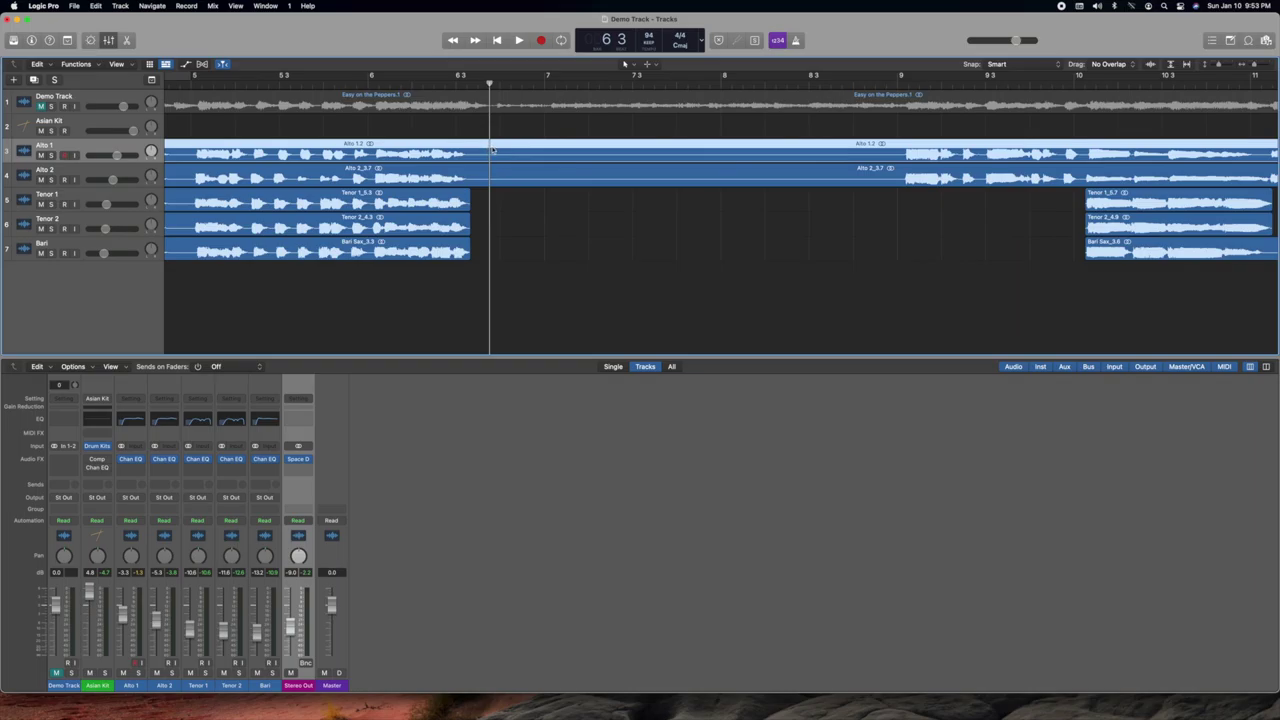
key(super+a)
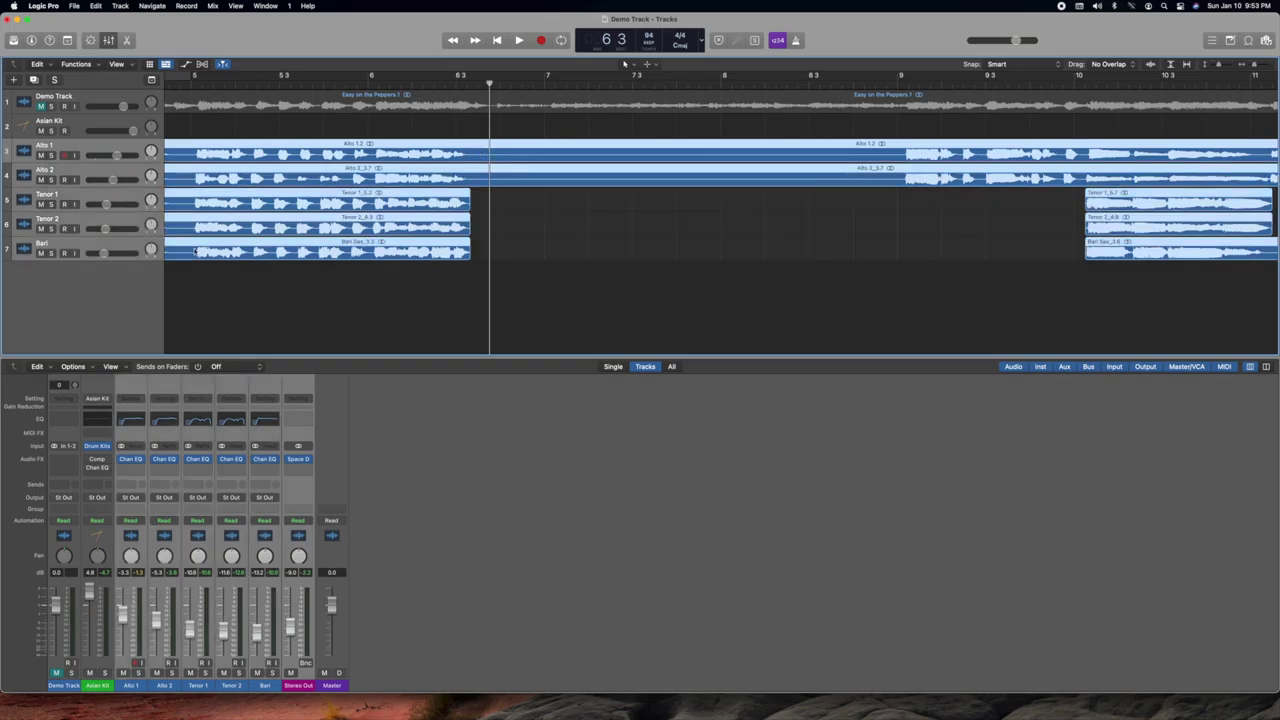
click(192, 272)
click(89, 315)
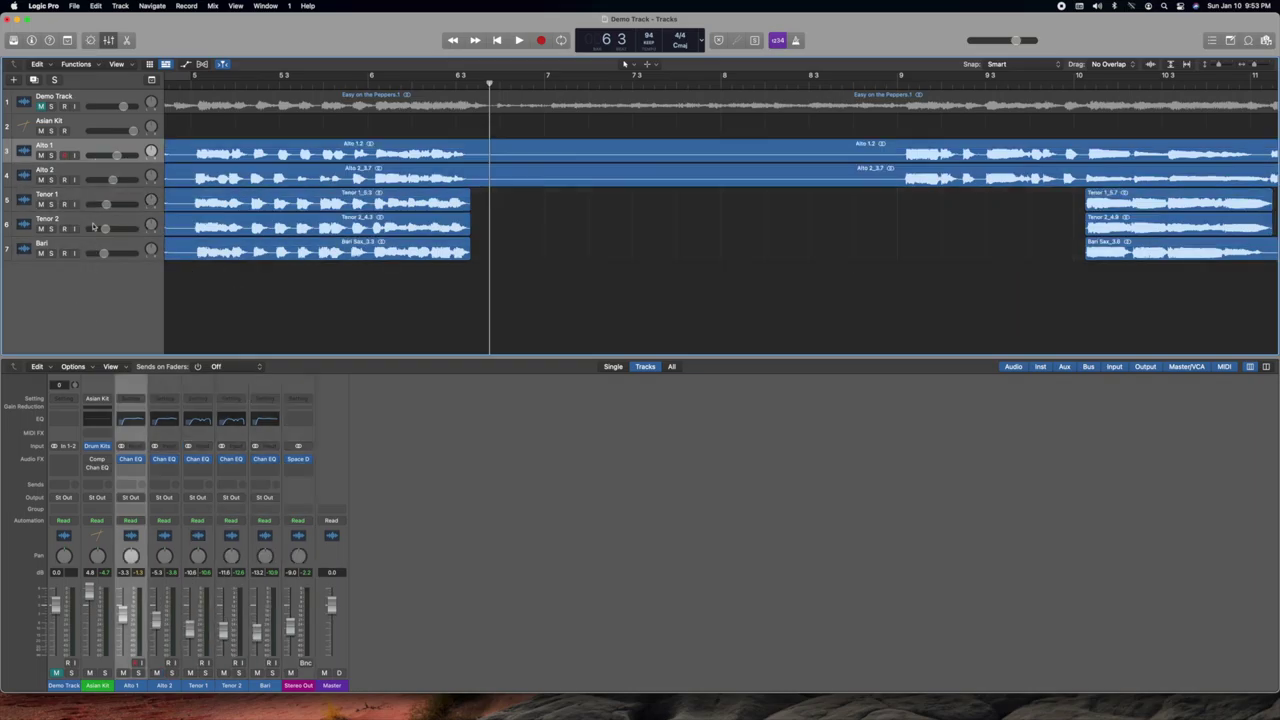
shift+click(92, 174)
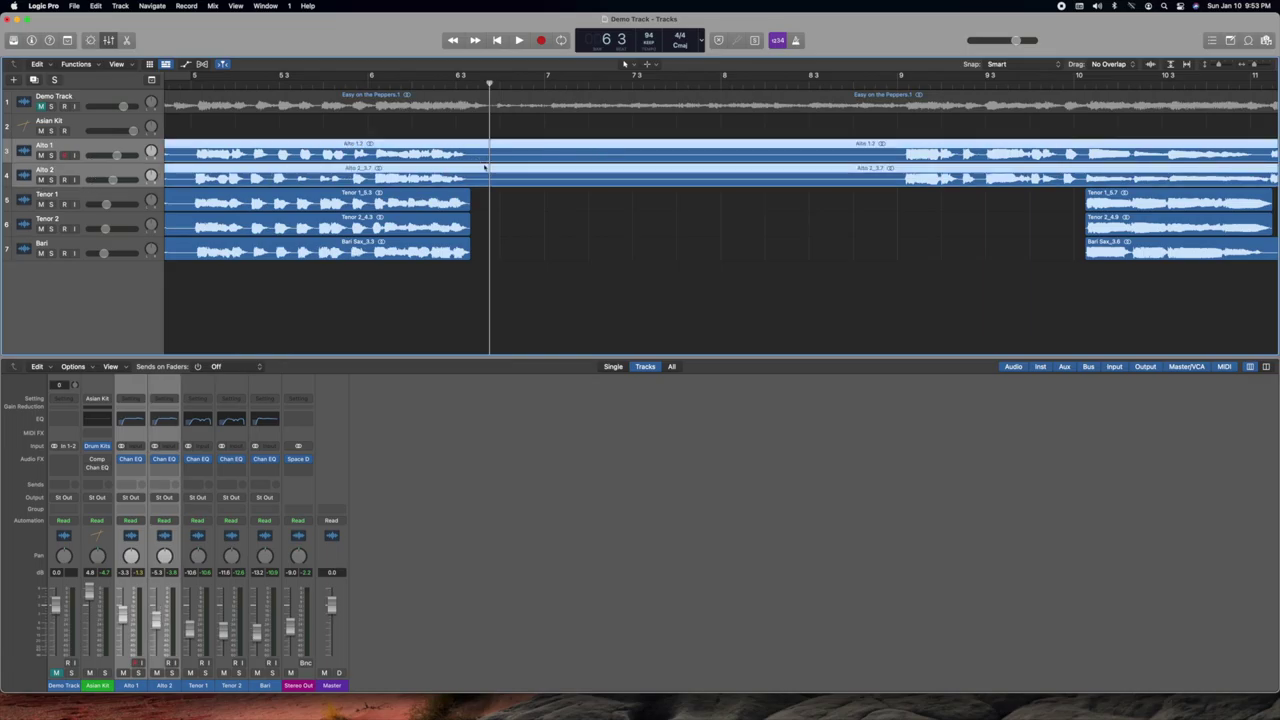
key(t)
key(i)
click(489, 154)
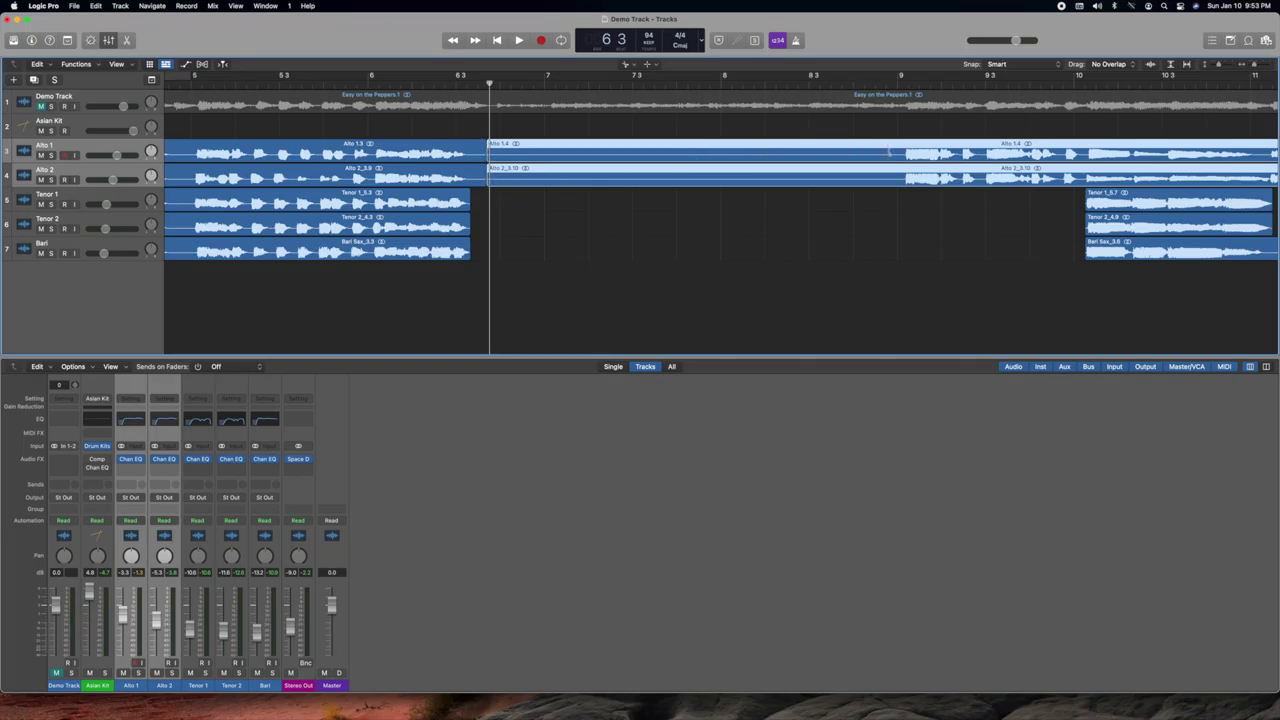
- Try splitting both alto regions just before bar 9 and deleting the silent section after 6 3, and undo the deletion and that split
click(888, 154)
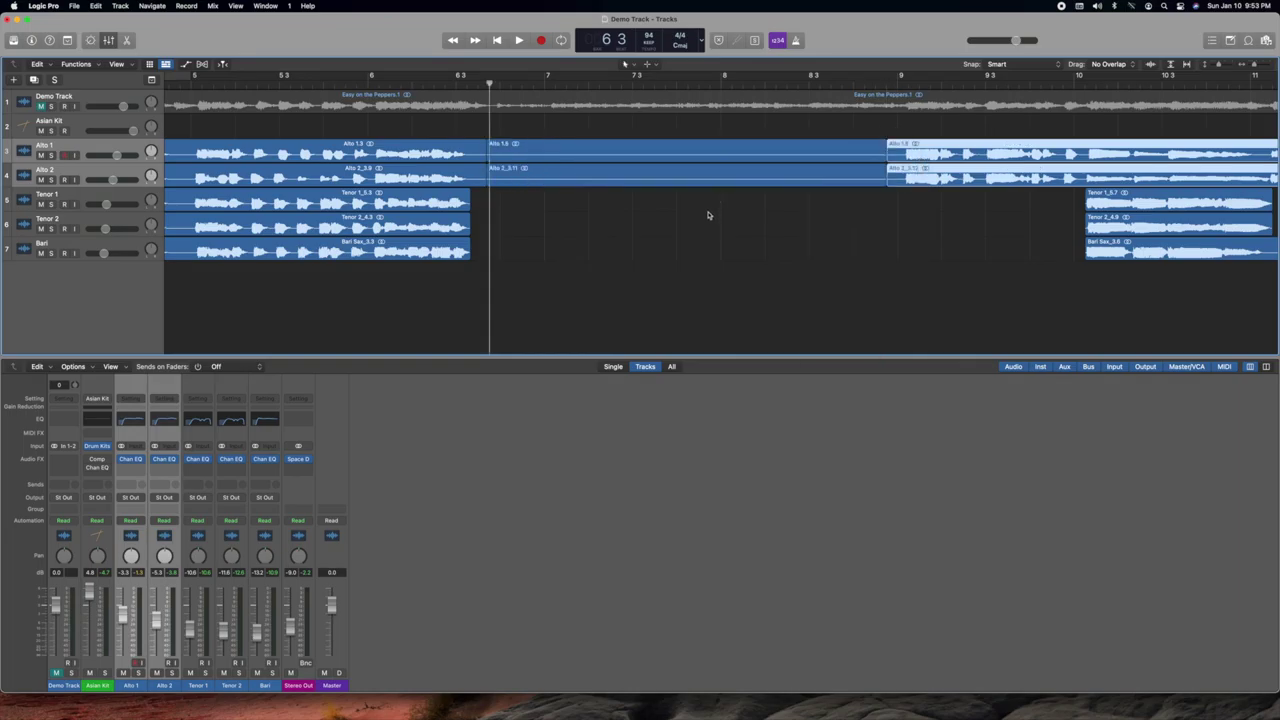
drag(705, 213, 700, 137)
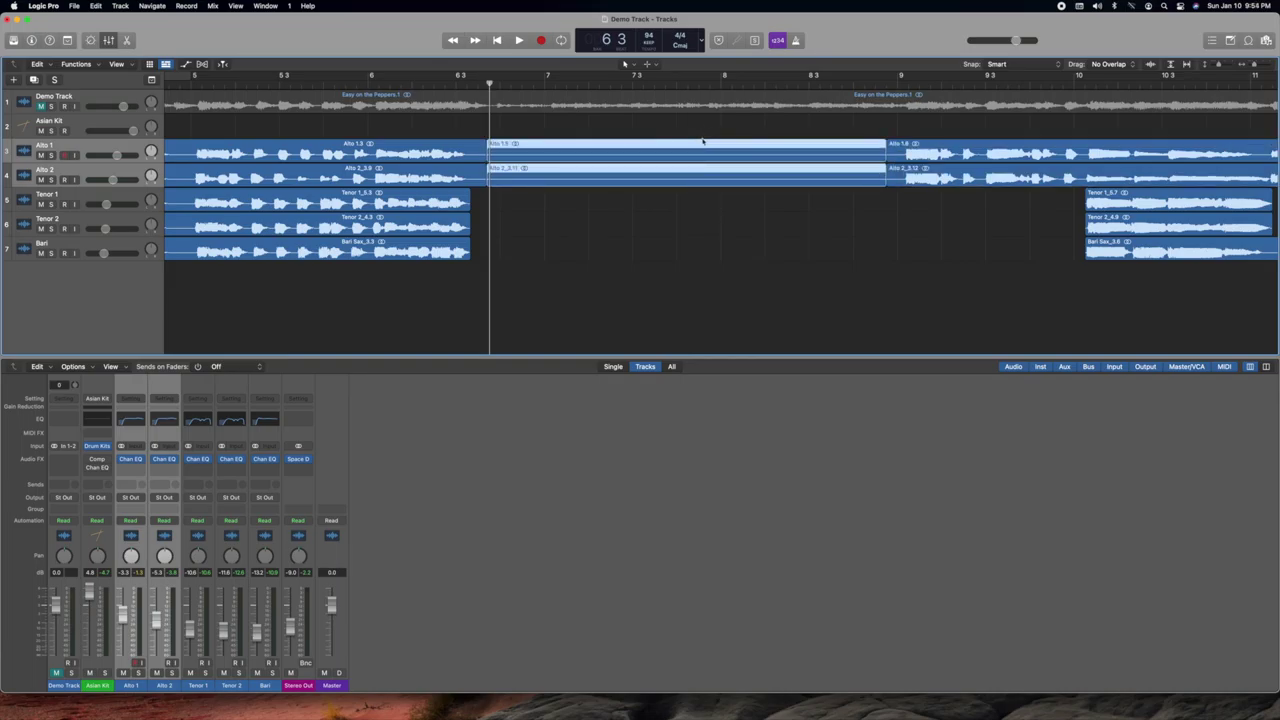
key(Delete)
scroll(785, 149, left, 5)
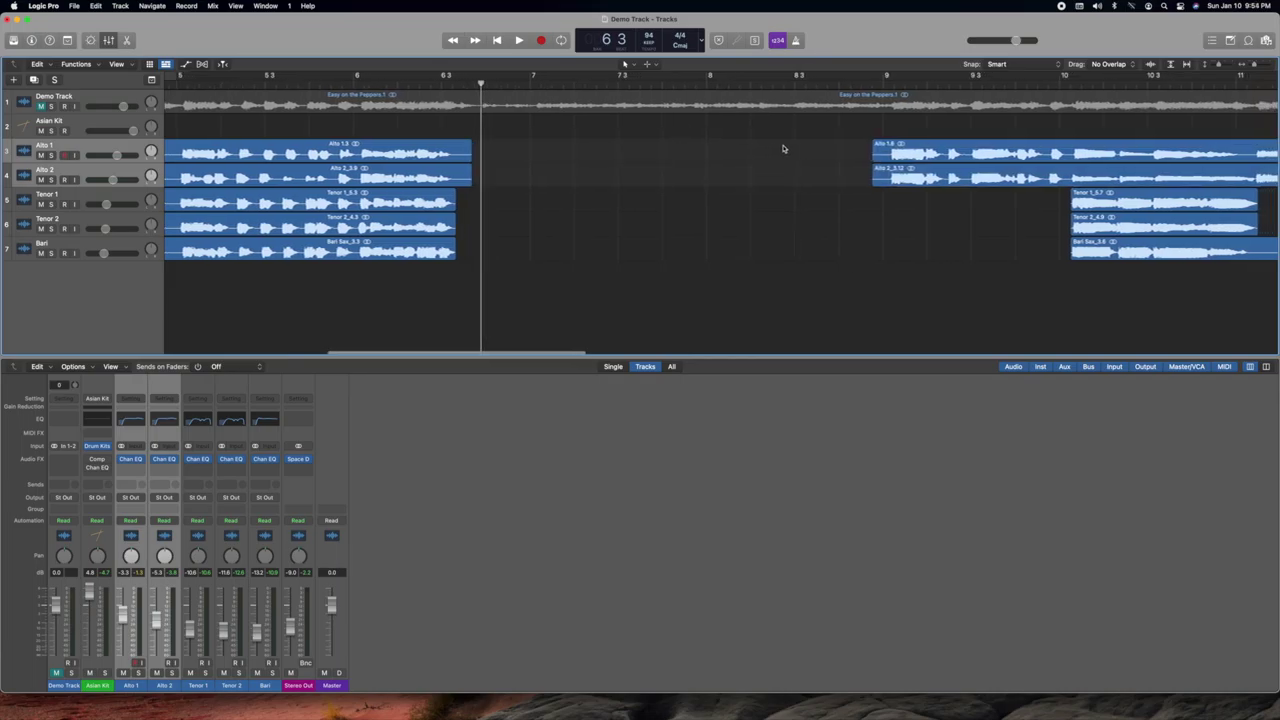
scroll(783, 148, right, 4)
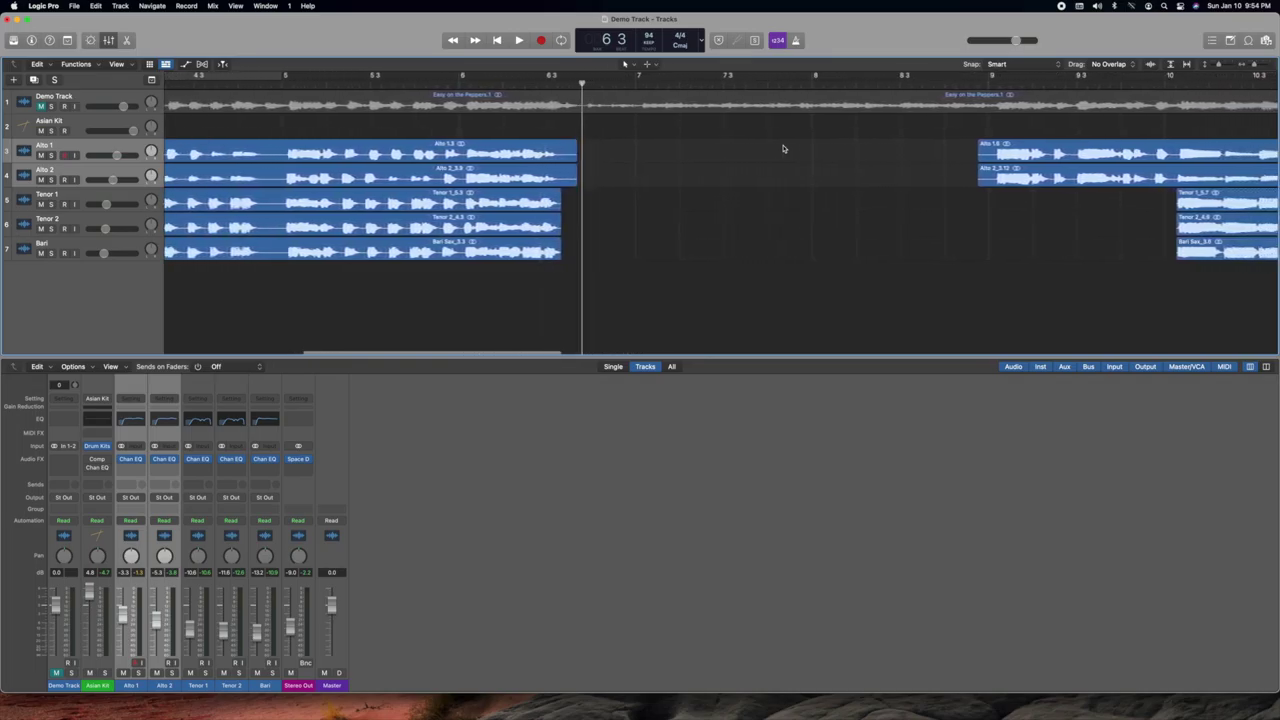
scroll(596, 137, left, 20)
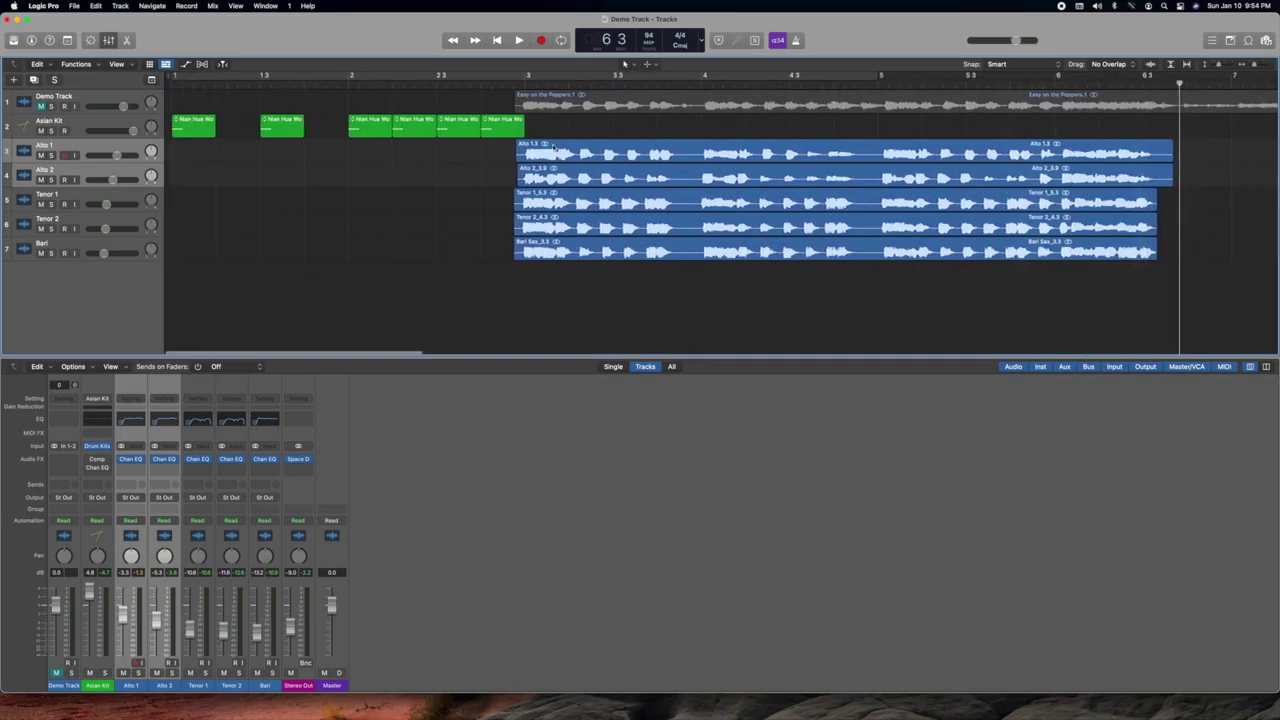
key(super+v)
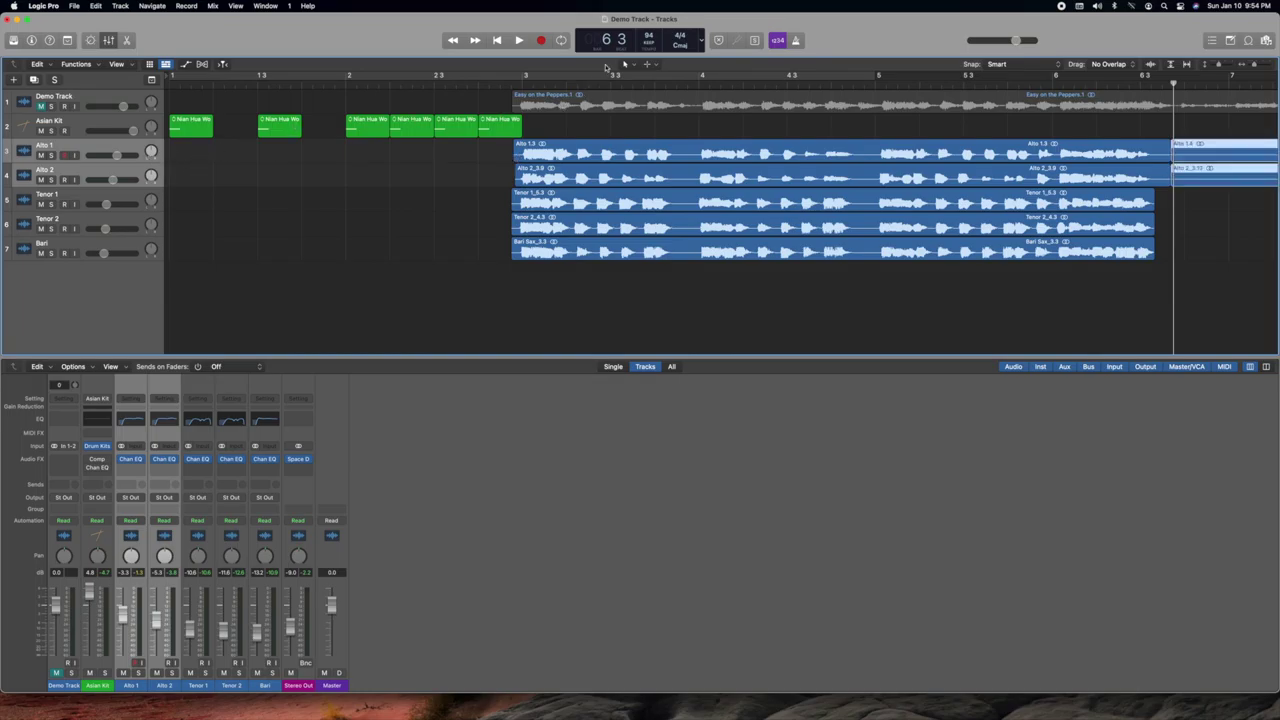
- Return the playhead to bar 1 and unmute the Demo Track
click(497, 41)
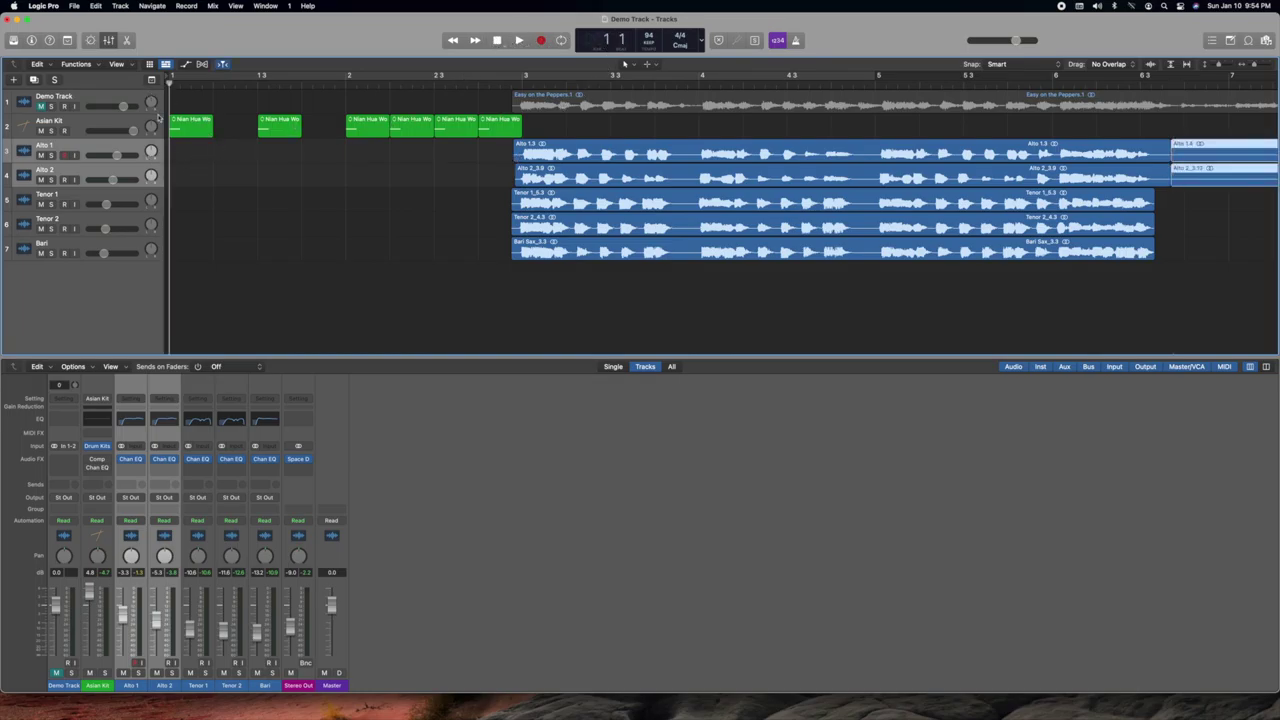
click(528, 80)
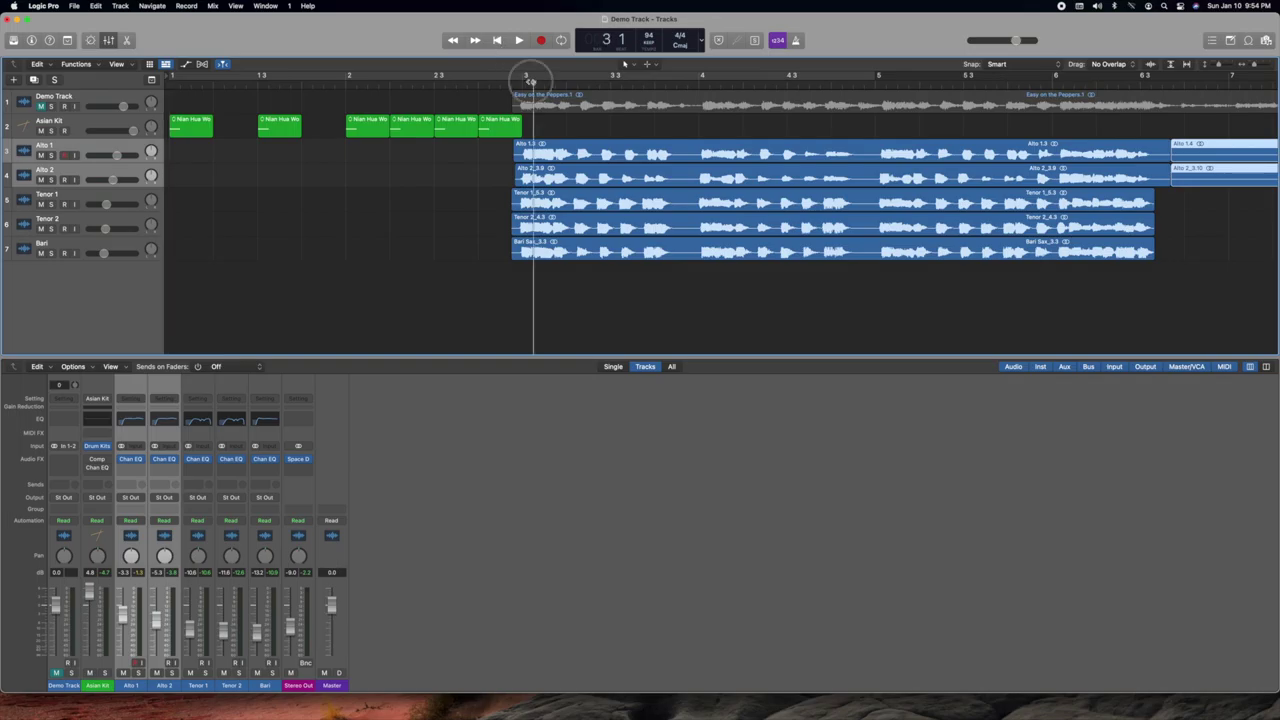
click(697, 83)
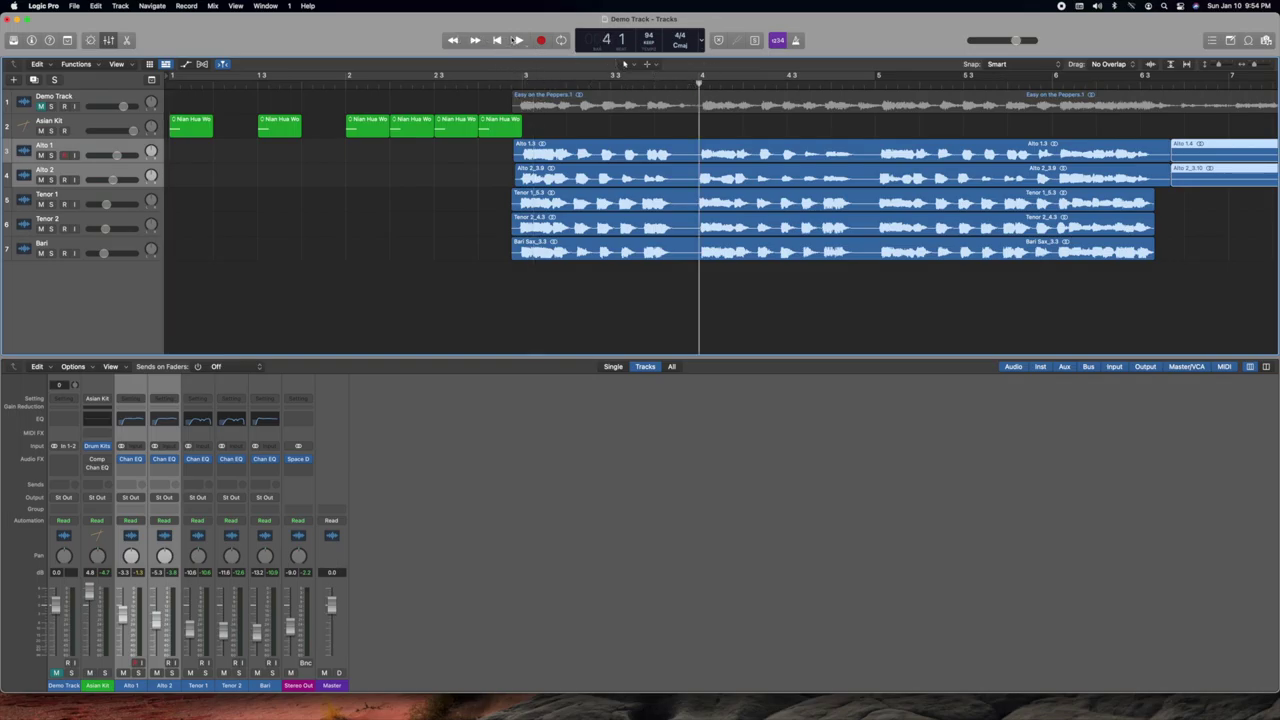
click(497, 40)
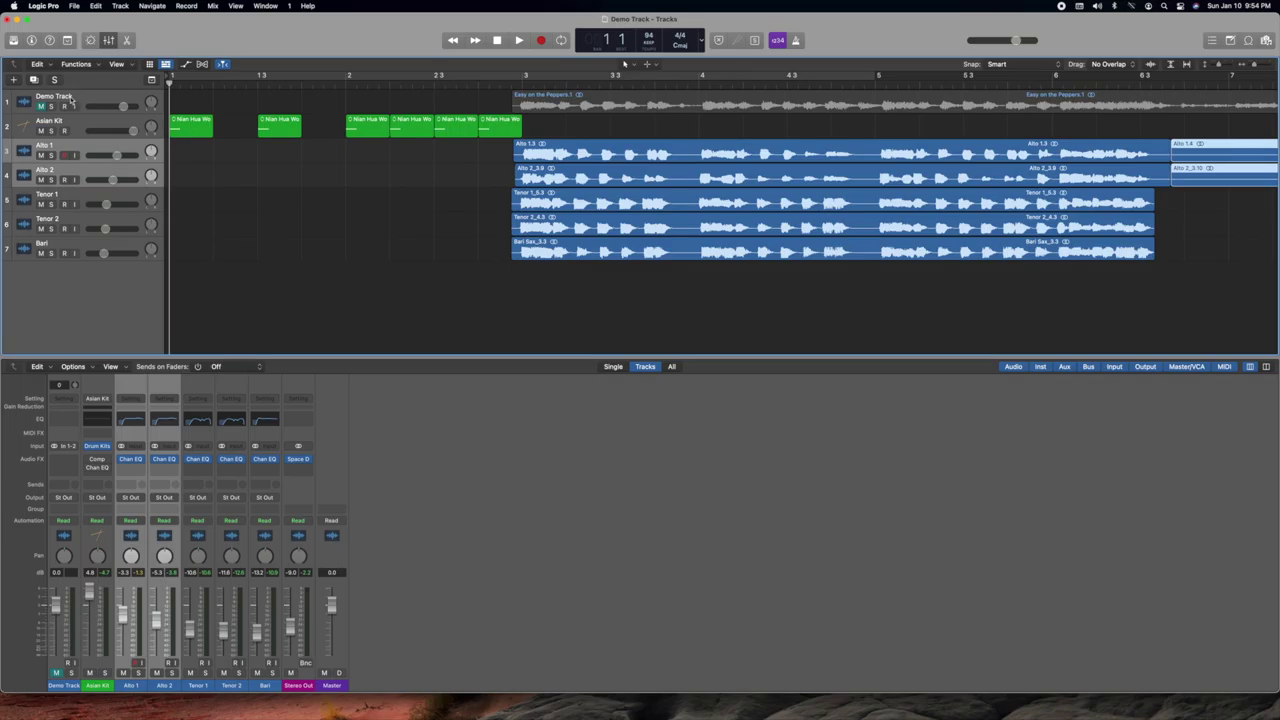
click(41, 106)
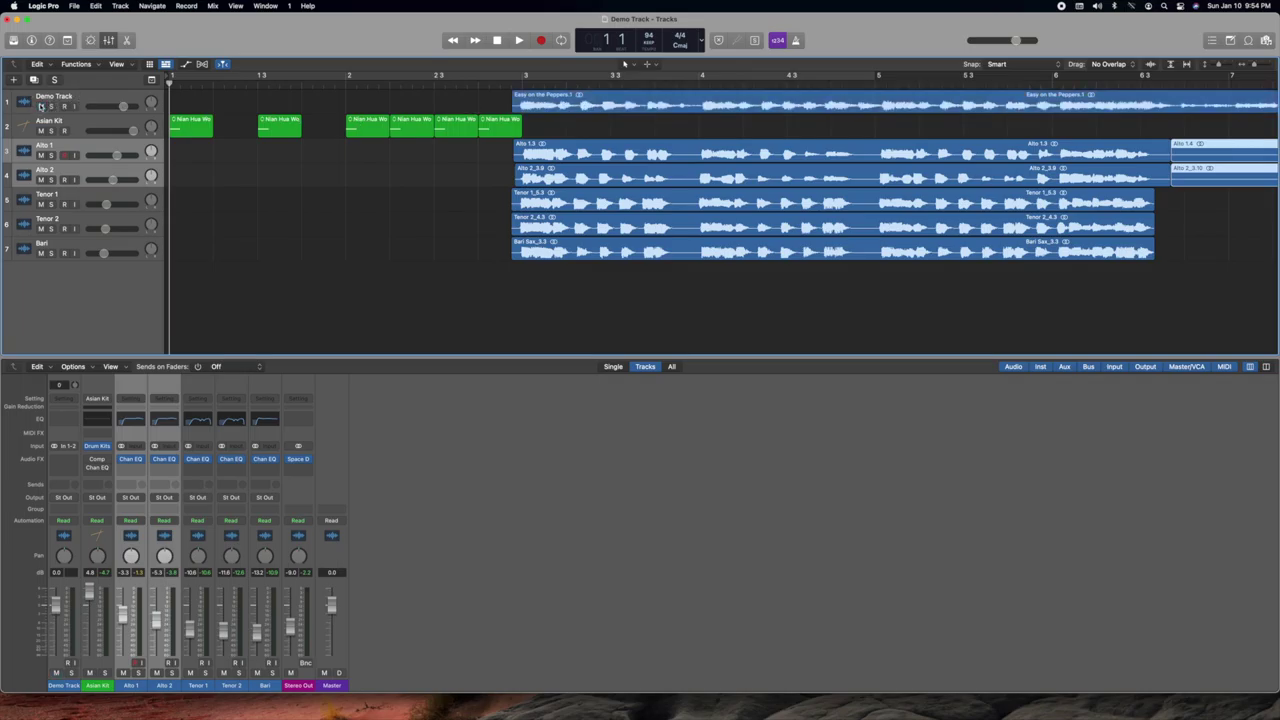
- Mute the Demo Track and select all regions in the arrangement
click(41, 106)
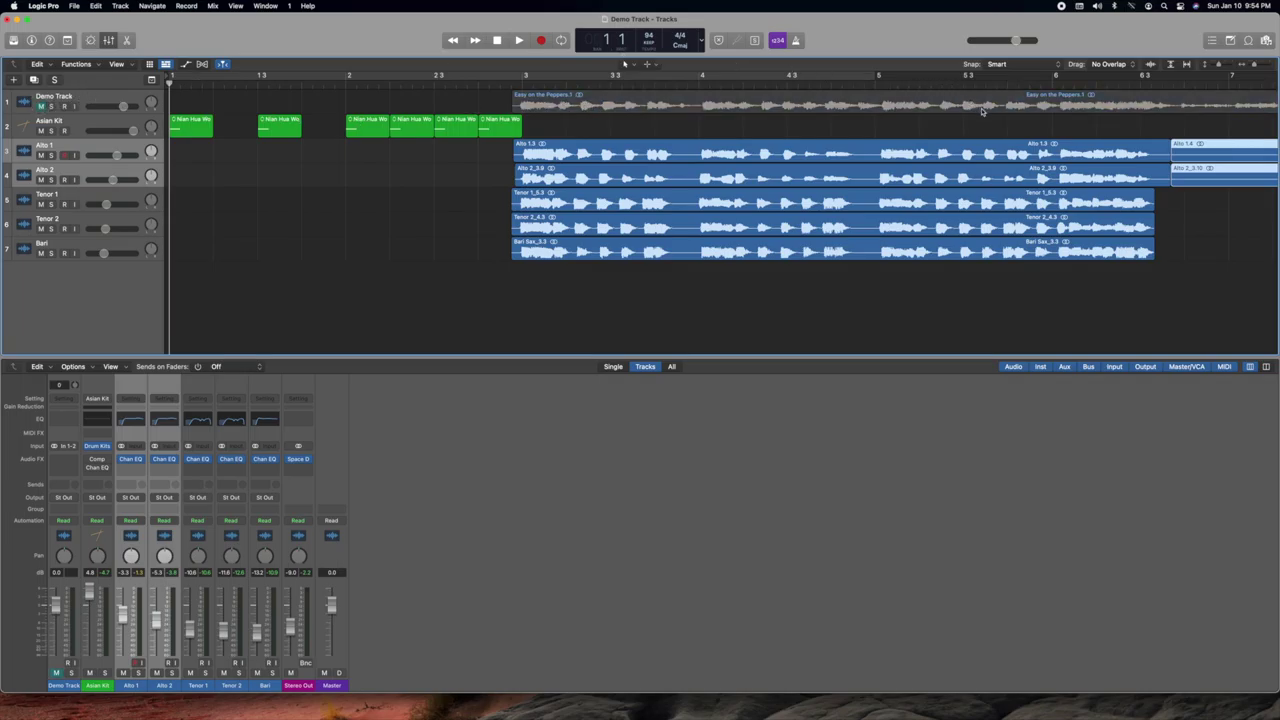
scroll(968, 110, right, 5)
scroll(376, 102, left, 5)
key(super+a)
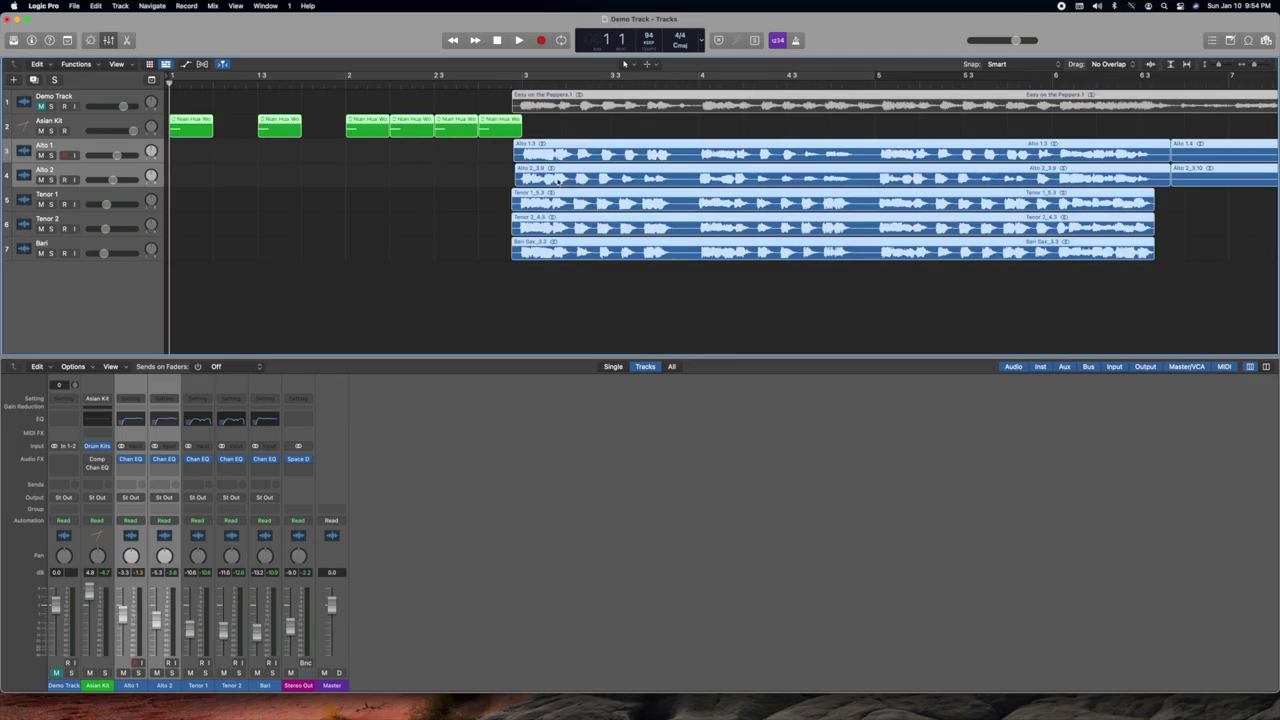
- Set up a bounce of the project with PCM as destination and Wave as file format
key(super+b)
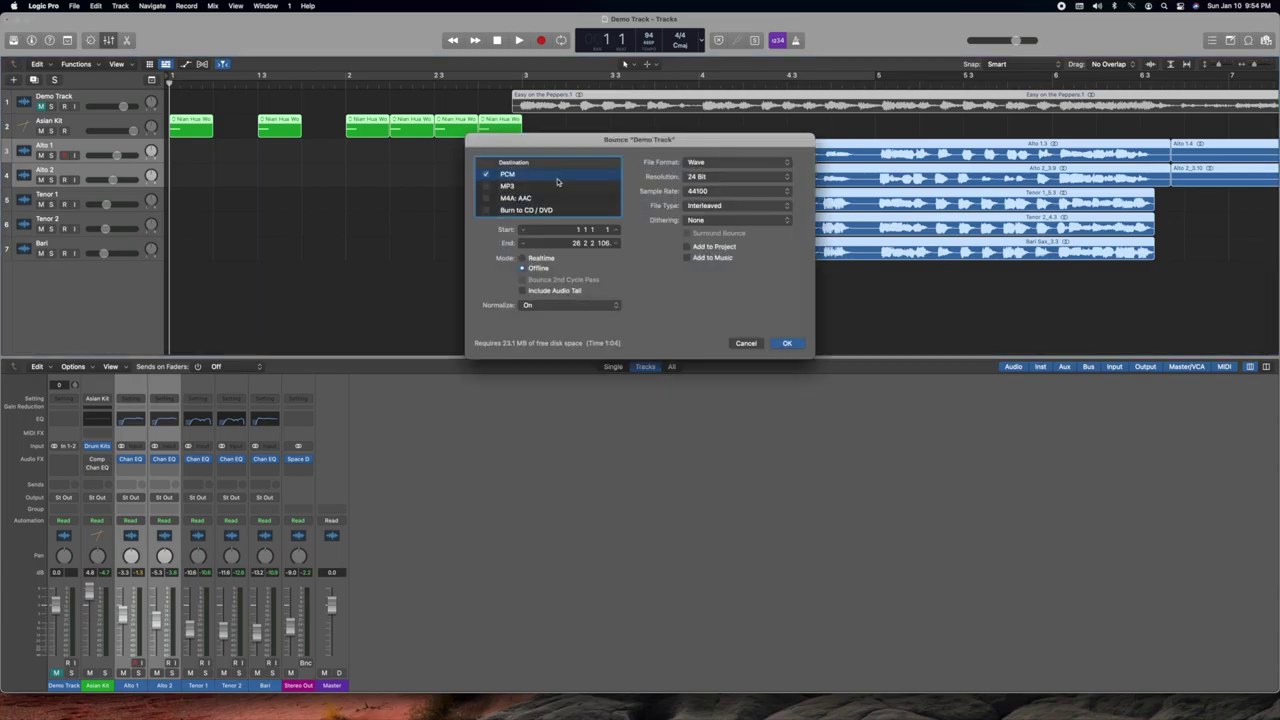
click(487, 175)
click(487, 175)
click(737, 164)
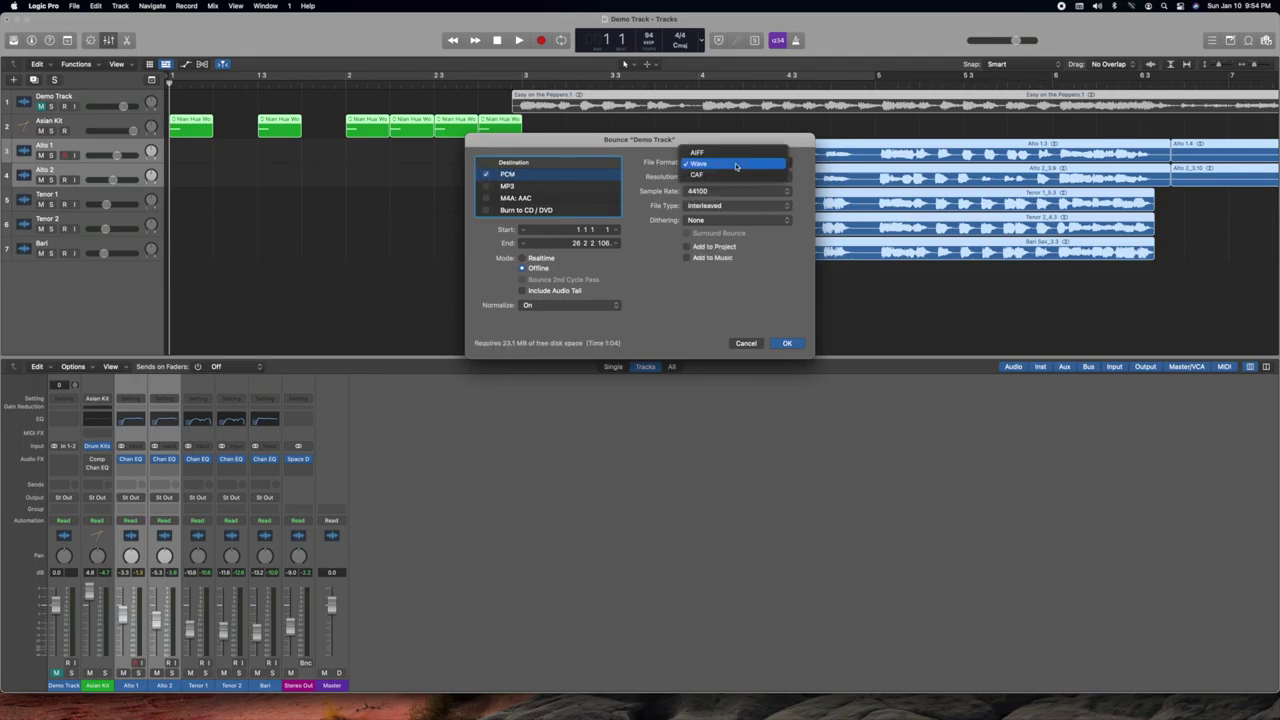
click(728, 152)
click(726, 164)
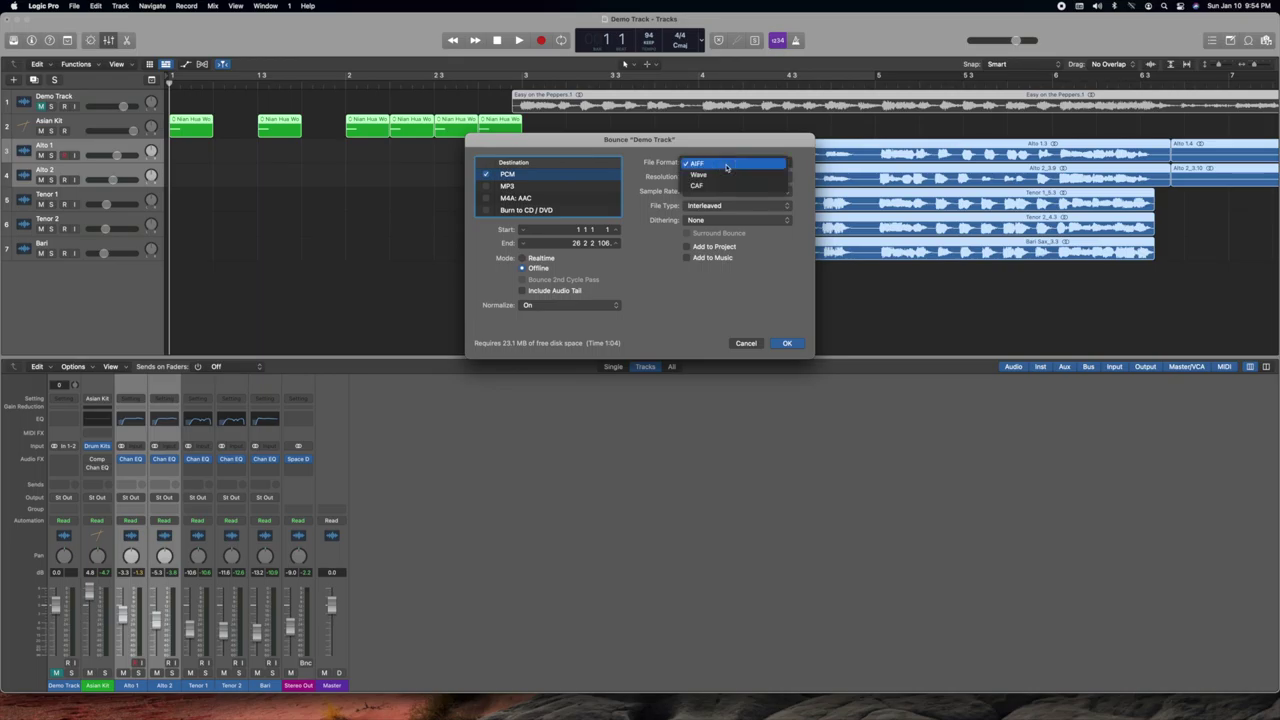
click(722, 175)
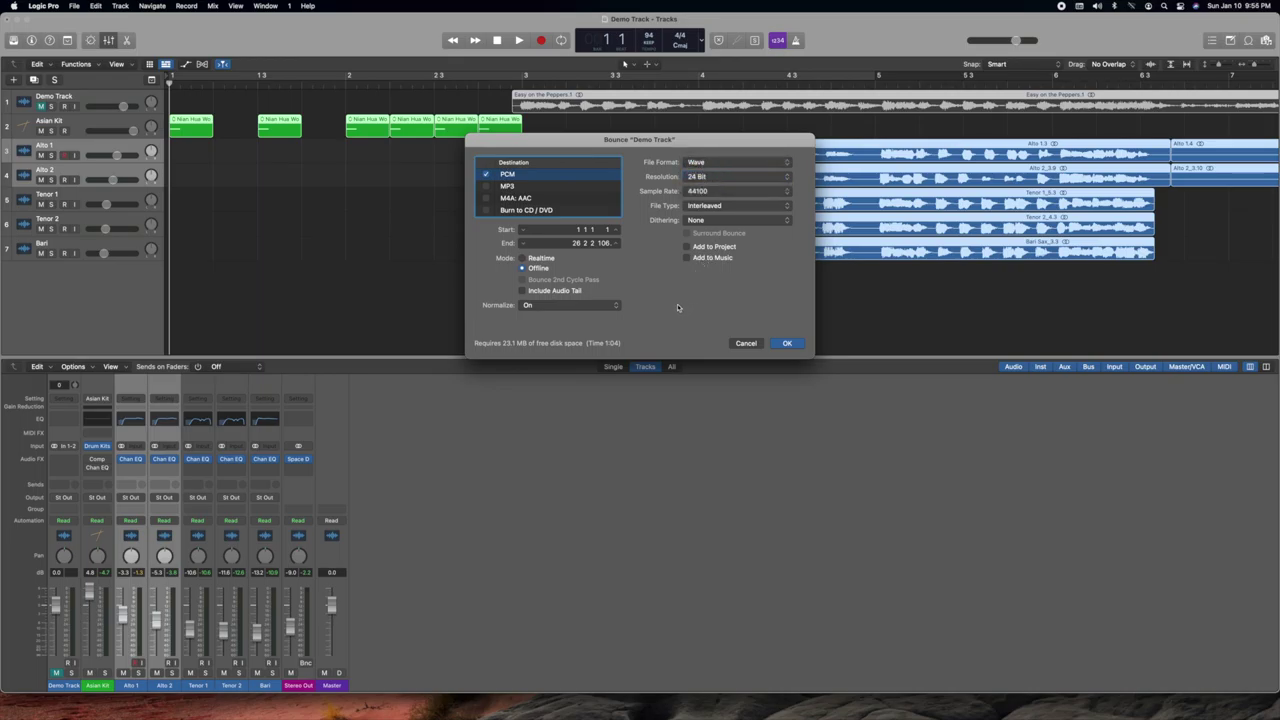
- Bounce the mix as Final Performance into the Virtual Concert Tutorial folder on the Desktop
click(789, 344)
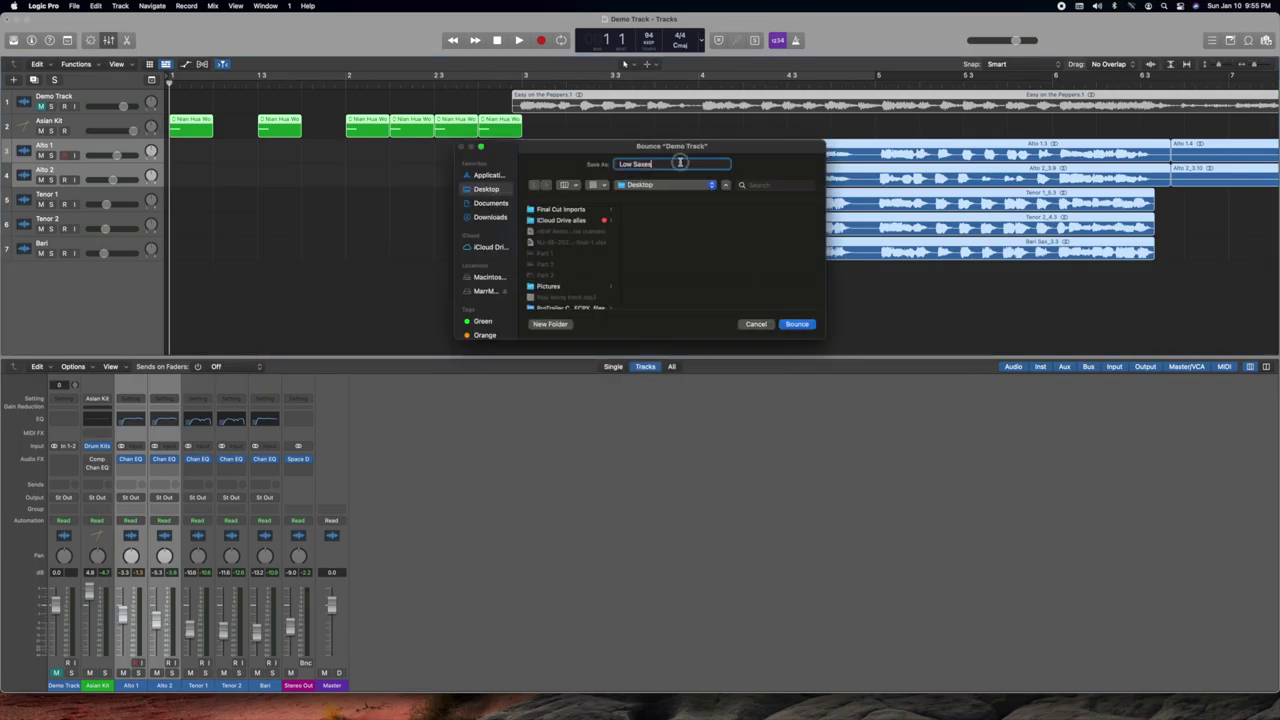
text(Final Performance)
scroll(566, 254, down, 5)
click(568, 299)
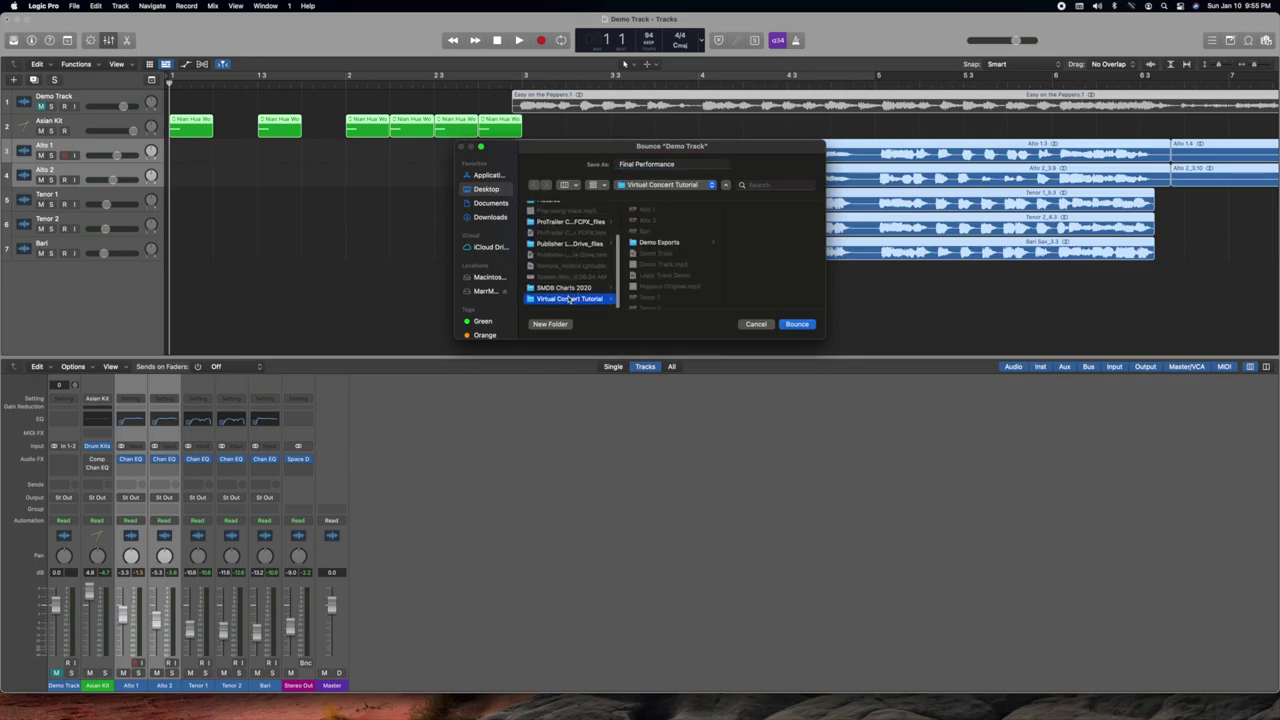
click(795, 323)
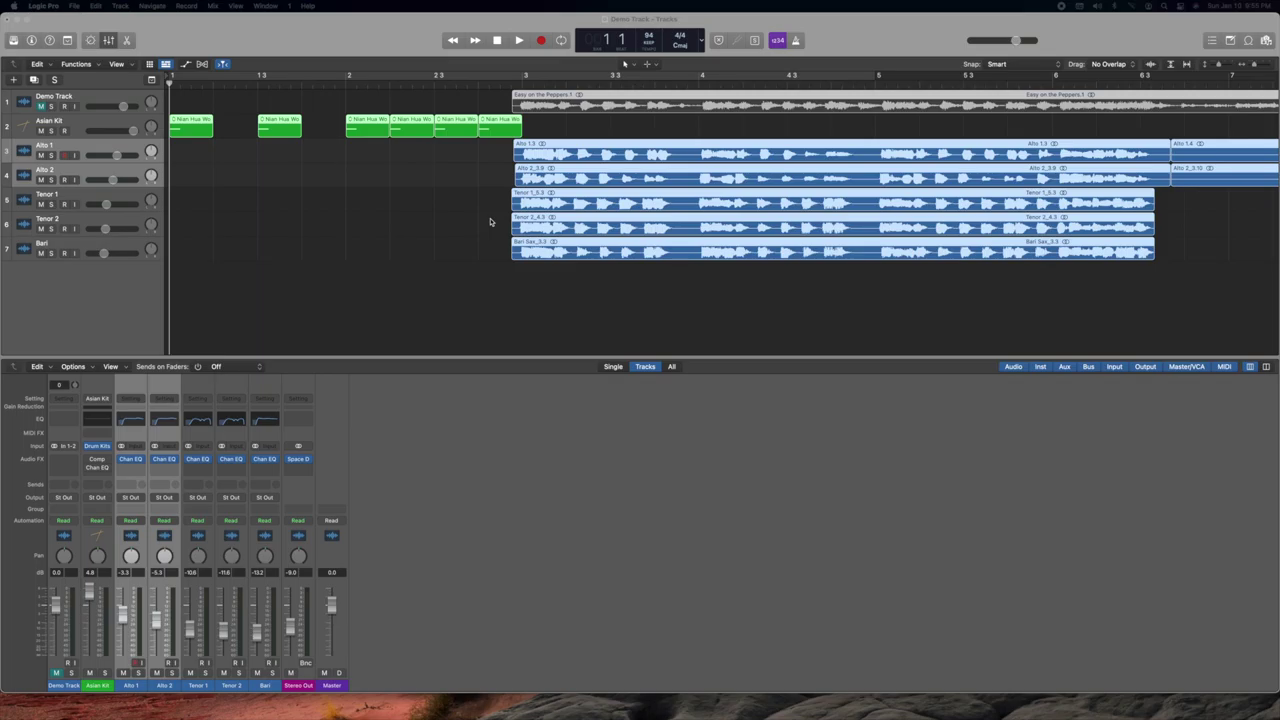
click(60, 158)
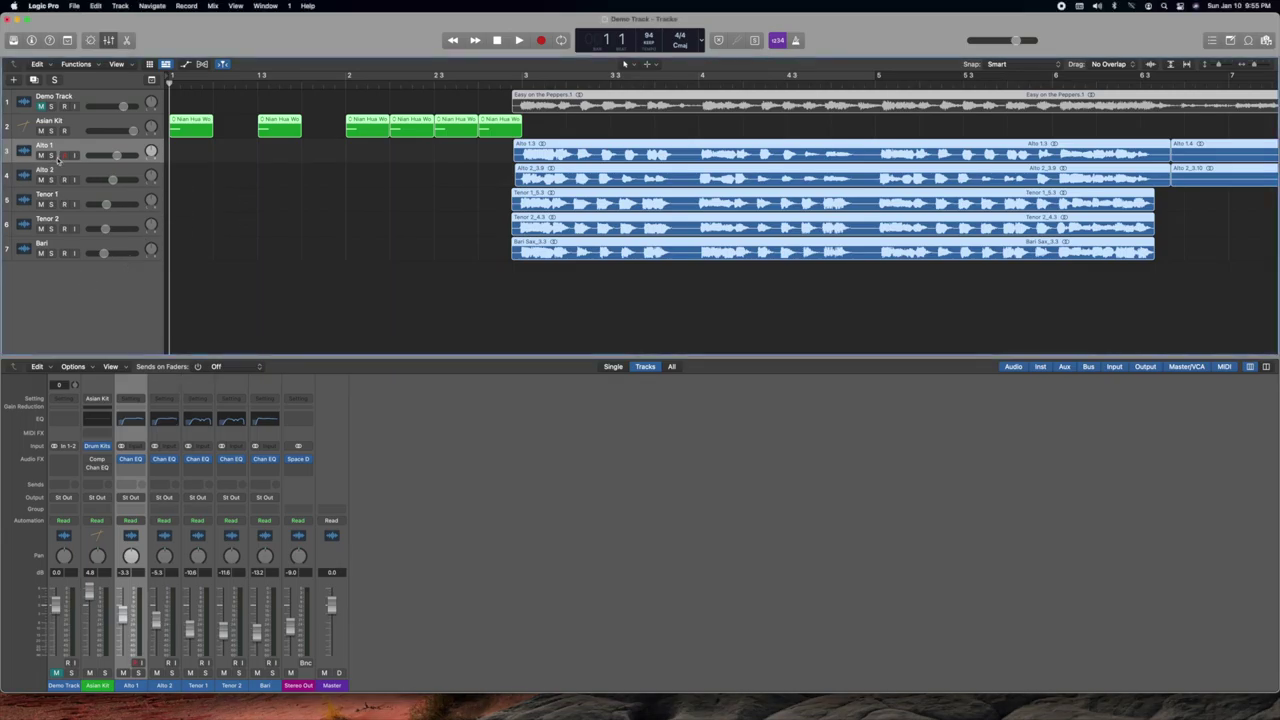
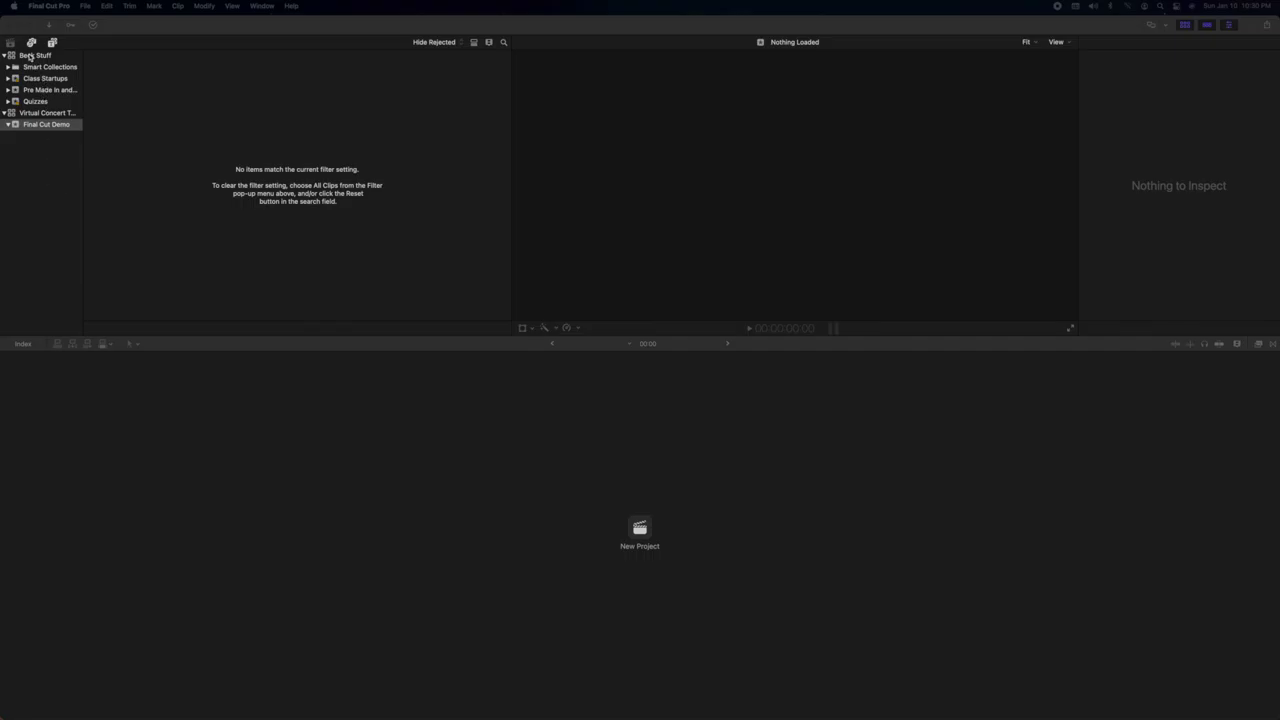
- Switch to Final Cut Pro and examine the Virtual Concert Tutorial library and its Final Cut Demo event
click(32, 113)
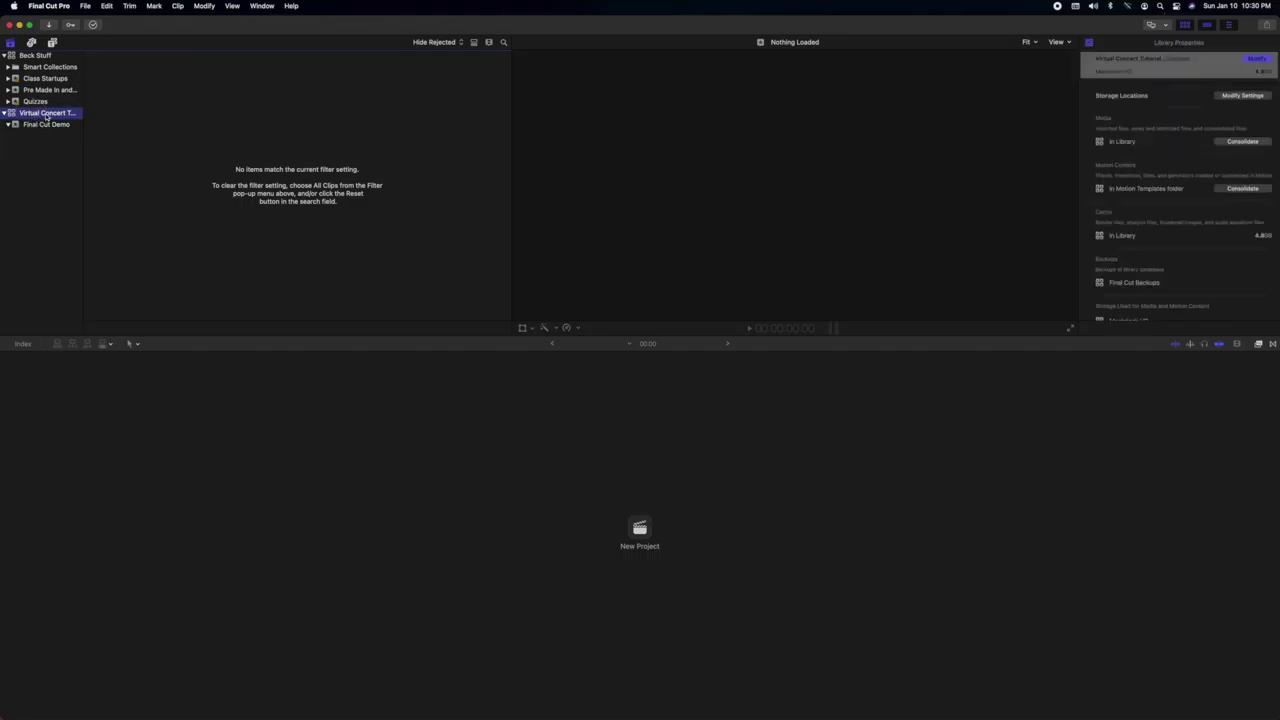
click(46, 115)
click(48, 125)
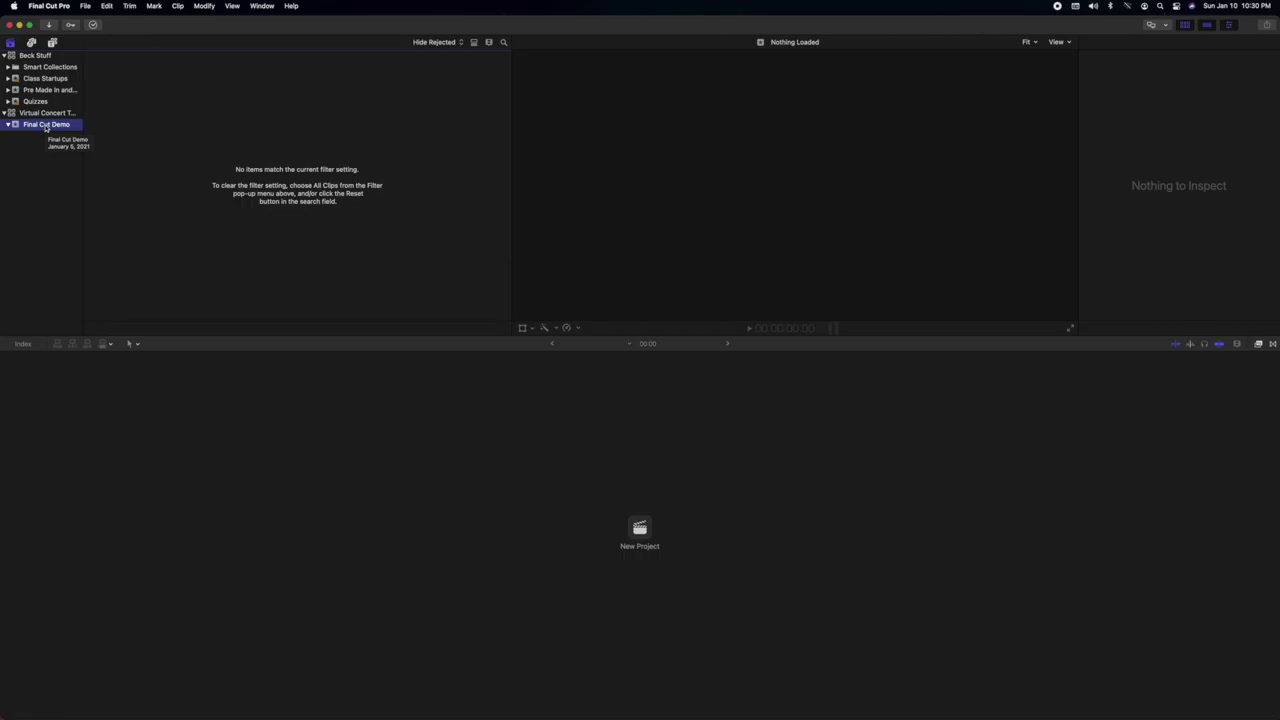
click(36, 115)
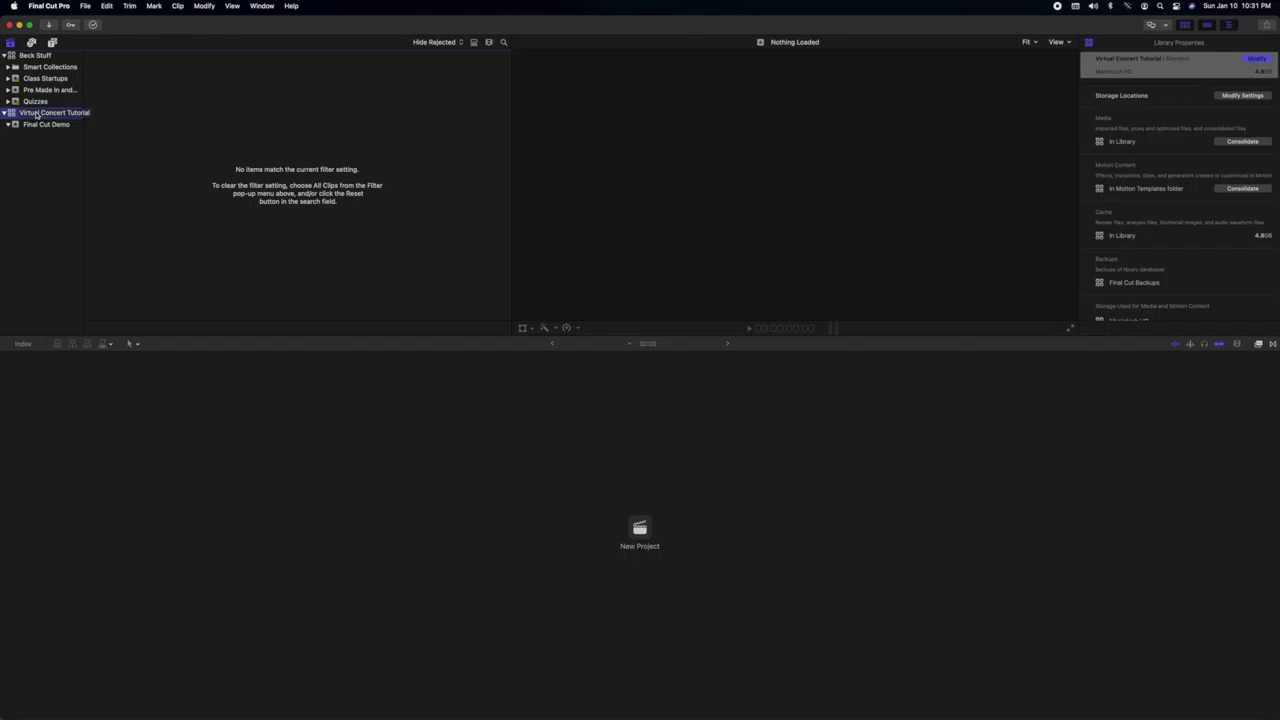
key(Return)
click(52, 126)
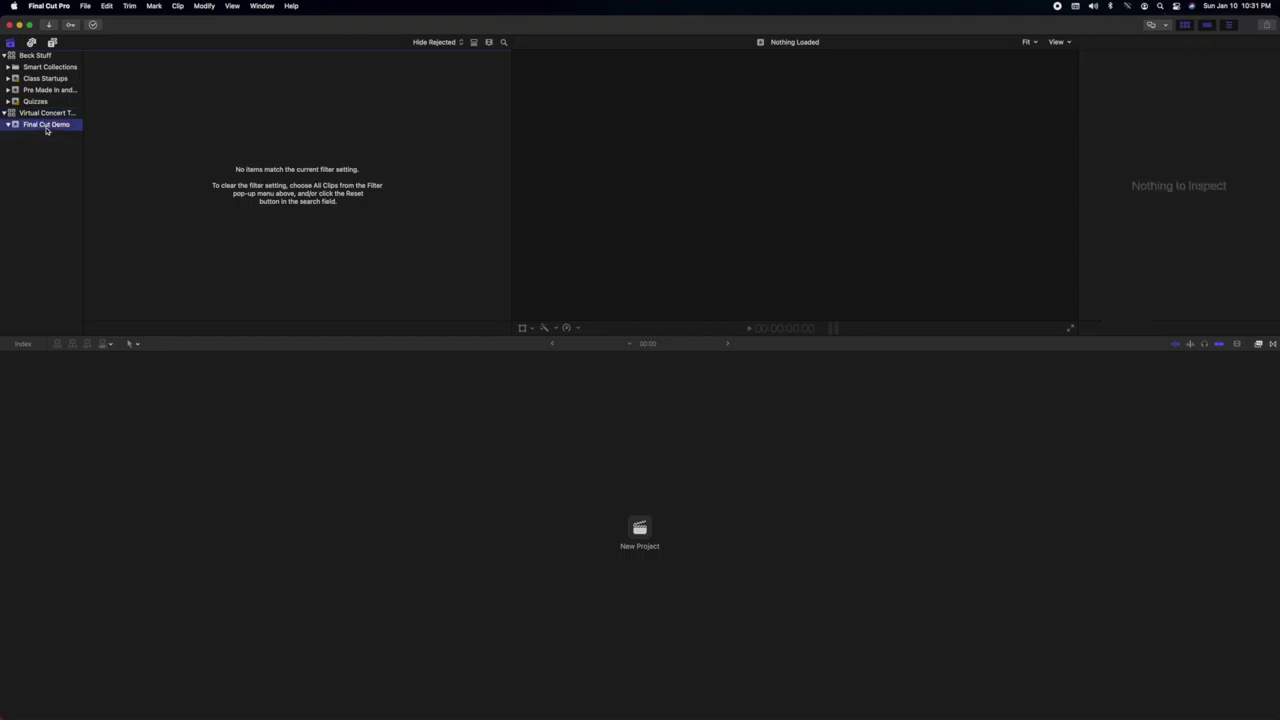
click(41, 114)
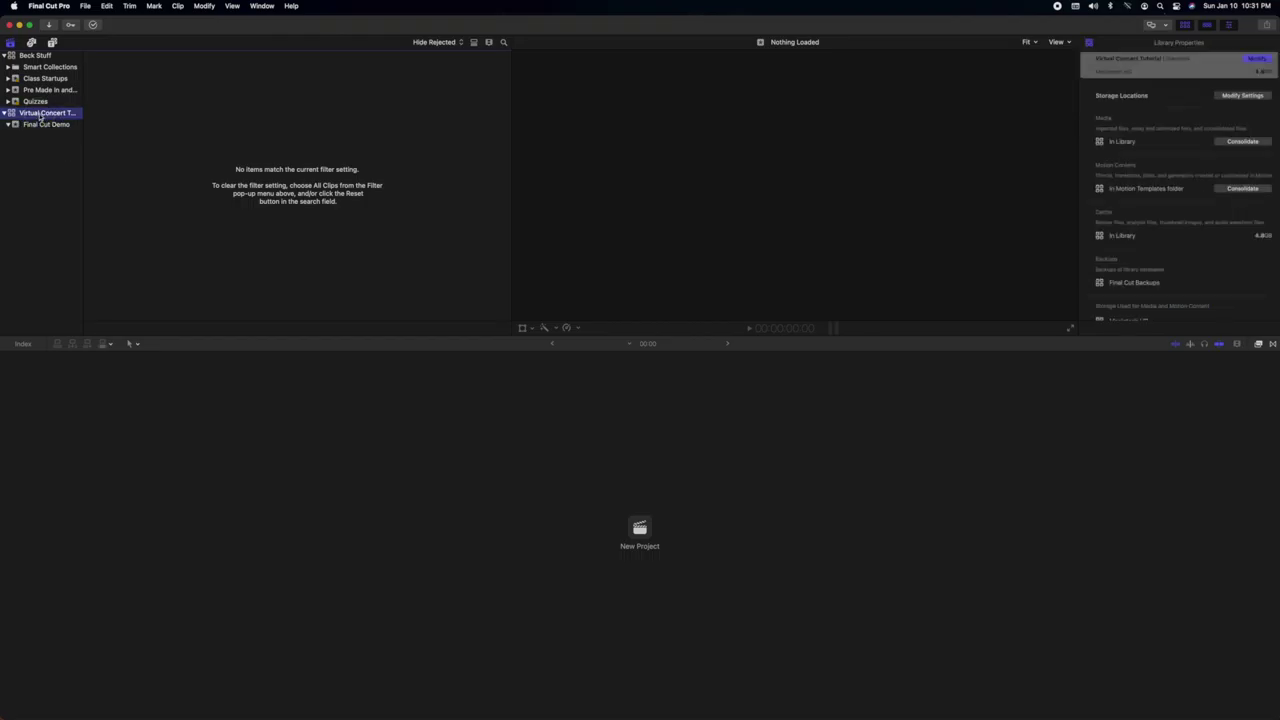
click(47, 125)
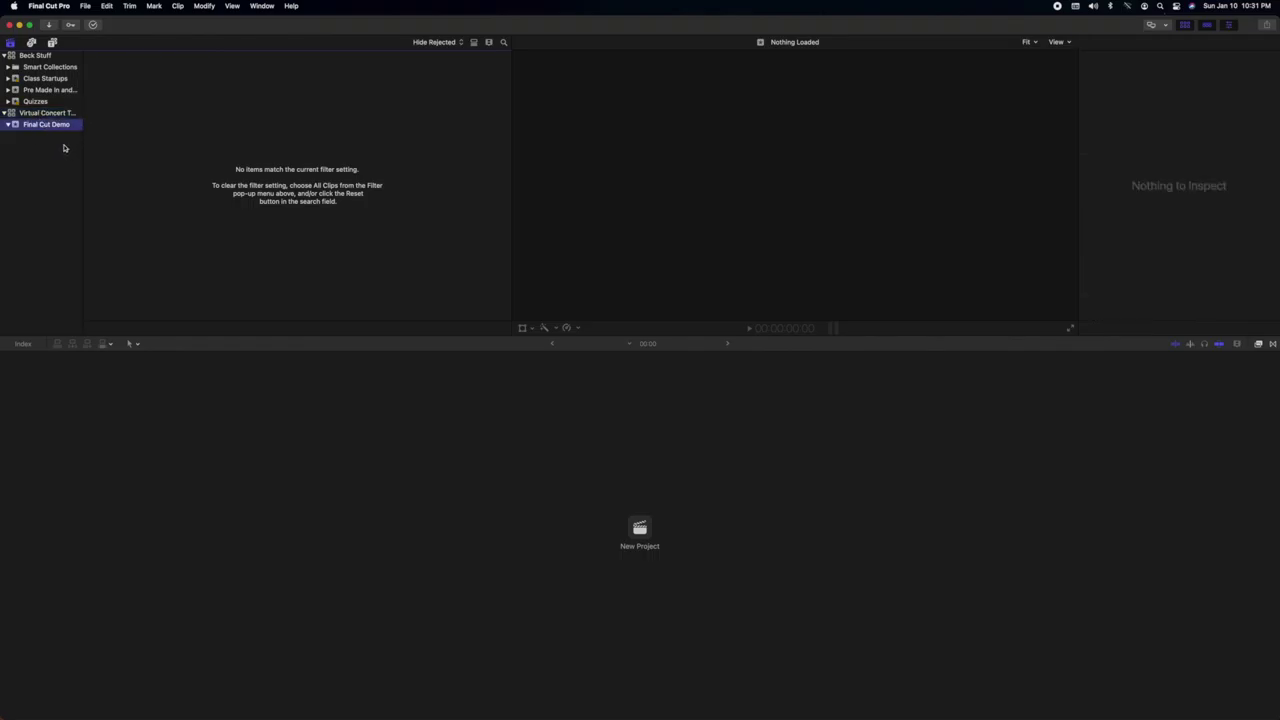
- Start a new project named Demo Song in the Final Cut Demo event
right_click(55, 126)
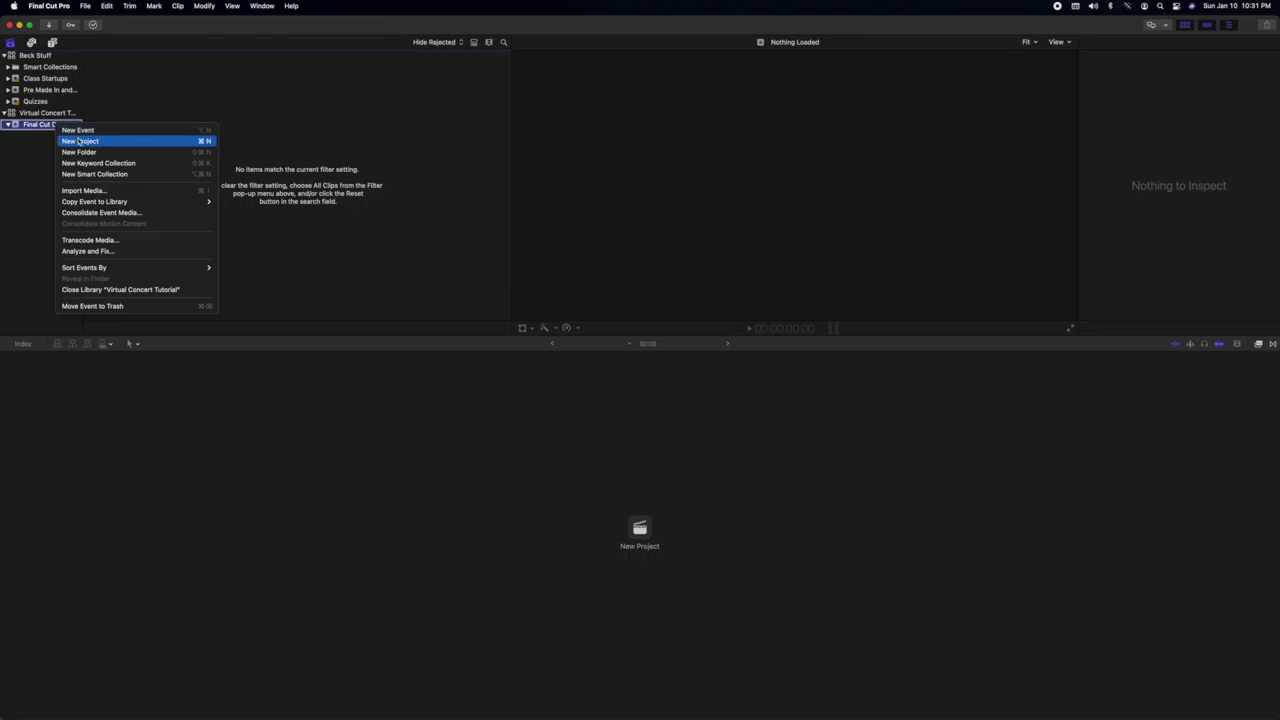
click(79, 142)
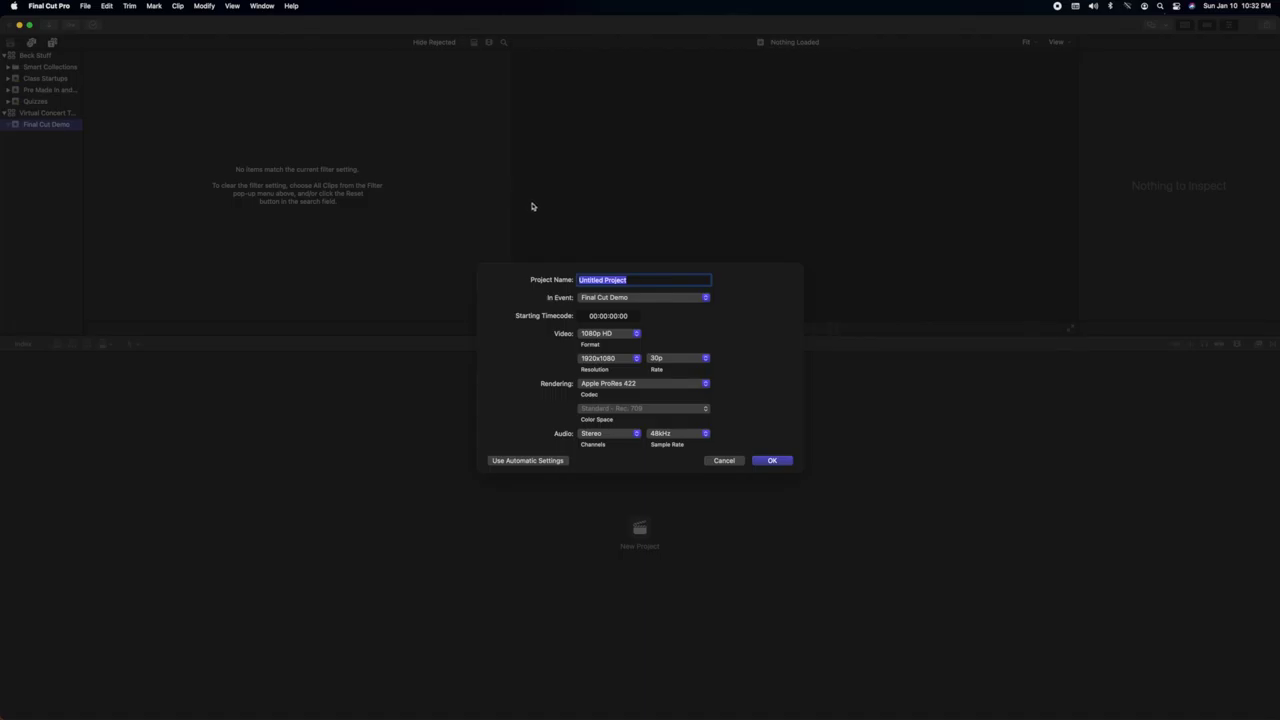
text(Demo Song)
click(626, 300)
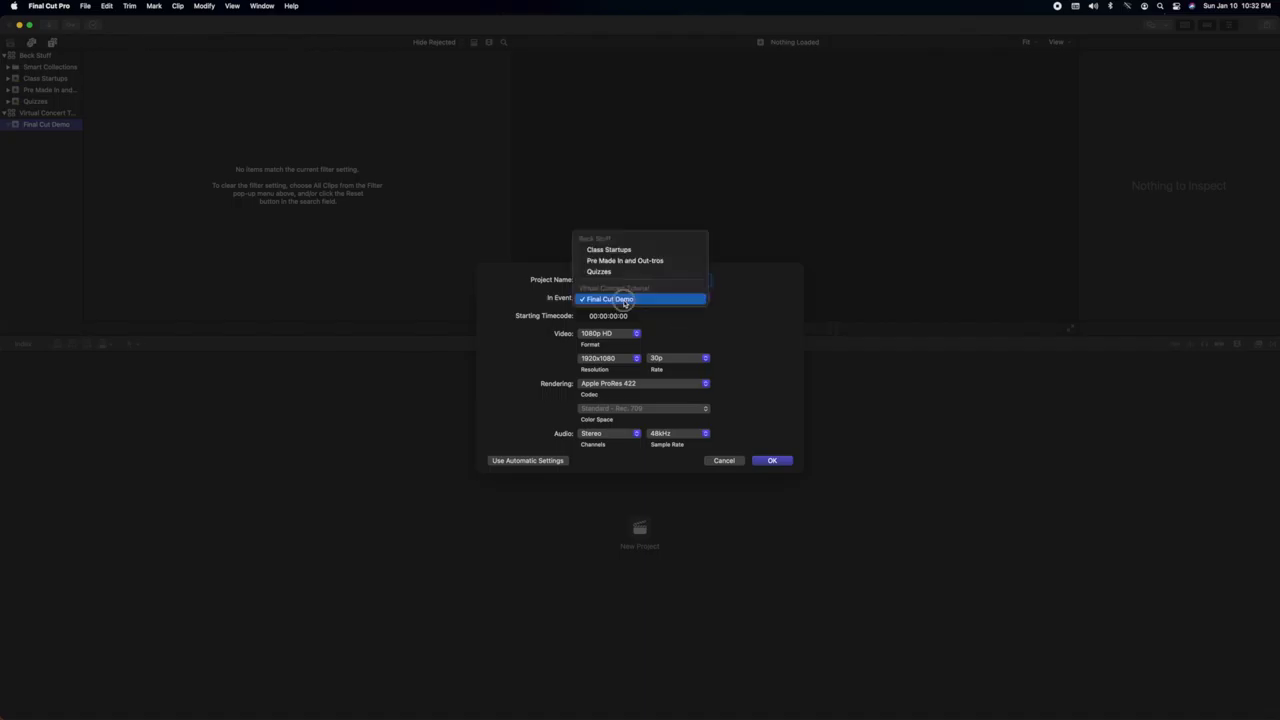
click(624, 300)
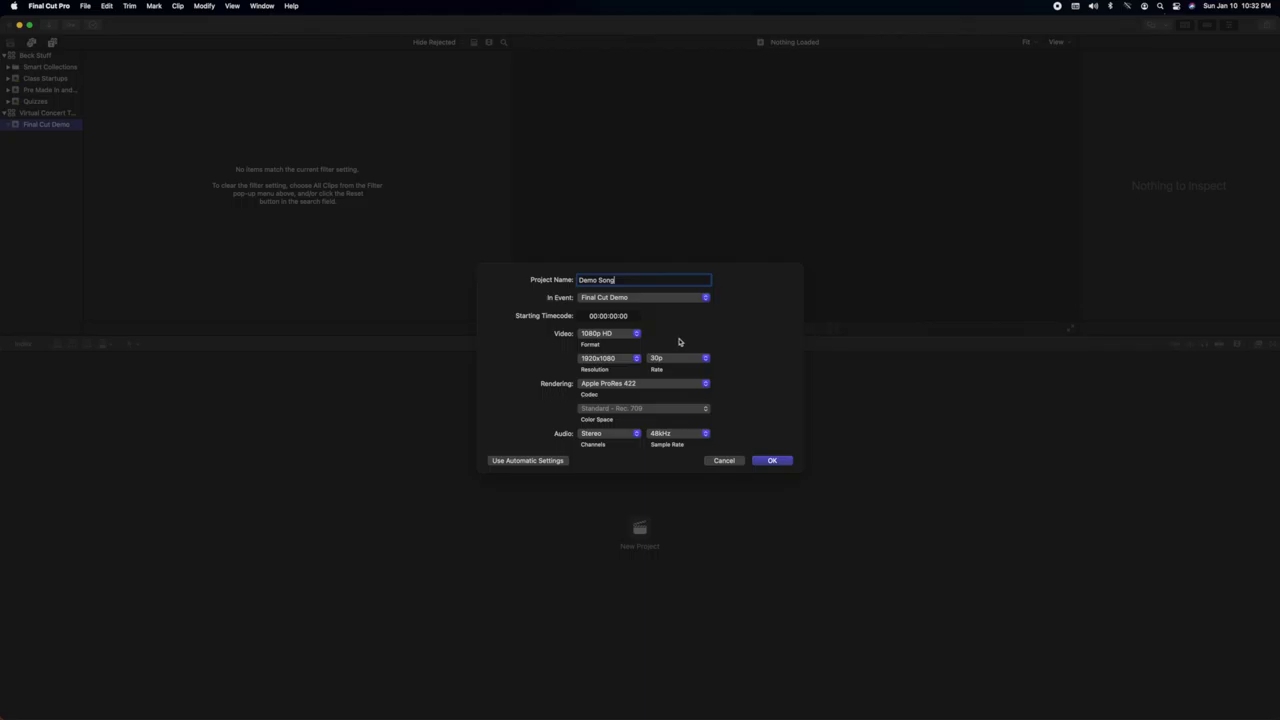
- Choose the 1080p HD video format with a 30p frame rate and create the project
click(621, 337)
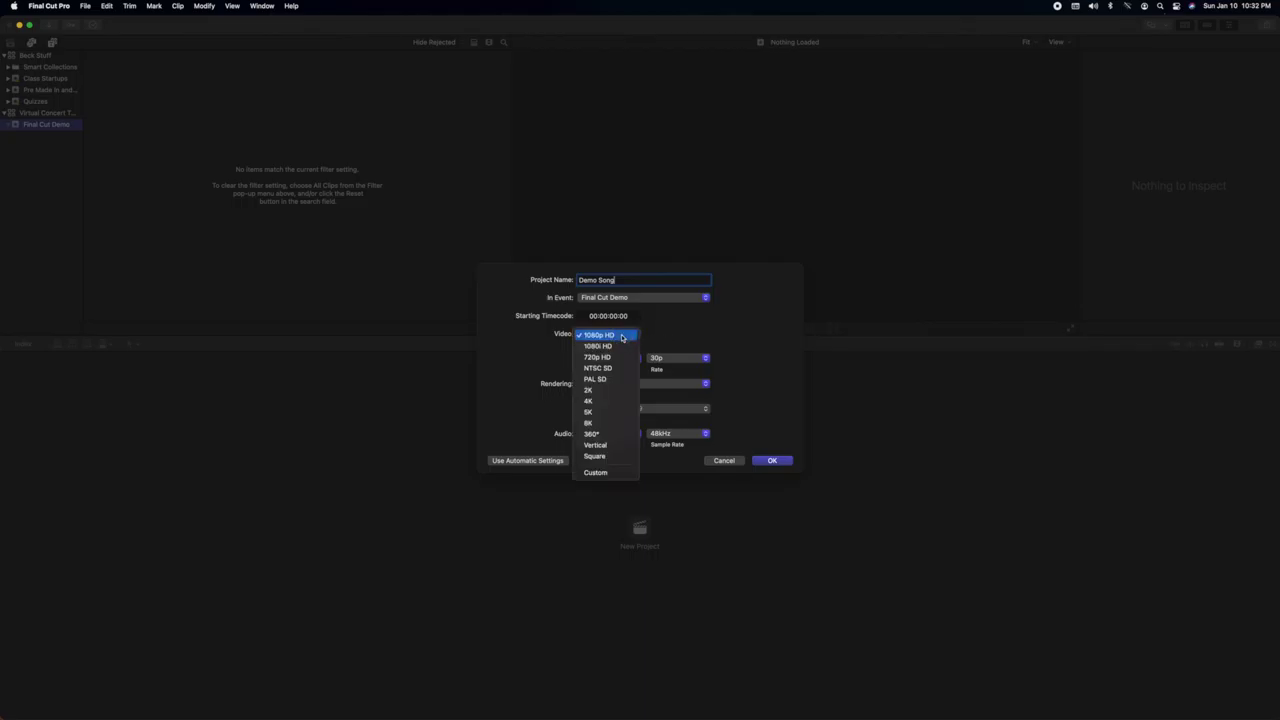
click(621, 337)
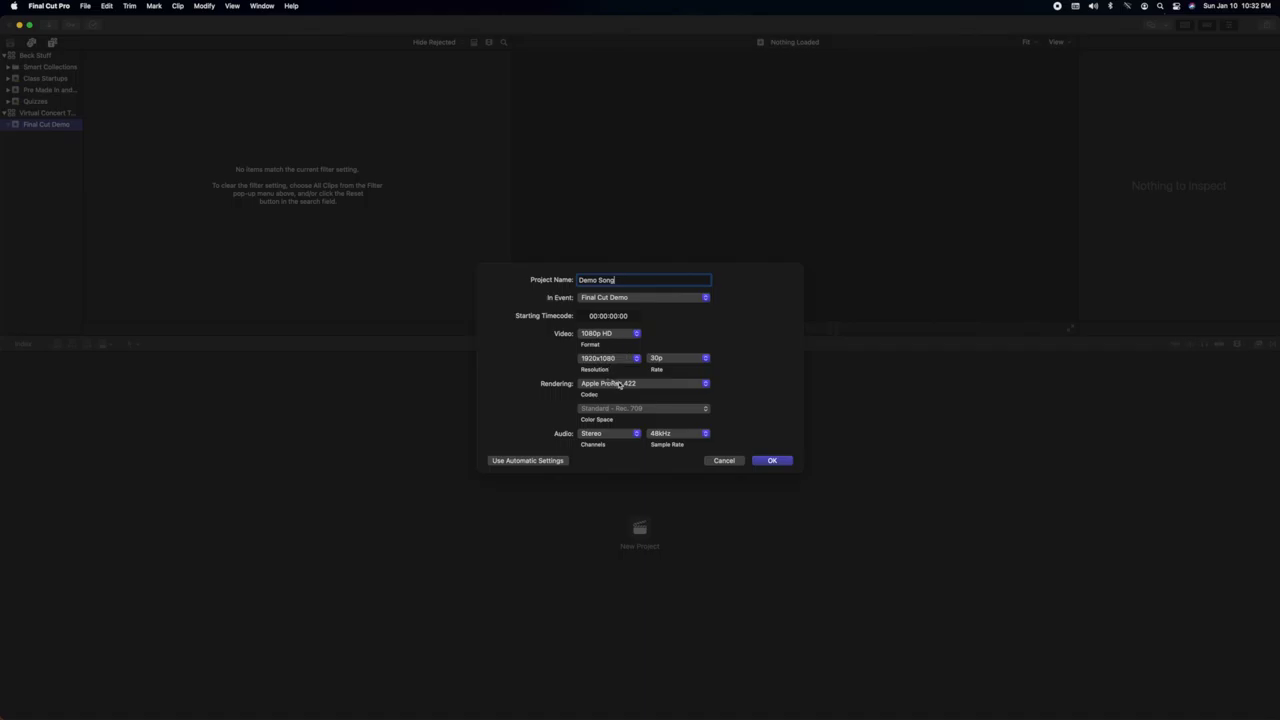
click(669, 360)
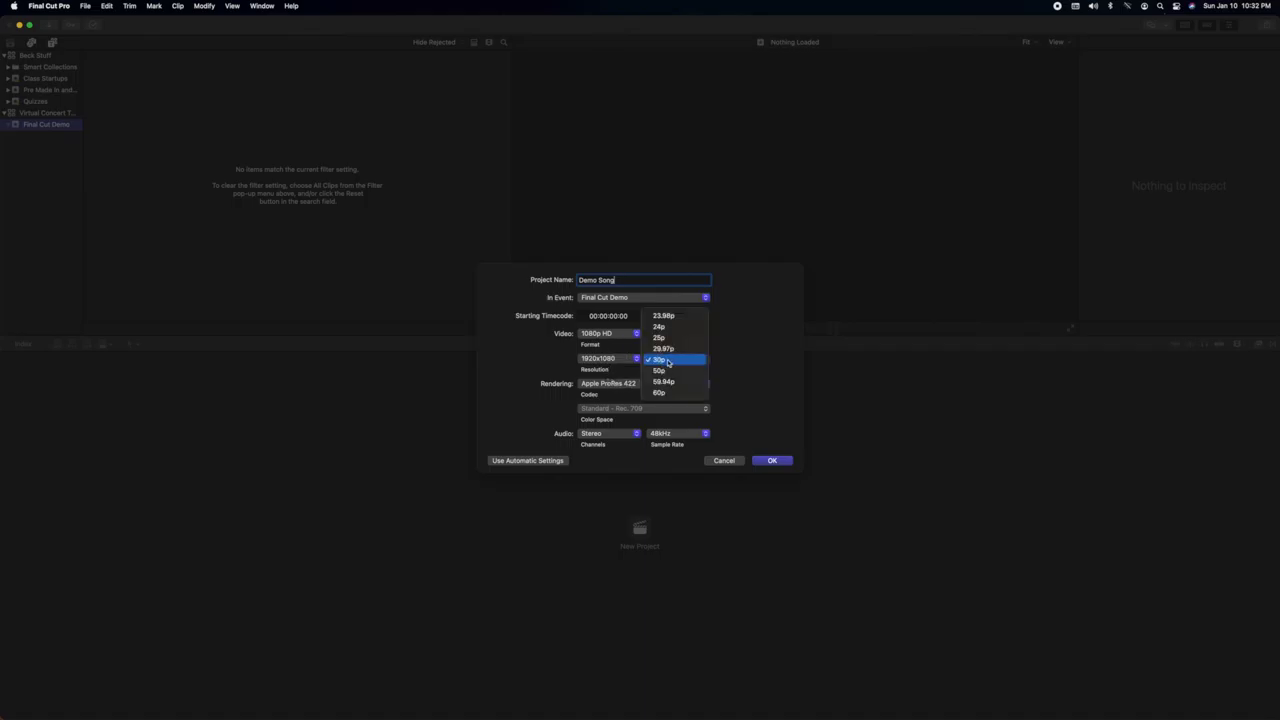
click(668, 360)
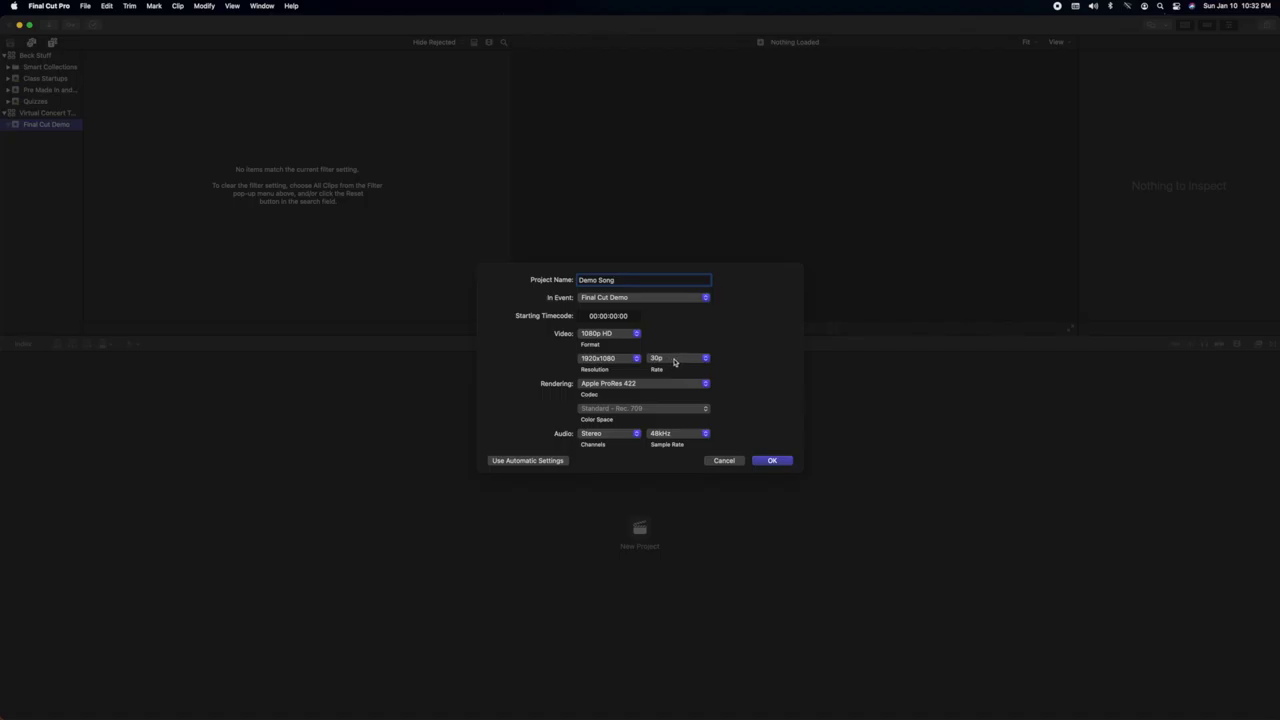
click(779, 461)
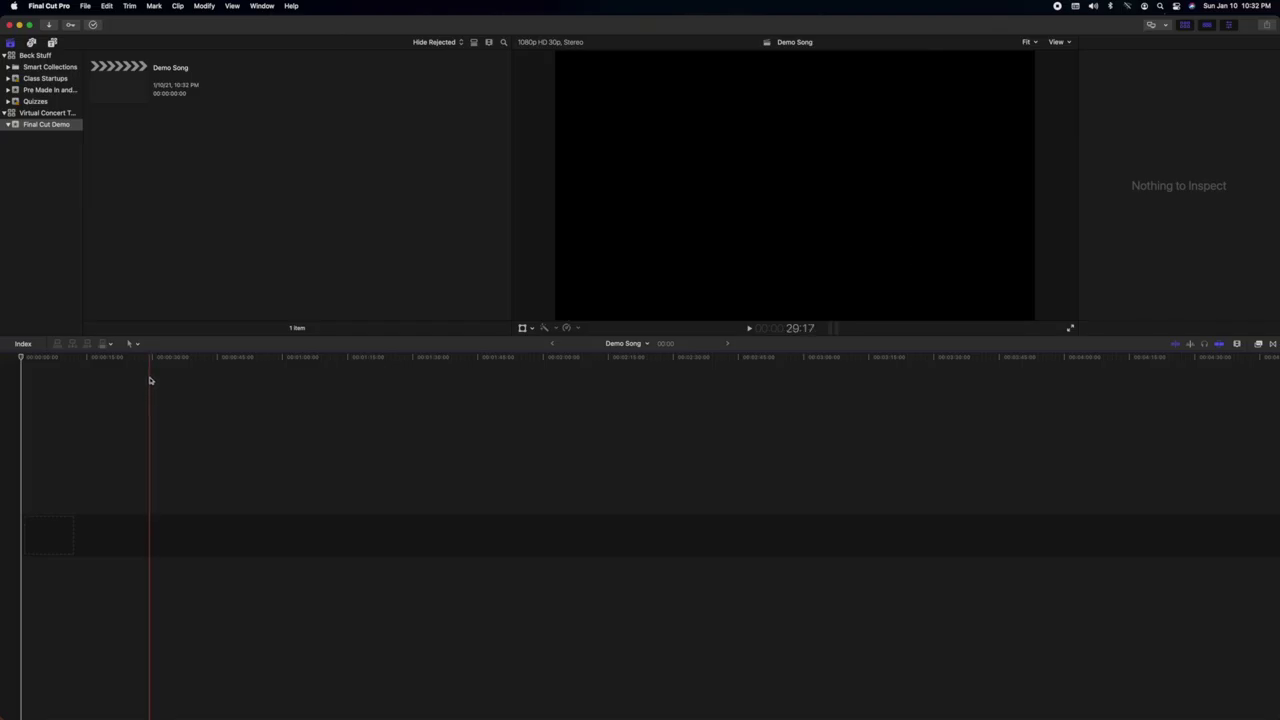
- Add the black Custom generator from the Solids category to the start of the Demo Song timeline
click(133, 96)
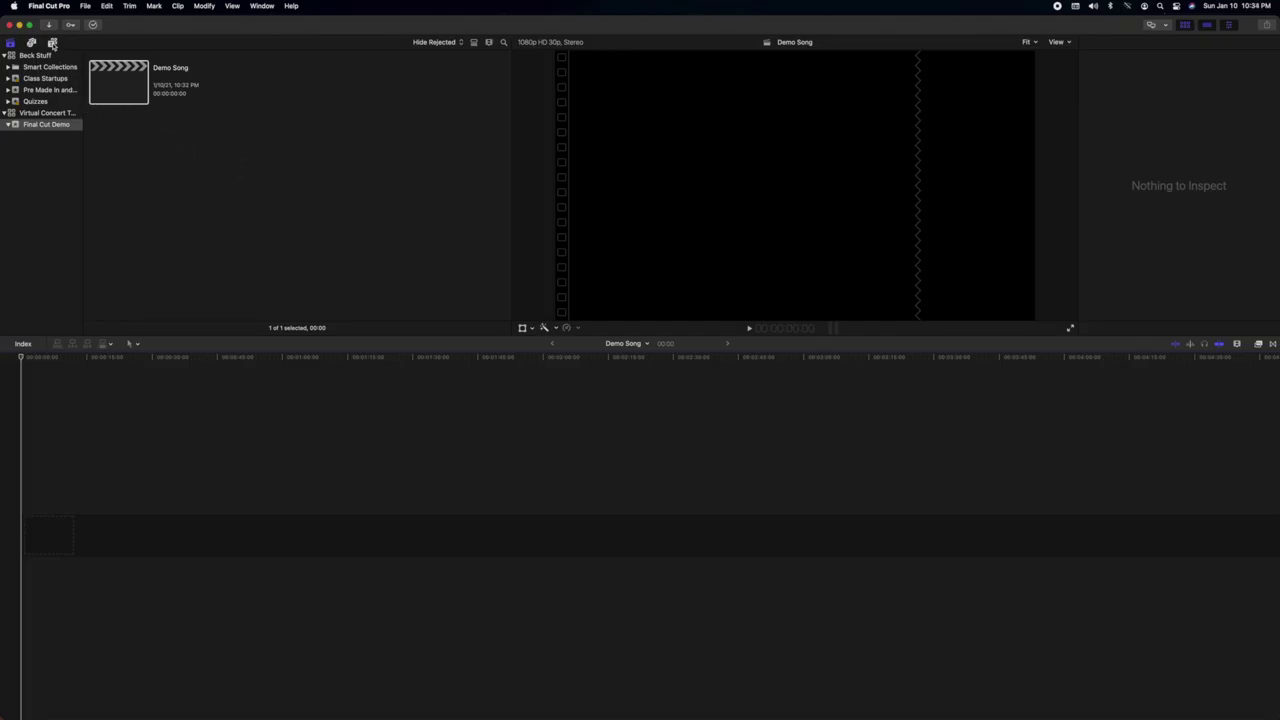
click(53, 44)
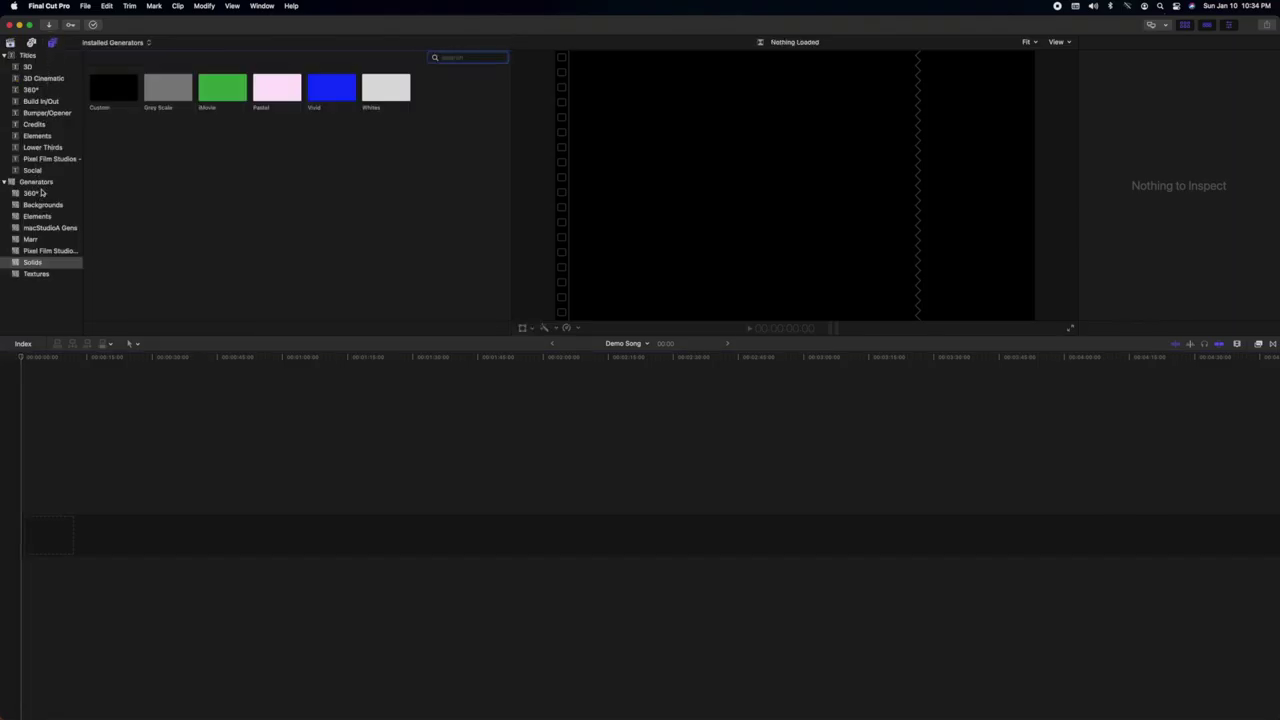
click(36, 194)
click(36, 136)
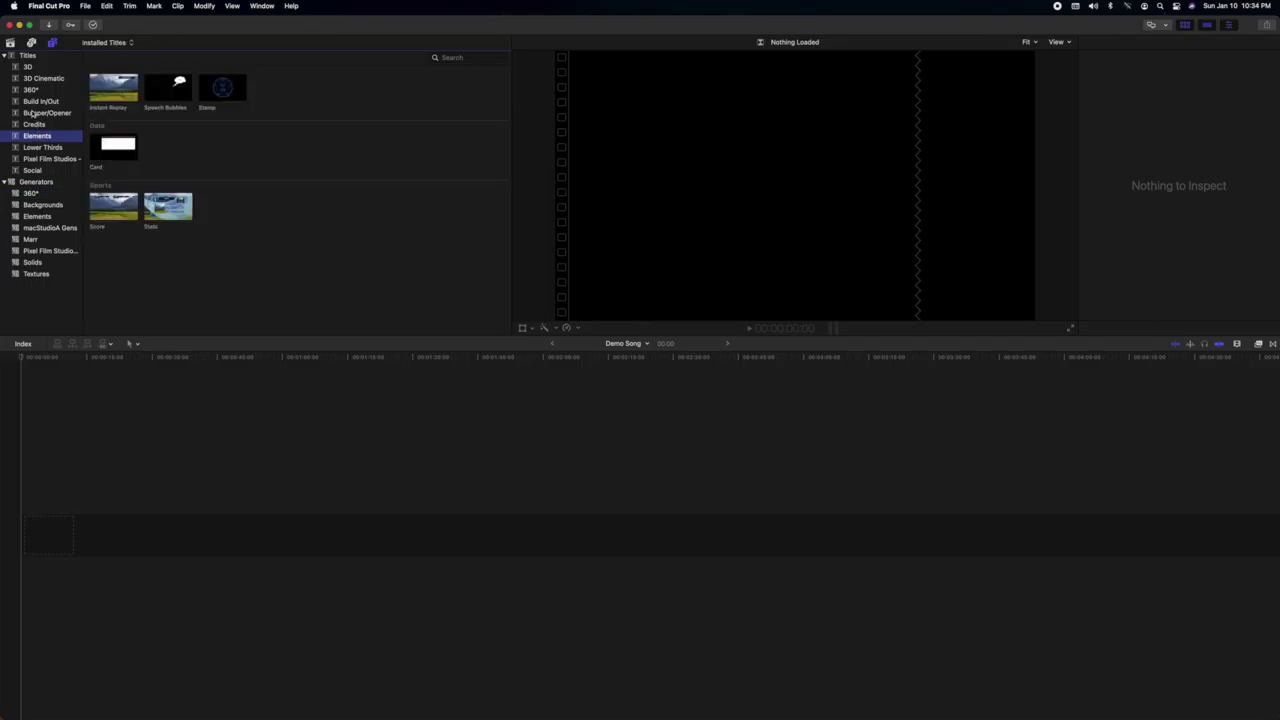
click(37, 102)
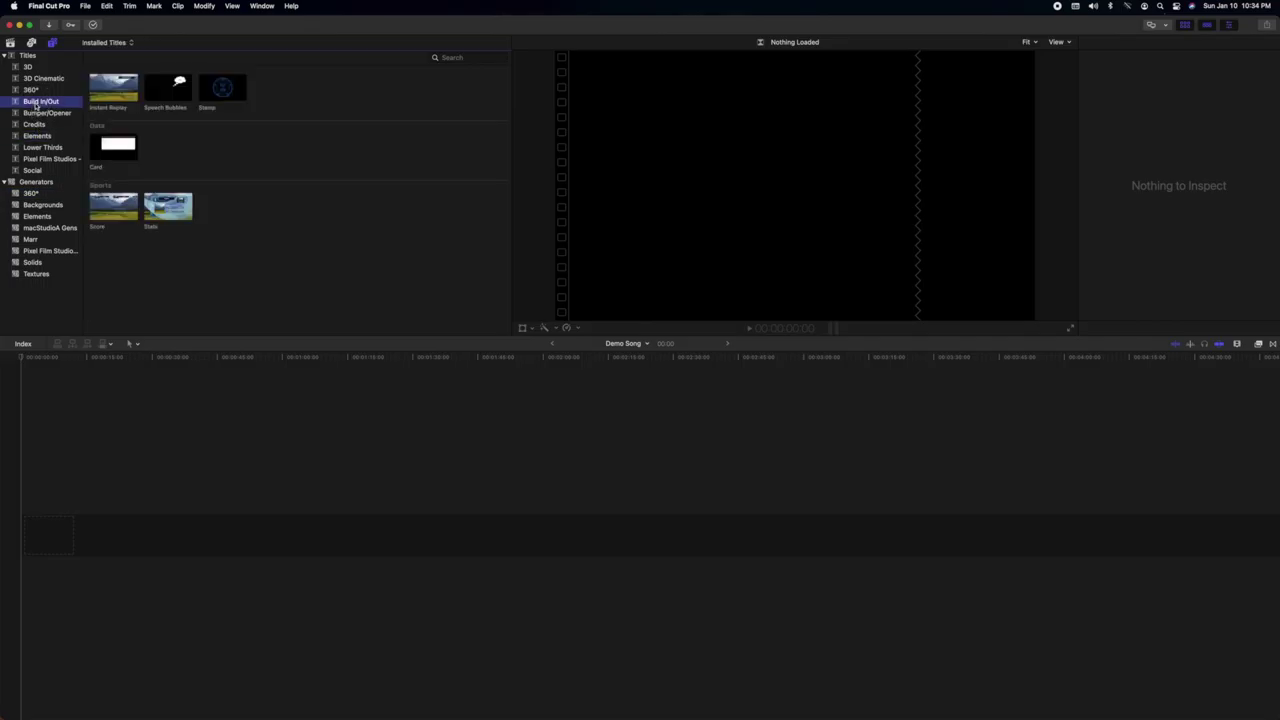
click(33, 263)
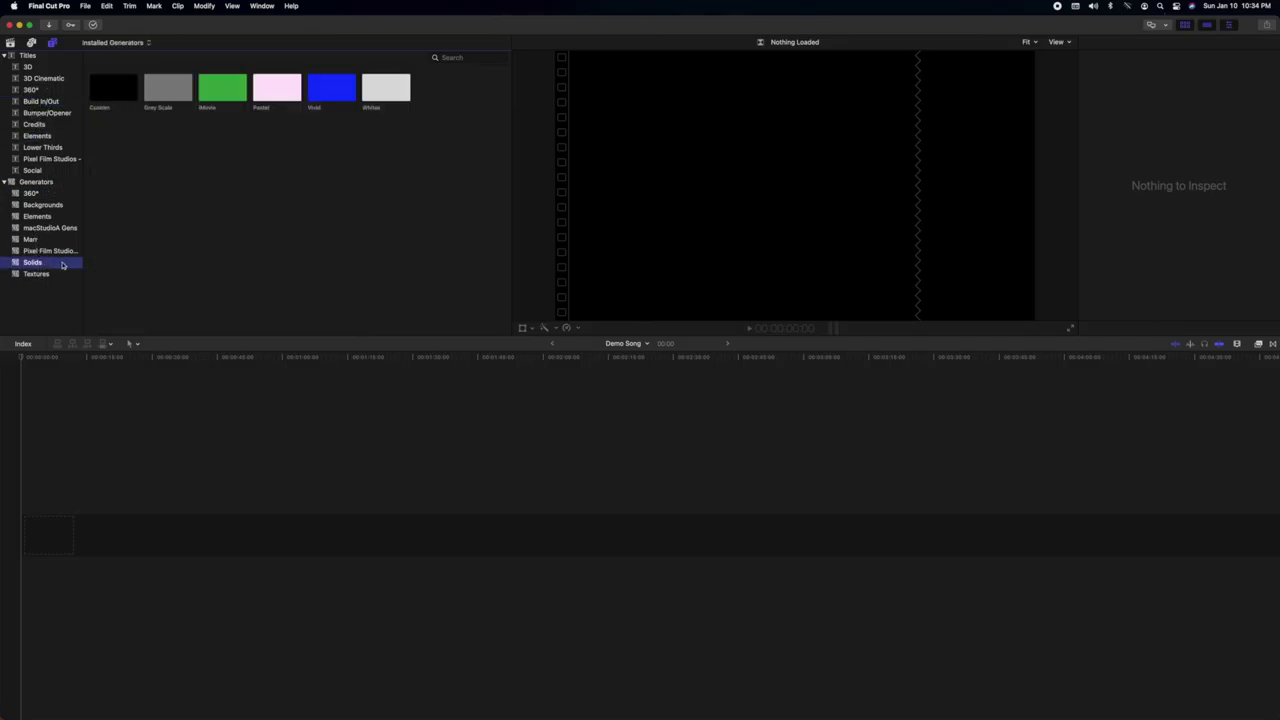
drag(108, 93, 57, 535)
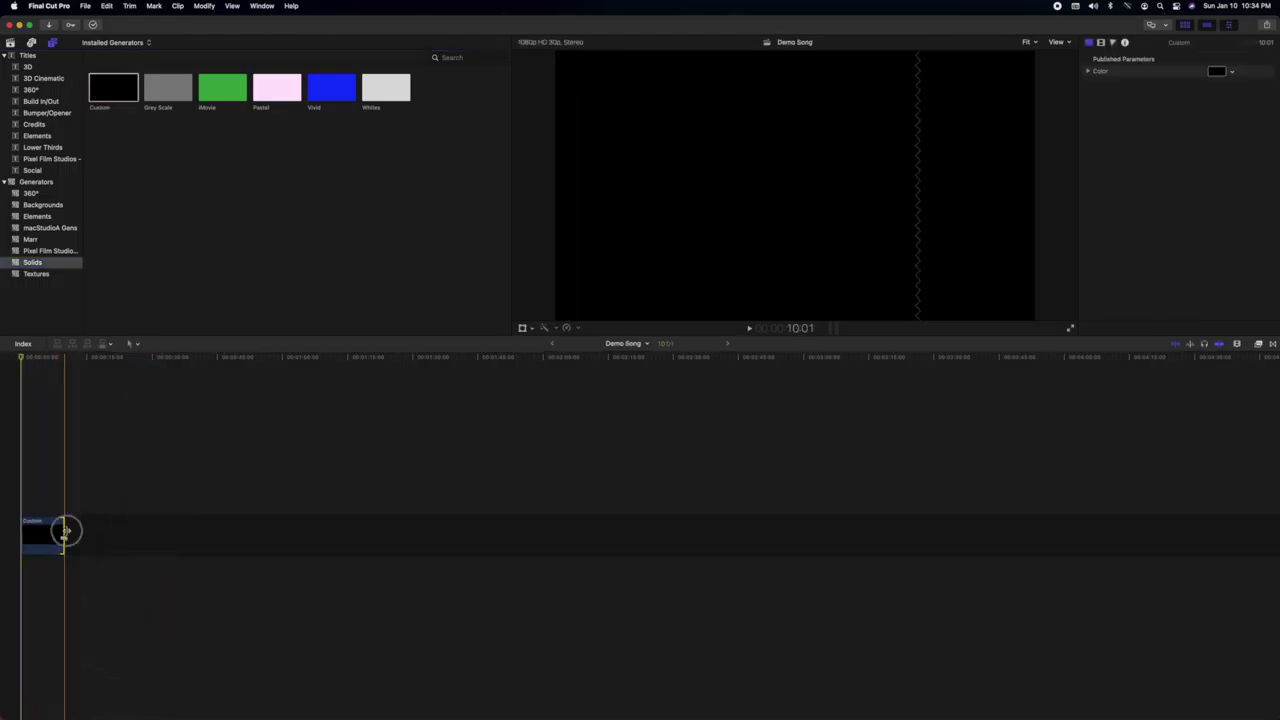
- Lengthen the Custom generator clip in the timeline to about 48 seconds and select it
drag(63, 529, 378, 527)
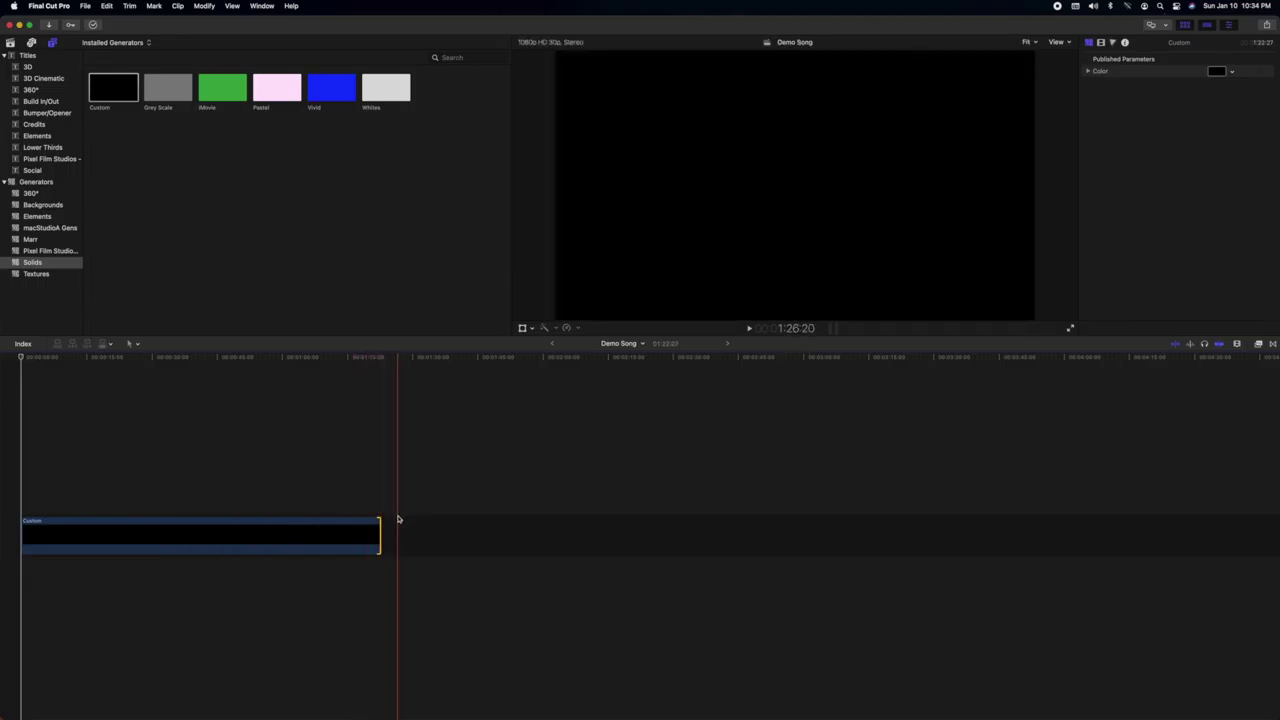
drag(361, 534, 229, 535)
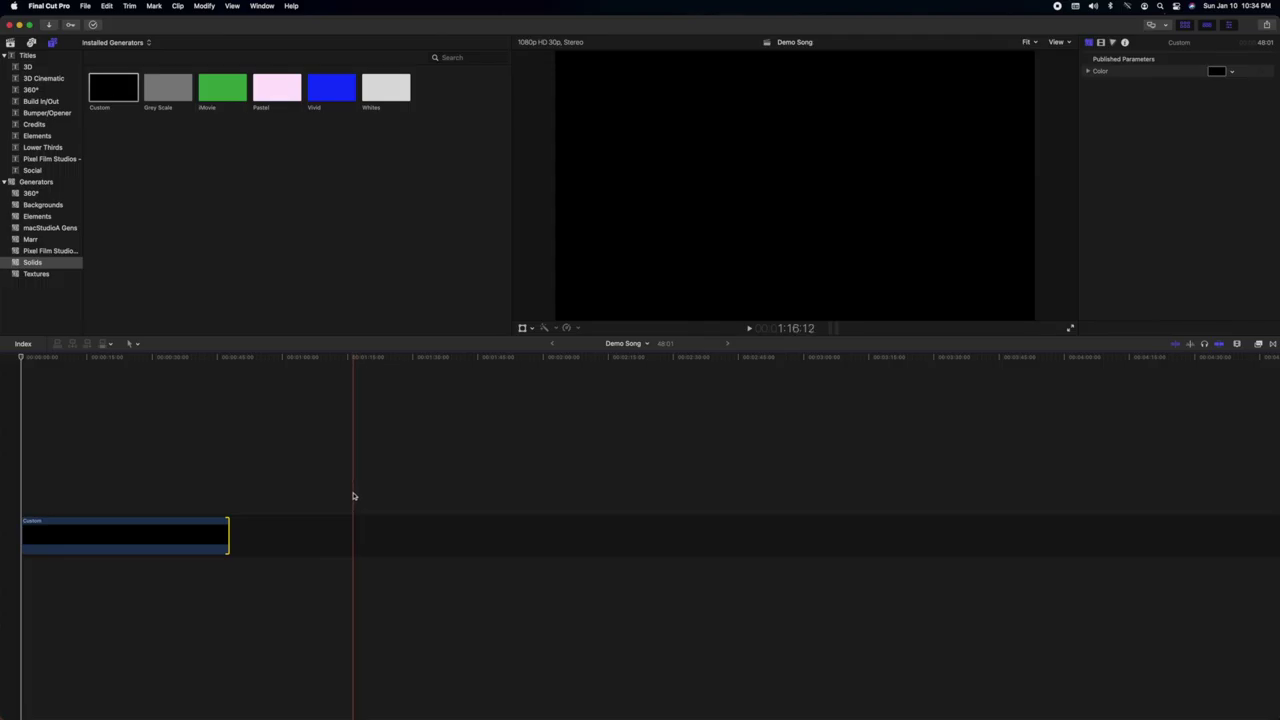
click(57, 541)
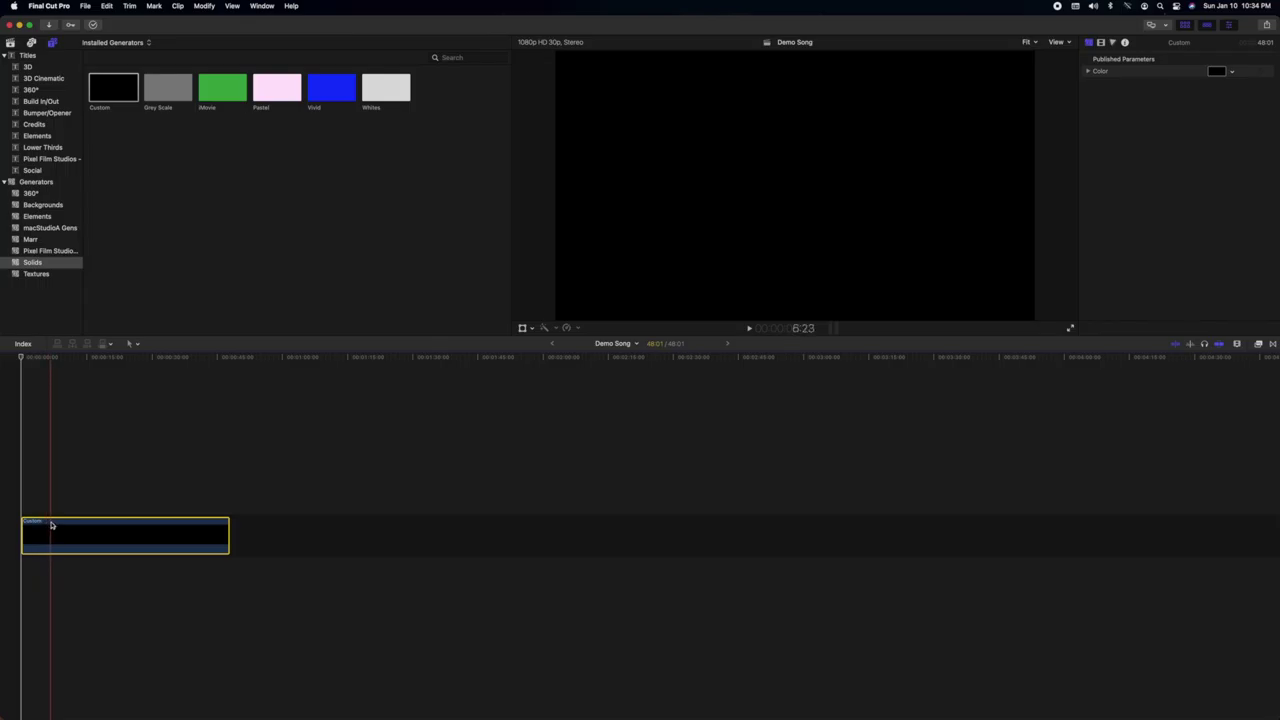
- Return the playhead to the start and attach the Final Performance audio beneath the Custom generator clip
key(space)
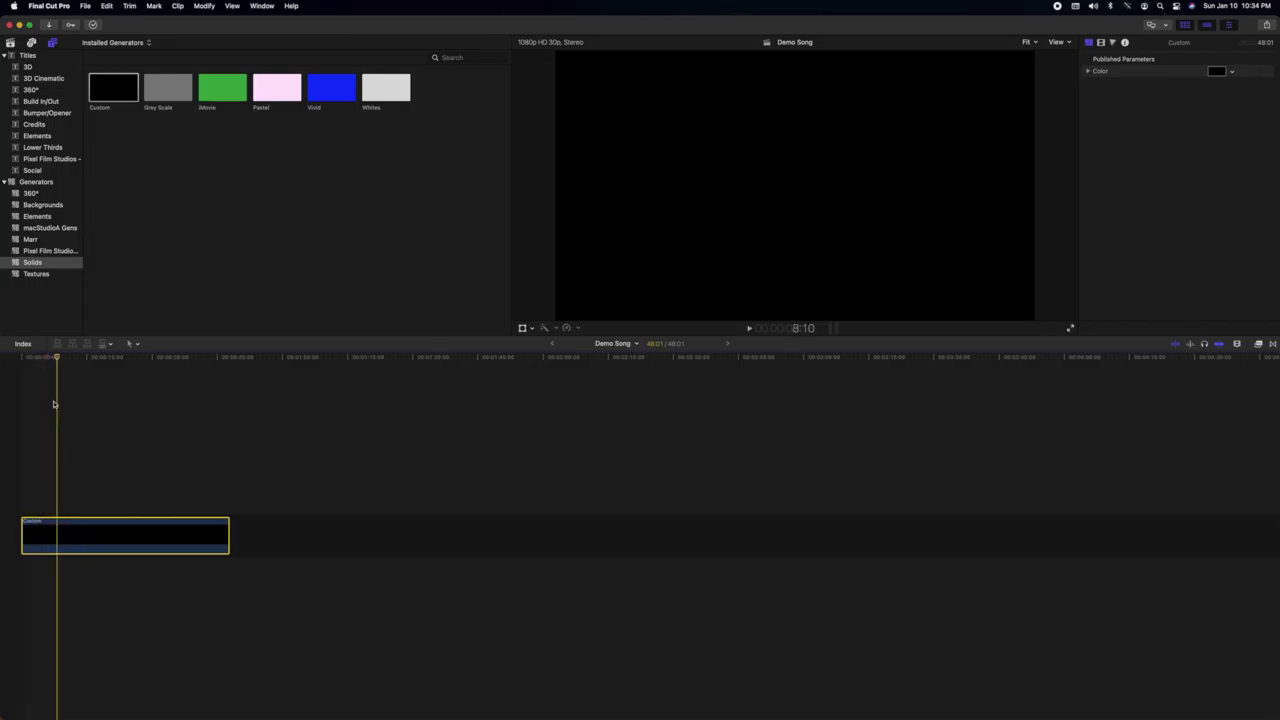
key(j)
key(j)
key(j)
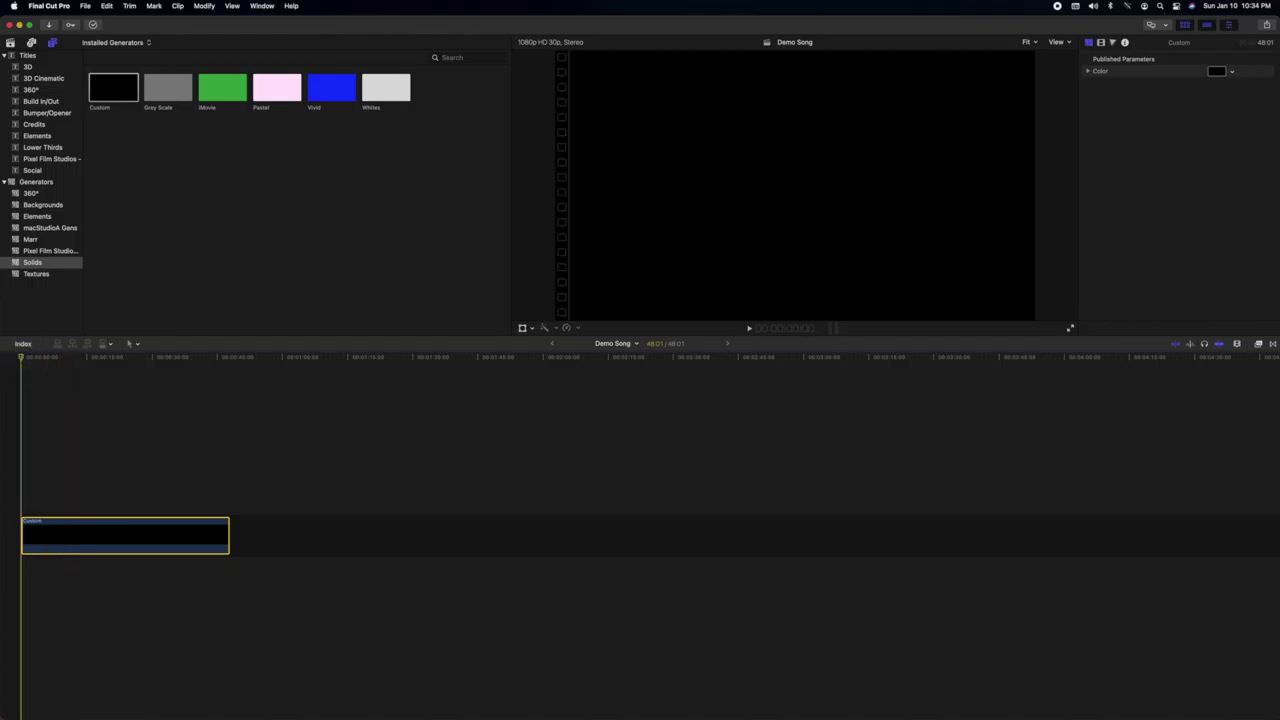
key(super+1)
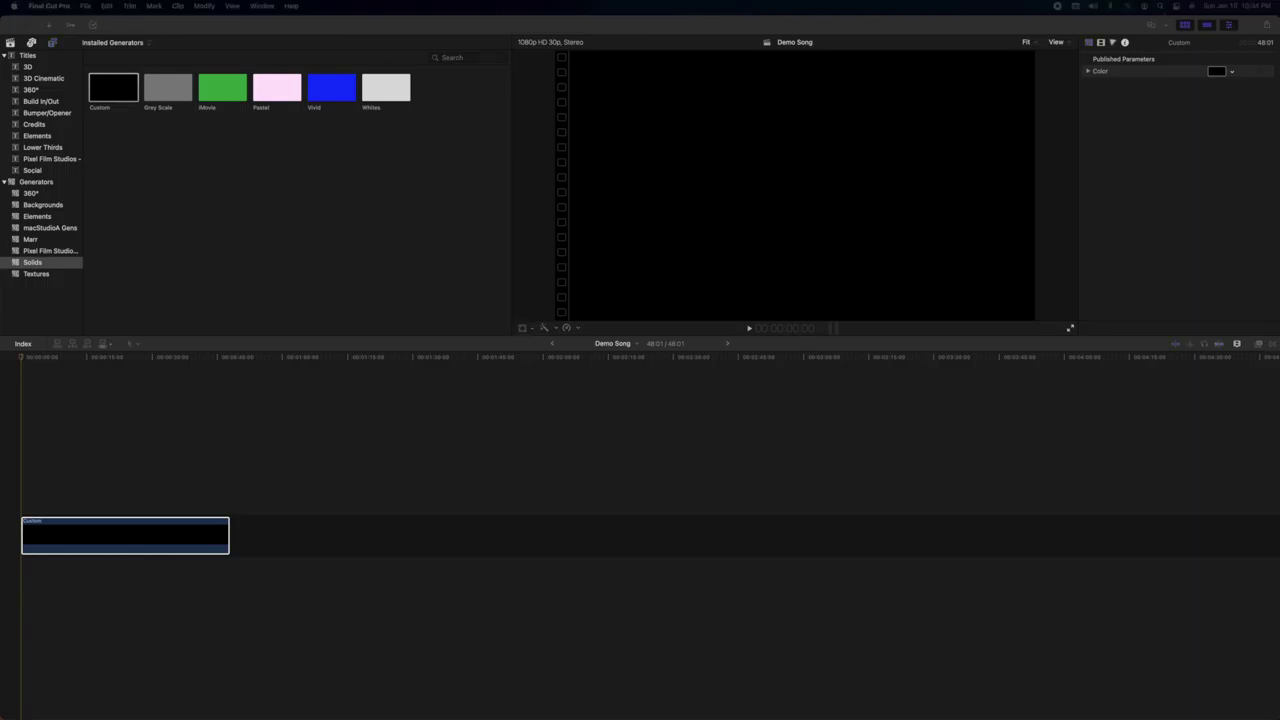
drag(0, 520, 19, 572)
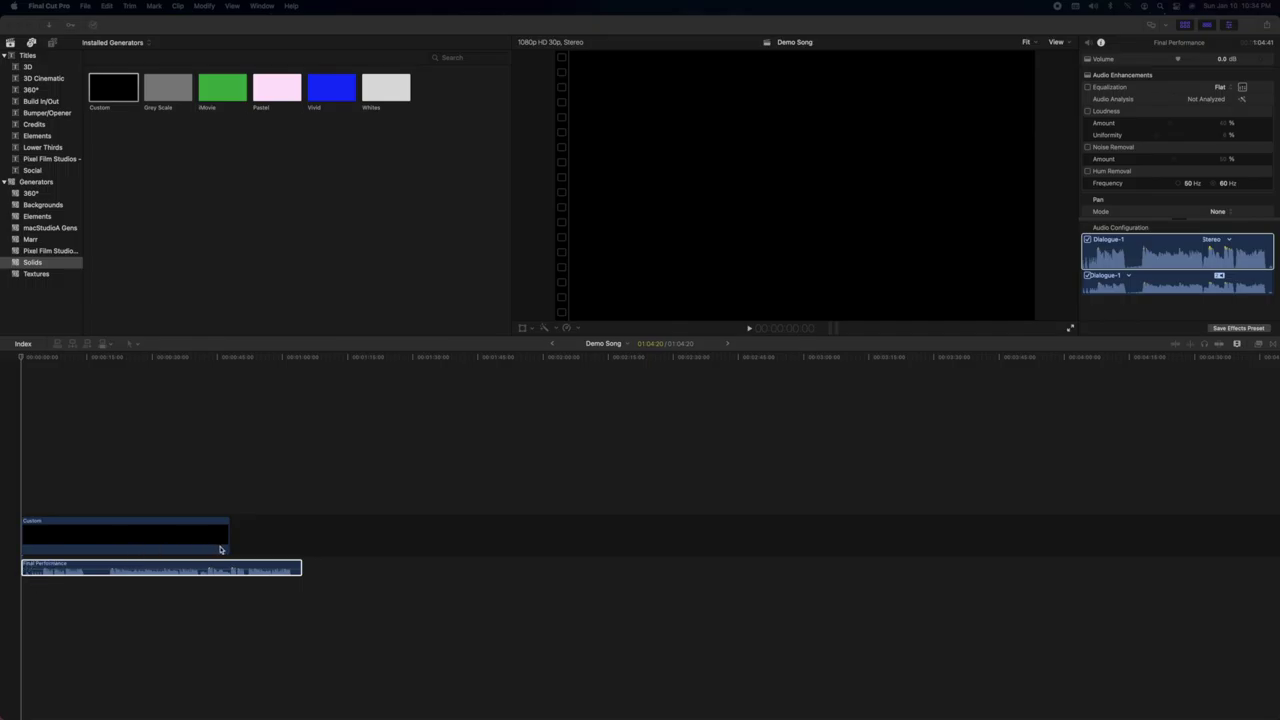
- Lengthen the Custom generator past the end of the Final Performance audio to about 1:07 and preview the opening
drag(228, 545, 310, 543)
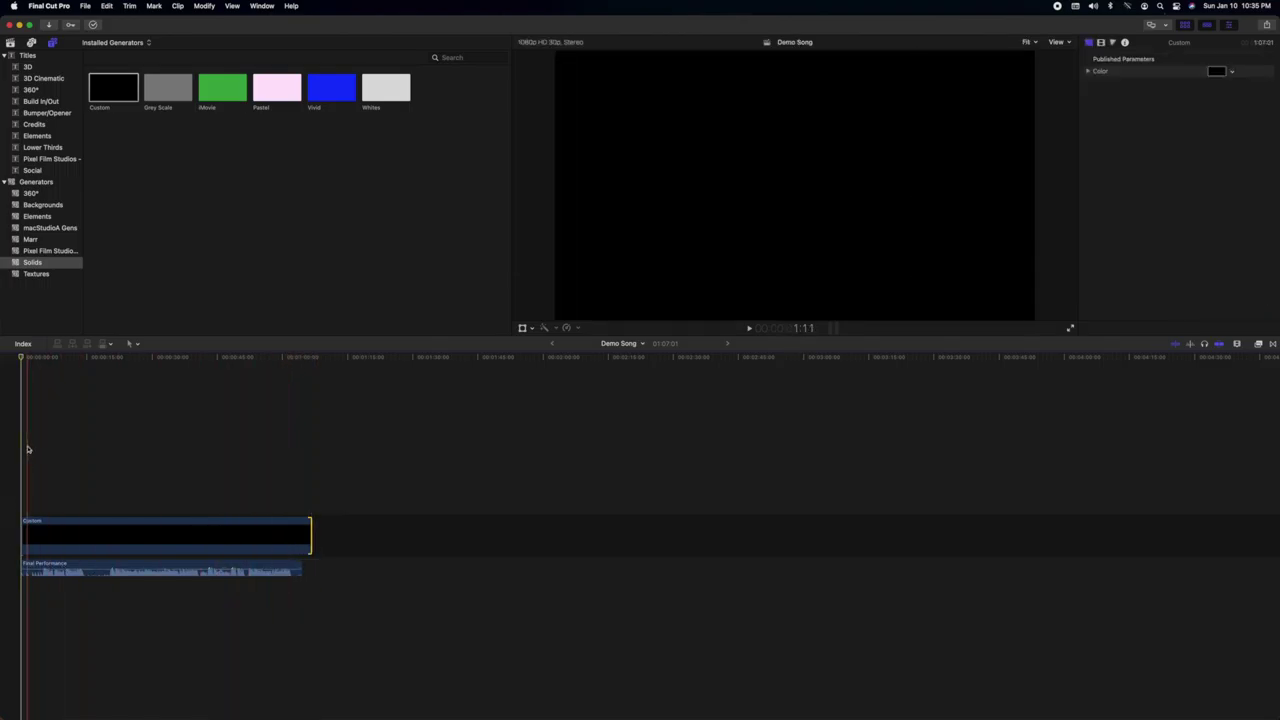
key(space)
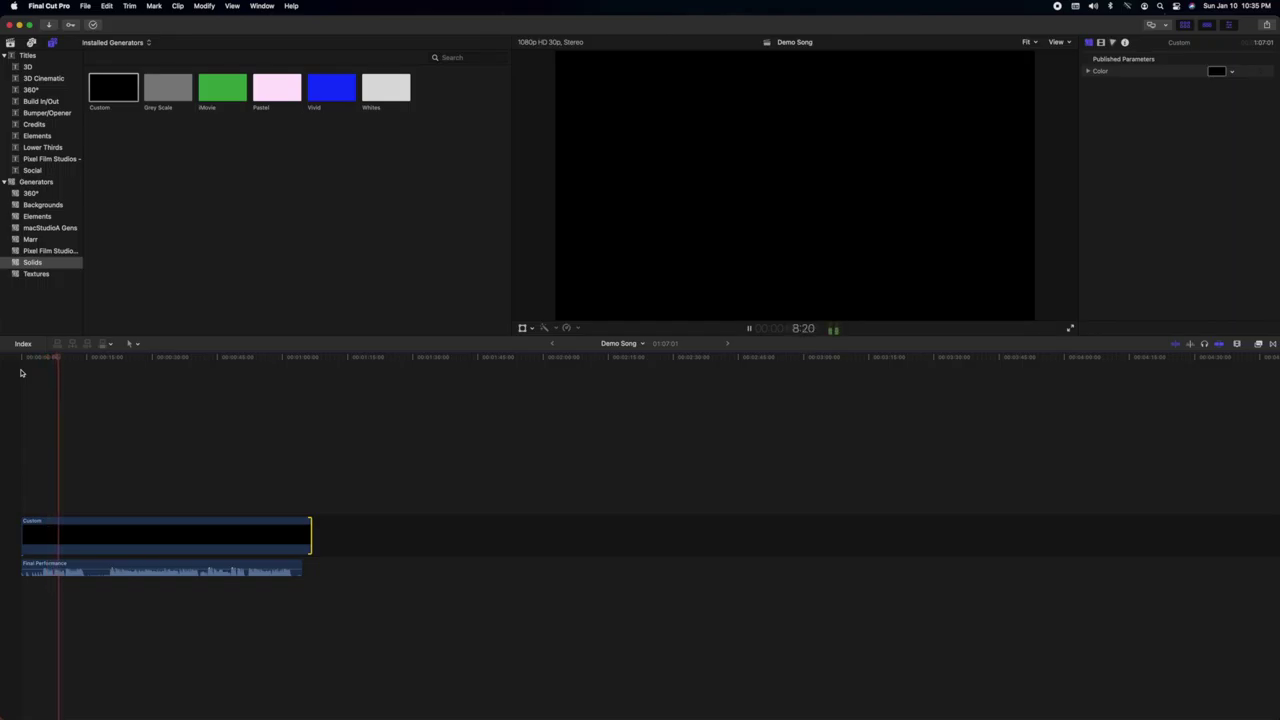
click(22, 368)
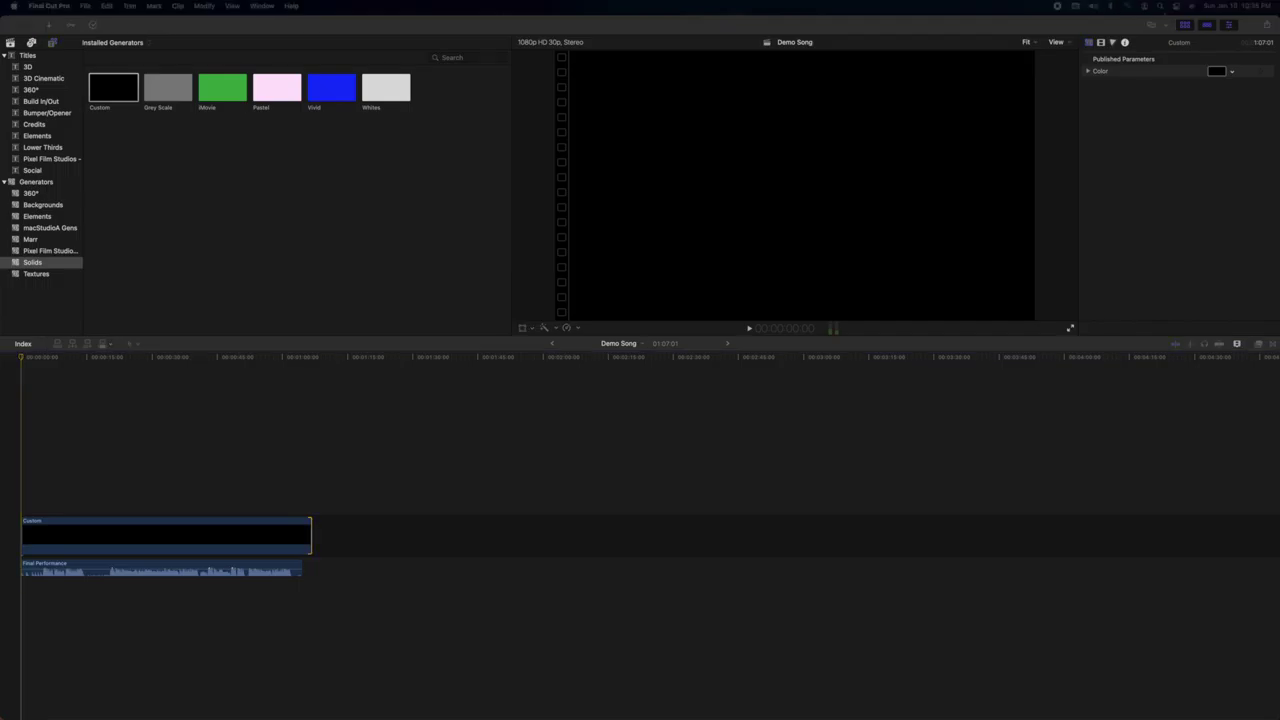
- Stack the Bari Sax video above the Custom generator and the Tenor 2 video above it, both starting at the timeline's beginning
drag(13, 441, 15, 495)
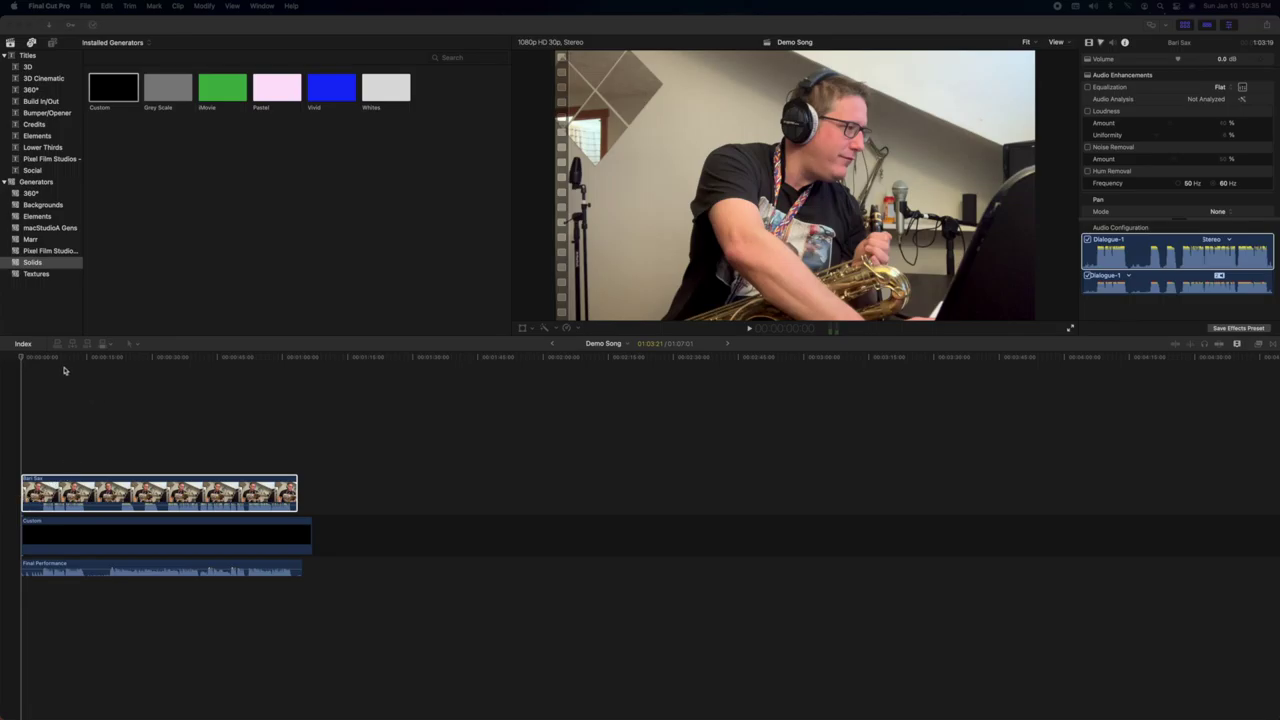
click(55, 488)
key(space)
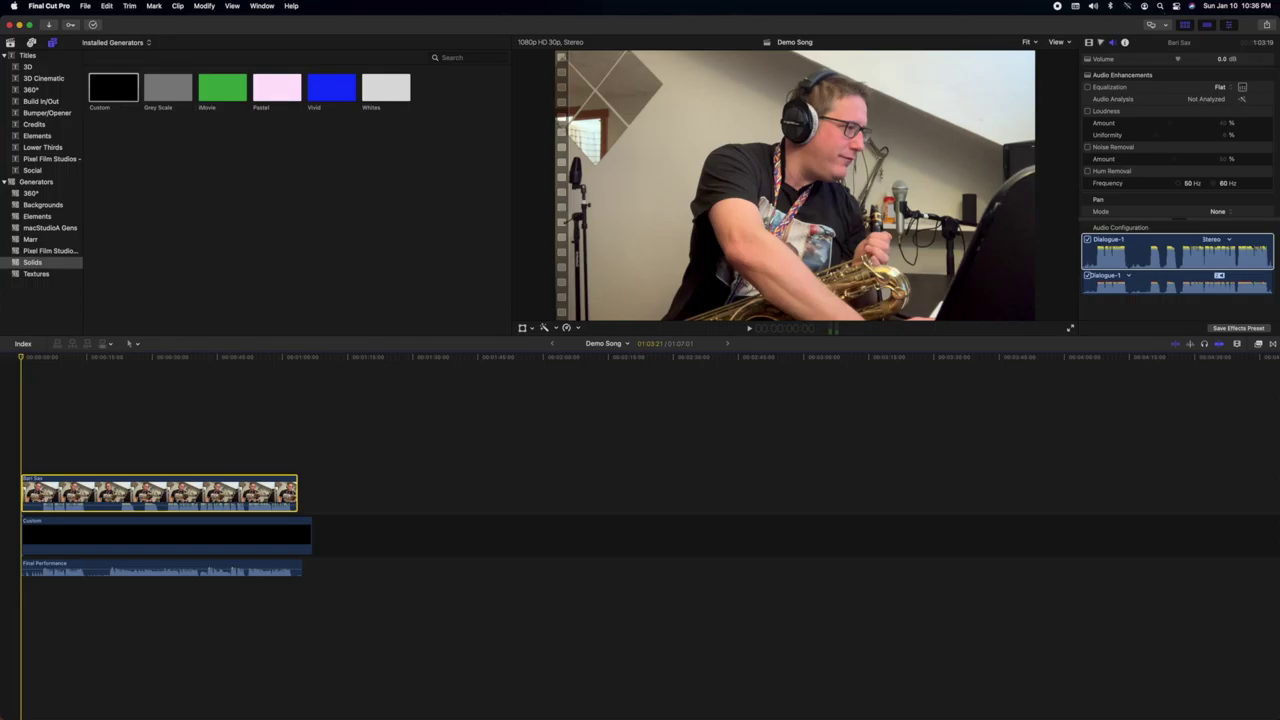
drag(157, 437, 90, 450)
click(67, 490)
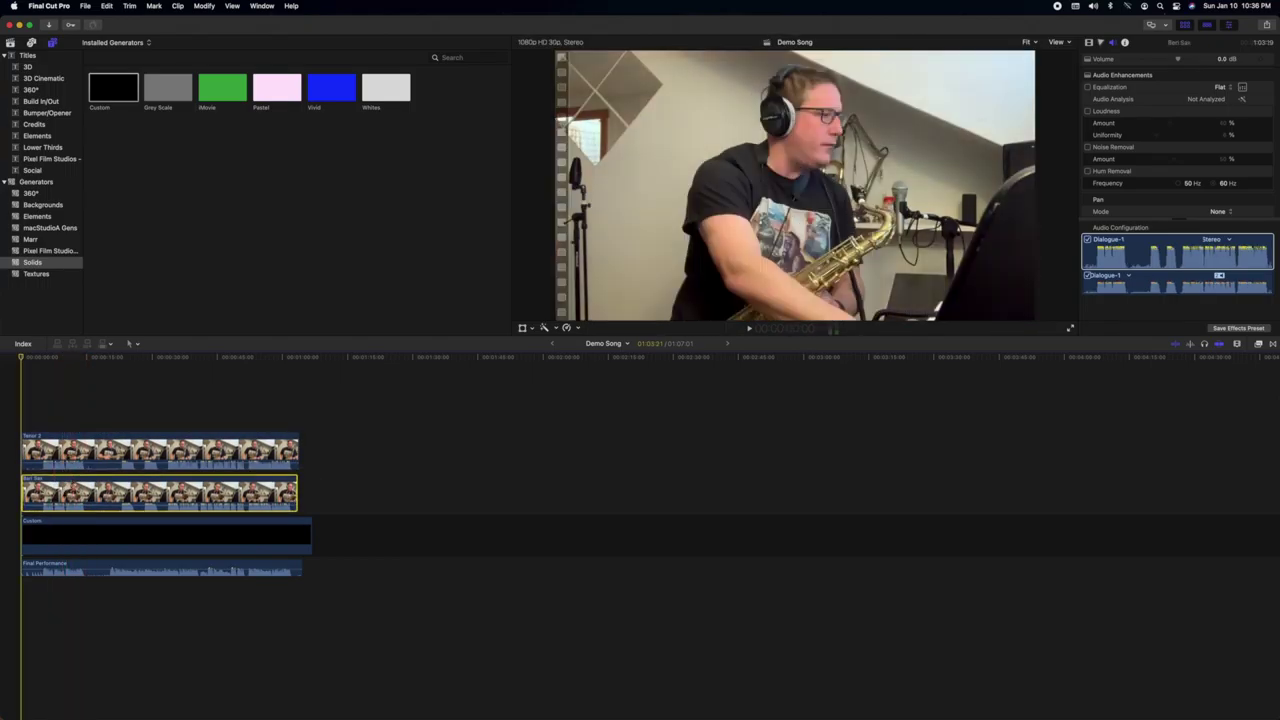
- Stack the Tenor 1 and Alto 2 videos above Tenor 2, aligned with the start of the timeline
drag(120, 410, 18, 412)
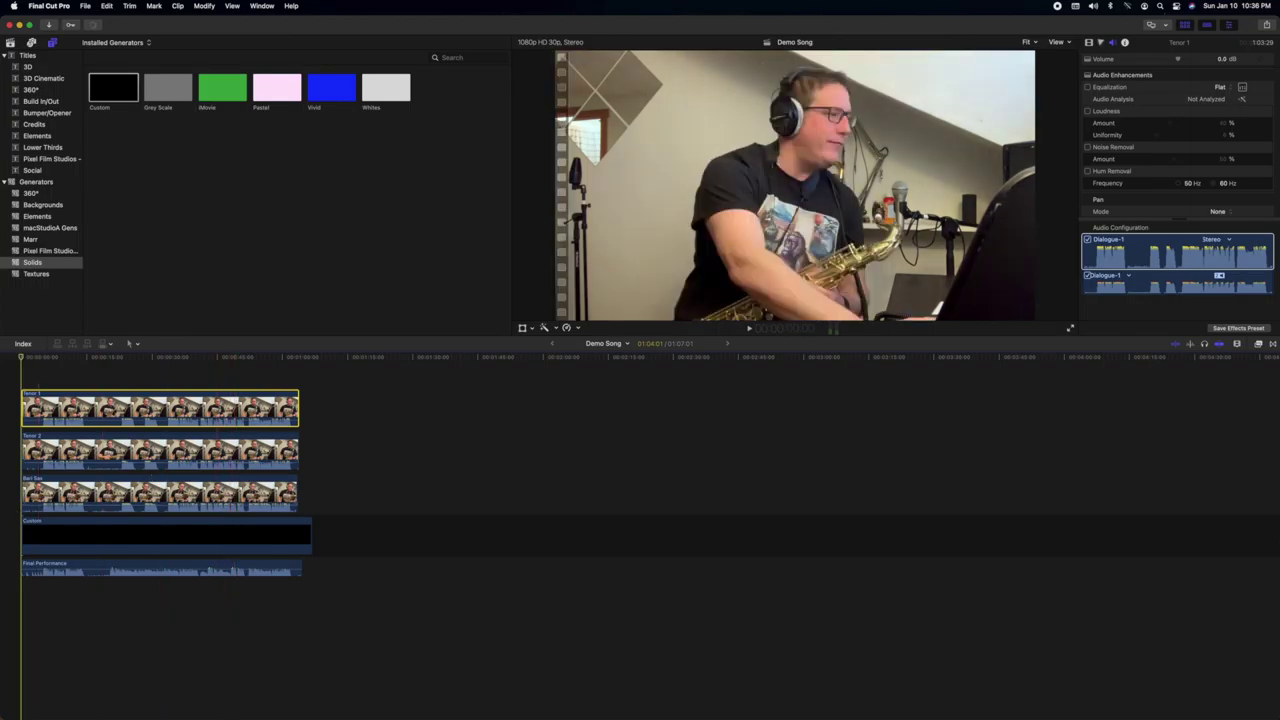
drag(391, 346, 40, 392)
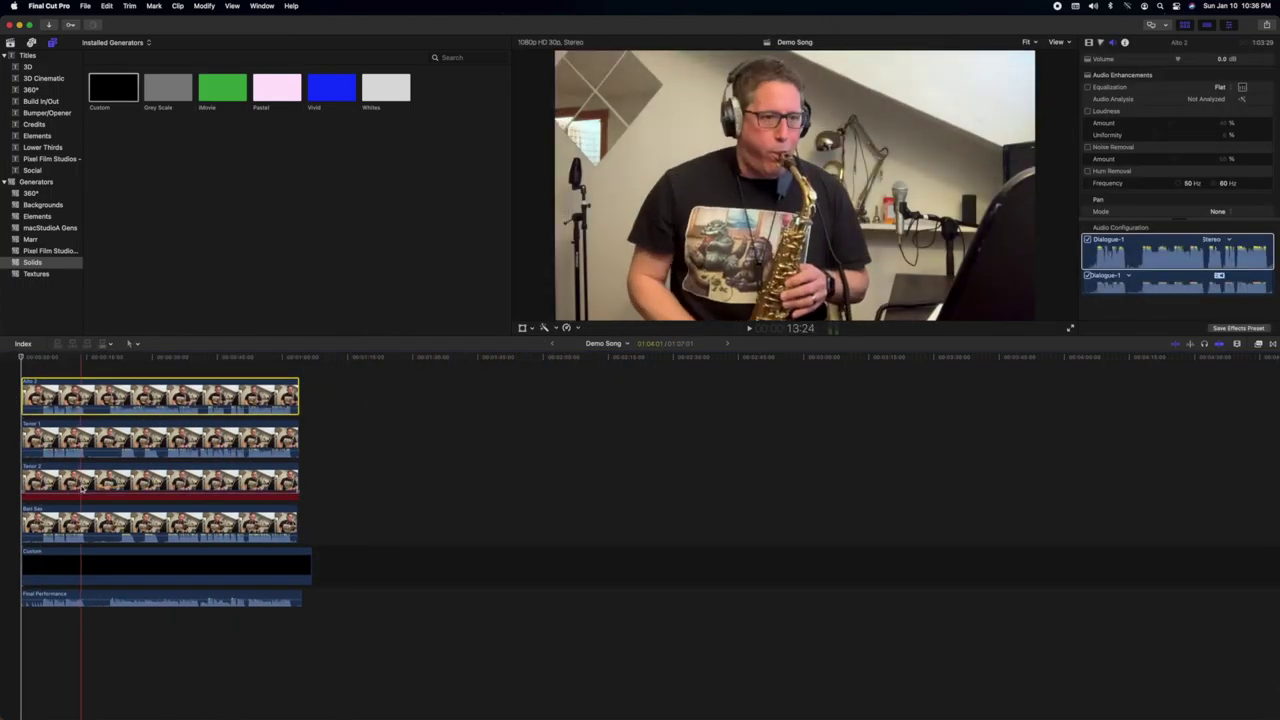
click(80, 481)
key(Home)
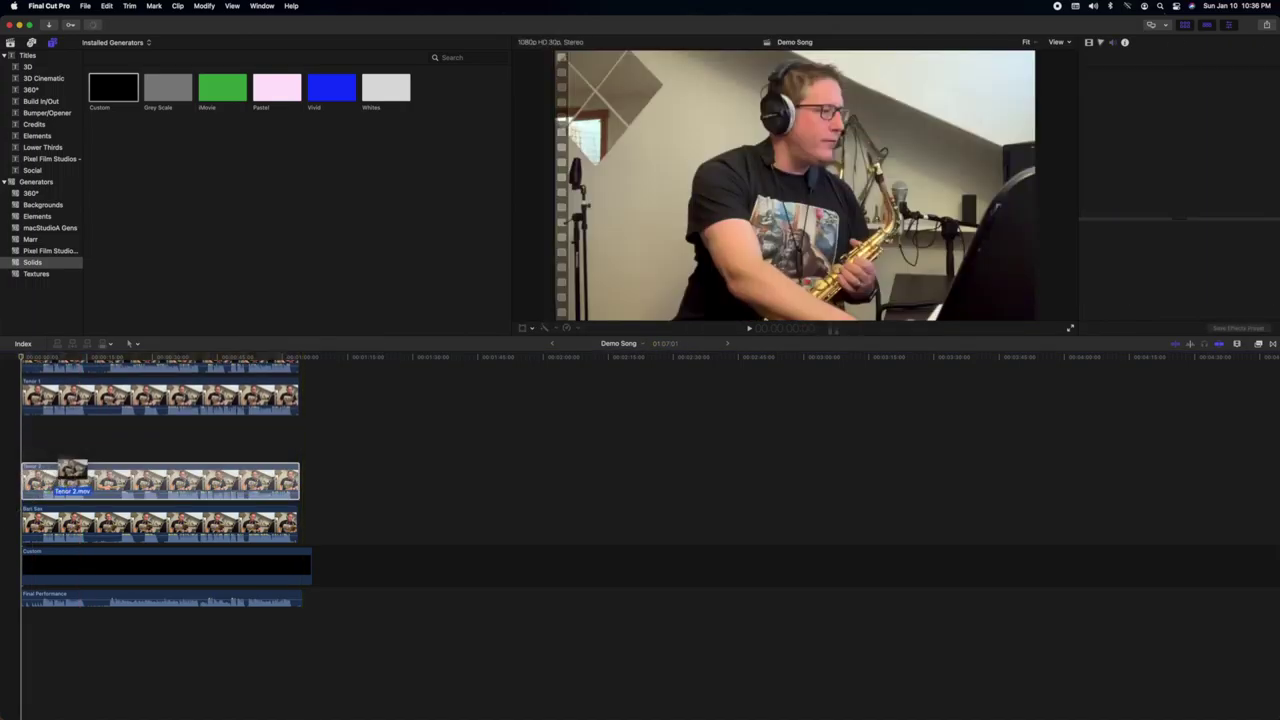
click(20, 395)
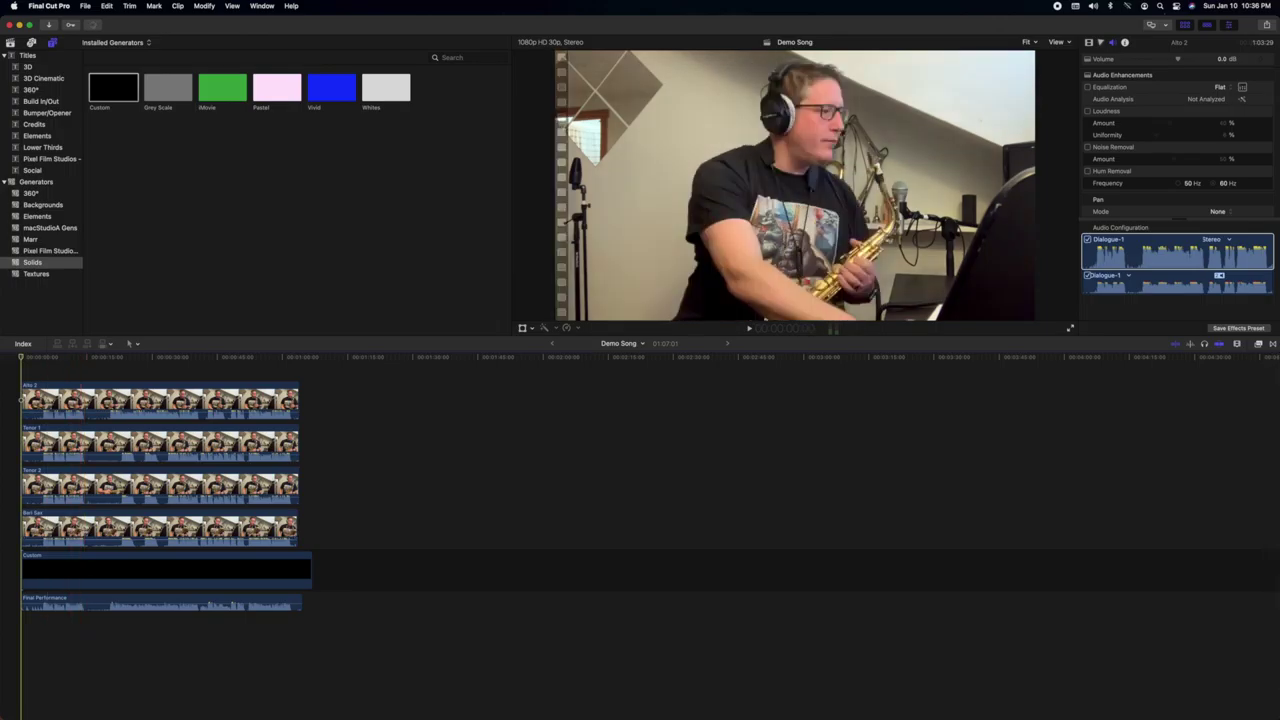
- Add the Alto 1 video above Alto 2 at the start of the timeline and look over the stacked clips
drag(60, 404, 36, 362)
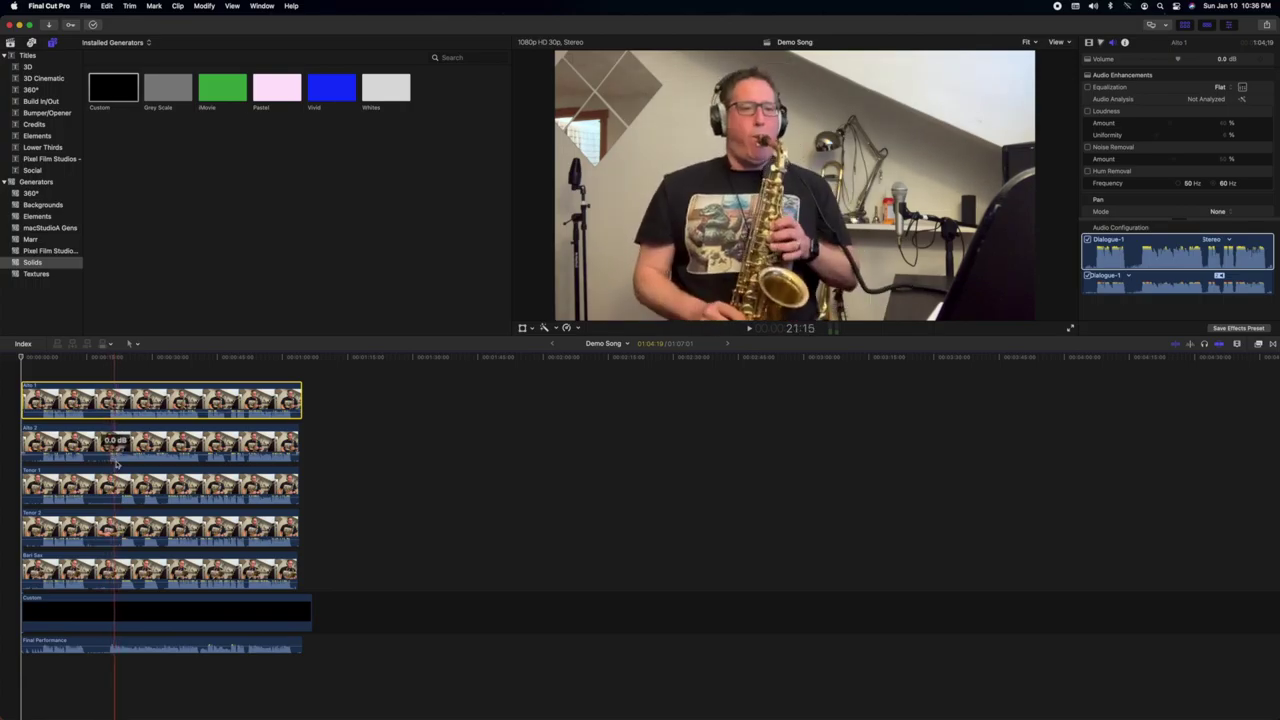
scroll(118, 465, down, 3)
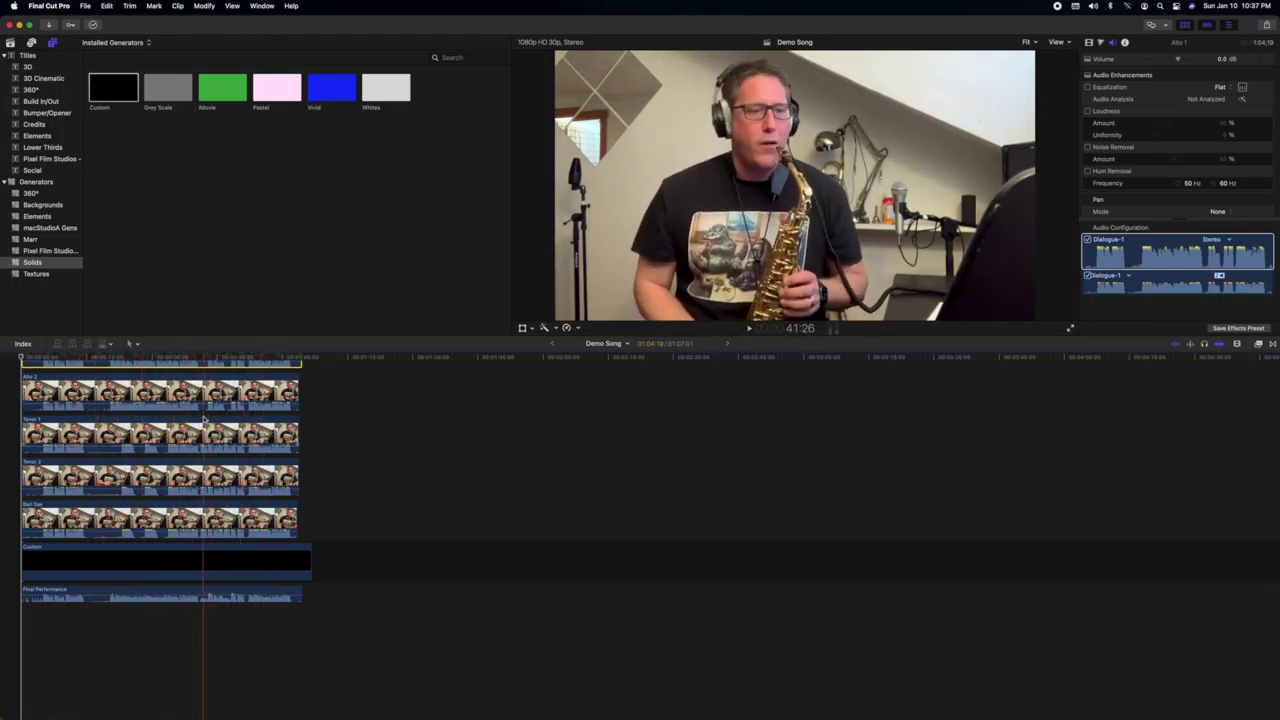
scroll(204, 420, up, 3)
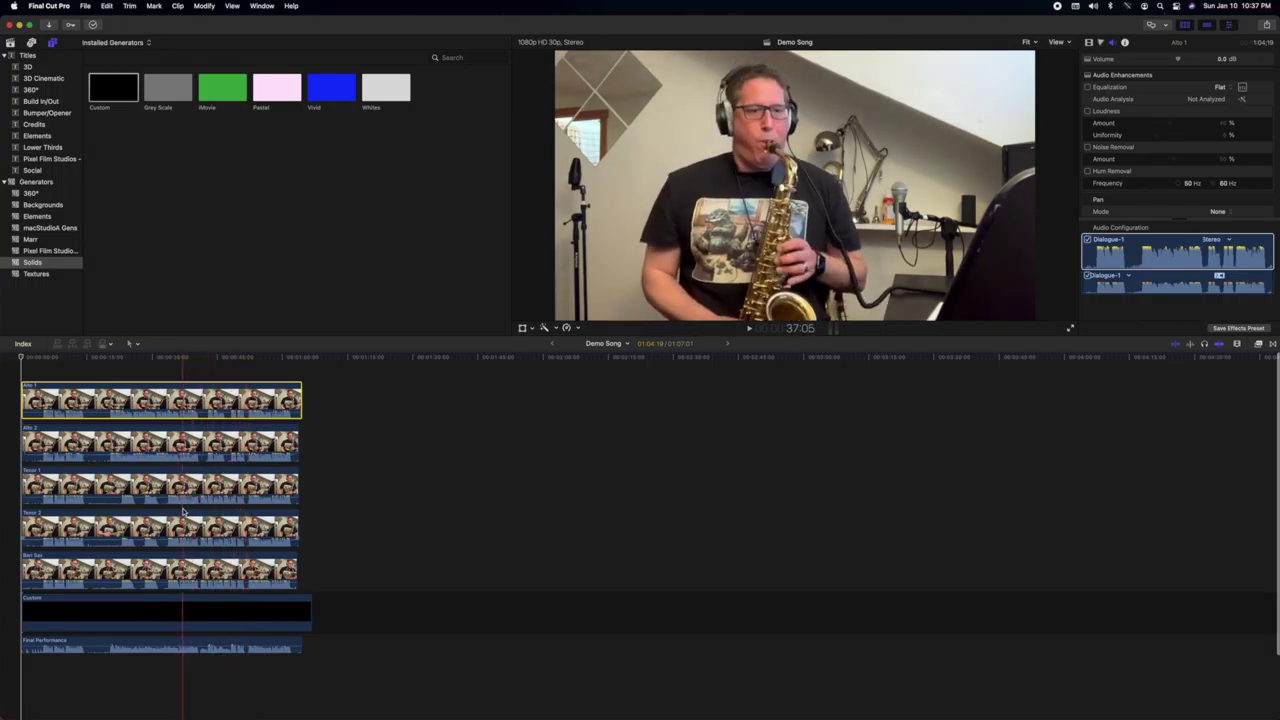
- Select all five saxophone video clips, from Alto 1 to Bari Sax, and detach their audio
drag(332, 569, 92, 385)
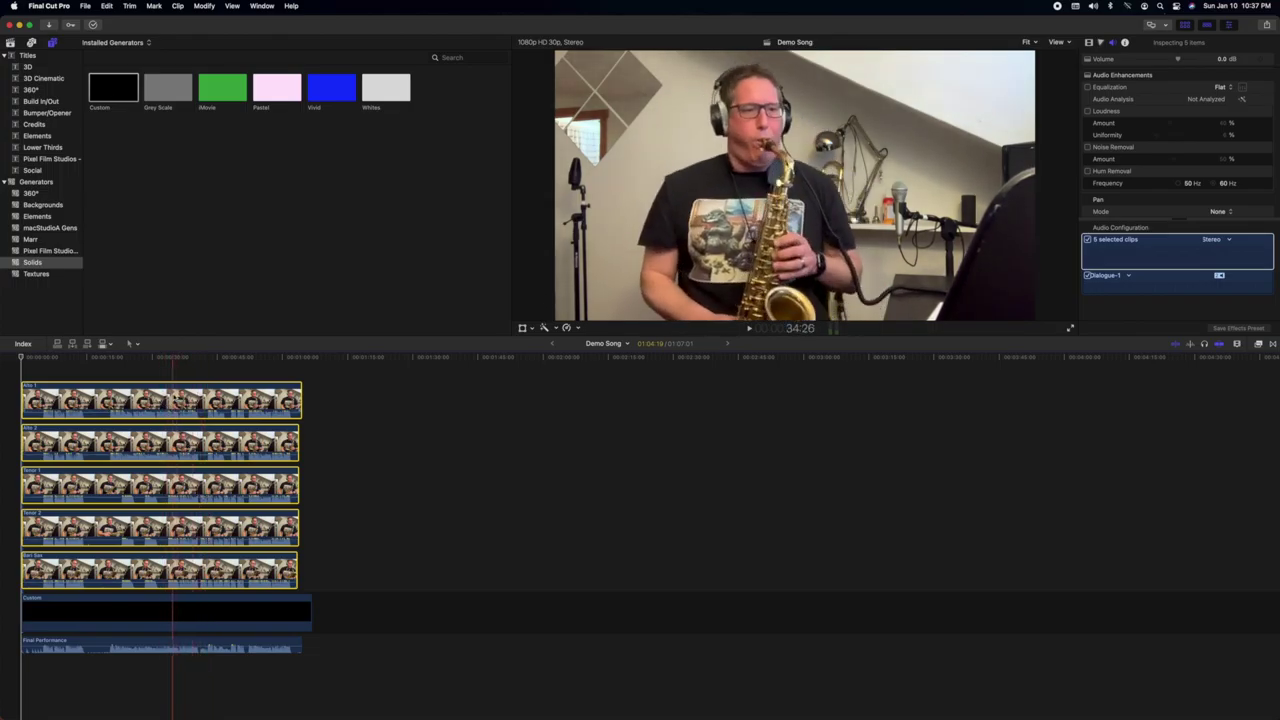
click(366, 443)
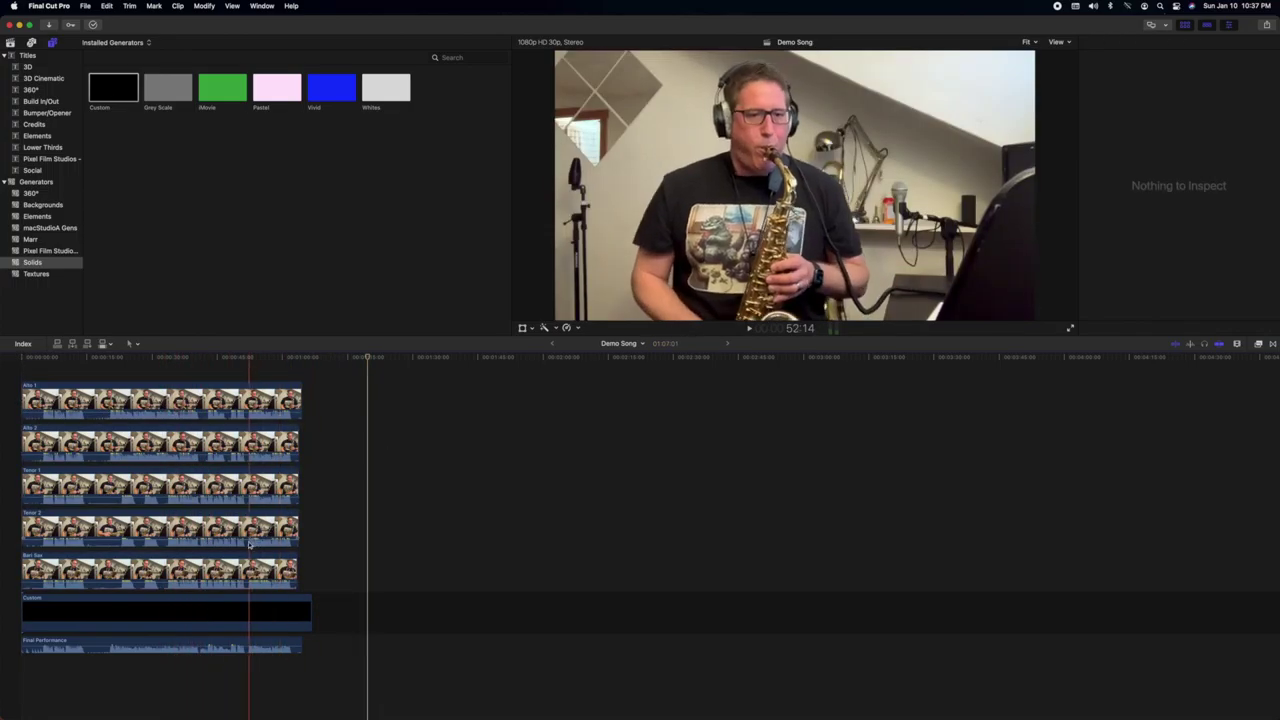
click(243, 566)
super+click(244, 526)
super+click(245, 483)
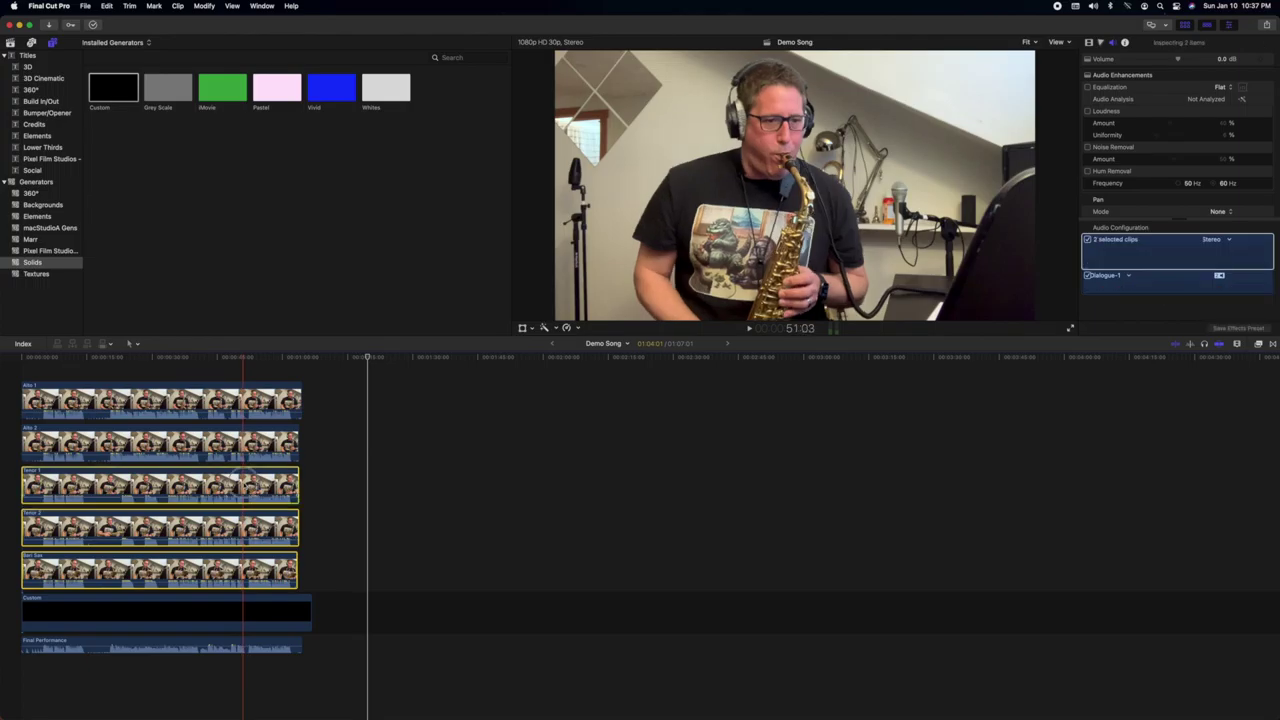
drag(333, 556, 50, 352)
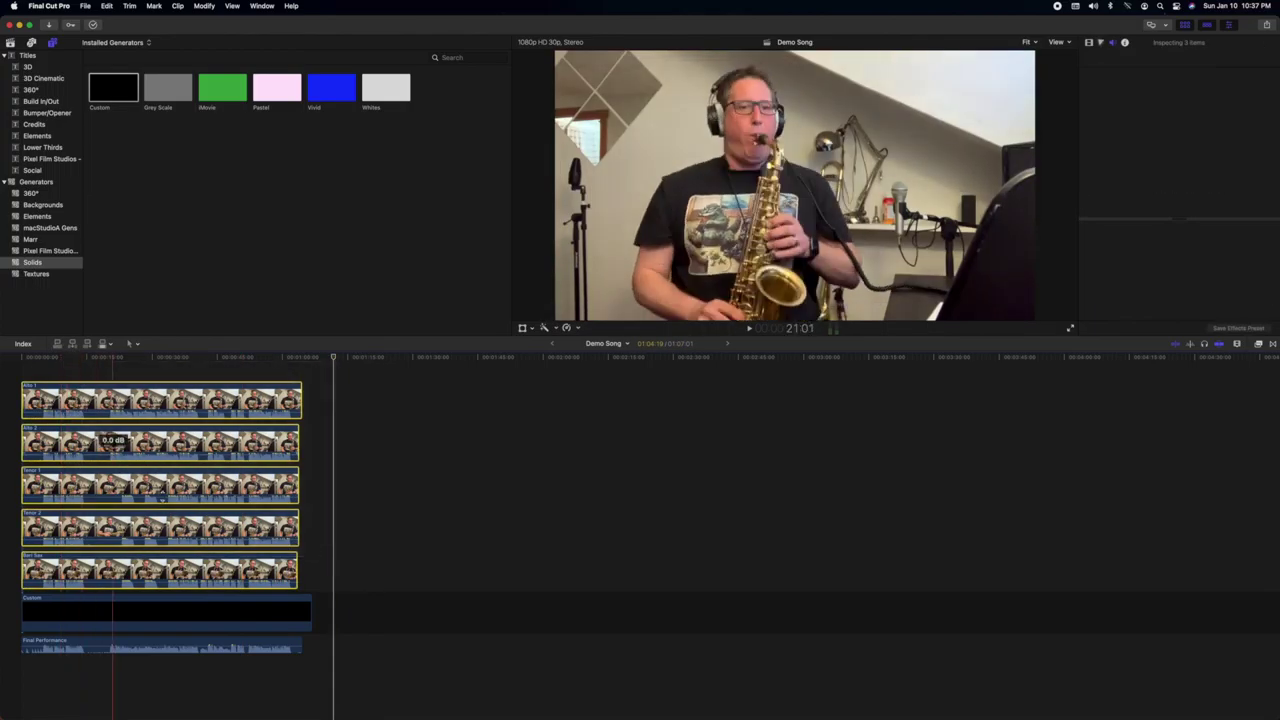
right_click(88, 399)
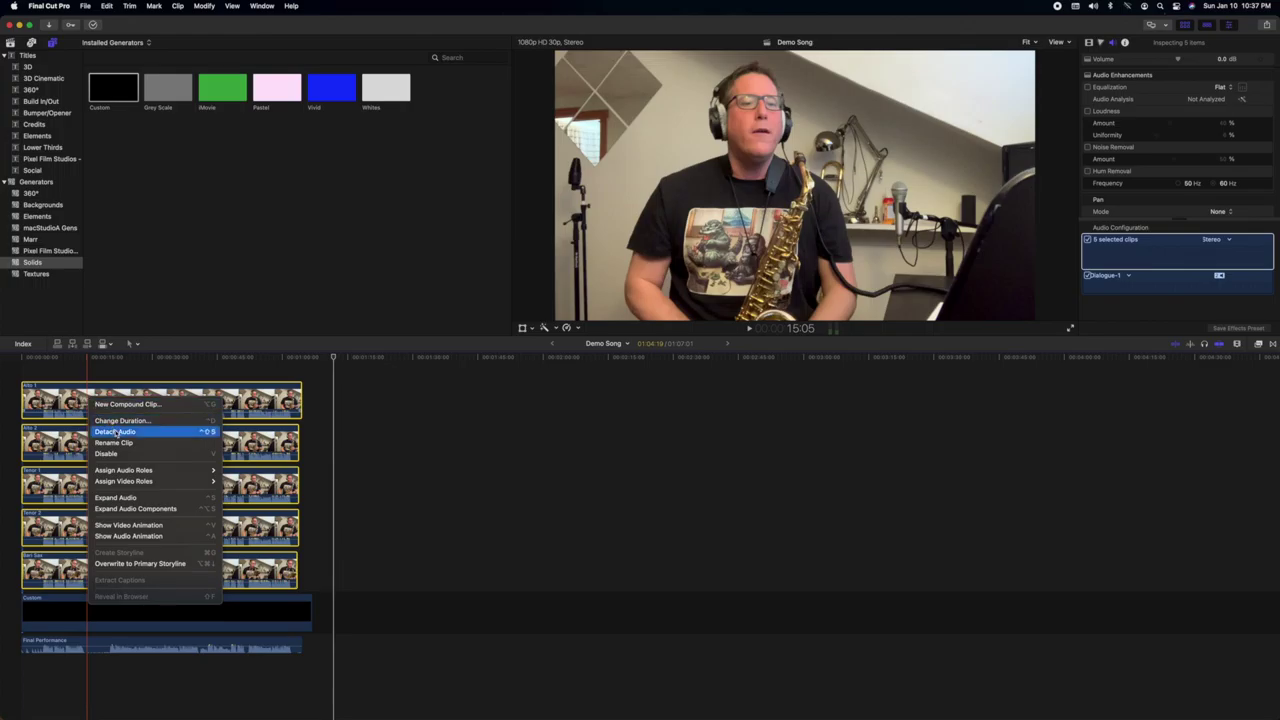
click(116, 432)
- Delete the five detached saxophone audio clips, keeping only the Final Performance audio
scroll(158, 504, down, 4)
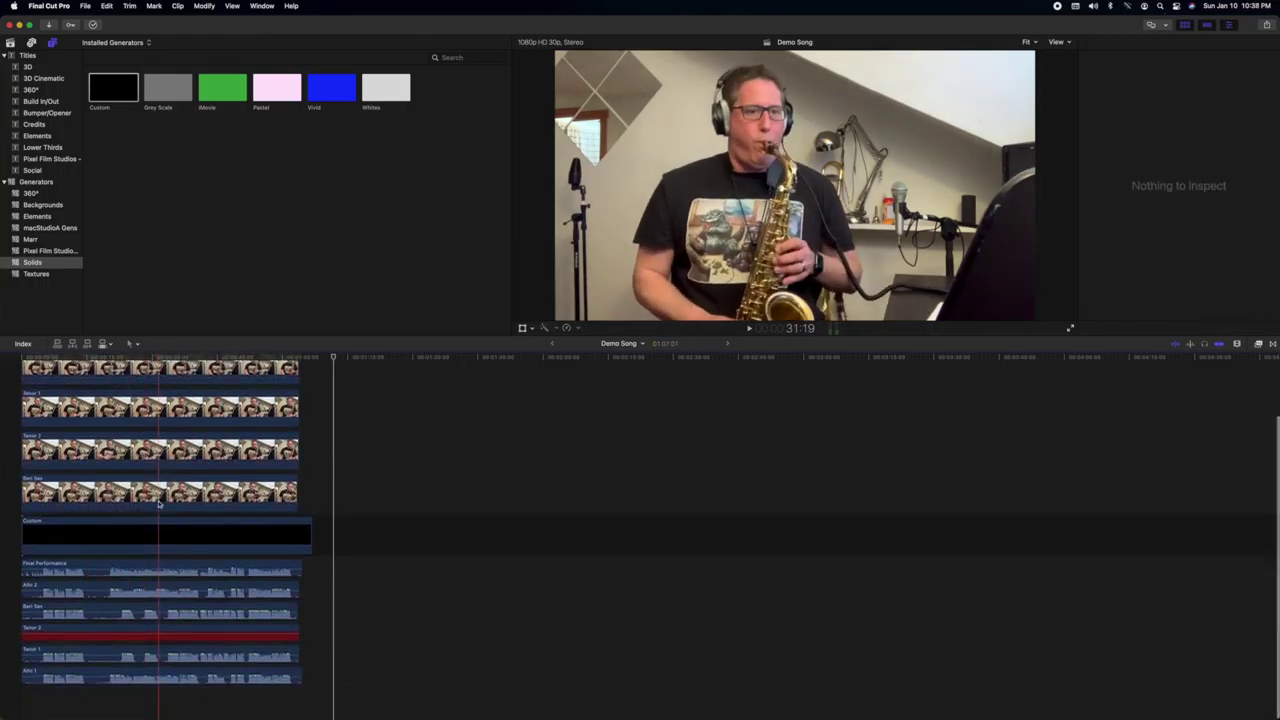
drag(307, 705, 33, 590)
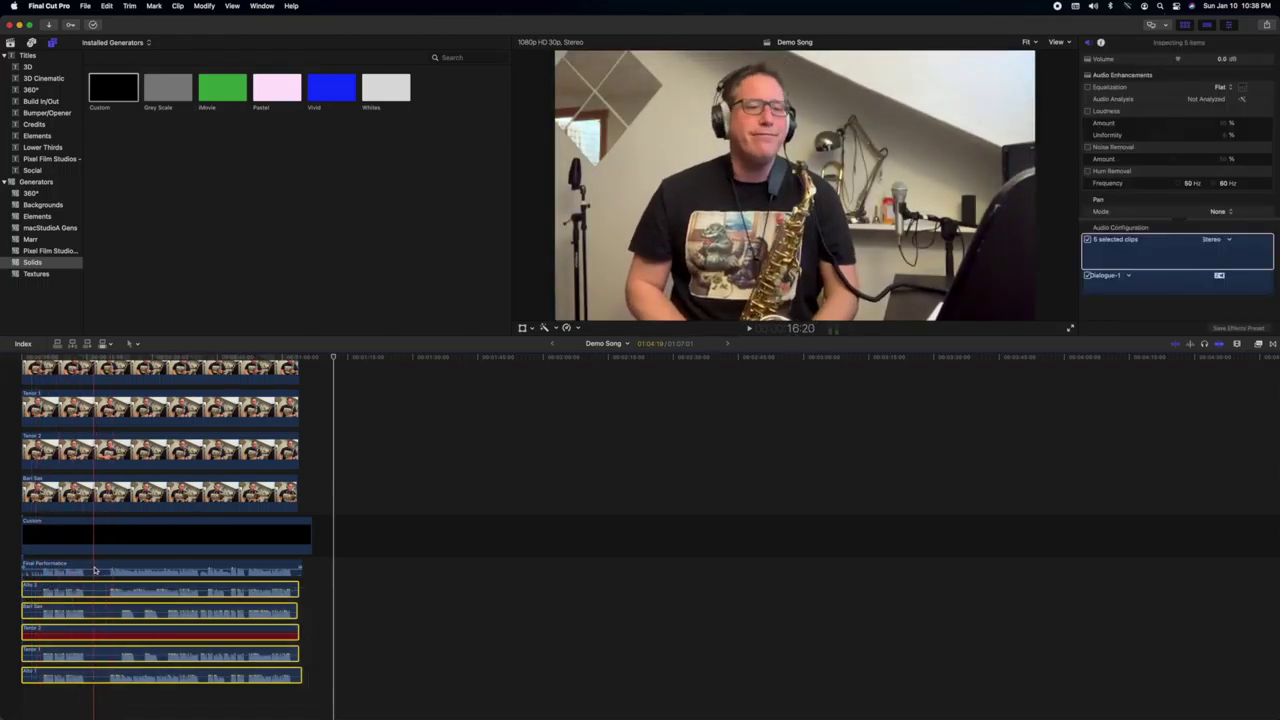
key(Delete)
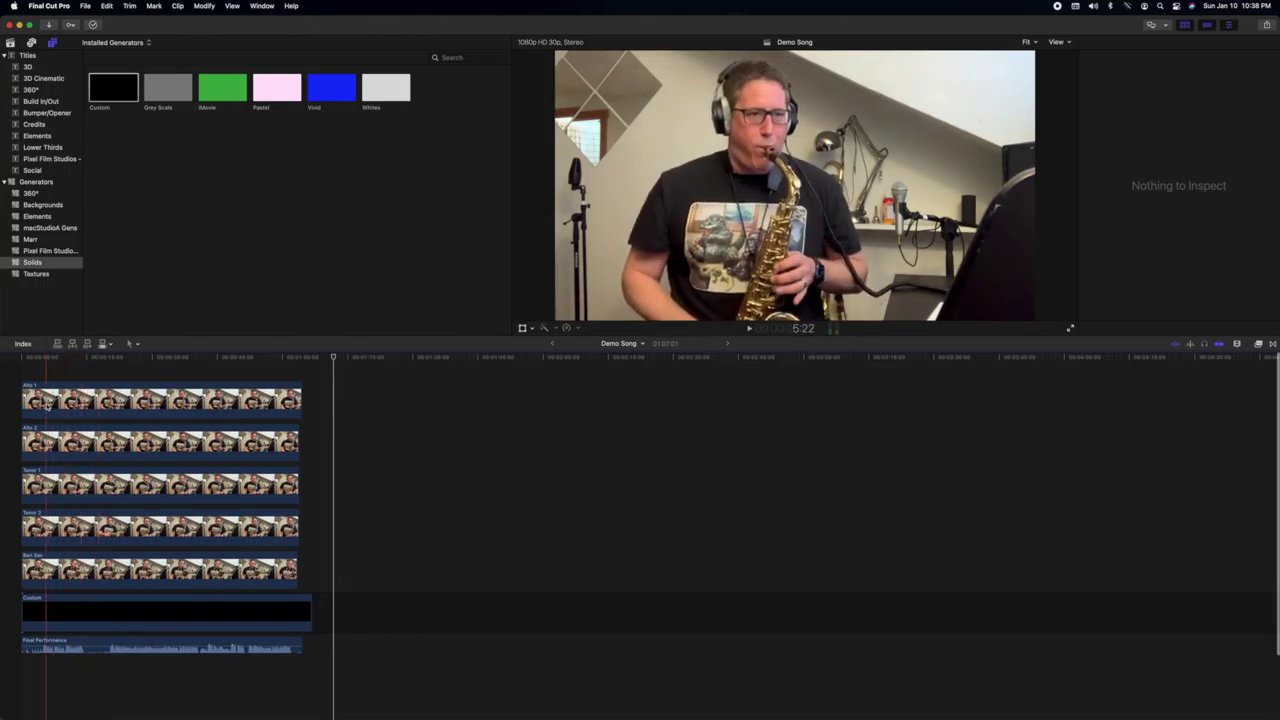
- Play the project from the beginning to check the video against the Final Performance audio
click(23, 363)
click(23, 400)
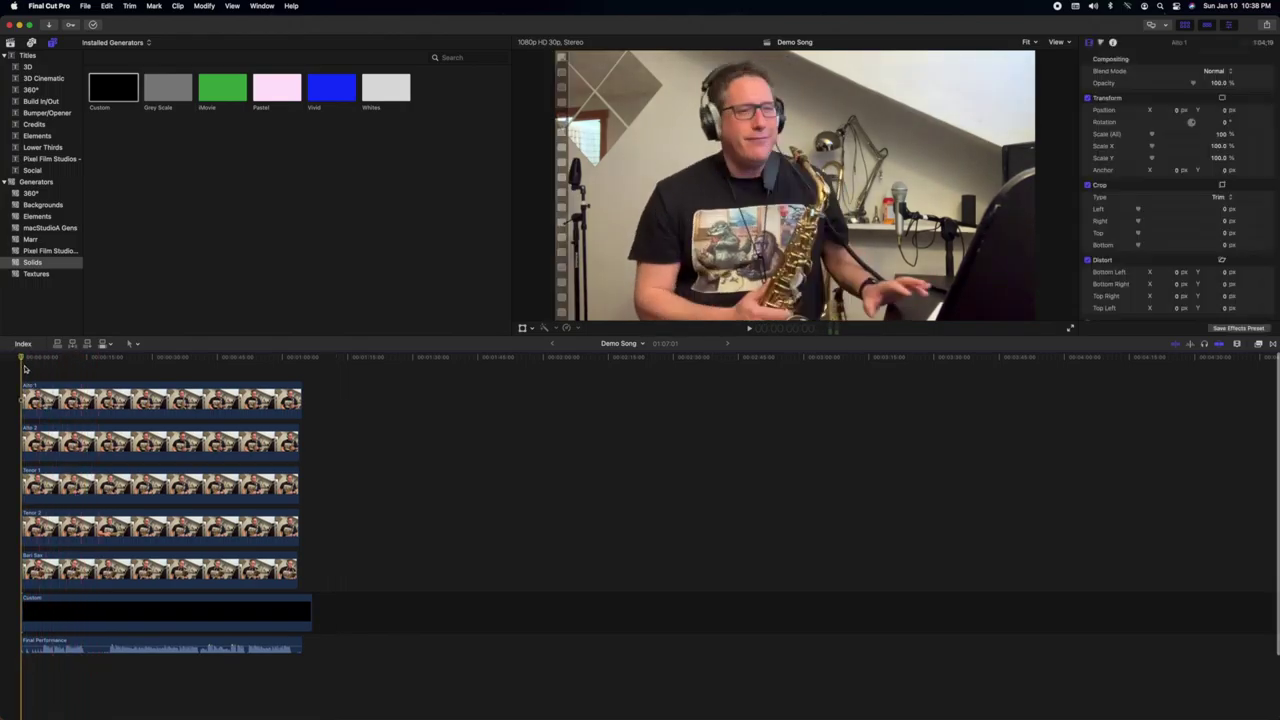
key(space)
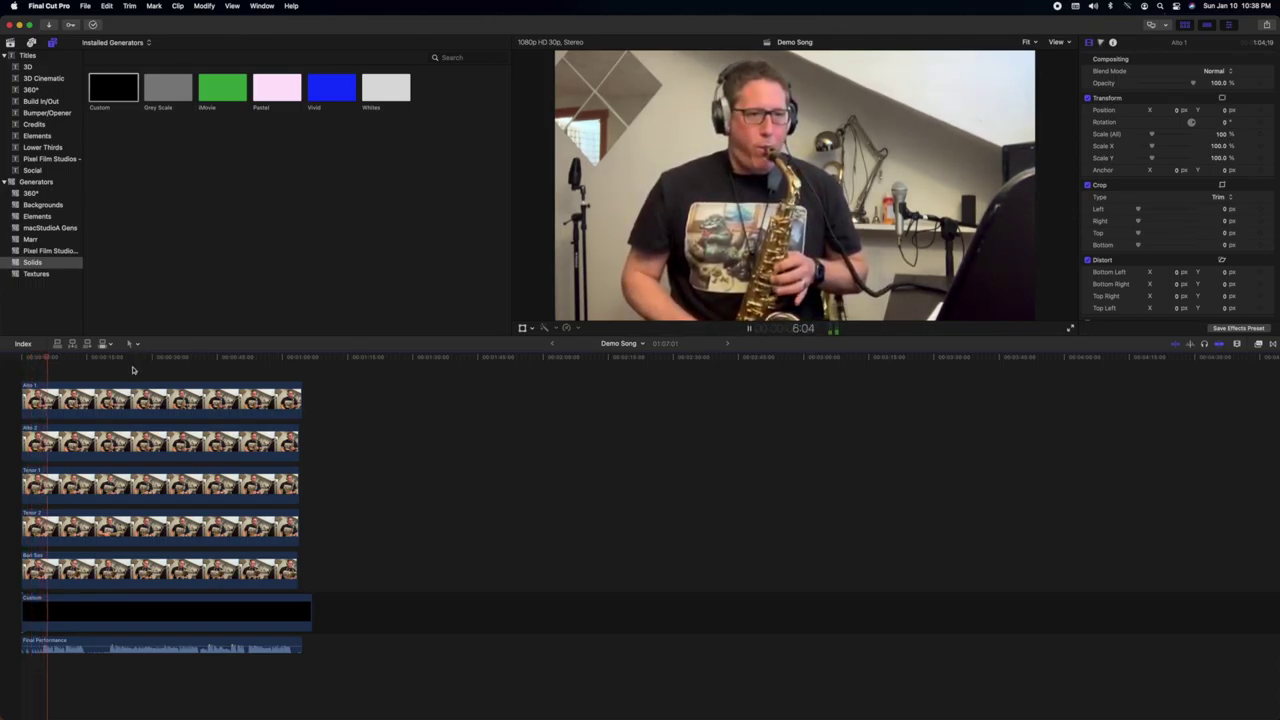
key(space)
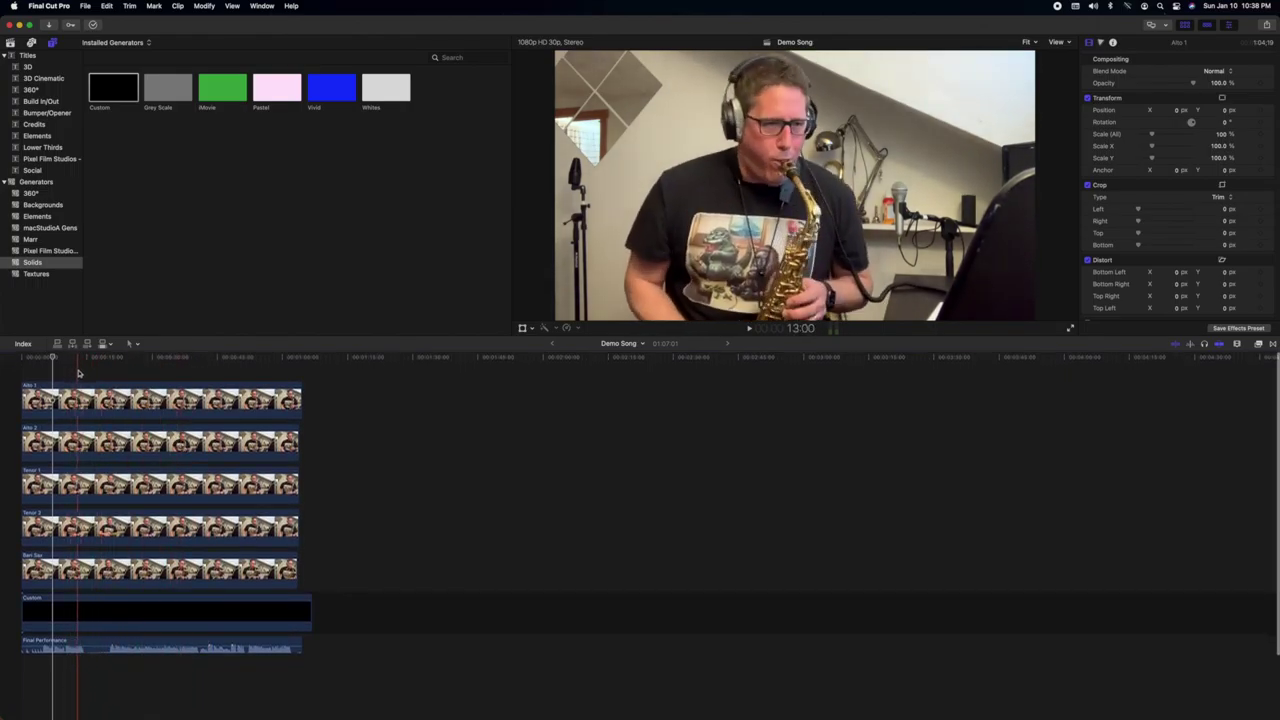
- Add the Simple GridX Pro generator from macStudioA Gens above Alto 1 and extend it to about 1:04, matching the Alto 1 clip's end
click(53, 45)
click(53, 45)
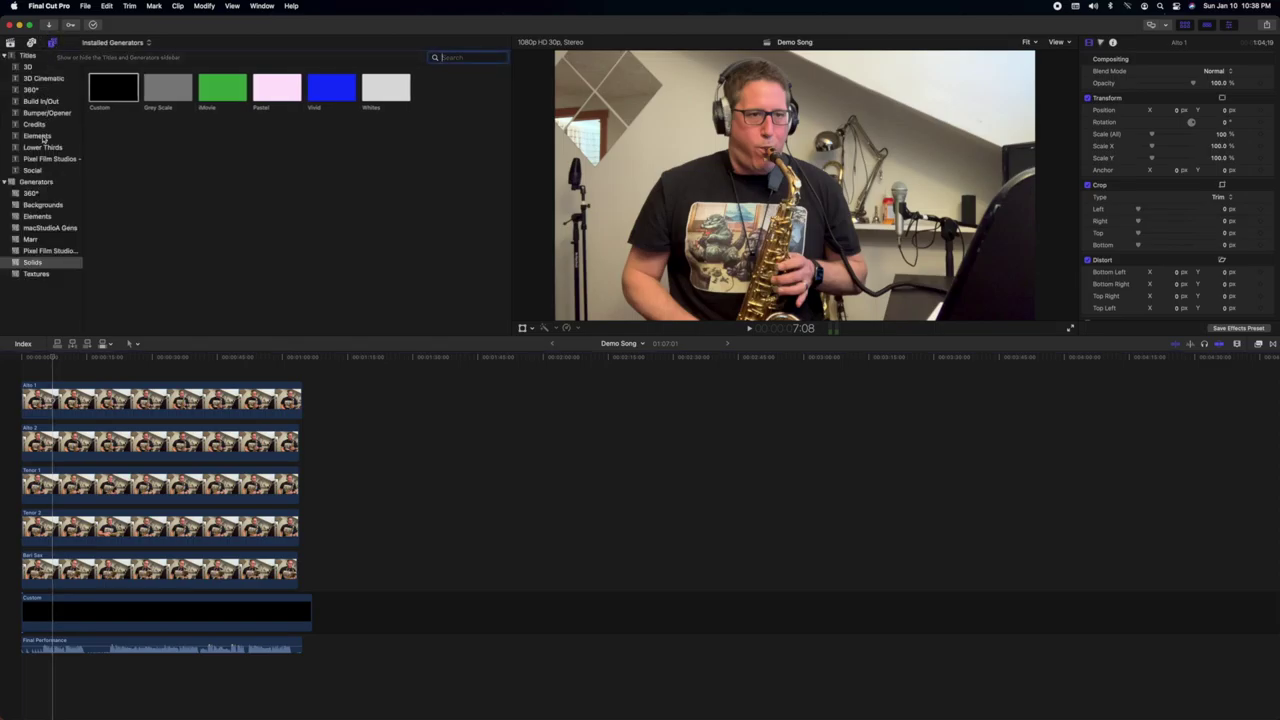
click(52, 228)
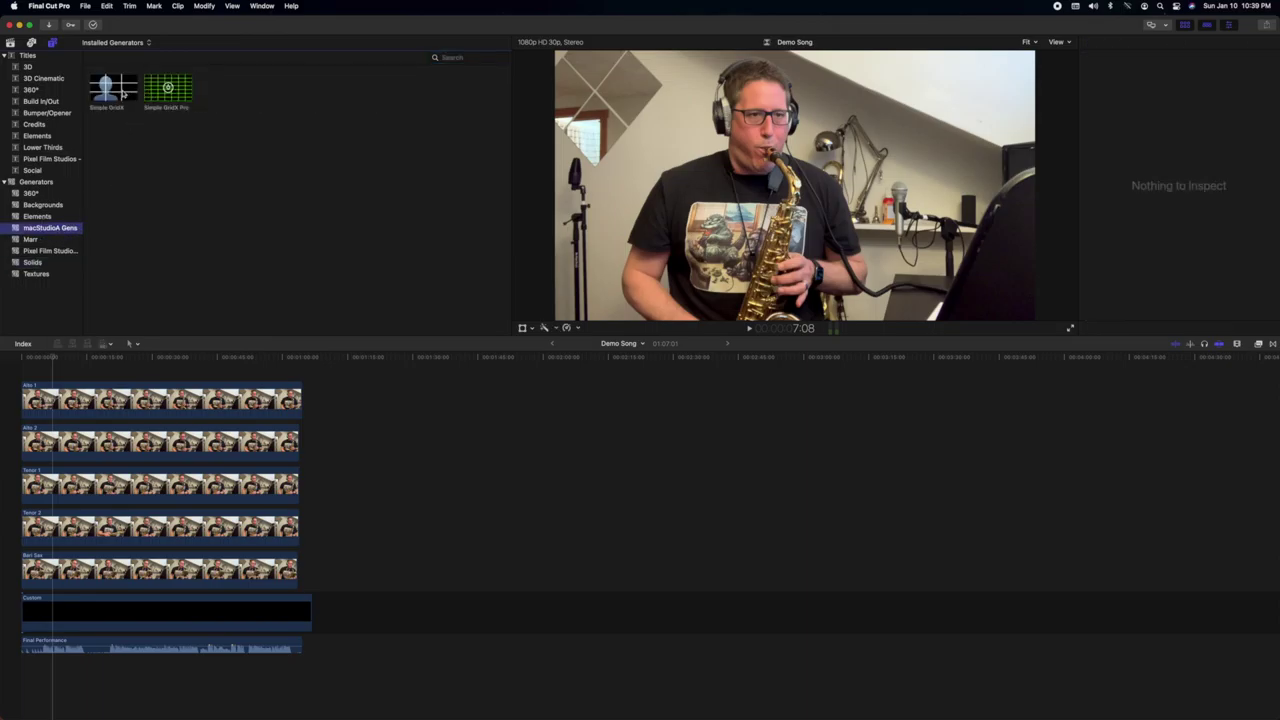
drag(158, 87, 34, 368)
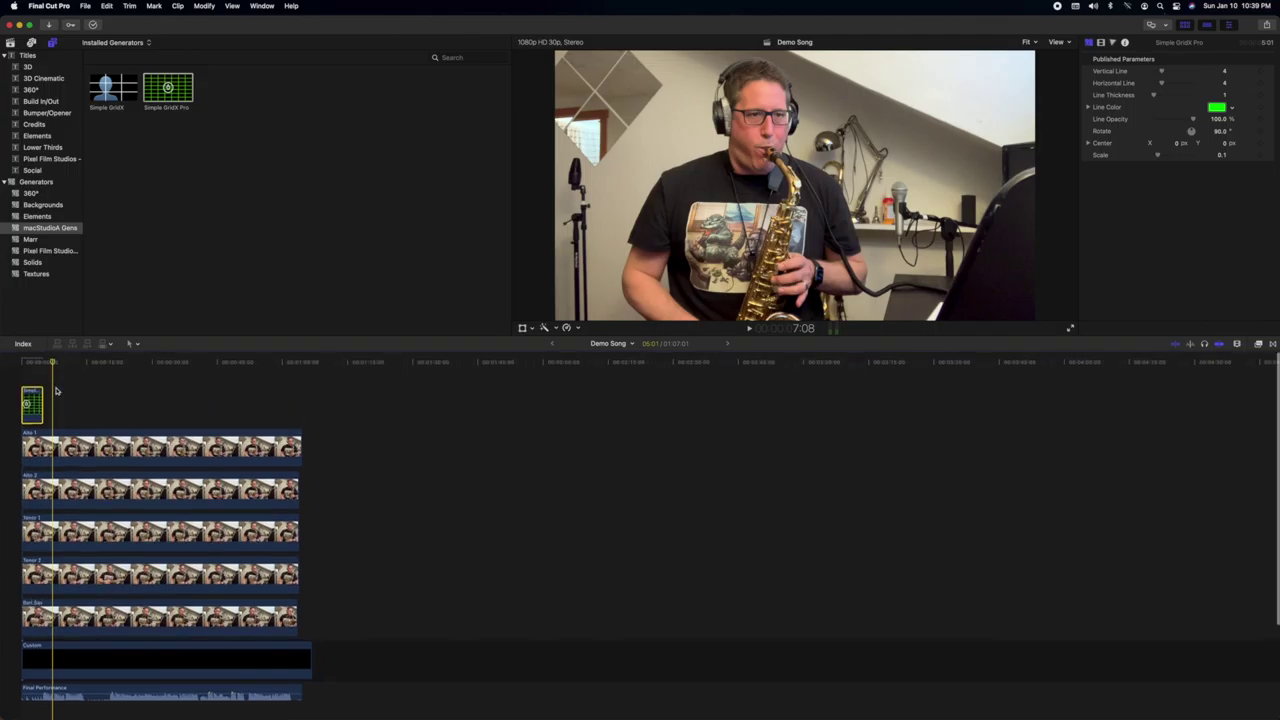
drag(45, 420, 302, 425)
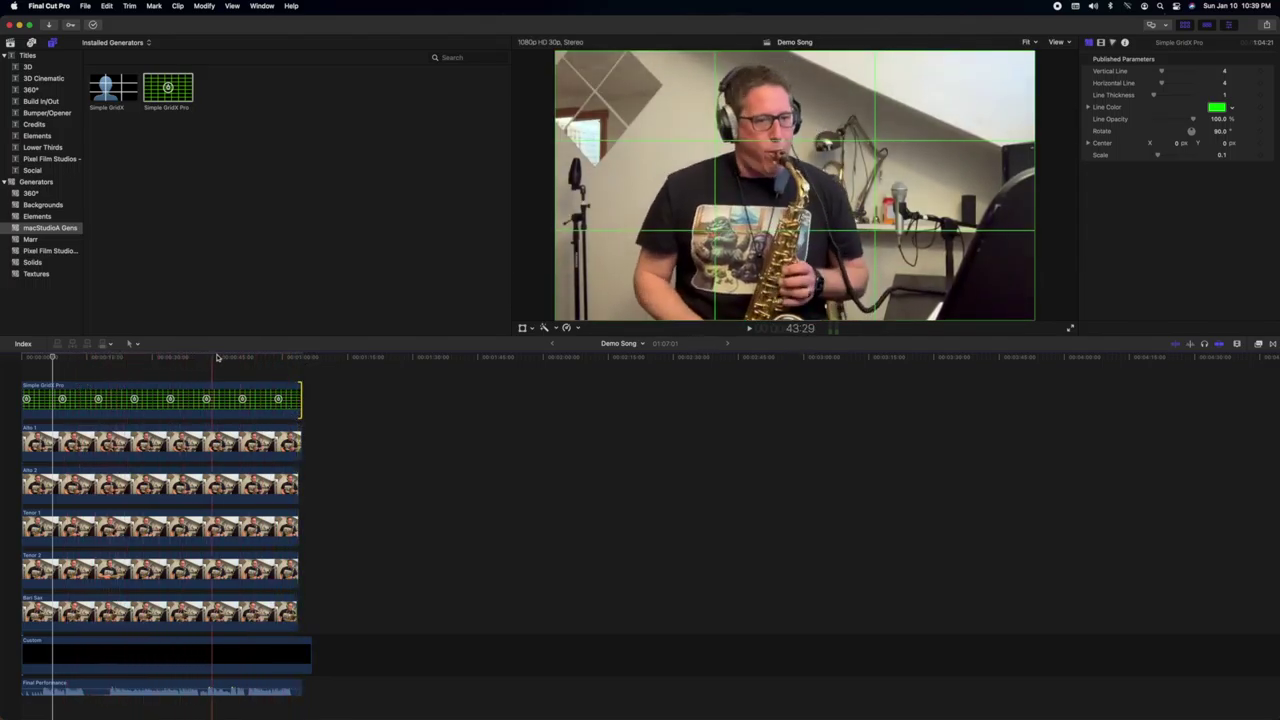
click(93, 25)
click(93, 25)
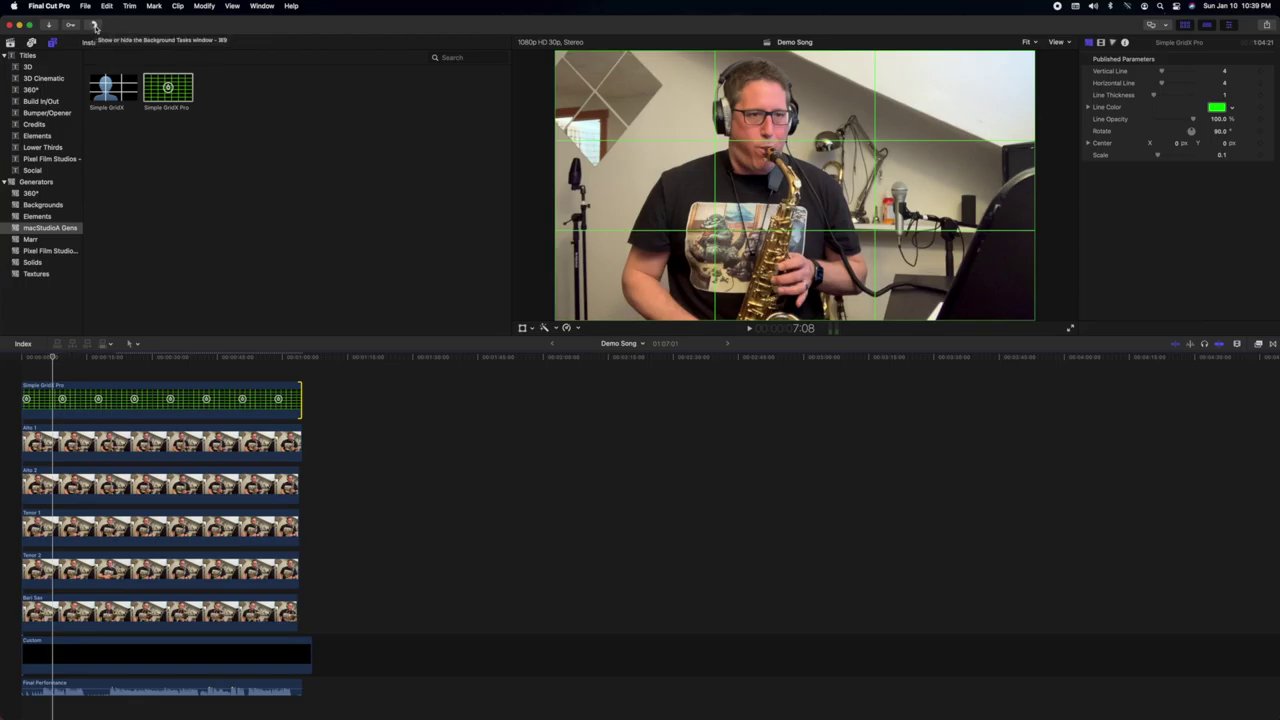
click(92, 25)
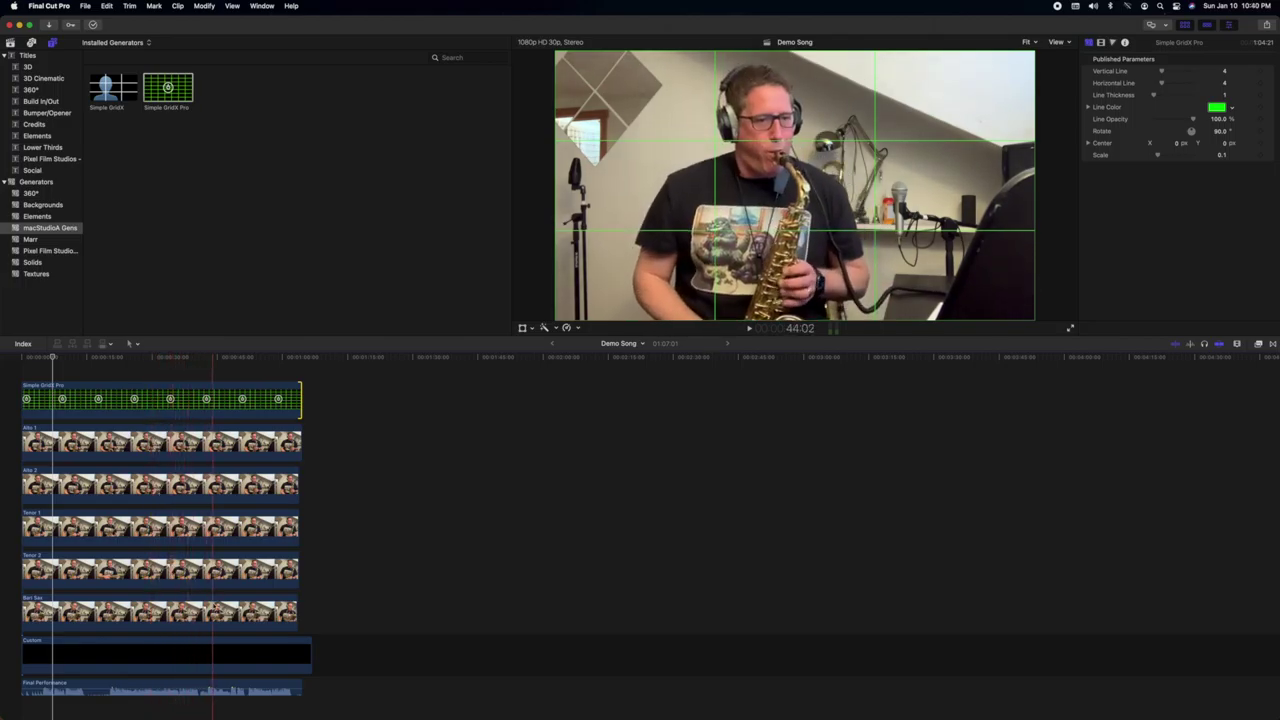
key(space)
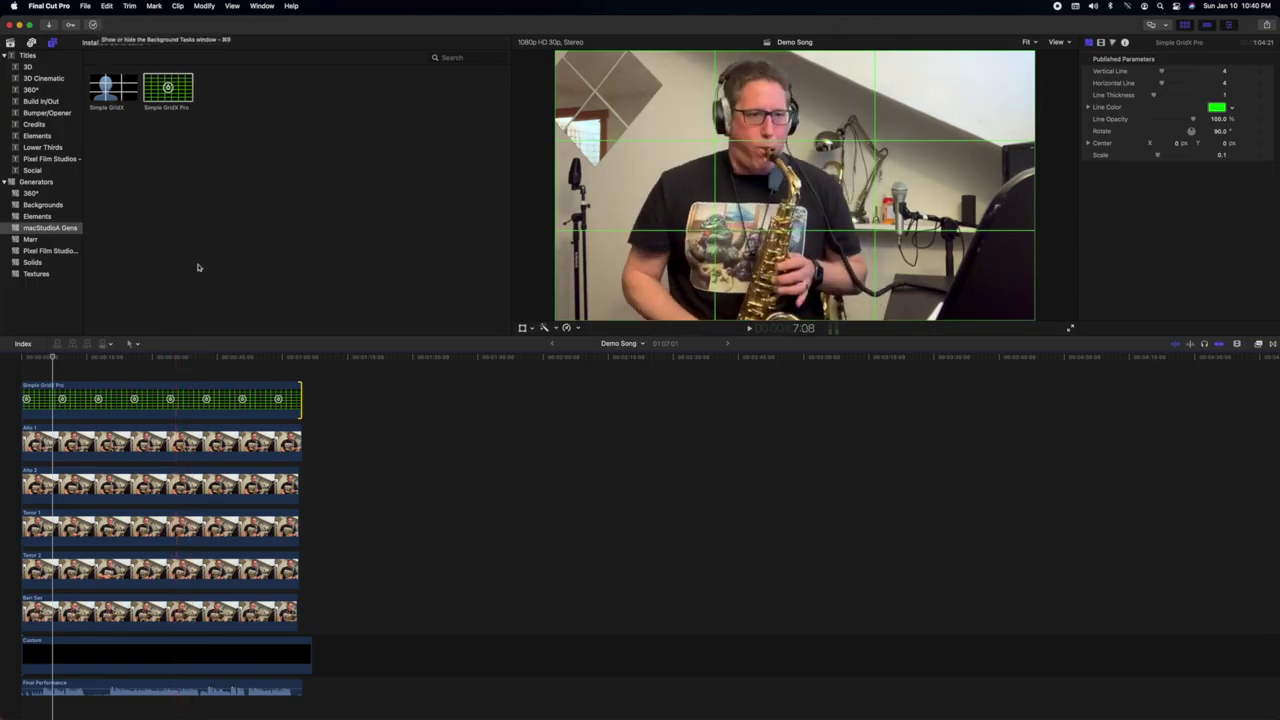
- Delete the Simple GridX Pro grid and all five saxophone video clips, keeping the black background and Final Performance audio
click(245, 612)
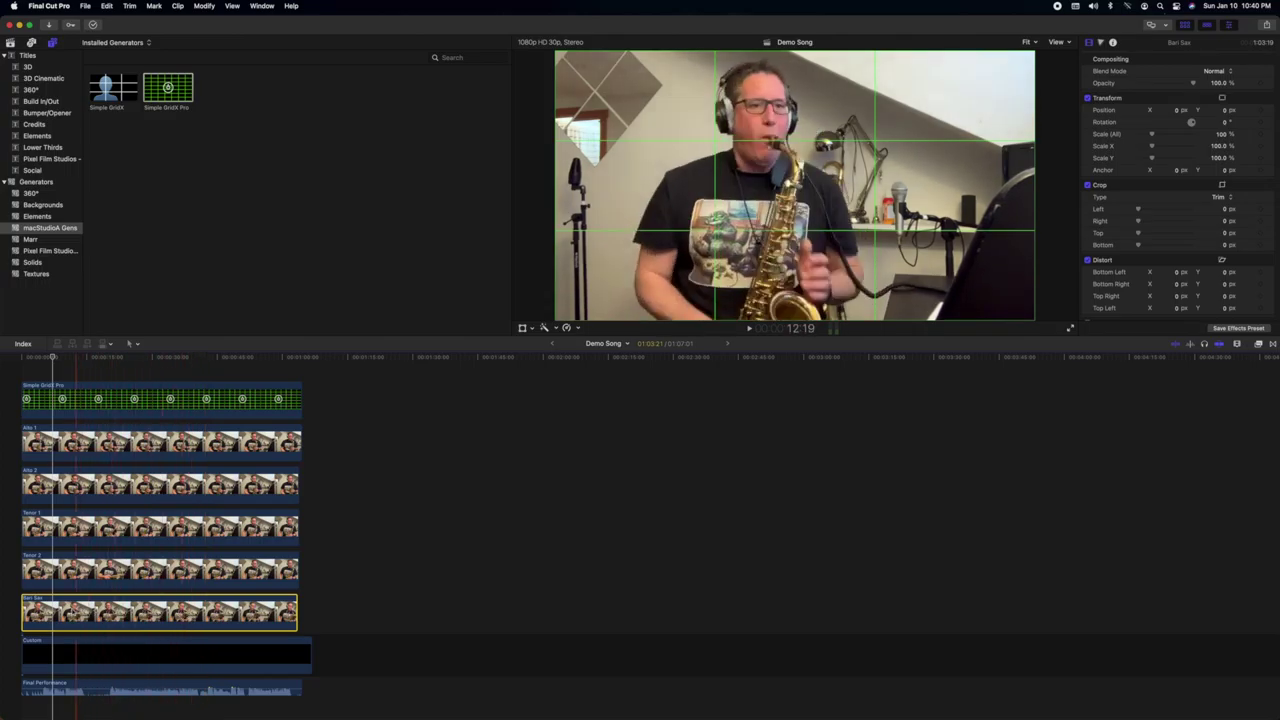
drag(330, 608, 52, 405)
key(Delete)
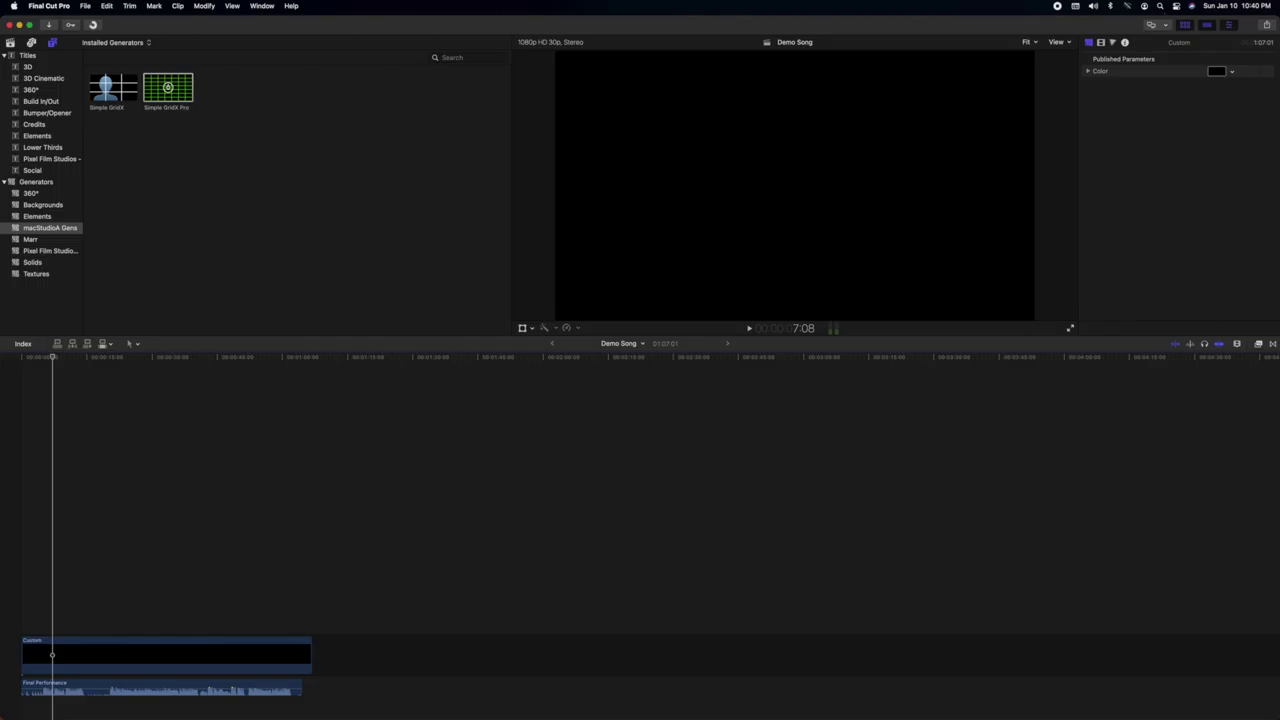
- Add the Bari Sax, Tenor 2 and Tenor 1 videos in ascending layers at the timeline's start above the black background, disabling Bari Sax
key(super+z)
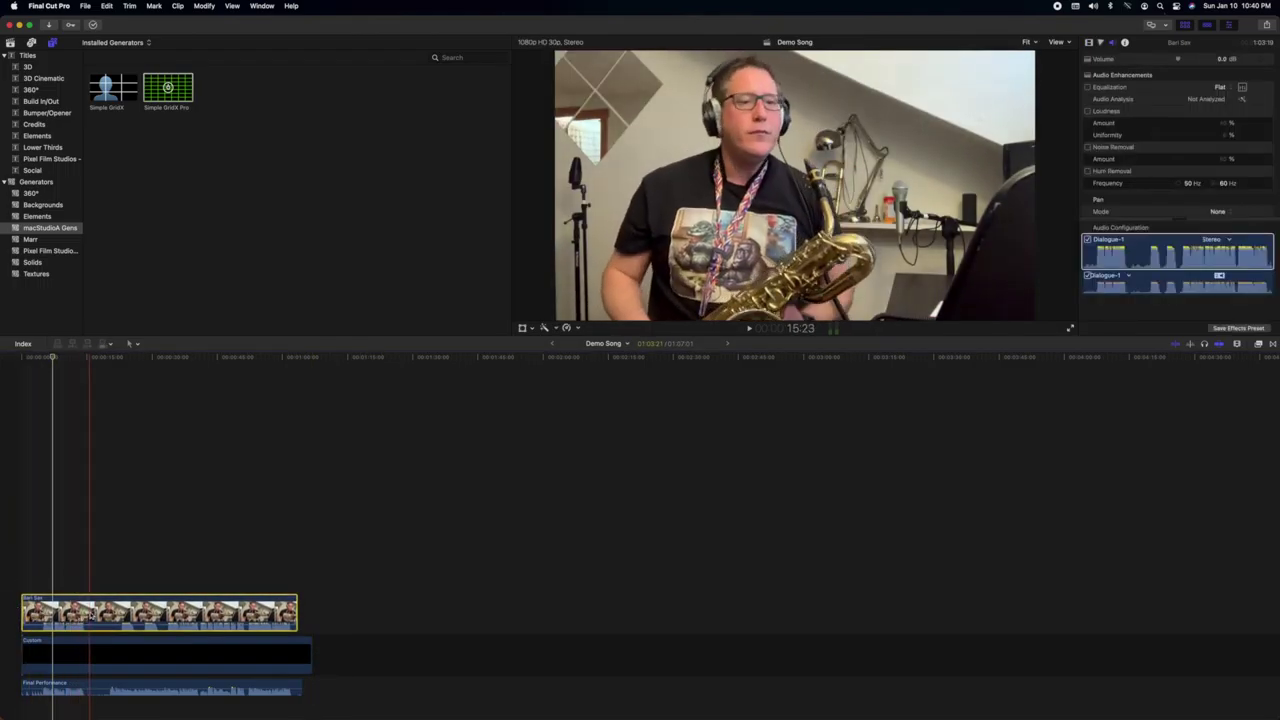
key(v)
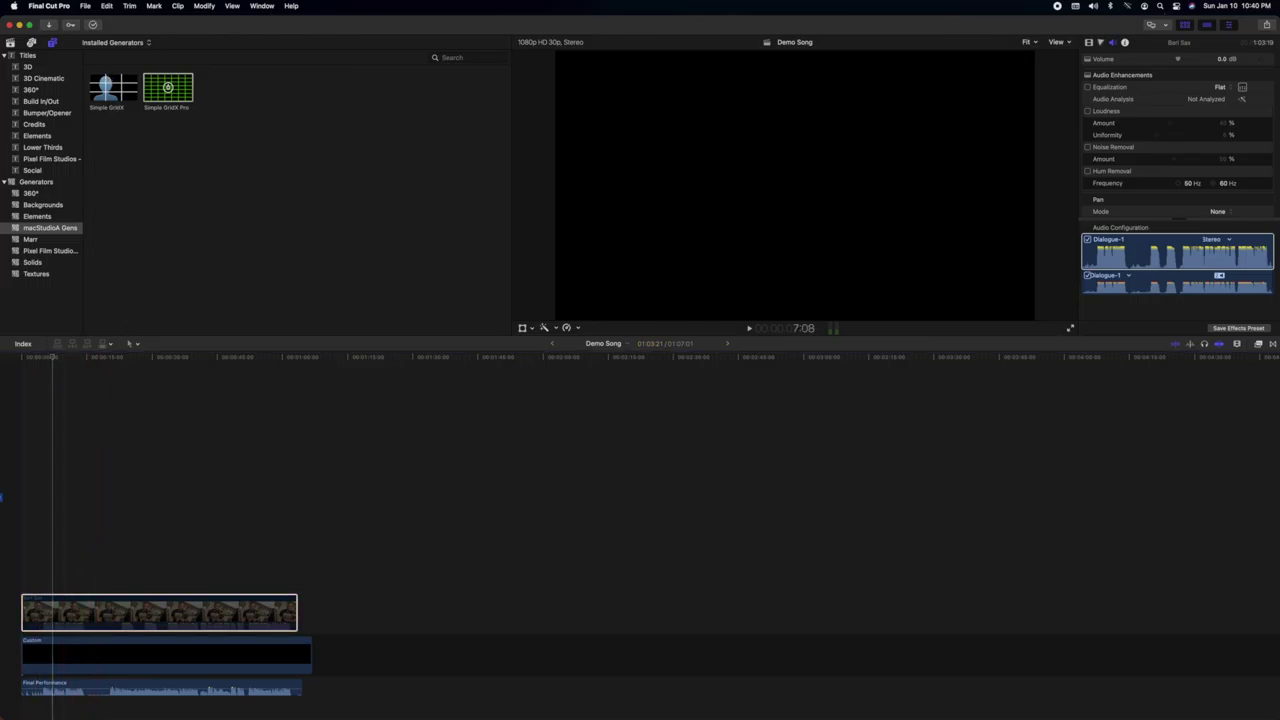
drag(2, 525, 65, 533)
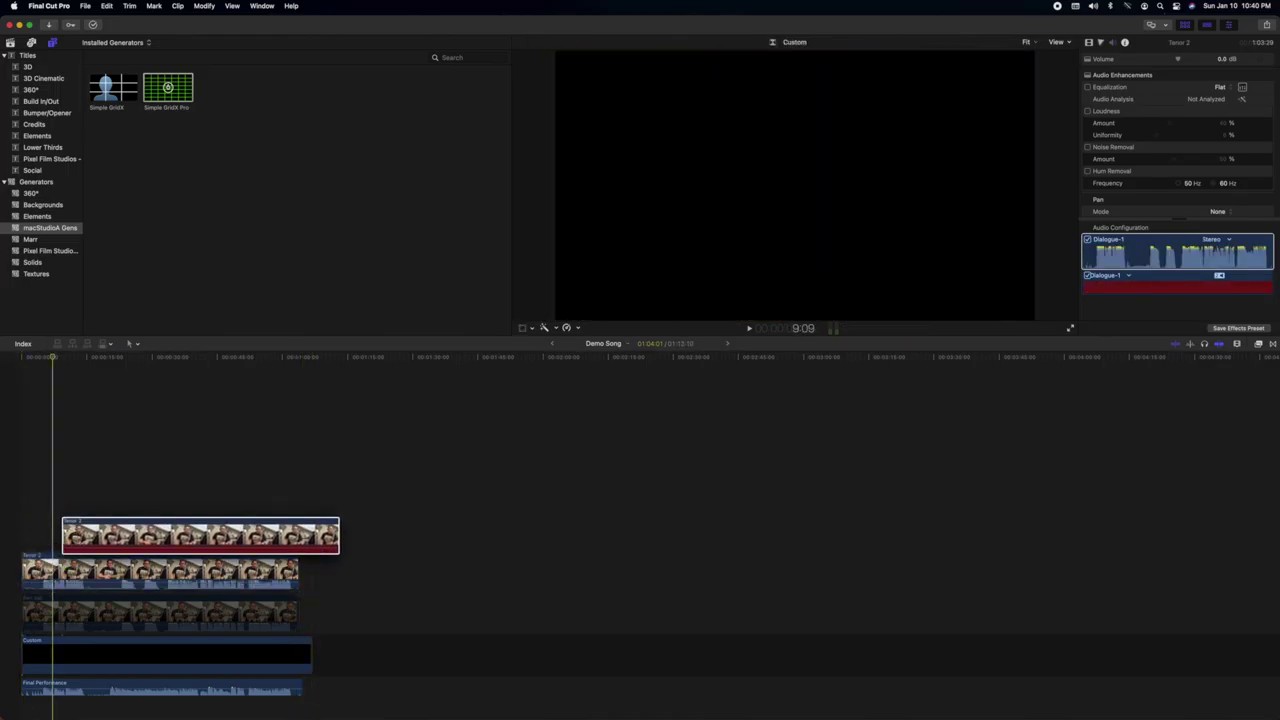
key(super+z)
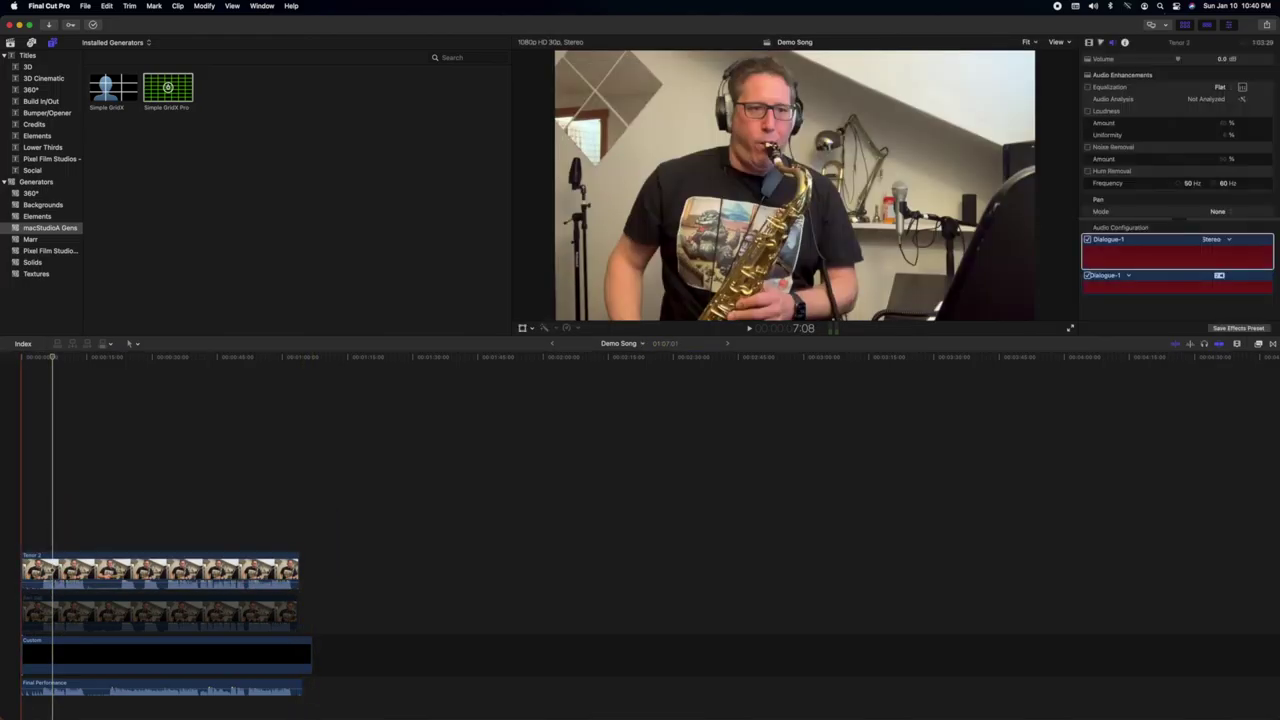
drag(60, 568, 28, 520)
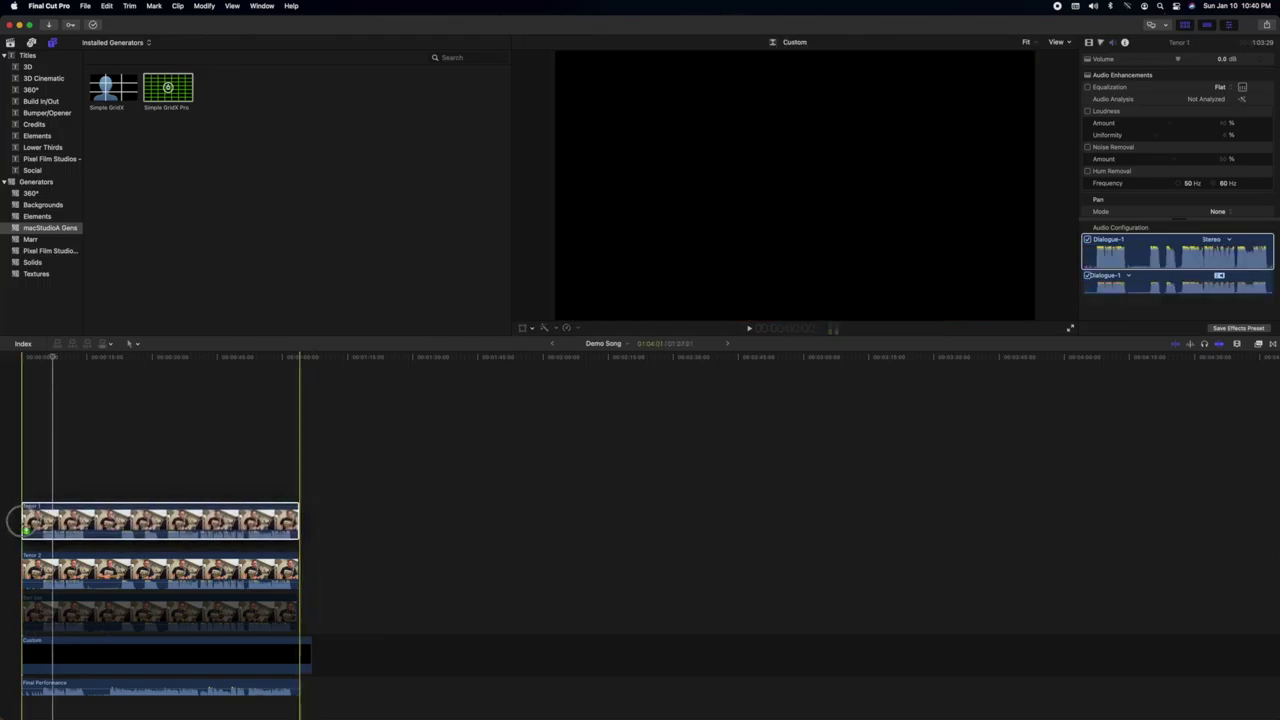
- Disable the Tenor 2 and Tenor 1 clips, and stack disabled Alto 2 and Alto 1 videos above them at the timeline's start
click(89, 572)
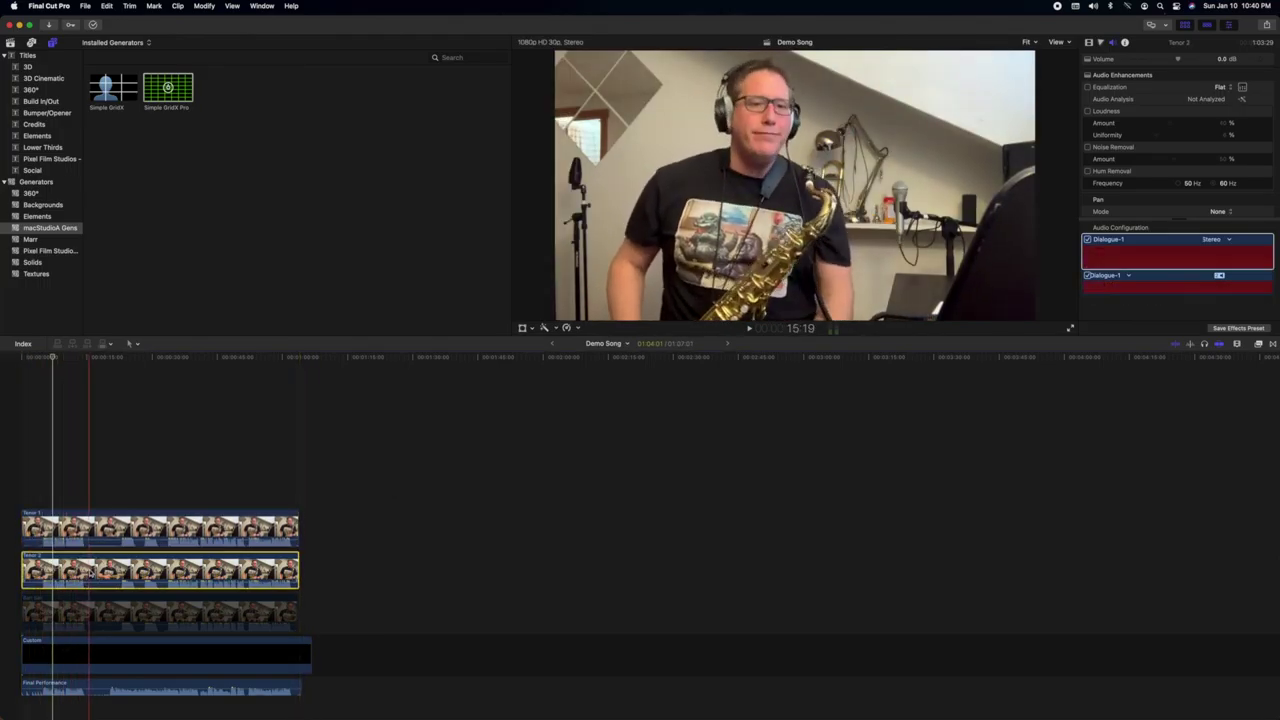
drag(89, 572, 100, 527)
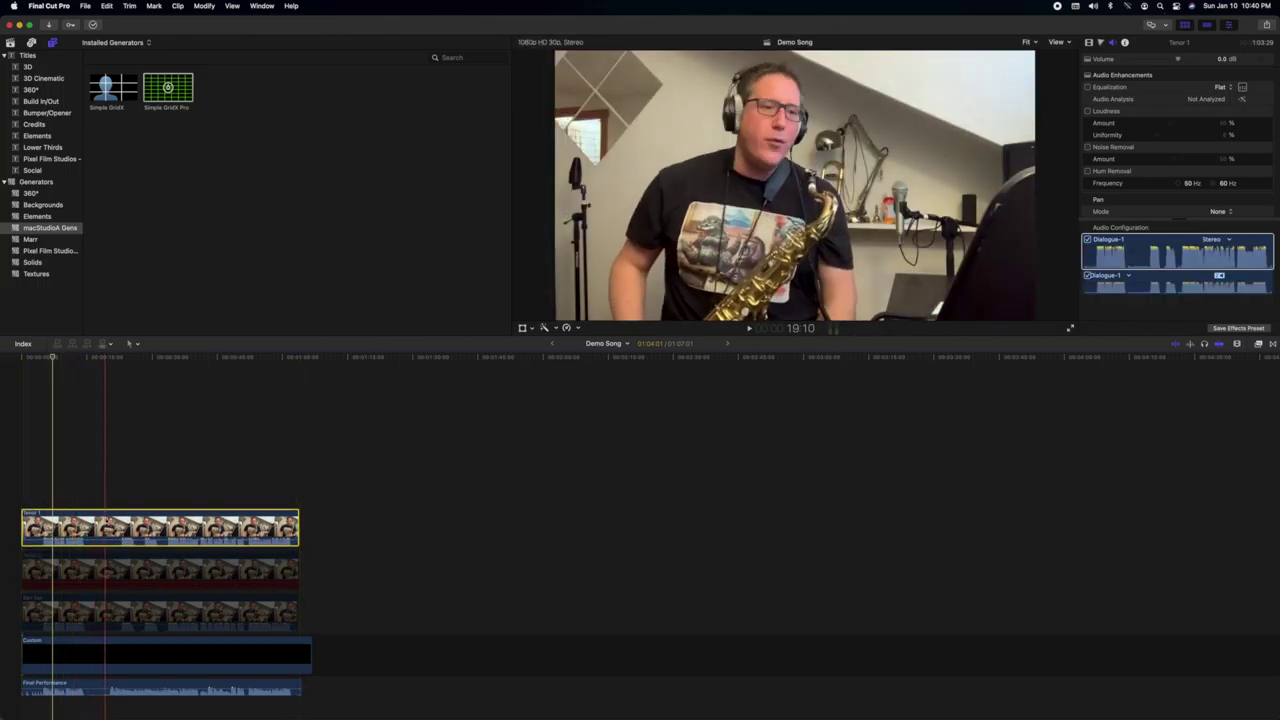
key(v)
key(s)
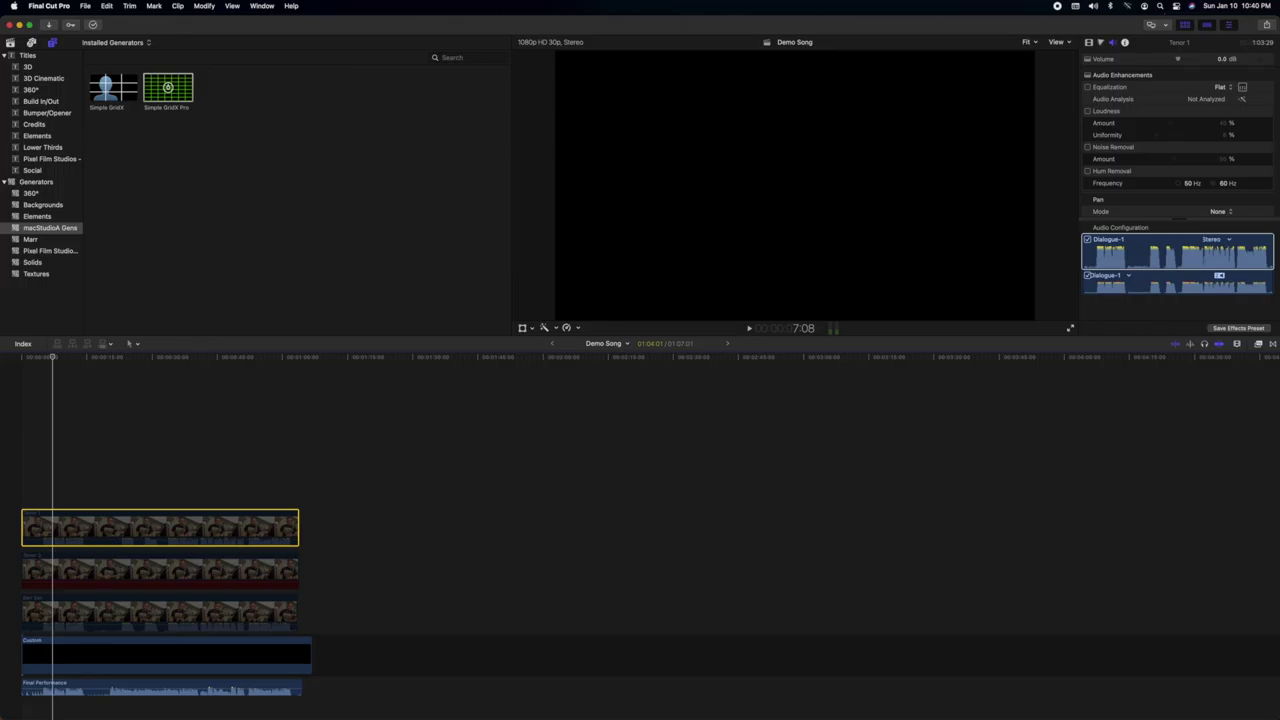
drag(60, 527, 20, 443)
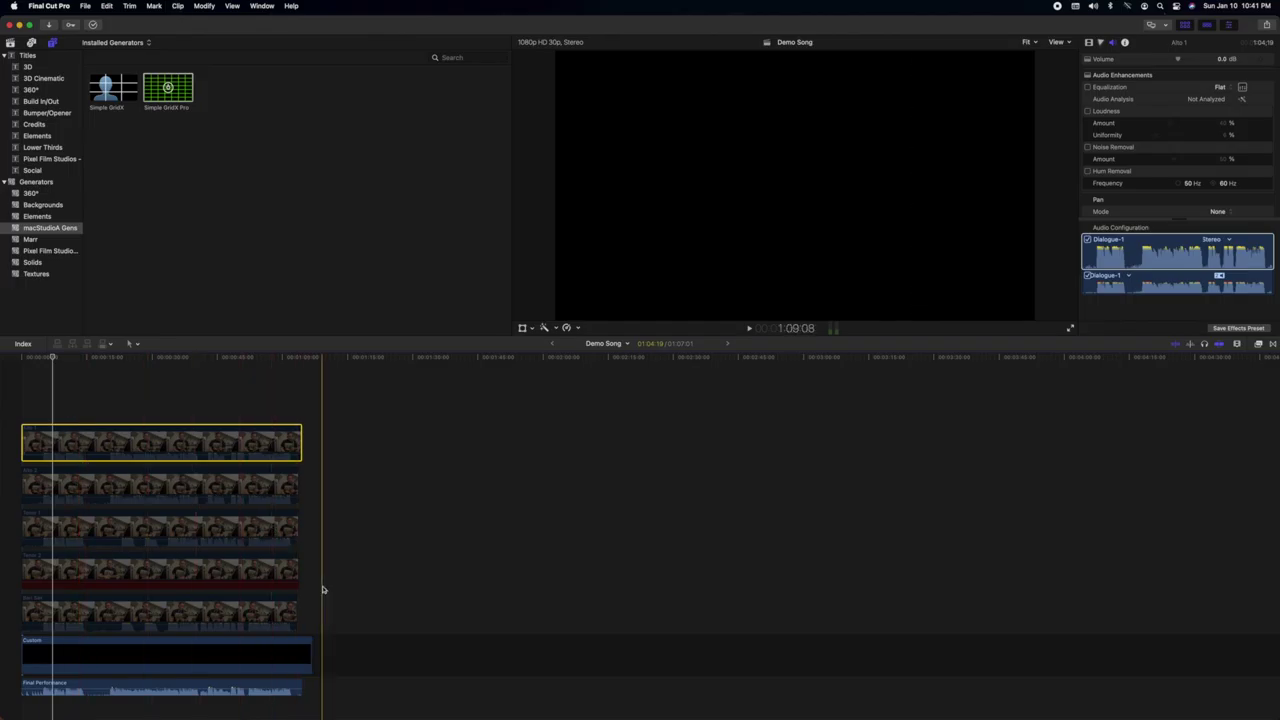
- Re-enable all five saxophone clips one by one, from Bari Sax up to Alto 1
click(252, 603)
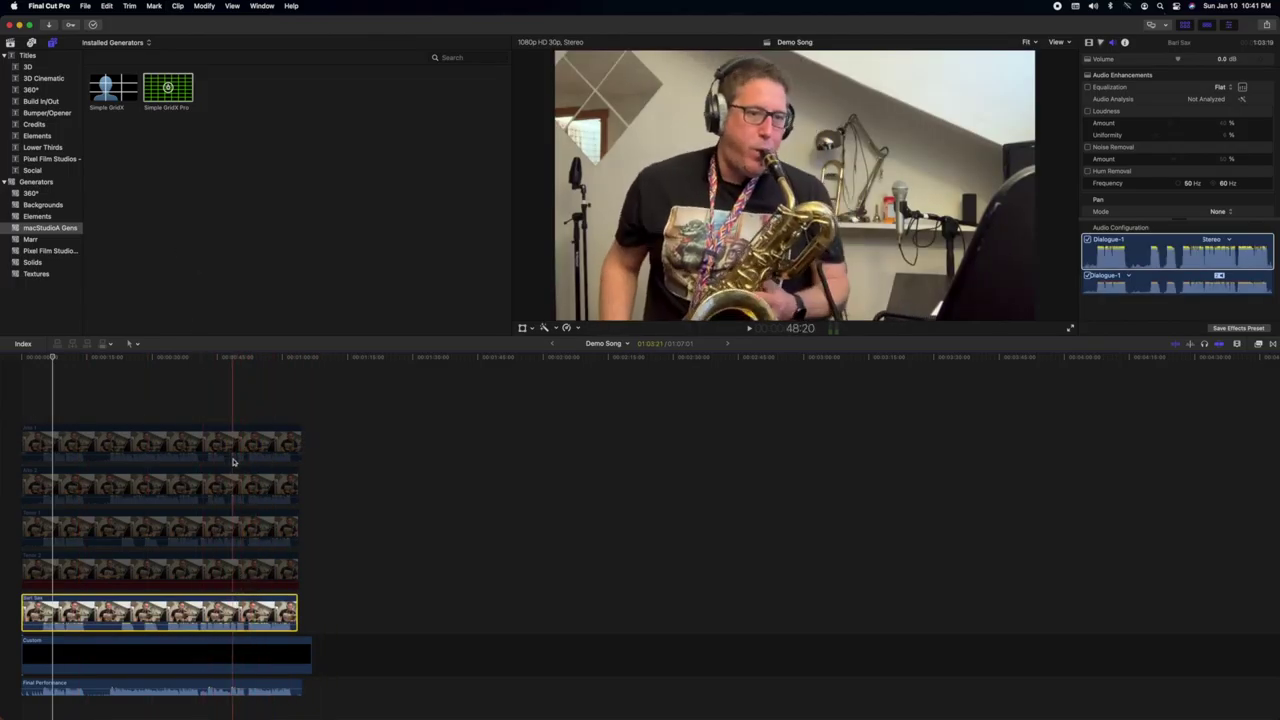
click(210, 569)
click(203, 529)
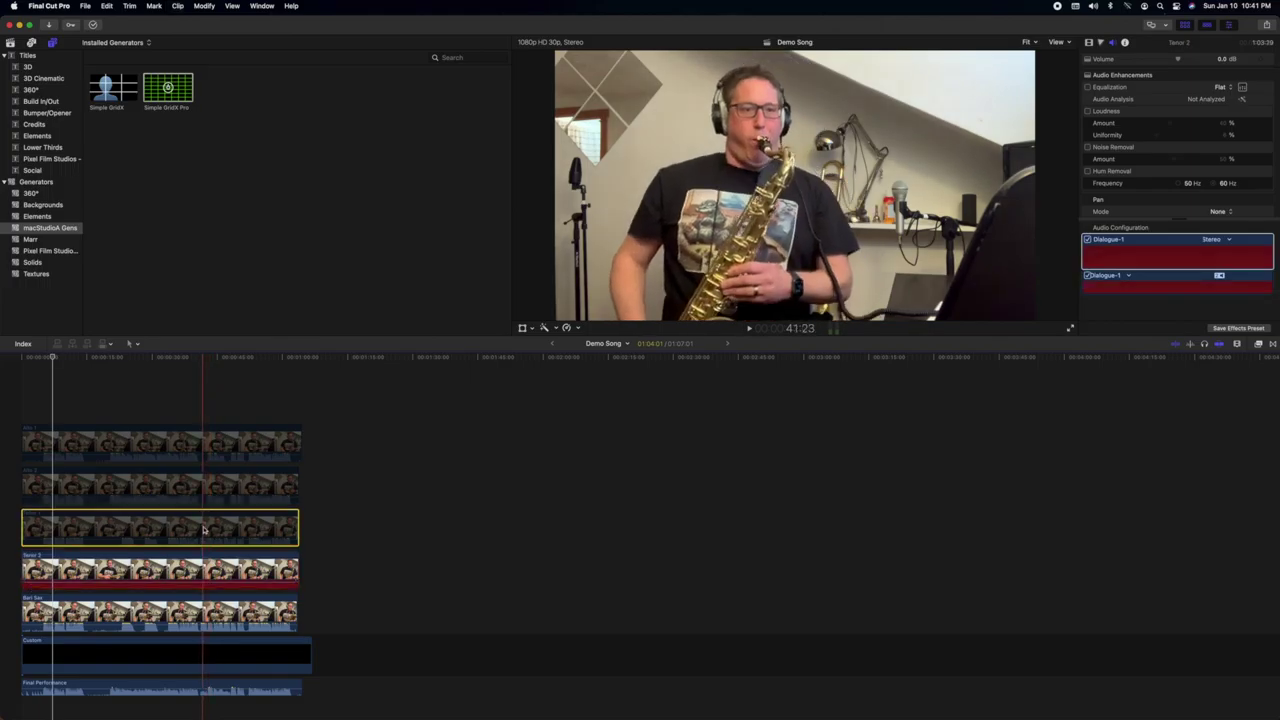
click(185, 488)
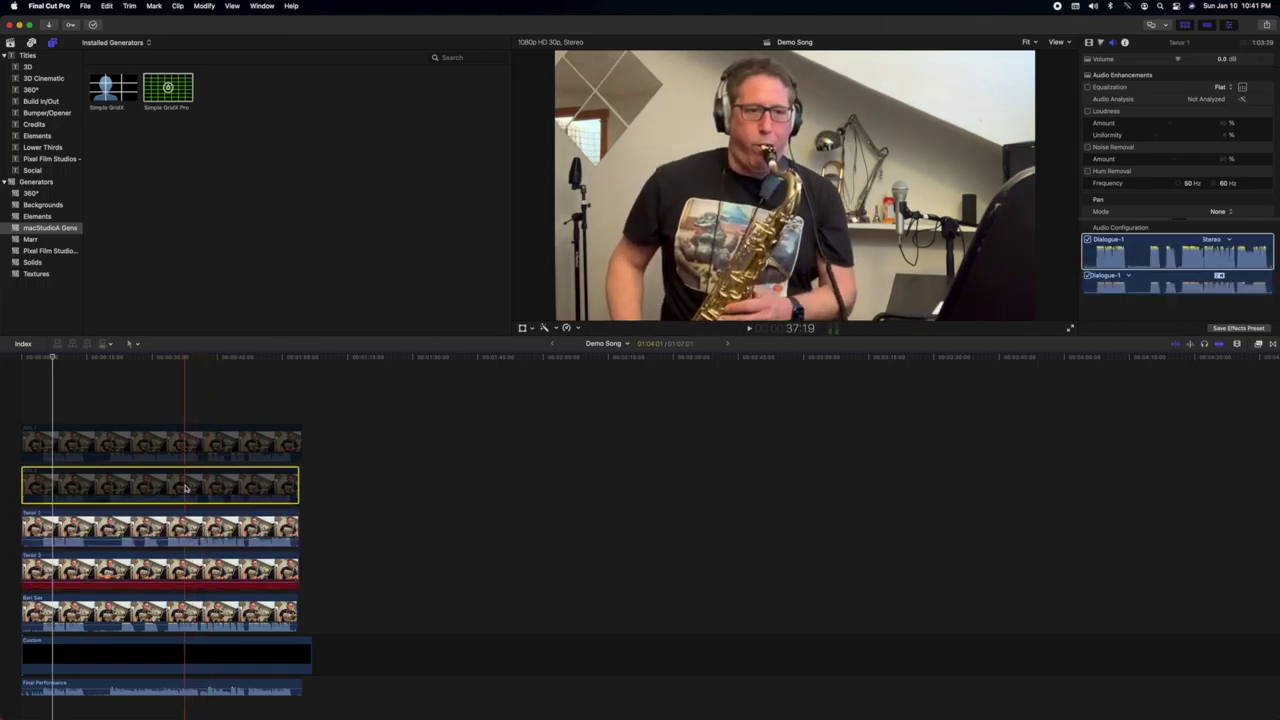
click(178, 443)
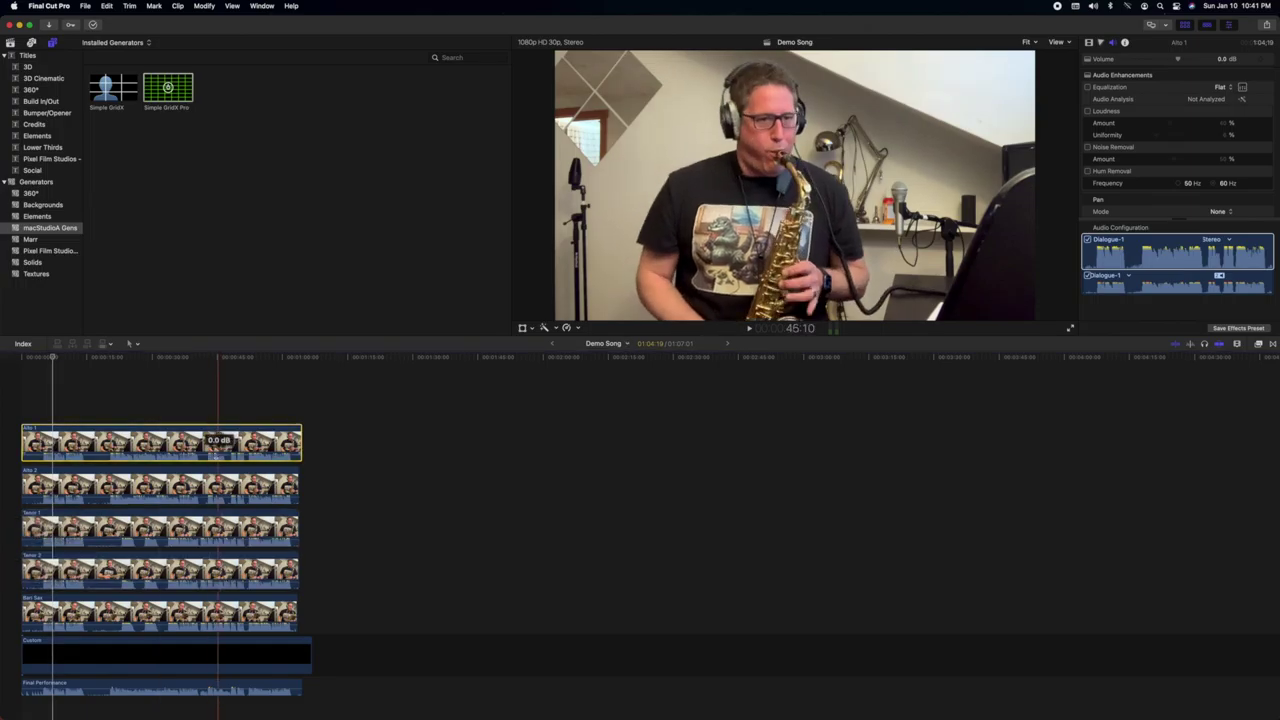
- Select the five stacked saxophone clips together and detach their audio
scroll(390, 617, down, 2)
drag(357, 577, 62, 384)
right_click(72, 393)
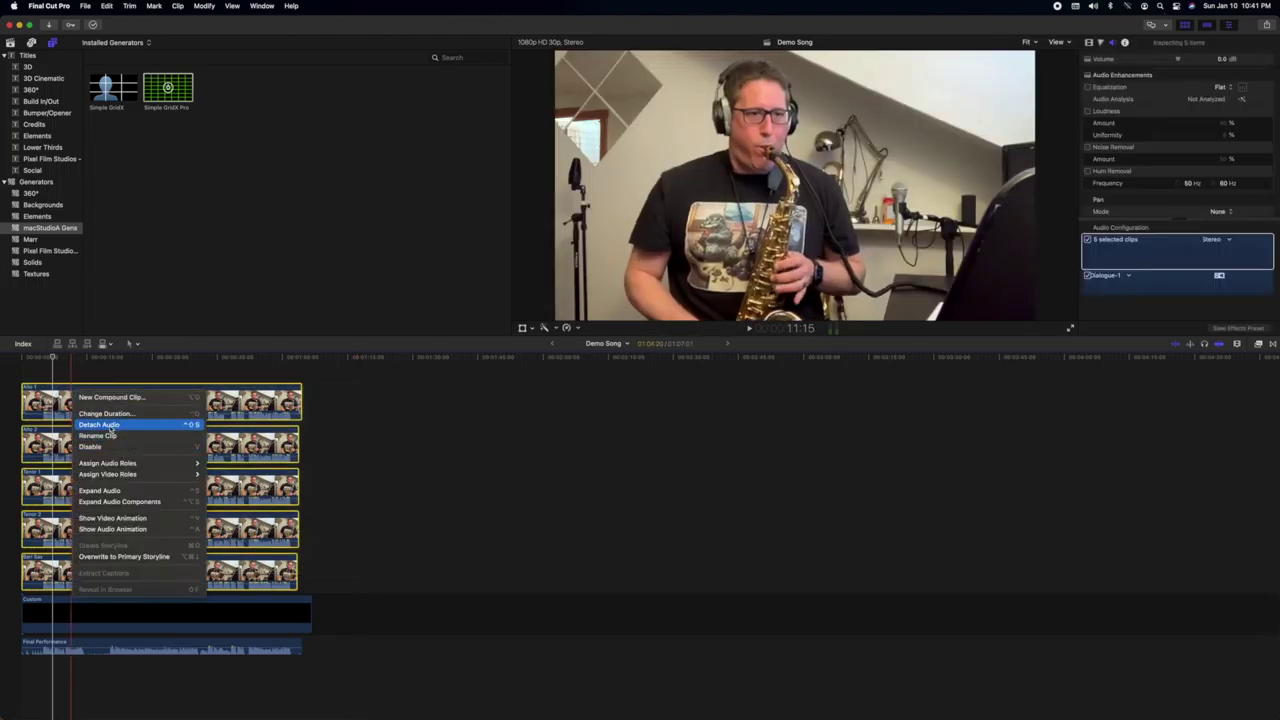
click(99, 424)
- Delete the five detached saxophone audio clips below the Final Performance audio
scroll(377, 681, down, 1)
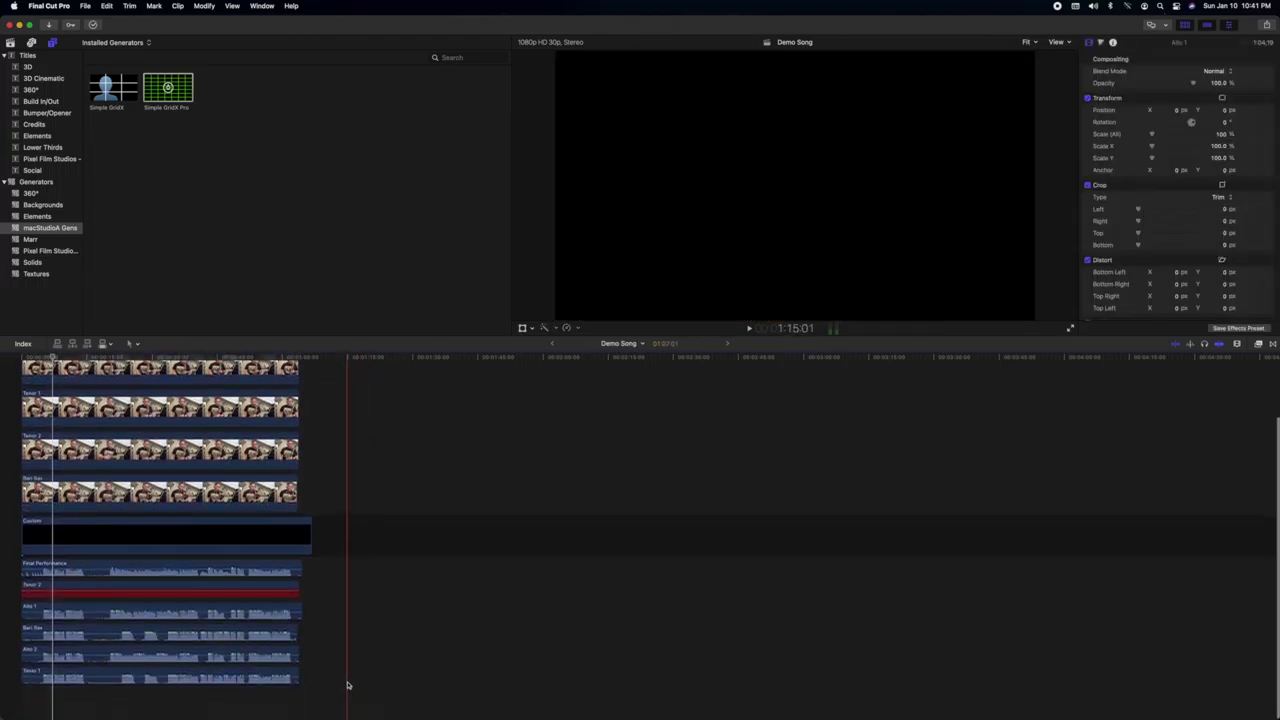
drag(348, 683, 178, 575)
key(Delete)
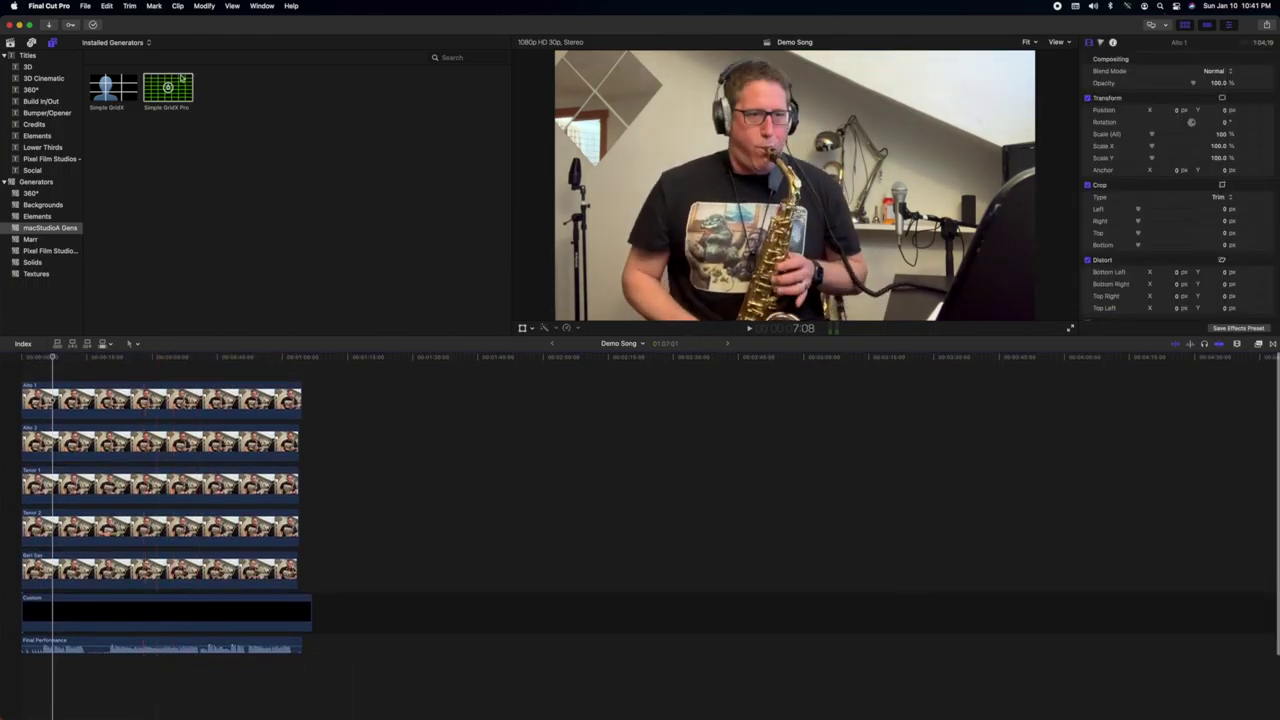
- Place the Simple GridX Pro generator above Alto 1 at the timeline's start and extend it to the end of Alto 1, about 1:04
drag(155, 86, 28, 367)
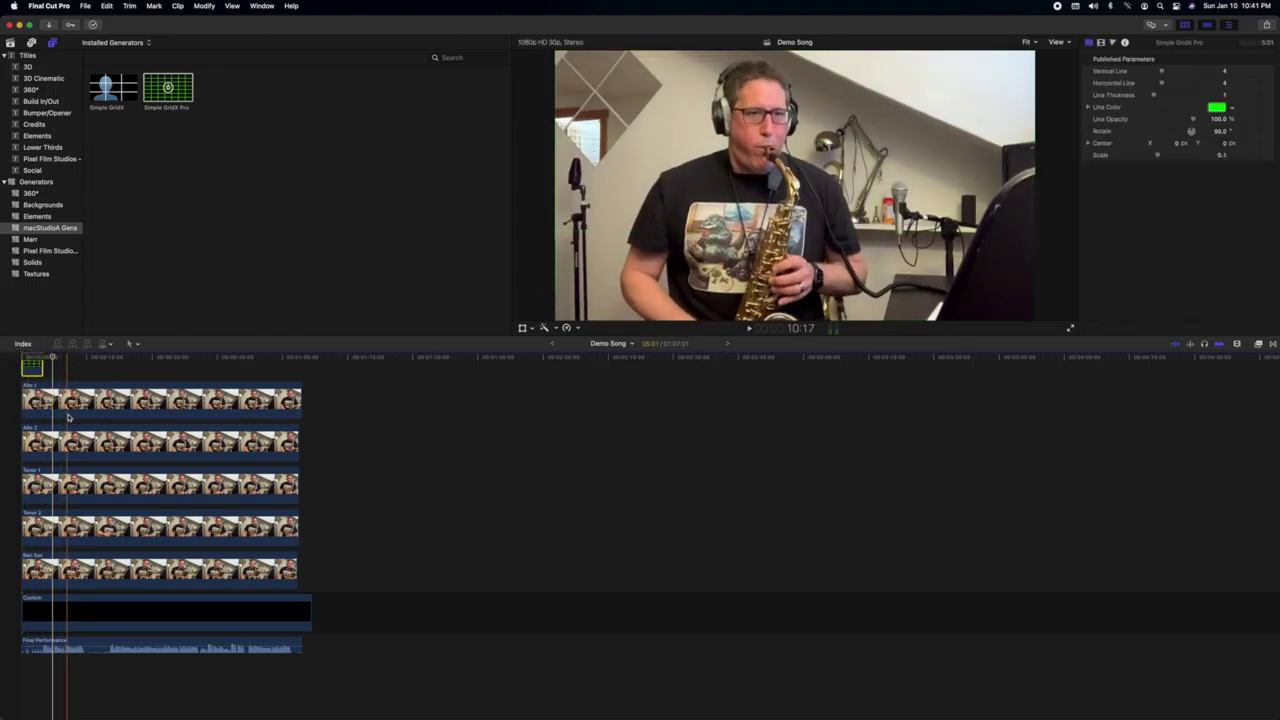
drag(43, 410, 303, 424)
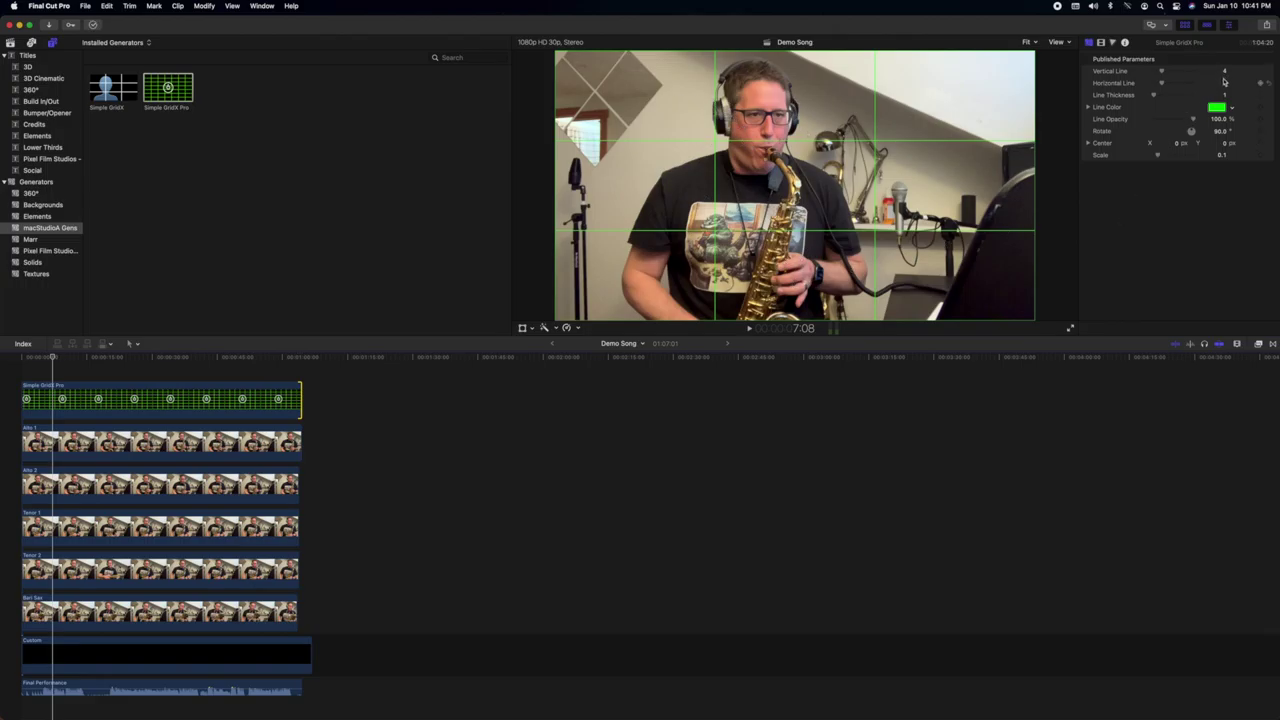
- Try a denser layout grid with 12 vertical lines and 20 horizontal lines in the Simple GridX Pro published parameters
click(1089, 44)
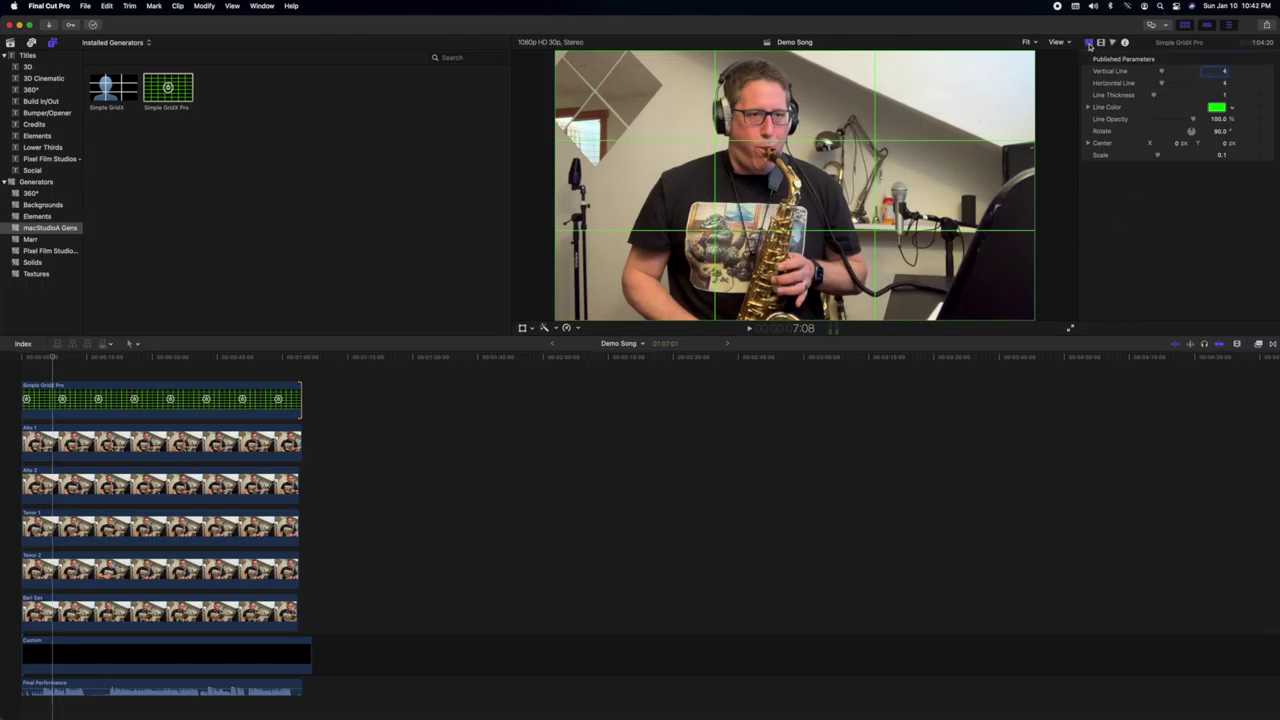
click(1101, 43)
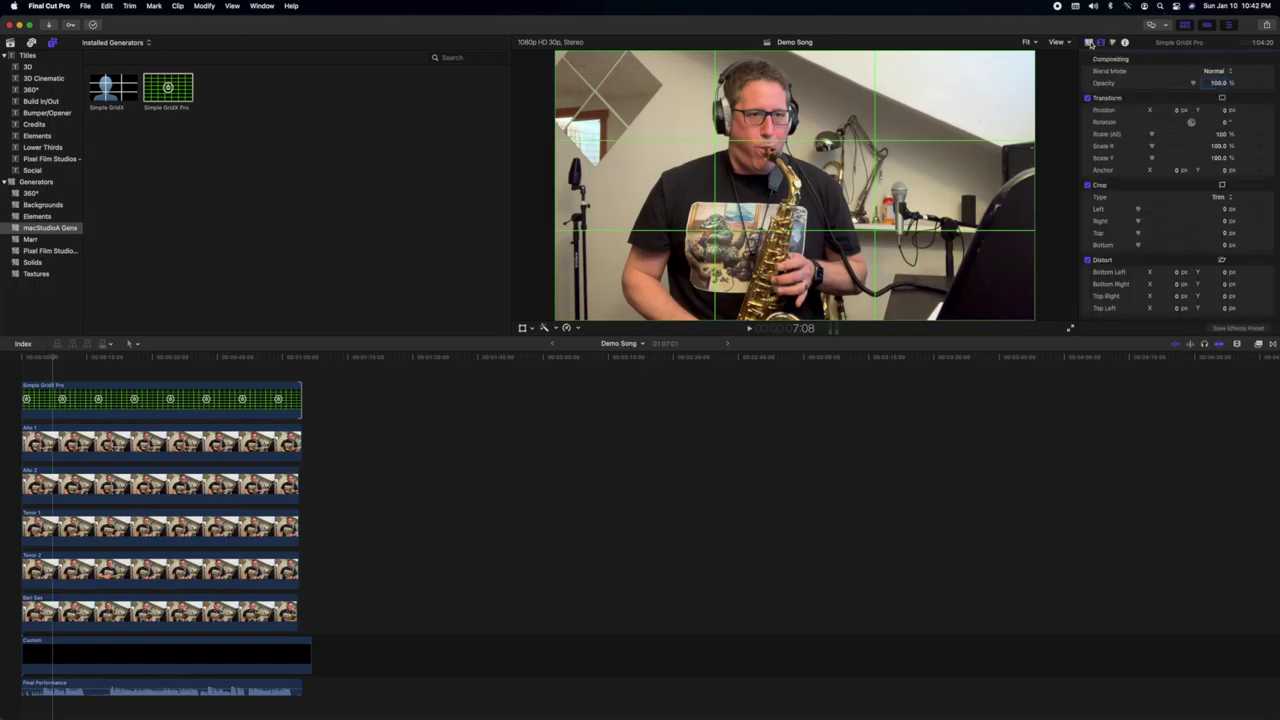
click(1090, 44)
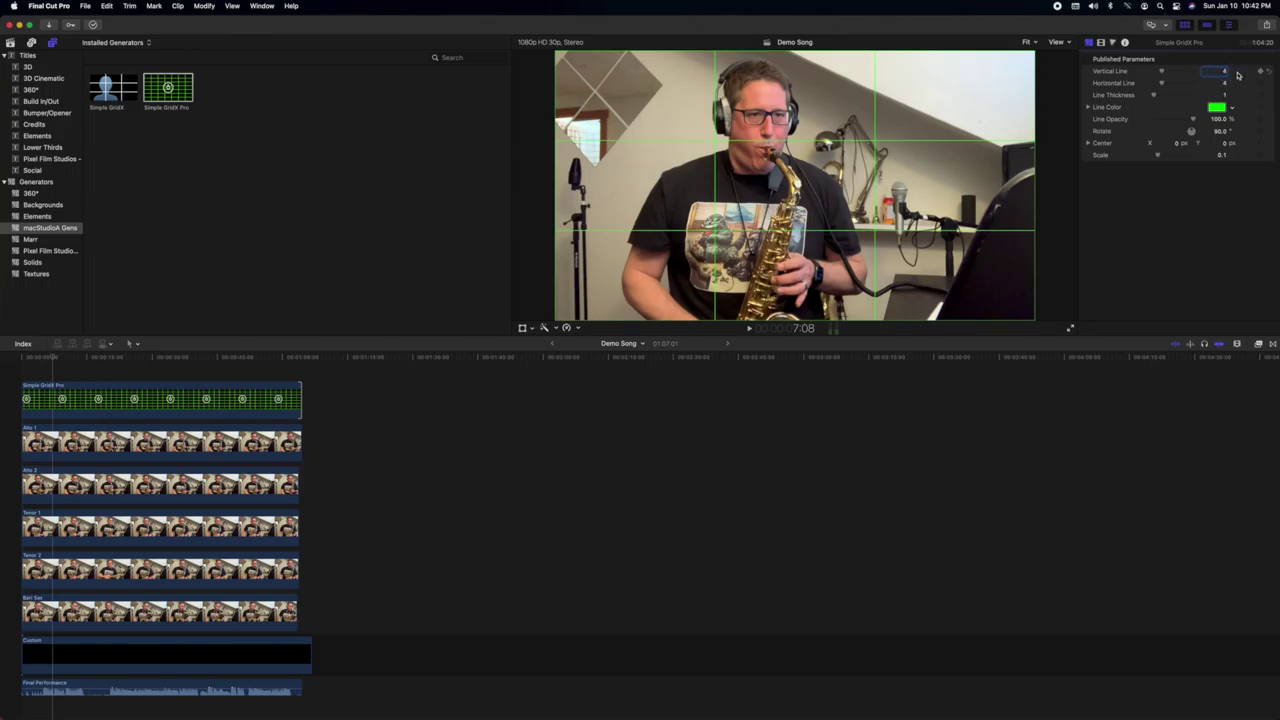
key(Return)
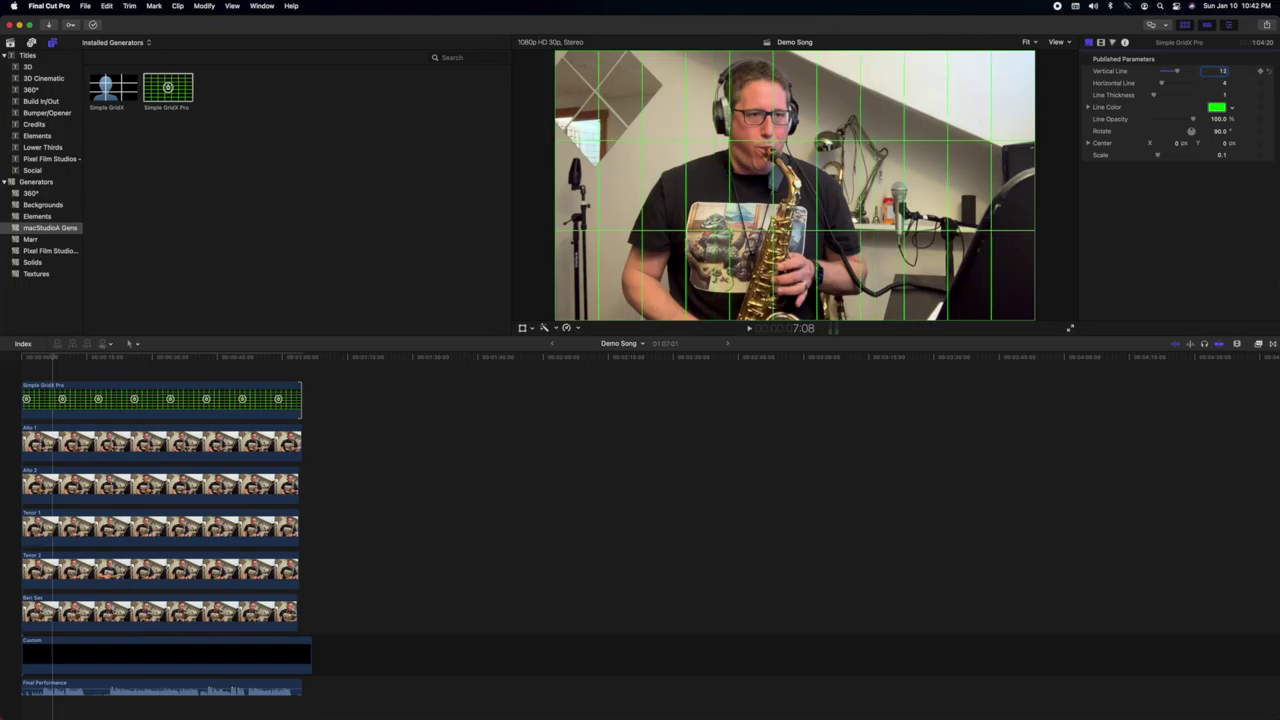
click(1222, 85)
text(20)
key(Return)
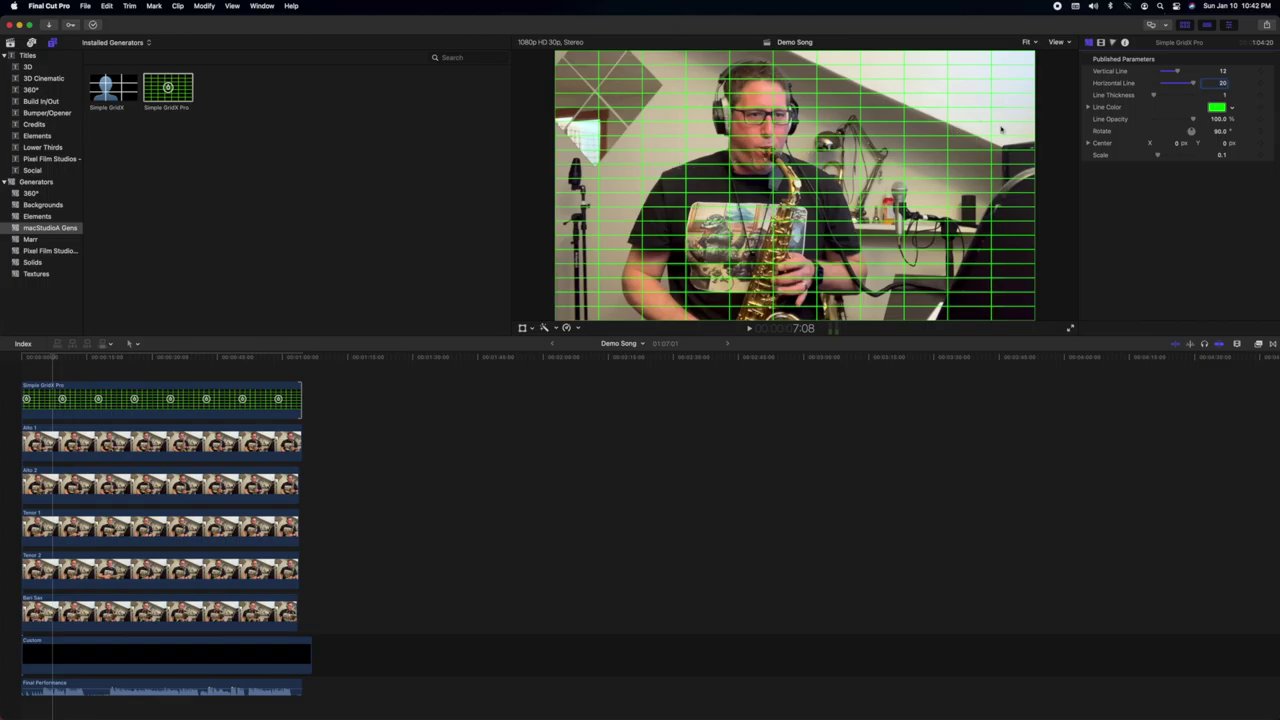
- Set both the horizontal and vertical line counts of the Simple GridX Pro grid to 4
click(1221, 86)
text(3)
key(Return)
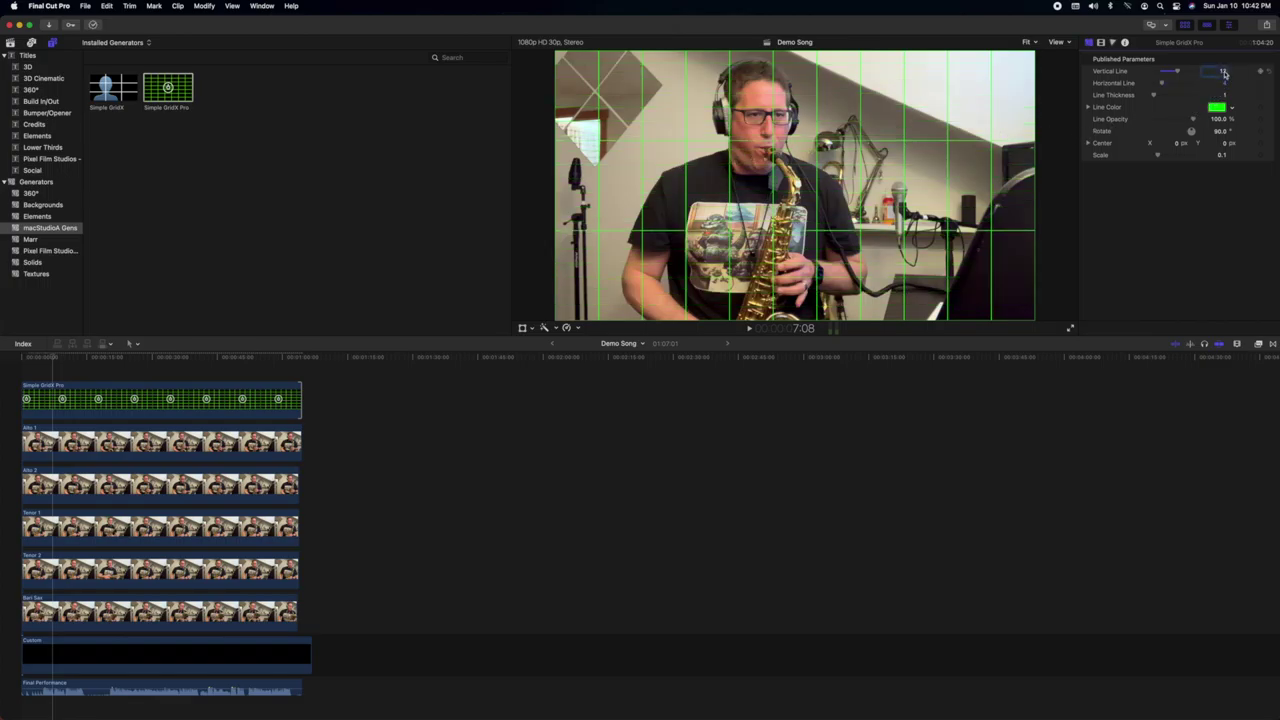
text(4)
key(Return)
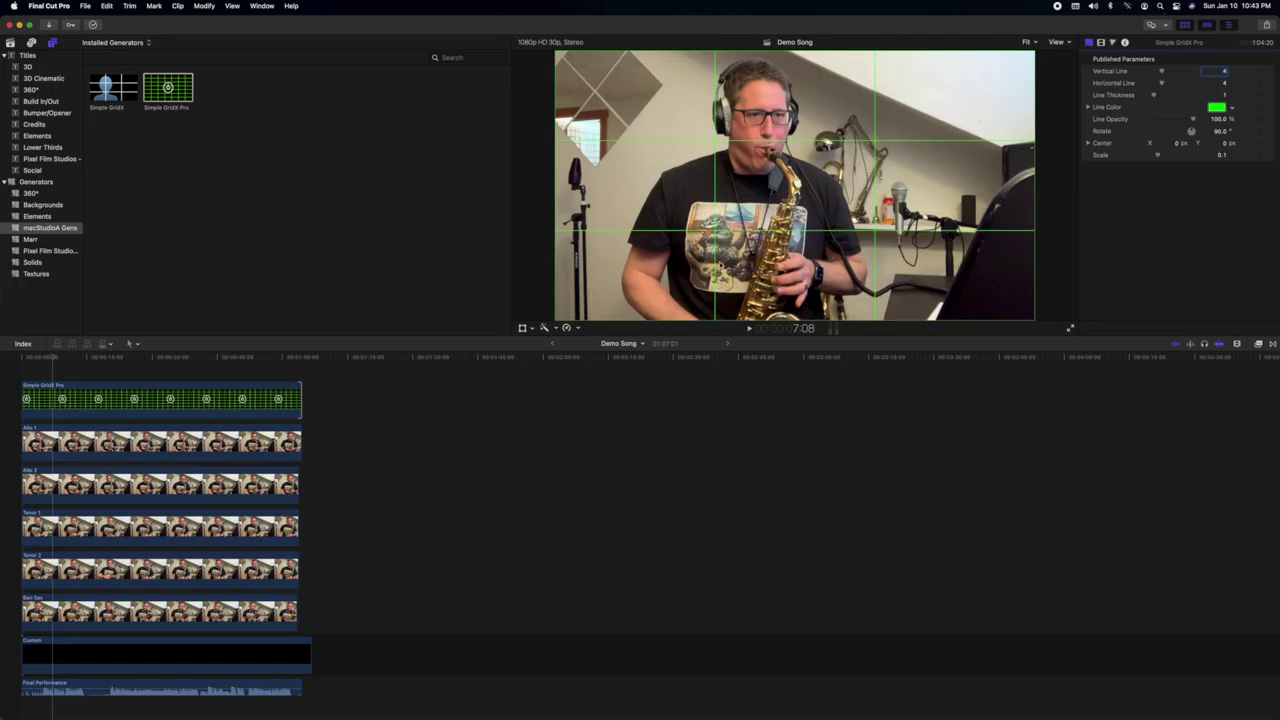
key(Return)
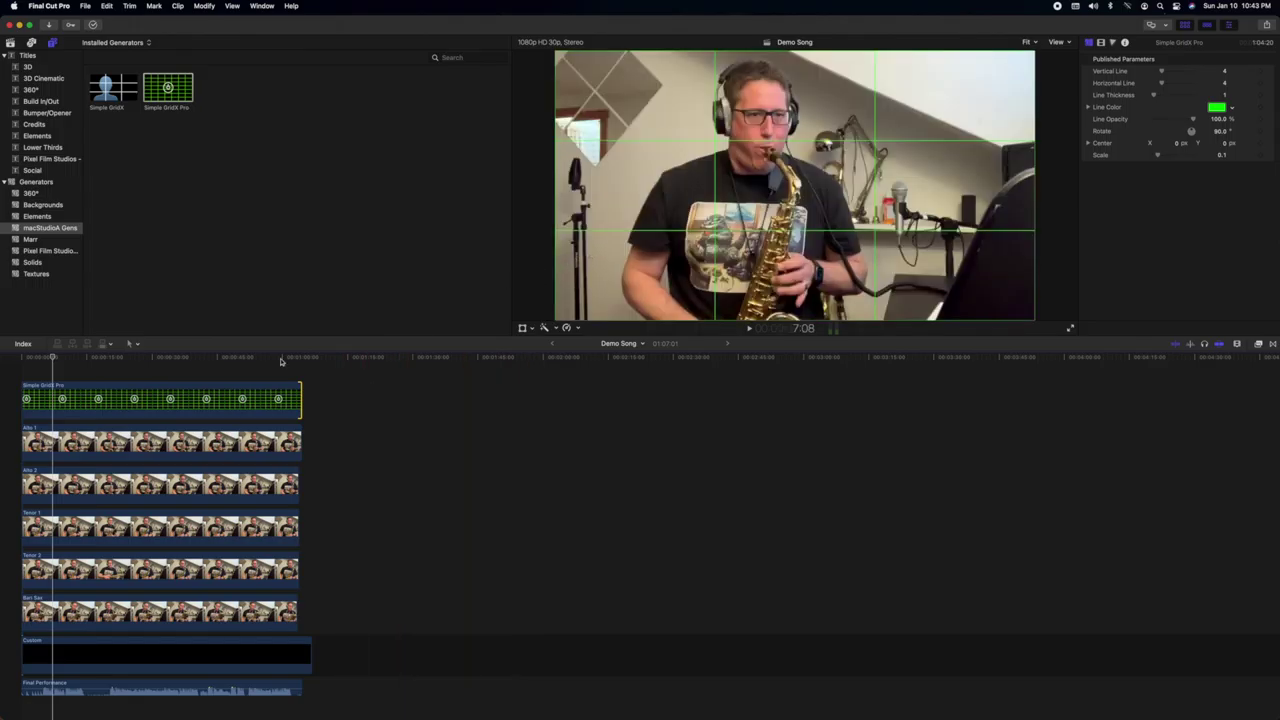
- Move the playhead to about 0:32, where the saxophone clips overlap
click(366, 360)
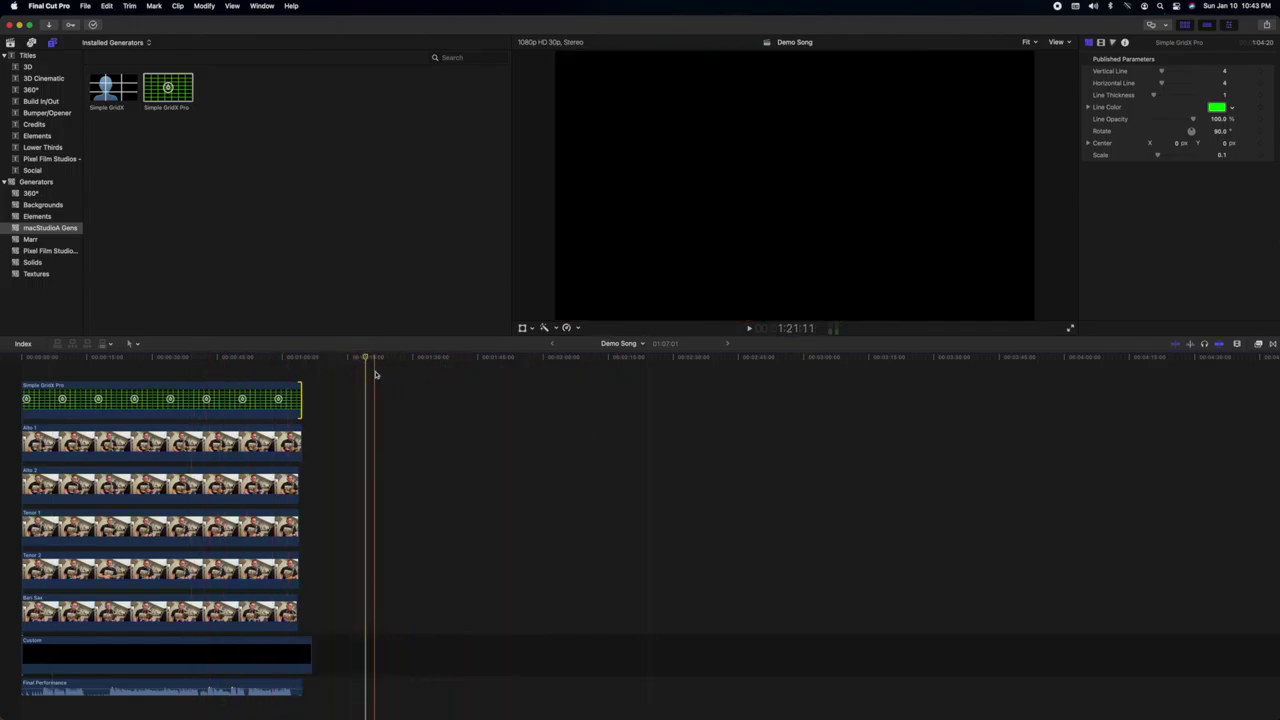
click(424, 358)
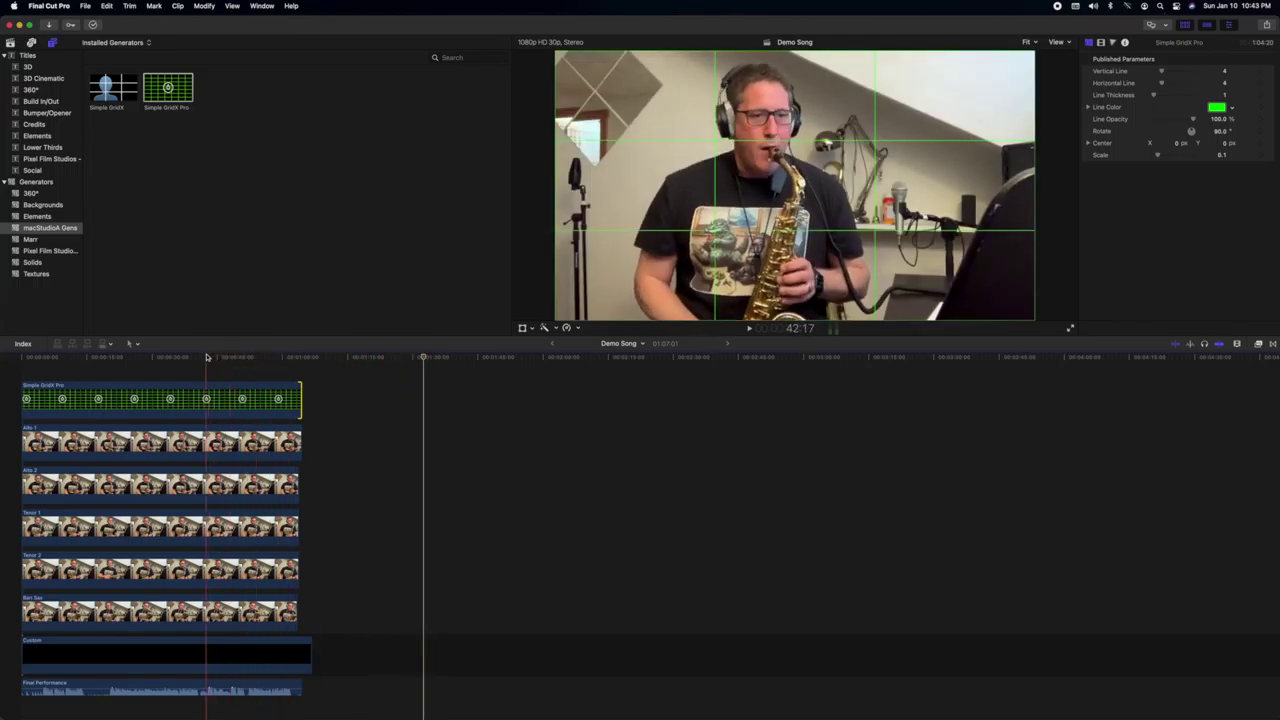
click(160, 357)
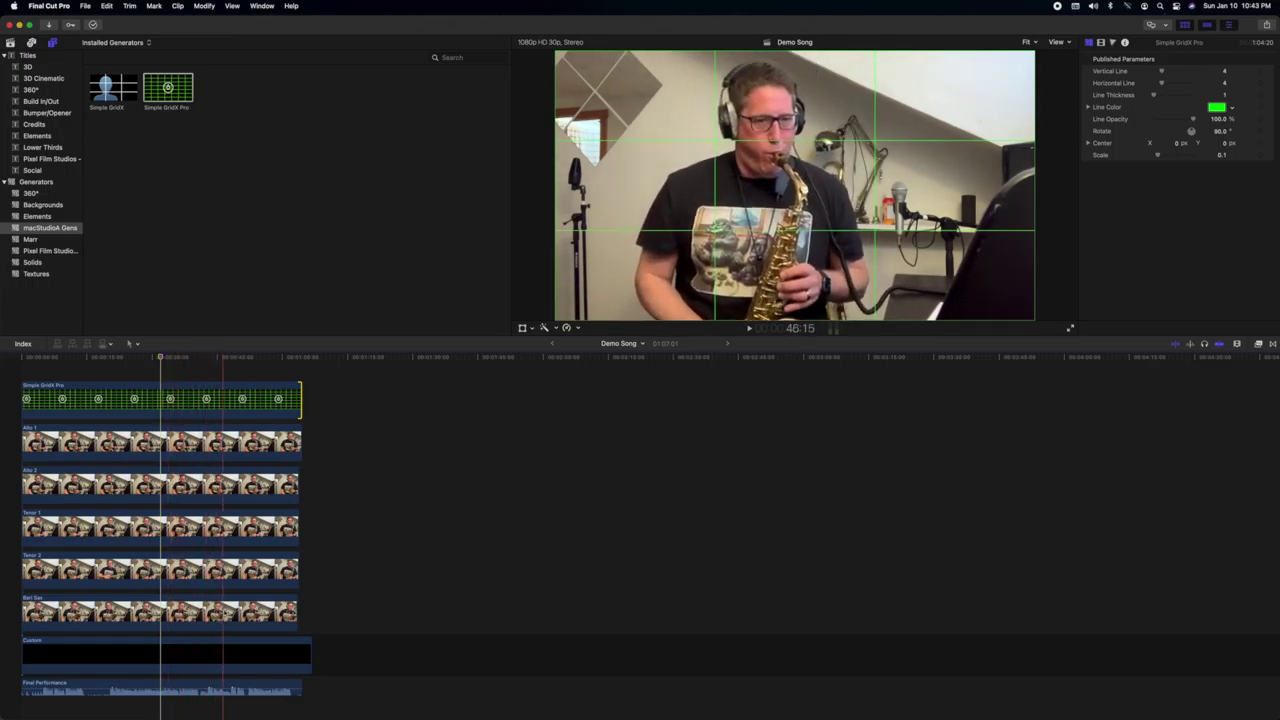
- Select all five saxophone video clips from Bari Sax to Alto 1, leaving out the grid and the black background
click(226, 612)
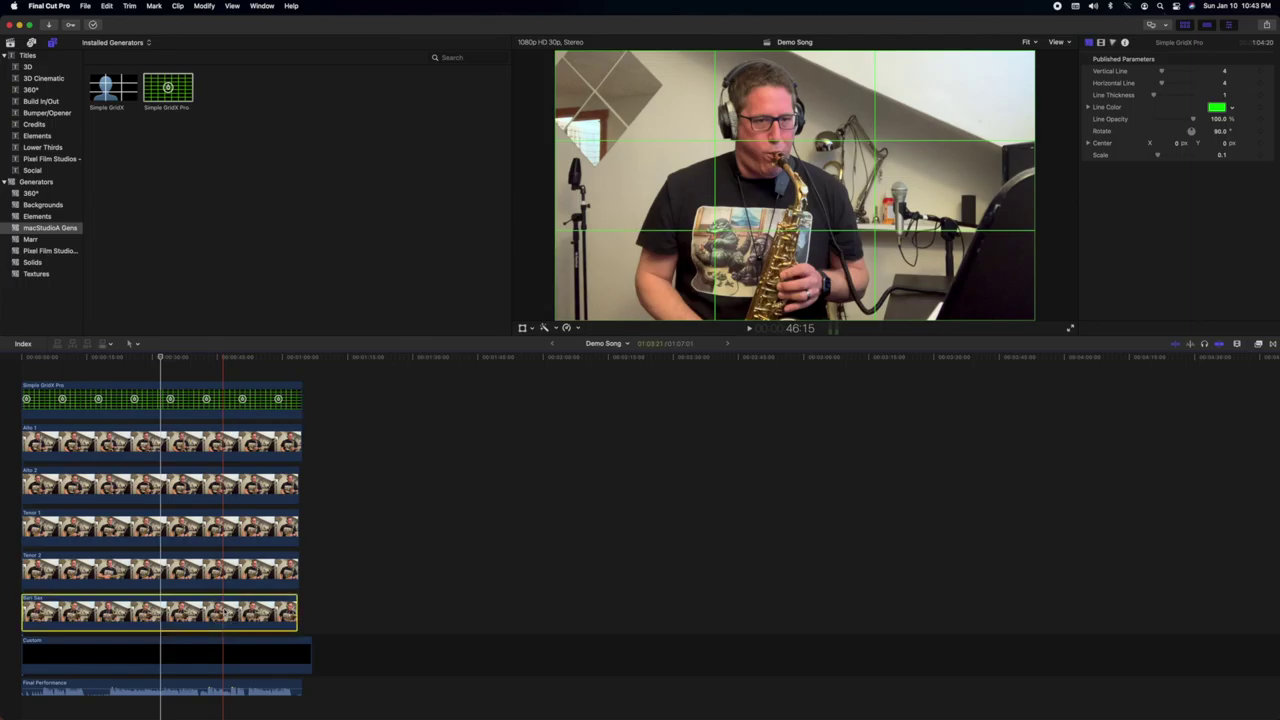
super+click(229, 570)
super+click(232, 527)
super+click(231, 486)
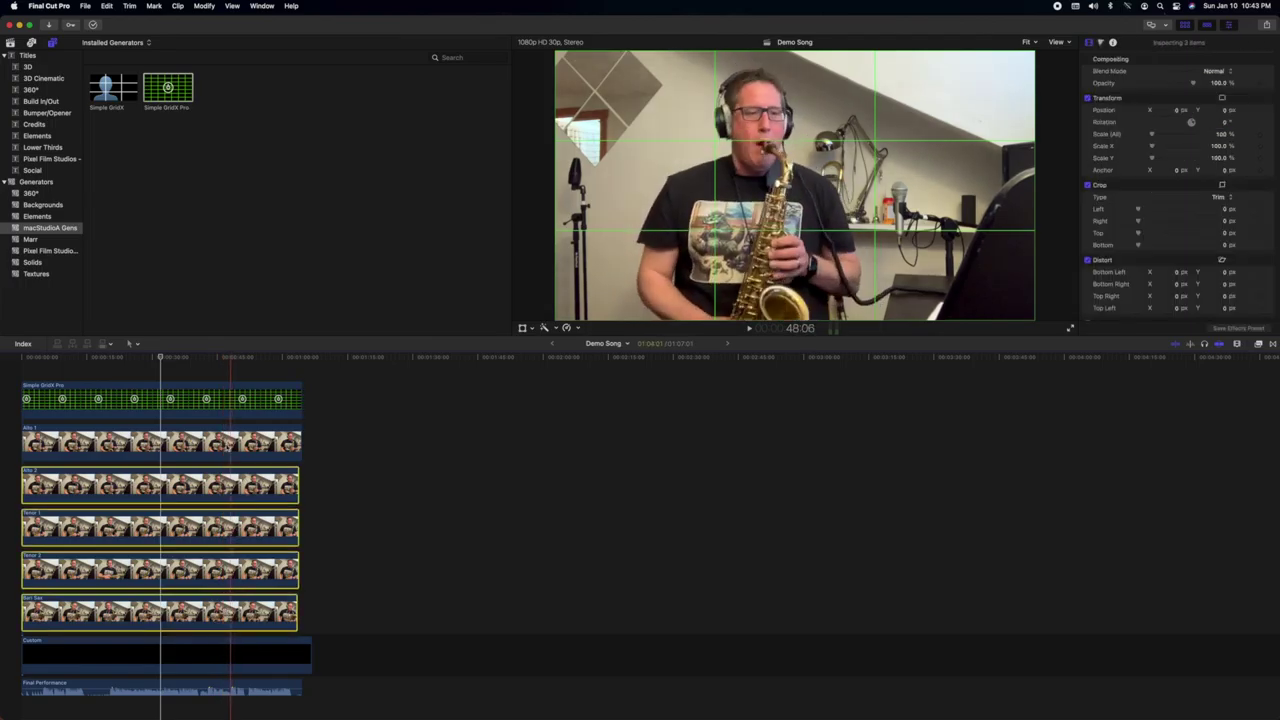
super+click(228, 444)
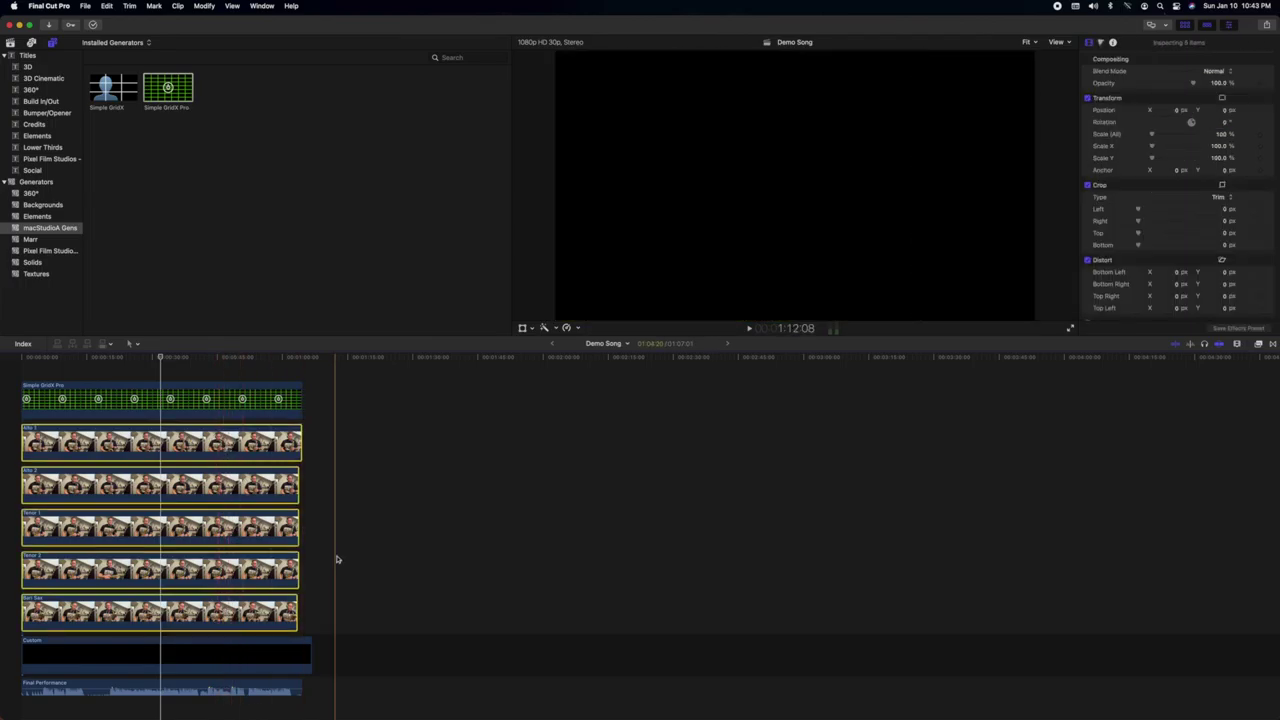
drag(338, 606, 201, 452)
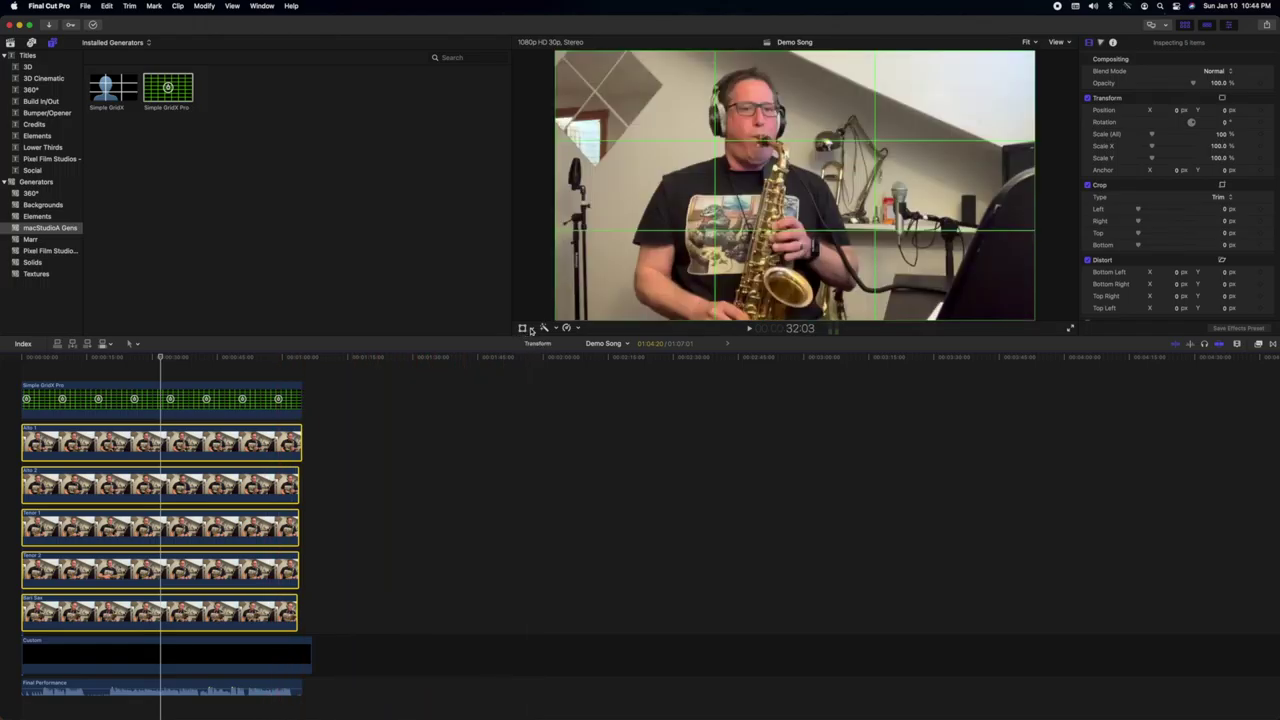
- Use Transform to shrink all five selected saxophone clips together to about 33% so they fit the centre grid cell
click(531, 329)
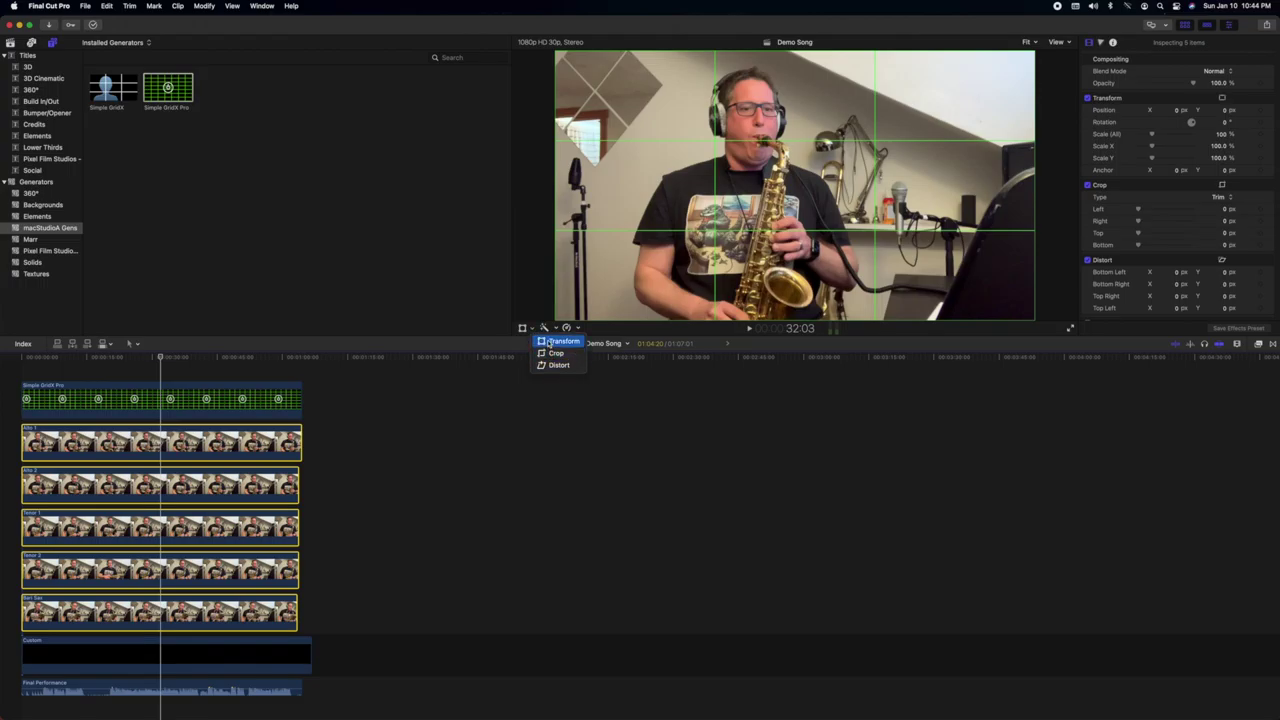
click(550, 342)
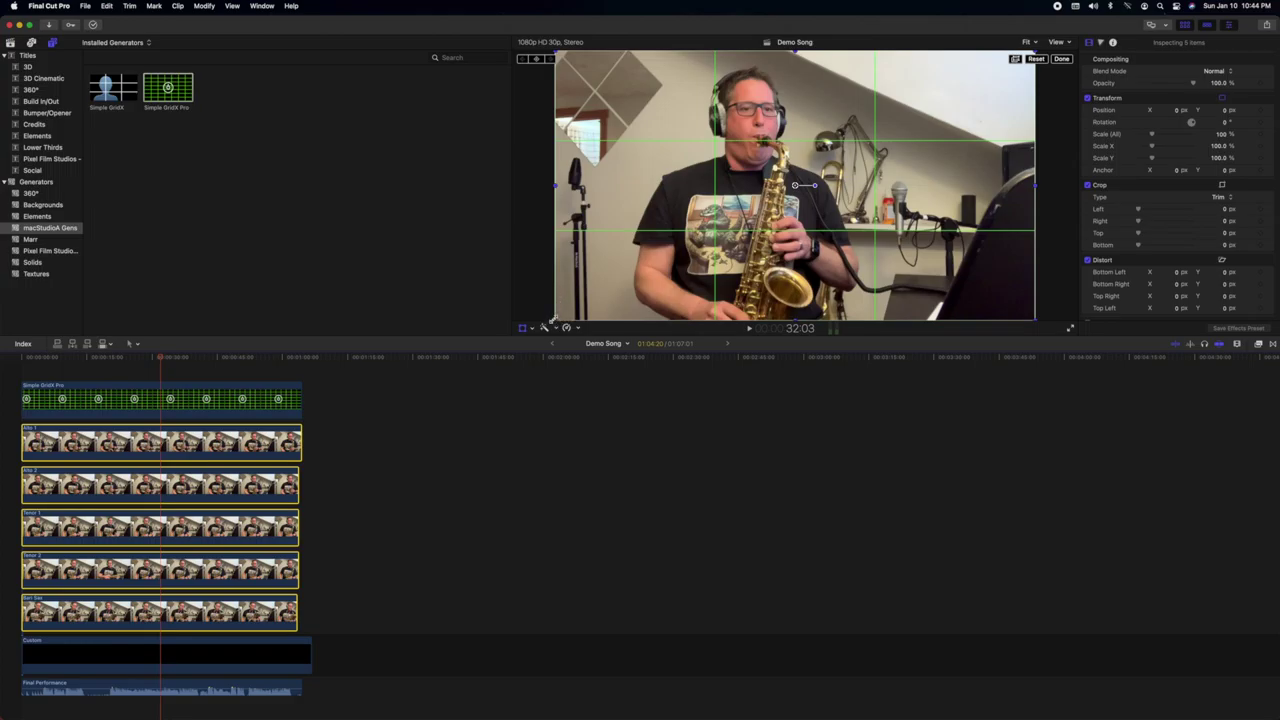
drag(556, 320, 590, 292)
drag(607, 290, 714, 231)
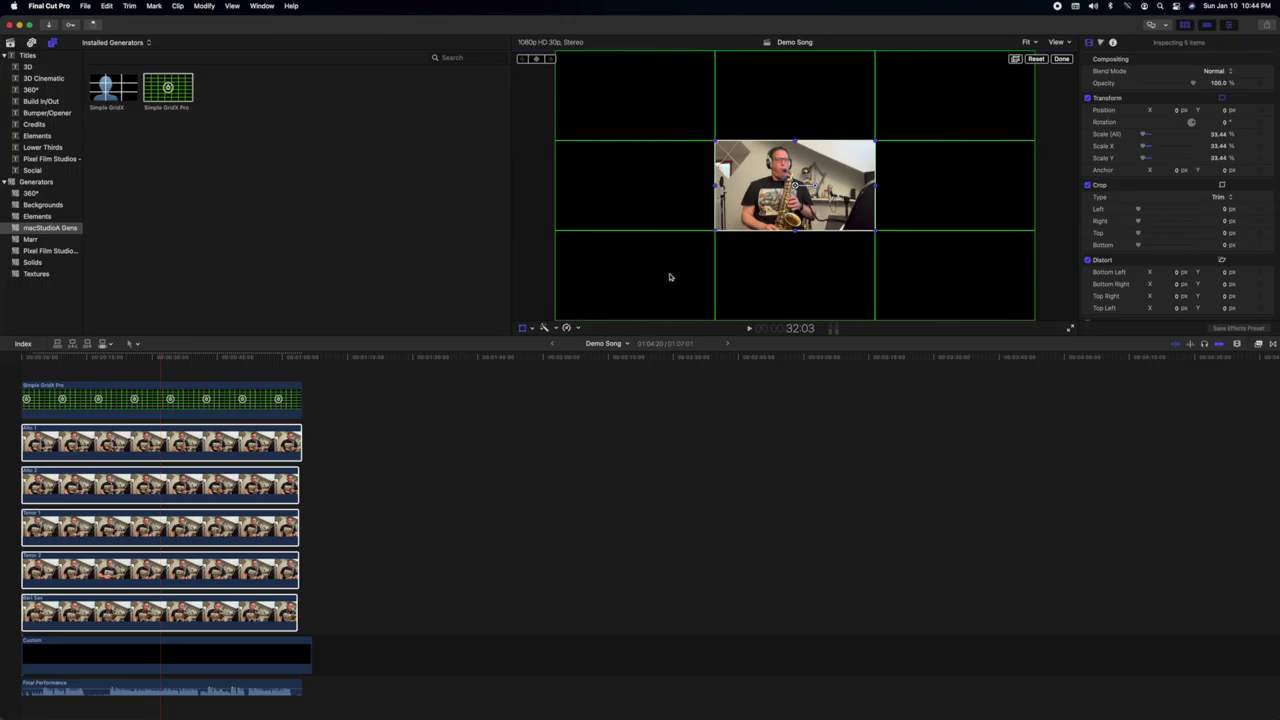
- Disable the Alto 1, Alto 2, Tenor 1 and Tenor 2 clips one after another, with the playhead at about 0:40
click(386, 514)
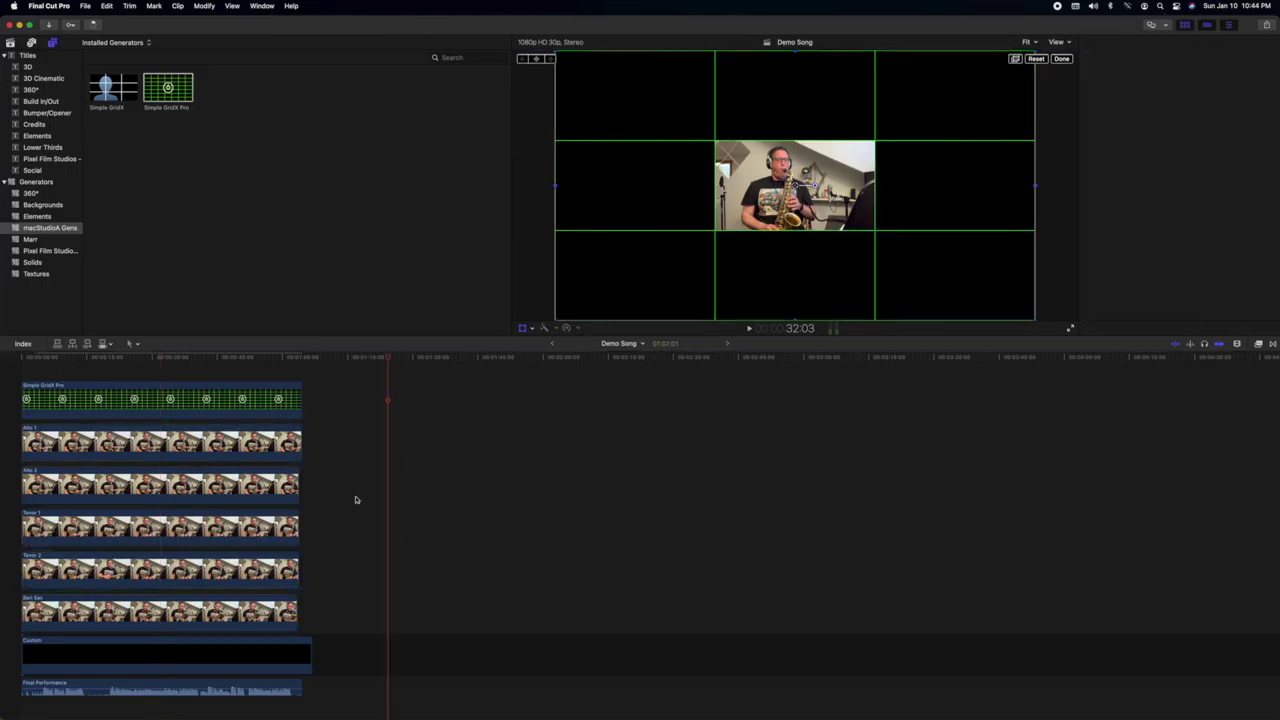
click(250, 440)
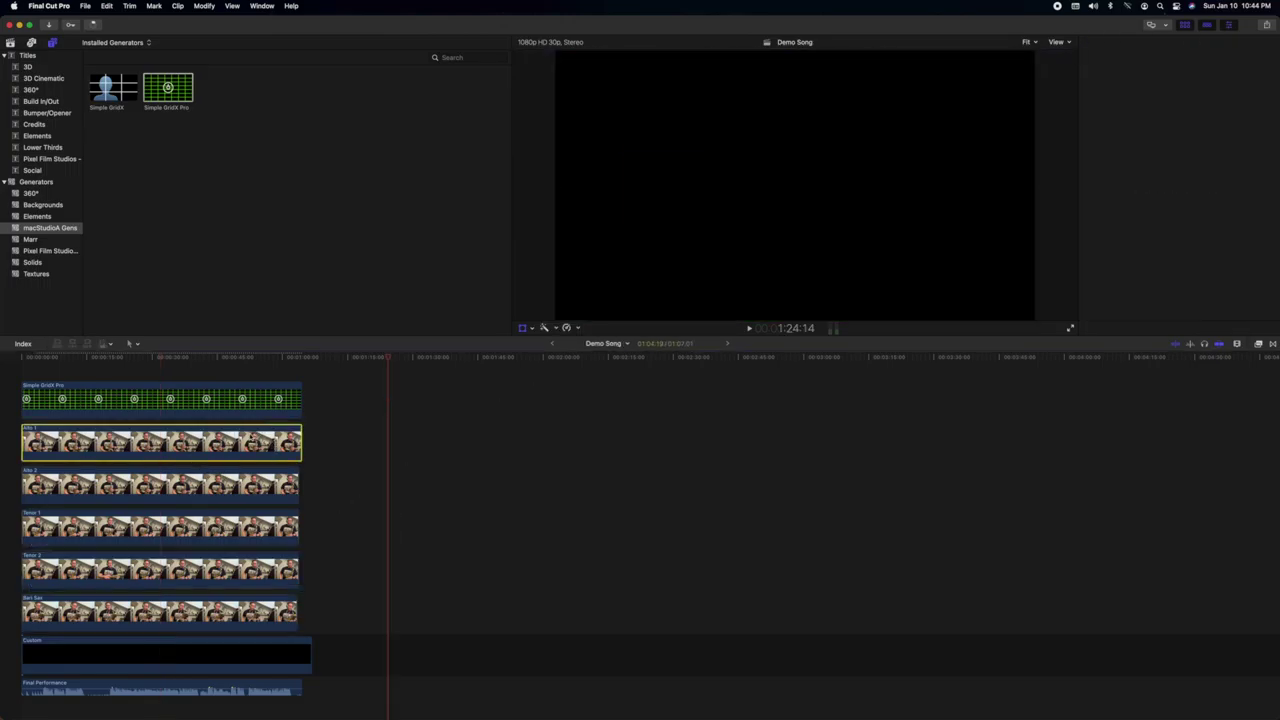
click(197, 358)
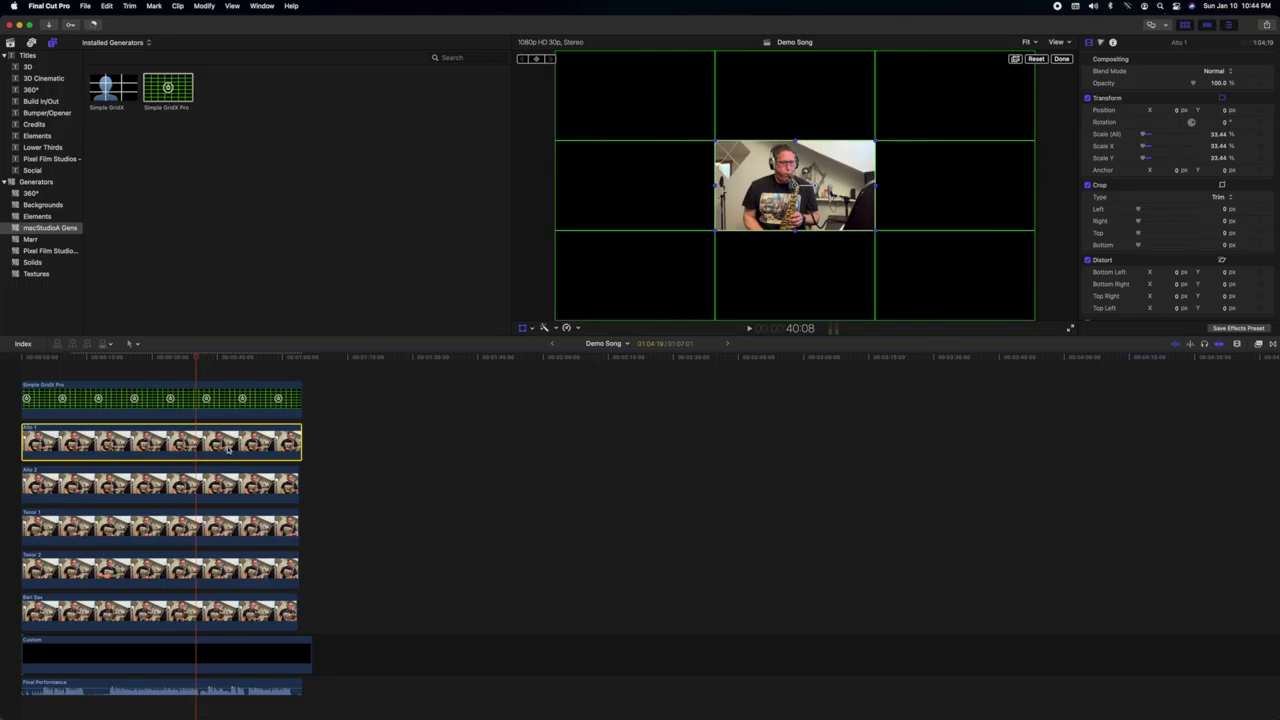
key(v)
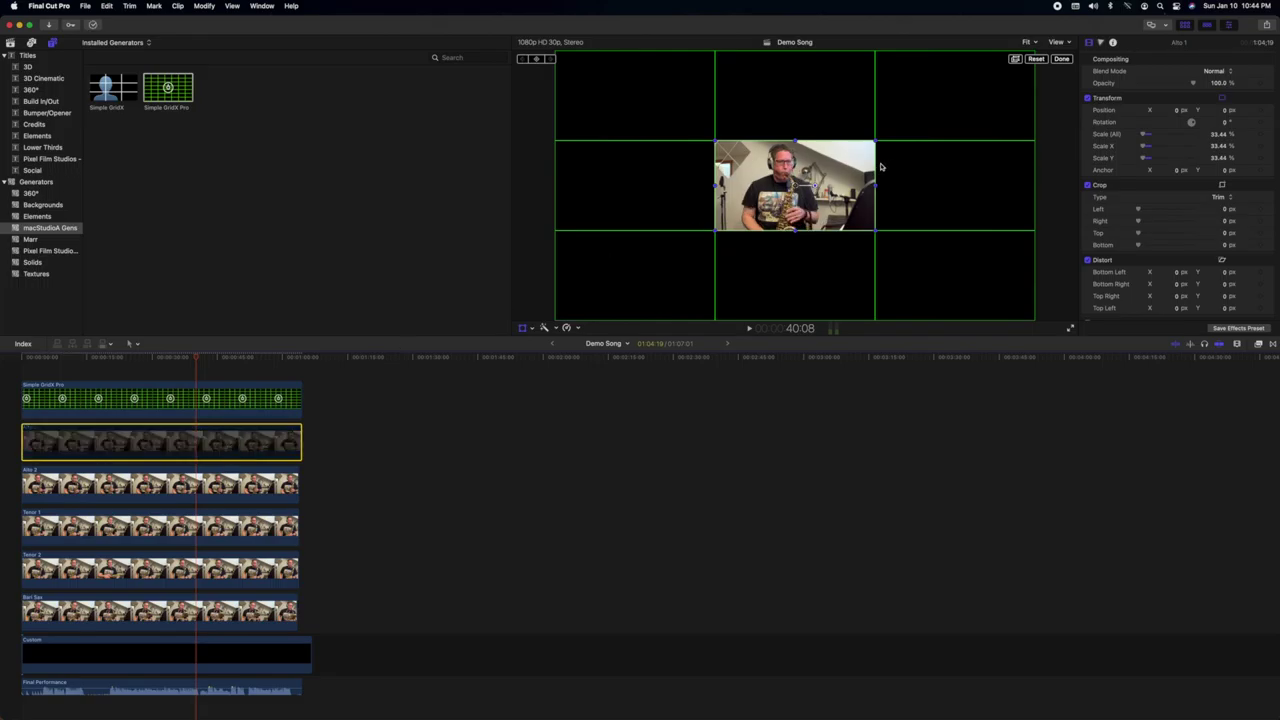
key(super+Down)
key(v)
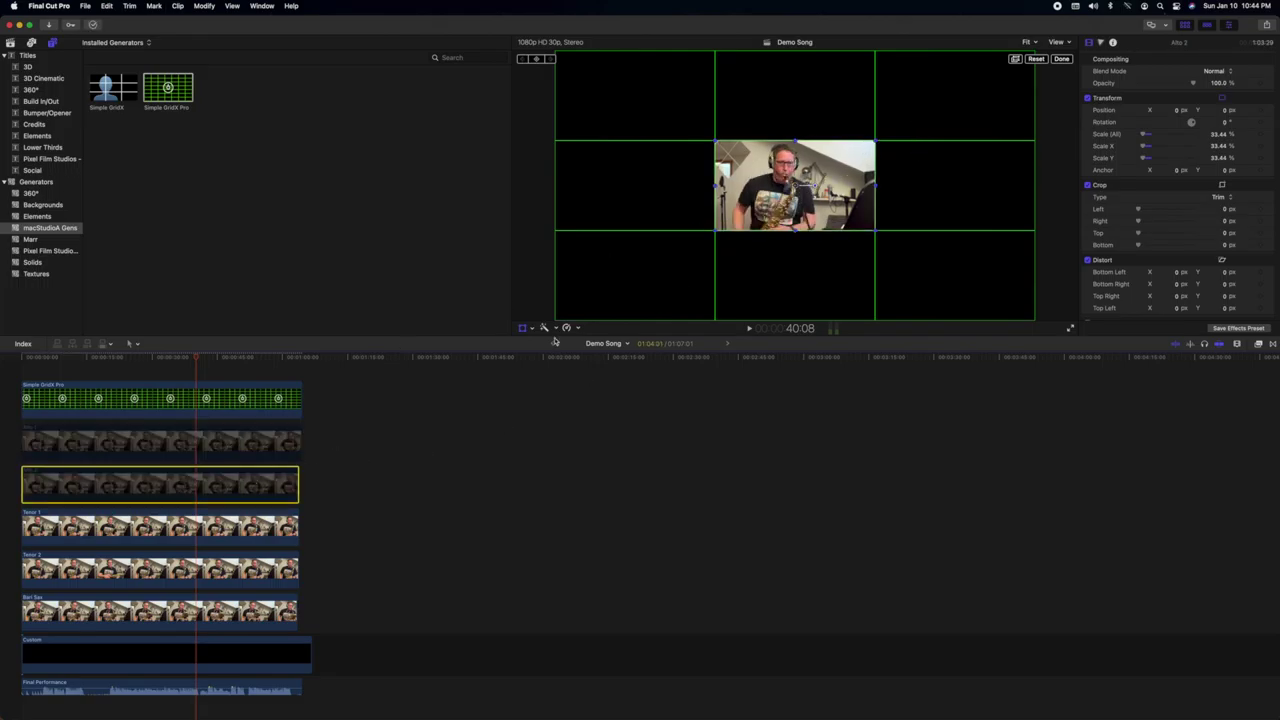
click(232, 527)
key(v)
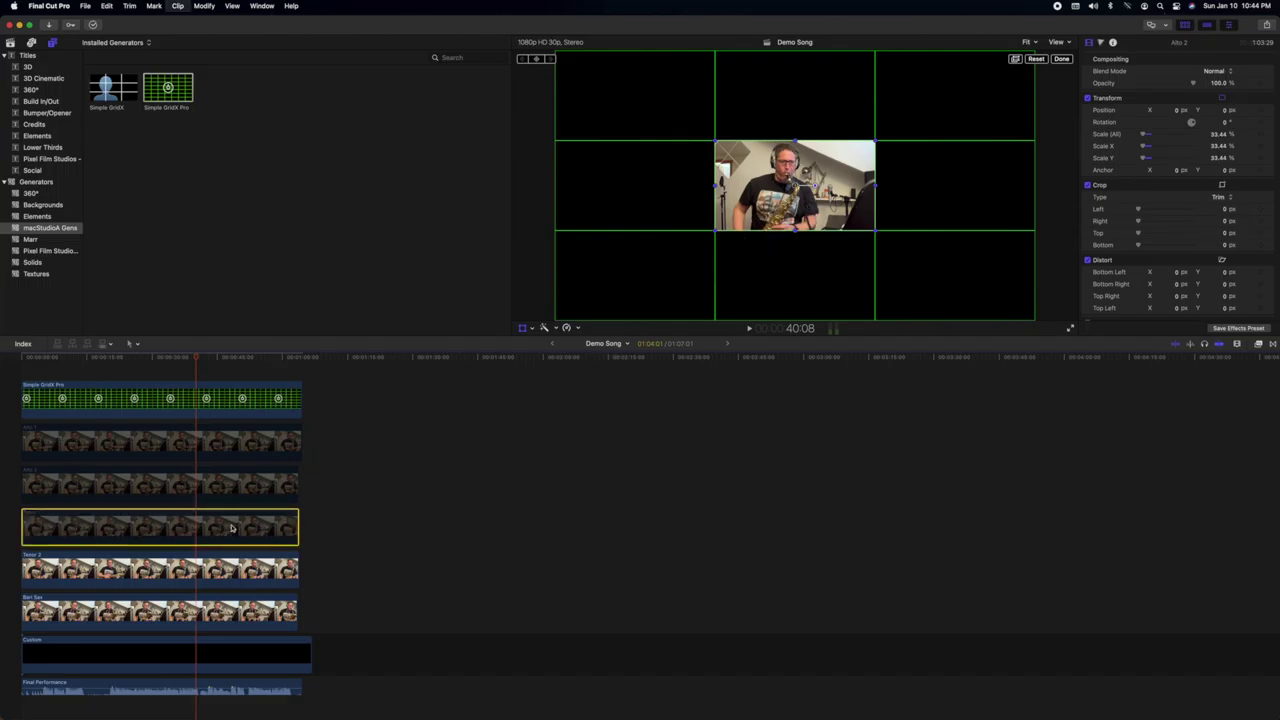
click(224, 572)
key(v)
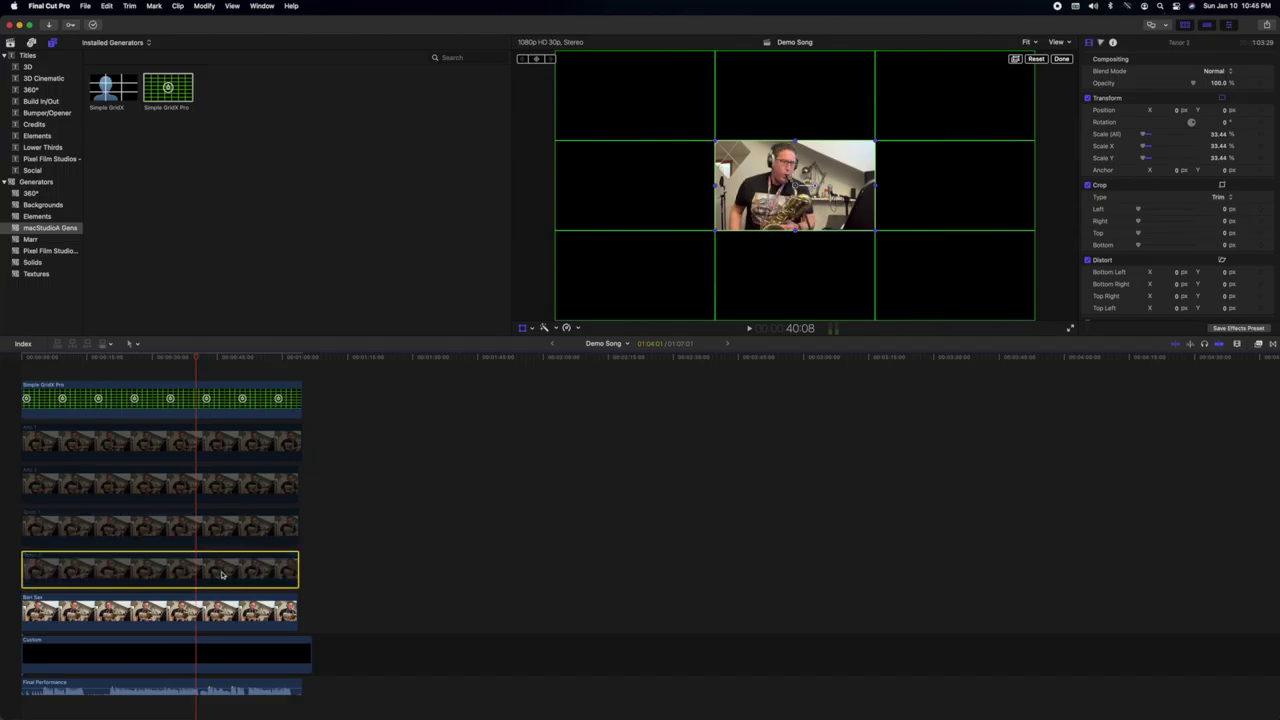
- Re-enable the four disabled clips and undo the shared scaling of the five saxophone clips
drag(328, 577, 176, 445)
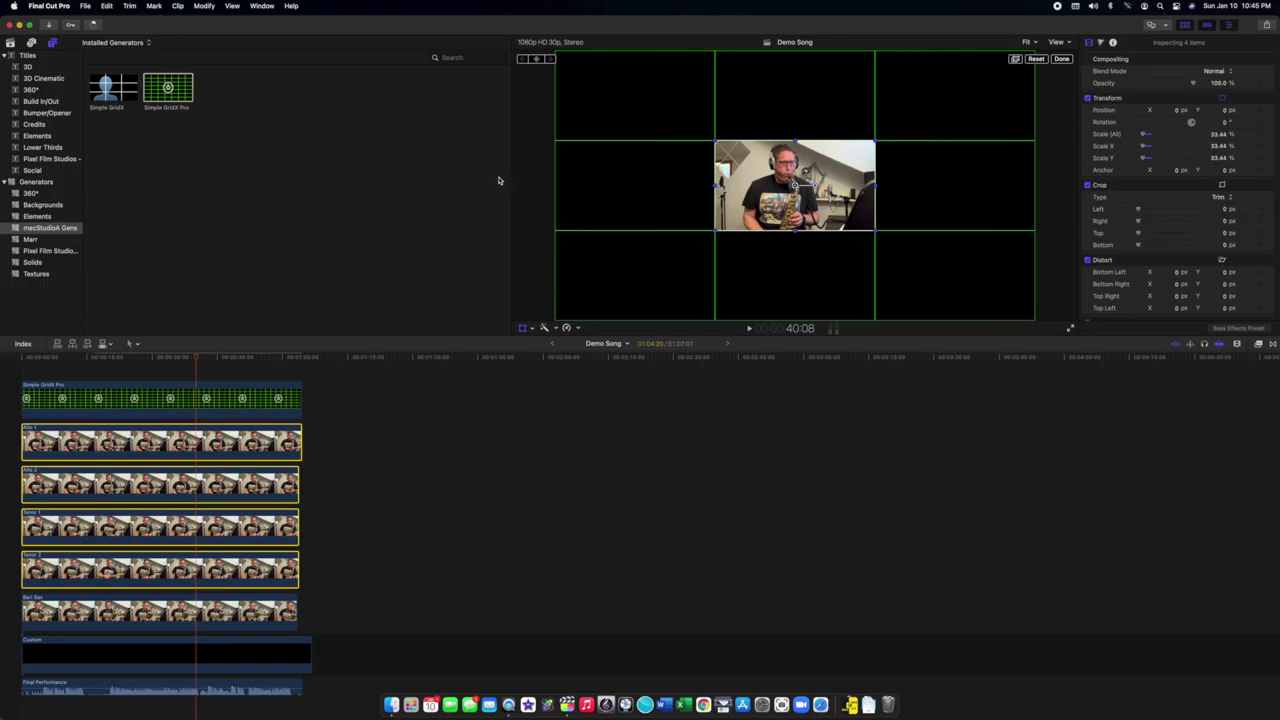
click(316, 477)
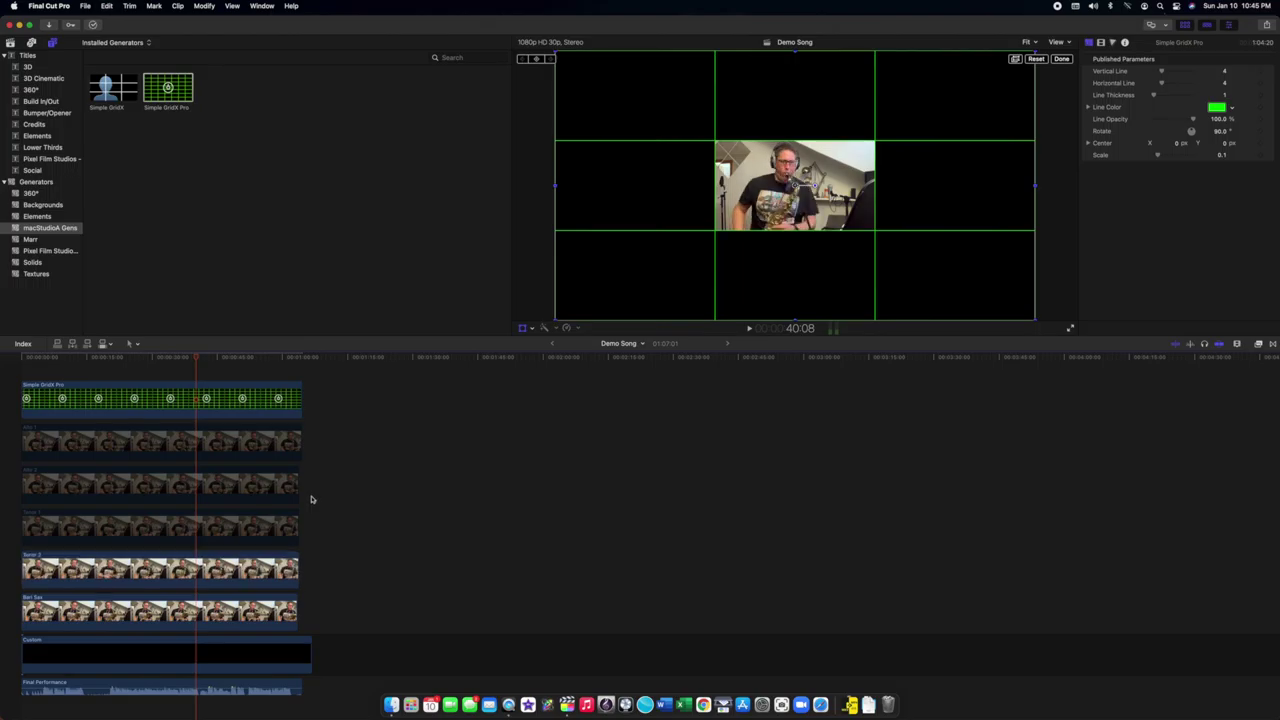
key(v)
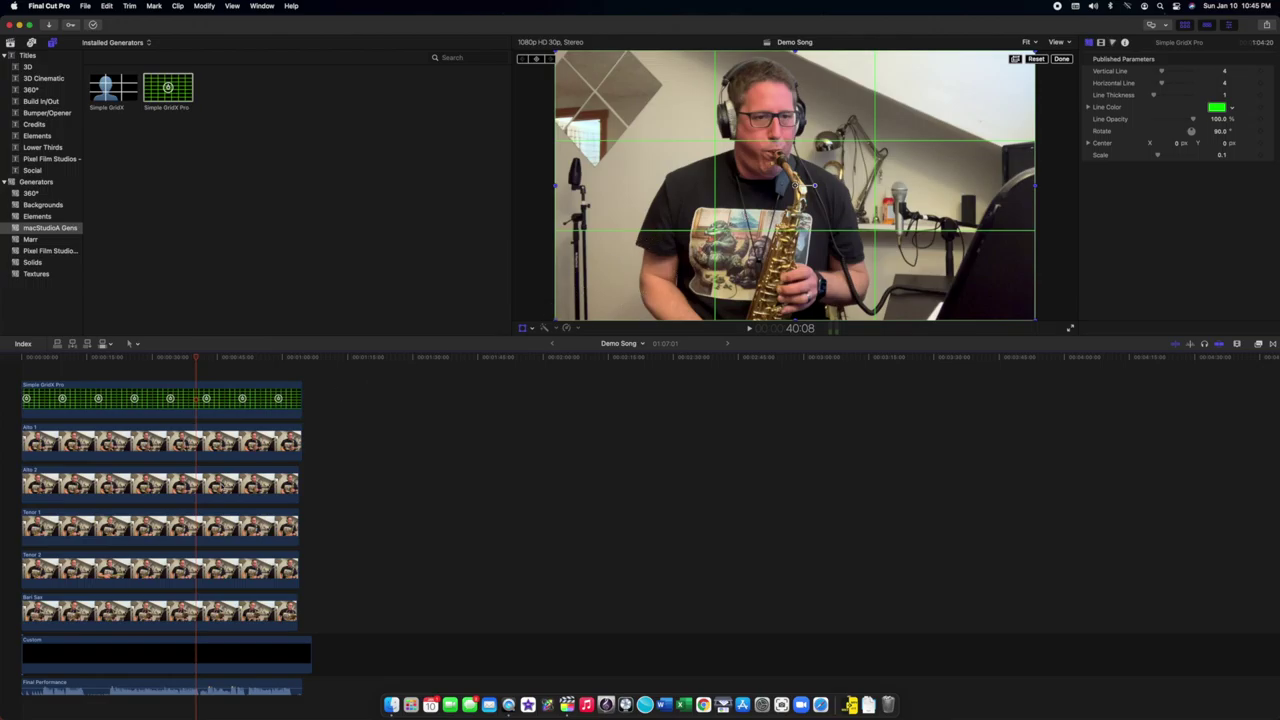
- Scale the Alto 1 clip to about 38% and disable the other four saxophone clips
click(213, 452)
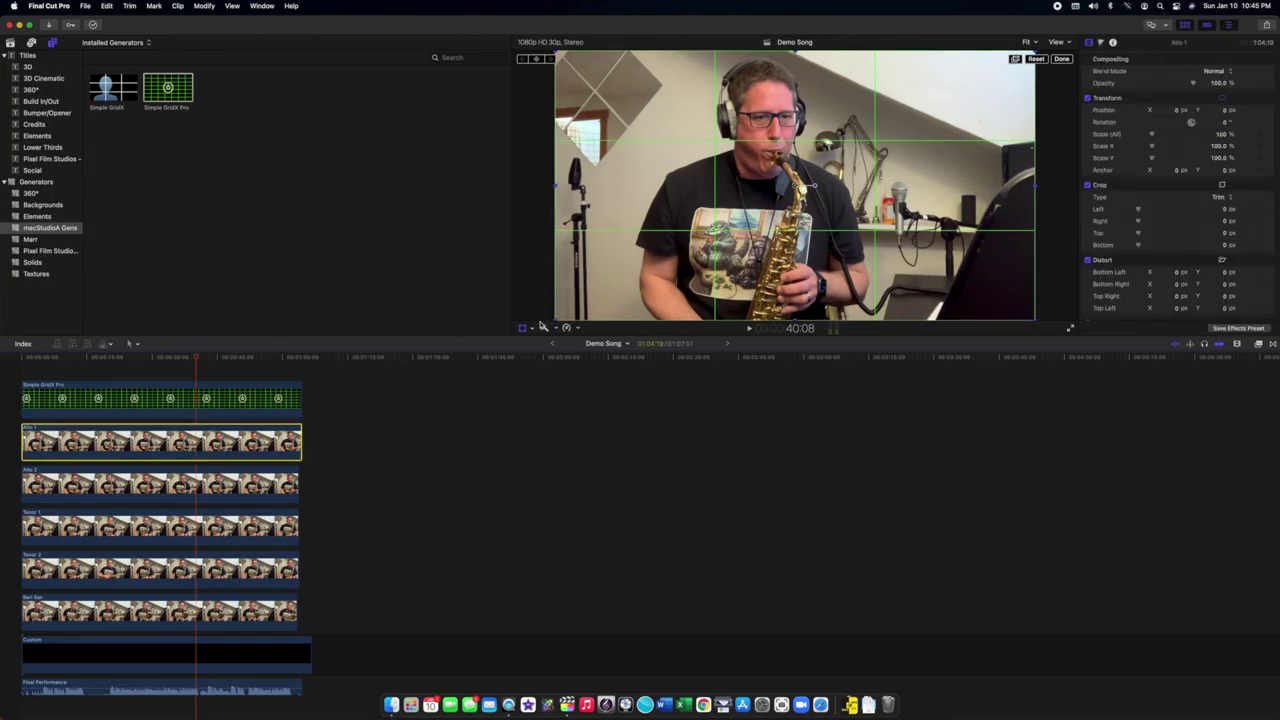
drag(555, 319, 700, 240)
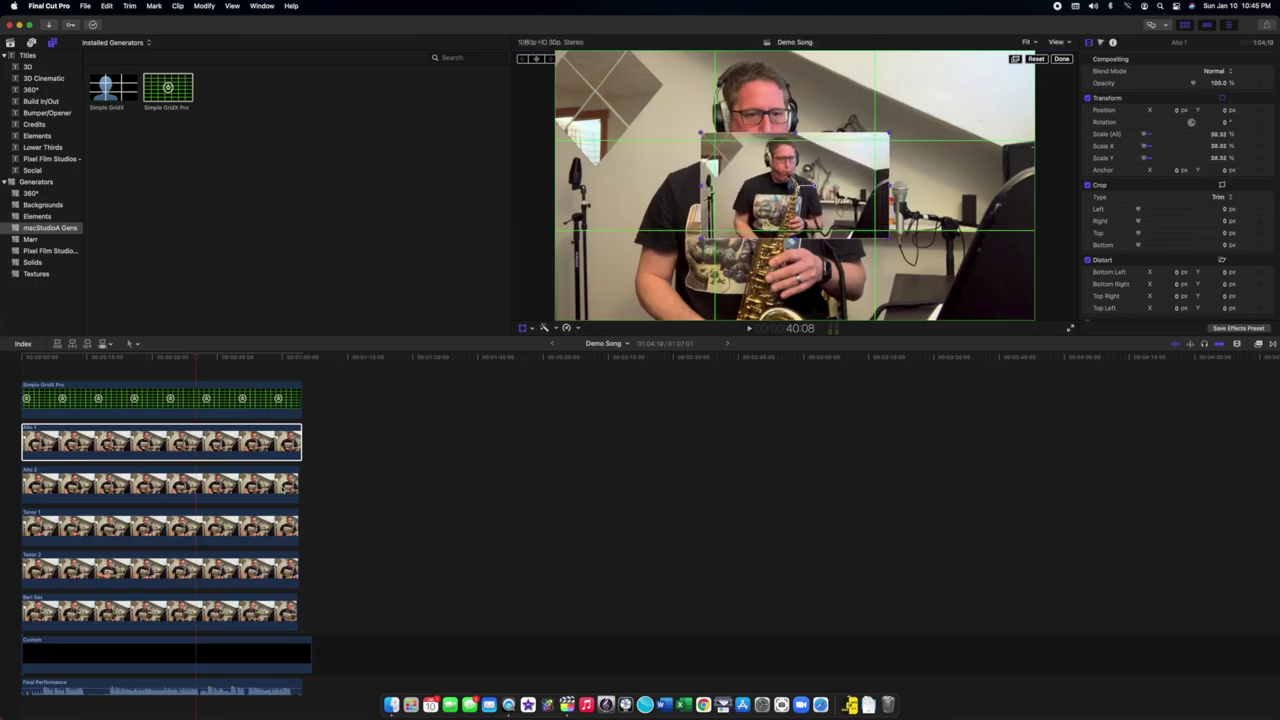
click(258, 477)
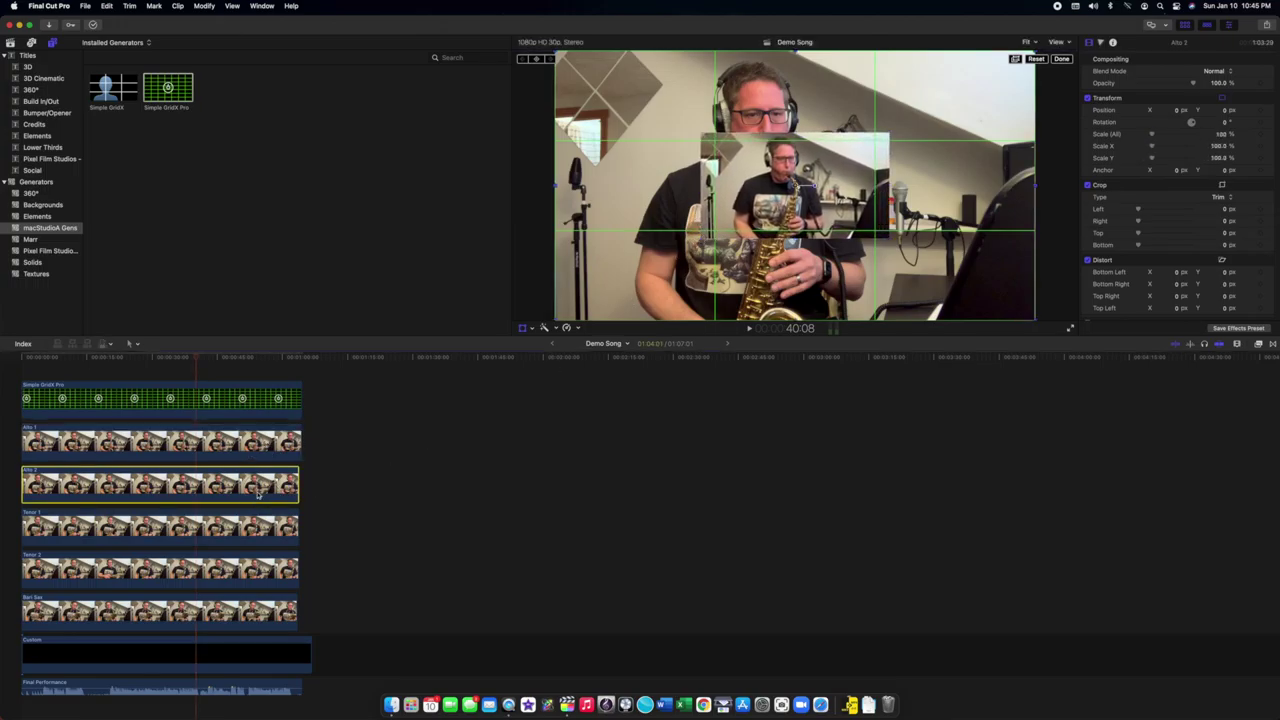
shift+click(258, 610)
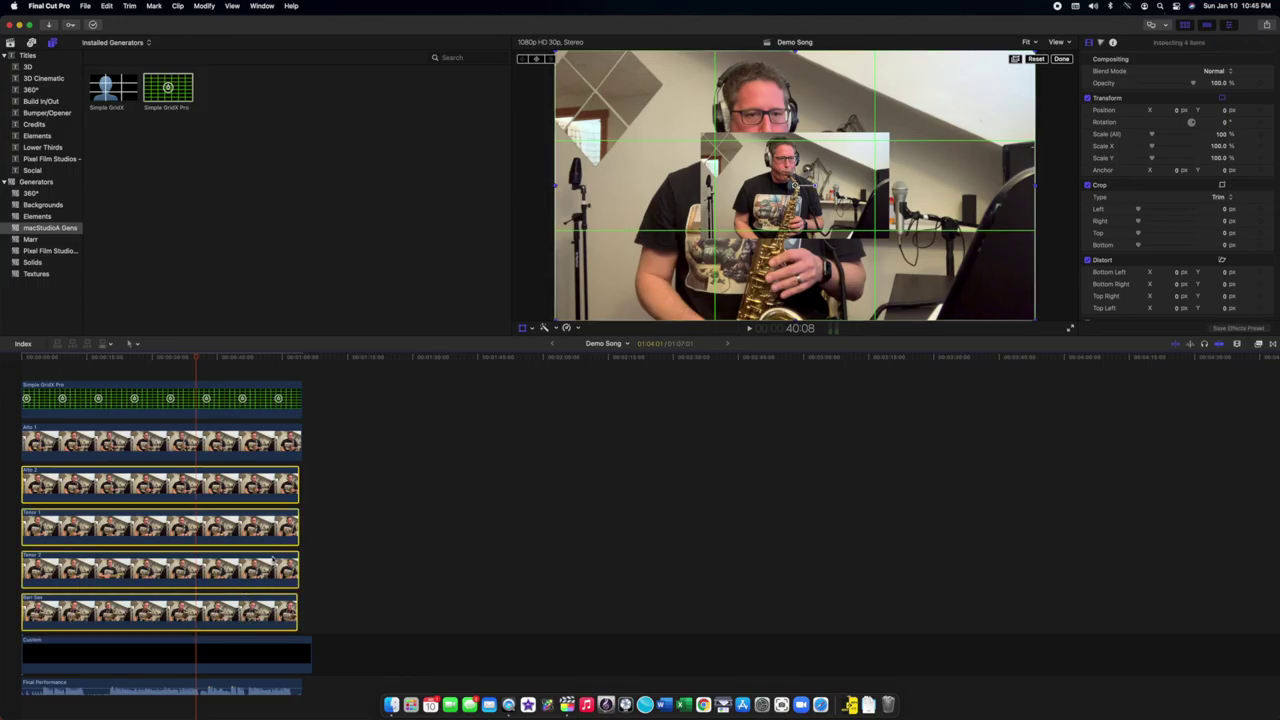
key(v)
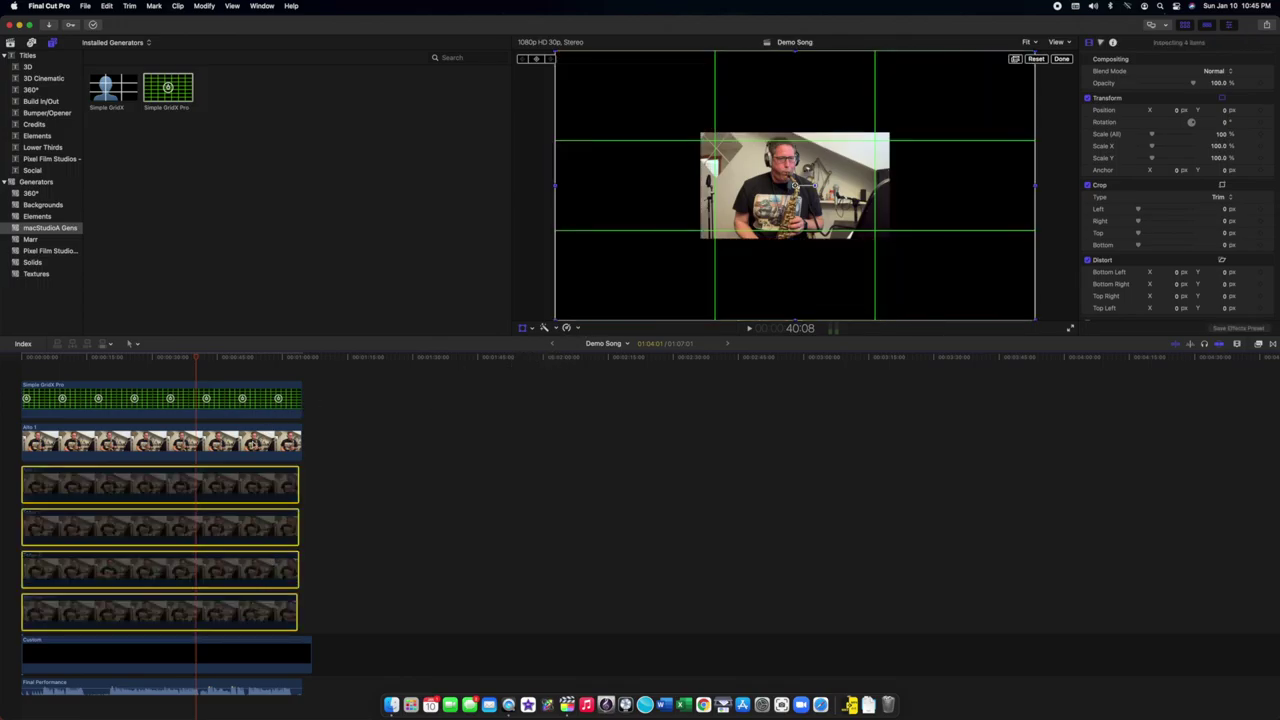
- Enlarge Alto 1 to about 50% and shift it to about X 78, Y -34 px so the player sits in the centre cell
click(282, 430)
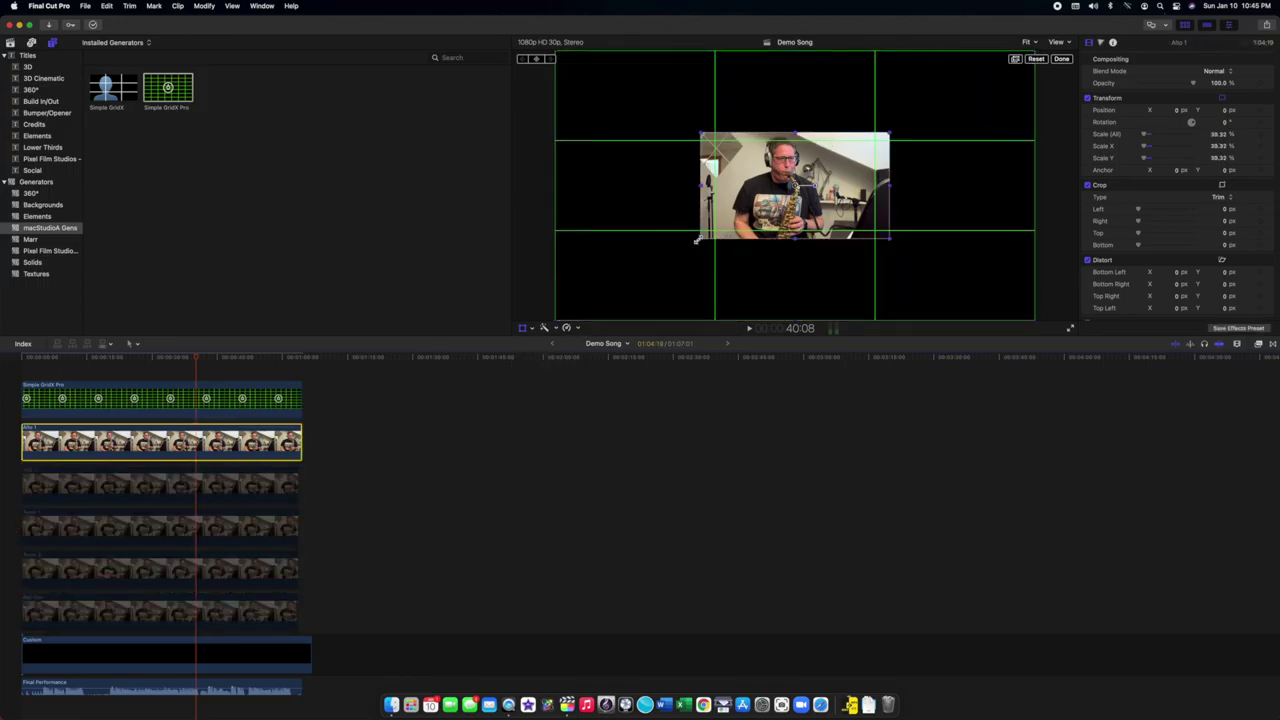
drag(699, 238, 694, 242)
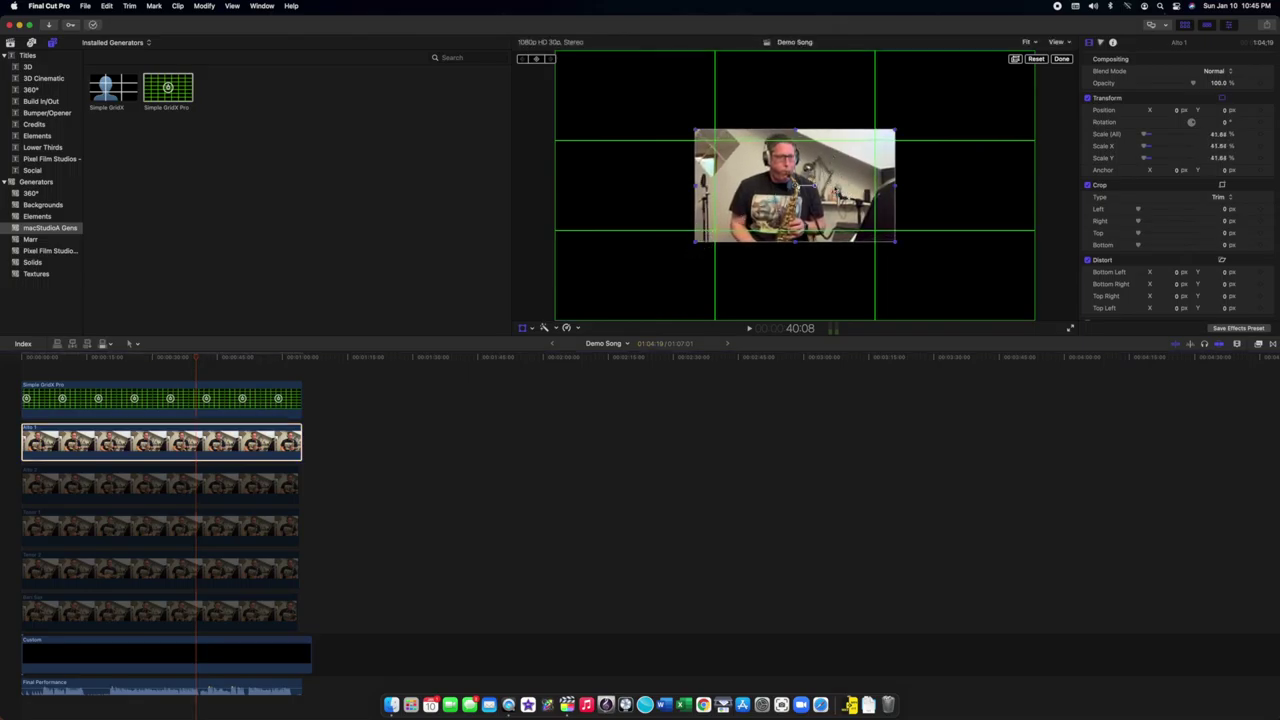
mouse_move(793, 186)
mouse_down()
mouse_move(835, 186)
mouse_move(797, 186)
mouse_up()
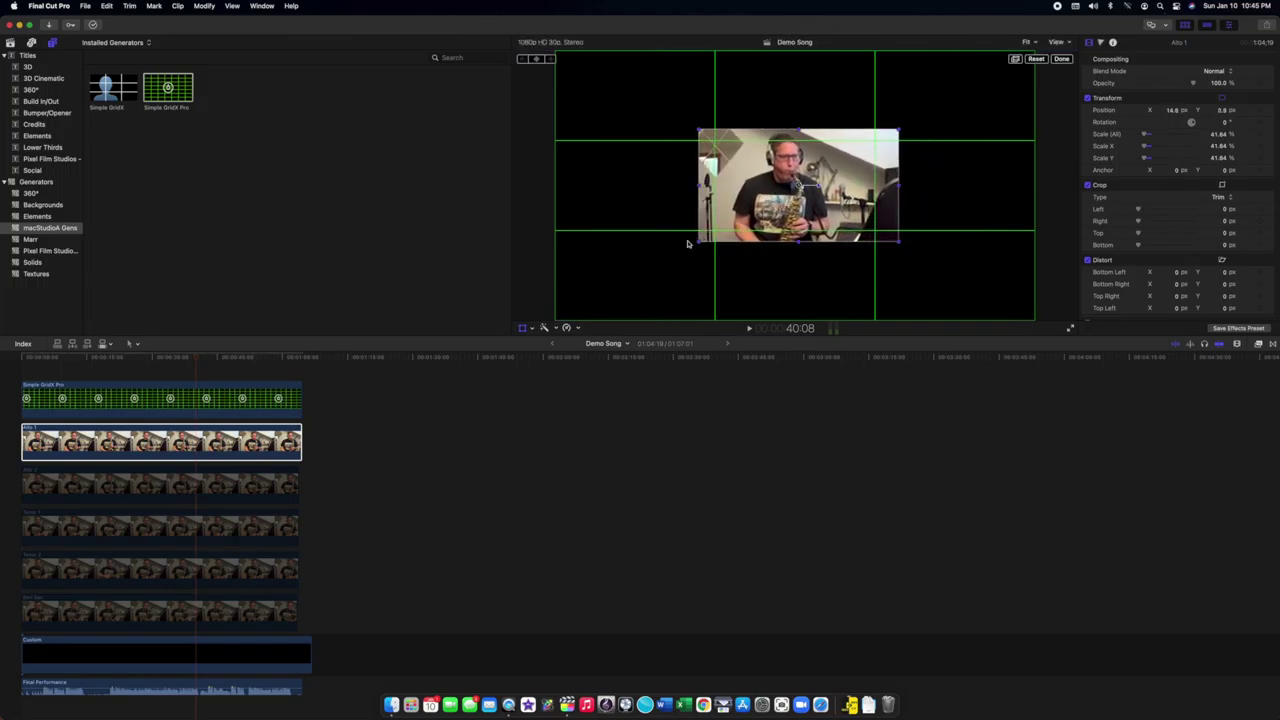
drag(699, 243, 683, 251)
drag(780, 190, 815, 194)
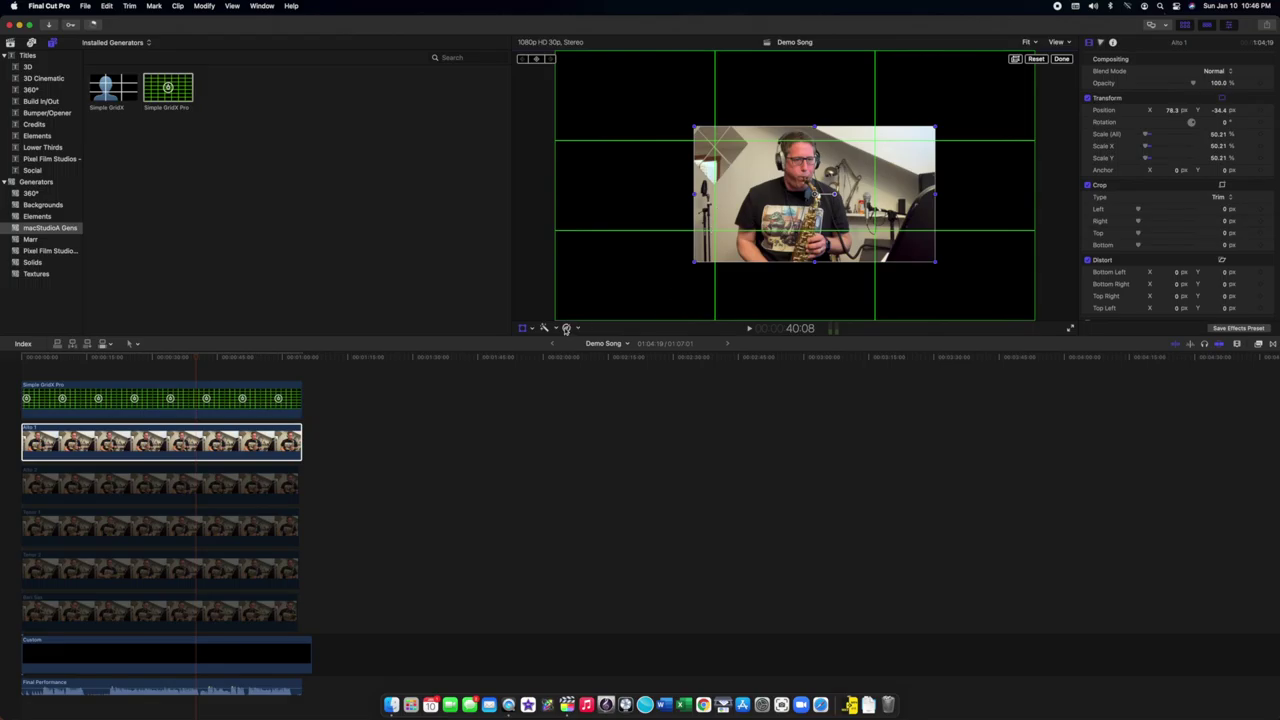
- Trim the Alto 1 picture on all four sides to the edges of the centre grid cell using Crop
click(531, 330)
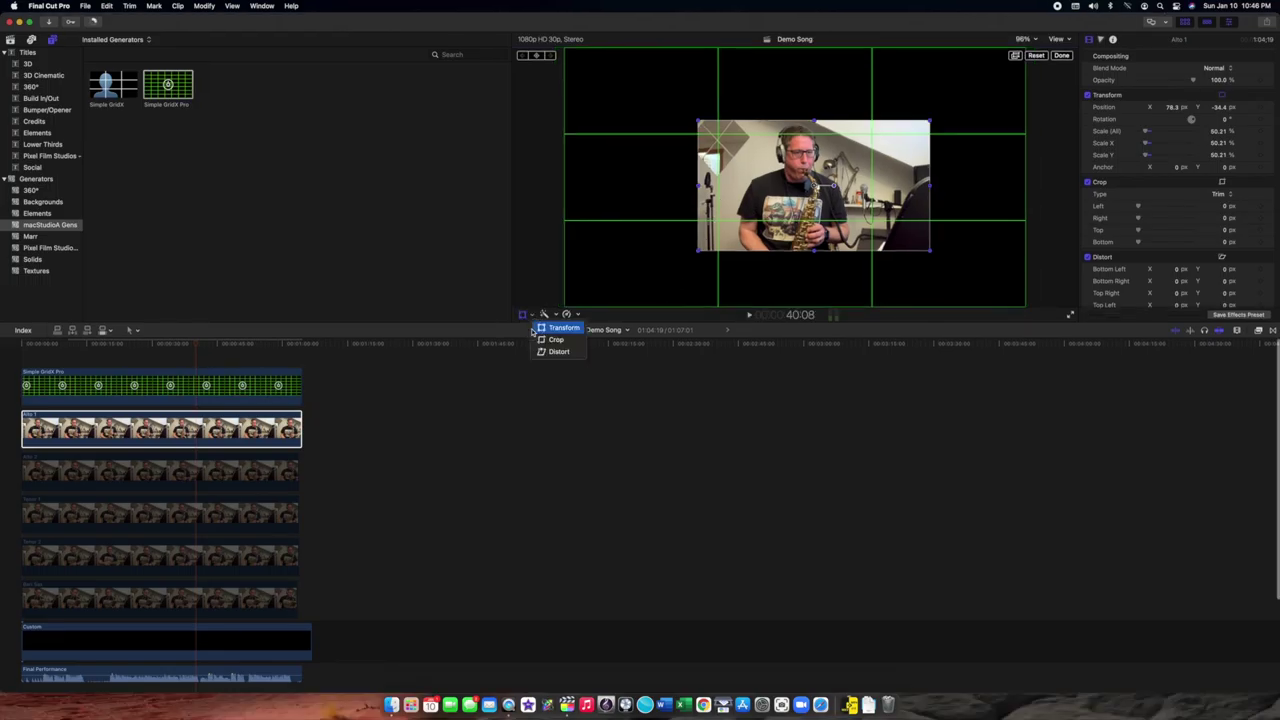
click(548, 341)
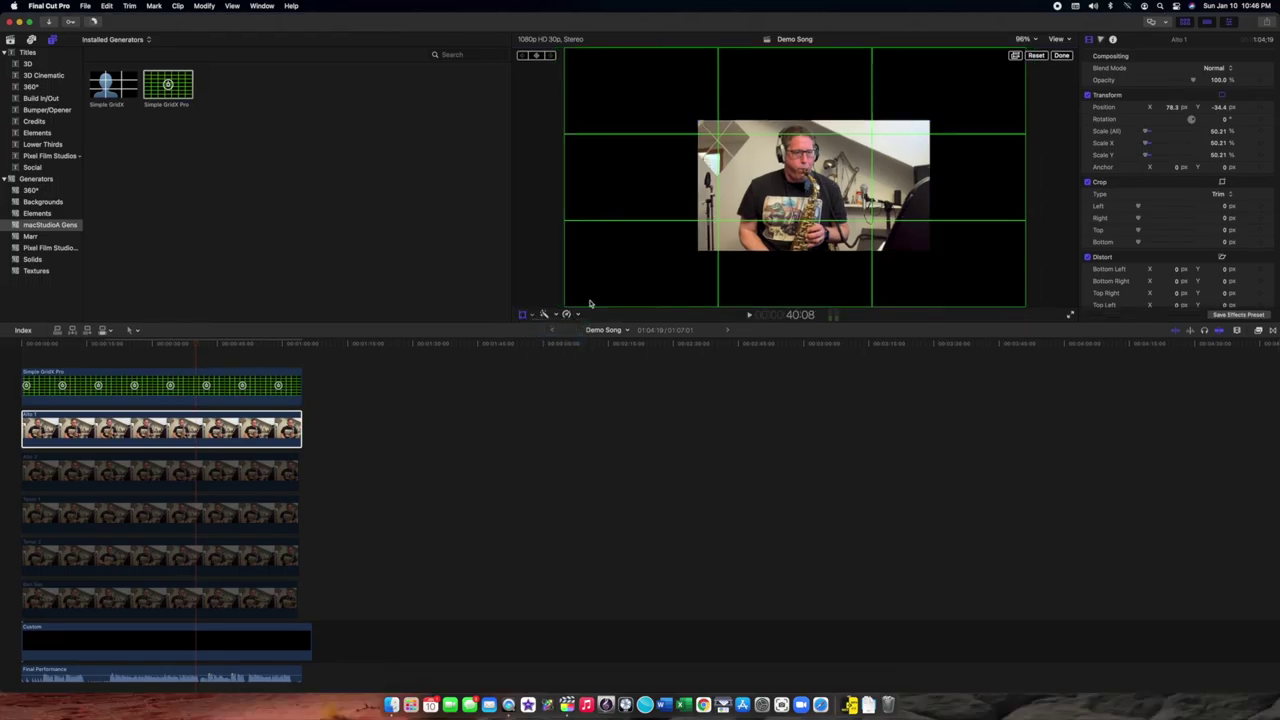
drag(706, 236, 718, 218)
drag(931, 120, 873, 132)
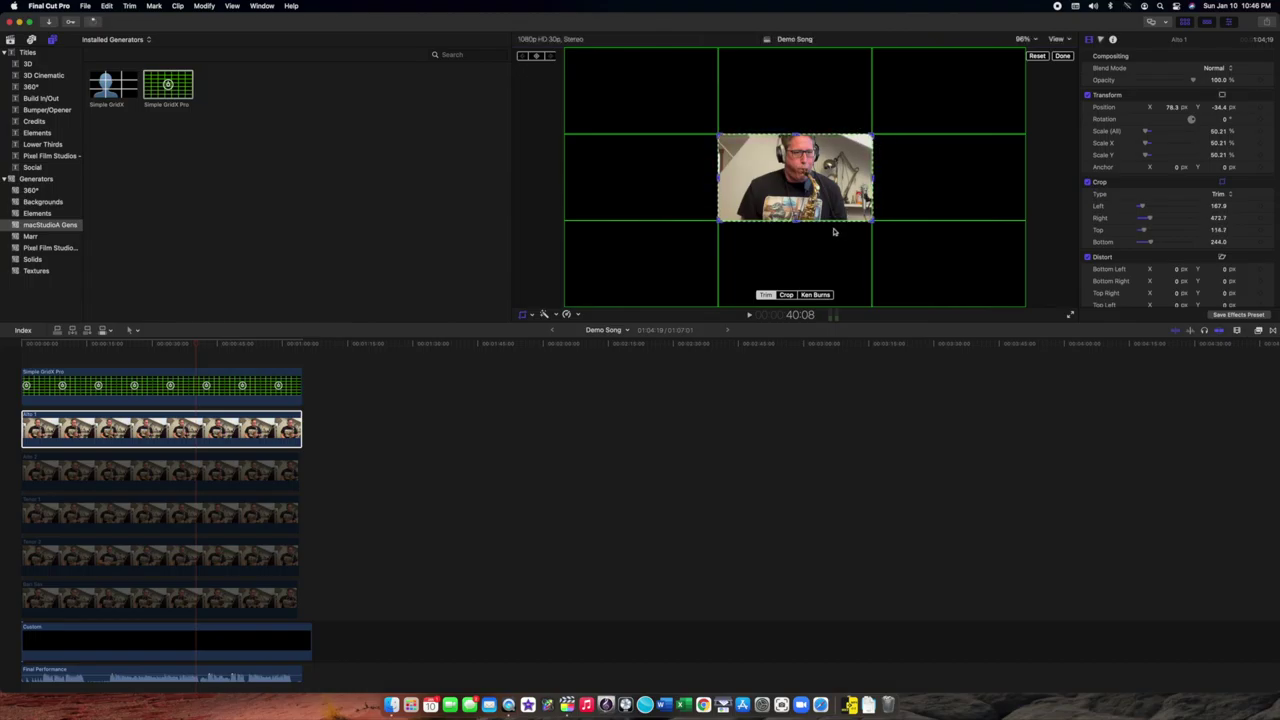
click(1062, 55)
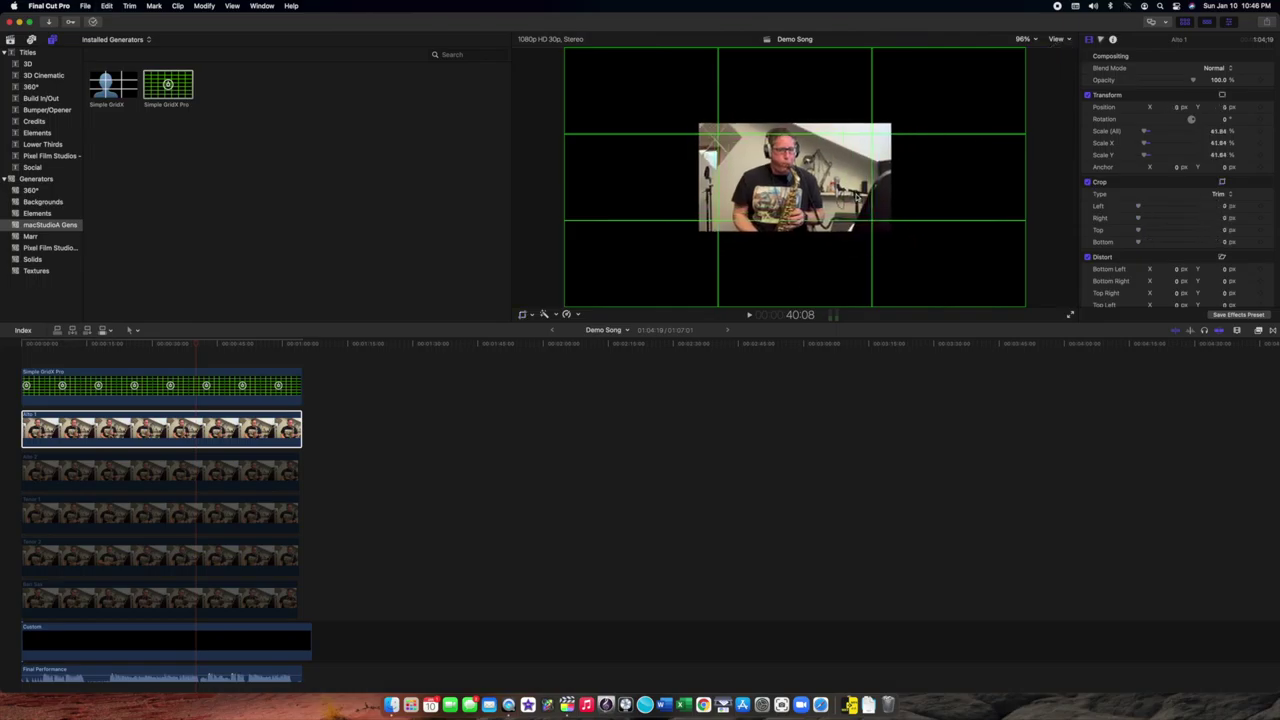
- Undo the Alto 1 crop and the disabling of the other clips, and select all five saxophone clips
click(858, 196)
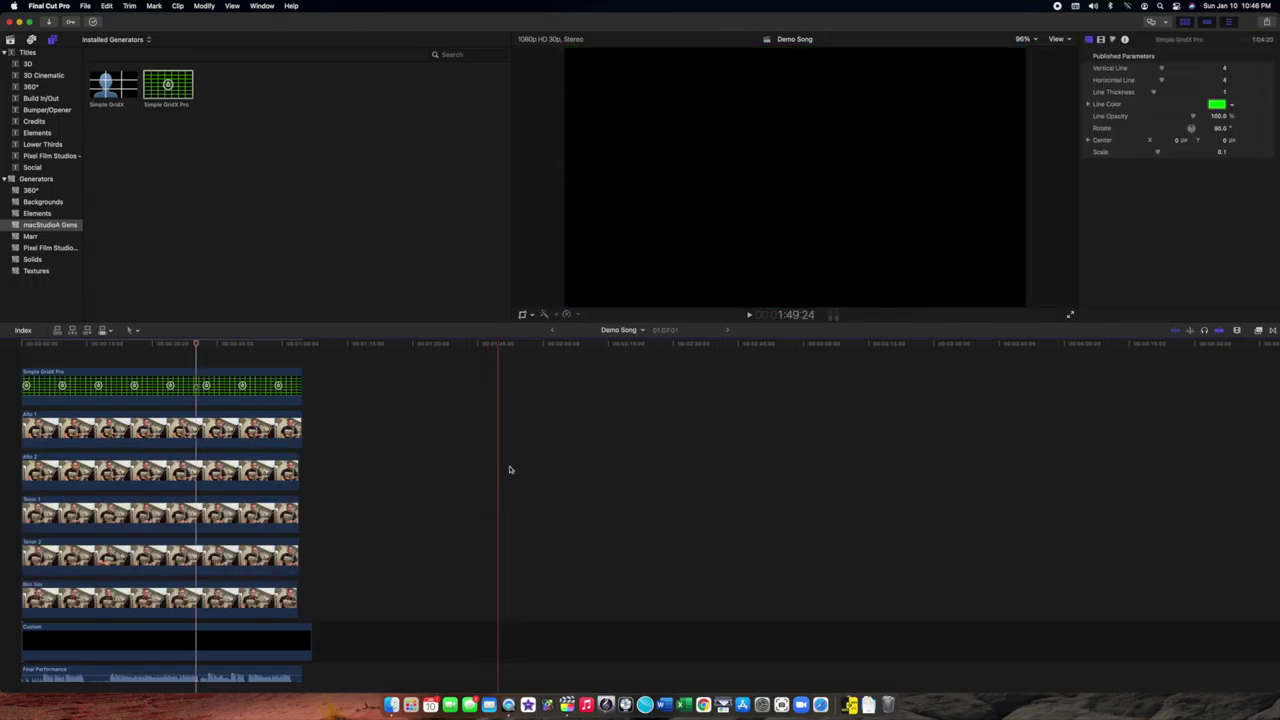
click(132, 420)
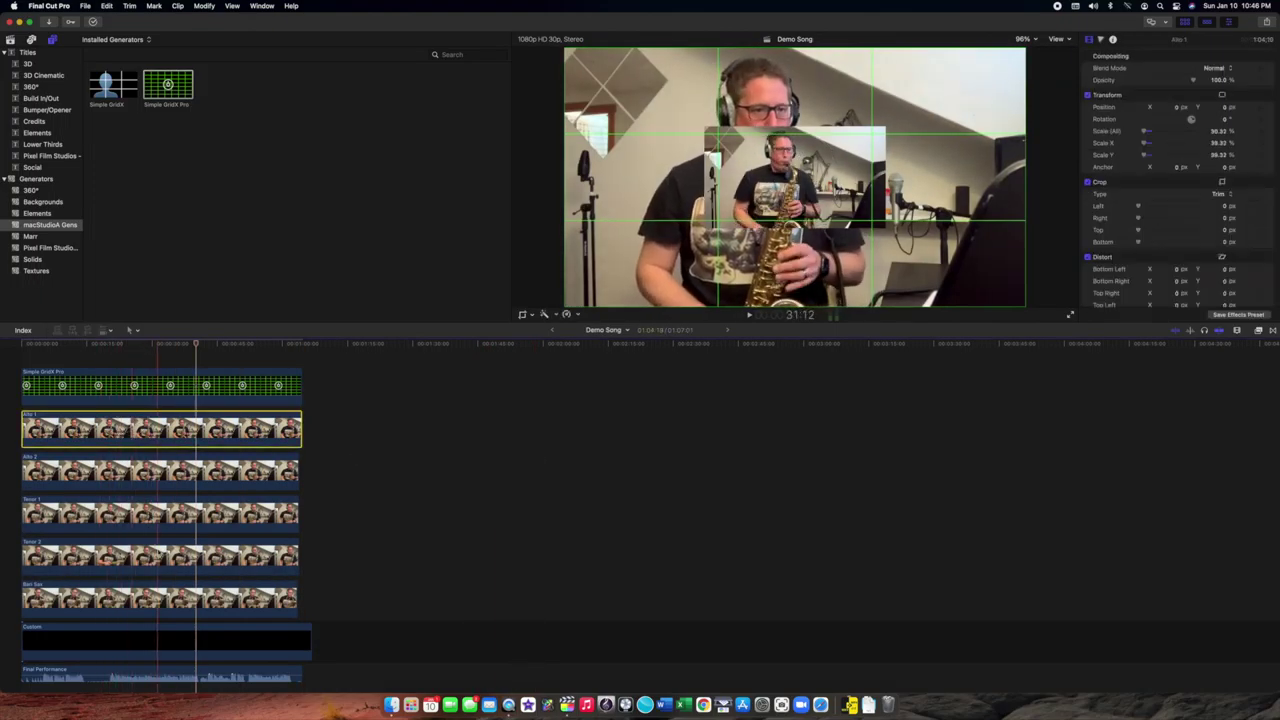
shift+click(177, 600)
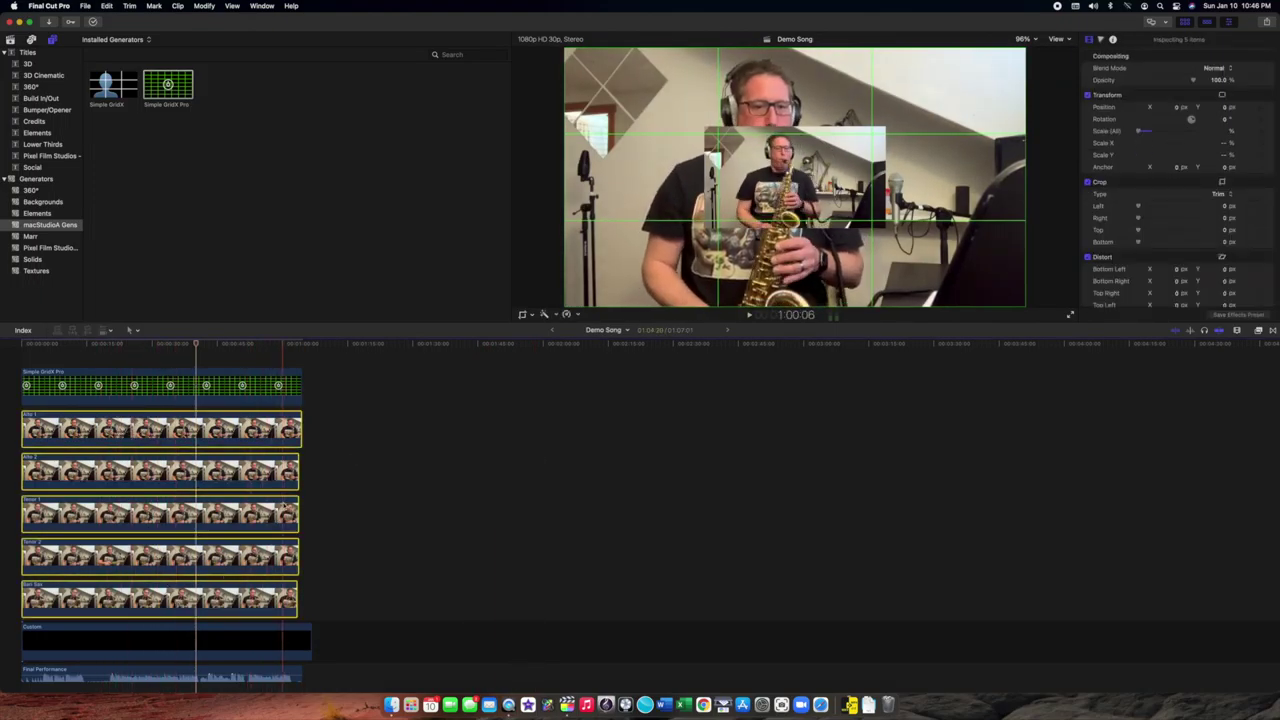
- Turn on Transform for the five selected clips and undo the remaining scaling of Alto 1
click(532, 317)
click(532, 317)
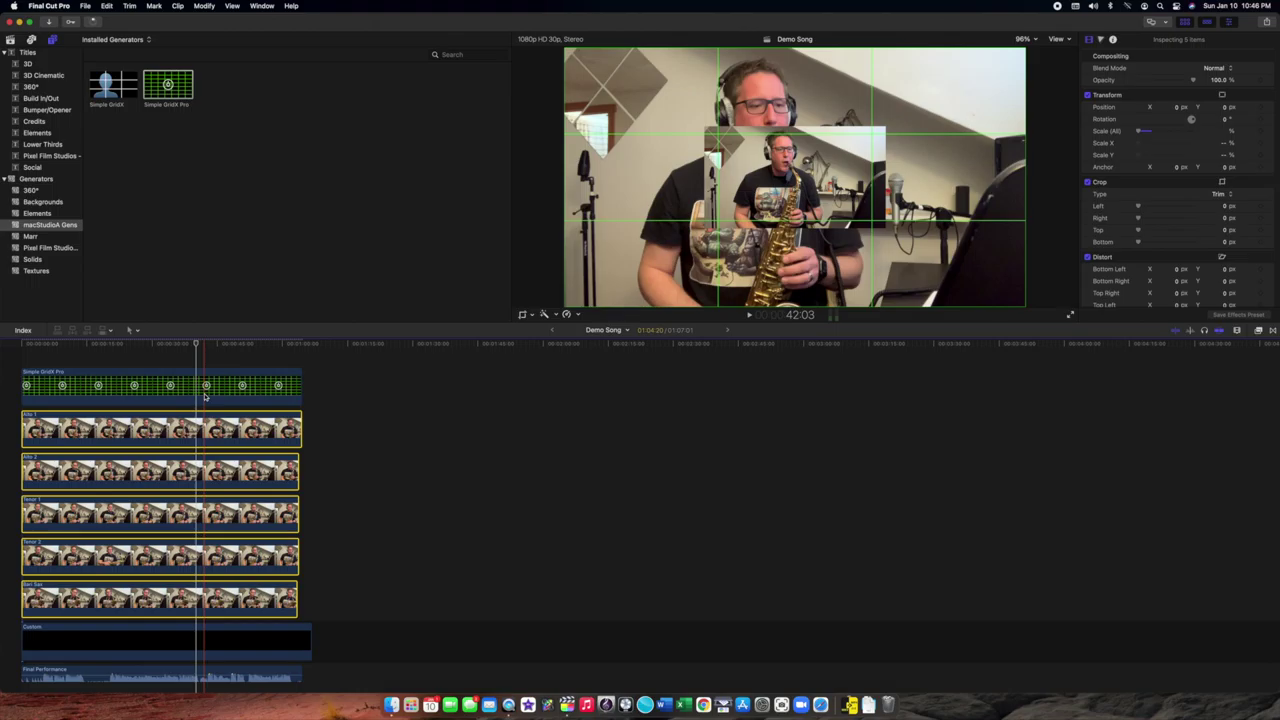
key(shift+t)
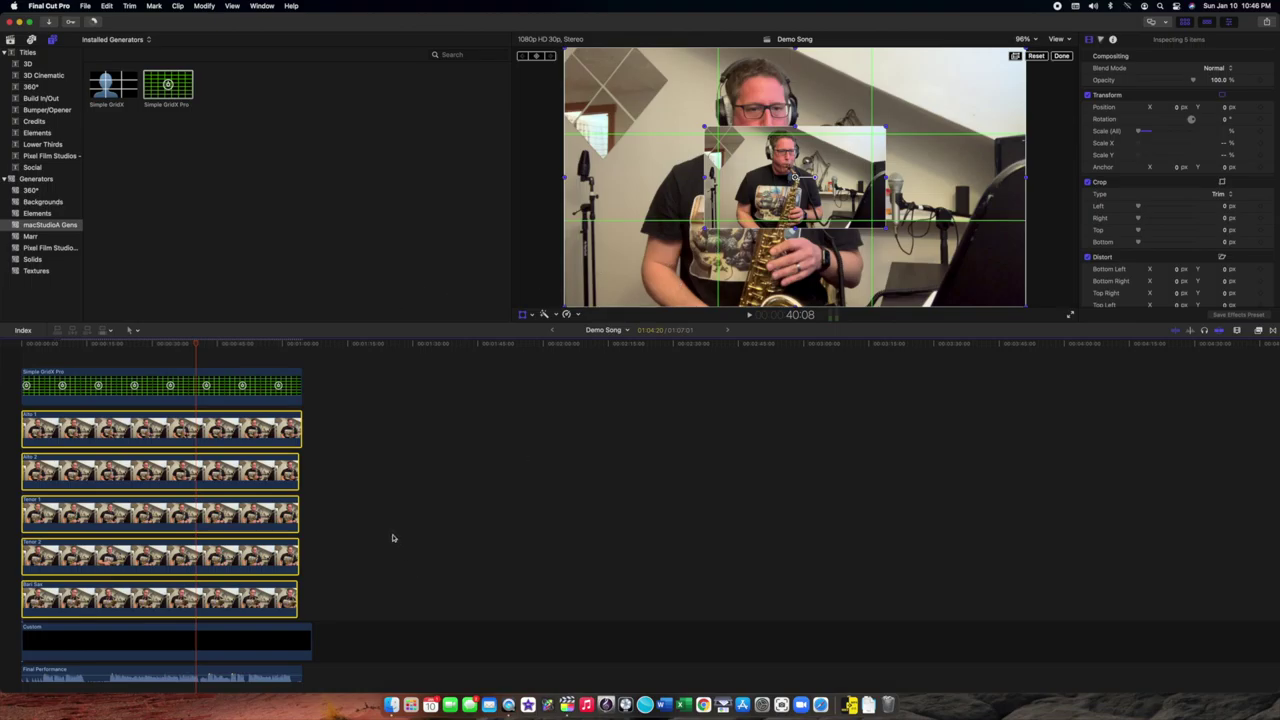
click(353, 590)
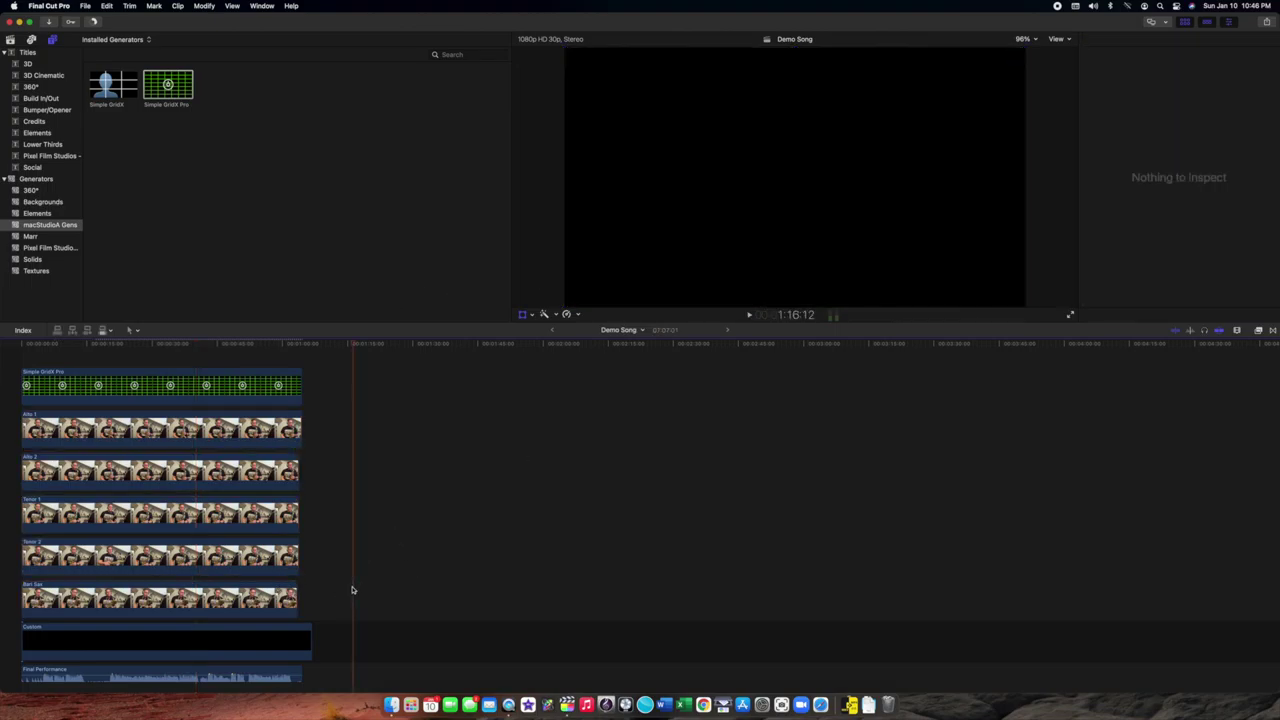
click(216, 431)
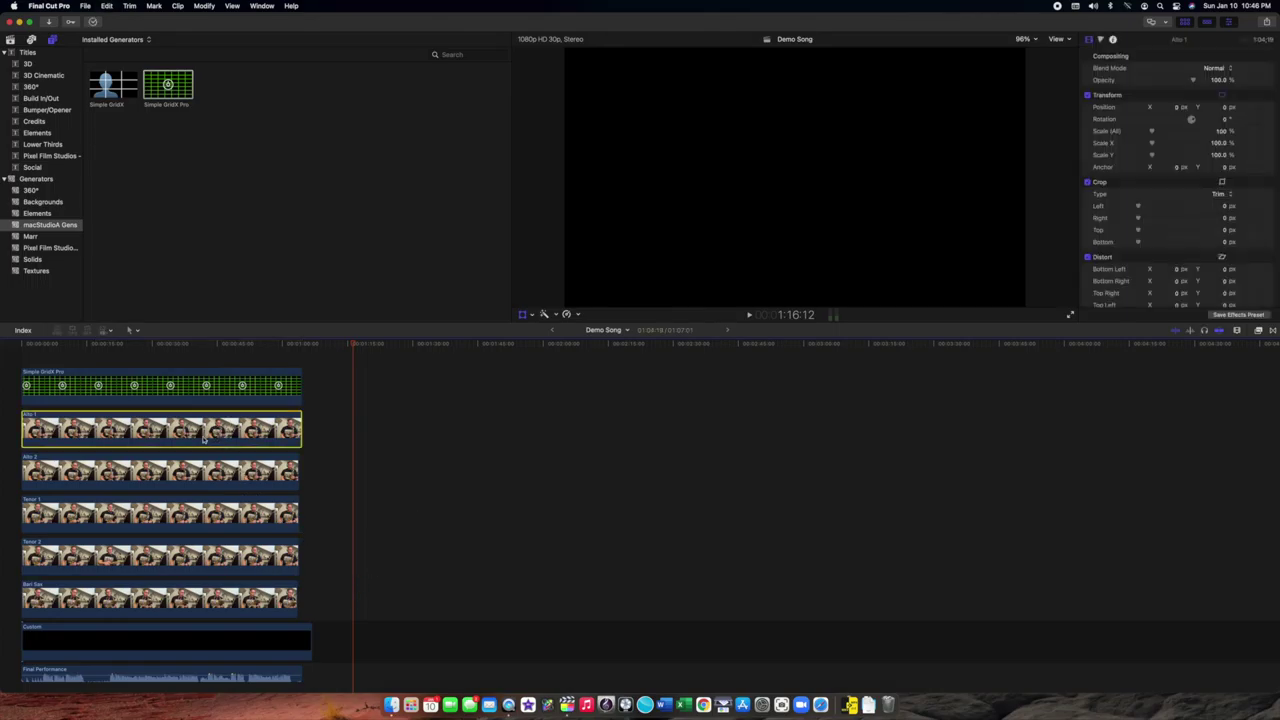
- Set the vertical line count of the Simple GridX Pro grid to 4
click(196, 384)
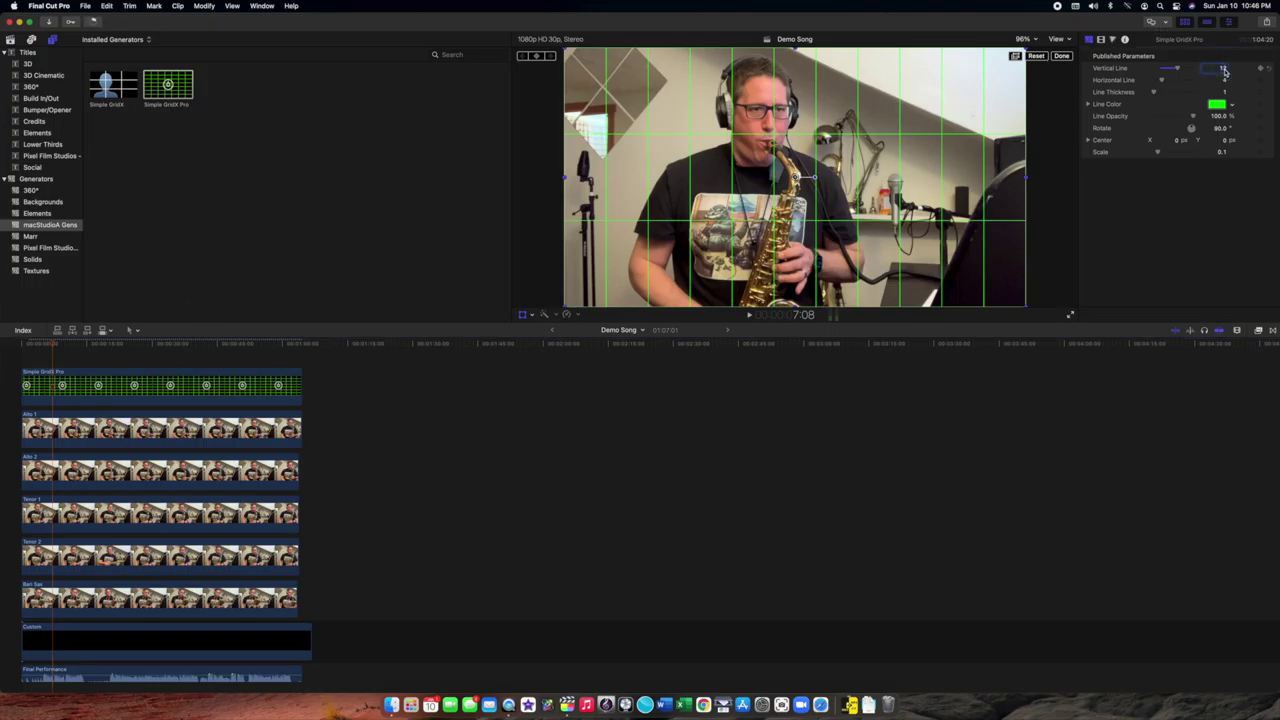
text(2)
key(Tab)
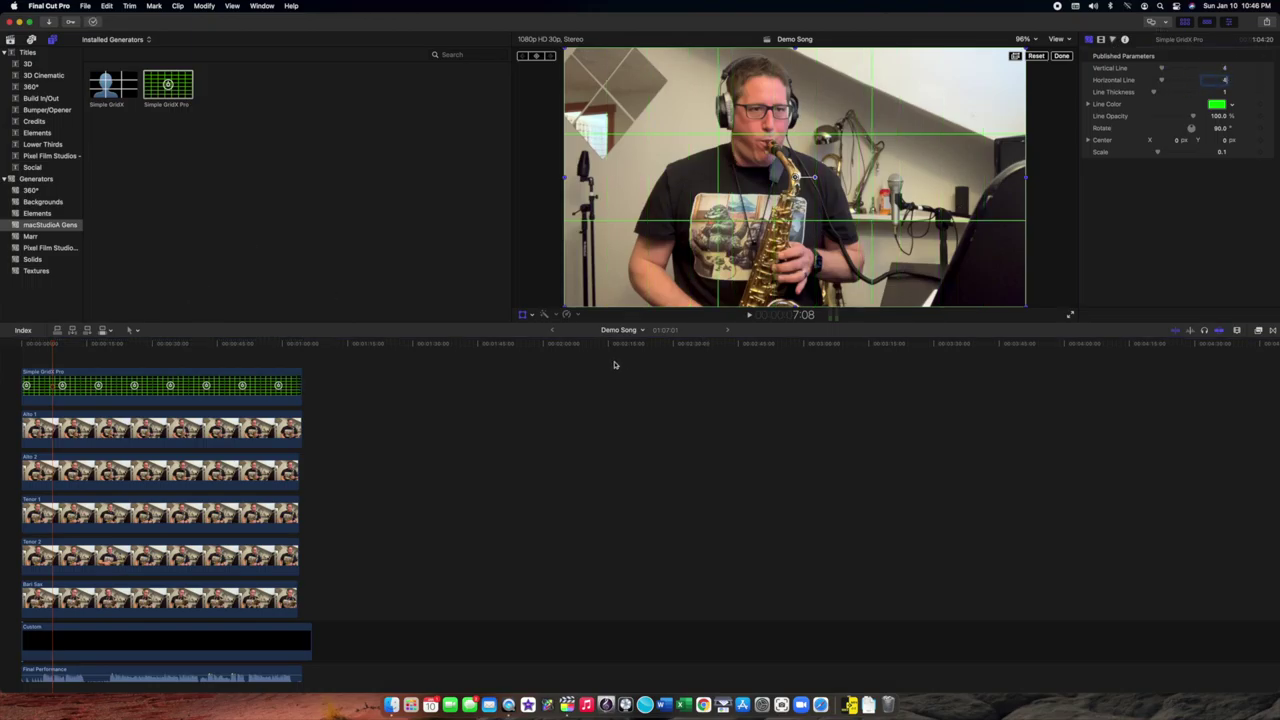
- Select all five saxophone clips and scale them together to 33.18% to fill the centre grid cell, and finish the transform
click(219, 418)
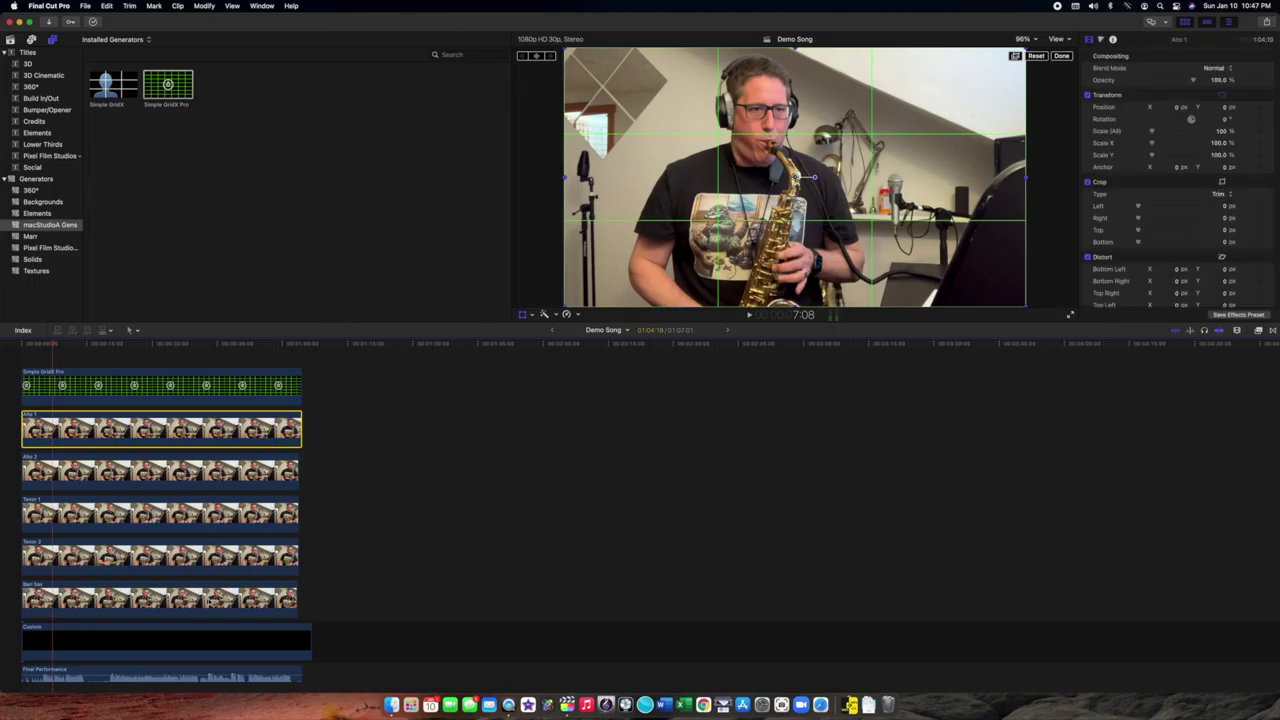
drag(320, 615, 200, 420)
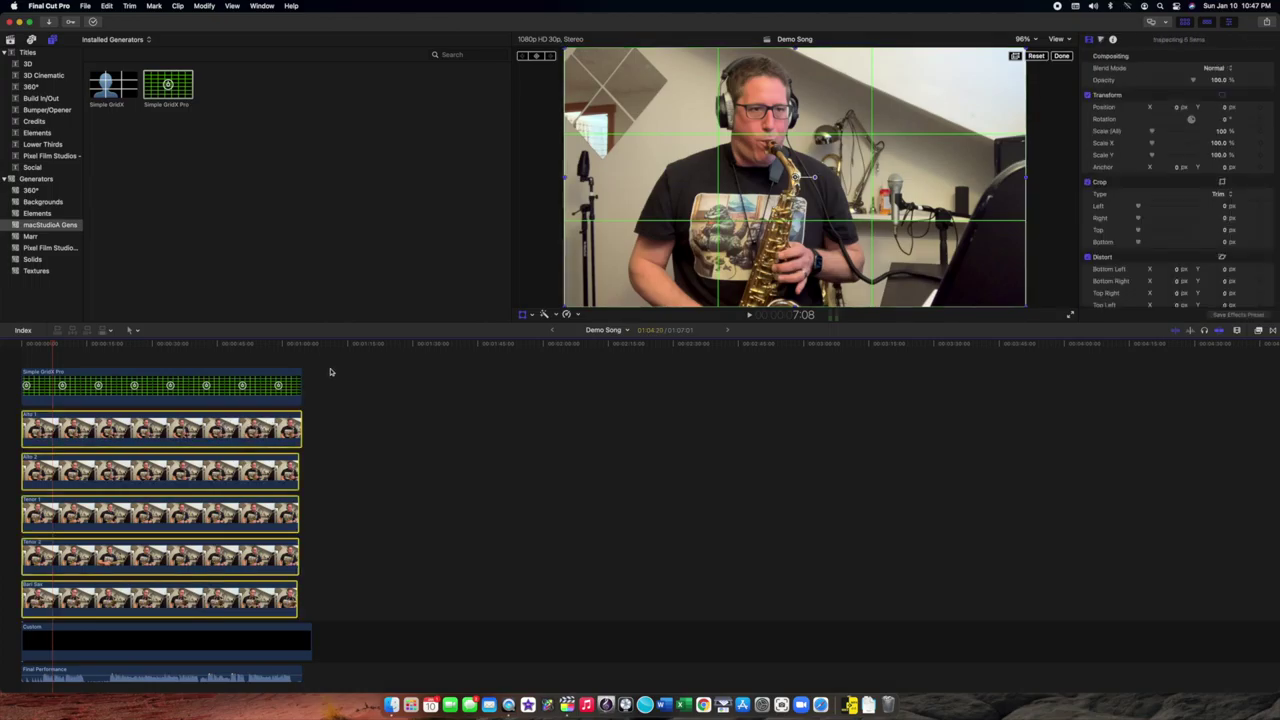
drag(566, 306, 716, 214)
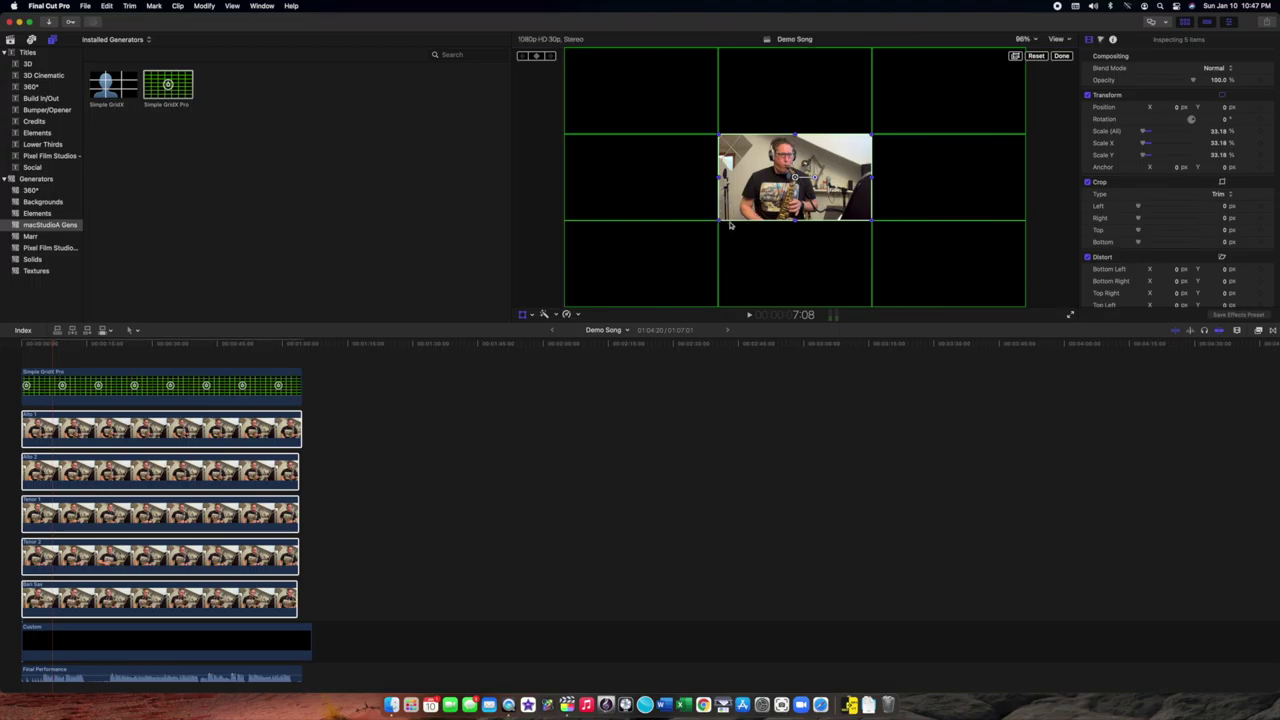
click(1061, 55)
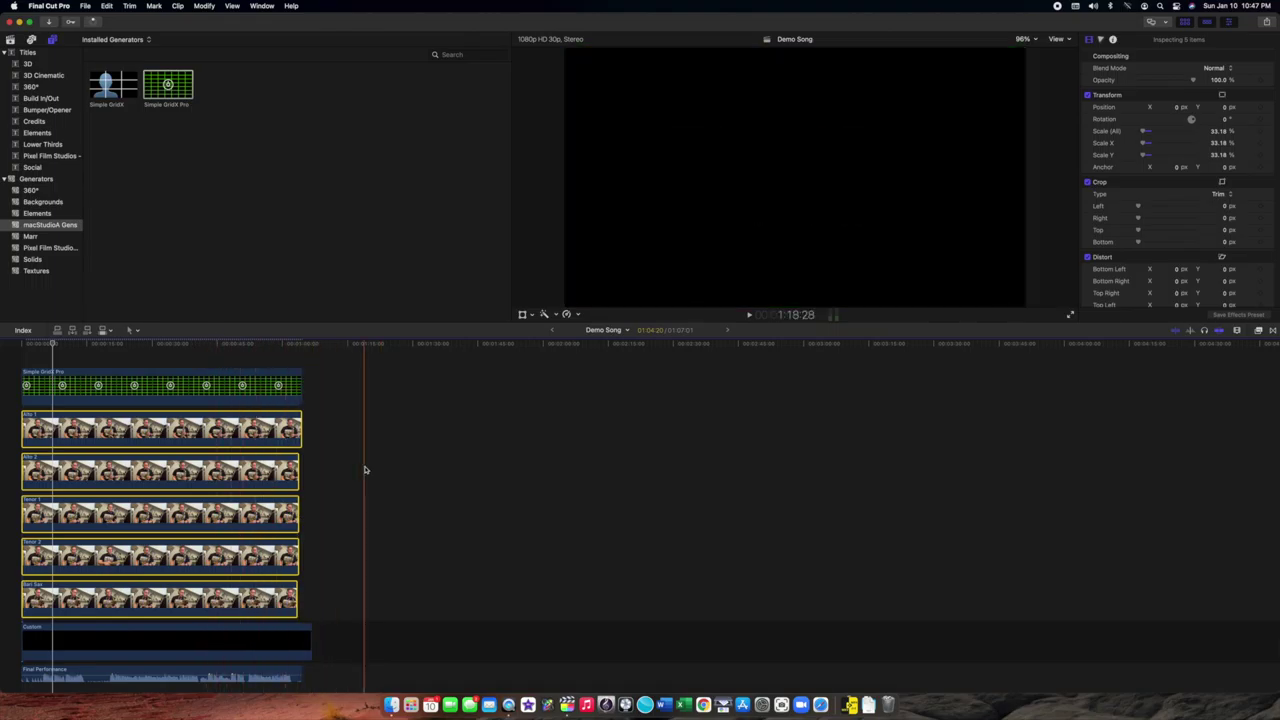
click(404, 466)
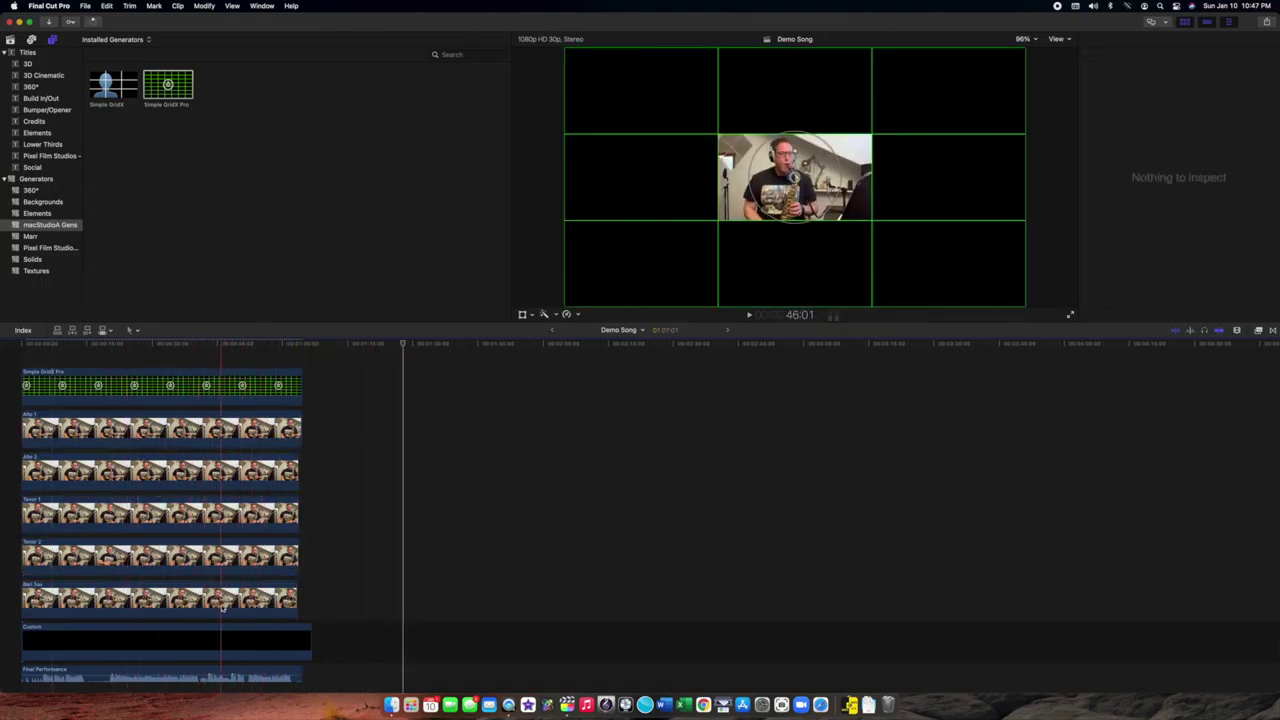
- Move the Alto 1 picture into the top-middle grid cell and the Alto 2 picture into the bottom-middle cell
click(230, 433)
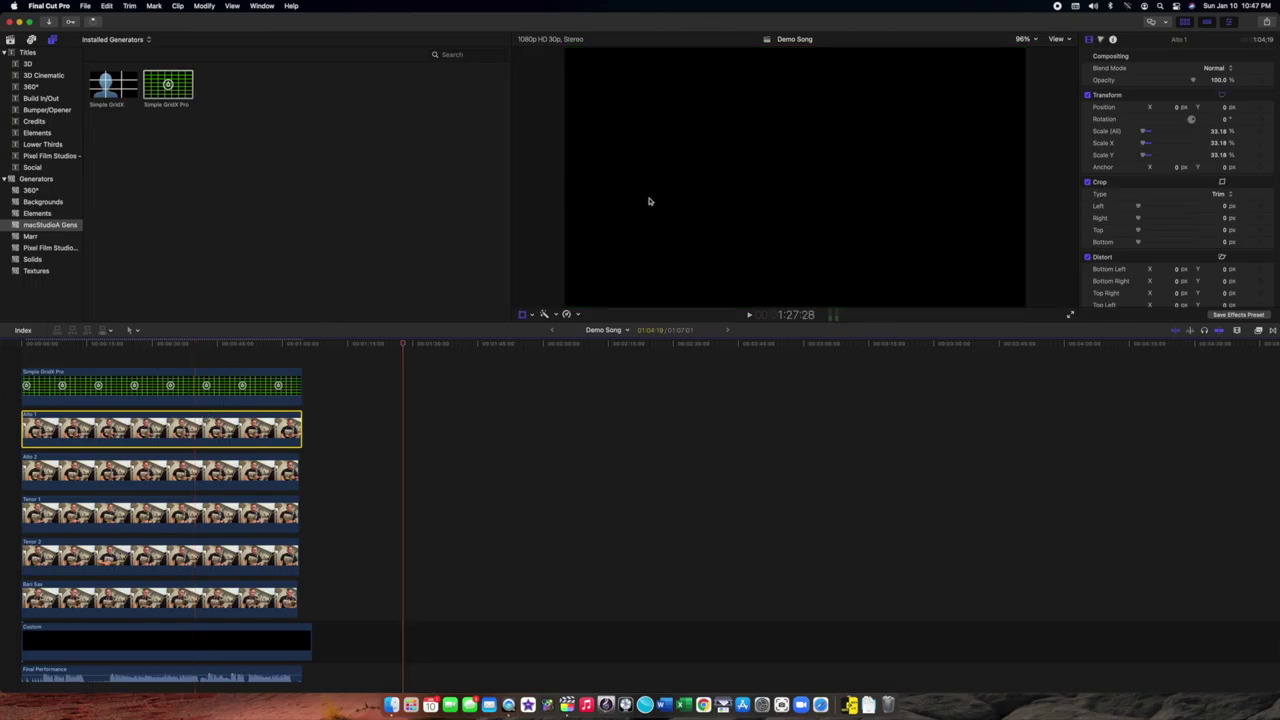
click(238, 347)
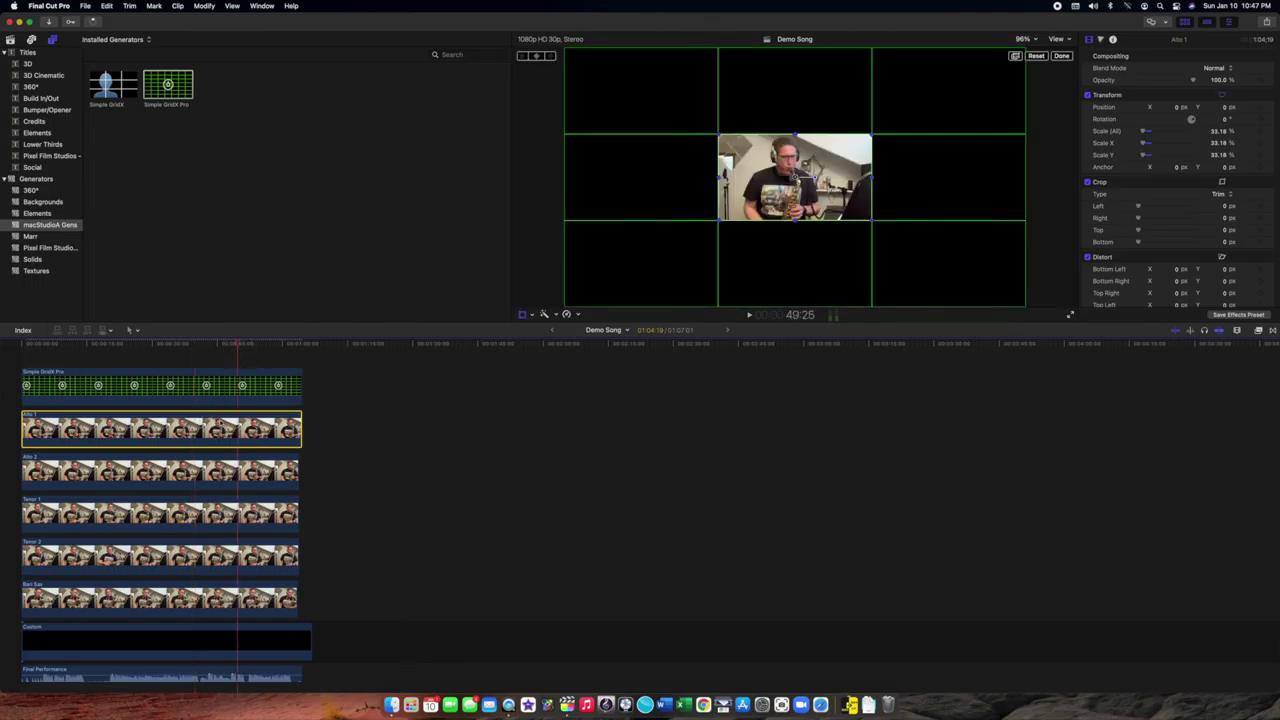
drag(794, 177, 795, 91)
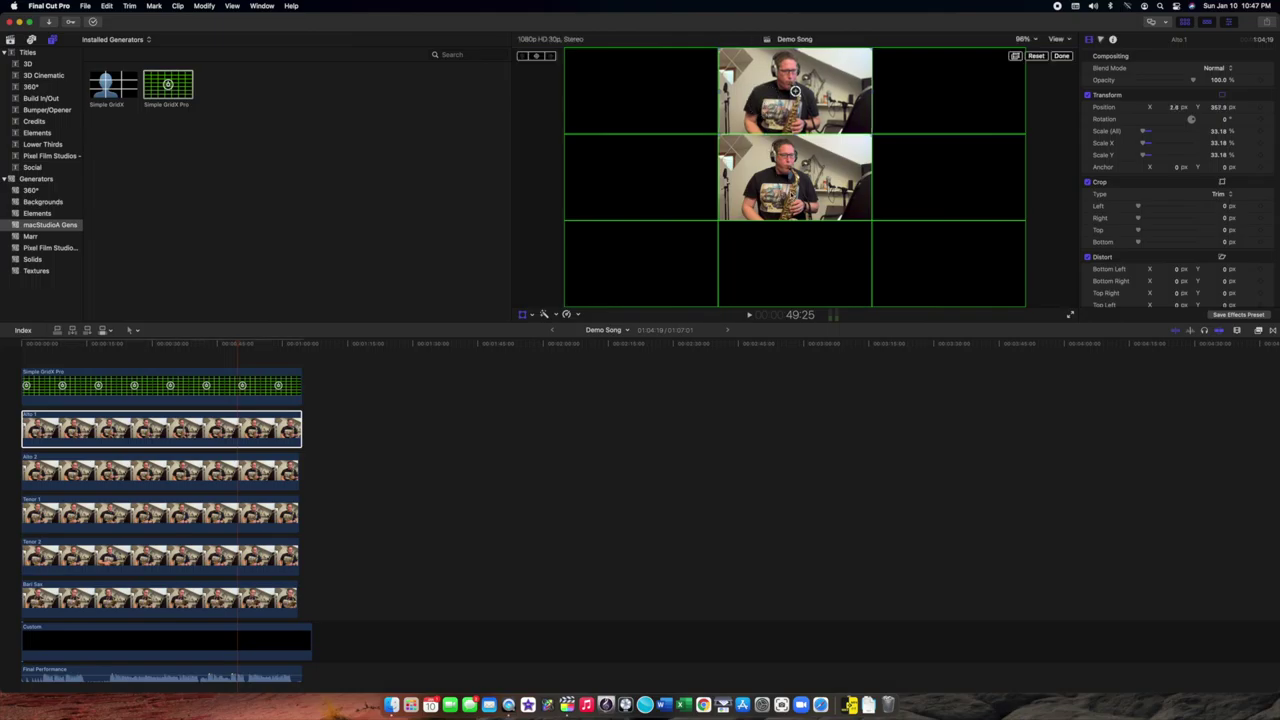
click(172, 476)
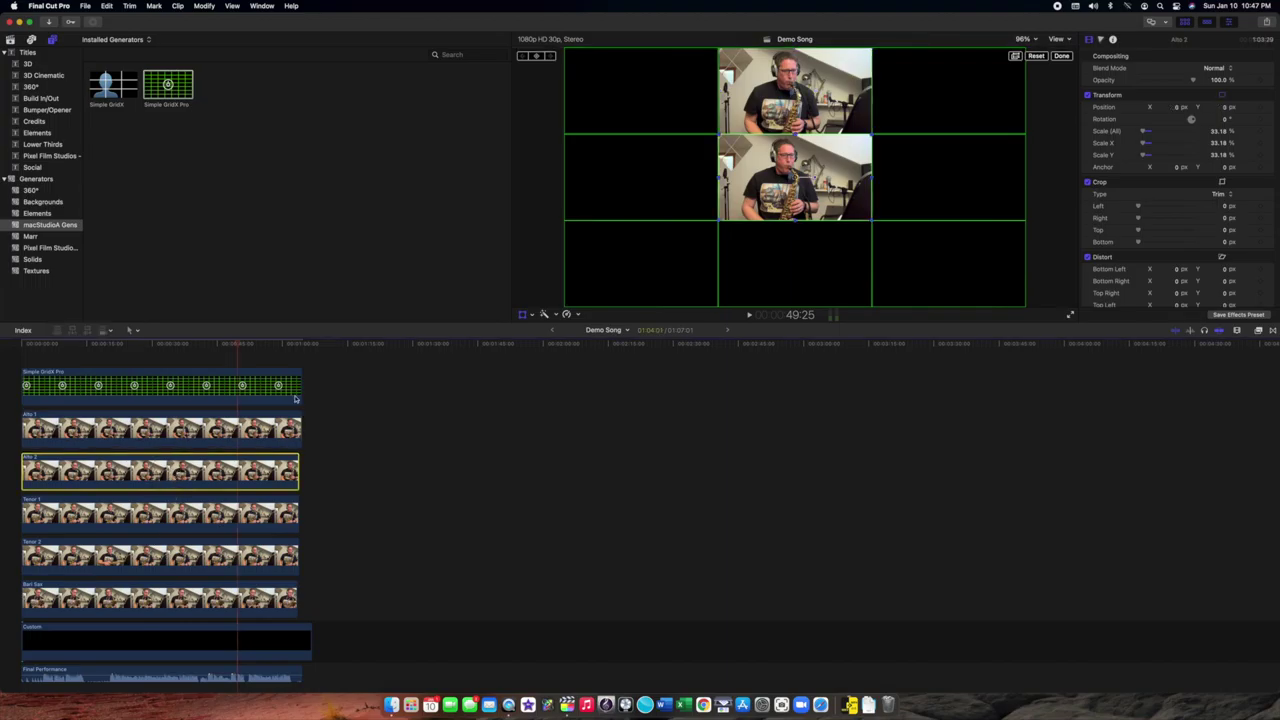
drag(794, 177, 794, 262)
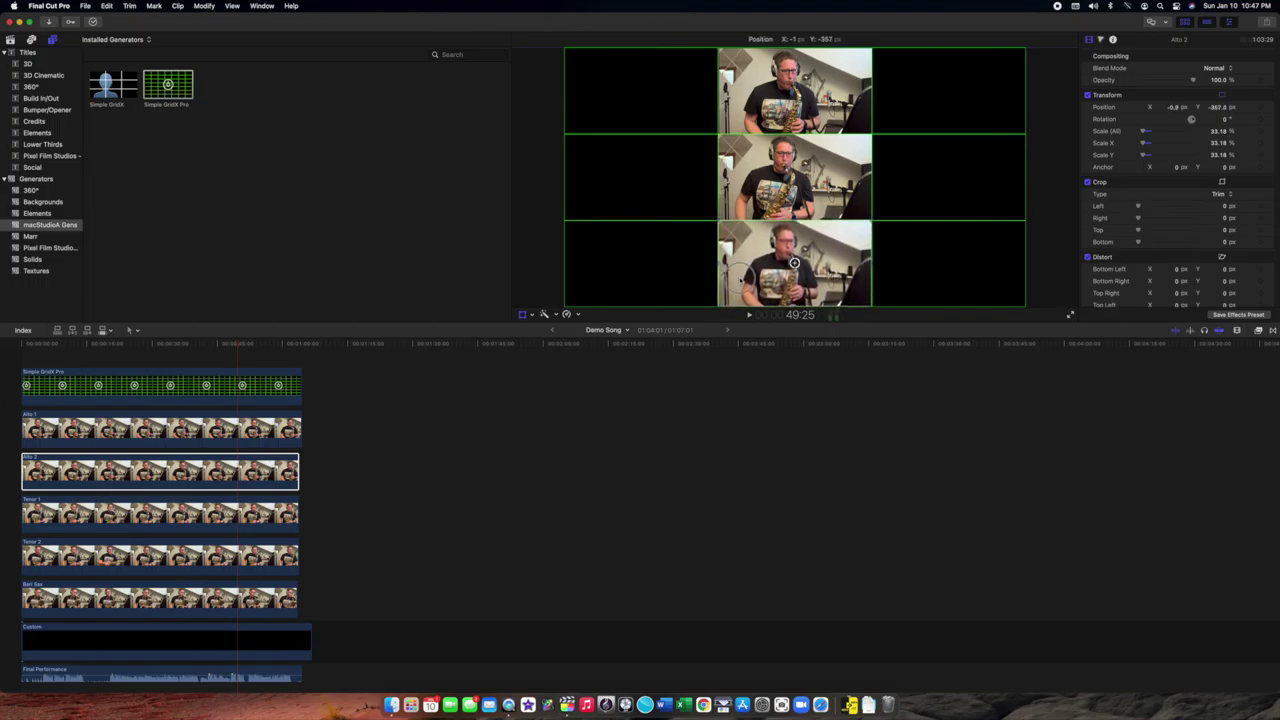
drag(794, 263, 794, 263)
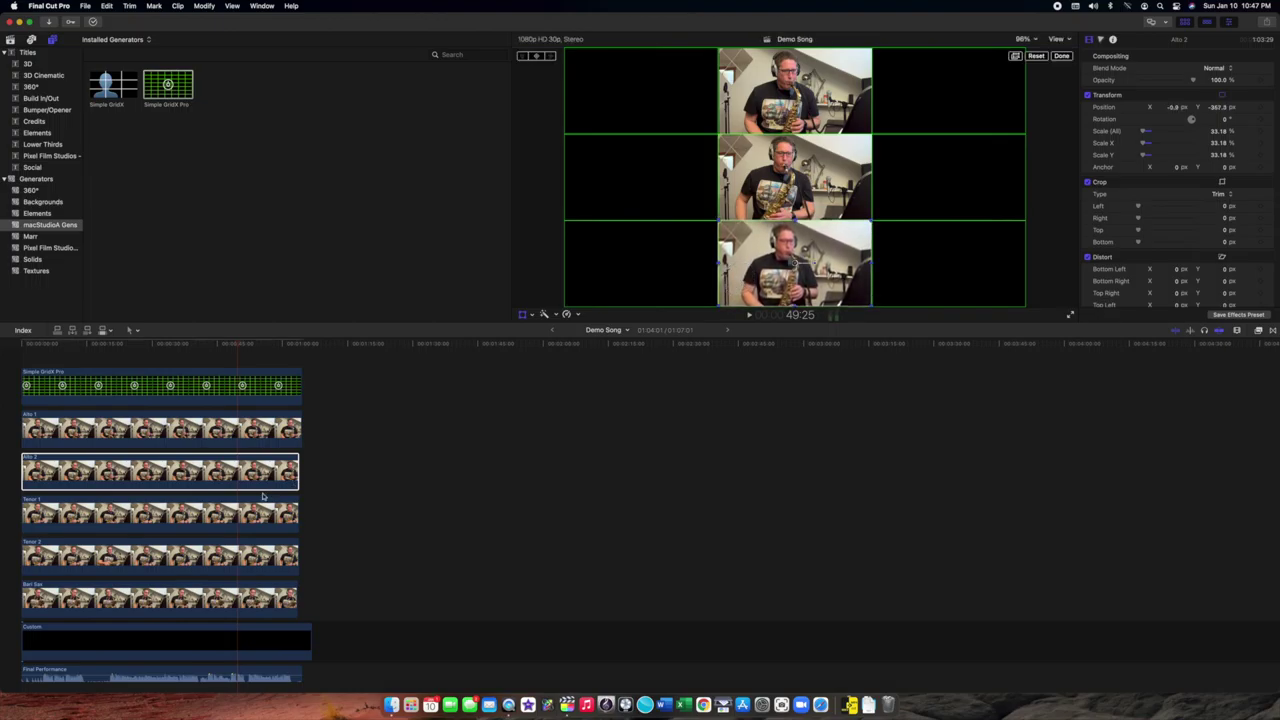
- Move the Tenor 1 picture into the middle-left grid cell and the Tenor 2 picture into the middle-right cell
click(161, 520)
drag(795, 177, 640, 177)
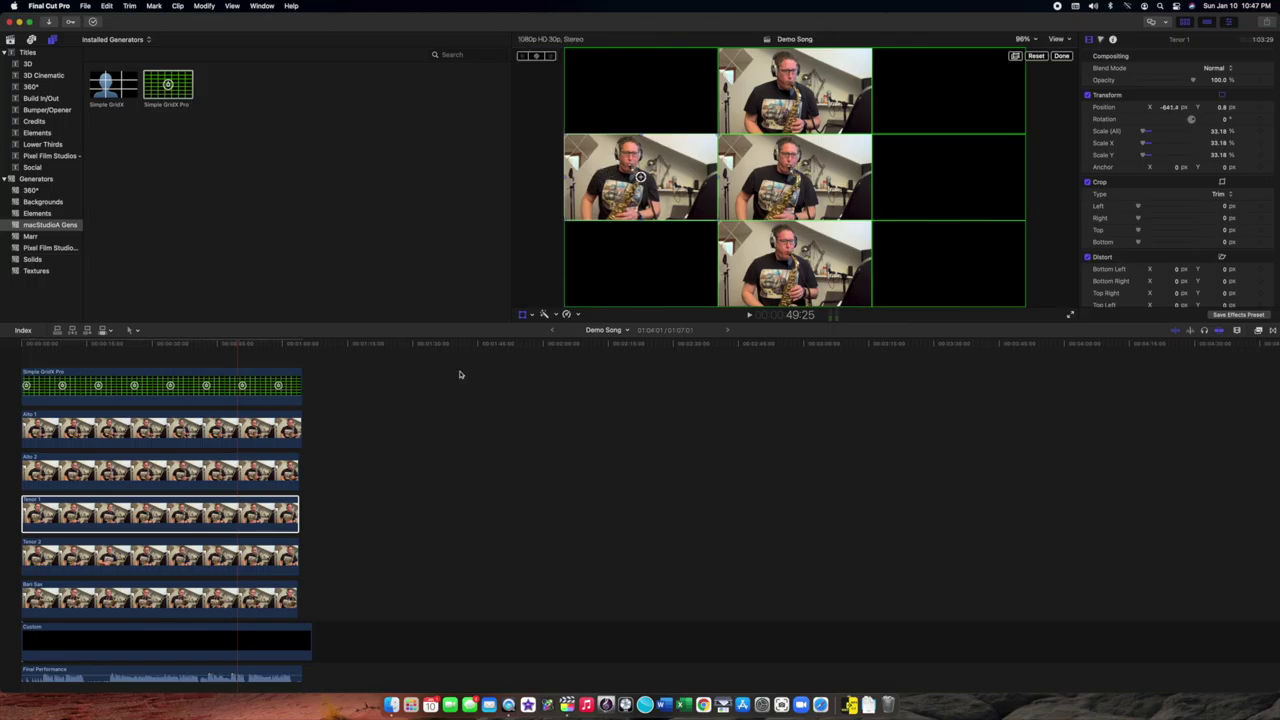
click(195, 566)
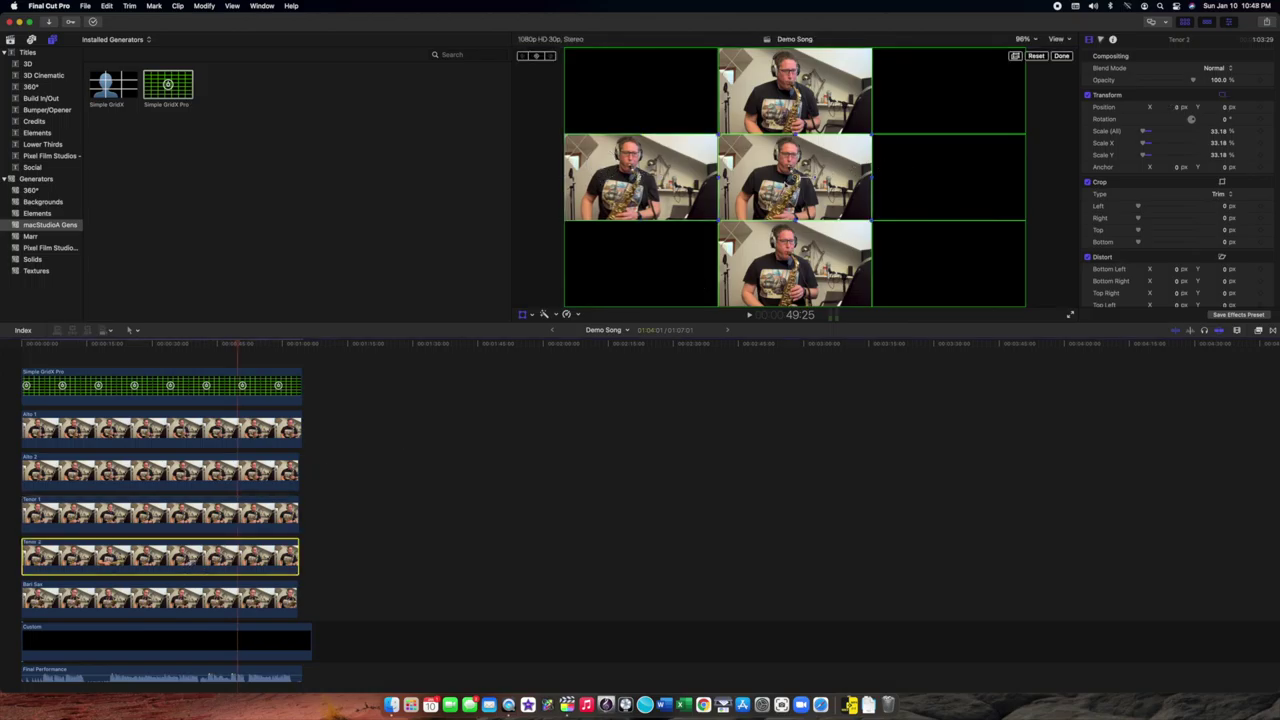
drag(795, 177, 948, 178)
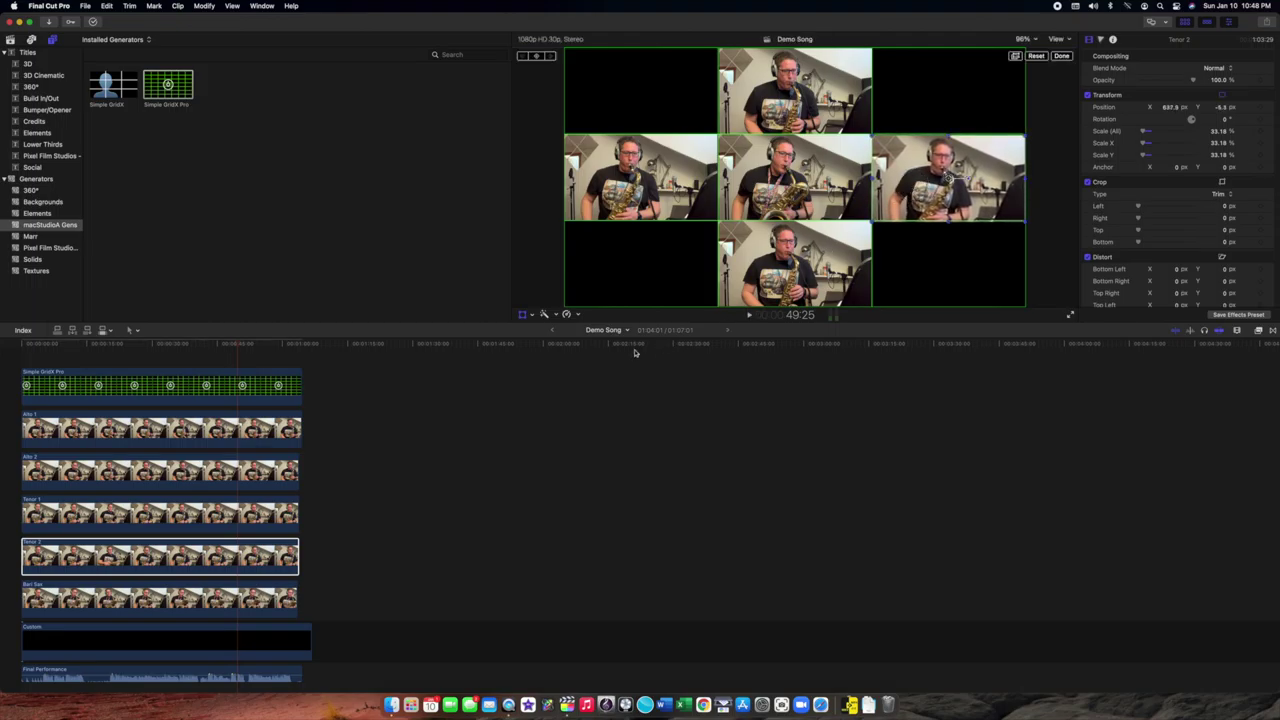
- Play the arrangement from the start and nudge the Tenor 2 picture slightly upward within the middle-right grid cell
click(57, 346)
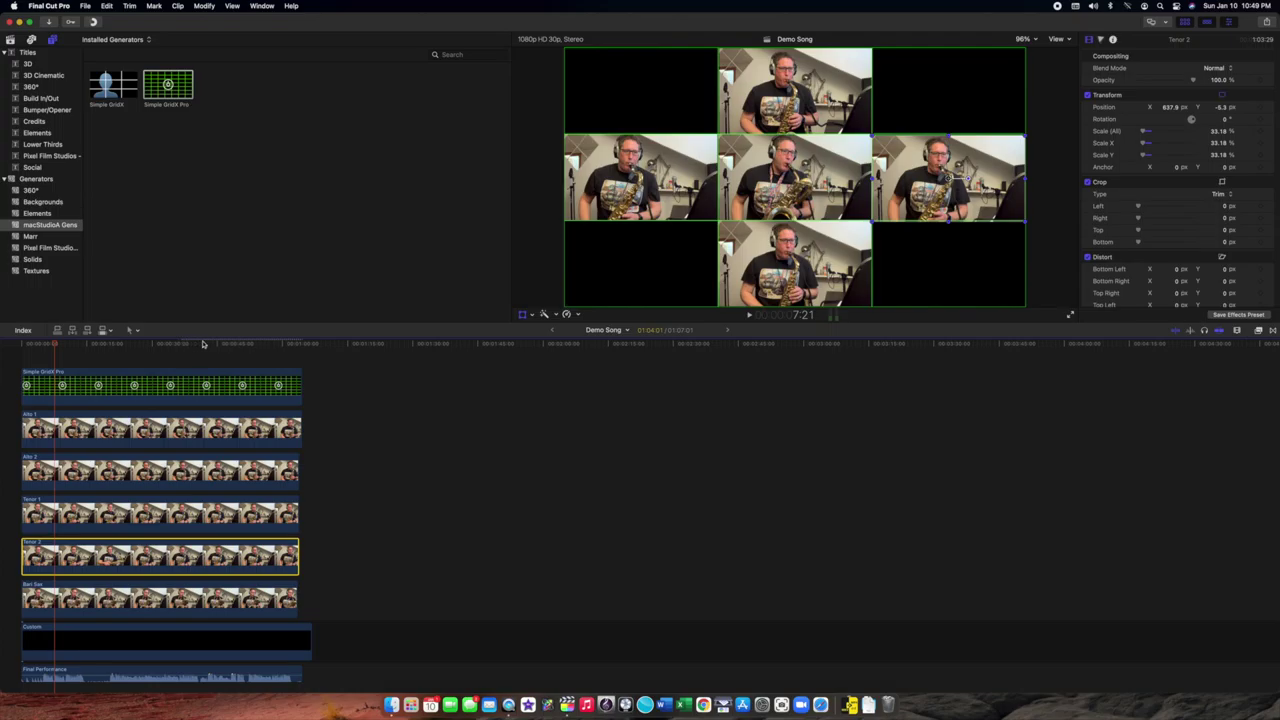
click(24, 344)
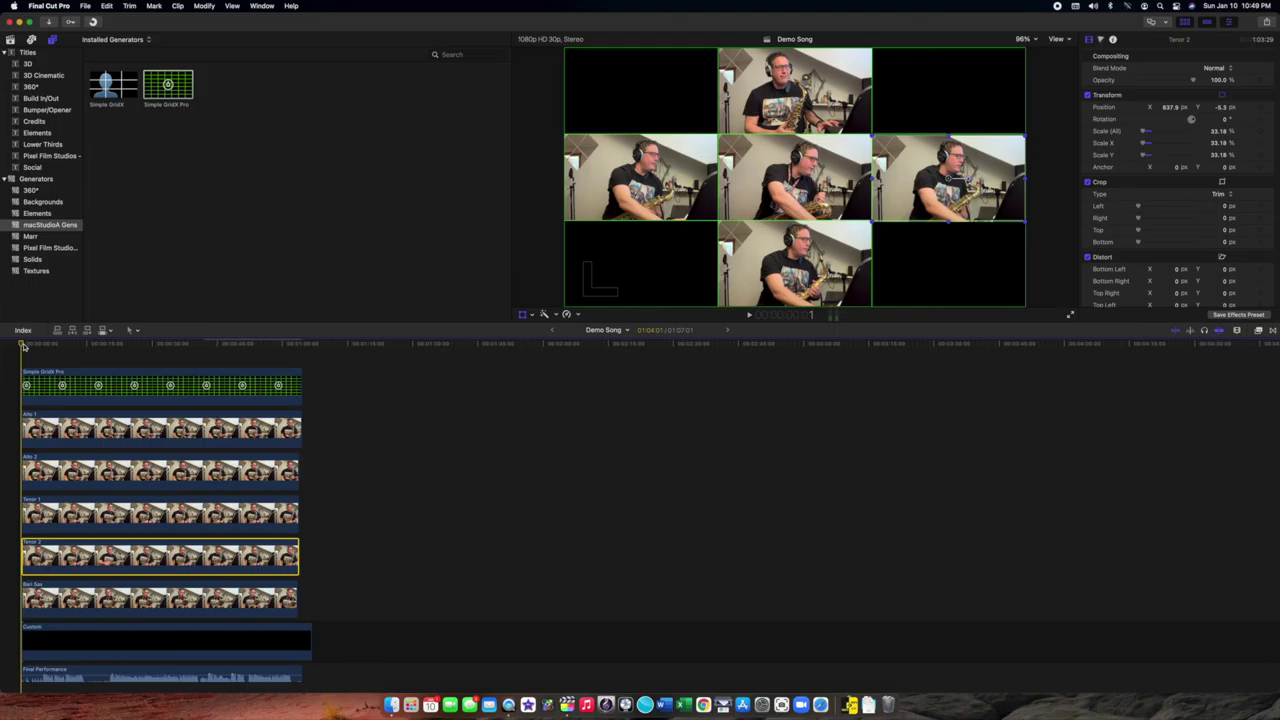
key(space)
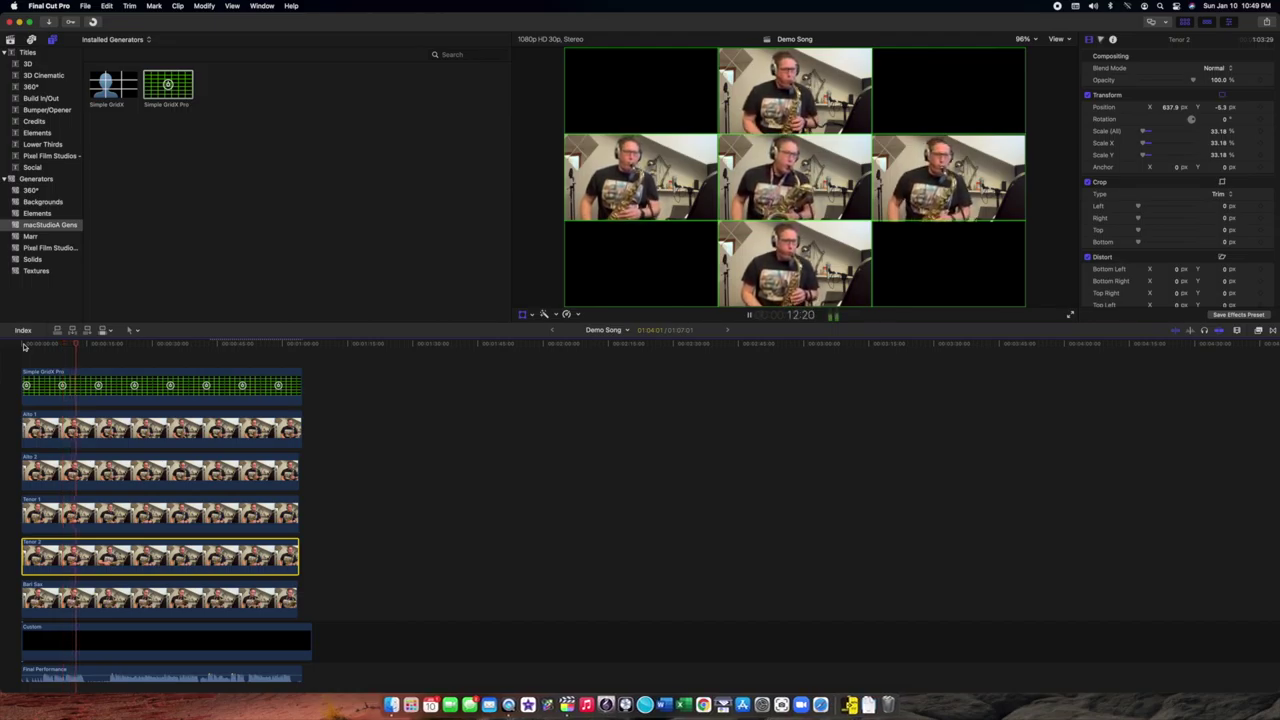
key(space)
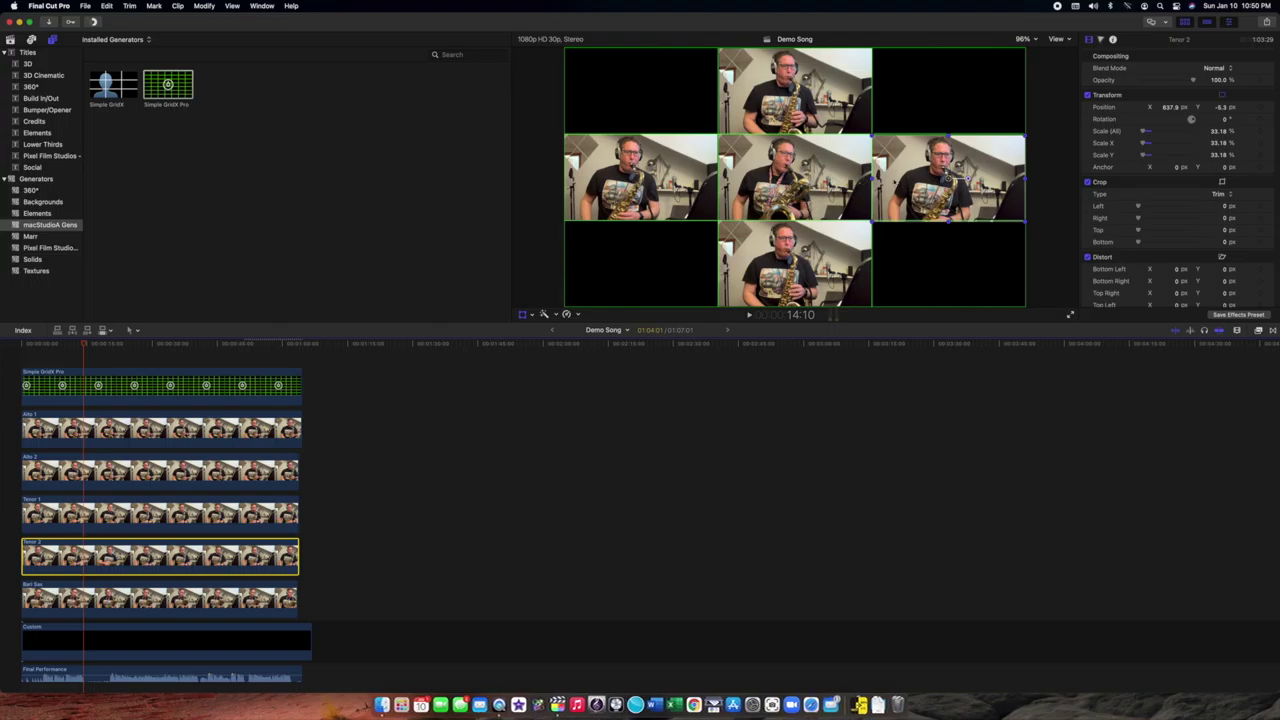
drag(930, 183, 948, 178)
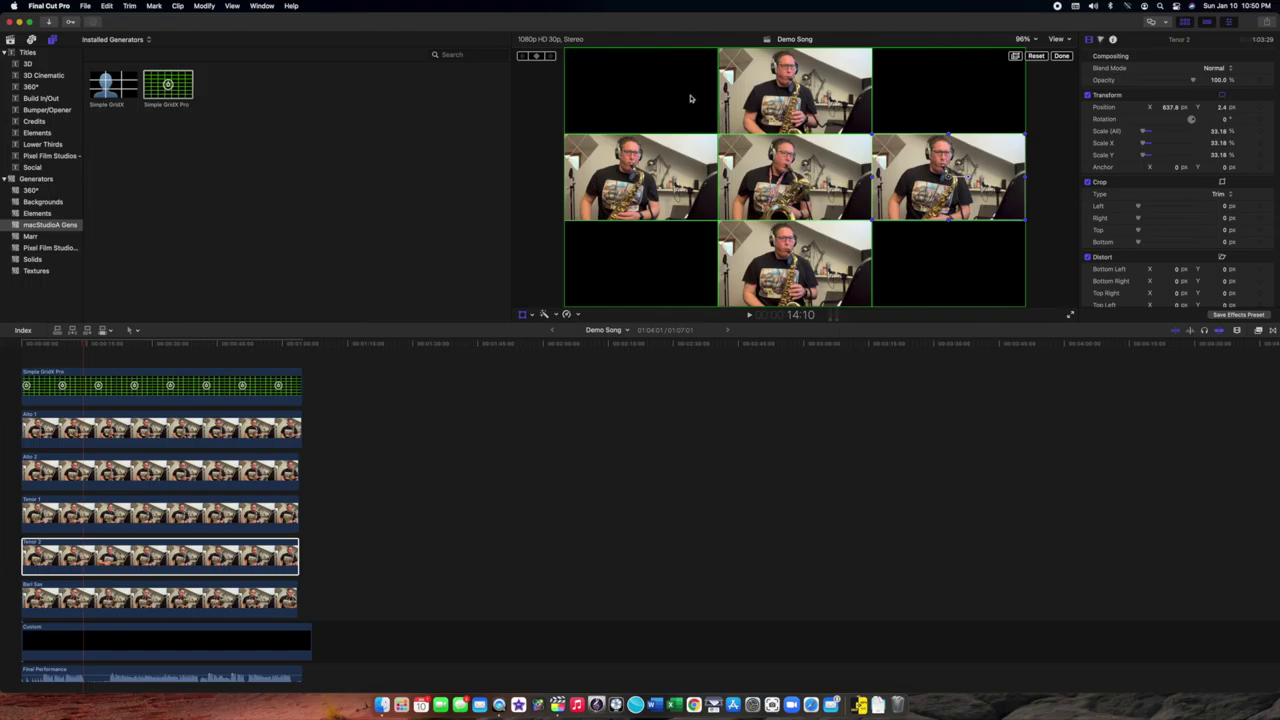
- Set the Simple GridX Pro grid's line colour to black and its line thickness to 22
click(150, 388)
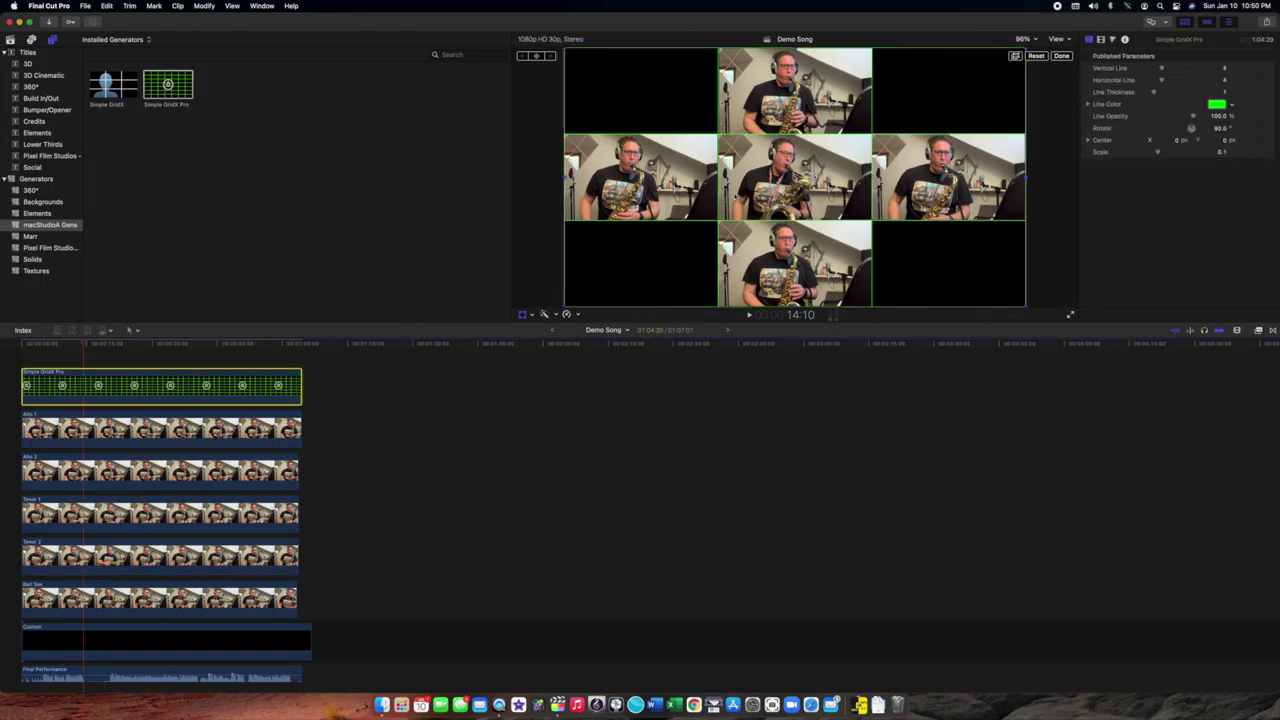
click(139, 344)
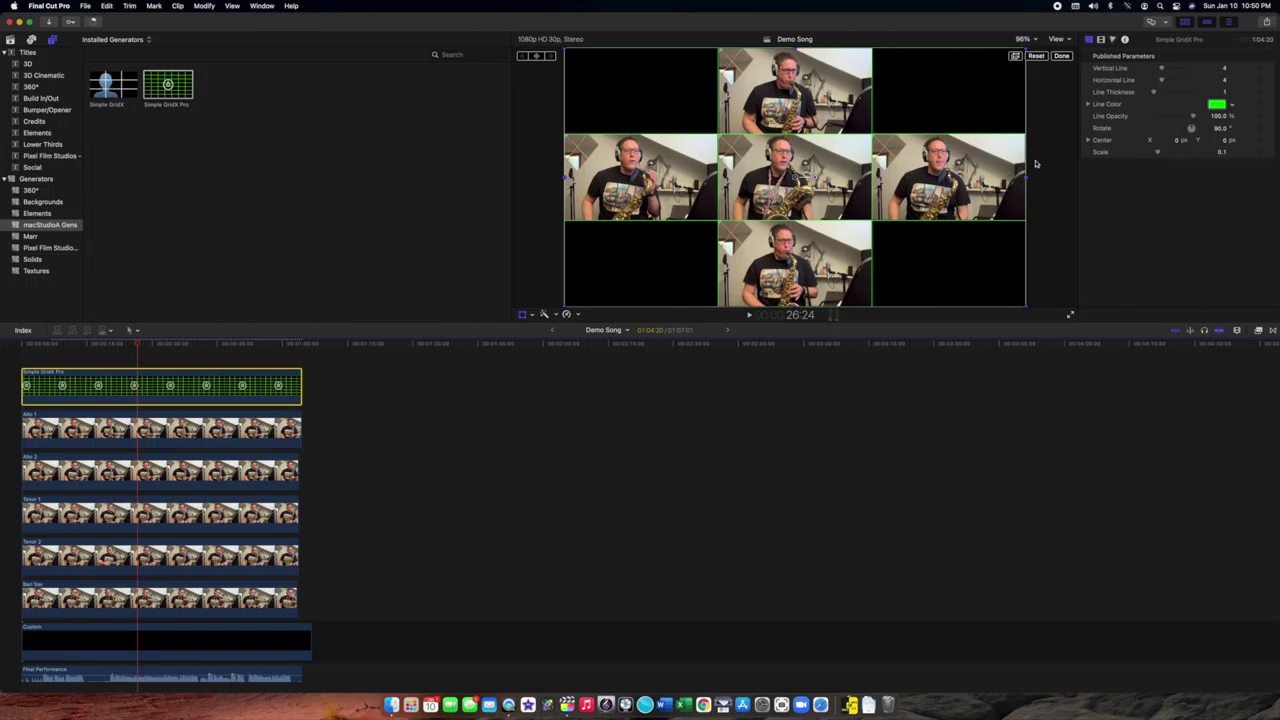
drag(1154, 93, 1158, 93)
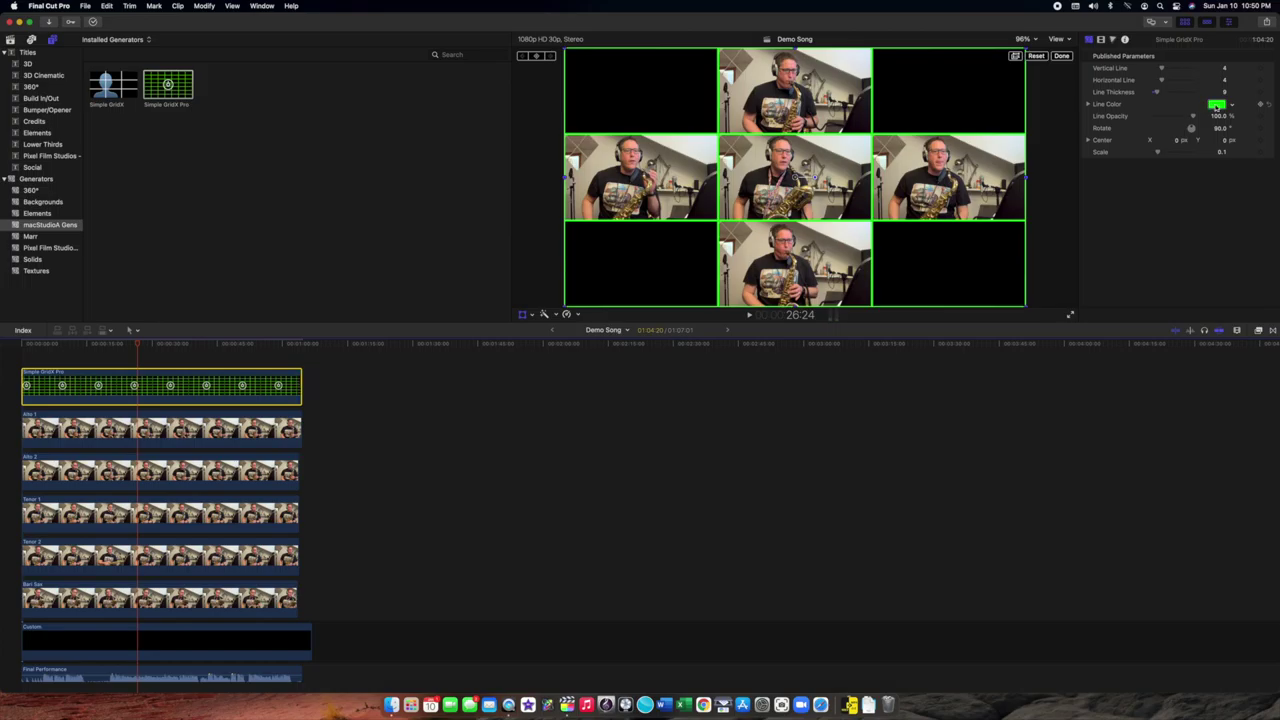
click(1217, 106)
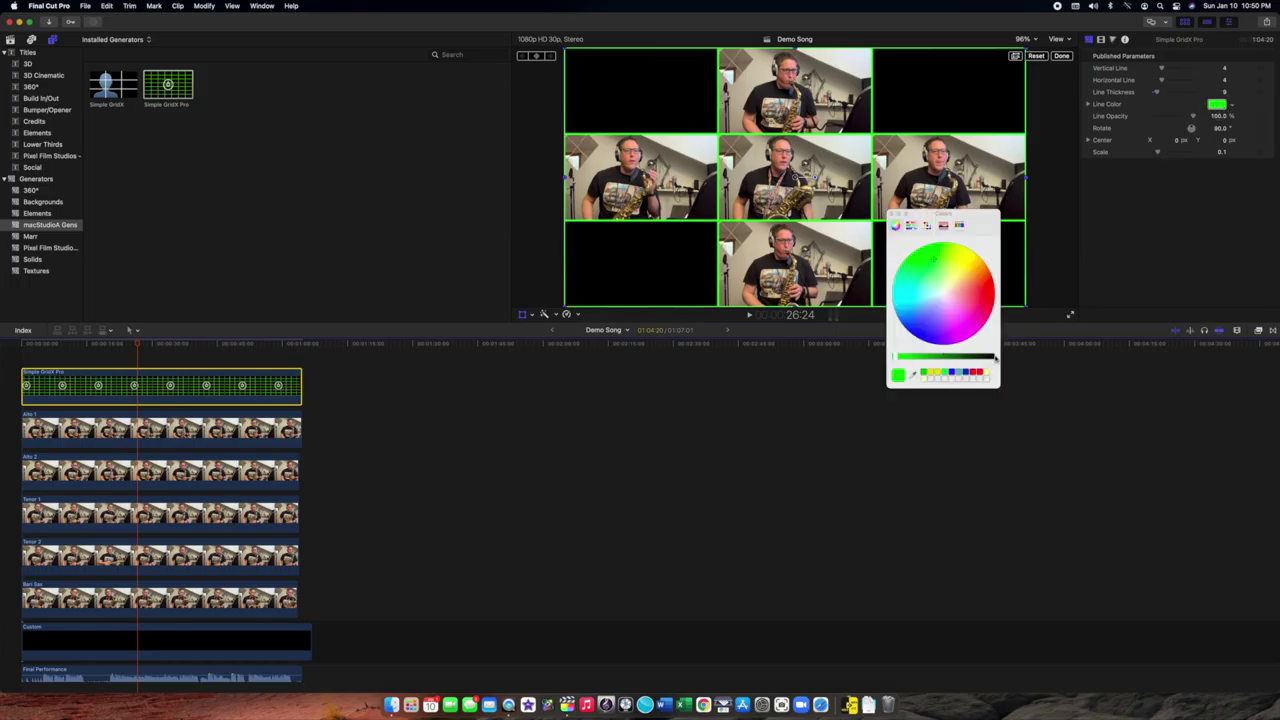
click(897, 357)
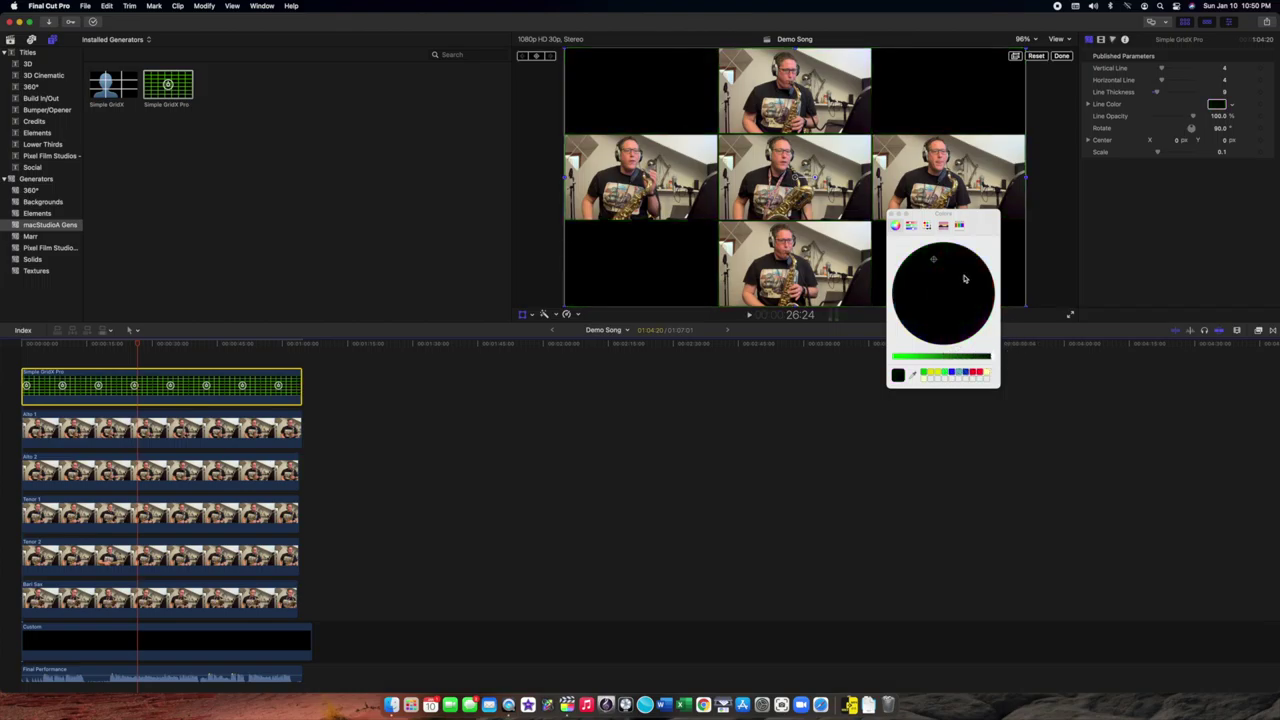
click(1061, 56)
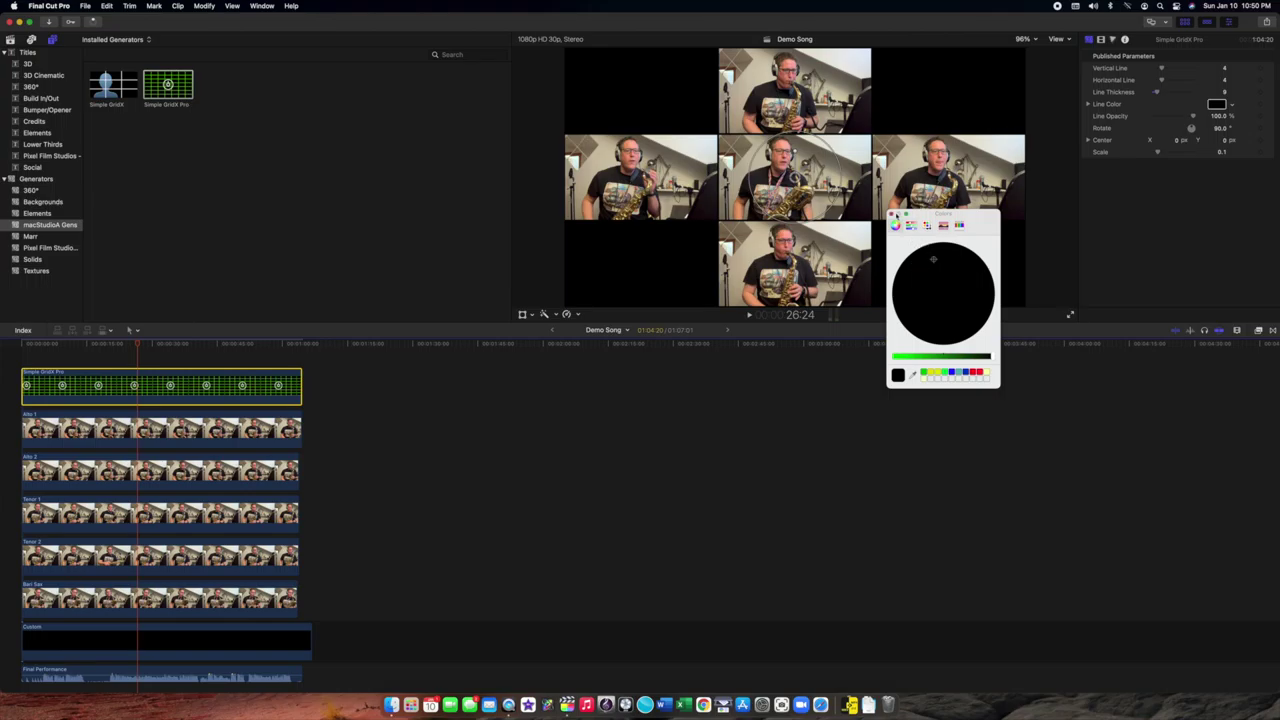
click(893, 213)
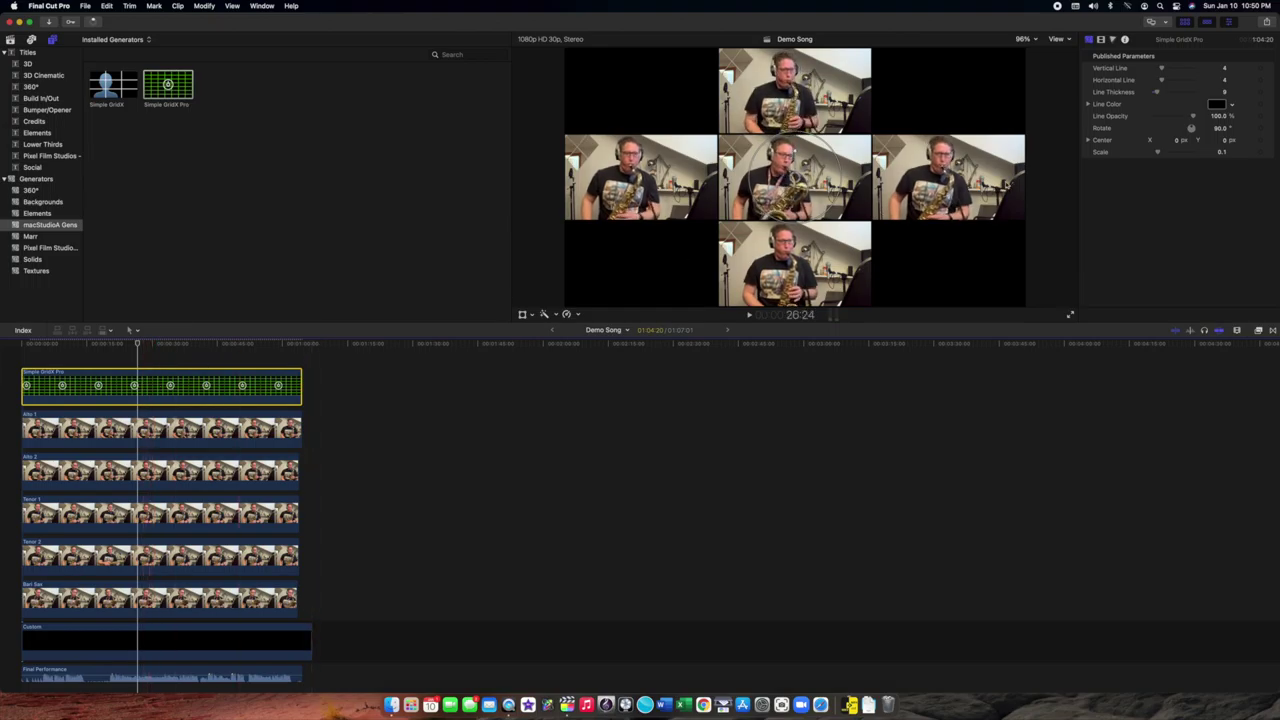
drag(1157, 94, 1163, 94)
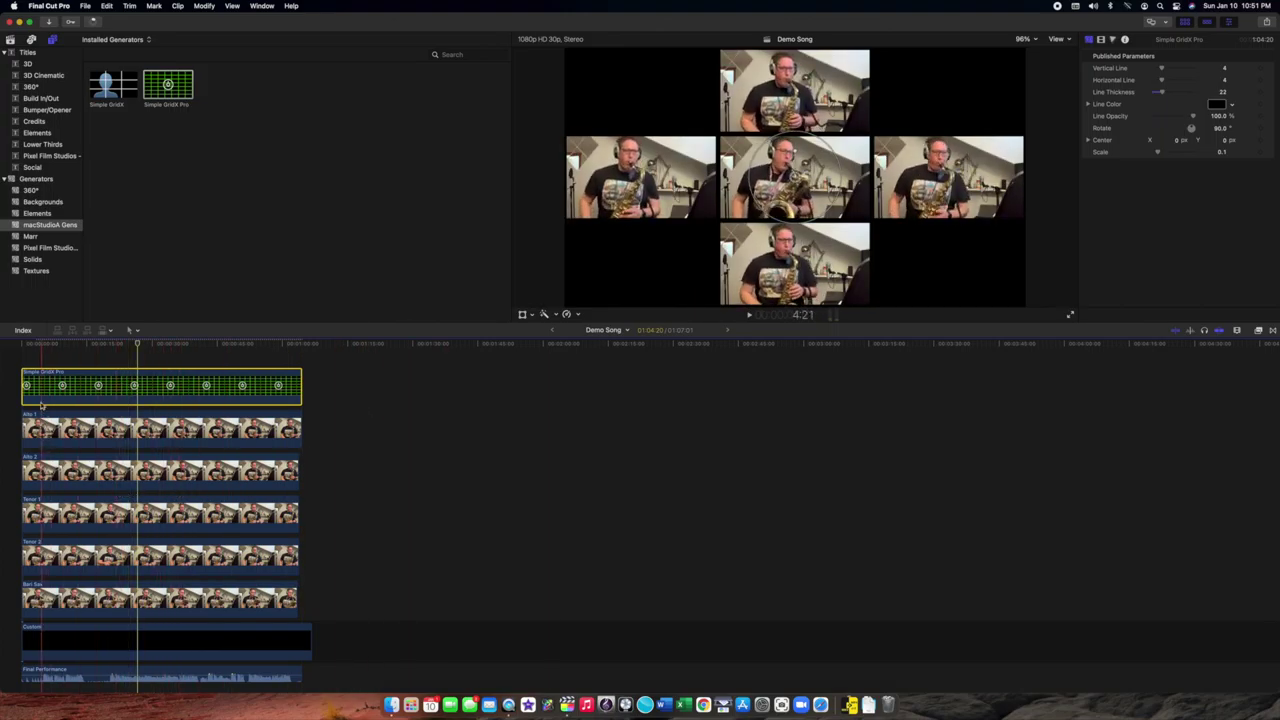
- Show the audio meters in the workspace and play the project from the start to check its audio levels
key(l)
click(22, 346)
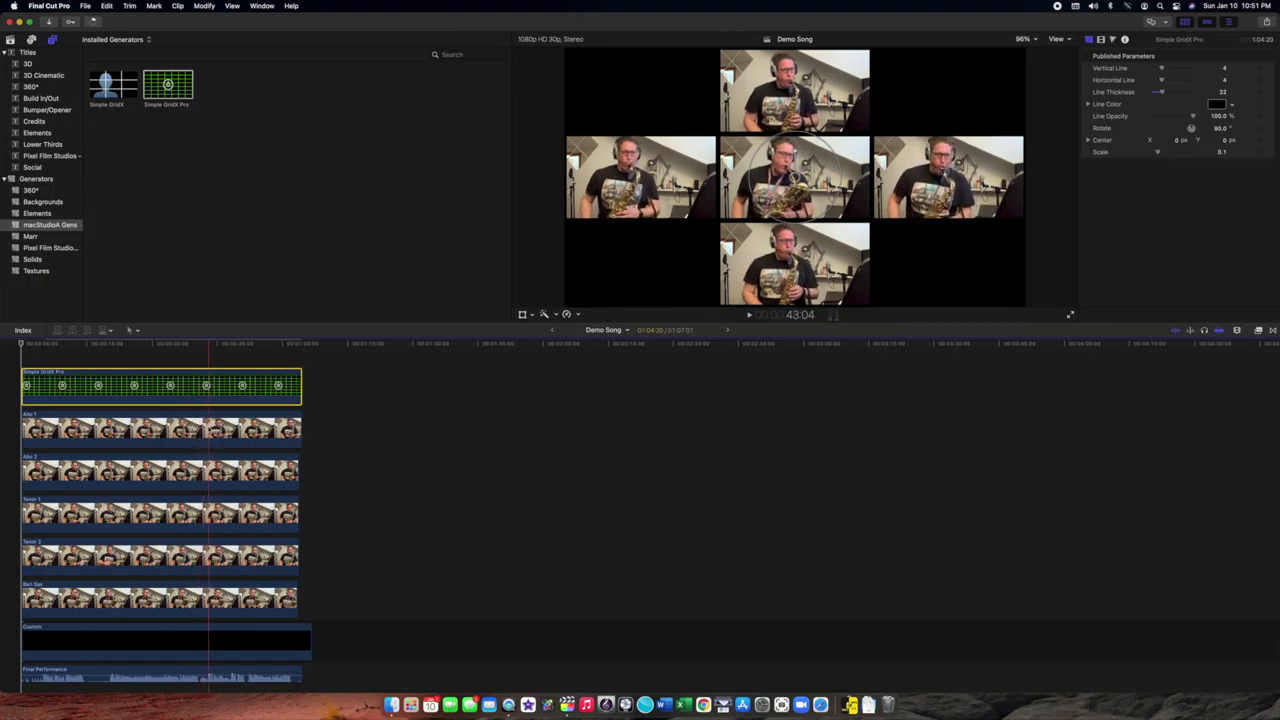
key(Home)
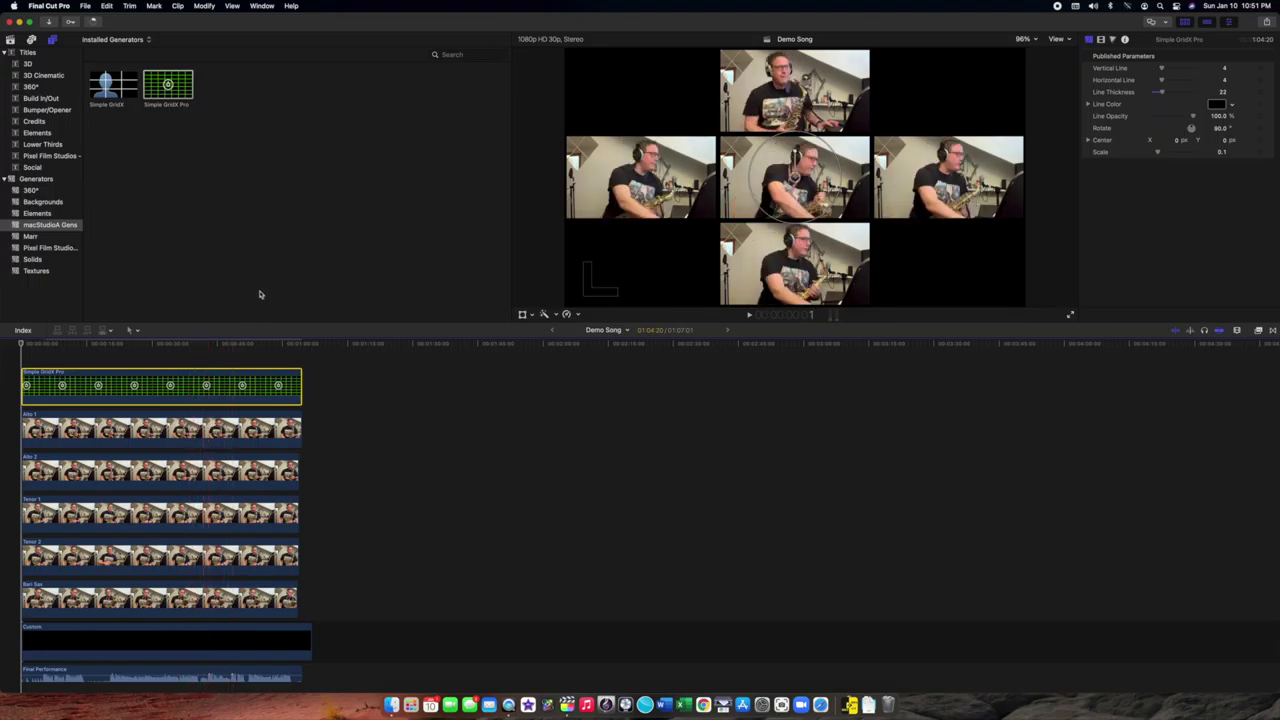
click(260, 6)
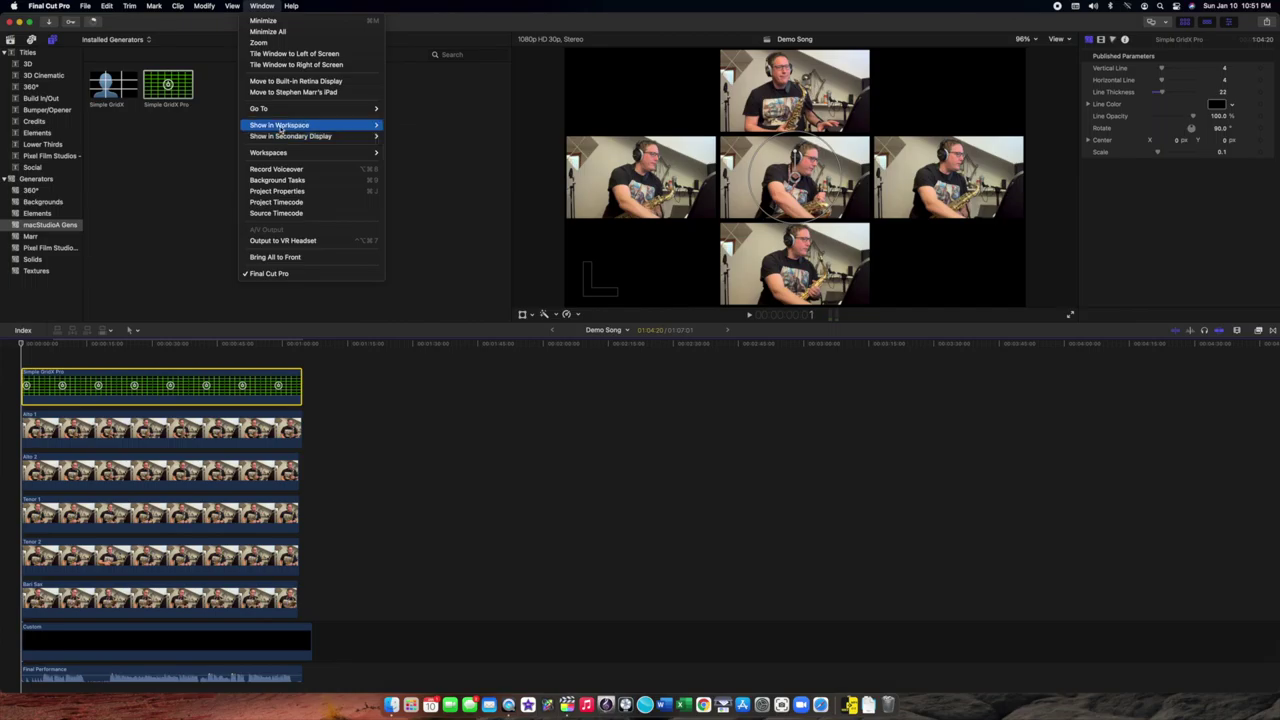
mouse_move(281, 127)
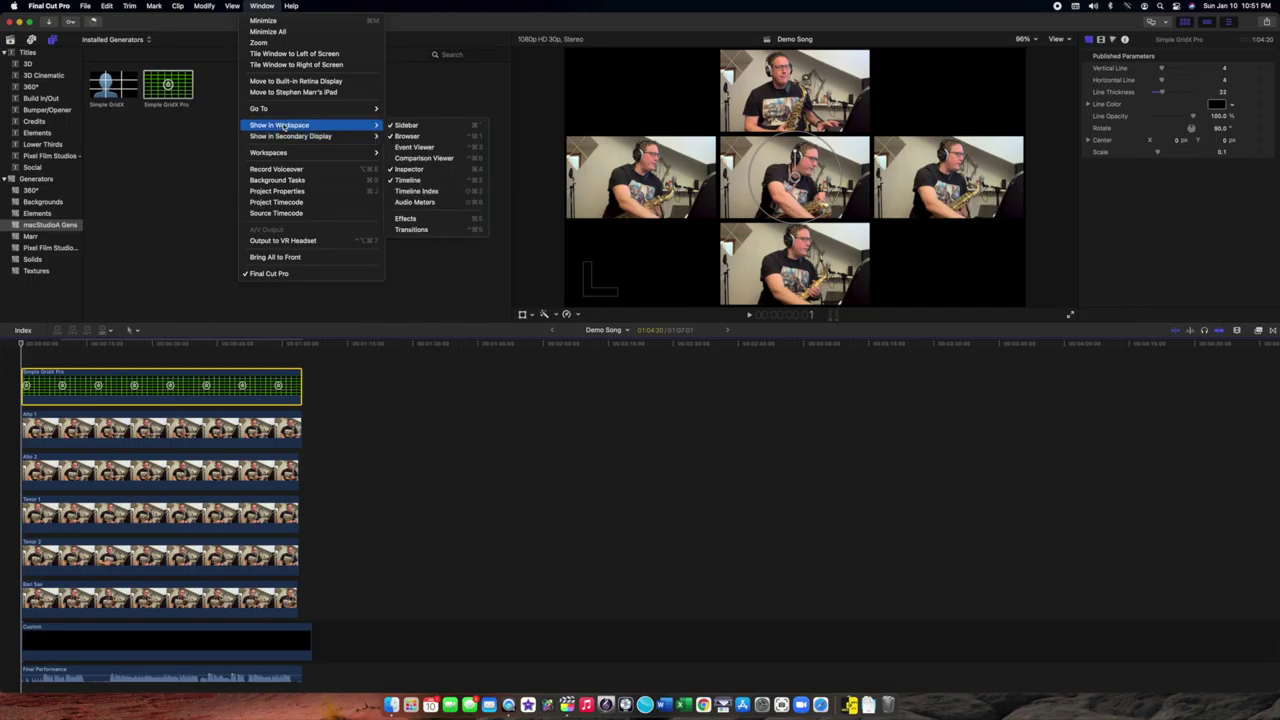
click(416, 203)
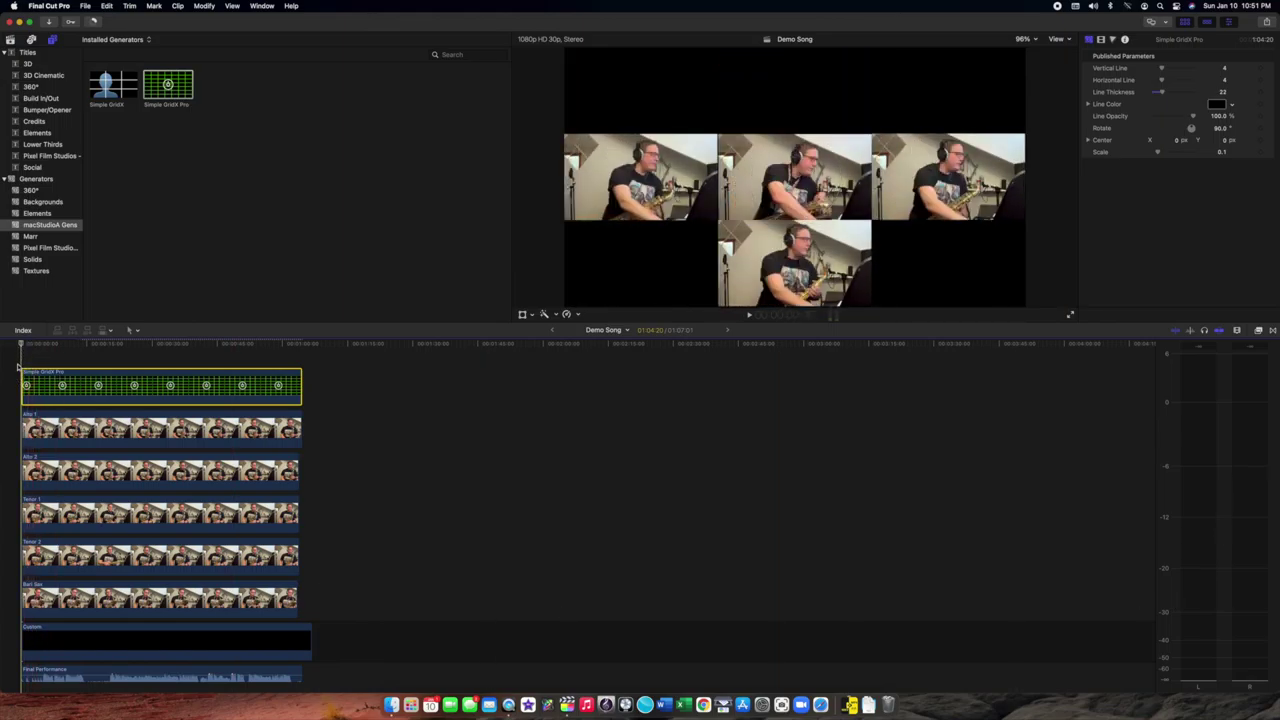
key(space)
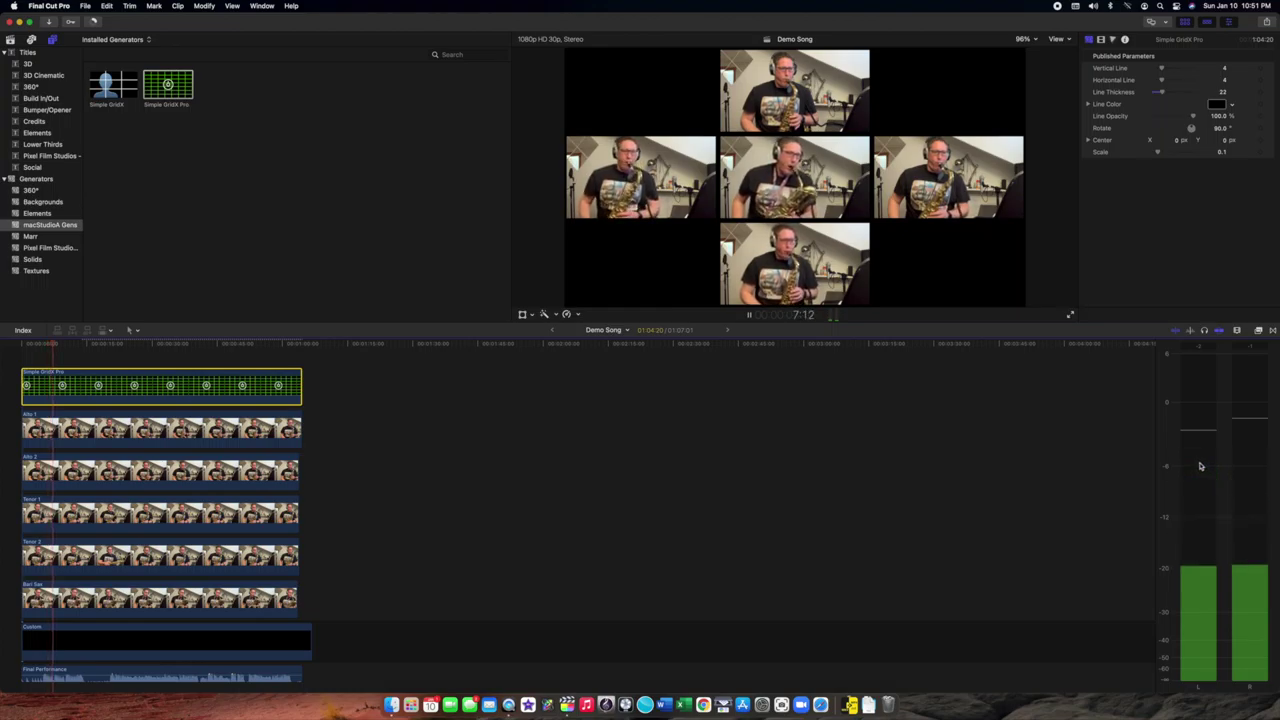
key(space)
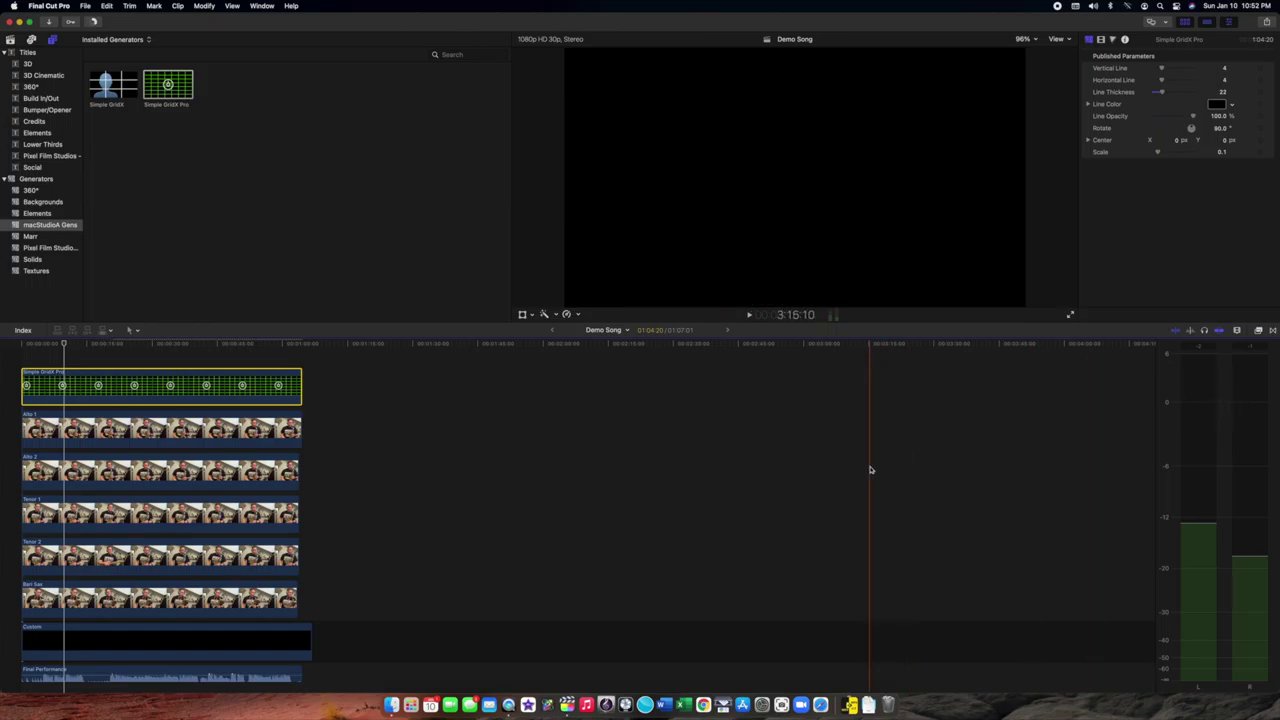
- Open the audio settings of the Final Performance clip and adjust its volume to -0.0 dB
click(95, 674)
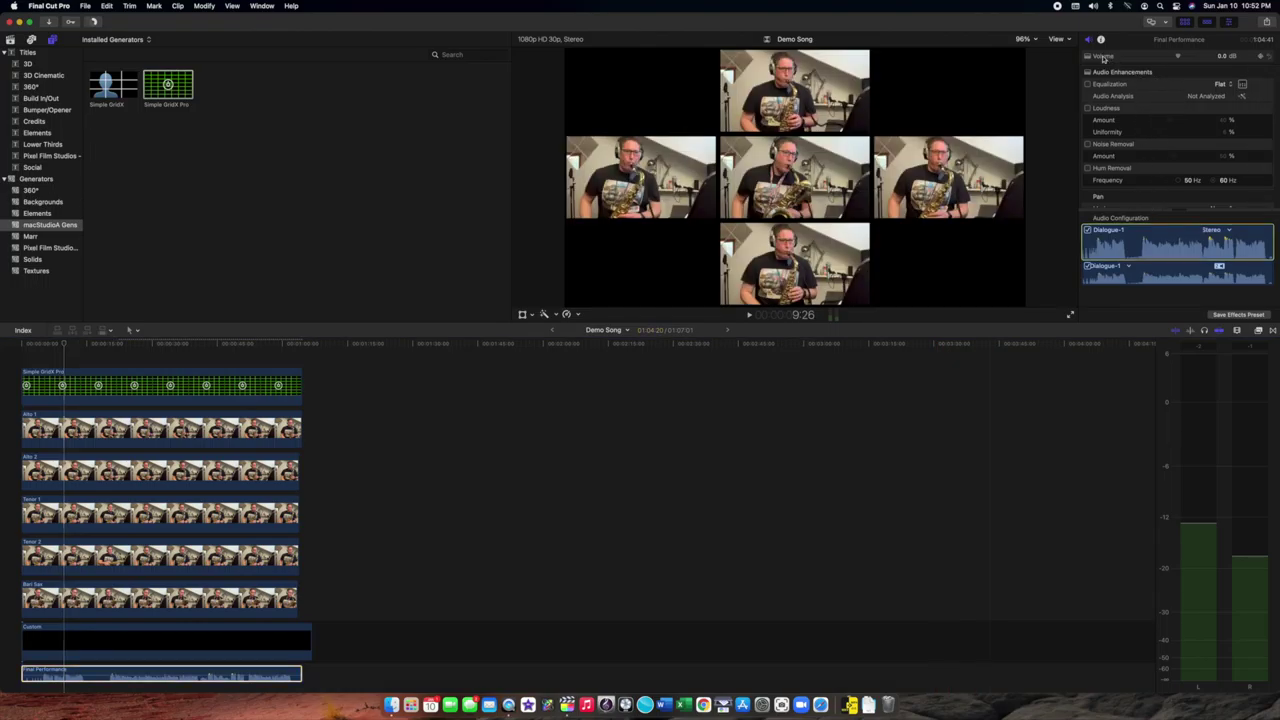
click(1100, 40)
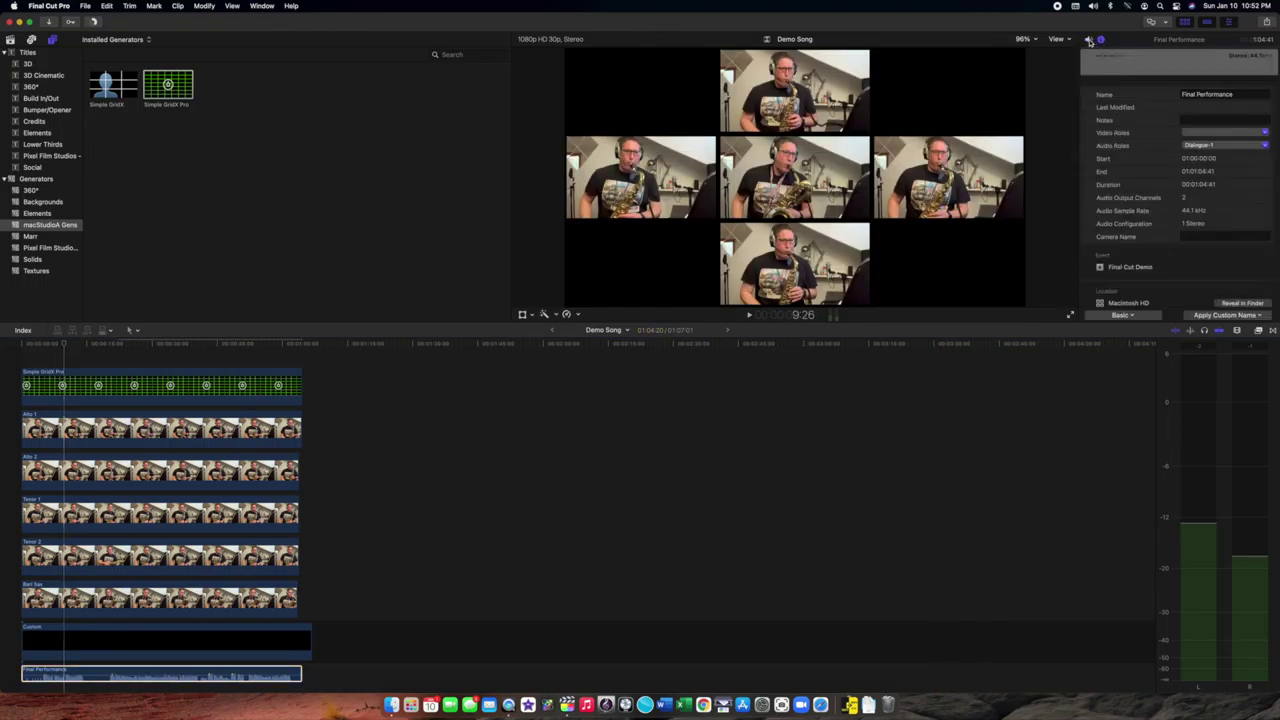
click(1088, 40)
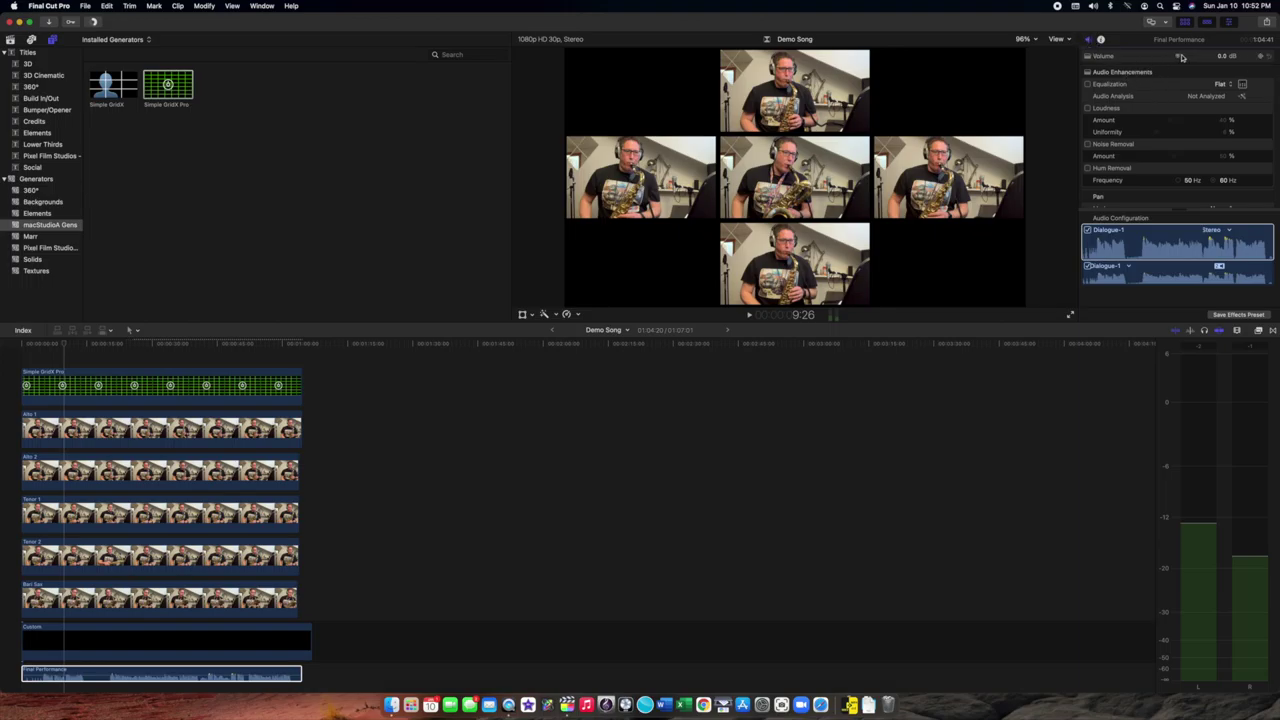
drag(1178, 57, 1179, 58)
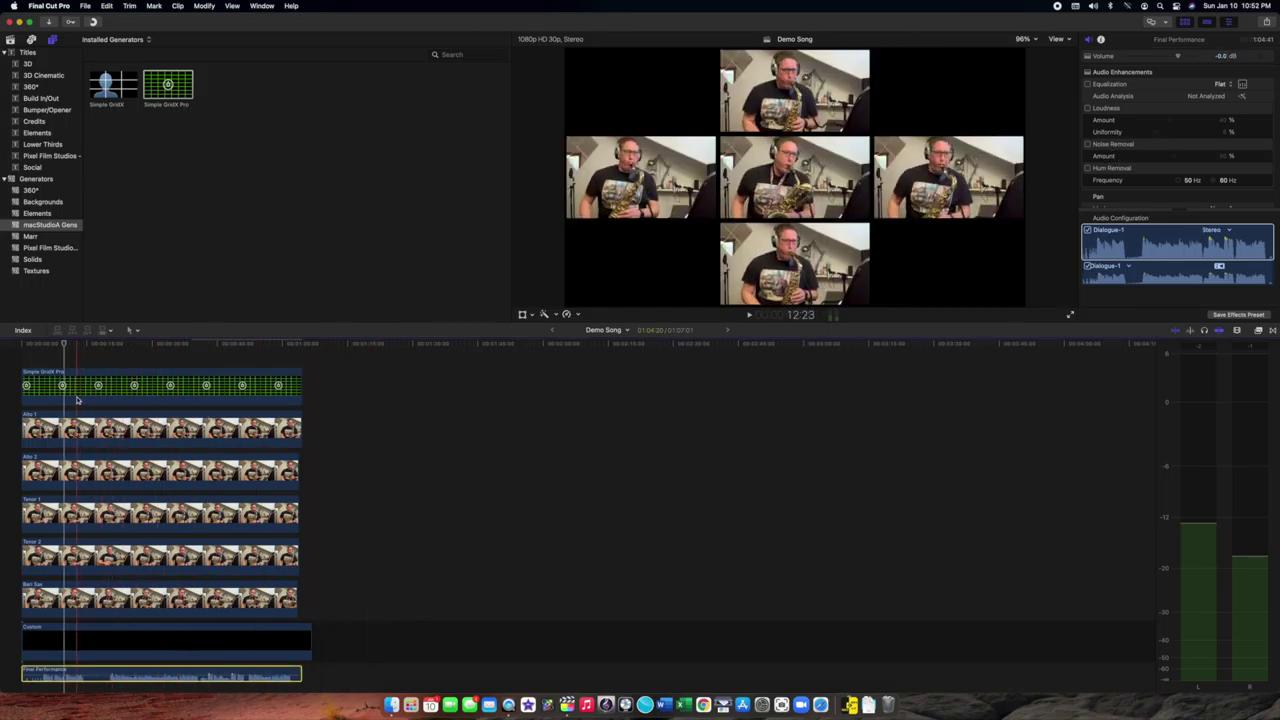
- Return to the start of the project and examine the opening of the Final Performance waveform up close
click(101, 343)
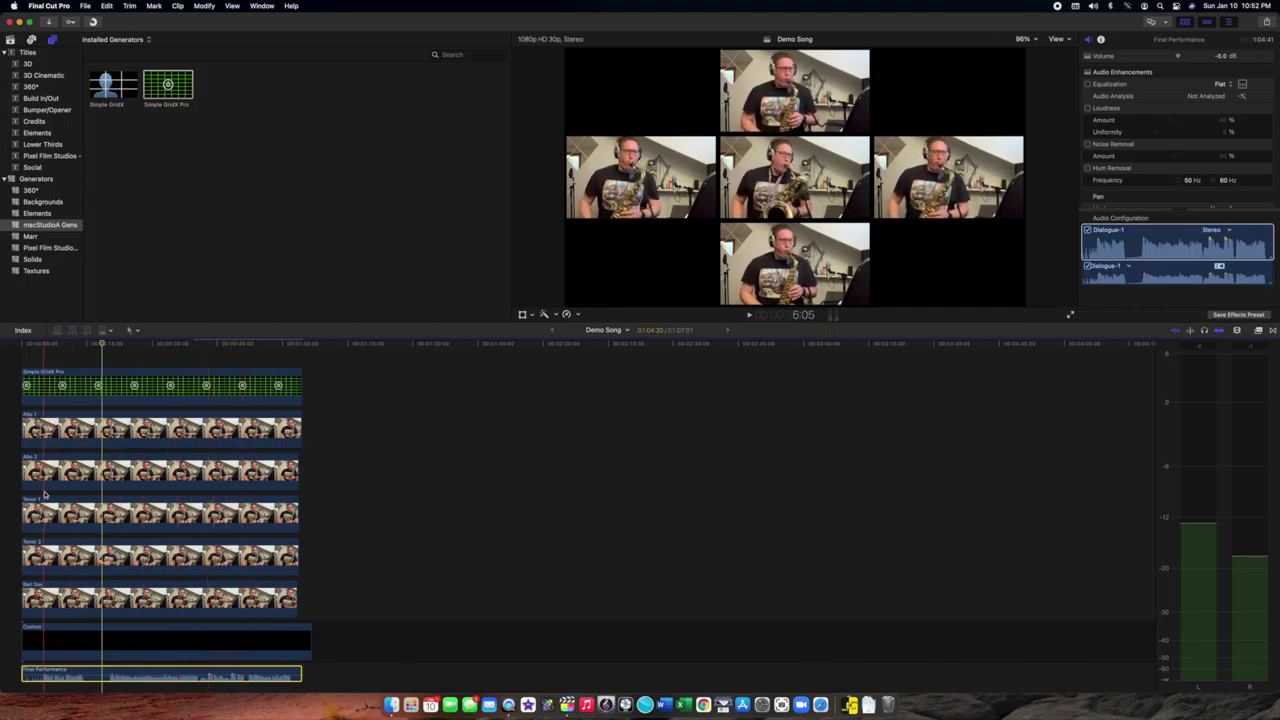
click(22, 345)
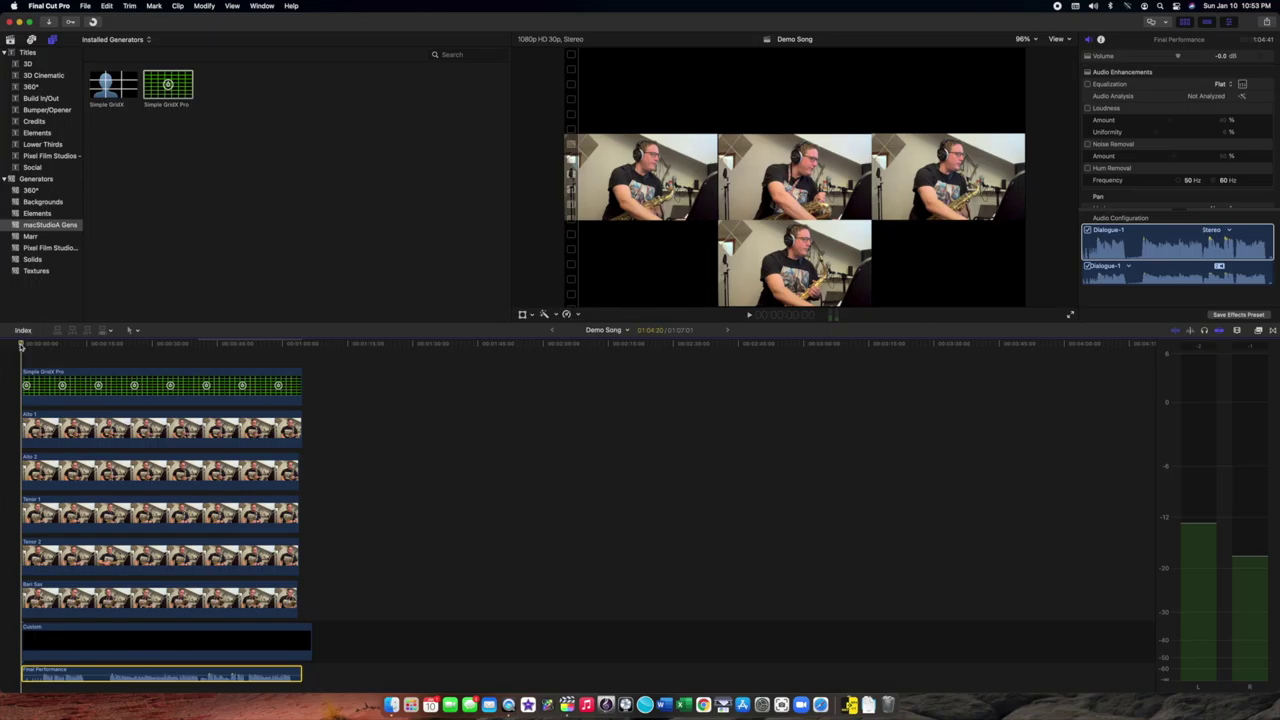
key(space)
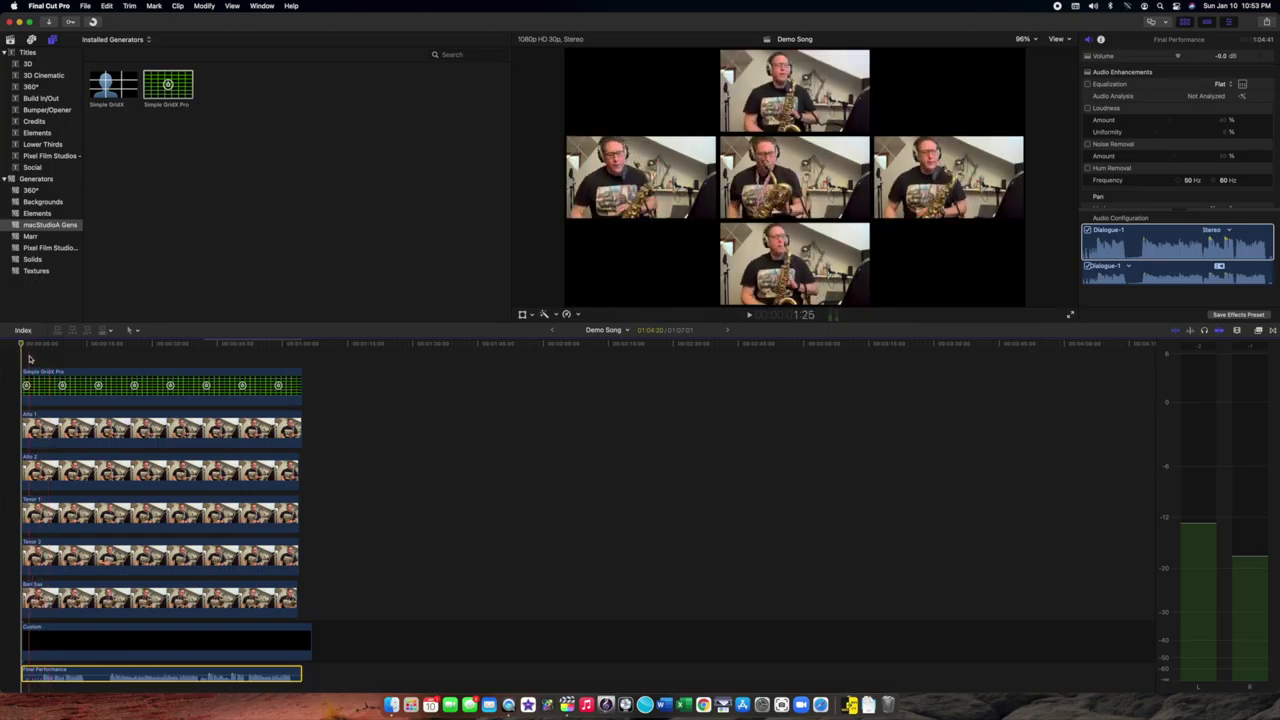
key(super+equal)
key(super+equal)
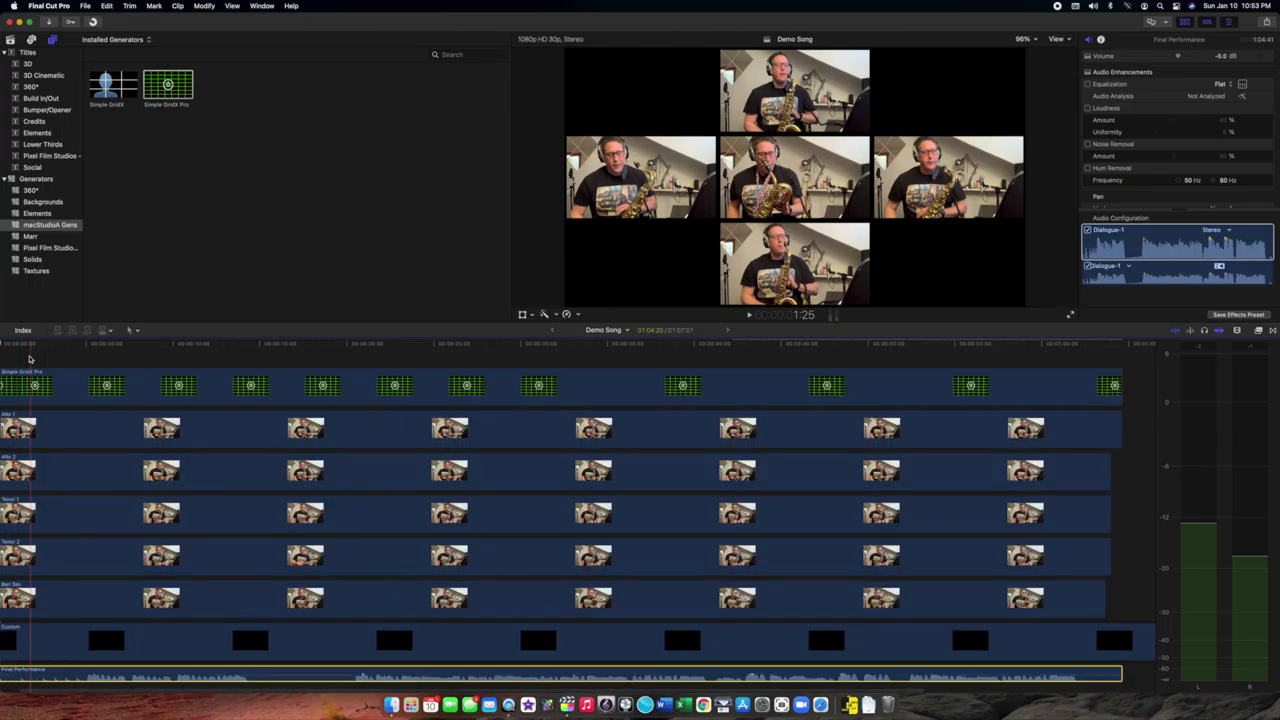
scroll(128, 469, down, 5)
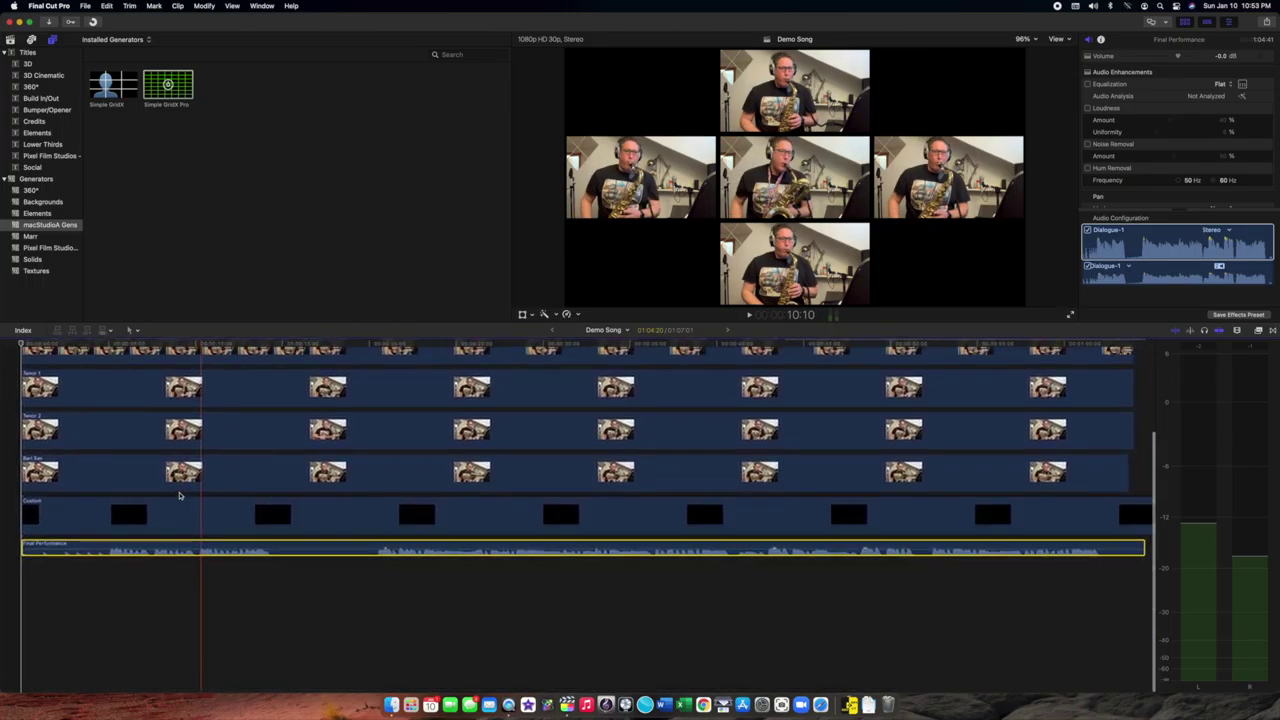
click(45, 479)
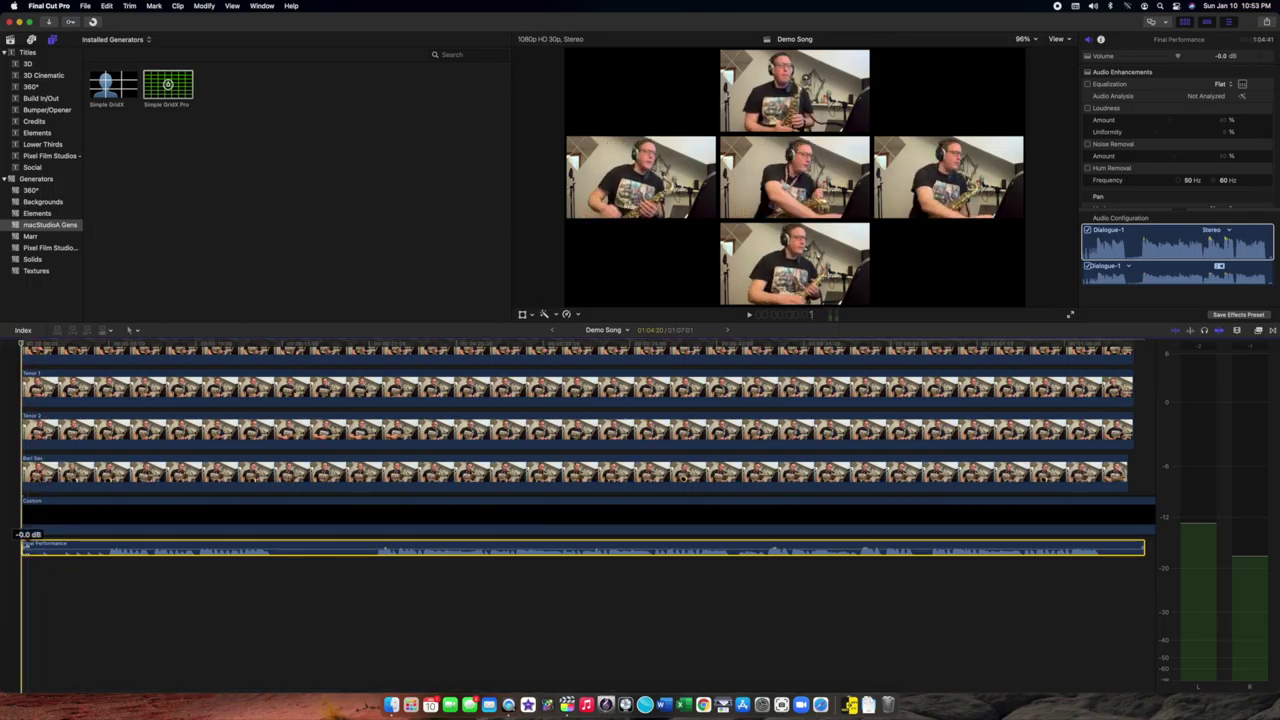
key(super+equal)
key(super+equal)
key(super+equal)
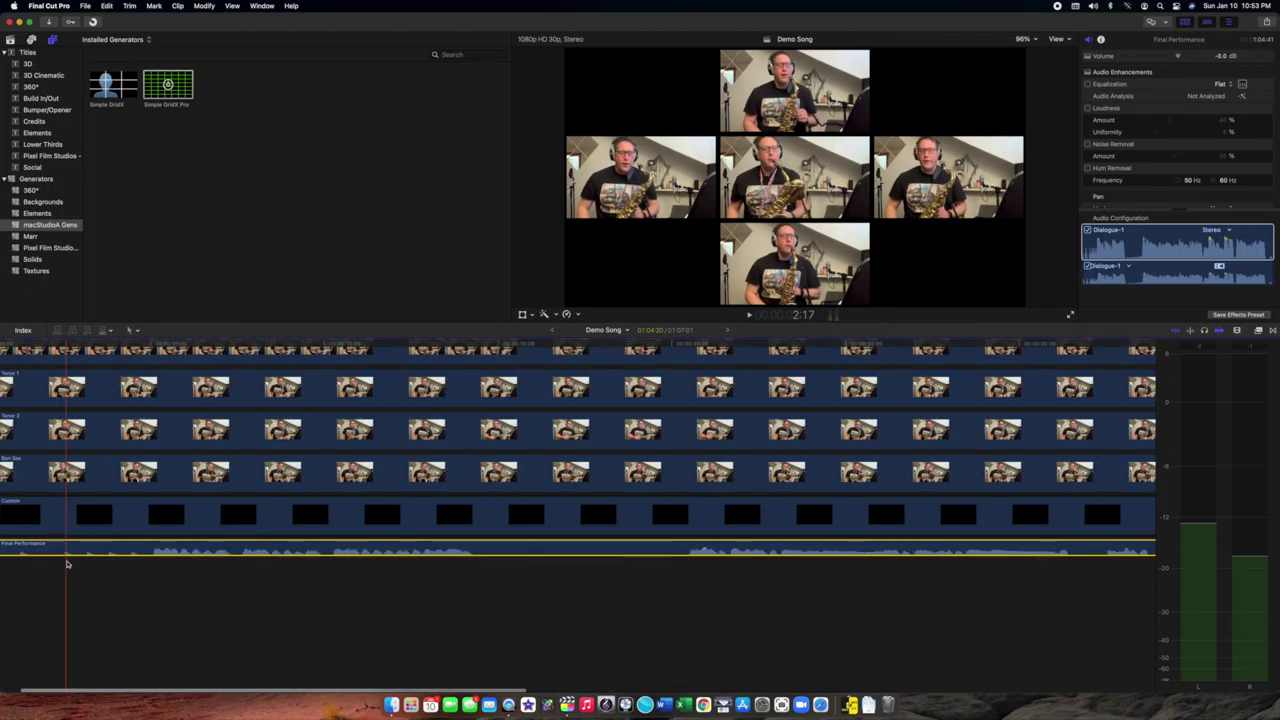
scroll(67, 564, left, 5)
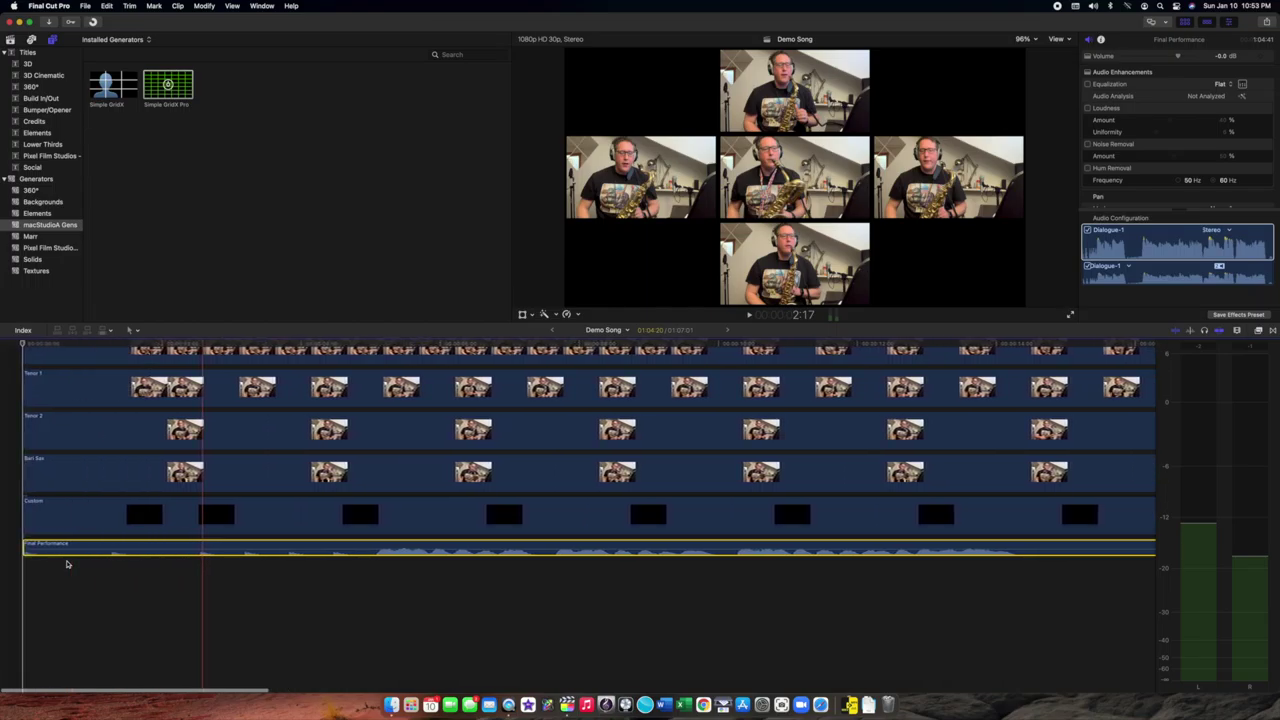
key(super+minus)
key(super+minus)
key(super+minus)
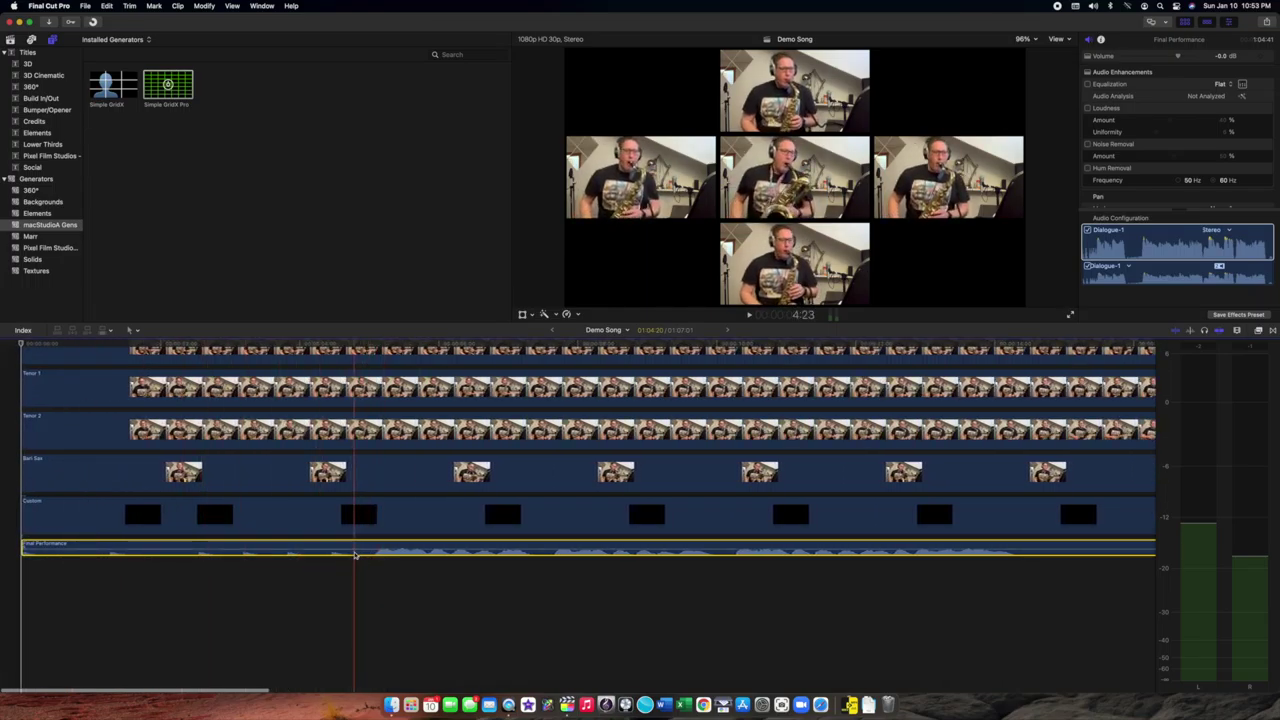
- Split the Final Performance audio at 4:25, just before the music enters, and delete the portion before the cut
click(210, 586)
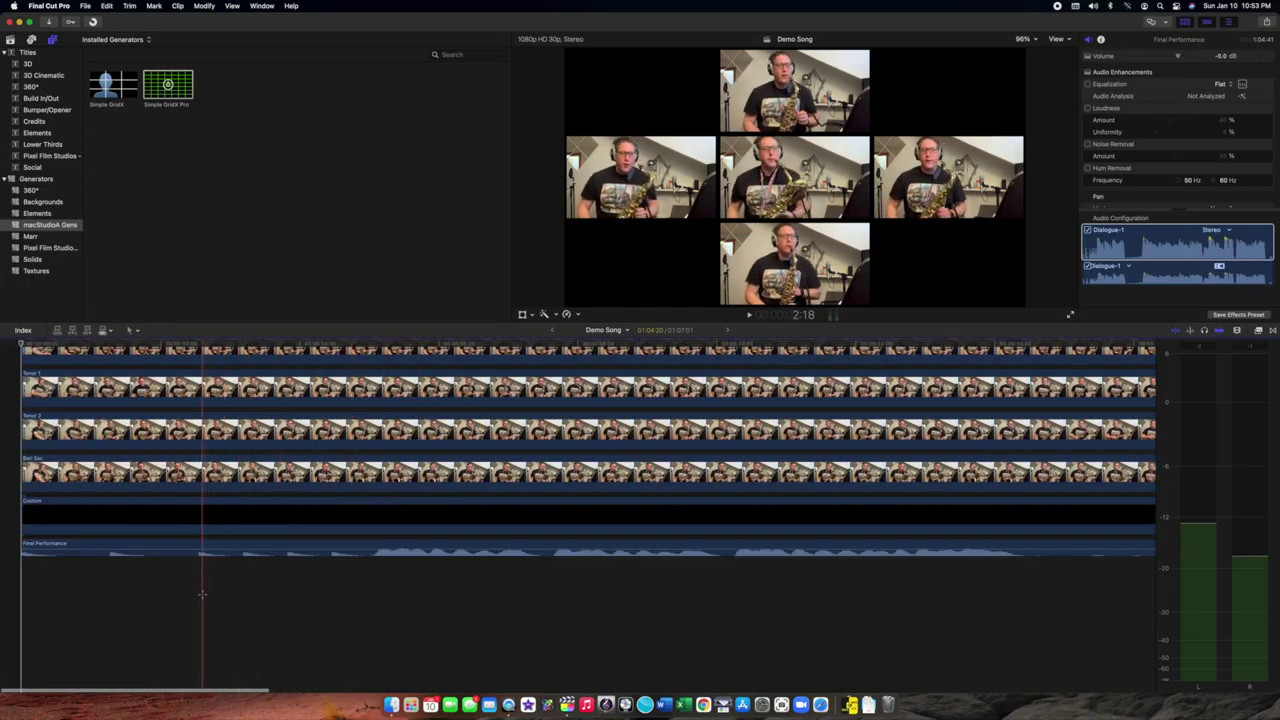
click(365, 548)
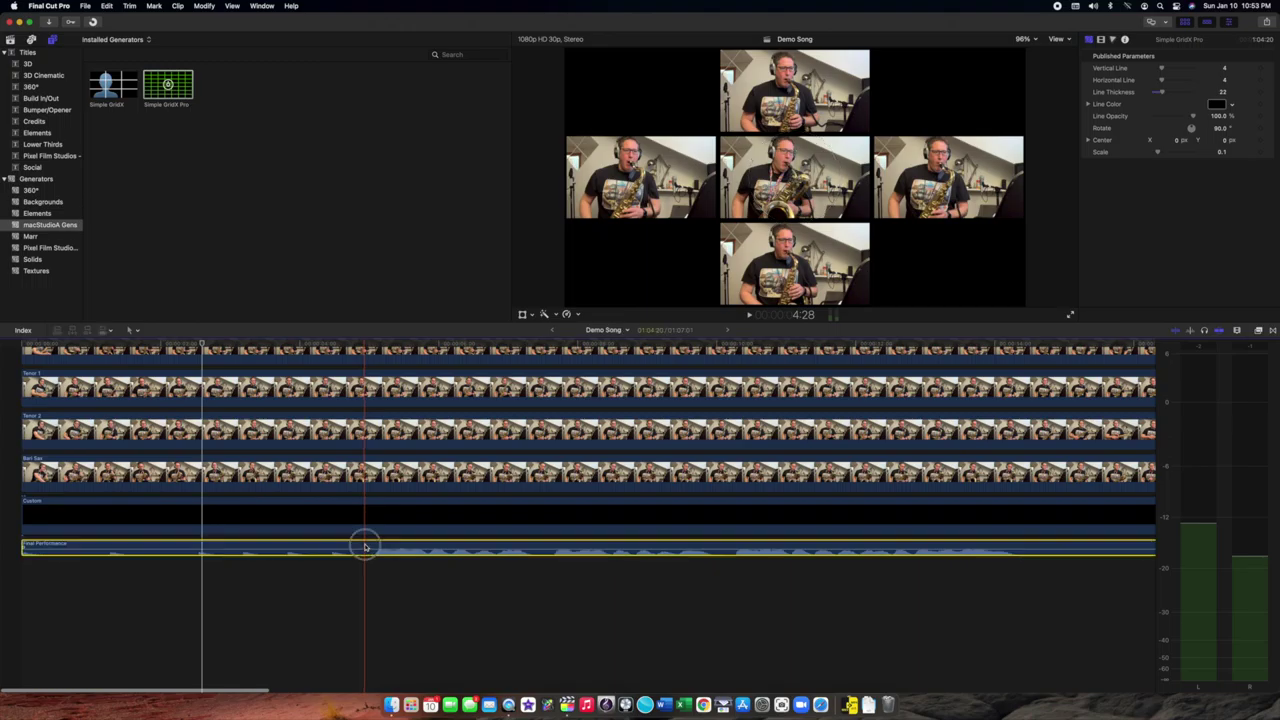
click(367, 345)
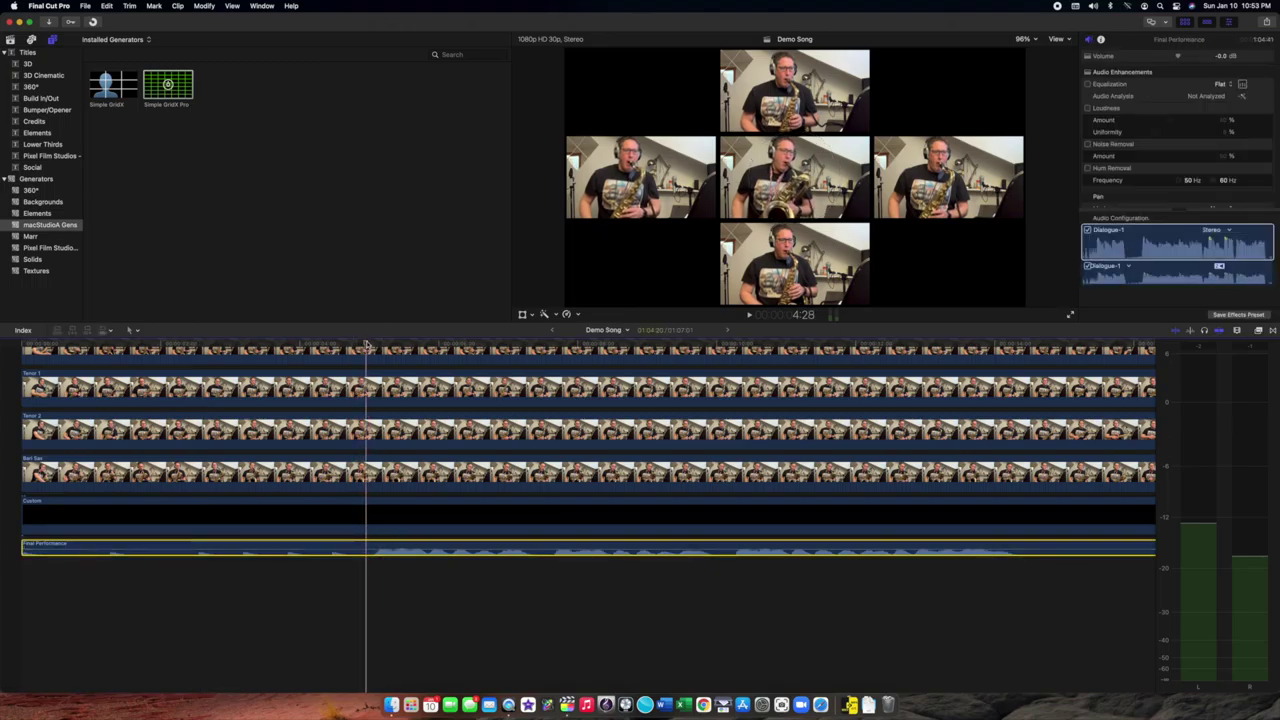
click(363, 546)
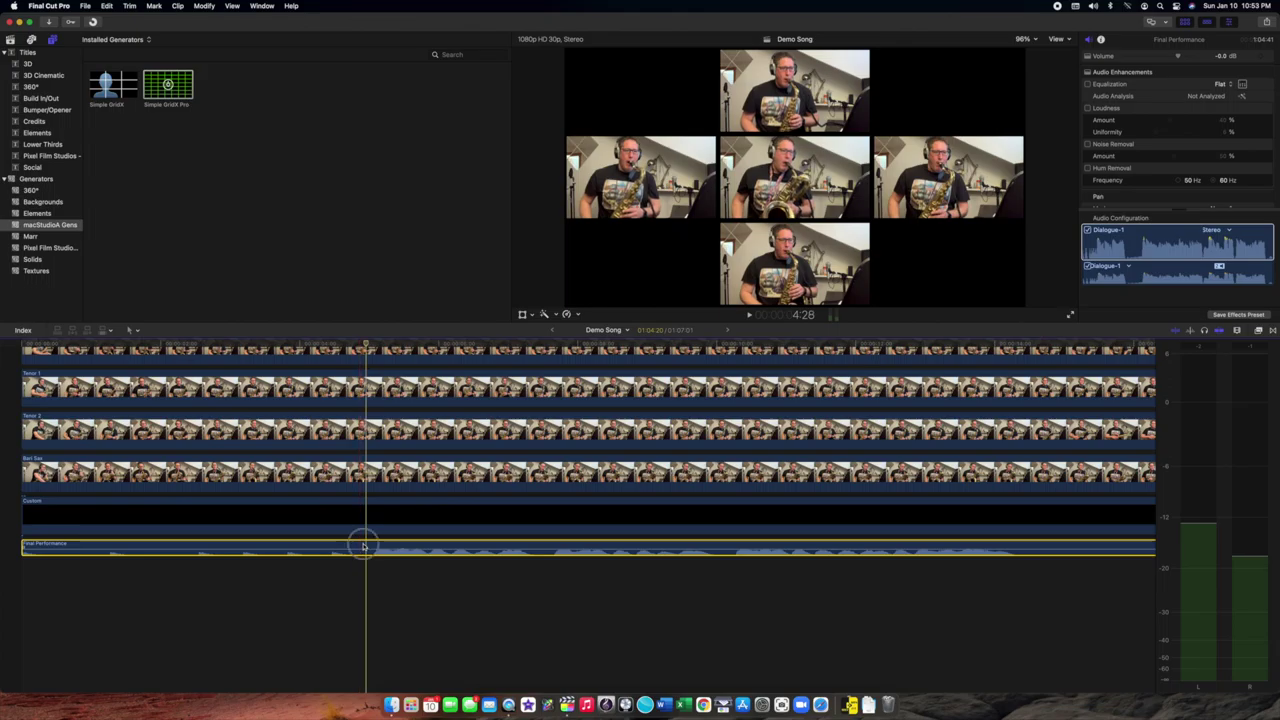
click(366, 344)
click(358, 344)
click(359, 549)
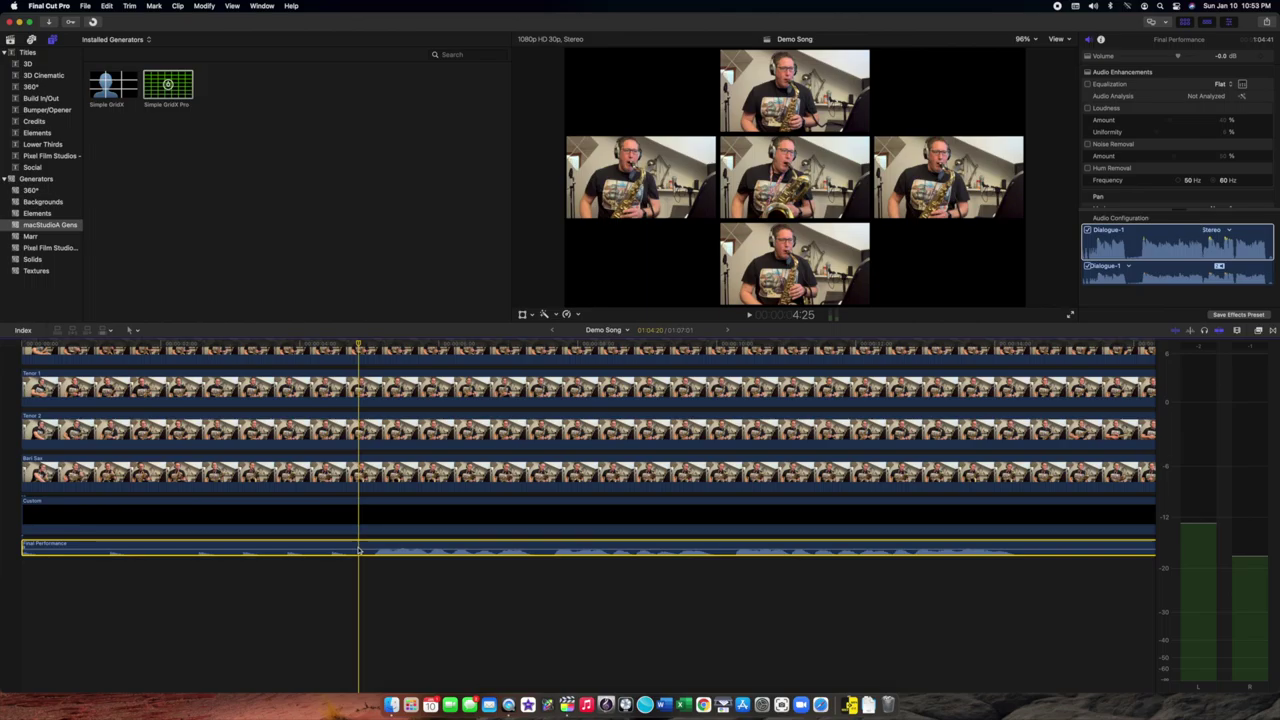
key(super+b)
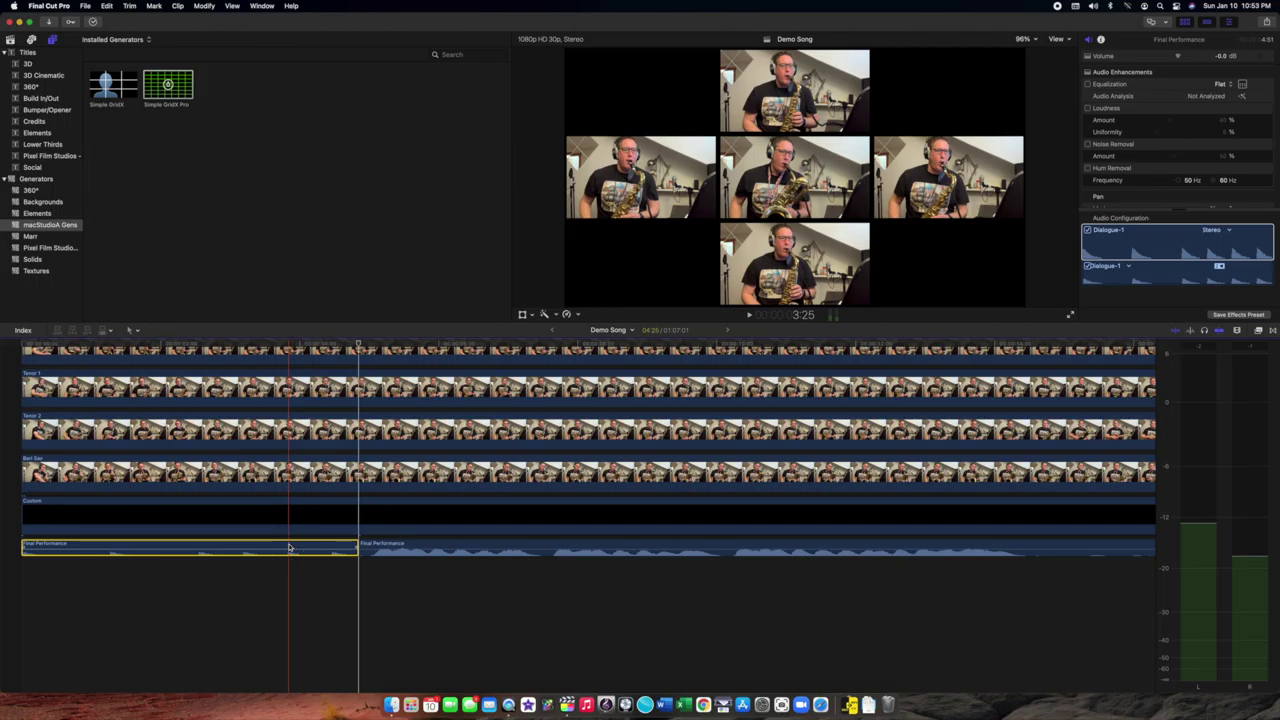
key(Delete)
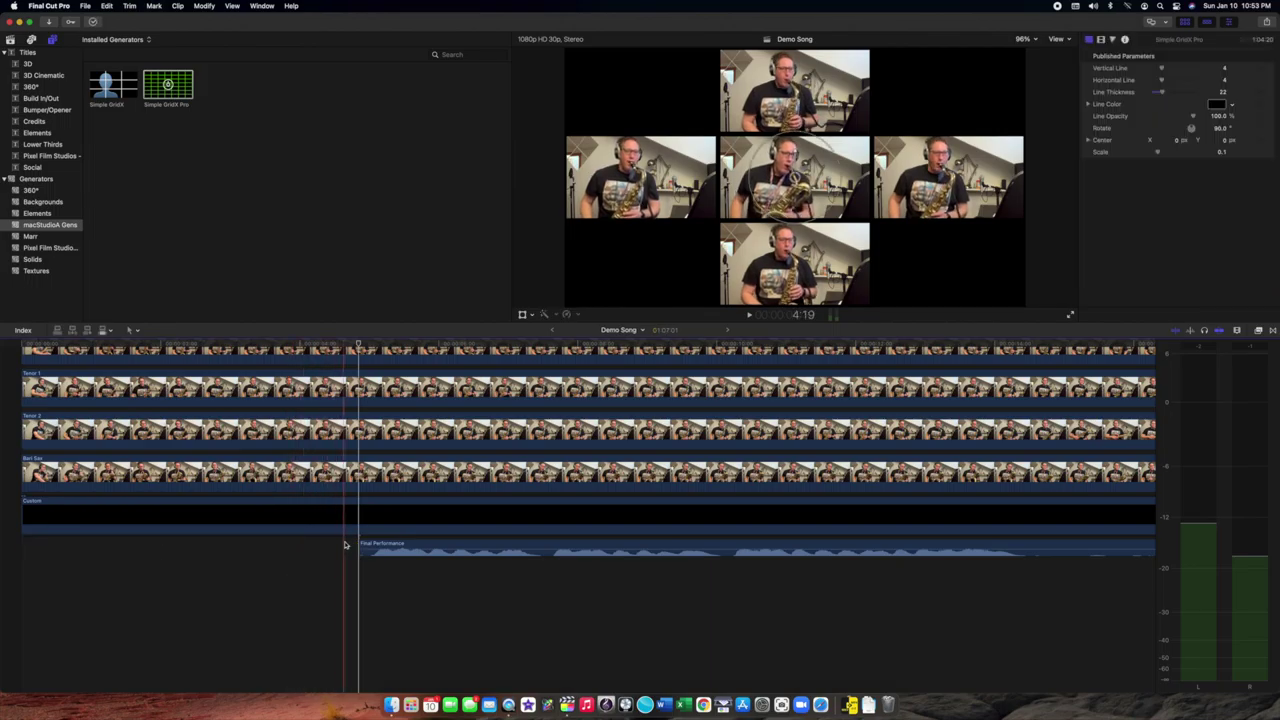
- Trim the start of the remaining Final Performance clip to about 4:28 and play through the entry to check it
drag(358, 551, 366, 553)
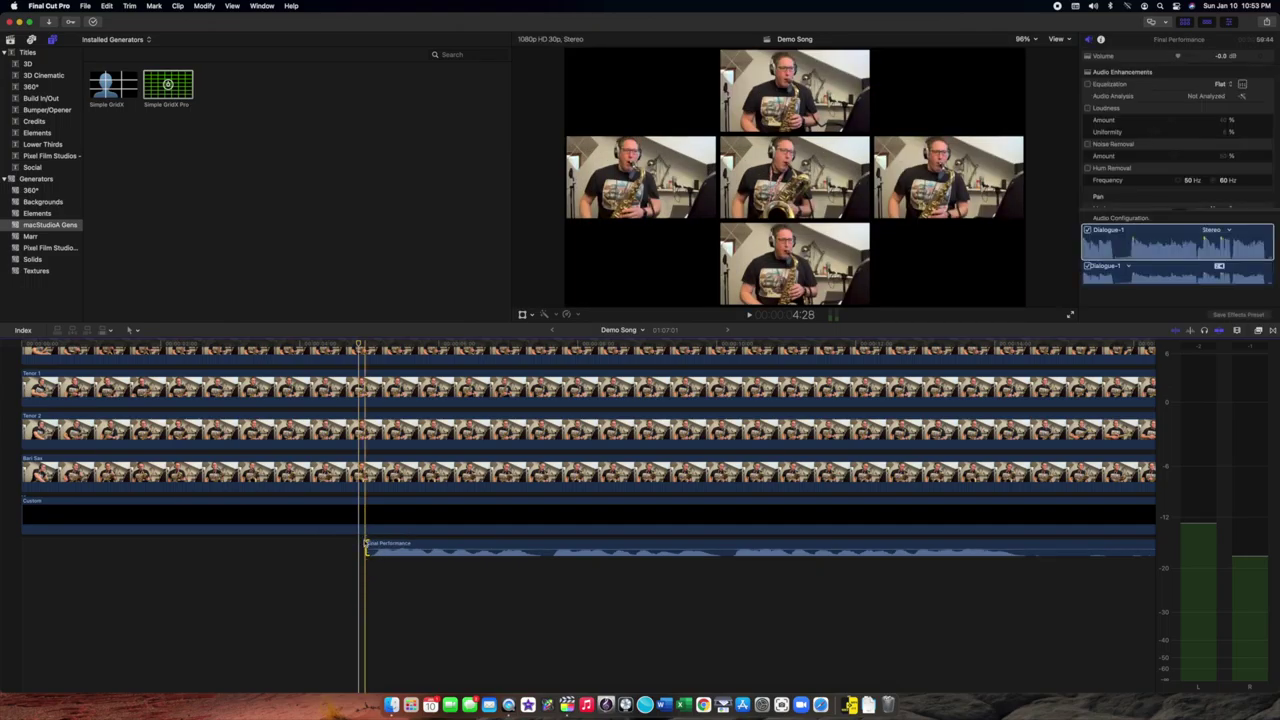
click(297, 345)
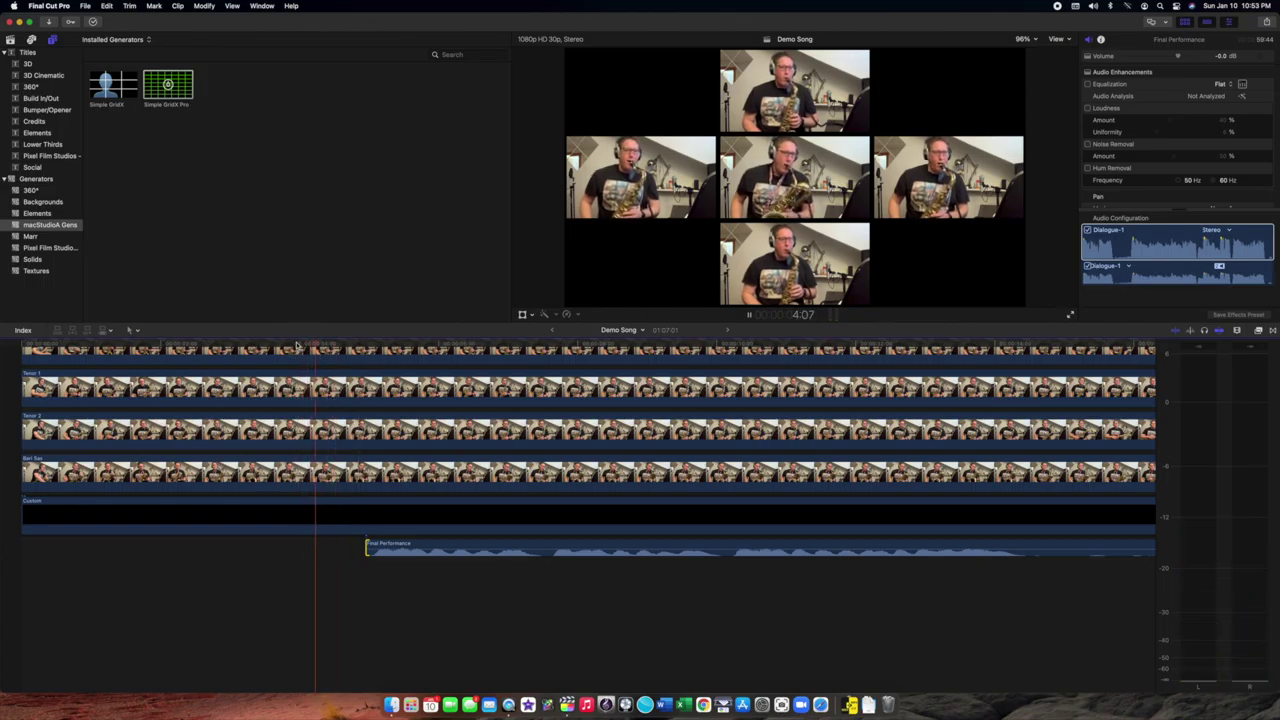
key(space)
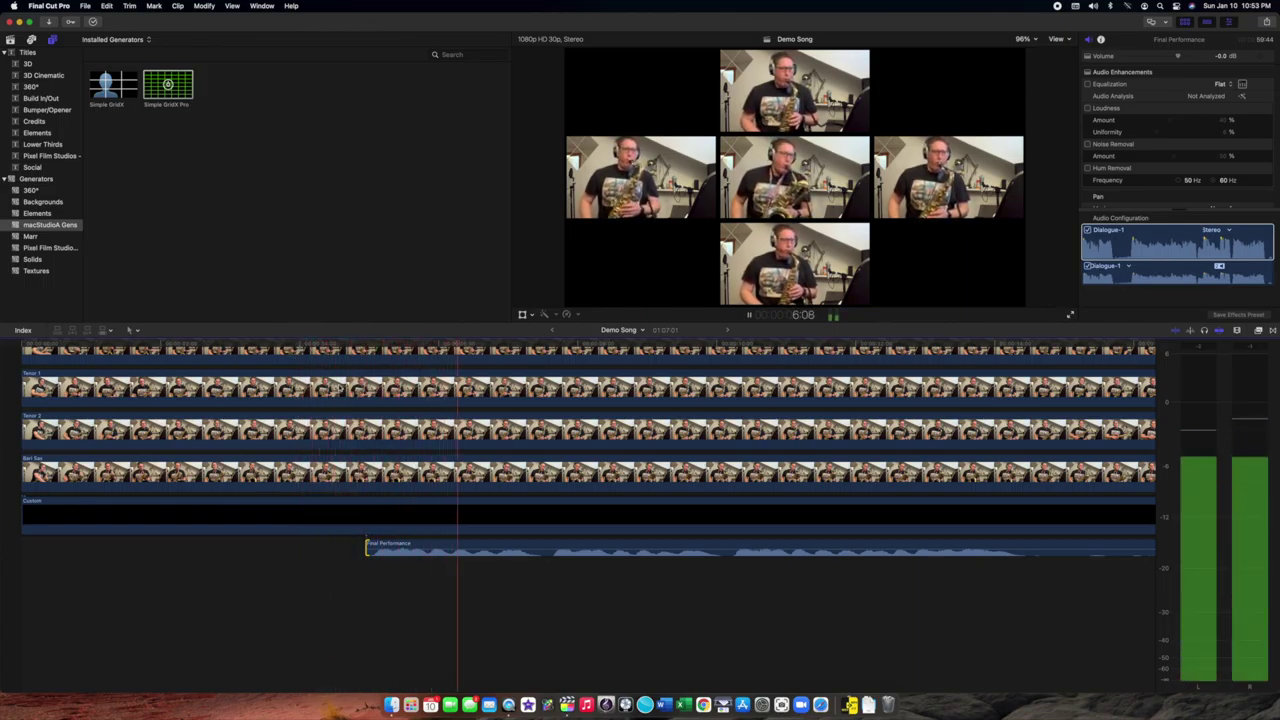
key(space)
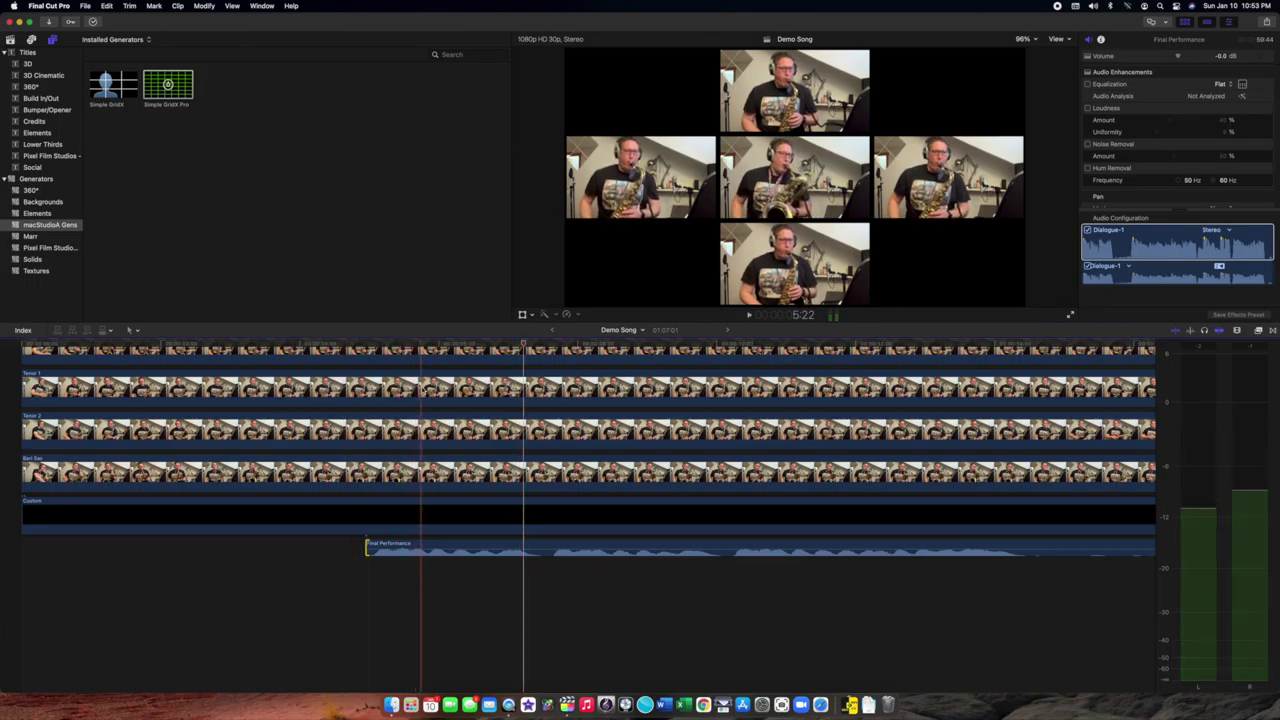
- Review the grid, video and audio clips across the full length of the timeline
key(super+minus)
key(super+minus)
key(super+minus)
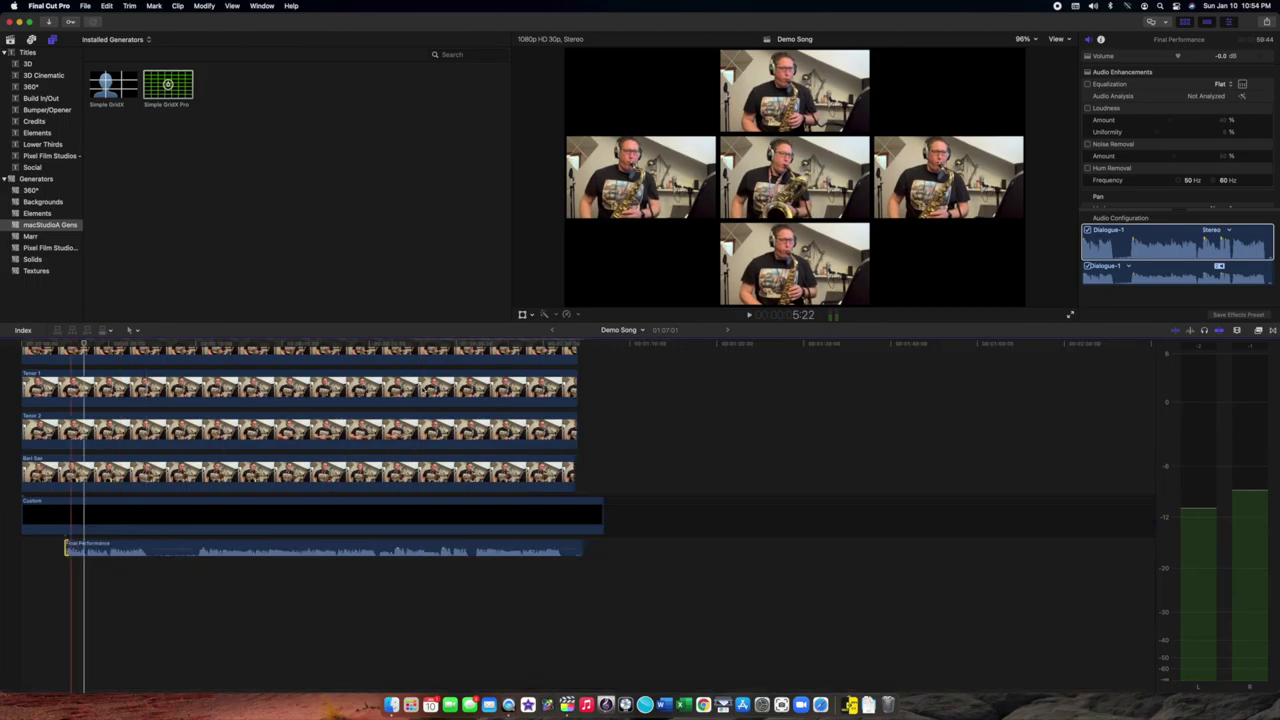
scroll(312, 399, up, 5)
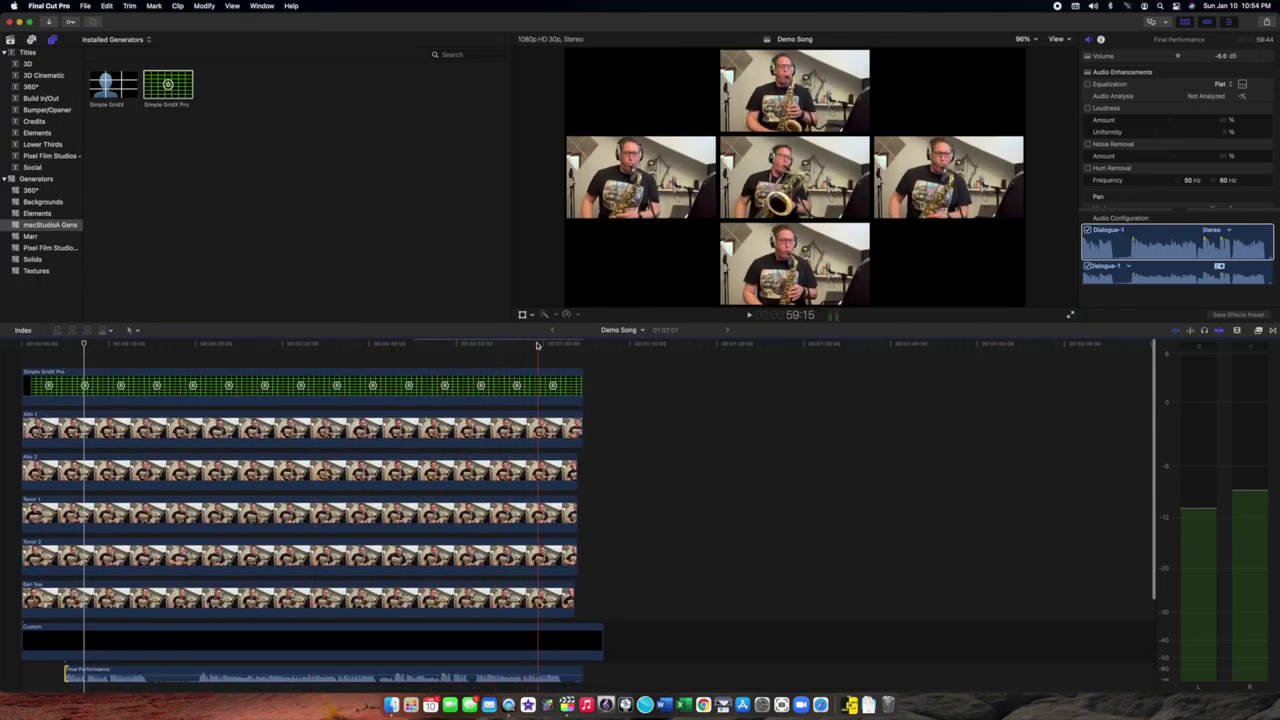
scroll(221, 449, down, 4)
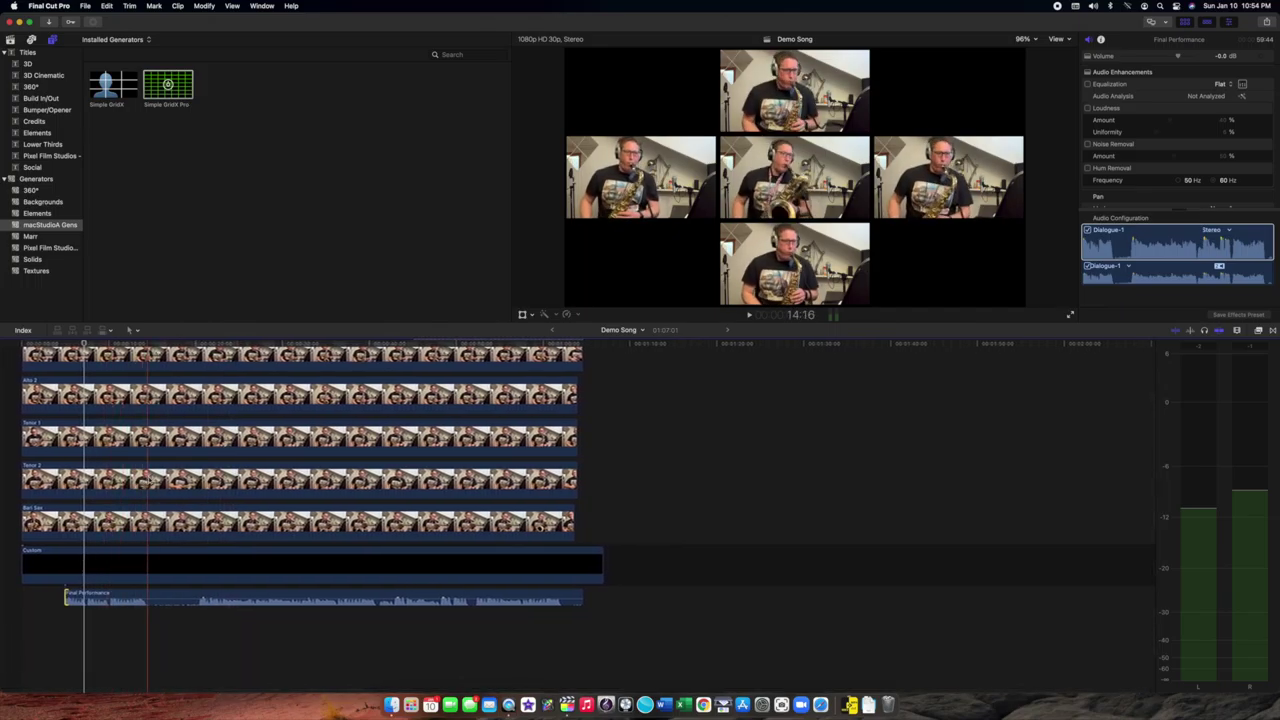
scroll(148, 450, up, 4)
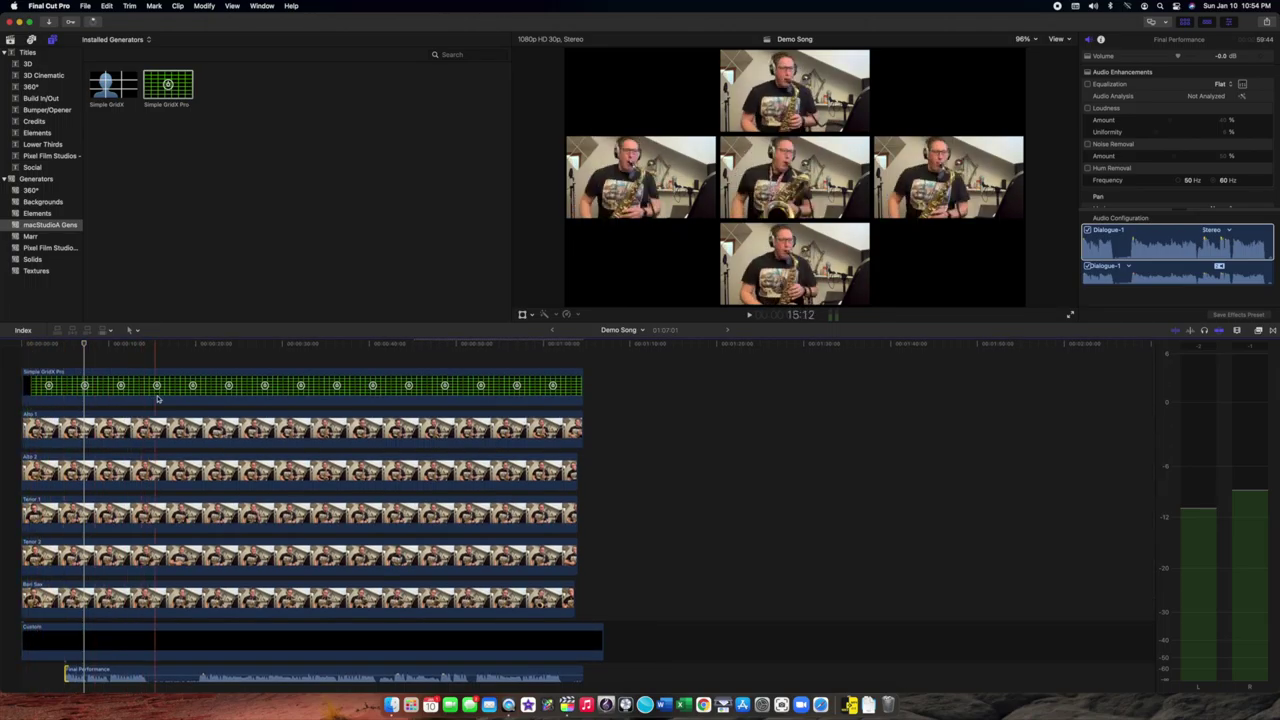
scroll(198, 428, down, 1)
scroll(198, 428, down, 1)
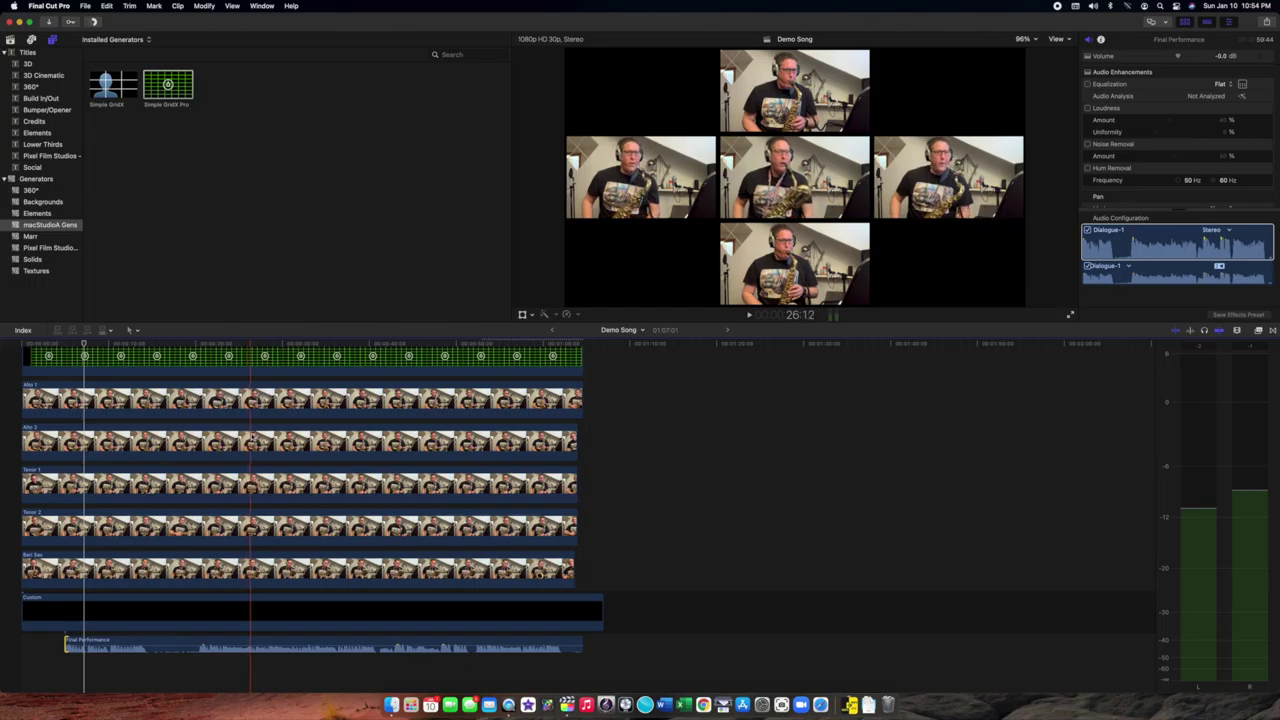
- Play the project from about 19:10 and again from about 30:20 to check the audio levels
click(190, 345)
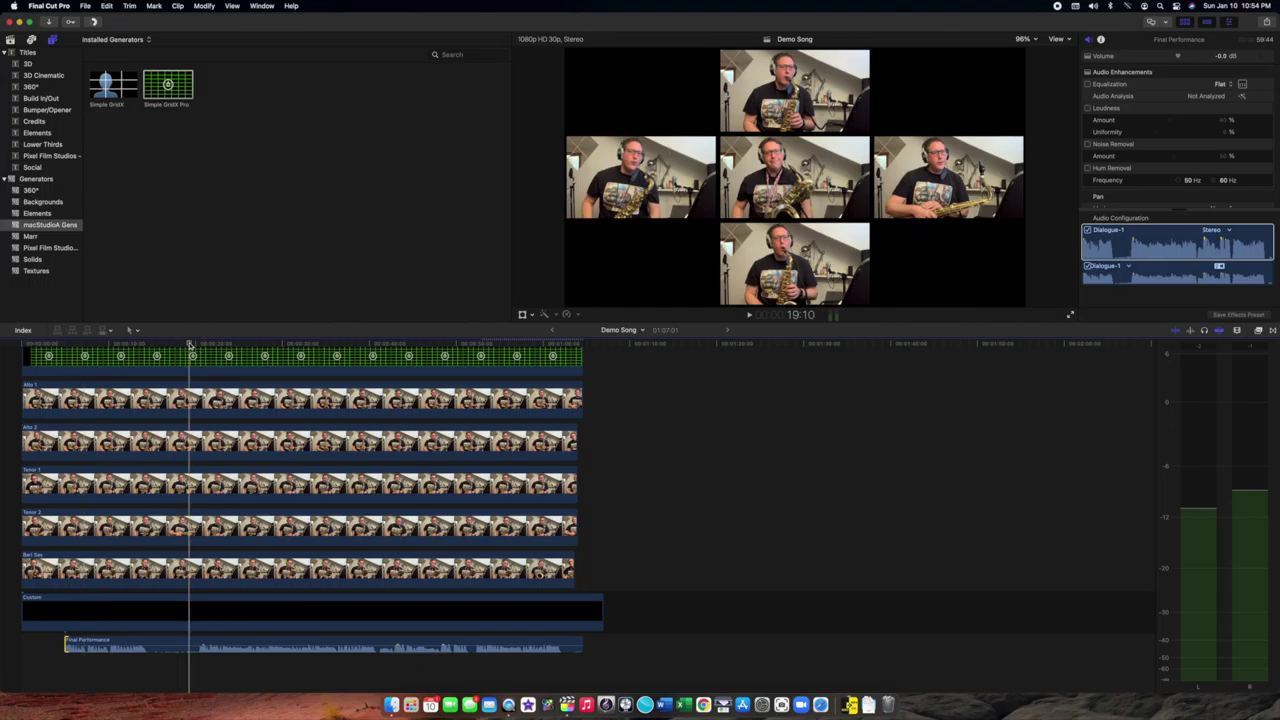
key(space)
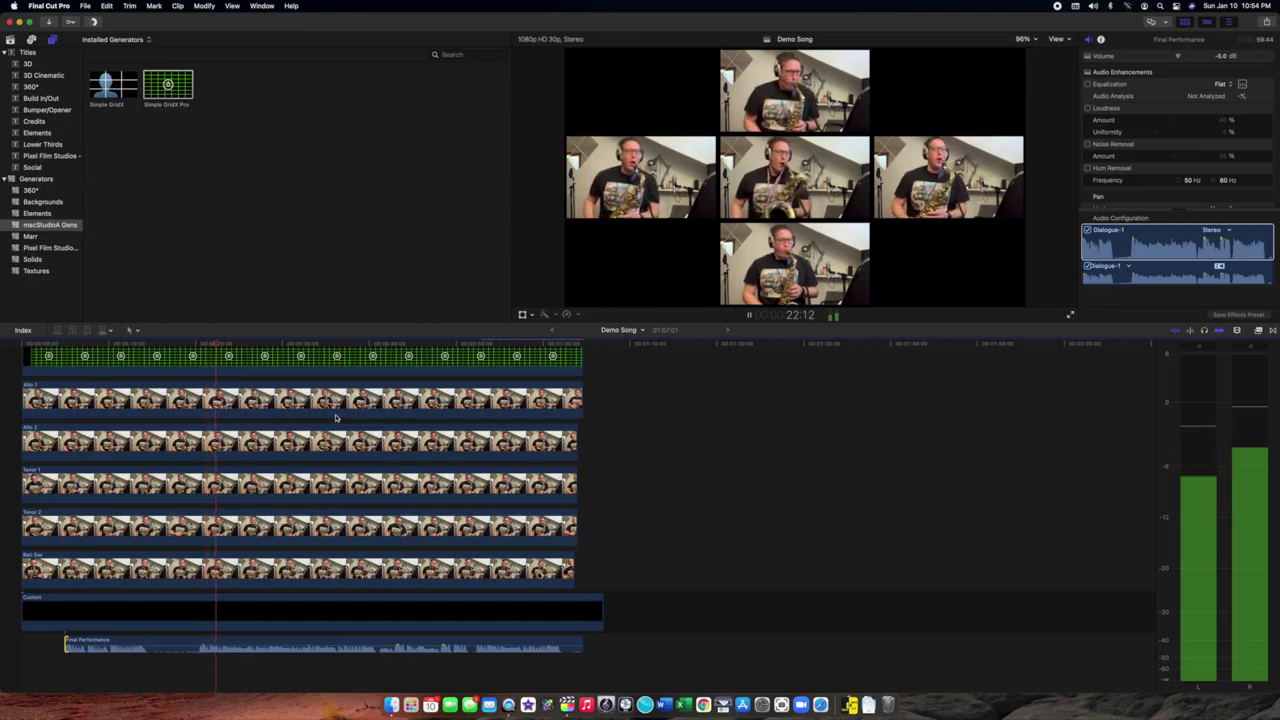
key(space)
click(288, 345)
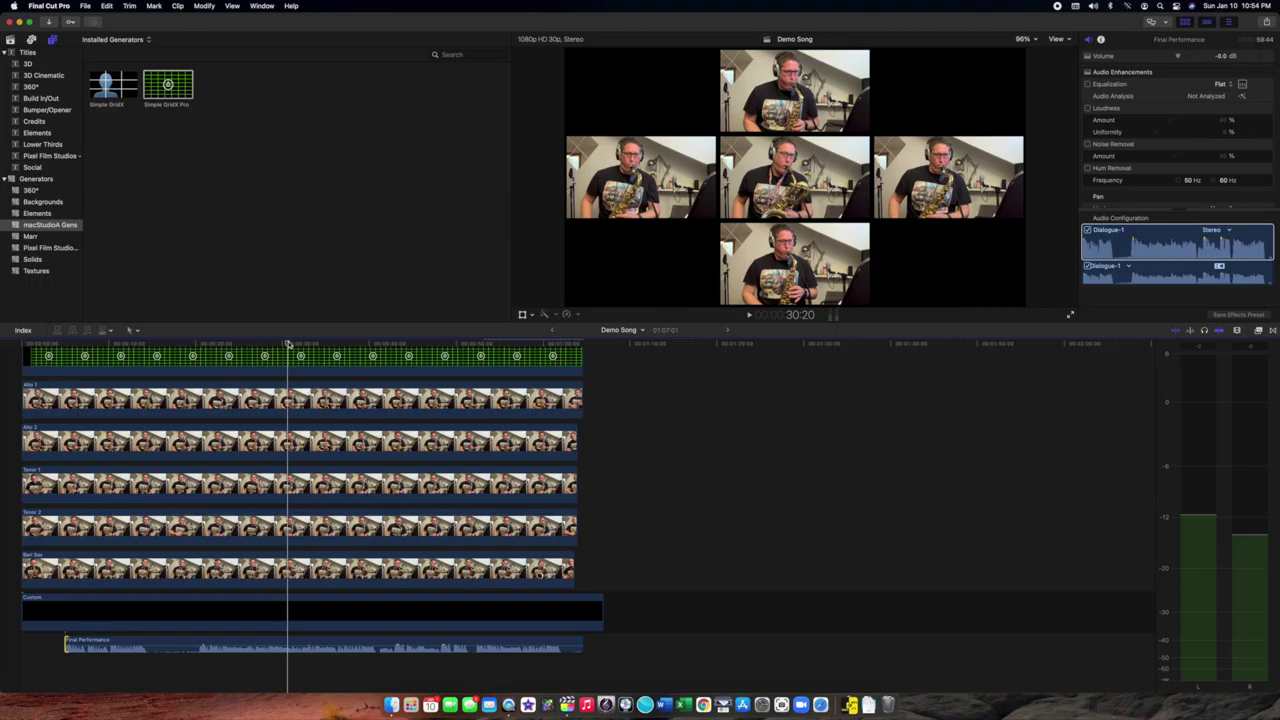
key(space)
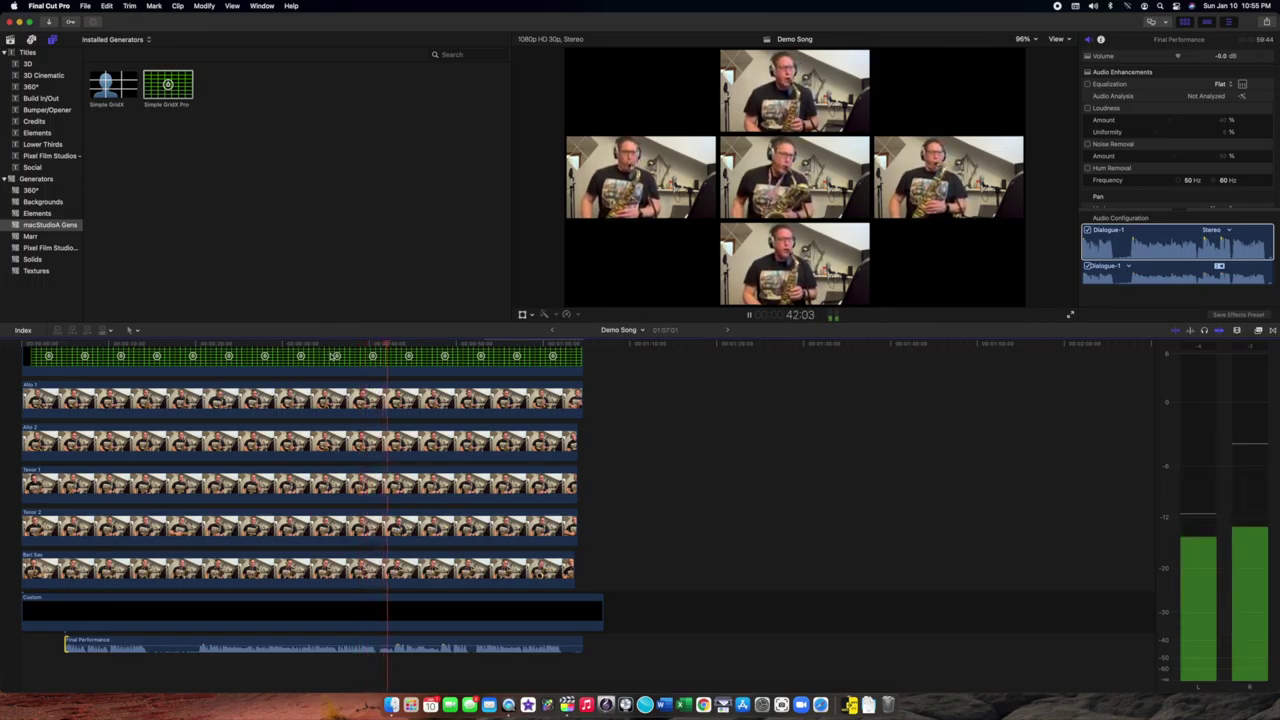
key(space)
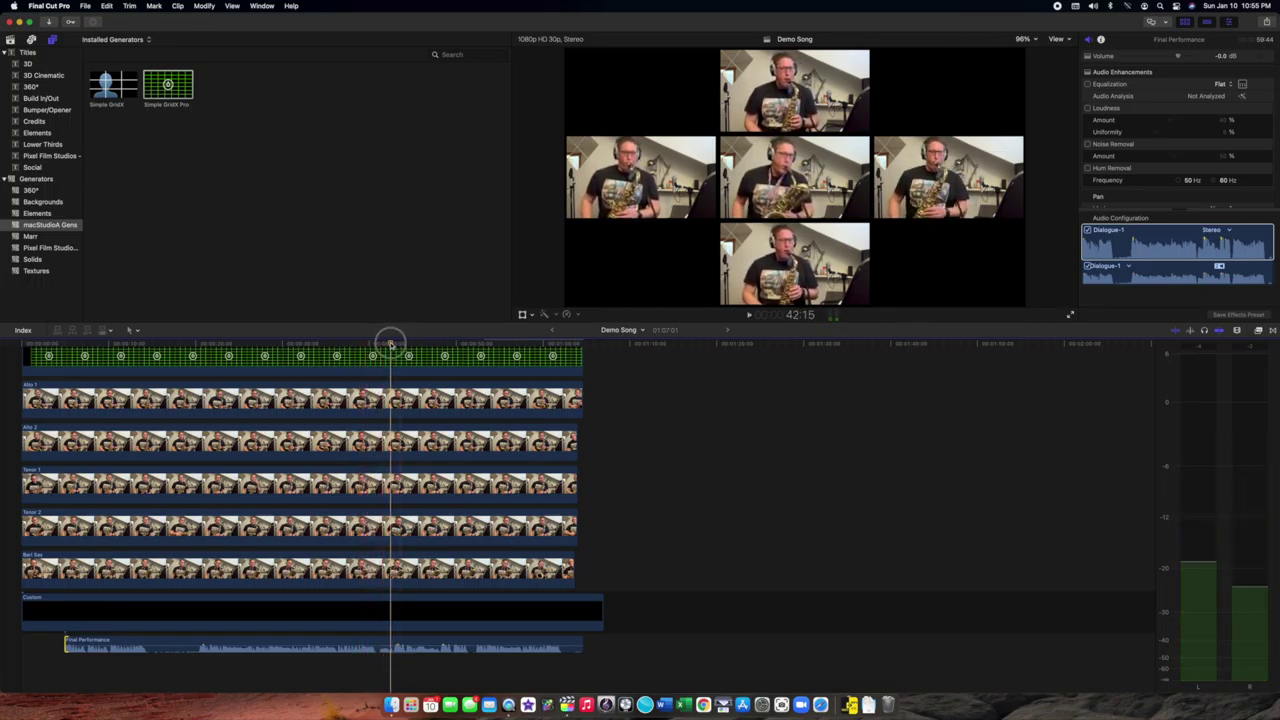
- Play the section from about 39:13 to find the phrase start, and split the Alto 1, Alto 2, Tenor 1, Tenor 2 and Bari Sax clips at 41:06
drag(391, 345, 379, 344)
key(super+equal)
key(super+equal)
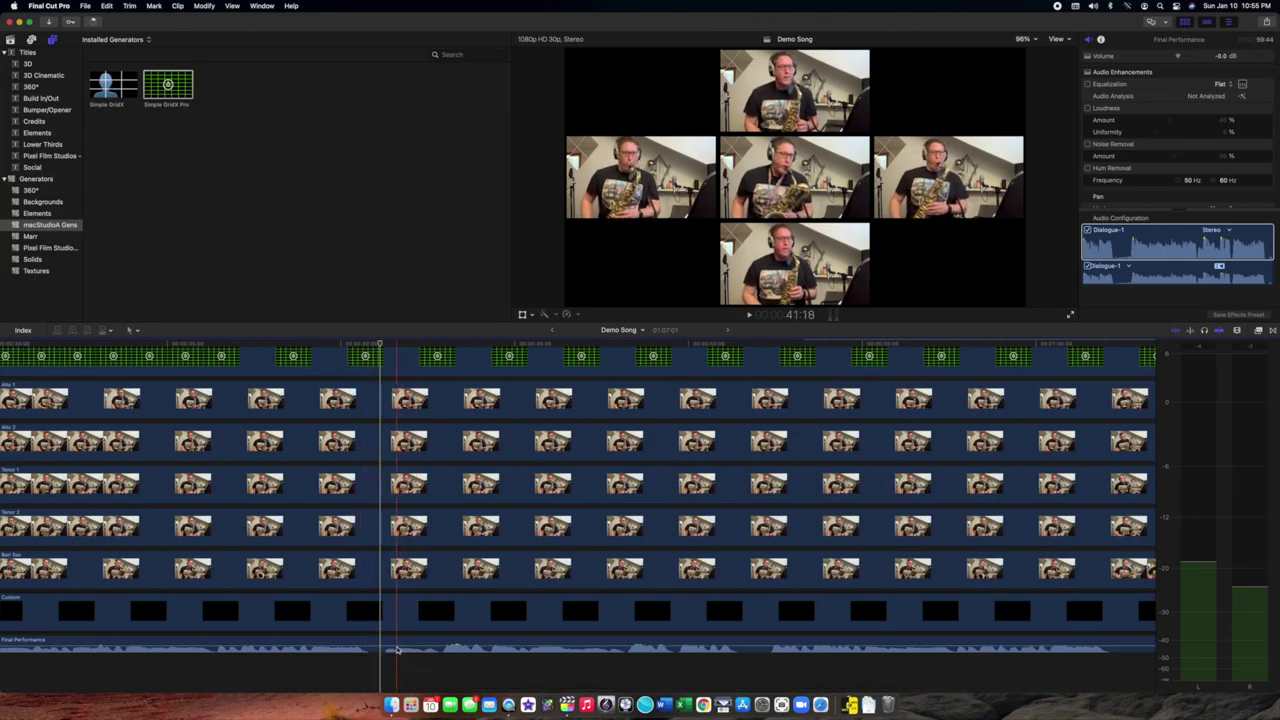
click(321, 347)
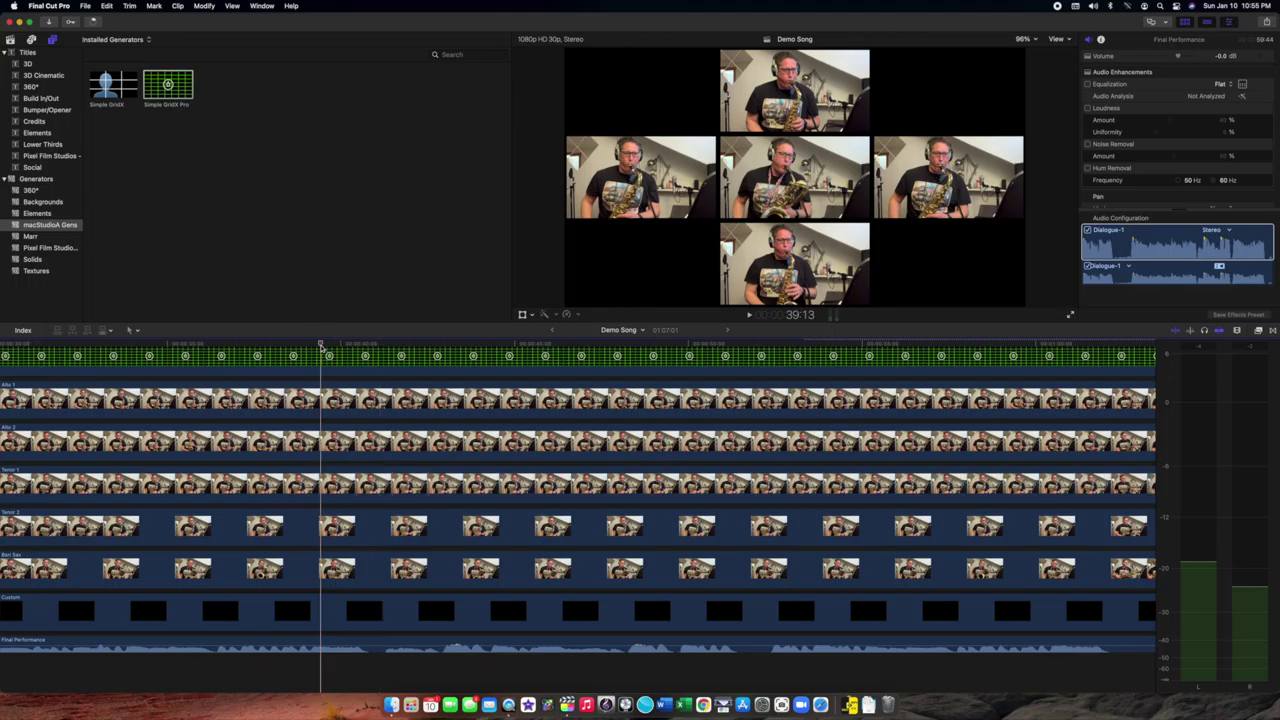
key(space)
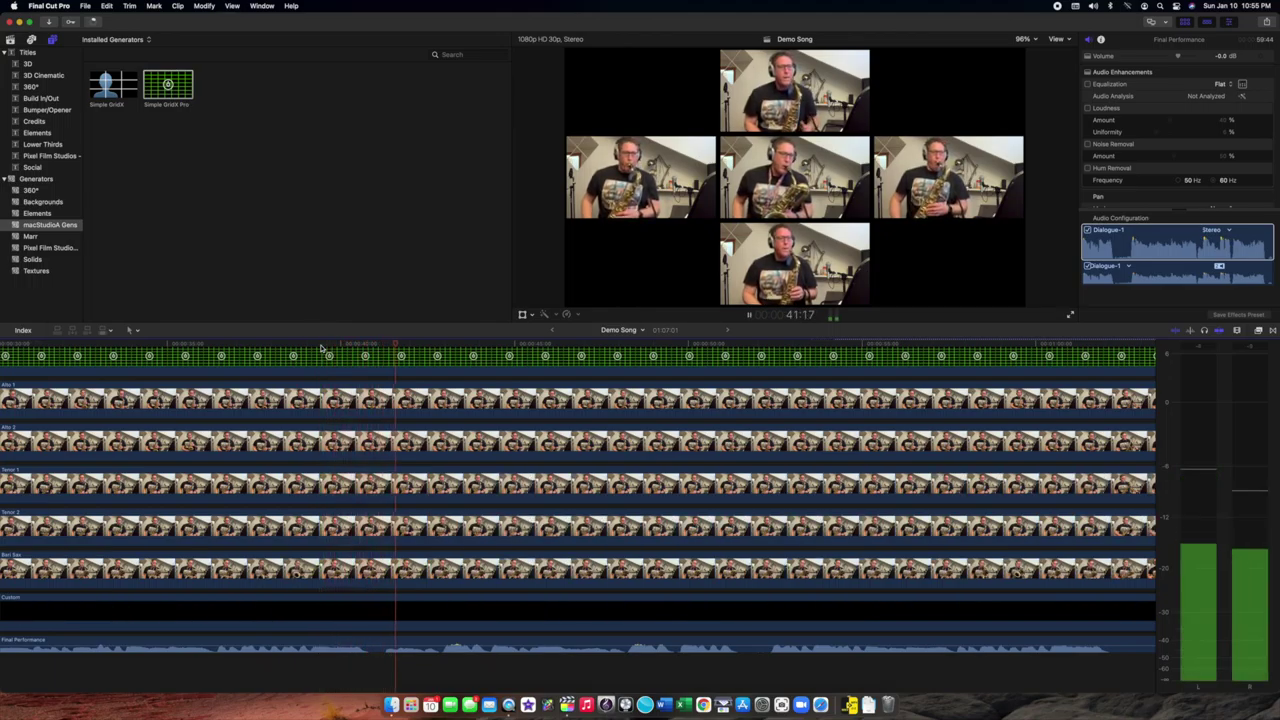
key(space)
drag(429, 347, 382, 345)
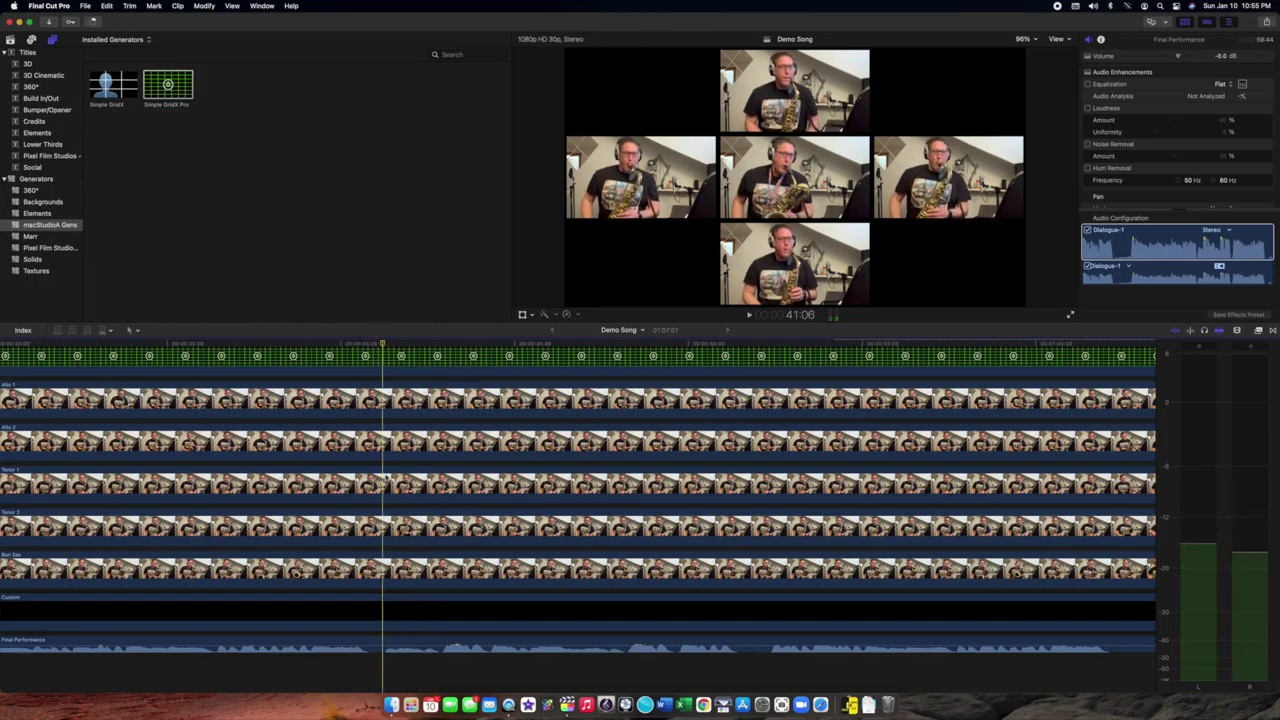
click(383, 572)
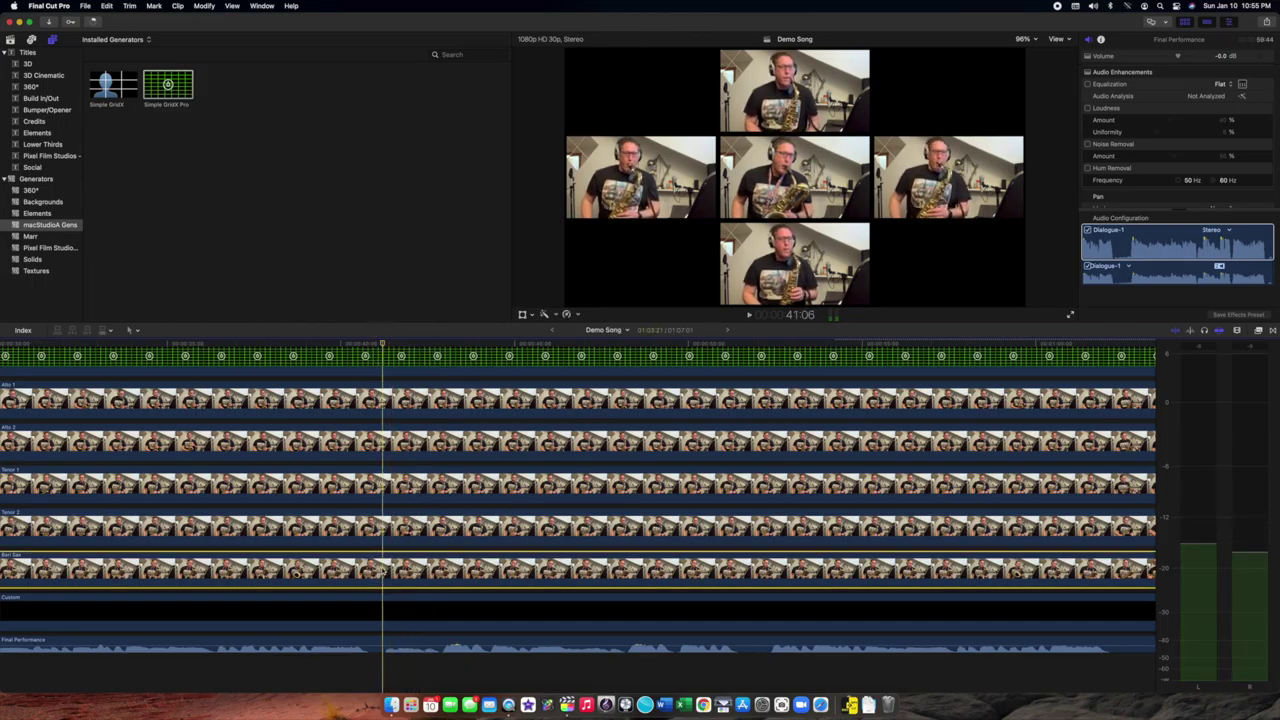
super+click(387, 533)
super+click(385, 484)
super+click(383, 441)
super+click(382, 405)
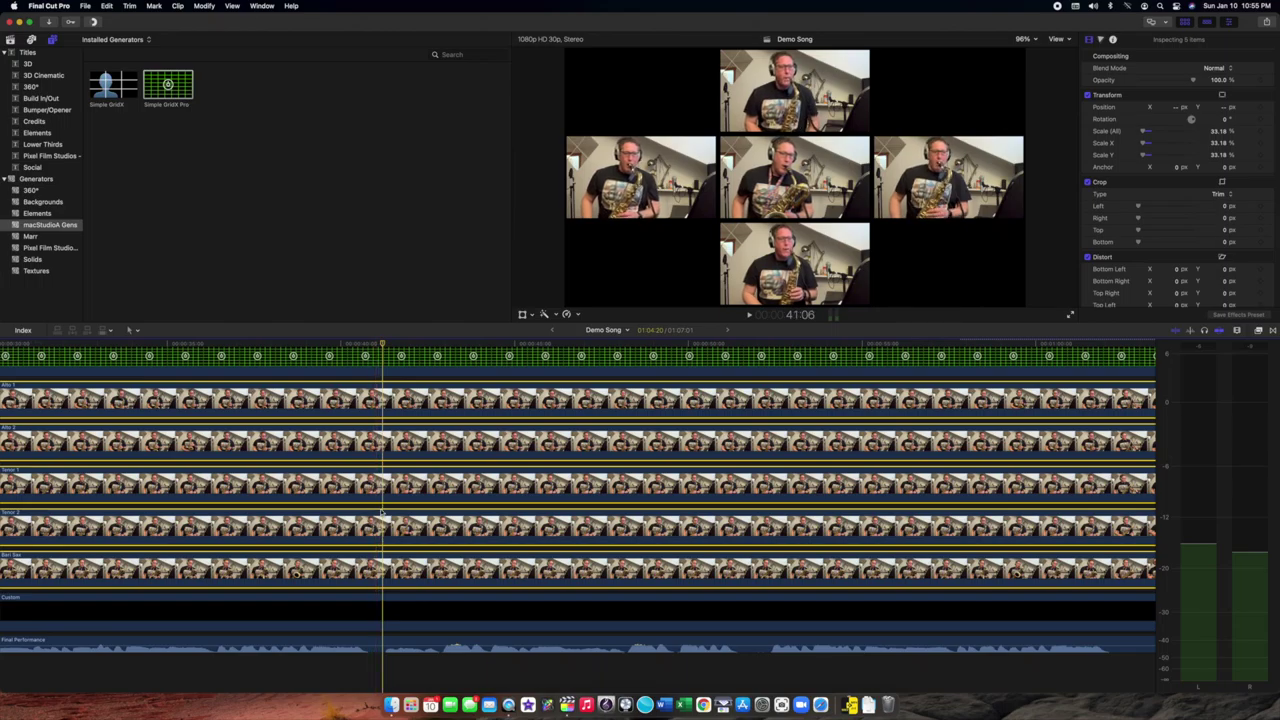
key(super+b)
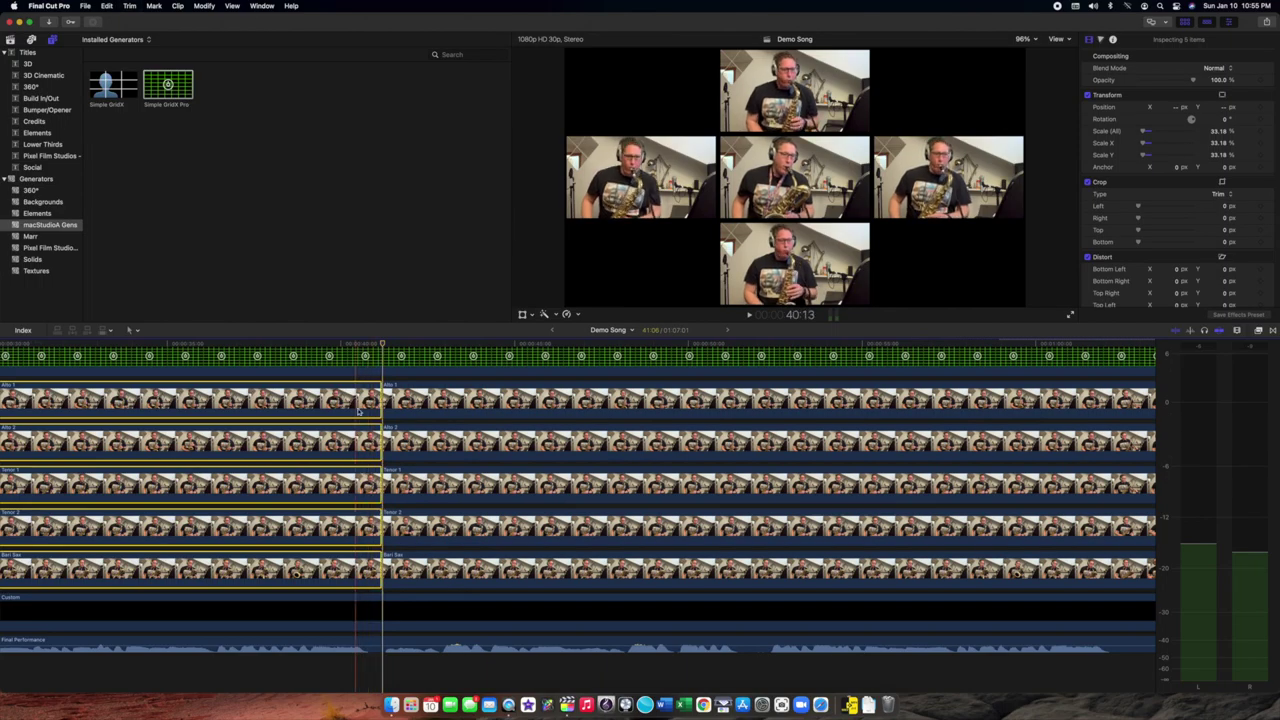
- Play on to the end of the passage and split all five saxophone video clips at 49:23
click(518, 345)
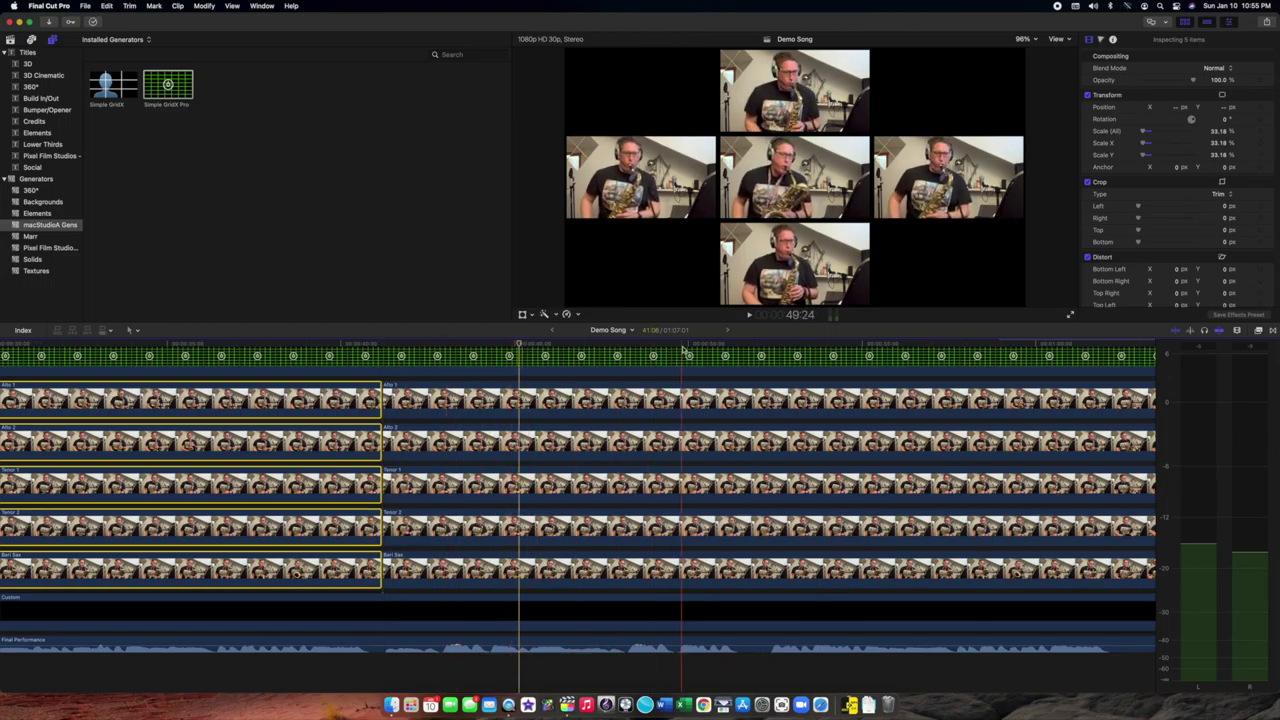
click(520, 345)
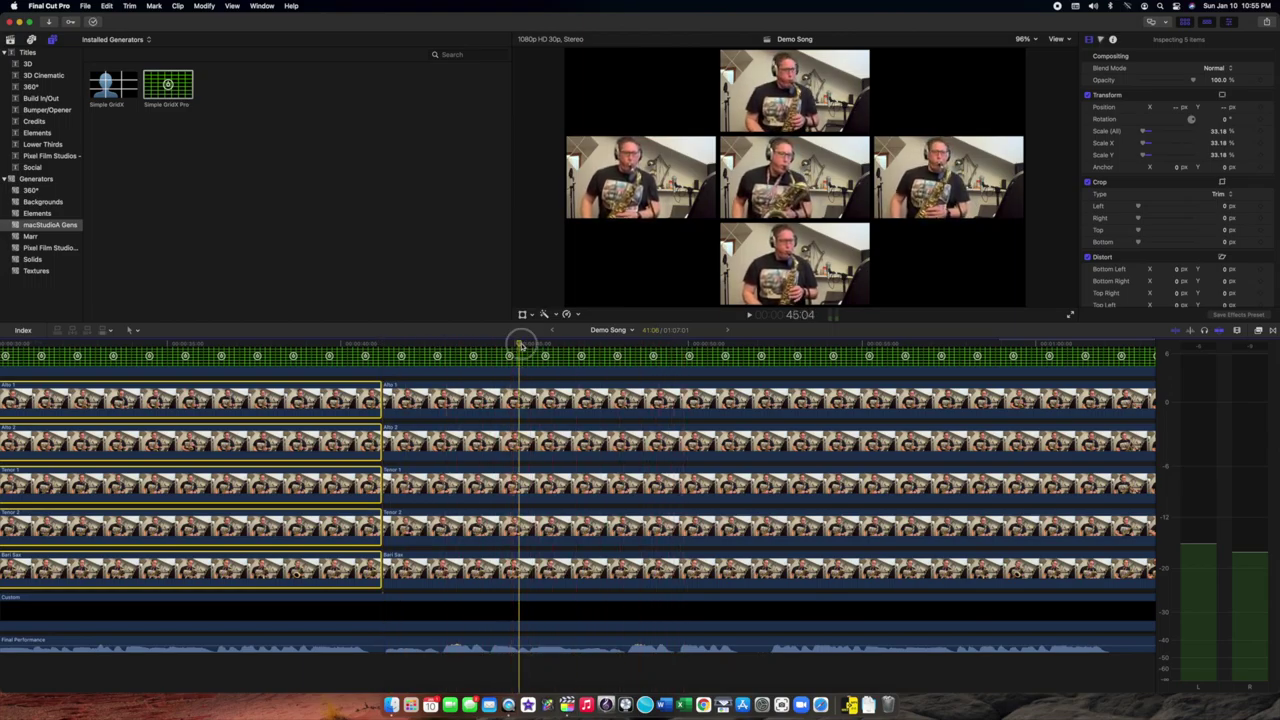
drag(520, 345, 491, 345)
key(space)
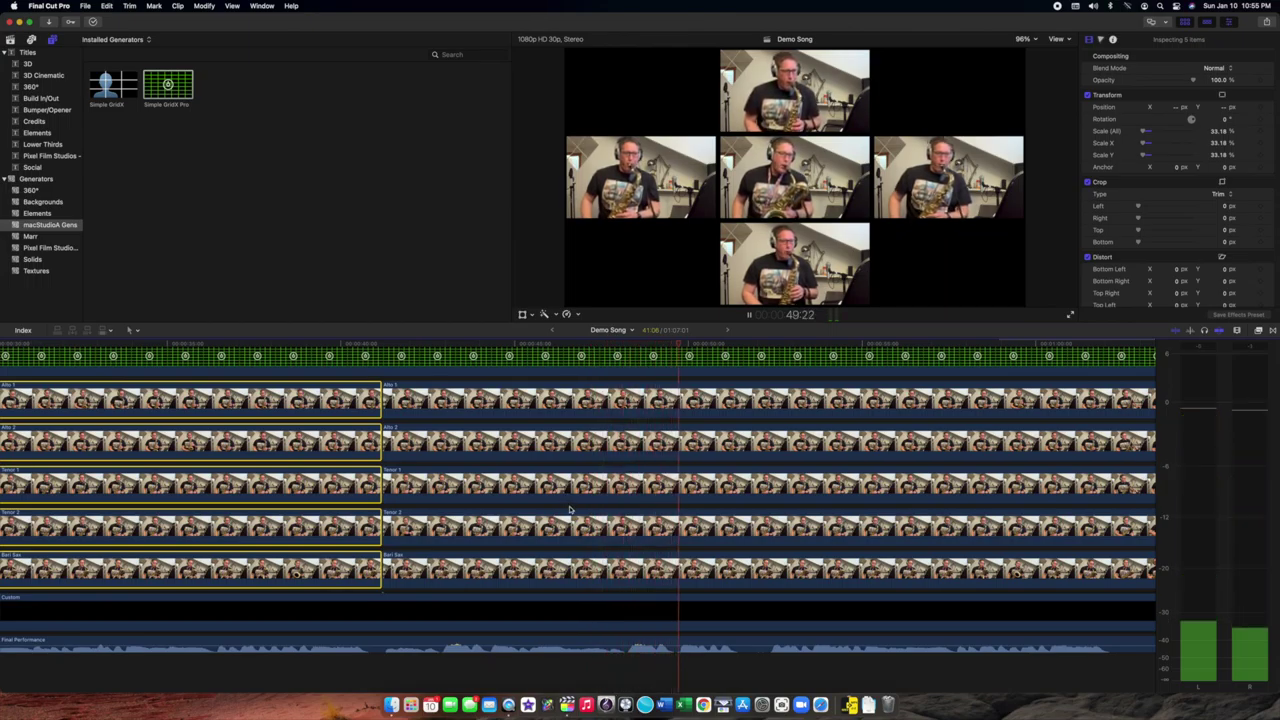
key(space)
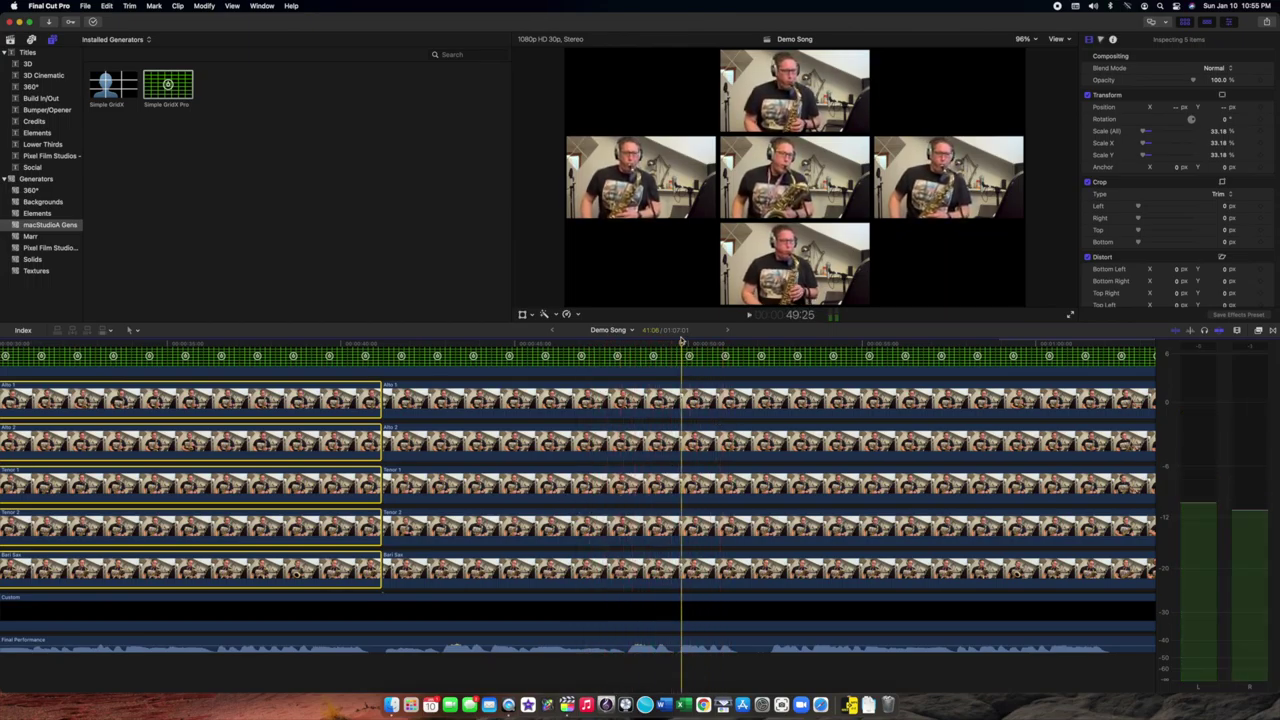
mouse_move(682, 342)
mouse_down()
mouse_move(660, 345)
mouse_move(679, 345)
mouse_up()
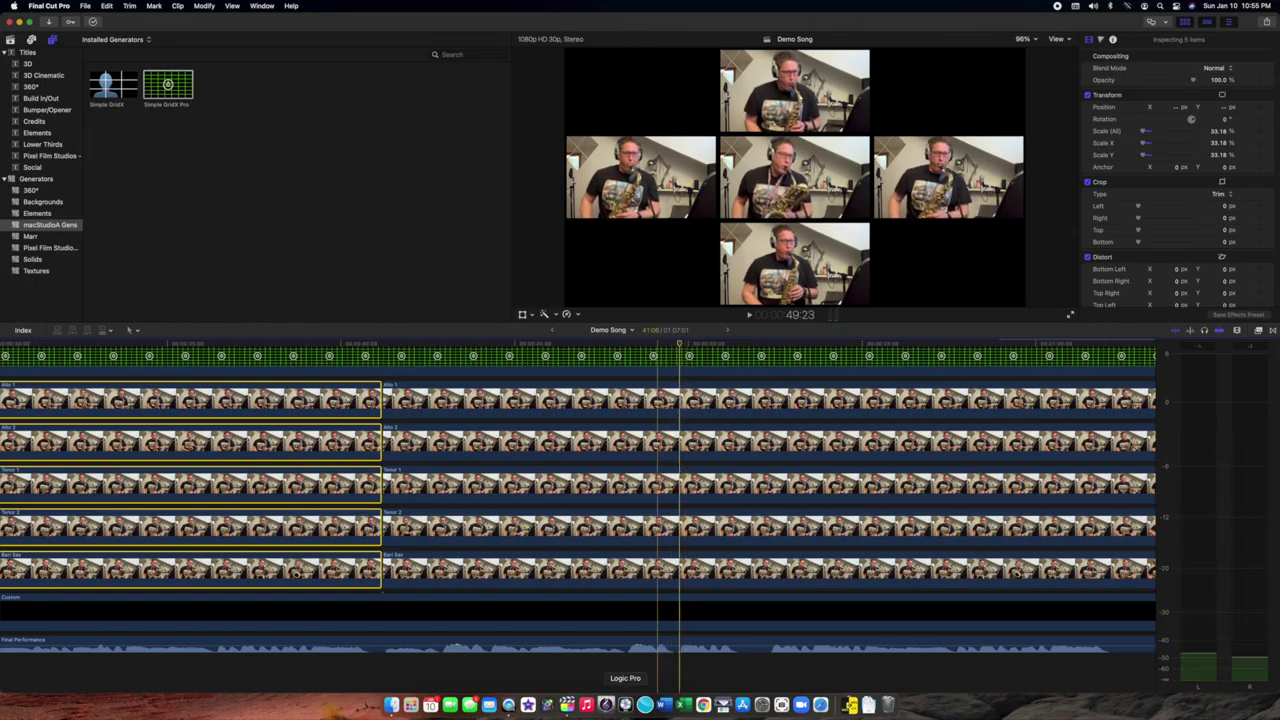
click(678, 572)
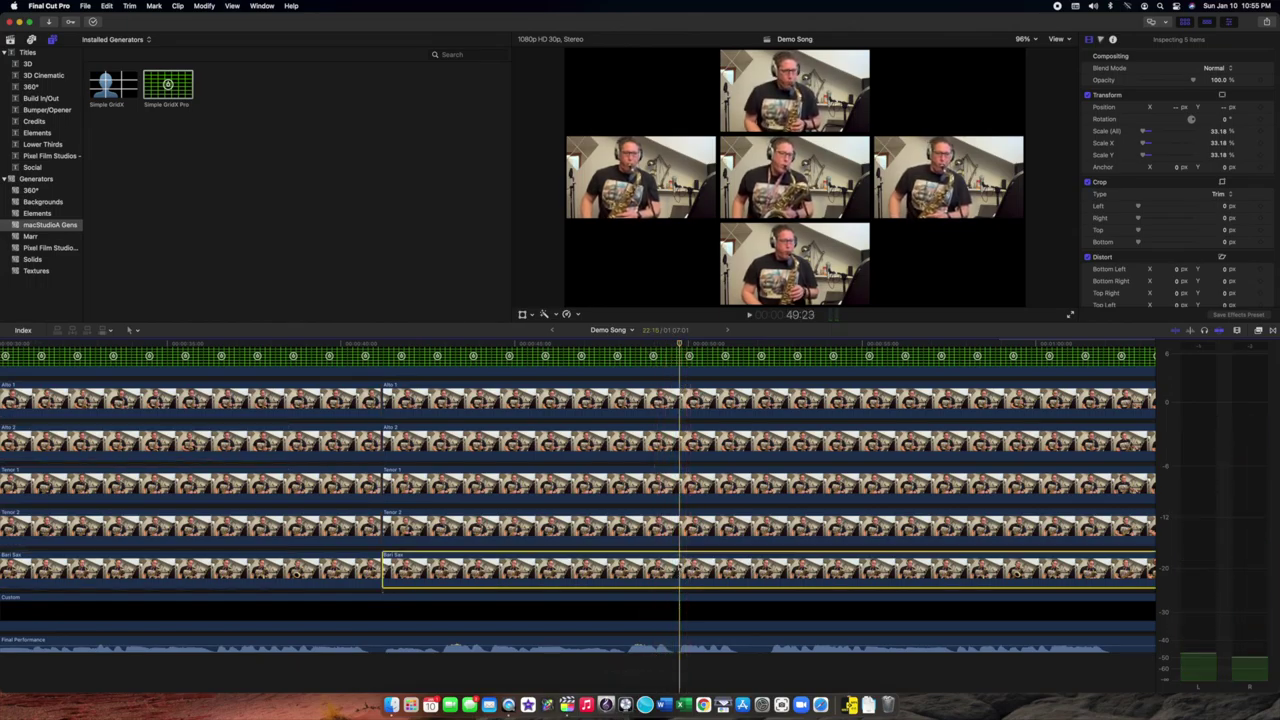
super+click(682, 520)
super+click(679, 484)
super+click(677, 443)
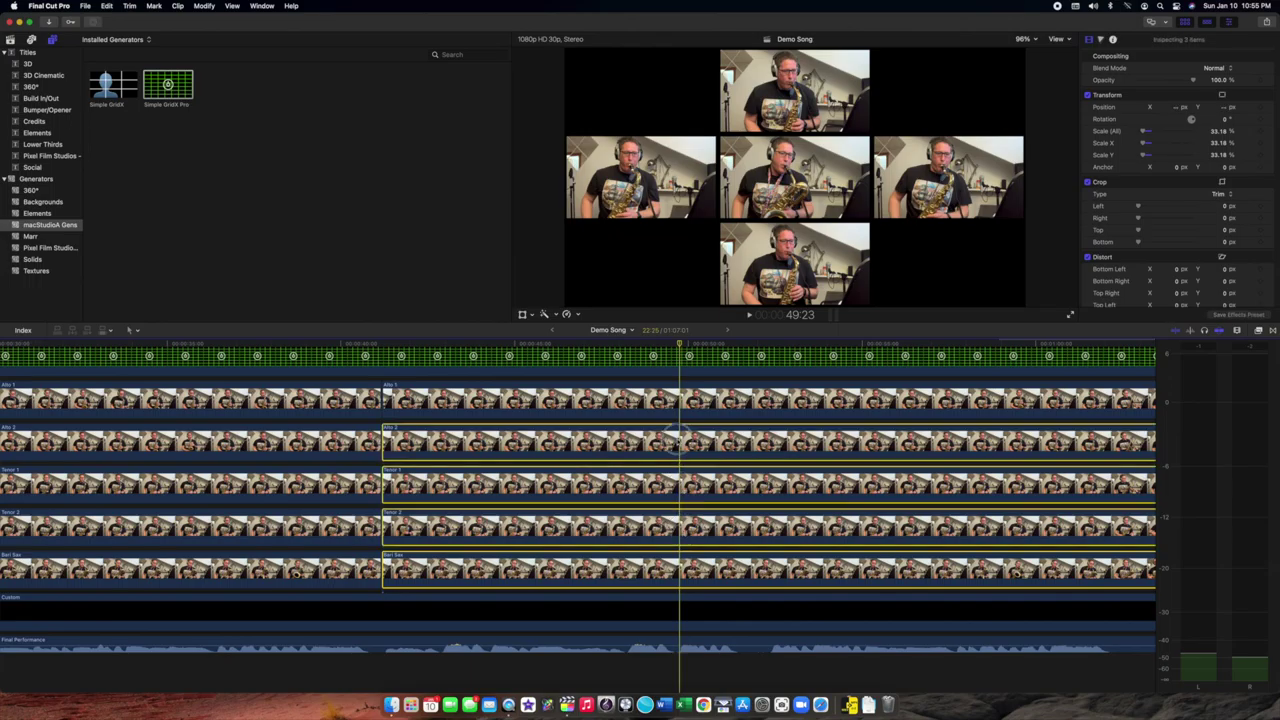
super+click(680, 401)
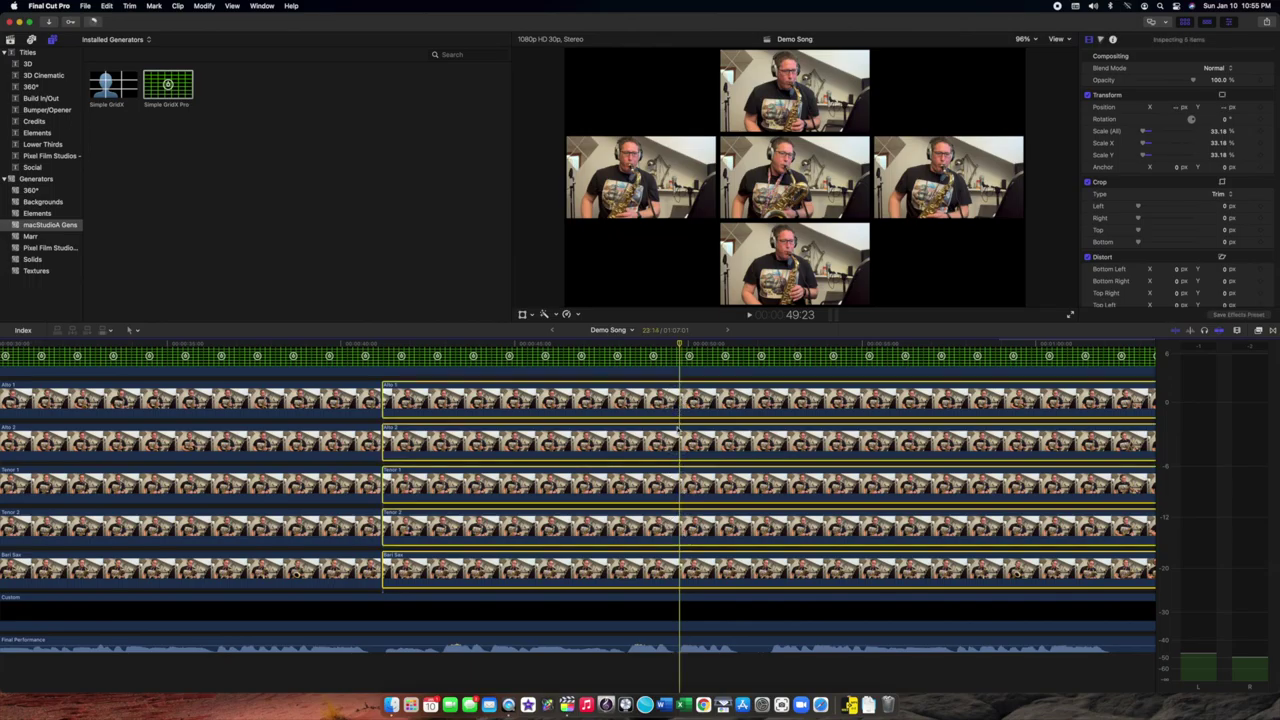
key(super+b)
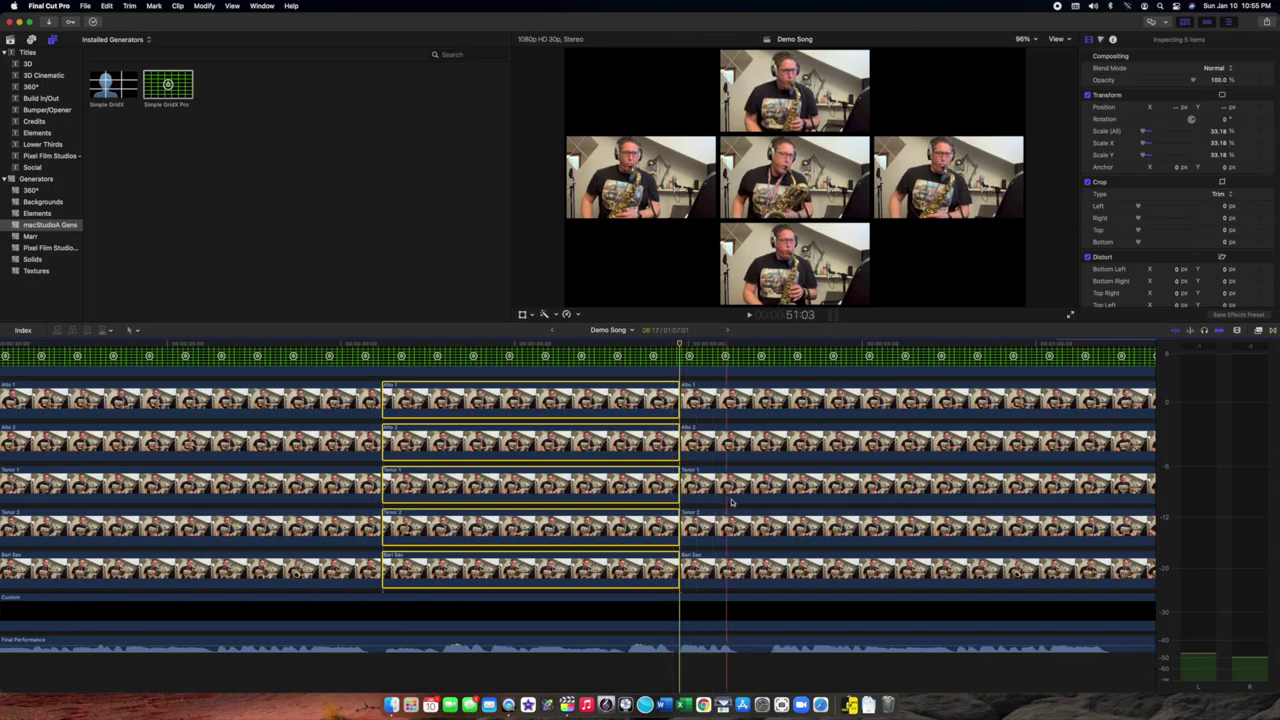
- Play the isolated section from its start to find the end of the first phrase, and split its five saxophone clips at 42:27
click(342, 348)
key(space)
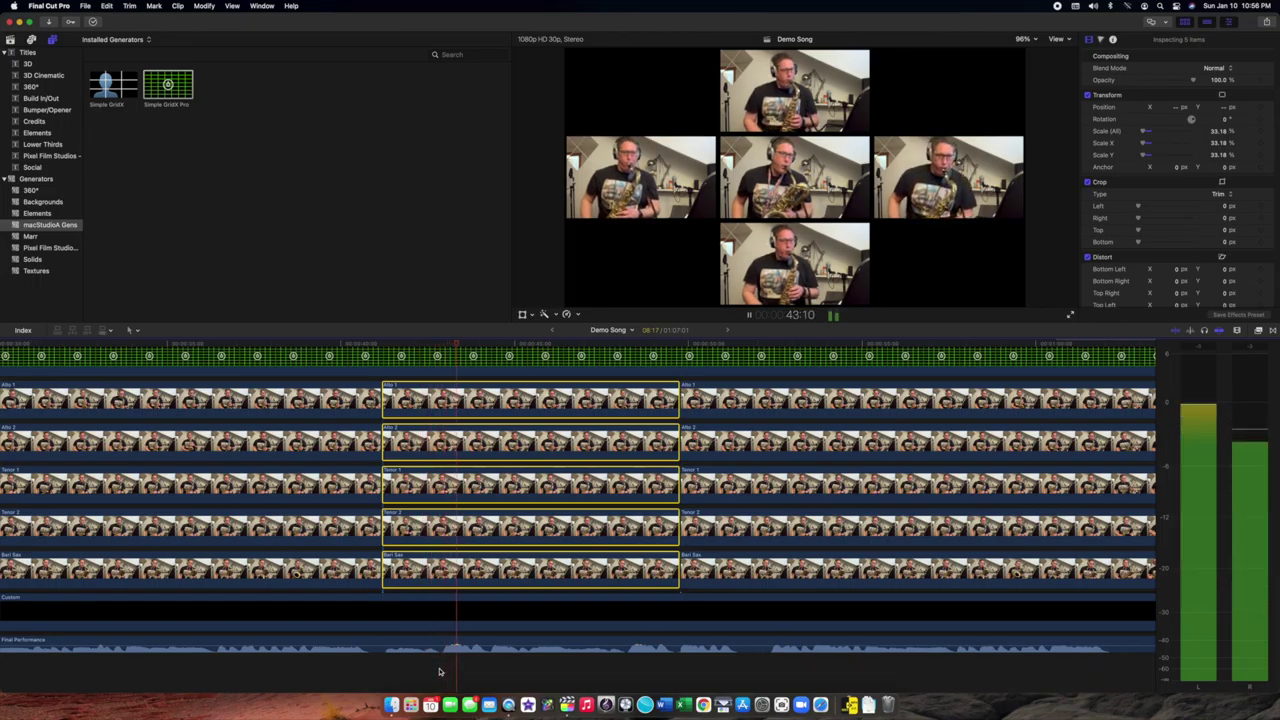
key(space)
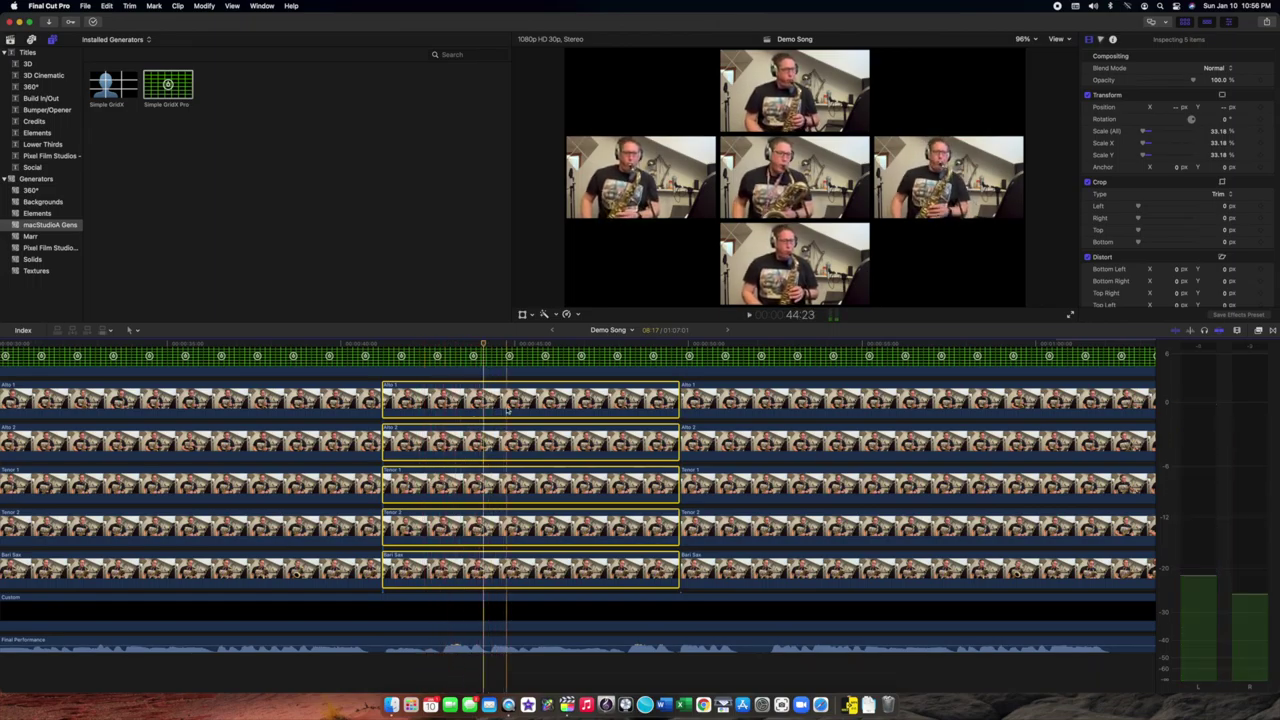
click(381, 344)
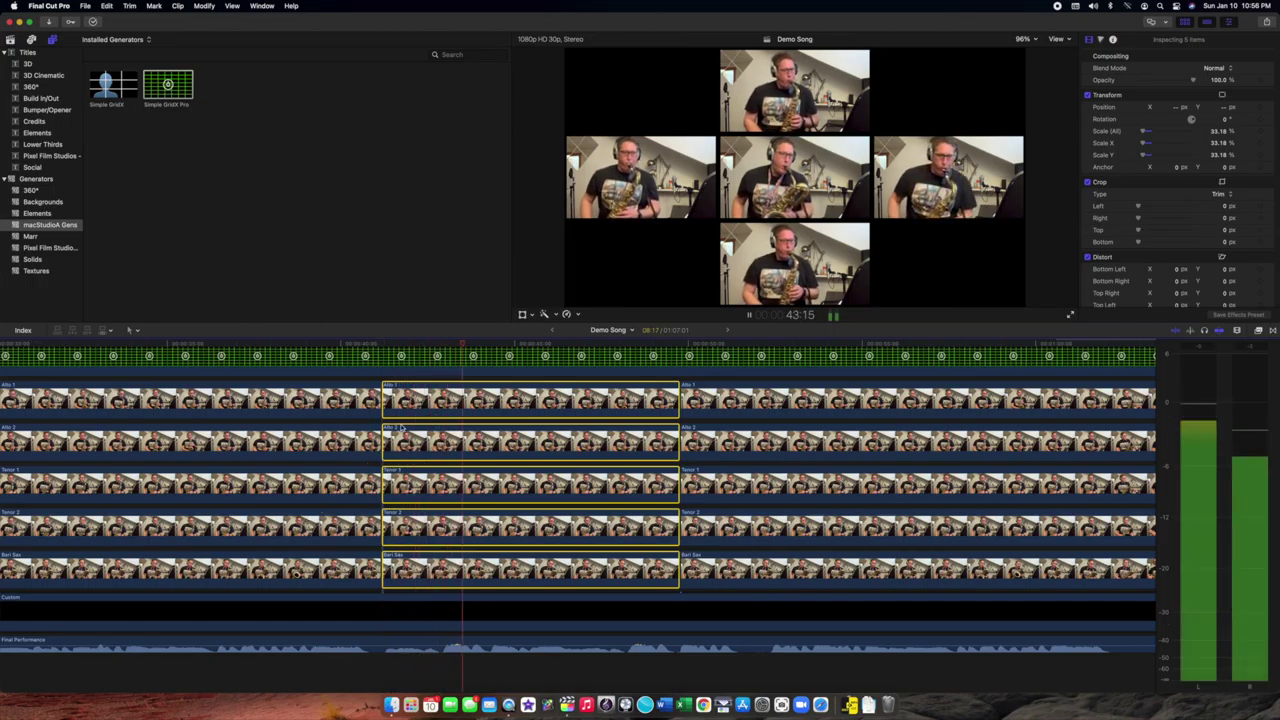
click(422, 344)
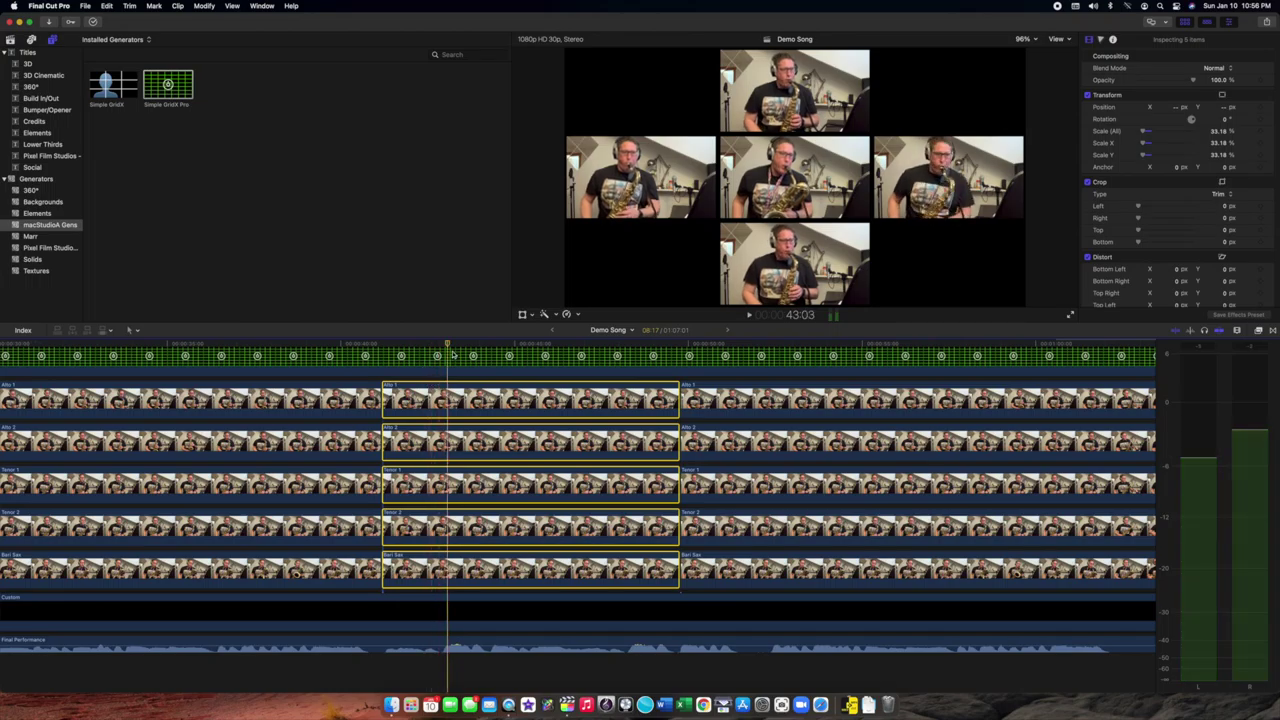
drag(448, 344, 442, 345)
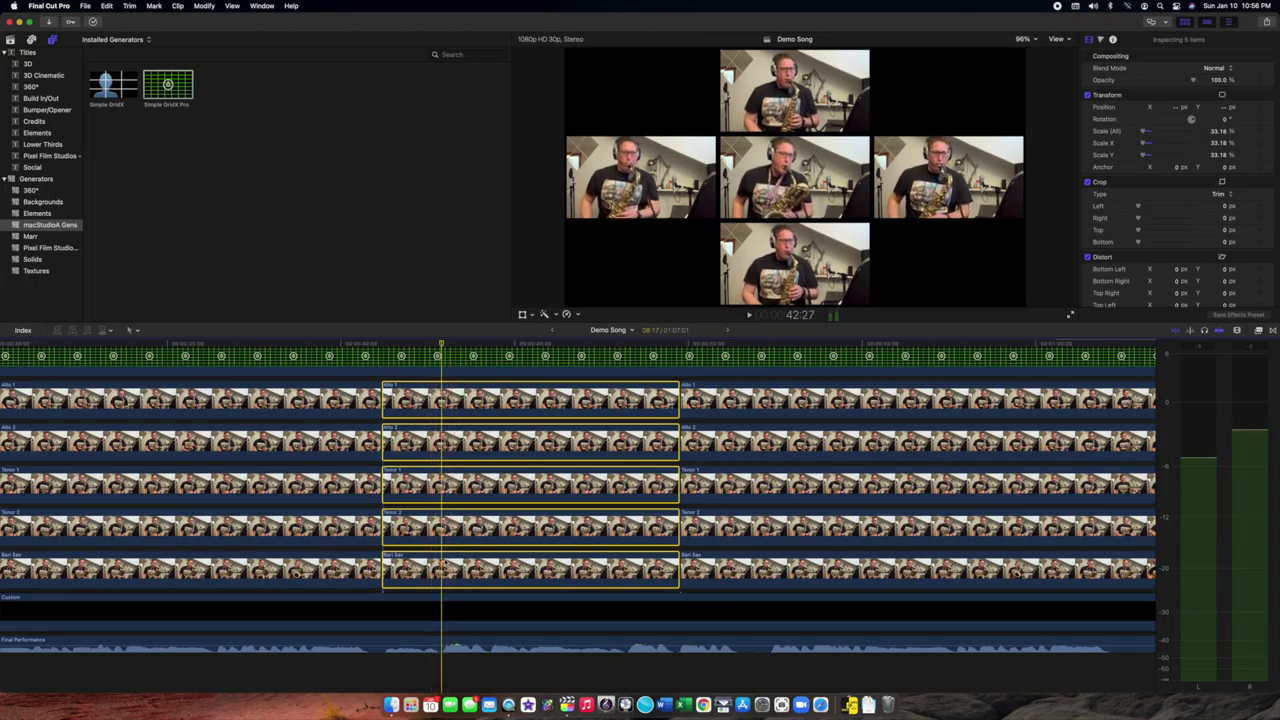
scroll(578, 480, left, 1)
key(super+b)
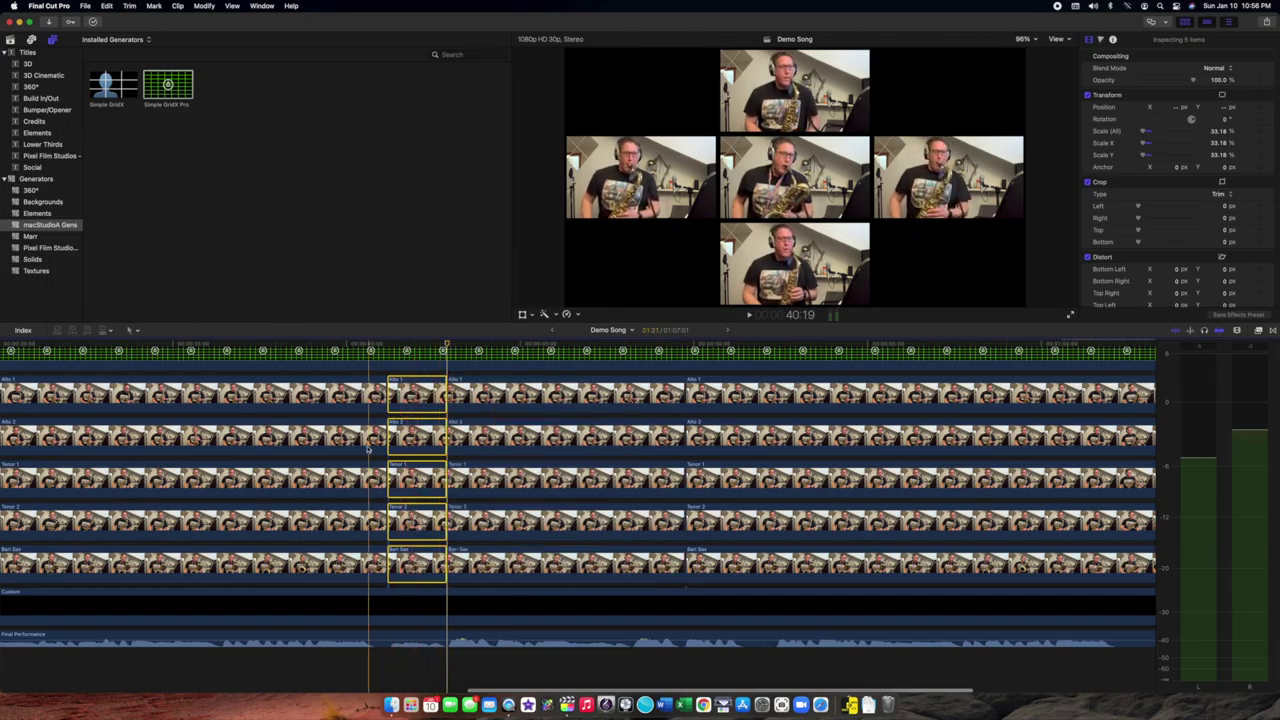
- Disable the Alto 1 and Alto 2 segments between 41:06 and 42:27, and play from about 40:12 to check the effect
click(417, 424)
super+click(417, 395)
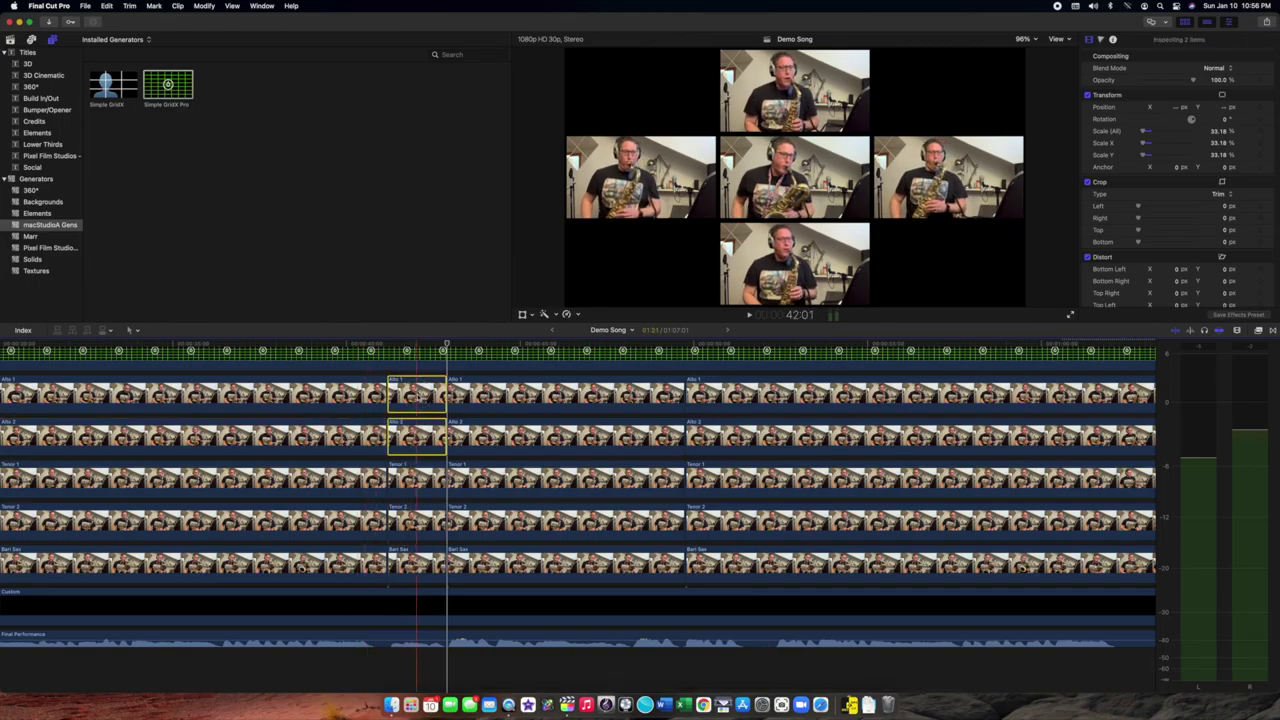
key(v)
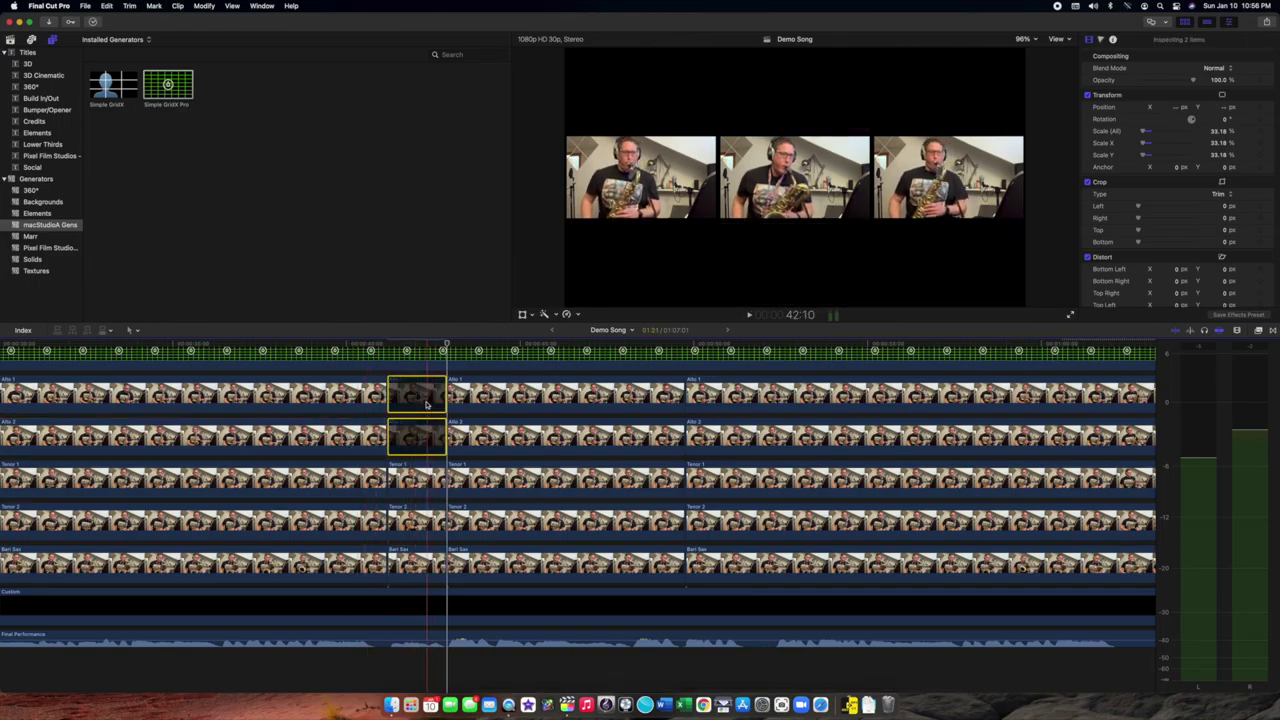
click(377, 345)
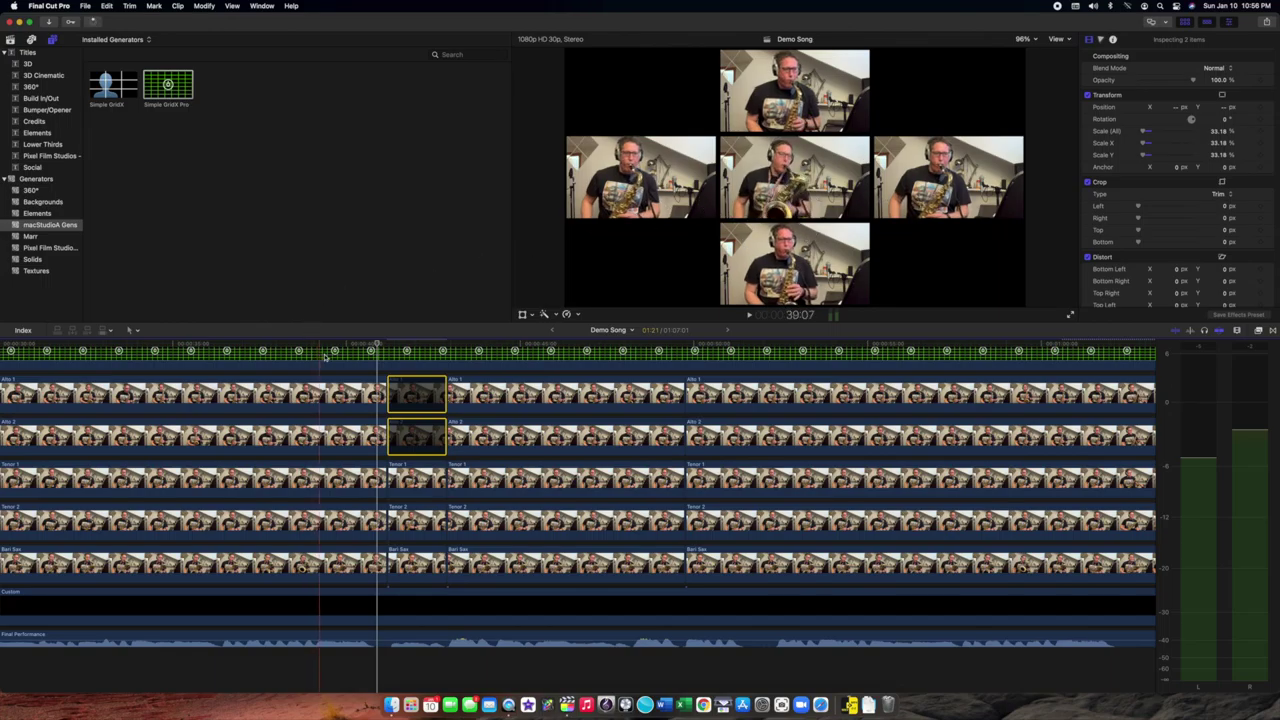
click(361, 345)
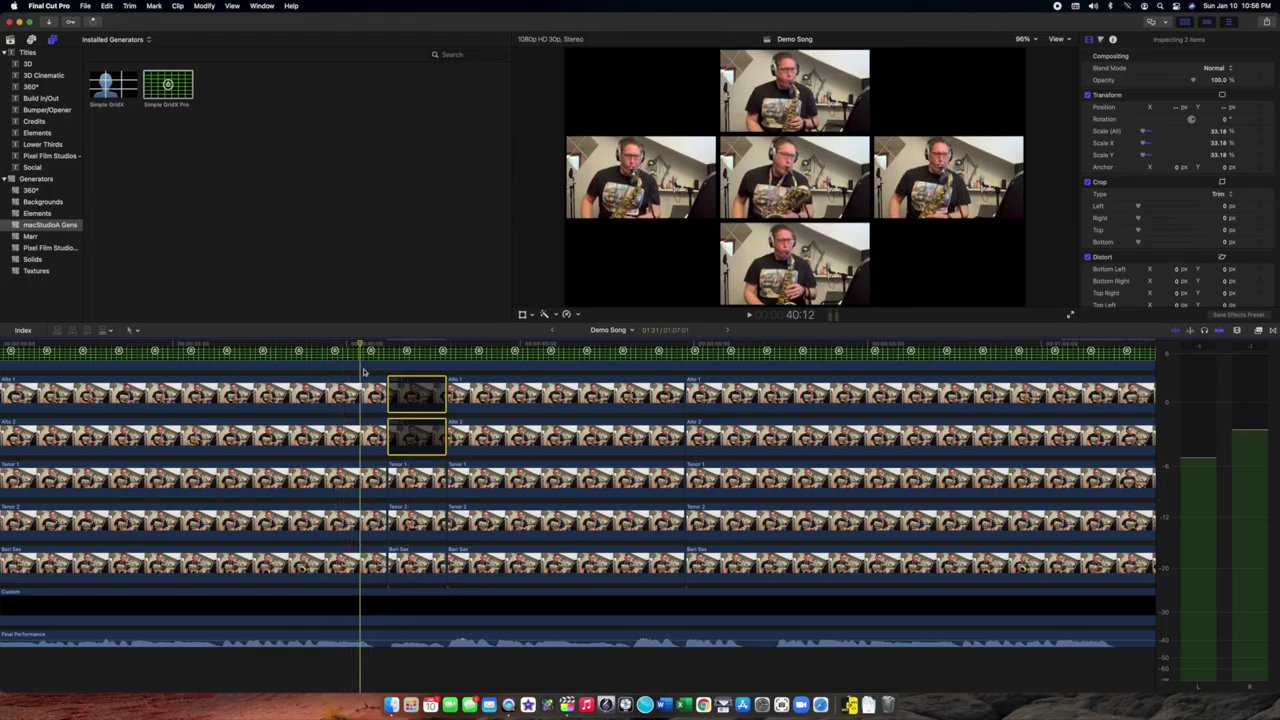
key(space)
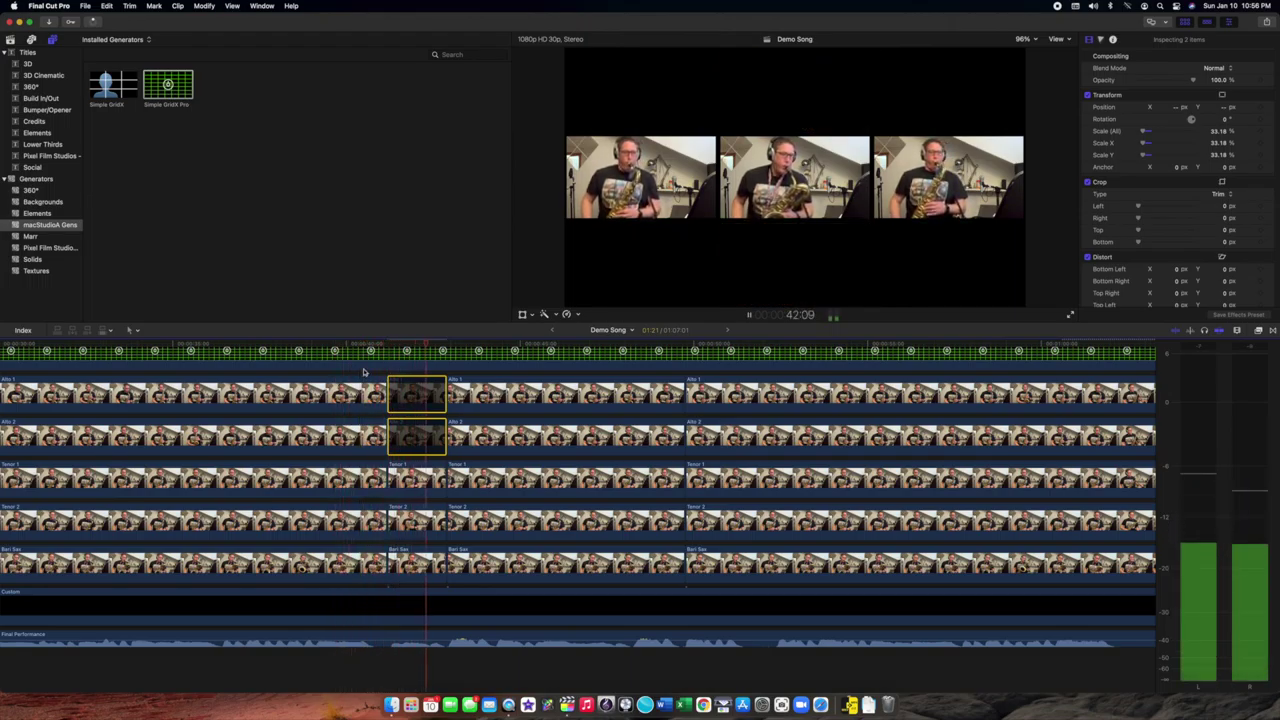
key(space)
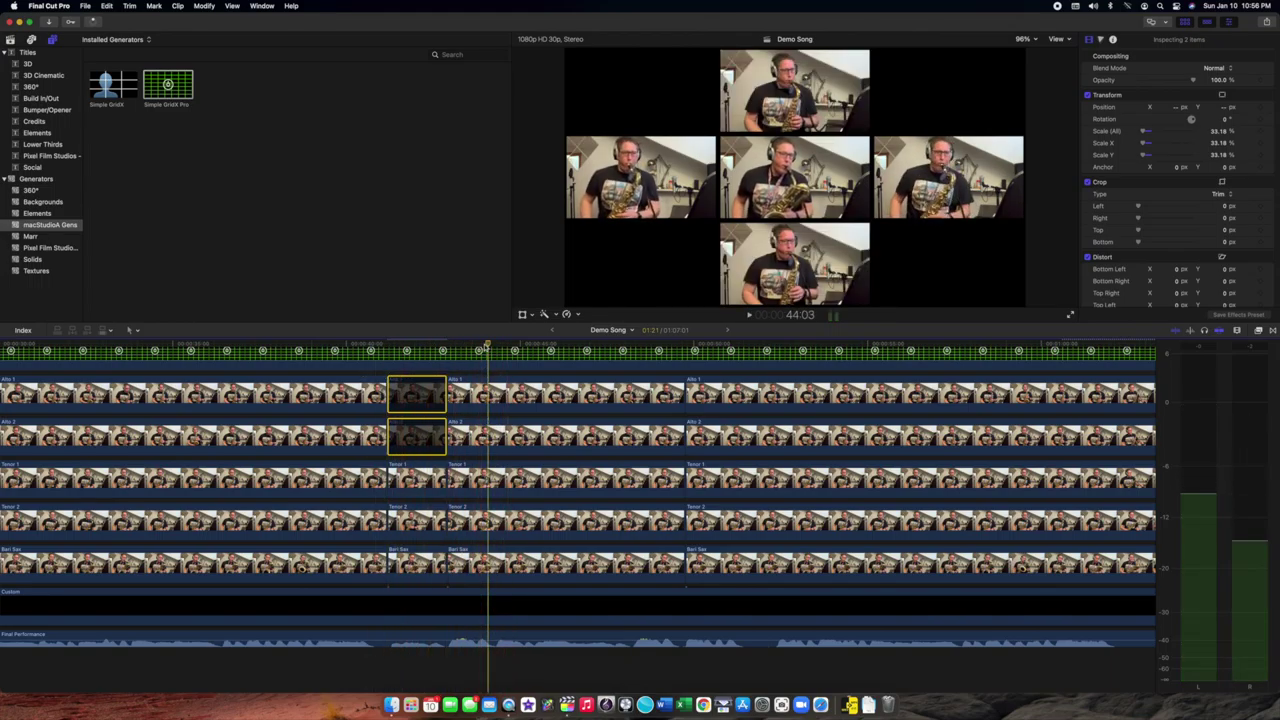
- Split the five saxophone segments that start at 42:27 at about 44:24, and play across the new cut to check it
key(space)
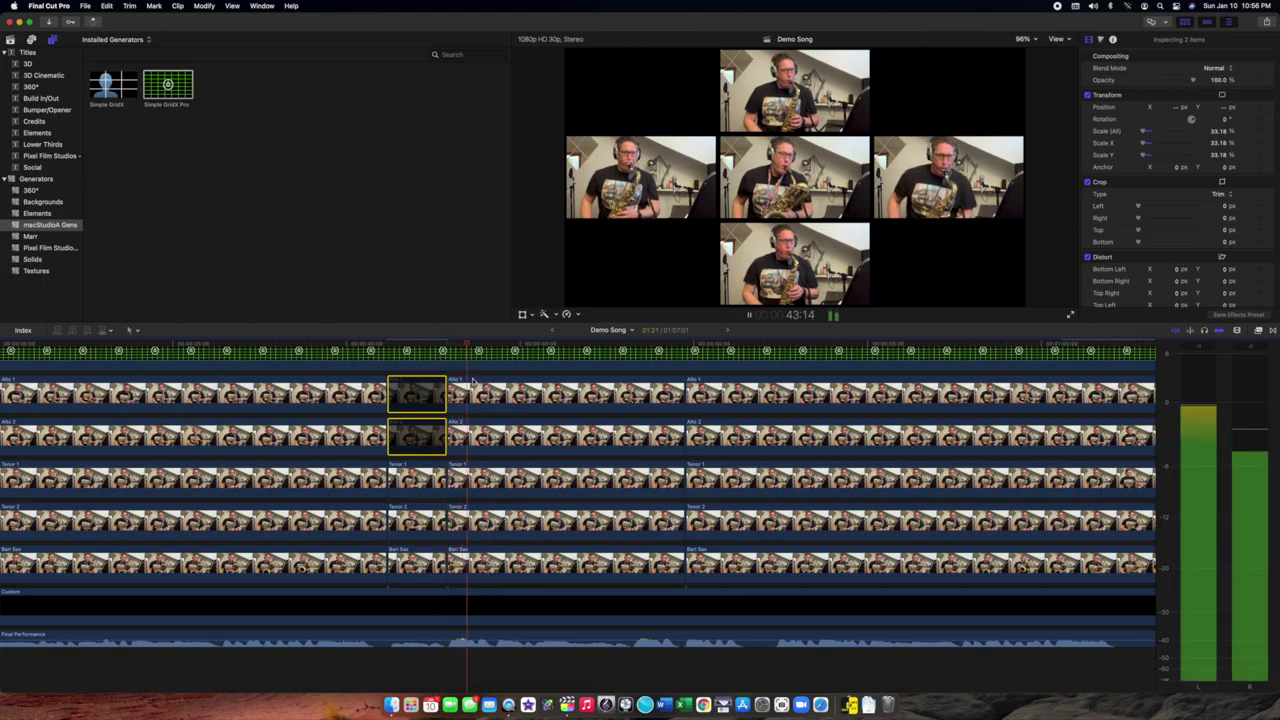
key(space)
click(507, 565)
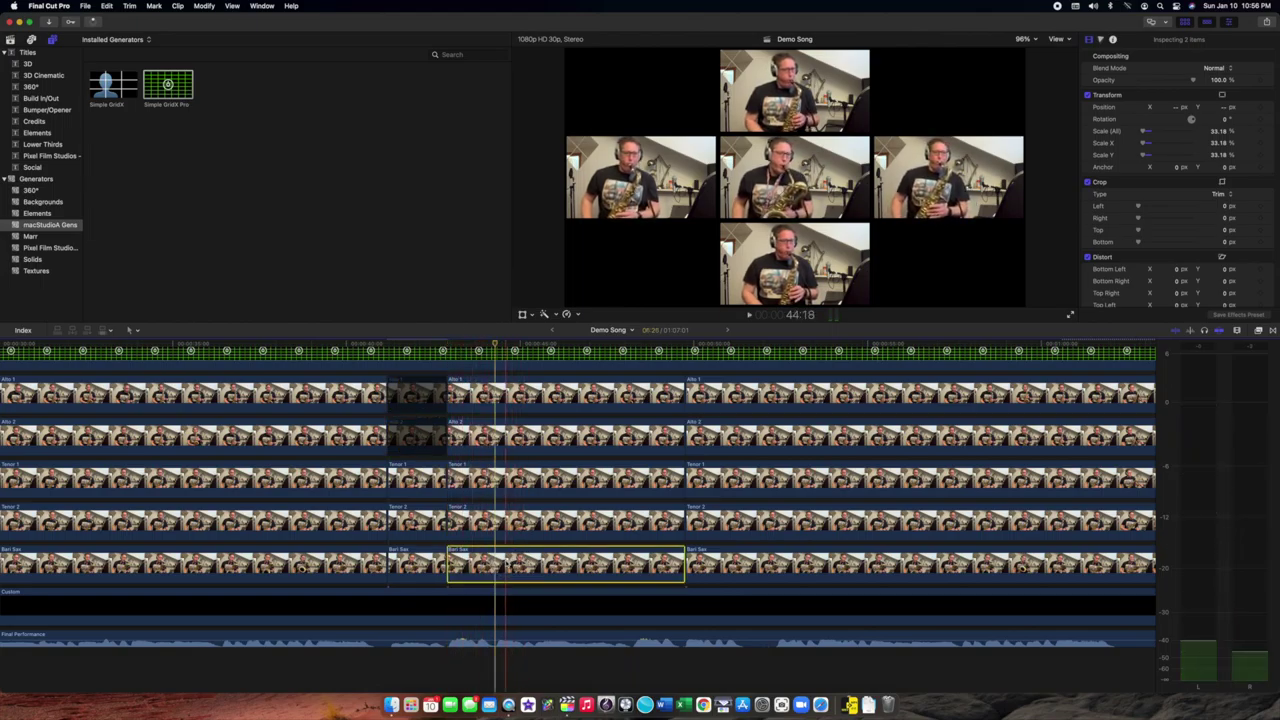
super+click(516, 400)
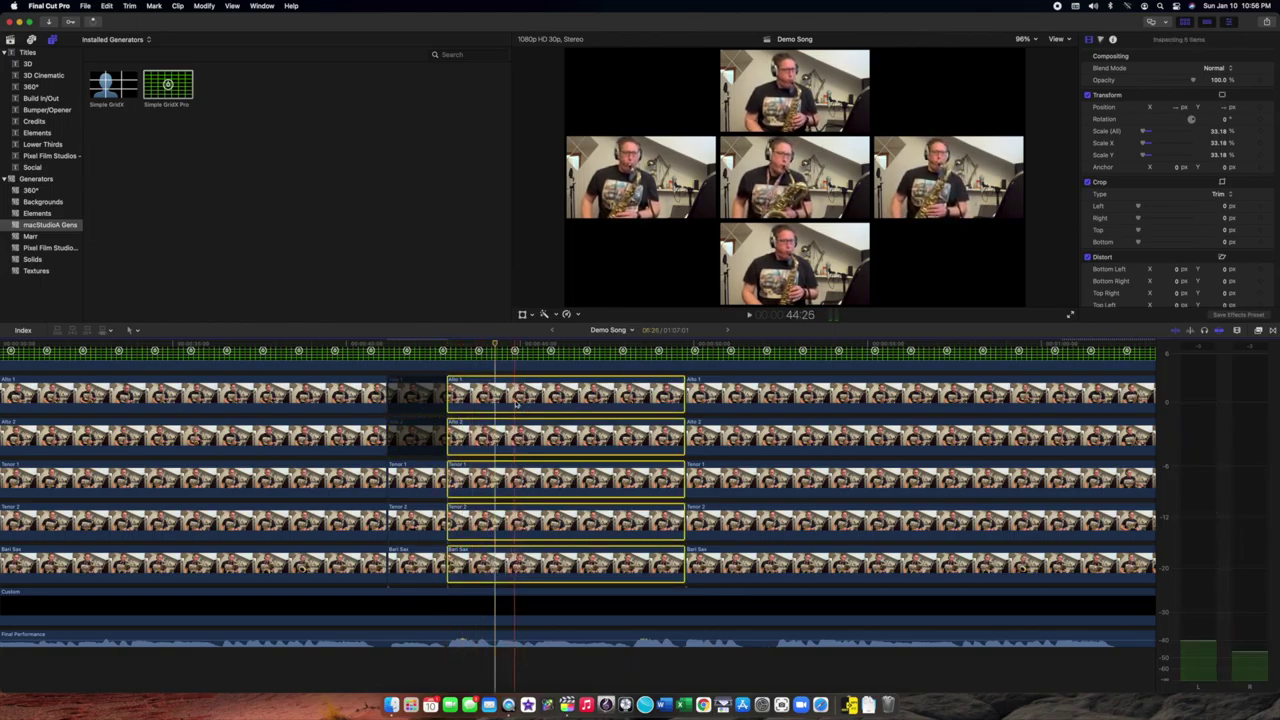
key(super+b)
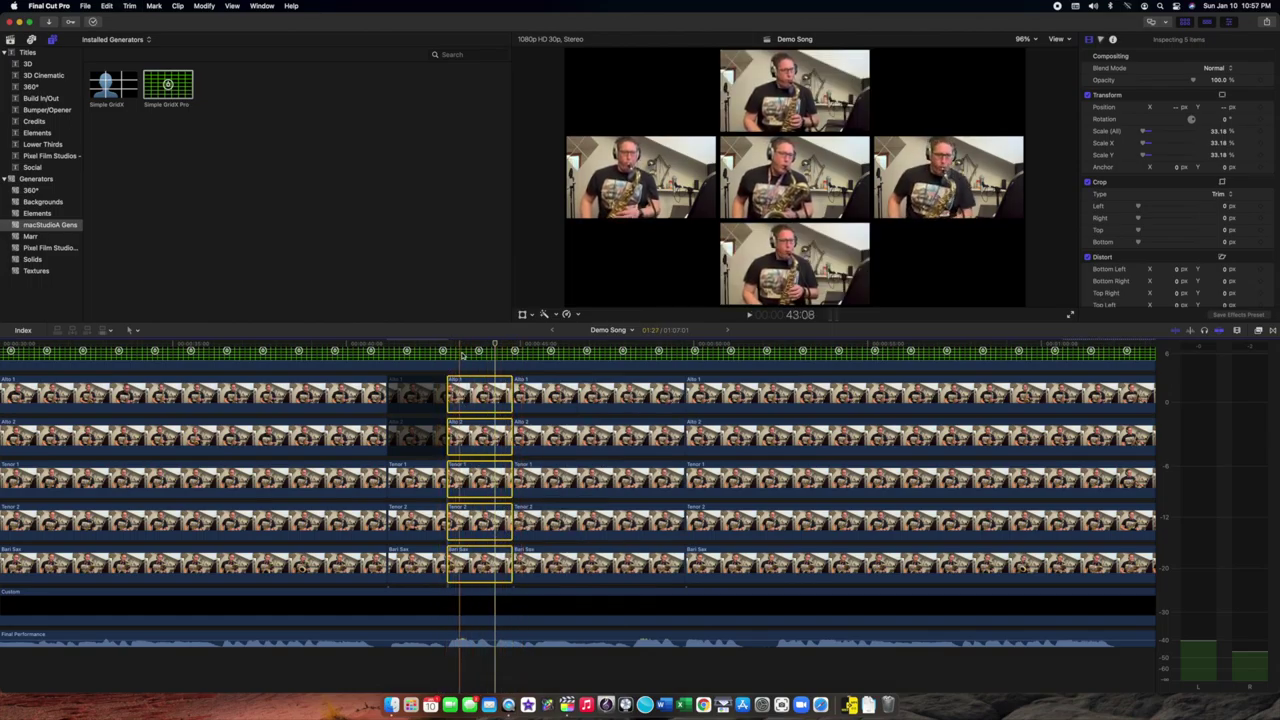
key(space)
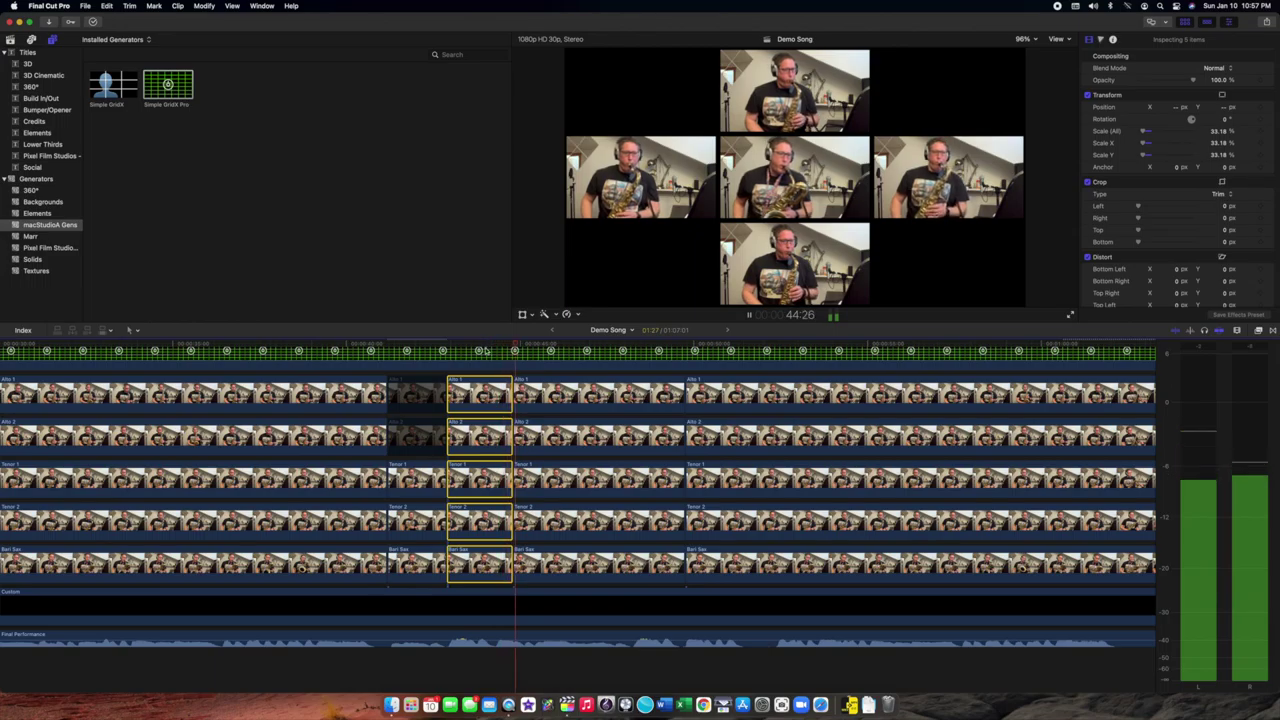
key(space)
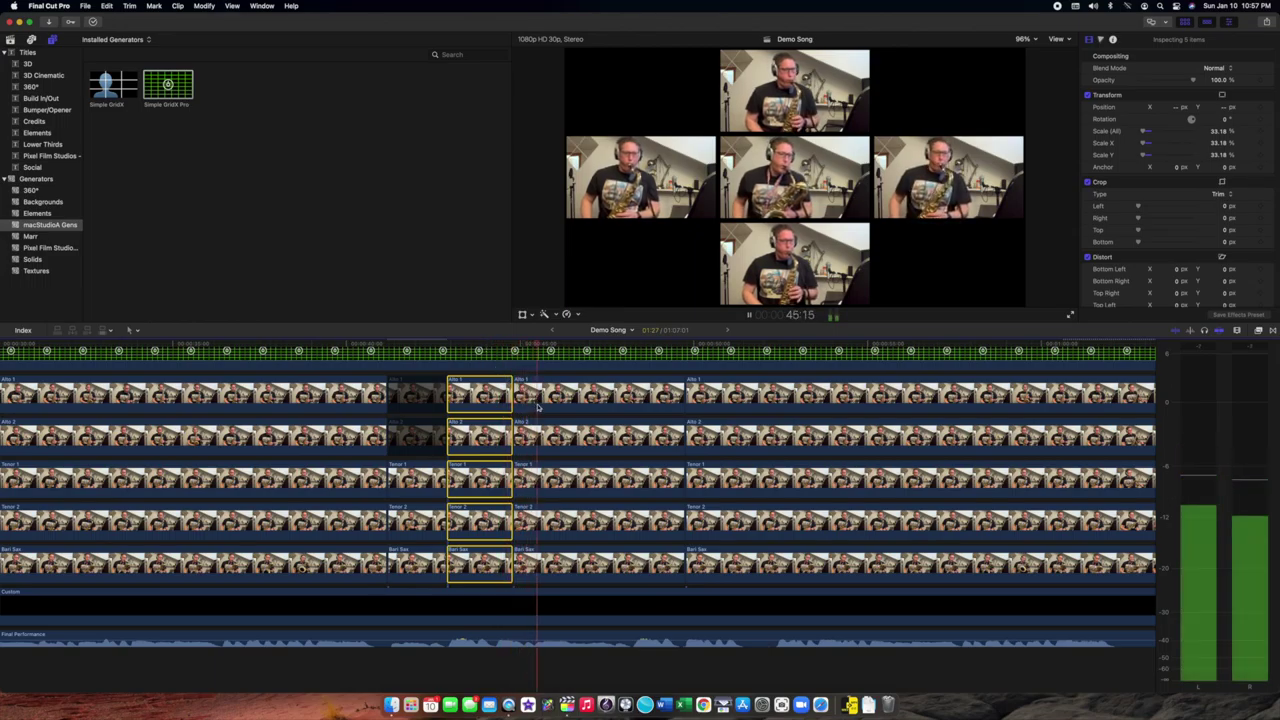
key(space)
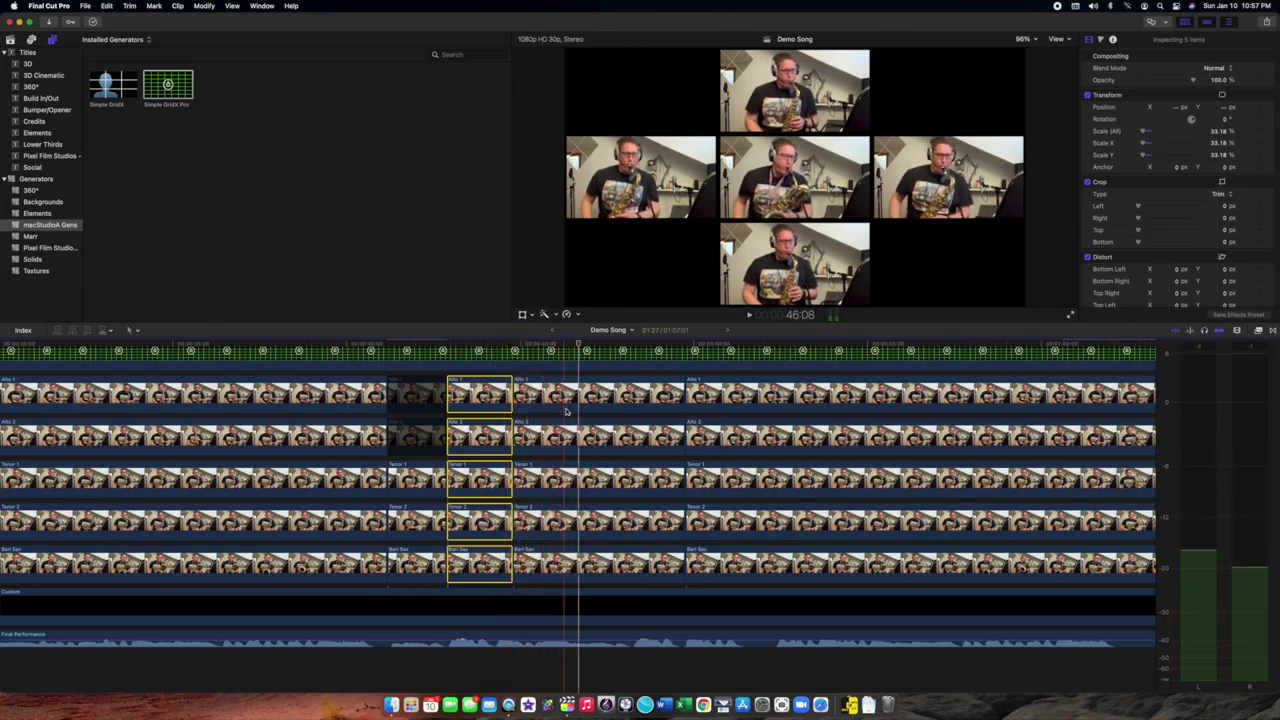
- Split the five saxophone segments that start at 44:24 at 46:21, and play from 41:28 across the new cut to check it
key(super+z)
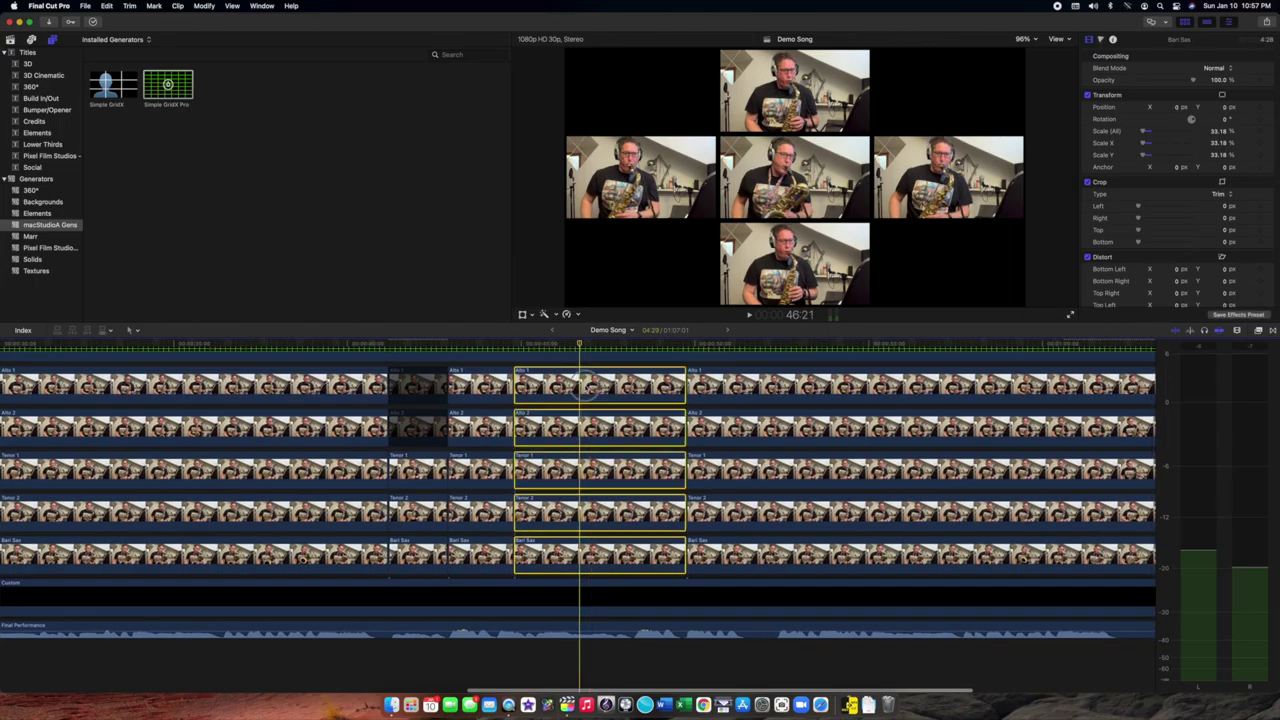
key(super+b)
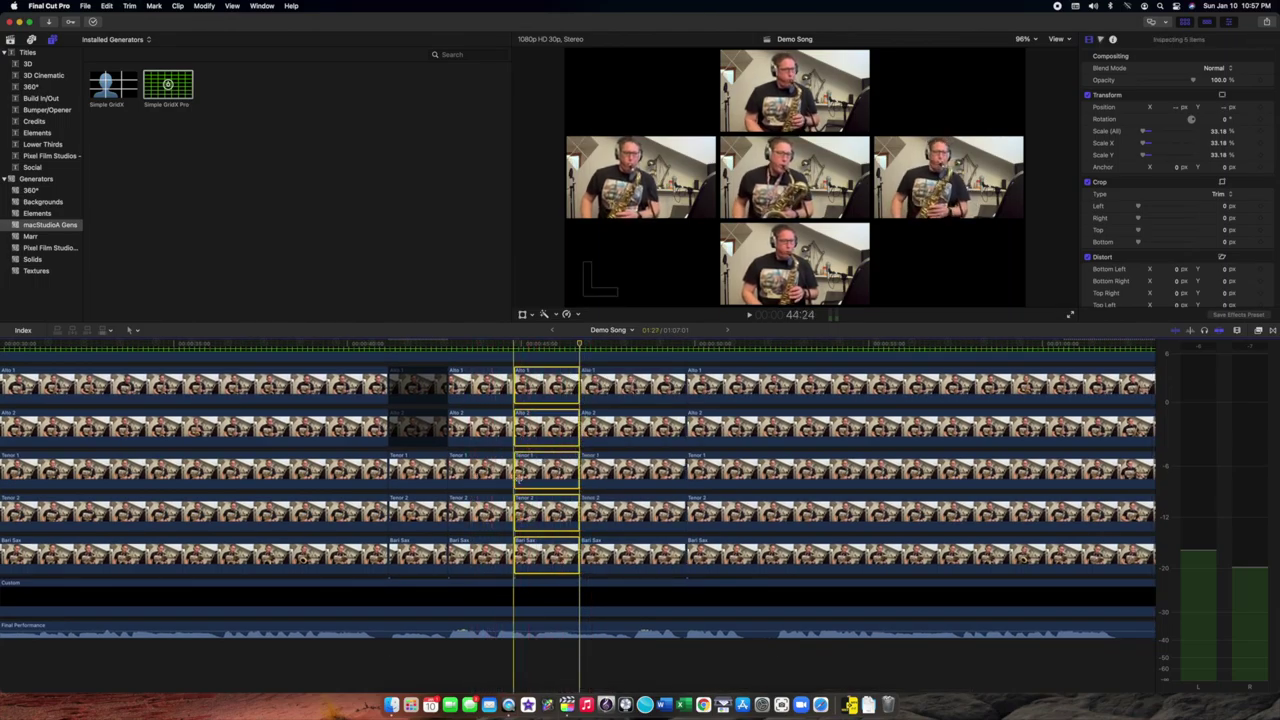
click(466, 428)
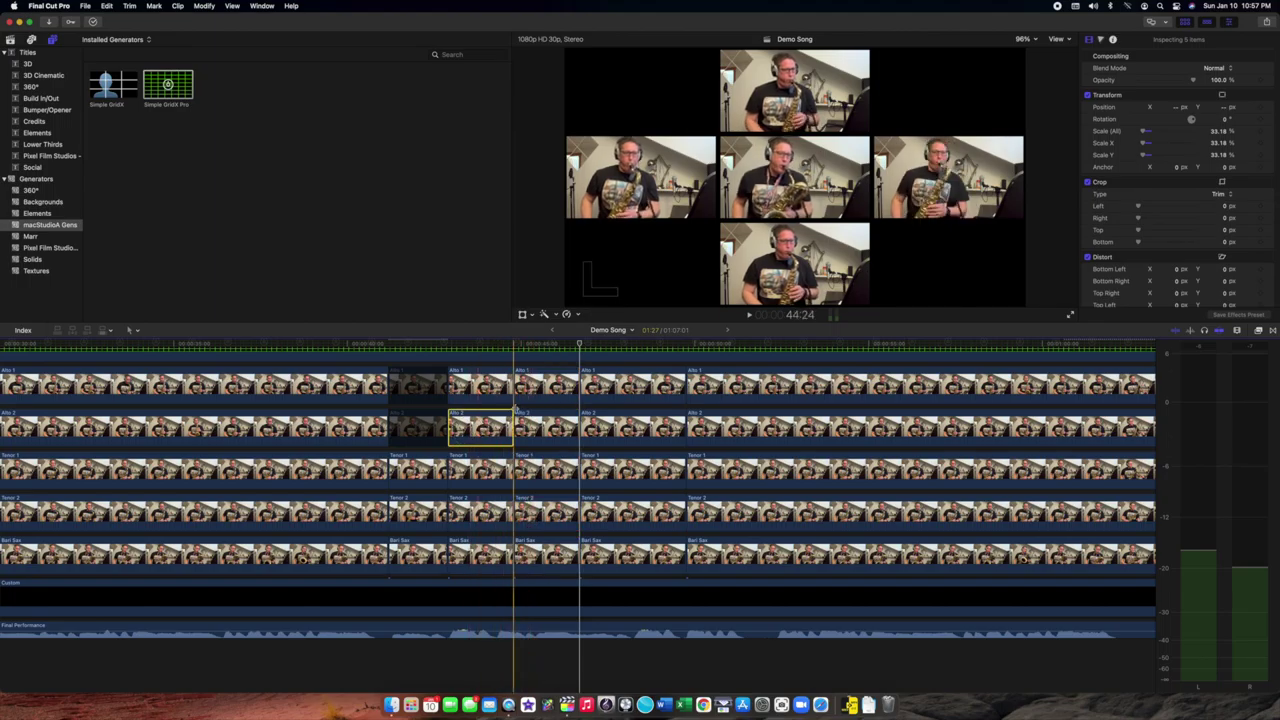
click(415, 345)
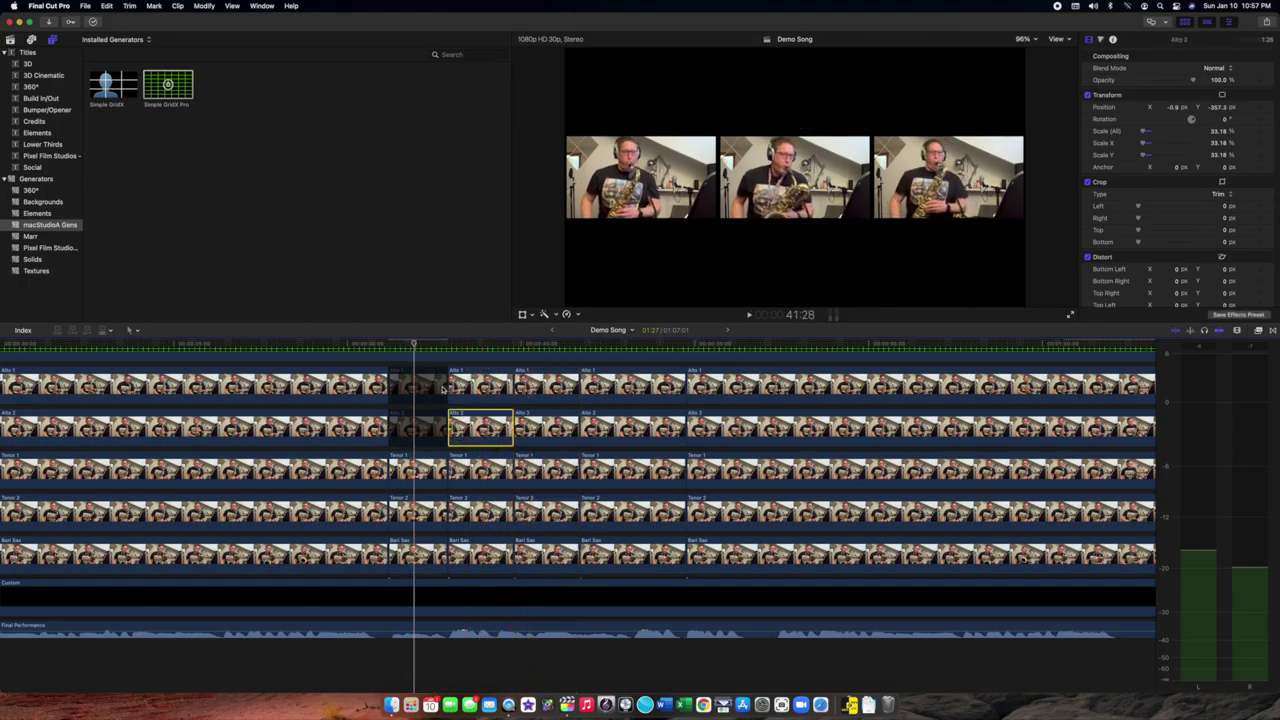
key(space)
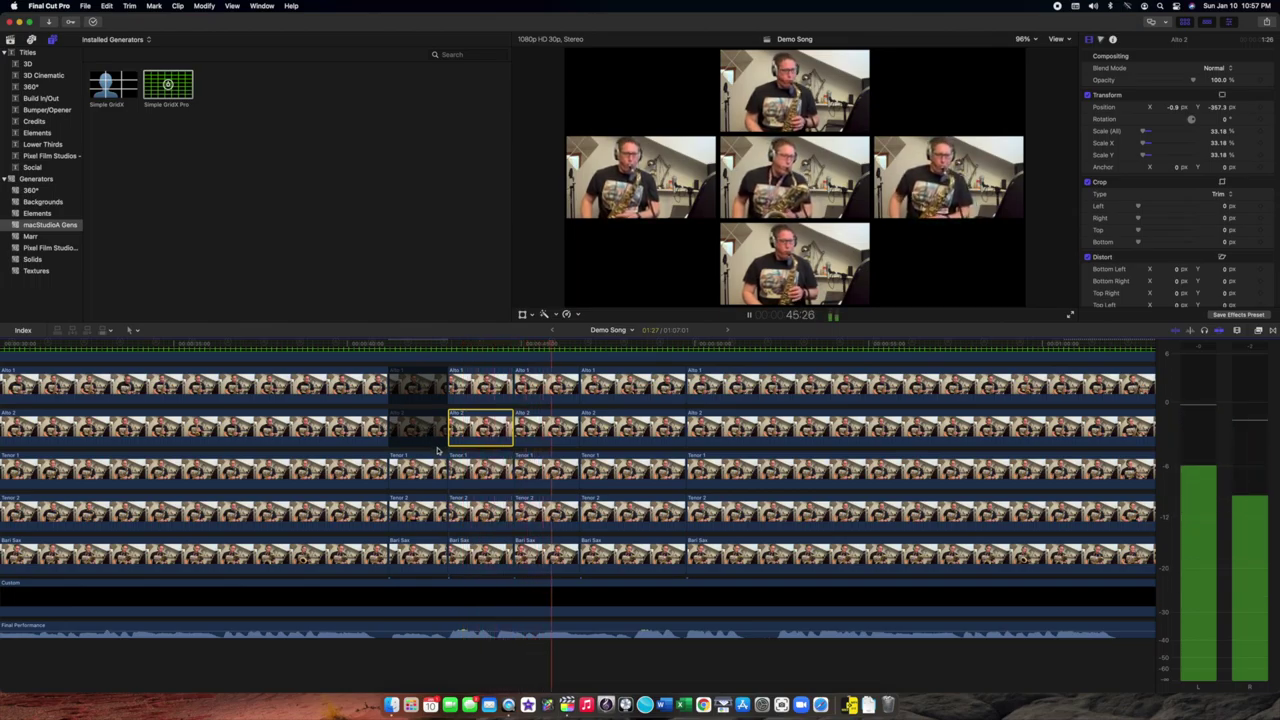
key(space)
- Disable the Alto 1 and Alto 2 segments between 46:21 and 49:23, and the Tenor 1, Tenor 2 and Bari Sax segments between 44:24 and 46:21
click(604, 428)
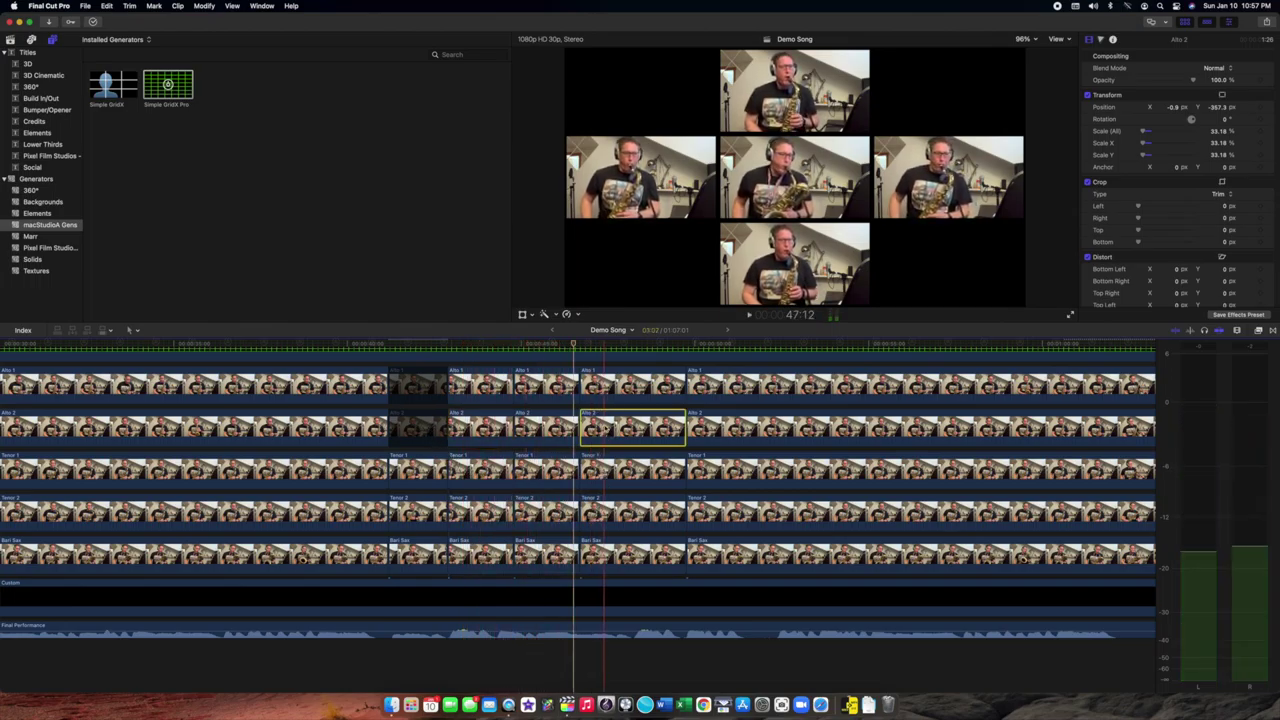
key(v)
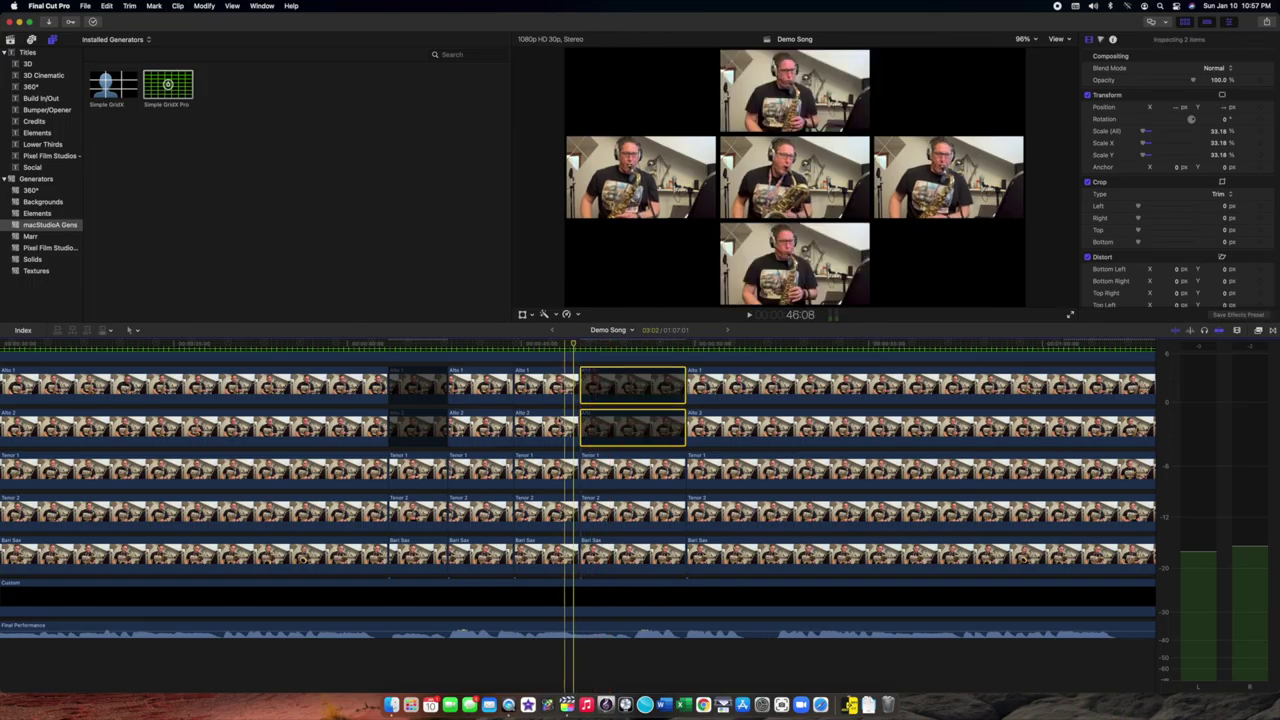
click(540, 470)
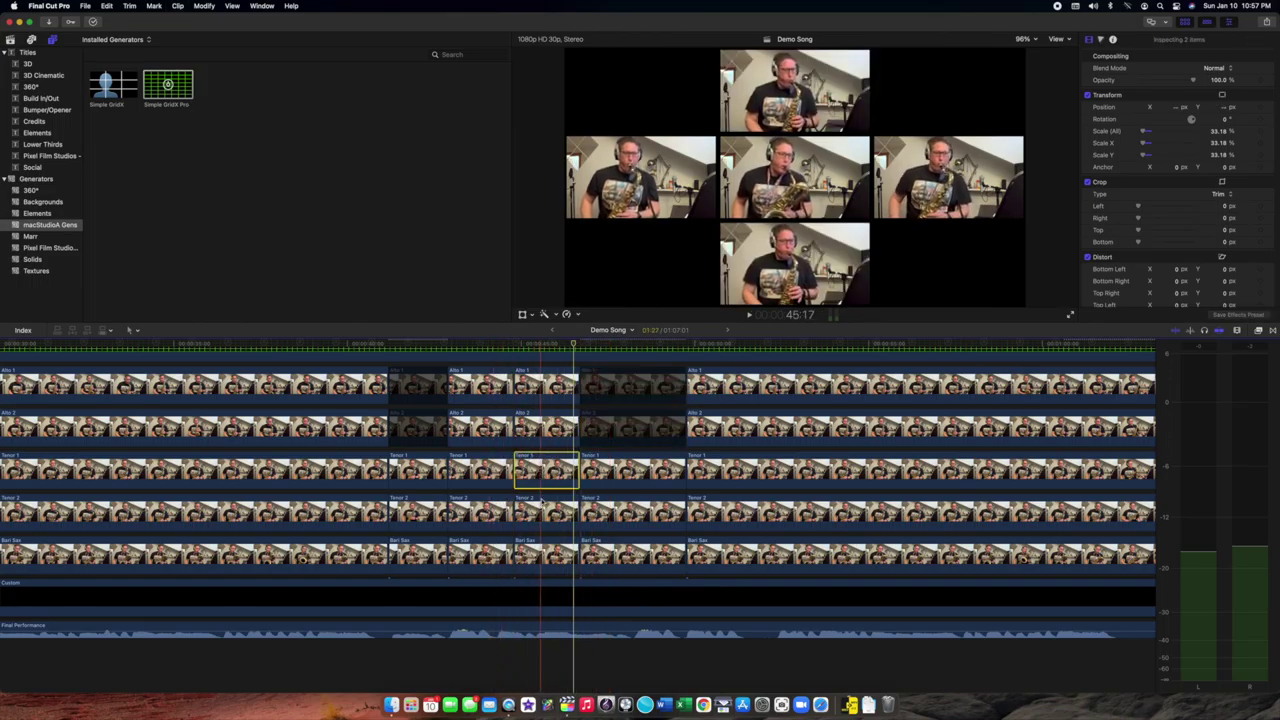
super+click(545, 557)
key(v)
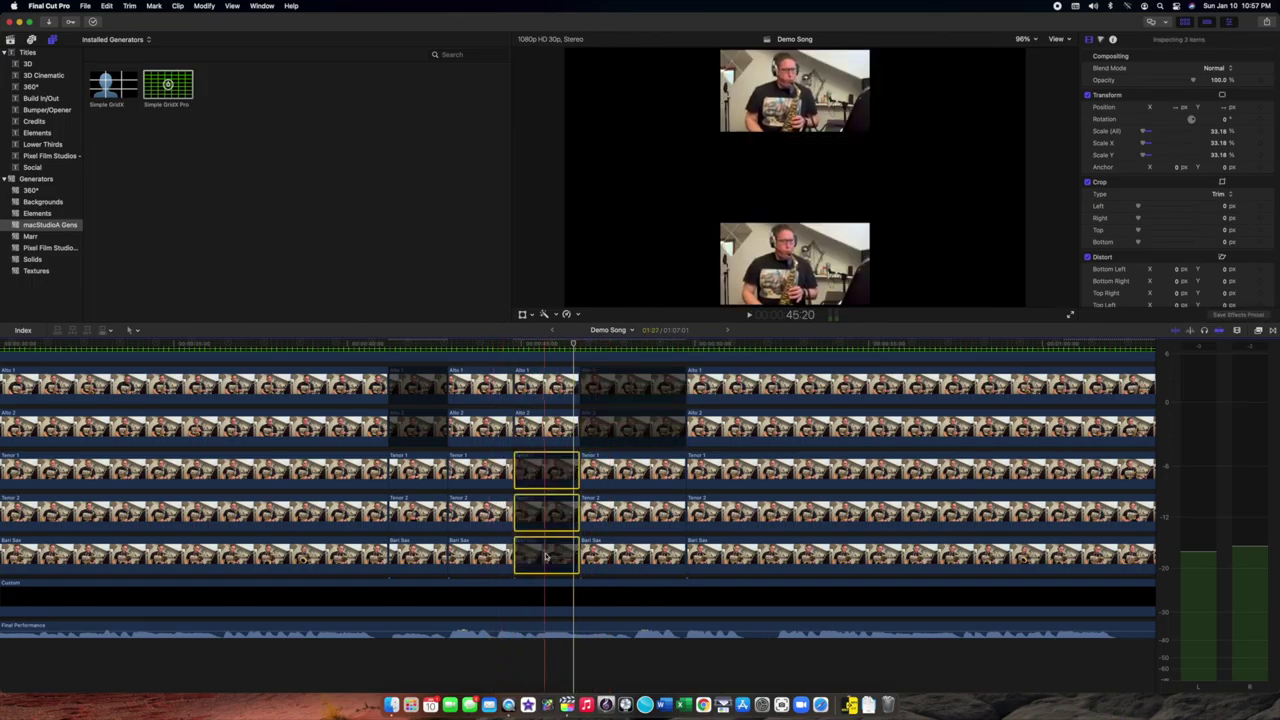
- Play from about 40:06 to past 49:23 to check how the hidden players alternate with the phrases
click(341, 343)
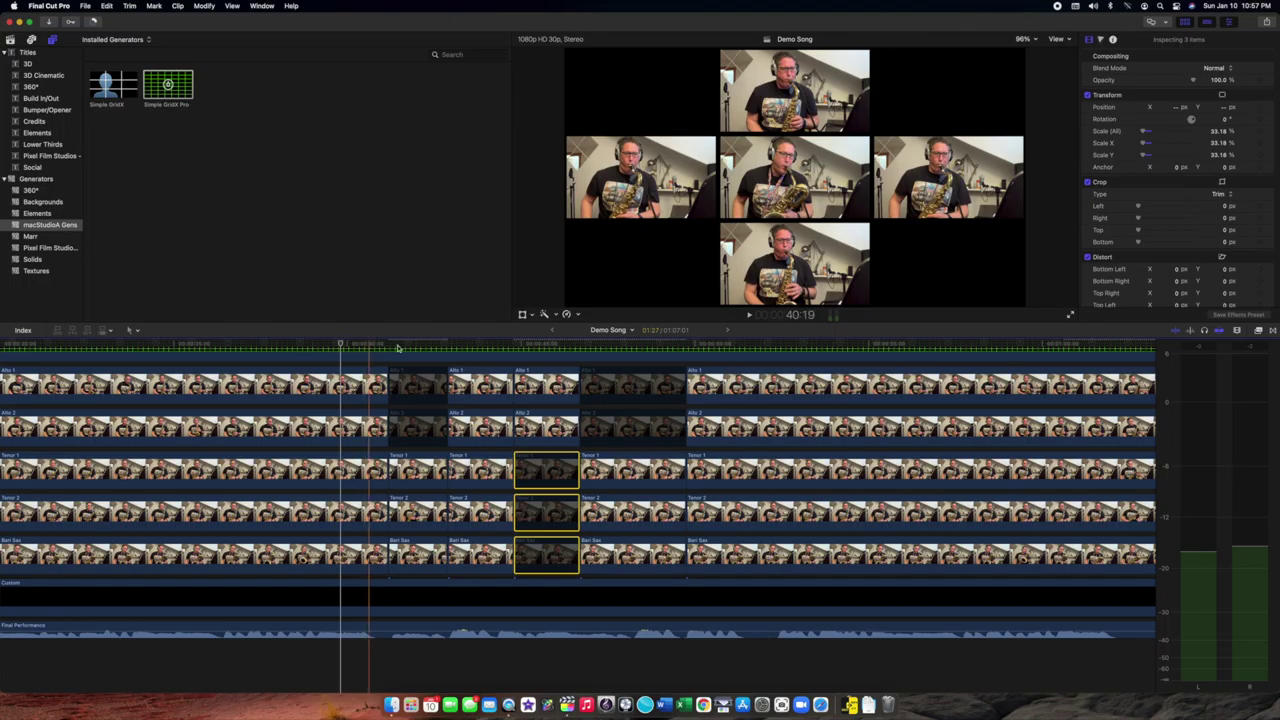
key(l)
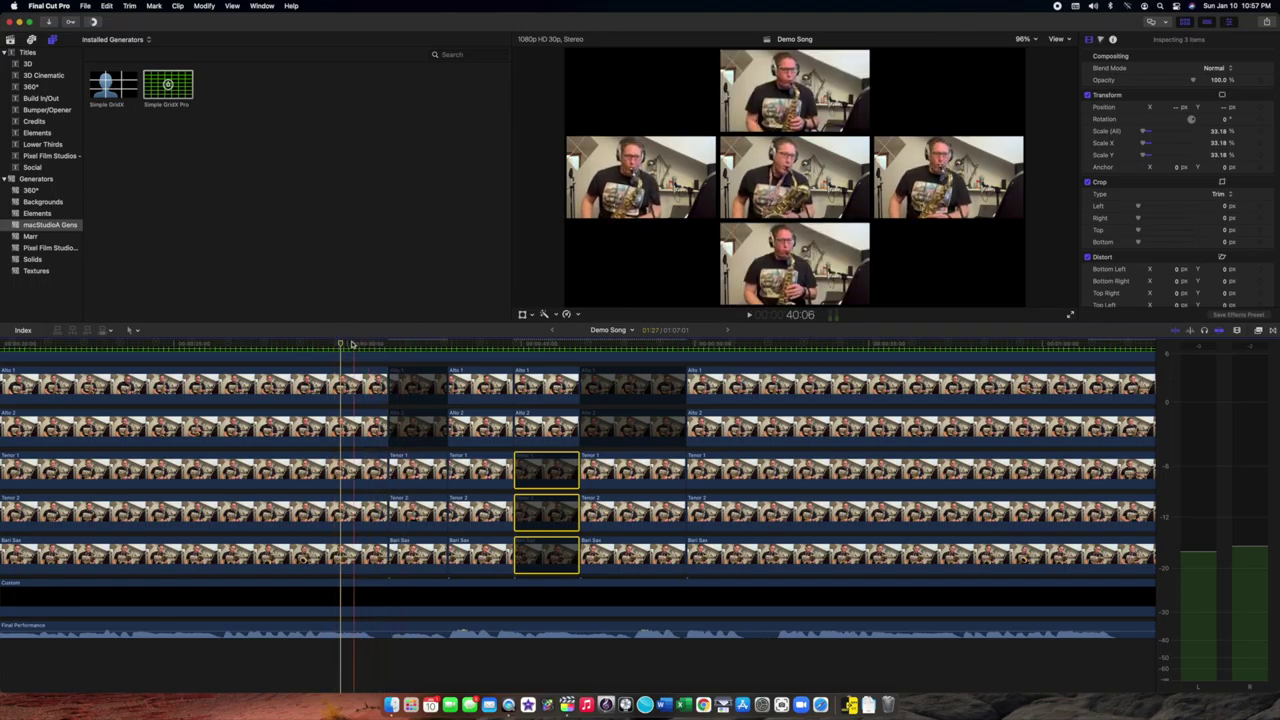
key(space)
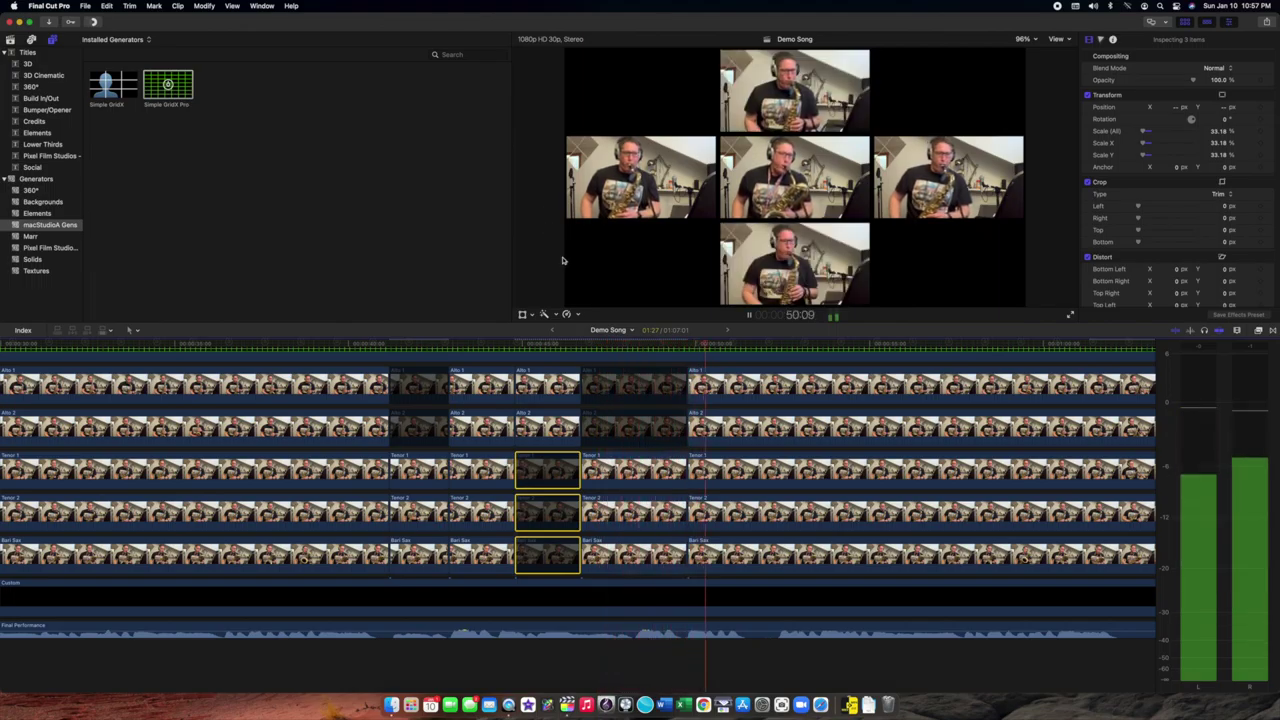
key(space)
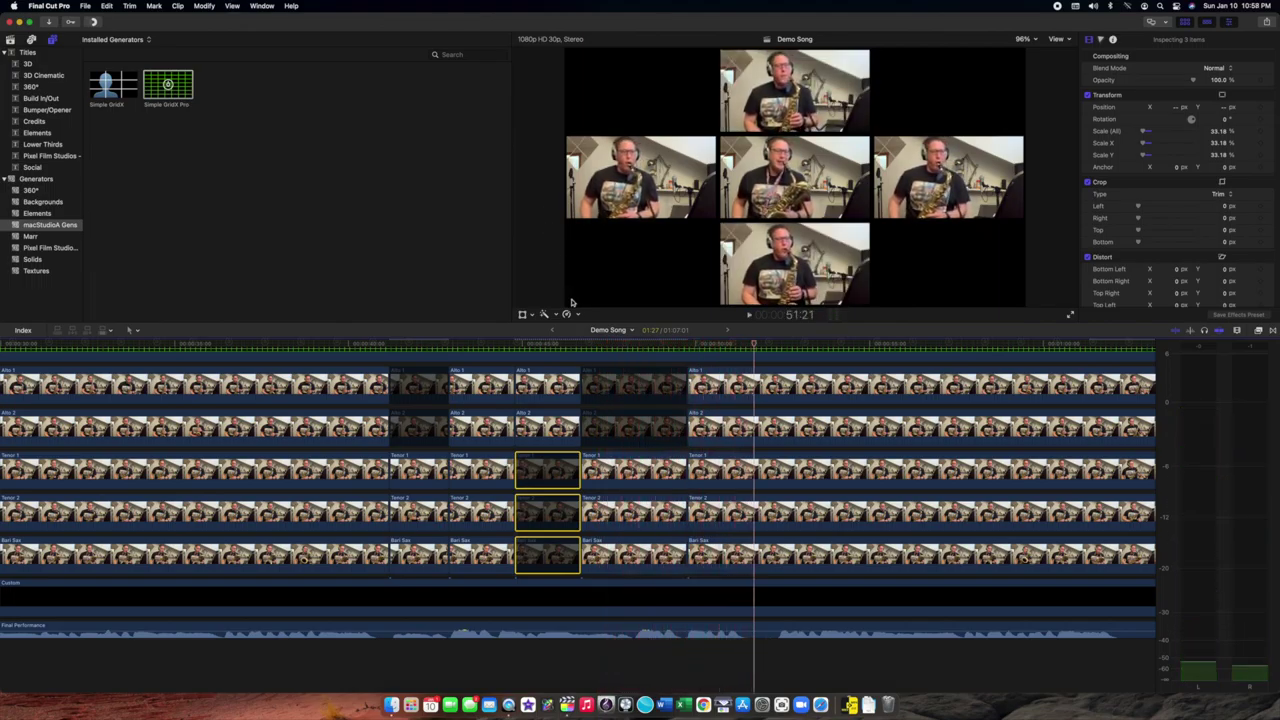
key(q)
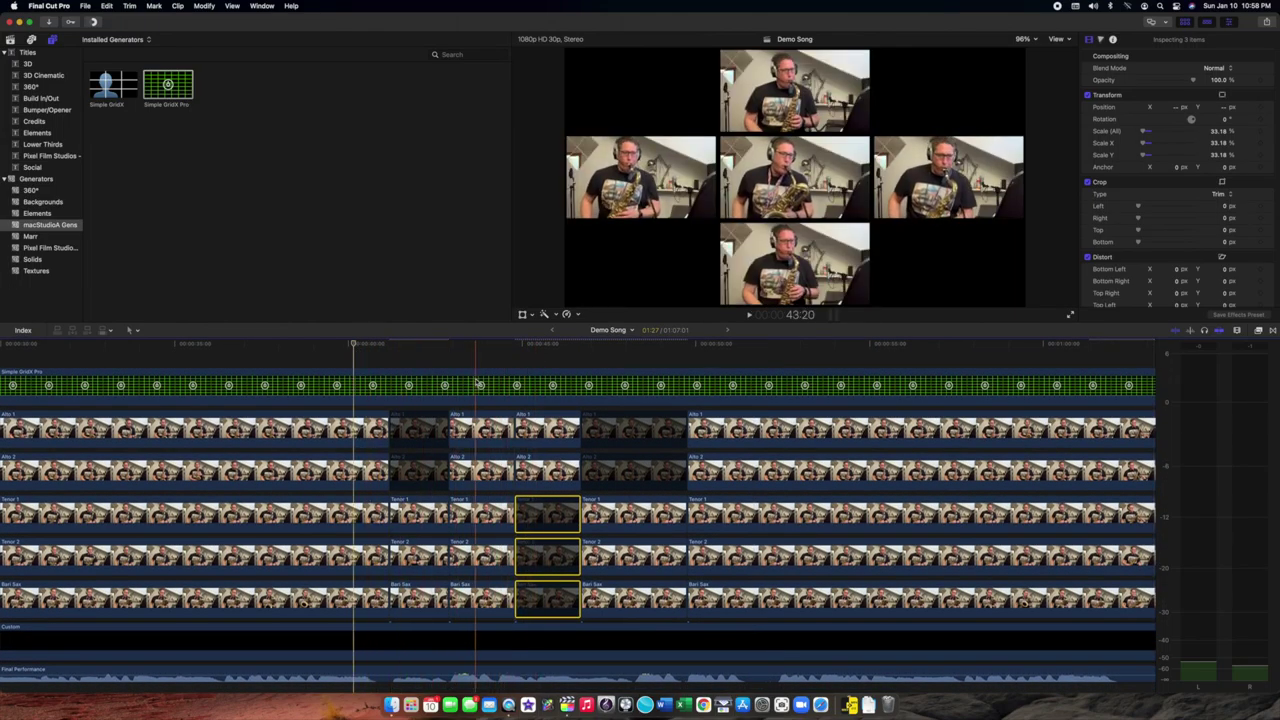
- Return to the start of the timeline and examine the opening seconds of the five saxophone videos before the music begins
scroll(478, 385, left, 5)
scroll(476, 383, left, 10)
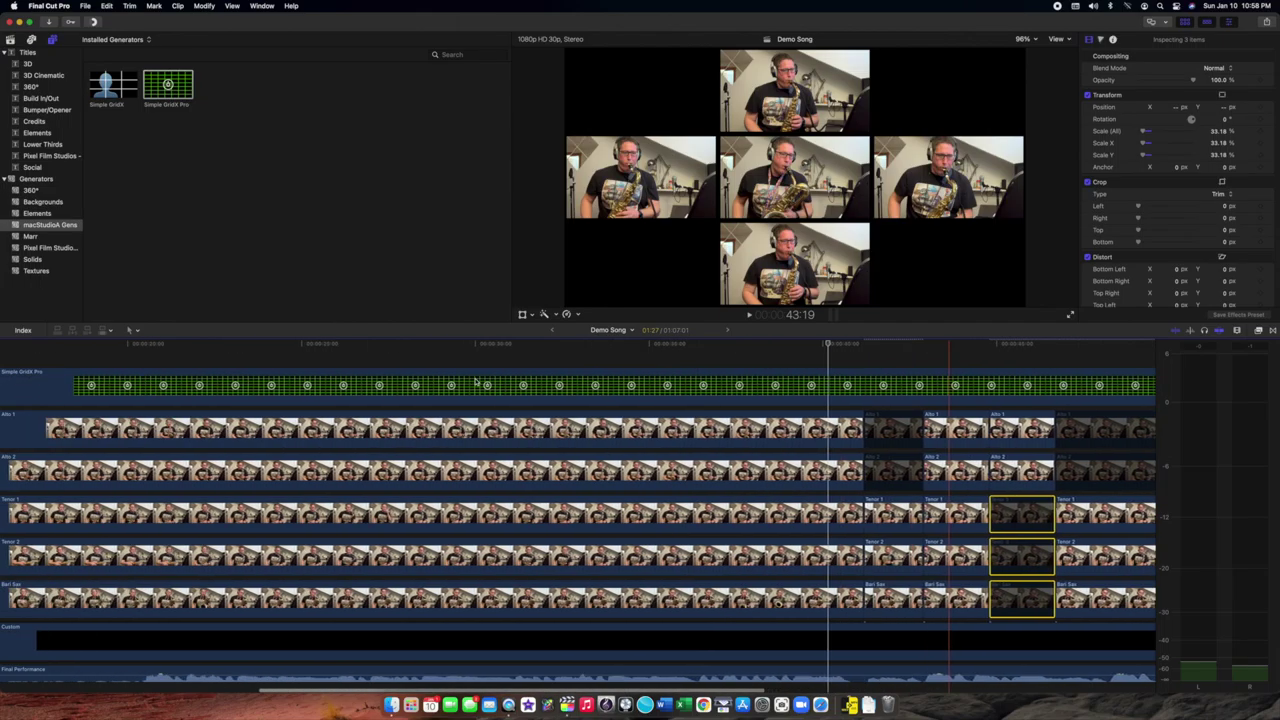
scroll(476, 383, left, 10)
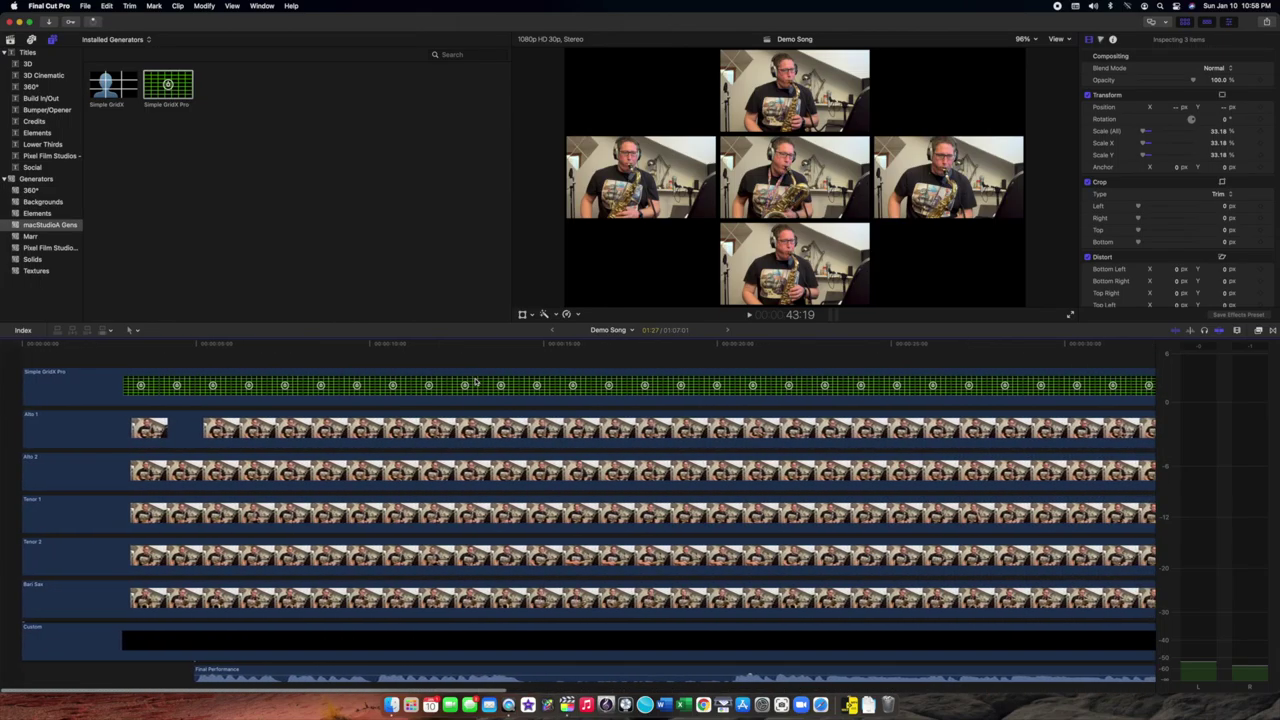
click(24, 344)
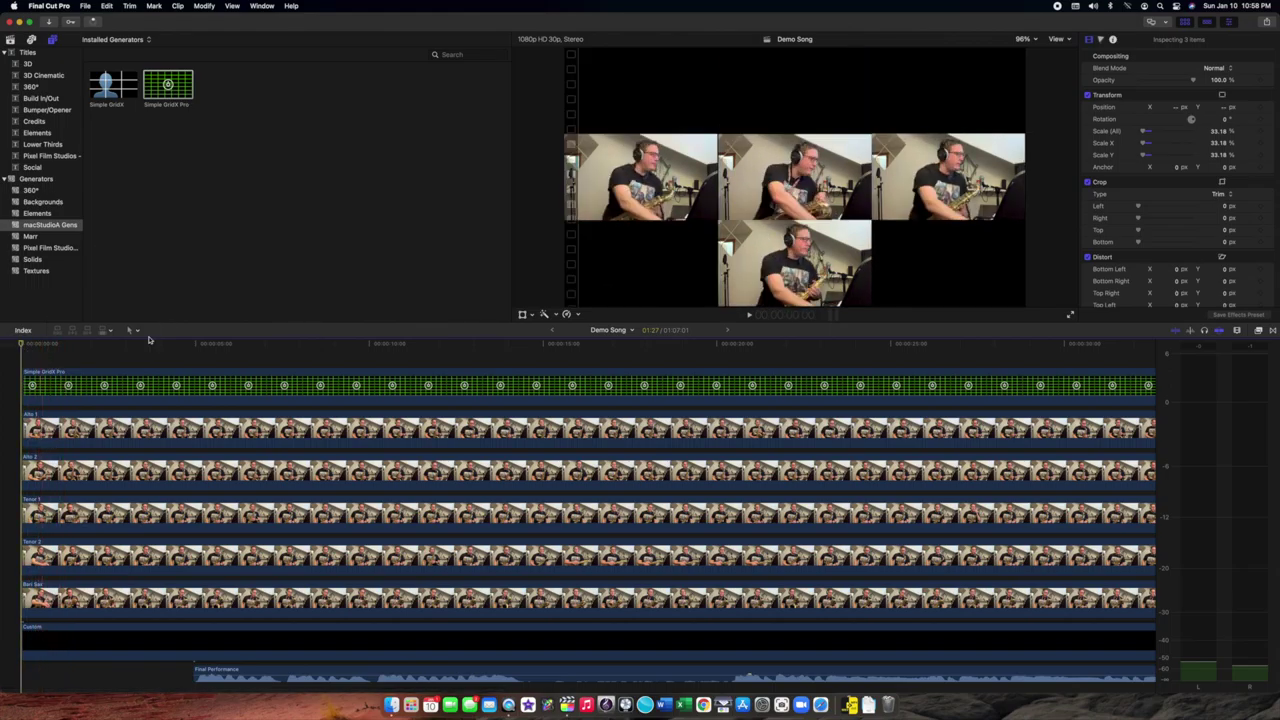
key(space)
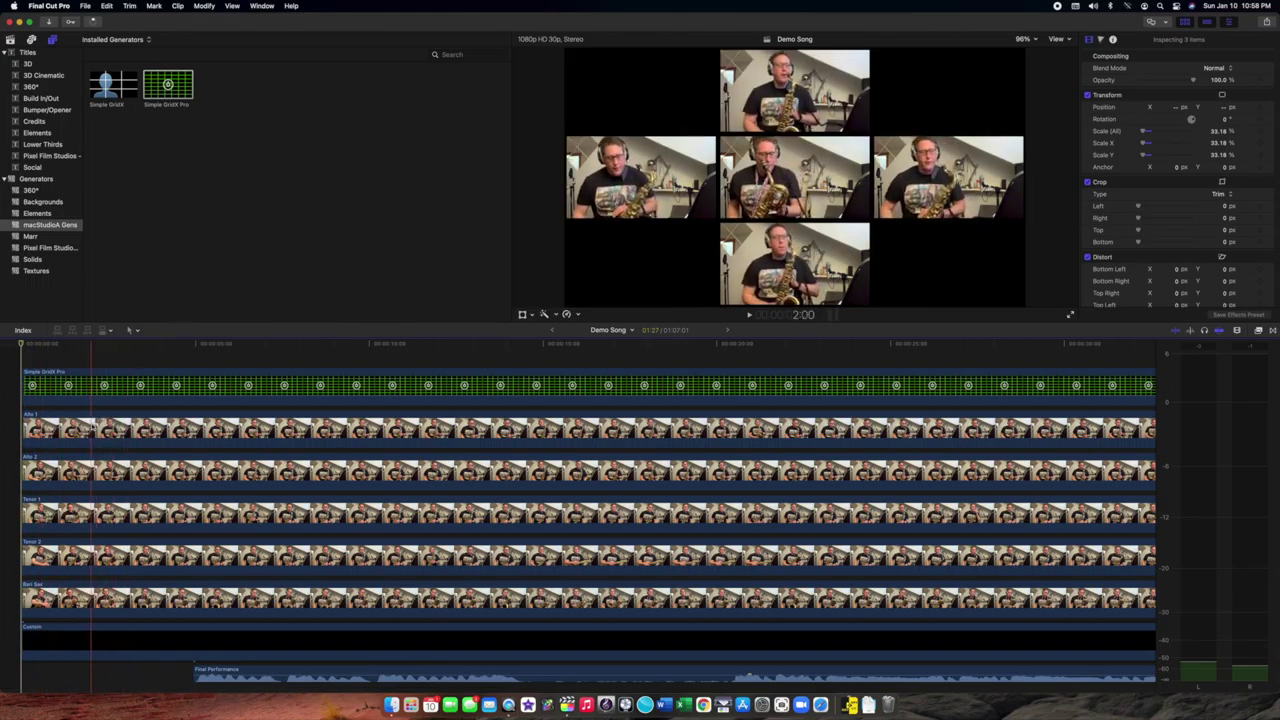
click(31, 385)
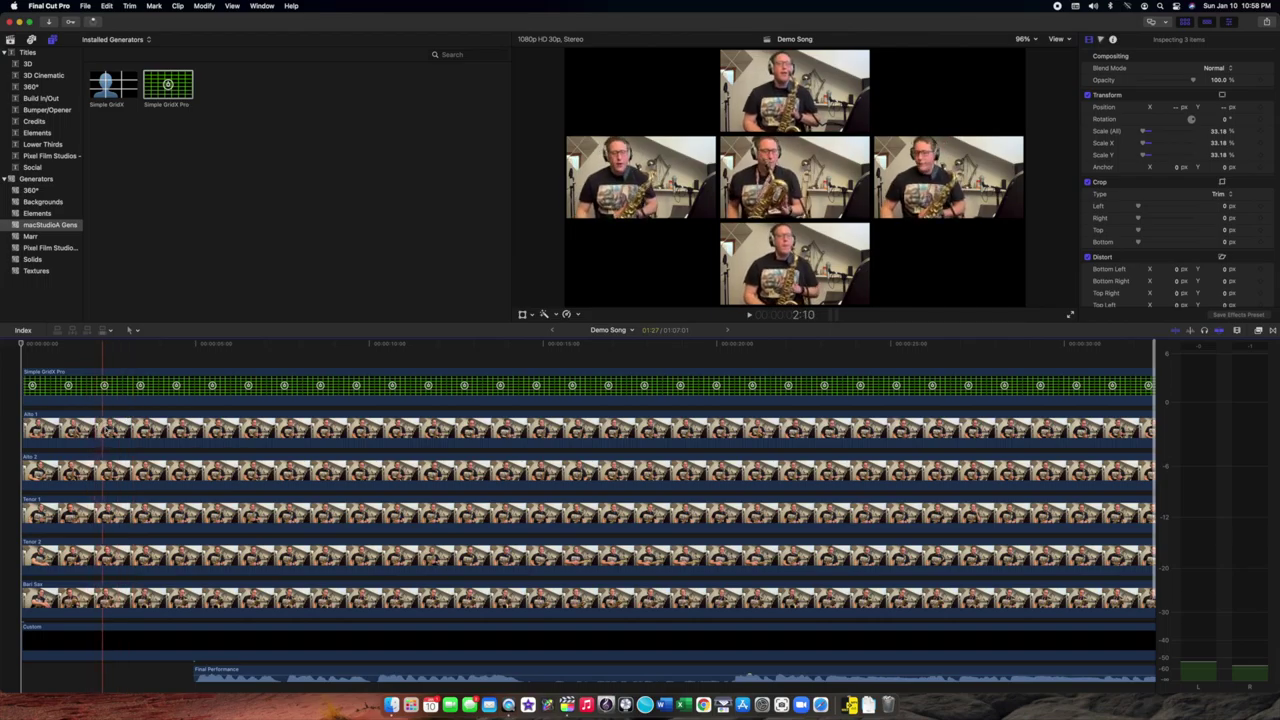
click(106, 413)
scroll(588, 517, down, 3)
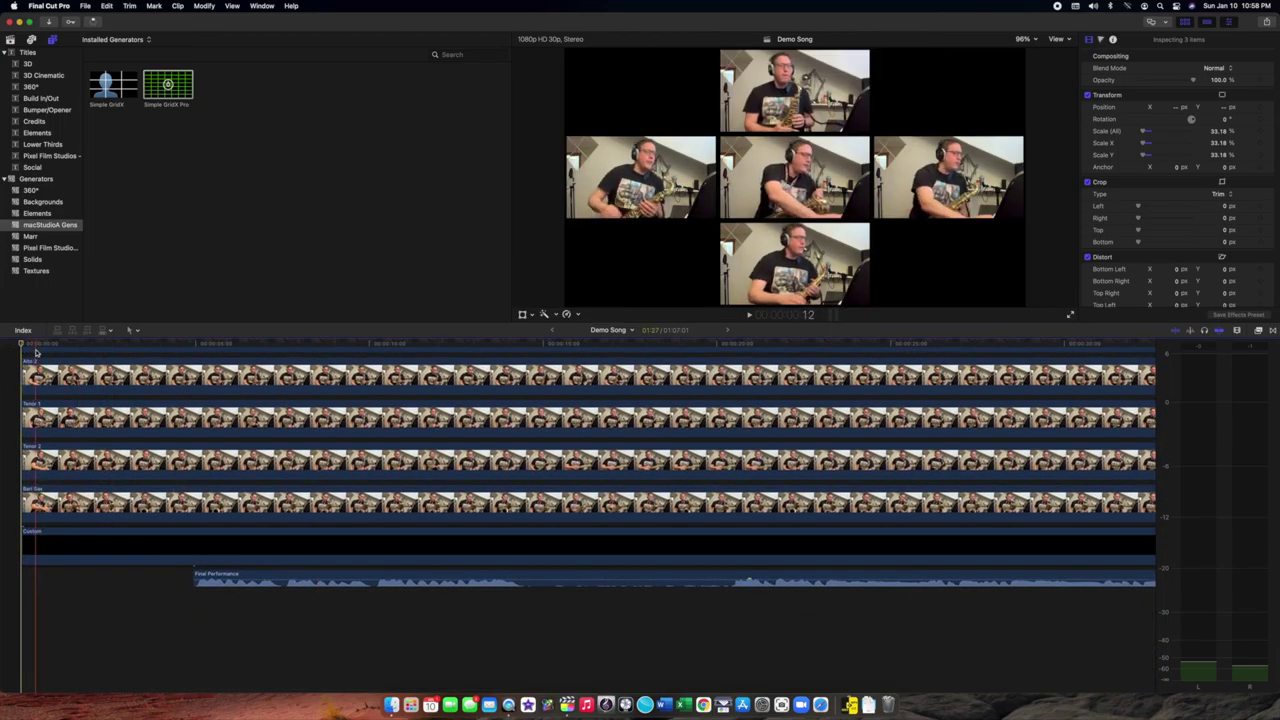
click(129, 545)
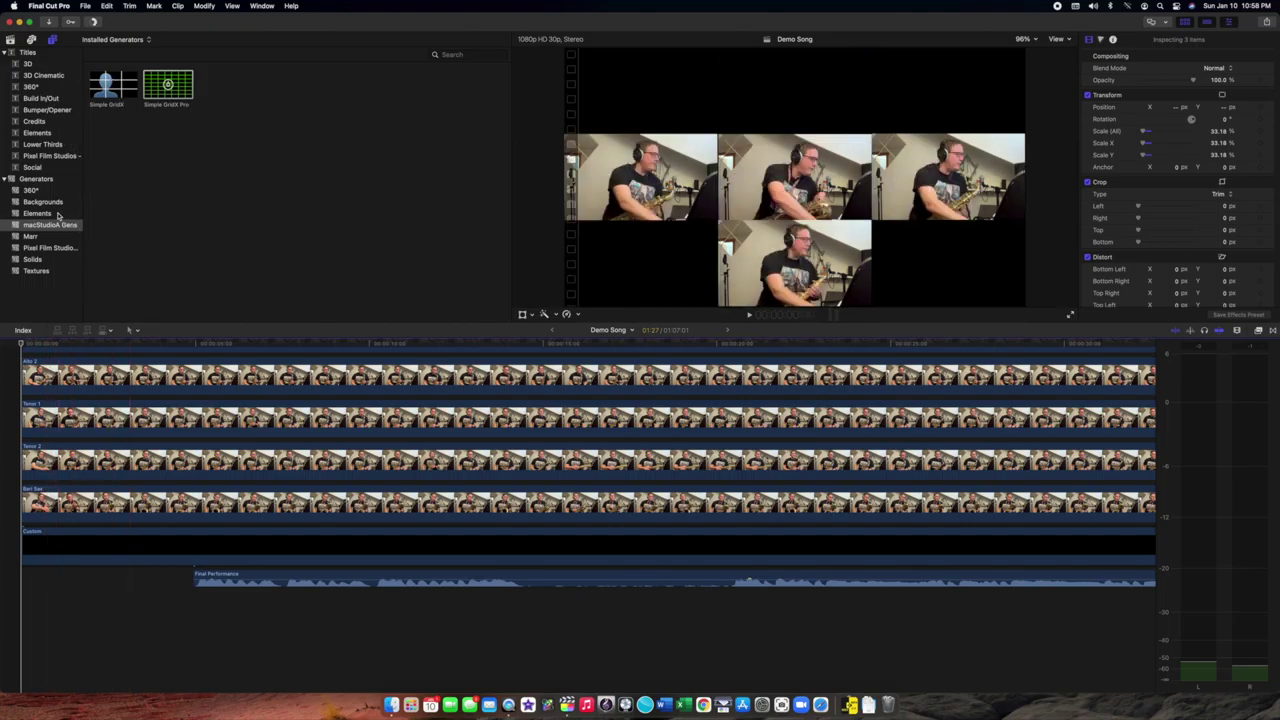
- Insert a black Custom solid generator at the start of the timeline, ahead of all clips, and trim it to 1:19
click(53, 41)
click(53, 41)
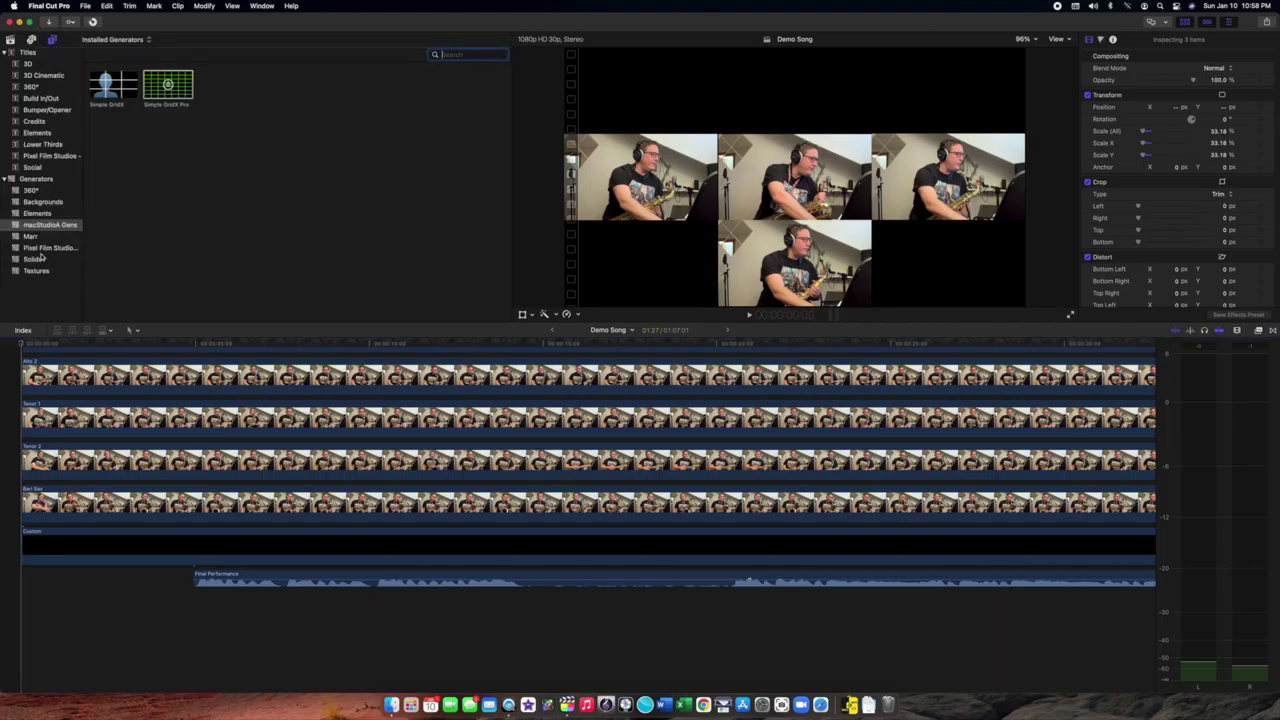
click(38, 259)
drag(88, 253, 20, 546)
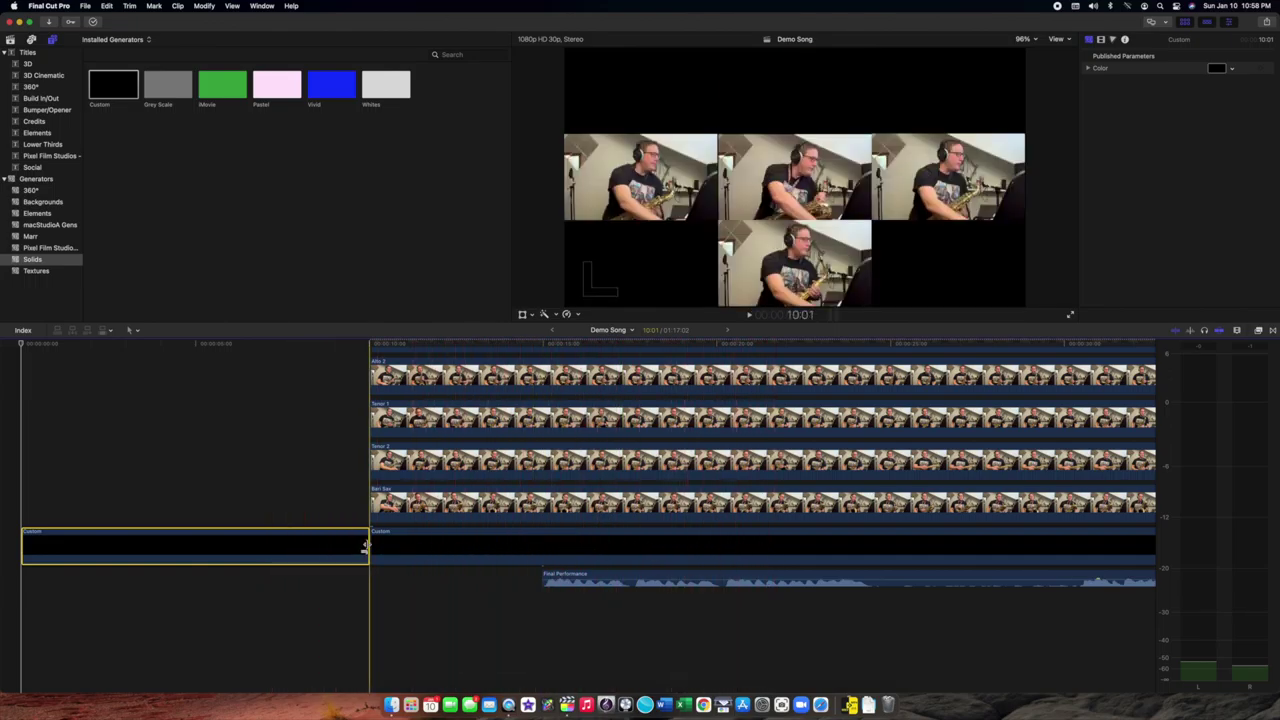
drag(366, 545, 75, 540)
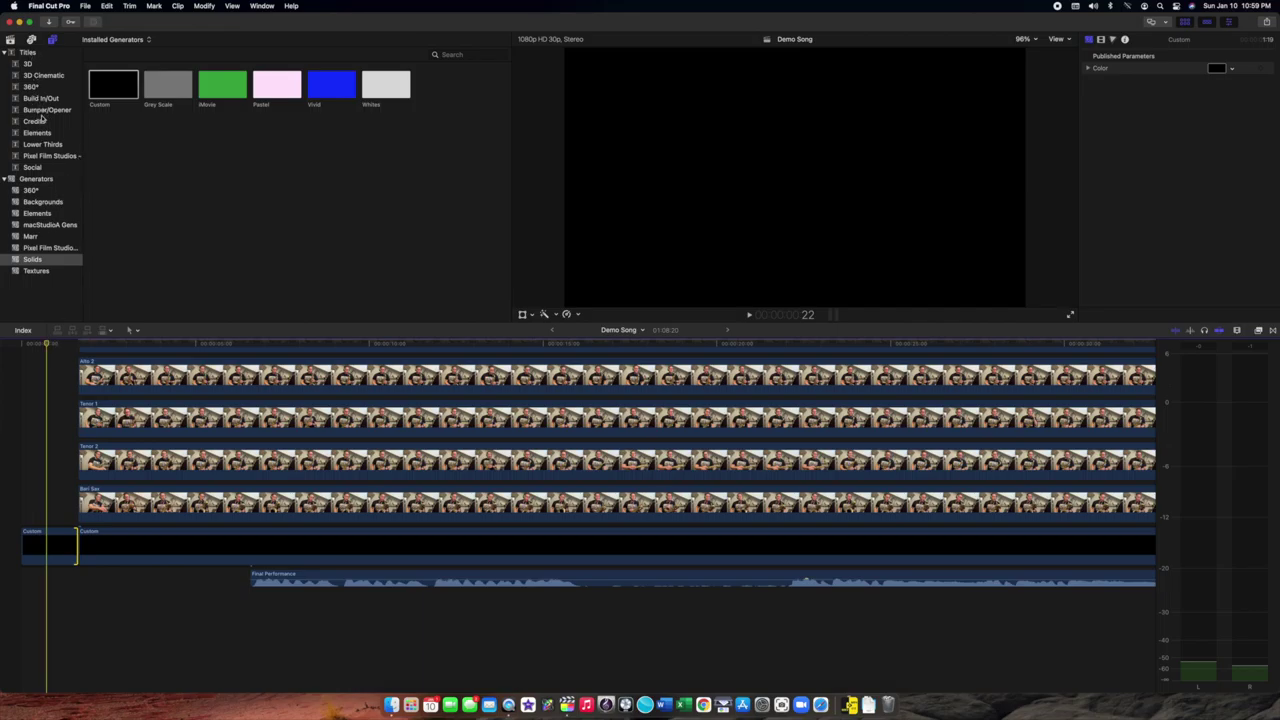
- Add the Boogie Lights title from Build In/Out above the opening black solid and set its text to "Demo Song"
click(40, 99)
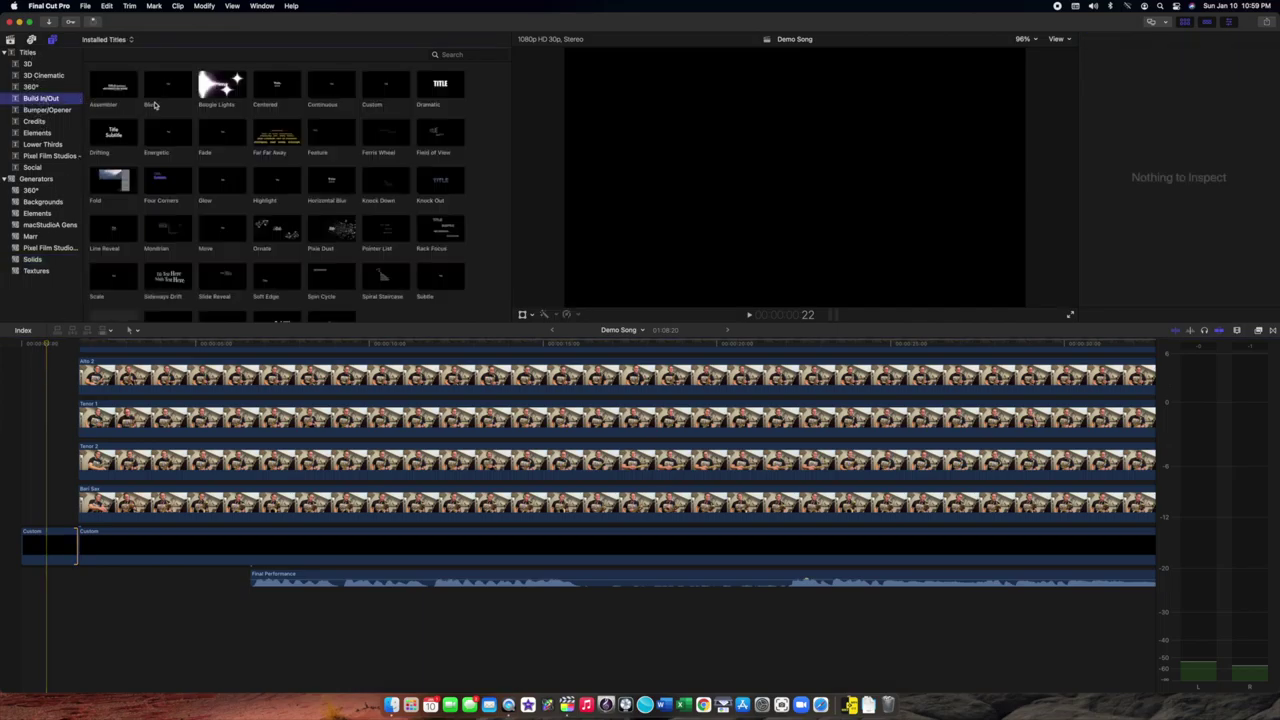
drag(221, 86, 45, 414)
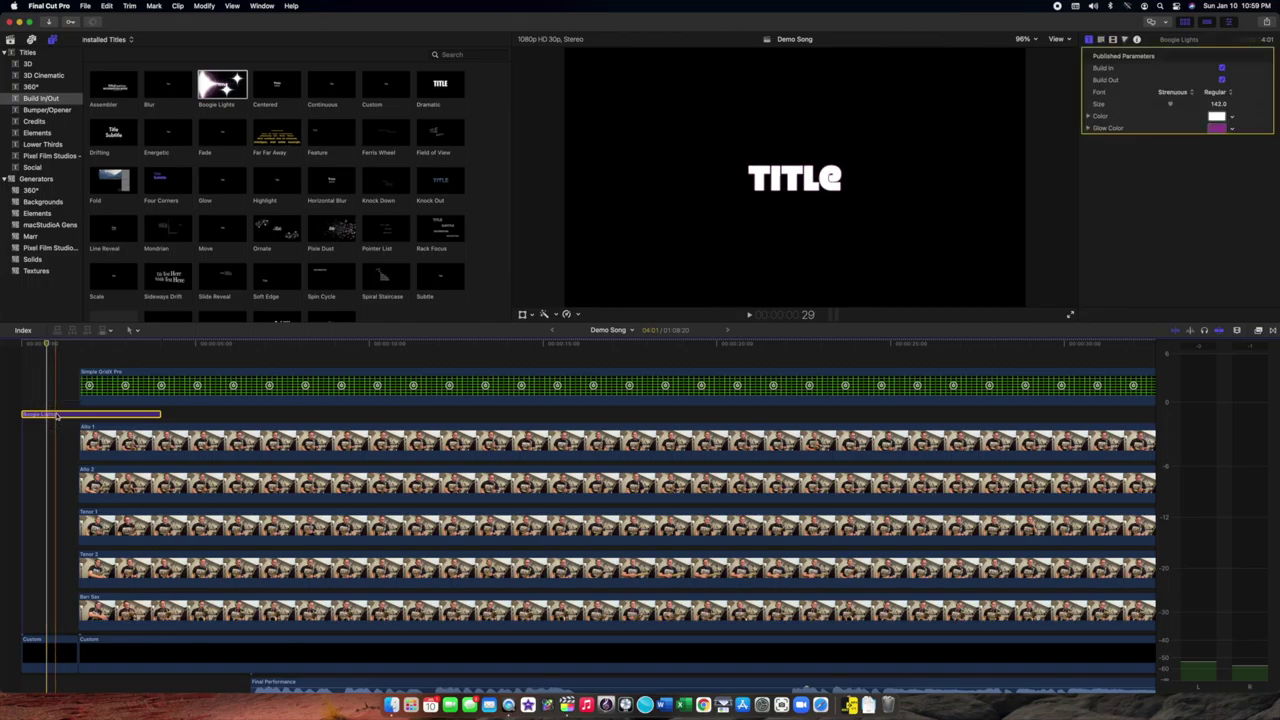
double_click(57, 415)
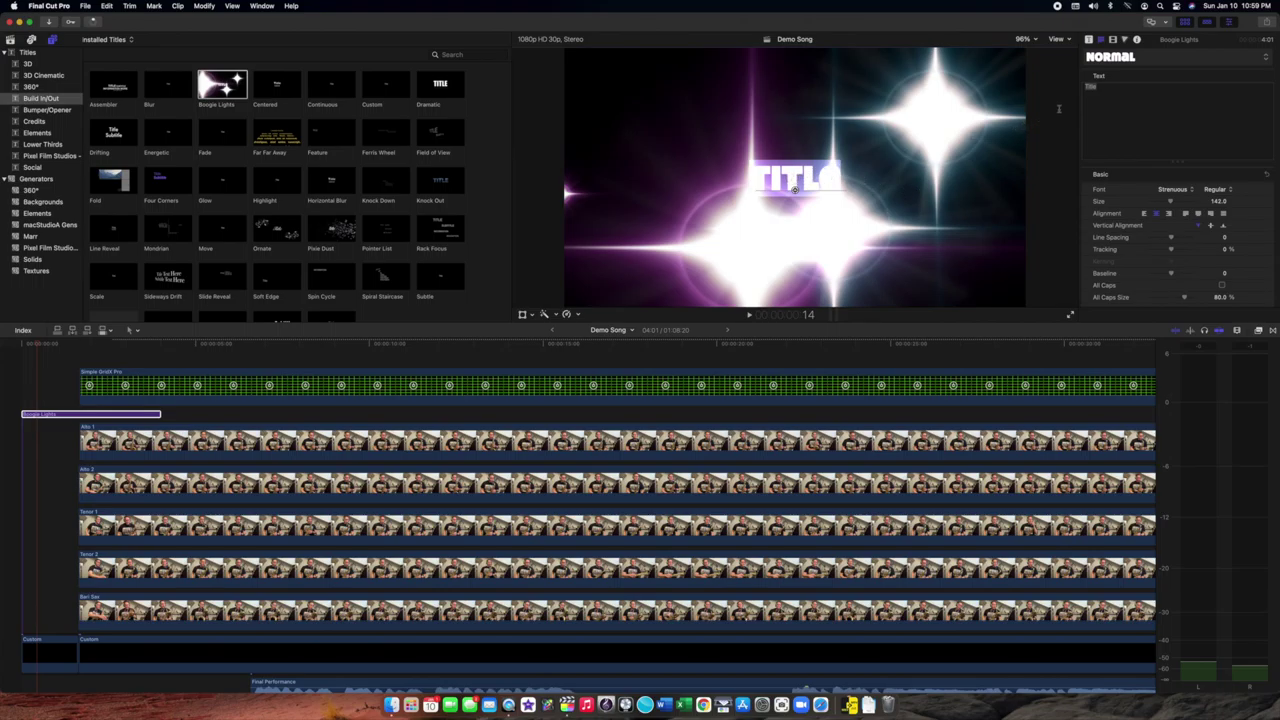
text(De)
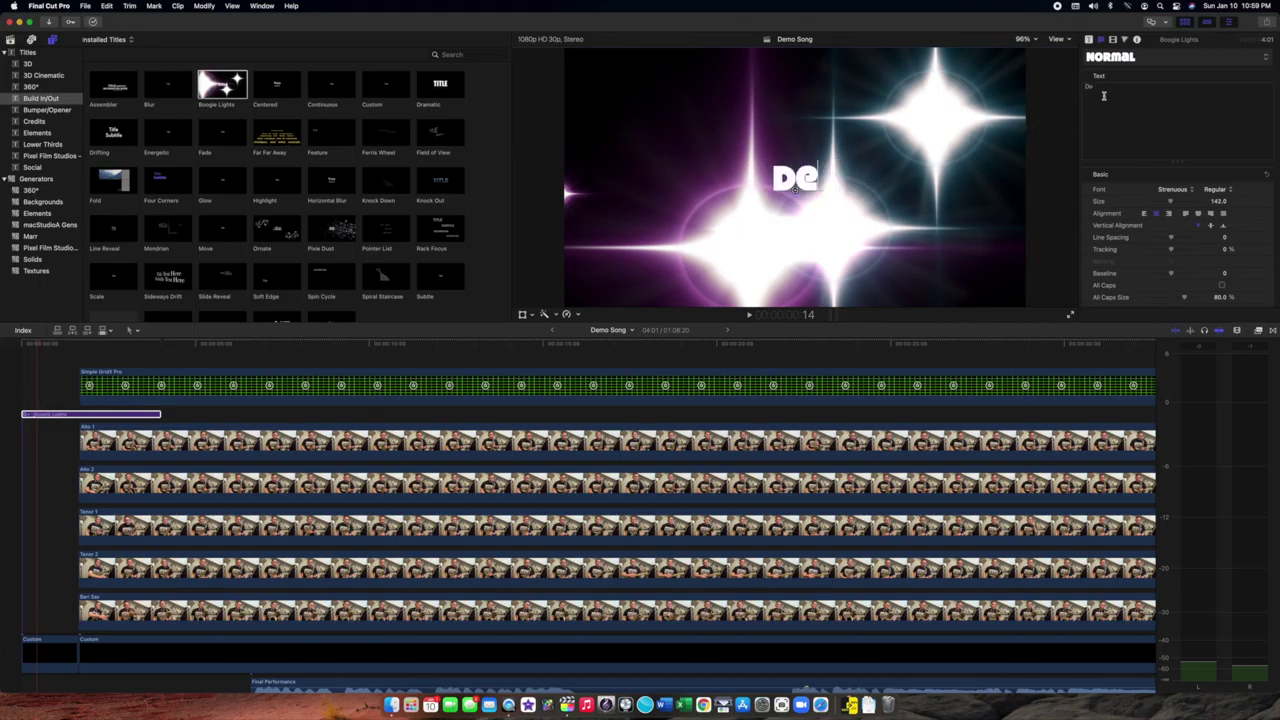
text(mo Song)
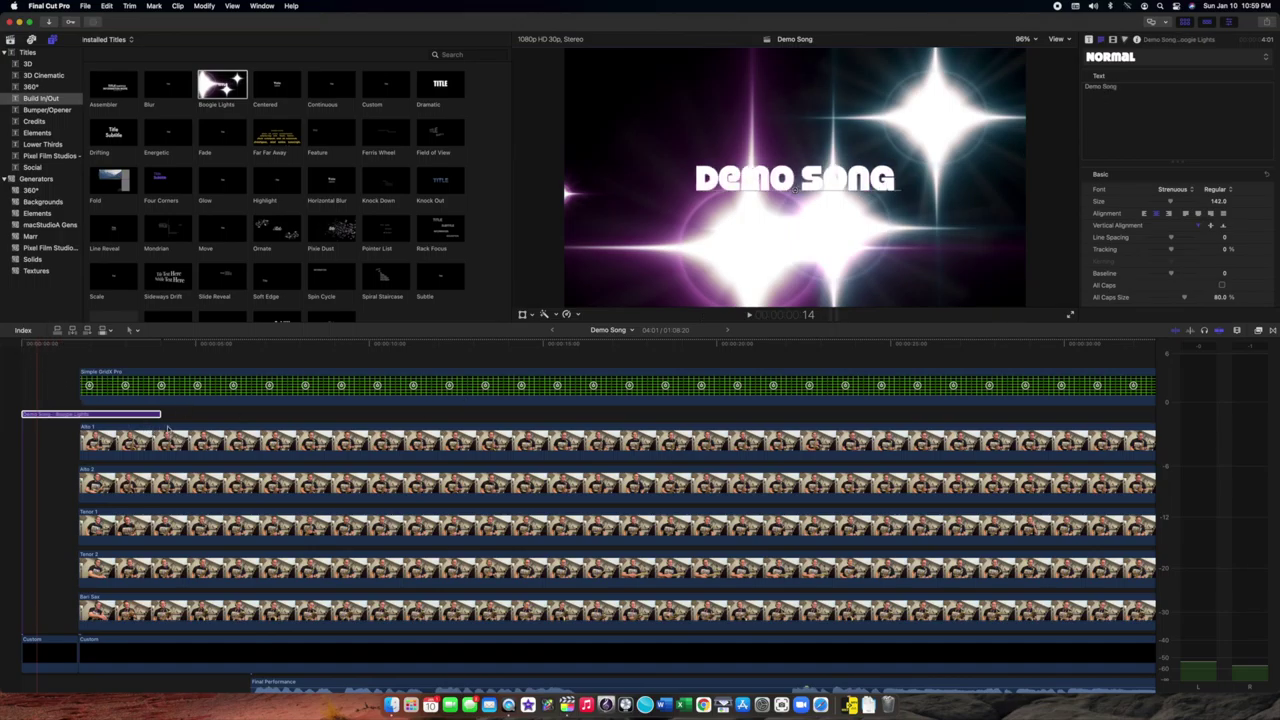
- Trim the Demo Song title to 1:20 so it ends where the saxophone videos start
click(81, 346)
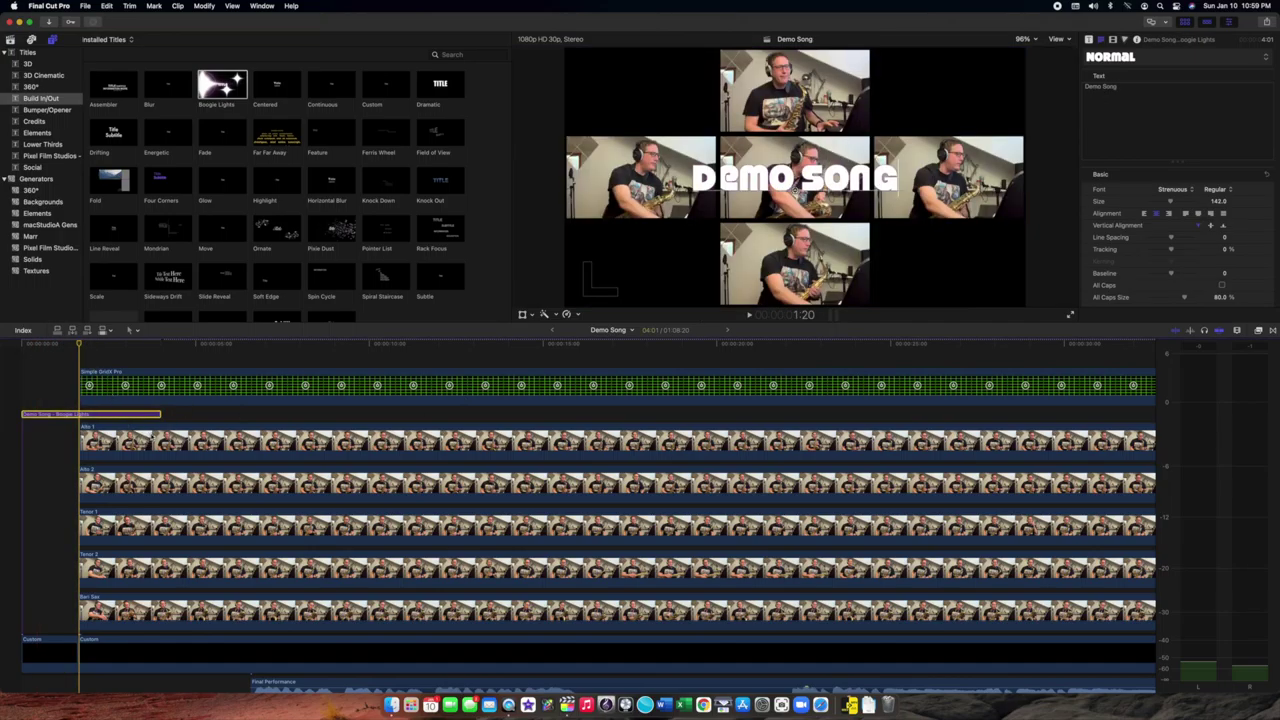
drag(157, 414, 178, 414)
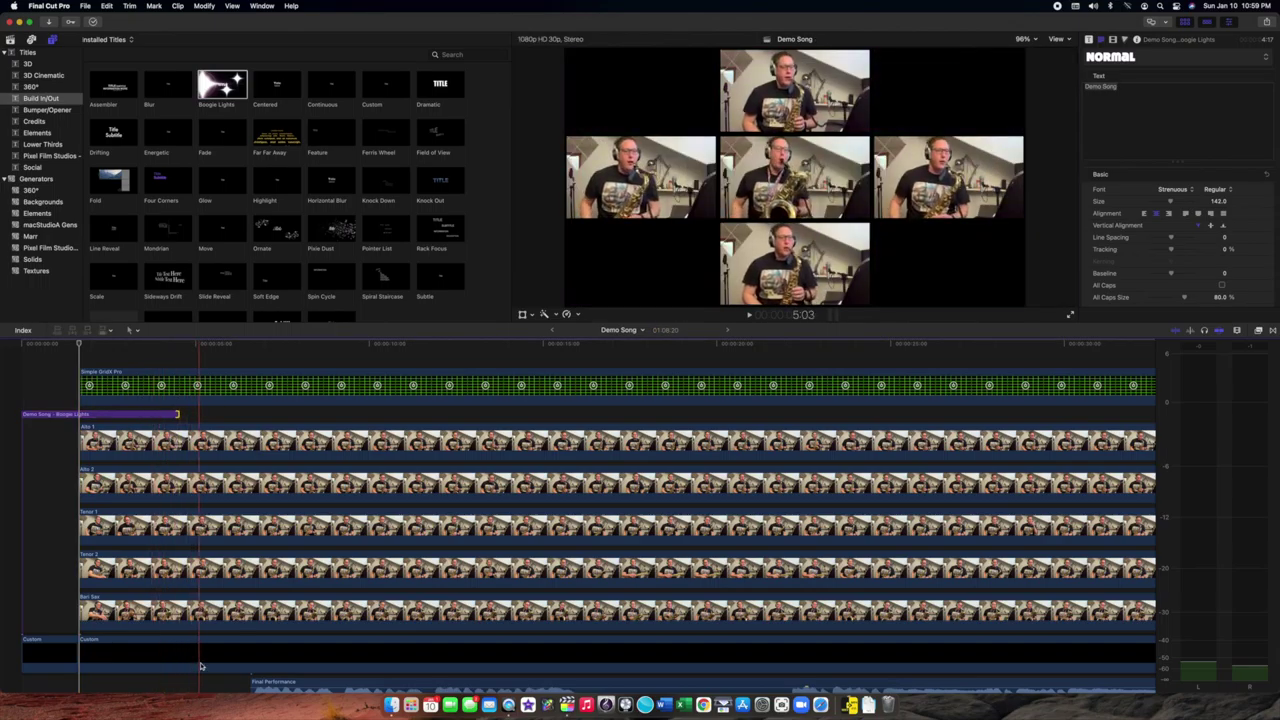
click(749, 315)
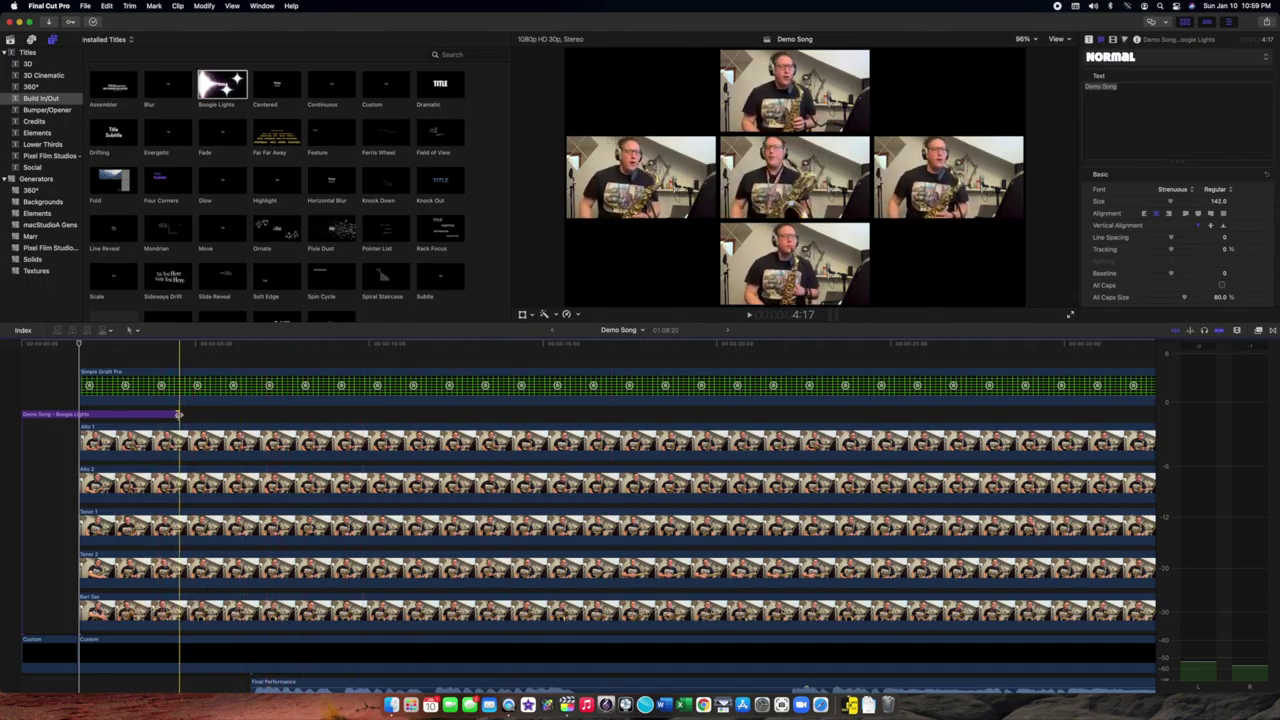
drag(177, 414, 78, 416)
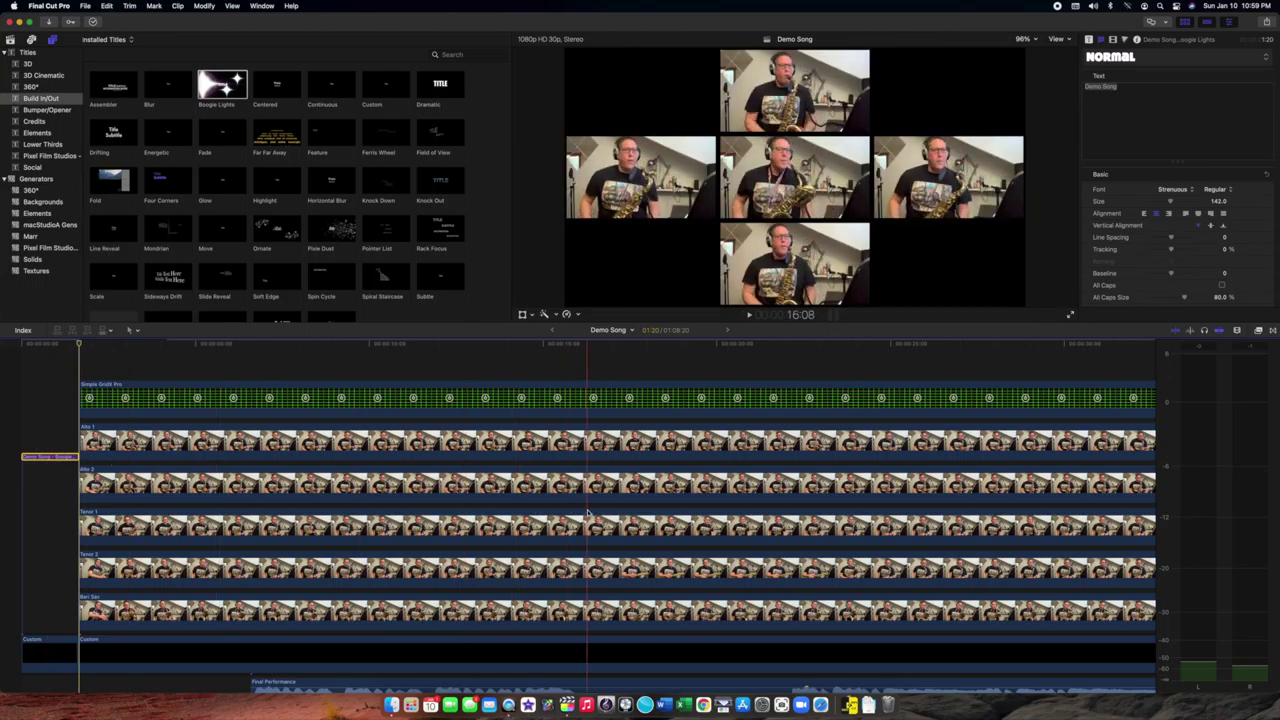
- Connect a copy of the Demo Song title above the black background at 1:06:00, near the end of the saxophone videos
scroll(588, 513, right, 15)
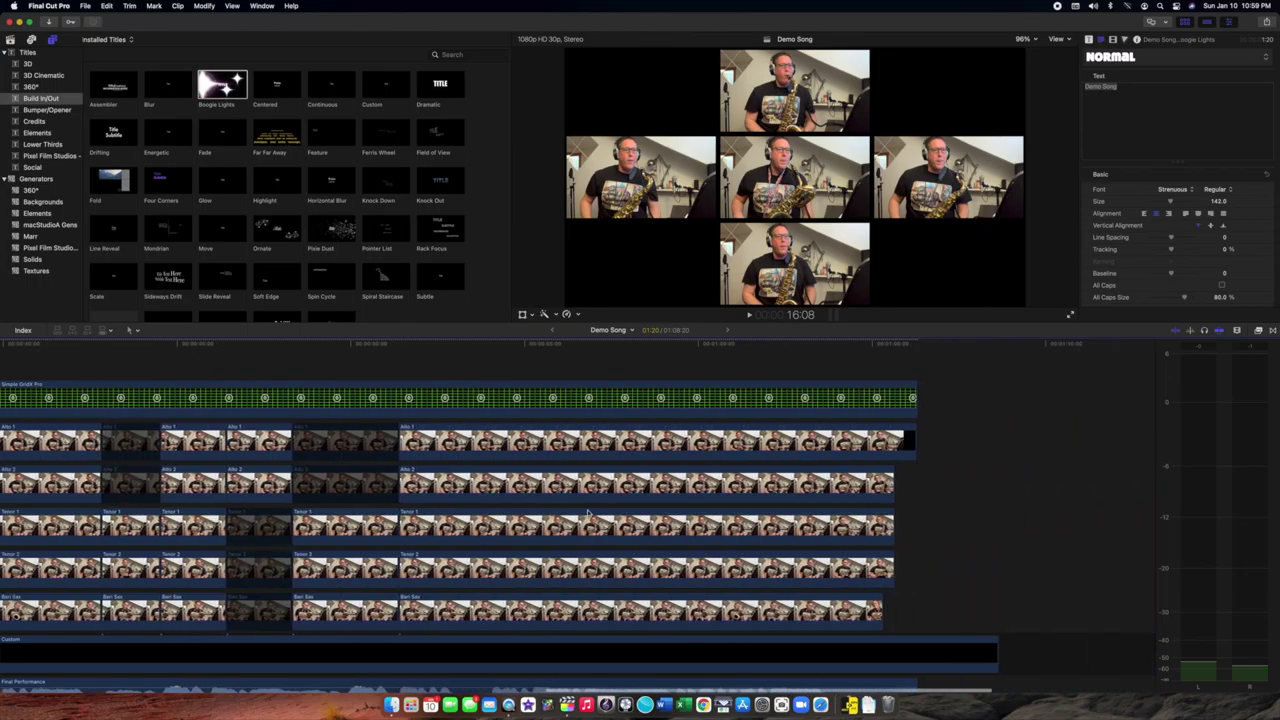
scroll(588, 513, right, 5)
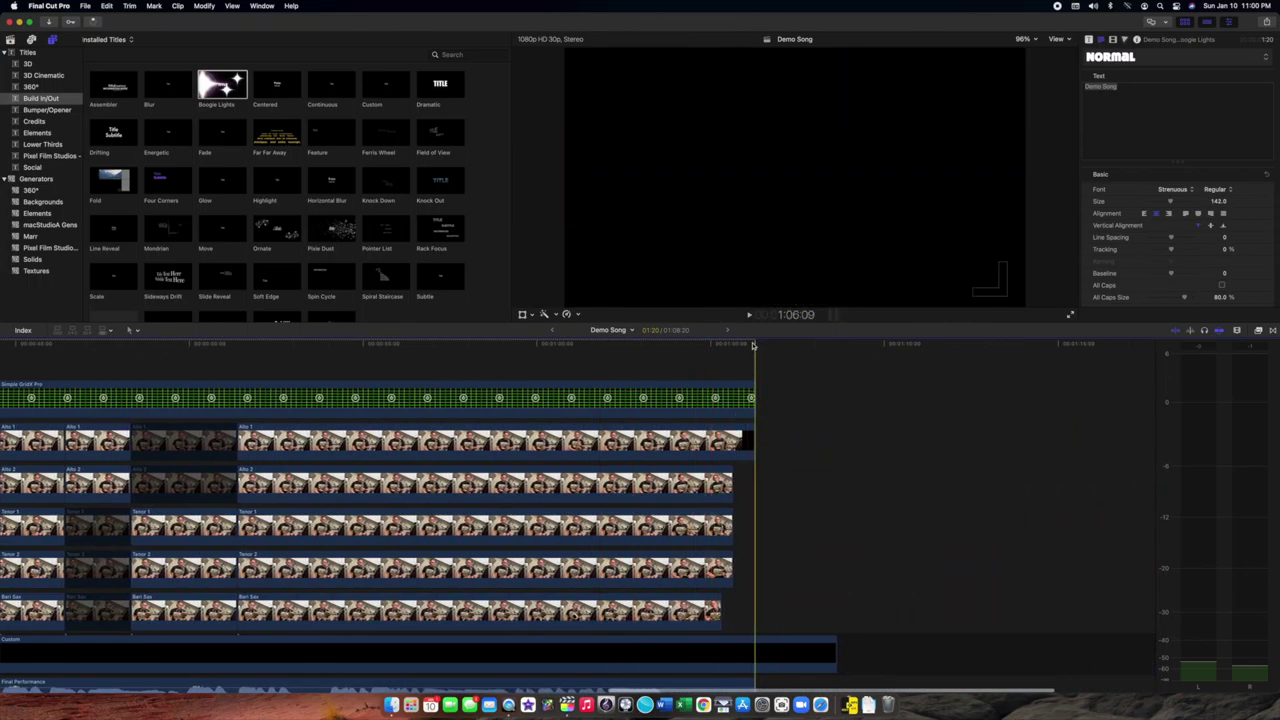
click(731, 345)
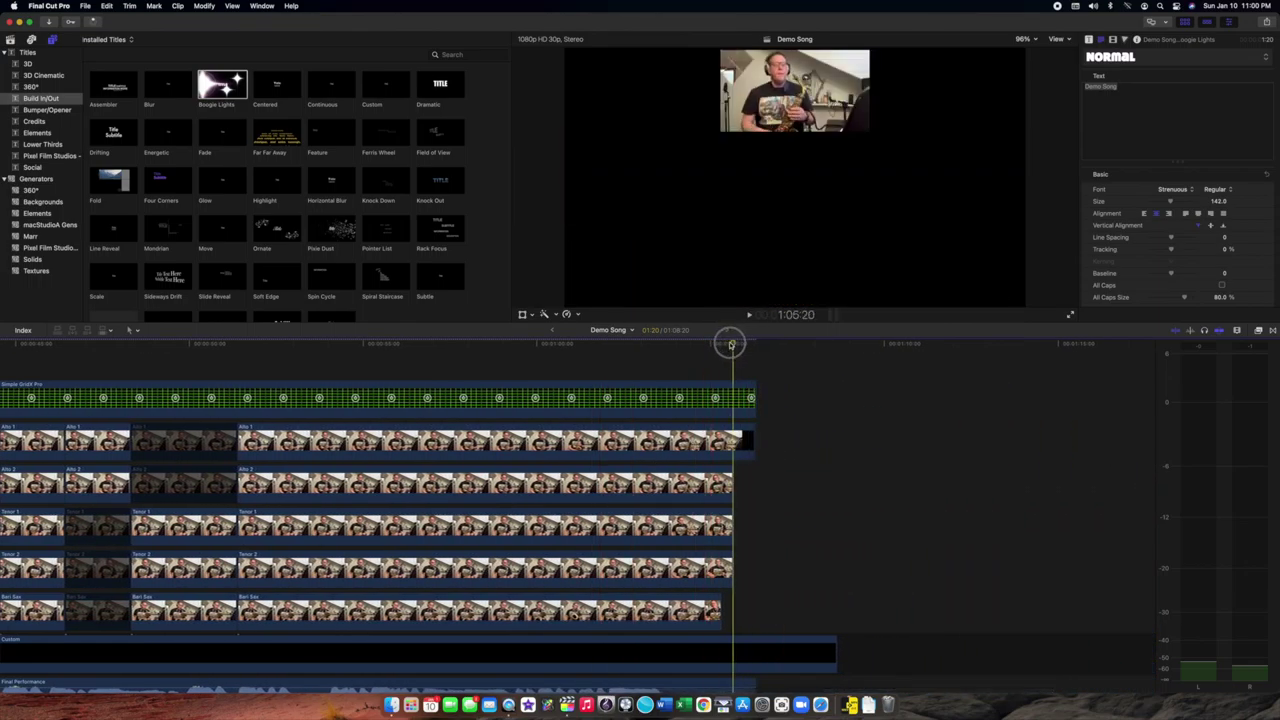
drag(741, 345, 752, 345)
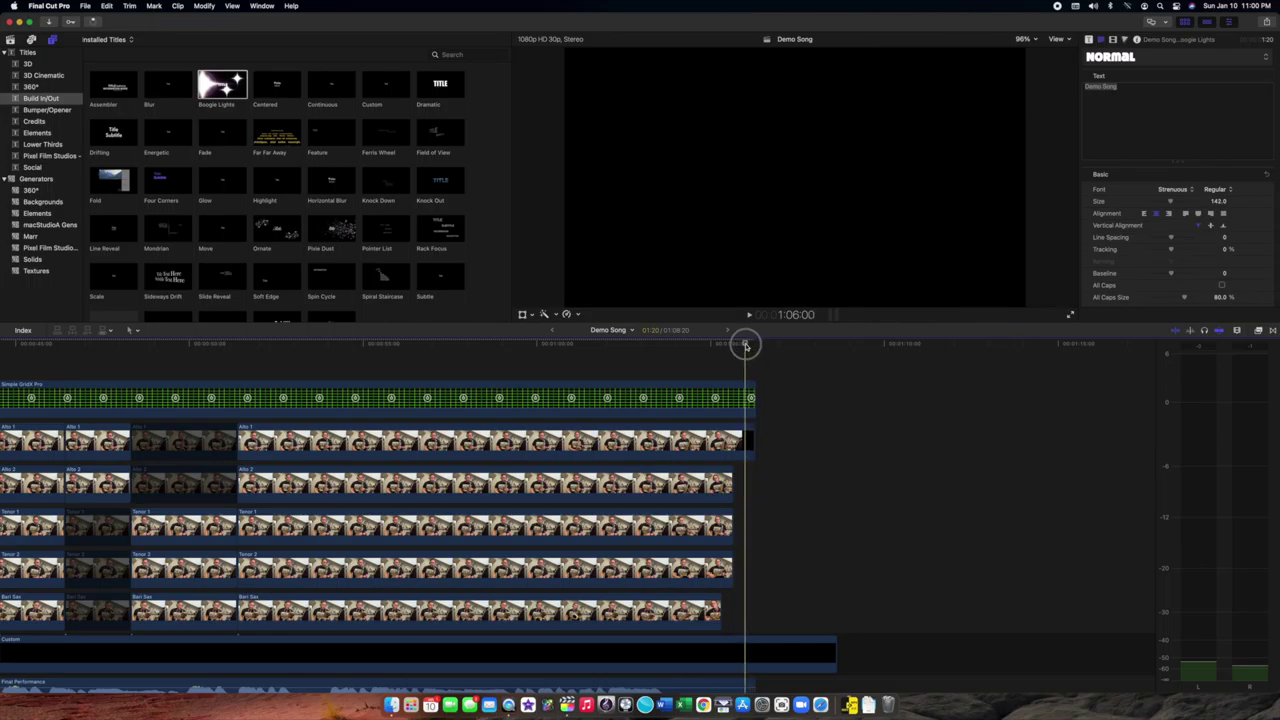
key(q)
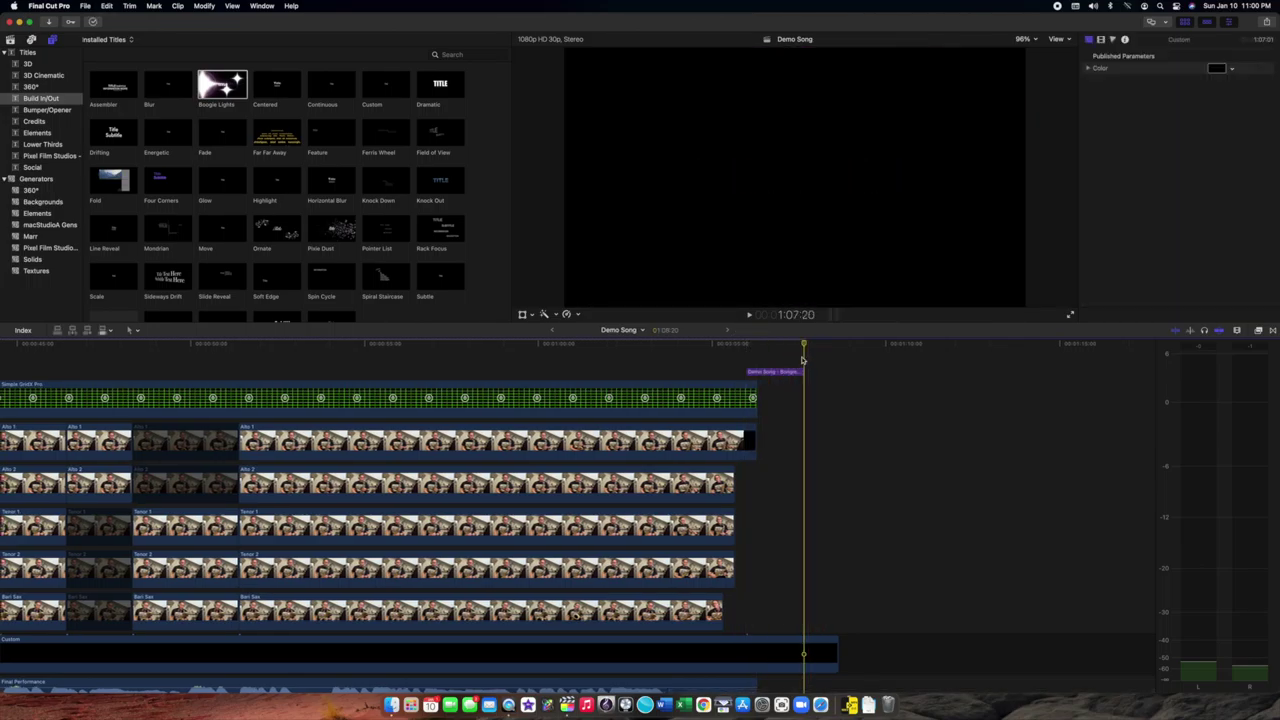
- Trim the end of the main black Custom solid by six frames to a duration of 1:06:25
scroll(820, 590, down, 5)
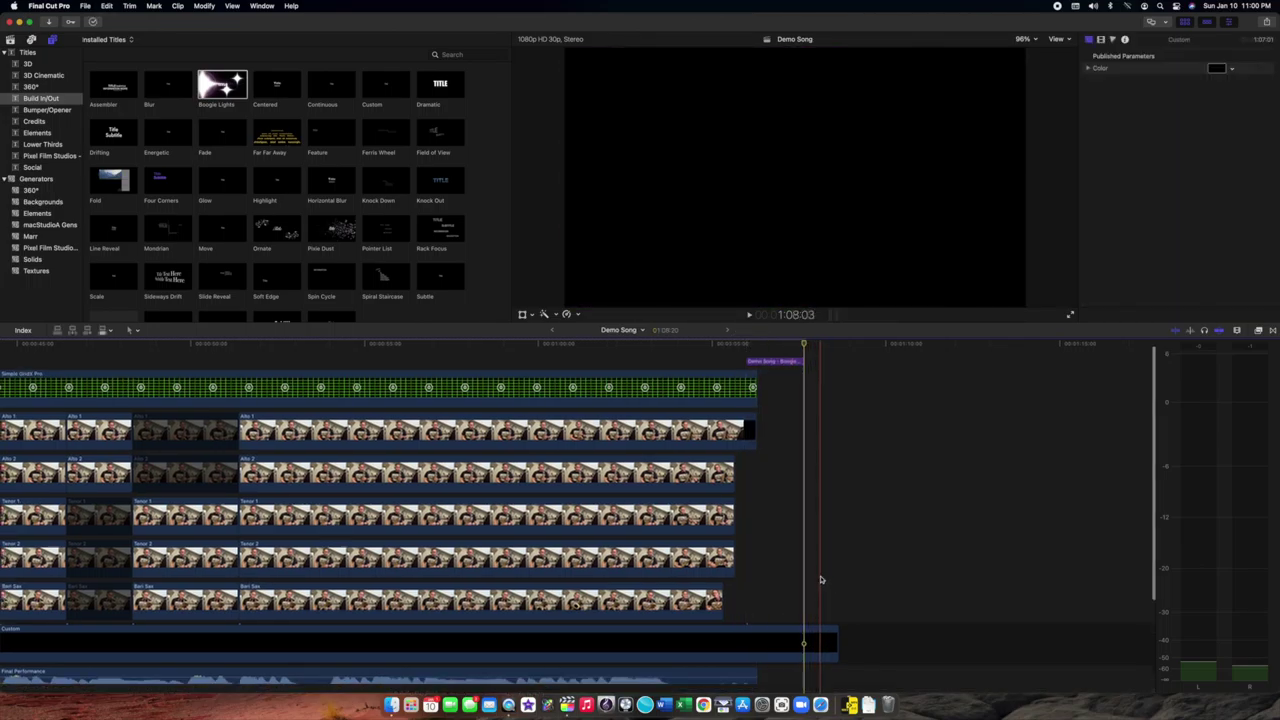
drag(835, 558, 829, 557)
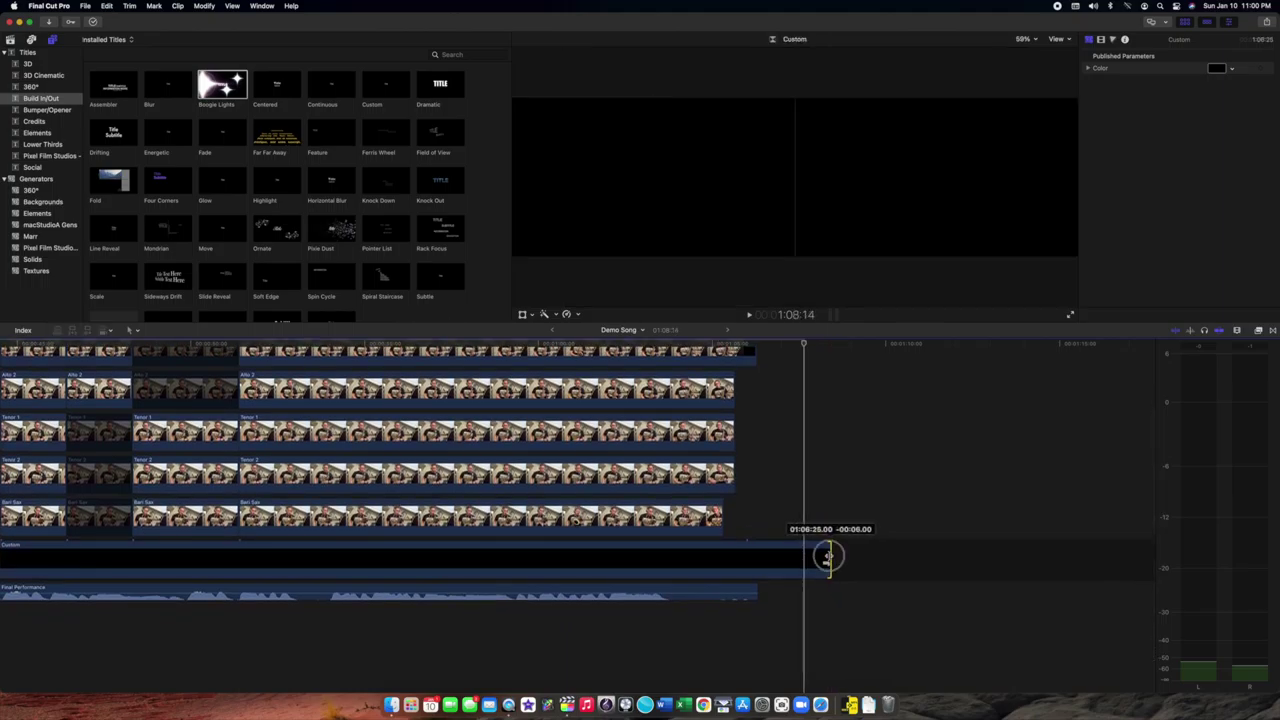
scroll(800, 480, up, 5)
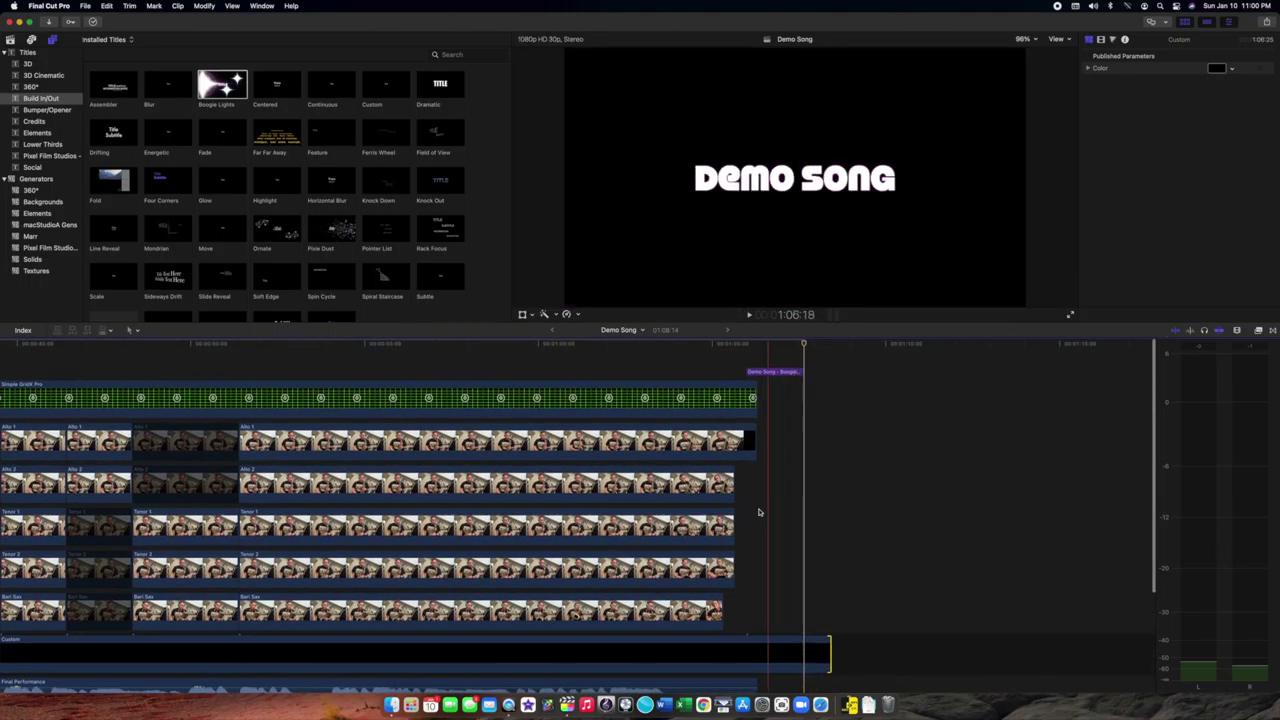
- Look over the timeline from the opening title through the hidden-player sections to the closing title
scroll(720, 505, left, 10)
scroll(697, 507, left, 8)
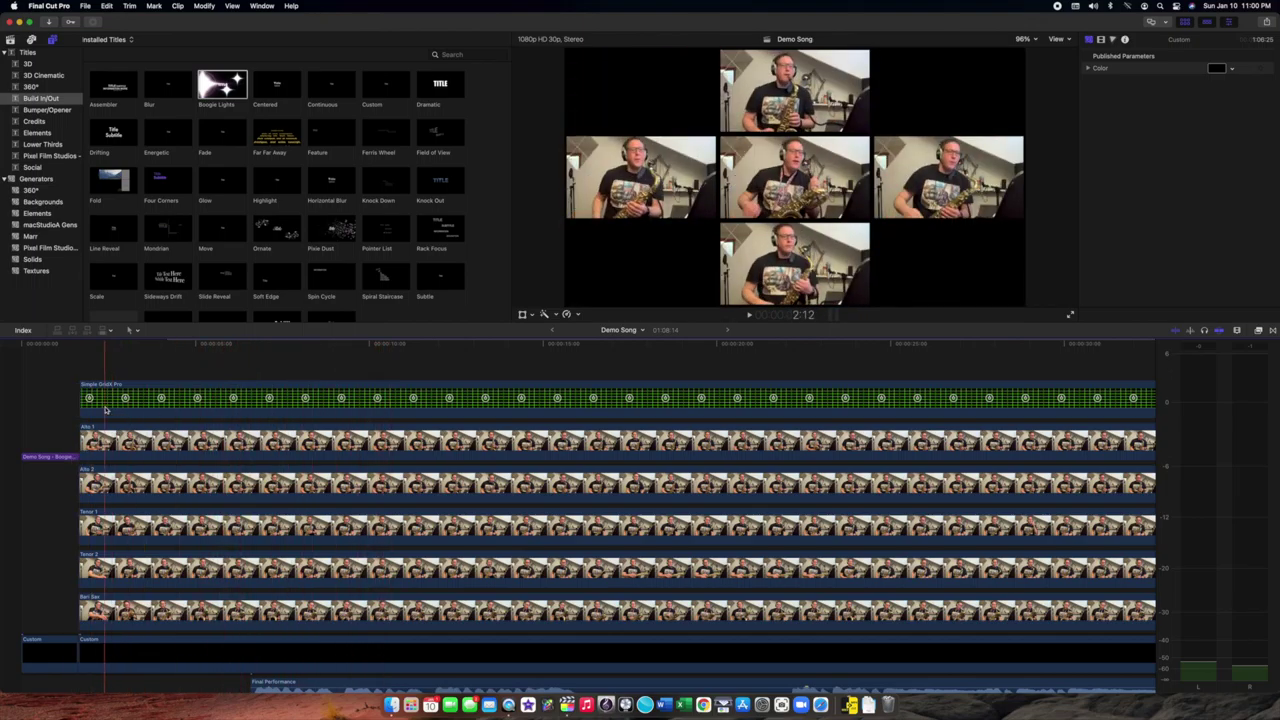
scroll(105, 409, right, 5)
key(super+minus)
key(super+minus)
key(super+minus)
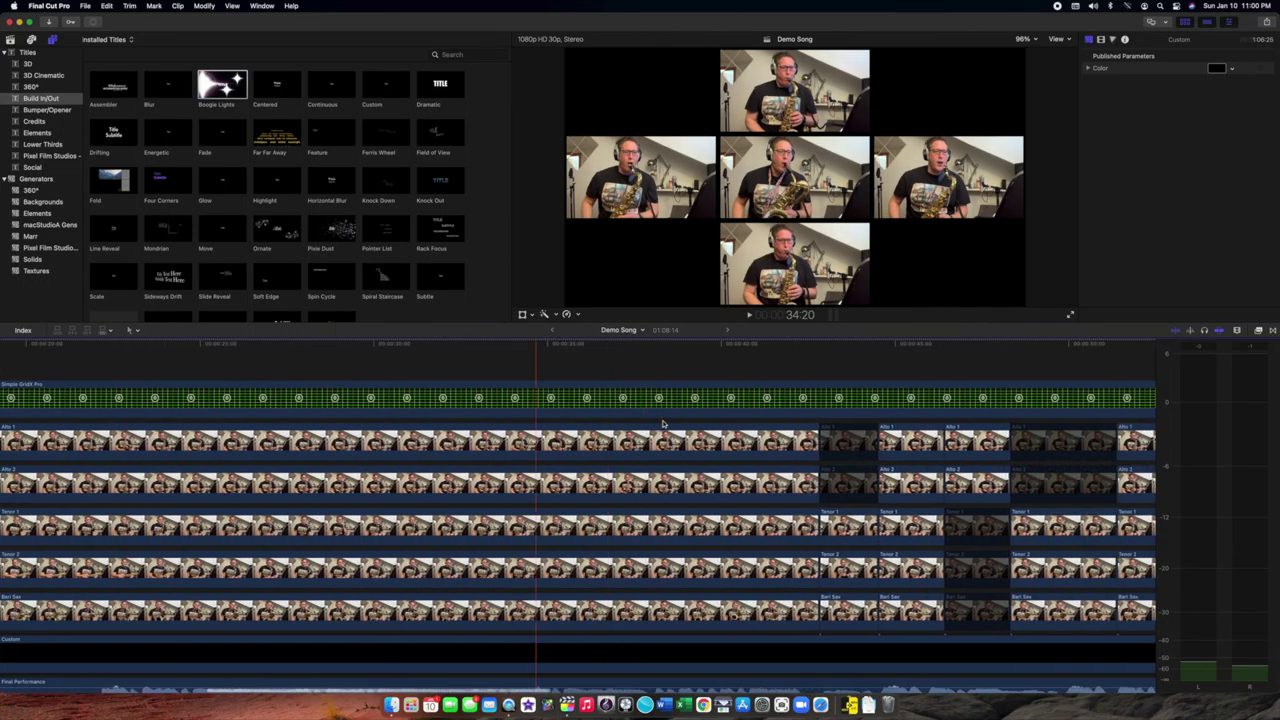
key(super+equal)
key(super+equal)
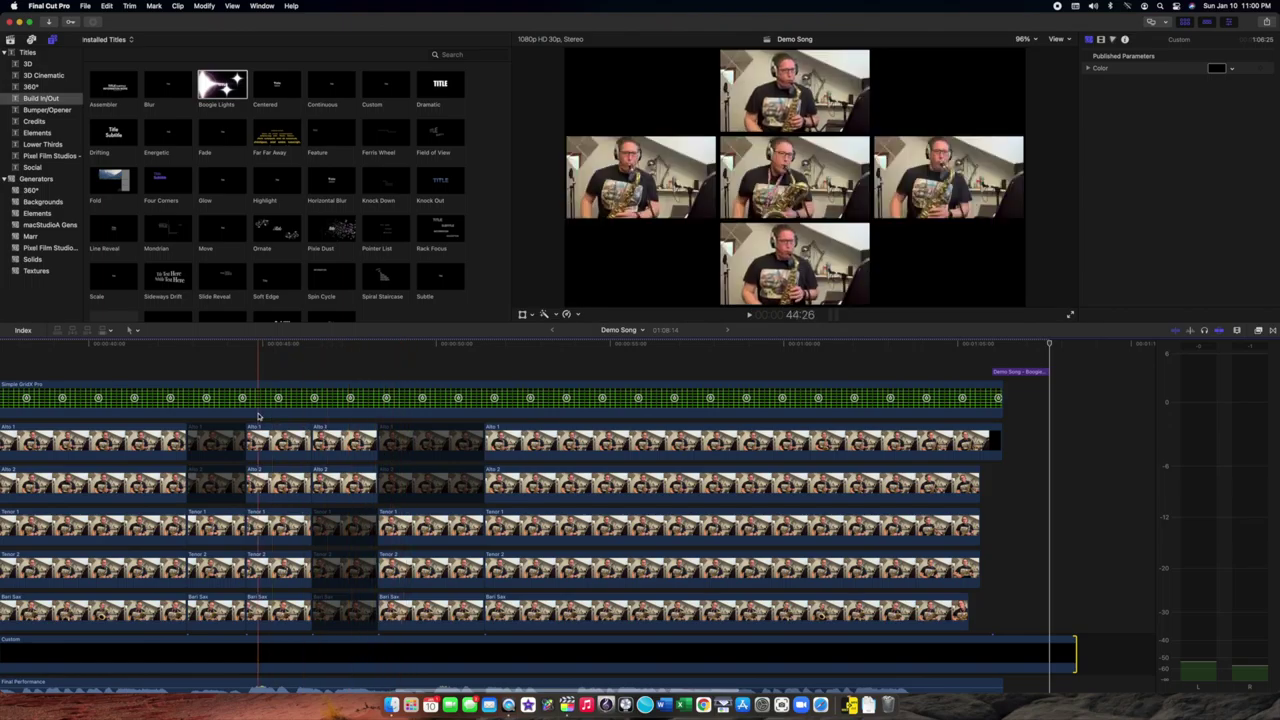
scroll(330, 450, left, 10)
scroll(257, 415, left, 10)
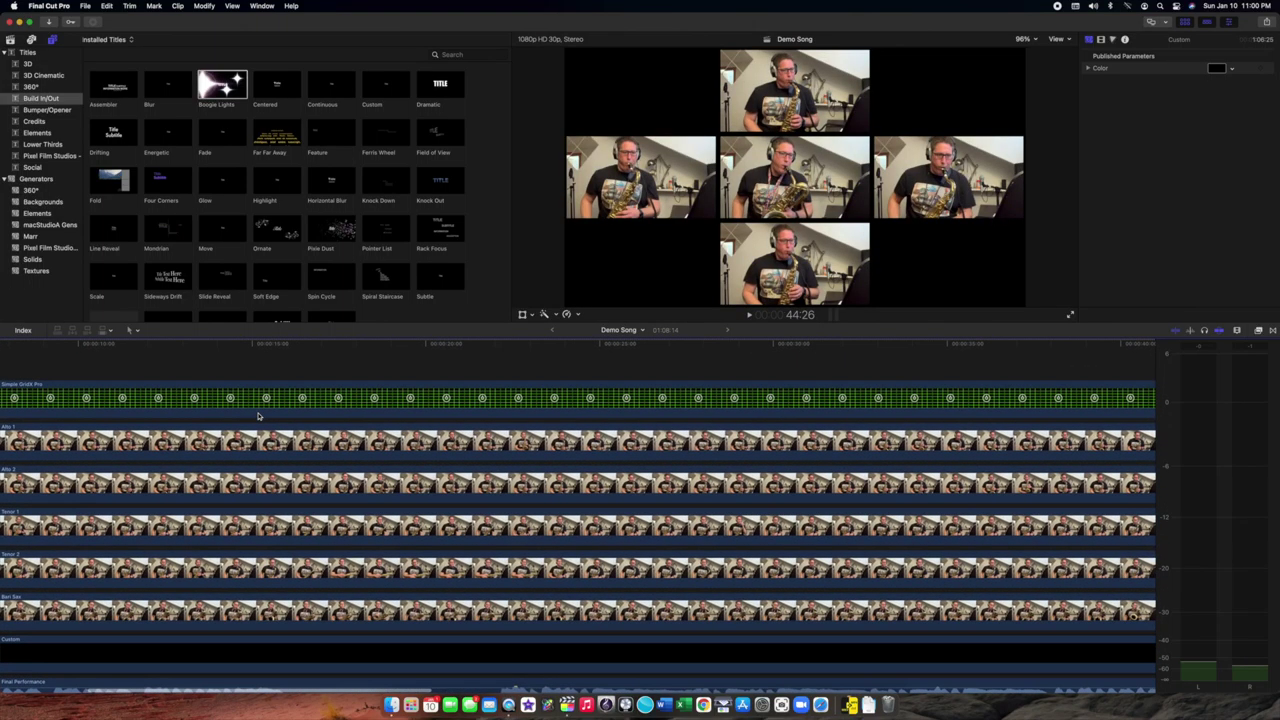
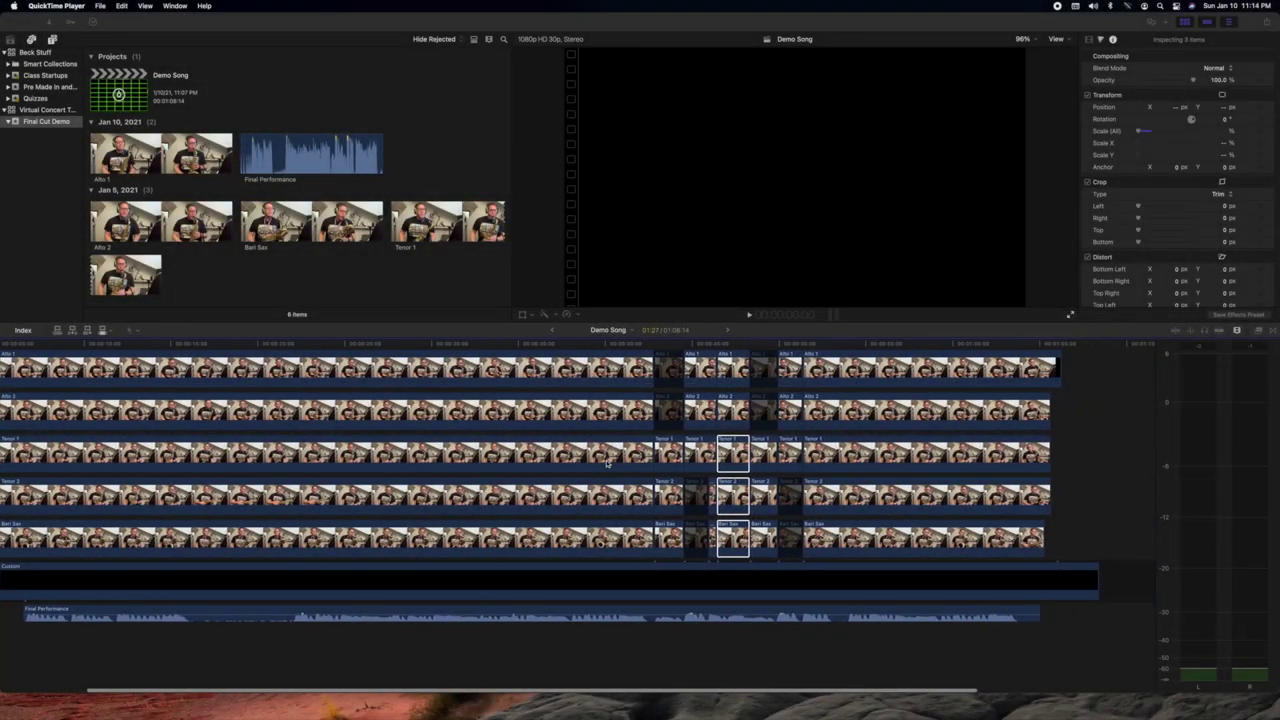
- Review the arranged clips and play the finished Demo Song project from the opening title to the end
scroll(607, 463, left, 3)
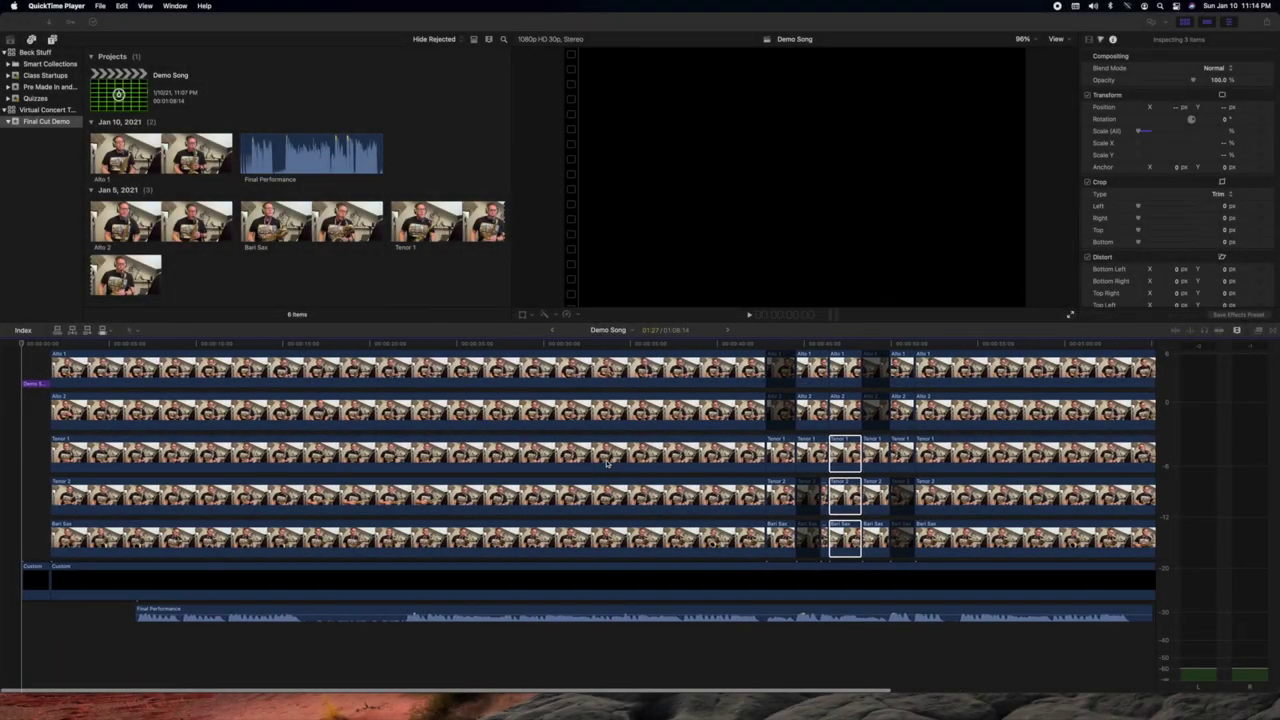
click(818, 343)
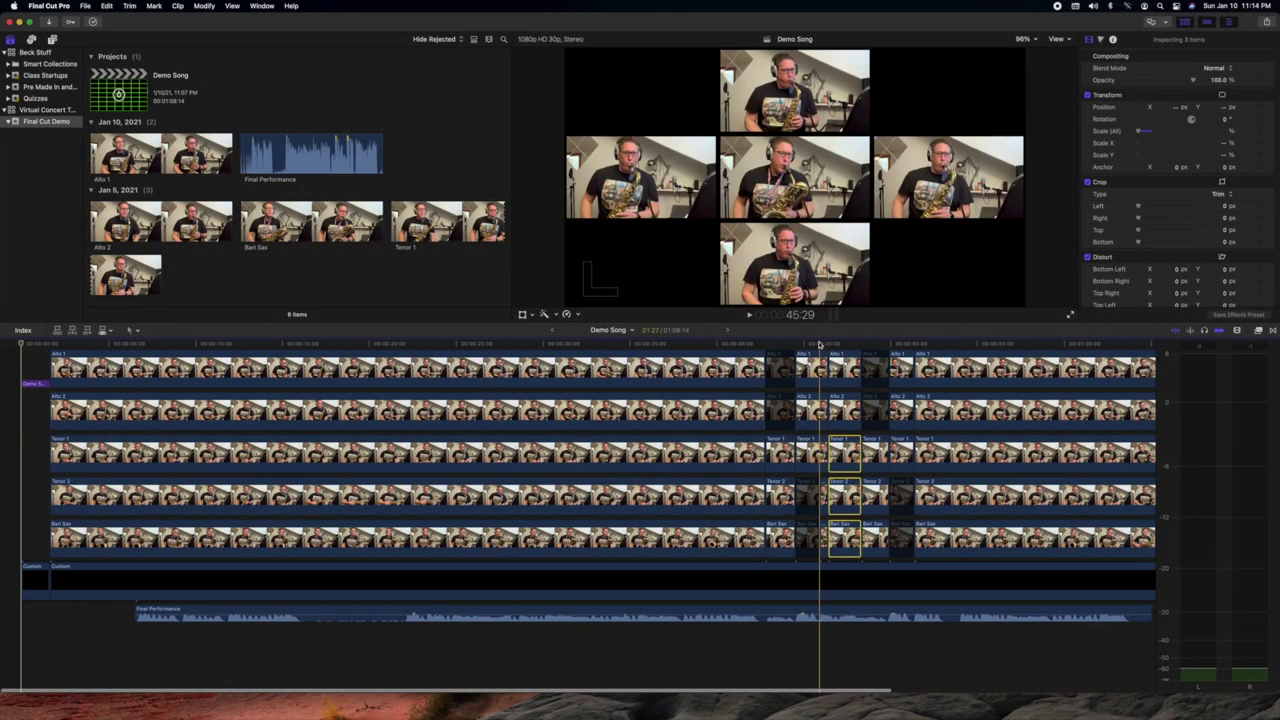
click(840, 636)
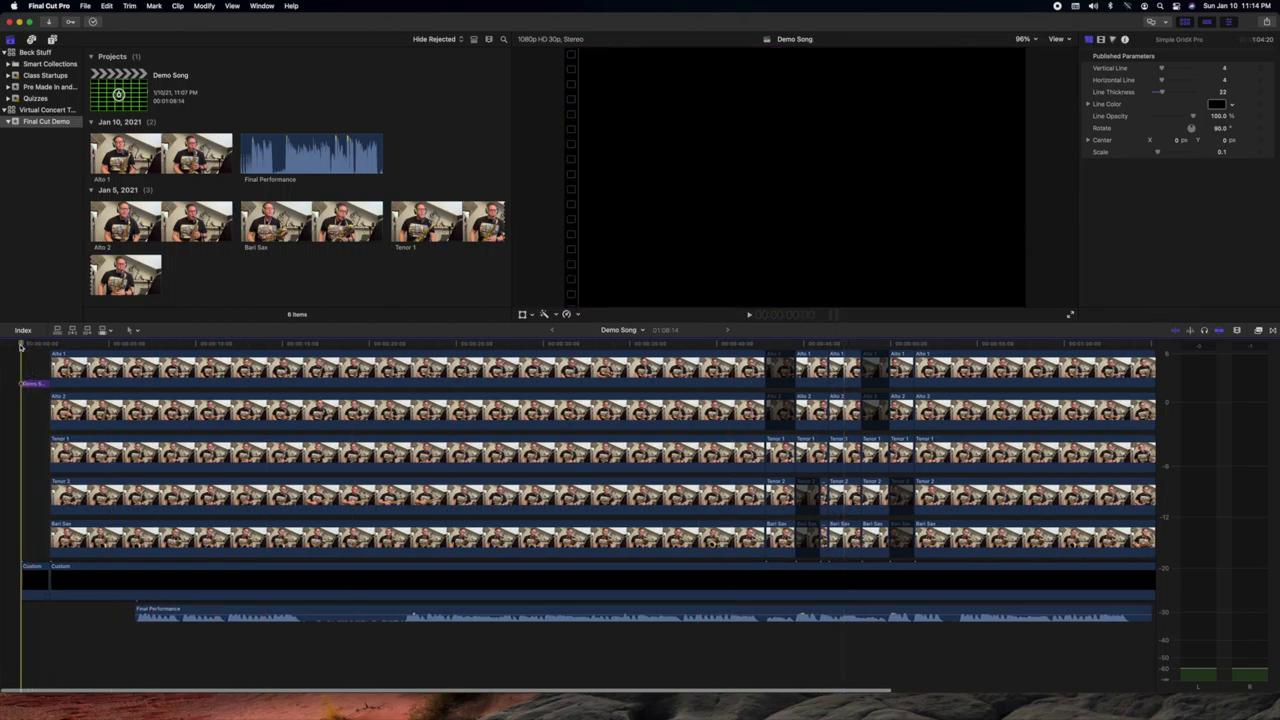
click(30, 383)
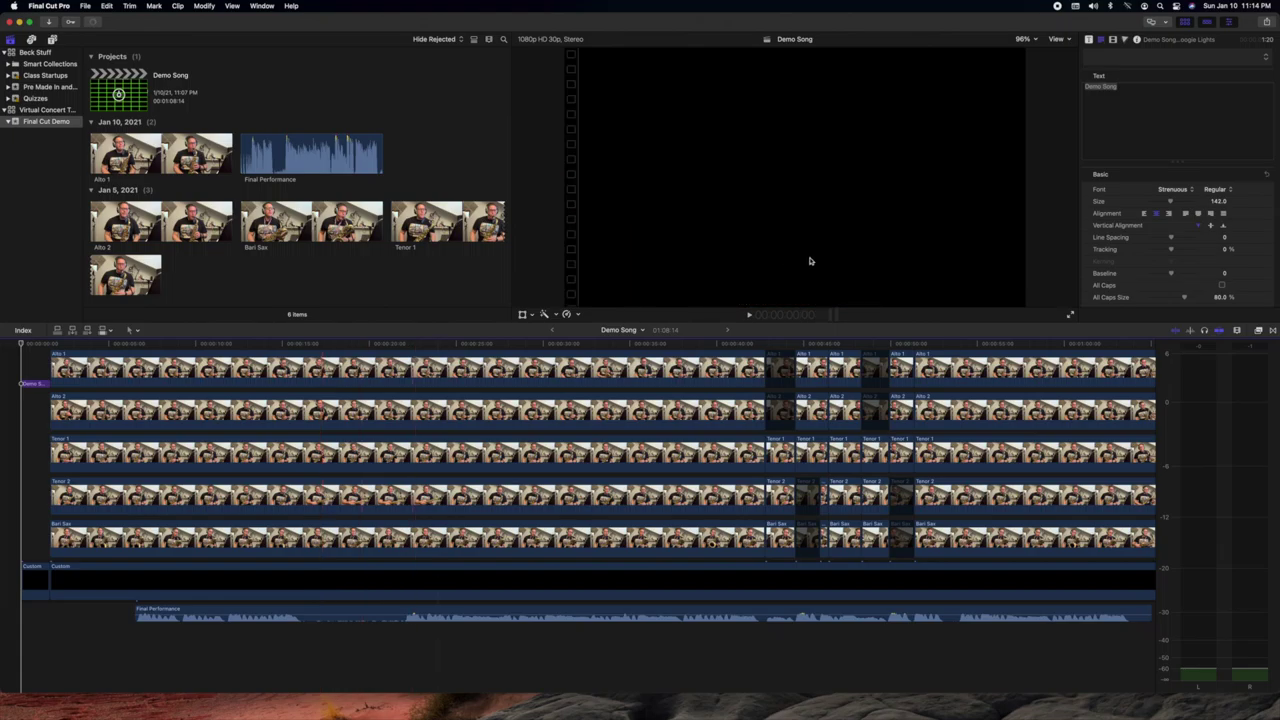
click(478, 344)
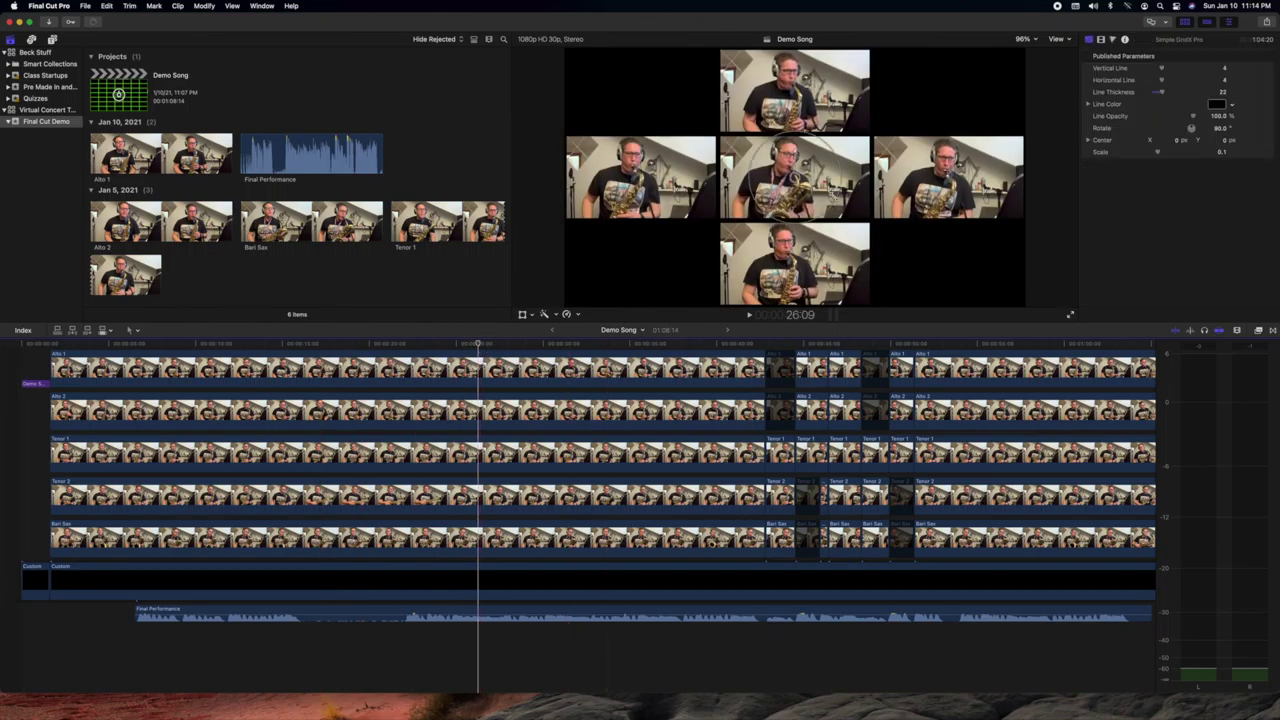
scroll(595, 436, up, 3)
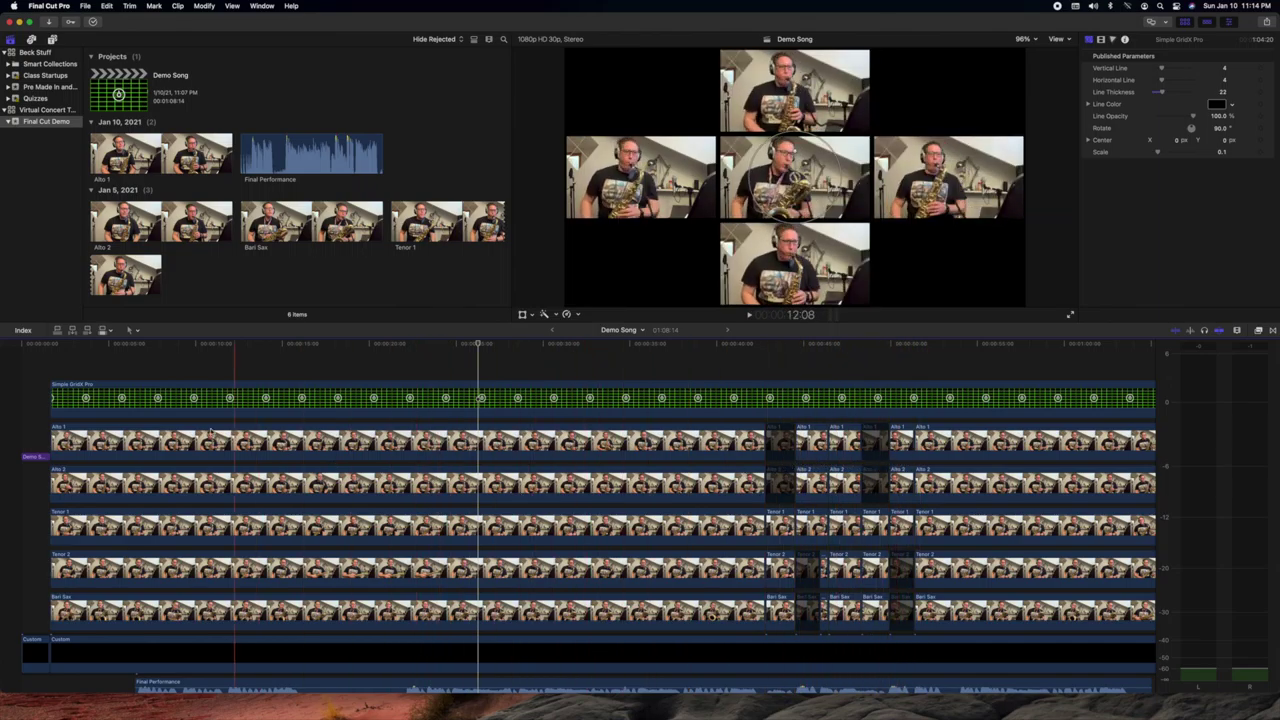
click(35, 457)
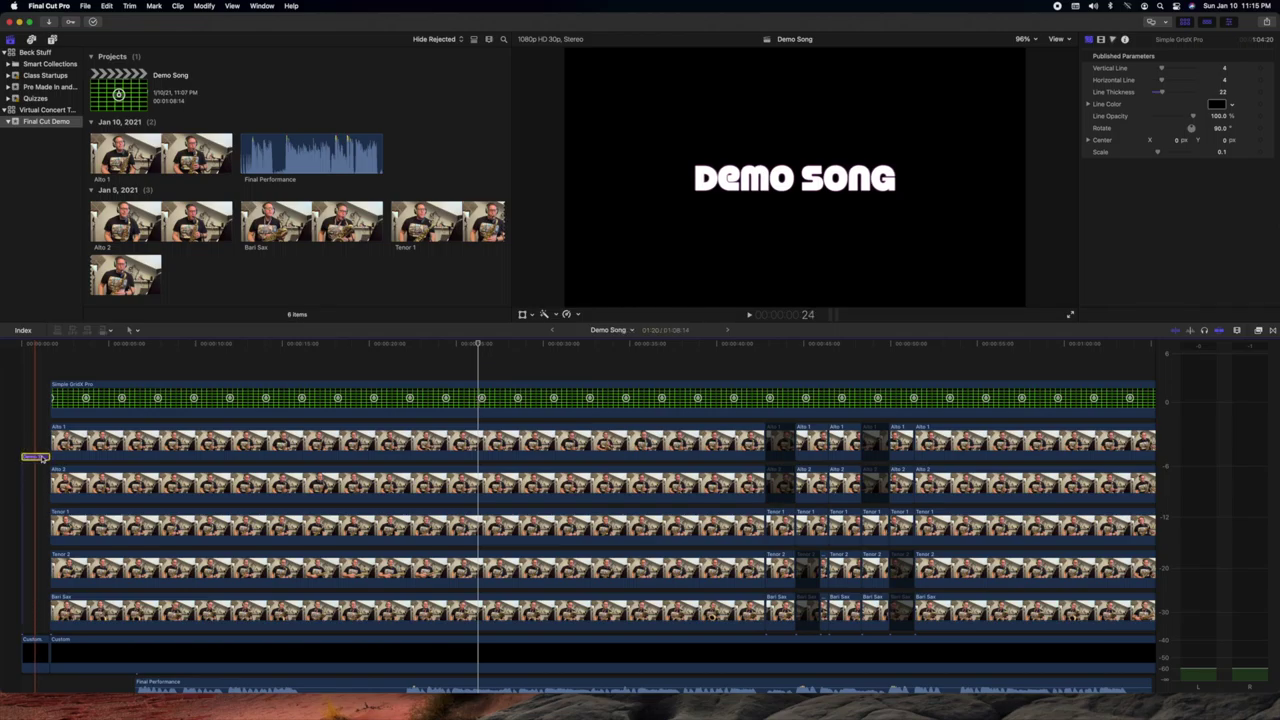
click(22, 345)
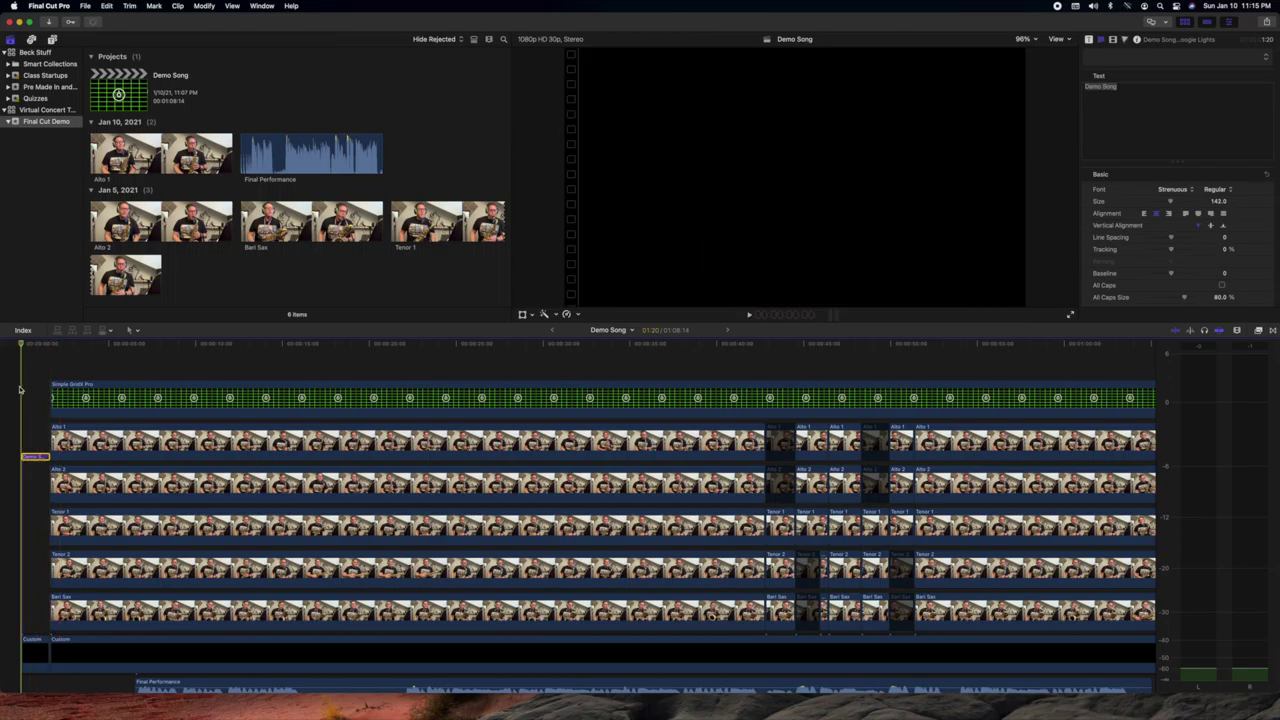
key(space)
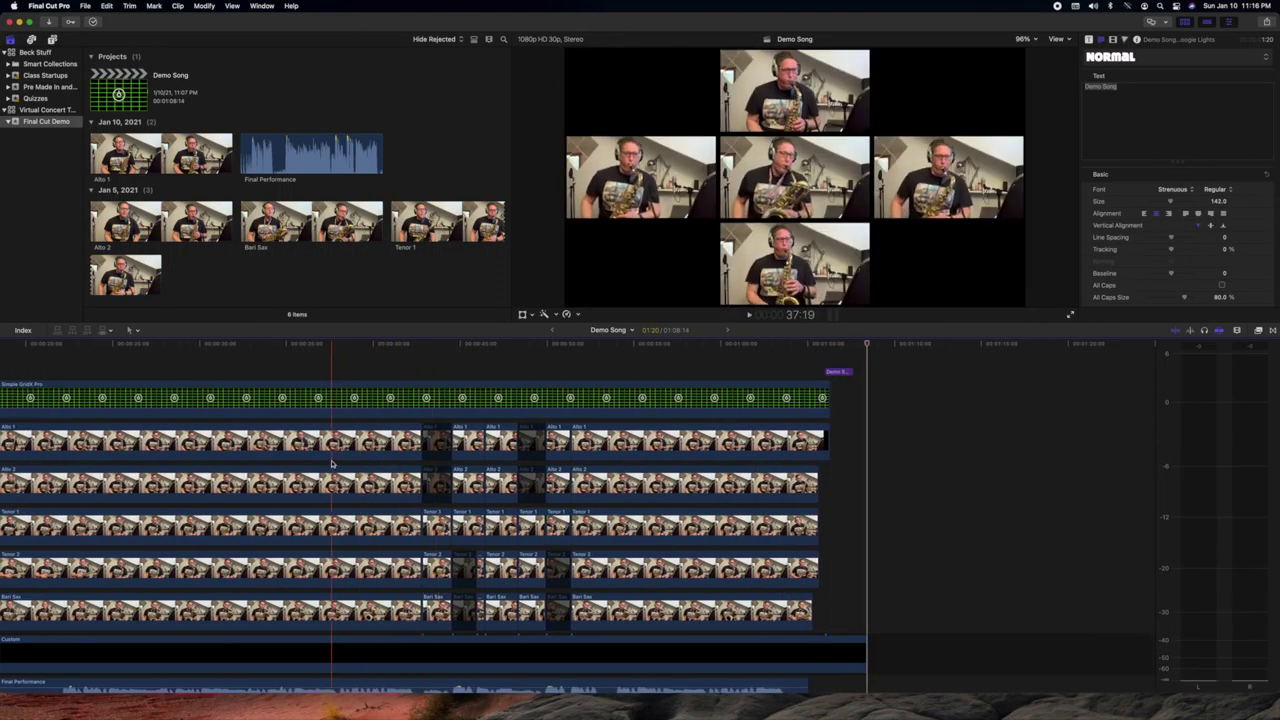
key(shift+z)
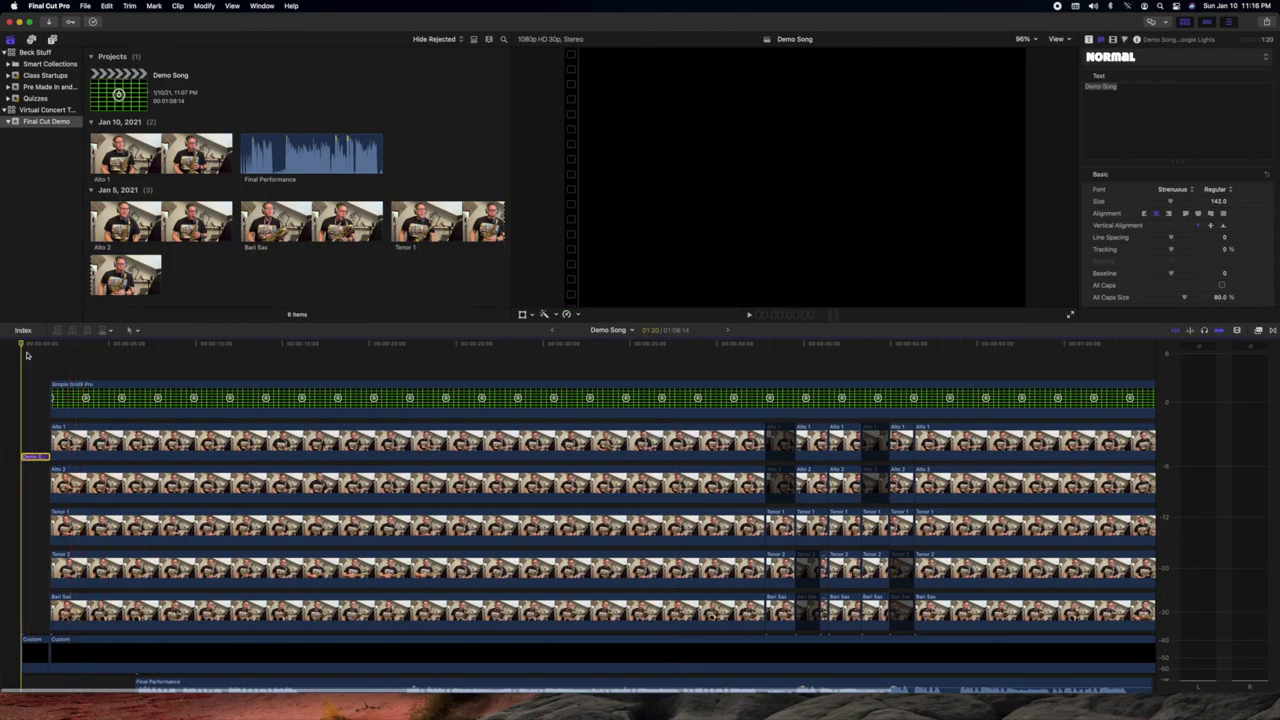
- Start a Master File export of the Demo Song project
click(150, 262)
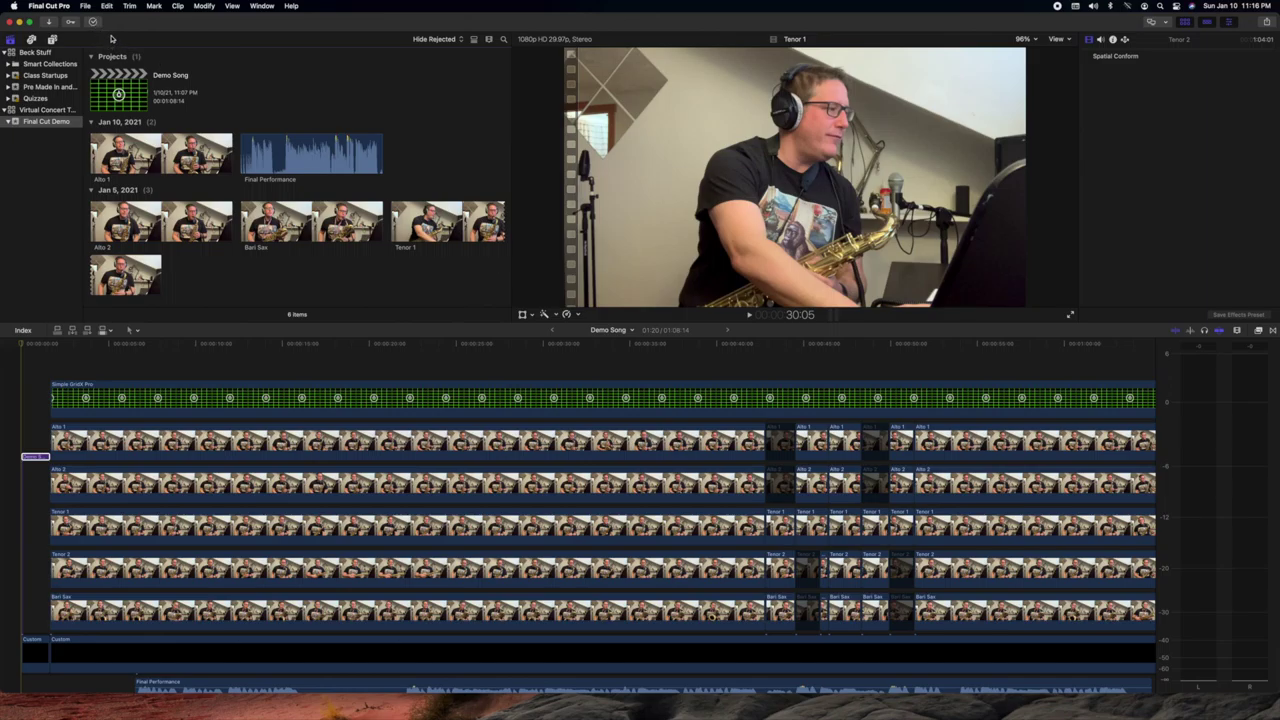
key(super+2)
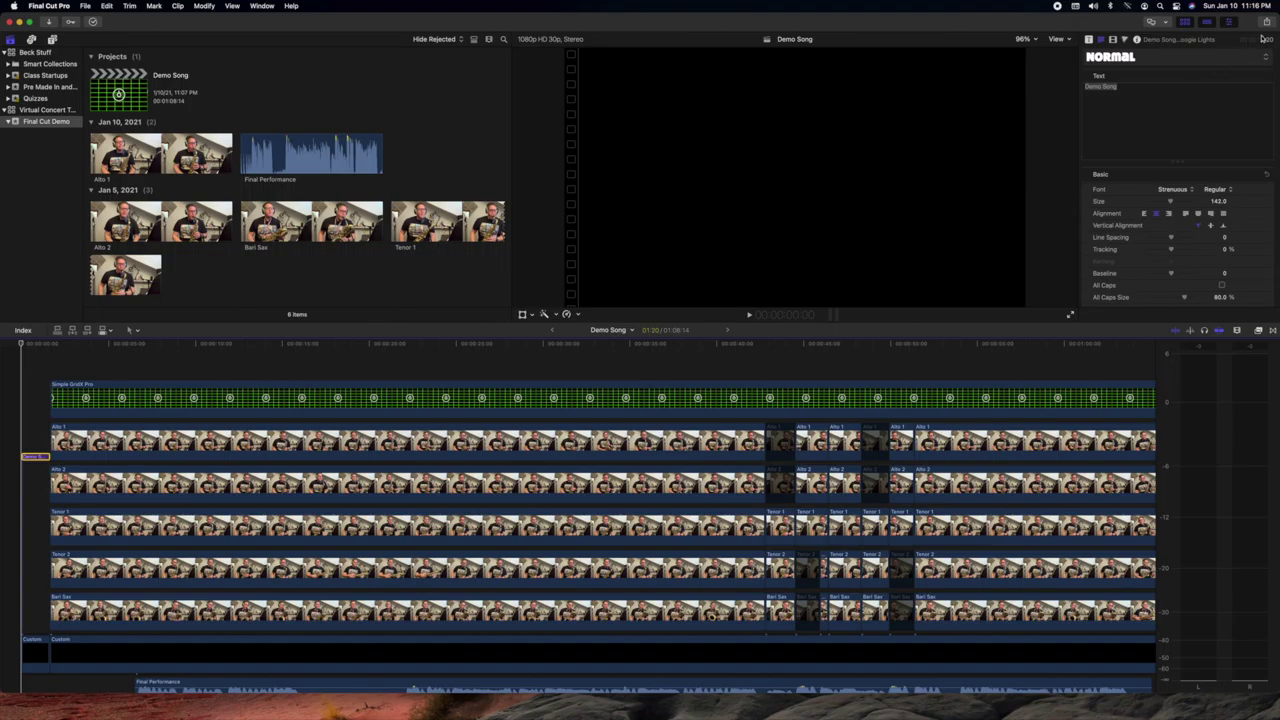
click(1268, 22)
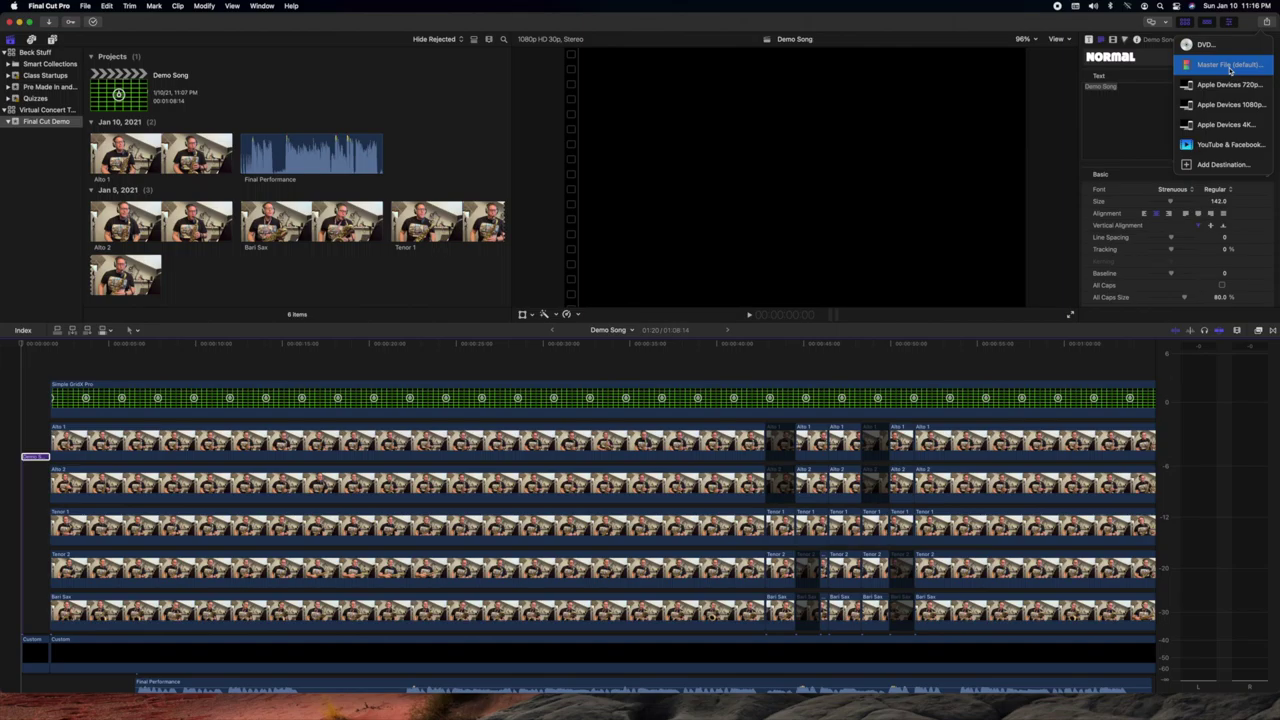
click(1230, 65)
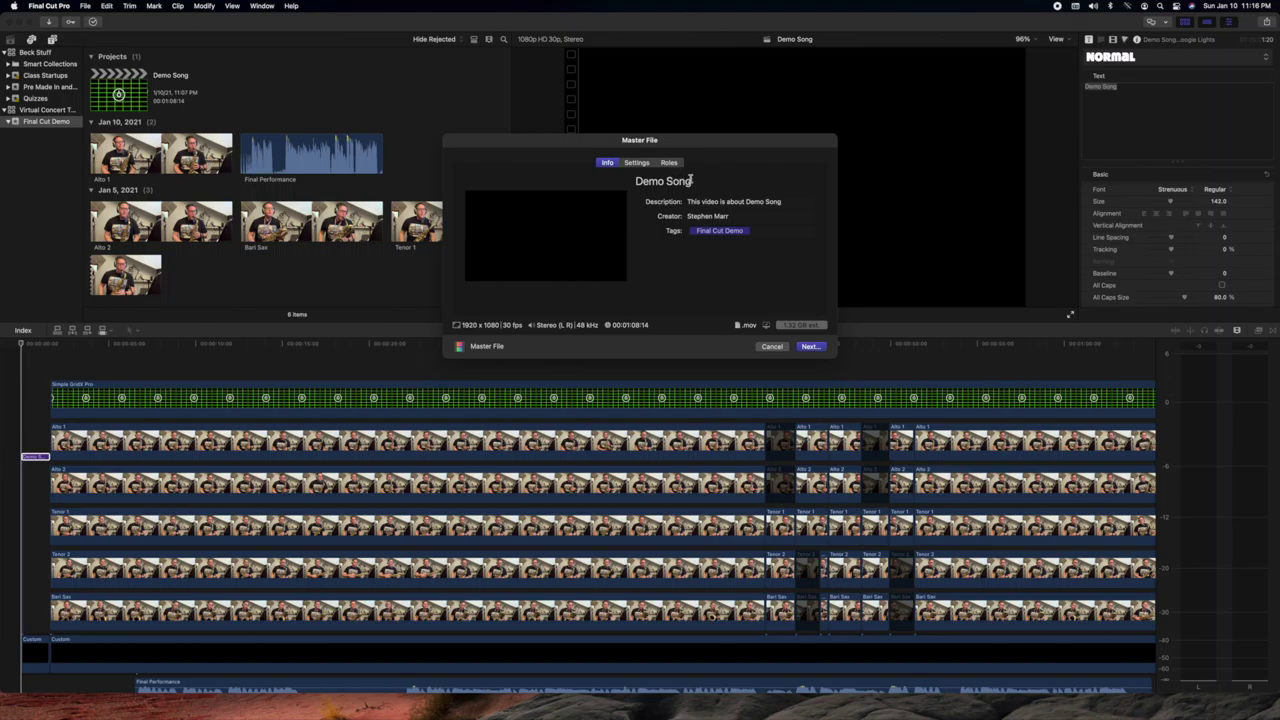
- Clear the description, creator and tags from the Master File export information
click(787, 201)
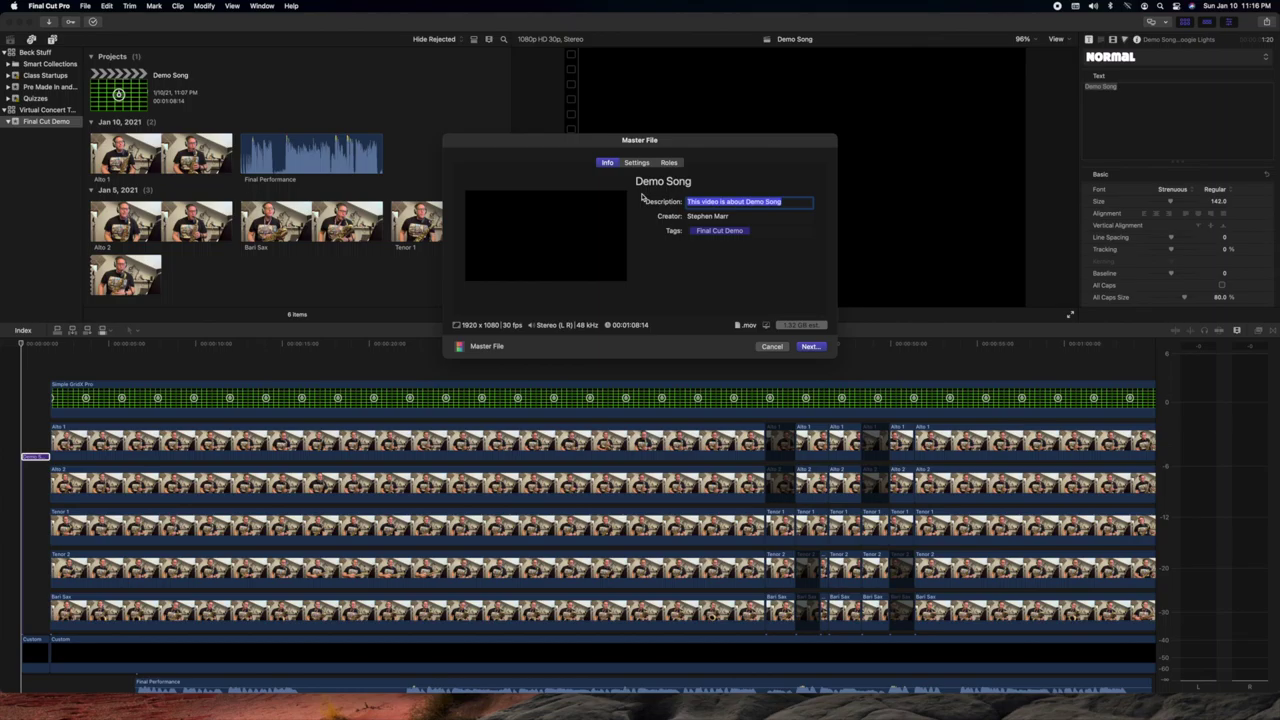
key(BackSpace)
key(Tab)
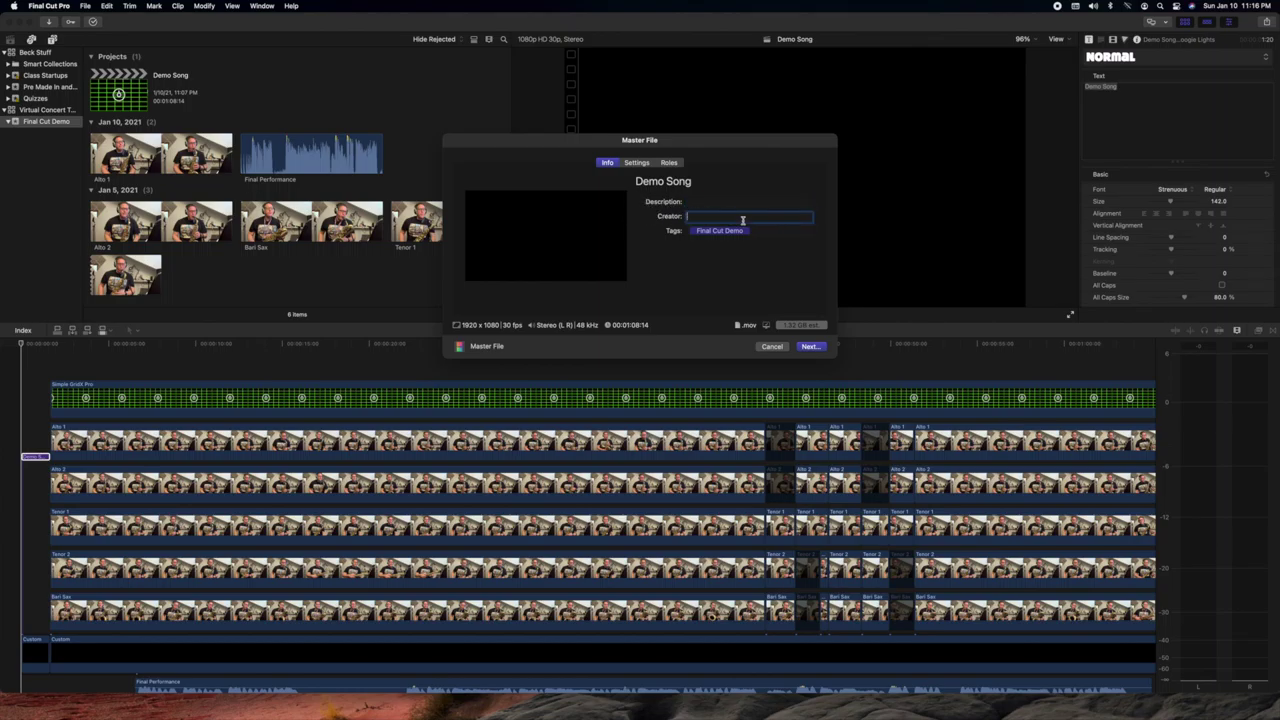
key(Tab)
key(BackSpace)
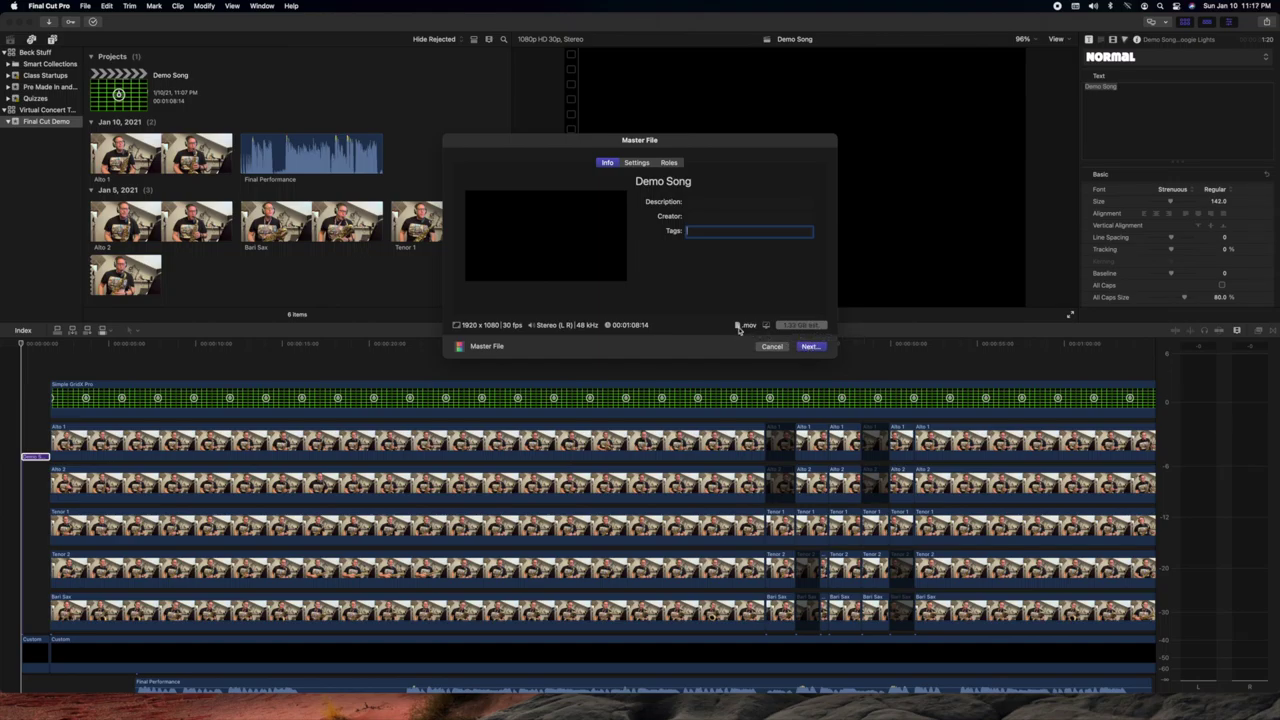
- Save the exported master file as "Demo Song (final)" on the Desktop and check the background tasks for its progress
click(810, 347)
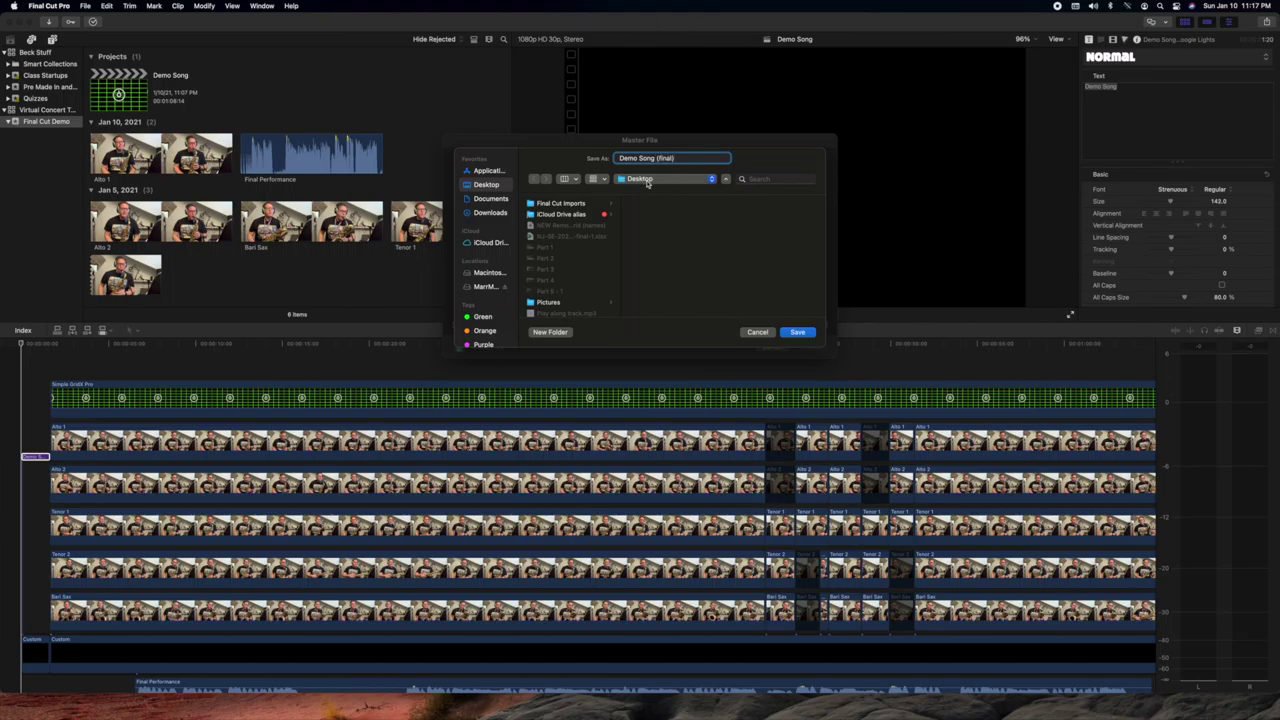
click(799, 332)
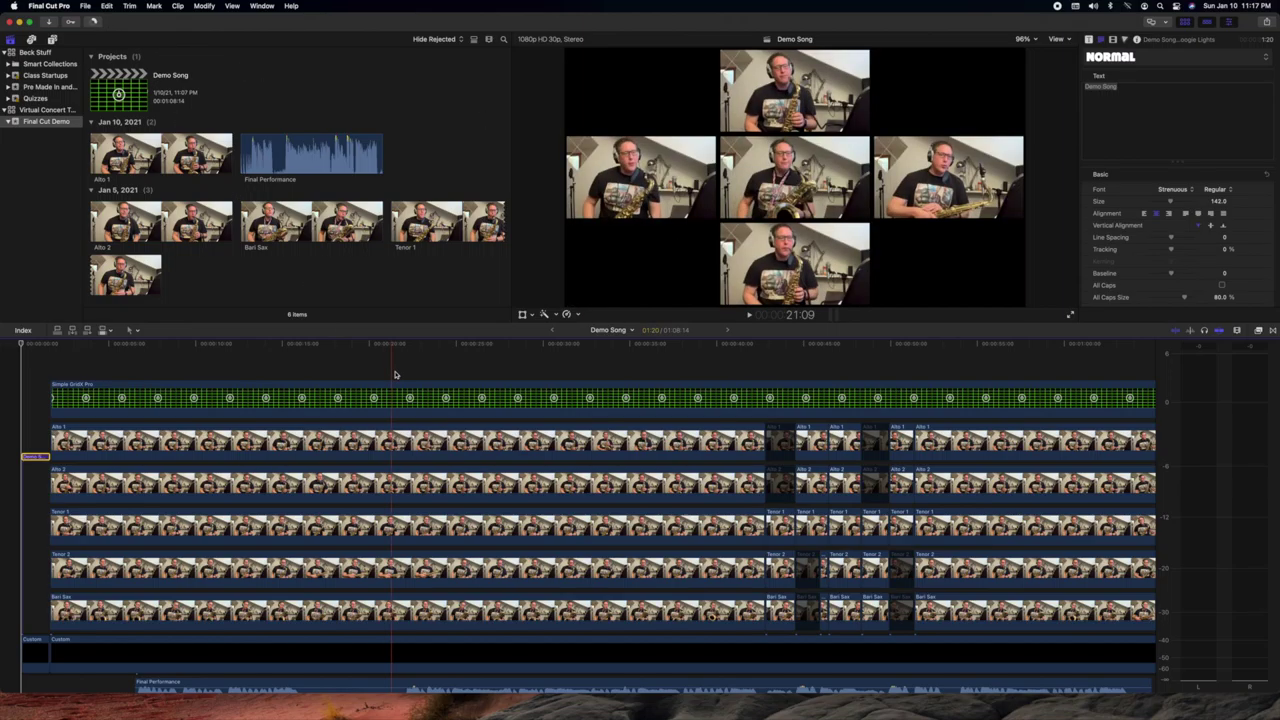
click(94, 23)
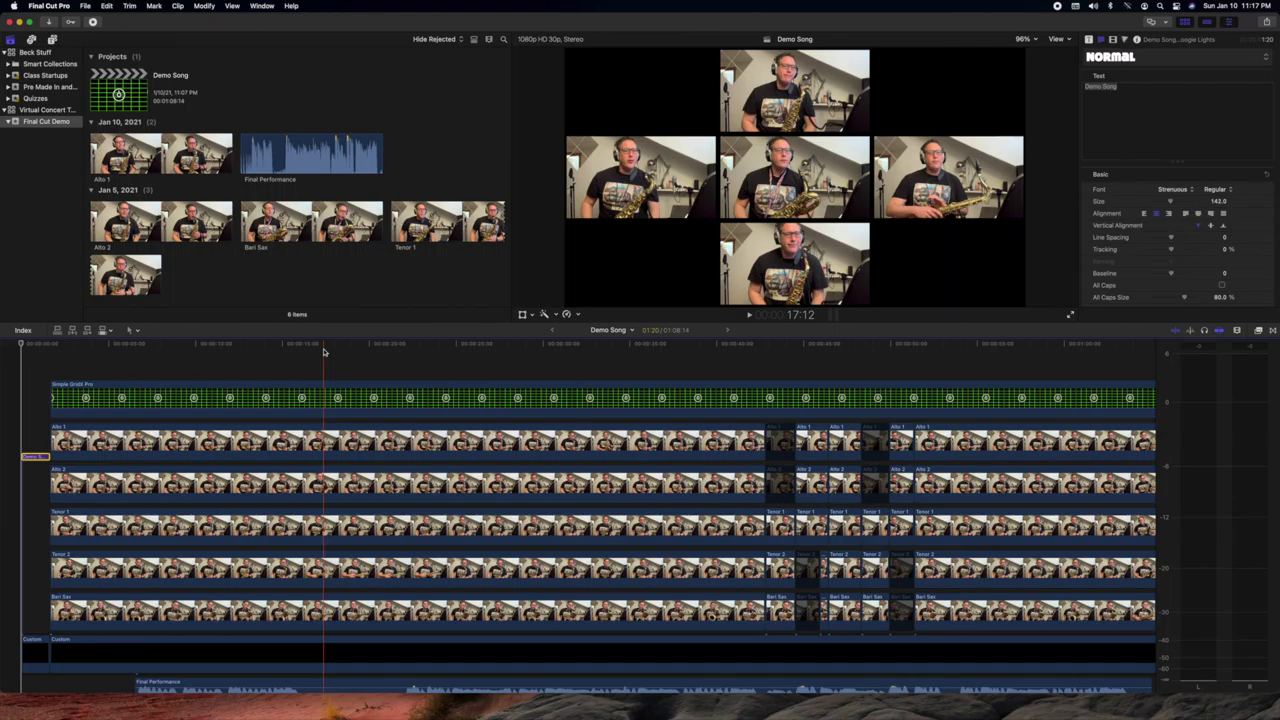
key(ctrl+super+Escape)
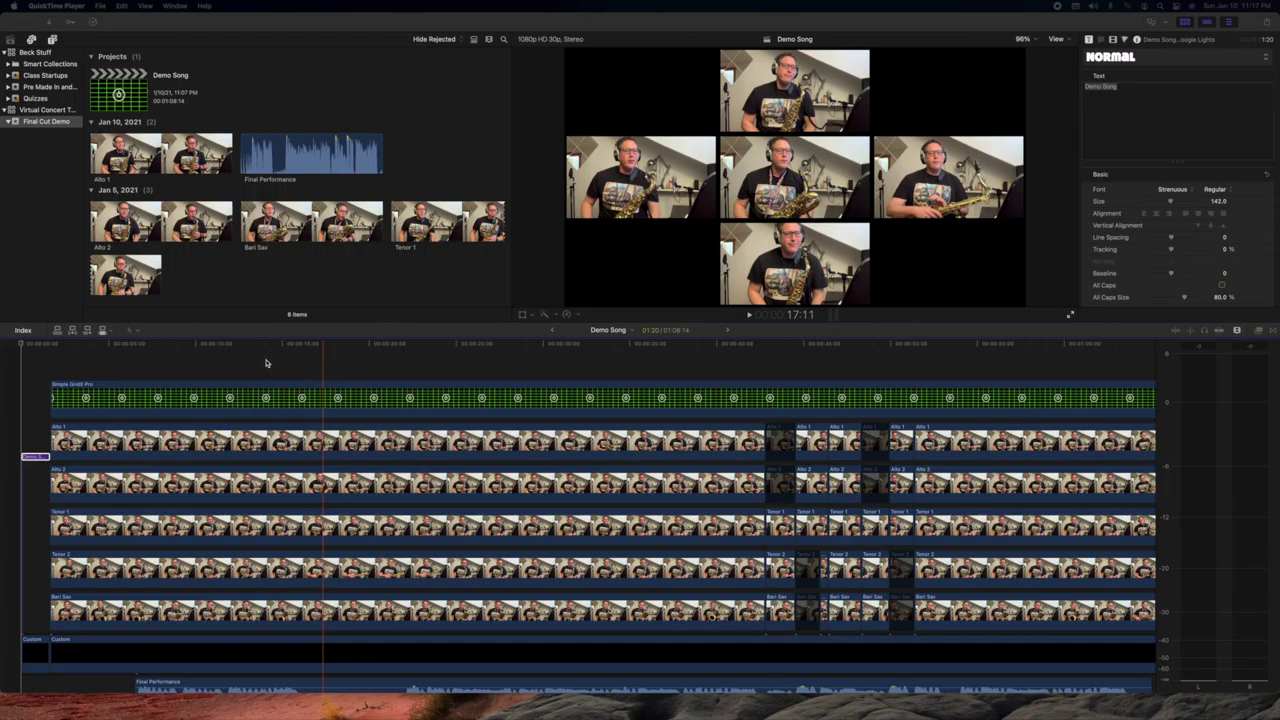